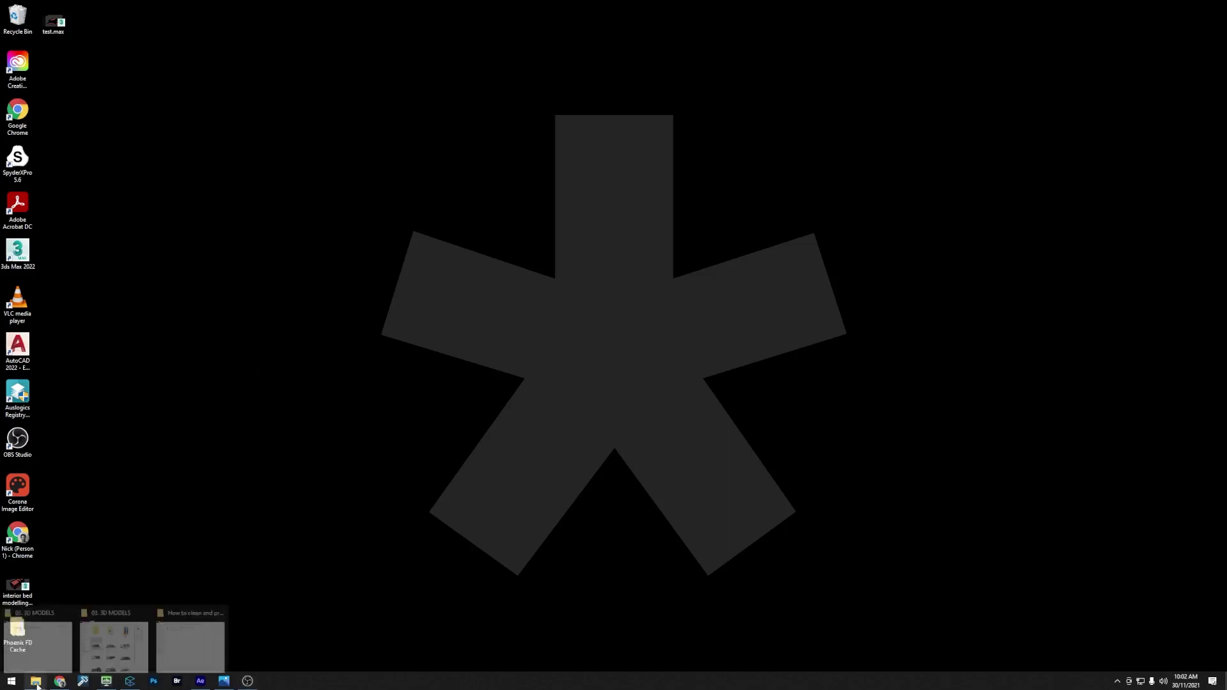
Step: Bring up THE ASCOT.jpg in Photos, examine the house facade full-window, and restore the smaller window
{"action": "left_click", "coordinate": [225, 682]}
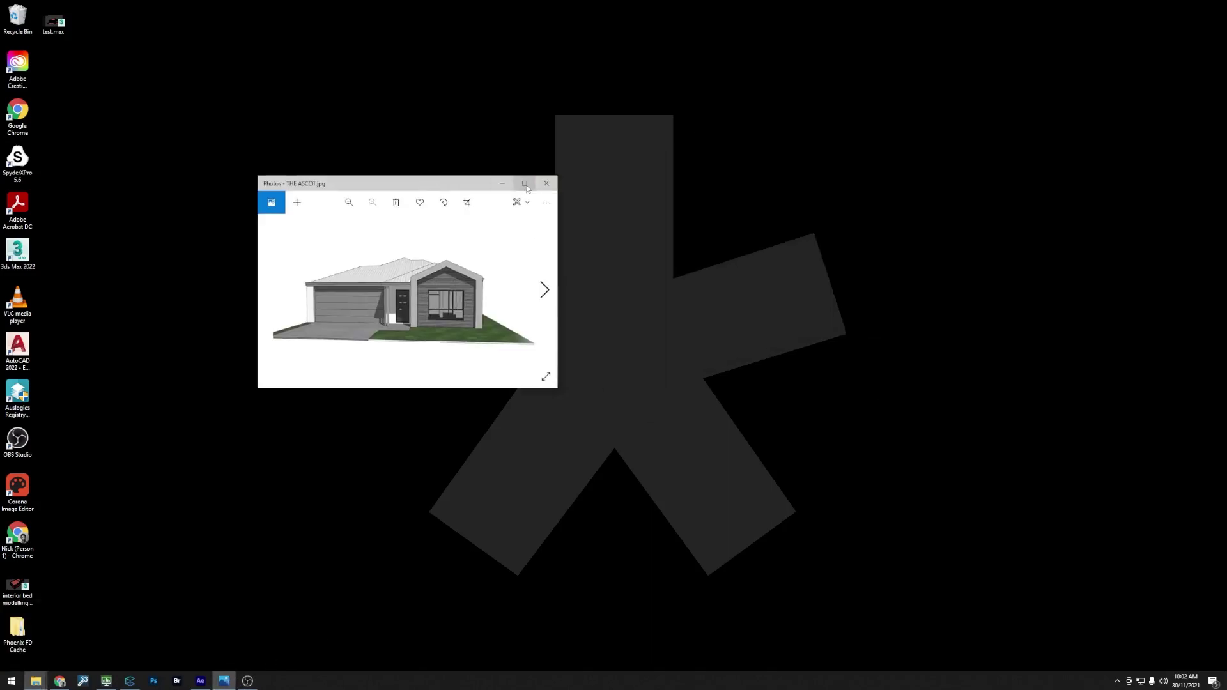
{"action": "left_click", "coordinate": [524, 183]}
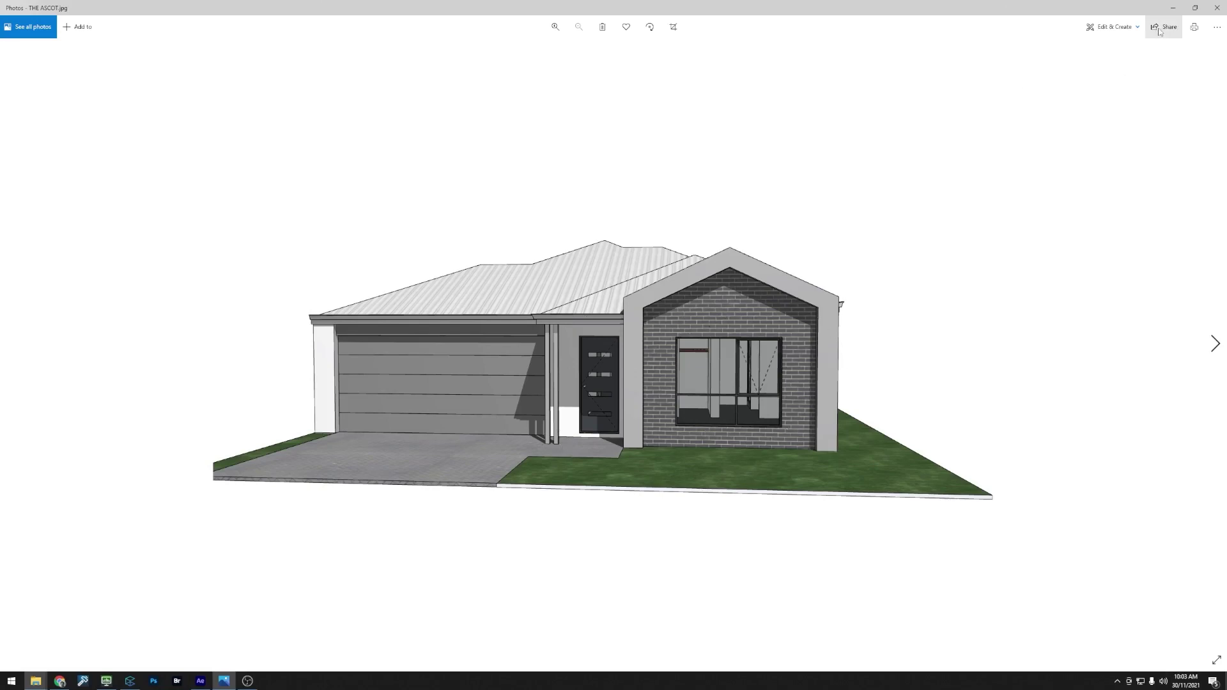
{"action": "left_click", "coordinate": [1193, 8]}
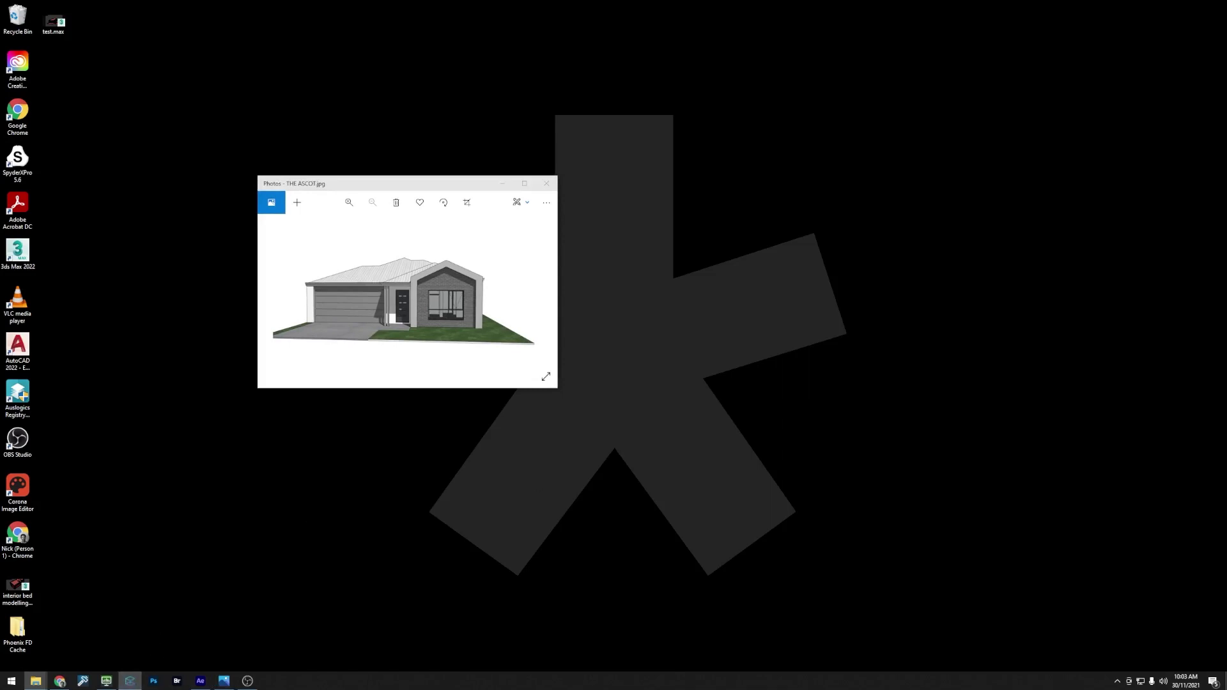
Step: Switch to Connecter and open the Architectural Starting Scene Corona asset from the Starting Scenes tag in 3ds Max
{"action": "left_click", "coordinate": [130, 680]}
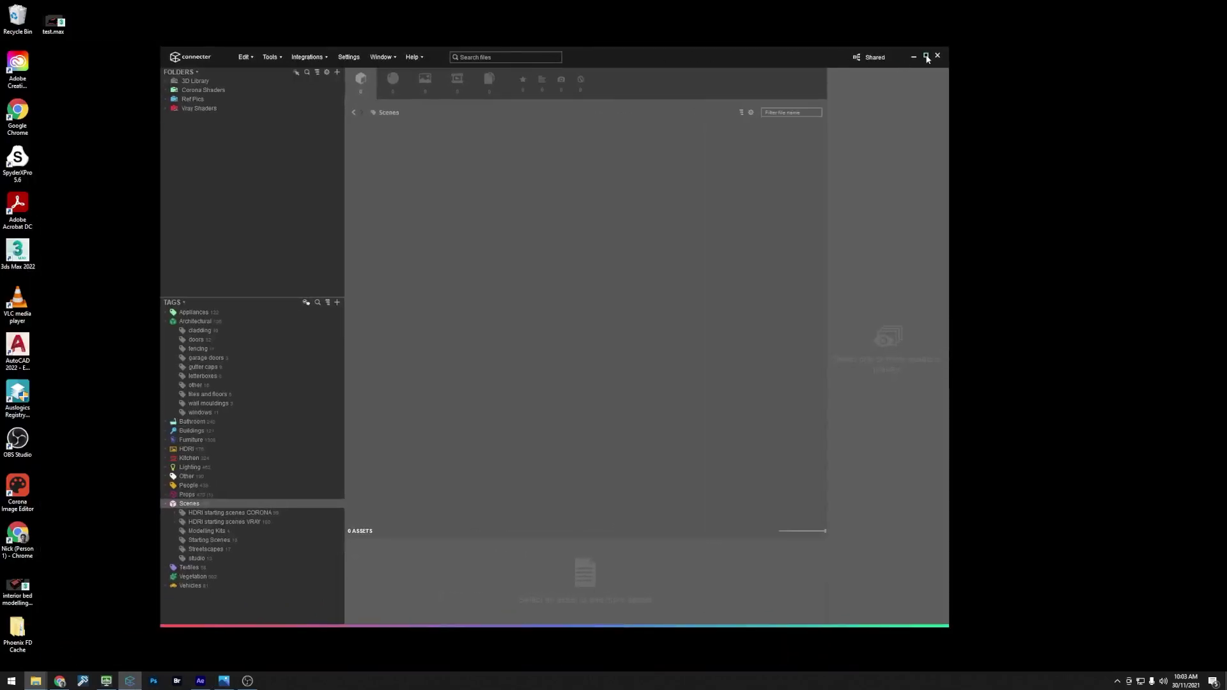
{"action": "left_click", "coordinate": [926, 57]}
{"action": "left_click", "coordinate": [45, 531]}
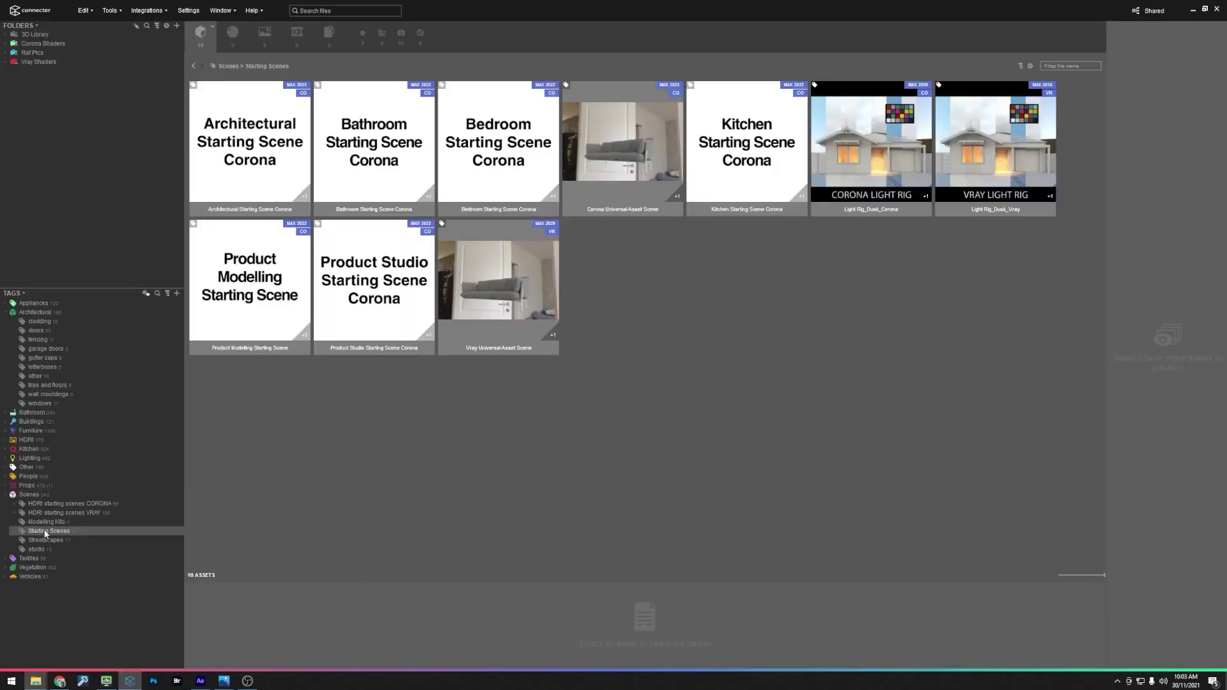
{"action": "left_click", "coordinate": [285, 178]}
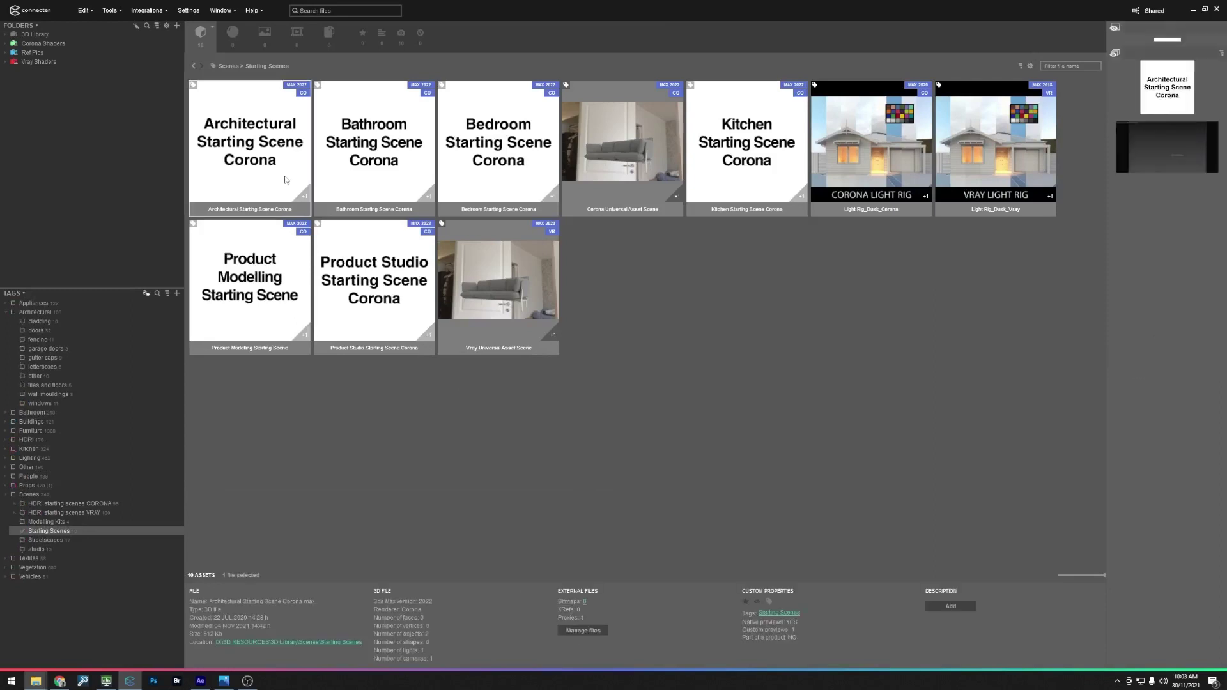
{"action": "right_click", "coordinate": [275, 148]}
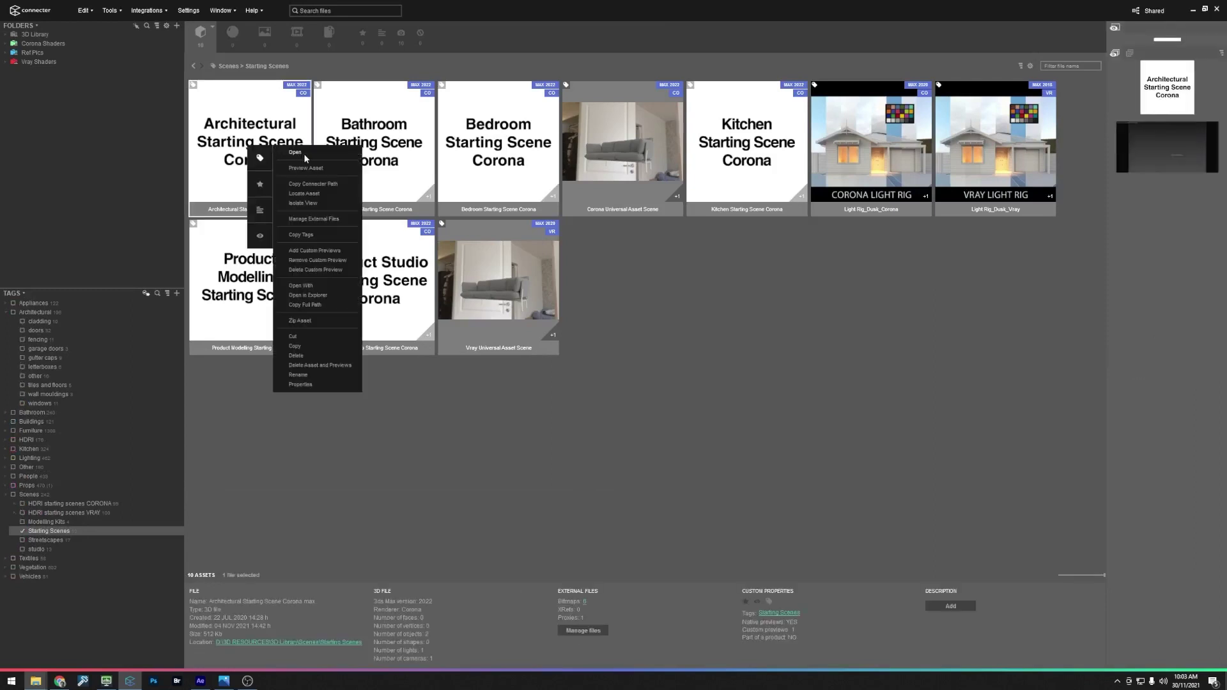
{"action": "left_click", "coordinate": [302, 154]}
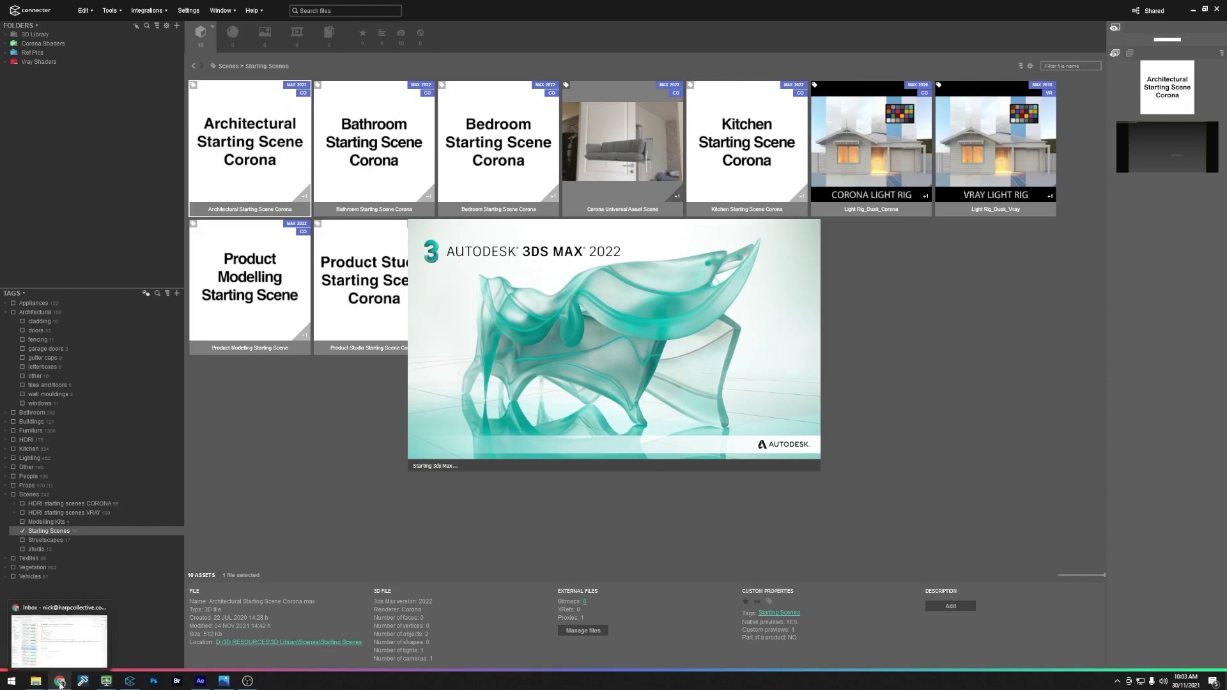
Step: Return to THE ASCOT.jpg in Photos and review the enlarged house reference, finishing with the window restored to its small size
{"action": "left_click", "coordinate": [224, 681]}
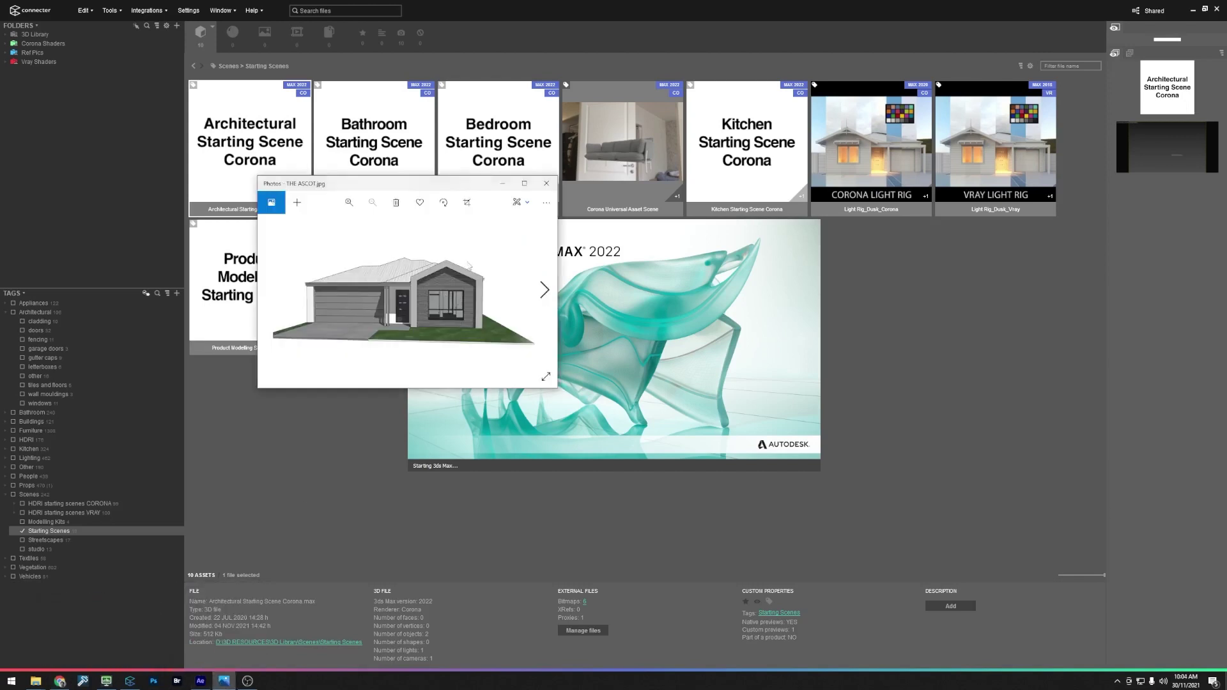
{"action": "left_click", "coordinate": [524, 184]}
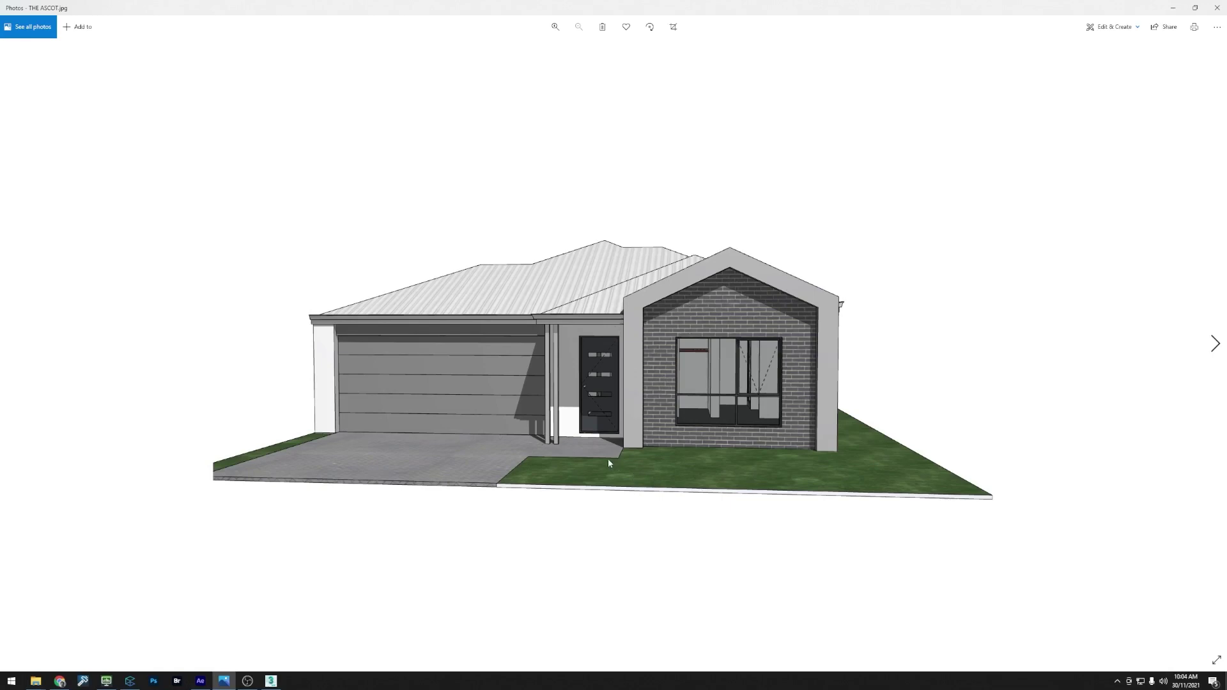
{"action": "left_click", "coordinate": [1194, 7]}
Step: Switch to File Explorer and open TERRACE ELEVATIONS - THE ASCOT (STANDARD).pdf from the project's 05. SCHEDULES folder
{"action": "left_click", "coordinate": [36, 681]}
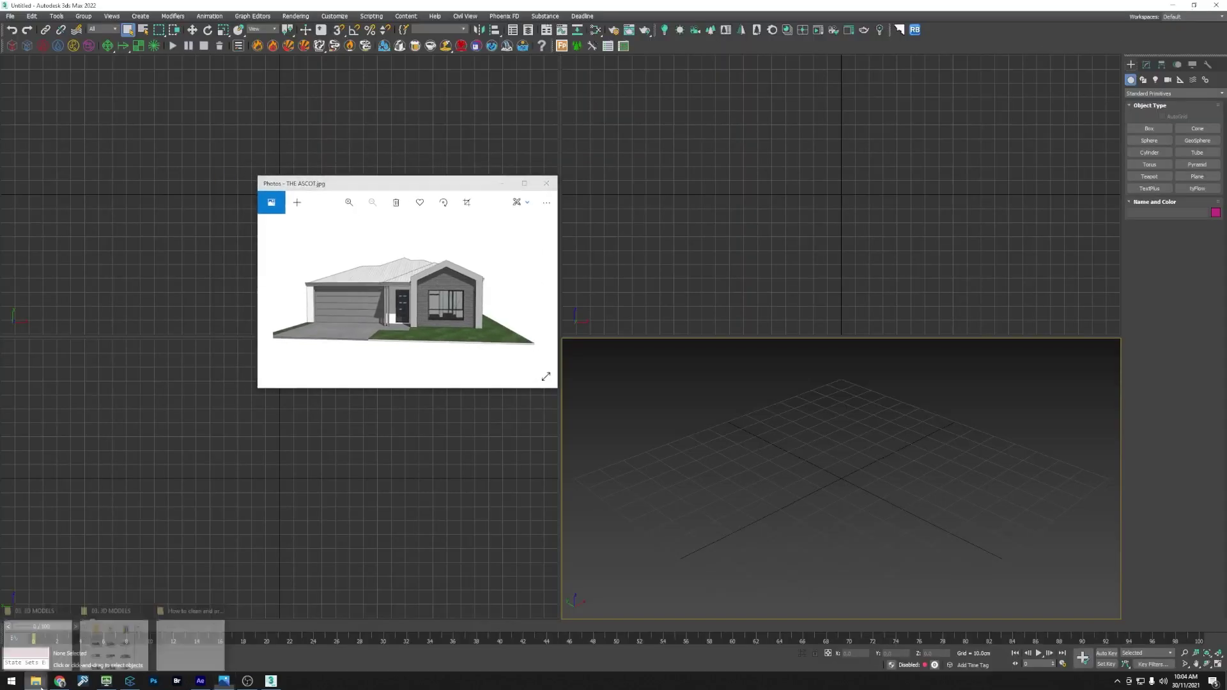
{"action": "left_click", "coordinate": [104, 617]}
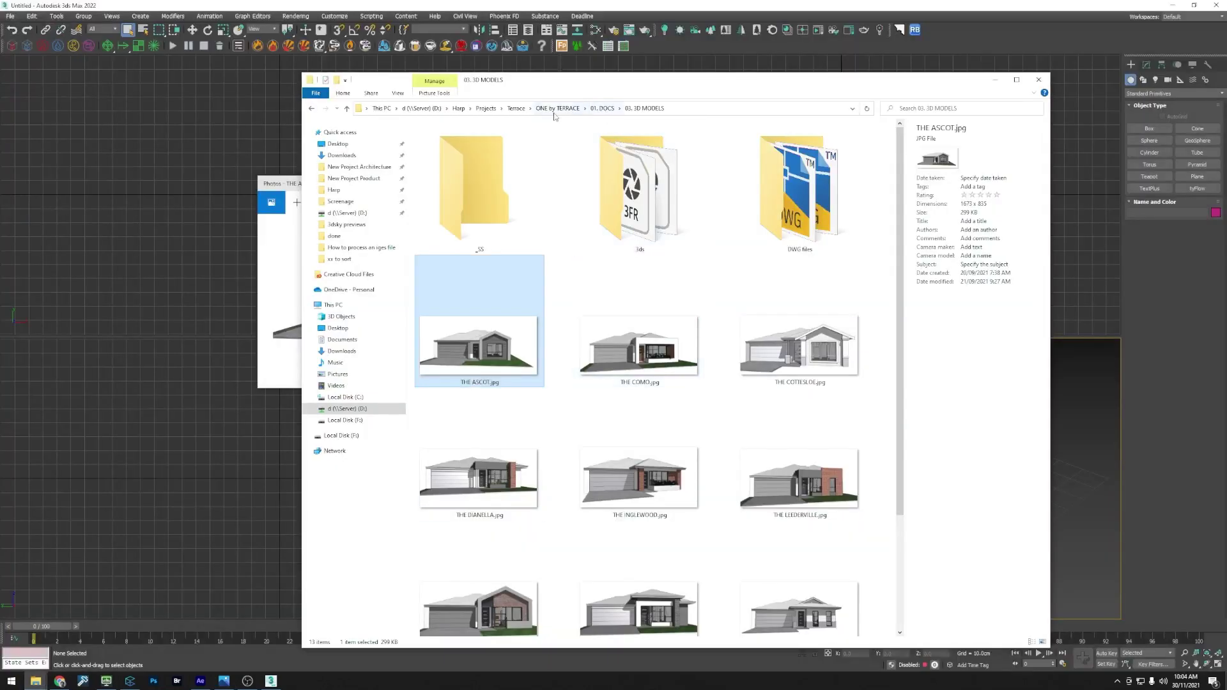
{"action": "left_click", "coordinate": [602, 108]}
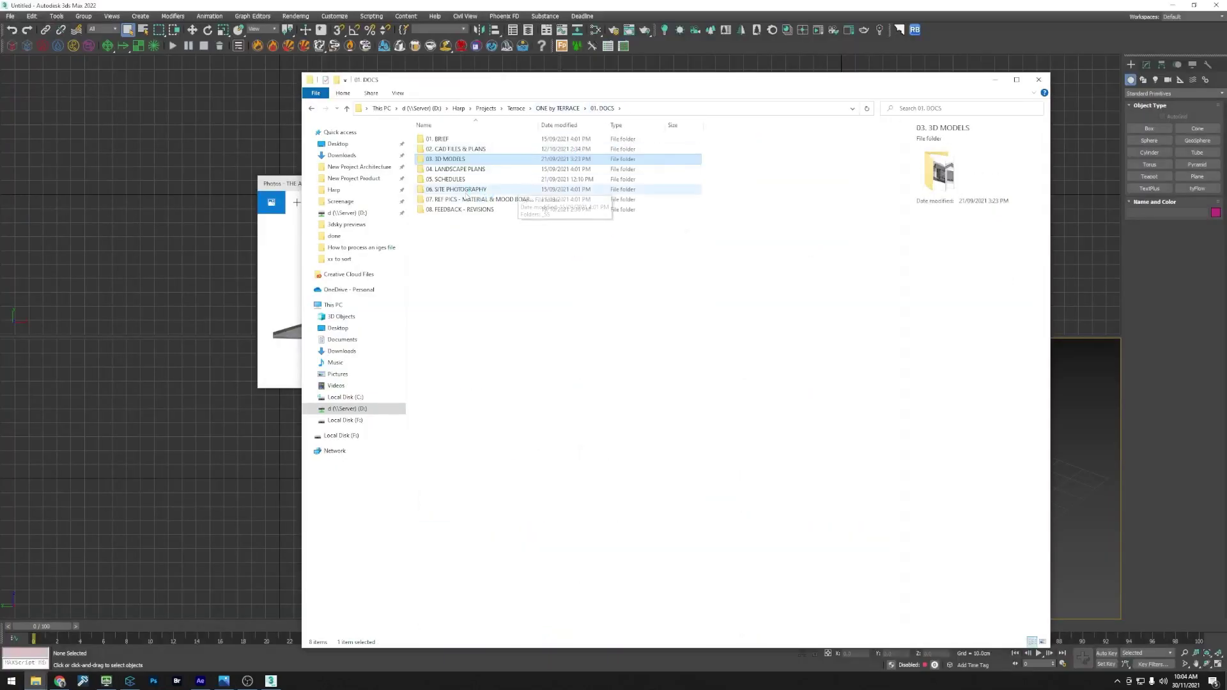
{"action": "double_click", "coordinate": [460, 181]}
{"action": "double_click", "coordinate": [447, 159]}
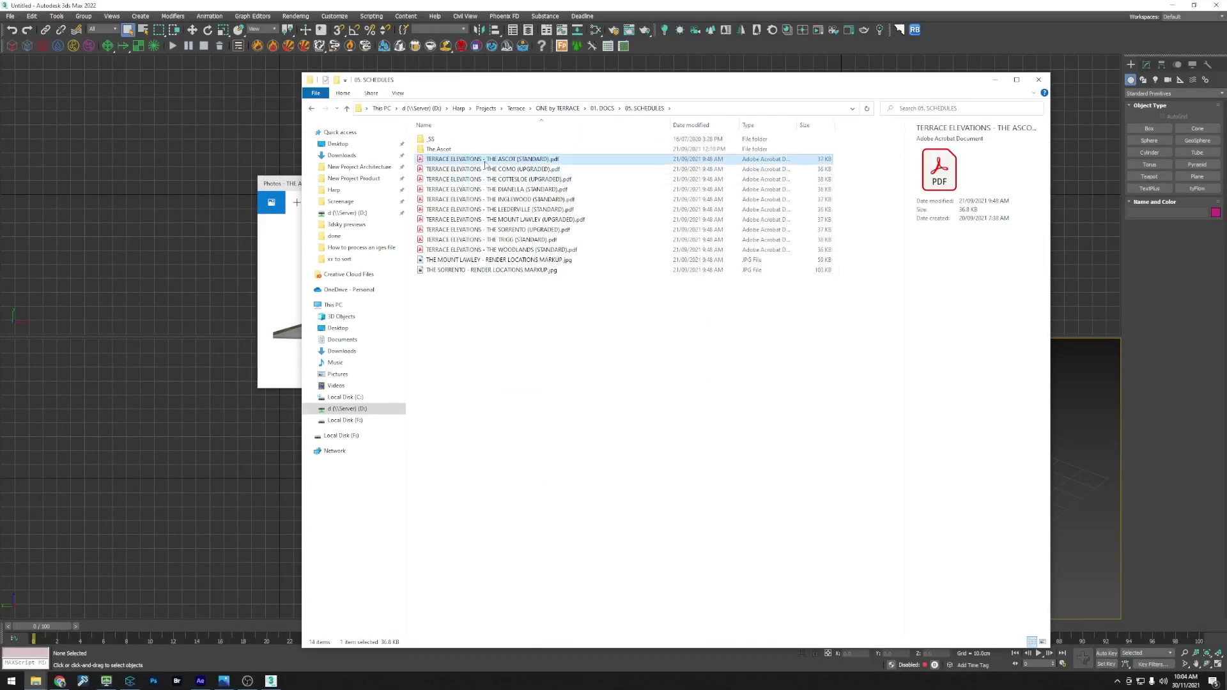
Step: Read through The Ascot exterior finishing schedule, examining the materials listed for each building element, and minimize the document
{"action": "scroll", "coordinate": [415, 390], "scroll_direction": "down", "scroll_amount": 2}
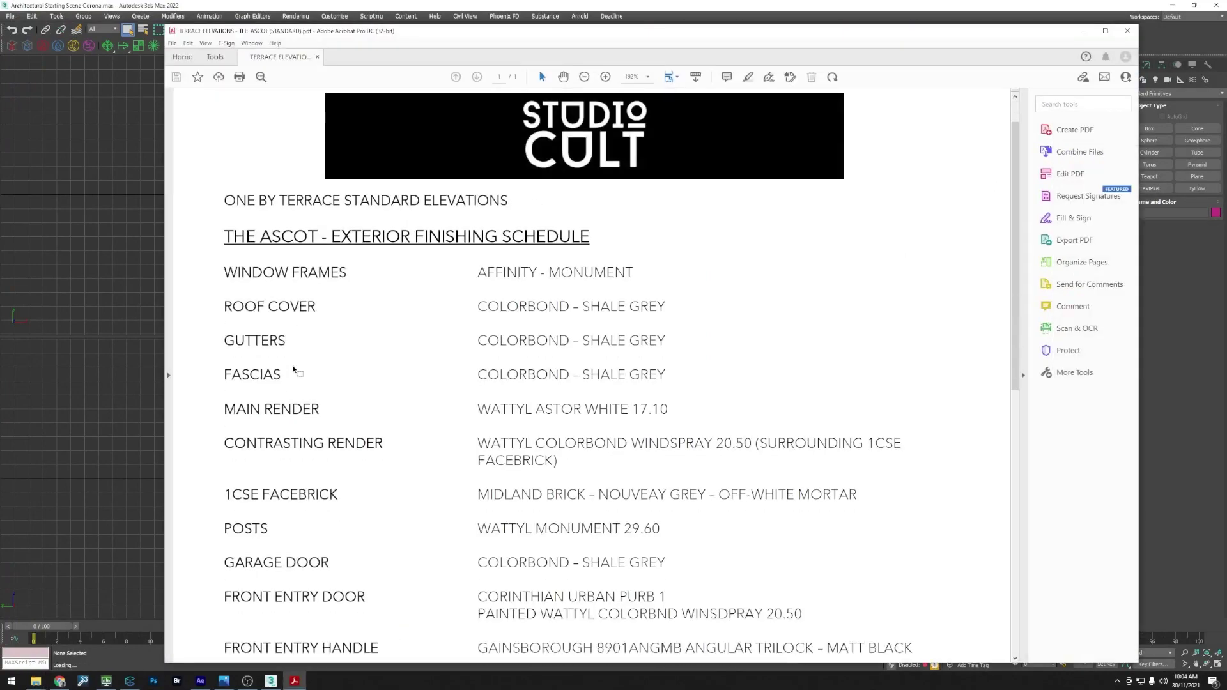
{"action": "scroll", "coordinate": [493, 297], "scroll_direction": "down", "scroll_amount": 2}
{"action": "scroll", "coordinate": [523, 288], "scroll_direction": "down", "scroll_amount": 2}
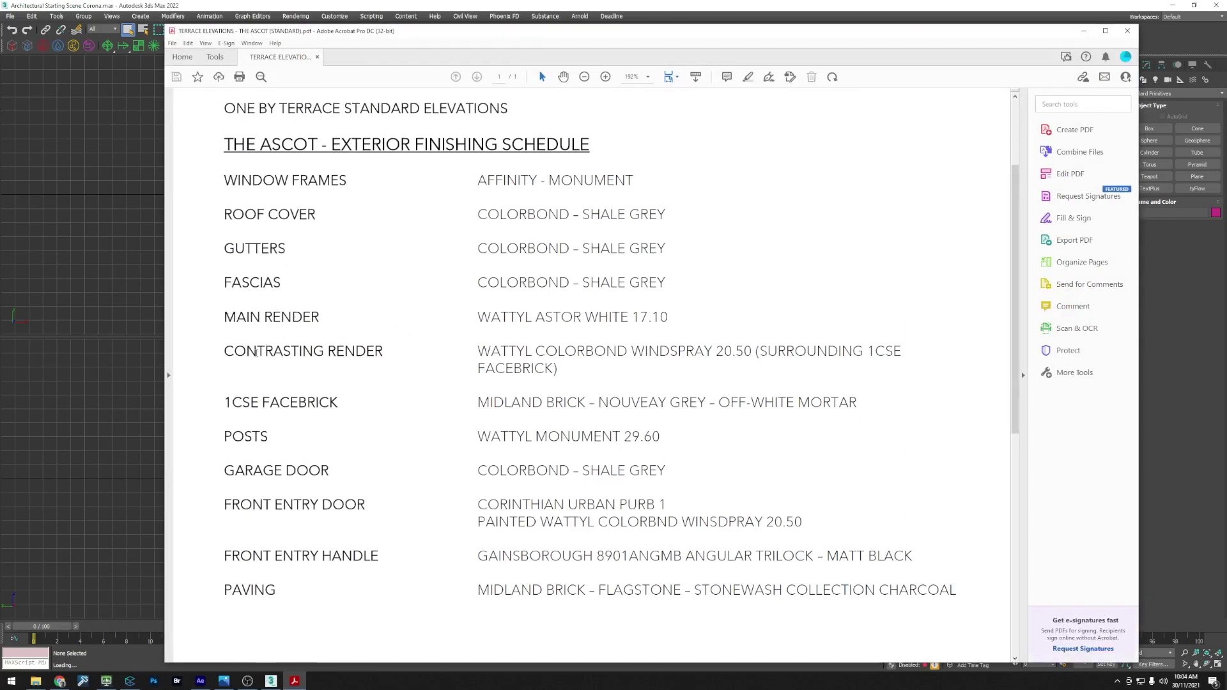
{"action": "scroll", "coordinate": [416, 406], "scroll_direction": "down", "scroll_amount": 1}
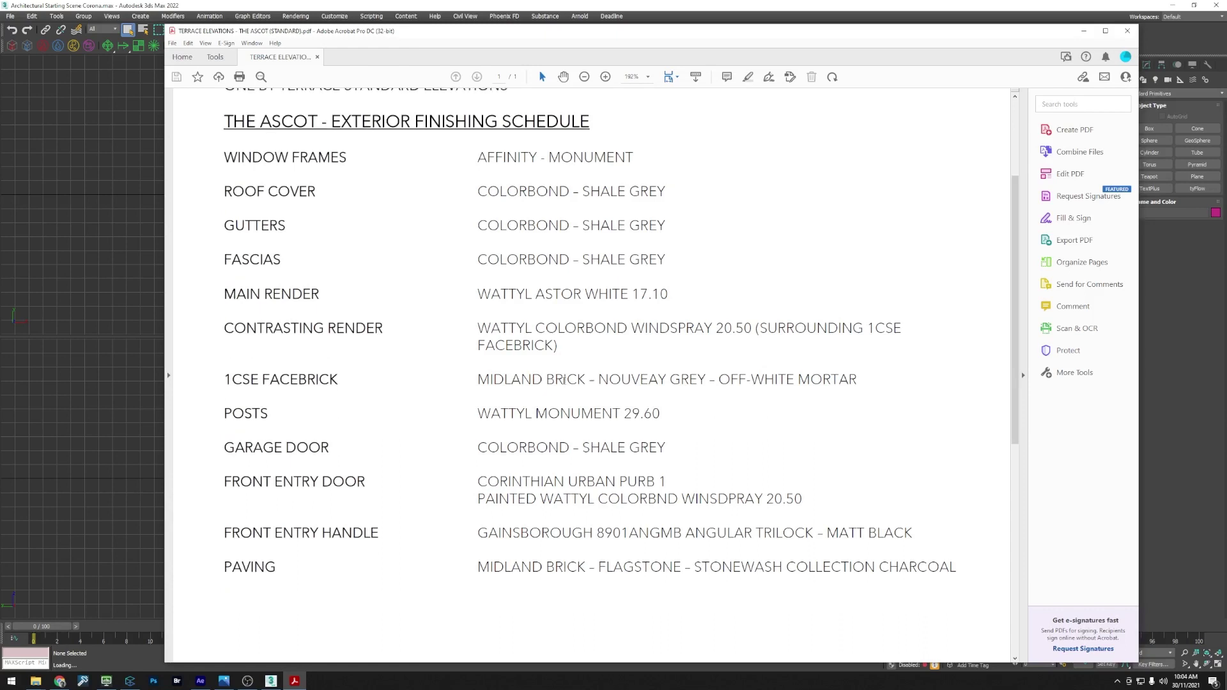
{"action": "scroll", "coordinate": [333, 412], "scroll_direction": "down", "scroll_amount": 1}
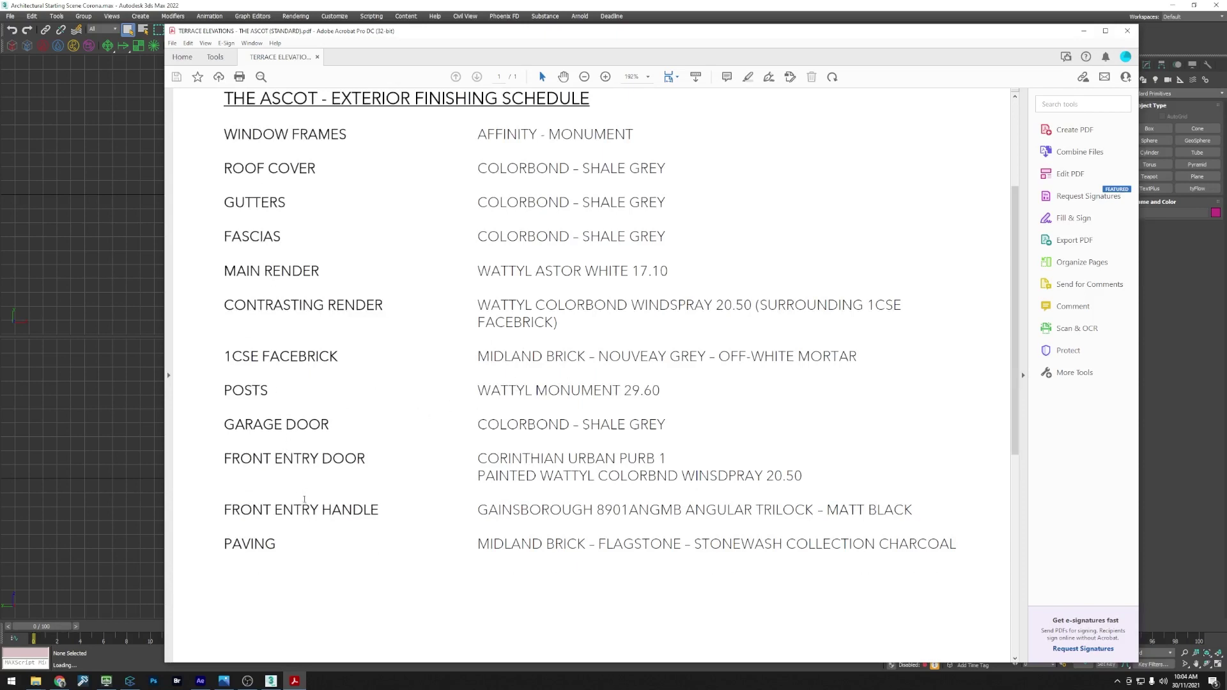
{"action": "scroll", "coordinate": [297, 562], "scroll_direction": "down", "scroll_amount": 4}
{"action": "scroll", "coordinate": [297, 561], "scroll_direction": "up", "scroll_amount": 5}
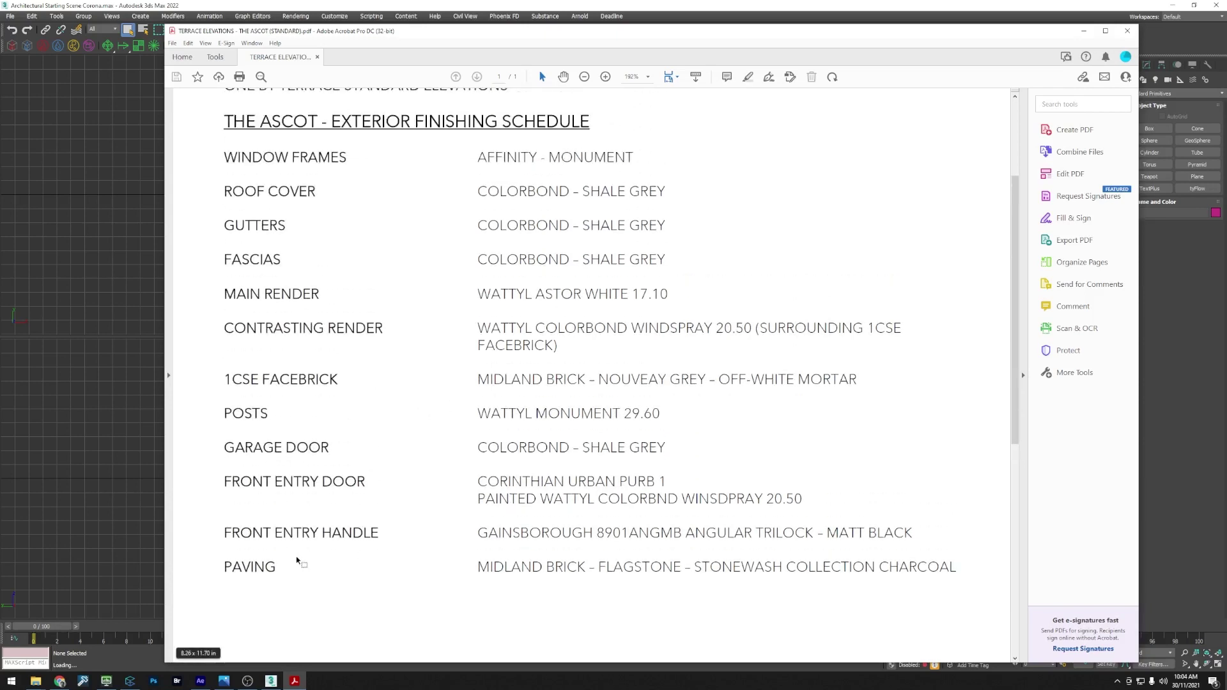
{"action": "scroll", "coordinate": [384, 529], "scroll_direction": "up", "scroll_amount": 7}
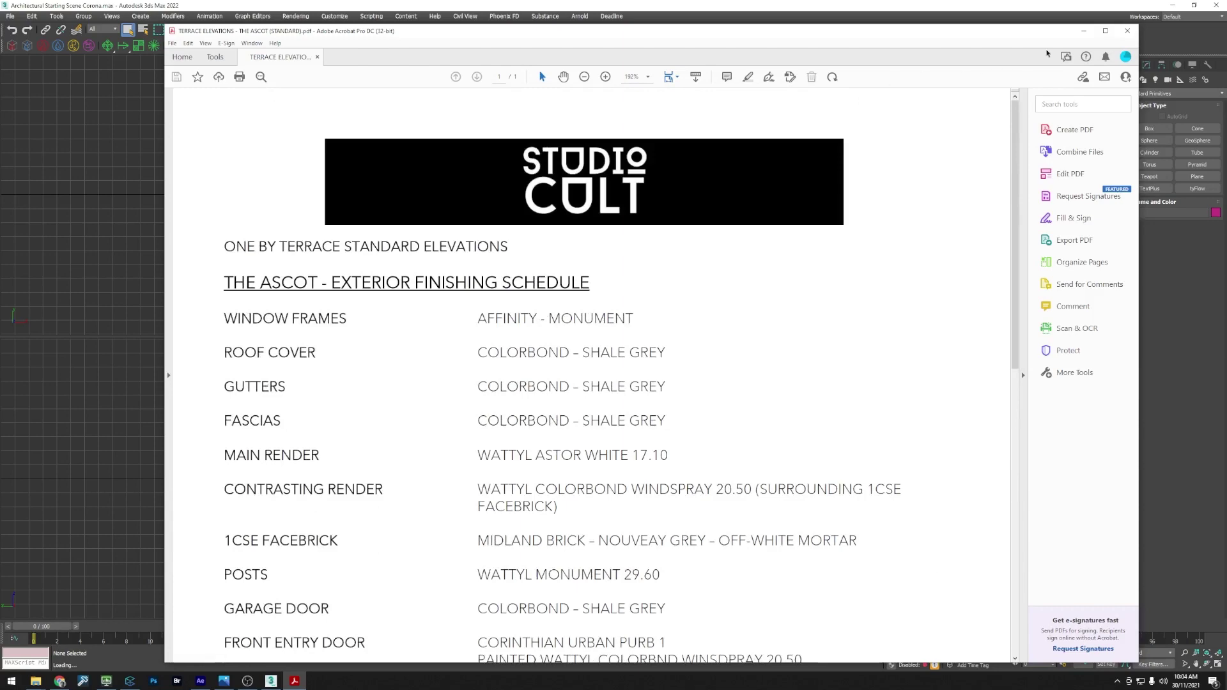
{"action": "scroll", "coordinate": [565, 404], "scroll_direction": "down", "scroll_amount": 9}
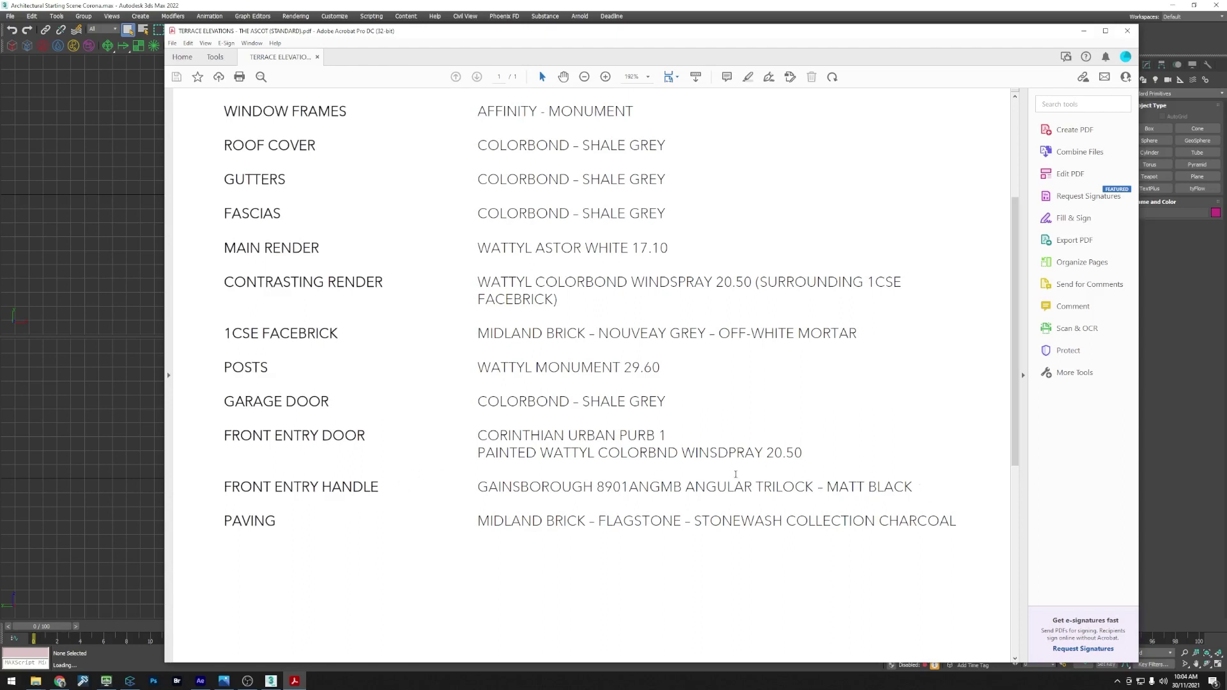
{"action": "scroll", "coordinate": [821, 479], "scroll_direction": "up", "scroll_amount": 2}
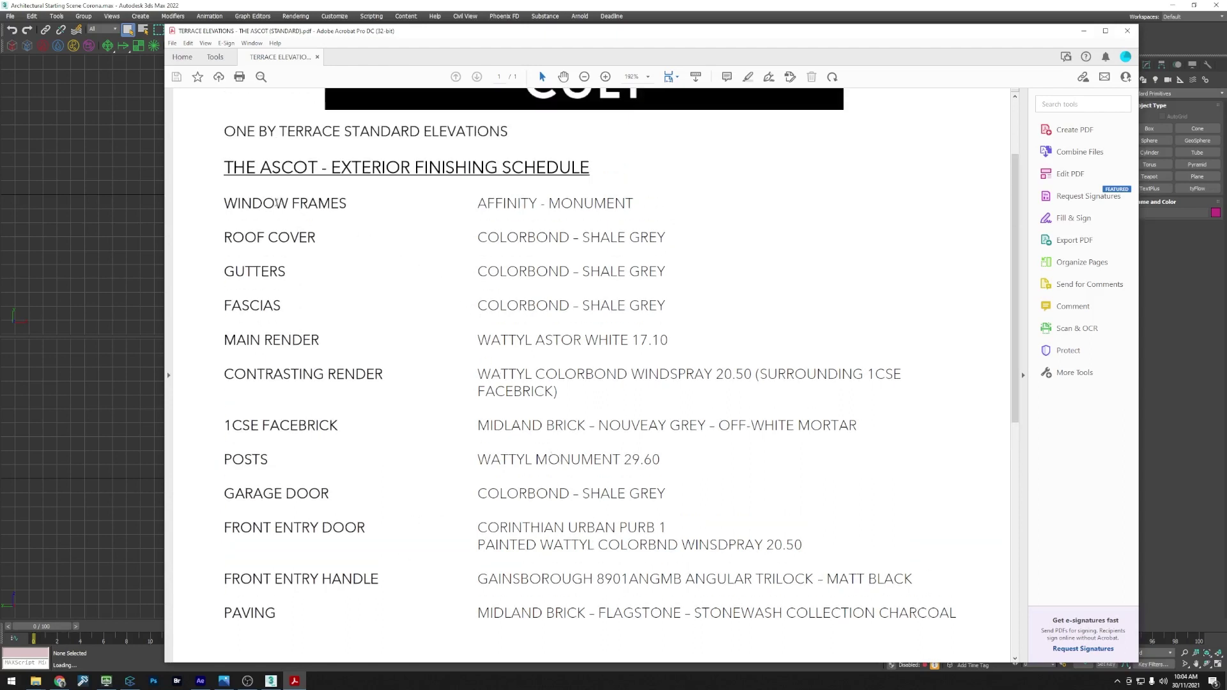
{"action": "scroll", "coordinate": [369, 337], "scroll_direction": "down", "scroll_amount": 1}
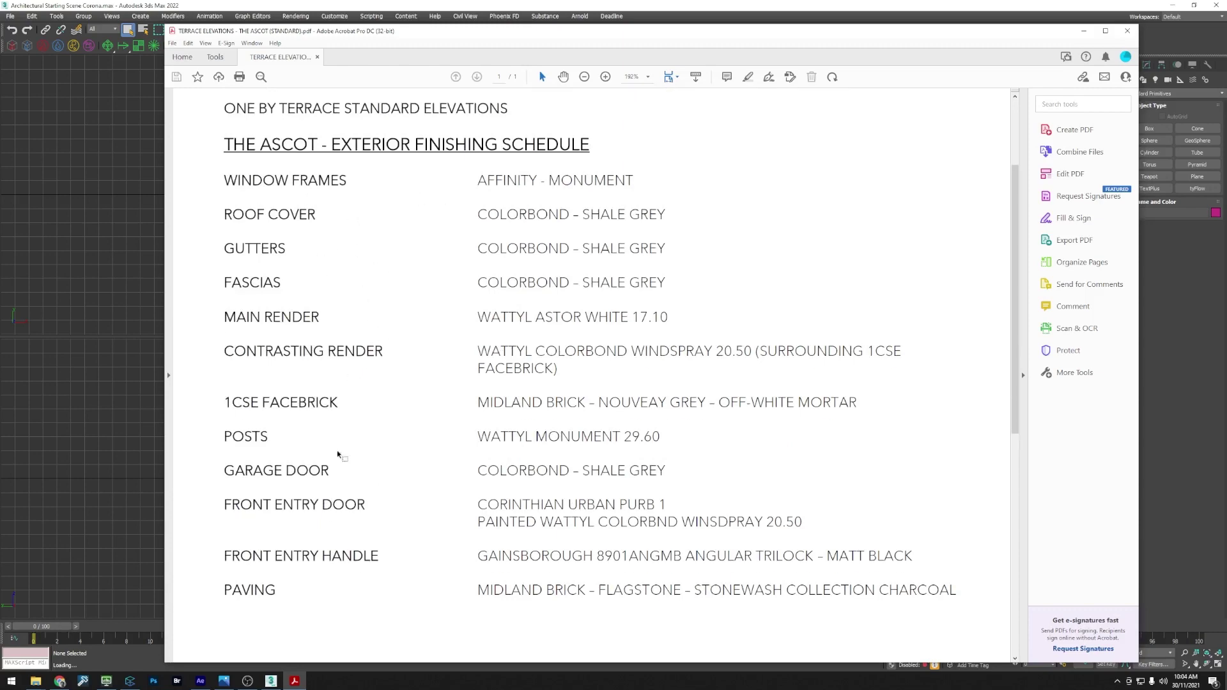
{"action": "scroll", "coordinate": [345, 473], "scroll_direction": "down", "scroll_amount": 1}
{"action": "scroll", "coordinate": [332, 383], "scroll_direction": "up", "scroll_amount": 1}
{"action": "left_click", "coordinate": [1084, 32]}
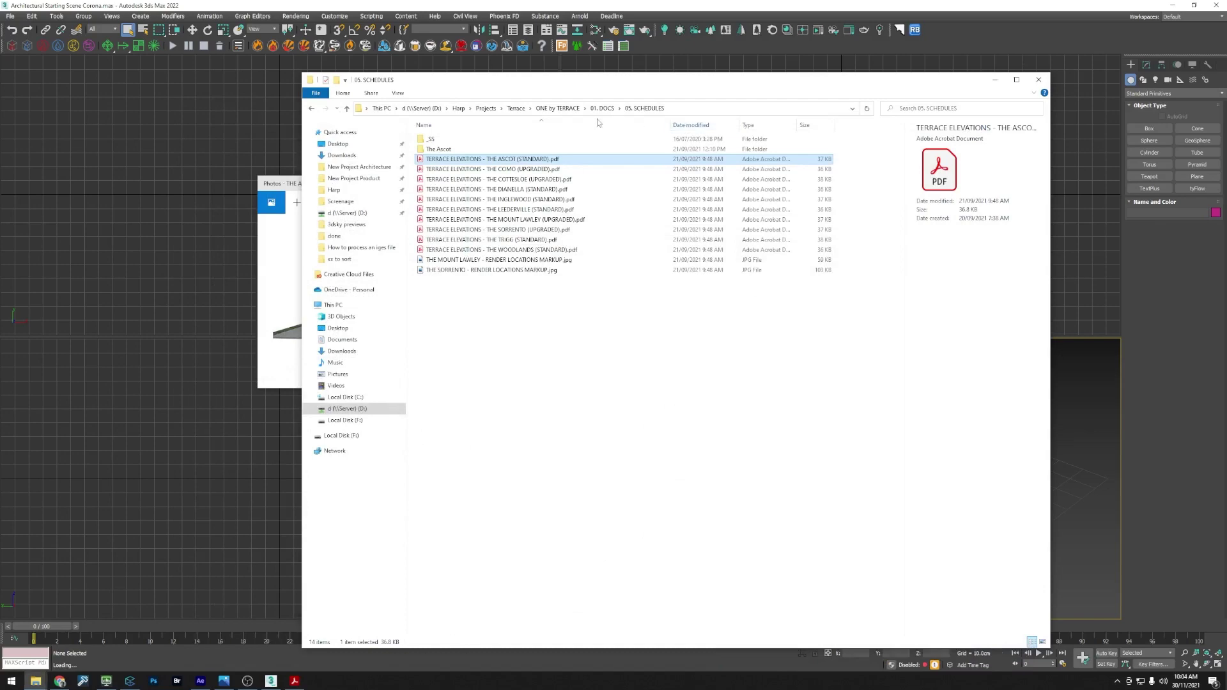
Step: Switch to 3ds Max, dismiss the security messages, and continue opening the starting scene despite the missing DLLs
{"action": "left_click", "coordinate": [564, 6]}
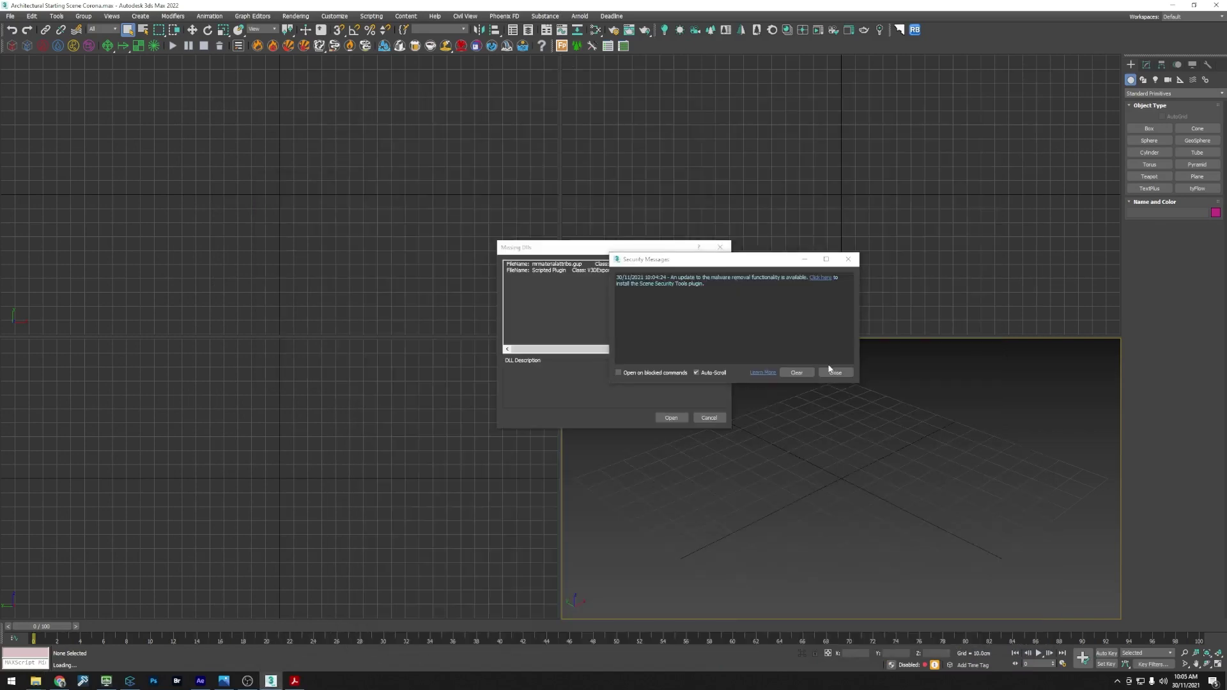
{"action": "left_click", "coordinate": [836, 373]}
{"action": "left_click", "coordinate": [744, 10]}
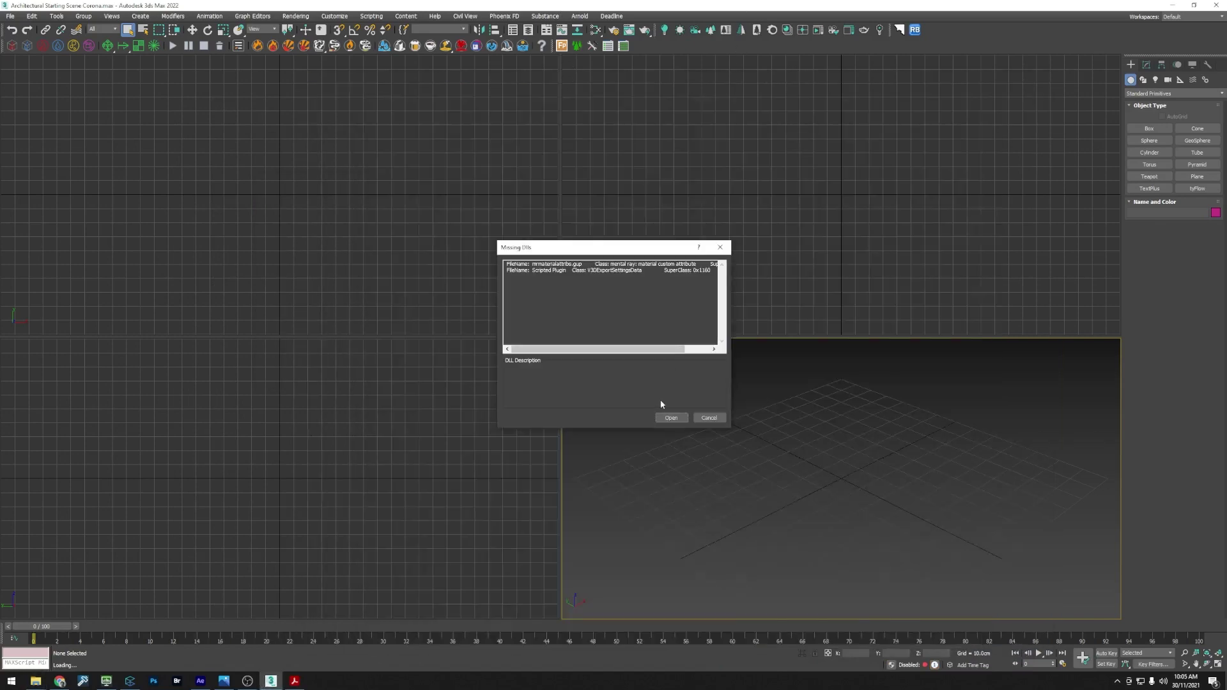
{"action": "left_click", "coordinate": [669, 417]}
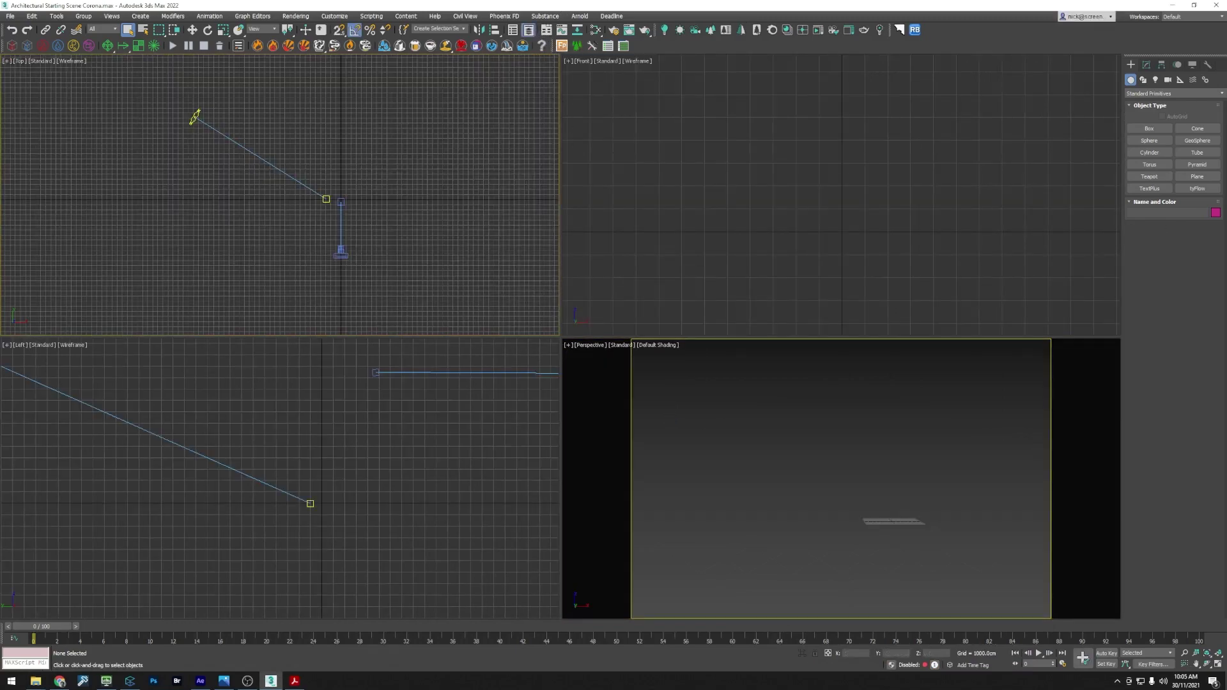
Step: Show the Layer Explorer, inspect the sublayers of the Assets layer, and hide the Assets layer
{"action": "left_click", "coordinate": [528, 30]}
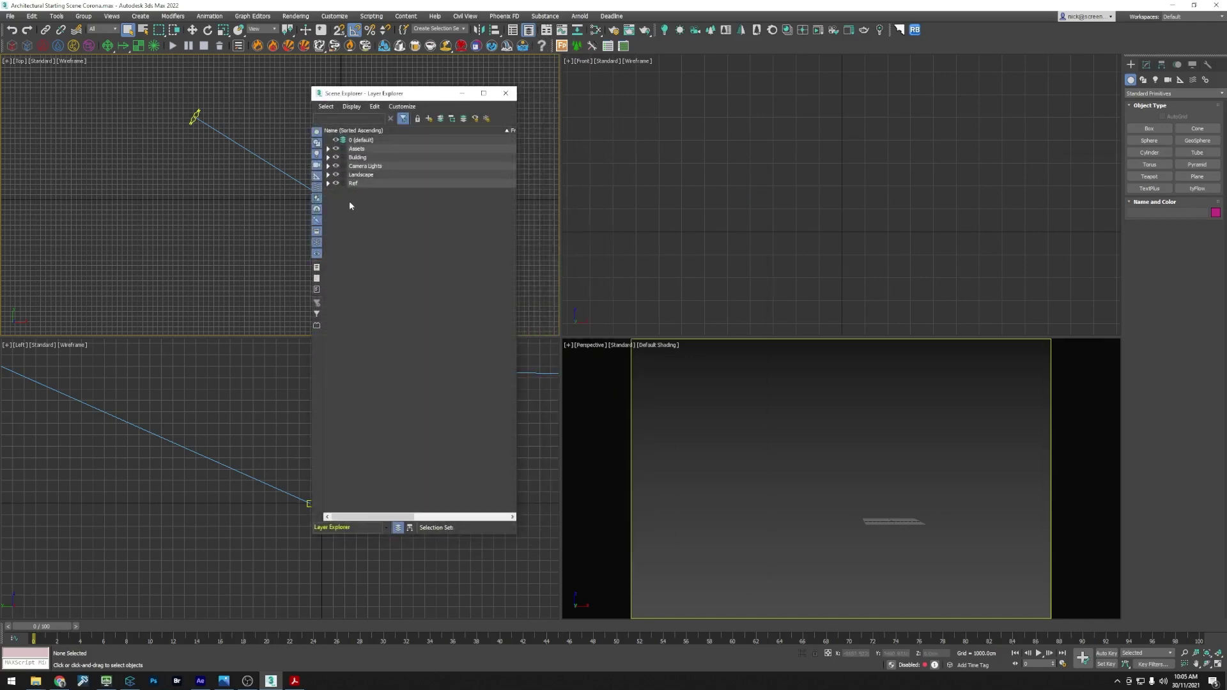
{"action": "left_click_drag", "start_coordinate": [390, 96], "coordinate": [346, 102]}
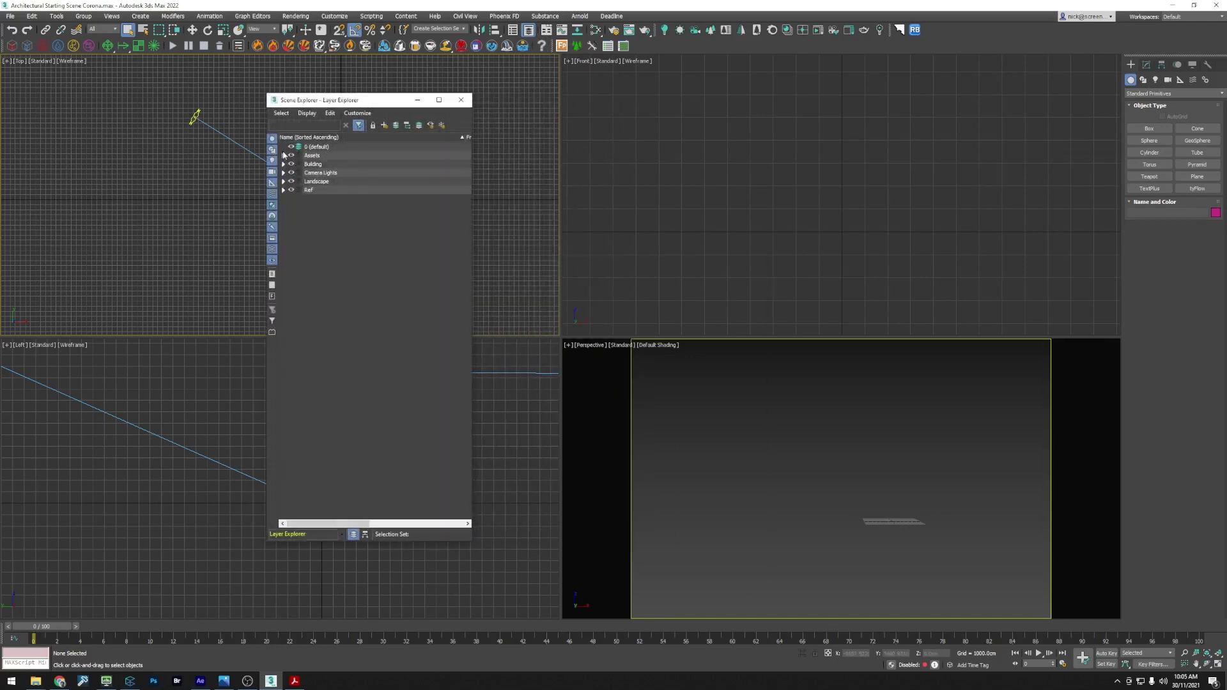
{"action": "left_click", "coordinate": [283, 155]}
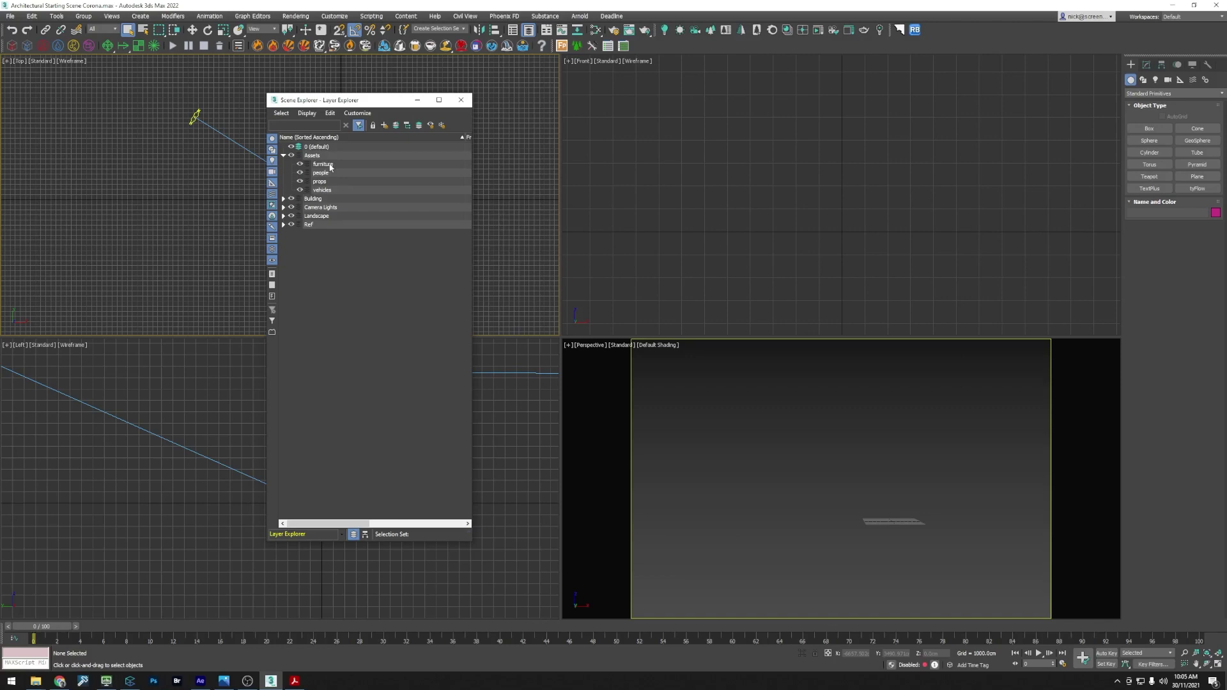
{"action": "left_click", "coordinate": [285, 157]}
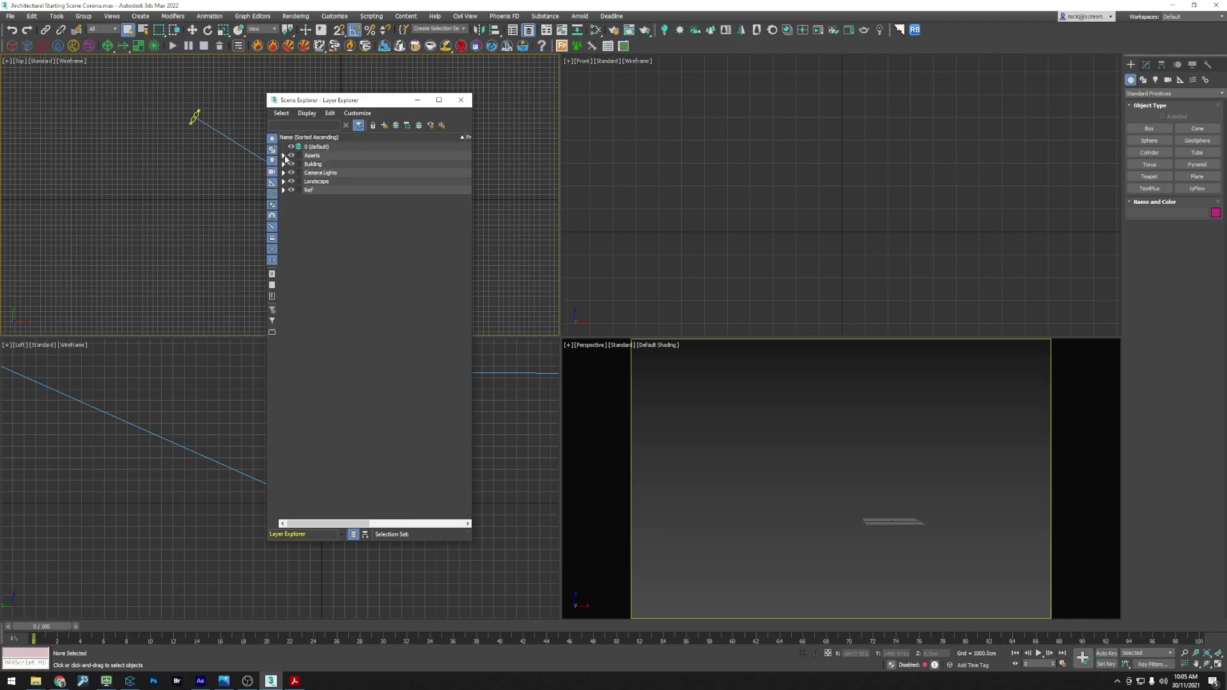
{"action": "left_click", "coordinate": [292, 156]}
Step: Examine the sublayers of the Building layer, including balustrade, ceiling, doors, floor and roof, and collapse the layer
{"action": "left_click", "coordinate": [283, 164]}
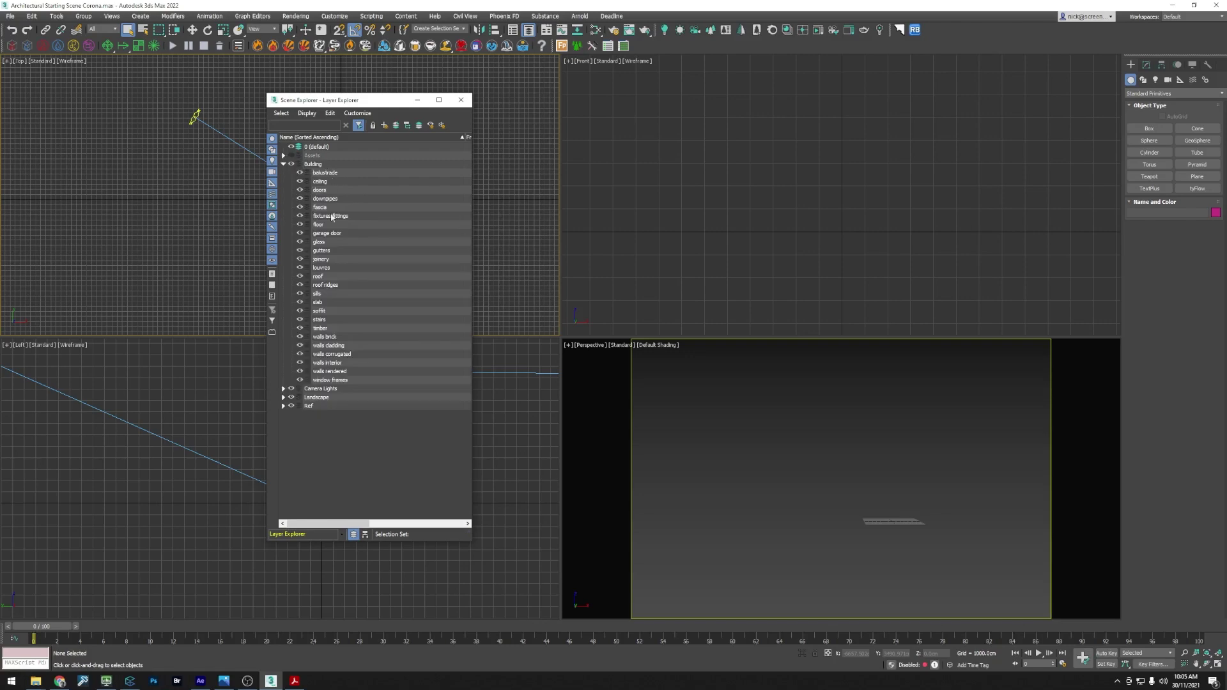
{"action": "left_click", "coordinate": [332, 173]}
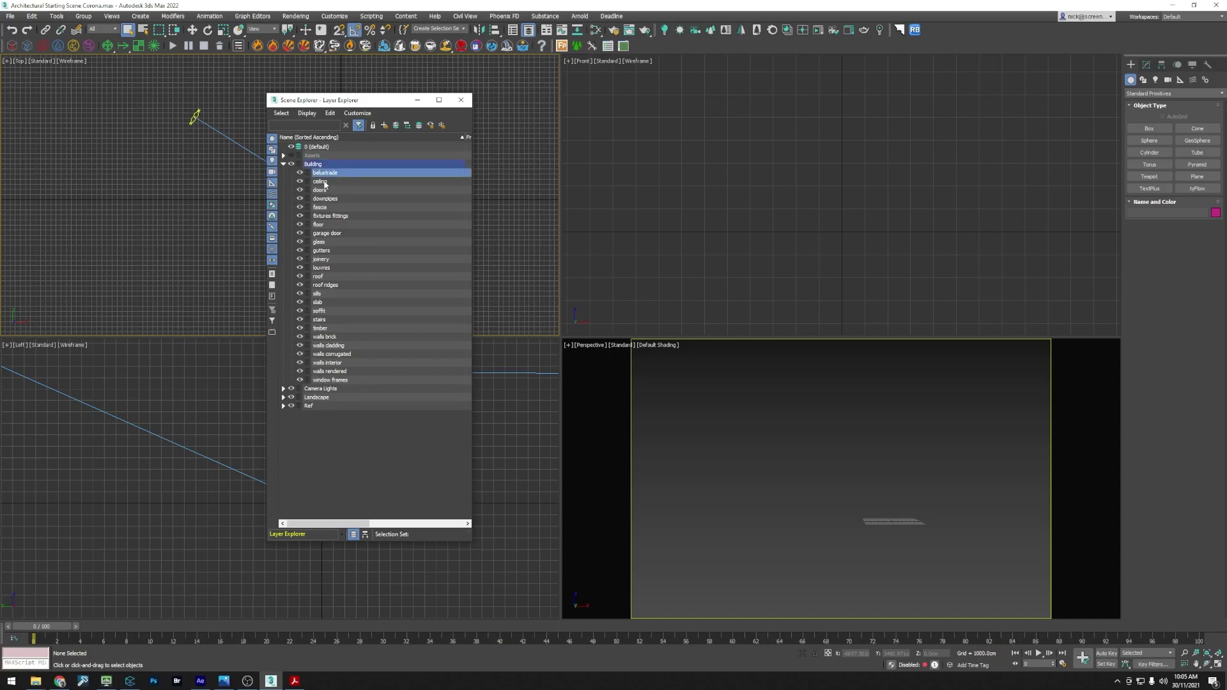
{"action": "left_click", "coordinate": [325, 182]}
{"action": "left_click", "coordinate": [326, 190]}
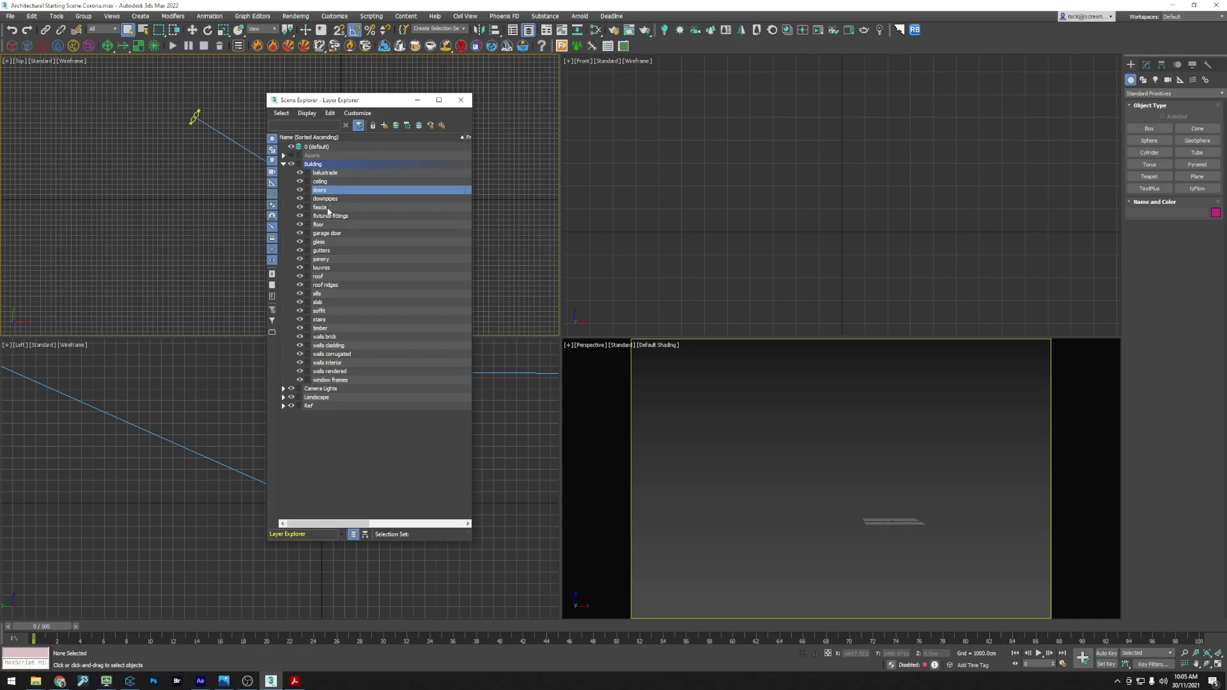
{"action": "left_click", "coordinate": [321, 225]}
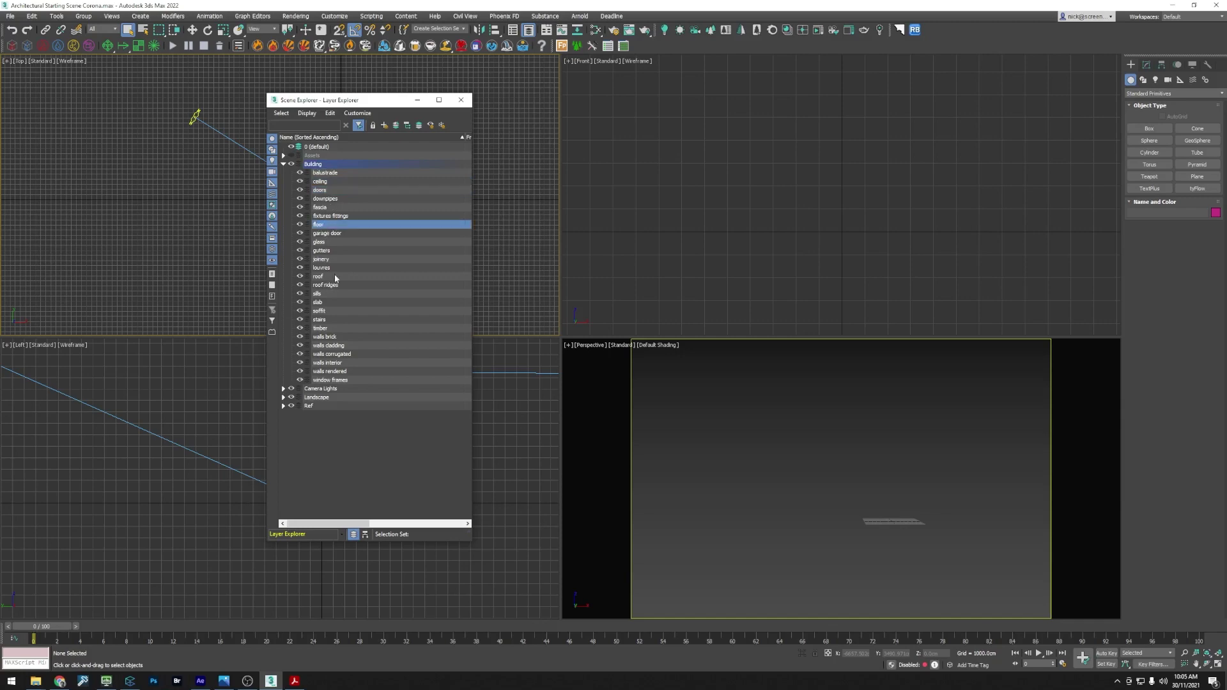
{"action": "left_click", "coordinate": [321, 277]}
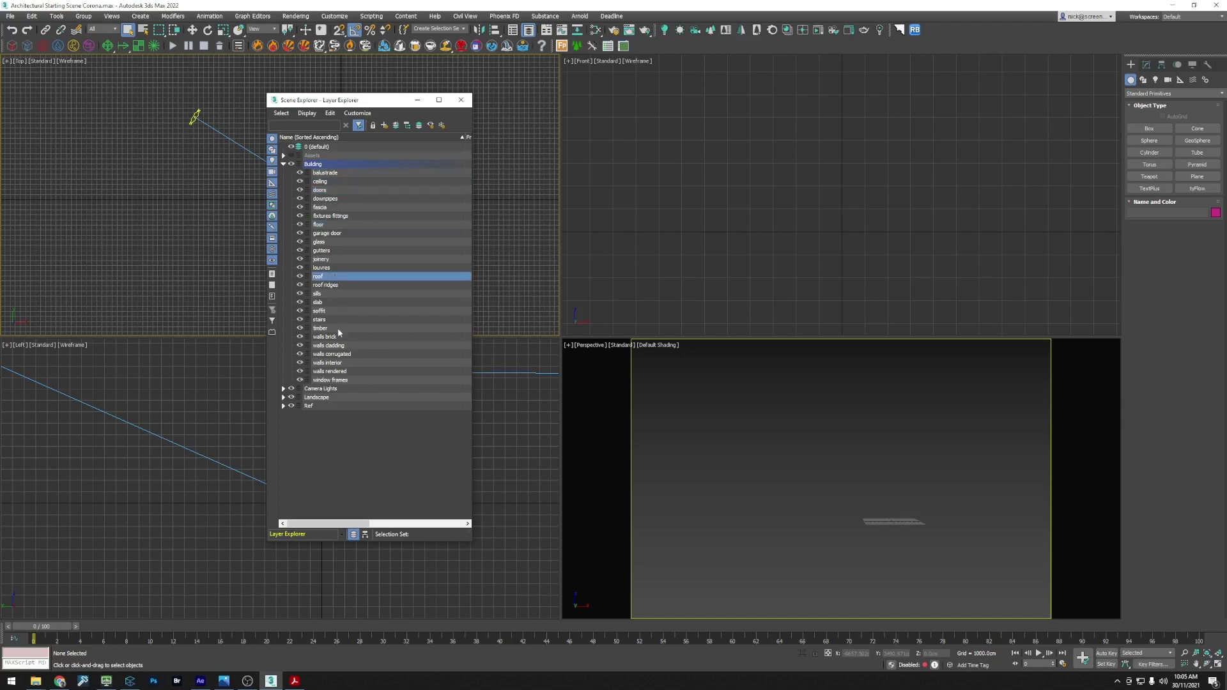
{"action": "left_click", "coordinate": [283, 164]}
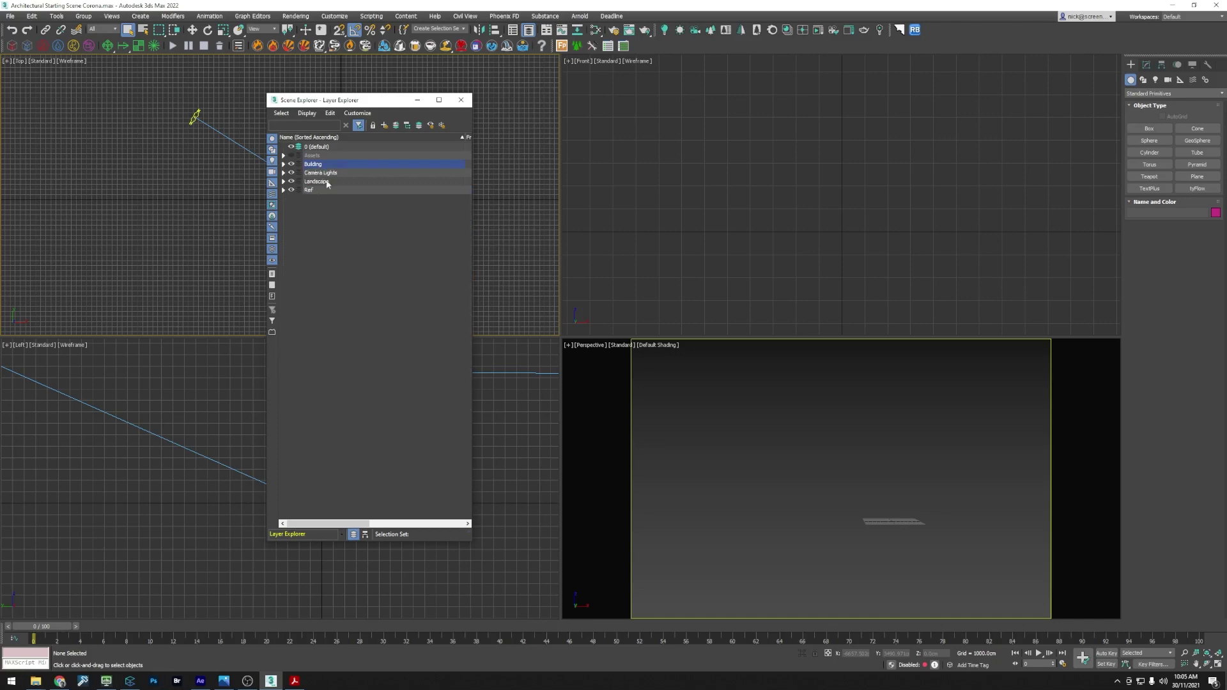
Step: Hide the Camera Lights and Ref layers and look through the sublayers of the Landscape layer
{"action": "left_click_drag", "start_coordinate": [372, 101], "coordinate": [635, 131]}
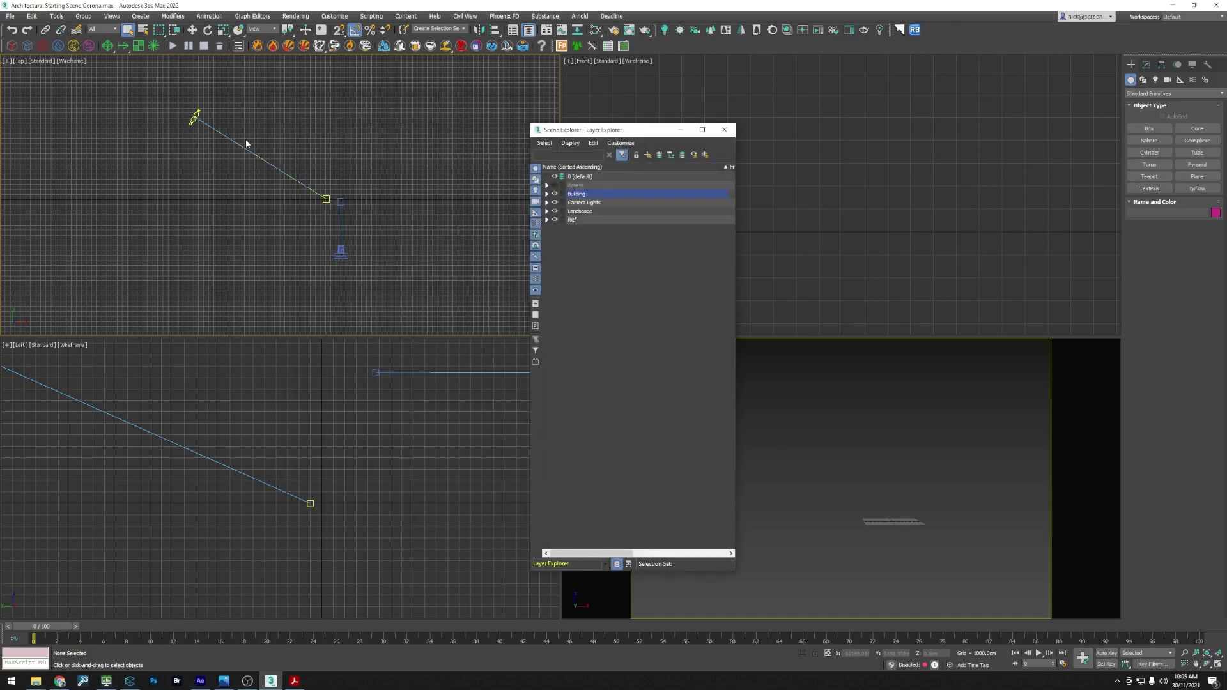
{"action": "left_click", "coordinate": [555, 202]}
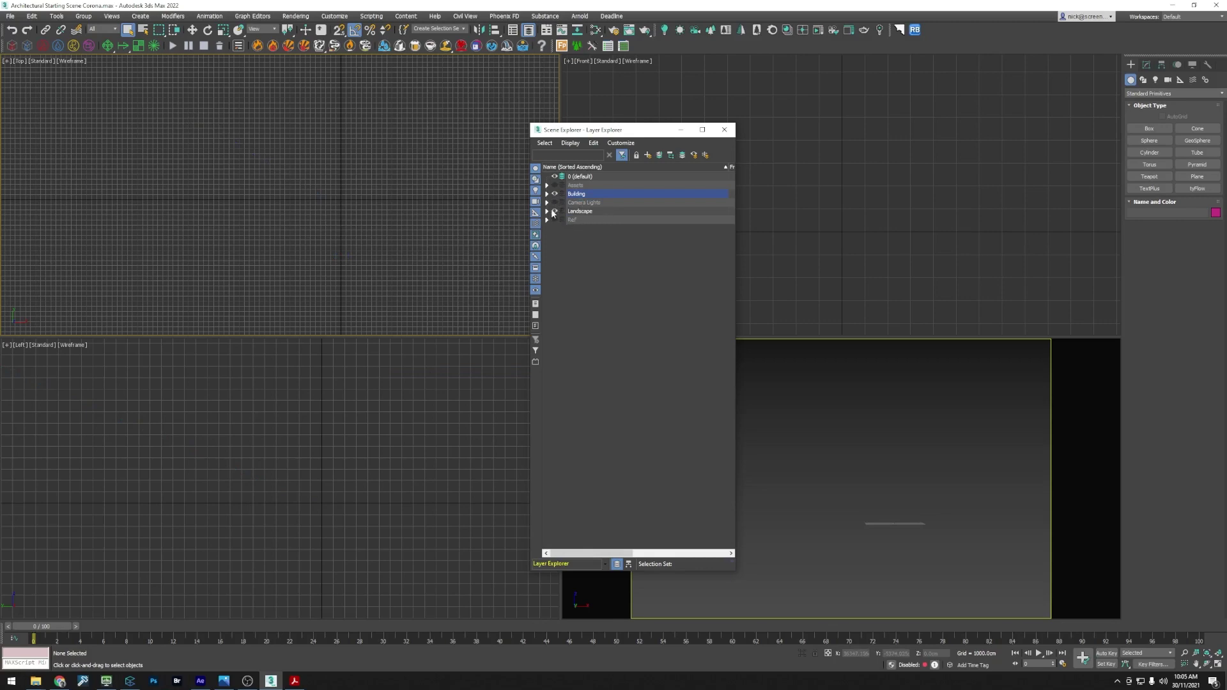
{"action": "left_click", "coordinate": [582, 211]}
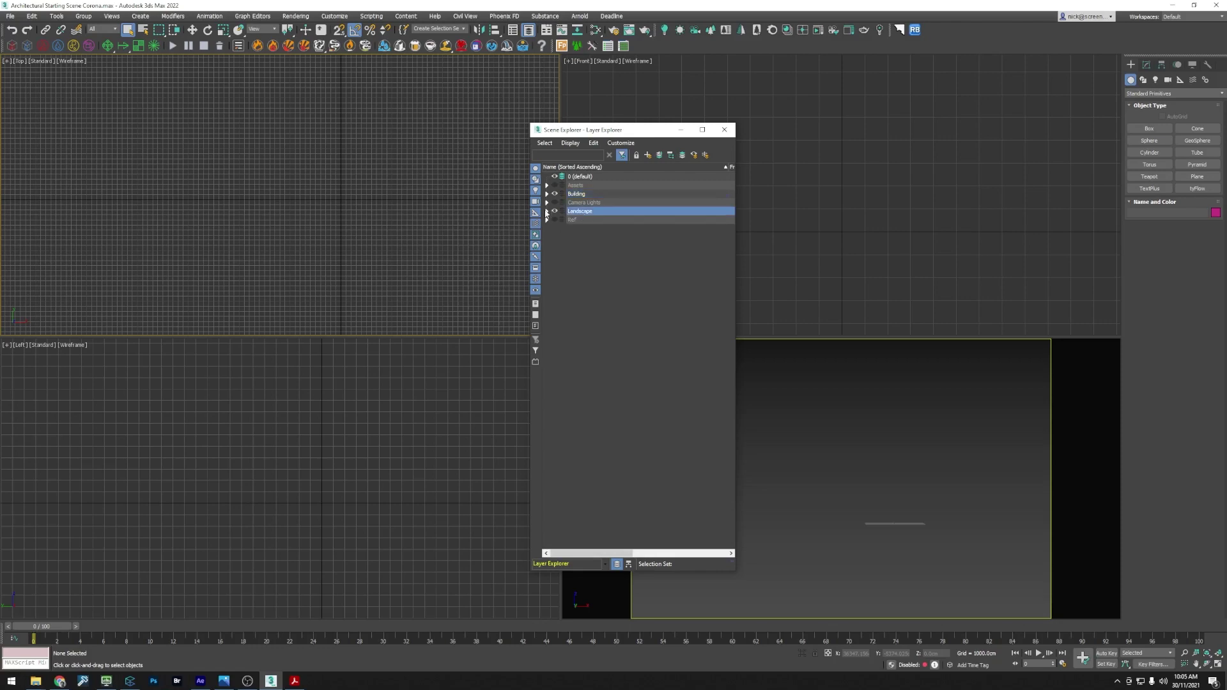
{"action": "left_click", "coordinate": [546, 212]}
{"action": "left_click", "coordinate": [589, 221]}
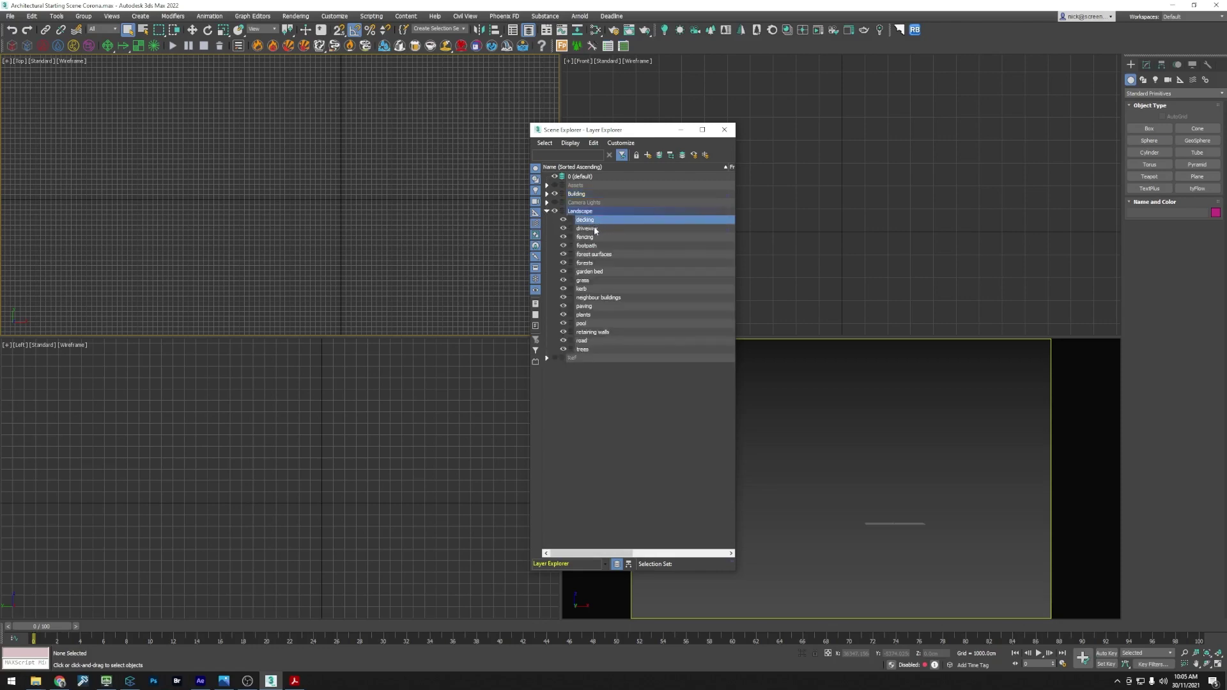
{"action": "left_click", "coordinate": [590, 229]}
{"action": "left_click", "coordinate": [591, 238]}
{"action": "left_click", "coordinate": [592, 222]}
{"action": "left_click", "coordinate": [590, 273]}
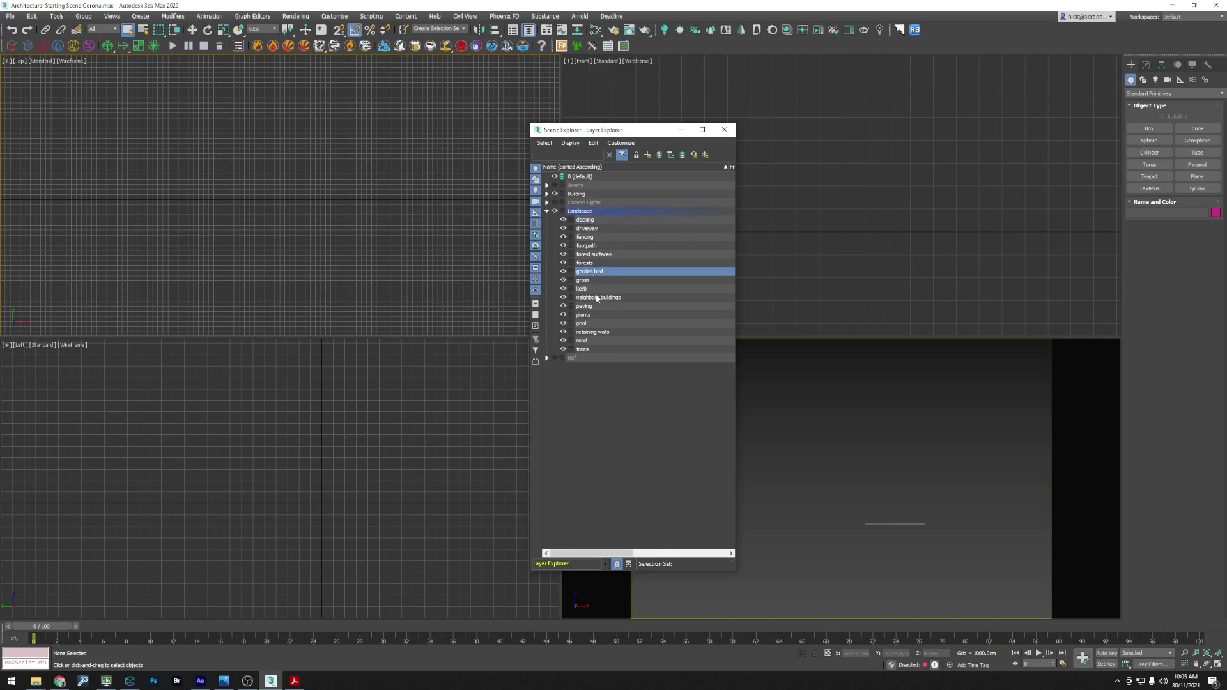
{"action": "left_click", "coordinate": [547, 212]}
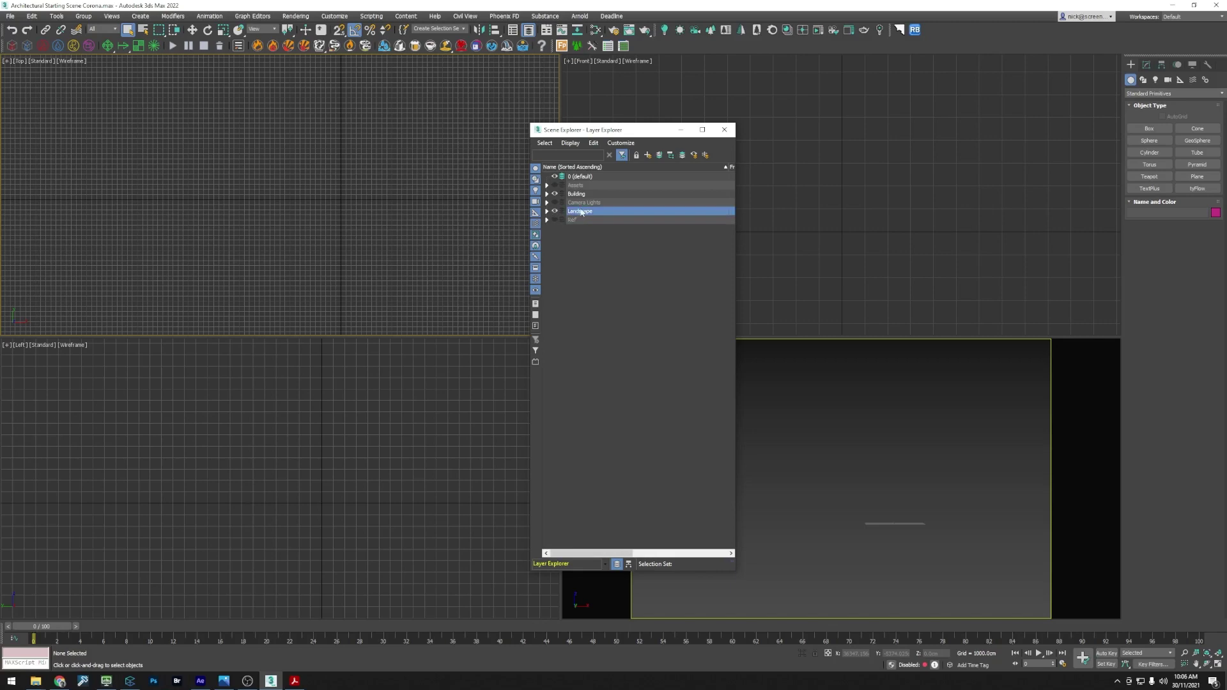
{"action": "left_click", "coordinate": [578, 195]}
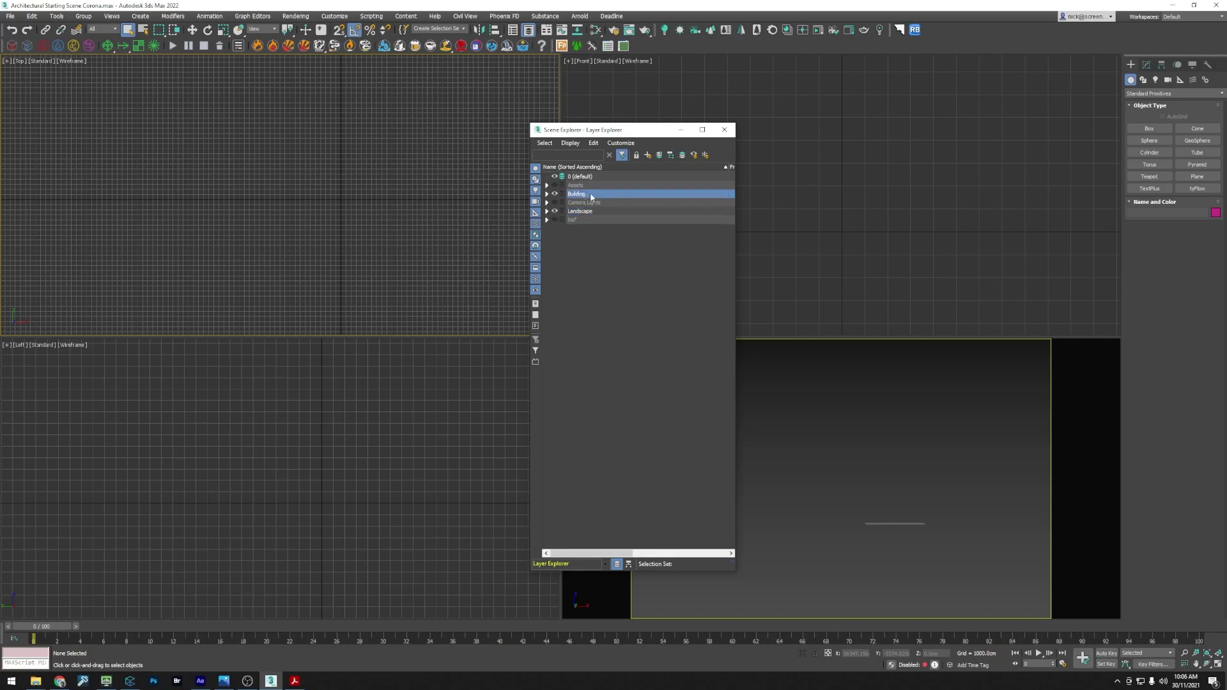
Step: Save the scene to the Desktop under the new file name "test 2"
{"action": "left_click", "coordinate": [140, 128]}
{"action": "left_click", "coordinate": [11, 17]}
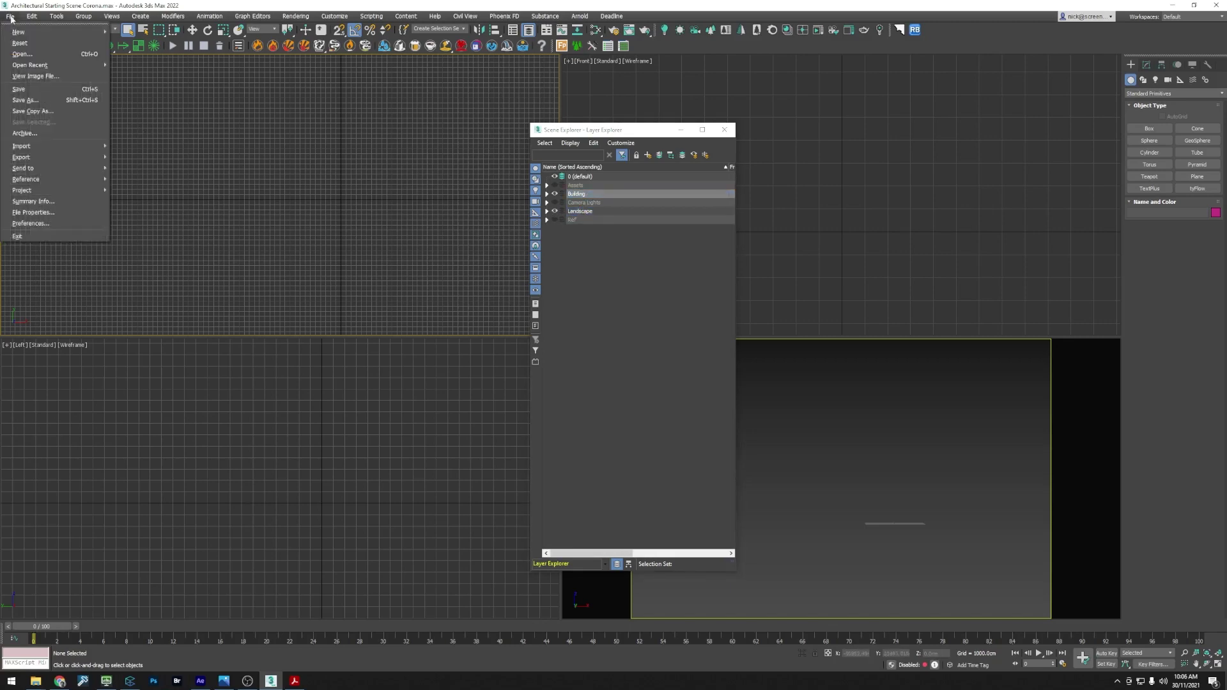
{"action": "left_click", "coordinate": [32, 101]}
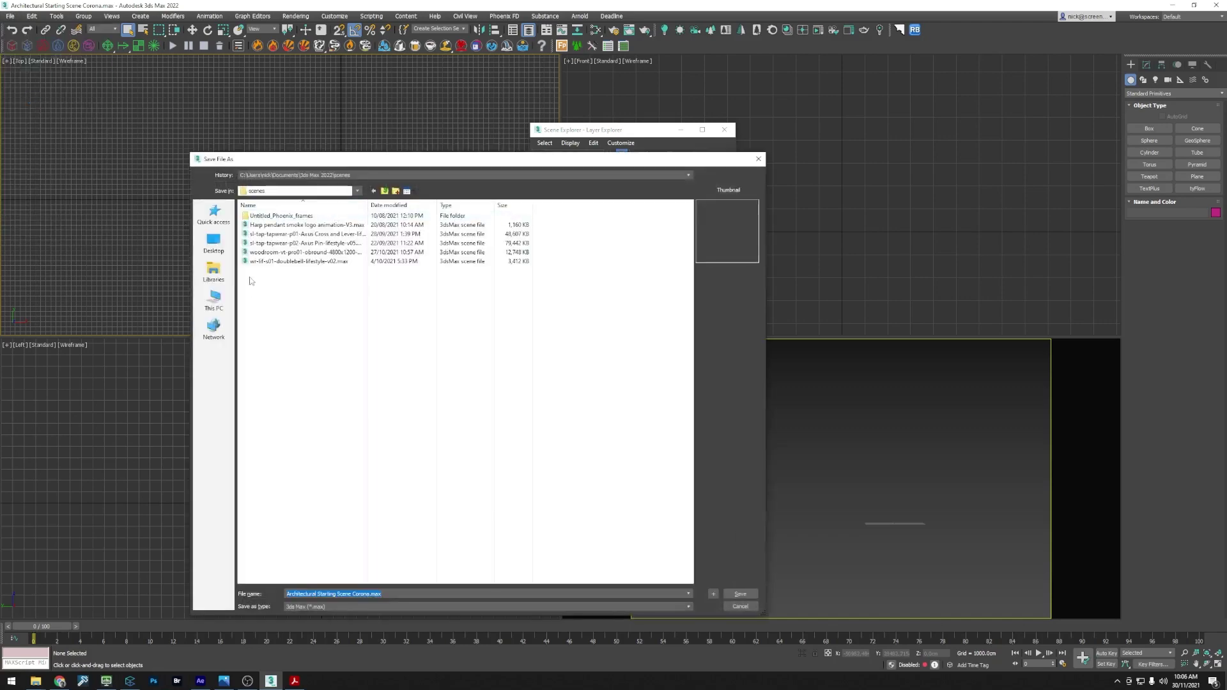
{"action": "left_click", "coordinate": [213, 242]}
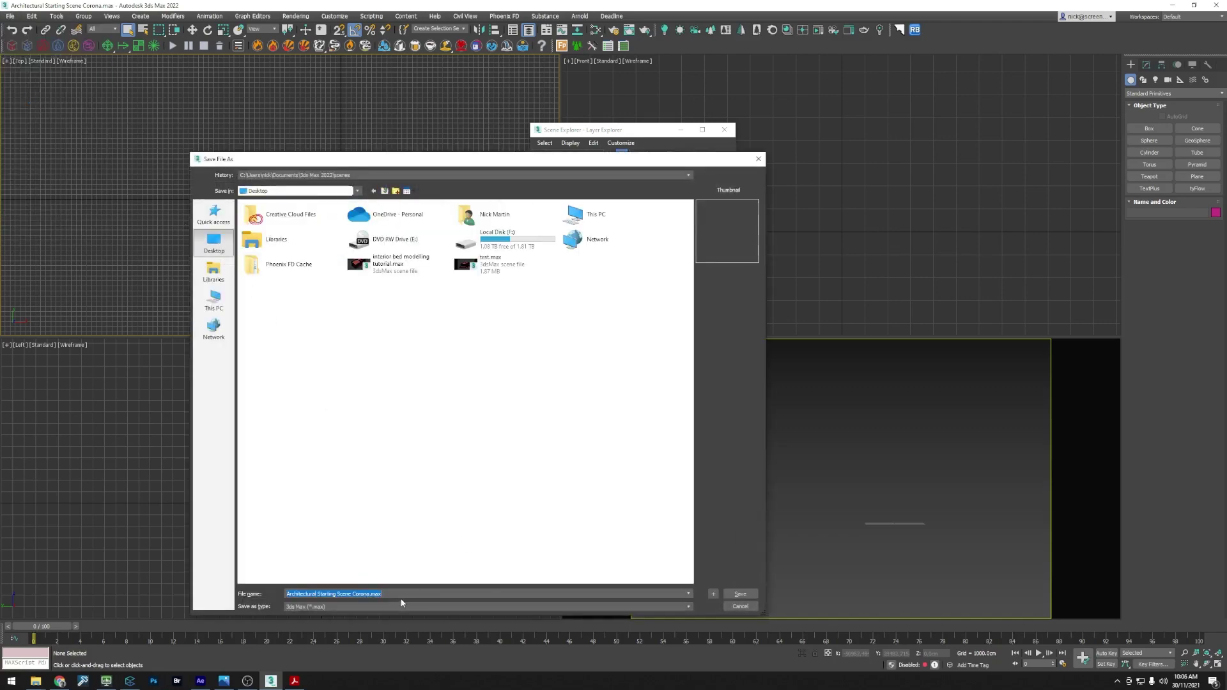
{"action": "type", "text": "test 2"}
{"action": "left_click", "coordinate": [739, 595]}
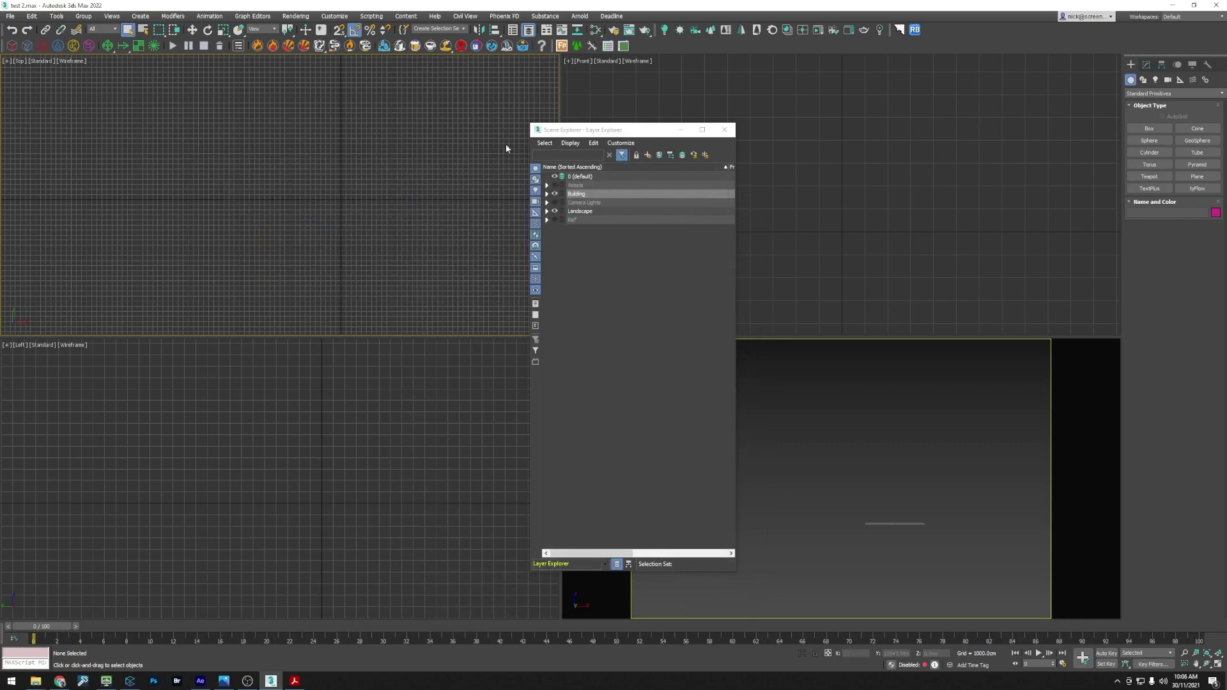
{"action": "left_click_drag", "start_coordinate": [563, 132], "coordinate": [583, 135]}
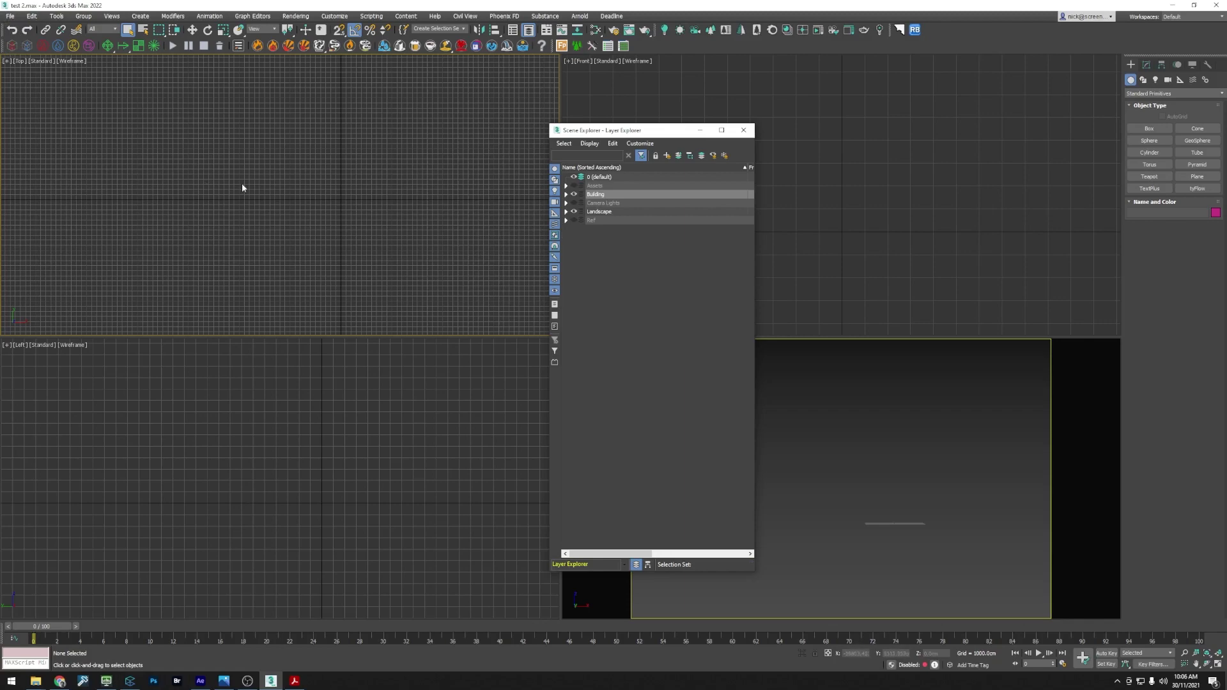
{"action": "left_click", "coordinate": [10, 16]}
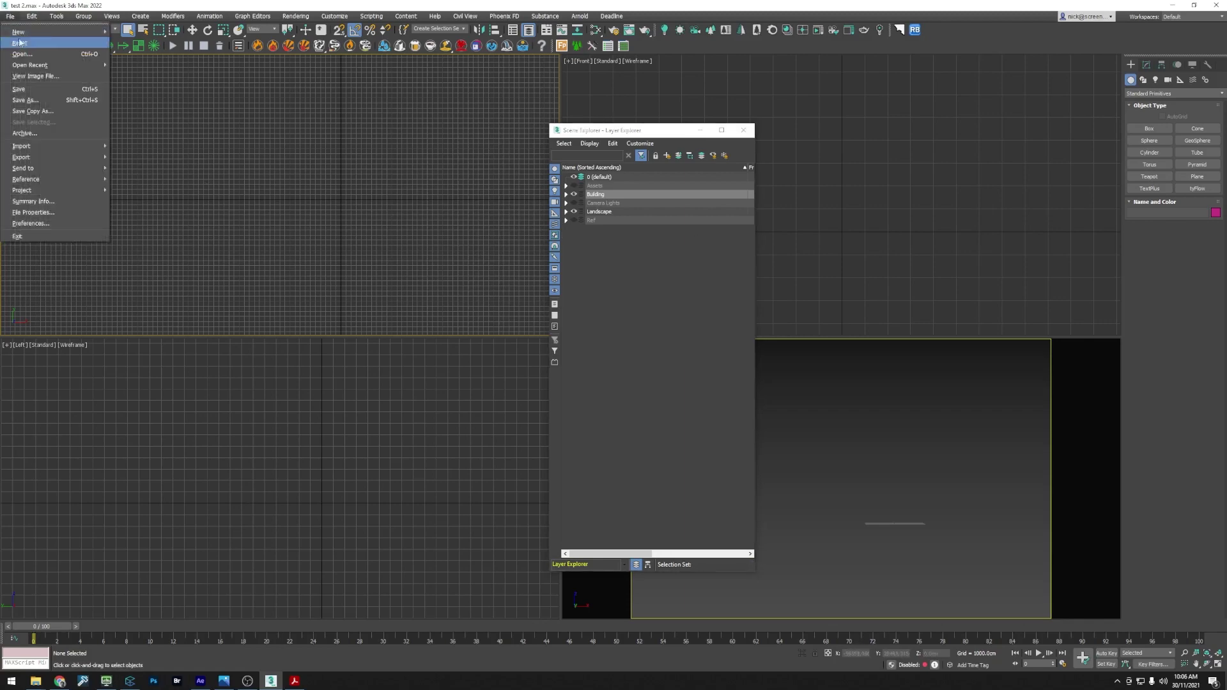
{"action": "mouse_move", "coordinate": [40, 149]}
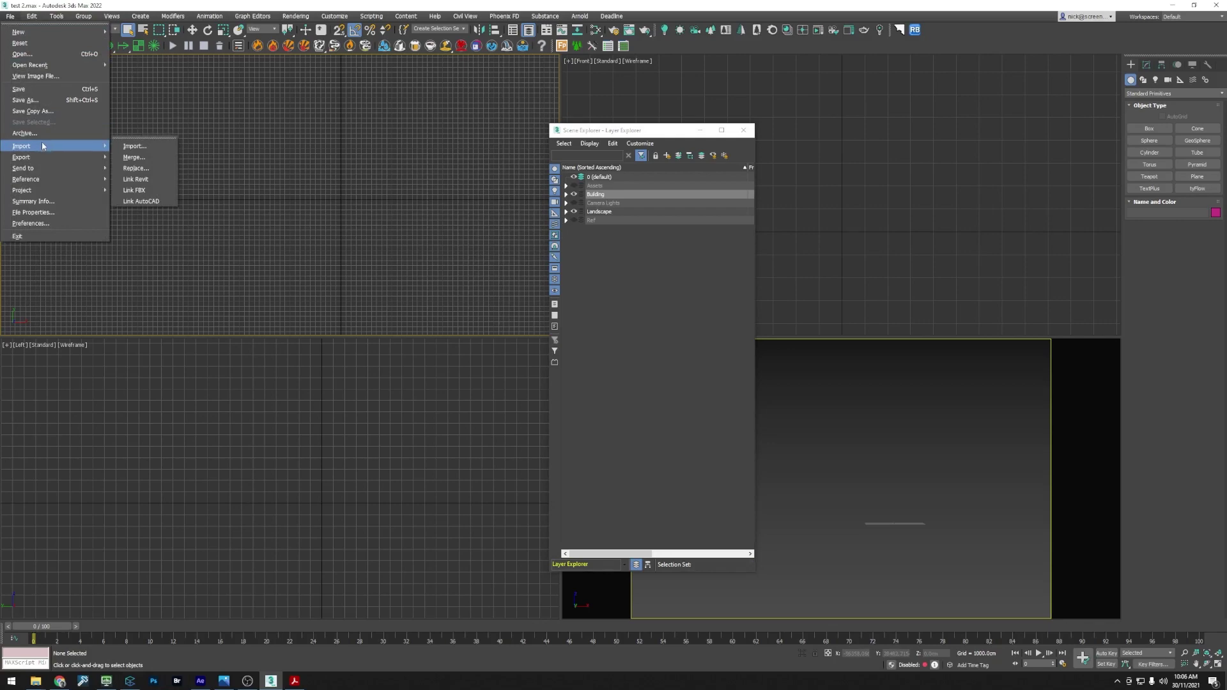
{"action": "mouse_move", "coordinate": [140, 16]}
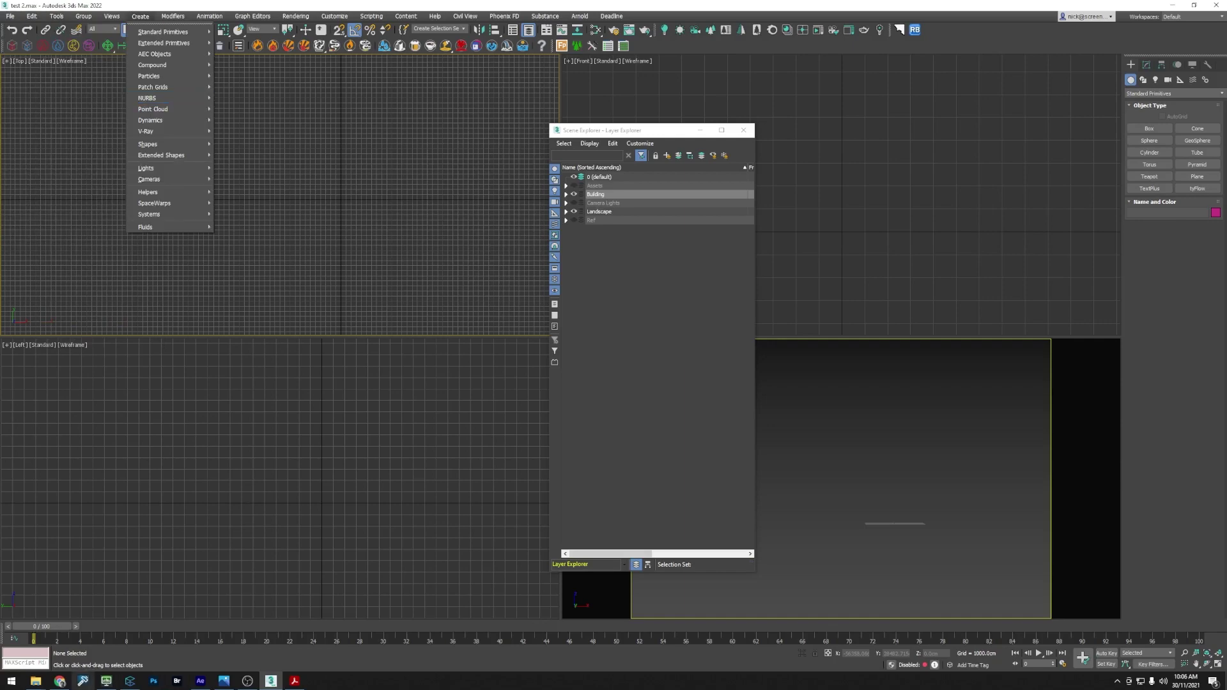
Step: Switch to File Explorer and locate THE ASCOT.dwg in the DWG files folder under the project's 03. 3D MODELS
{"action": "left_click", "coordinate": [36, 681]}
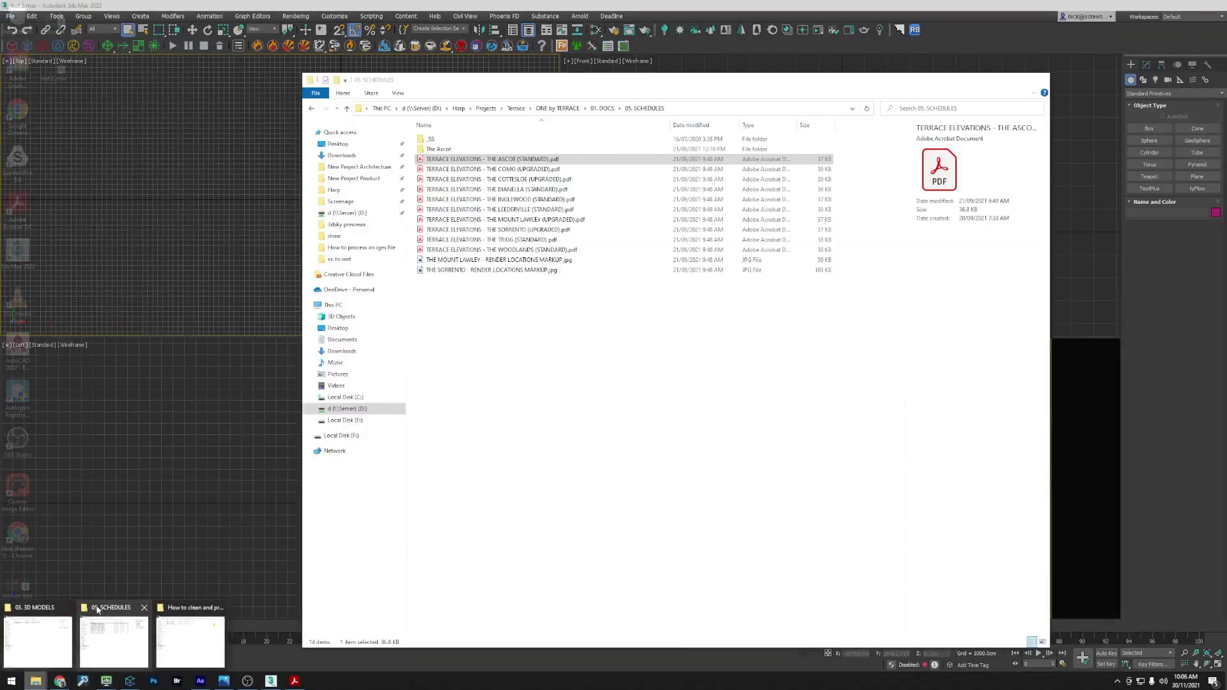
{"action": "left_click", "coordinate": [97, 611]}
{"action": "left_click", "coordinate": [602, 108]}
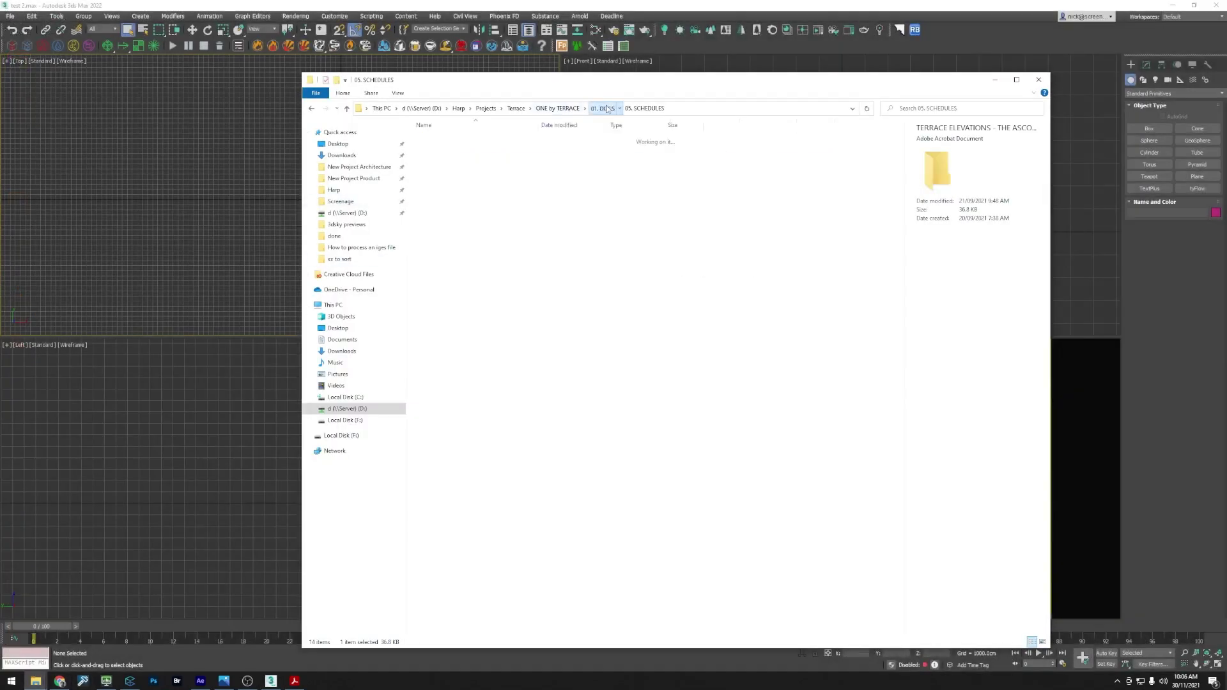
{"action": "double_click", "coordinate": [474, 158]}
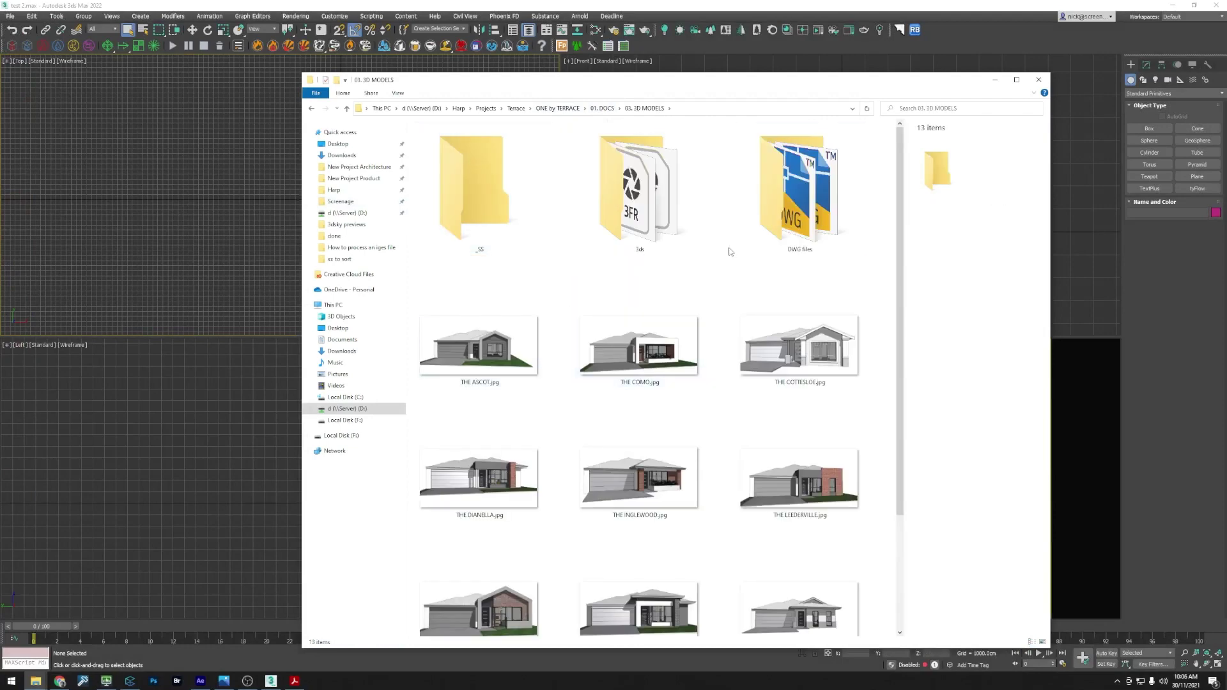
{"action": "key", "text": "Return"}
{"action": "left_click", "coordinate": [465, 140]}
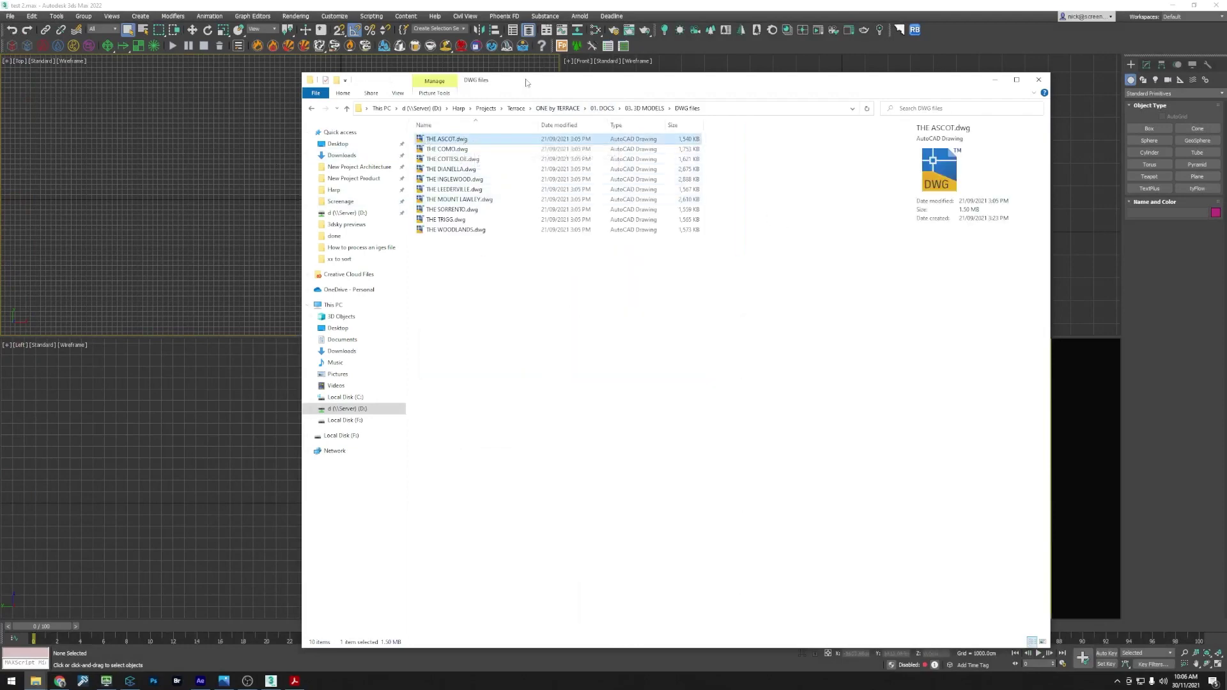
{"action": "left_click_drag", "start_coordinate": [526, 82], "coordinate": [531, 126]}
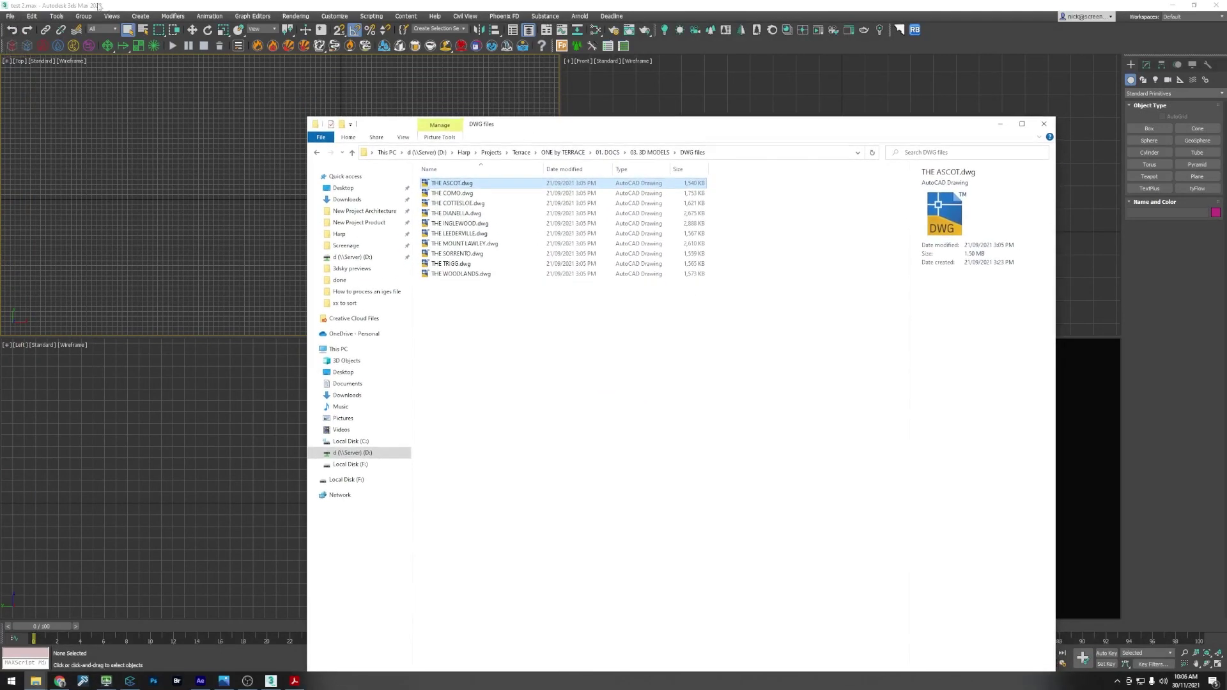
Step: Switch back to 3ds Max and open the dialog for importing a file into the scene
{"action": "left_click", "coordinate": [126, 5]}
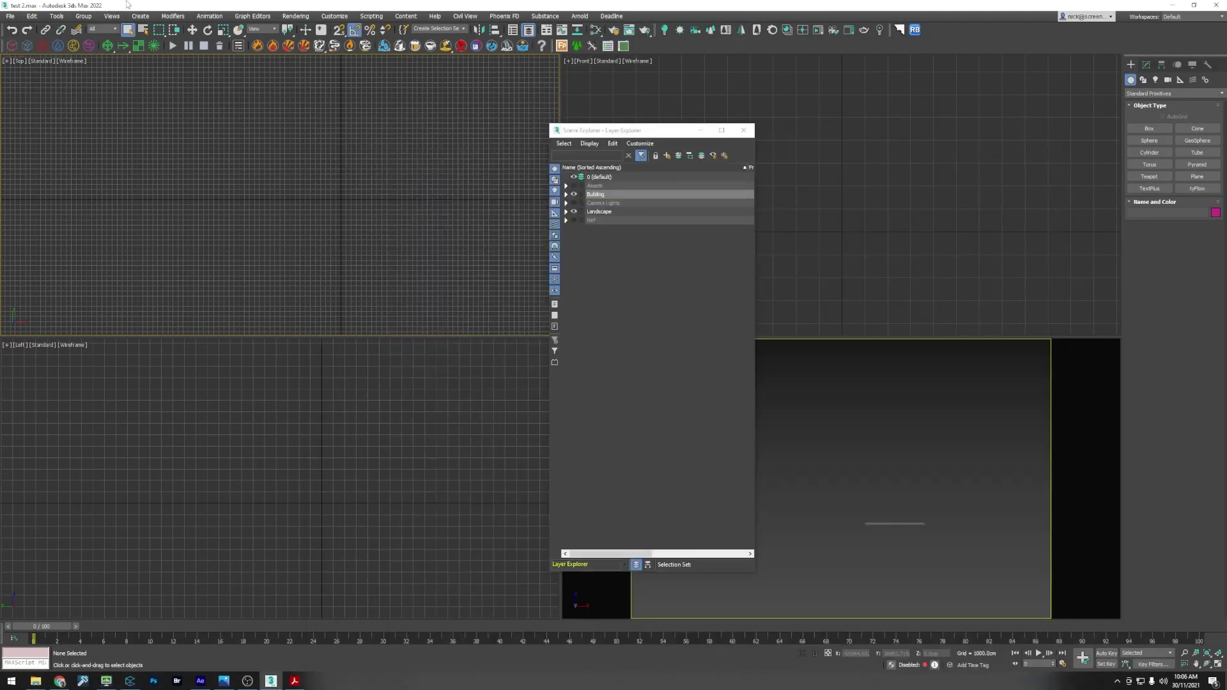
{"action": "left_click", "coordinate": [10, 16]}
{"action": "mouse_move", "coordinate": [96, 13]}
{"action": "mouse_move", "coordinate": [9, 16]}
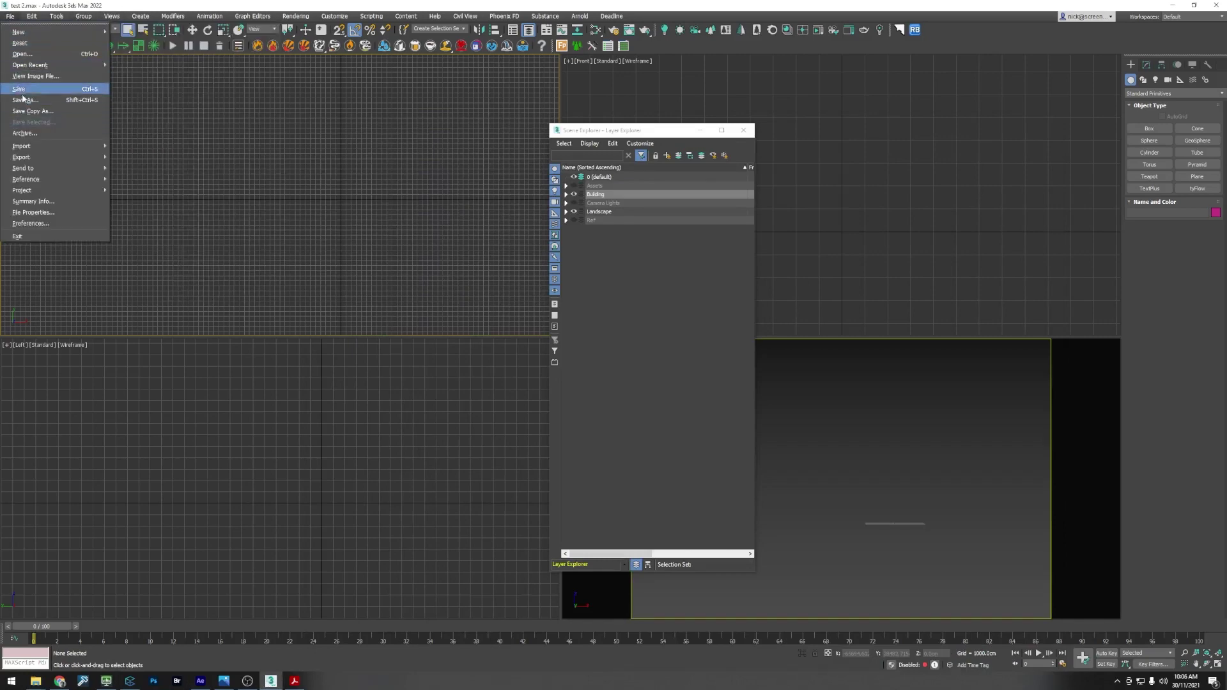
{"action": "left_click", "coordinate": [151, 145]}
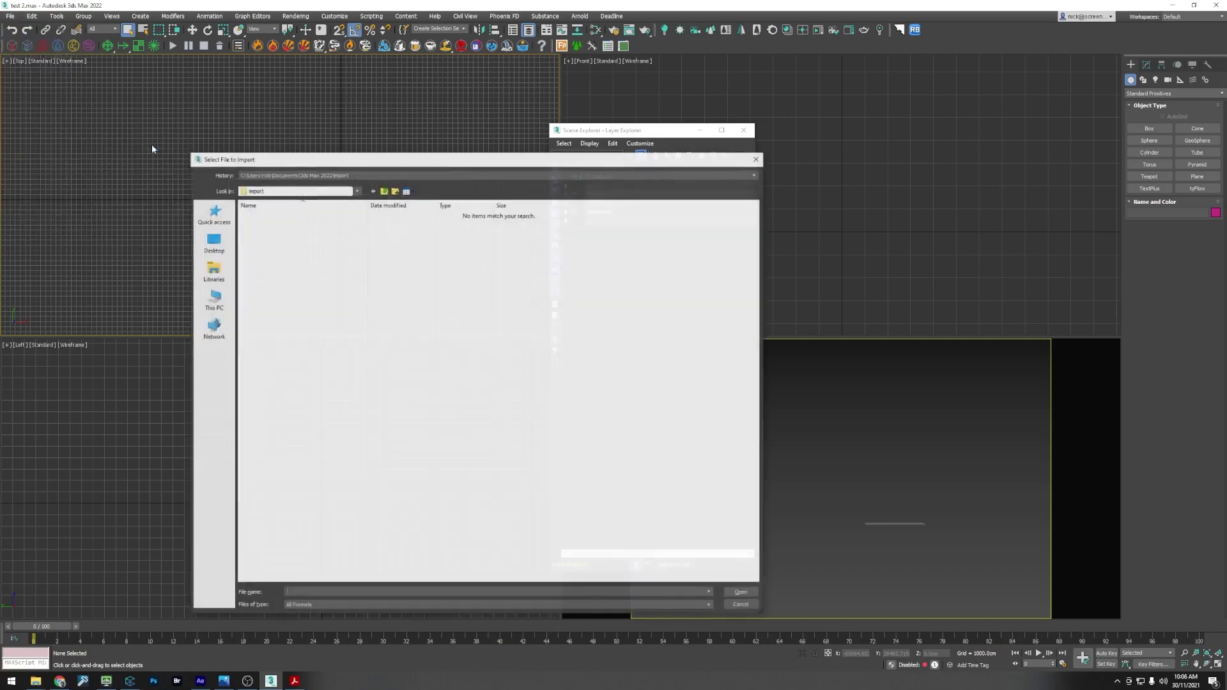
Step: Browse to the Terrace project's DWG files folder under 03. 3D MODELS and open THE ASCOT.dwg for import
{"action": "left_click", "coordinate": [312, 192]}
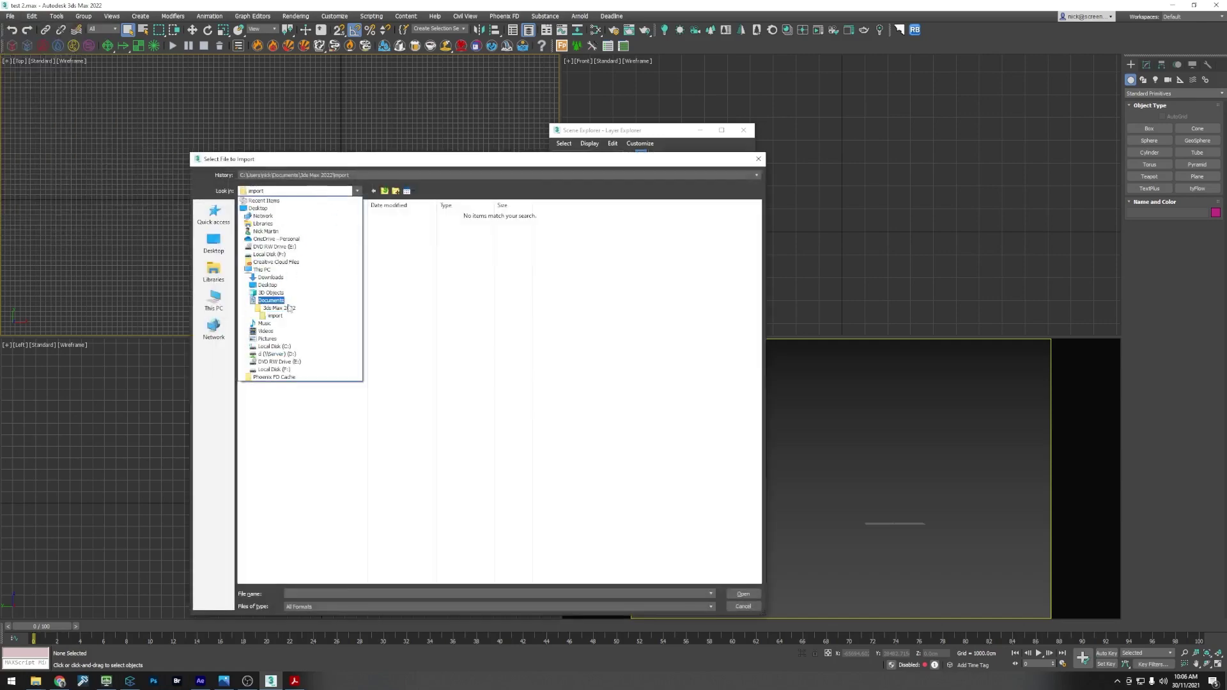
{"action": "left_click", "coordinate": [284, 355]}
{"action": "double_click", "coordinate": [265, 228]}
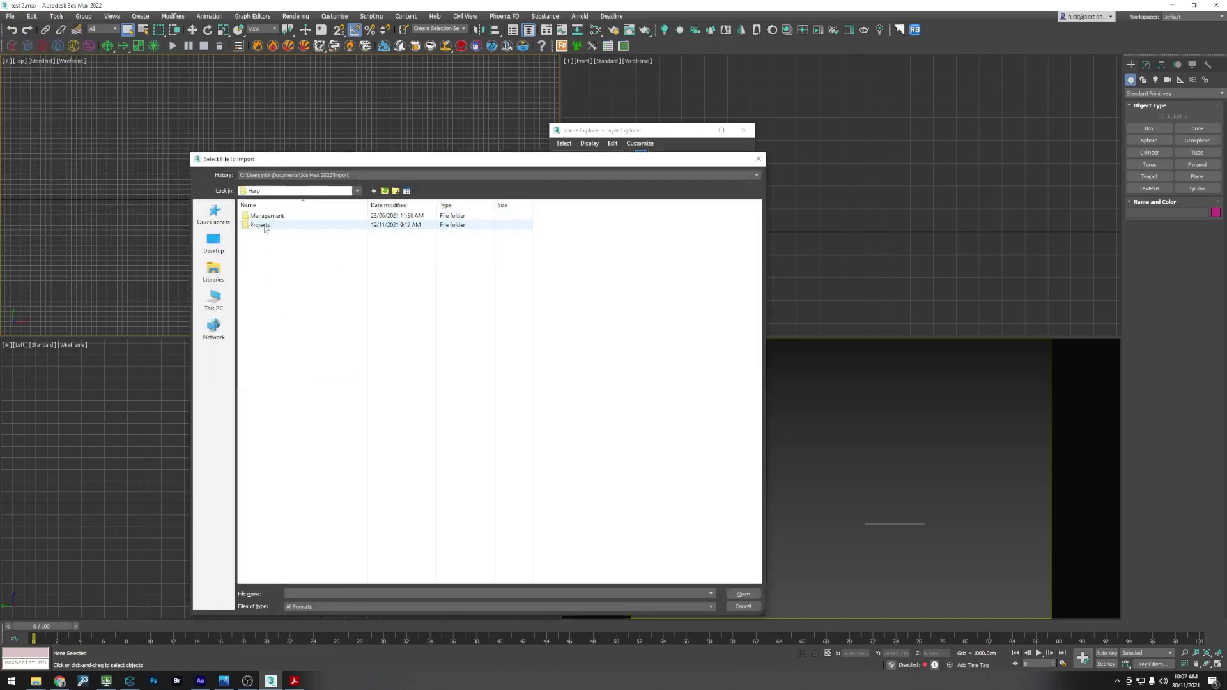
{"action": "double_click", "coordinate": [266, 227]}
{"action": "scroll", "coordinate": [269, 511], "scroll_direction": "down", "scroll_amount": 5}
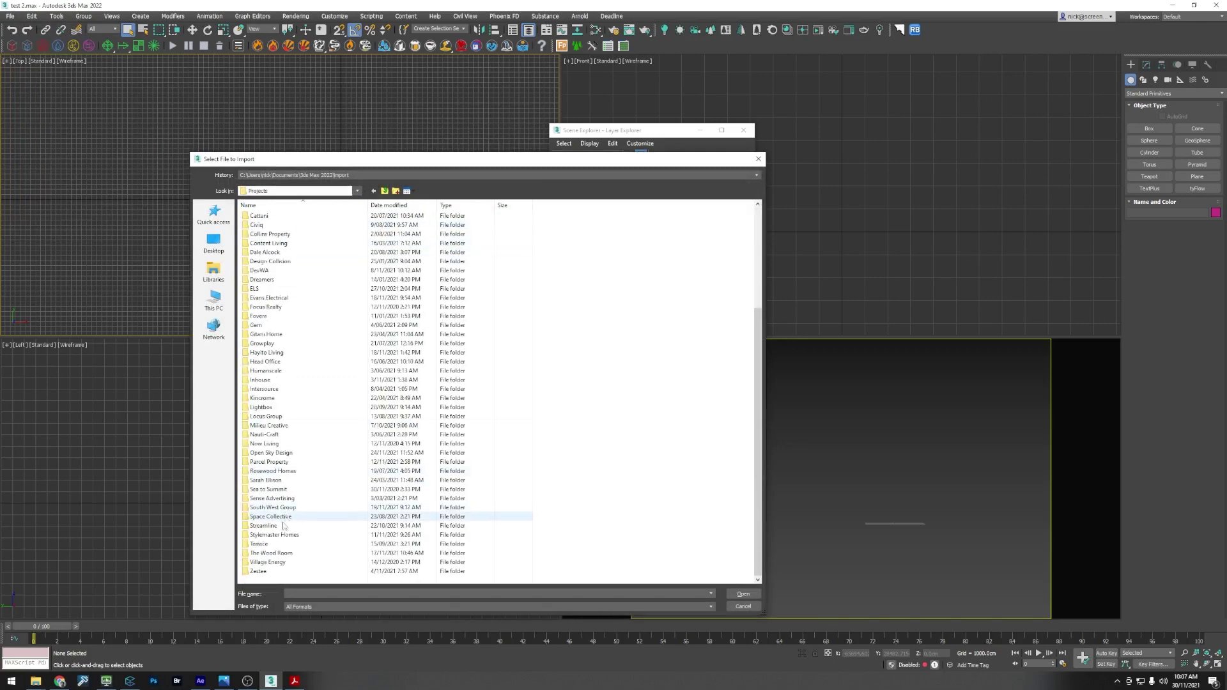
{"action": "double_click", "coordinate": [268, 544]}
{"action": "double_click", "coordinate": [282, 218]}
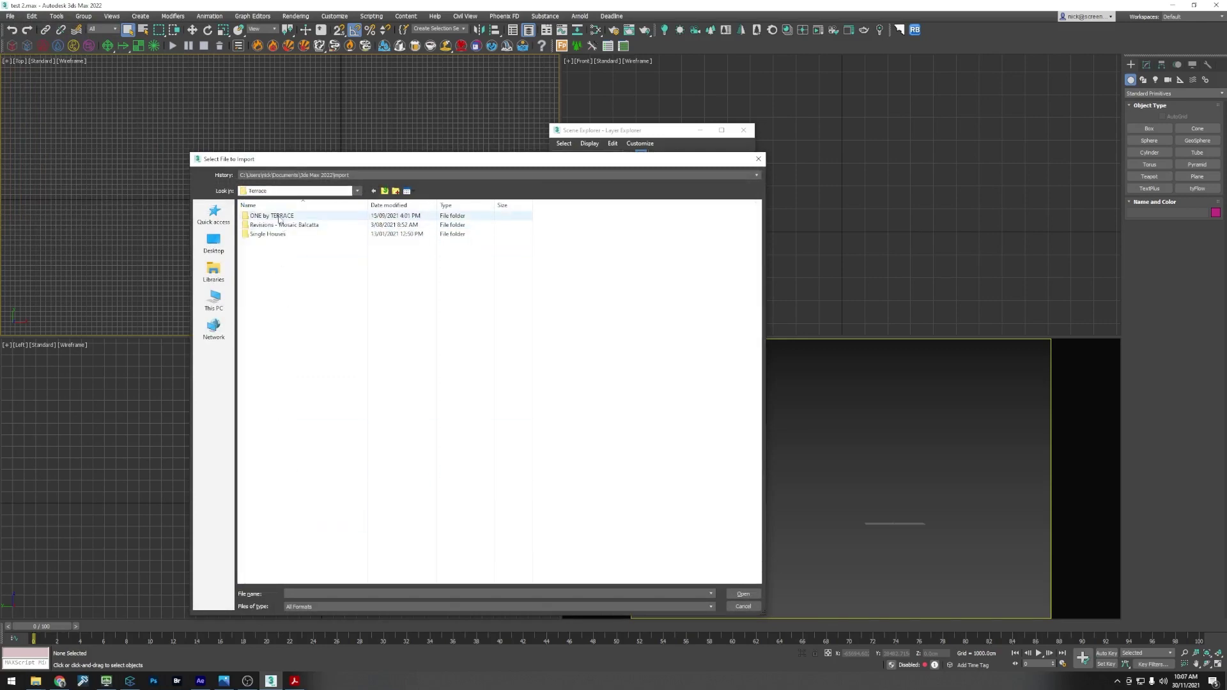
{"action": "double_click", "coordinate": [282, 224]}
{"action": "double_click", "coordinate": [280, 233]}
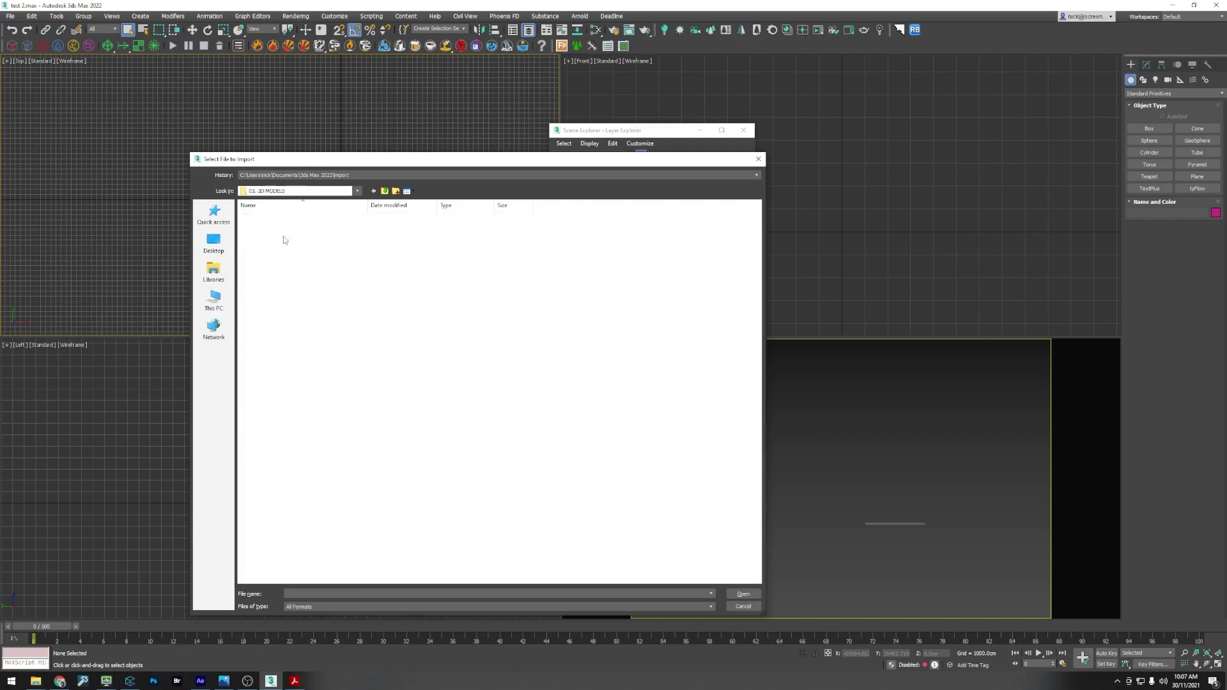
{"action": "double_click", "coordinate": [273, 234]}
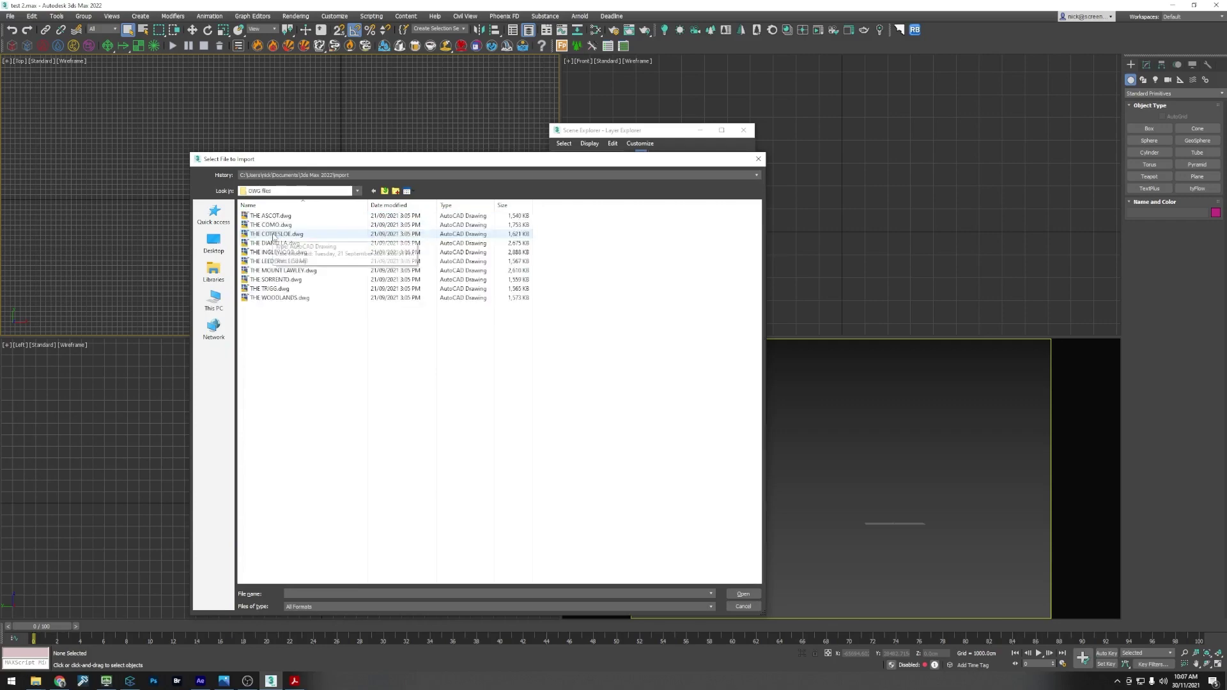
{"action": "left_click", "coordinate": [281, 216]}
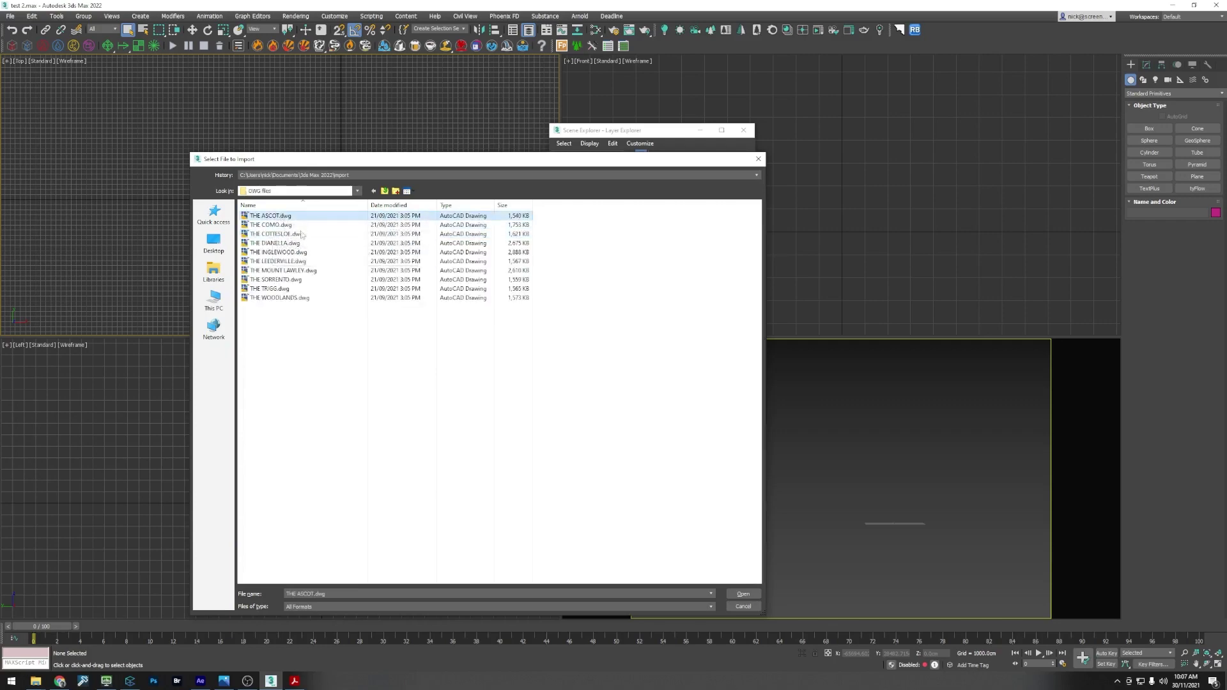
{"action": "left_click", "coordinate": [742, 594]}
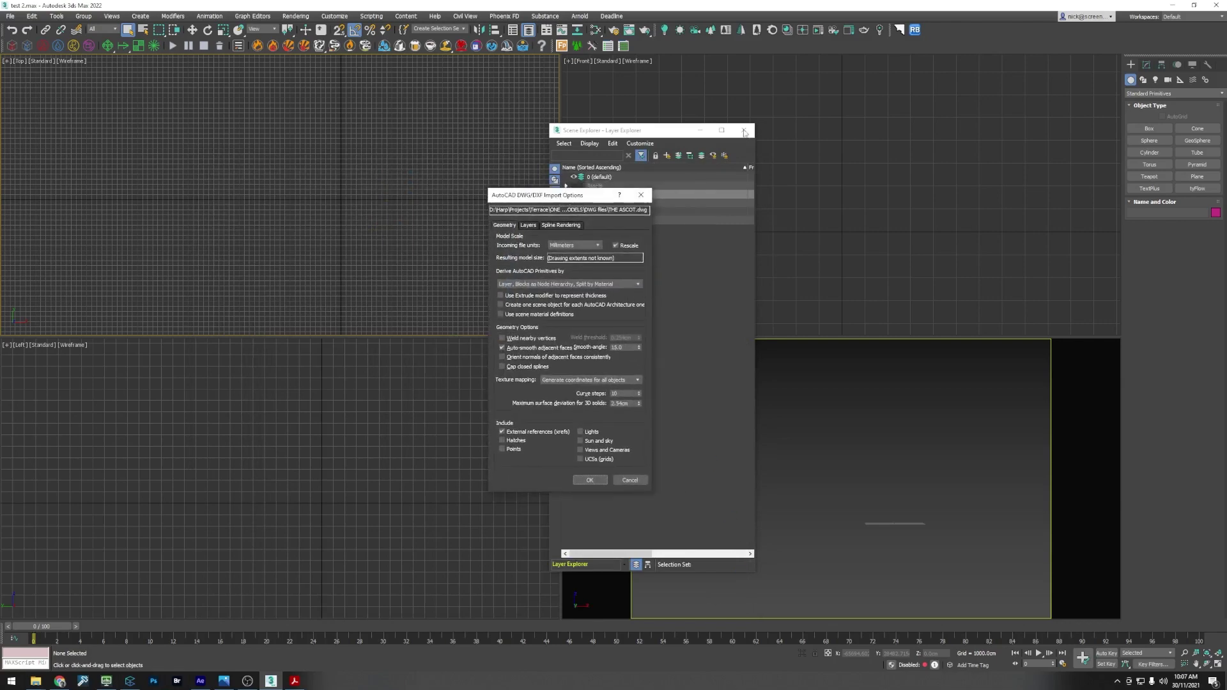
Step: Import the DWG with the incoming file units set to Millimeters and Rescale enabled
{"action": "left_click_drag", "start_coordinate": [598, 198], "coordinate": [472, 200]}
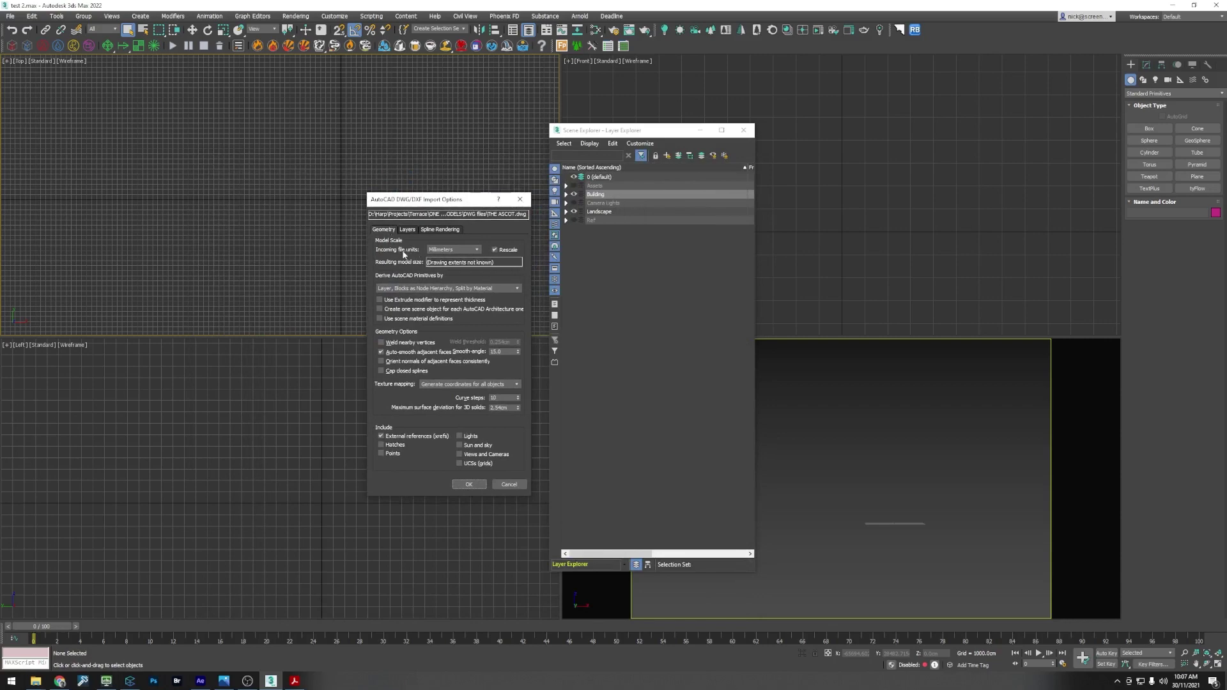
{"action": "left_click", "coordinate": [461, 250]}
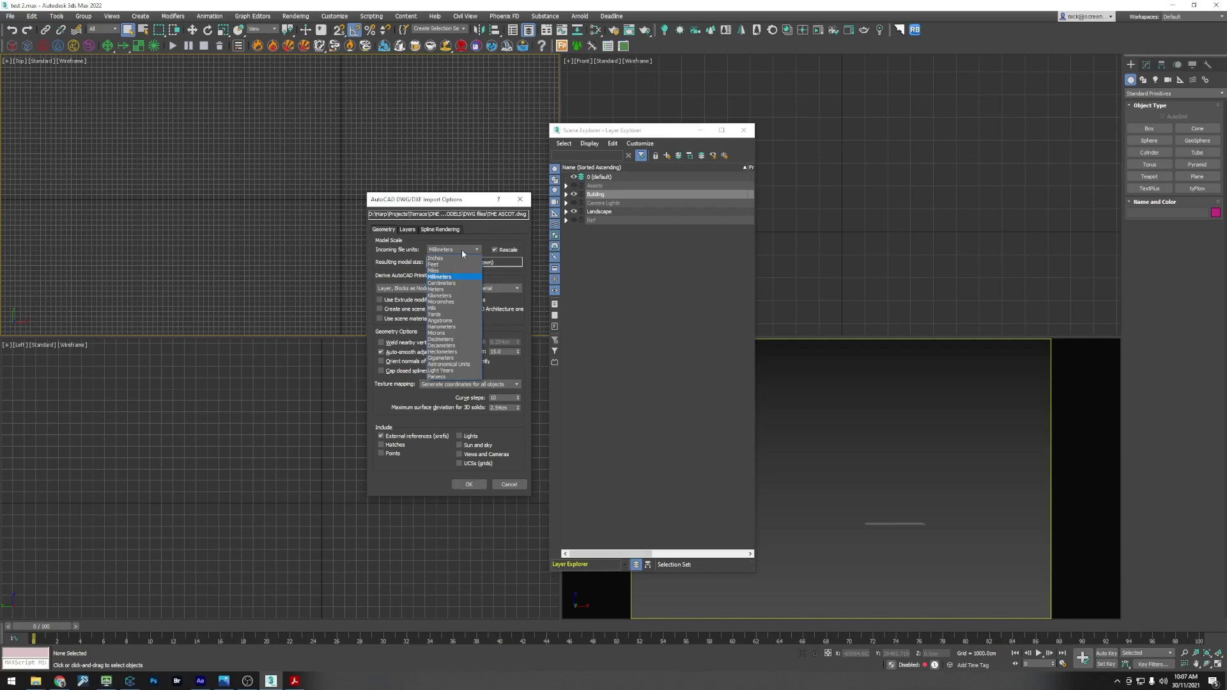
{"action": "left_click", "coordinate": [451, 277]}
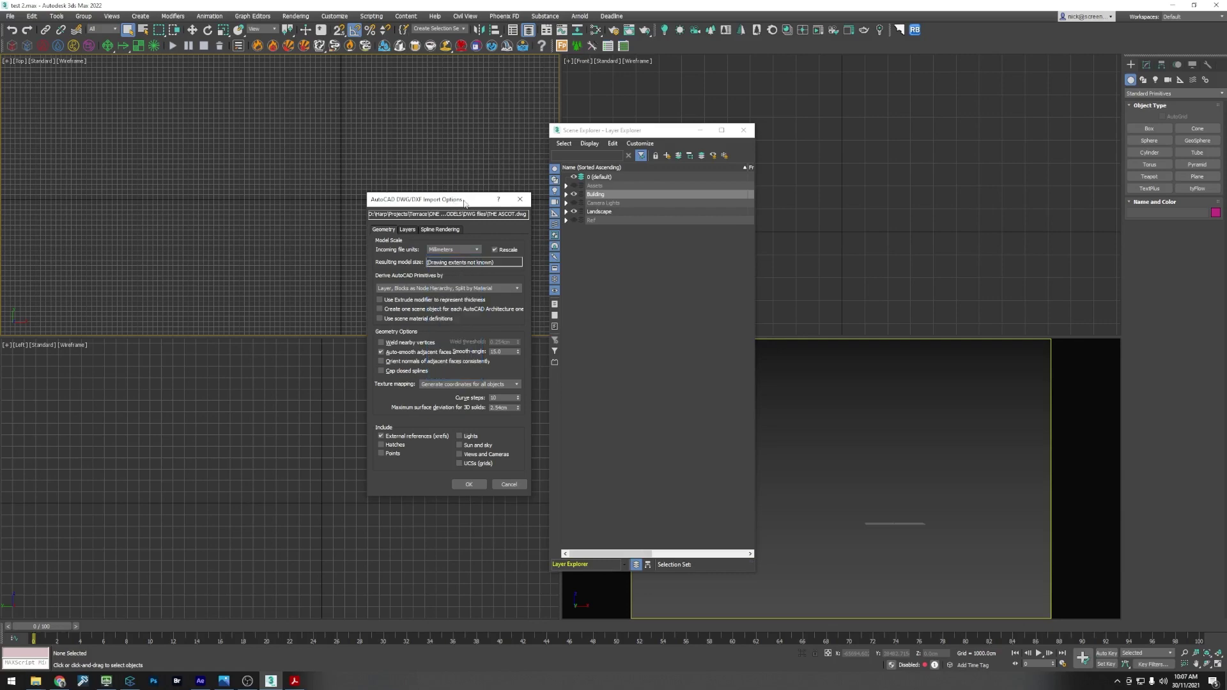
{"action": "left_click", "coordinate": [494, 249]}
{"action": "left_click", "coordinate": [495, 249]}
{"action": "left_click", "coordinate": [469, 485]}
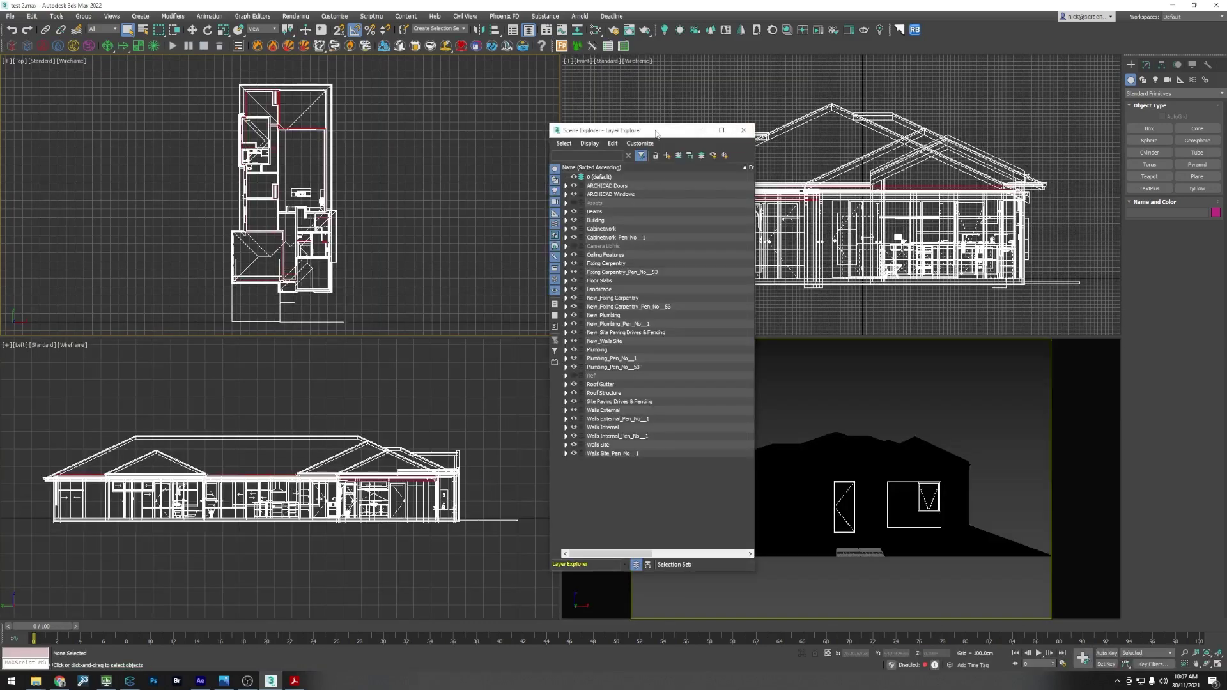
Step: Display the imported house in the Perspective view with Clay shading and edged faces
{"action": "left_click_drag", "start_coordinate": [657, 133], "coordinate": [410, 123]}
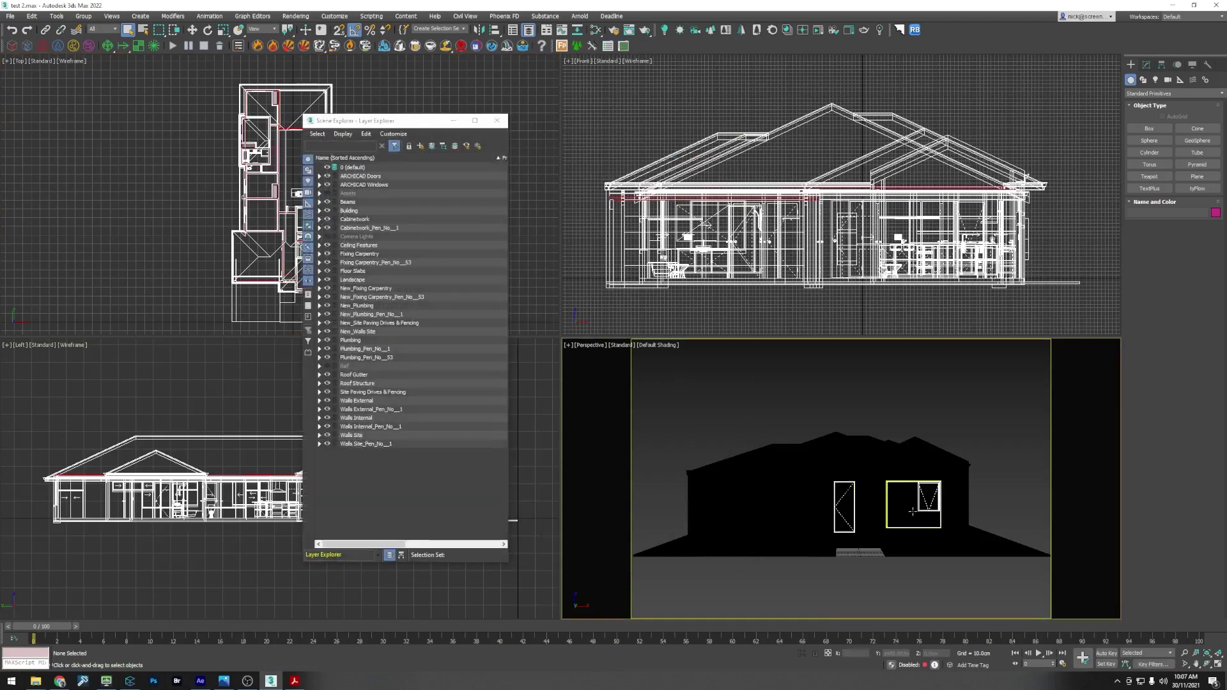
{"action": "left_click", "coordinate": [850, 451]}
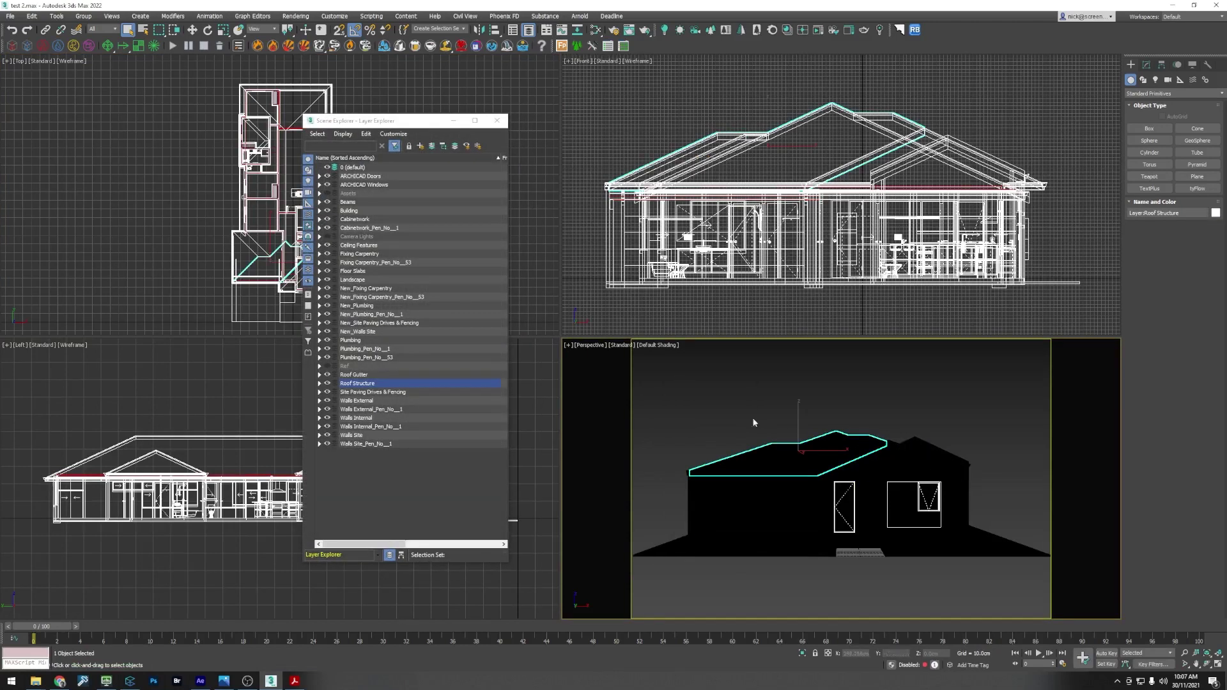
{"action": "key", "text": "F4"}
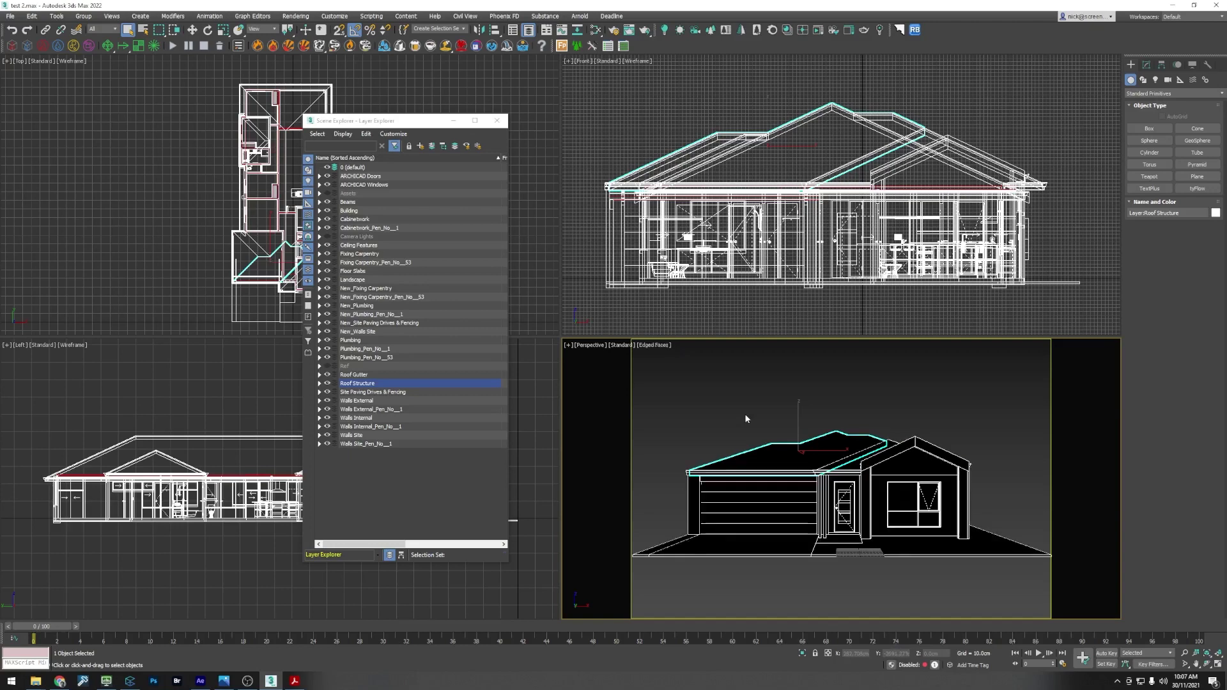
{"action": "left_click", "coordinate": [649, 347]}
{"action": "left_click", "coordinate": [665, 411]}
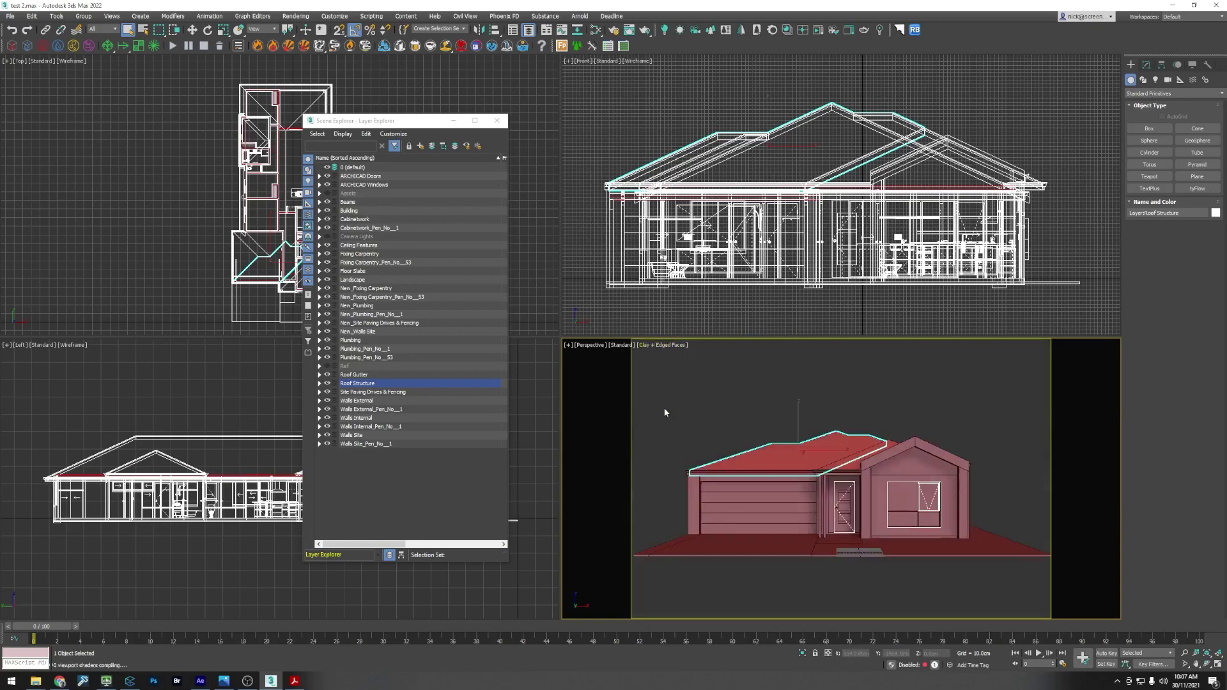
Step: Examine the imported house's exterior up close, including the roof edges, garage, entry wall and front gable
{"action": "key", "text": "ctrl+r"}
{"action": "left_click_drag", "start_coordinate": [759, 492], "coordinate": [866, 513]}
{"action": "scroll", "coordinate": [845, 479], "scroll_direction": "up", "scroll_amount": 3}
{"action": "scroll", "coordinate": [848, 474], "scroll_direction": "down", "scroll_amount": 1}
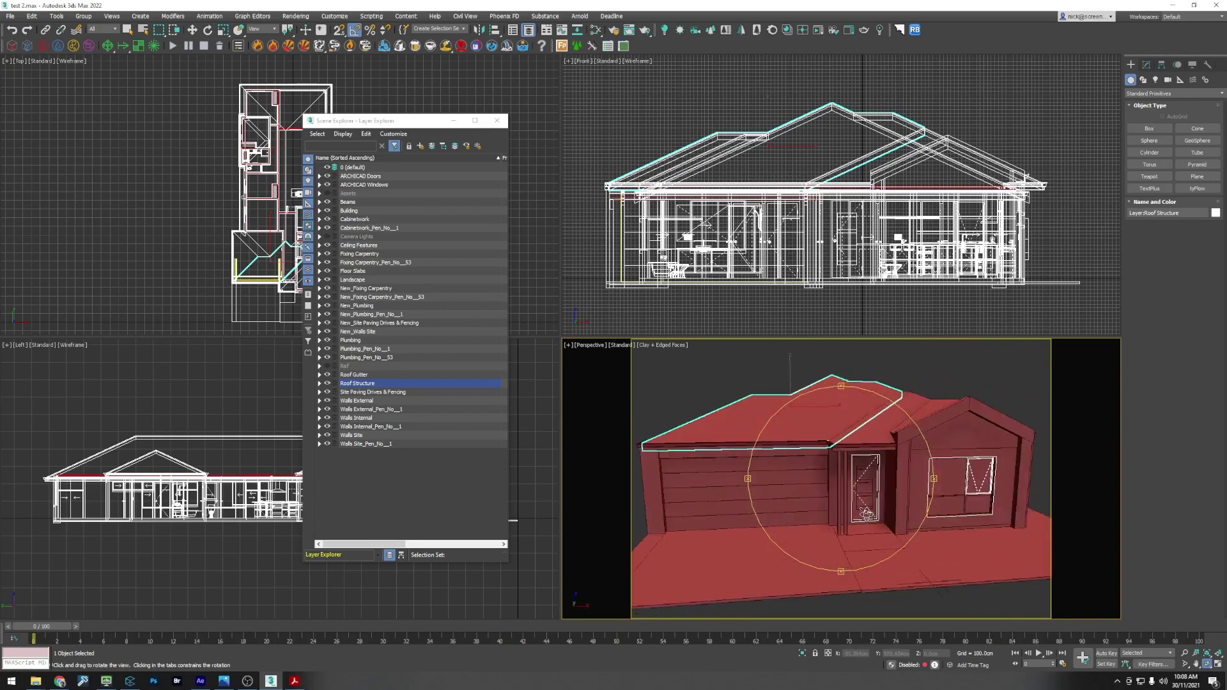
{"action": "scroll", "coordinate": [866, 513], "scroll_direction": "up", "scroll_amount": 3}
{"action": "scroll", "coordinate": [754, 455], "scroll_direction": "up", "scroll_amount": 4}
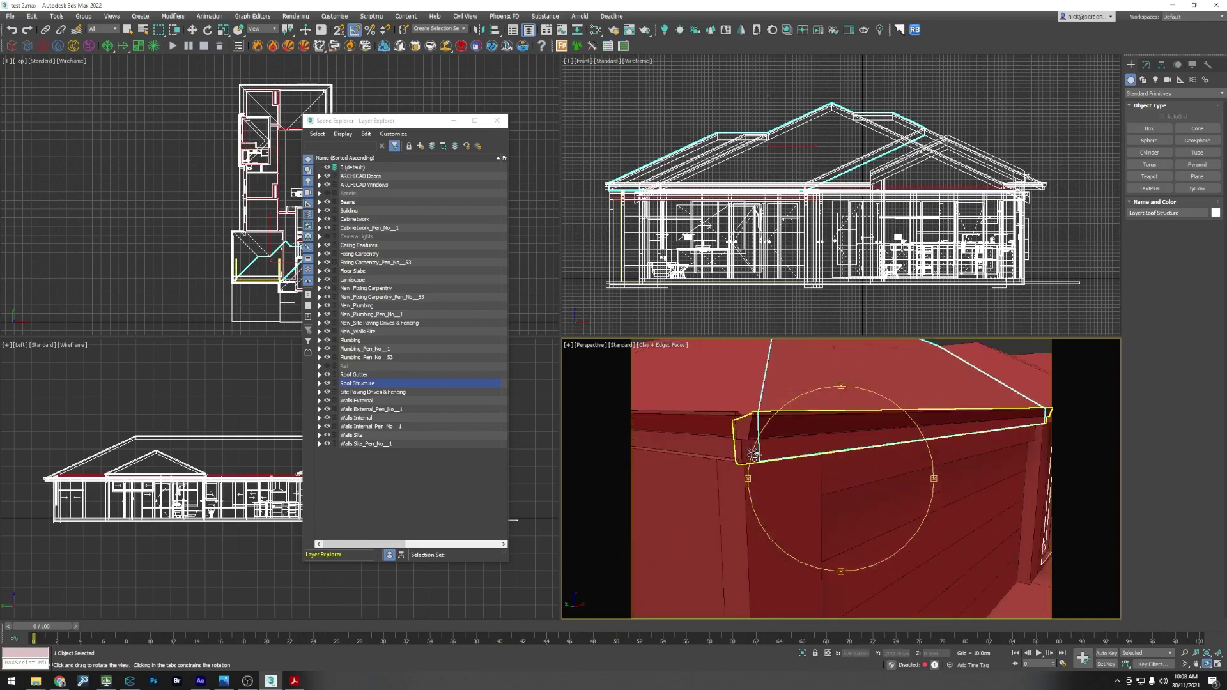
{"action": "left_click_drag", "start_coordinate": [754, 456], "coordinate": [831, 448]}
{"action": "scroll", "coordinate": [785, 480], "scroll_direction": "down", "scroll_amount": 5}
{"action": "right_click", "coordinate": [831, 446]}
{"action": "left_click", "coordinate": [833, 445]}
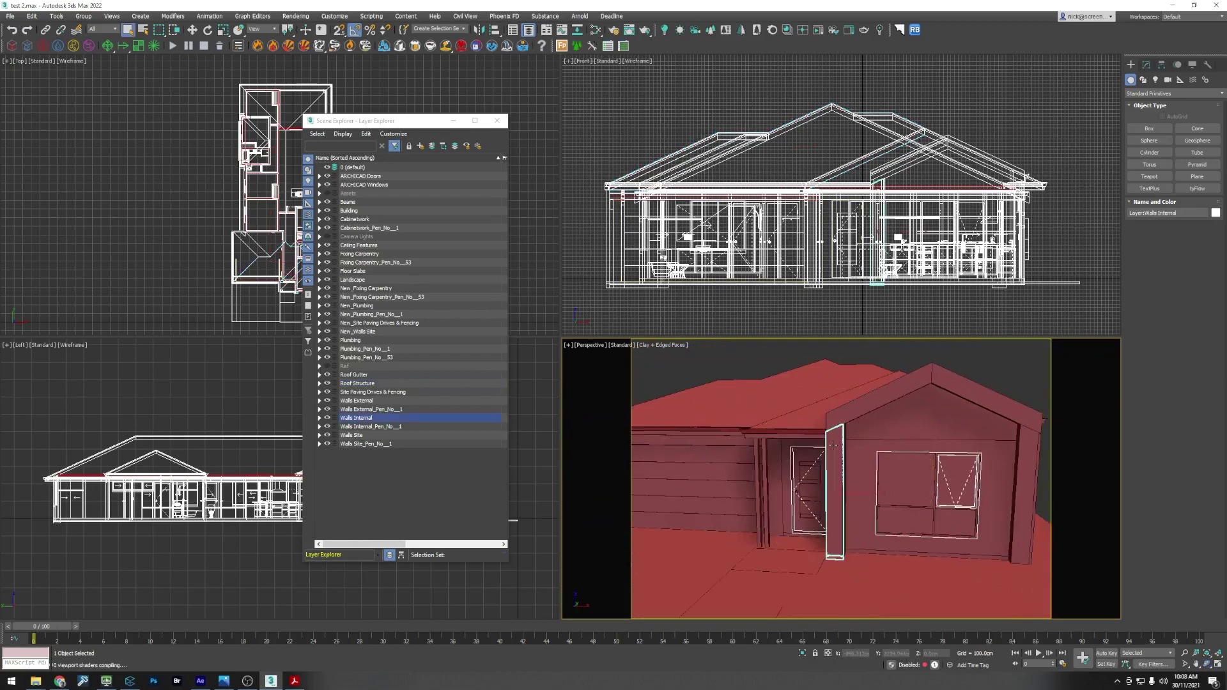
{"action": "left_click", "coordinate": [843, 412]}
{"action": "middle_click_drag", "start_coordinate": [842, 412], "coordinate": [833, 493], "text": "alt"}
{"action": "key", "text": "ctrl+r"}
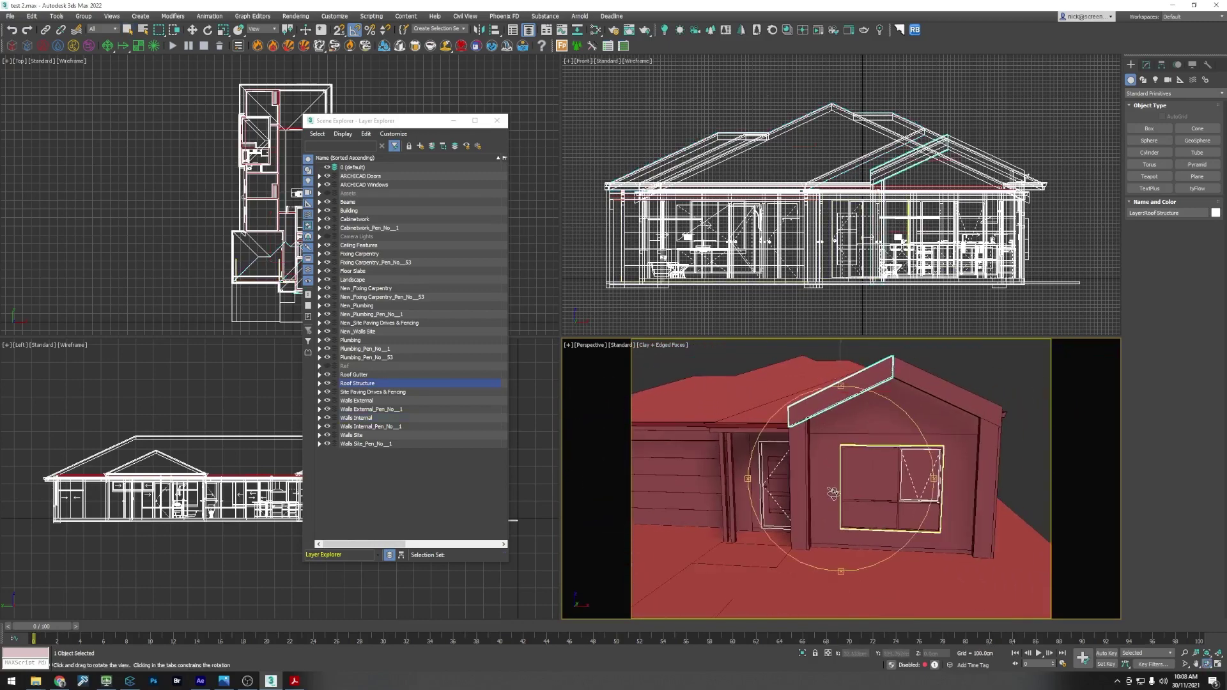
{"action": "left_click_drag", "start_coordinate": [833, 493], "coordinate": [790, 515]}
{"action": "right_click", "coordinate": [789, 514]}
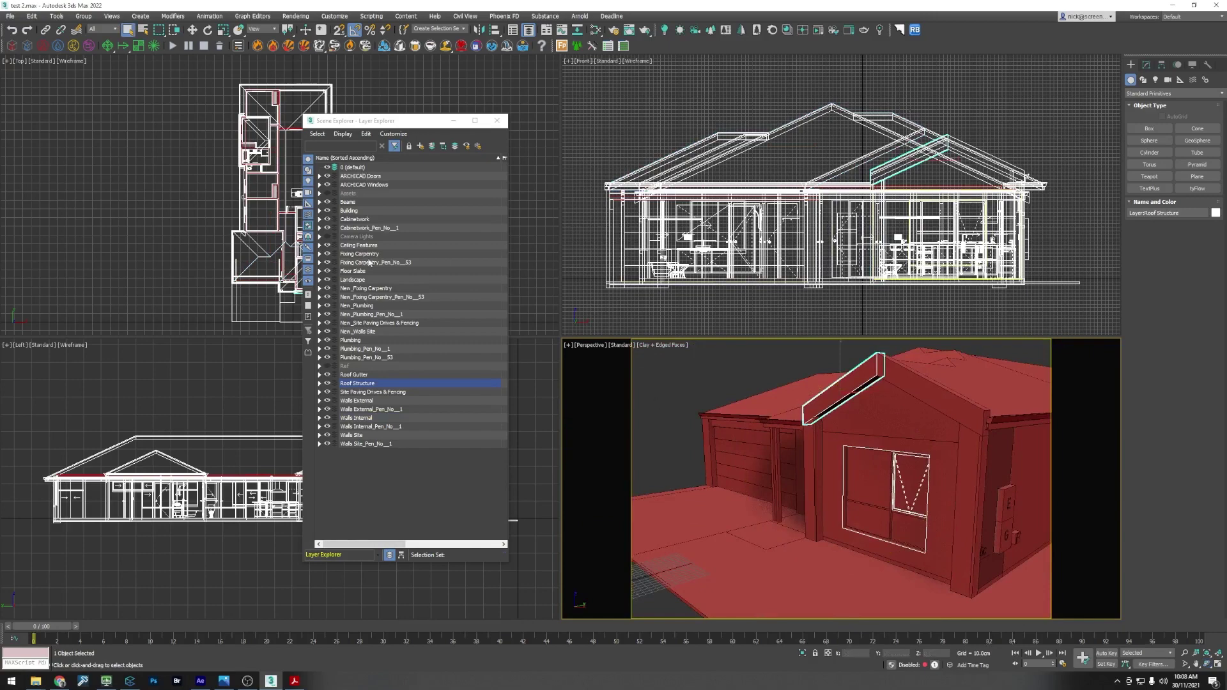
Step: Review the imported layers in the Layer Explorer and check which layer the front gable wall belongs to
{"action": "mouse_move", "coordinate": [396, 122]}
{"action": "left_mouse_down"}
{"action": "mouse_move", "coordinate": [417, 127]}
{"action": "mouse_move", "coordinate": [386, 127]}
{"action": "left_mouse_up"}
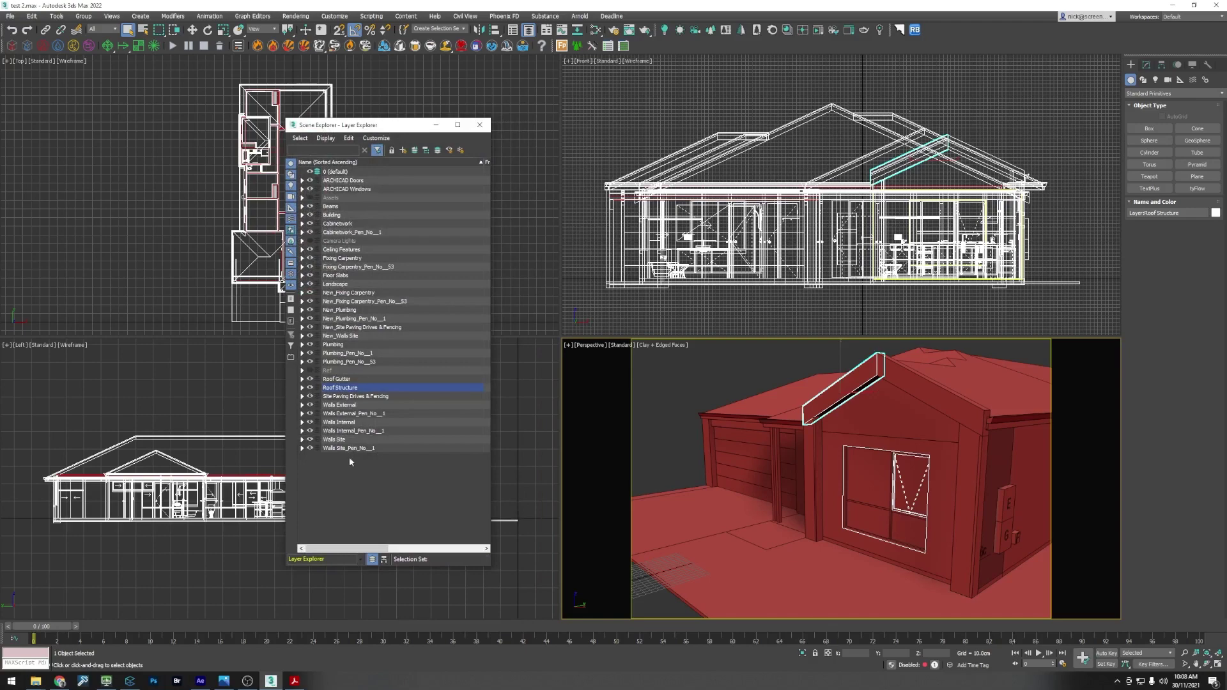
{"action": "mouse_move", "coordinate": [376, 129]}
{"action": "left_mouse_down"}
{"action": "mouse_move", "coordinate": [400, 128]}
{"action": "mouse_move", "coordinate": [359, 124]}
{"action": "mouse_move", "coordinate": [383, 131]}
{"action": "left_mouse_up"}
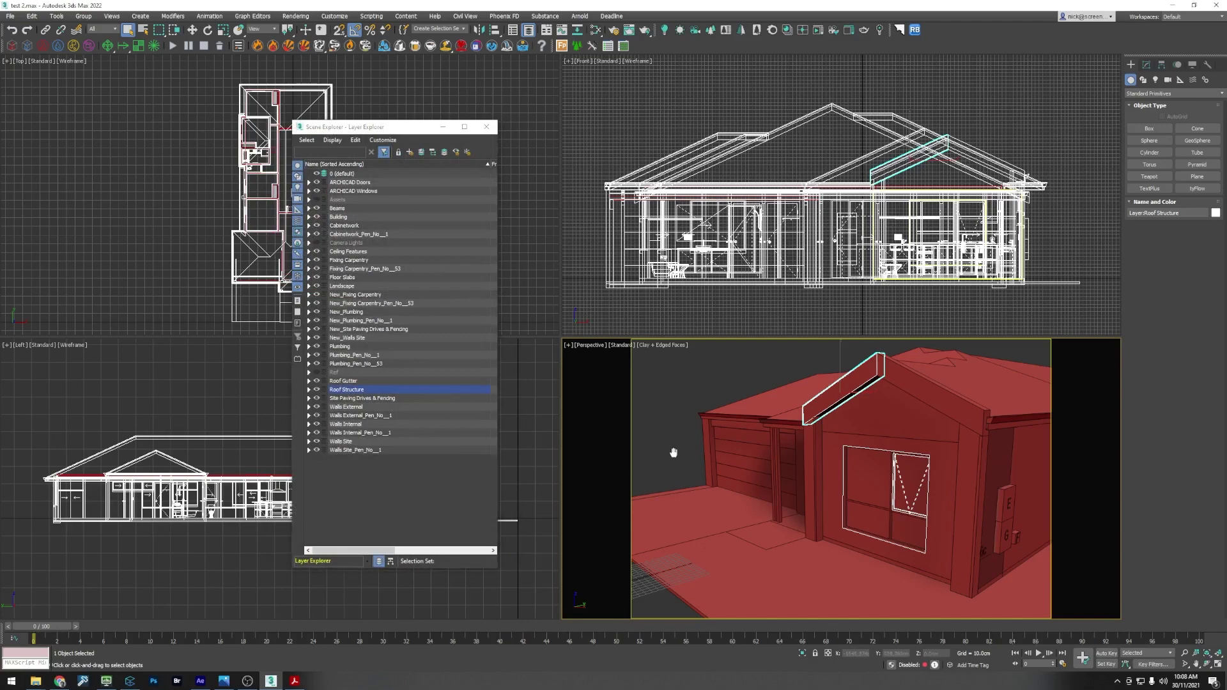
{"action": "middle_click_drag", "start_coordinate": [660, 446], "coordinate": [690, 447], "text": "alt"}
{"action": "middle_click_drag", "start_coordinate": [798, 487], "coordinate": [821, 440], "text": "alt"}
{"action": "left_click", "coordinate": [826, 423]}
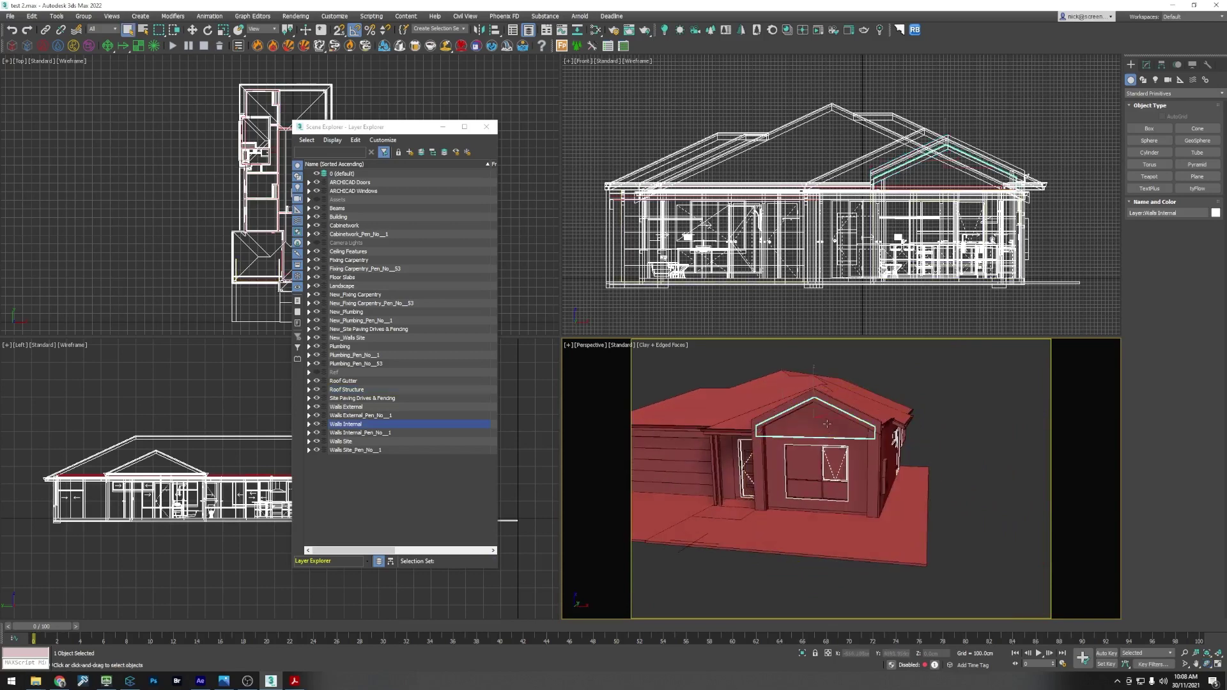
{"action": "middle_click_drag", "start_coordinate": [765, 577], "coordinate": [832, 578]}
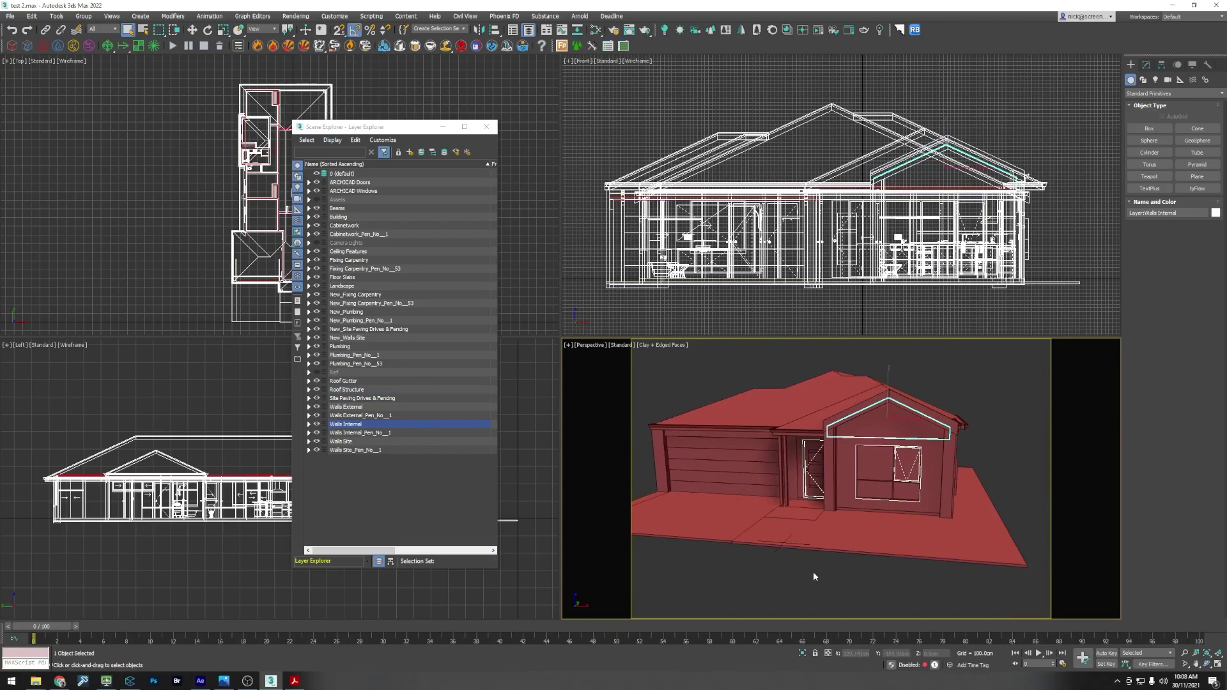
{"action": "middle_click_drag", "start_coordinate": [813, 571], "coordinate": [819, 582]}
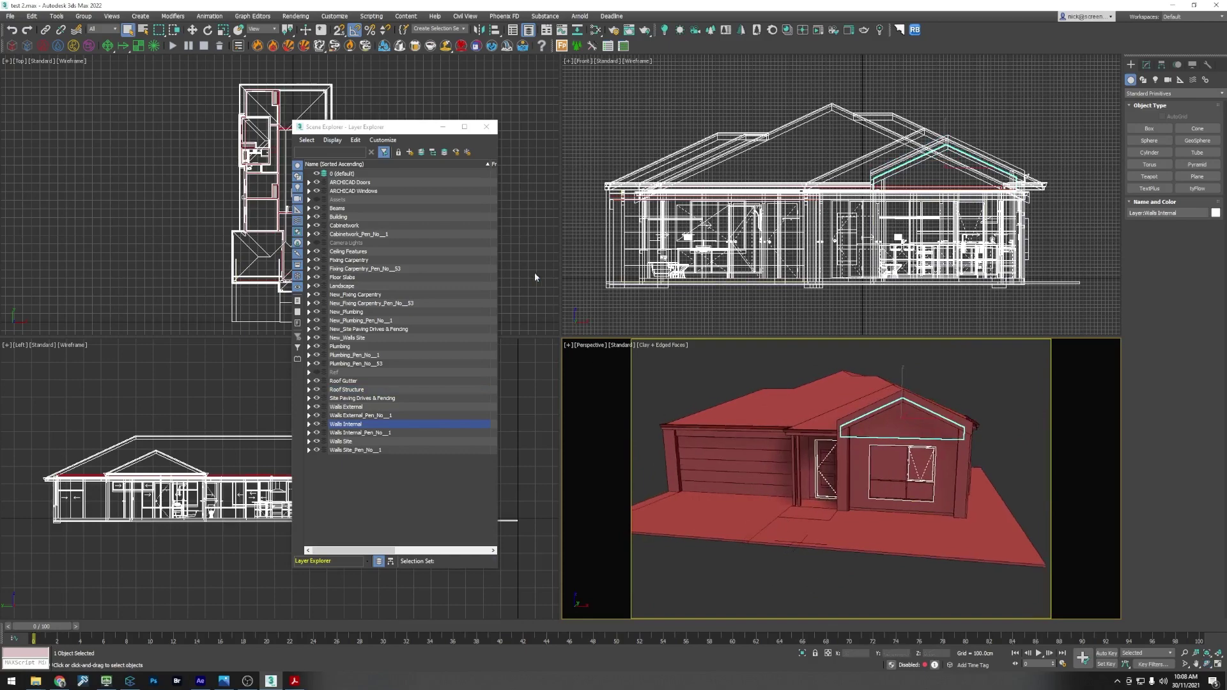
Step: Close the Layer Explorer and create a box about 190 by 240 cm and 320 cm high beside the house in the Top view
{"action": "left_click", "coordinate": [486, 126]}
{"action": "scroll", "coordinate": [403, 211], "scroll_direction": "up", "scroll_amount": 2}
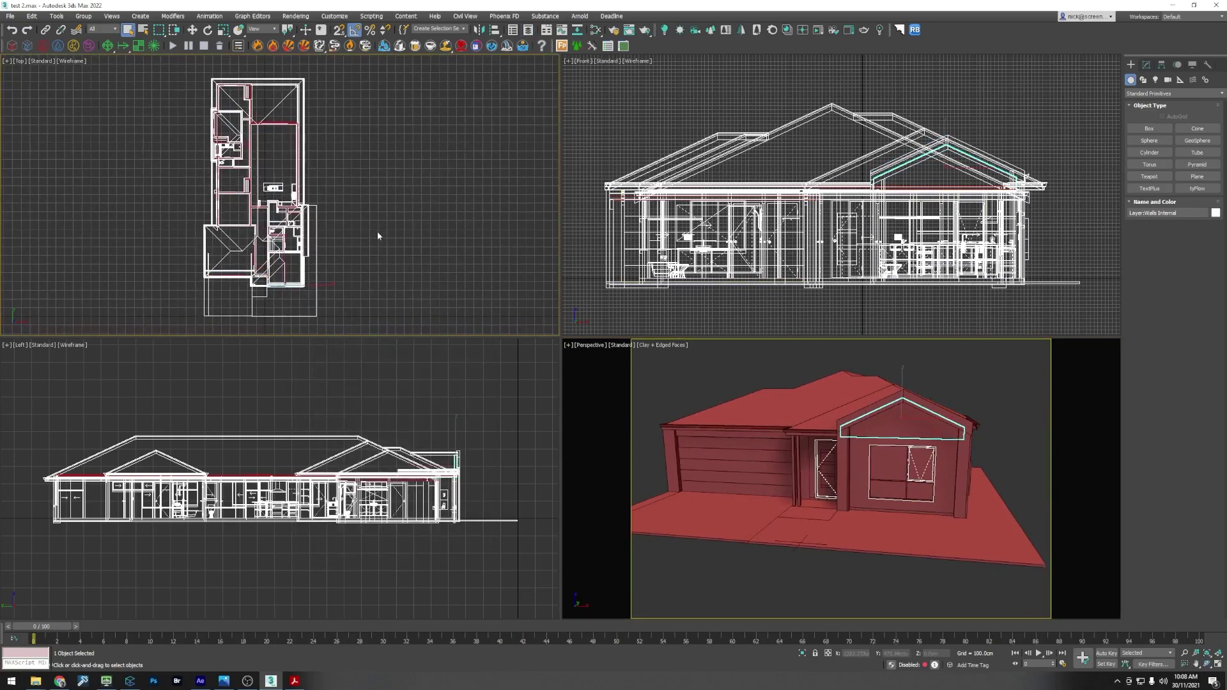
{"action": "left_click", "coordinate": [377, 232]}
{"action": "left_click", "coordinate": [1151, 128]}
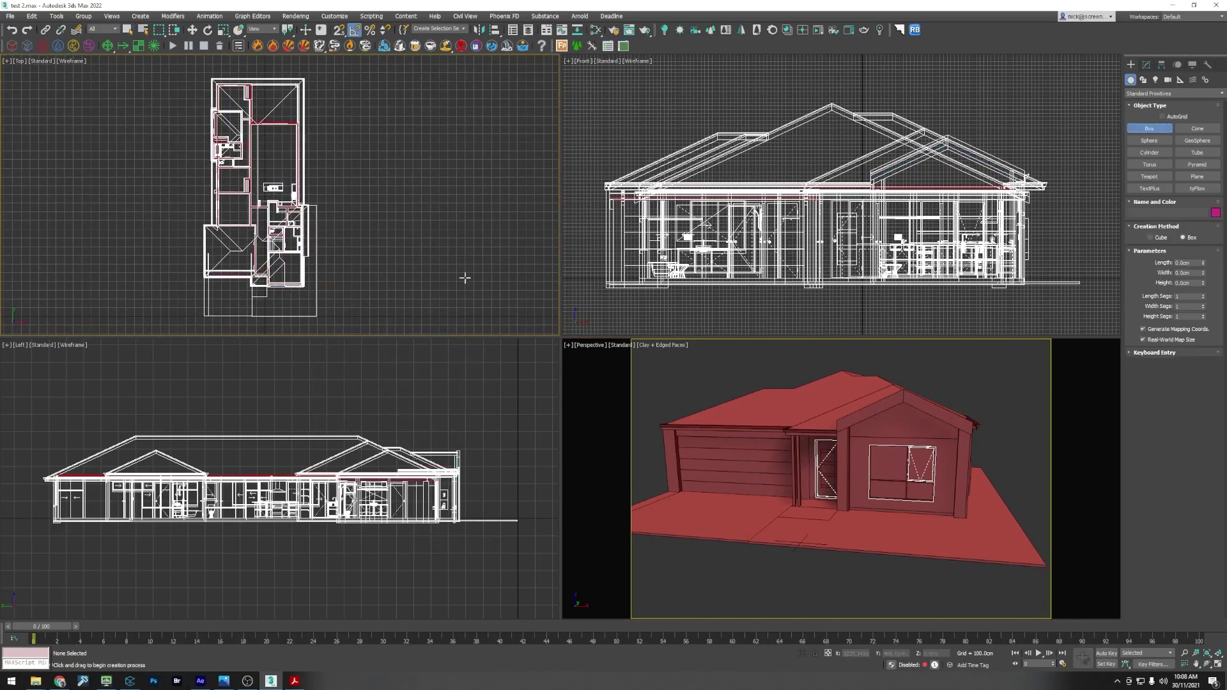
{"action": "left_click_drag", "start_coordinate": [347, 273], "coordinate": [369, 290]}
{"action": "left_click", "coordinate": [362, 261]}
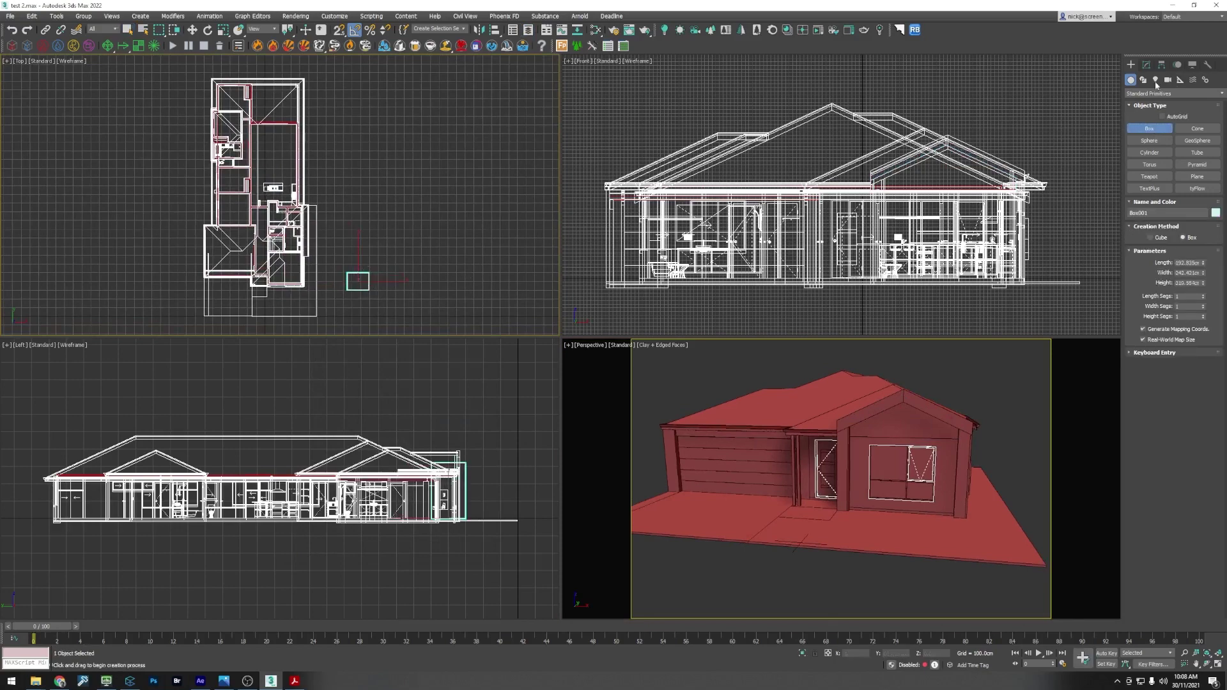
Step: Set the box's length, width and height to 100 cm each
{"action": "left_click", "coordinate": [1145, 65]}
{"action": "double_click", "coordinate": [1188, 299]}
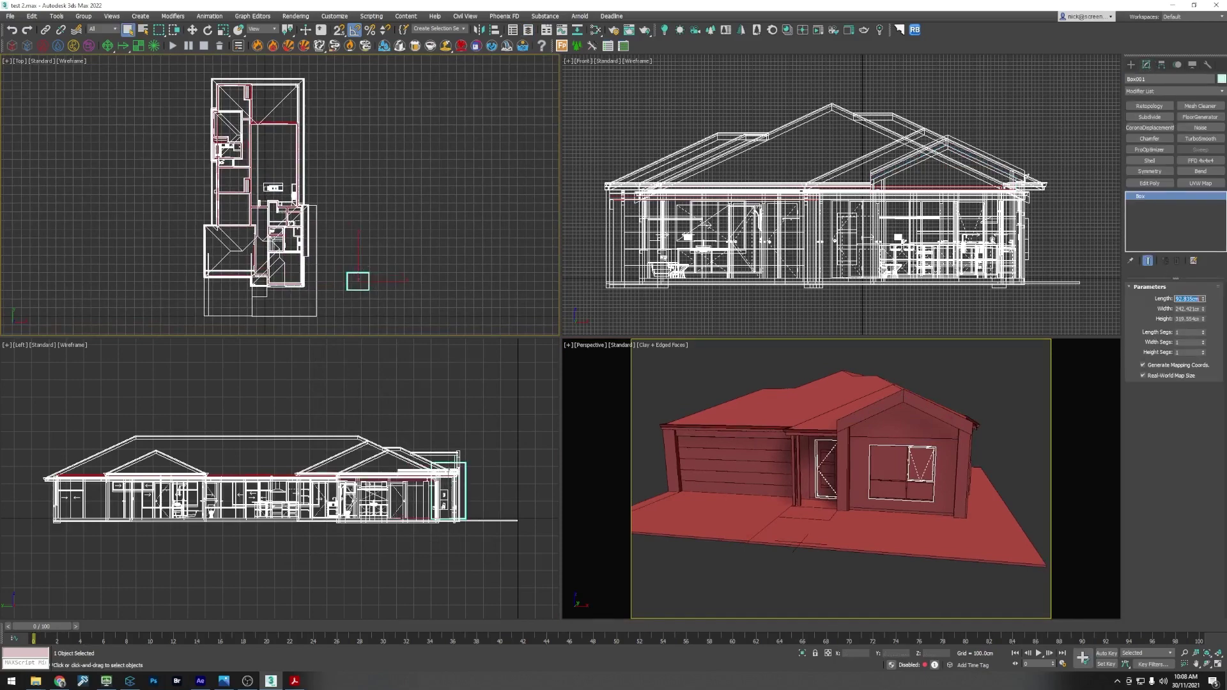
{"action": "key", "text": "Tab"}
{"action": "key", "text": "Tab"}
{"action": "type", "text": "10"}
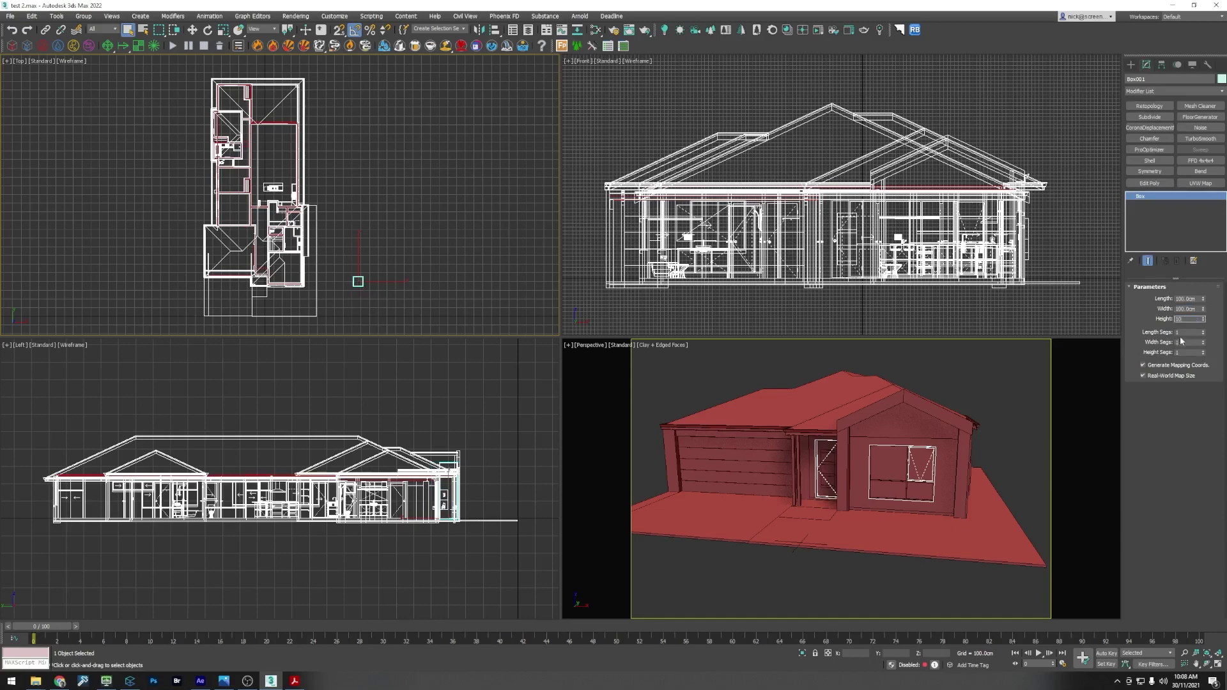
{"action": "type", "text": "0"}
{"action": "key", "text": "Return"}
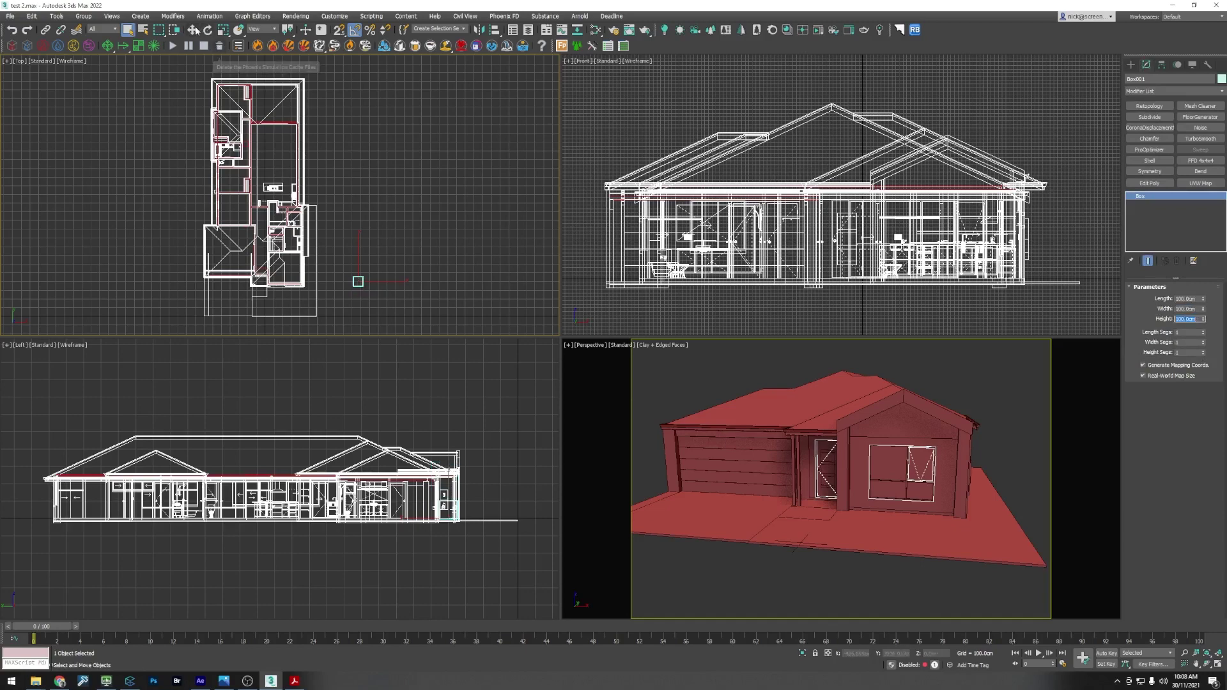
Step: Move the box in front of the house near the front window and compare its size with the model
{"action": "key", "text": "w"}
{"action": "middle_click_drag", "start_coordinate": [328, 257], "coordinate": [348, 234]}
{"action": "left_click_drag", "start_coordinate": [391, 245], "coordinate": [391, 274]}
{"action": "scroll", "coordinate": [320, 273], "scroll_direction": "up", "scroll_amount": 8}
{"action": "scroll", "coordinate": [295, 234], "scroll_direction": "down", "scroll_amount": 5}
{"action": "scroll", "coordinate": [886, 542], "scroll_direction": "up", "scroll_amount": 10}
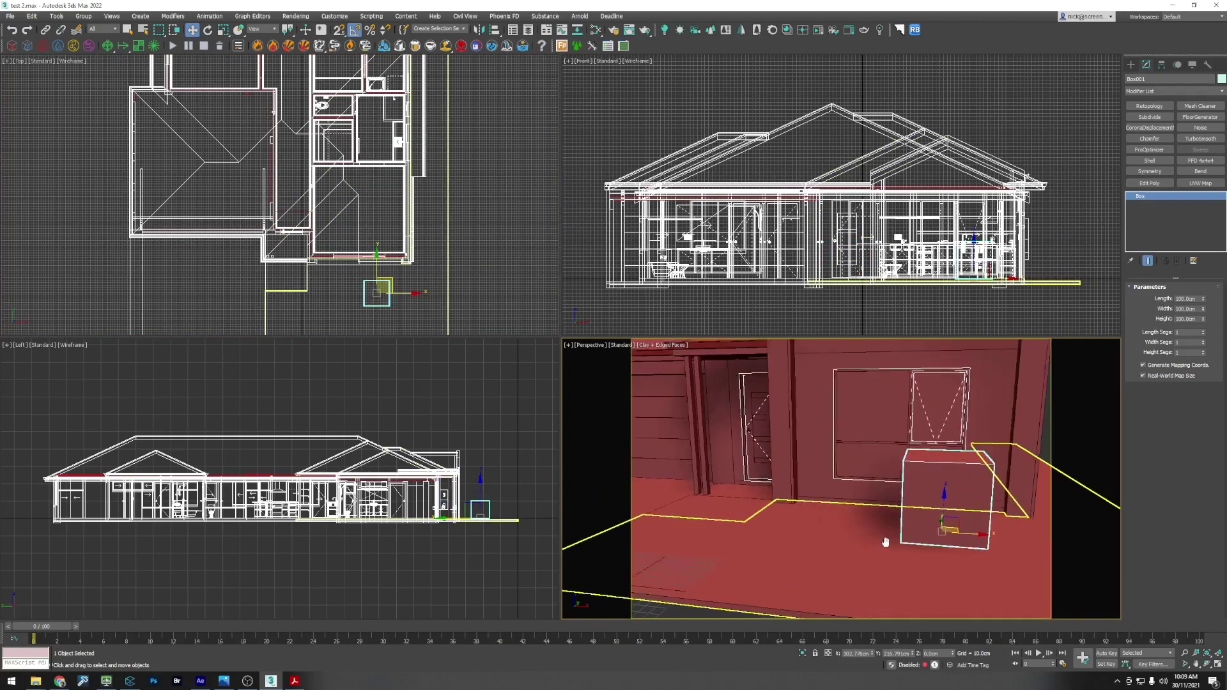
{"action": "scroll", "coordinate": [885, 542], "scroll_direction": "down", "scroll_amount": 10}
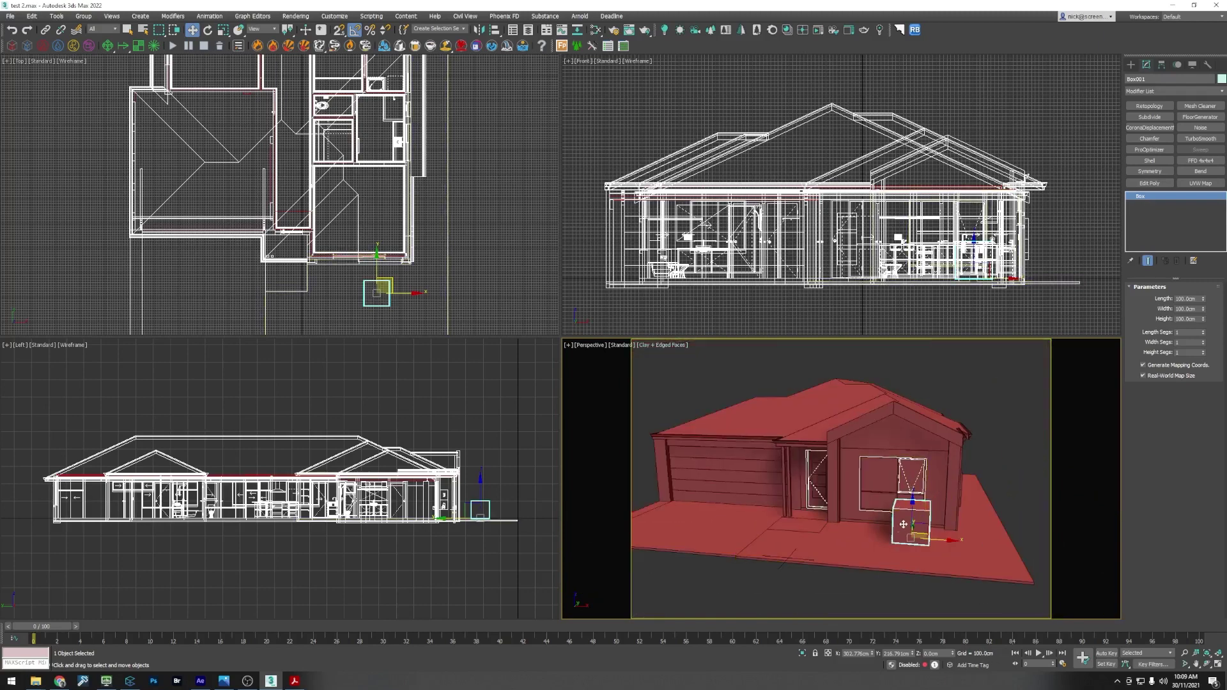
{"action": "middle_click_drag", "start_coordinate": [903, 524], "coordinate": [878, 518]}
{"action": "middle_click_drag", "start_coordinate": [393, 309], "coordinate": [355, 266]}
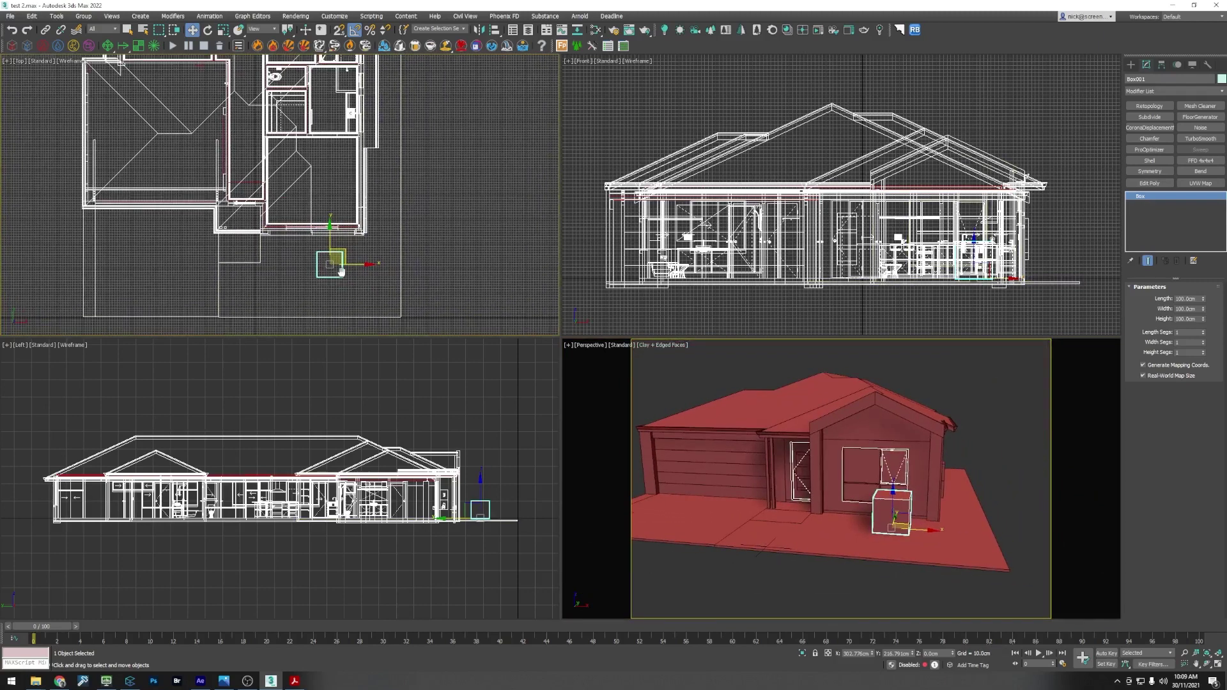
Step: Compare the 100 cm box with the house's front window, door and porch posts from near and far
{"action": "middle_click_drag", "start_coordinate": [890, 509], "coordinate": [822, 539]}
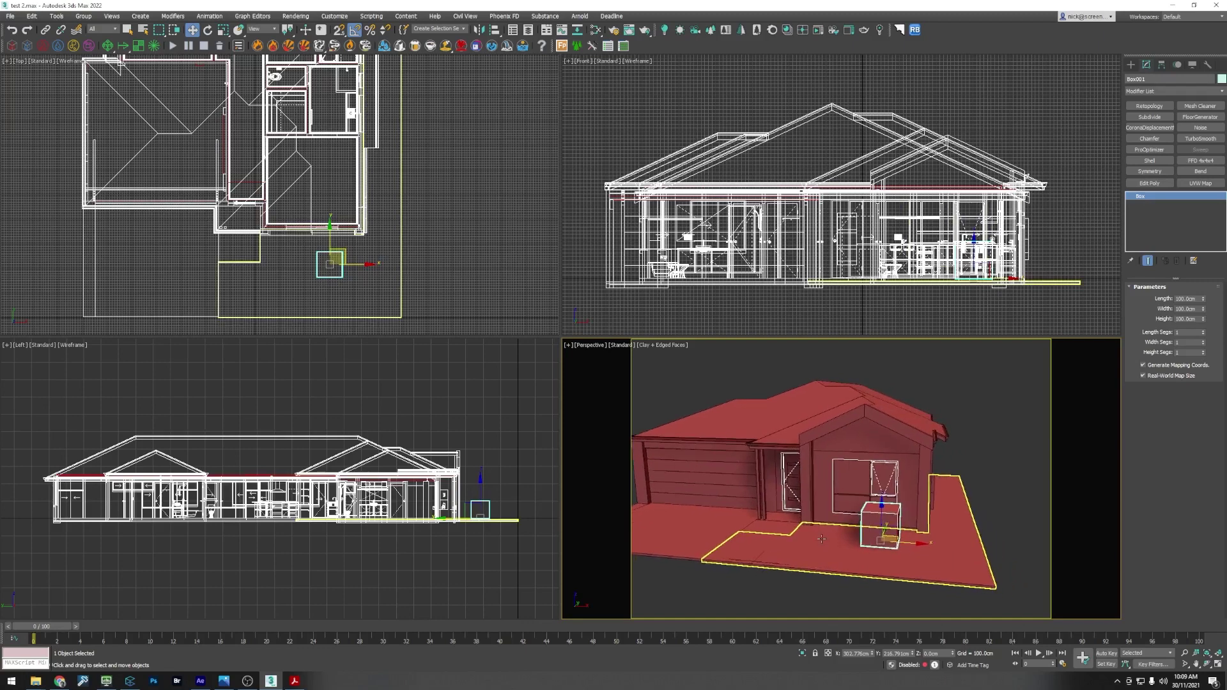
{"action": "scroll", "coordinate": [821, 539], "scroll_direction": "down", "scroll_amount": 2}
{"action": "scroll", "coordinate": [821, 538], "scroll_direction": "up", "scroll_amount": 3}
{"action": "scroll", "coordinate": [799, 486], "scroll_direction": "down", "scroll_amount": 1}
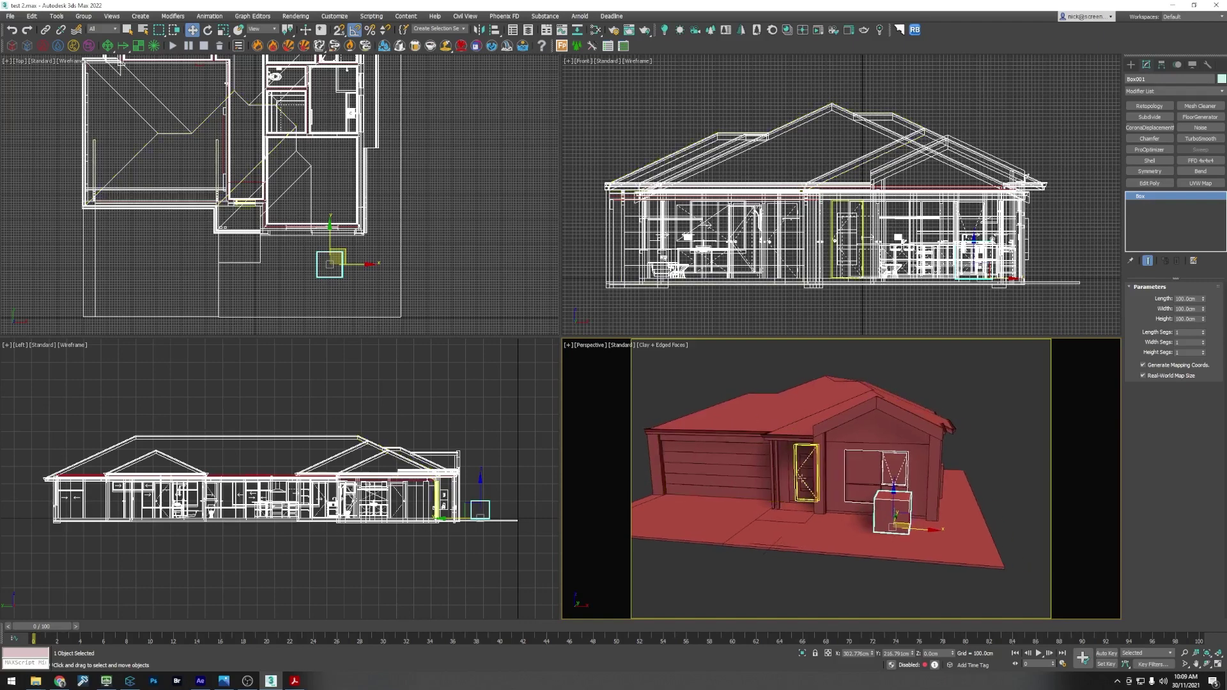
{"action": "scroll", "coordinate": [224, 243], "scroll_direction": "up", "scroll_amount": 2}
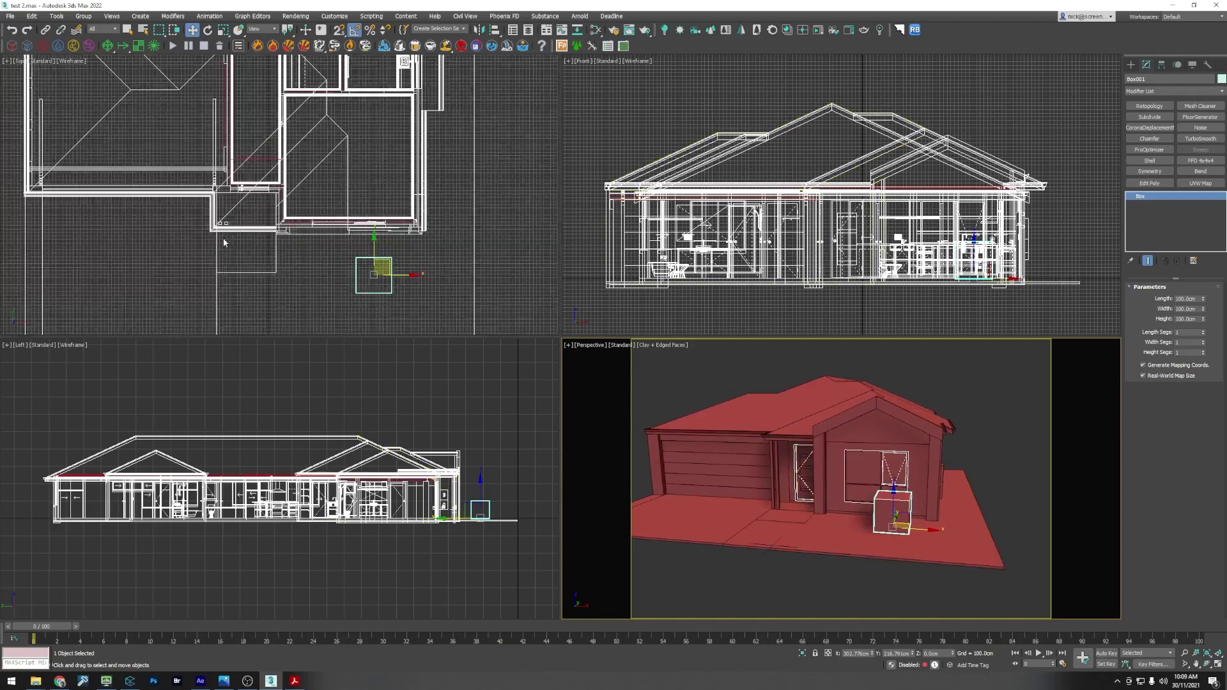
{"action": "scroll", "coordinate": [223, 242], "scroll_direction": "up", "scroll_amount": 3}
{"action": "scroll", "coordinate": [316, 281], "scroll_direction": "up", "scroll_amount": 3}
{"action": "scroll", "coordinate": [722, 471], "scroll_direction": "up", "scroll_amount": 10}
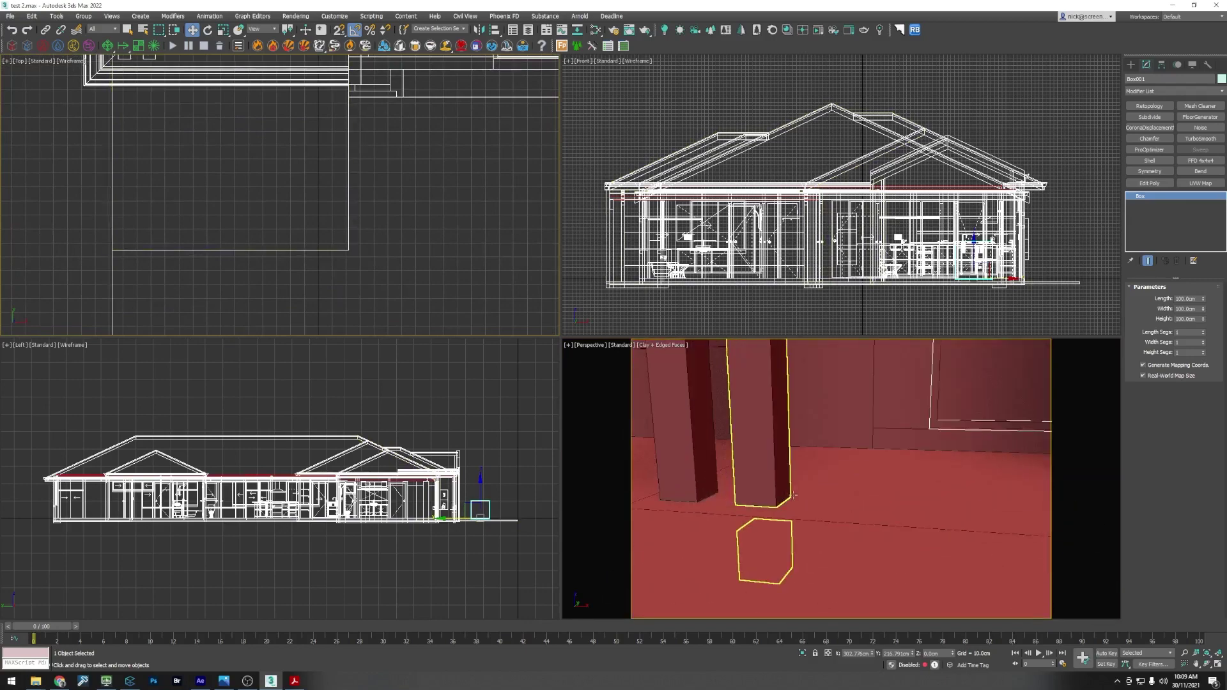
{"action": "scroll", "coordinate": [783, 500], "scroll_direction": "down", "scroll_amount": 5}
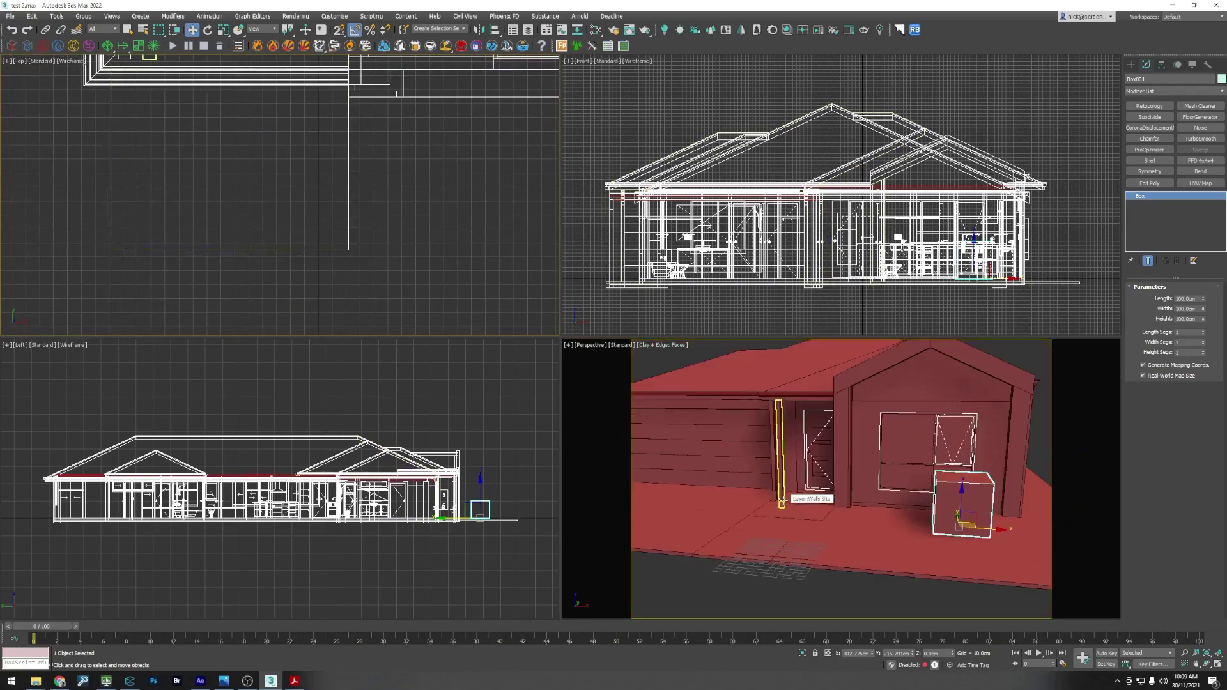
{"action": "scroll", "coordinate": [784, 505], "scroll_direction": "up", "scroll_amount": 4}
{"action": "scroll", "coordinate": [786, 509], "scroll_direction": "down", "scroll_amount": 4}
{"action": "scroll", "coordinate": [785, 509], "scroll_direction": "down", "scroll_amount": 5}
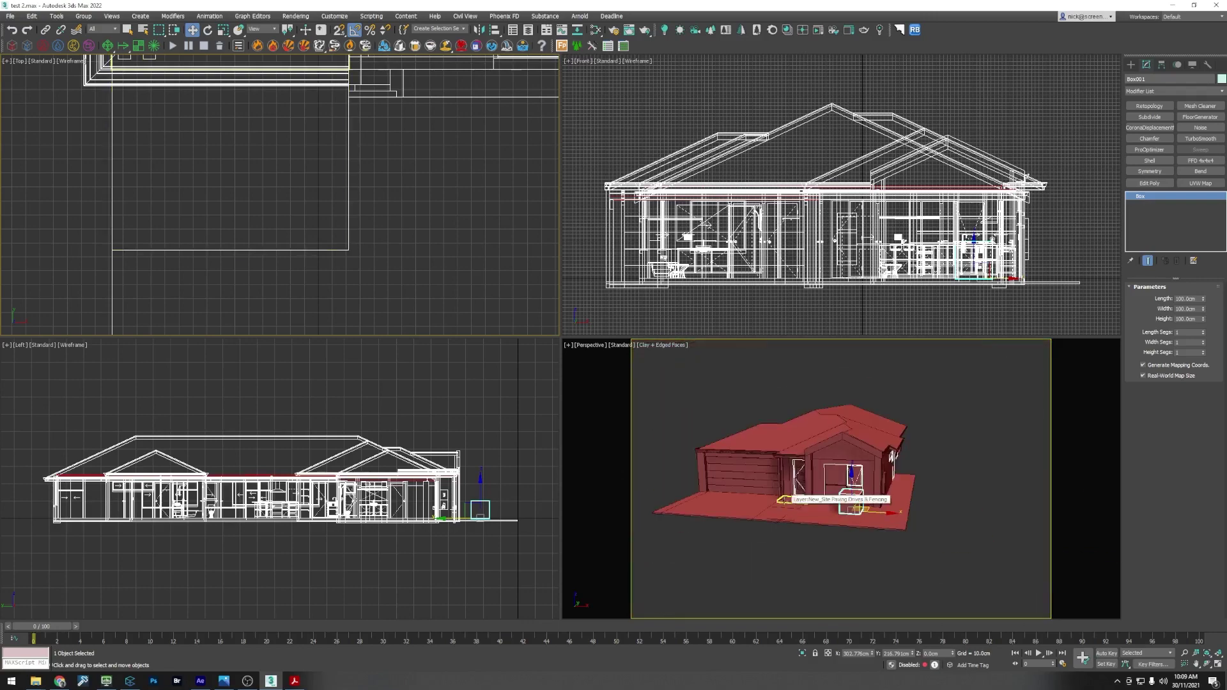
Step: Move the box off the slab, clear of the house, and delete it
{"action": "left_click_drag", "start_coordinate": [868, 511], "coordinate": [954, 526]}
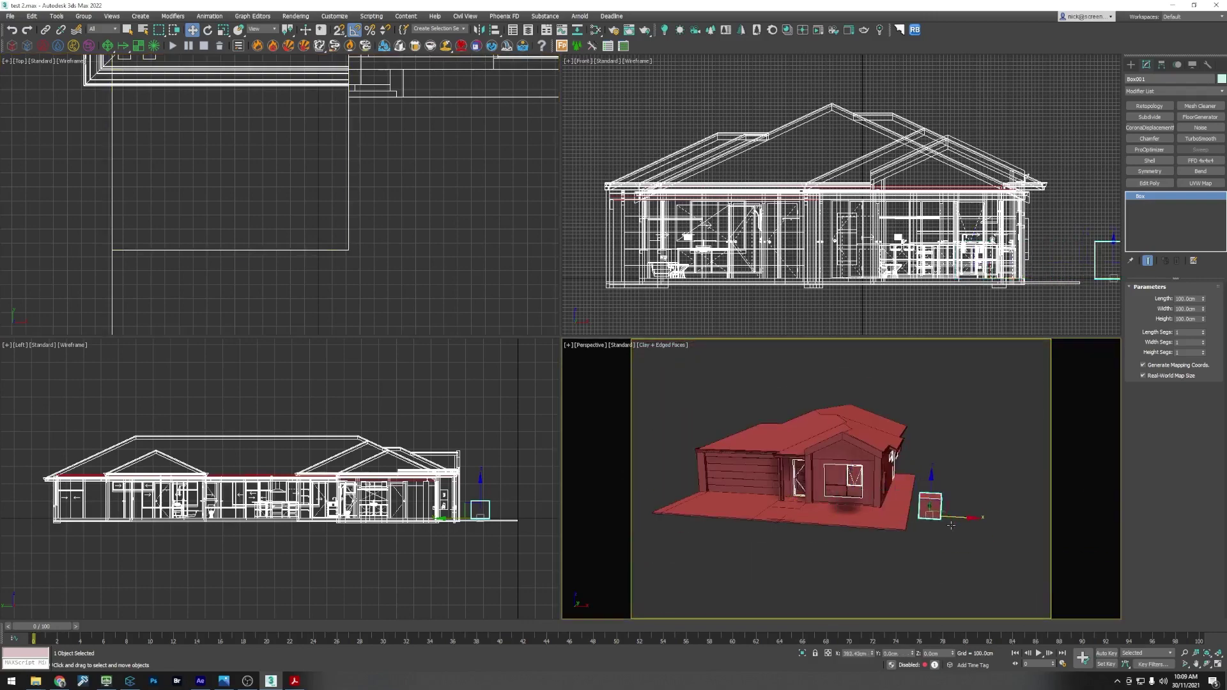
{"action": "key", "text": "Delete"}
{"action": "middle_click_drag", "start_coordinate": [829, 490], "coordinate": [834, 488]}
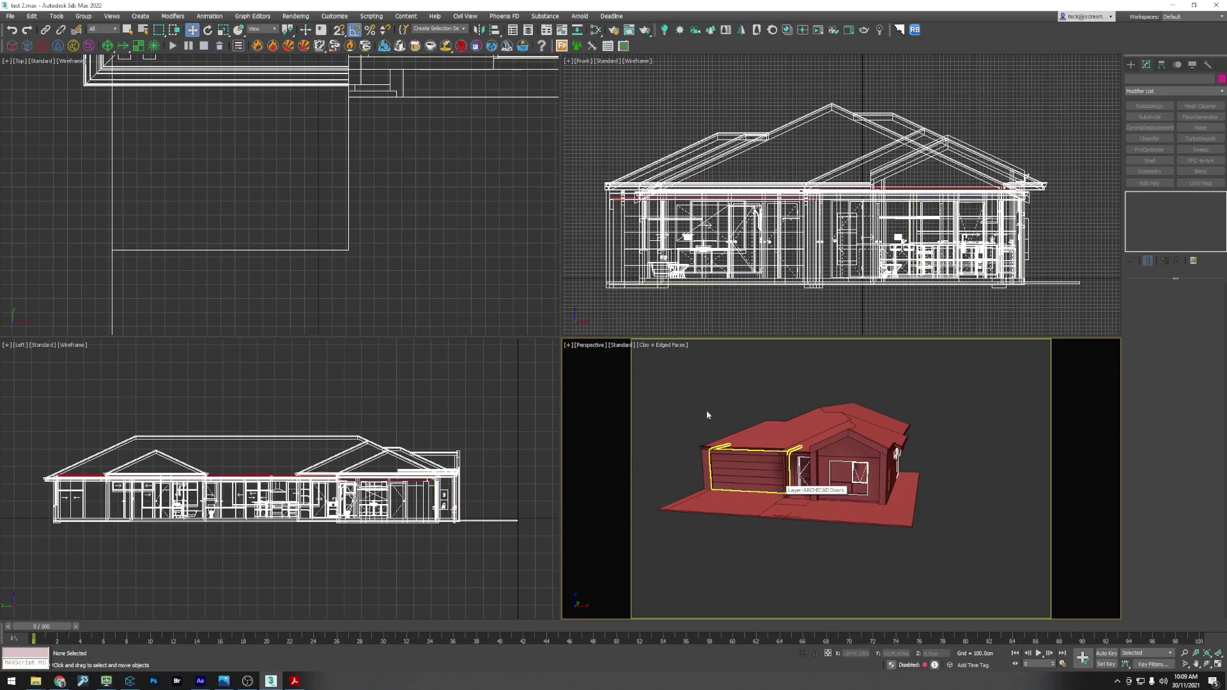
Step: Hide all layers from ARCHICAD Doors to Walls Site_Pen_No__1 in the Layer Explorer and turn only ARCHICAD Doors back on
{"action": "left_click", "coordinate": [528, 30]}
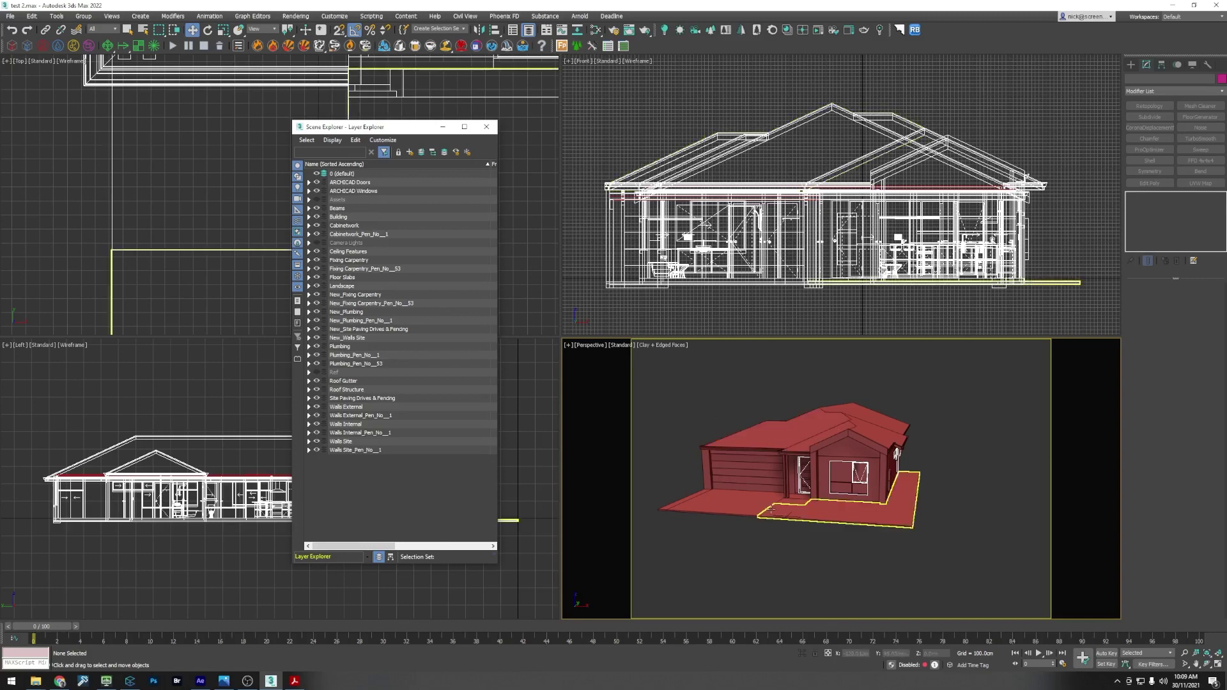
{"action": "left_click", "coordinate": [351, 184]}
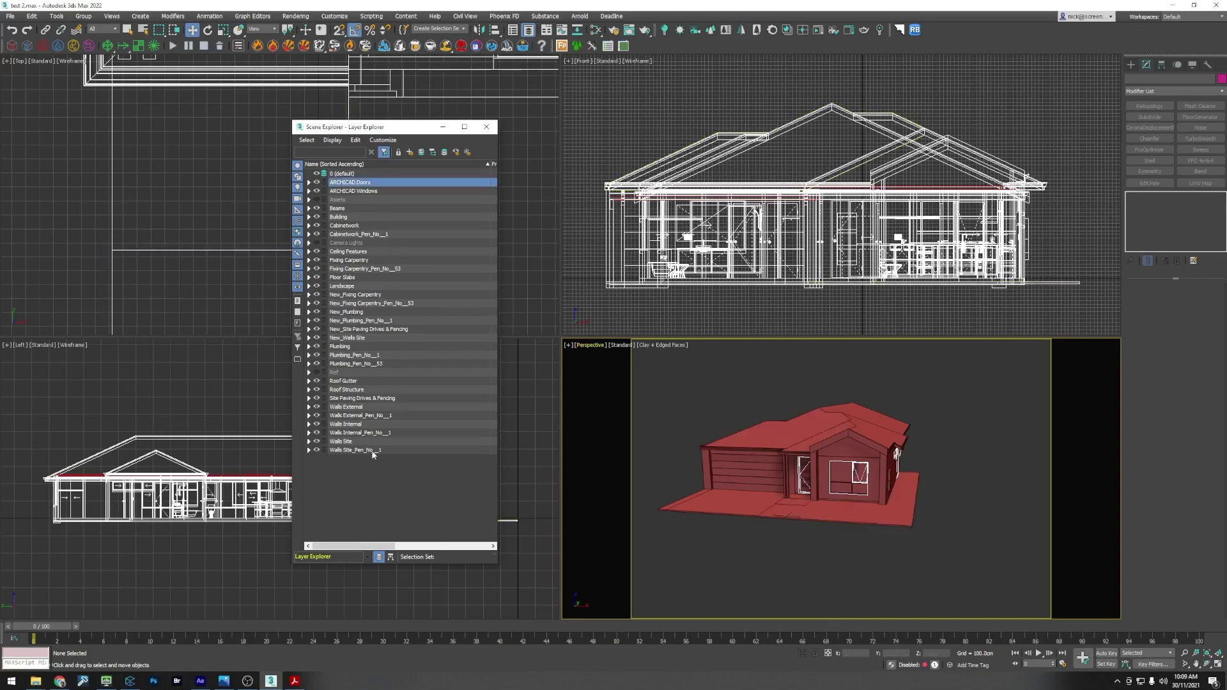
{"action": "left_click", "coordinate": [364, 451], "text": "shift"}
{"action": "left_click", "coordinate": [317, 450]}
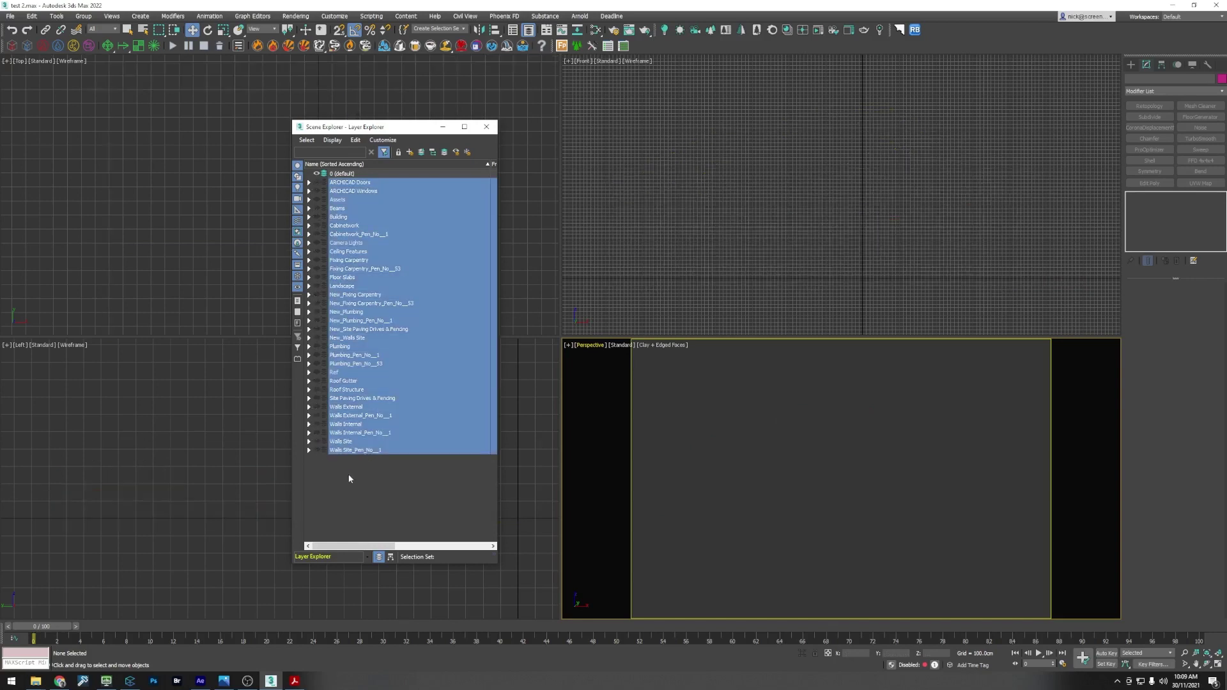
{"action": "left_click", "coordinate": [348, 473]}
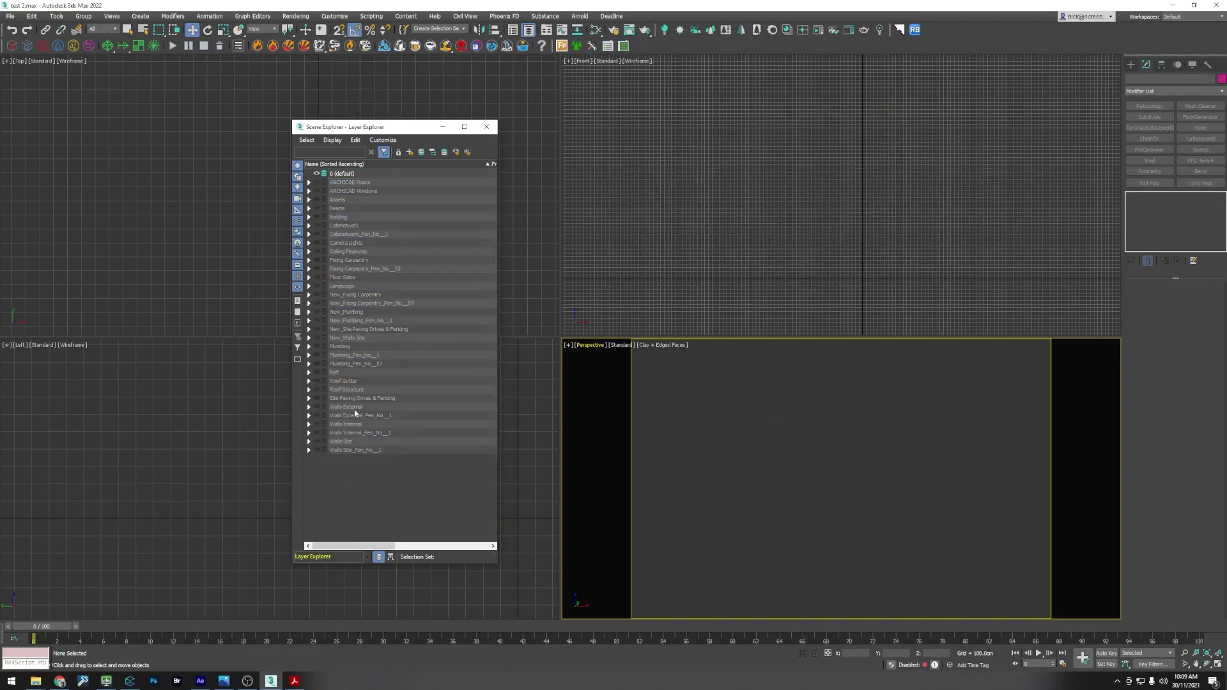
{"action": "left_click", "coordinate": [317, 183]}
{"action": "left_click_drag", "start_coordinate": [366, 127], "coordinate": [305, 126]}
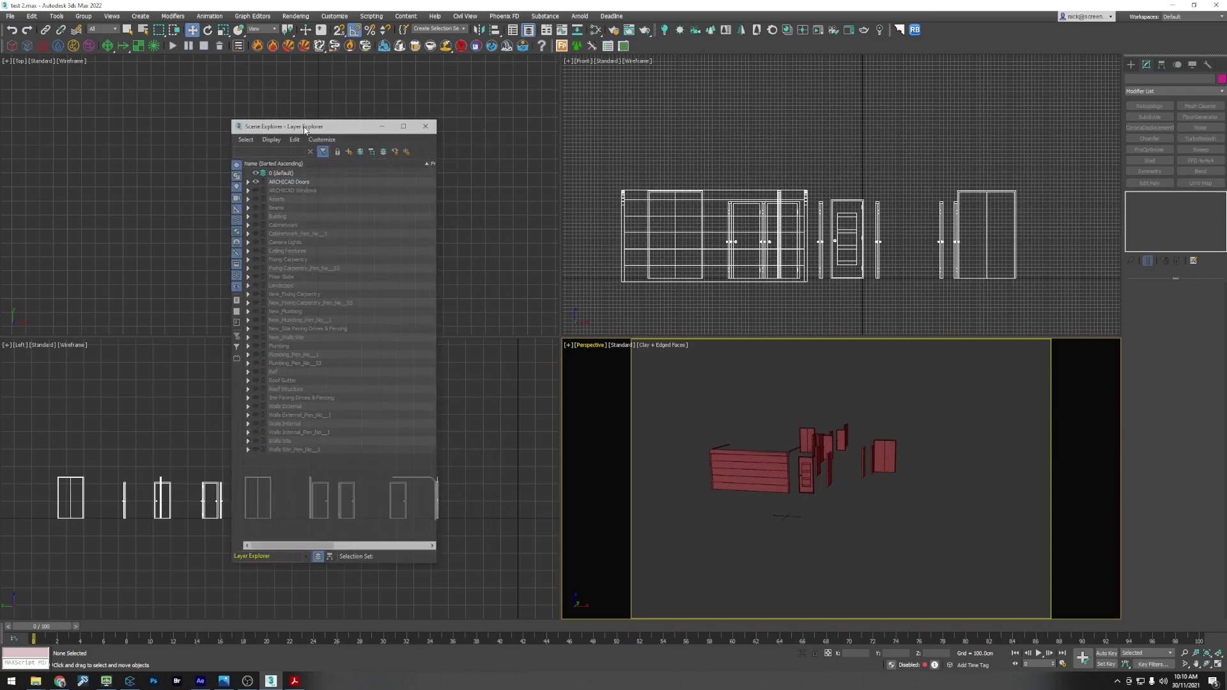
Step: Select the garage door and add it to the garage door layer under Building
{"action": "scroll", "coordinate": [775, 467], "scroll_direction": "up", "scroll_amount": 4}
{"action": "left_click", "coordinate": [756, 468]}
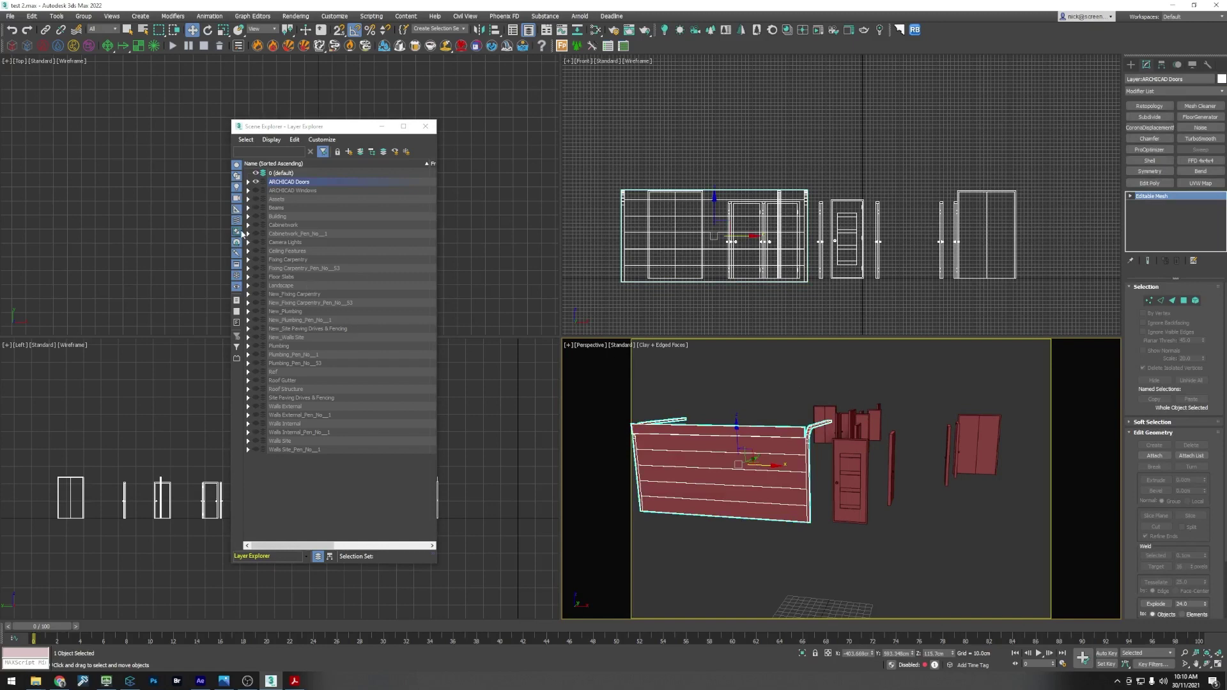
{"action": "left_click", "coordinate": [248, 217]}
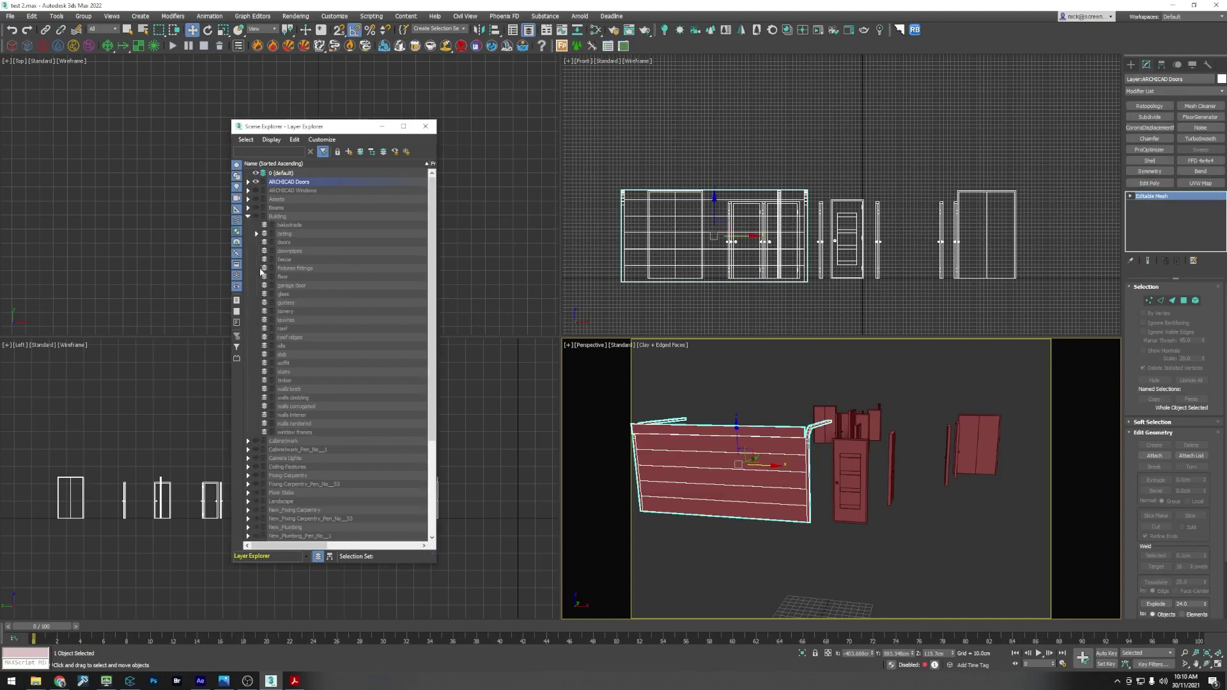
{"action": "left_click", "coordinate": [272, 286]}
{"action": "left_click", "coordinate": [361, 154]}
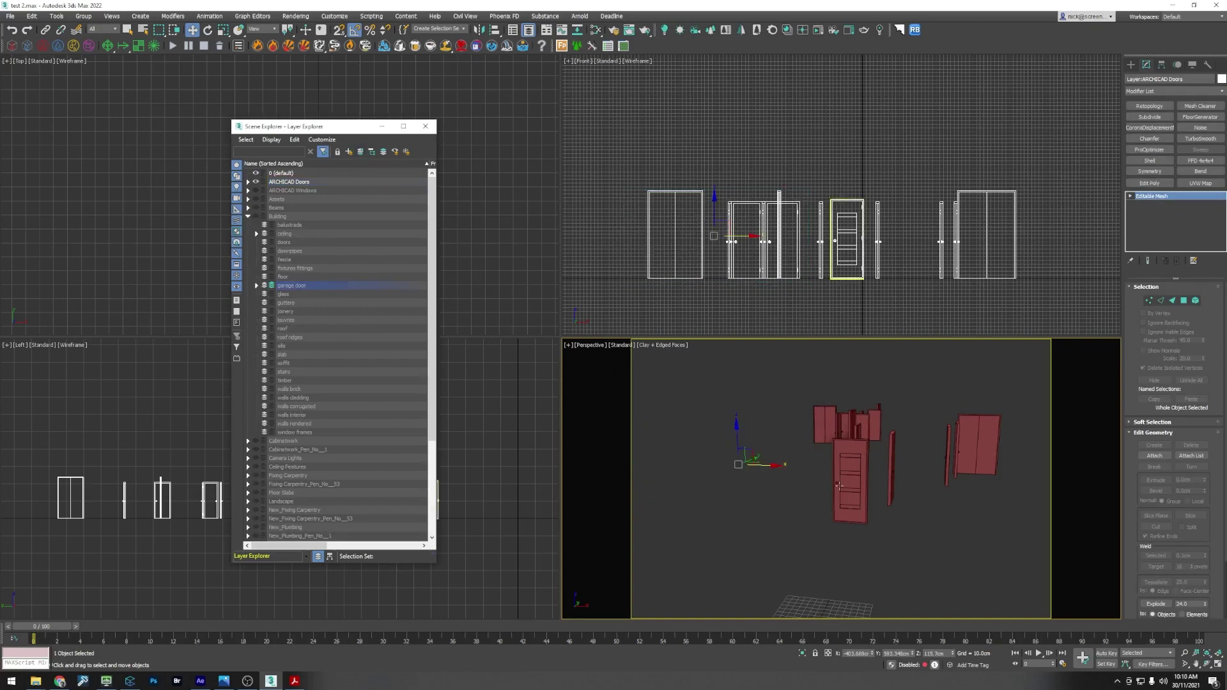
Step: Add the front door and all remaining visible door objects to the doors layer under Building
{"action": "left_click", "coordinate": [841, 486]}
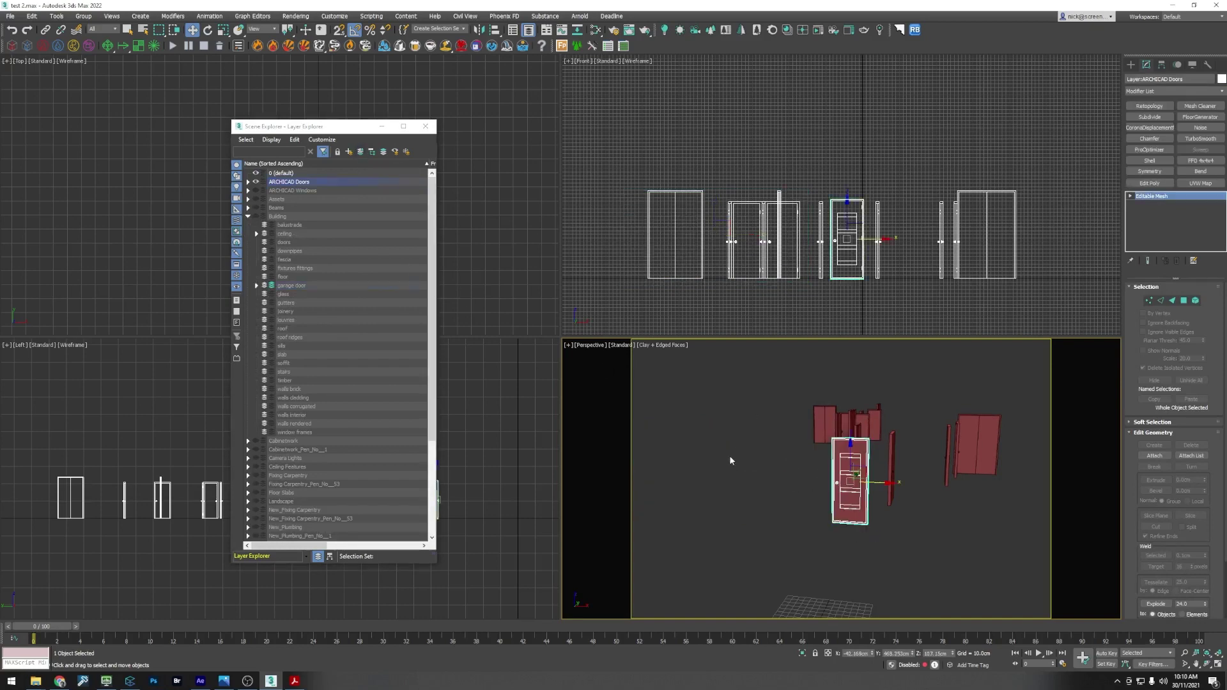
{"action": "left_click", "coordinate": [272, 242]}
{"action": "left_click", "coordinate": [360, 153]}
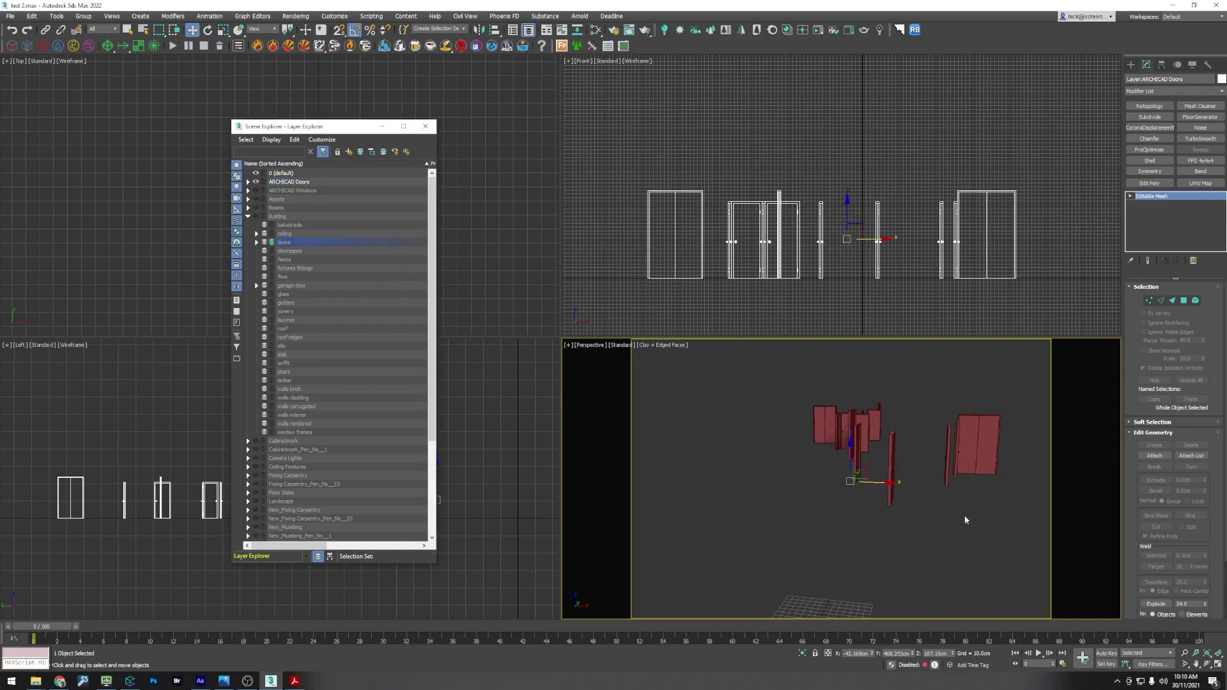
{"action": "left_click_drag", "start_coordinate": [1058, 519], "coordinate": [724, 379]}
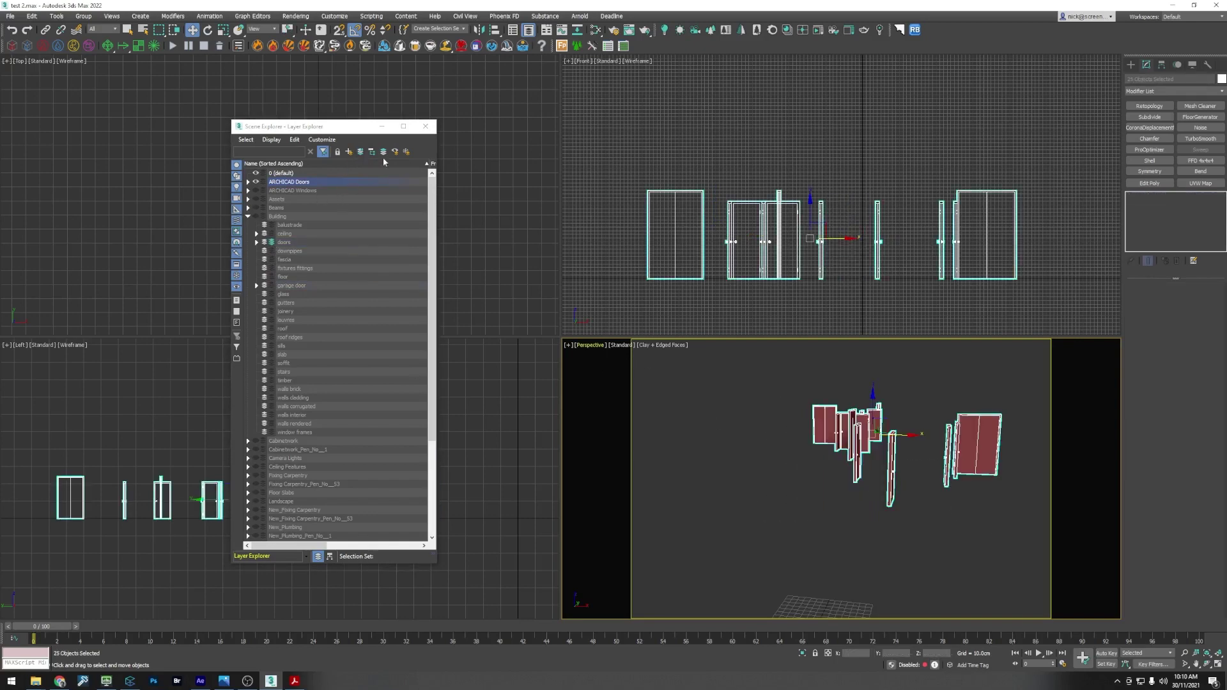
{"action": "left_click", "coordinate": [361, 151]}
{"action": "left_click", "coordinate": [809, 483]}
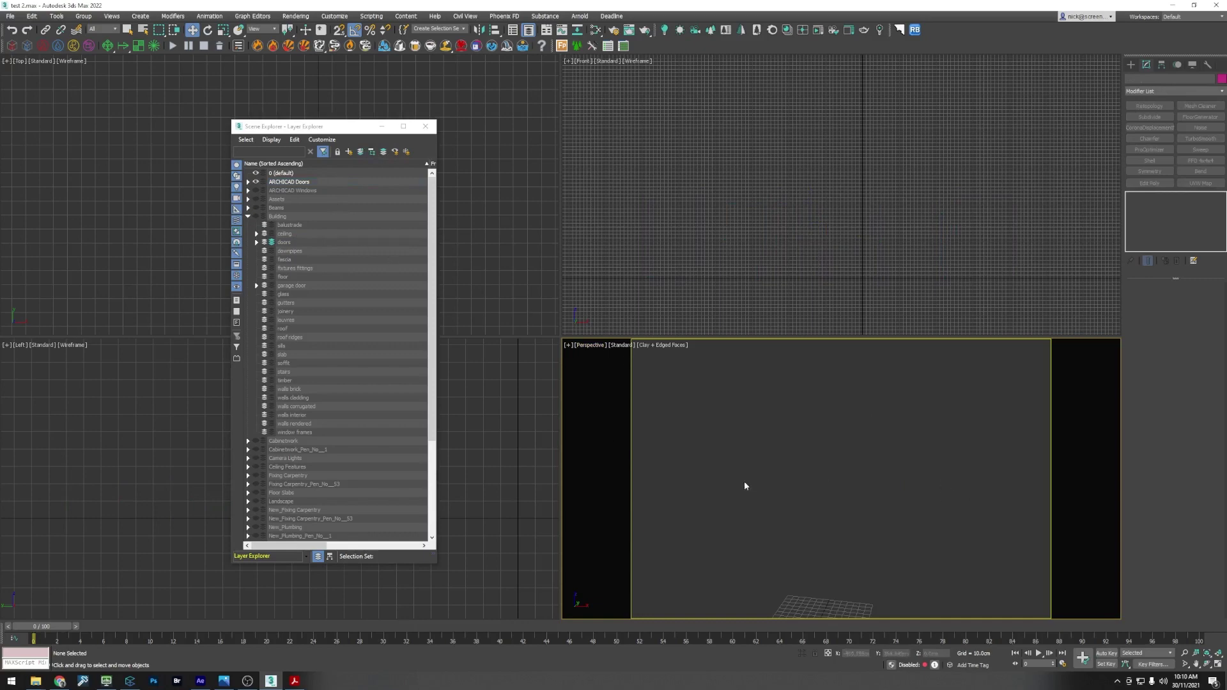
Step: Select the three leftover Block:Door objects in the ARCHICAD Doors layer and delete them
{"action": "left_click", "coordinate": [248, 183]}
{"action": "left_click", "coordinate": [297, 208]}
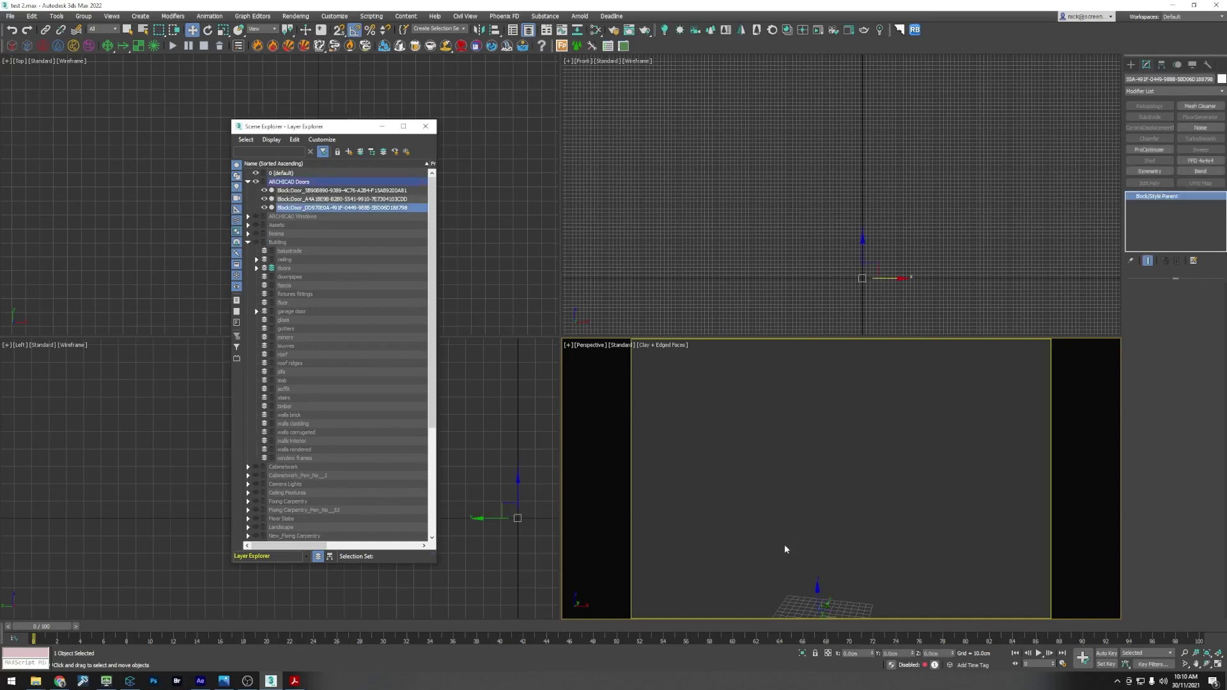
{"action": "scroll", "coordinate": [773, 501], "scroll_direction": "up", "scroll_amount": 5}
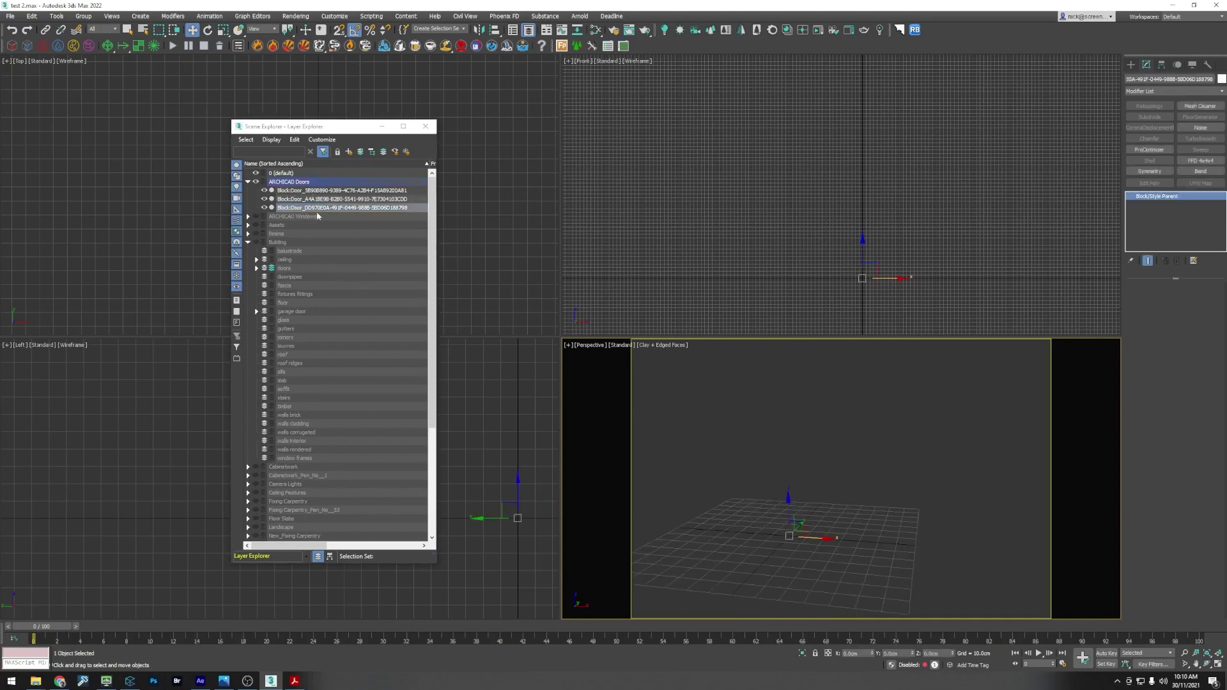
{"action": "left_click", "coordinate": [309, 200], "text": "ctrl"}
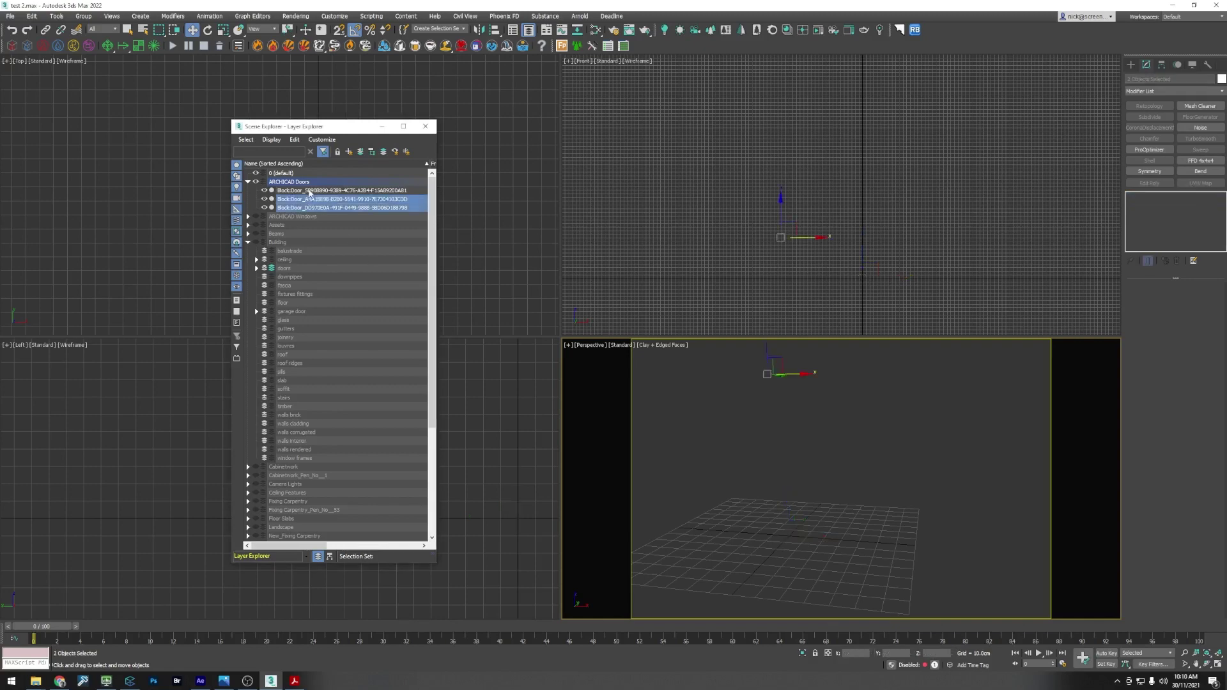
{"action": "left_click", "coordinate": [311, 190], "text": "ctrl"}
{"action": "scroll", "coordinate": [890, 537], "scroll_direction": "down", "scroll_amount": 3}
{"action": "middle_click_drag", "start_coordinate": [888, 414], "coordinate": [883, 419], "text": "alt"}
{"action": "key", "text": "Delete"}
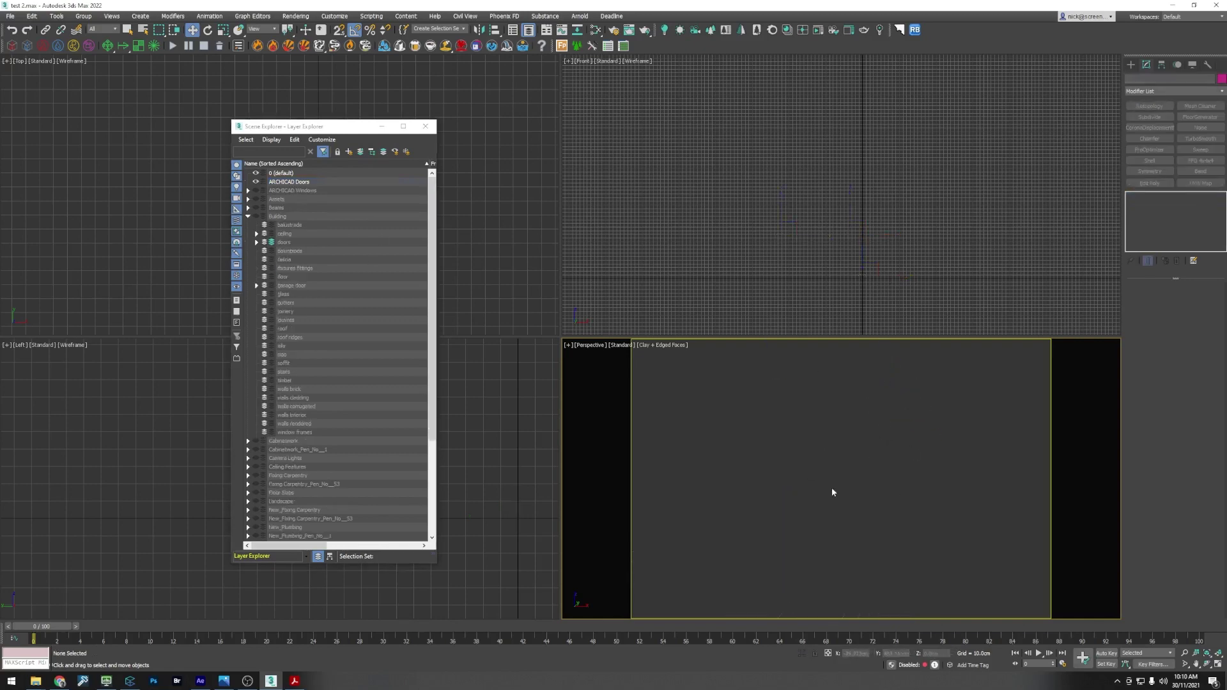
Step: Delete the emptied ARCHICAD Doors layer
{"action": "middle_click_drag", "start_coordinate": [831, 487], "coordinate": [788, 490], "text": "alt"}
{"action": "left_click", "coordinate": [281, 182]}
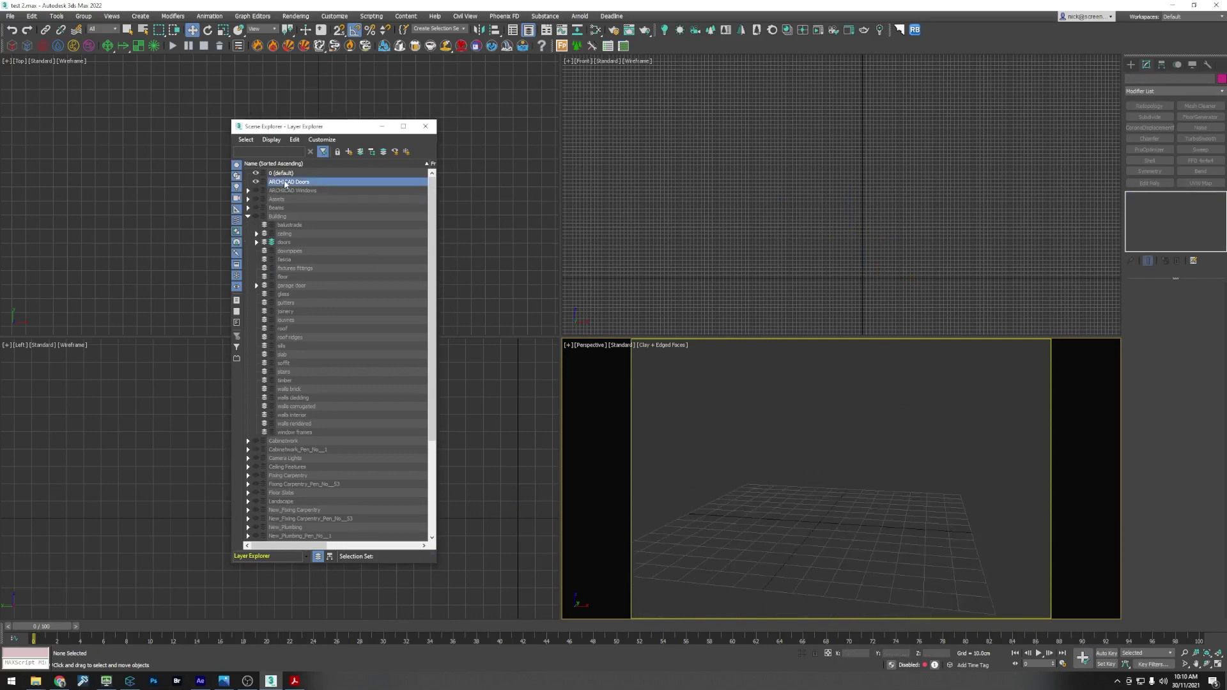
{"action": "right_click", "coordinate": [281, 179]}
{"action": "left_click", "coordinate": [300, 226]}
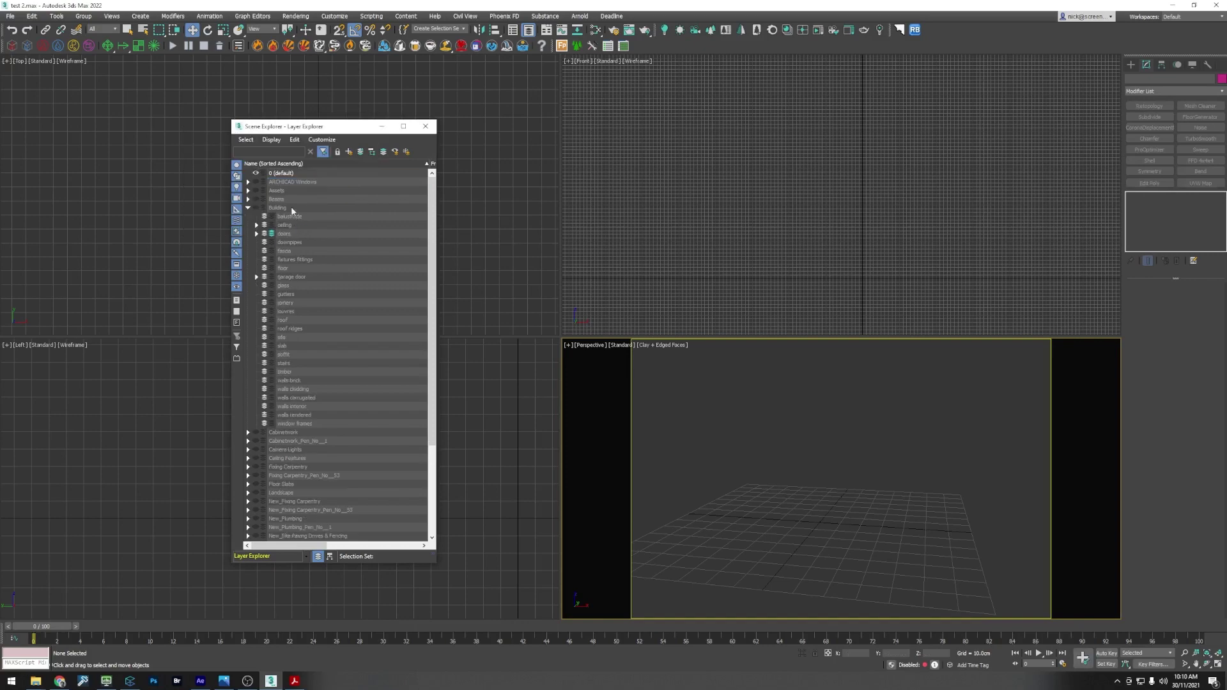
Step: Make the ARCHICAD Windows layer visible and select the large four-pane front window to inspect it
{"action": "left_click", "coordinate": [256, 182]}
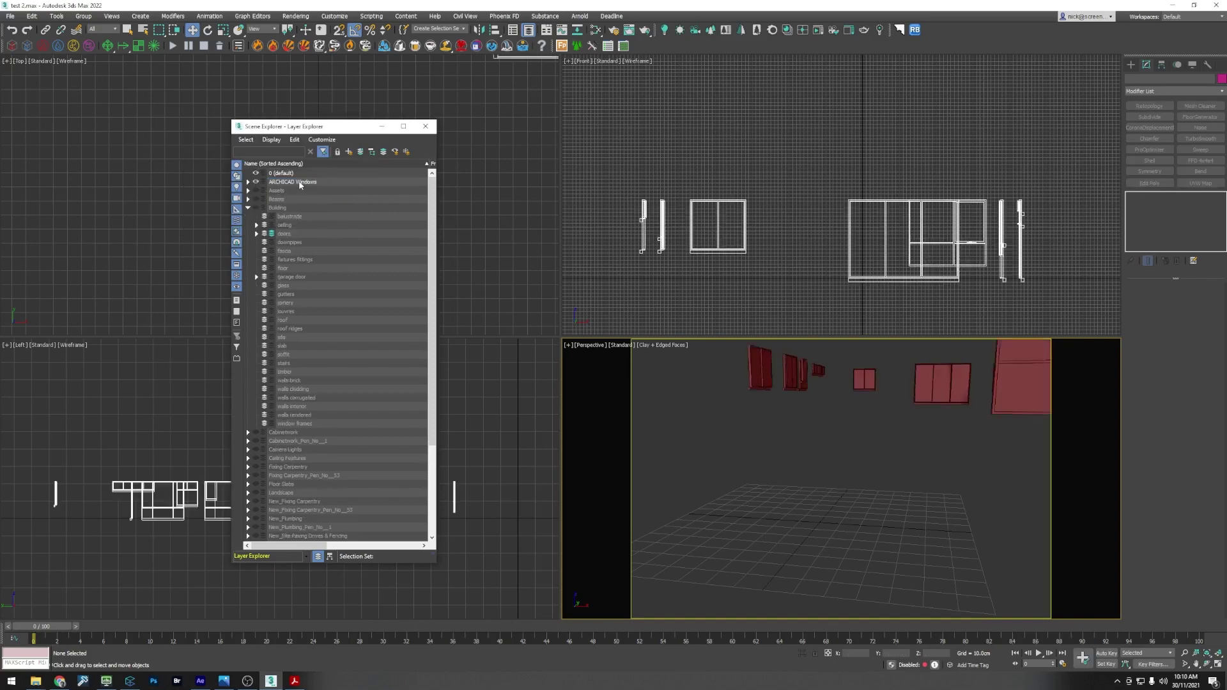
{"action": "left_click", "coordinate": [299, 182]}
{"action": "scroll", "coordinate": [819, 438], "scroll_direction": "up", "scroll_amount": 5}
{"action": "middle_click_drag", "start_coordinate": [780, 471], "coordinate": [837, 479]}
{"action": "scroll", "coordinate": [791, 469], "scroll_direction": "down", "scroll_amount": 3}
{"action": "left_click", "coordinate": [792, 482]}
{"action": "scroll", "coordinate": [818, 458], "scroll_direction": "up", "scroll_amount": 3}
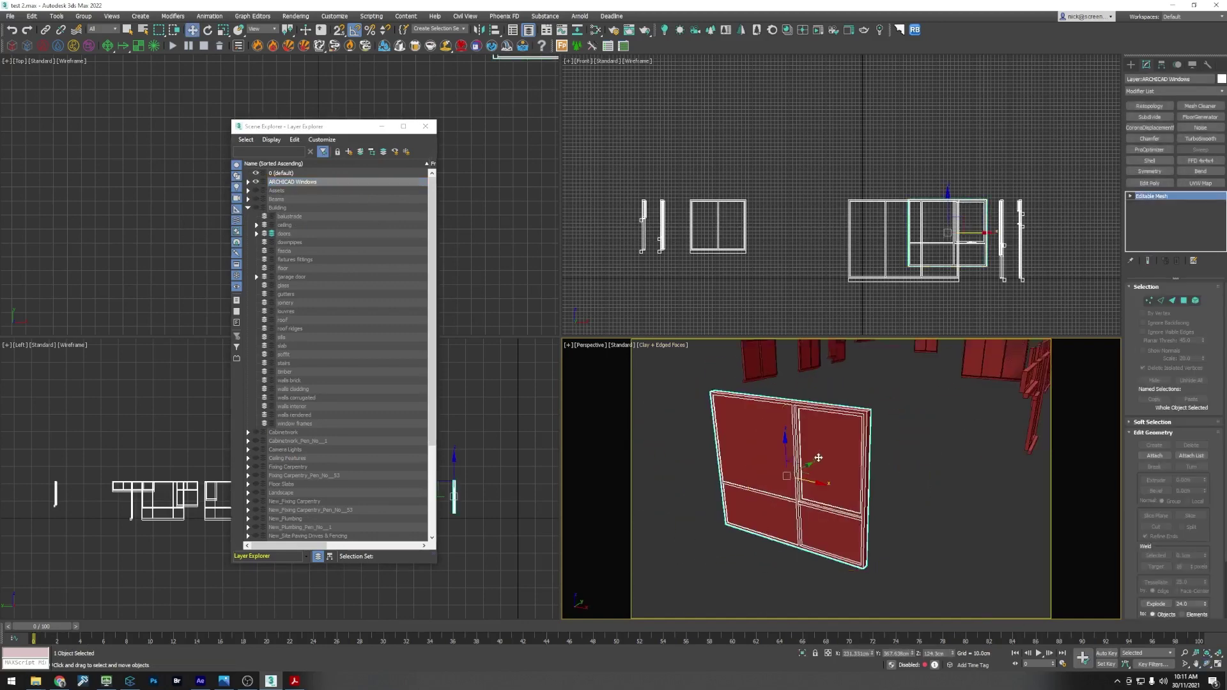
{"action": "scroll", "coordinate": [815, 447], "scroll_direction": "down", "scroll_amount": 4}
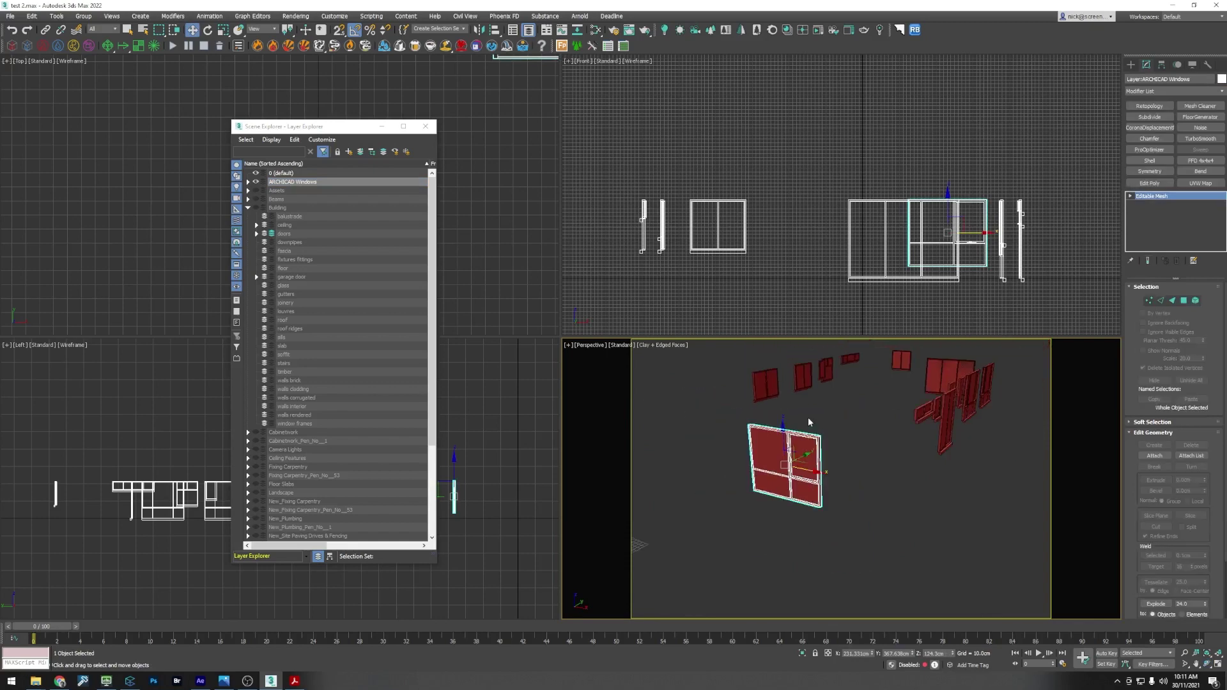
Step: Select the wide, low side window and examine how its frame, glass and sill are modelled
{"action": "middle_click_drag", "start_coordinate": [812, 486], "coordinate": [844, 448], "text": "alt"}
{"action": "scroll", "coordinate": [847, 442], "scroll_direction": "up", "scroll_amount": 3}
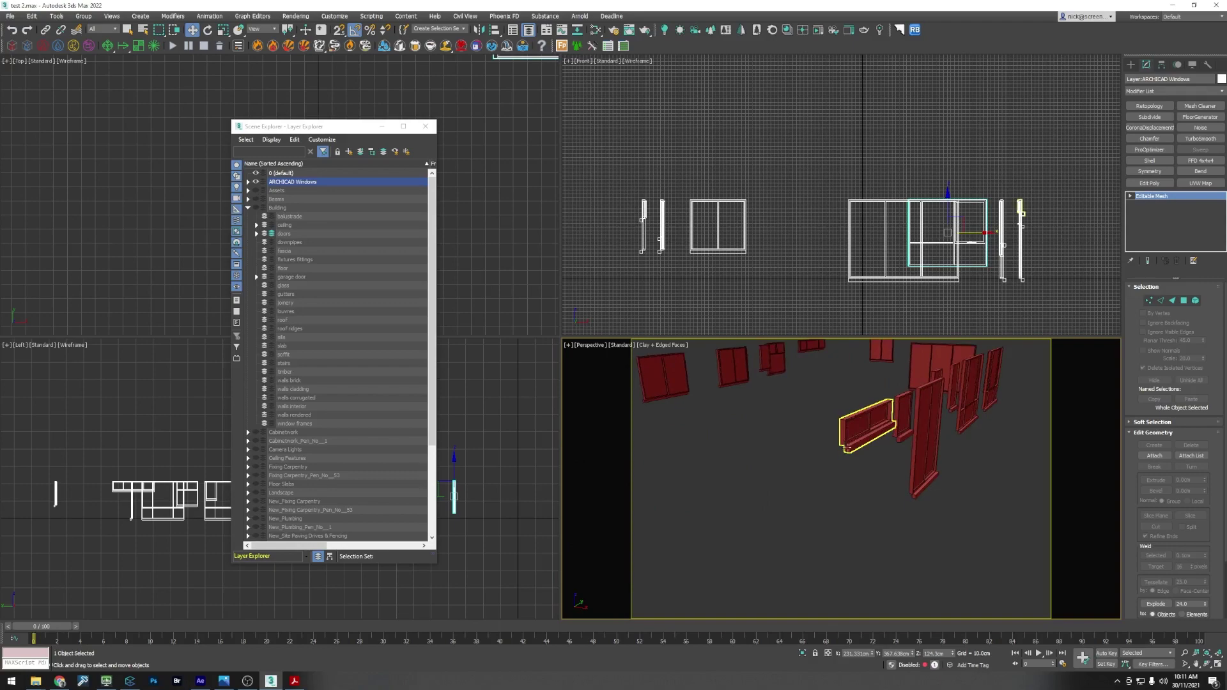
{"action": "scroll", "coordinate": [847, 448], "scroll_direction": "up", "scroll_amount": 2}
{"action": "scroll", "coordinate": [797, 487], "scroll_direction": "up", "scroll_amount": 3}
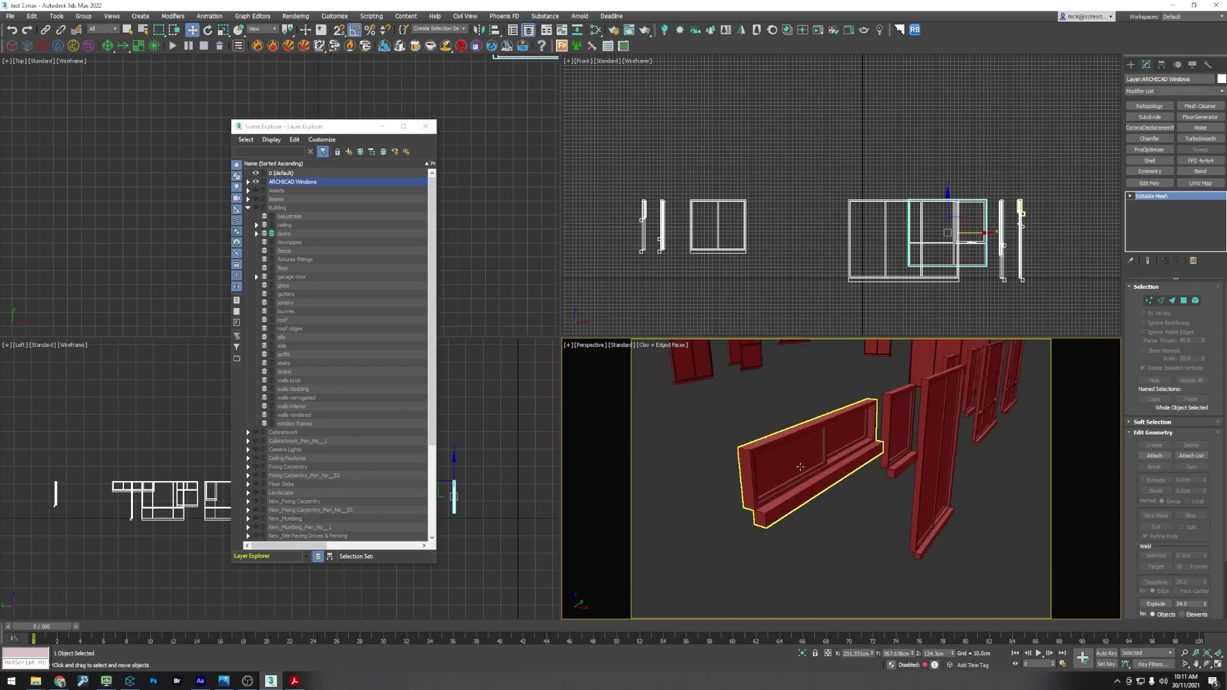
{"action": "scroll", "coordinate": [800, 467], "scroll_direction": "up", "scroll_amount": 3}
{"action": "left_click", "coordinate": [803, 430]}
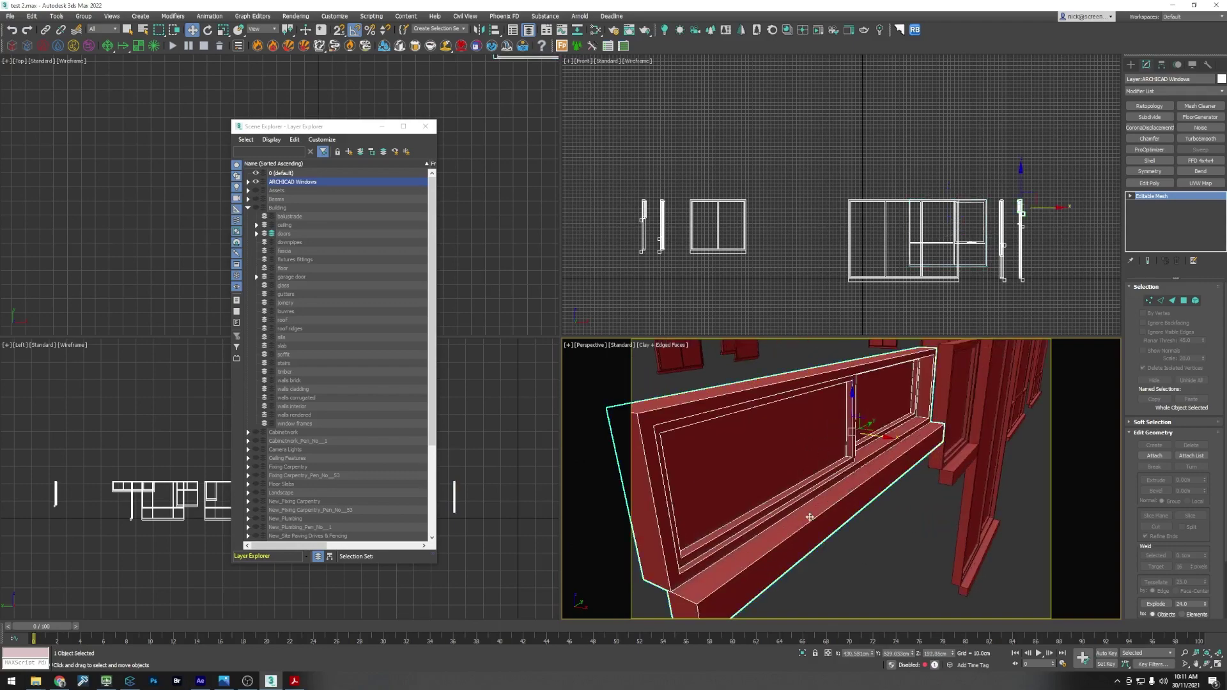
{"action": "scroll", "coordinate": [814, 514], "scroll_direction": "down", "scroll_amount": 4}
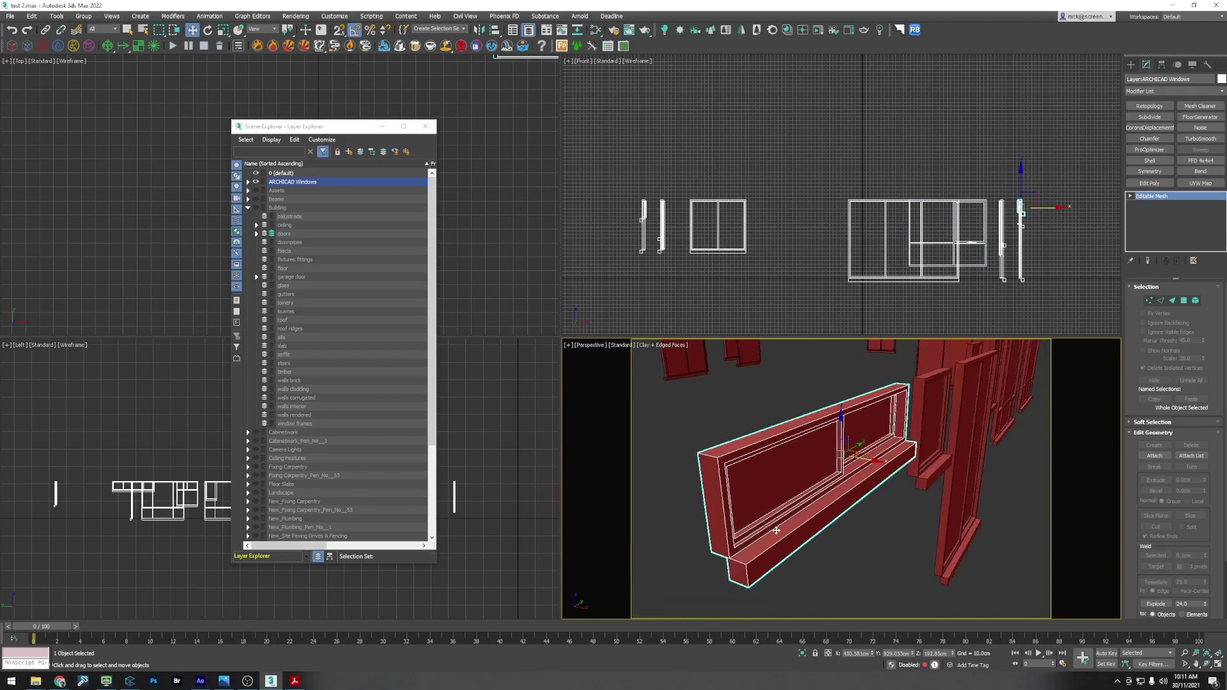
{"action": "scroll", "coordinate": [776, 531], "scroll_direction": "up", "scroll_amount": 2}
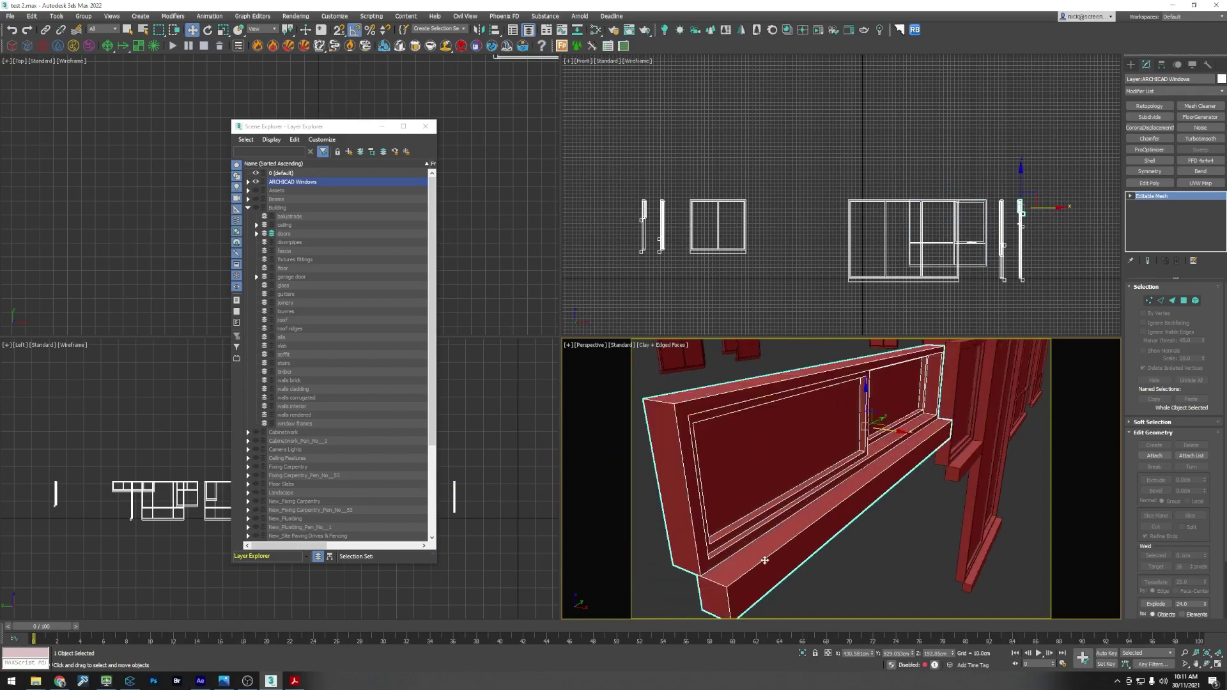
{"action": "scroll", "coordinate": [780, 495], "scroll_direction": "down", "scroll_amount": 2}
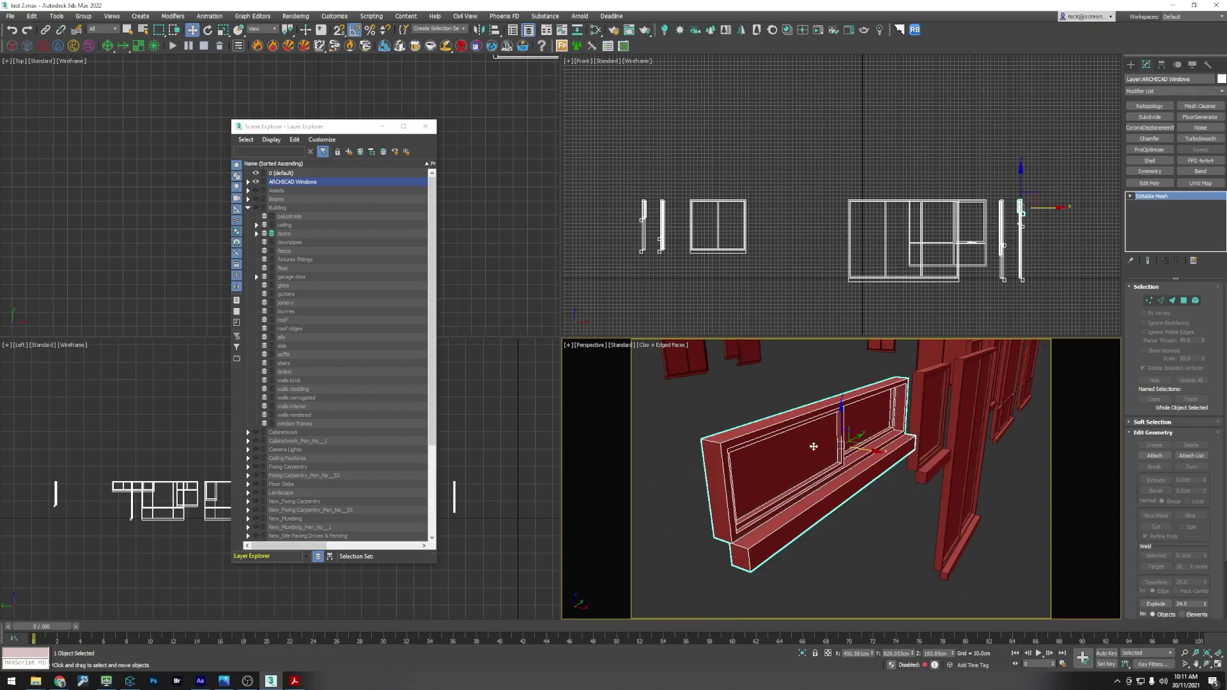
Step: Pick individual windows along the side and front of the house to check which ones are separate objects
{"action": "middle_click_drag", "start_coordinate": [798, 471], "coordinate": [869, 446]}
{"action": "scroll", "coordinate": [809, 469], "scroll_direction": "down", "scroll_amount": 6}
{"action": "left_click", "coordinate": [871, 441]}
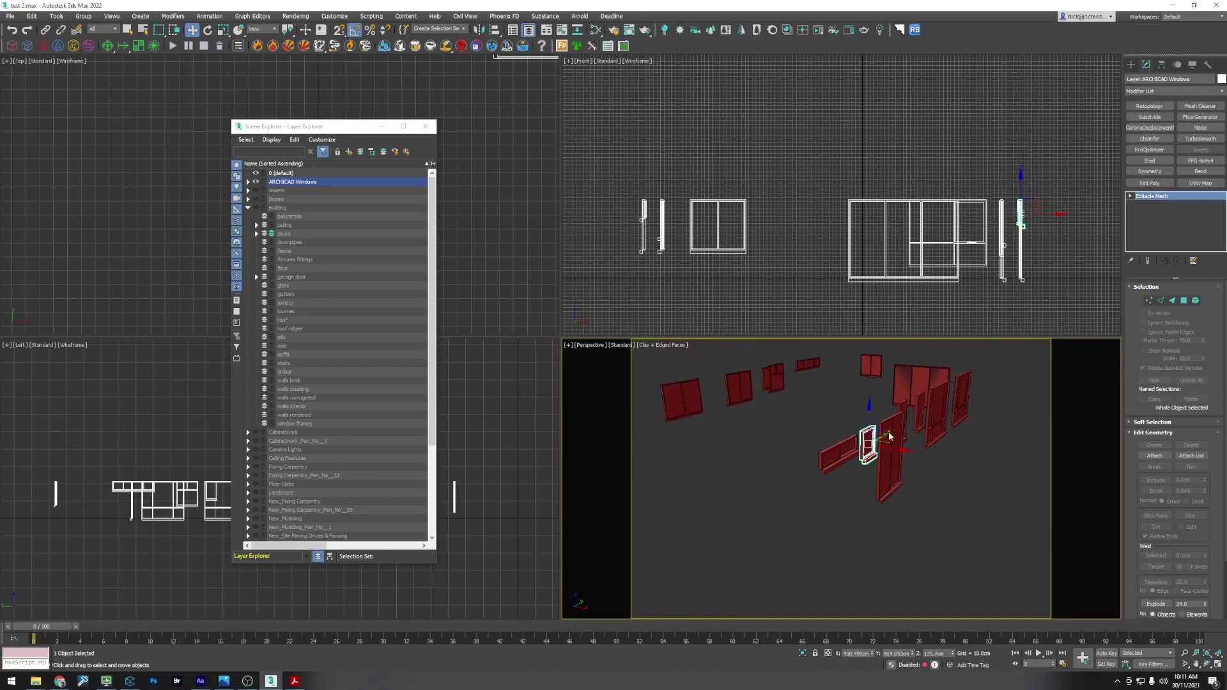
{"action": "left_click", "coordinate": [889, 437]}
{"action": "middle_click_drag", "start_coordinate": [889, 436], "coordinate": [855, 456], "text": "alt"}
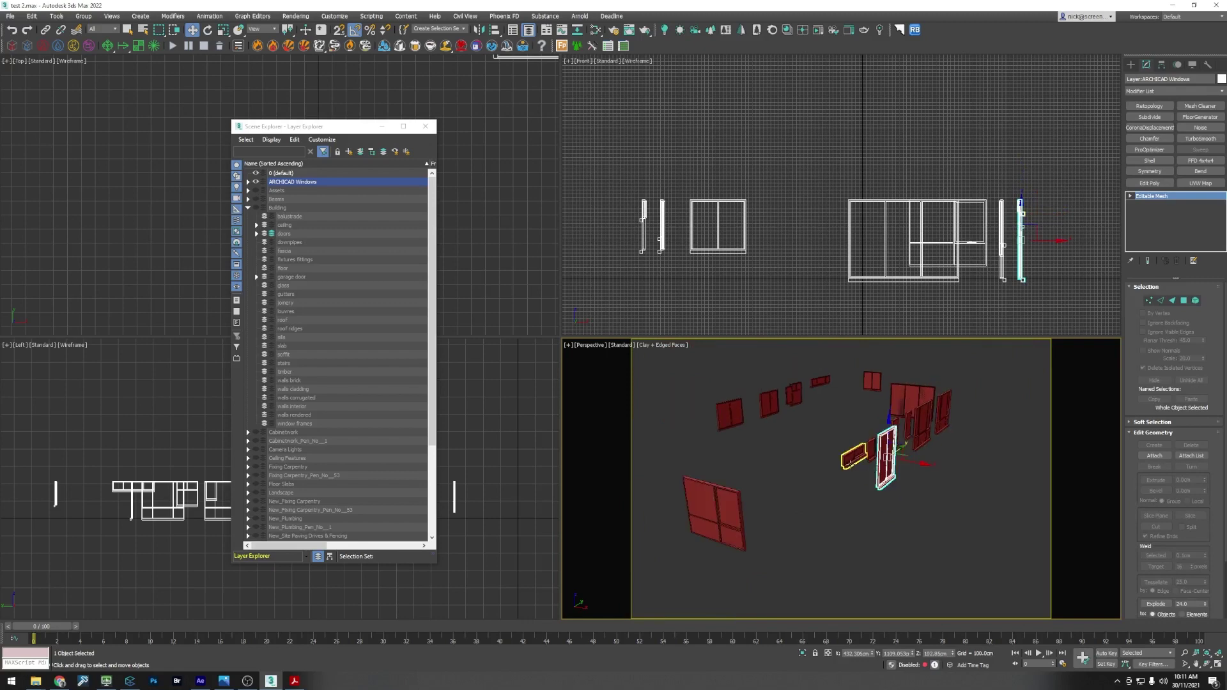
{"action": "left_click", "coordinate": [732, 502]}
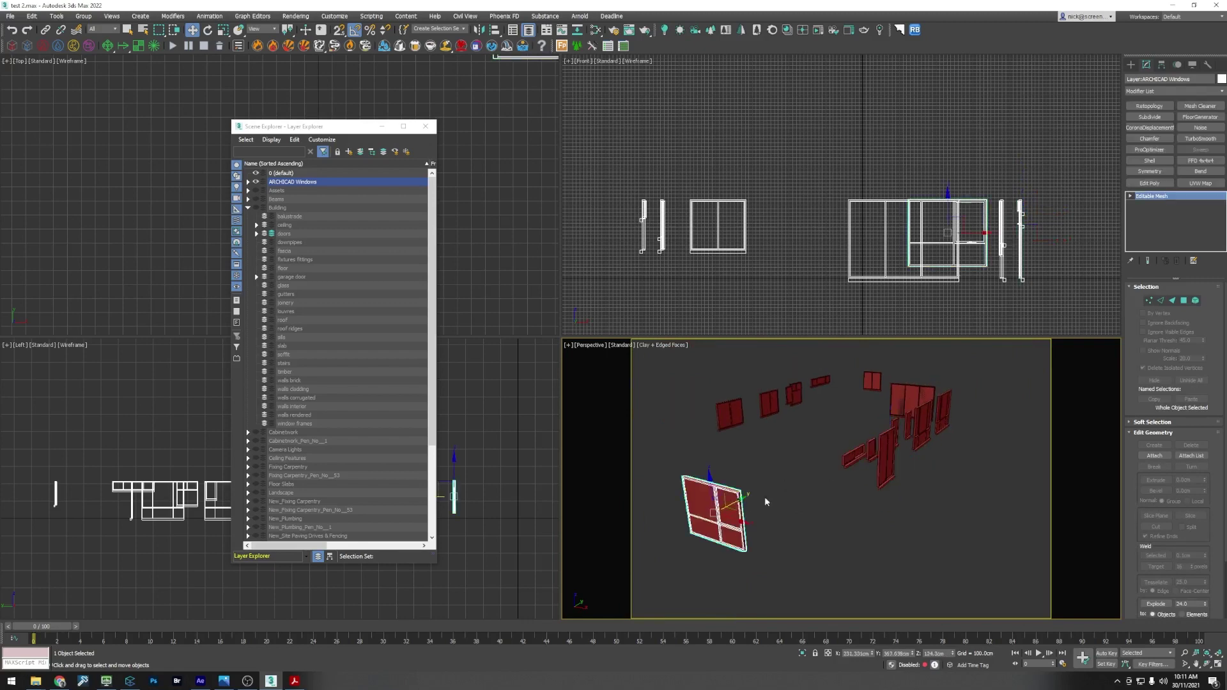
{"action": "left_click", "coordinate": [856, 452], "text": "ctrl"}
{"action": "left_click", "coordinate": [884, 447], "text": "ctrl"}
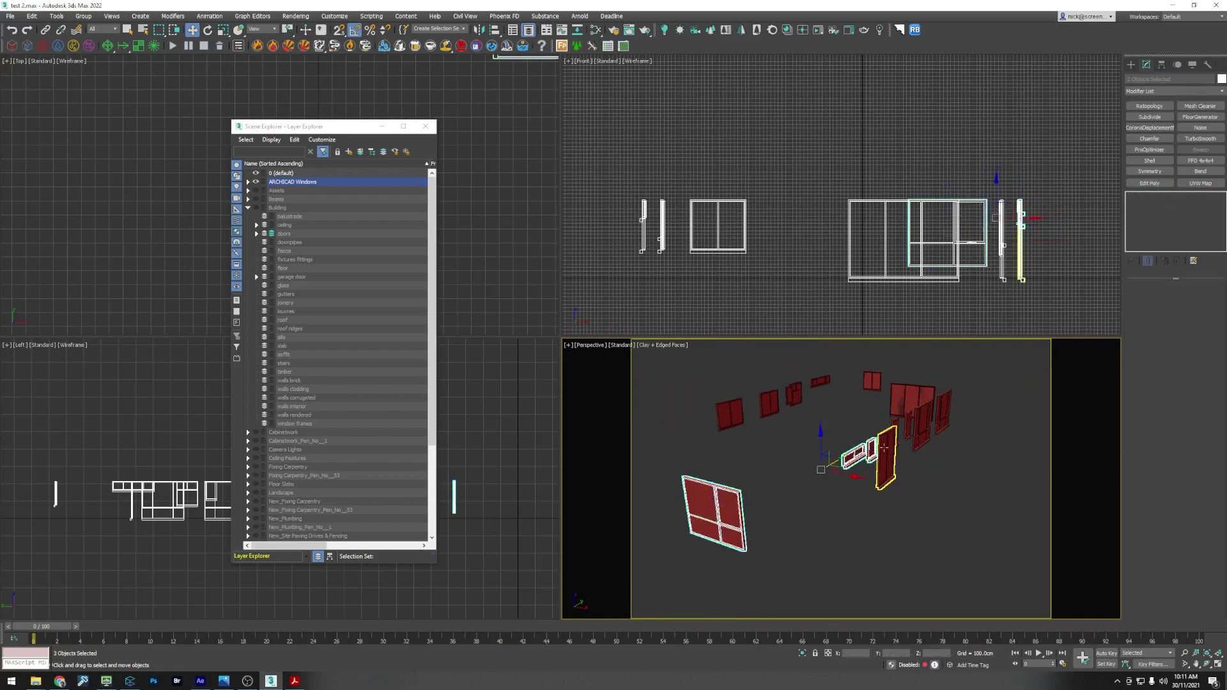
Step: Select all the windows and expand the ARCHICAD Windows layer to examine the objects it contains
{"action": "left_click_drag", "start_coordinate": [975, 570], "coordinate": [679, 380]}
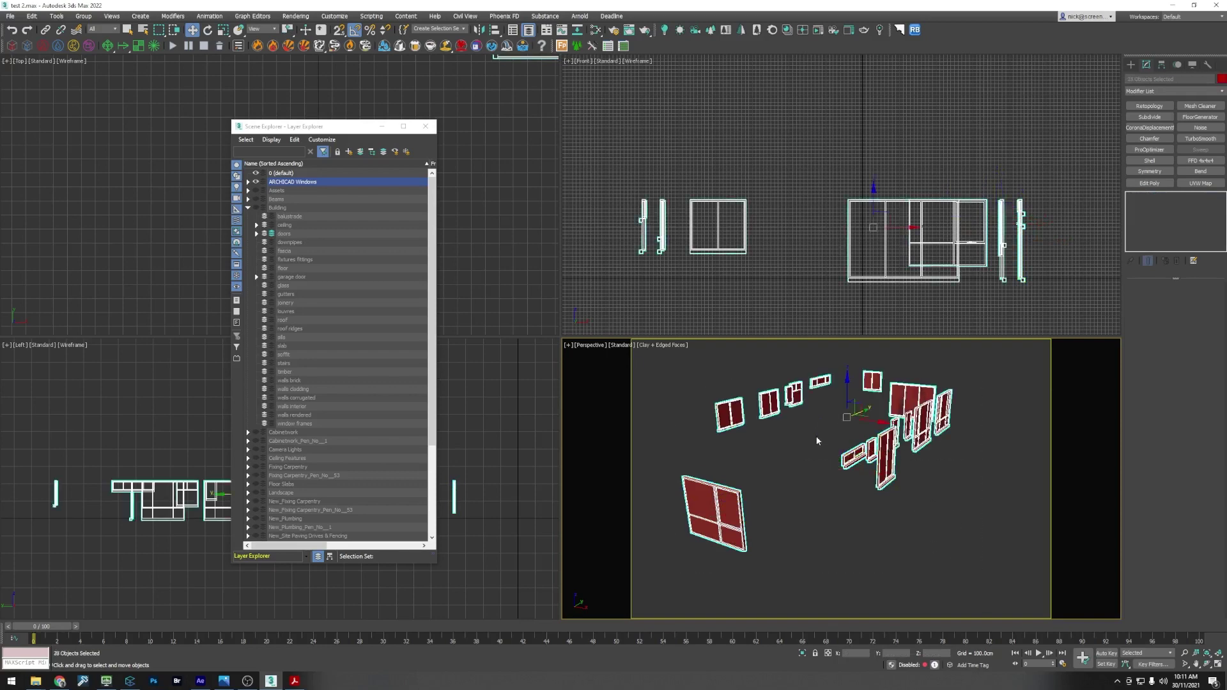
{"action": "right_click", "coordinate": [816, 436]}
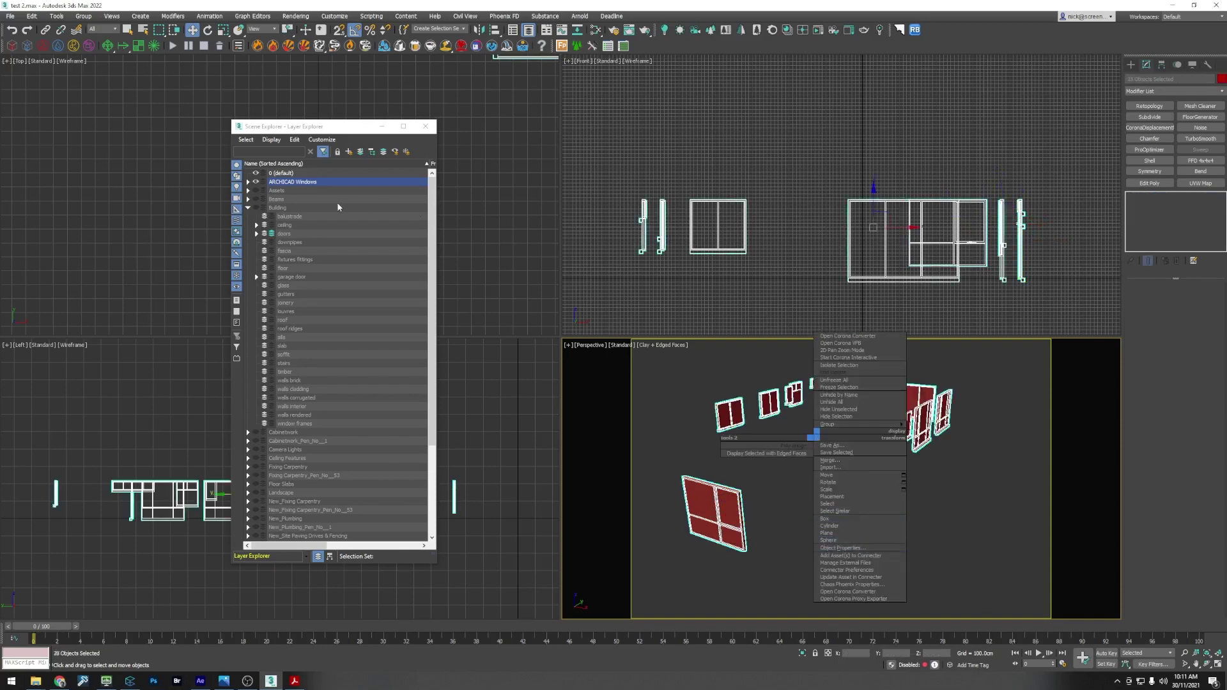
{"action": "left_click", "coordinate": [247, 186]}
{"action": "left_click", "coordinate": [248, 182]}
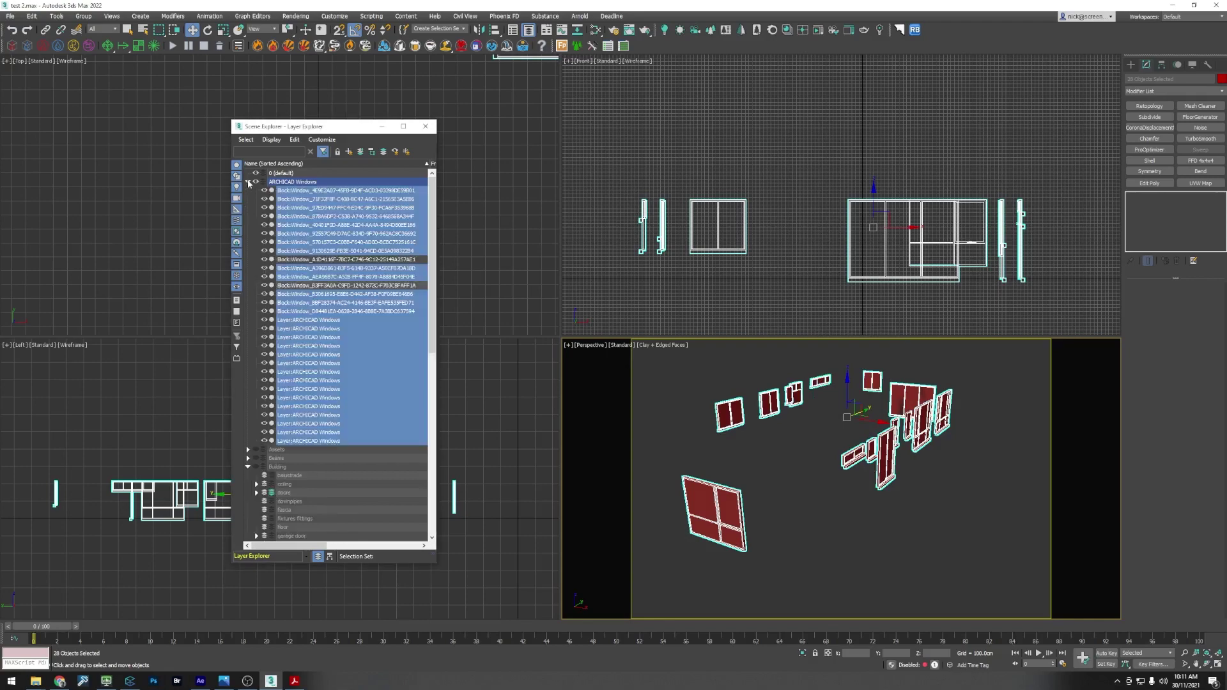
Step: Select all the Block:Window objects in the ARCHICAD Windows layer and delete them, keeping the window meshes
{"action": "left_click", "coordinate": [893, 472]}
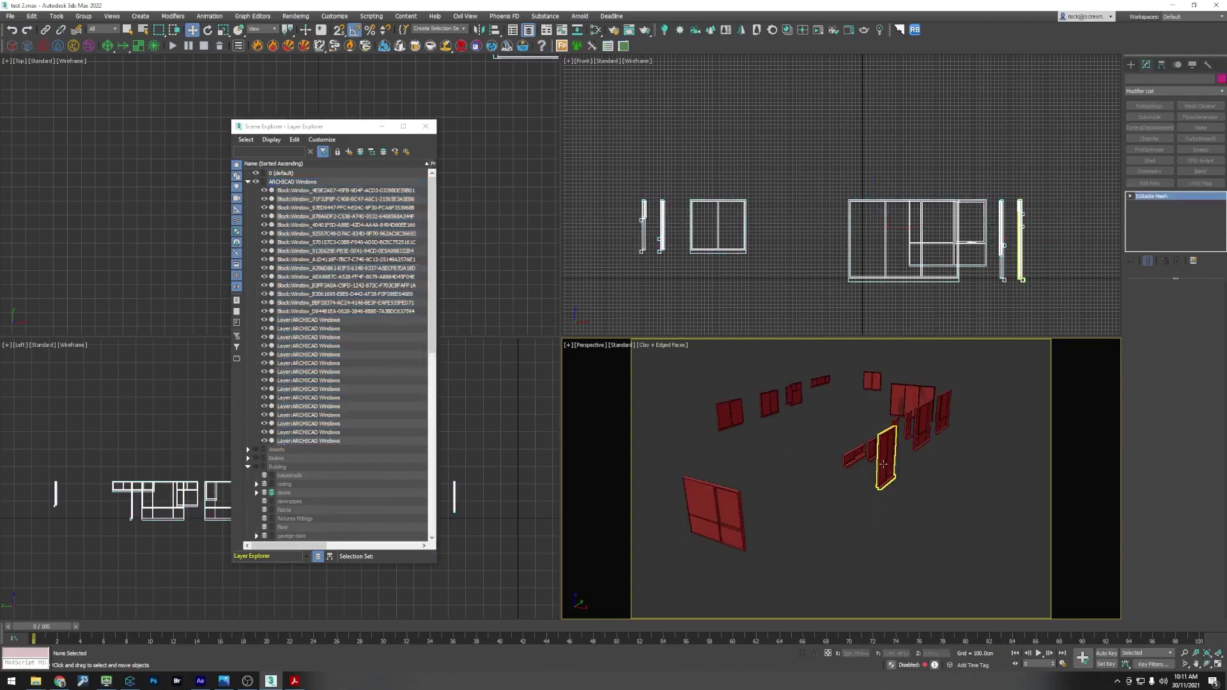
{"action": "left_click", "coordinate": [301, 191]}
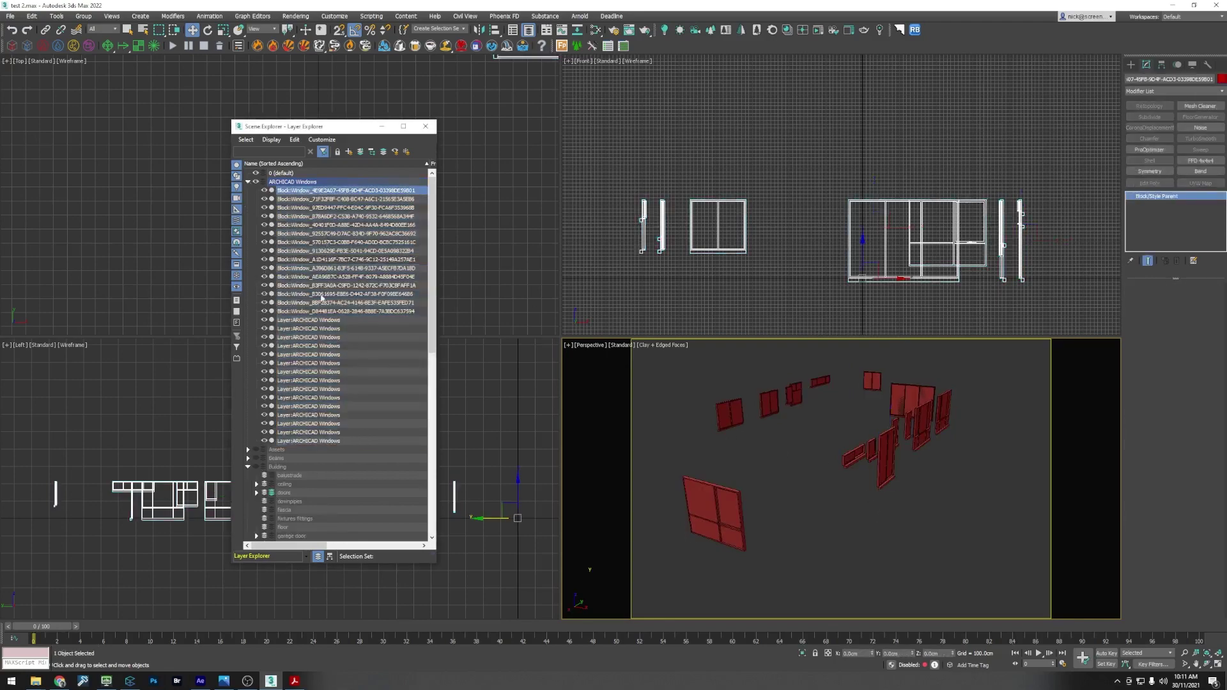
{"action": "left_click", "coordinate": [303, 312], "text": "shift"}
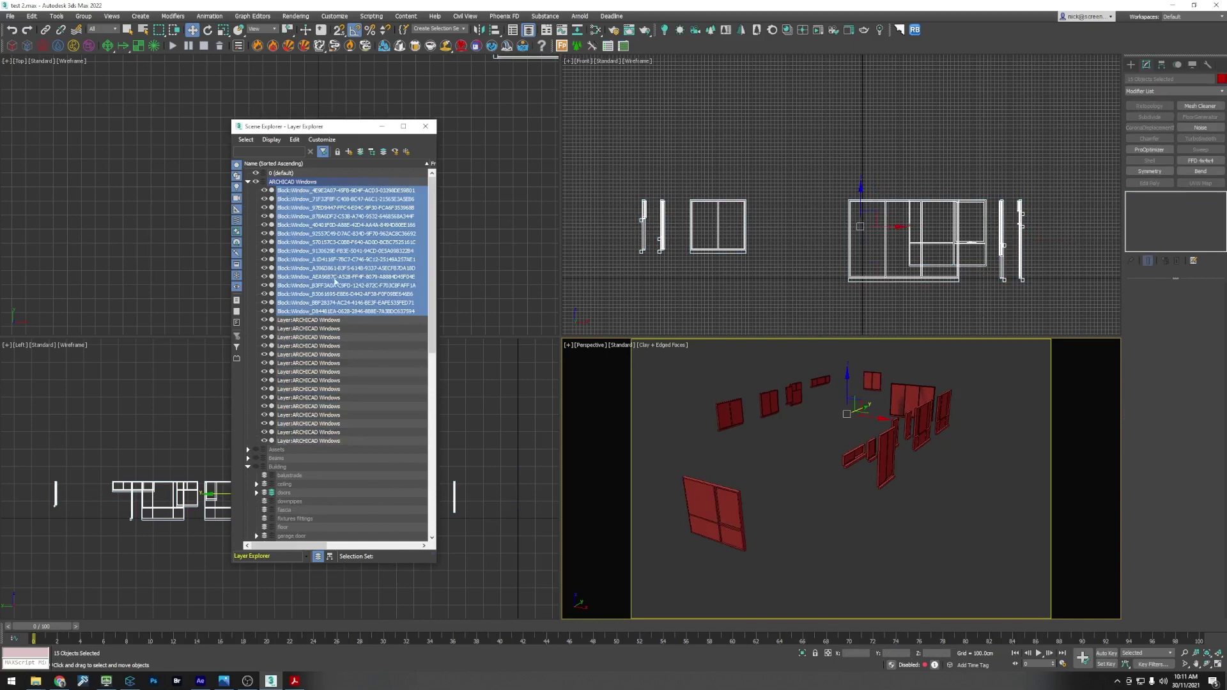
{"action": "middle_click_drag", "start_coordinate": [773, 401], "coordinate": [789, 402]}
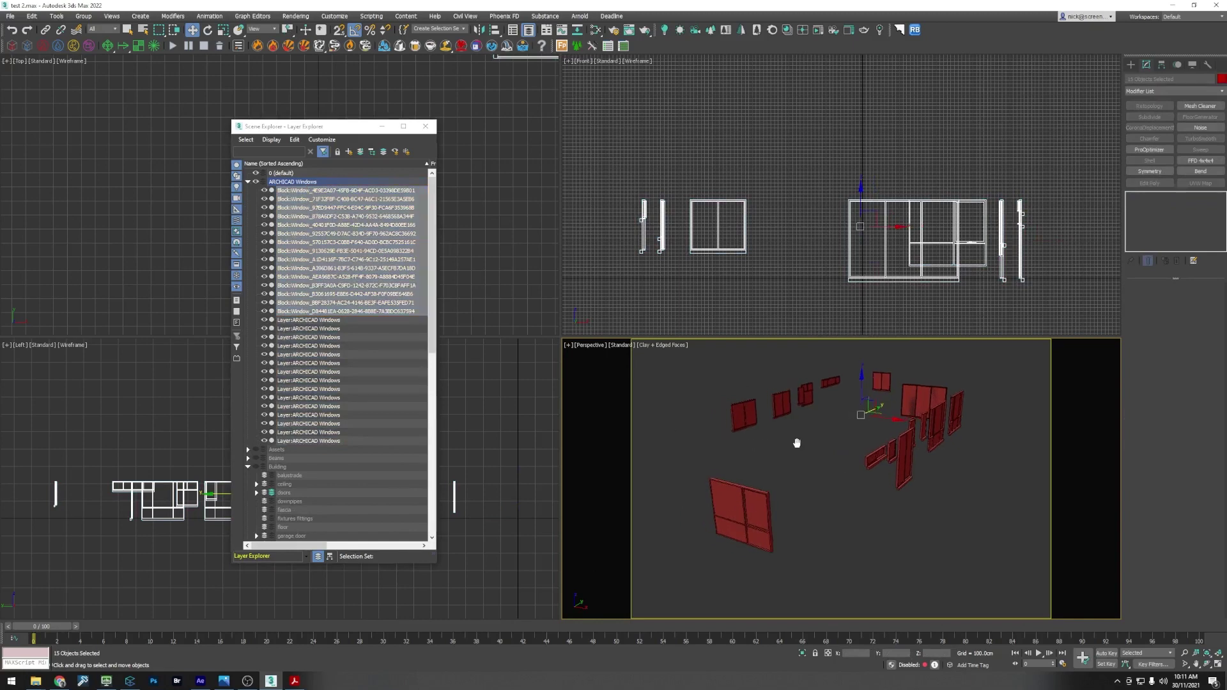
{"action": "left_click", "coordinate": [793, 445]}
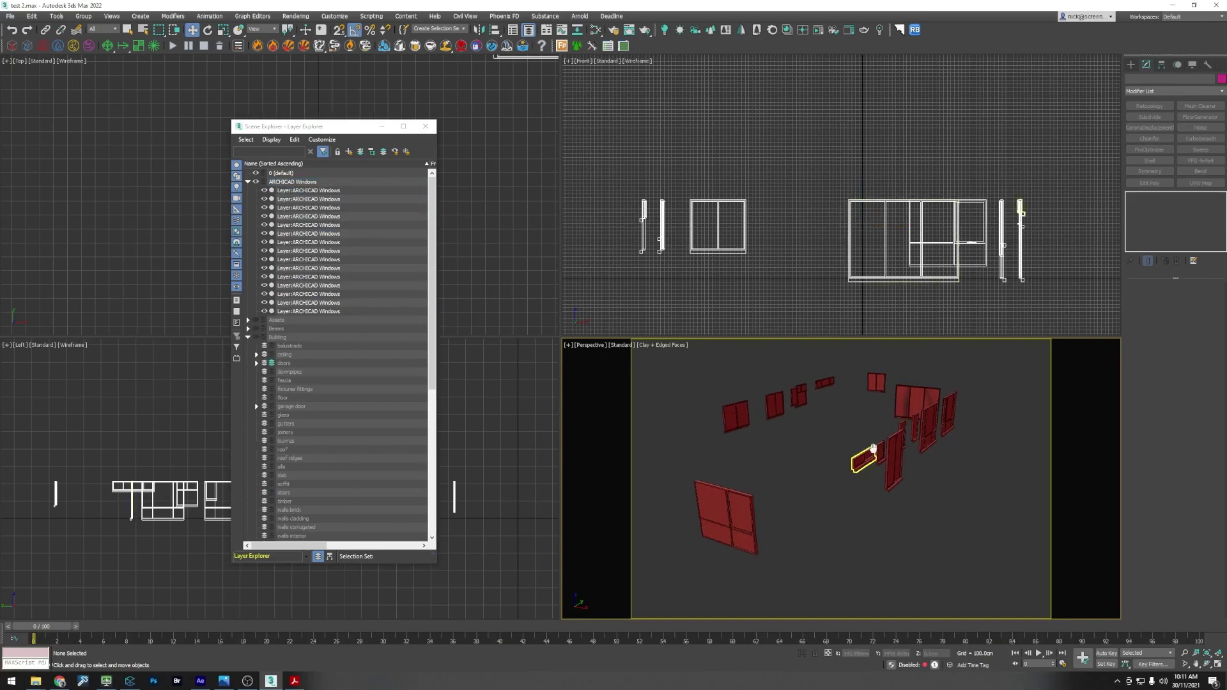
Step: Select all the remaining window meshes and convert them to Editable Poly
{"action": "scroll", "coordinate": [852, 491], "scroll_direction": "down", "scroll_amount": 3}
{"action": "left_click", "coordinate": [870, 477]}
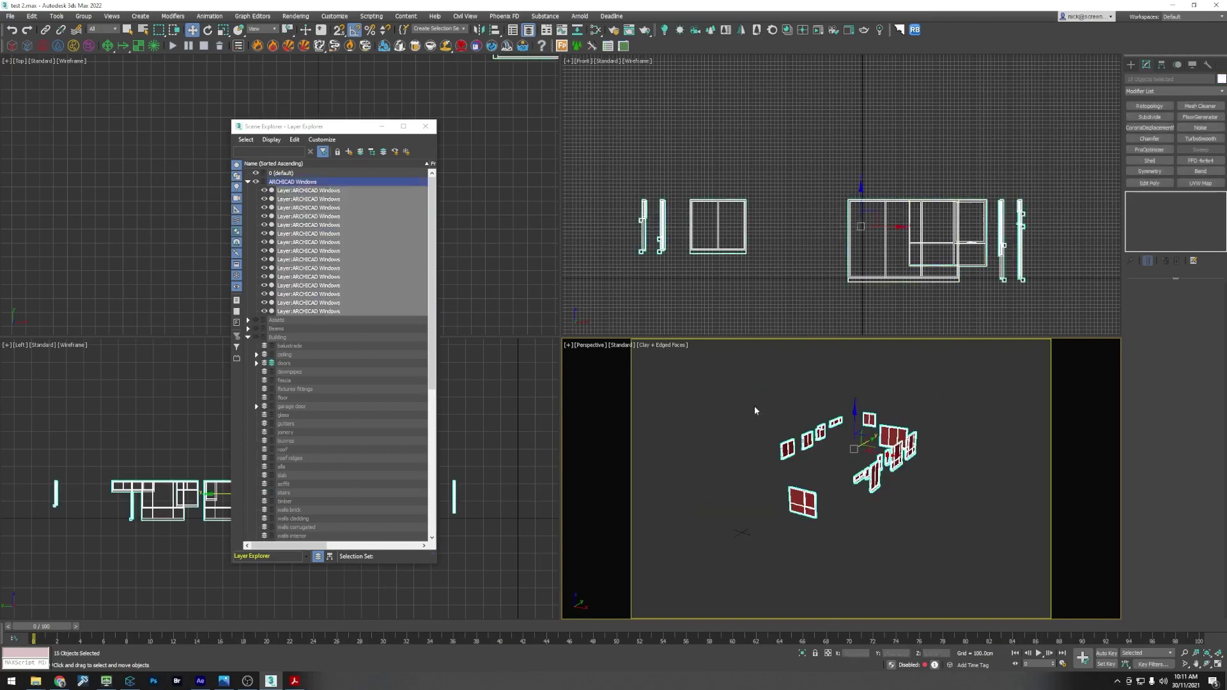
{"action": "right_click", "coordinate": [873, 475]}
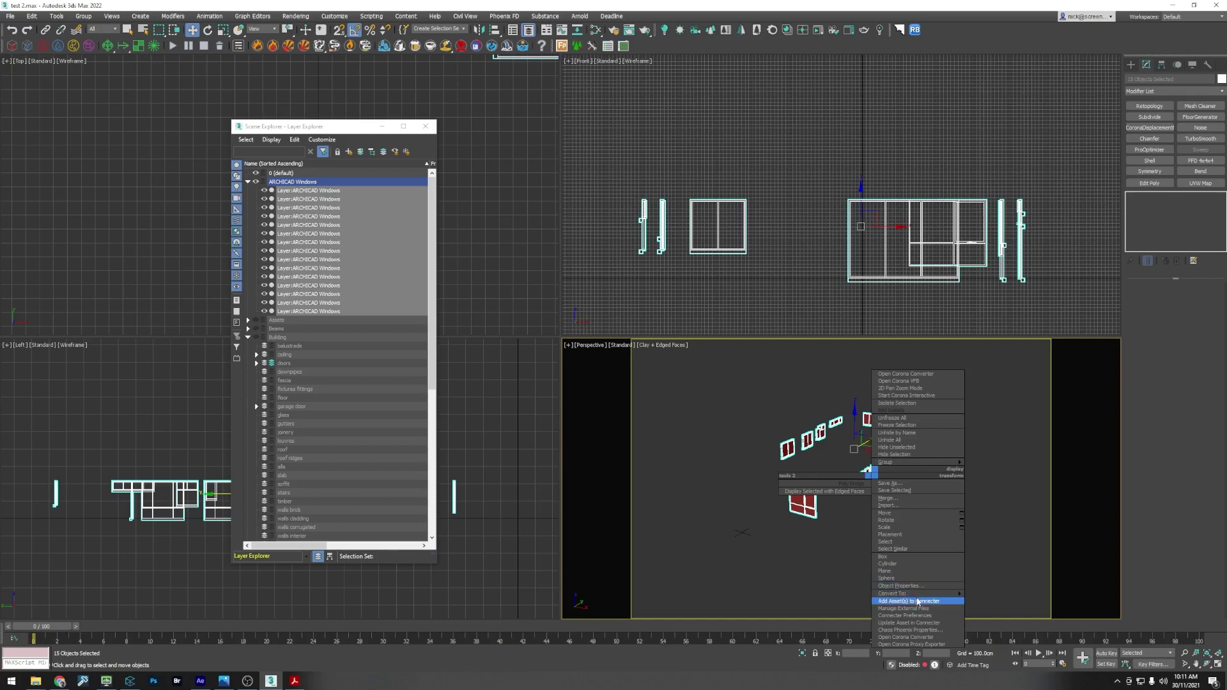
{"action": "mouse_move", "coordinate": [924, 594]}
{"action": "left_click", "coordinate": [984, 603]}
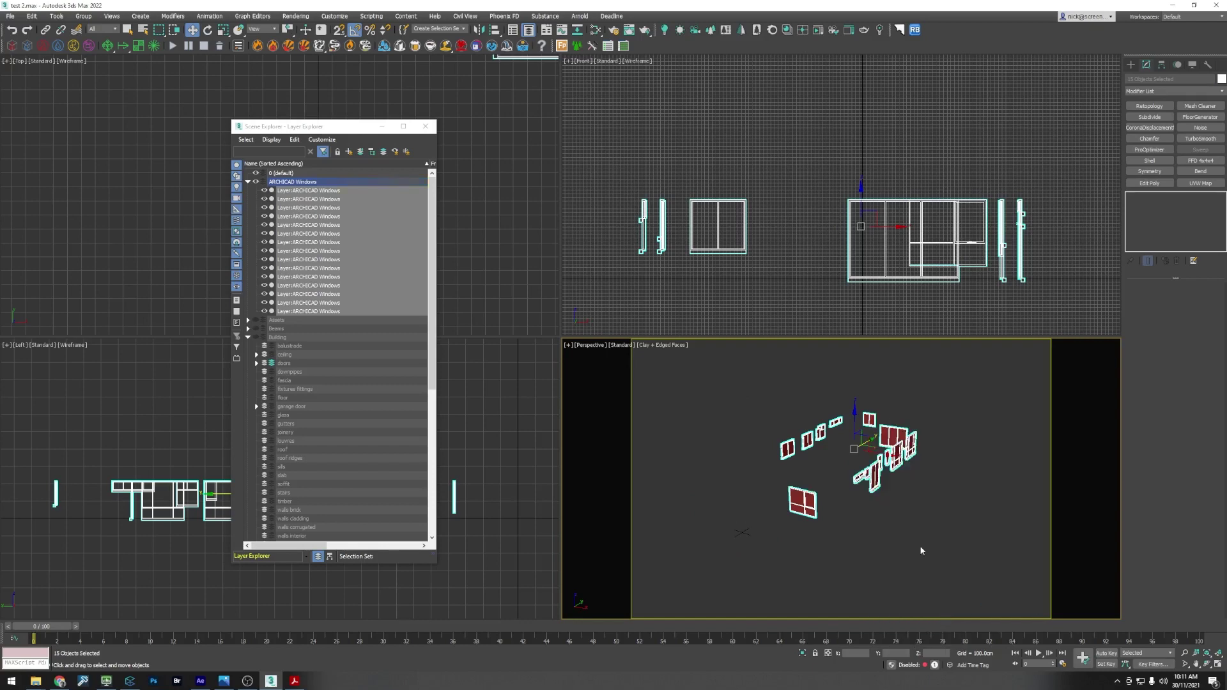
Step: Attach the wide, low side window to the large four-pane front window
{"action": "left_click", "coordinate": [857, 515]}
{"action": "scroll", "coordinate": [831, 512], "scroll_direction": "up", "scroll_amount": 3}
{"action": "left_click", "coordinate": [809, 509]}
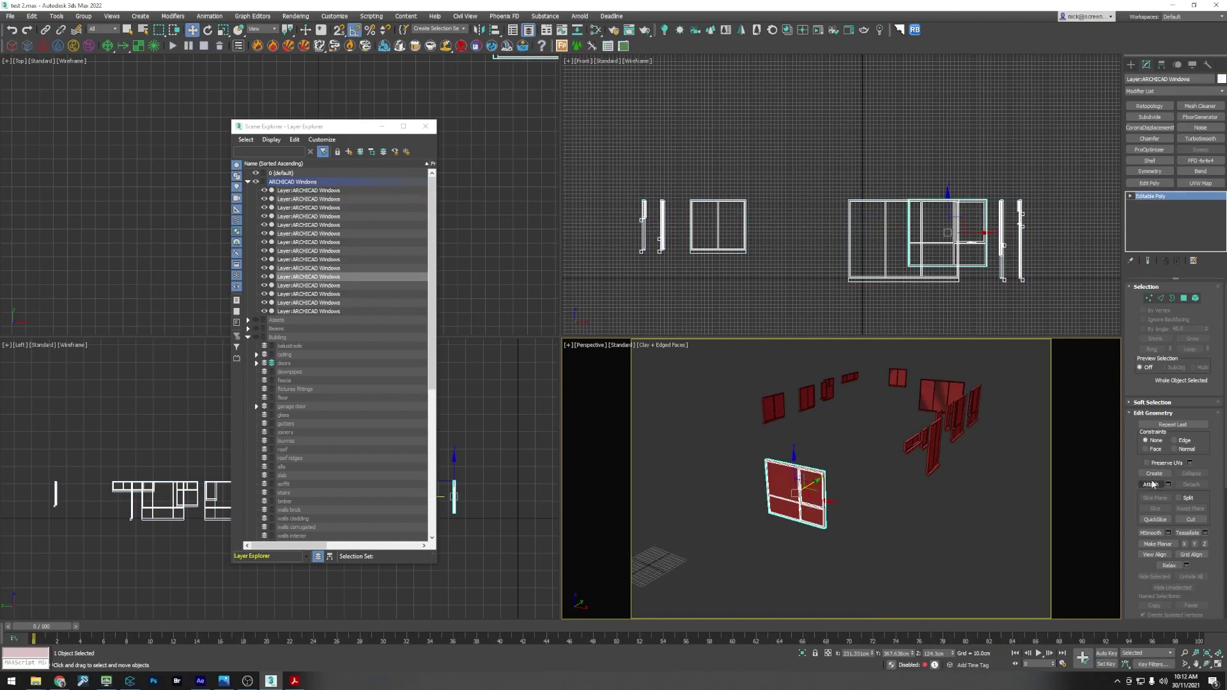
{"action": "left_click", "coordinate": [1150, 483]}
{"action": "scroll", "coordinate": [901, 428], "scroll_direction": "up", "scroll_amount": 3}
{"action": "middle_click_drag", "start_coordinate": [908, 451], "coordinate": [859, 447]}
{"action": "left_click", "coordinate": [857, 447]}
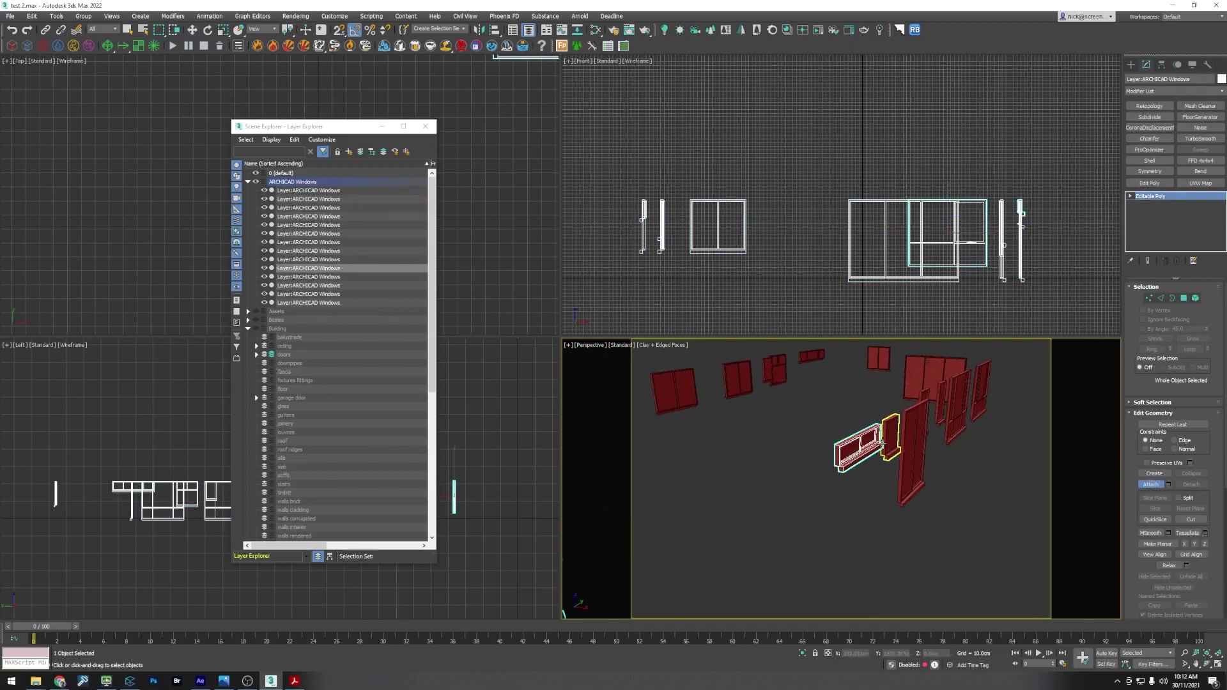
Step: Attach the remaining windows along the same side of the house to the front window object and clear the selection
{"action": "left_click", "coordinate": [890, 440]}
{"action": "left_click", "coordinate": [914, 450]}
{"action": "left_click", "coordinate": [939, 402]}
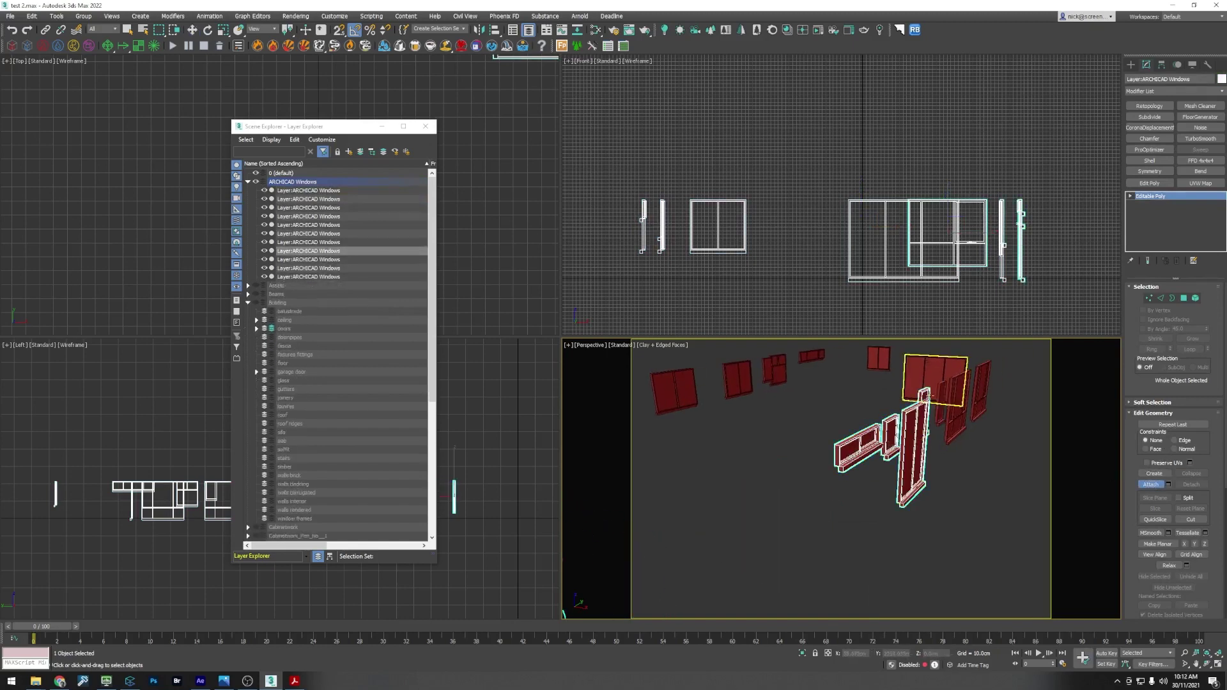
{"action": "left_click", "coordinate": [961, 398]}
{"action": "left_click", "coordinate": [963, 396]}
{"action": "left_click", "coordinate": [982, 387]}
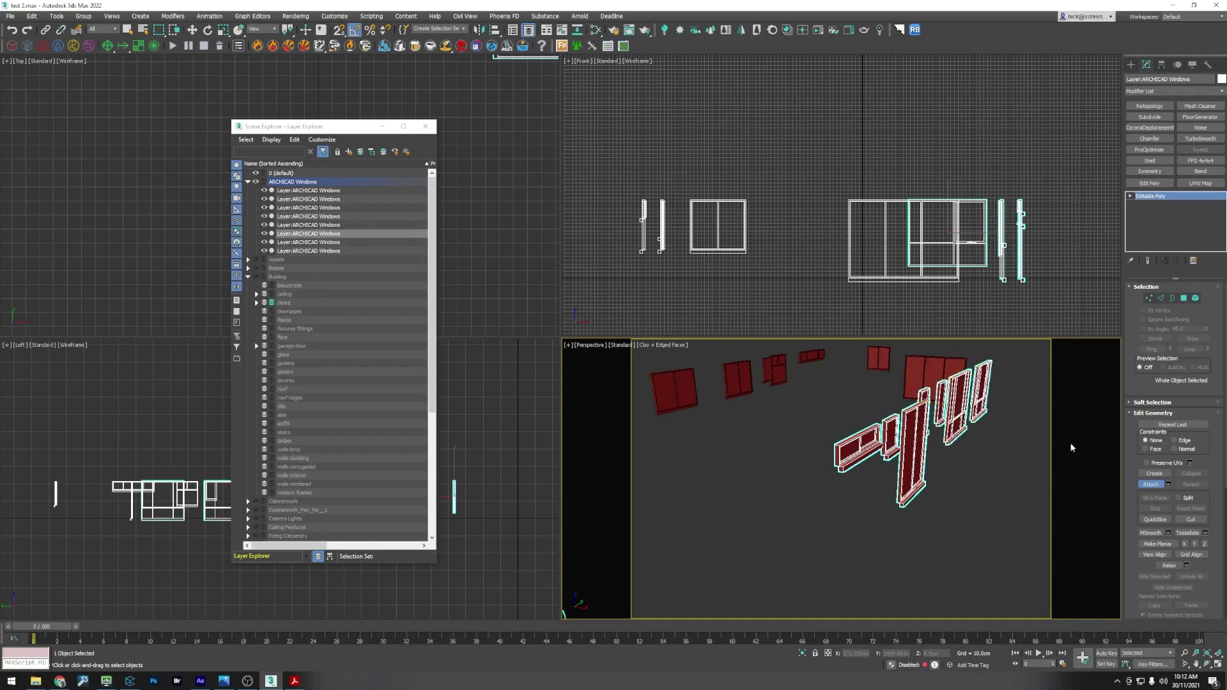
{"action": "left_click", "coordinate": [1150, 484]}
{"action": "key", "text": "w"}
{"action": "left_click", "coordinate": [852, 501]}
Step: Detach both glass panes of the two-pane window on the opposite side as a separate object with the default name
{"action": "scroll", "coordinate": [852, 496], "scroll_direction": "down", "scroll_amount": 5}
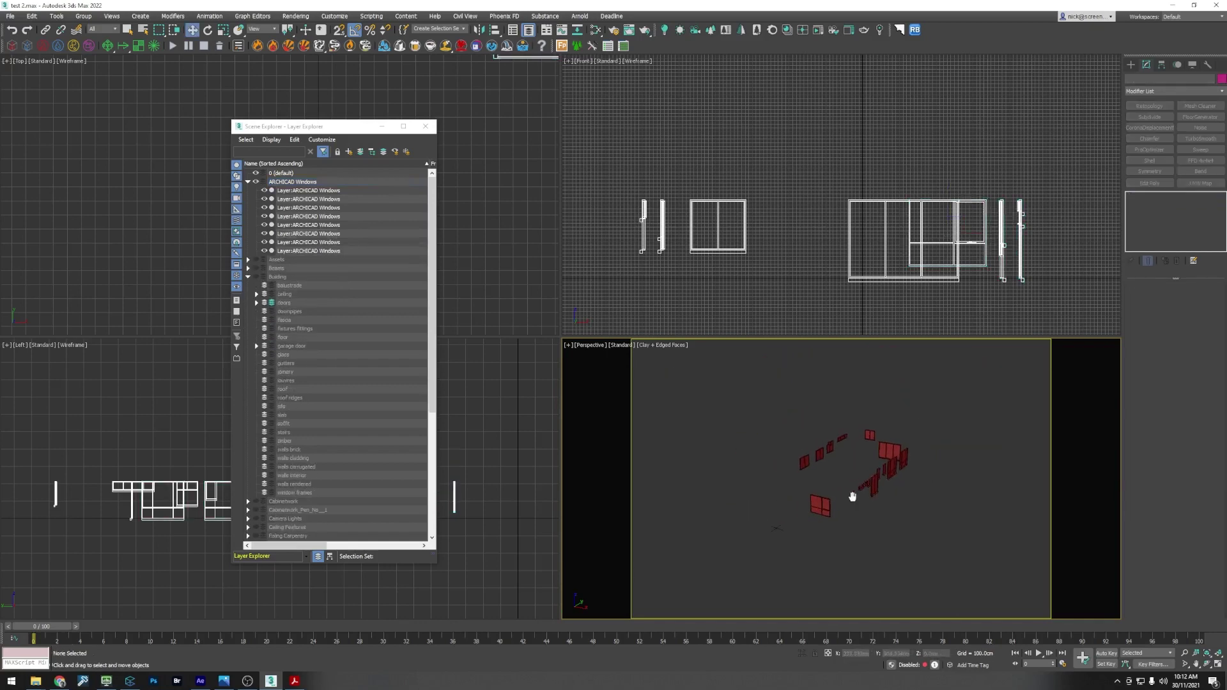
{"action": "key", "text": "ctrl+r"}
{"action": "left_click_drag", "start_coordinate": [809, 503], "coordinate": [895, 490]}
{"action": "scroll", "coordinate": [849, 466], "scroll_direction": "up", "scroll_amount": 8}
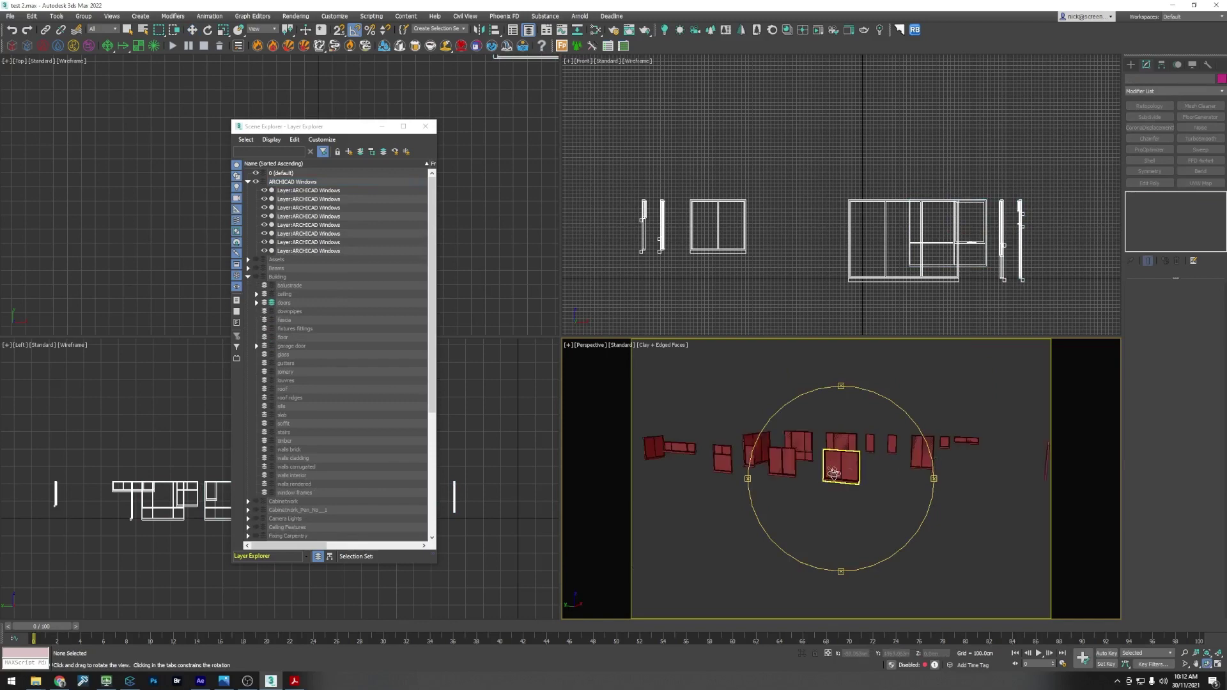
{"action": "key", "text": "w"}
{"action": "left_click", "coordinate": [828, 502]}
{"action": "key", "text": "z"}
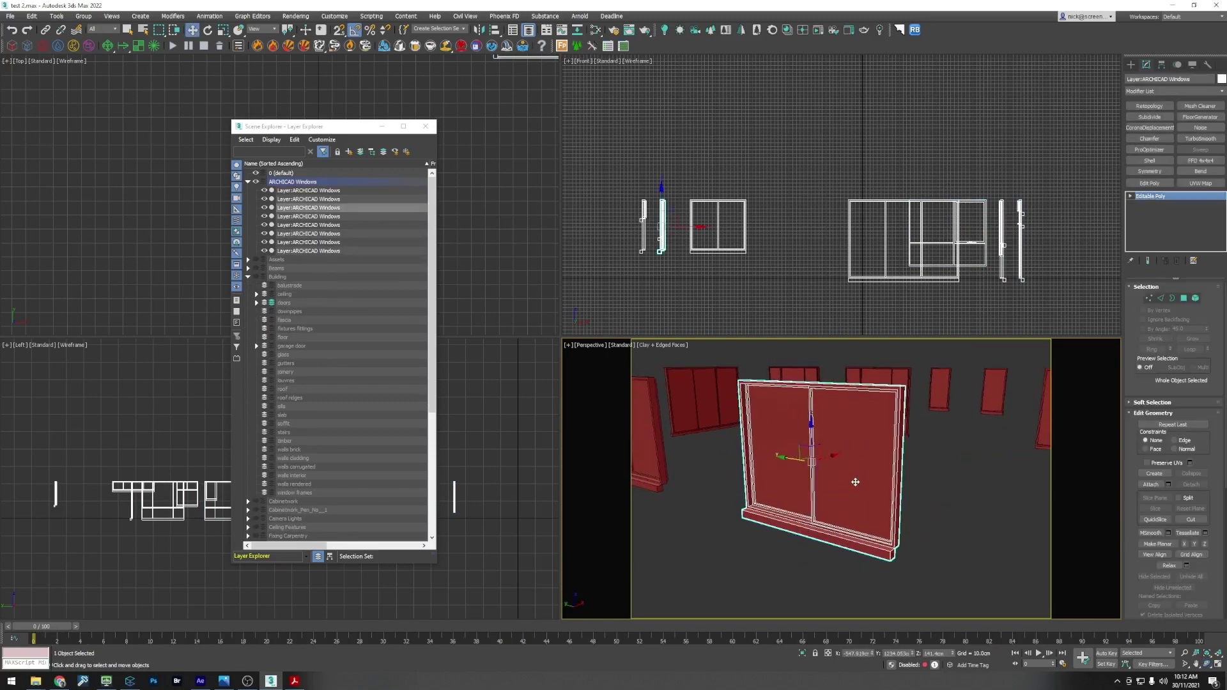
{"action": "key", "text": "4"}
{"action": "left_click", "coordinate": [850, 448]}
{"action": "left_click", "coordinate": [780, 429], "text": "ctrl"}
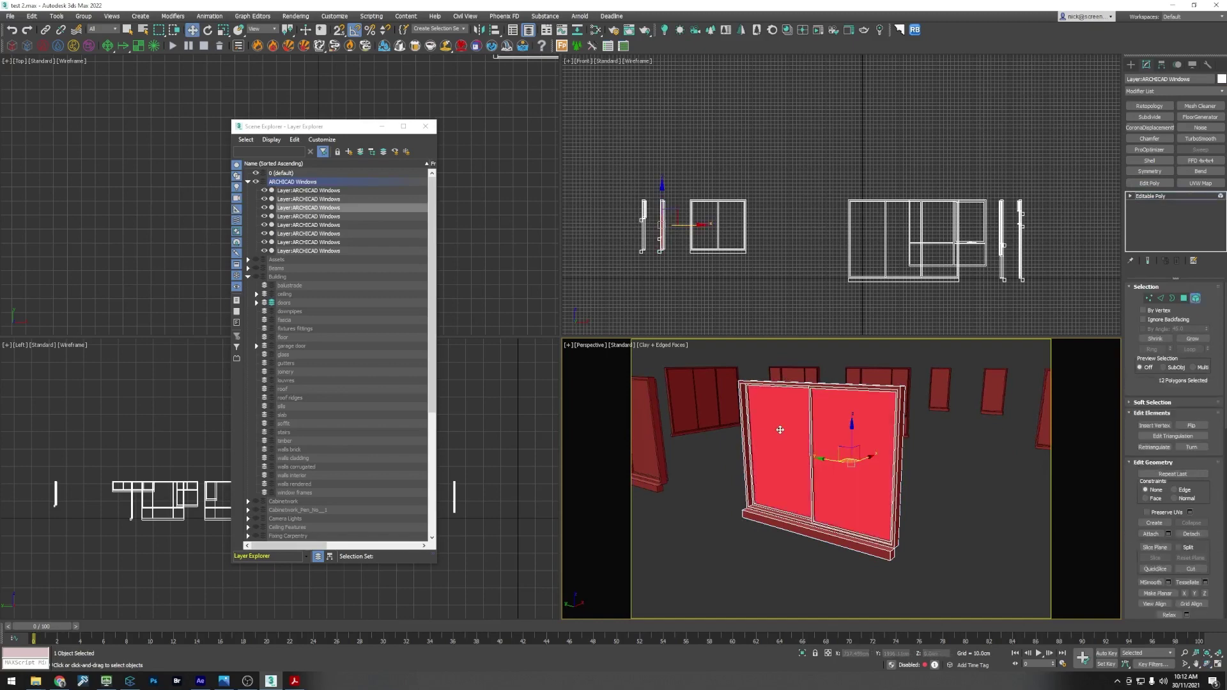
{"action": "right_click", "coordinate": [780, 434]}
{"action": "left_click", "coordinate": [761, 450]}
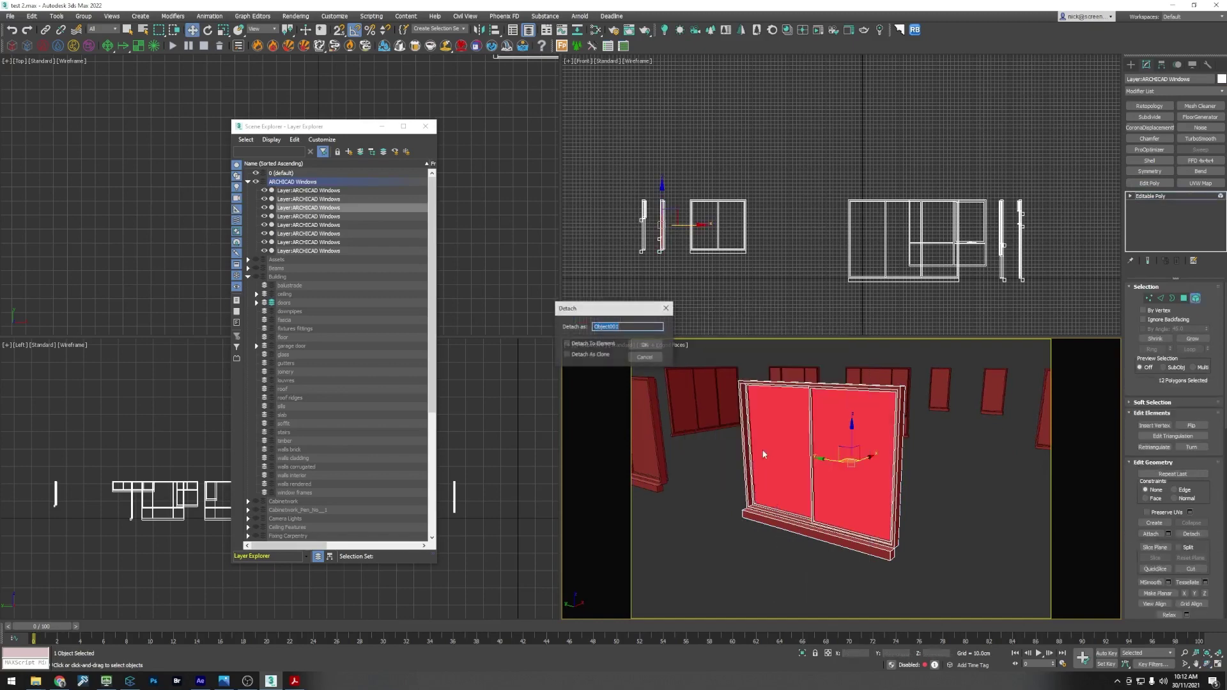
{"action": "left_click", "coordinate": [645, 345]}
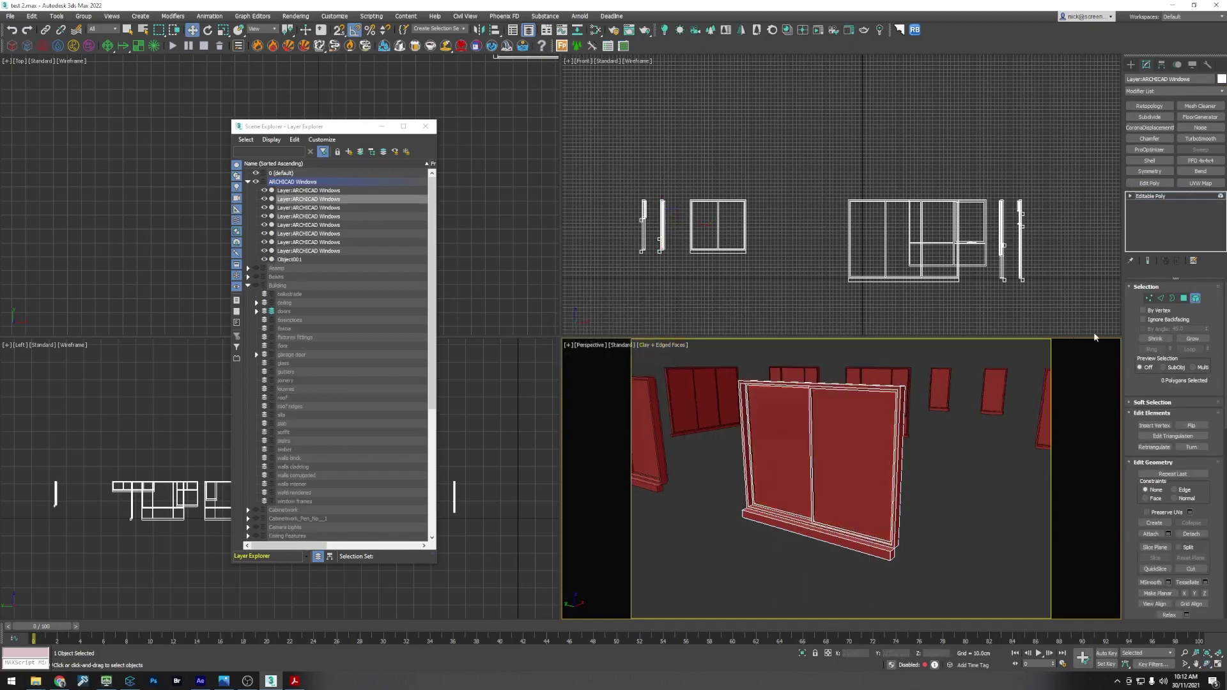
{"action": "left_click", "coordinate": [1195, 298]}
{"action": "left_click", "coordinate": [1060, 422]}
Step: Detach the sill element of the two-pane window as a separate object with the default name
{"action": "left_click", "coordinate": [864, 549]}
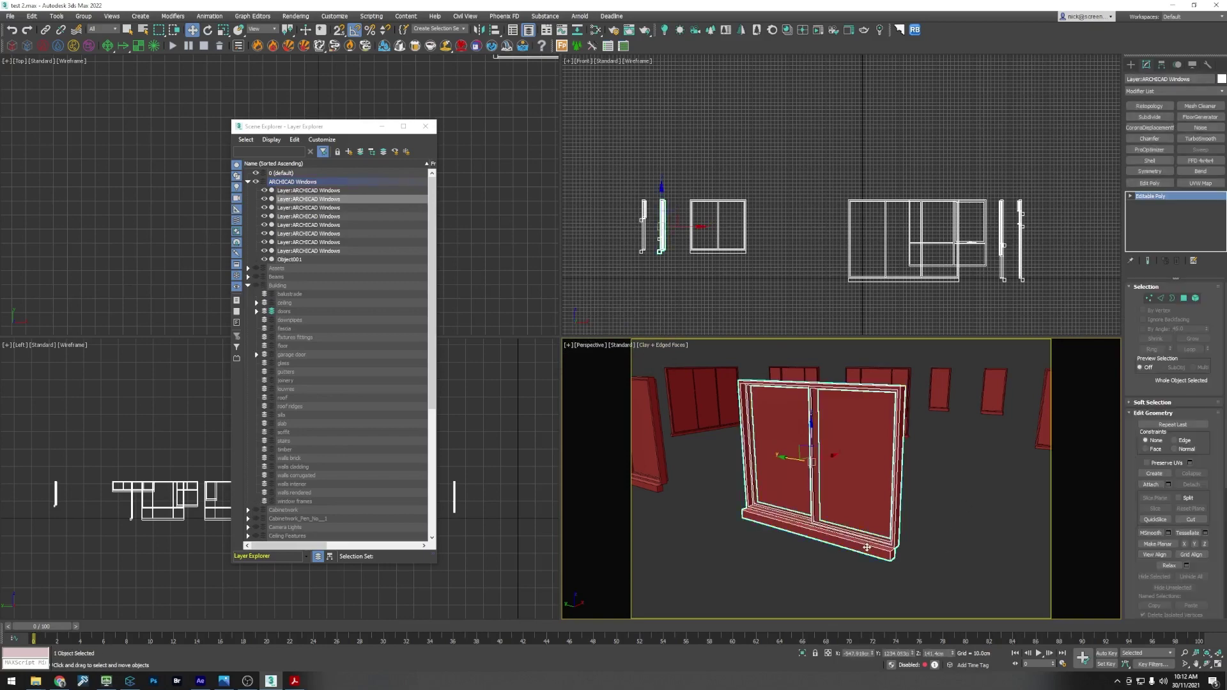
{"action": "left_click", "coordinate": [1195, 298]}
{"action": "left_click", "coordinate": [864, 540]}
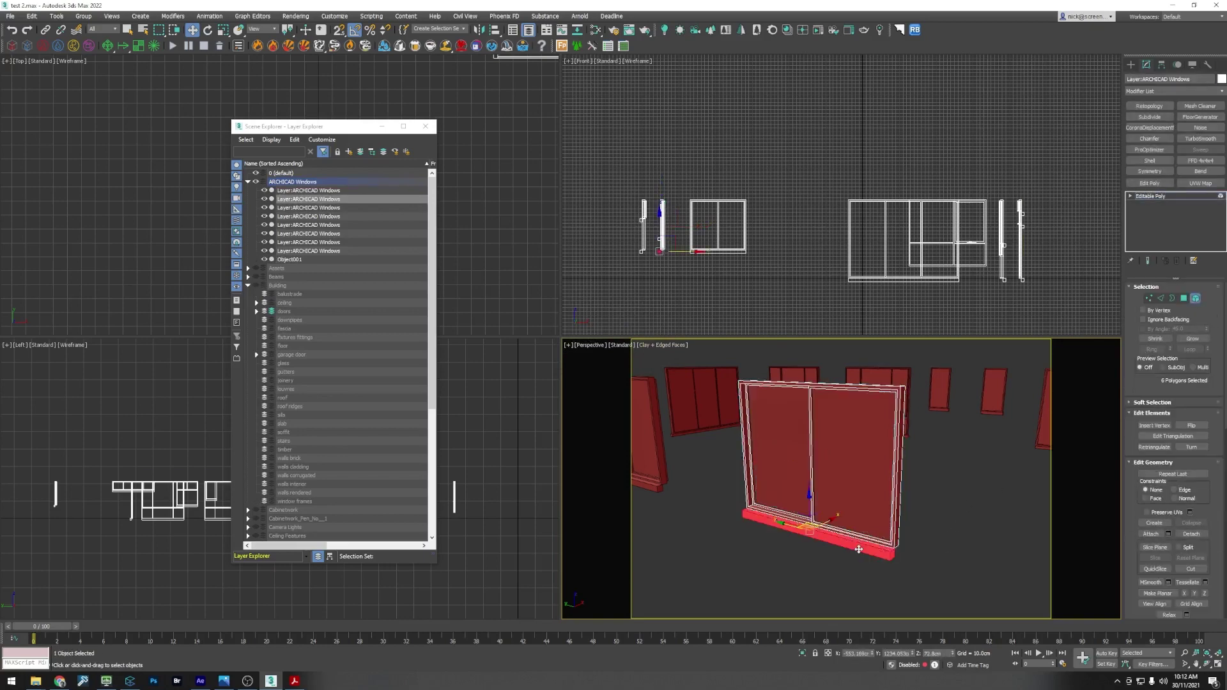
{"action": "right_click", "coordinate": [856, 497]}
{"action": "left_click", "coordinate": [839, 522]}
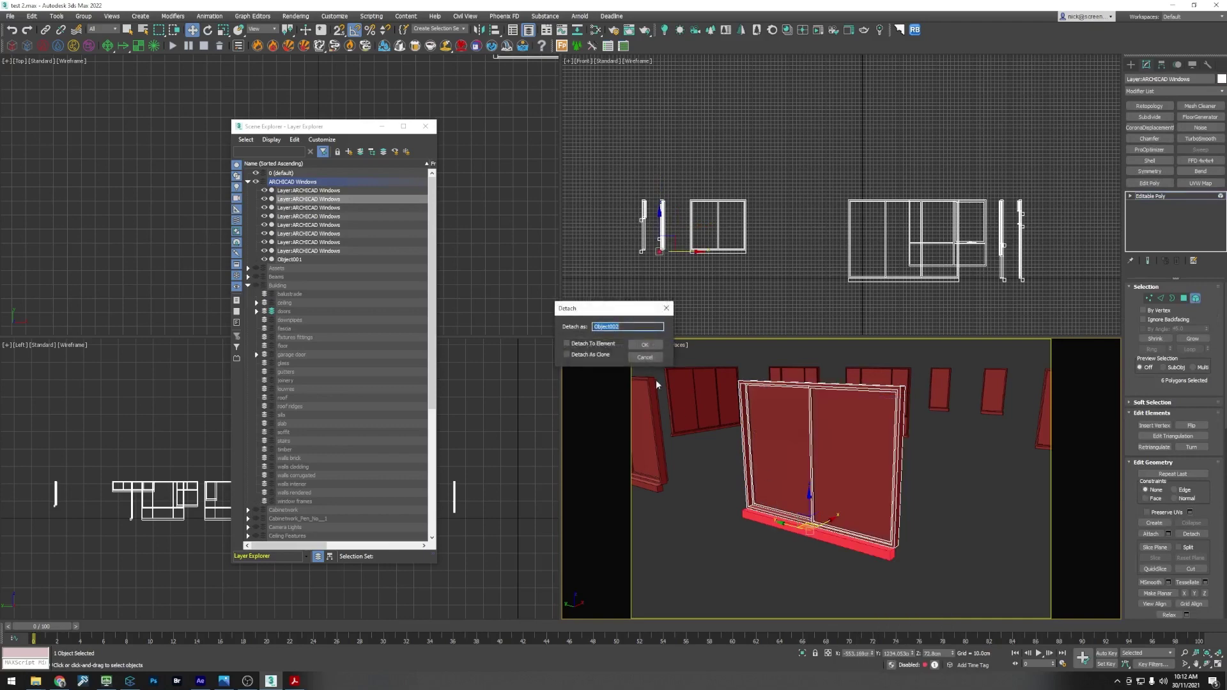
{"action": "left_click", "coordinate": [644, 345]}
{"action": "left_click", "coordinate": [1195, 298]}
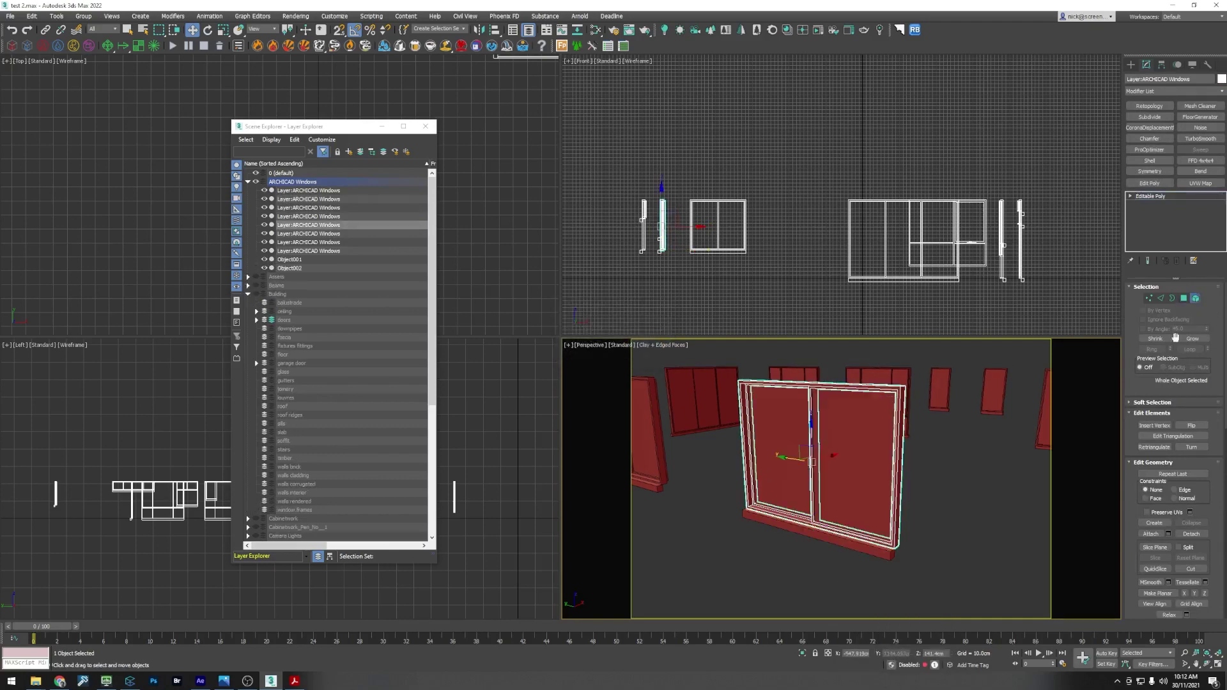
Step: Move the detached glass panes into the Building glass layer and the detached sill into the sills layer
{"action": "left_click", "coordinate": [901, 464]}
{"action": "left_click", "coordinate": [872, 451]}
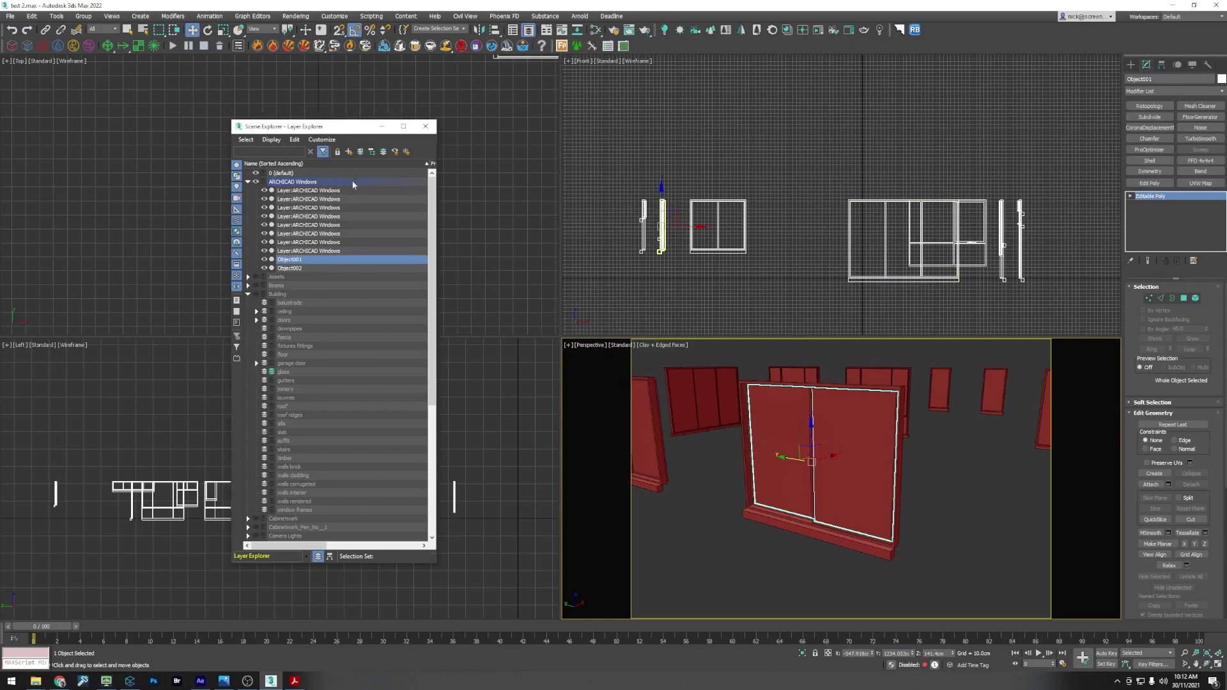
{"action": "key", "text": "Delete"}
{"action": "left_click", "coordinate": [817, 534]}
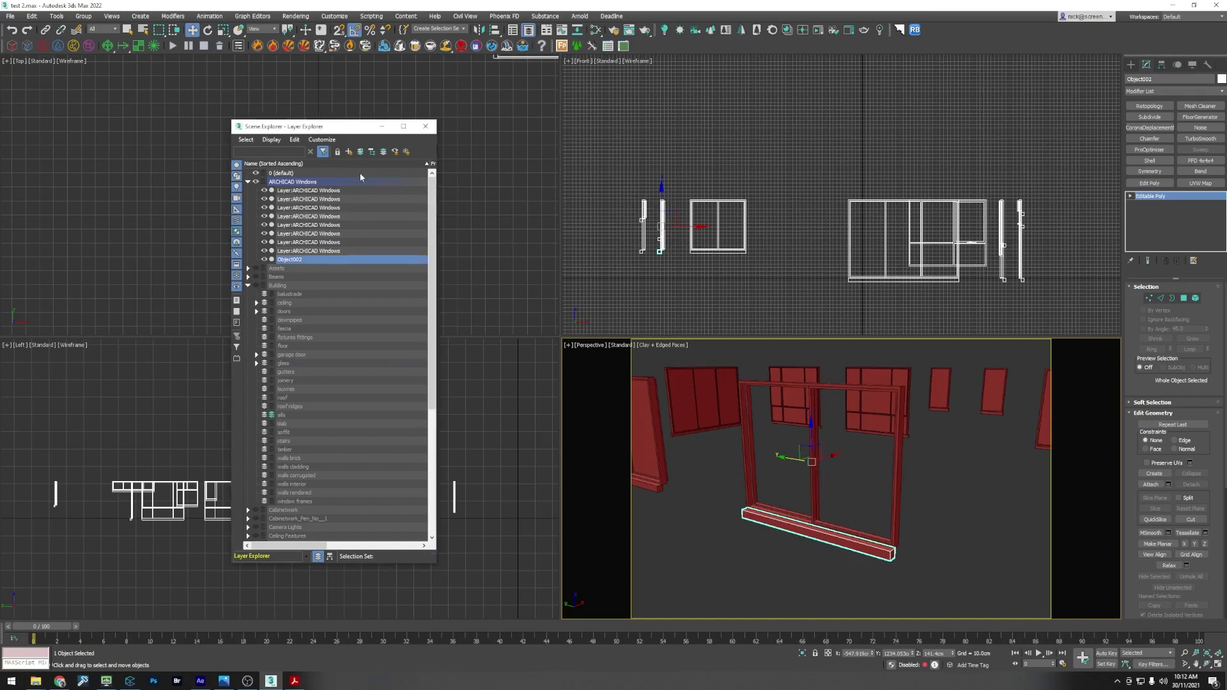
{"action": "key", "text": "Delete"}
Step: Move the remaining frame of the two-pane window into the Building window frames layer
{"action": "middle_click_drag", "start_coordinate": [767, 525], "coordinate": [781, 530], "text": "alt"}
{"action": "left_click", "coordinate": [840, 513]}
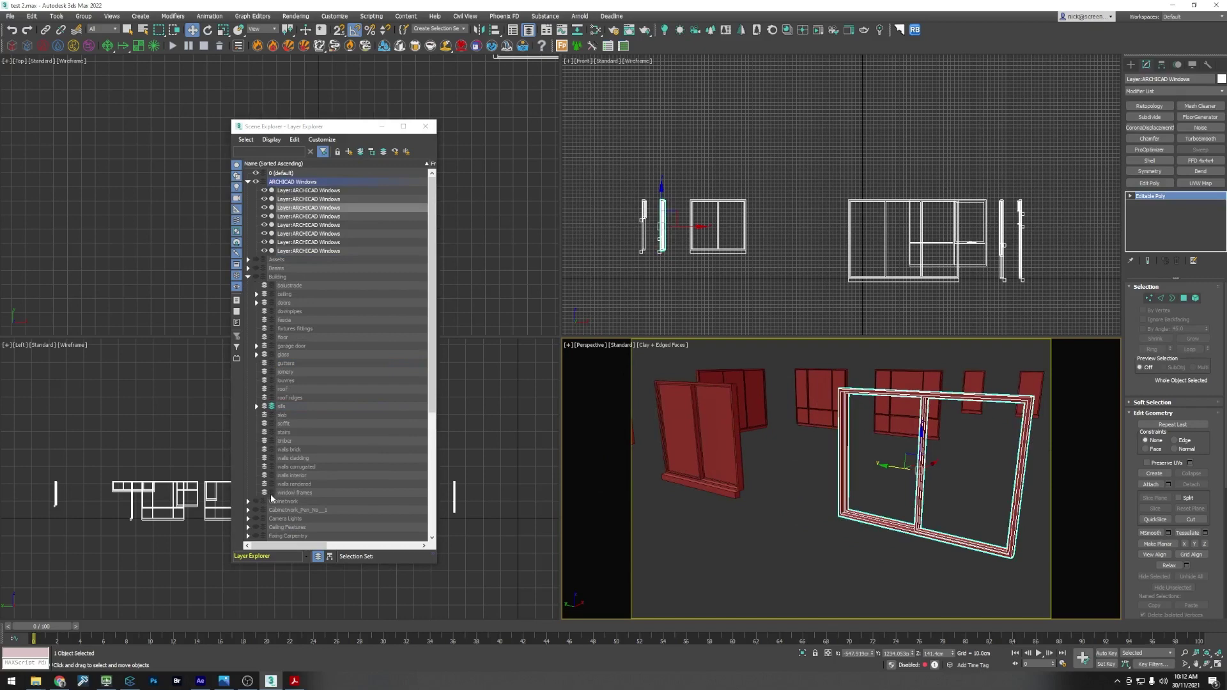
{"action": "key", "text": "Delete"}
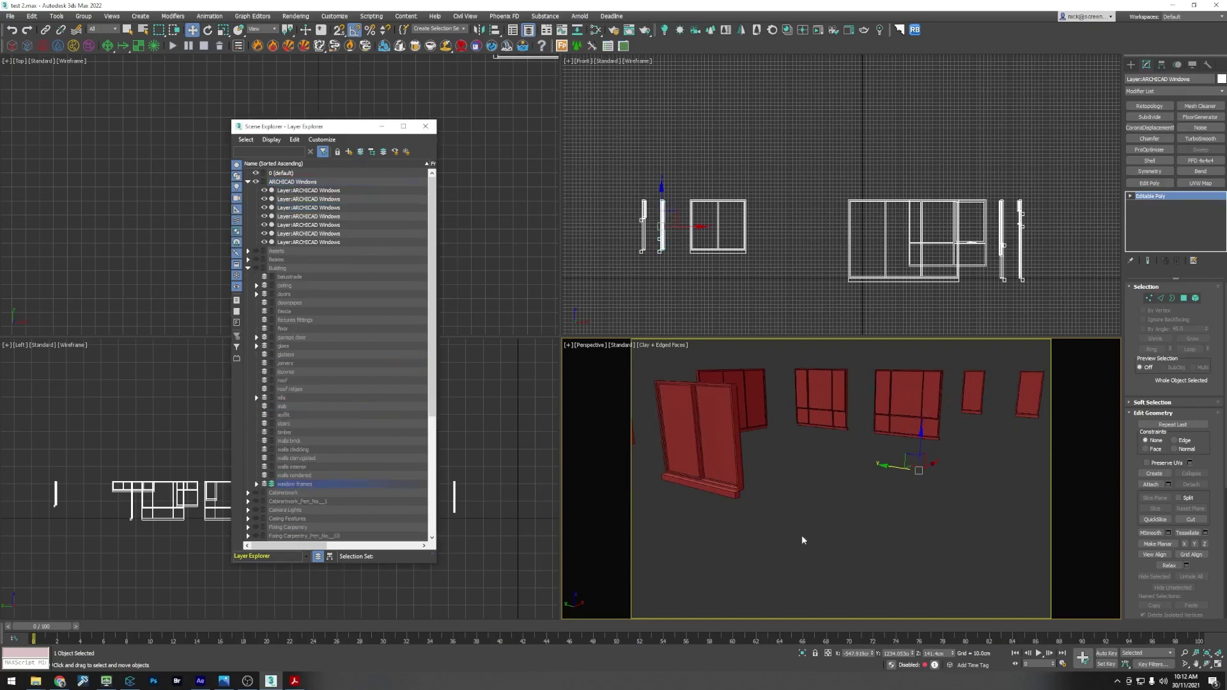
Step: Attach the large three-pane window, the separate two-pane window and the long low window to the object containing the window row
{"action": "middle_click_drag", "start_coordinate": [749, 518], "coordinate": [825, 547], "text": "alt"}
{"action": "left_click", "coordinate": [859, 547]}
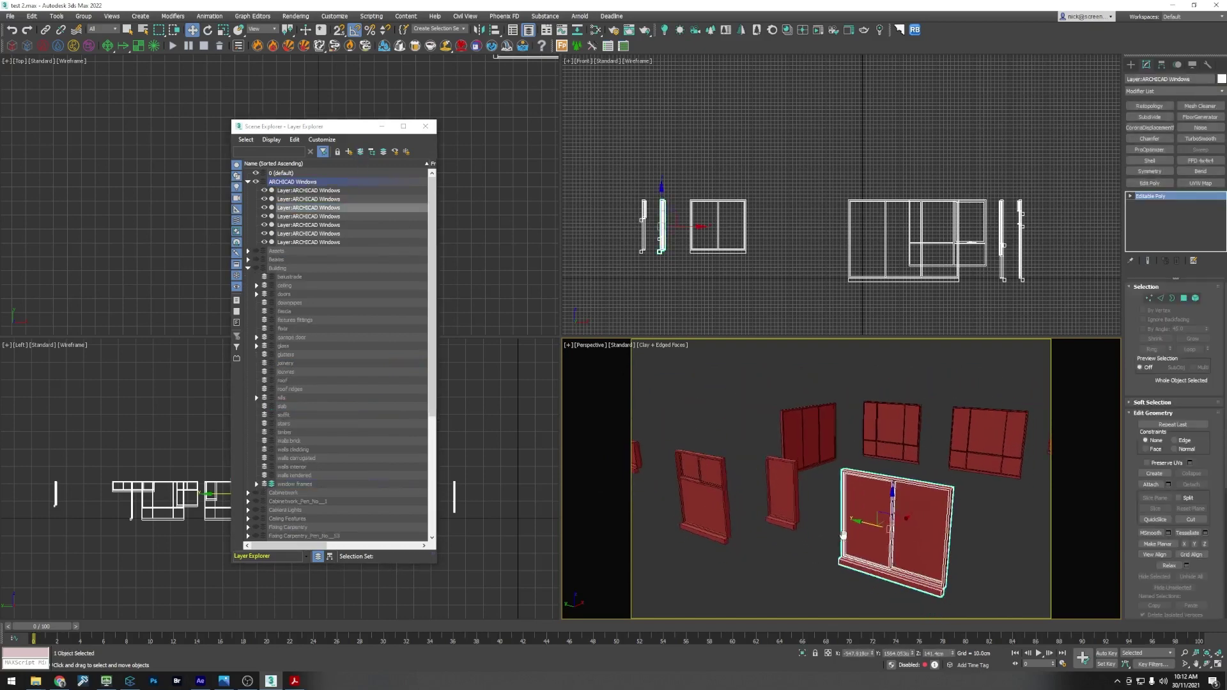
{"action": "scroll", "coordinate": [834, 471], "scroll_direction": "down", "scroll_amount": 5}
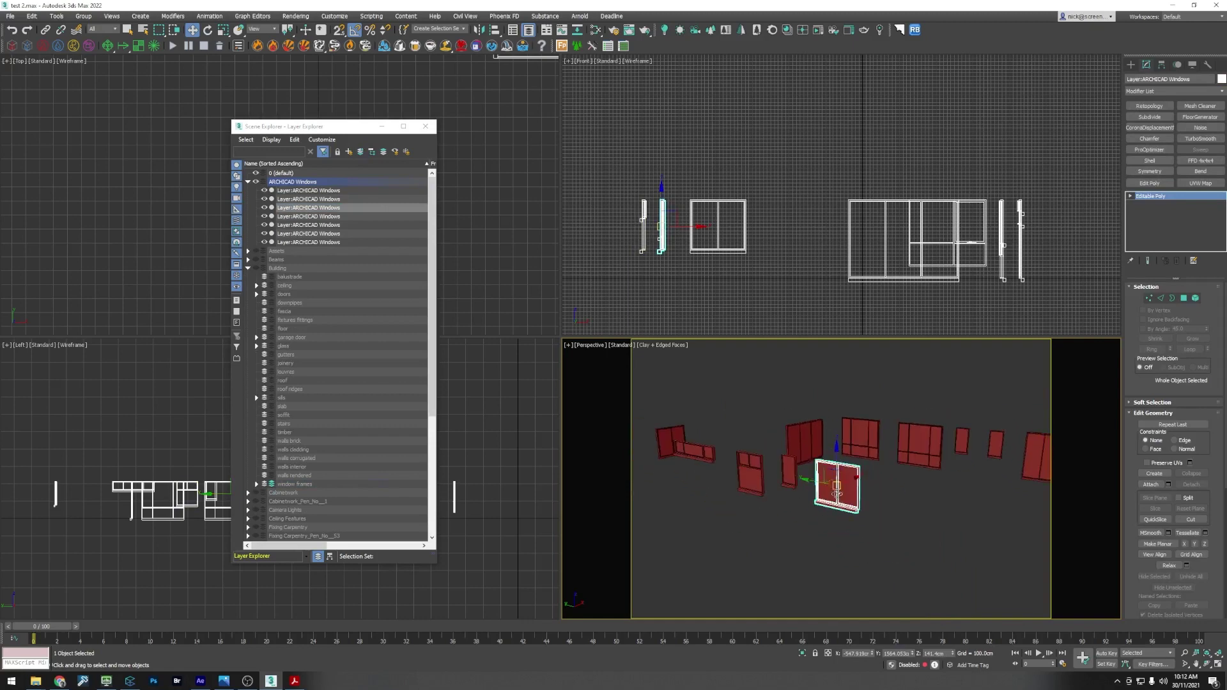
{"action": "middle_click_drag", "start_coordinate": [834, 471], "coordinate": [814, 510], "text": "alt"}
{"action": "left_click_drag", "start_coordinate": [860, 518], "coordinate": [902, 502]}
{"action": "key", "text": "w"}
{"action": "left_click", "coordinate": [753, 451]}
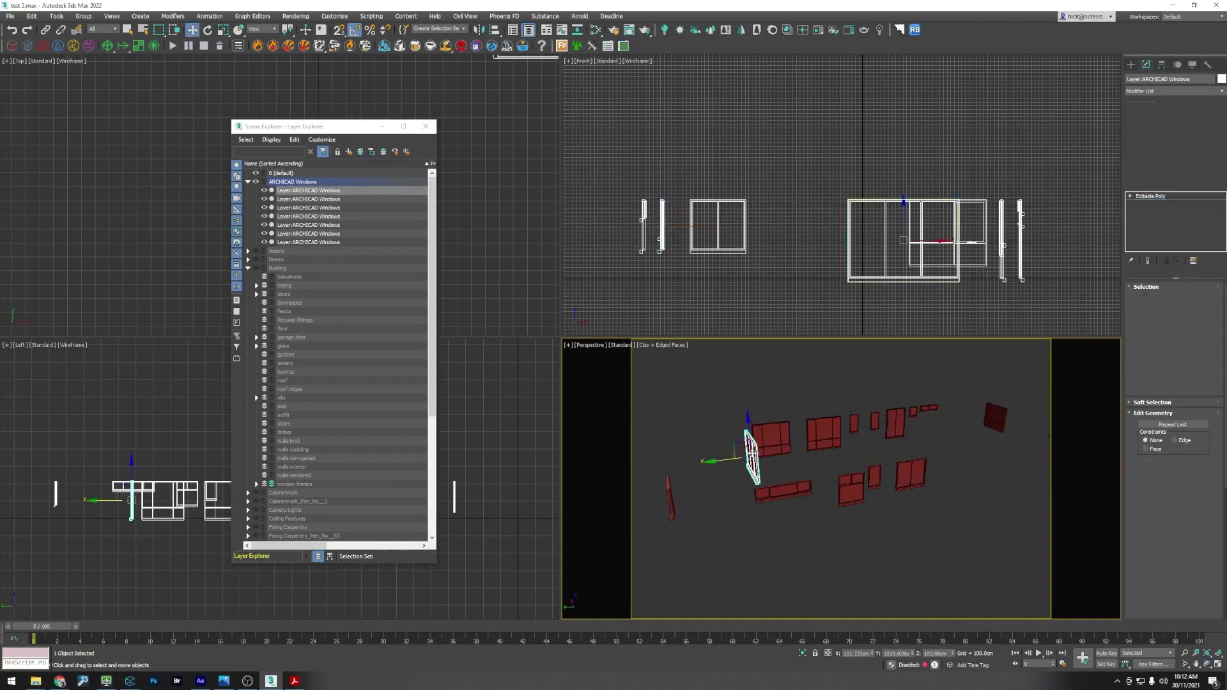
{"action": "left_click", "coordinate": [895, 423]}
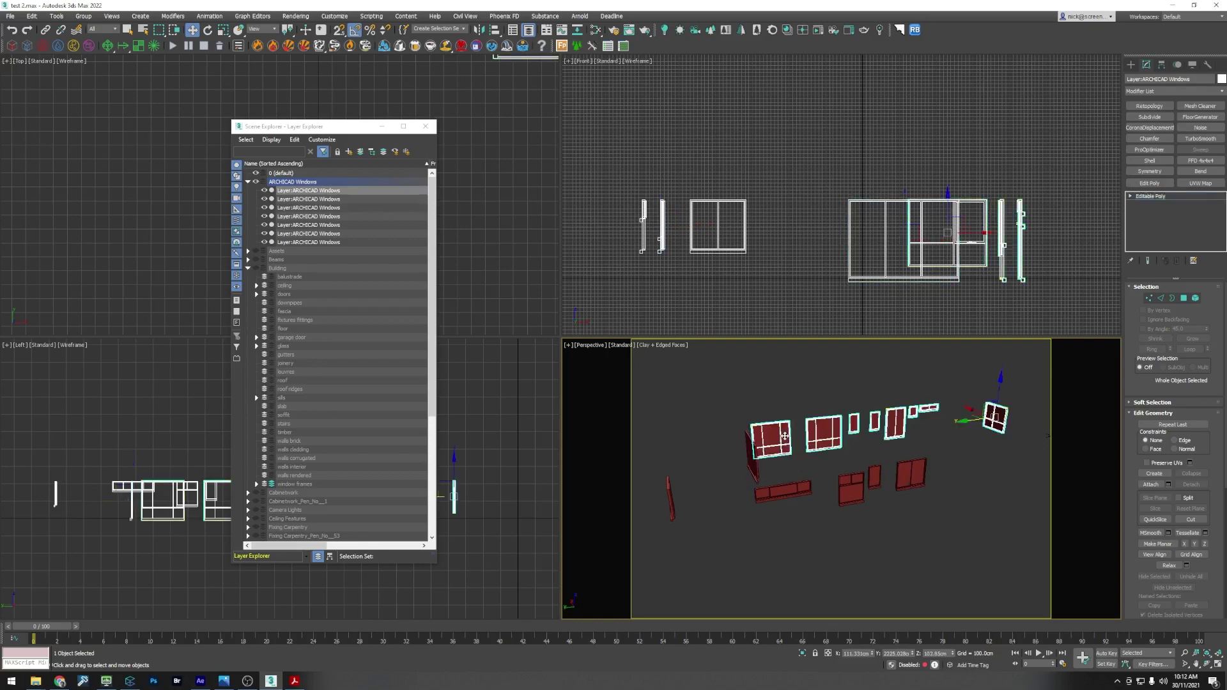
{"action": "left_click", "coordinate": [1150, 485]}
{"action": "left_click", "coordinate": [754, 467]}
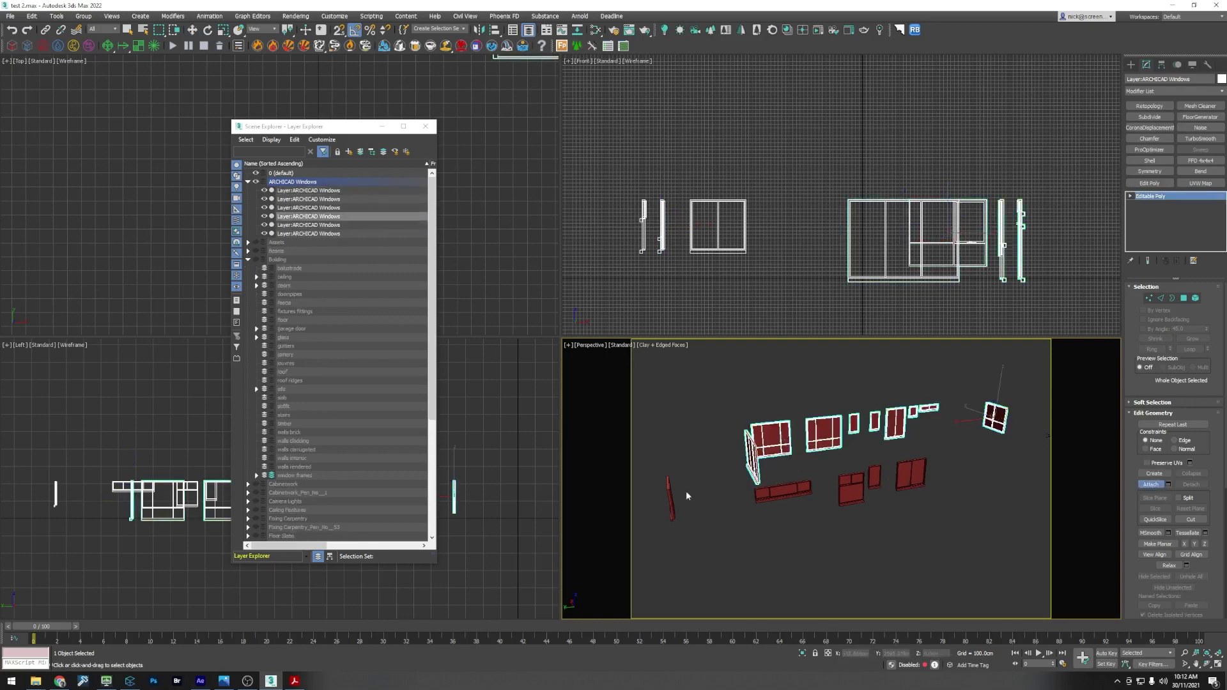
{"action": "left_click", "coordinate": [669, 508]}
{"action": "left_click", "coordinate": [783, 492]}
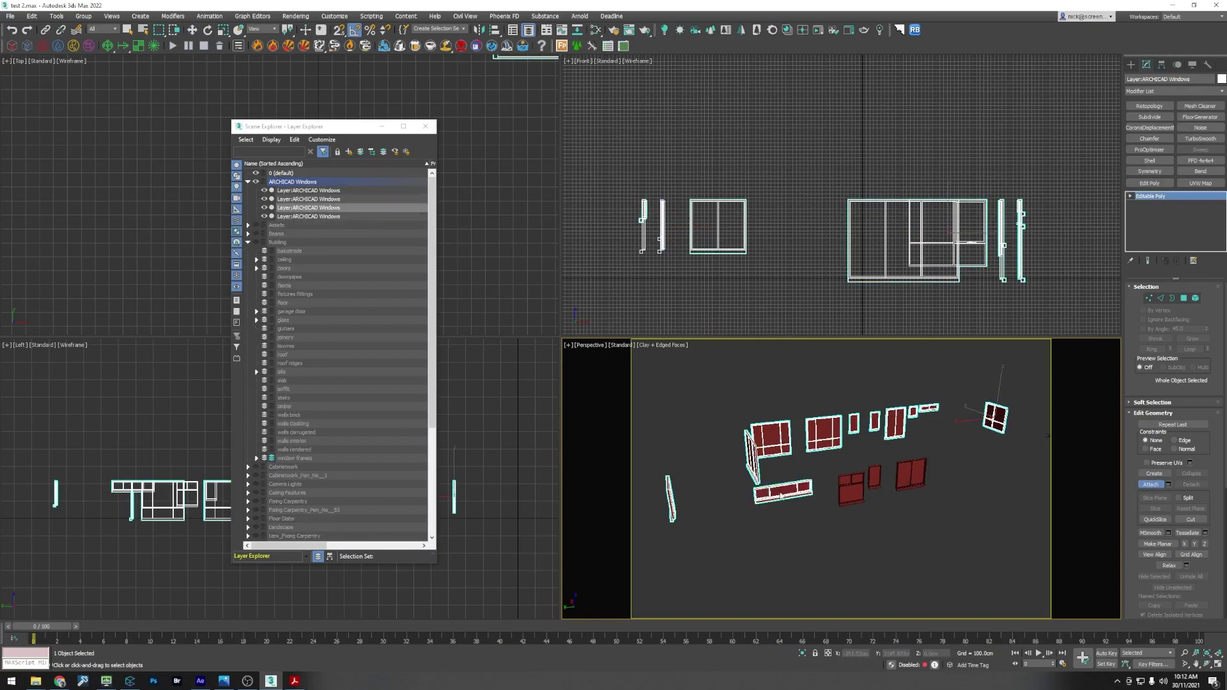
Step: Attach the remaining three windows on the opposite side to the same object, making all windows one mesh
{"action": "left_click", "coordinate": [857, 491]}
{"action": "left_click", "coordinate": [876, 477]}
{"action": "left_click", "coordinate": [910, 474]}
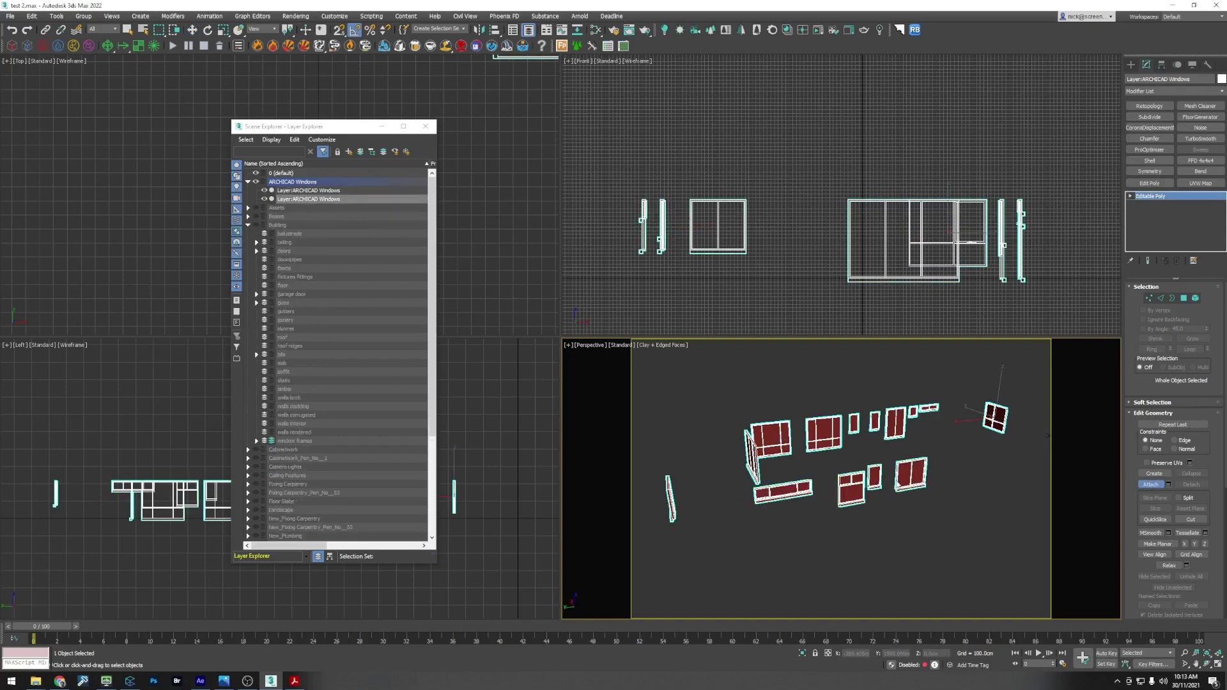
{"action": "left_click", "coordinate": [1151, 484]}
{"action": "key", "text": "w"}
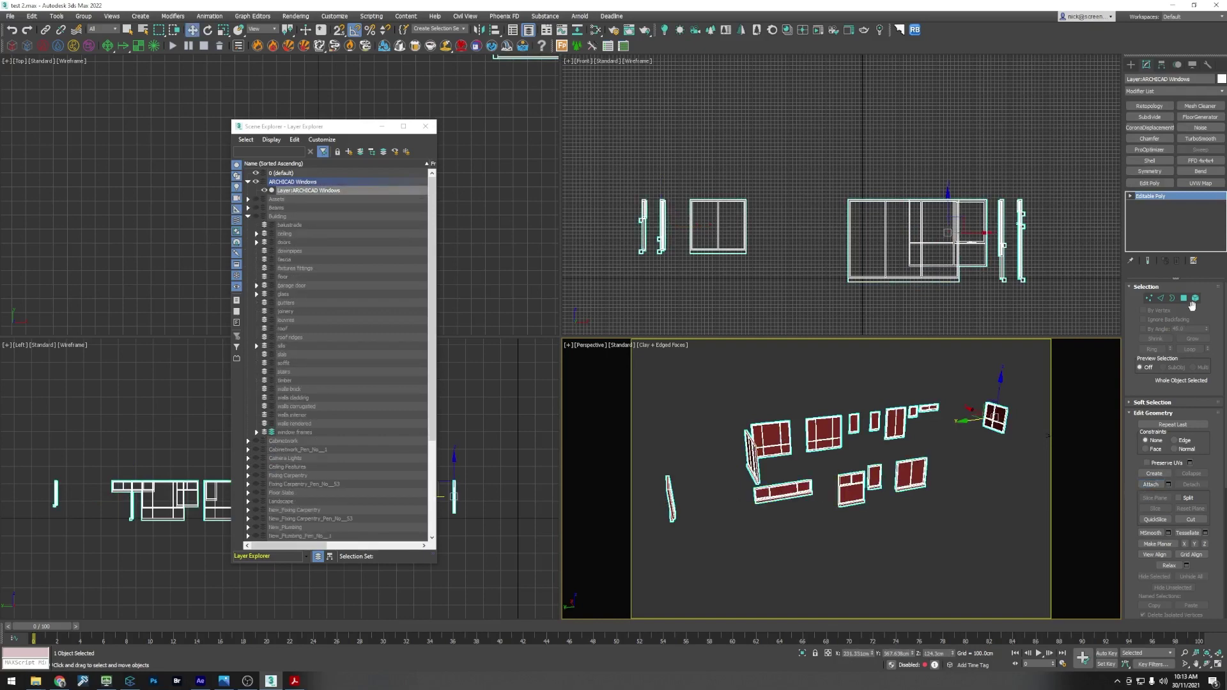
Step: Select the glass elements of the two-pane, narrow, three-light and long low windows along one side of the combined mesh
{"action": "left_click", "coordinate": [1195, 297]}
{"action": "scroll", "coordinate": [919, 462], "scroll_direction": "up", "scroll_amount": 3}
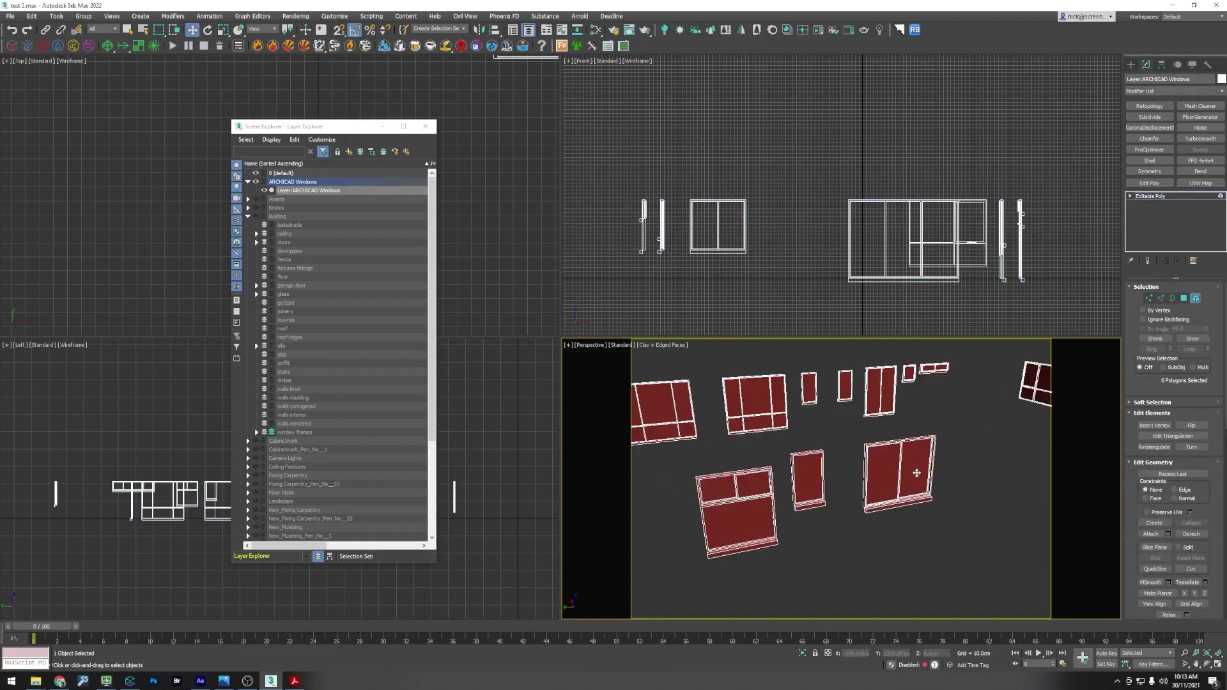
{"action": "left_click", "coordinate": [914, 473]}
{"action": "left_click", "coordinate": [802, 473], "text": "ctrl"}
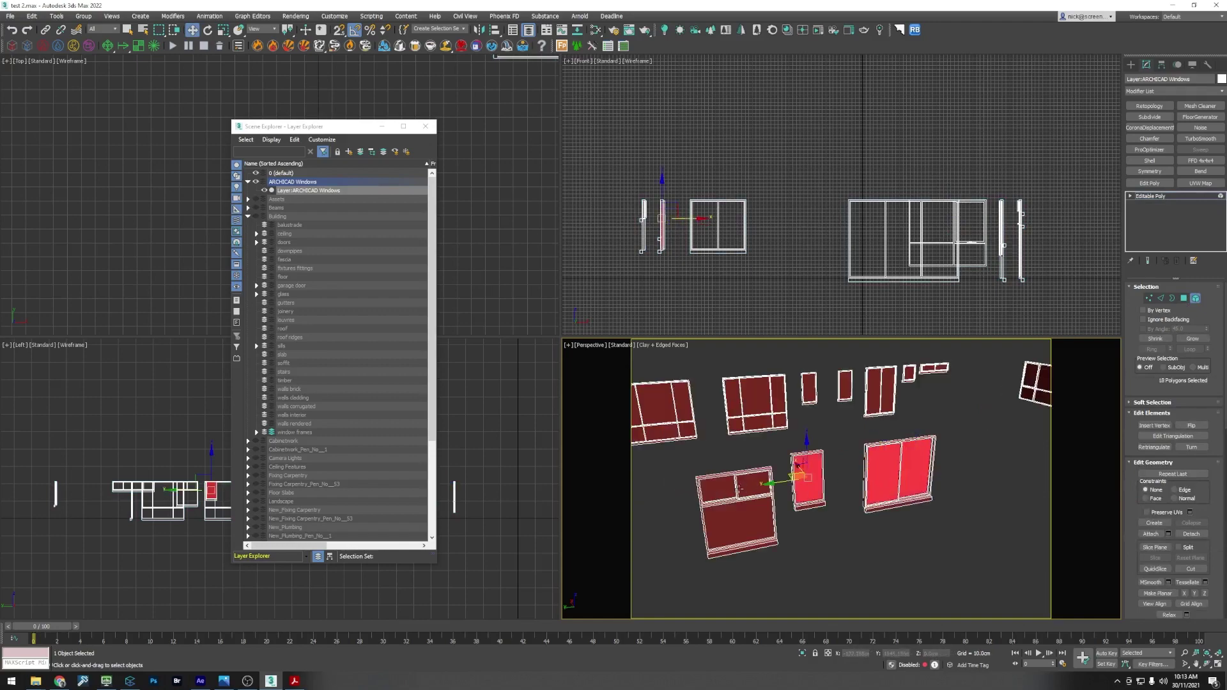
{"action": "left_click", "coordinate": [739, 489], "text": "ctrl"}
{"action": "middle_click_drag", "start_coordinate": [738, 489], "coordinate": [856, 489], "text": "alt"}
{"action": "left_click", "coordinate": [895, 493], "text": "ctrl"}
{"action": "scroll", "coordinate": [856, 489], "scroll_direction": "down", "scroll_amount": 5}
{"action": "scroll", "coordinate": [863, 491], "scroll_direction": "up", "scroll_amount": 2}
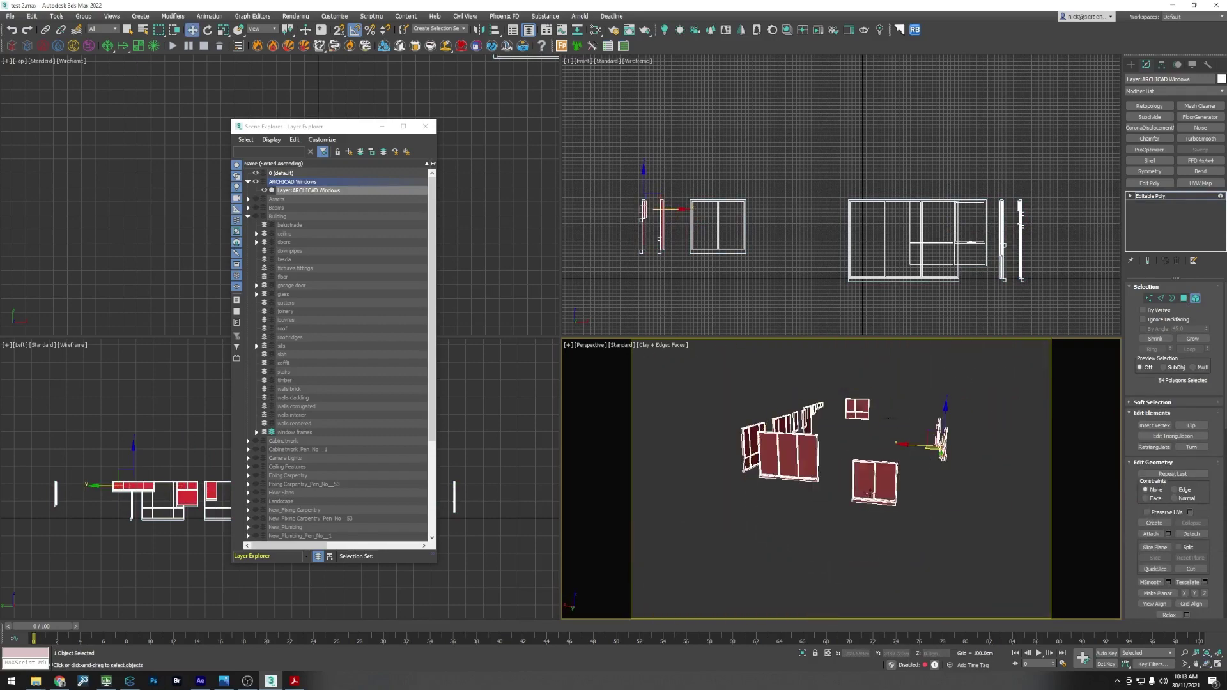
Step: Add the glass of the separate two-pane window and all three panes of the large three-pane window to the element selection
{"action": "left_click", "coordinate": [885, 486], "text": "ctrl"}
{"action": "left_click", "coordinate": [805, 455], "text": "ctrl"}
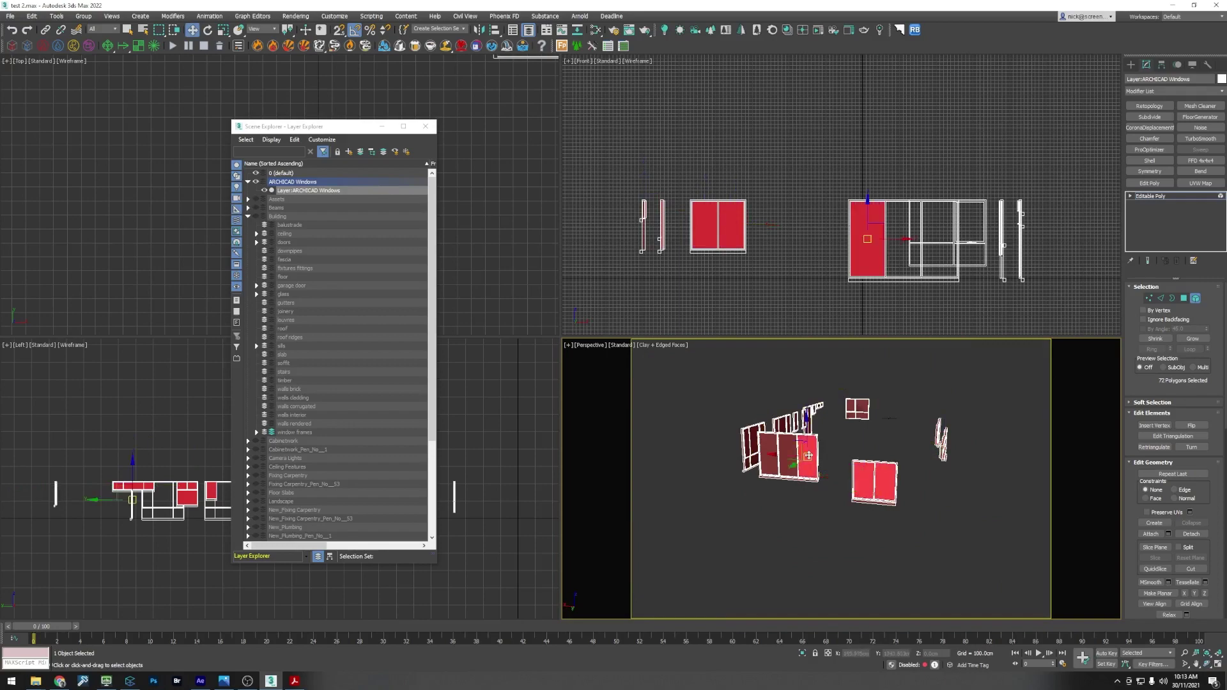
{"action": "left_click", "coordinate": [788, 453], "text": "ctrl"}
{"action": "left_click", "coordinate": [770, 455], "text": "ctrl"}
{"action": "scroll", "coordinate": [775, 537], "scroll_direction": "up", "scroll_amount": 2}
{"action": "middle_click_drag", "start_coordinate": [775, 537], "coordinate": [830, 486], "text": "alt"}
{"action": "key", "text": "w"}
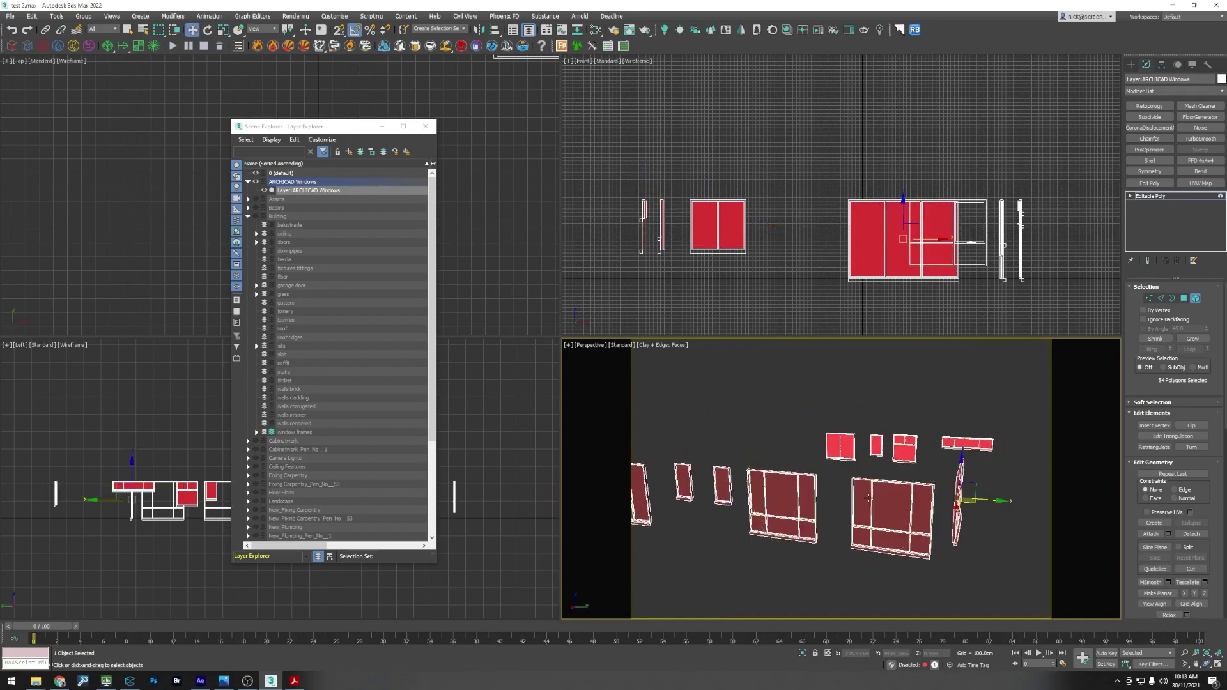
Step: Add every glass pane of the two large gridded windows to the element selection
{"action": "left_click", "coordinate": [128, 31]}
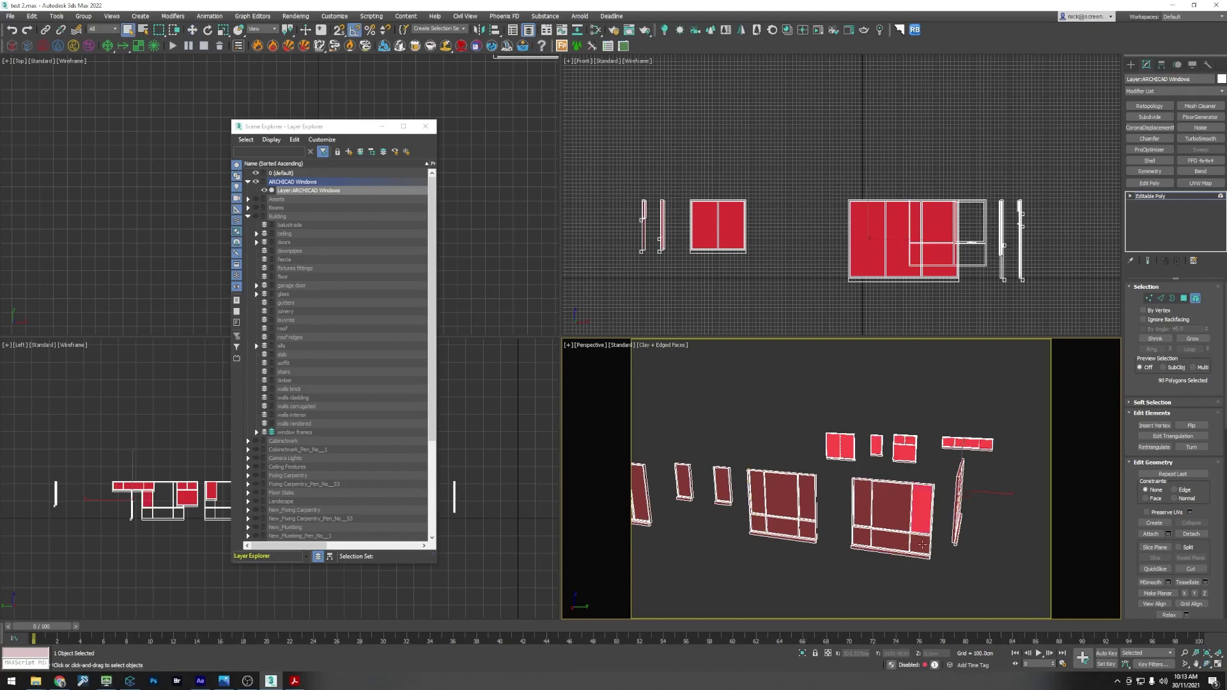
{"action": "left_click", "coordinate": [894, 520], "text": "ctrl"}
{"action": "left_click", "coordinate": [864, 514], "text": "ctrl"}
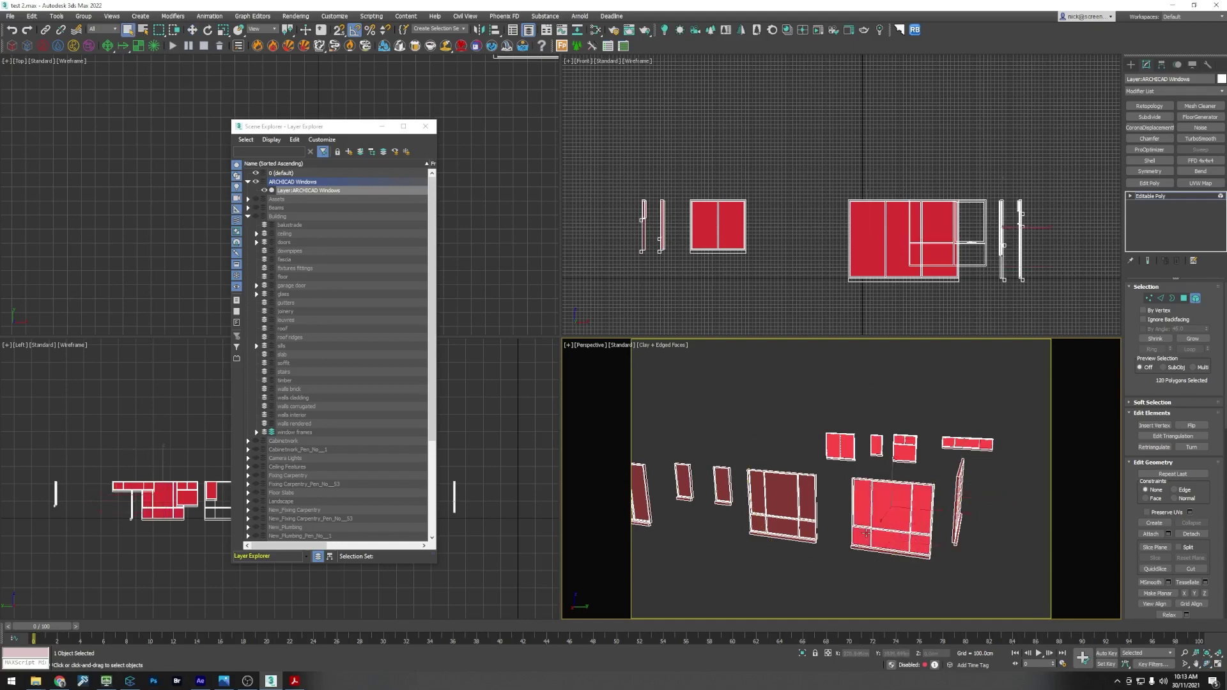
{"action": "left_click", "coordinate": [861, 538], "text": "ctrl"}
{"action": "left_click", "coordinate": [807, 530], "text": "ctrl"}
{"action": "left_click", "coordinate": [807, 499], "text": "ctrl"}
{"action": "left_click", "coordinate": [787, 497], "text": "ctrl"}
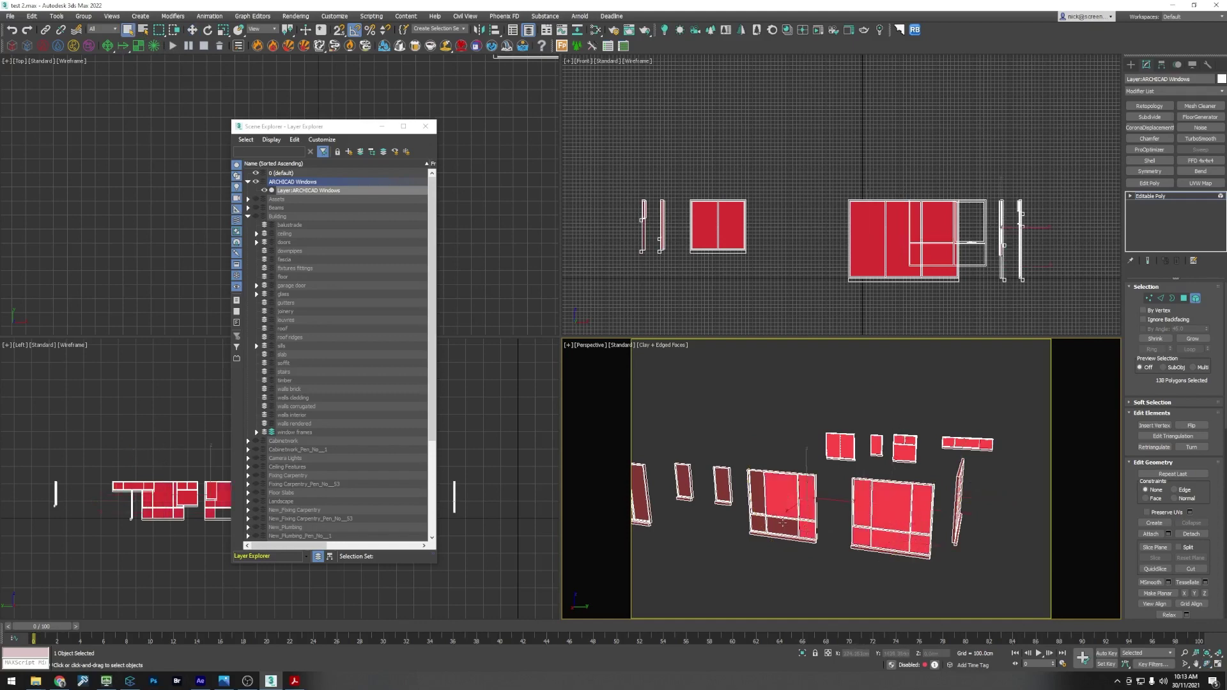
{"action": "left_click", "coordinate": [781, 526], "text": "ctrl"}
{"action": "left_click", "coordinate": [758, 522], "text": "ctrl"}
{"action": "left_click", "coordinate": [764, 505], "text": "ctrl"}
Step: Add the glass of the two narrow windows, the tall two-pane window, the small window and its low two-pane neighbour to the selection
{"action": "left_click", "coordinate": [722, 486], "text": "ctrl"}
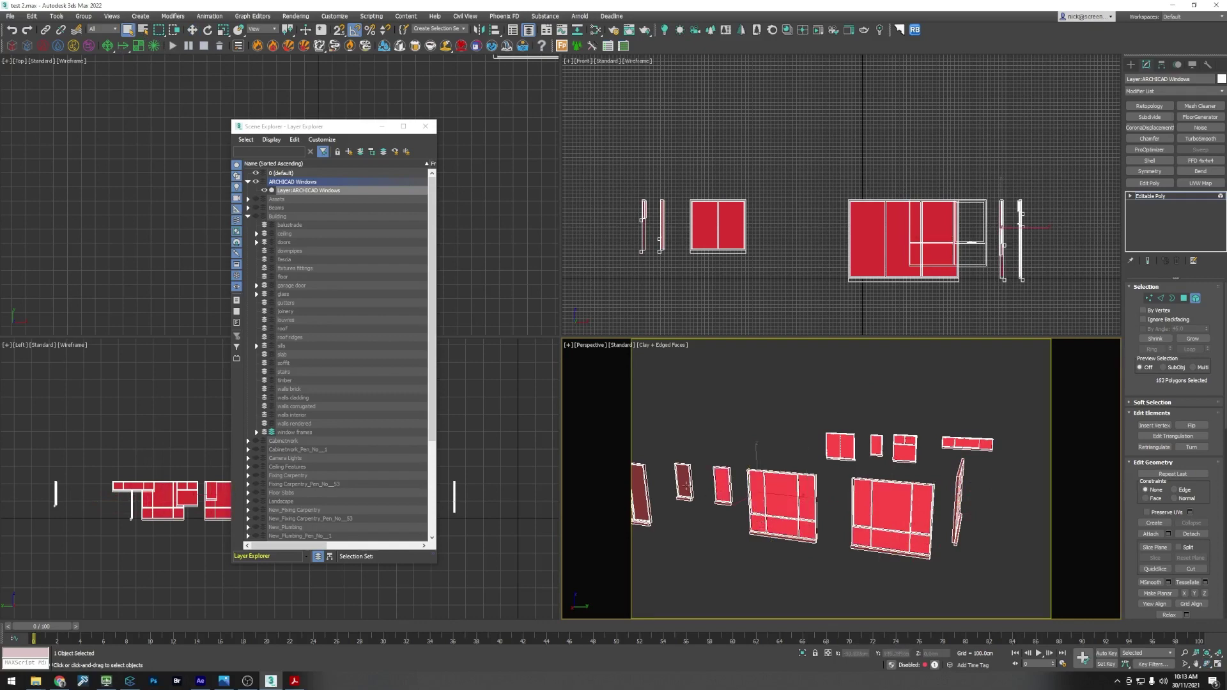
{"action": "left_click", "coordinate": [684, 481], "text": "ctrl"}
{"action": "middle_click_drag", "start_coordinate": [685, 504], "coordinate": [807, 493], "text": "alt"}
{"action": "left_click", "coordinate": [867, 467], "text": "ctrl"}
{"action": "left_click", "coordinate": [851, 467], "text": "ctrl"}
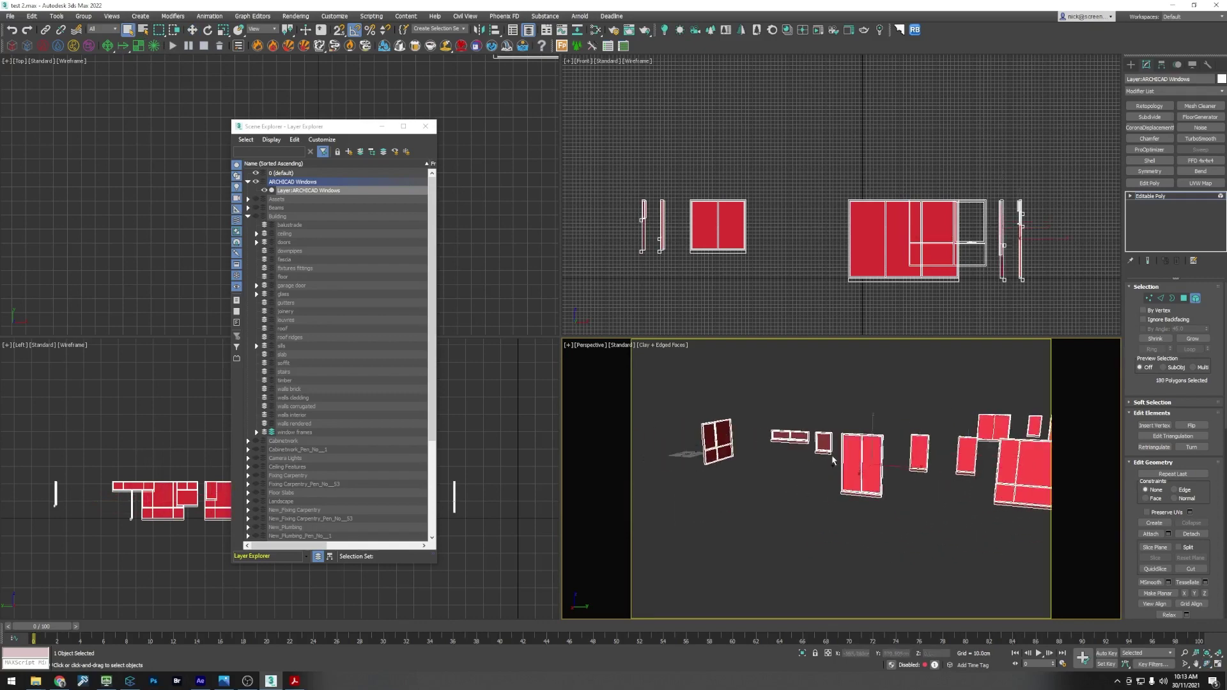
{"action": "left_click", "coordinate": [824, 442], "text": "ctrl"}
{"action": "scroll", "coordinate": [807, 441], "scroll_direction": "up", "scroll_amount": 3}
{"action": "left_click", "coordinate": [790, 420], "text": "ctrl"}
{"action": "left_click", "coordinate": [740, 420], "text": "ctrl"}
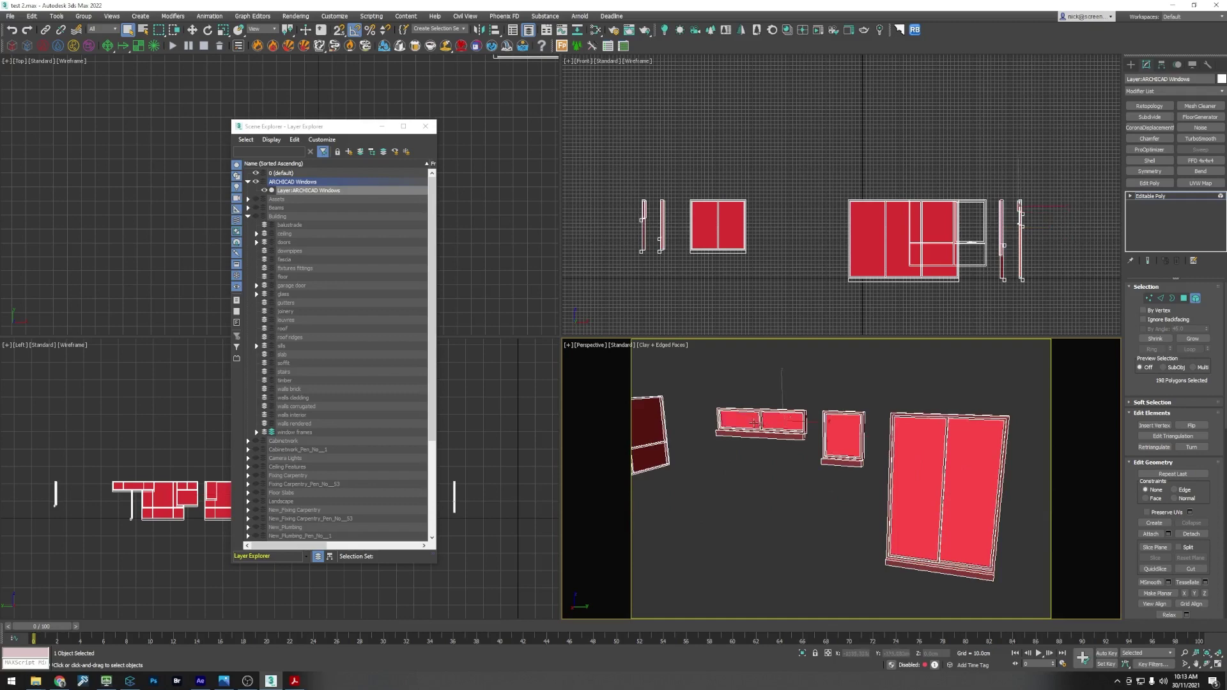
Step: Add the four panes of the isolated end window and detach all selected glass as a separate object with the default name
{"action": "middle_click_drag", "start_coordinate": [740, 420], "coordinate": [880, 474], "text": "alt"}
{"action": "left_click", "coordinate": [752, 452], "text": "ctrl"}
{"action": "left_click", "coordinate": [776, 449], "text": "ctrl"}
{"action": "left_click", "coordinate": [769, 479], "text": "ctrl"}
{"action": "left_click", "coordinate": [752, 488], "text": "ctrl"}
{"action": "scroll", "coordinate": [880, 474], "scroll_direction": "down", "scroll_amount": 3}
{"action": "right_click", "coordinate": [906, 435]}
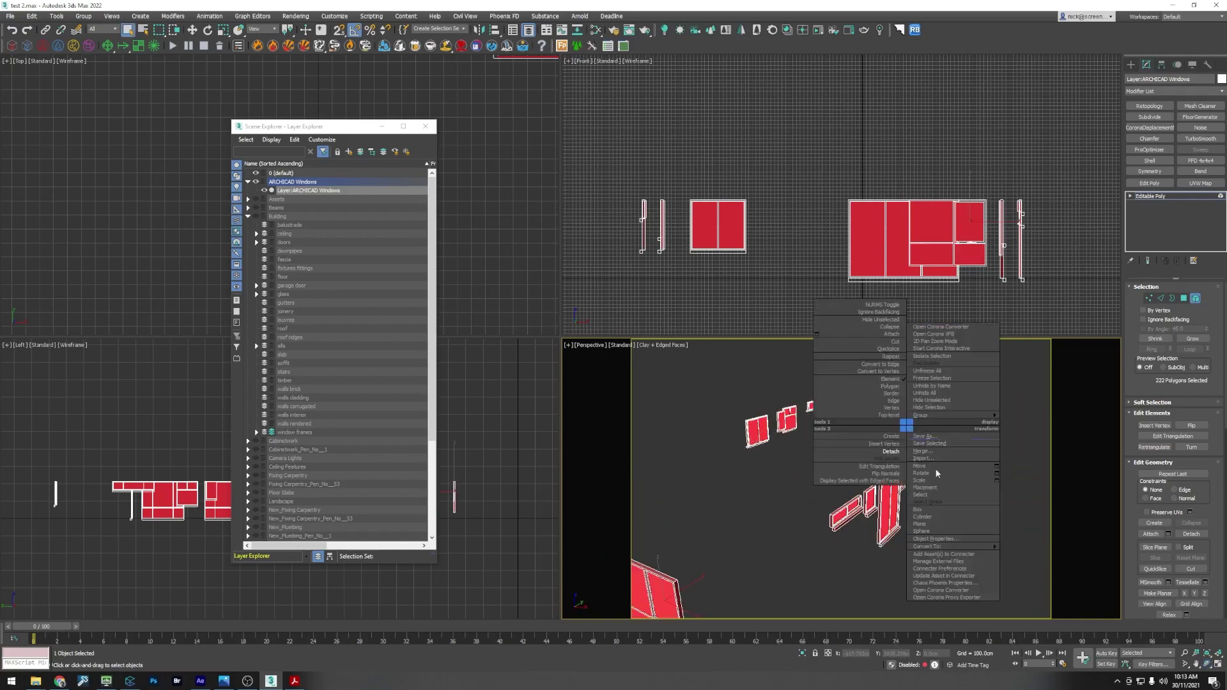
{"action": "left_click", "coordinate": [899, 455]}
{"action": "left_click", "coordinate": [646, 345]}
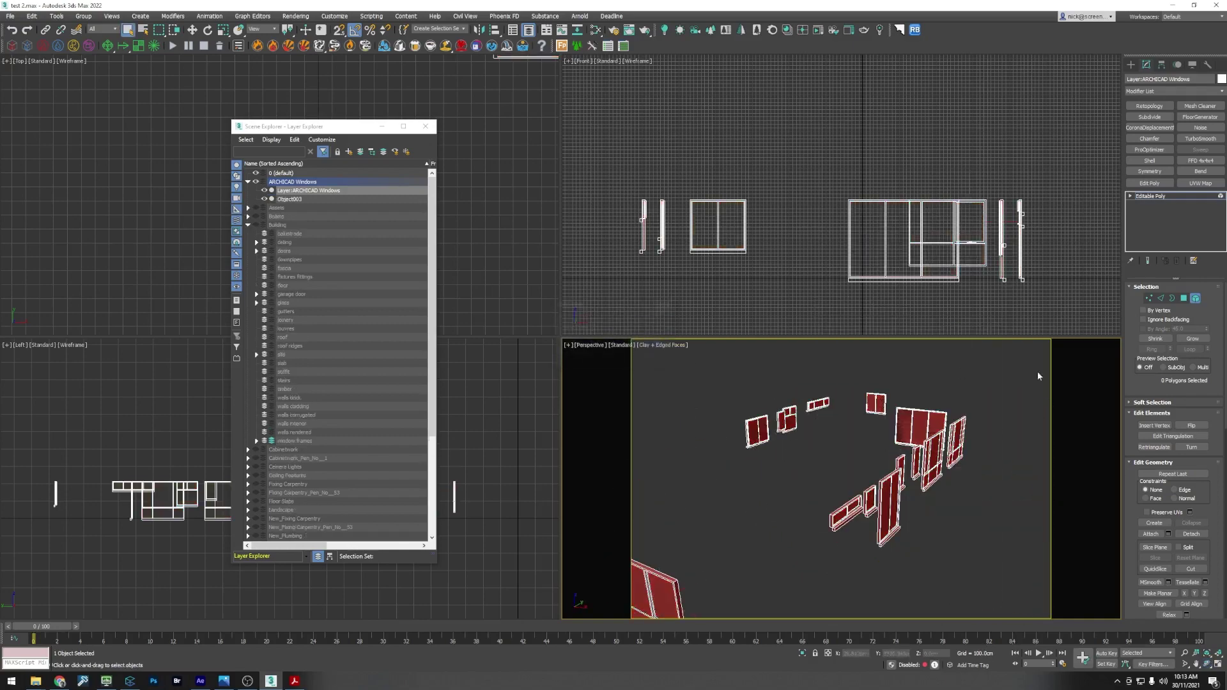
Step: Move the detached glass object into the Building glass layer
{"action": "left_click", "coordinate": [1196, 298]}
{"action": "left_click", "coordinate": [892, 424]}
{"action": "left_click", "coordinate": [898, 425]}
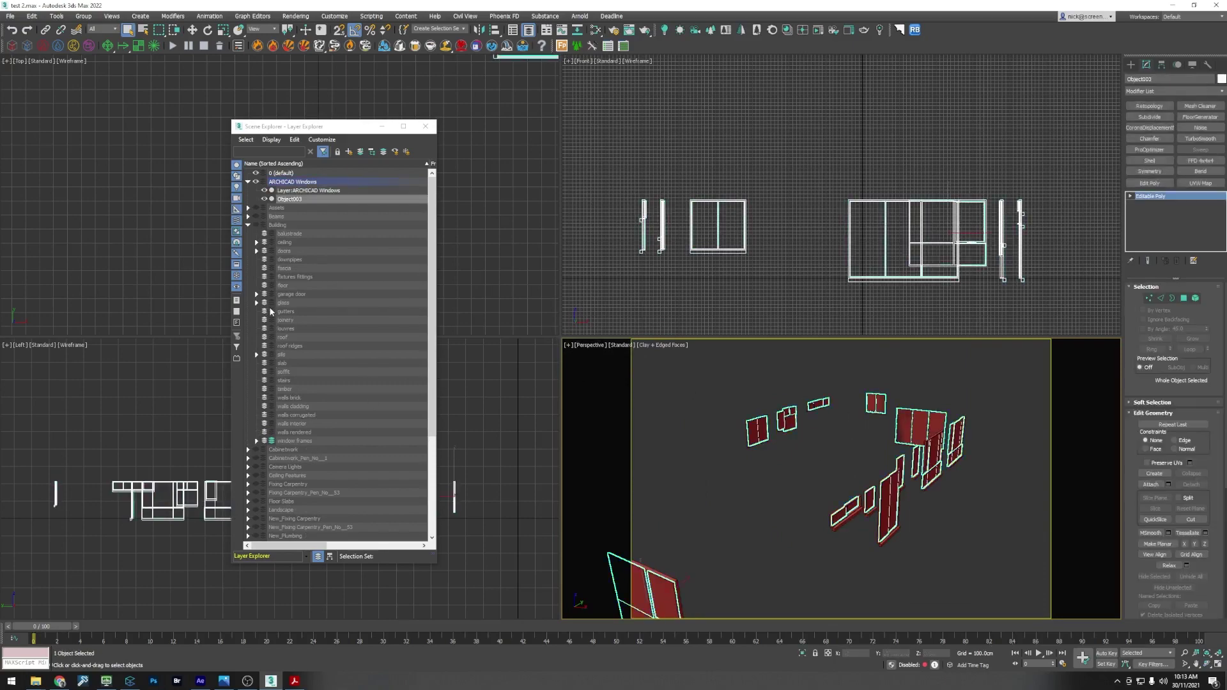
{"action": "left_click", "coordinate": [271, 302]}
{"action": "left_click", "coordinate": [366, 198]}
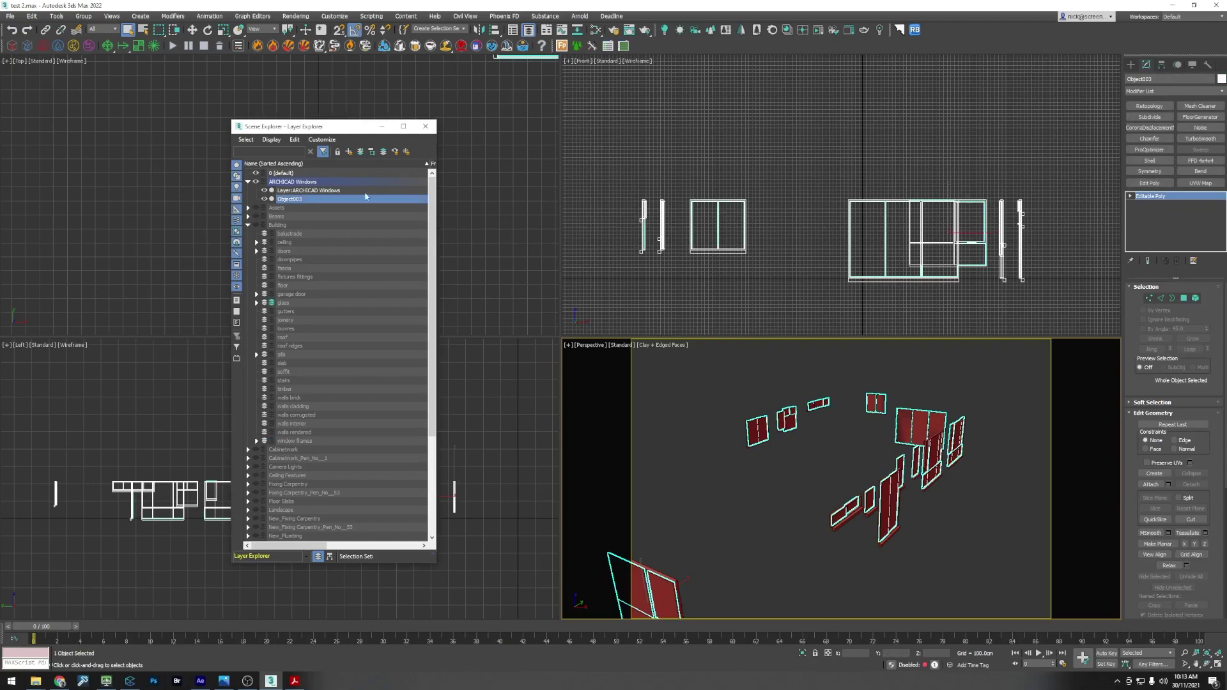
{"action": "left_click", "coordinate": [360, 154]}
Step: Select the sill elements of the low, small, tall two-pane, two narrow and first large gridded windows in the remaining mesh
{"action": "key", "text": "z"}
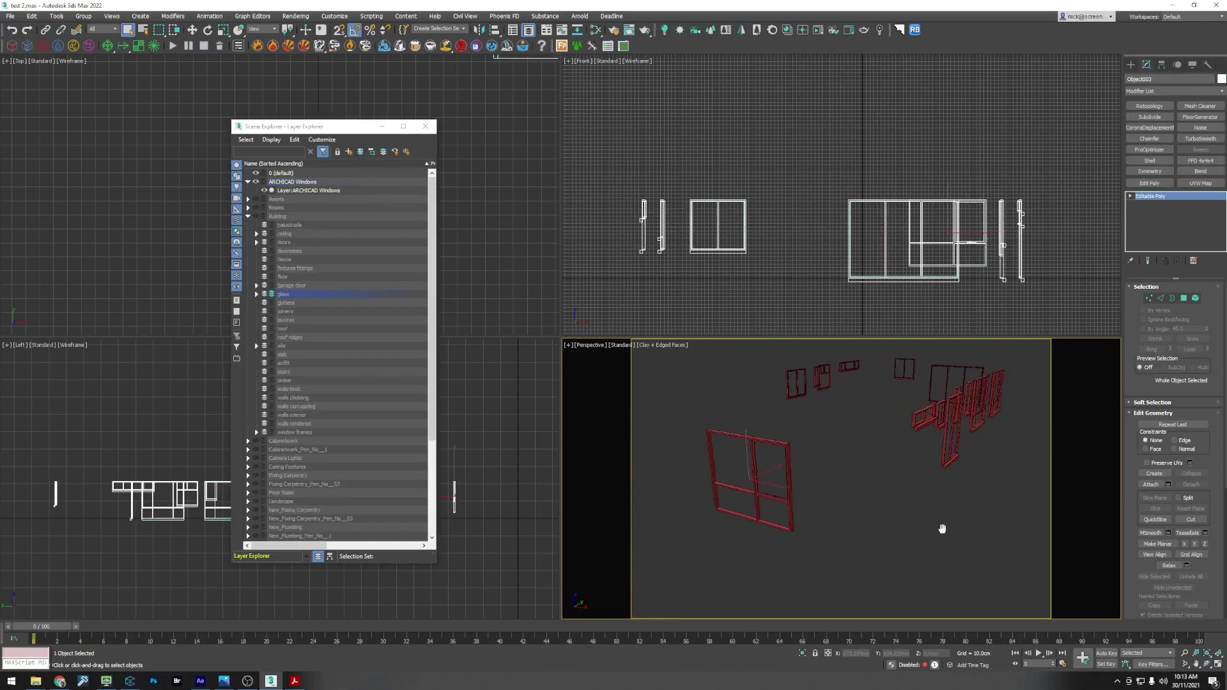
{"action": "middle_click_drag", "start_coordinate": [939, 490], "coordinate": [864, 493], "text": "alt"}
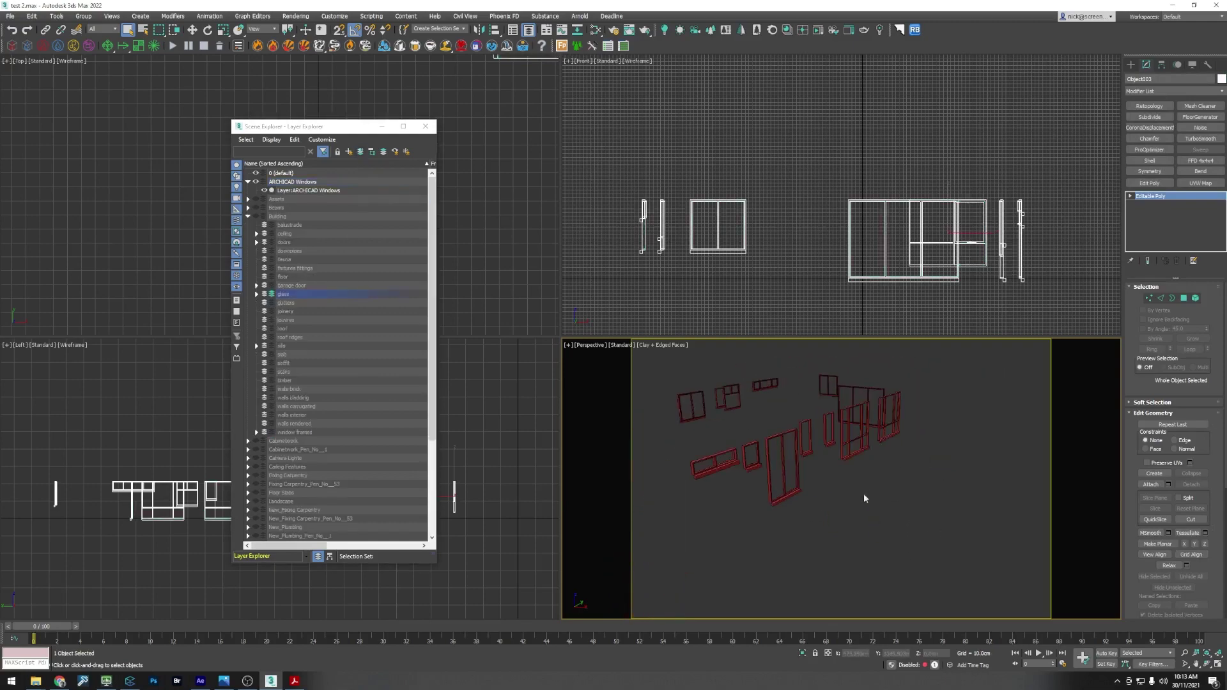
{"action": "left_click", "coordinate": [747, 463]}
{"action": "left_click", "coordinate": [1197, 298]}
{"action": "key", "text": "z"}
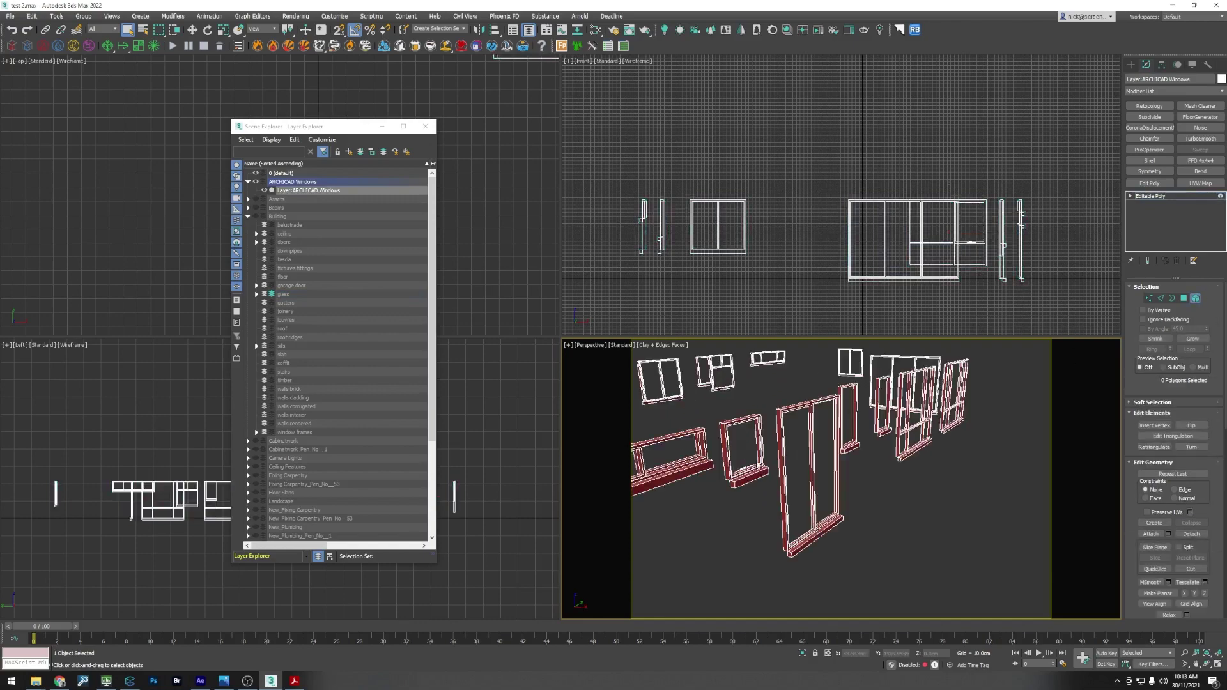
{"action": "left_click", "coordinate": [705, 465]}
{"action": "left_click", "coordinate": [748, 485], "text": "ctrl"}
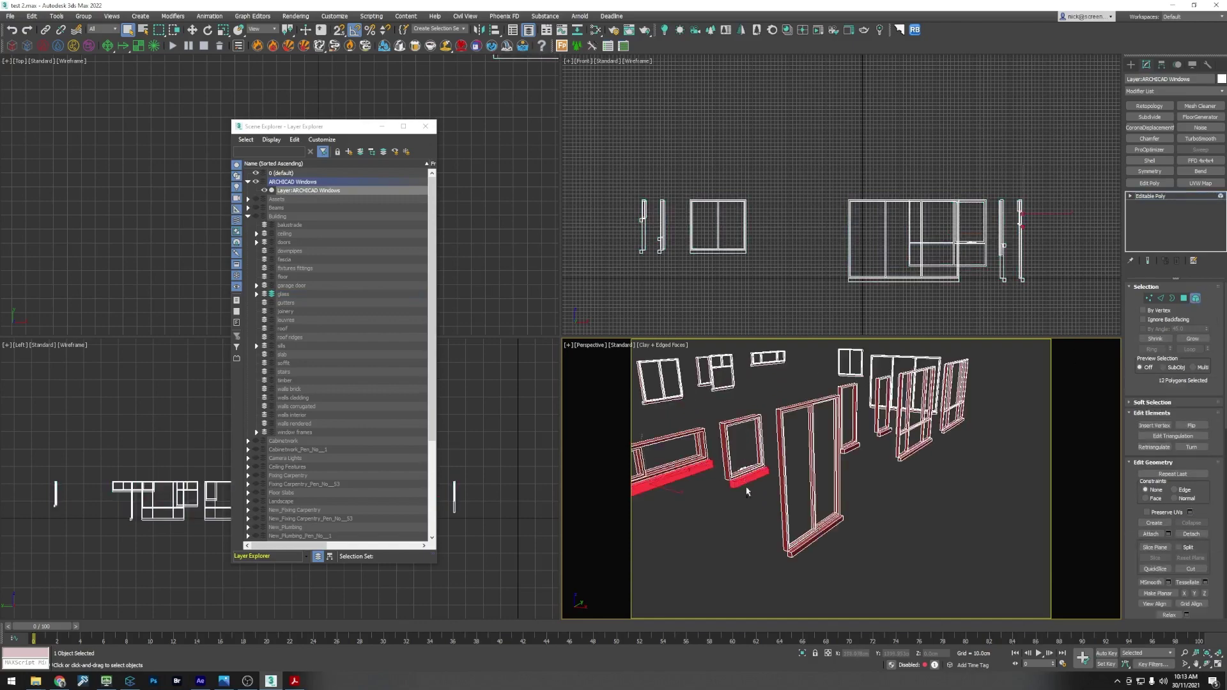
{"action": "left_click", "coordinate": [800, 548], "text": "ctrl"}
{"action": "left_click", "coordinate": [850, 448], "text": "ctrl"}
{"action": "left_click", "coordinate": [884, 433], "text": "ctrl"}
{"action": "left_click", "coordinate": [913, 455], "text": "ctrl"}
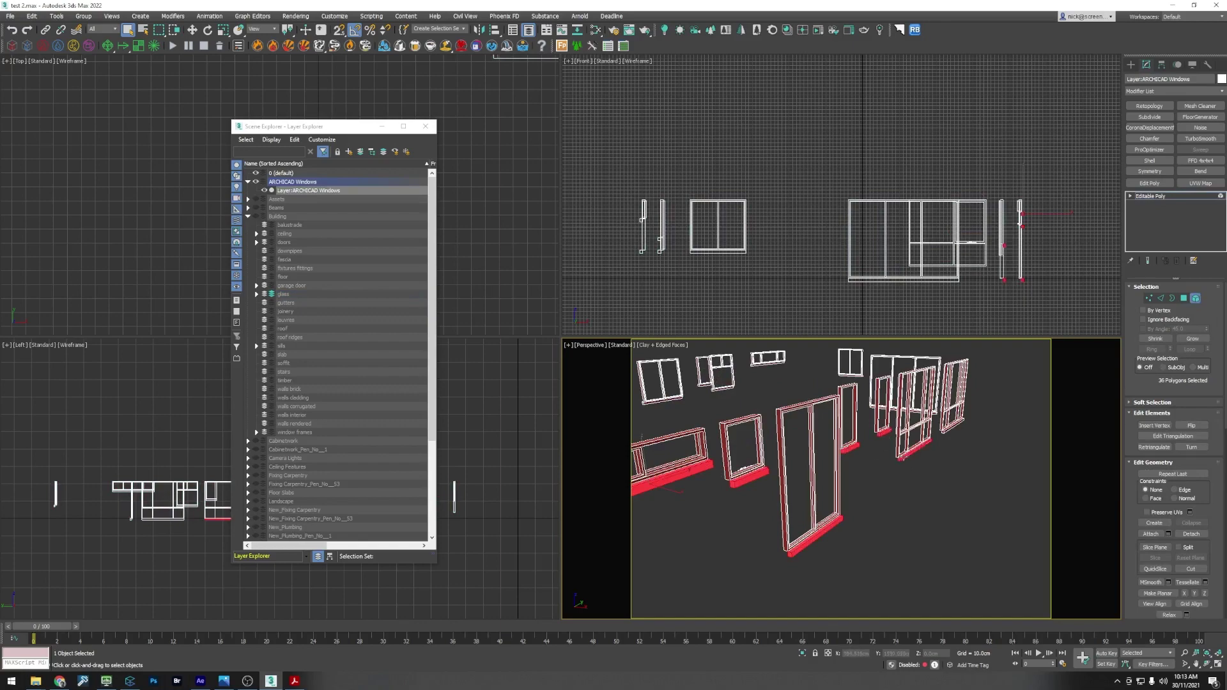
Step: Add the sills of the second gridded window, the large three-pane window and the separate two-pane window, keeping frame elements out of the selection
{"action": "middle_click_drag", "start_coordinate": [913, 455], "coordinate": [904, 527], "text": "alt"}
{"action": "left_click", "coordinate": [821, 509], "text": "ctrl"}
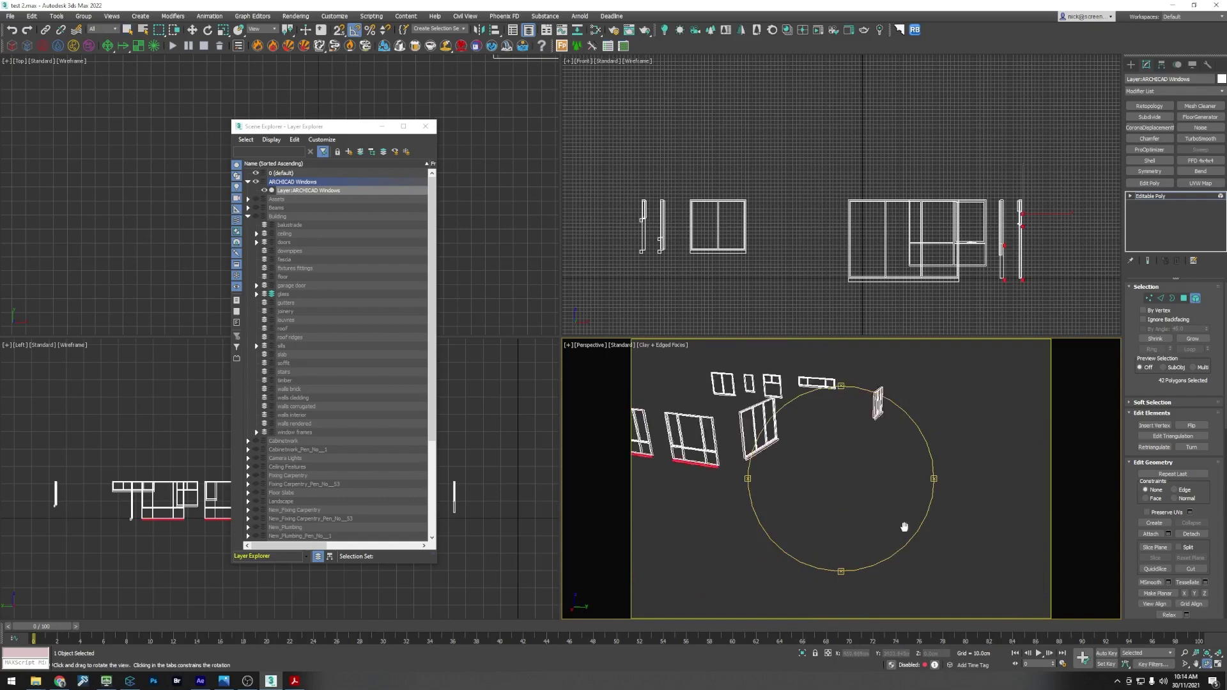
{"action": "scroll", "coordinate": [778, 479], "scroll_direction": "up", "scroll_amount": 5}
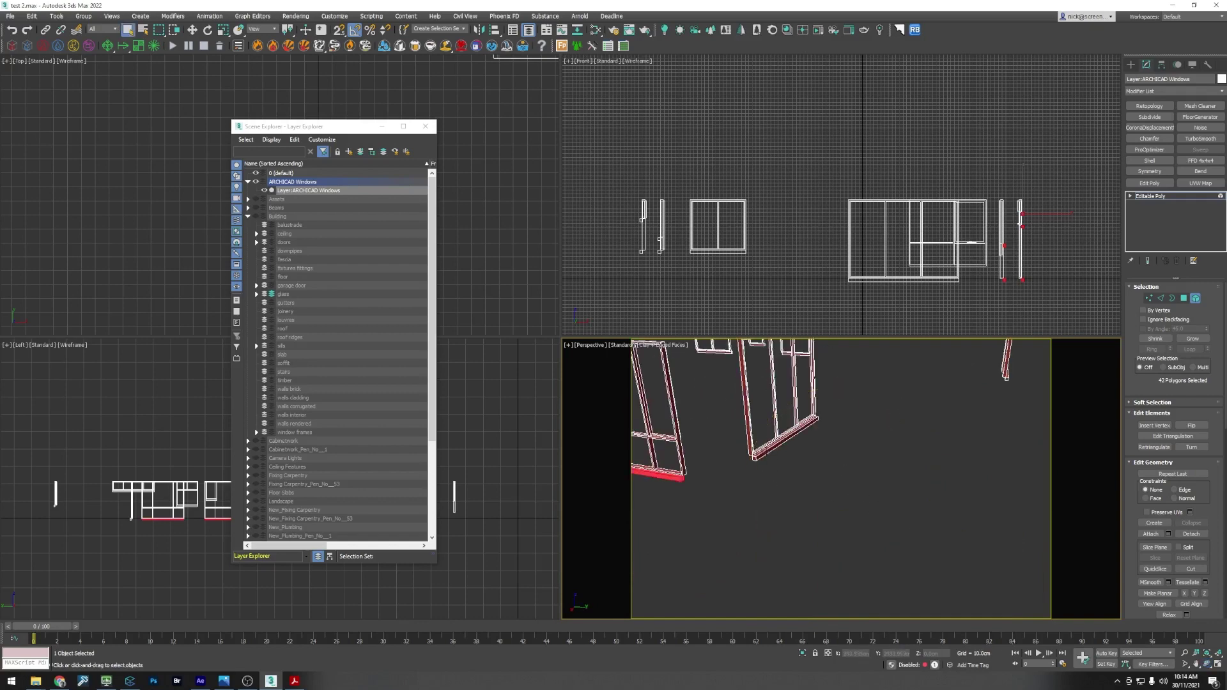
{"action": "scroll", "coordinate": [890, 469], "scroll_direction": "down", "scroll_amount": 5}
{"action": "left_click", "coordinate": [720, 479], "text": "ctrl"}
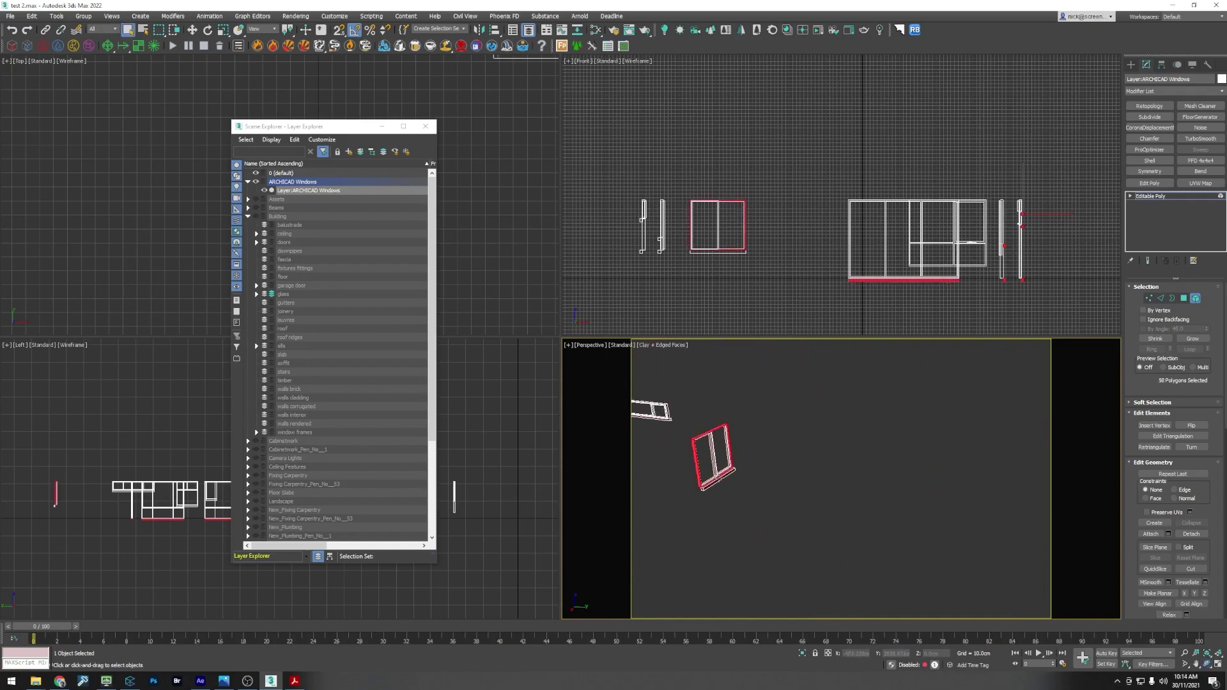
{"action": "left_click", "coordinate": [689, 449], "text": "alt"}
{"action": "scroll", "coordinate": [718, 492], "scroll_direction": "up", "scroll_amount": 4}
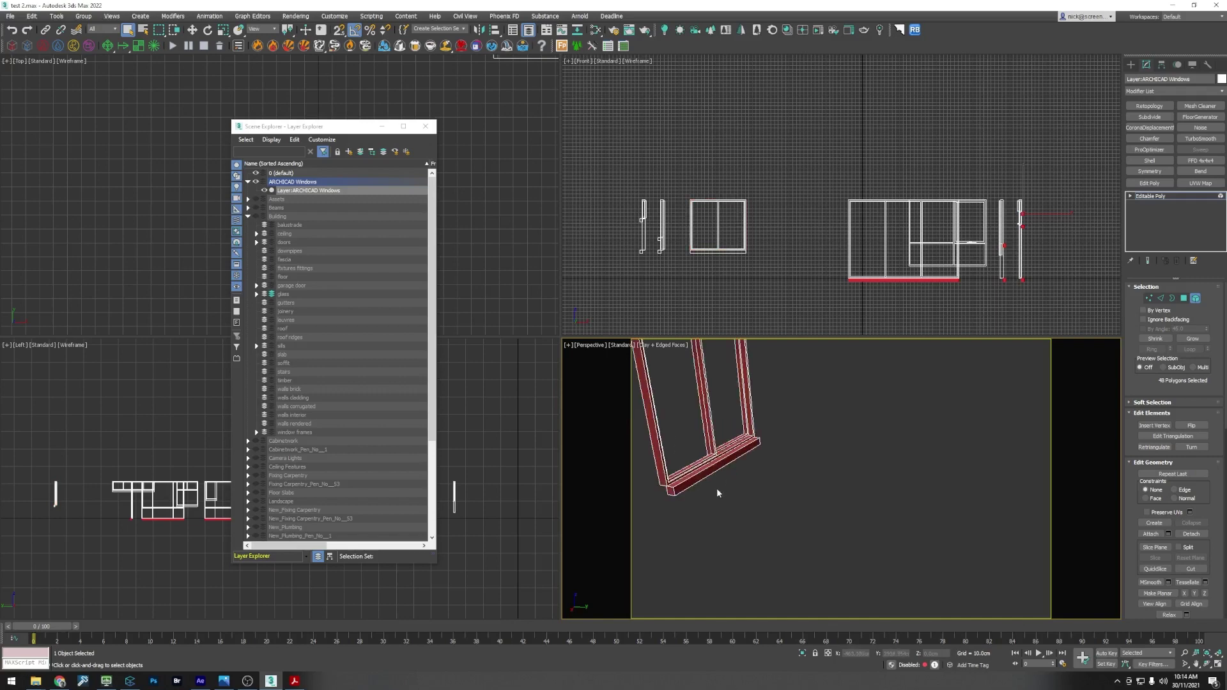
{"action": "left_click", "coordinate": [715, 473], "text": "ctrl"}
Step: Add the sills of the long low window, the adjacent three-pane window, the two-pane window and the narrow single-pane window to the selection
{"action": "scroll", "coordinate": [731, 516], "scroll_direction": "down", "scroll_amount": 4}
{"action": "middle_click_drag", "start_coordinate": [731, 515], "coordinate": [796, 489], "text": "alt"}
{"action": "scroll", "coordinate": [794, 507], "scroll_direction": "up", "scroll_amount": 3}
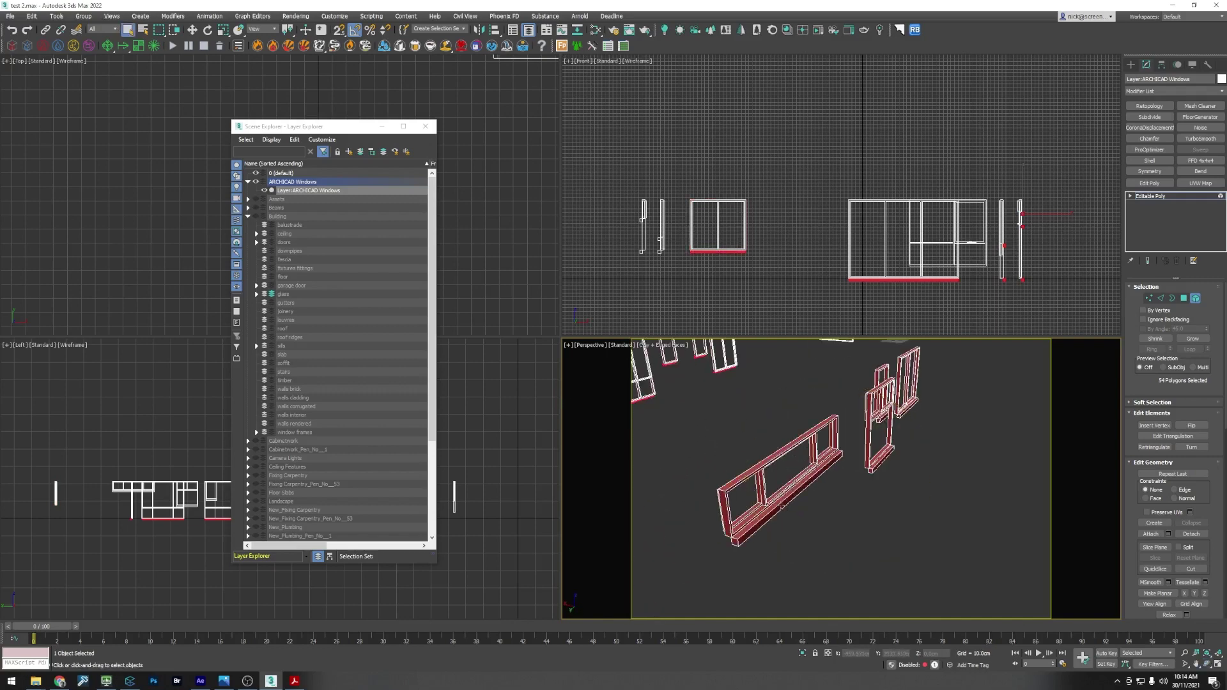
{"action": "left_click", "coordinate": [869, 477], "text": "ctrl"}
{"action": "scroll", "coordinate": [831, 509], "scroll_direction": "up", "scroll_amount": 3}
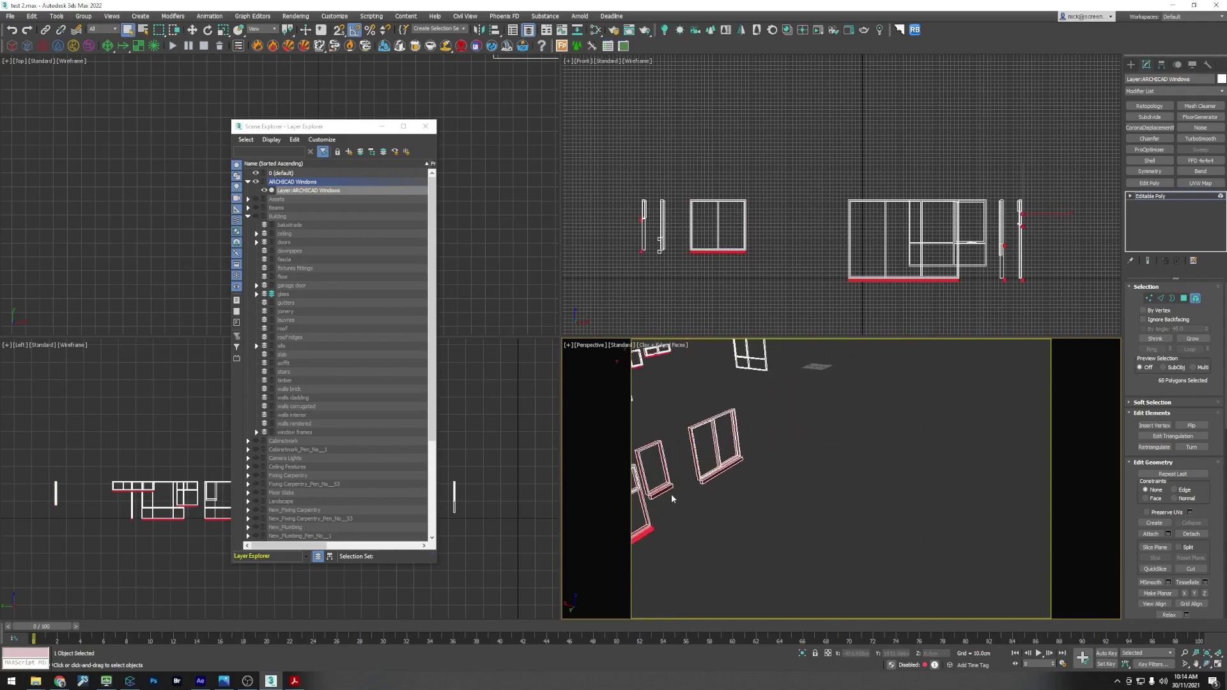
{"action": "scroll", "coordinate": [680, 493], "scroll_direction": "up", "scroll_amount": 3}
{"action": "scroll", "coordinate": [689, 493], "scroll_direction": "down", "scroll_amount": 3}
{"action": "left_click", "coordinate": [689, 484], "text": "ctrl"}
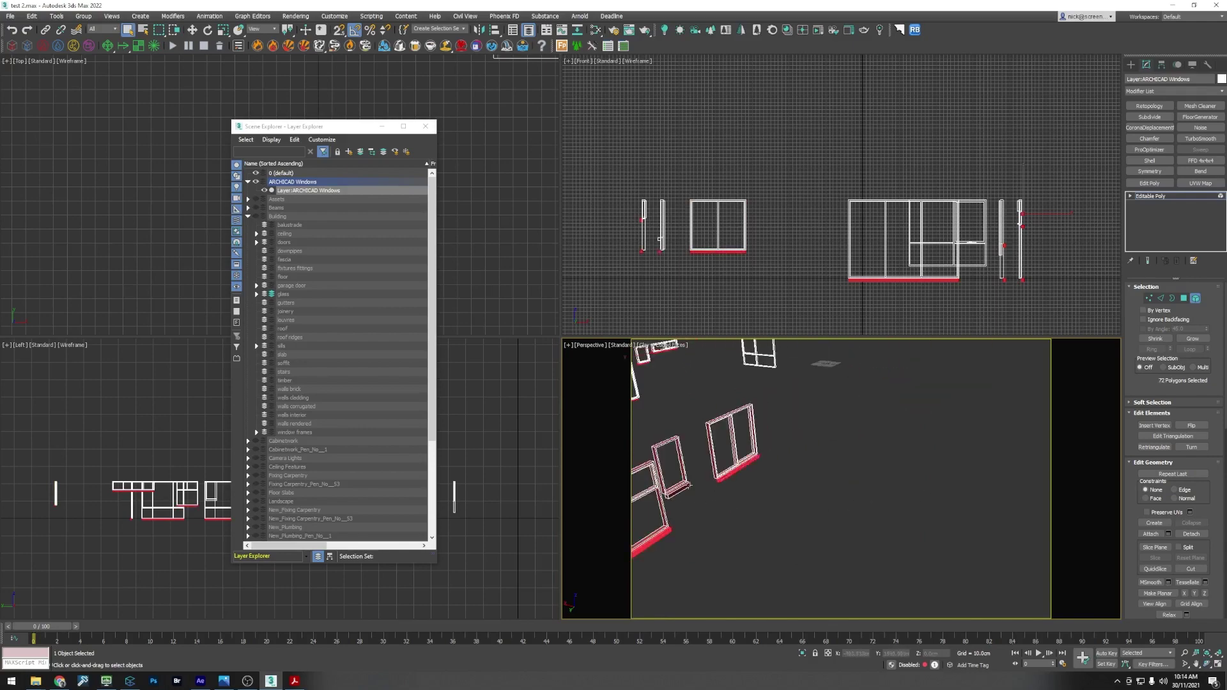
{"action": "left_click", "coordinate": [688, 487], "text": "ctrl"}
{"action": "scroll", "coordinate": [764, 492], "scroll_direction": "up", "scroll_amount": 3}
{"action": "scroll", "coordinate": [698, 516], "scroll_direction": "down", "scroll_amount": 3}
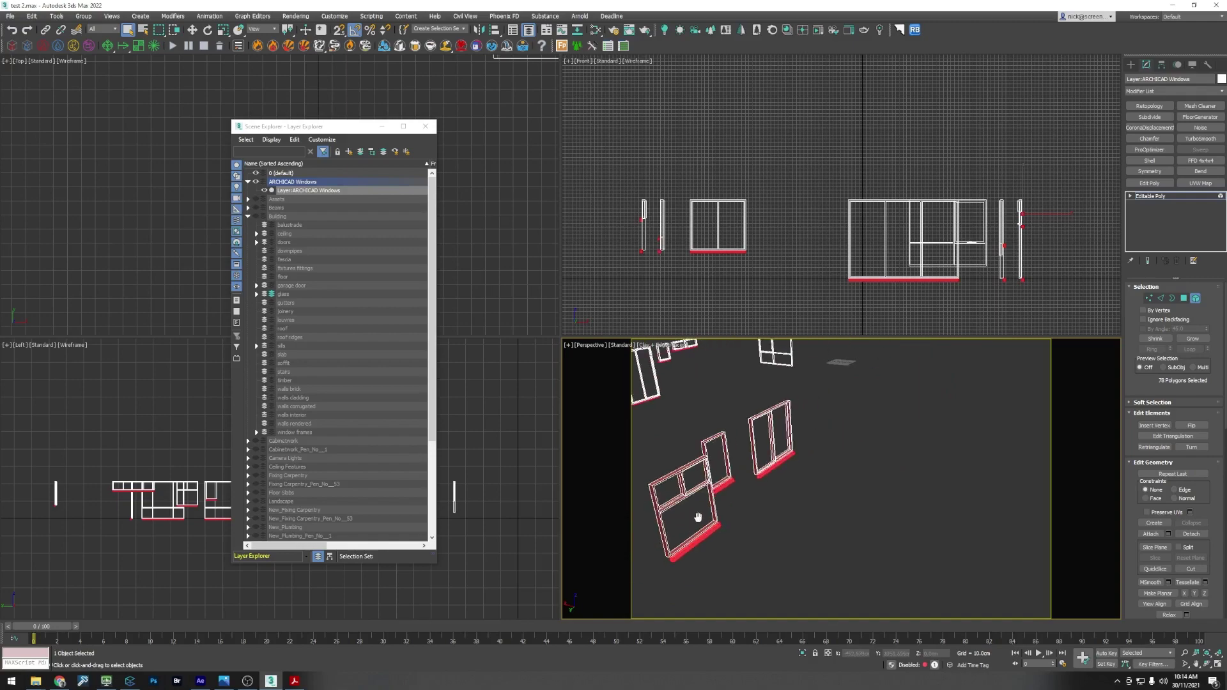
Step: Detach all selected sills as a separate object with the default name and leave element editing
{"action": "middle_click_drag", "start_coordinate": [698, 516], "coordinate": [730, 503], "text": "alt"}
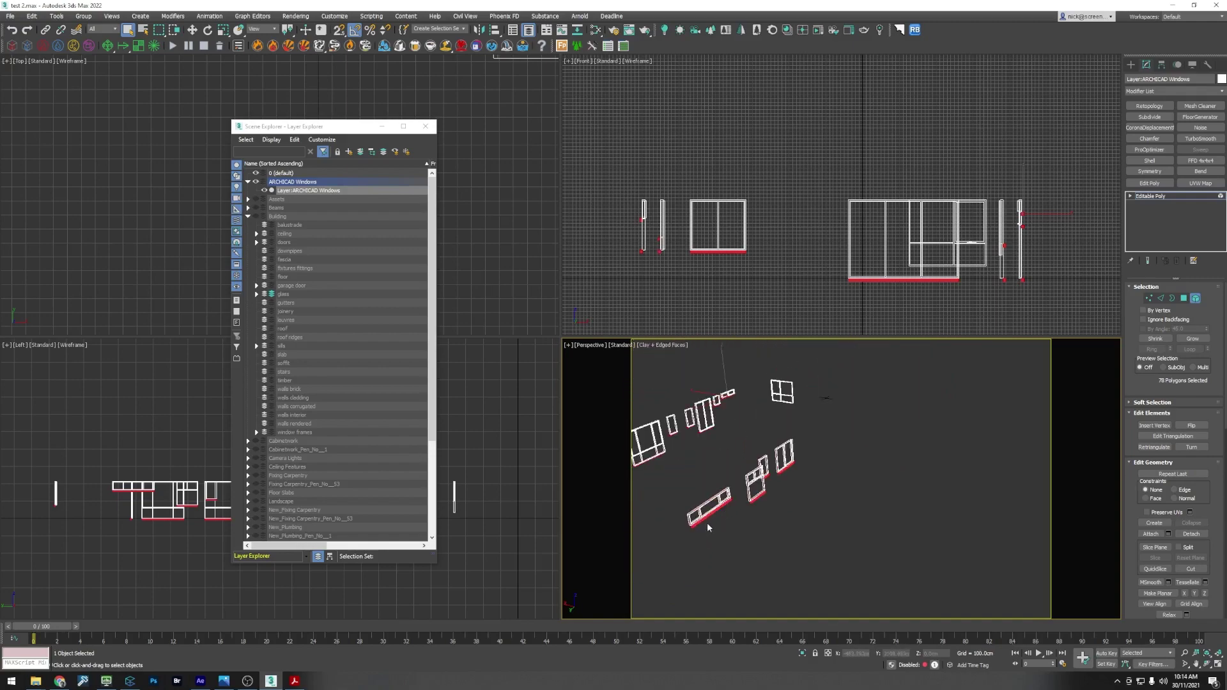
{"action": "right_click", "coordinate": [707, 523]}
{"action": "left_click", "coordinate": [741, 519]}
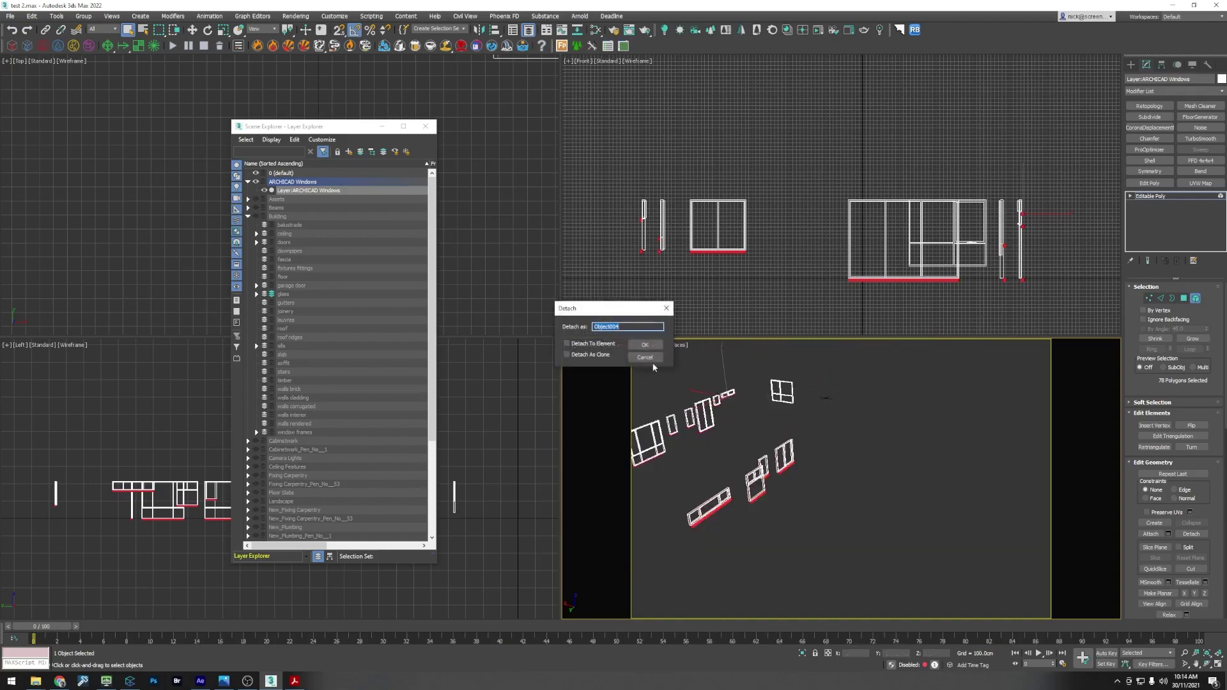
{"action": "left_click", "coordinate": [645, 345]}
{"action": "left_click", "coordinate": [1196, 297]}
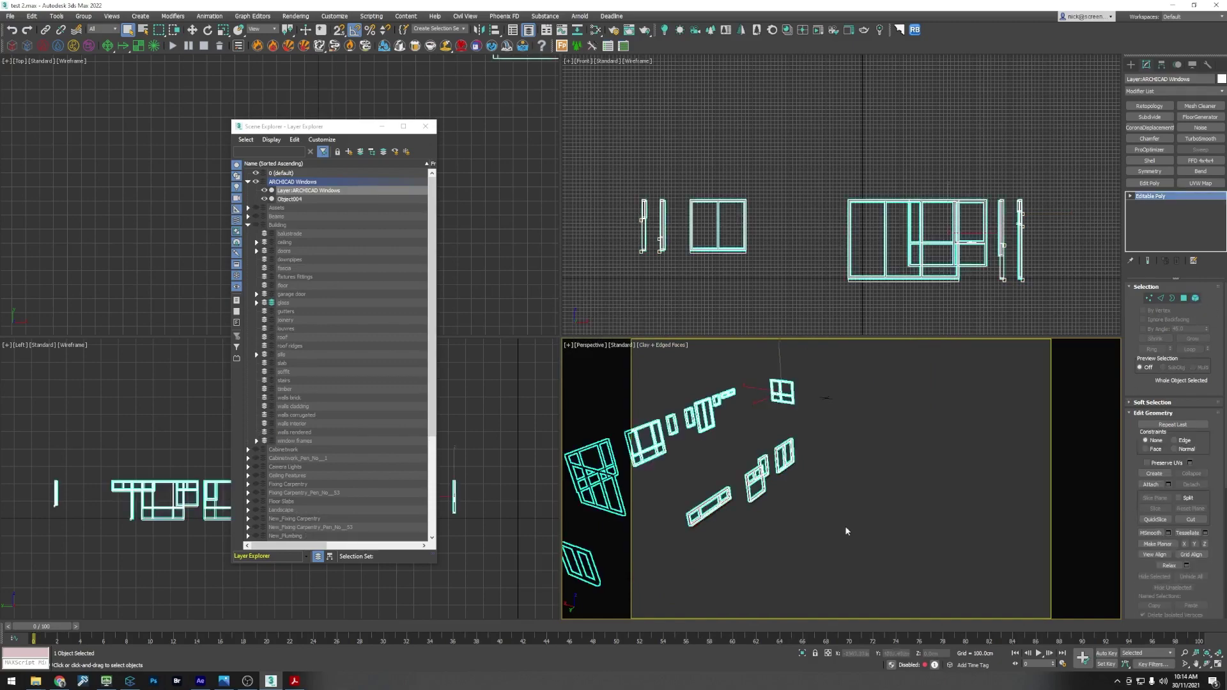
Step: Move the detached sills object into the Building sills layer
{"action": "left_click", "coordinate": [724, 531]}
{"action": "scroll", "coordinate": [707, 512], "scroll_direction": "up", "scroll_amount": 5}
{"action": "left_click", "coordinate": [698, 486]}
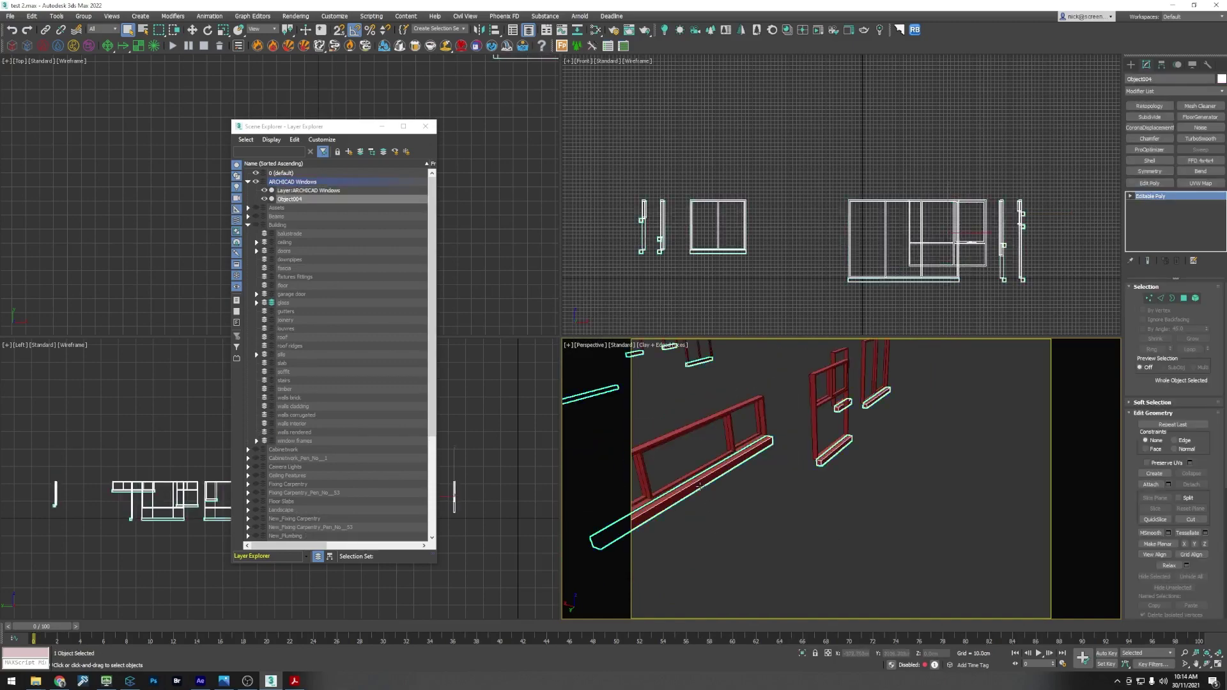
{"action": "left_click", "coordinate": [272, 354]}
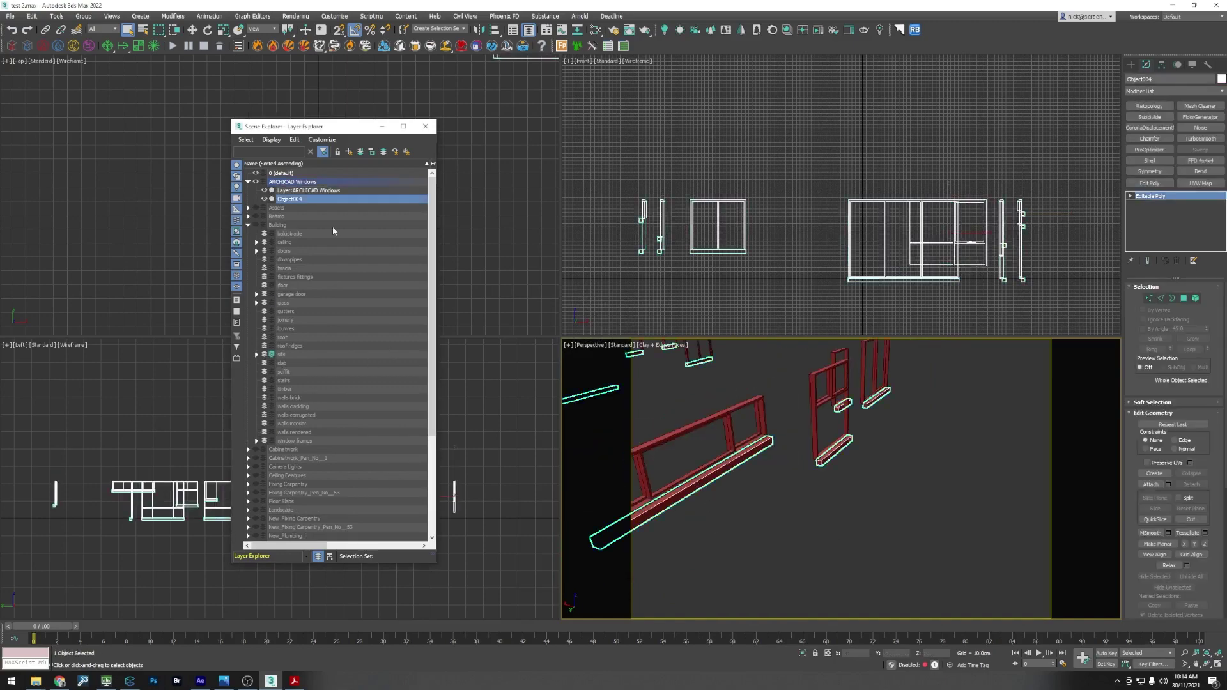
{"action": "left_click", "coordinate": [358, 153]}
Step: Move the remaining window mesh into the Building window frames layer
{"action": "scroll", "coordinate": [827, 428], "scroll_direction": "down", "scroll_amount": 5}
{"action": "left_click", "coordinate": [822, 512]}
{"action": "scroll", "coordinate": [821, 509], "scroll_direction": "down", "scroll_amount": 4}
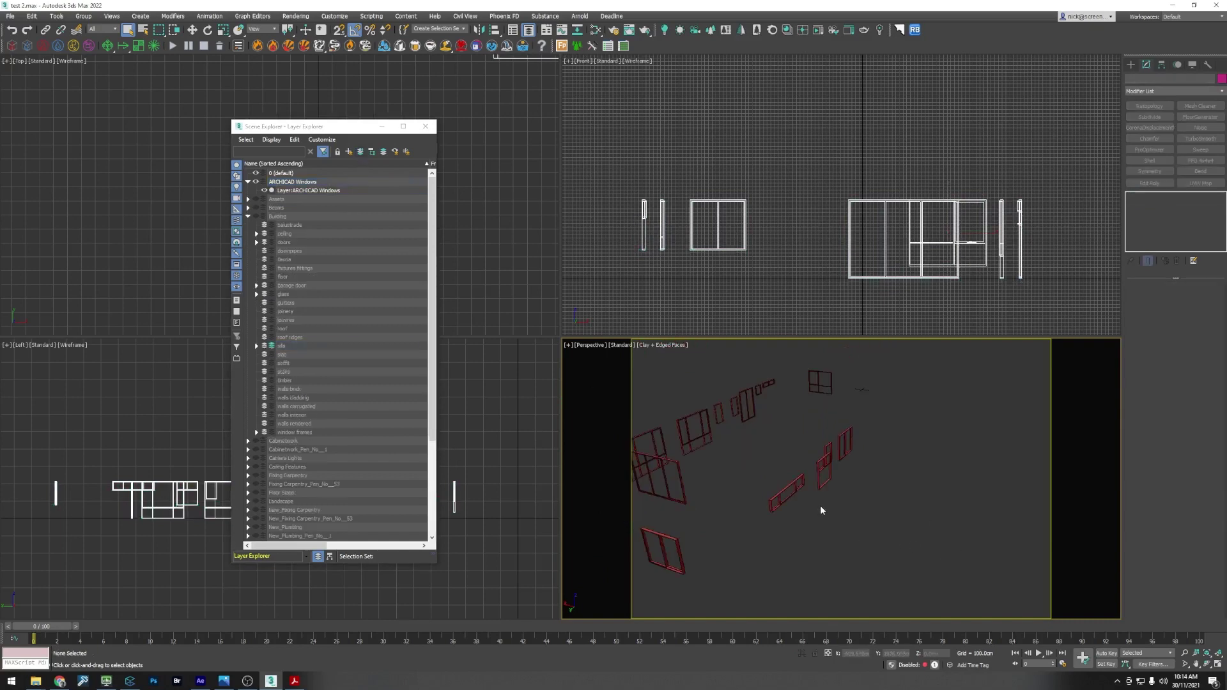
{"action": "left_click_drag", "start_coordinate": [873, 565], "coordinate": [687, 395]}
{"action": "left_click", "coordinate": [272, 433]}
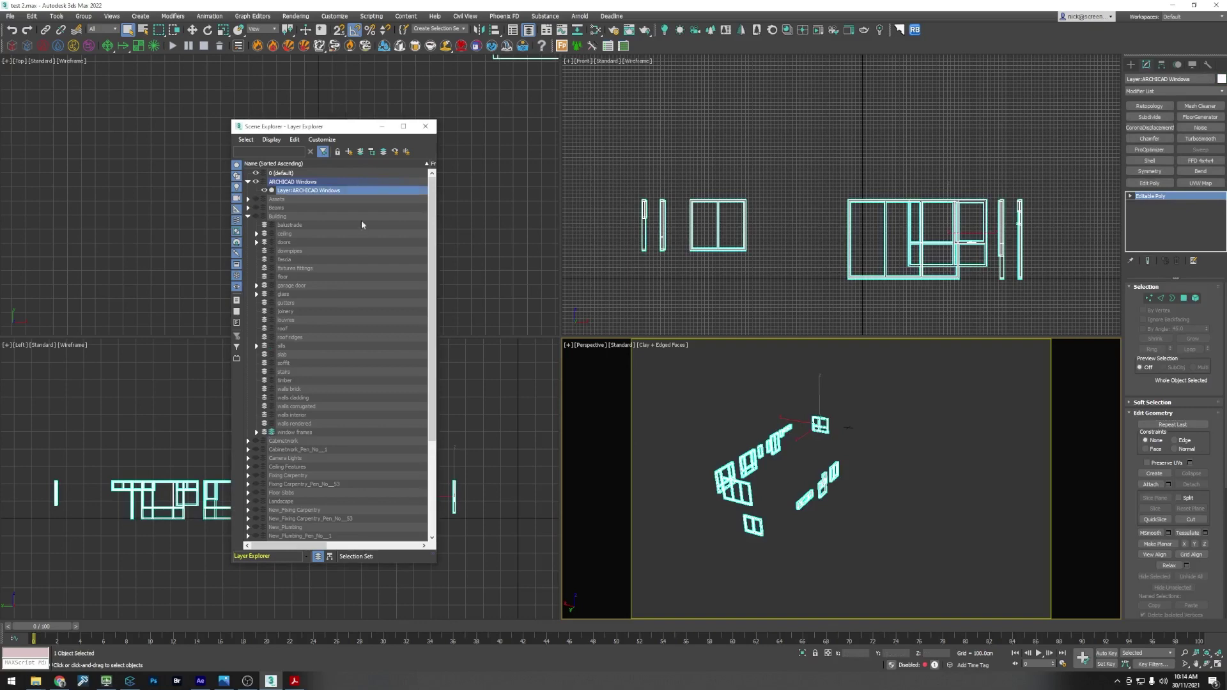
{"action": "left_click", "coordinate": [360, 151]}
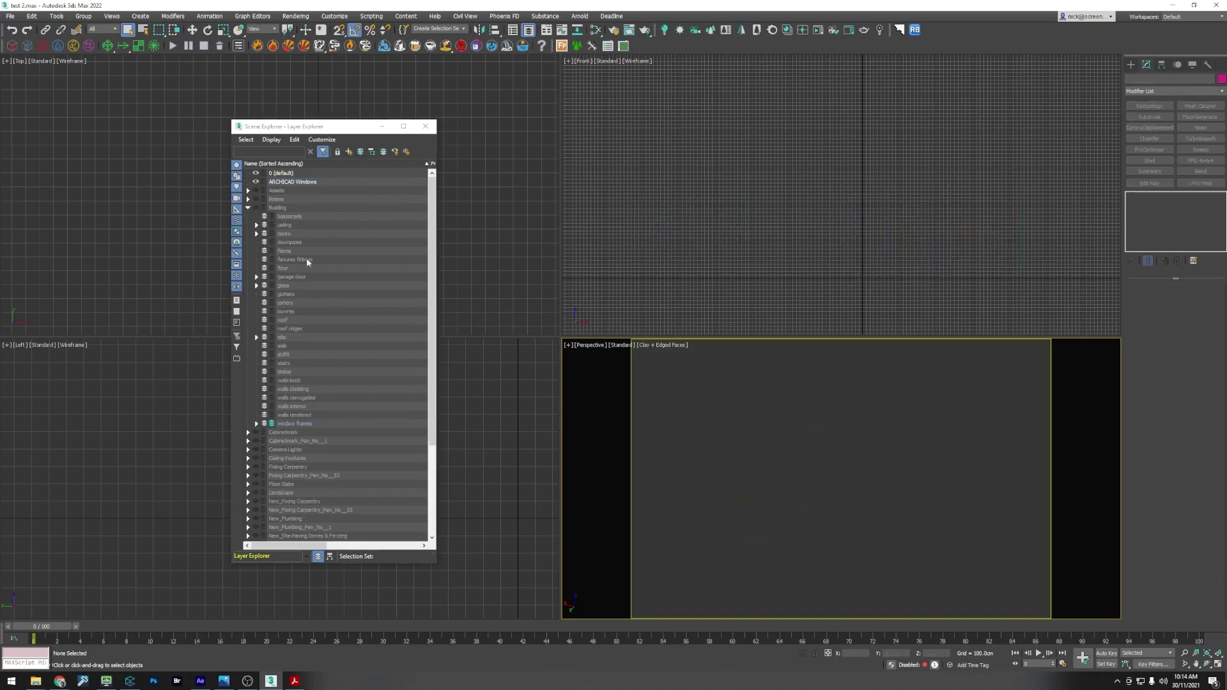
Step: Delete the emptied ARCHICAD Windows layer
{"action": "left_click", "coordinate": [284, 183]}
{"action": "right_click", "coordinate": [288, 179]}
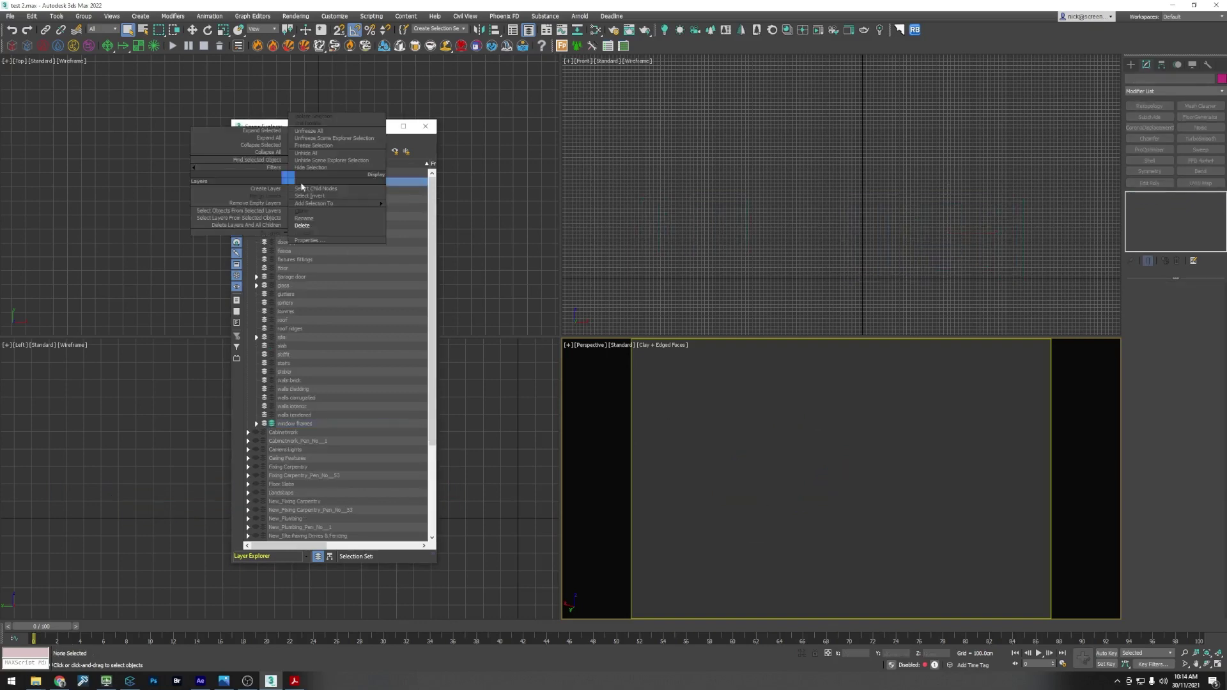
{"action": "left_click", "coordinate": [317, 225]}
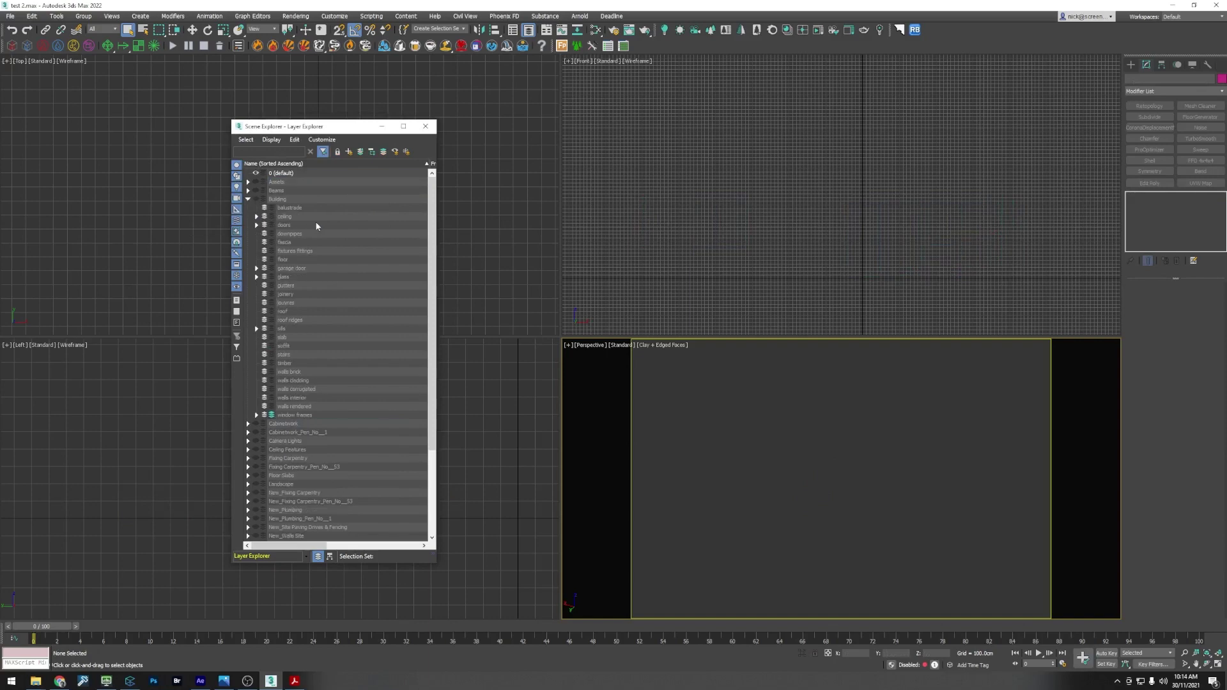
Step: Unhide the Beams layer and delete its two Block:Beam parent objects
{"action": "left_click", "coordinate": [256, 190]}
{"action": "left_click_drag", "start_coordinate": [758, 545], "coordinate": [665, 469]}
{"action": "scroll", "coordinate": [727, 501], "scroll_direction": "up", "scroll_amount": 5}
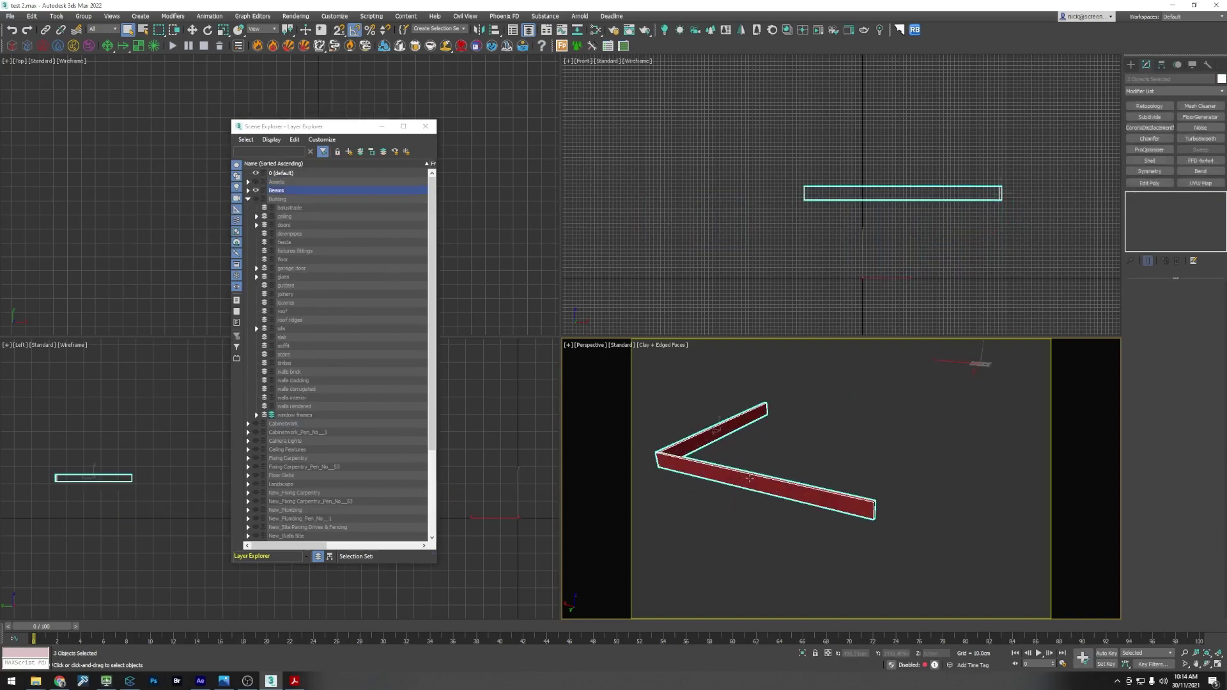
{"action": "left_click", "coordinate": [248, 190]}
{"action": "left_click", "coordinate": [287, 200]}
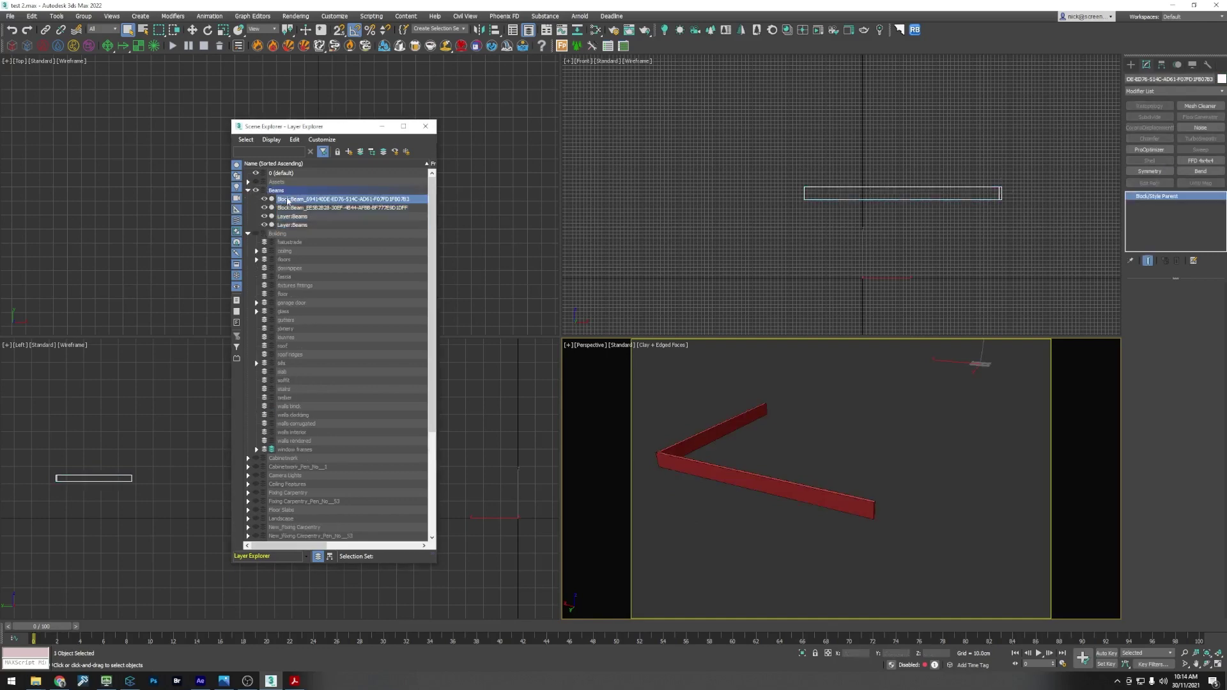
{"action": "left_click", "coordinate": [291, 208], "text": "ctrl"}
{"action": "right_click", "coordinate": [291, 208]}
{"action": "mouse_move", "coordinate": [269, 228]}
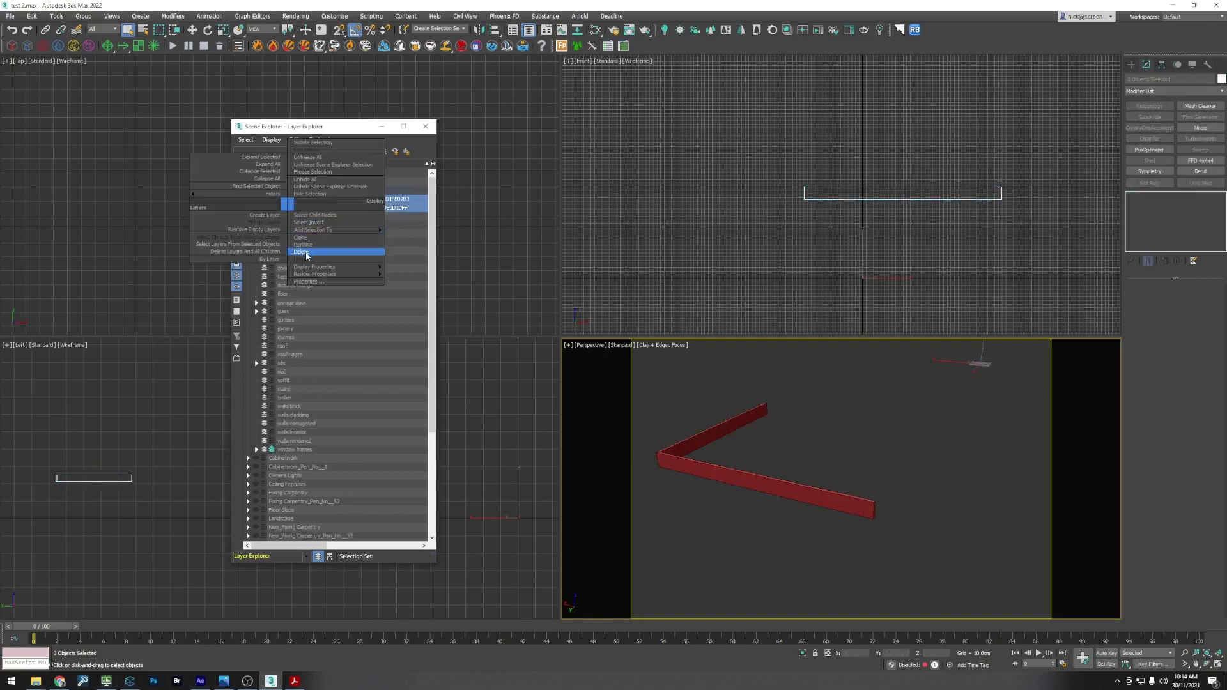
{"action": "left_click", "coordinate": [307, 253]}
Step: Move the two Layer:Beams meshes into the Building timber layer and delete the emptied Beams layer
{"action": "left_click_drag", "start_coordinate": [304, 207], "coordinate": [298, 201]}
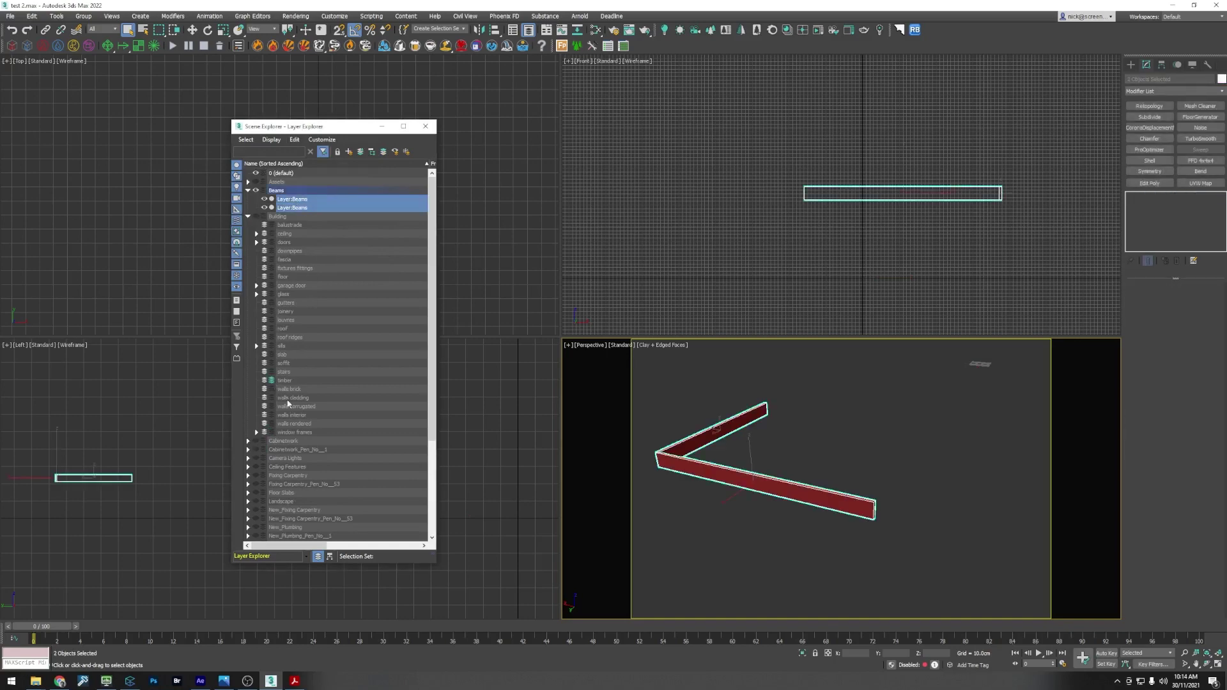
{"action": "left_click", "coordinate": [360, 154]}
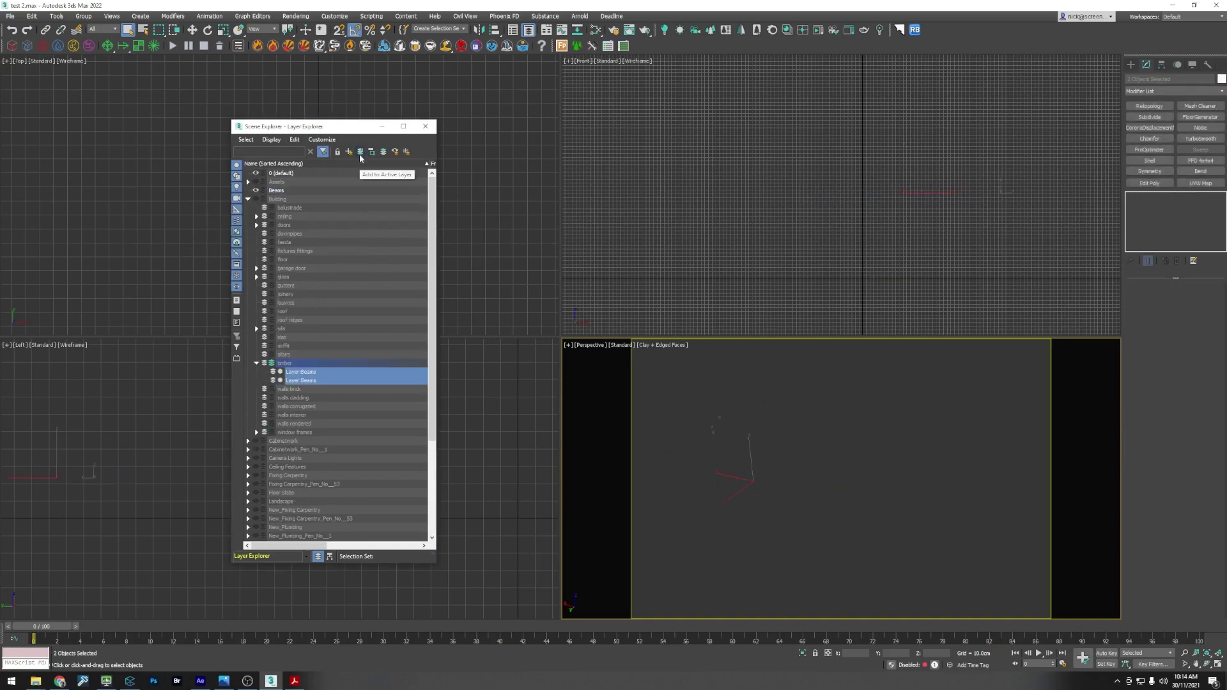
{"action": "left_click", "coordinate": [289, 191]}
{"action": "right_click", "coordinate": [291, 193]}
{"action": "left_click", "coordinate": [299, 235]}
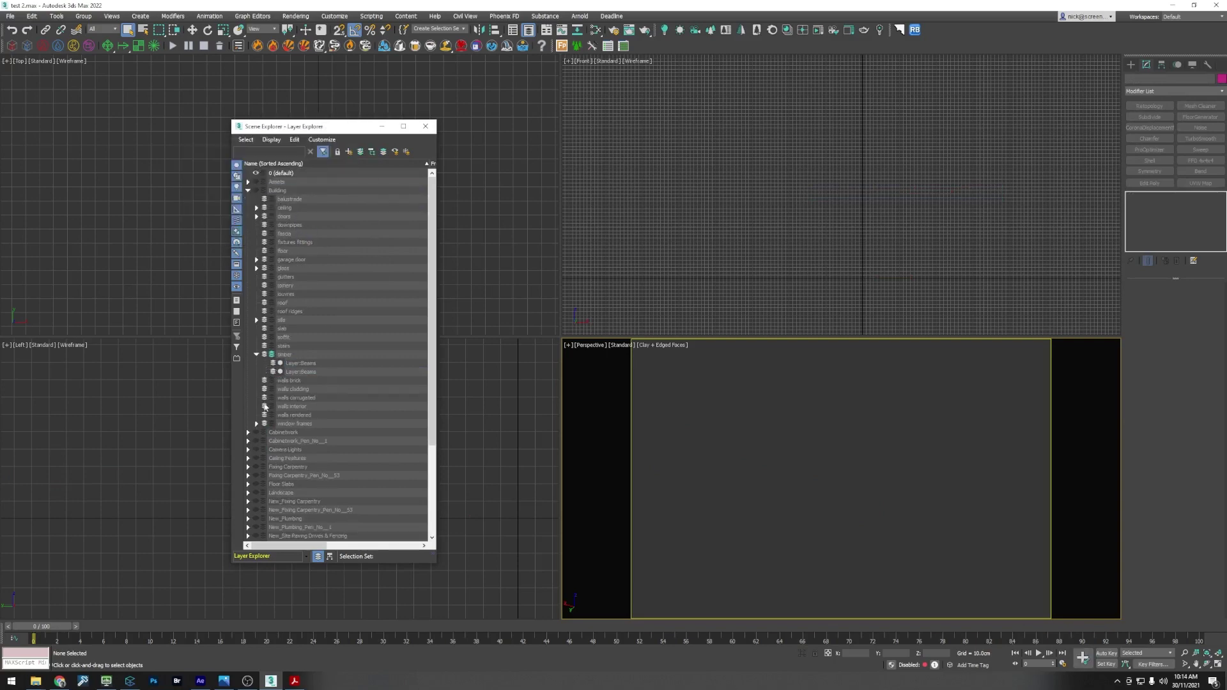
Step: Unhide the Cabinetwork layer and examine its kitchen cabinets, island bench and range hood
{"action": "left_click", "coordinate": [255, 433]}
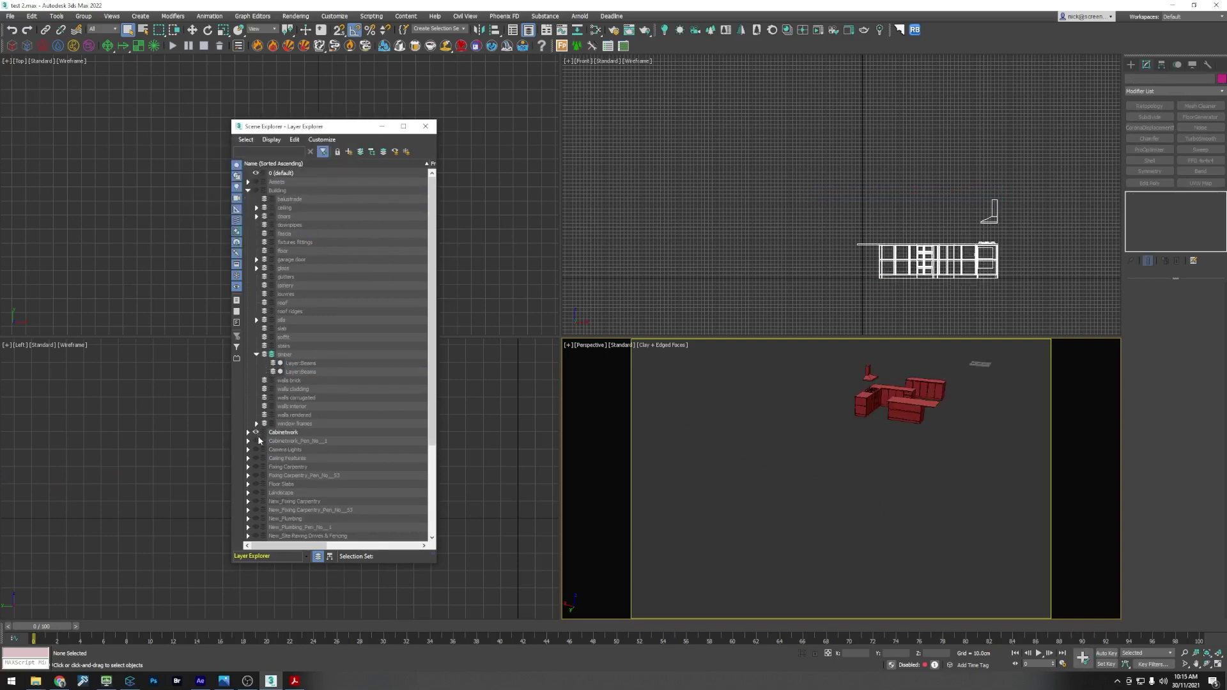
{"action": "scroll", "coordinate": [811, 452], "scroll_direction": "up", "scroll_amount": 3}
{"action": "scroll", "coordinate": [843, 437], "scroll_direction": "up", "scroll_amount": 4}
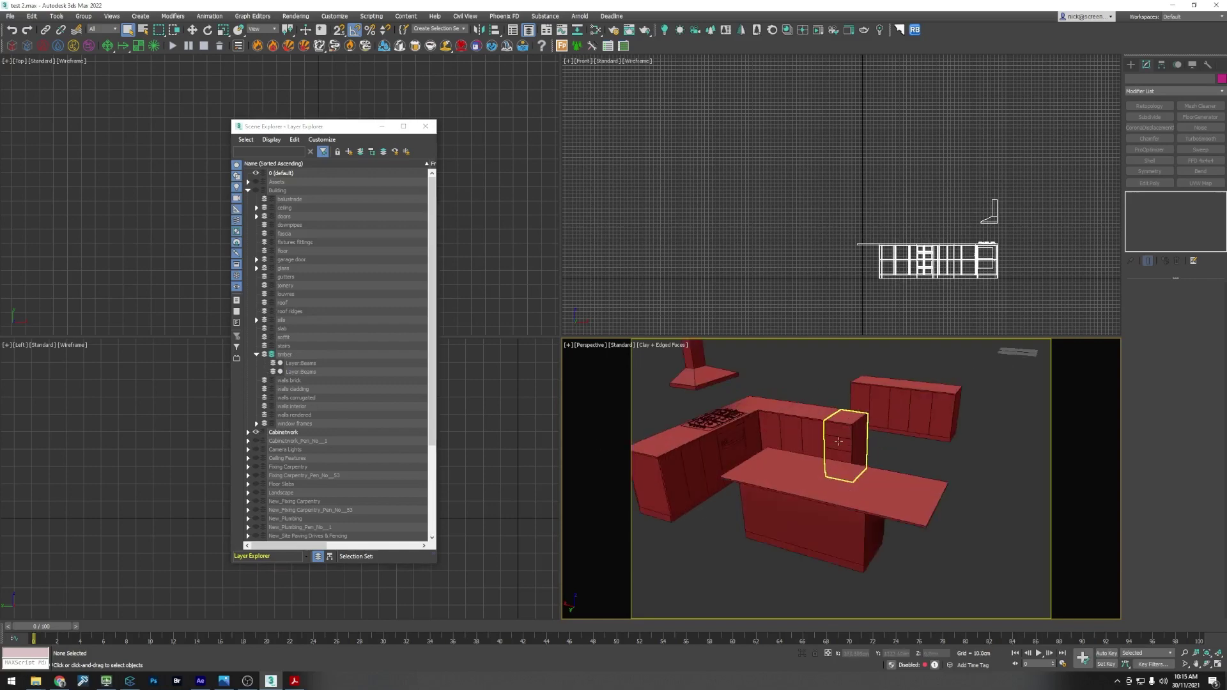
{"action": "scroll", "coordinate": [840, 439], "scroll_direction": "down", "scroll_amount": 4}
{"action": "key", "text": "ctrl+r"}
{"action": "left_click_drag", "start_coordinate": [838, 439], "coordinate": [876, 498]}
{"action": "right_click", "coordinate": [856, 505]}
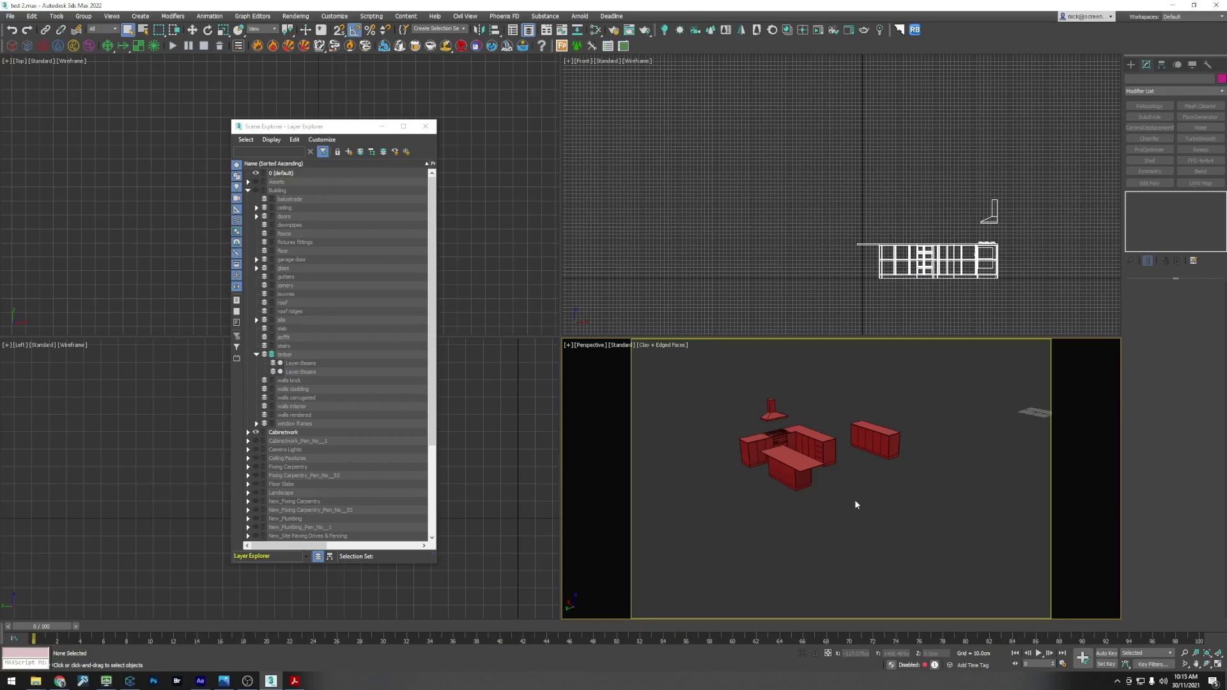
{"action": "mouse_move", "coordinate": [849, 507]}
{"action": "middle_mouse_down"}
{"action": "mouse_move", "coordinate": [865, 512]}
{"action": "mouse_move", "coordinate": [841, 510]}
{"action": "middle_mouse_up"}
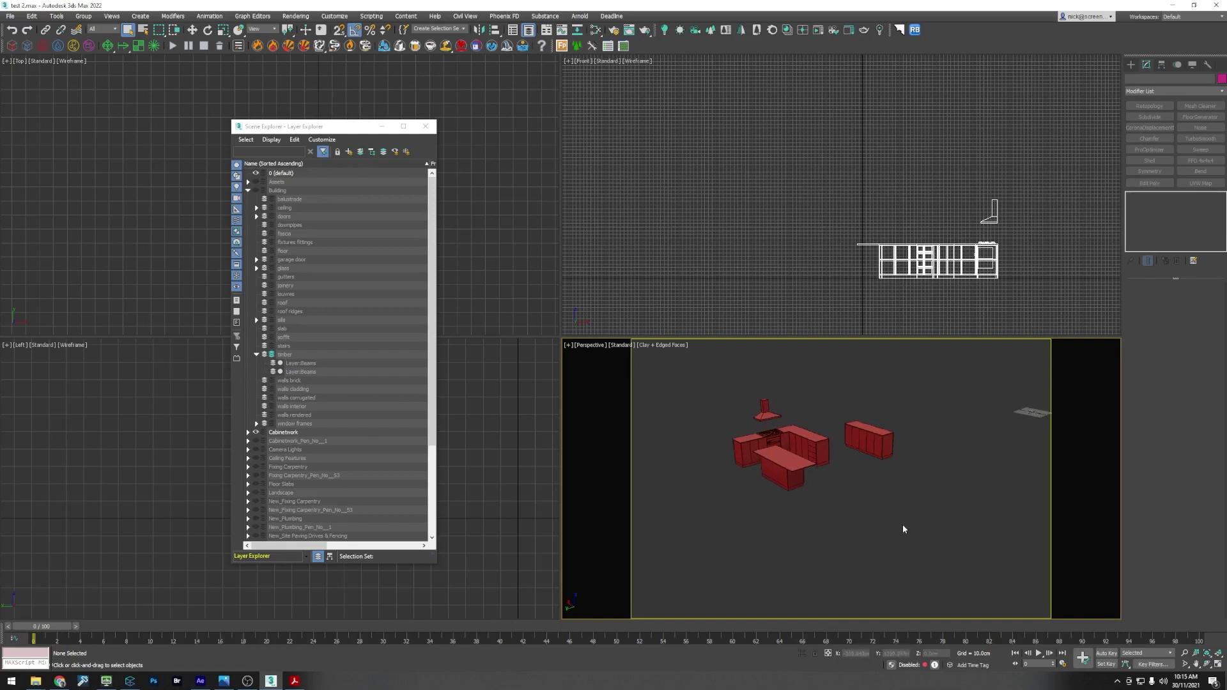
{"action": "left_click_drag", "start_coordinate": [901, 524], "coordinate": [771, 495]}
Step: Collapse the Building layer, then create a new top-level layer named Hide and switch off its visibility
{"action": "left_click", "coordinate": [248, 190]}
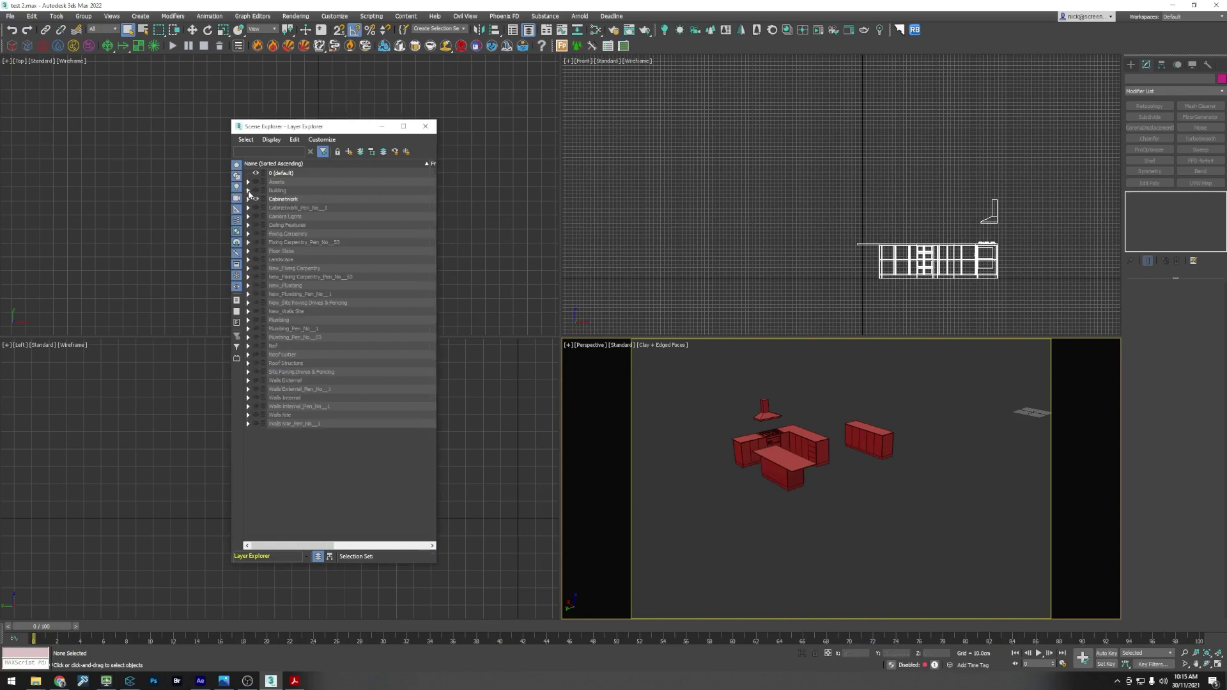
{"action": "left_click", "coordinate": [349, 152]}
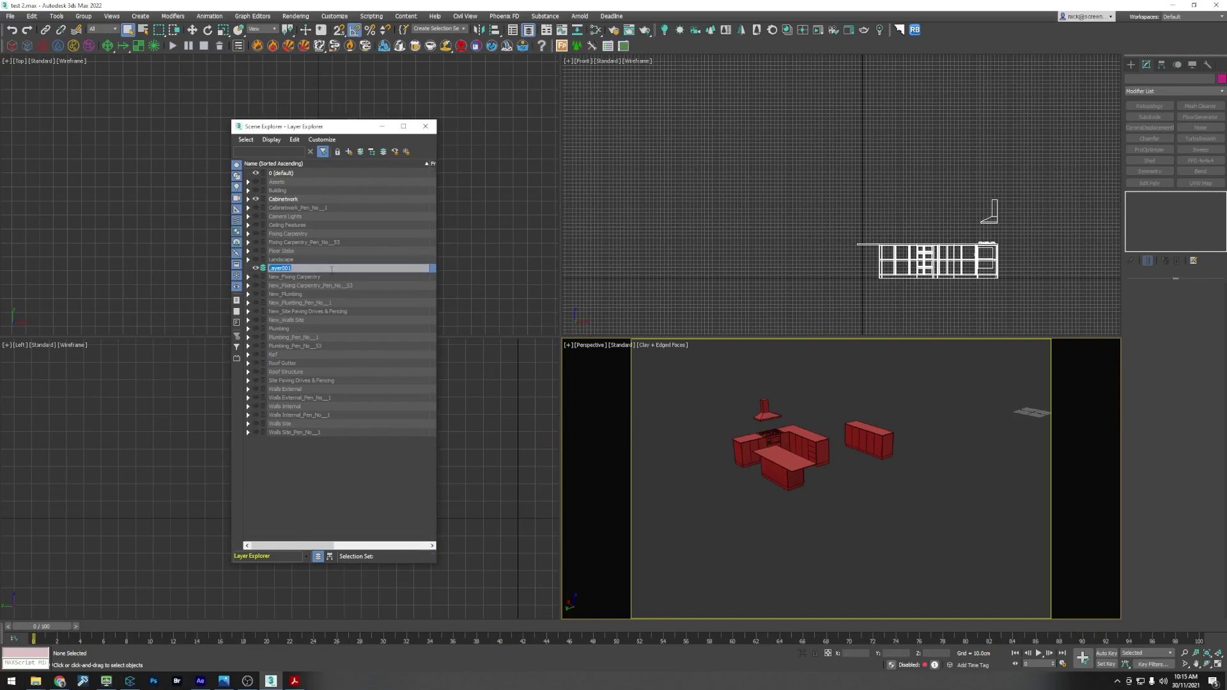
{"action": "type", "text": "Hd"}
{"action": "key", "text": "Return"}
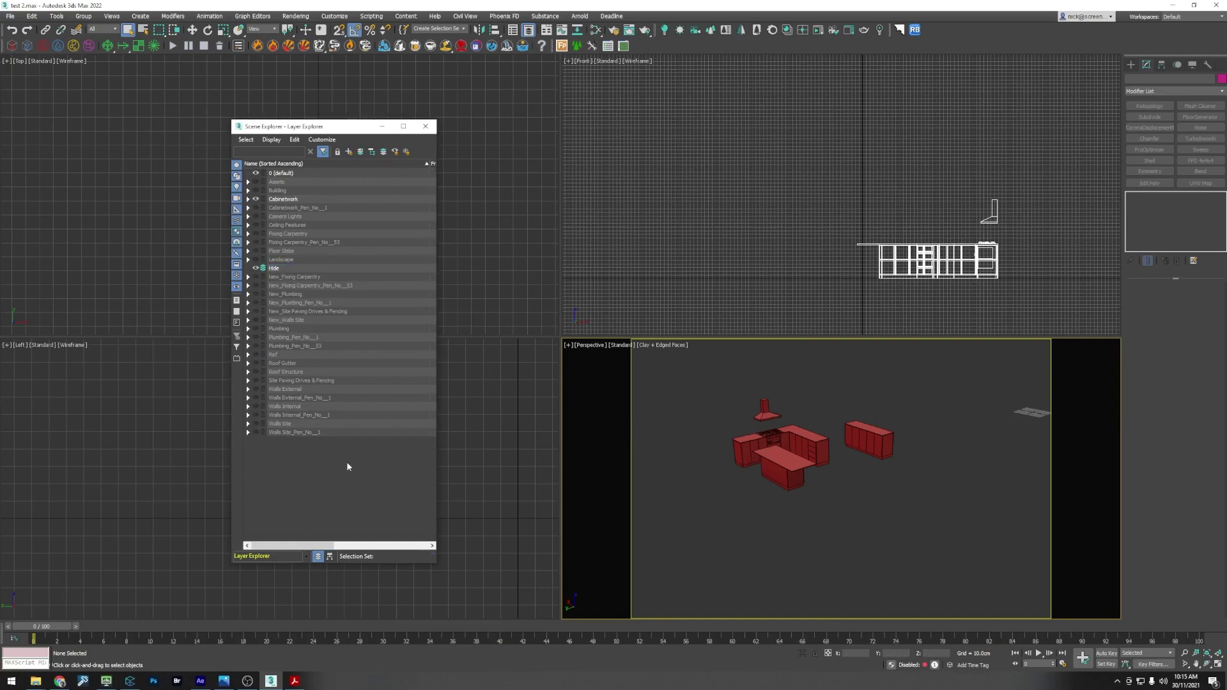
{"action": "left_click", "coordinate": [255, 267]}
Step: Delete all Block:Object and Block:Slab parent objects from the Cabinetwork layer, keeping the Layer:Cabinetwork meshes
{"action": "left_click_drag", "start_coordinate": [931, 539], "coordinate": [730, 382]}
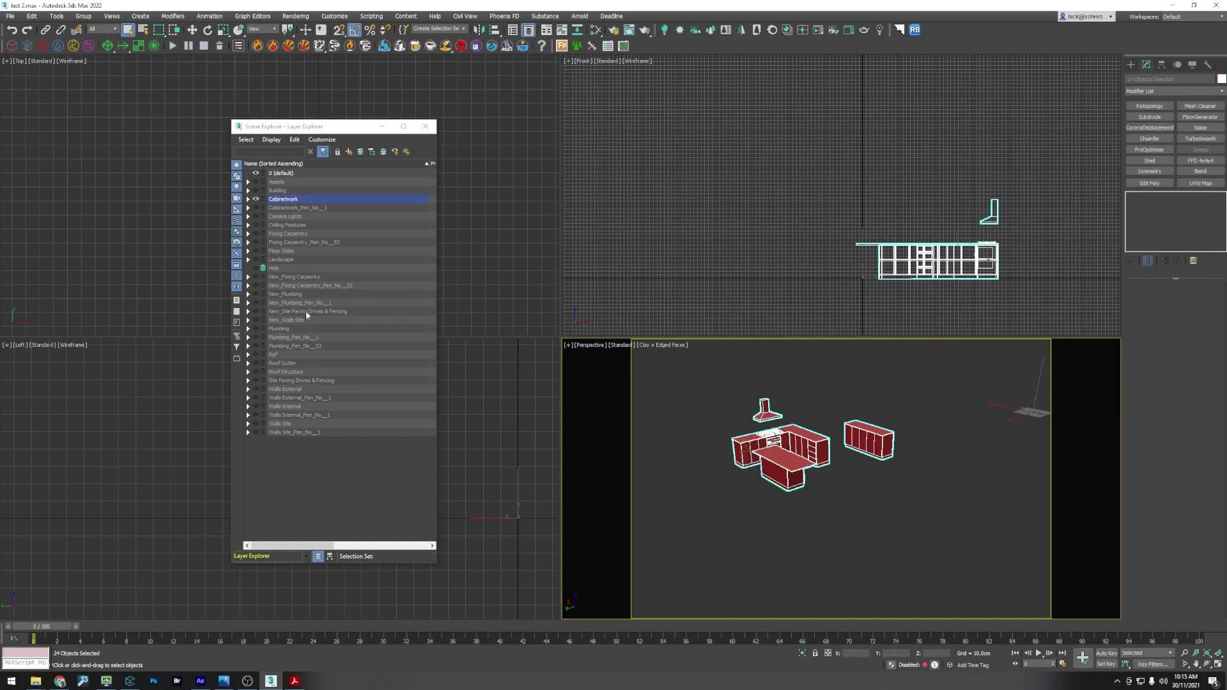
{"action": "left_click", "coordinate": [248, 199]}
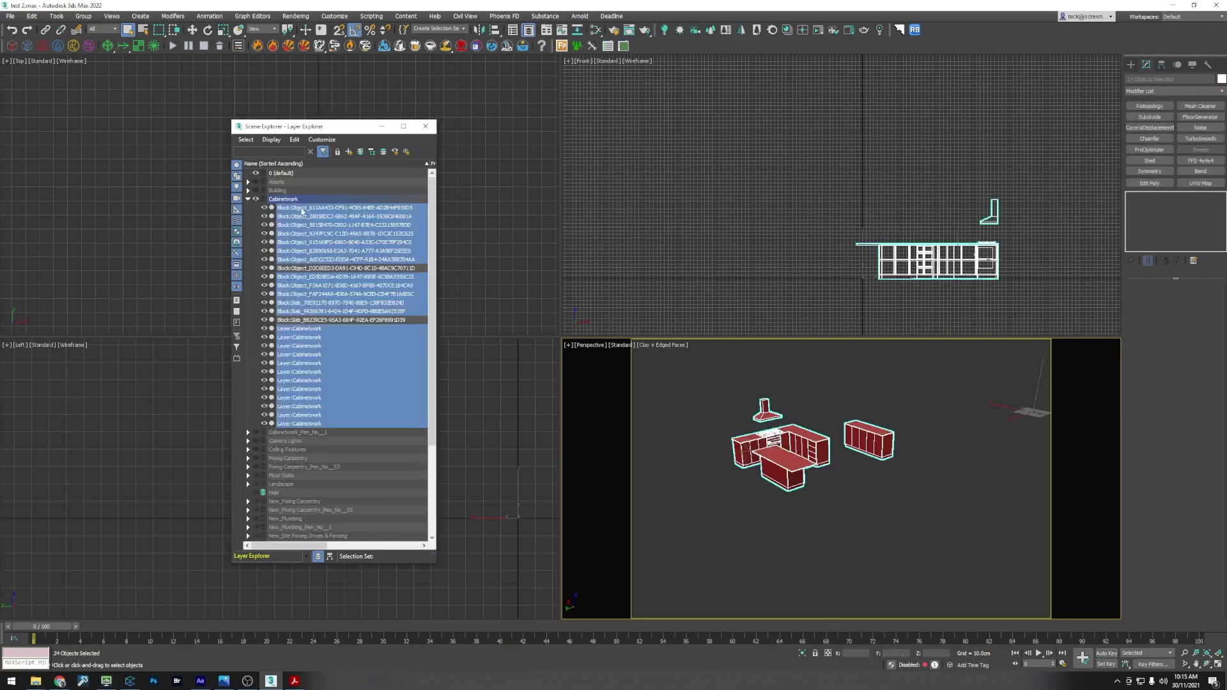
{"action": "left_click", "coordinate": [730, 474]}
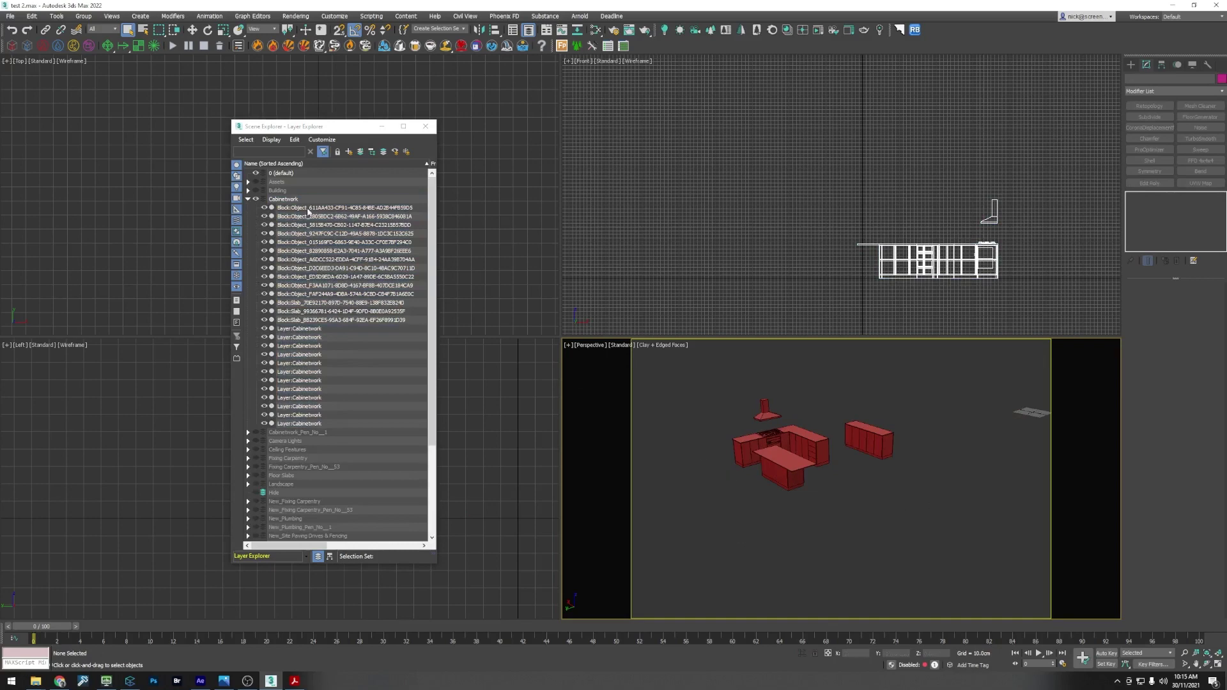
{"action": "left_click", "coordinate": [310, 320], "text": "shift"}
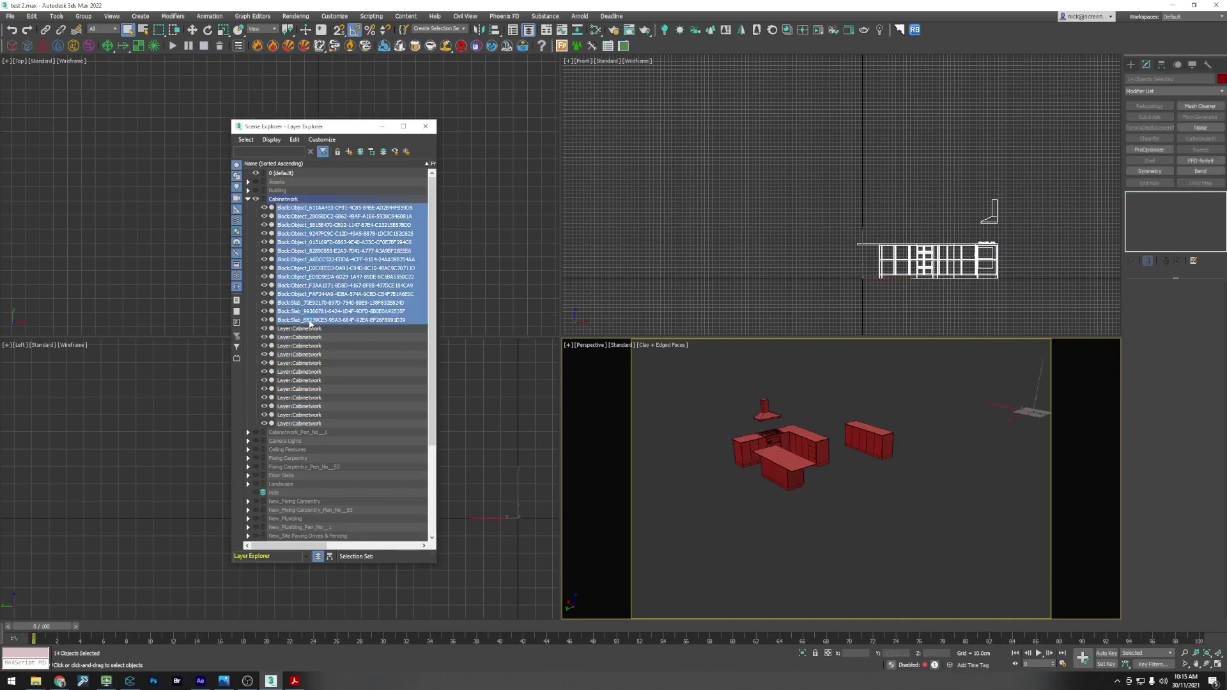
{"action": "key", "text": "Delete"}
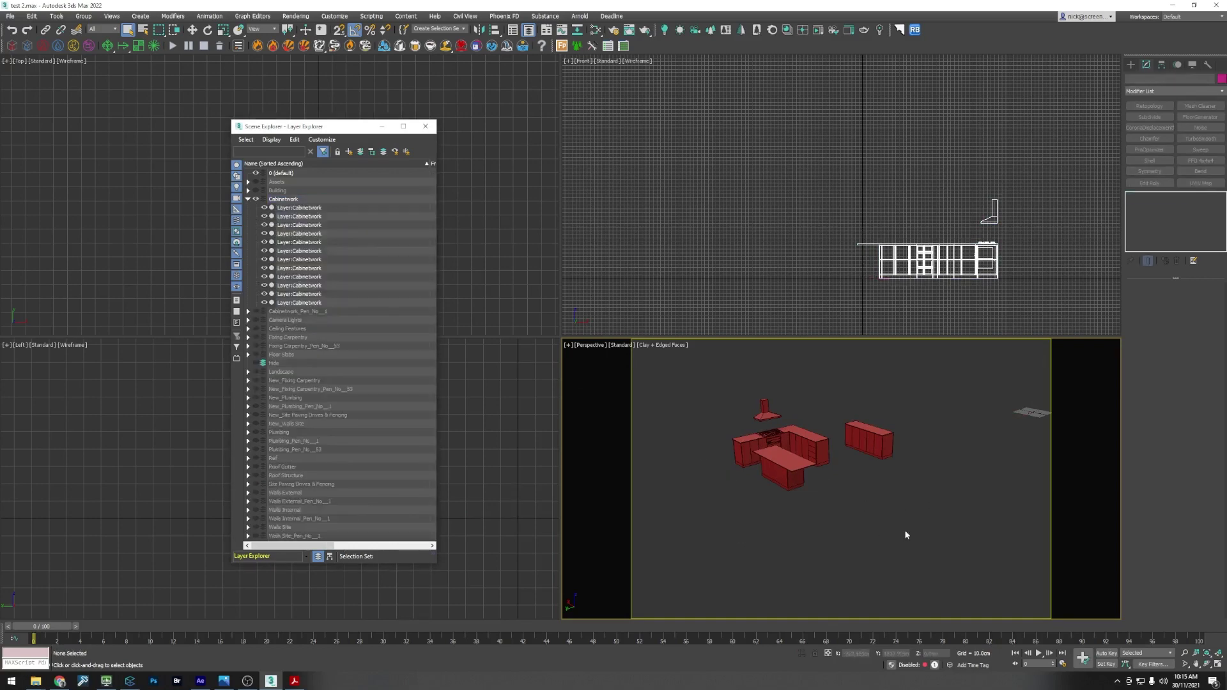
Step: Move all remaining Layer:Cabinetwork meshes into the Hide layer
{"action": "left_click_drag", "start_coordinate": [904, 533], "coordinate": [683, 391]}
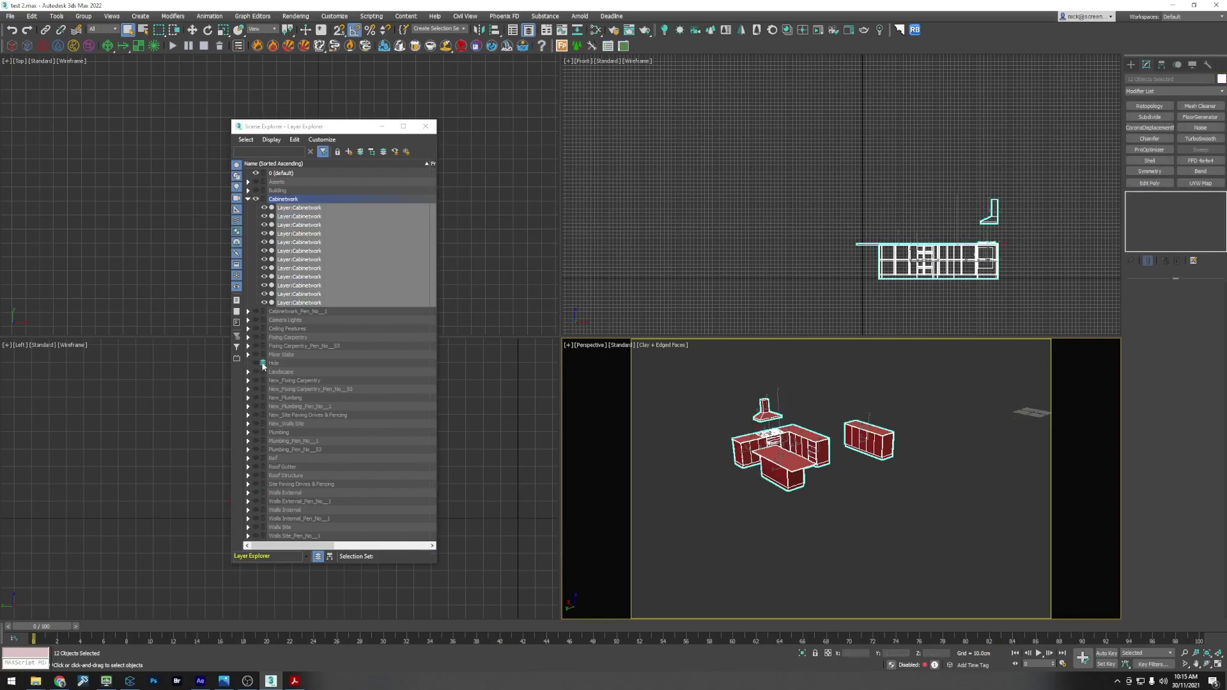
{"action": "key", "text": "Delete"}
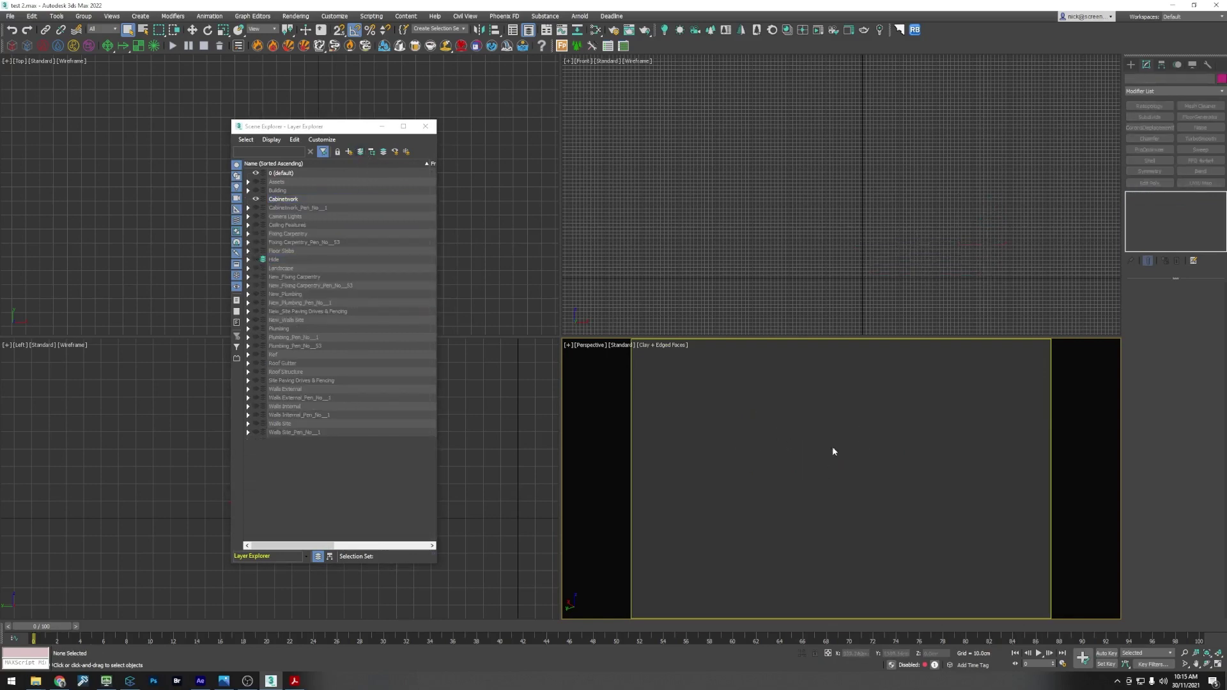
Step: Unhide the Cabinetwork_Pen_No__1 layer, inspect its line shapes, and delete all of them
{"action": "left_click", "coordinate": [256, 208]}
{"action": "left_click", "coordinate": [248, 207]}
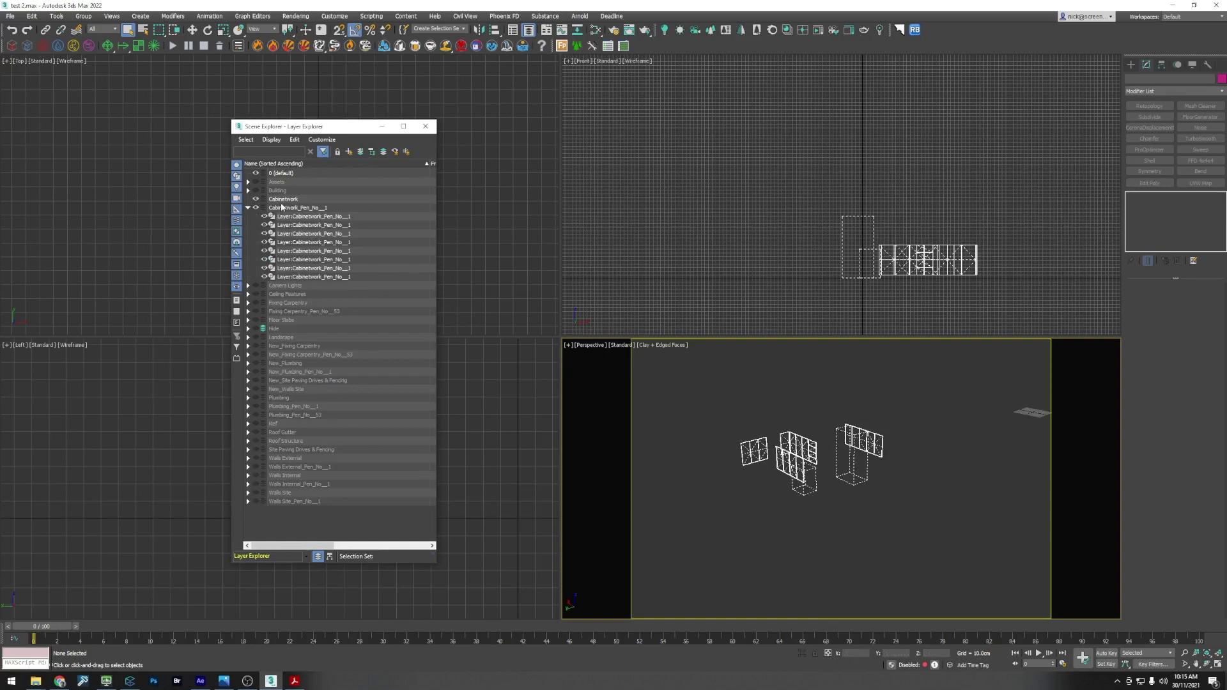
{"action": "left_click", "coordinate": [284, 210]}
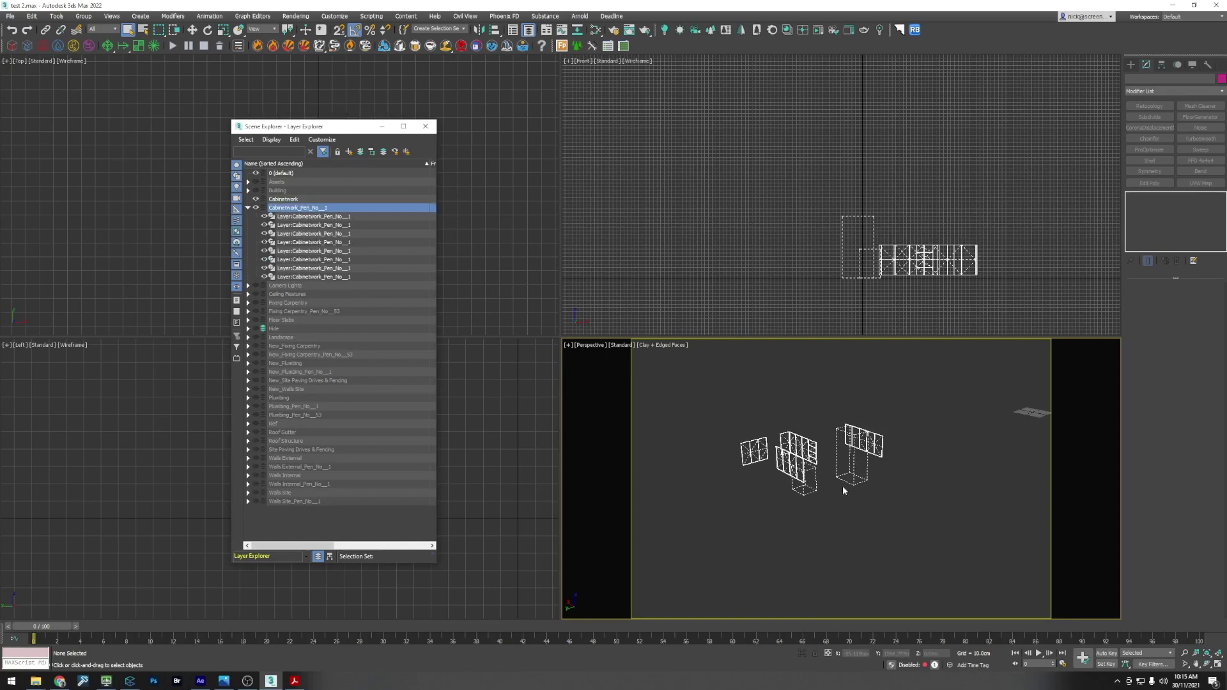
{"action": "scroll", "coordinate": [842, 486], "scroll_direction": "up", "scroll_amount": 5}
{"action": "scroll", "coordinate": [754, 440], "scroll_direction": "up", "scroll_amount": 2}
{"action": "scroll", "coordinate": [751, 429], "scroll_direction": "down", "scroll_amount": 2}
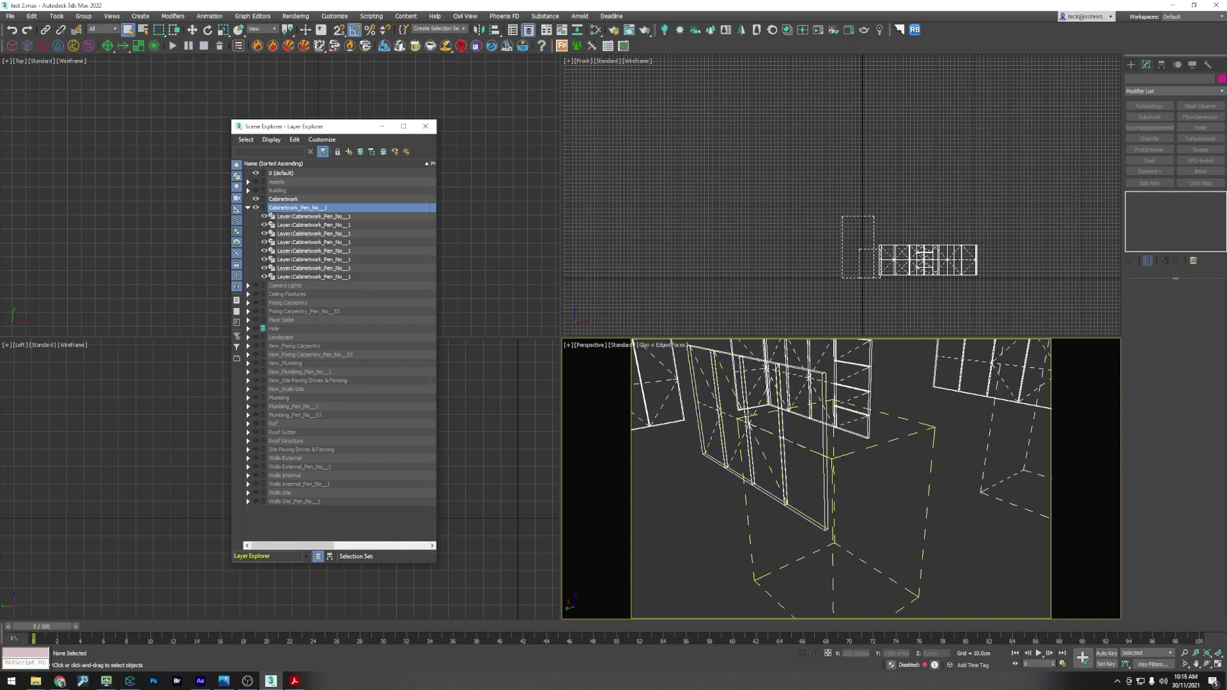
{"action": "left_click", "coordinate": [747, 414]}
{"action": "scroll", "coordinate": [760, 464], "scroll_direction": "down", "scroll_amount": 8}
{"action": "left_click_drag", "start_coordinate": [871, 508], "coordinate": [666, 394]}
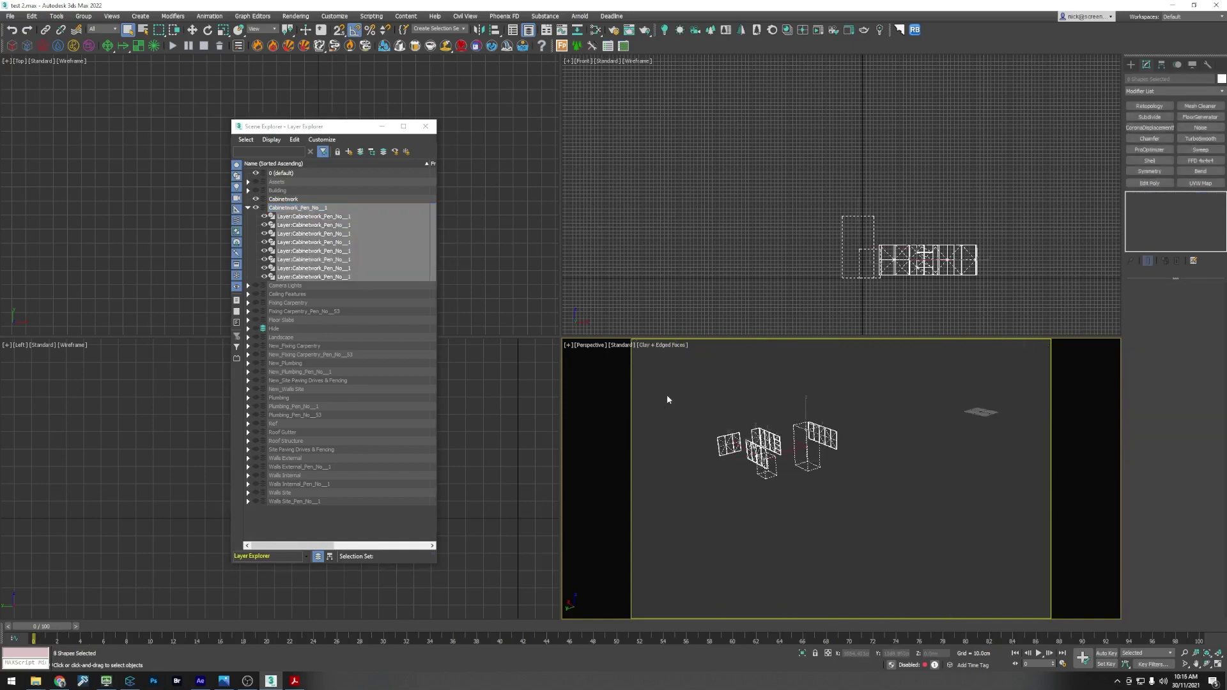
{"action": "key", "text": "Delete"}
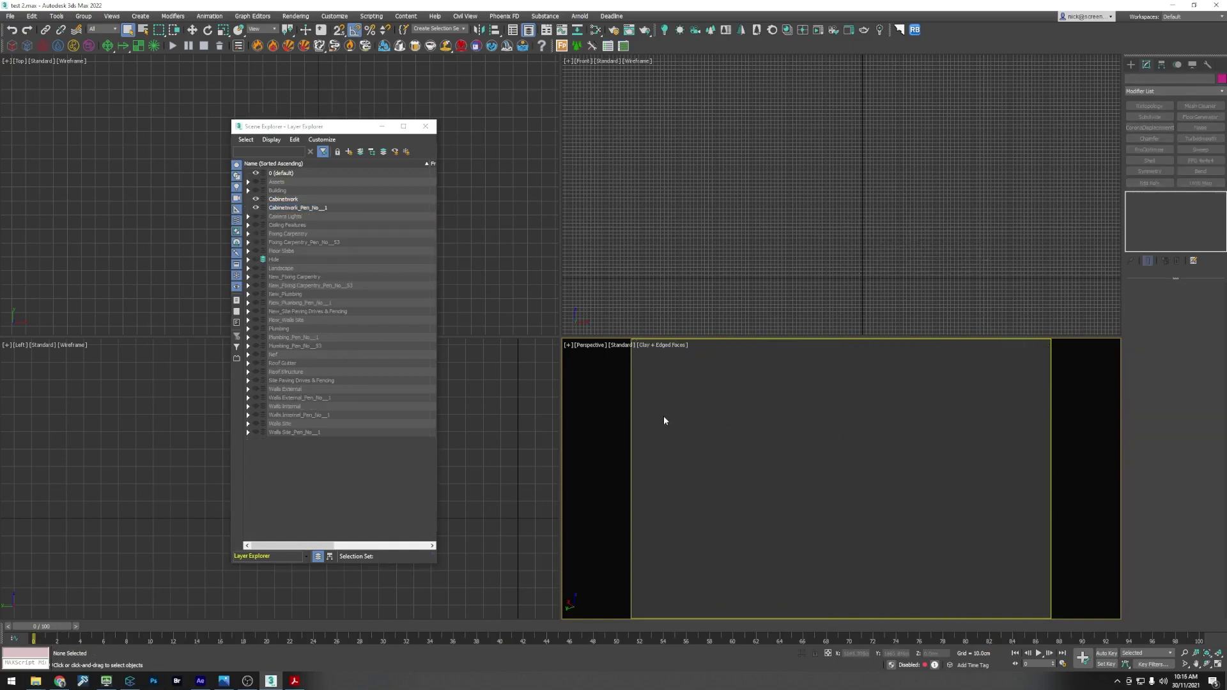
Step: Unhide the Fixing Carpentry_Pen_No__53 layer and delete all of its line shapes
{"action": "left_click", "coordinate": [257, 243]}
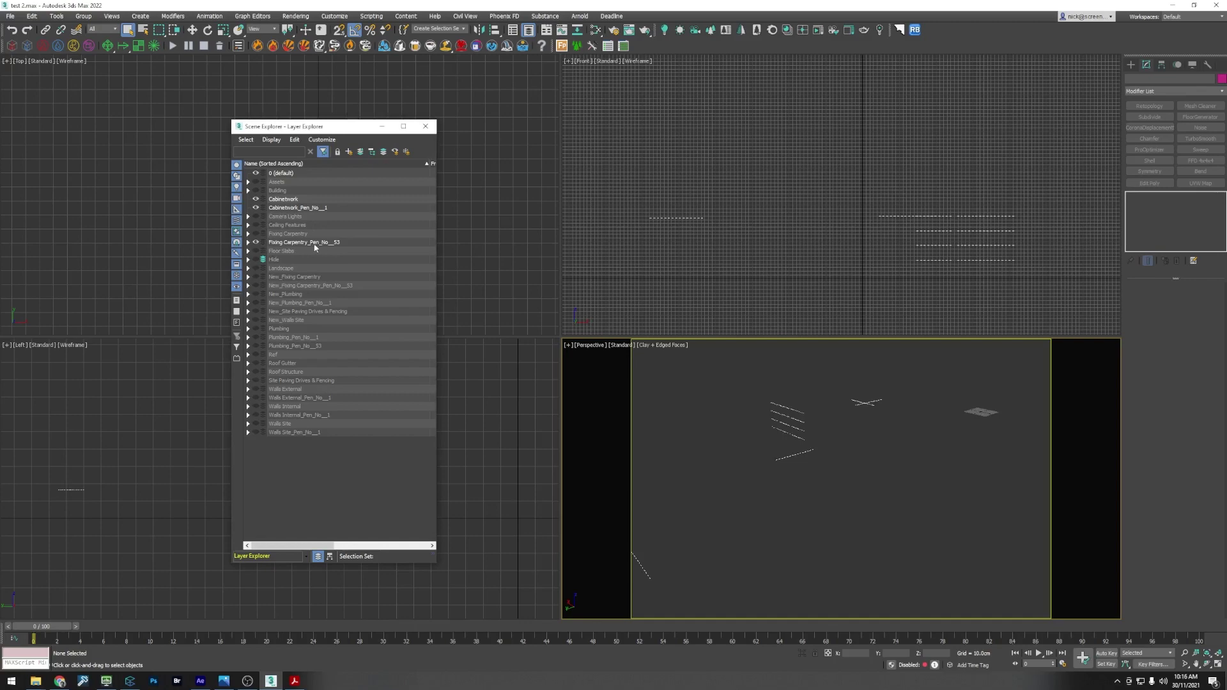
{"action": "scroll", "coordinate": [923, 457], "scroll_direction": "down", "scroll_amount": 5}
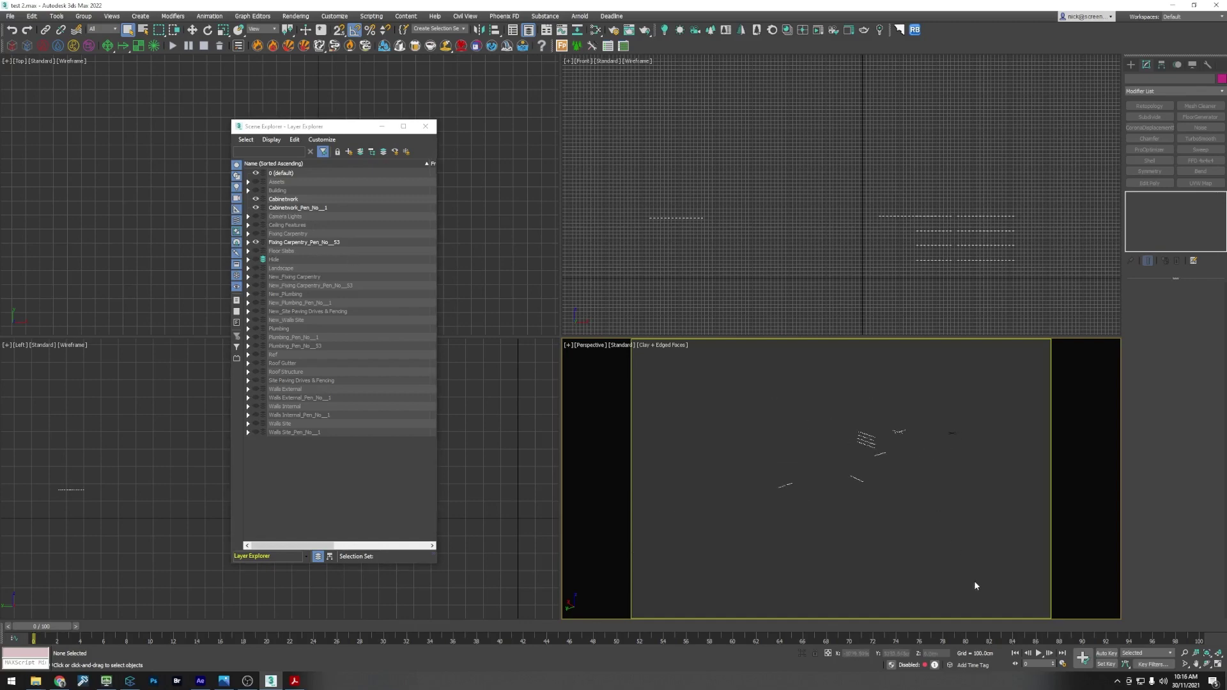
{"action": "left_click_drag", "start_coordinate": [974, 581], "coordinate": [702, 400]}
{"action": "key", "text": "Delete"}
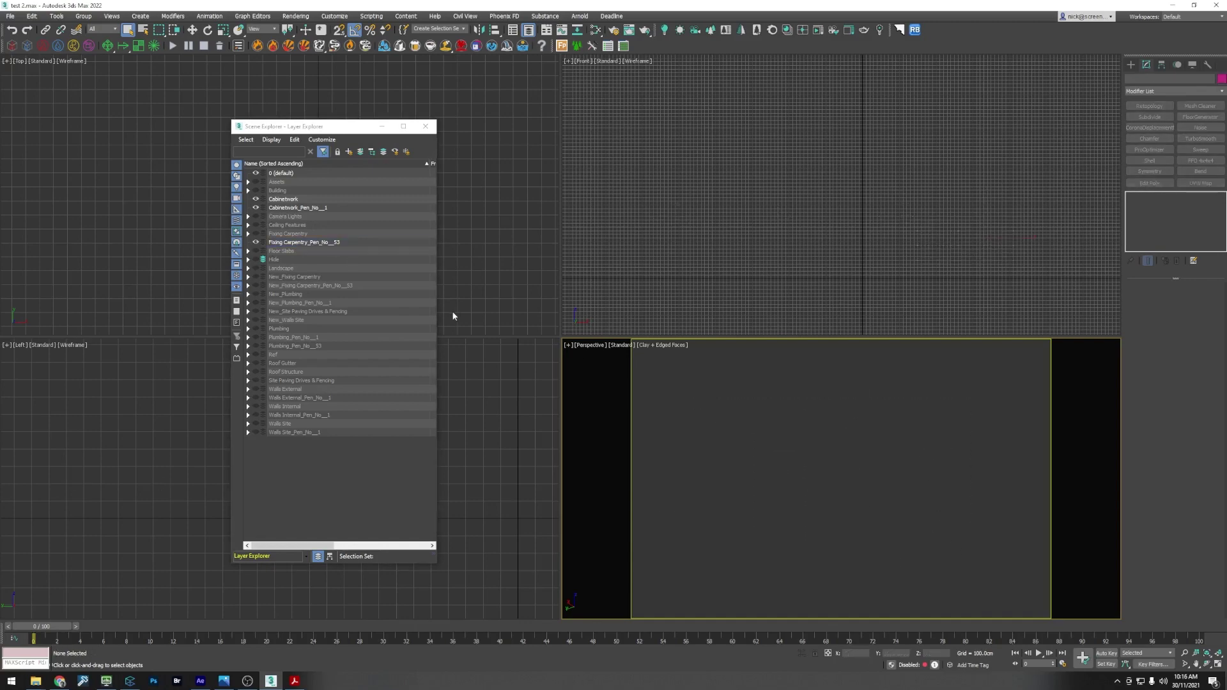
Step: Unhide the remaining Pen_No layers for New_Fixing Carpentry, New_Plumbing, Plumbing, Walls External, Walls Internal and Walls Site
{"action": "left_click", "coordinate": [255, 285]}
{"action": "left_click", "coordinate": [255, 302]}
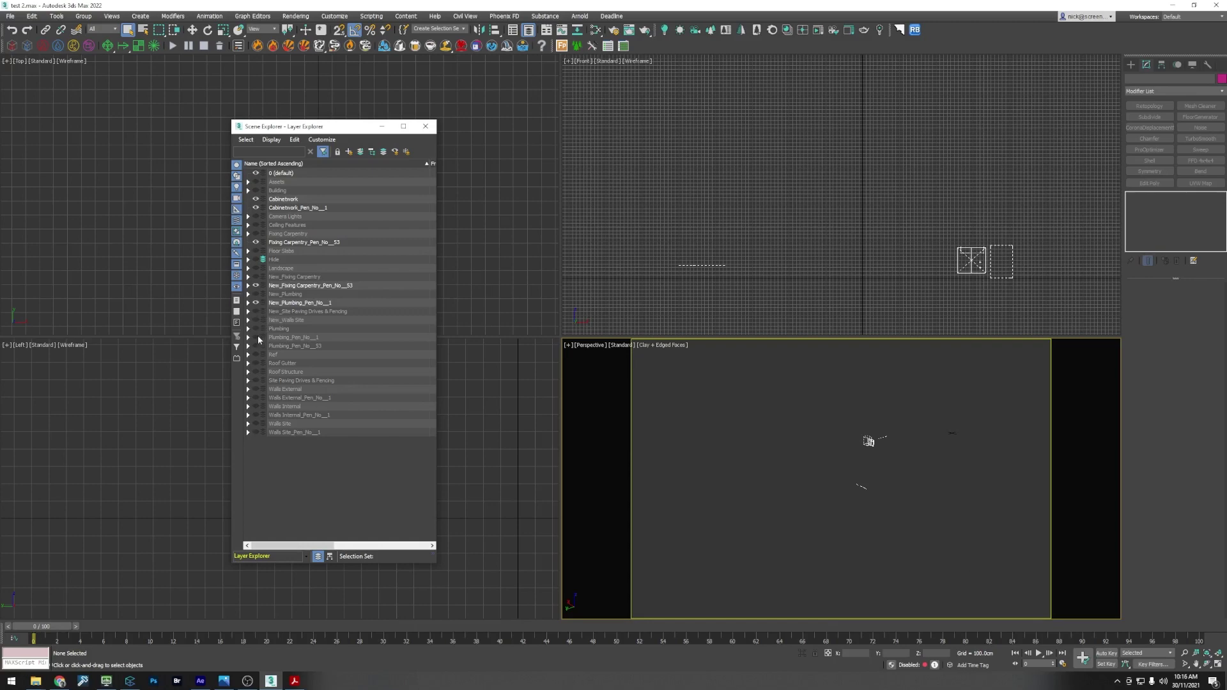
{"action": "left_click", "coordinate": [255, 337]}
{"action": "left_click", "coordinate": [256, 345]}
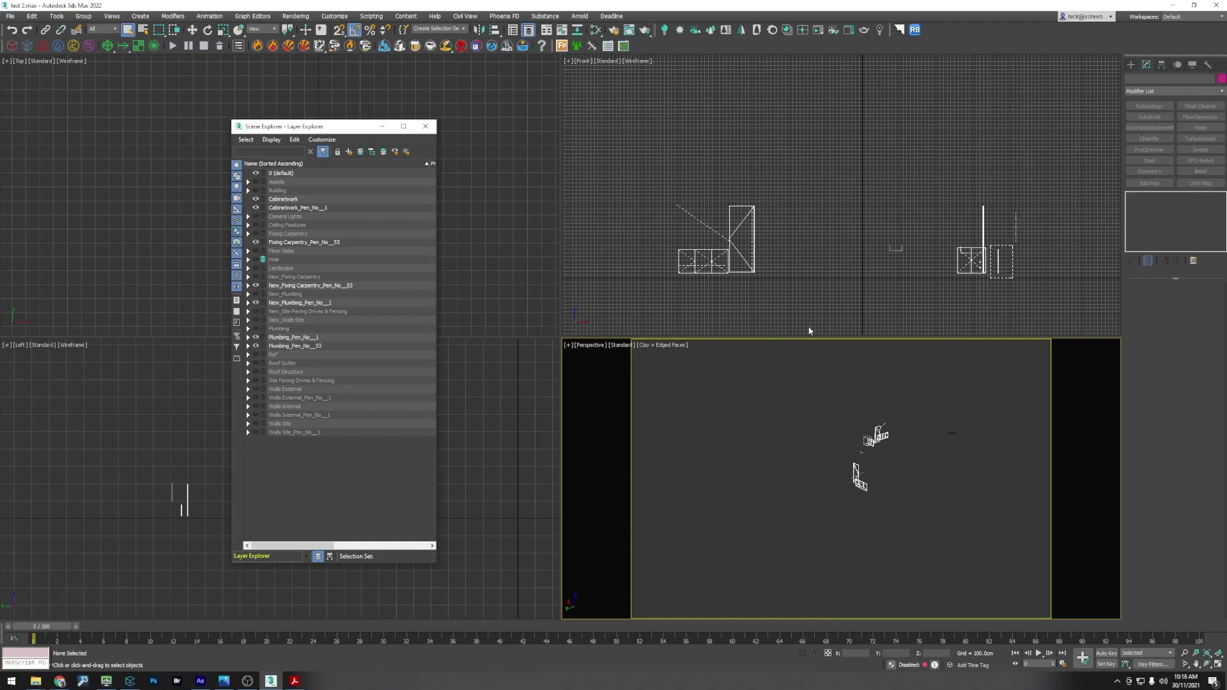
{"action": "left_click", "coordinate": [256, 398]}
{"action": "left_click", "coordinate": [255, 414]}
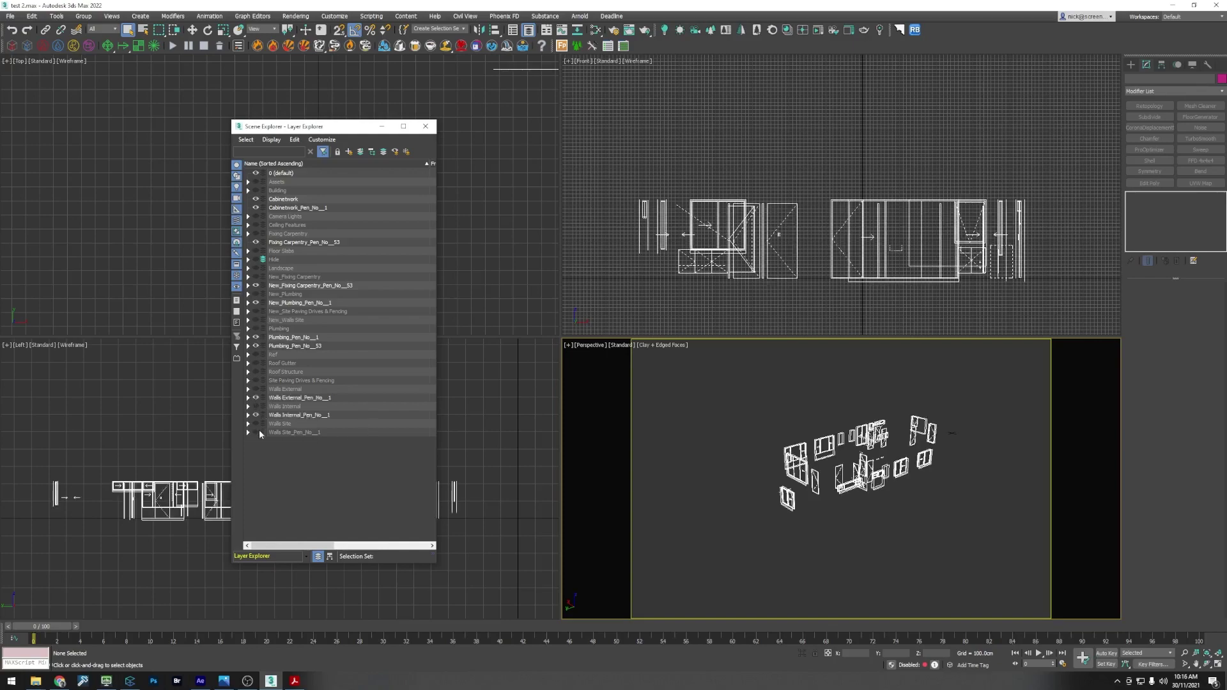
{"action": "left_click", "coordinate": [255, 433]}
Step: Inspect the visible door, window and plumbing linework from the Pen_No layers, and delete all of it
{"action": "scroll", "coordinate": [850, 473], "scroll_direction": "up", "scroll_amount": 6}
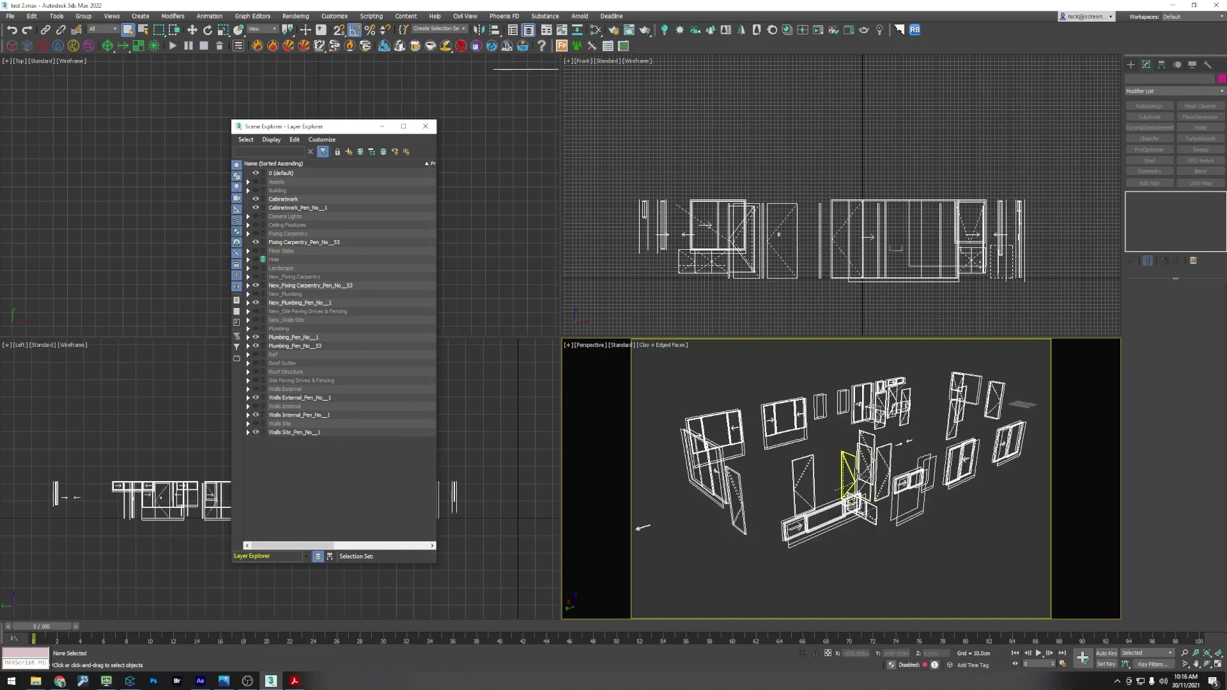
{"action": "scroll", "coordinate": [850, 473], "scroll_direction": "down", "scroll_amount": 4}
{"action": "left_click", "coordinate": [853, 476]}
{"action": "scroll", "coordinate": [853, 476], "scroll_direction": "up", "scroll_amount": 4}
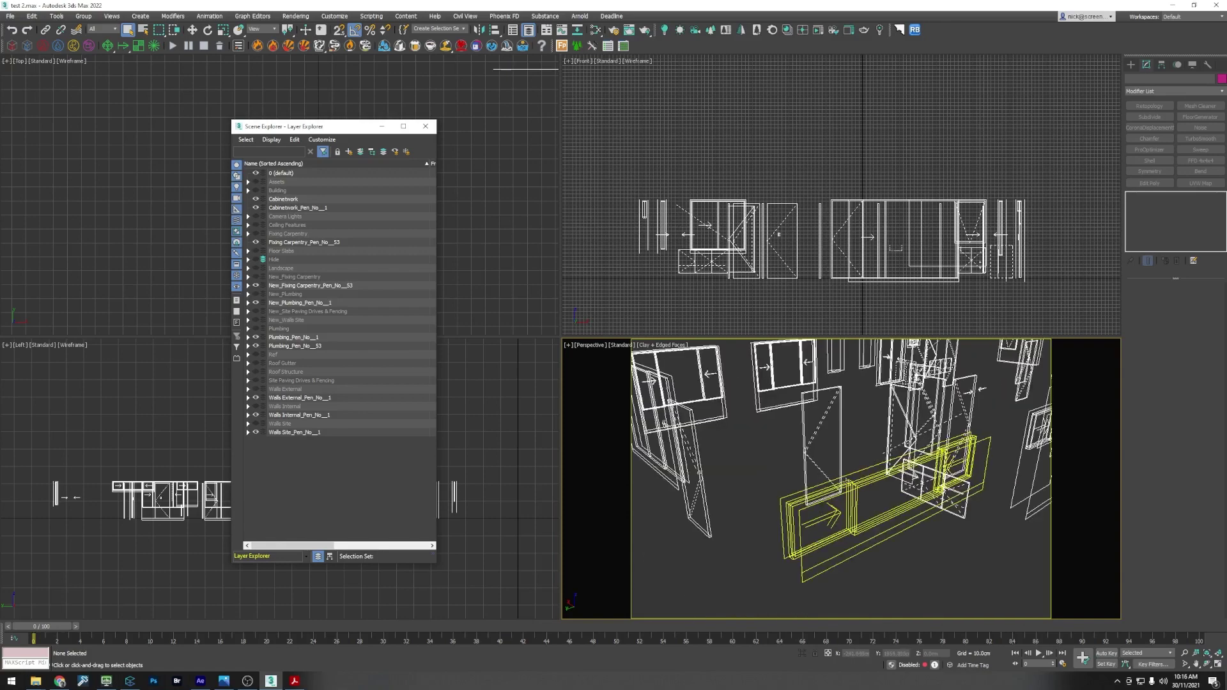
{"action": "scroll", "coordinate": [850, 483], "scroll_direction": "down", "scroll_amount": 4}
{"action": "left_click", "coordinate": [754, 442]}
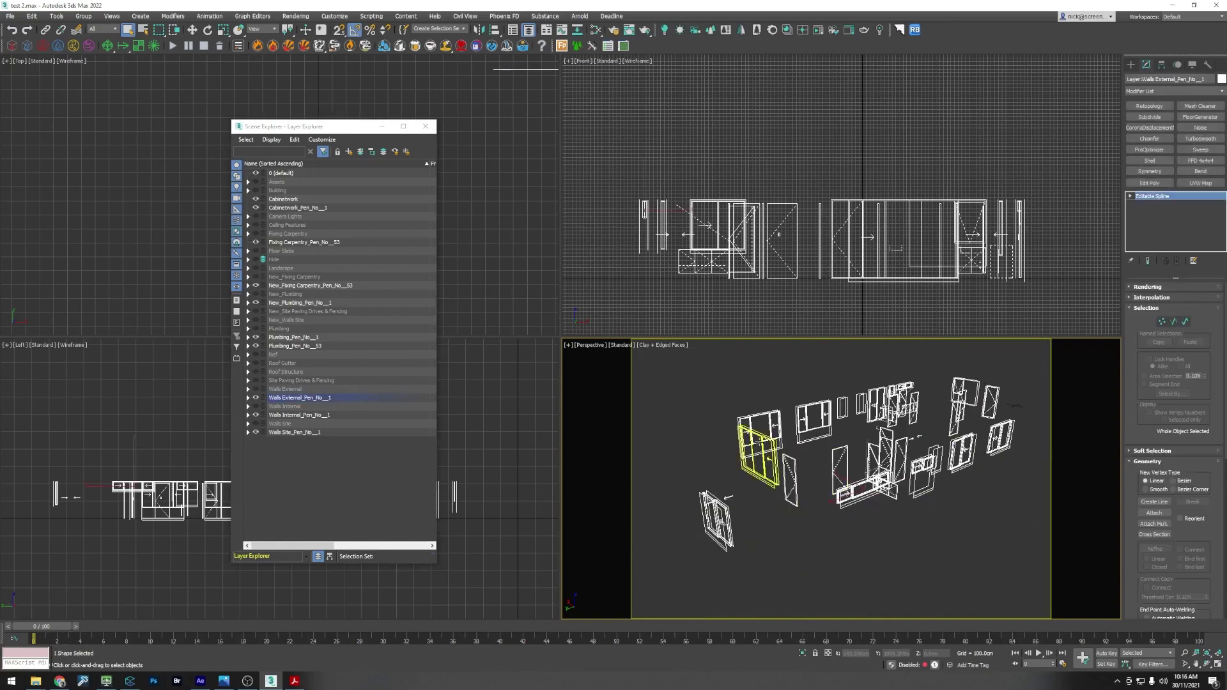
{"action": "scroll", "coordinate": [761, 442], "scroll_direction": "up", "scroll_amount": 5}
{"action": "scroll", "coordinate": [760, 442], "scroll_direction": "down", "scroll_amount": 4}
{"action": "scroll", "coordinate": [912, 516], "scroll_direction": "down", "scroll_amount": 5}
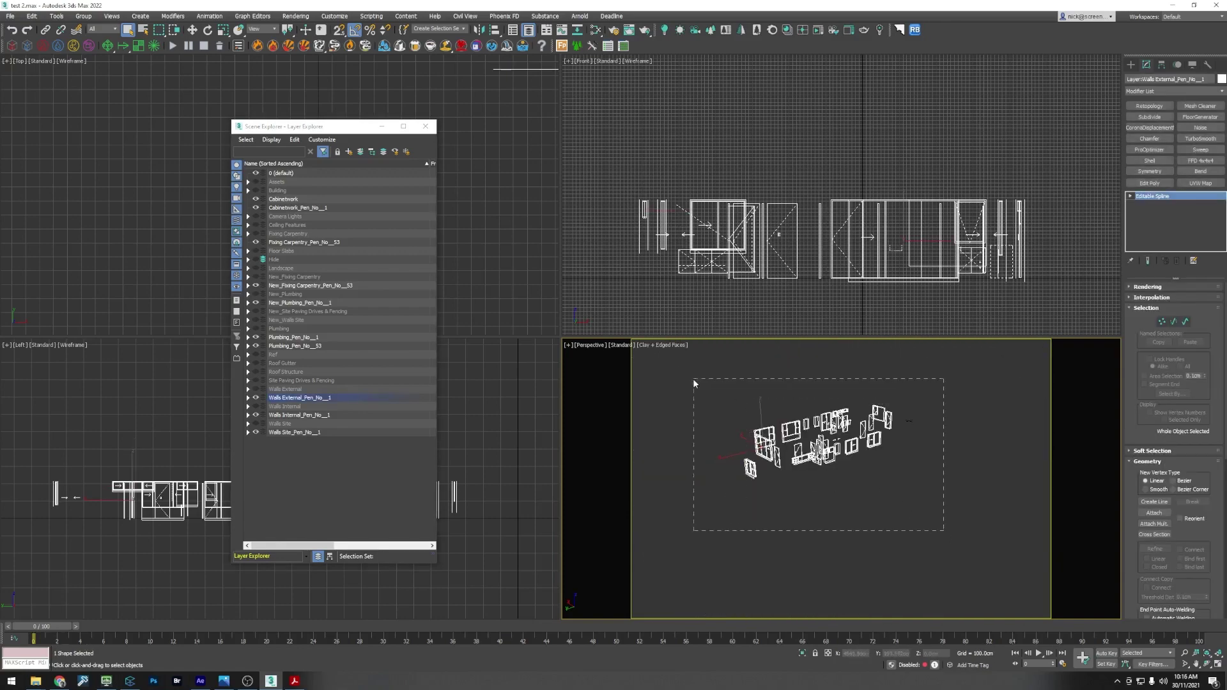
{"action": "left_click_drag", "start_coordinate": [694, 383], "coordinate": [677, 371]}
{"action": "key", "text": "Delete"}
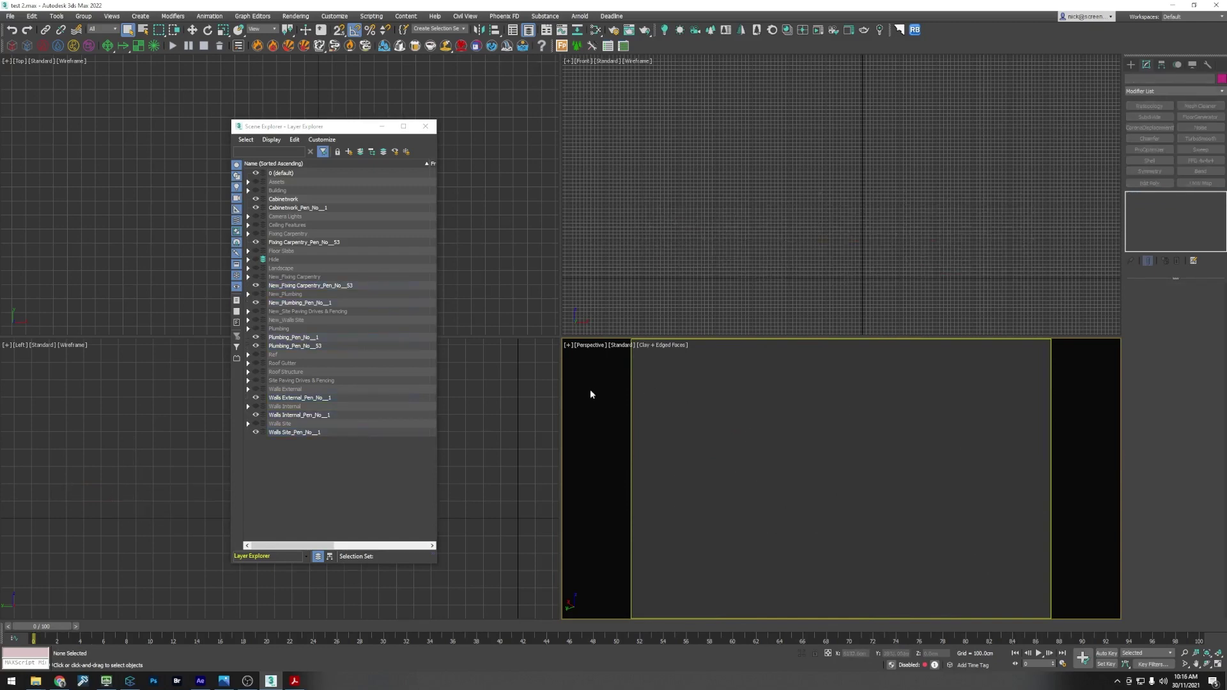
Step: Delete the emptied Cabinetwork layer together with all of the emptied Pen_No layers
{"action": "left_click", "coordinate": [276, 433]}
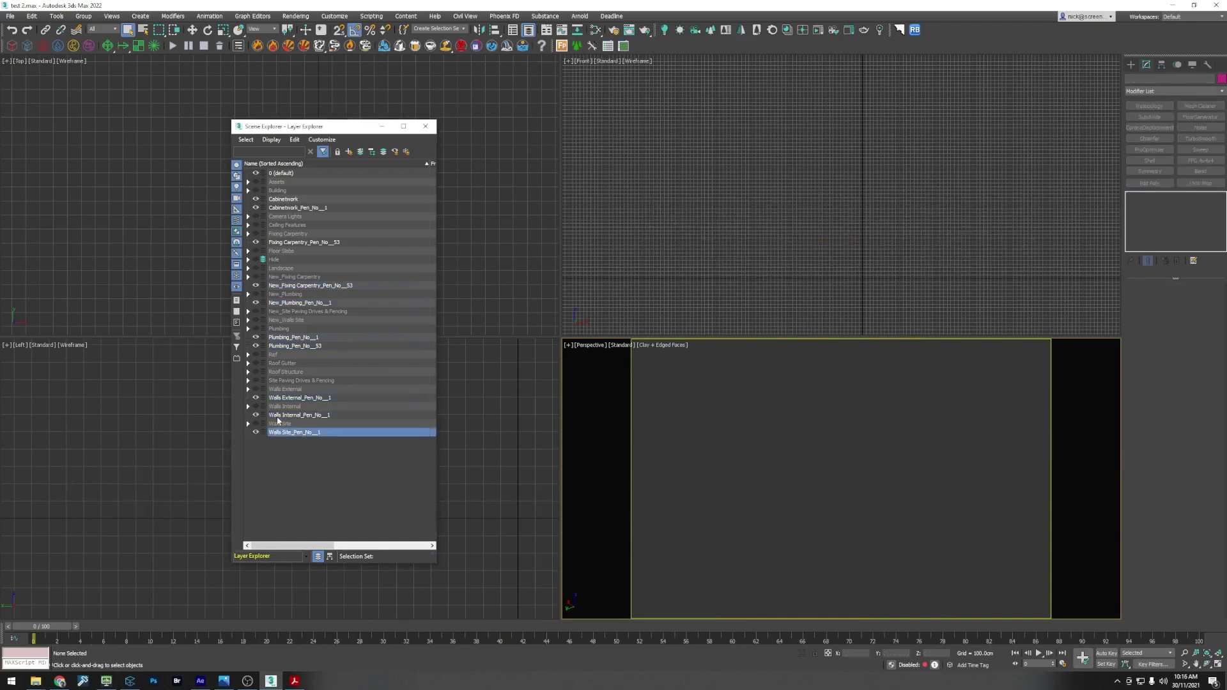
{"action": "left_click", "coordinate": [280, 415], "text": "ctrl"}
{"action": "left_click", "coordinate": [279, 398], "text": "ctrl"}
{"action": "left_click", "coordinate": [271, 345], "text": "ctrl"}
{"action": "left_click", "coordinate": [275, 336], "text": "ctrl"}
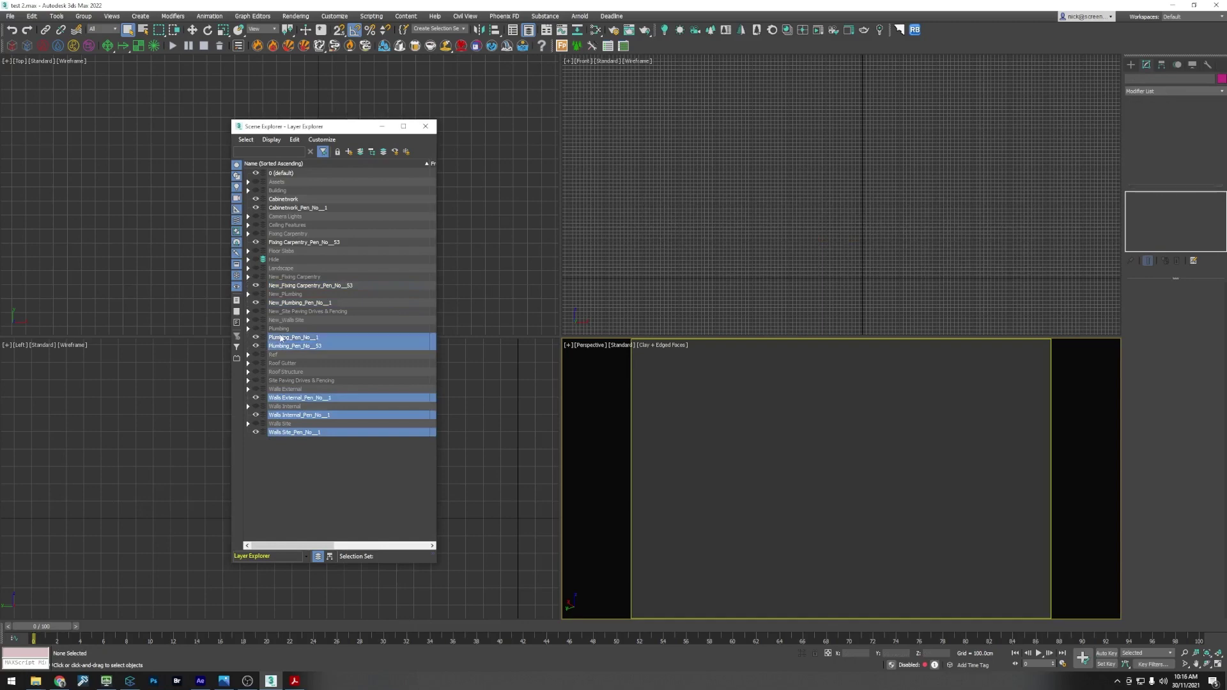
{"action": "left_click", "coordinate": [285, 303], "text": "ctrl"}
{"action": "left_click", "coordinate": [289, 285], "text": "ctrl"}
{"action": "left_click", "coordinate": [286, 242], "text": "ctrl"}
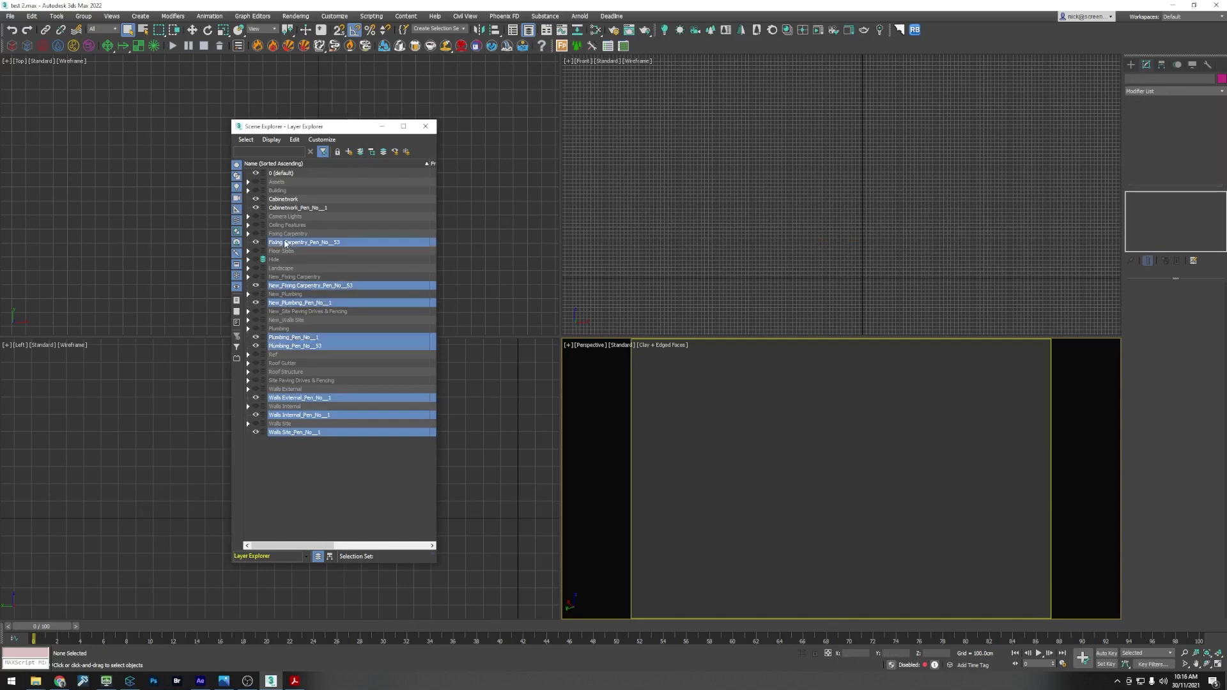
{"action": "left_click", "coordinate": [285, 208], "text": "ctrl"}
{"action": "left_click", "coordinate": [281, 200], "text": "ctrl"}
{"action": "right_click", "coordinate": [282, 200]}
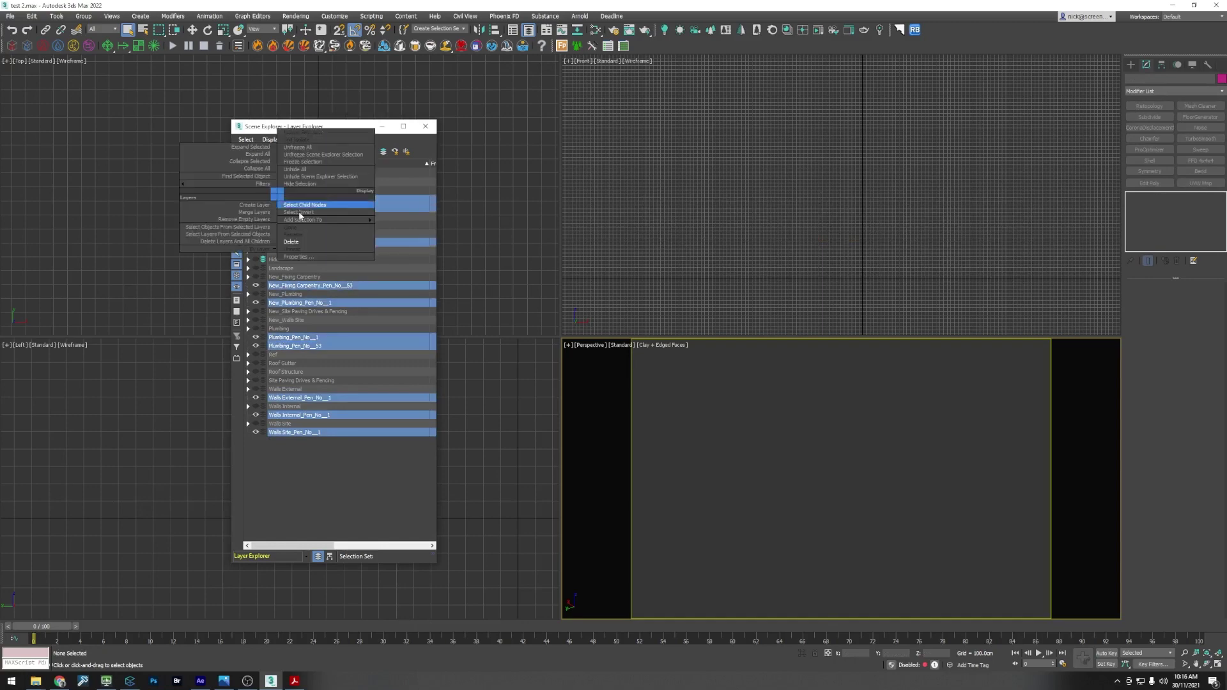
{"action": "left_click", "coordinate": [308, 245]}
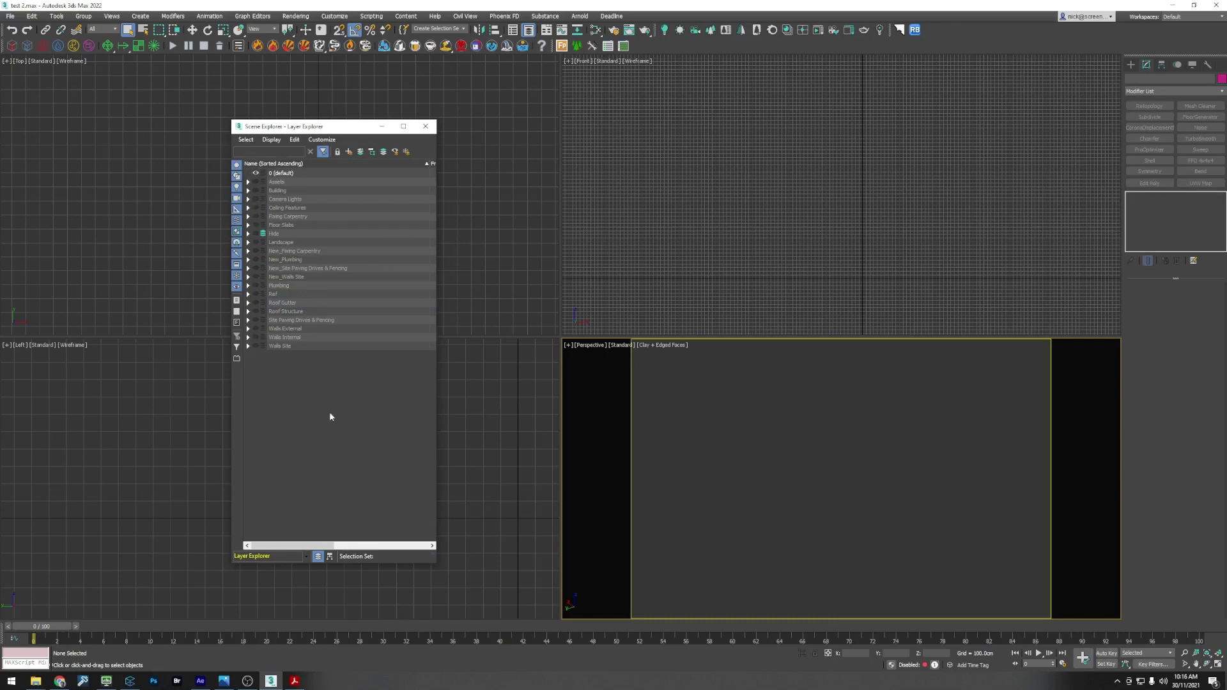
Step: Unhide the Ceiling Features layer and delete its Block:Object parent objects, keeping the Layer:Ceiling Features meshes
{"action": "left_click", "coordinate": [257, 208]}
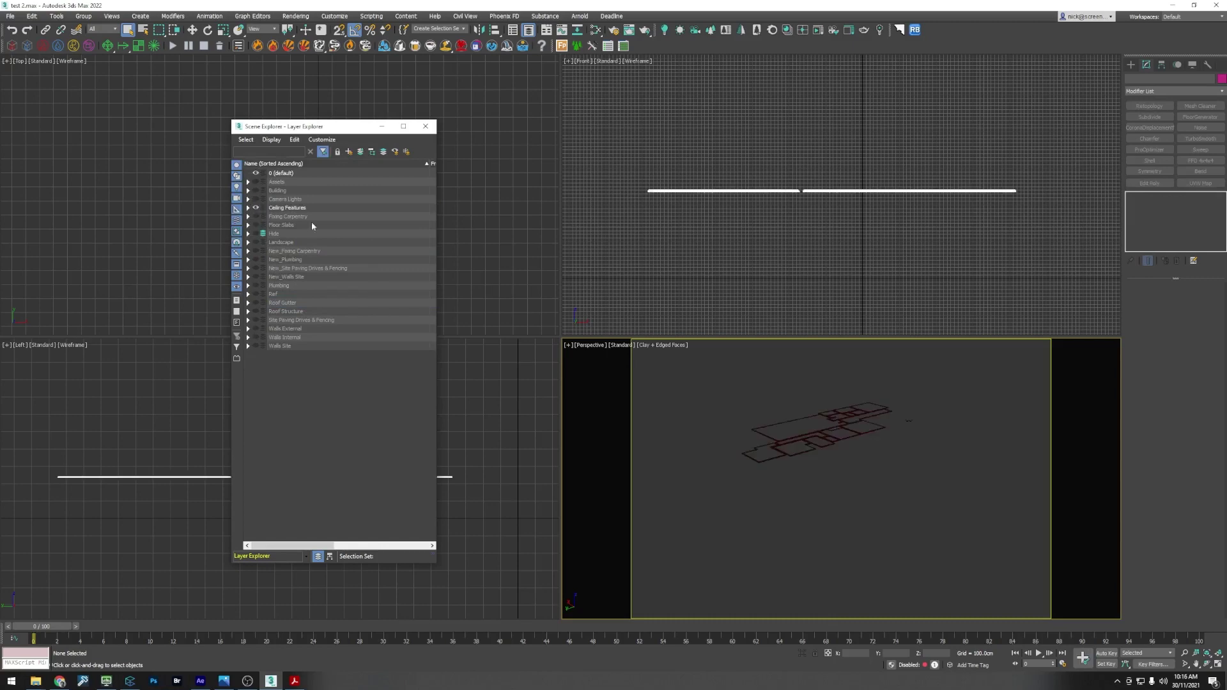
{"action": "scroll", "coordinate": [777, 457], "scroll_direction": "up", "scroll_amount": 3}
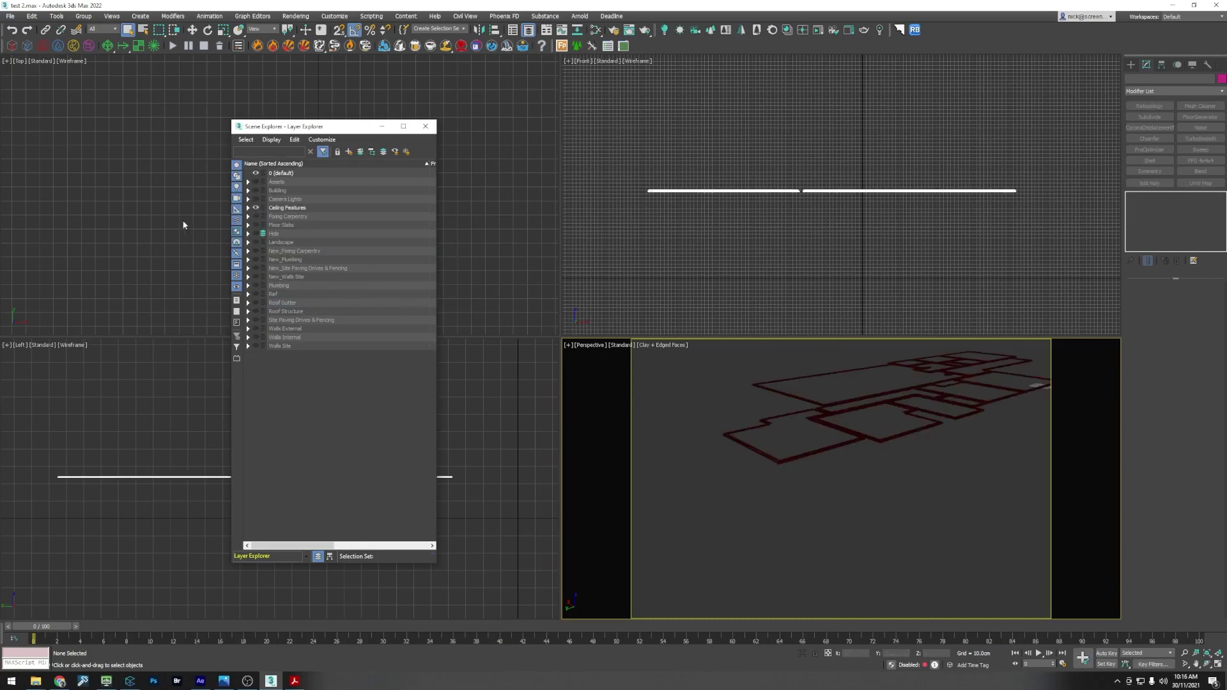
{"action": "left_click", "coordinate": [248, 208]}
{"action": "left_click", "coordinate": [299, 216]}
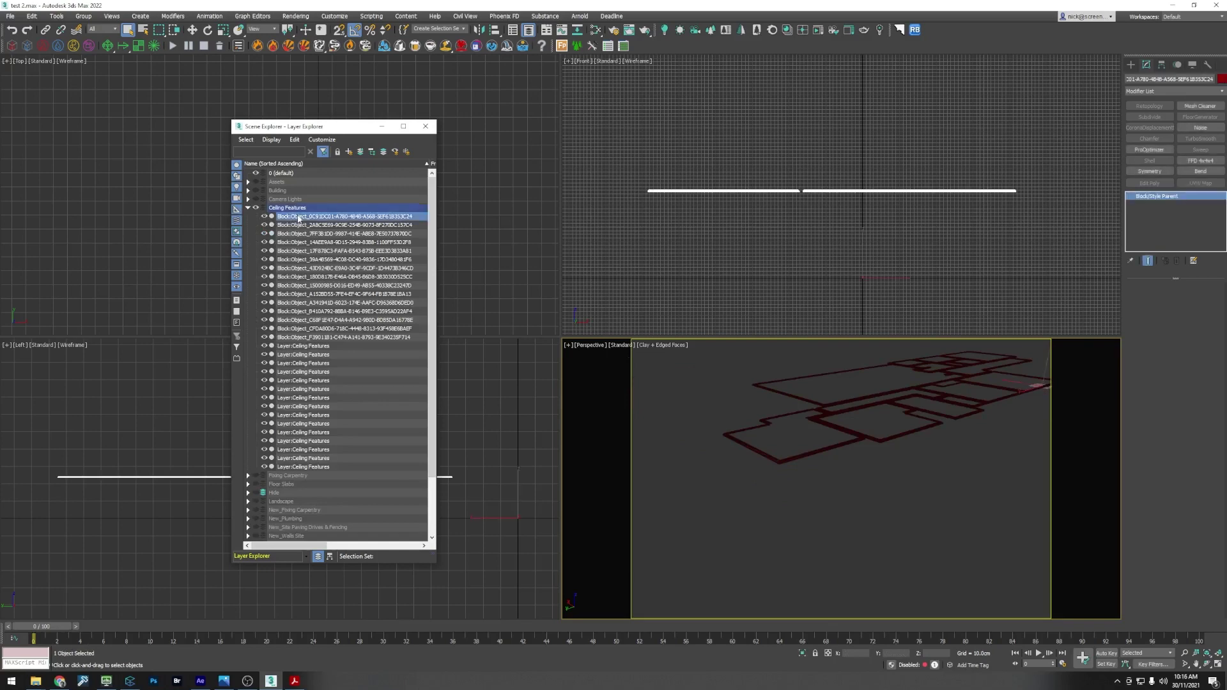
{"action": "left_click", "coordinate": [323, 338], "text": "shift"}
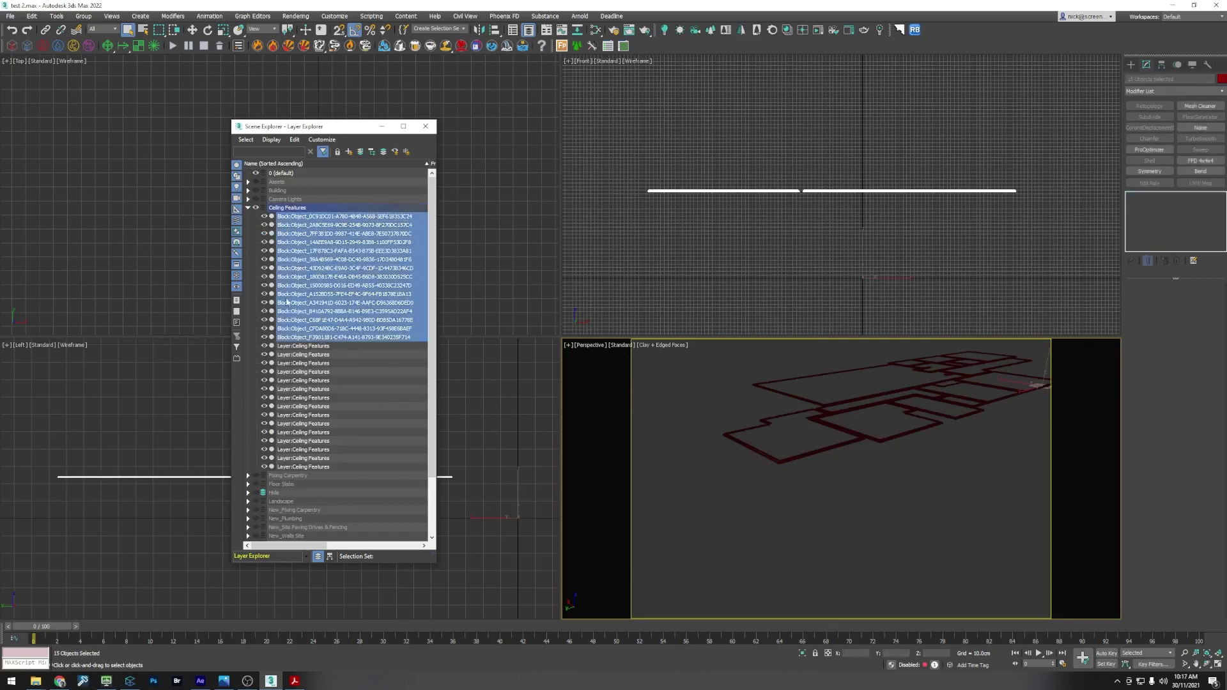
{"action": "middle_click_drag", "start_coordinate": [846, 446], "coordinate": [822, 460], "text": "alt"}
{"action": "key", "text": "Delete"}
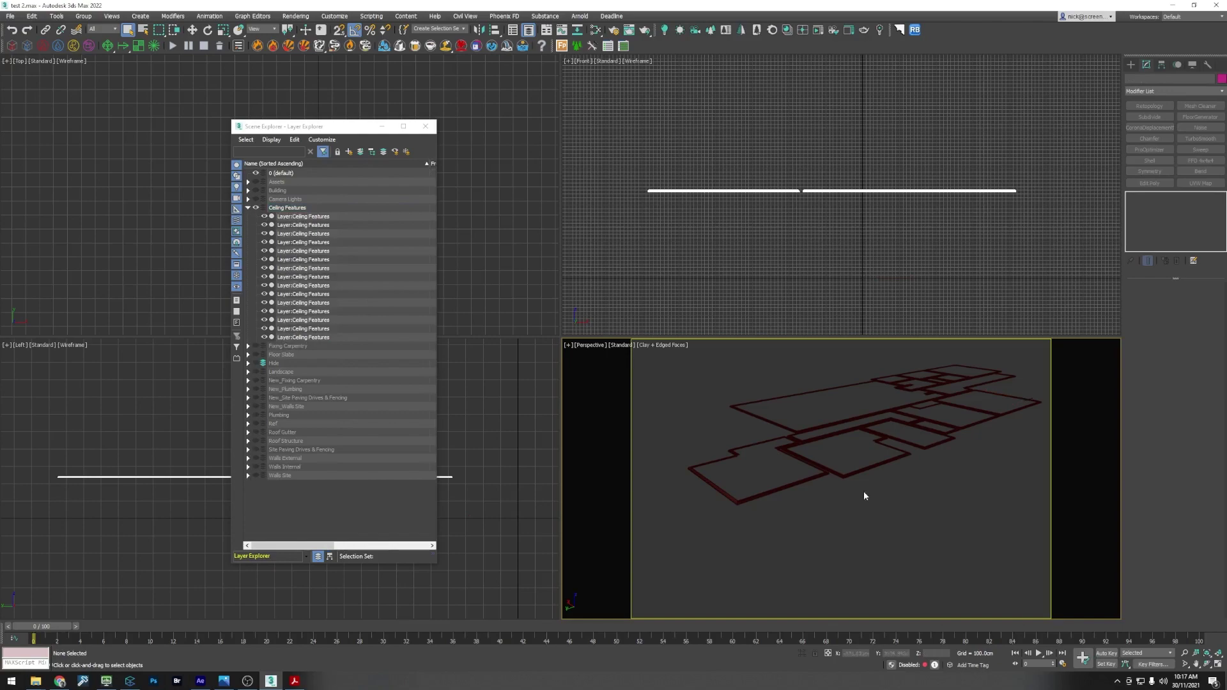
Step: Move all Layer:Ceiling Features meshes into the ceiling layer under Building, and collapse Building
{"action": "scroll", "coordinate": [860, 488], "scroll_direction": "down", "scroll_amount": 3}
{"action": "left_click_drag", "start_coordinate": [986, 546], "coordinate": [799, 406]}
{"action": "scroll", "coordinate": [830, 476], "scroll_direction": "up", "scroll_amount": 10}
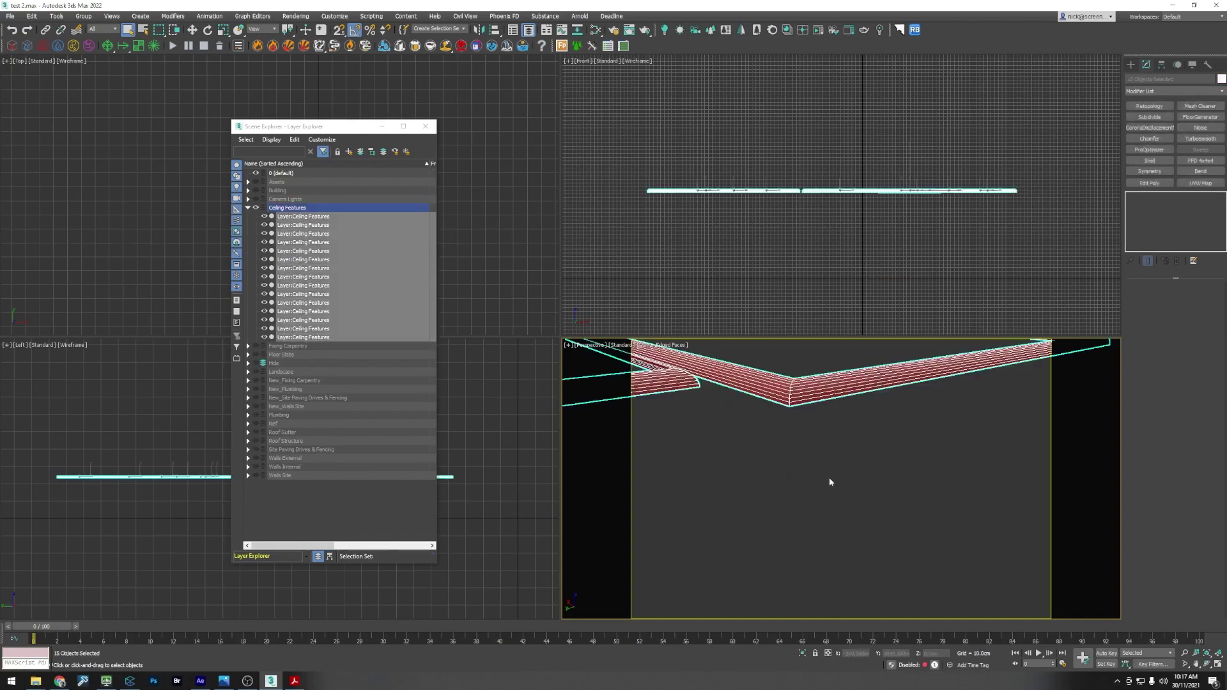
{"action": "scroll", "coordinate": [776, 393], "scroll_direction": "up", "scroll_amount": 2}
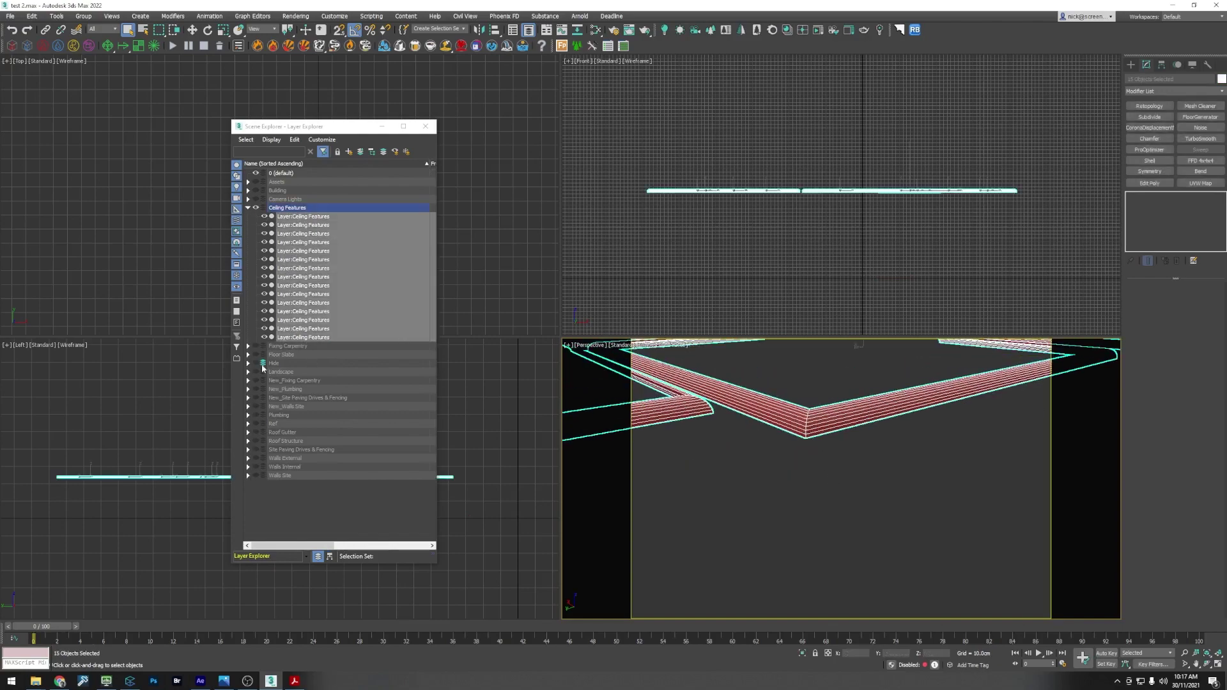
{"action": "left_click", "coordinate": [248, 191]}
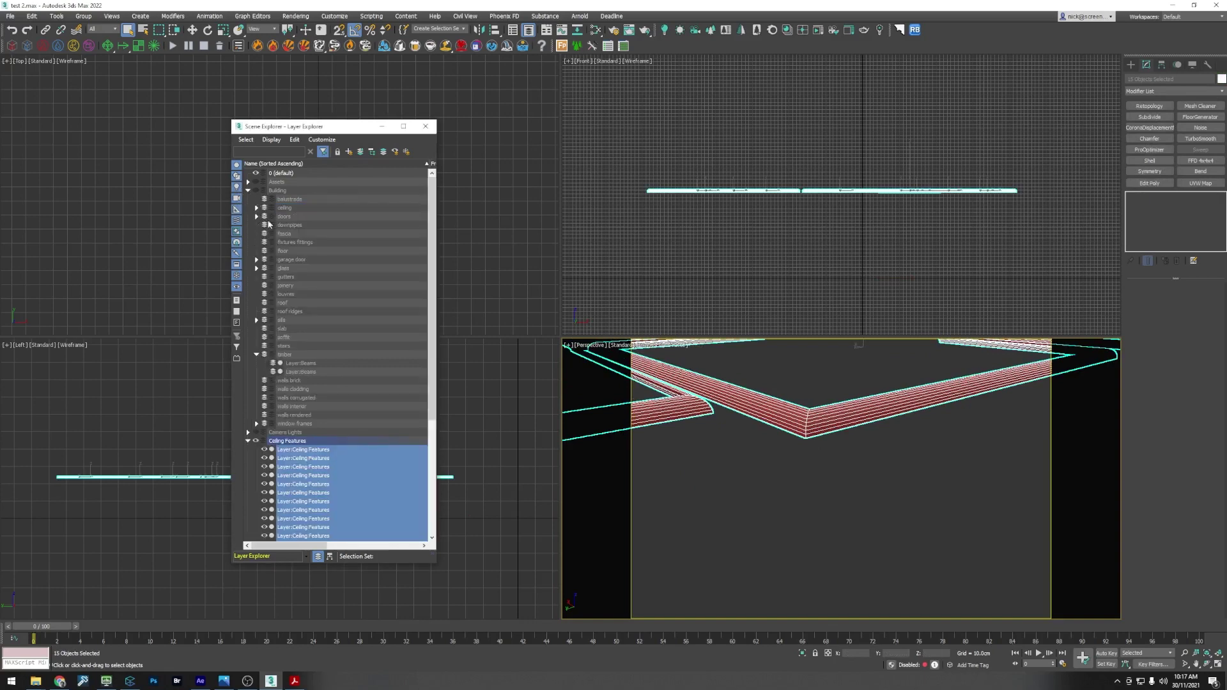
{"action": "left_click", "coordinate": [272, 208]}
{"action": "key", "text": "Delete"}
{"action": "left_click", "coordinate": [248, 191]}
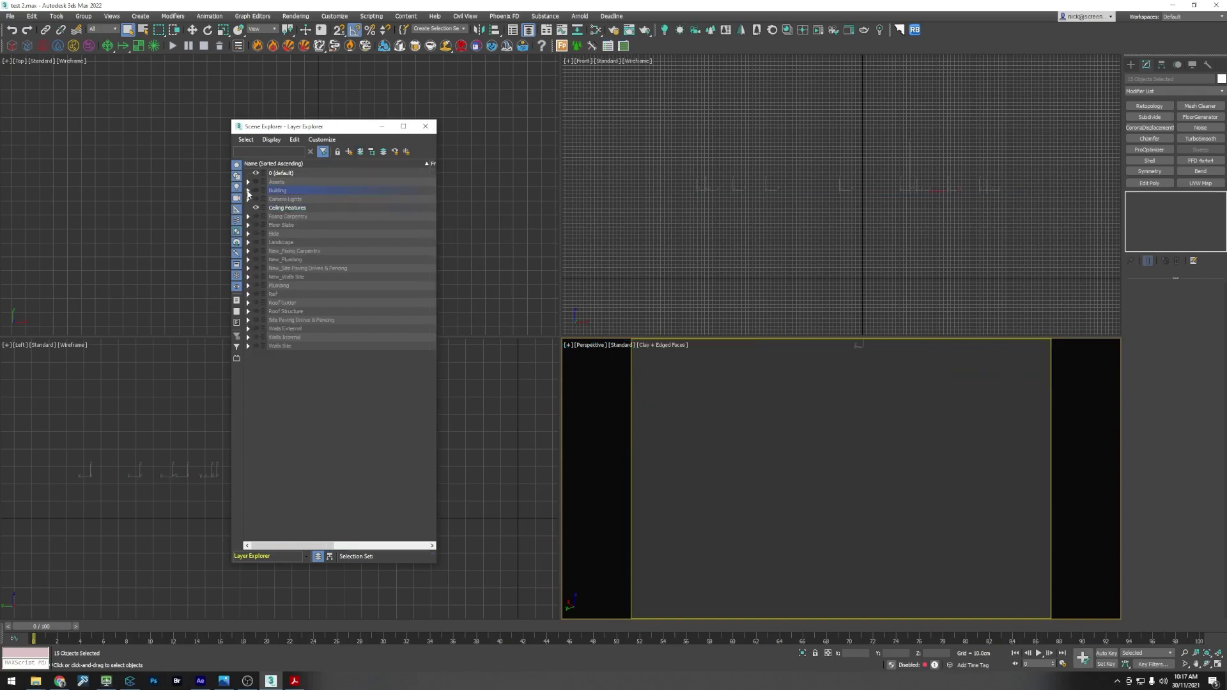
Step: Delete the emptied Ceiling Features layer
{"action": "left_click", "coordinate": [281, 208]}
{"action": "right_click", "coordinate": [280, 204]}
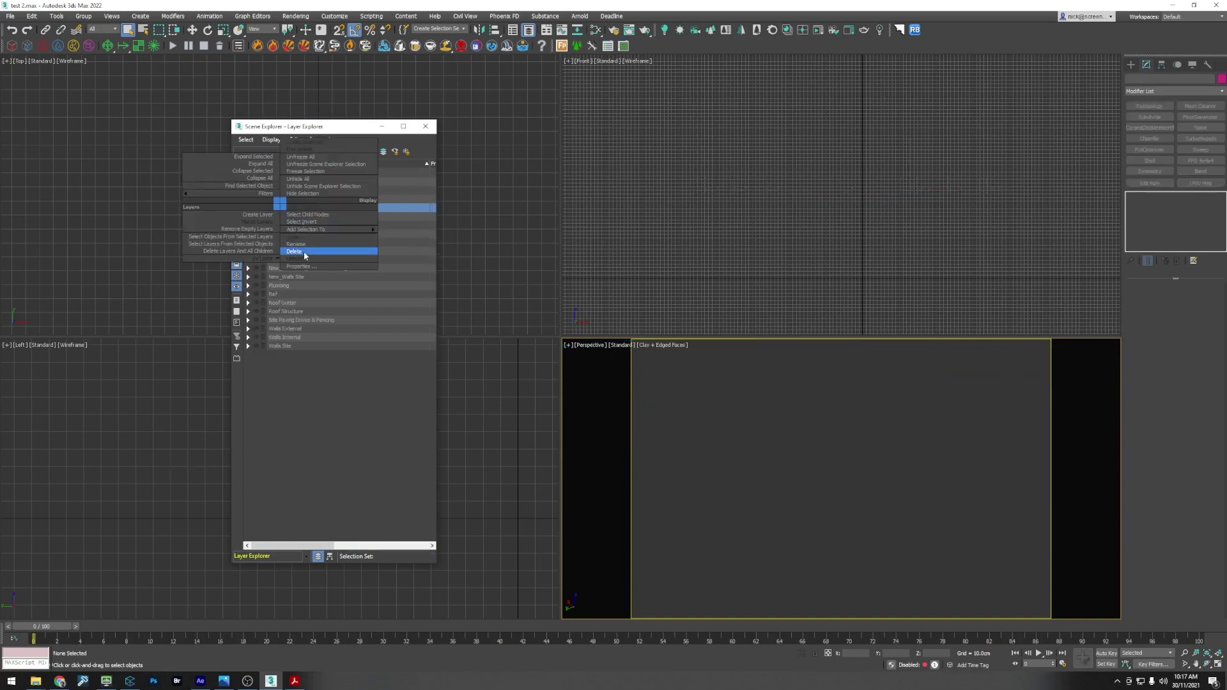
{"action": "left_click", "coordinate": [297, 251]}
Step: Unhide the Fixing Carpentry layer and delete its Block:Object parent objects, keeping the Layer:Fixing Carpentry meshes
{"action": "left_click", "coordinate": [256, 207]}
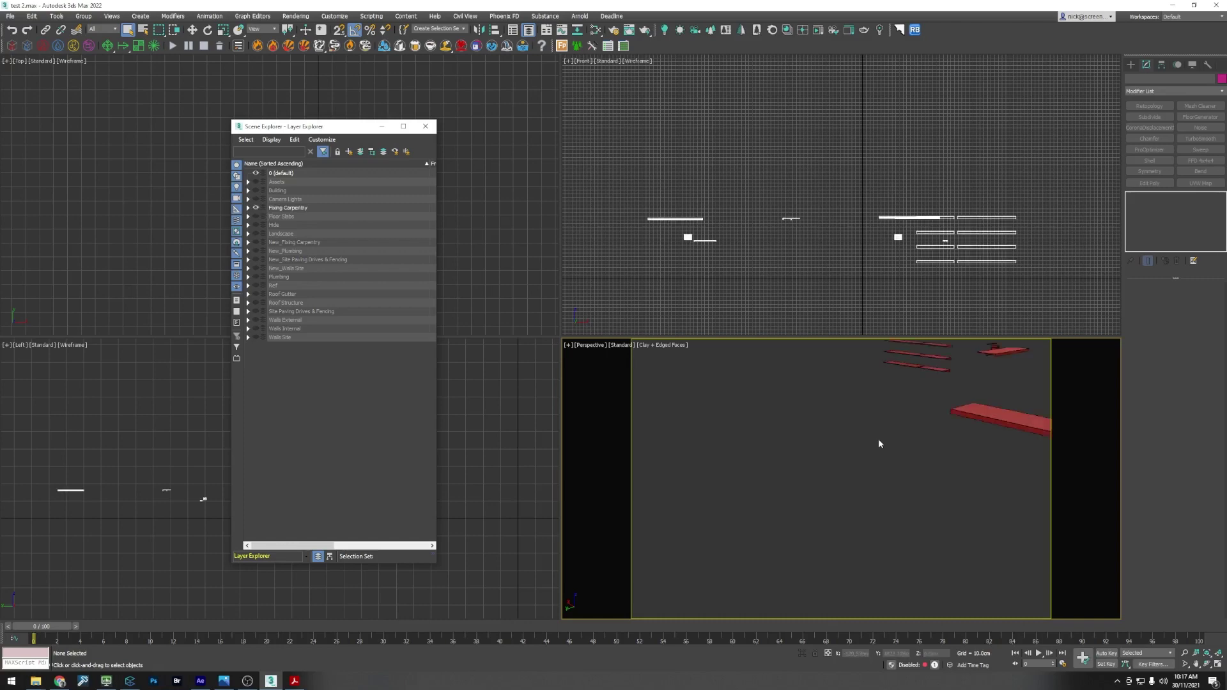
{"action": "scroll", "coordinate": [873, 416], "scroll_direction": "up", "scroll_amount": 5}
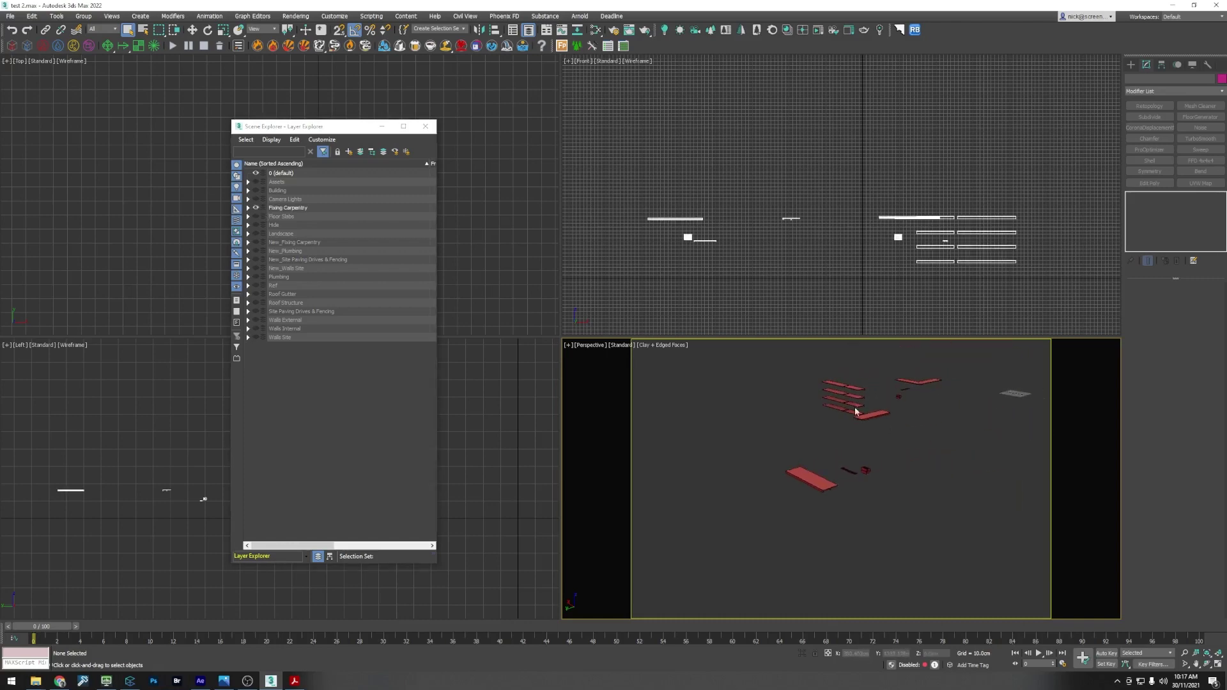
{"action": "left_click", "coordinate": [872, 423]}
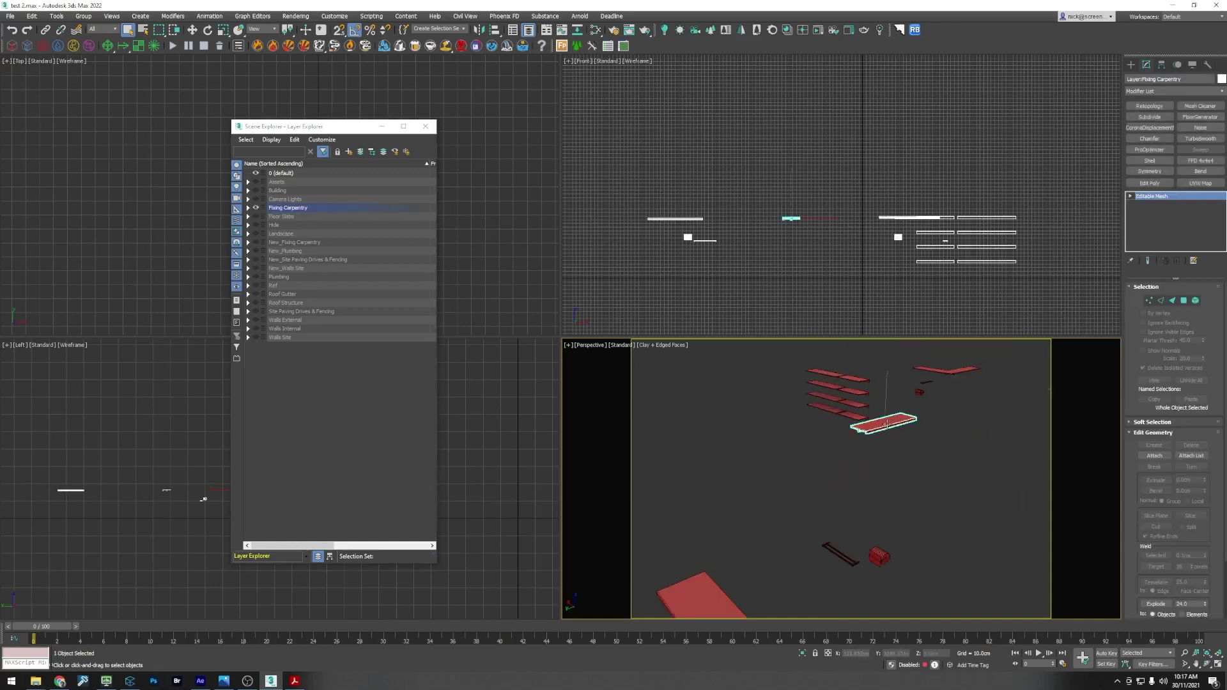
{"action": "scroll", "coordinate": [874, 441], "scroll_direction": "down", "scroll_amount": 5}
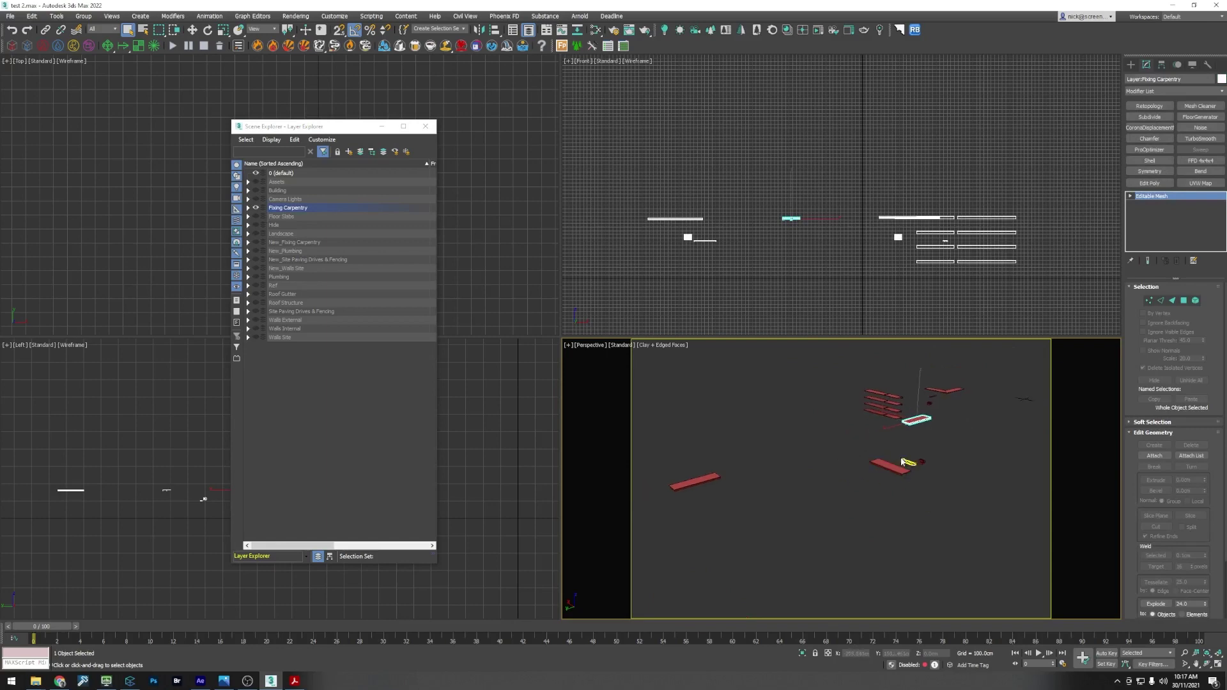
{"action": "middle_click_drag", "start_coordinate": [869, 466], "coordinate": [872, 467]}
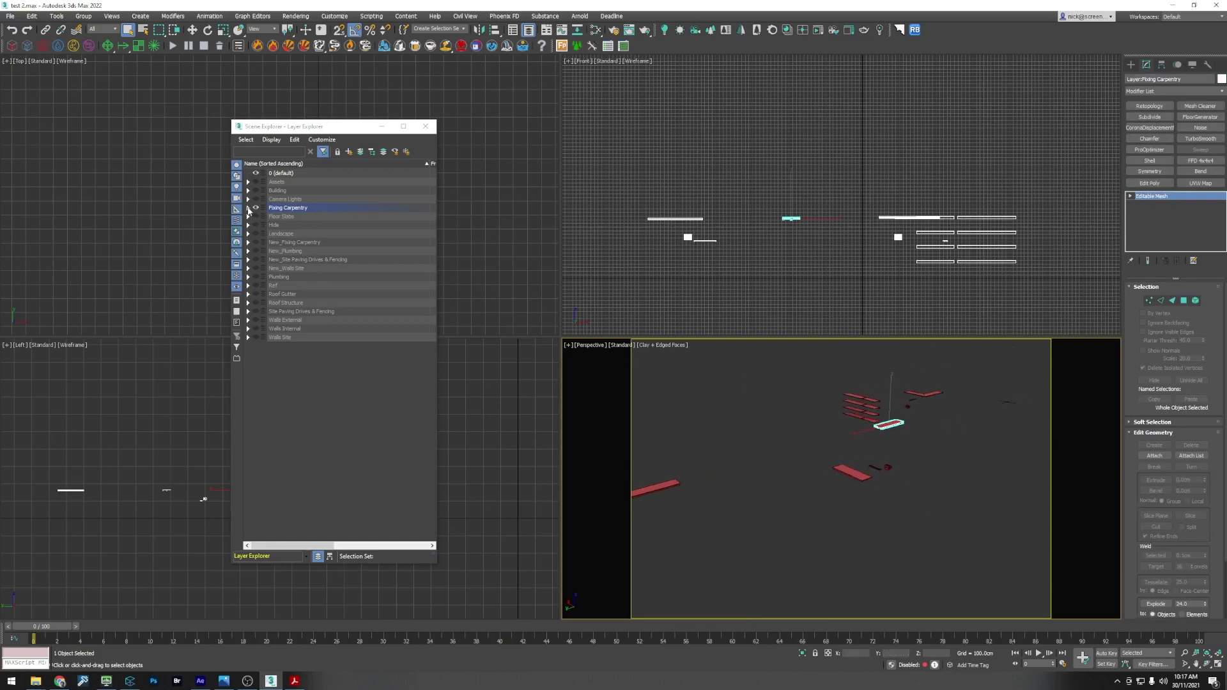
{"action": "left_click", "coordinate": [248, 208]}
{"action": "left_click", "coordinate": [298, 217]}
{"action": "left_click", "coordinate": [308, 303], "text": "shift"}
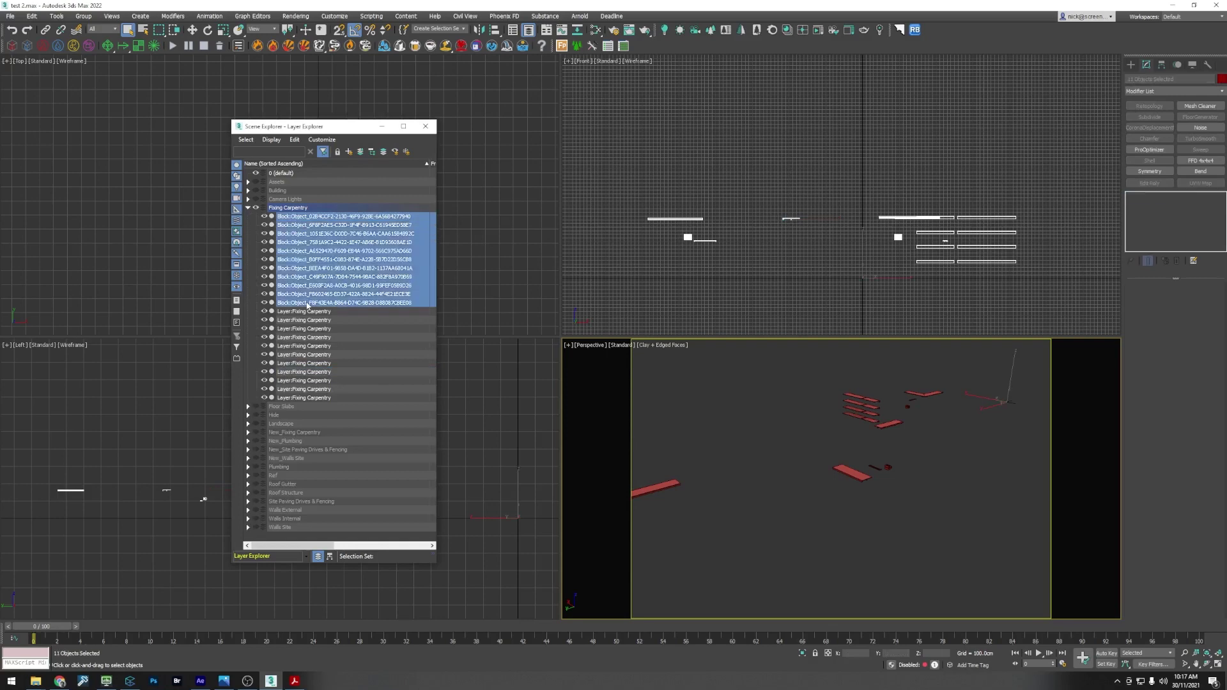
{"action": "right_click", "coordinate": [307, 305]}
{"action": "left_click", "coordinate": [320, 344]}
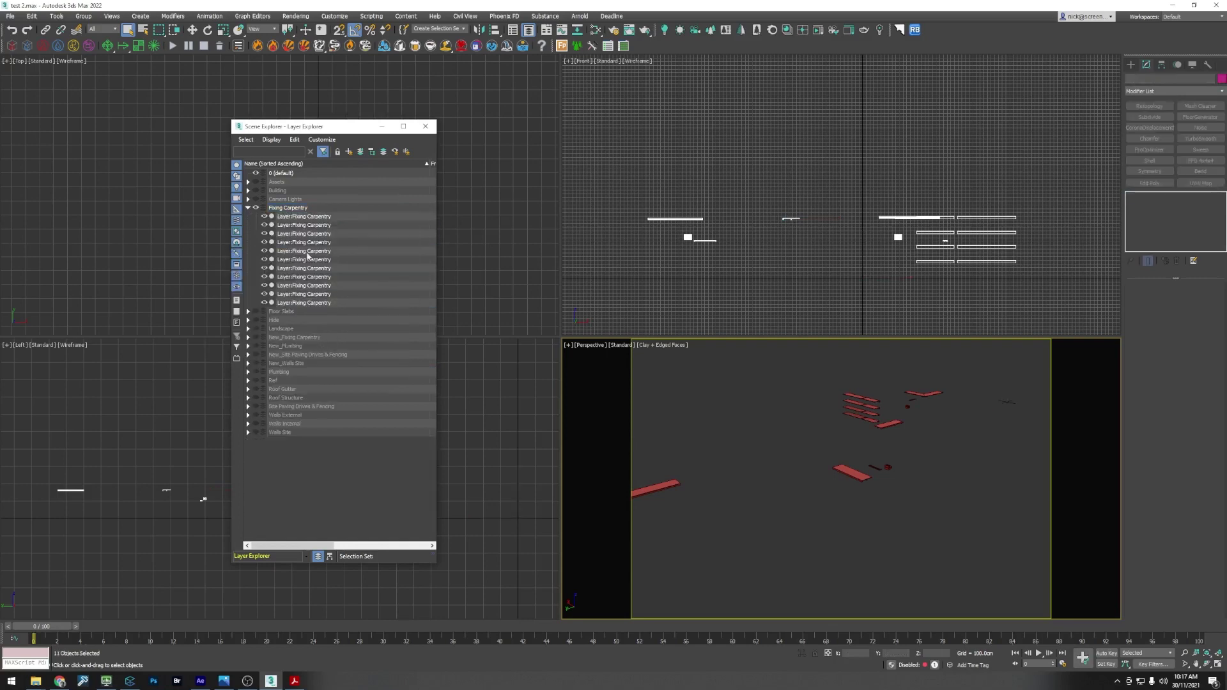
Step: Move all Layer:Fixing Carpentry meshes into the Hide layer
{"action": "scroll", "coordinate": [818, 510], "scroll_direction": "down", "scroll_amount": 4}
{"action": "left_click_drag", "start_coordinate": [934, 561], "coordinate": [714, 381]}
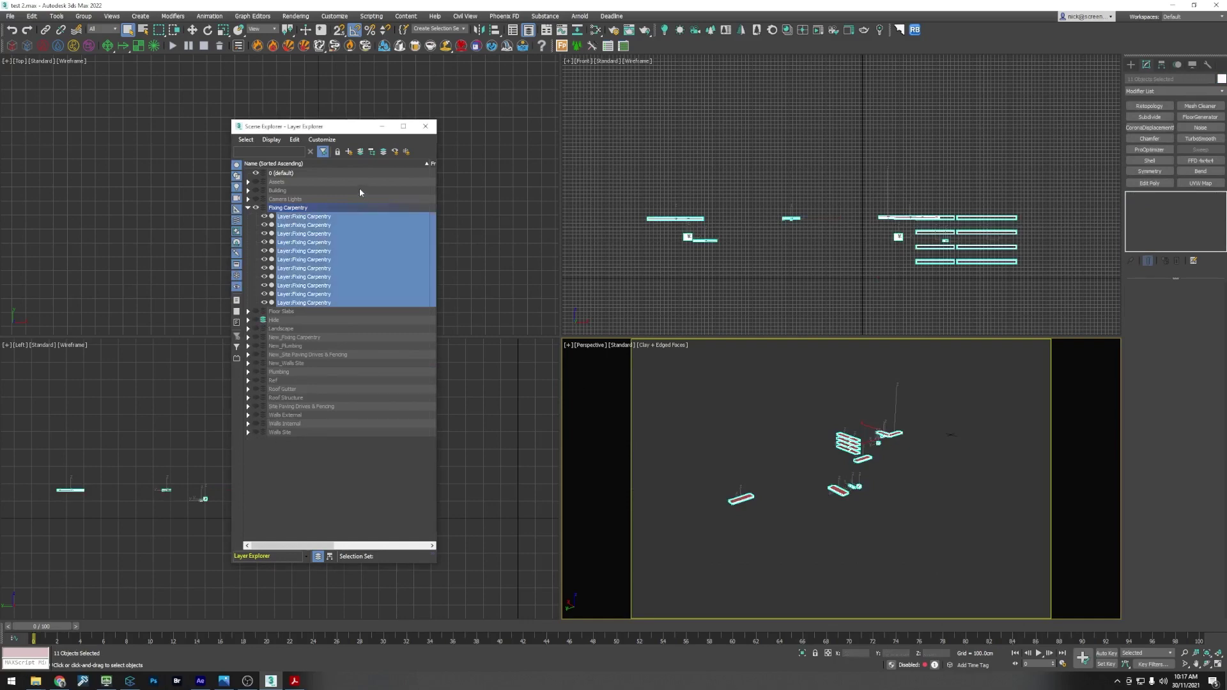
{"action": "left_click", "coordinate": [360, 152]}
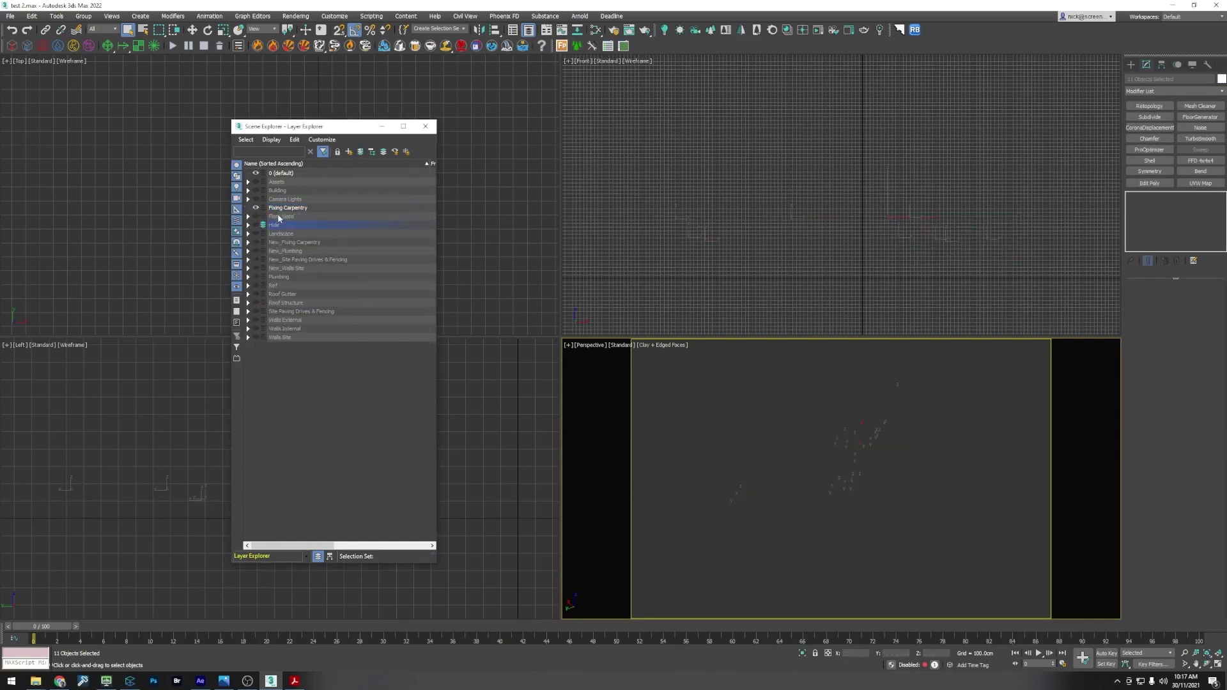
Step: Unhide the Floor Slabs layer and delete its two Block:Slab parent objects, keeping the Layer:Floor Slabs meshes
{"action": "left_click", "coordinate": [255, 216]}
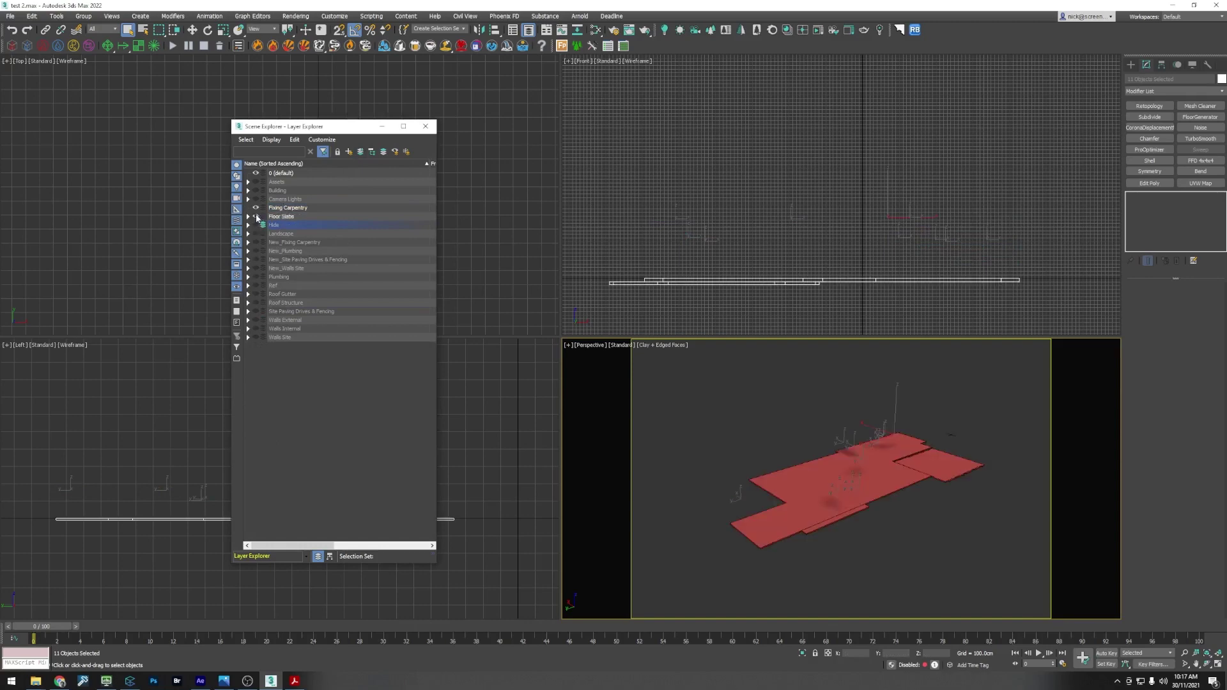
{"action": "left_click", "coordinate": [885, 518]}
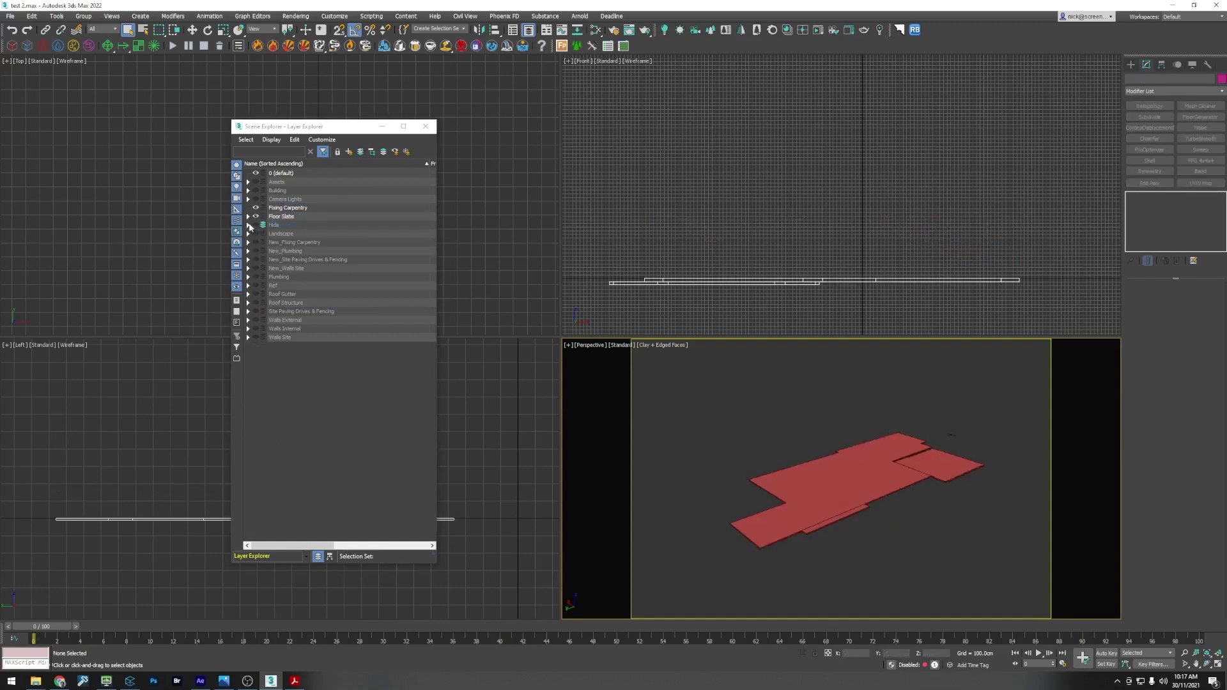
{"action": "left_click", "coordinate": [248, 216]}
{"action": "left_click", "coordinate": [291, 225]}
{"action": "left_click", "coordinate": [294, 233], "text": "ctrl"}
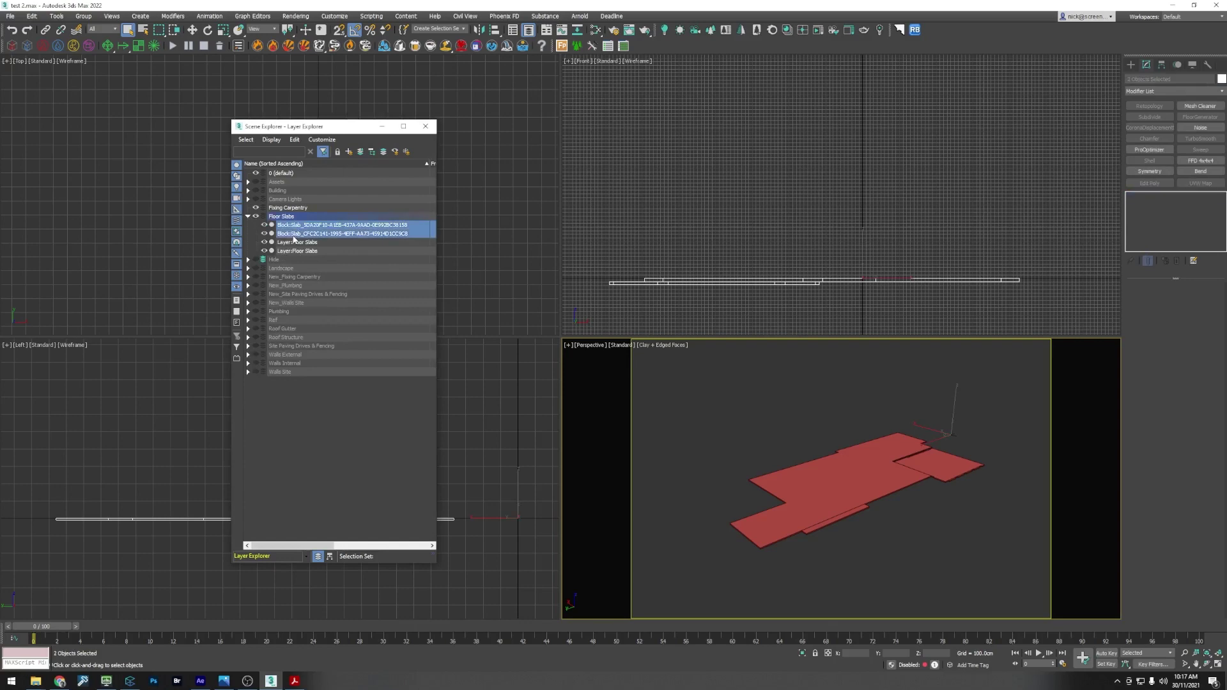
{"action": "right_click", "coordinate": [294, 240]}
{"action": "left_click", "coordinate": [315, 282]}
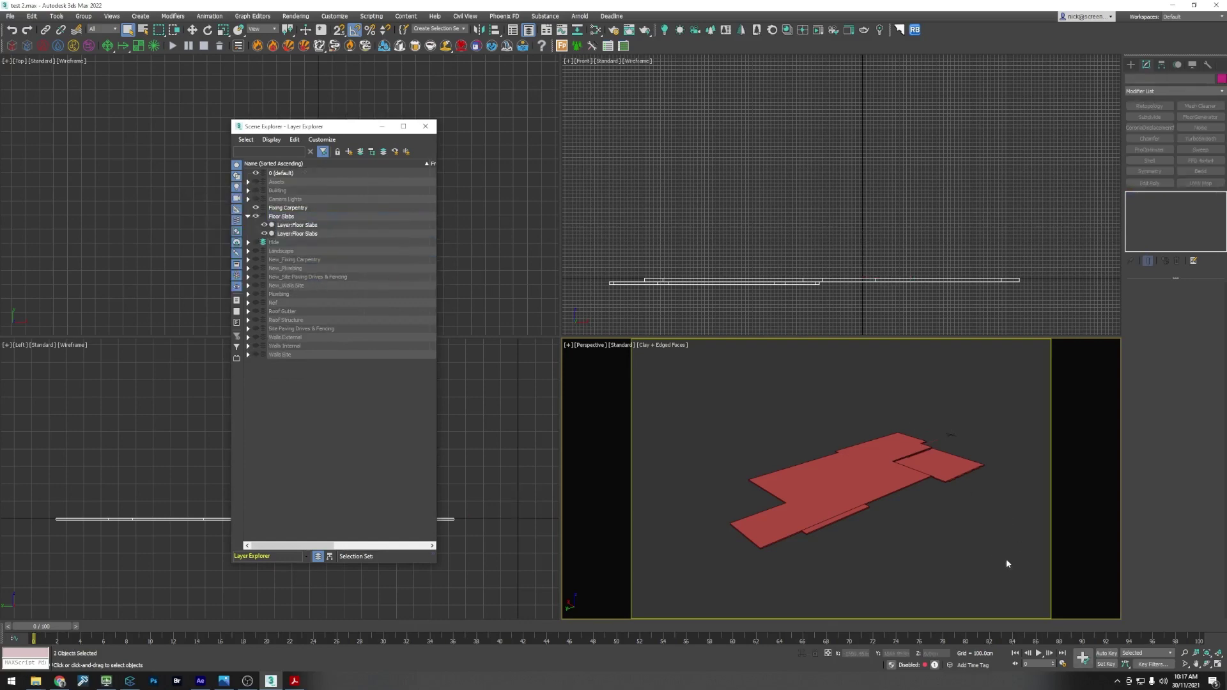
Step: Move both Layer:Floor Slabs meshes into the slab layer under Building
{"action": "left_click_drag", "start_coordinate": [1006, 563], "coordinate": [740, 425]}
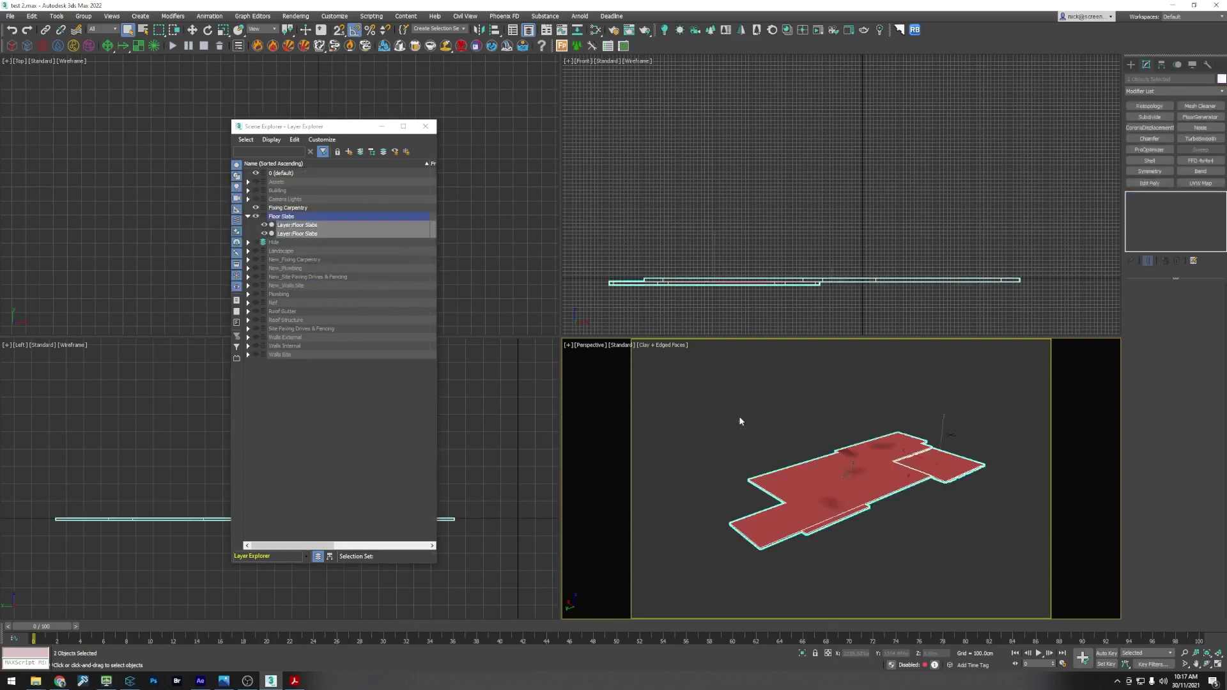
{"action": "left_click", "coordinate": [248, 191]}
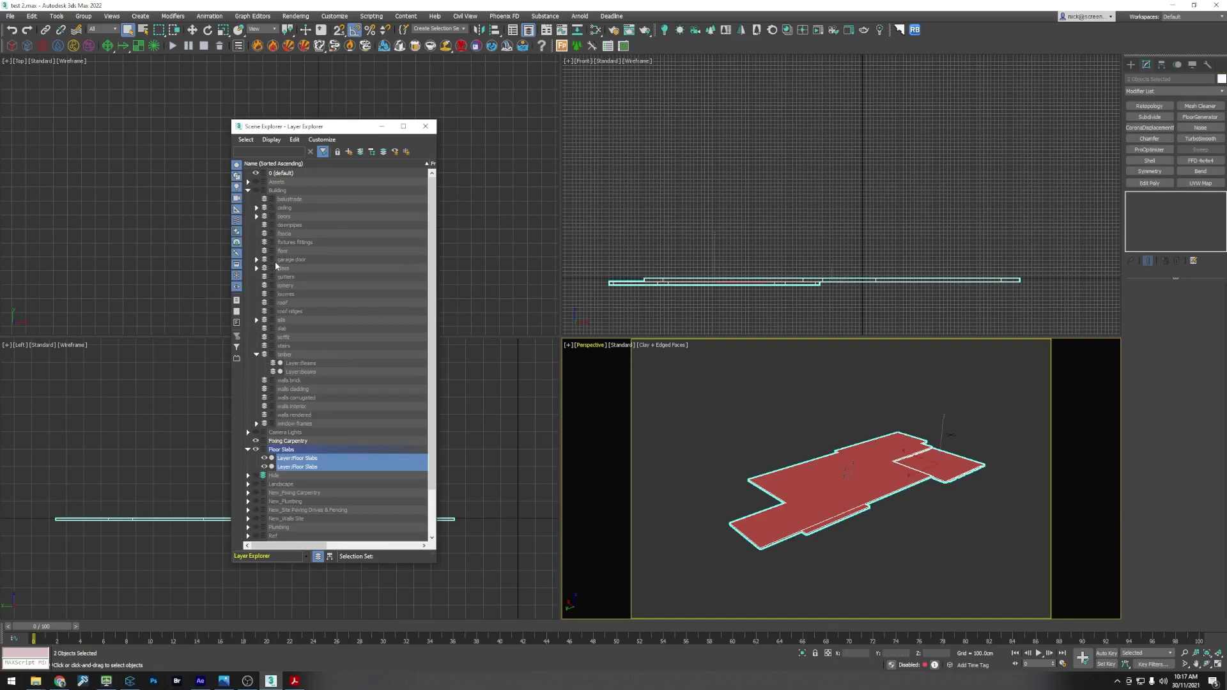
{"action": "left_click", "coordinate": [271, 328]}
{"action": "left_click", "coordinate": [361, 152]}
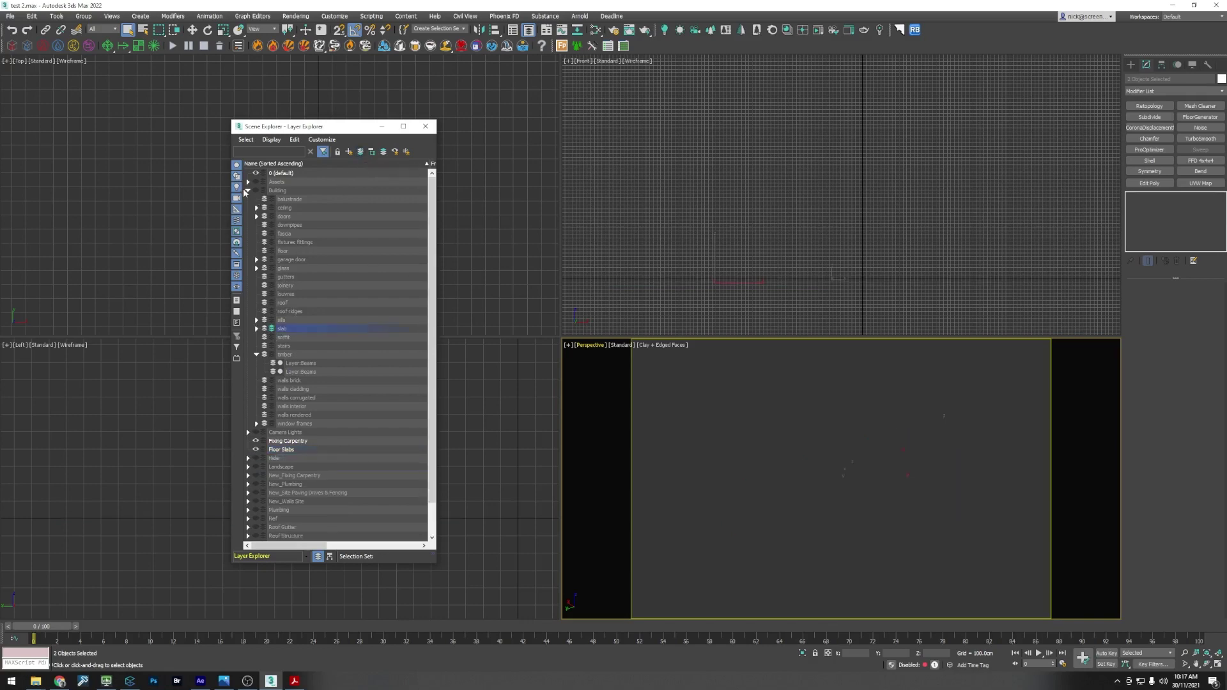
Step: Unhide the New_Fixing Carpentry layer and delete its two Block:Object parent objects, keeping the meshes
{"action": "scroll", "coordinate": [291, 463], "scroll_direction": "down", "scroll_amount": 1}
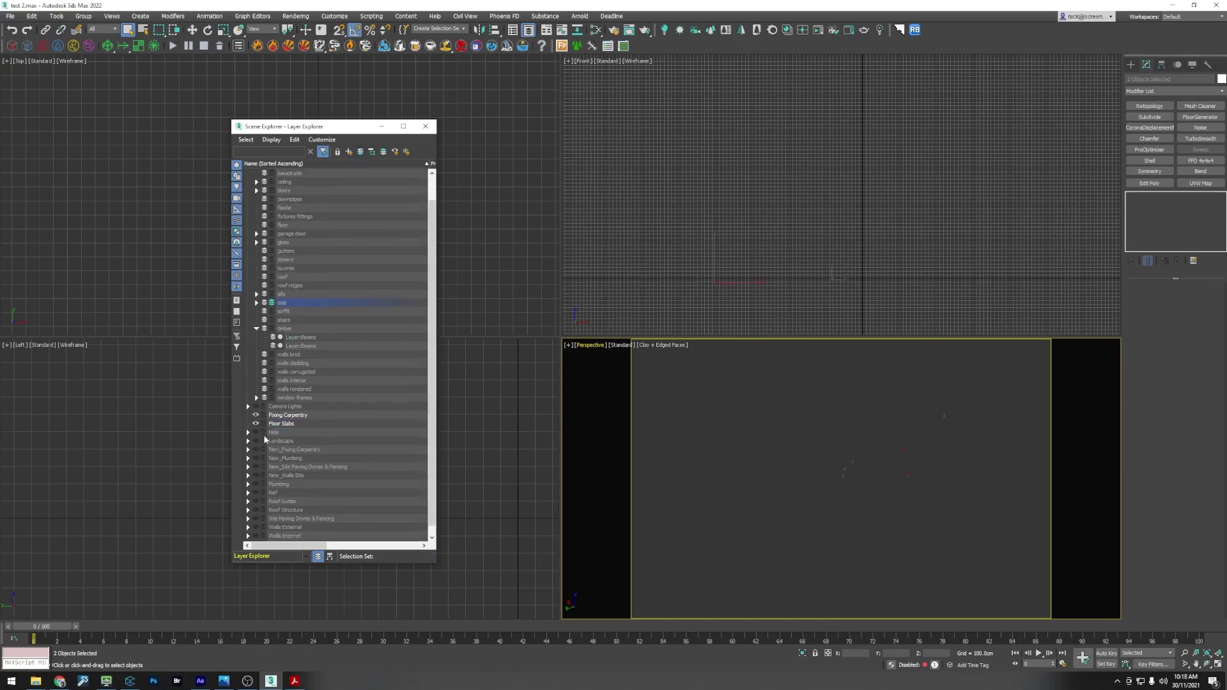
{"action": "left_click", "coordinate": [256, 449]}
{"action": "left_click", "coordinate": [872, 530]}
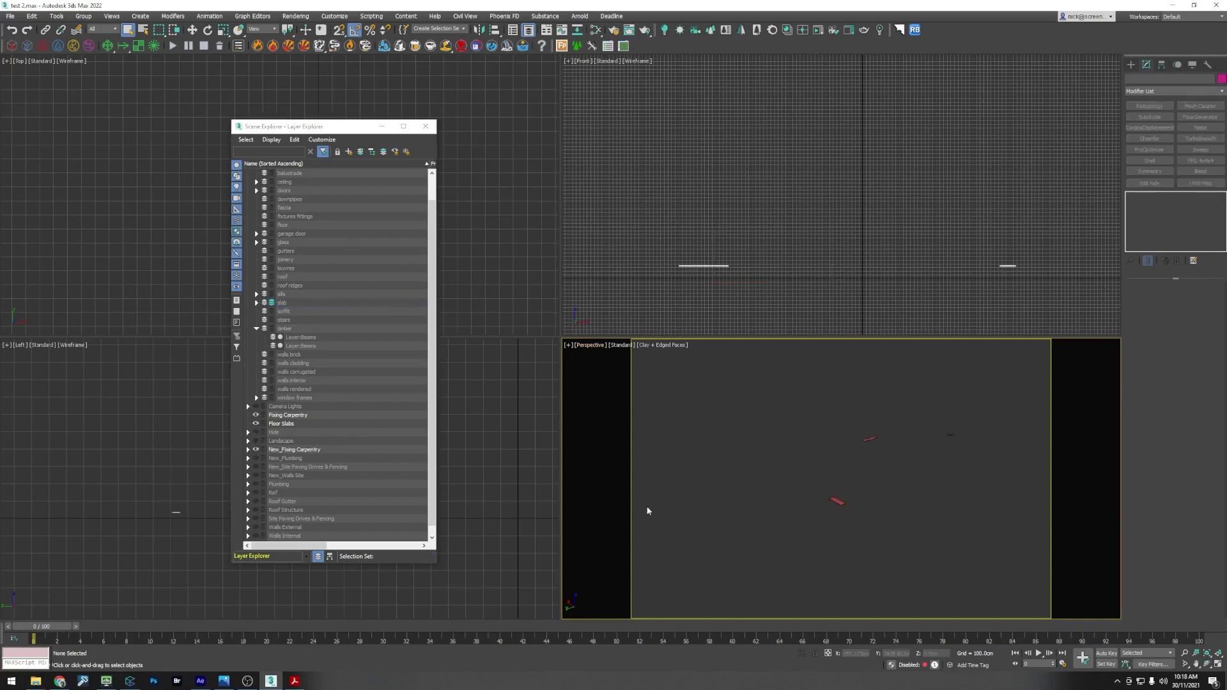
{"action": "left_click", "coordinate": [248, 450]}
{"action": "left_click", "coordinate": [291, 458]}
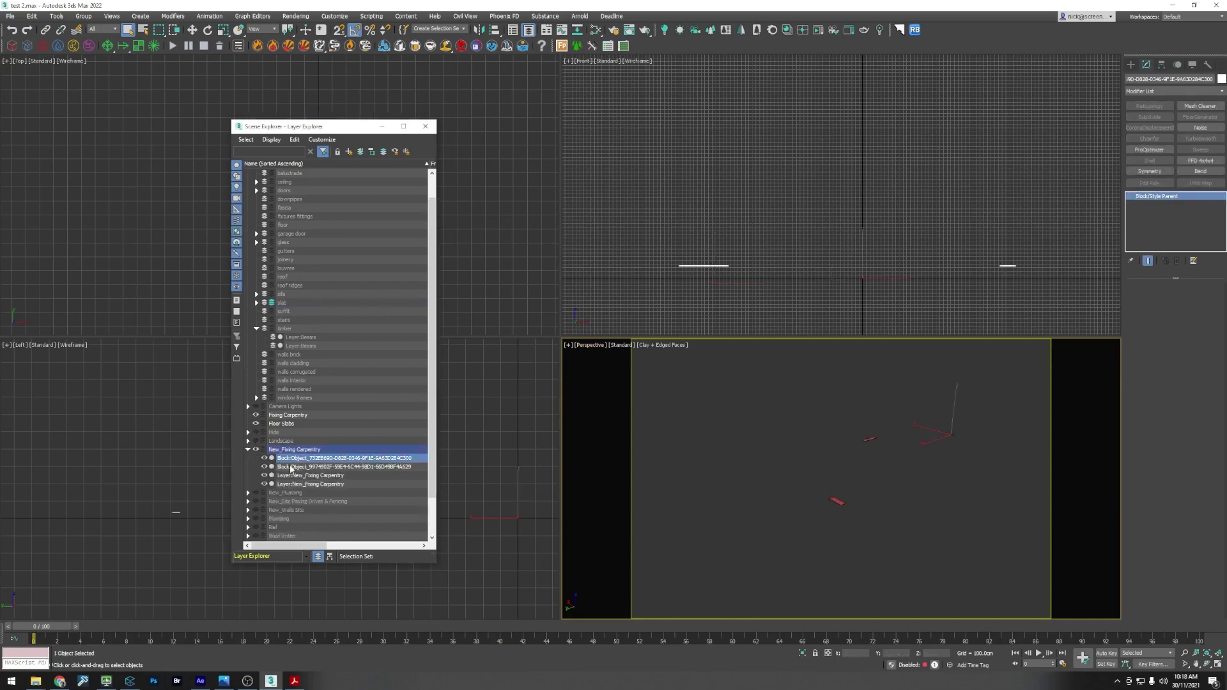
{"action": "left_click", "coordinate": [291, 466], "text": "ctrl"}
{"action": "right_click", "coordinate": [291, 468]}
{"action": "left_click", "coordinate": [316, 507]}
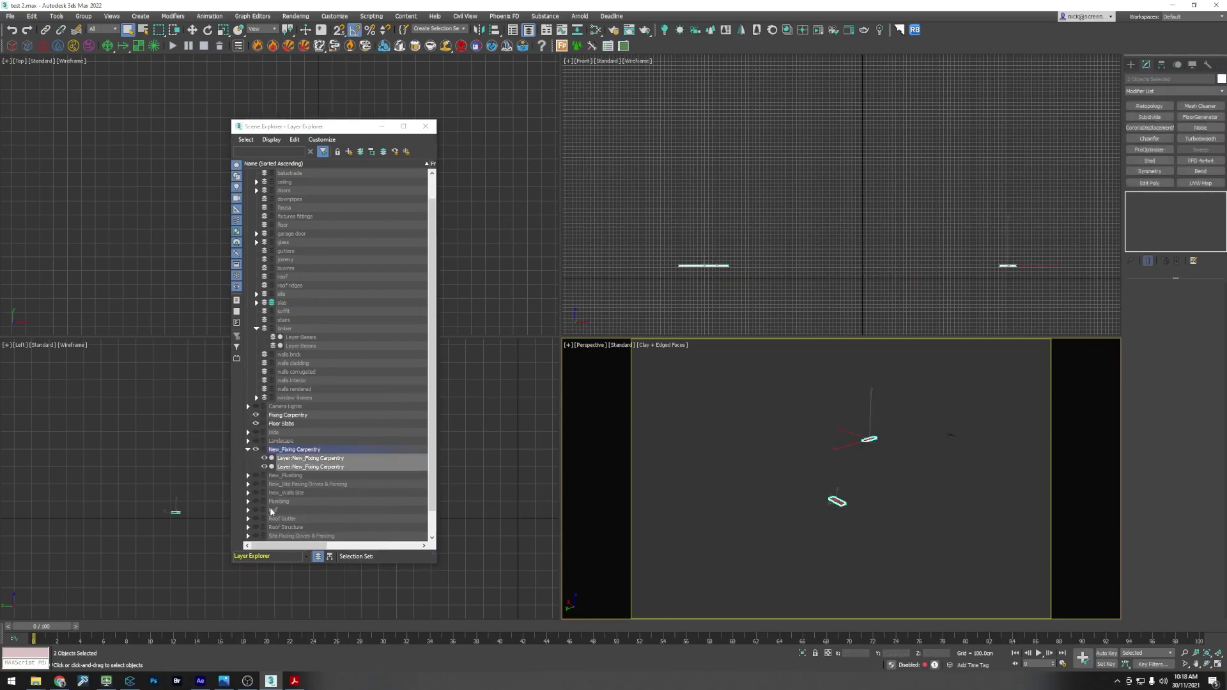
Step: Move both Layer:New_Fixing Carpentry meshes into the Hide layer, and delete the emptied Fixing Carpentry, Floor Slabs and New_Fixing Carpentry layers
{"action": "scroll", "coordinate": [271, 512], "scroll_direction": "down", "scroll_amount": 1}
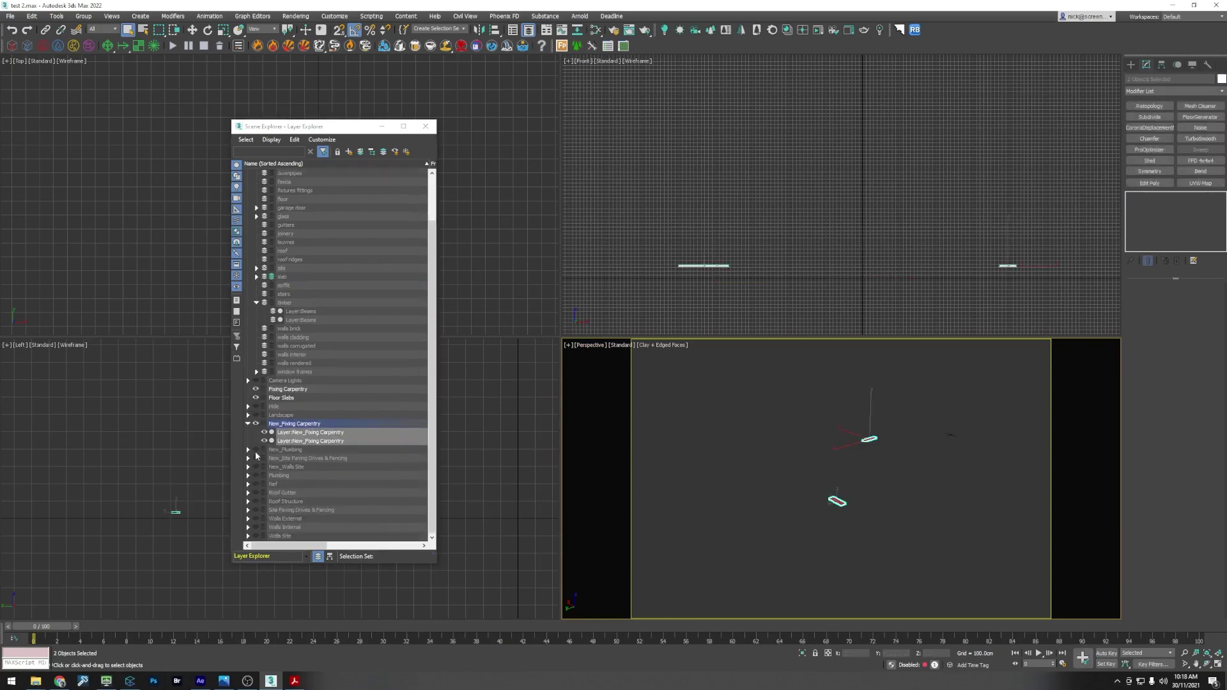
{"action": "left_click", "coordinate": [361, 153]}
{"action": "left_click", "coordinate": [283, 441]}
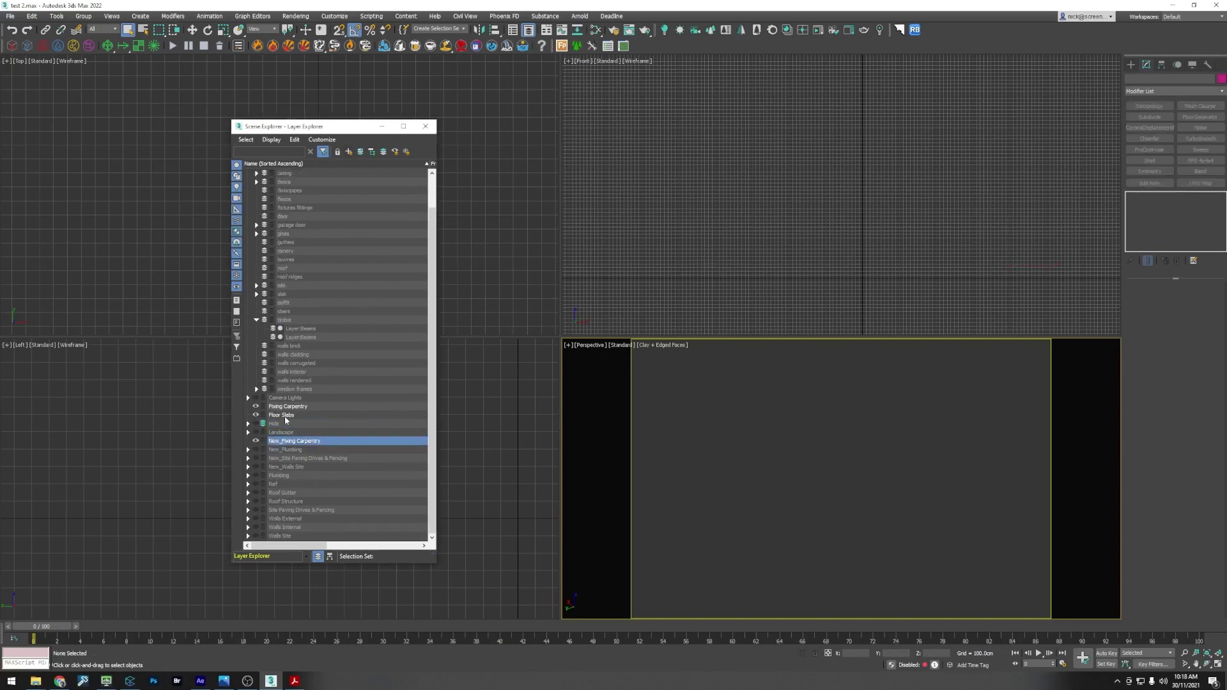
{"action": "left_click", "coordinate": [285, 415], "text": "ctrl"}
{"action": "left_click", "coordinate": [289, 406], "text": "ctrl"}
{"action": "right_click", "coordinate": [289, 407]}
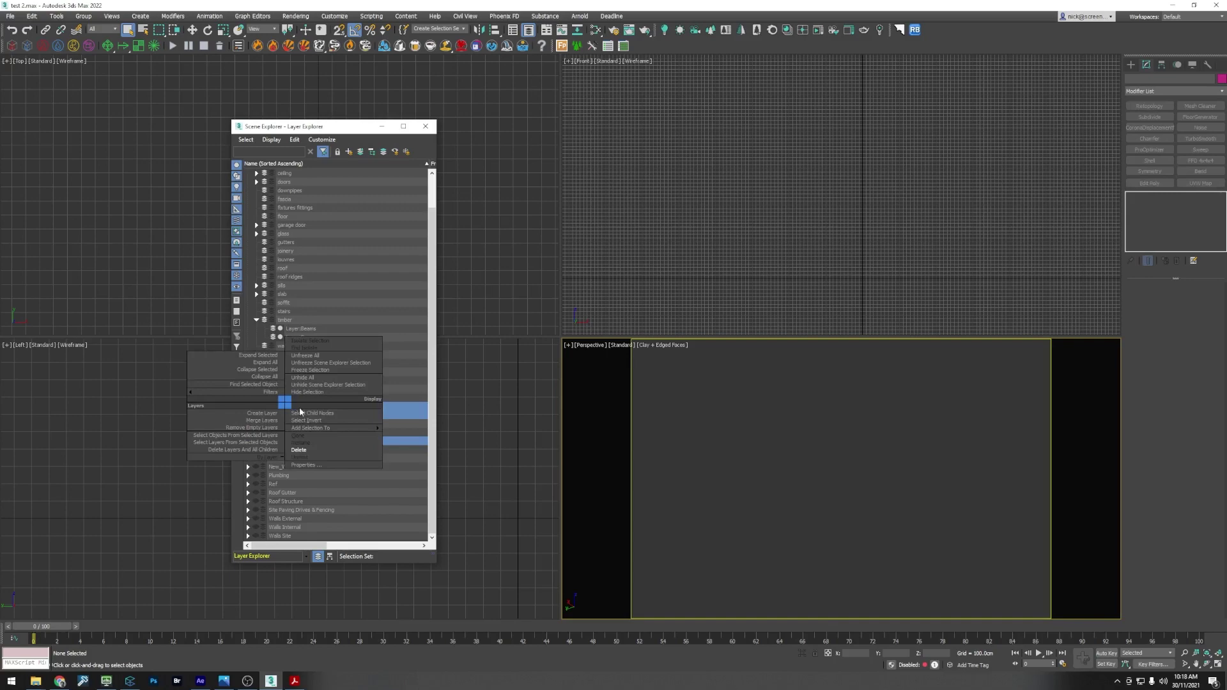
{"action": "left_click", "coordinate": [310, 450]}
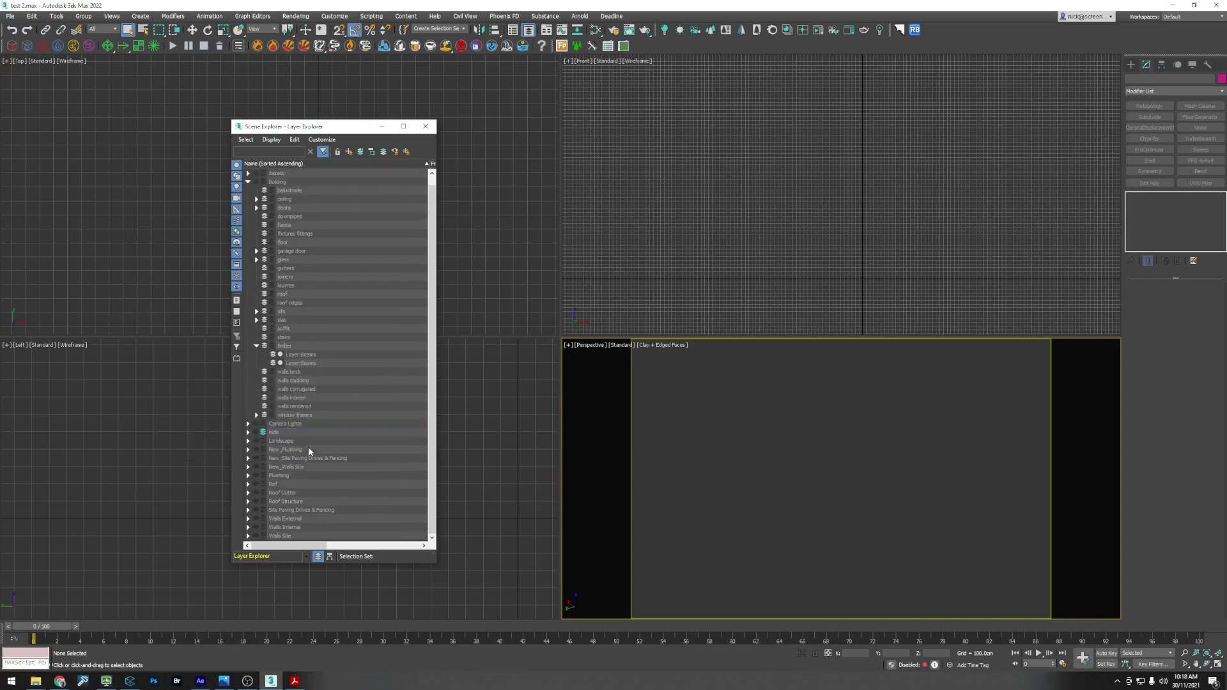
Step: Unhide the New_Plumbing and Plumbing layers, and delete the Block:Object parent in New_Plumbing, keeping its mesh
{"action": "left_click", "coordinate": [255, 450]}
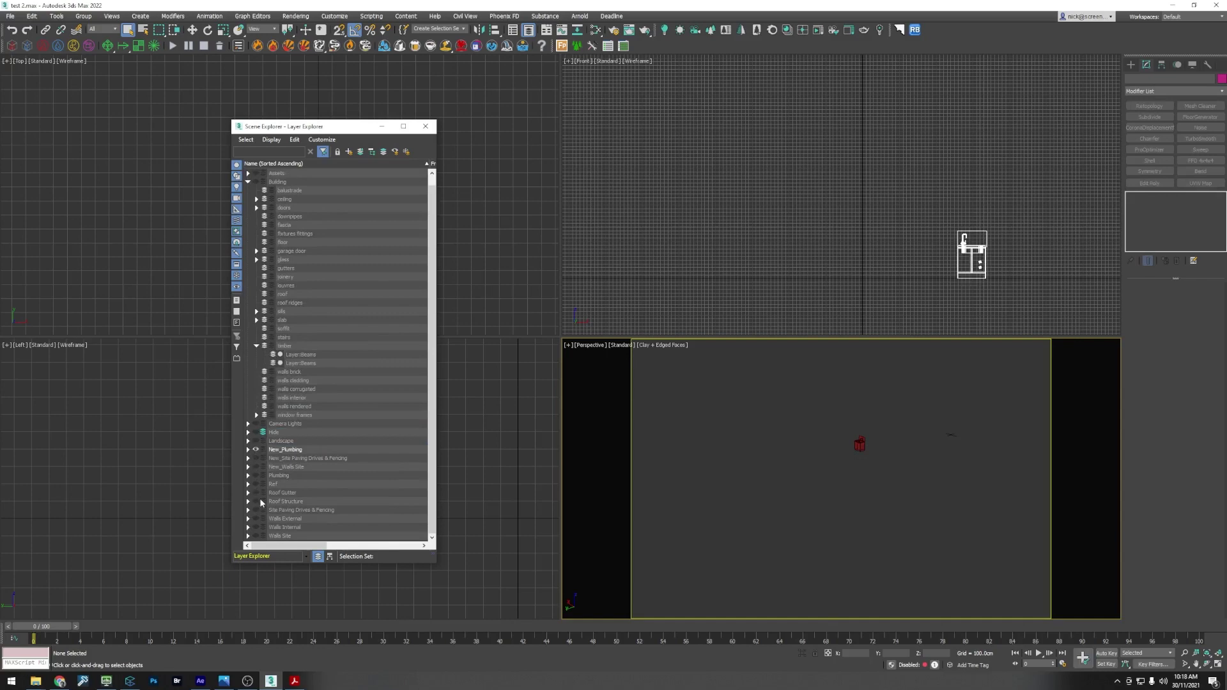
{"action": "left_click", "coordinate": [256, 476]}
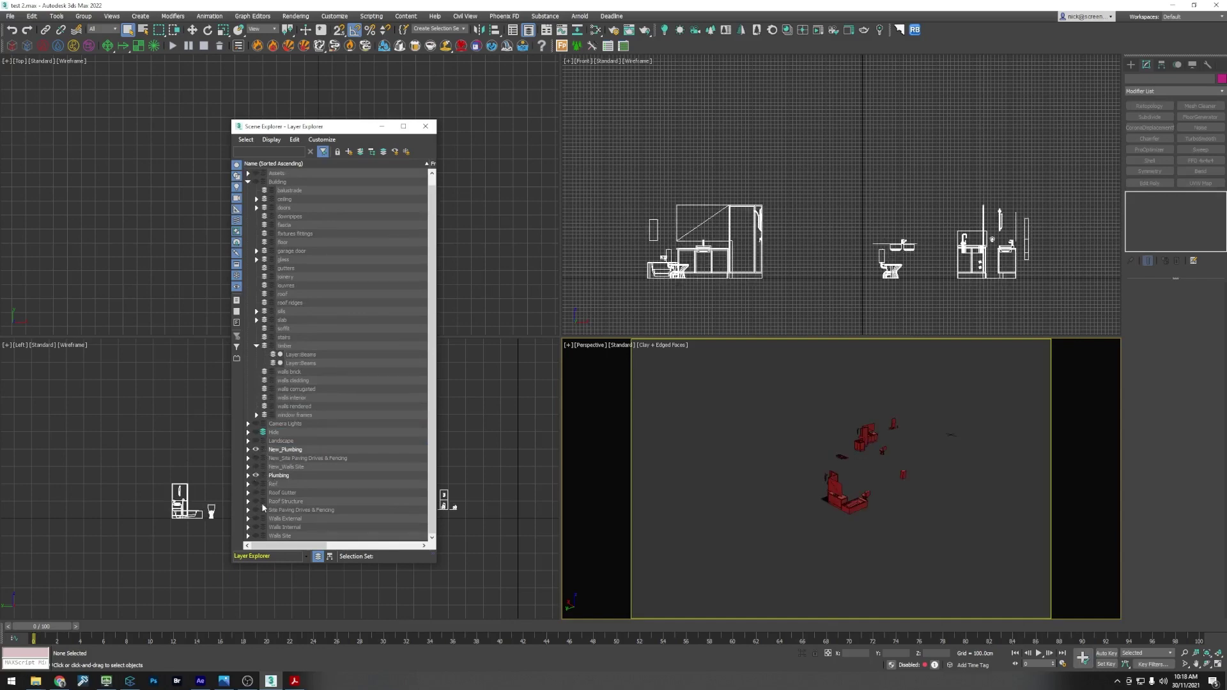
{"action": "scroll", "coordinate": [871, 492], "scroll_direction": "up", "scroll_amount": 5}
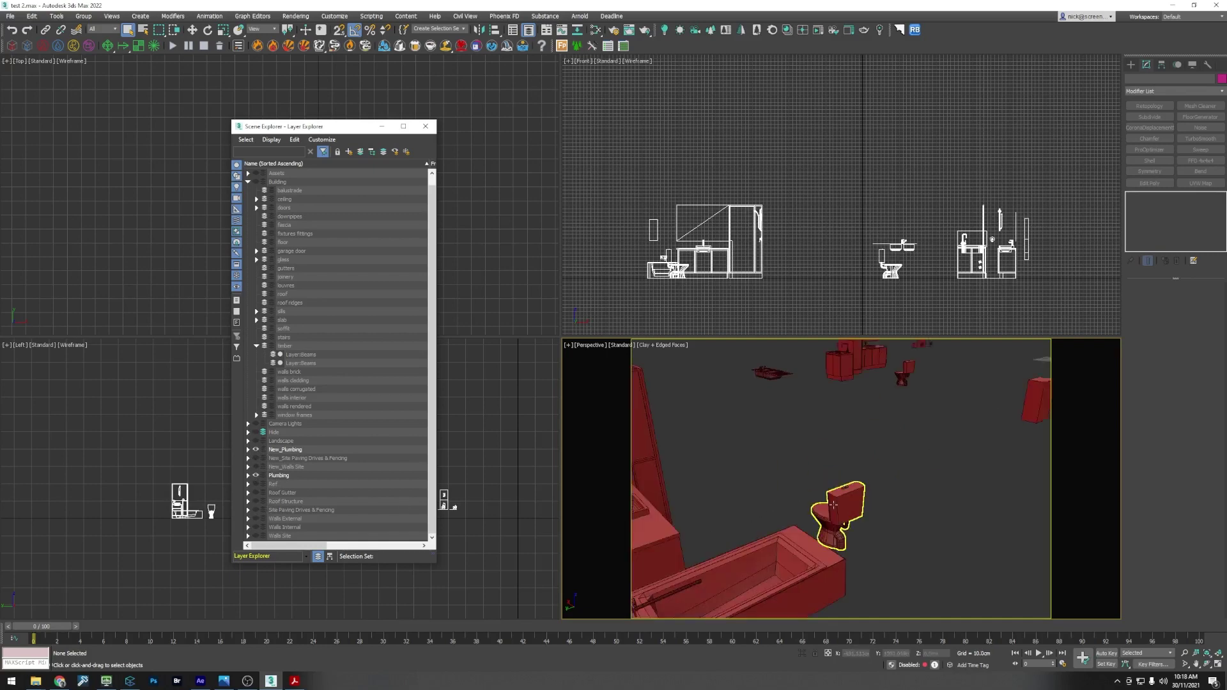
{"action": "scroll", "coordinate": [874, 443], "scroll_direction": "down", "scroll_amount": 5}
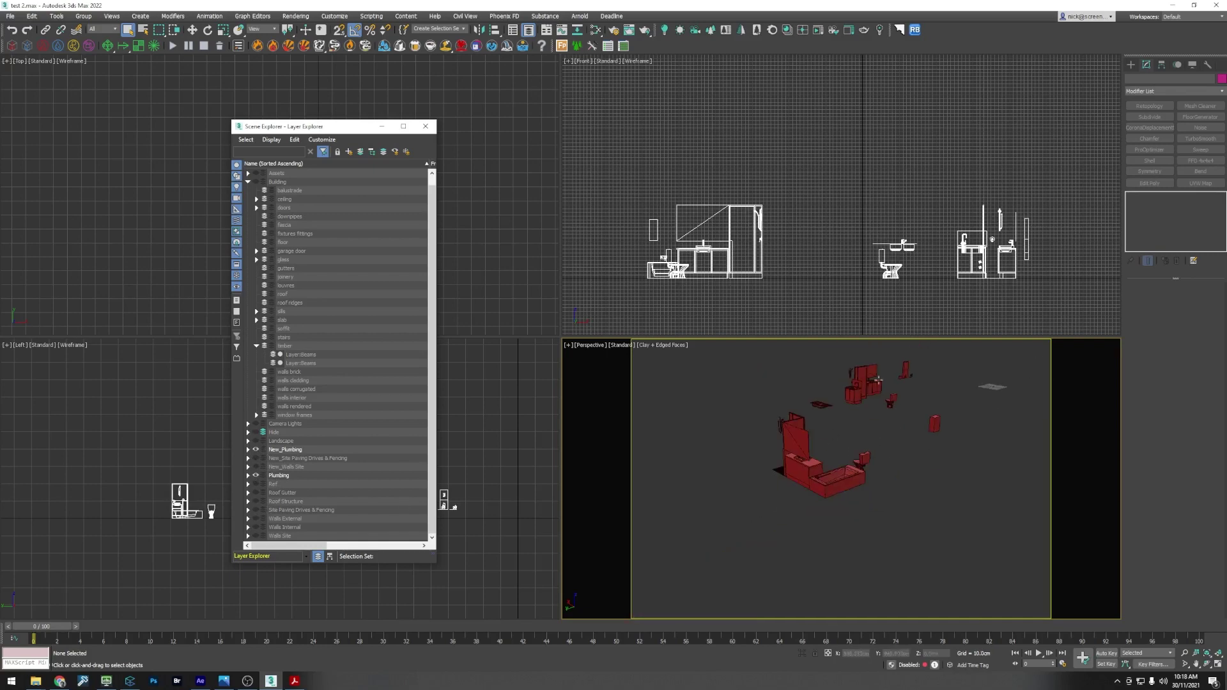
{"action": "scroll", "coordinate": [854, 391], "scroll_direction": "up", "scroll_amount": 3}
{"action": "left_click", "coordinate": [845, 395]}
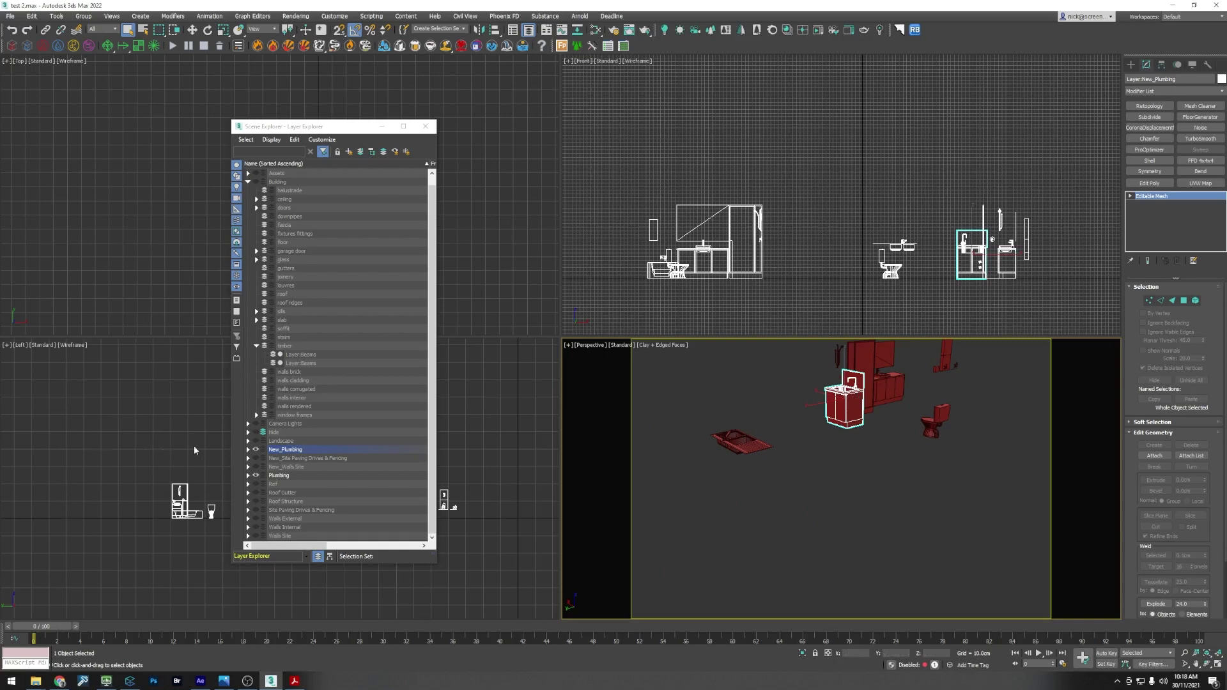
{"action": "left_click", "coordinate": [249, 450]}
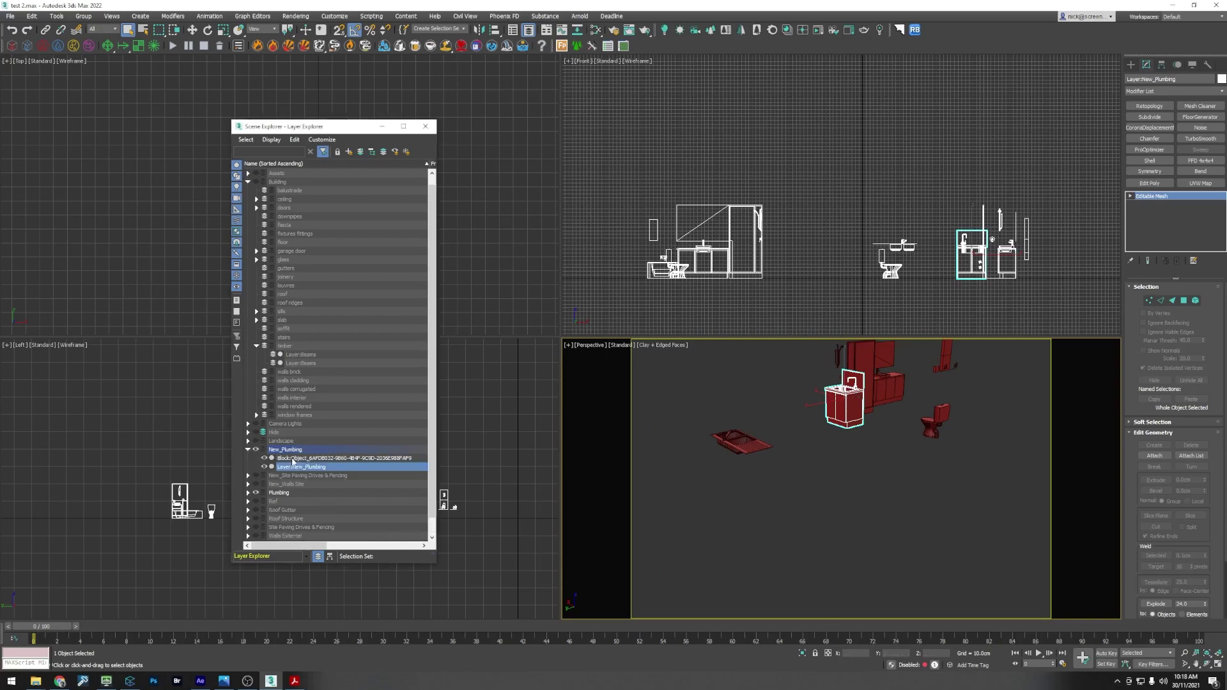
{"action": "left_click", "coordinate": [294, 460]}
{"action": "right_click", "coordinate": [294, 461]}
{"action": "left_click", "coordinate": [306, 501]}
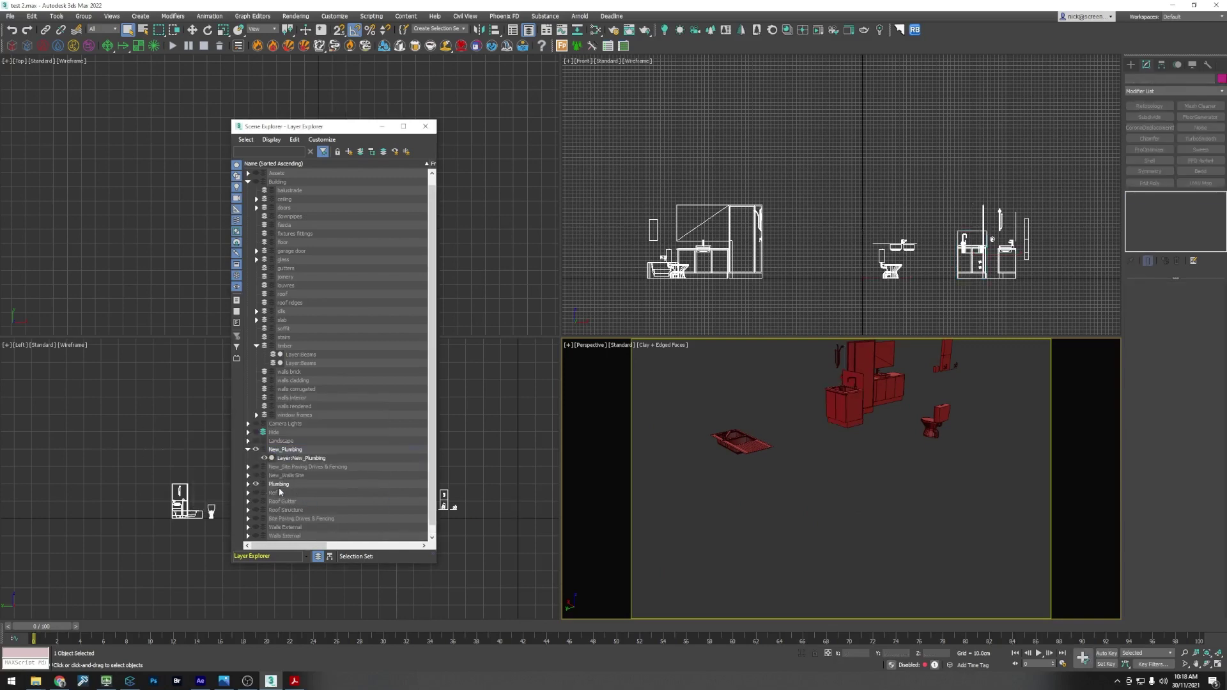
Step: Delete all Block:Object parent objects in the Plumbing layer, keeping the Layer:Plumbing meshes
{"action": "left_click", "coordinate": [248, 484]}
{"action": "scroll", "coordinate": [305, 448], "scroll_direction": "down", "scroll_amount": 3}
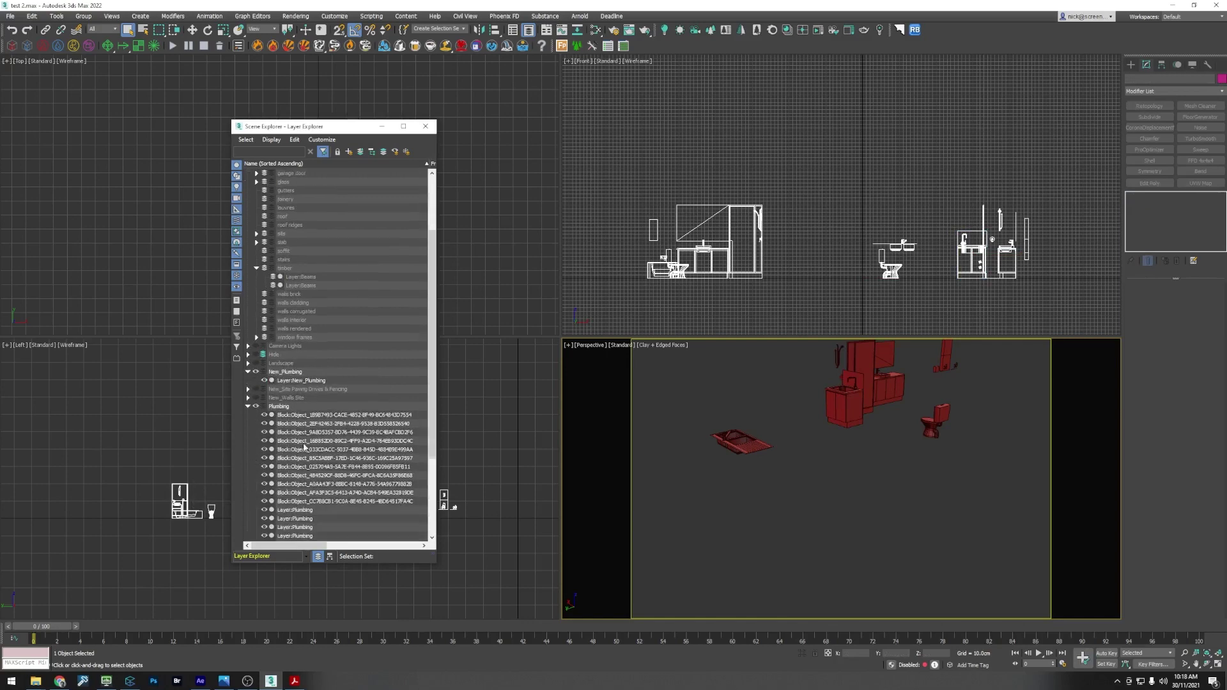
{"action": "left_click", "coordinate": [318, 415]}
{"action": "left_click", "coordinate": [307, 501], "text": "shift"}
{"action": "right_click", "coordinate": [303, 499]}
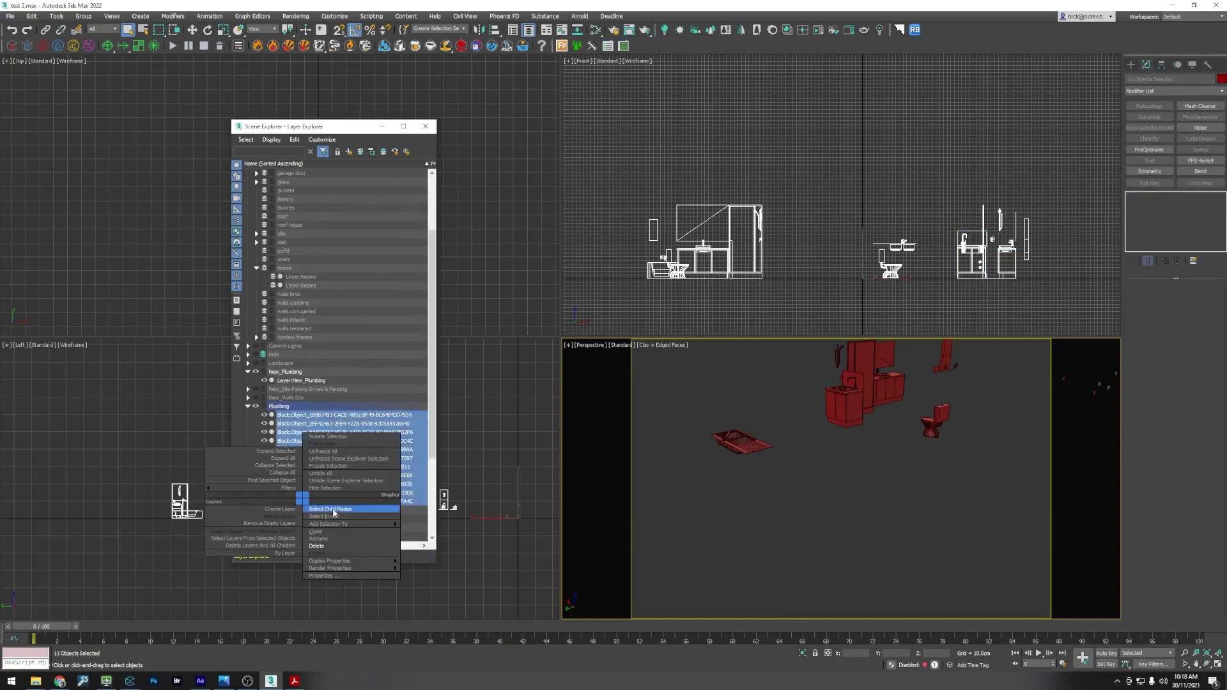
{"action": "left_click", "coordinate": [316, 546]}
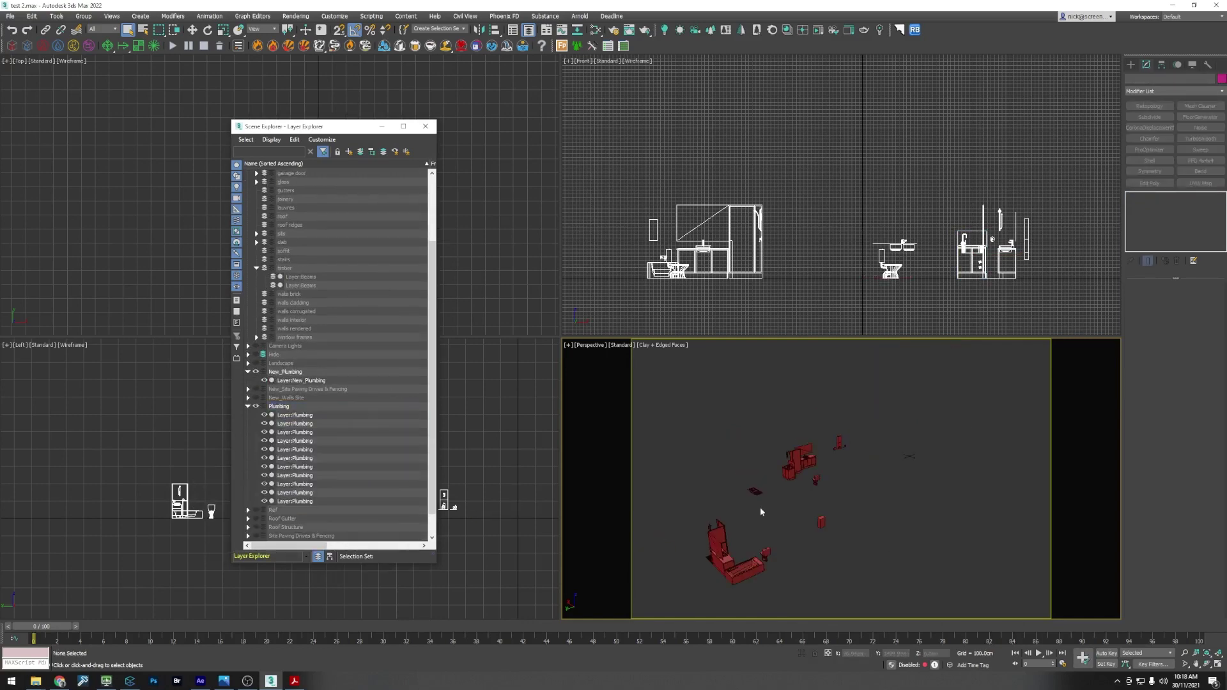
Step: Move all New_Plumbing and Plumbing meshes into the Hide layer, and delete the two emptied plumbing layers
{"action": "scroll", "coordinate": [761, 507], "scroll_direction": "down", "scroll_amount": 2}
{"action": "left_click_drag", "start_coordinate": [852, 566], "coordinate": [691, 405]}
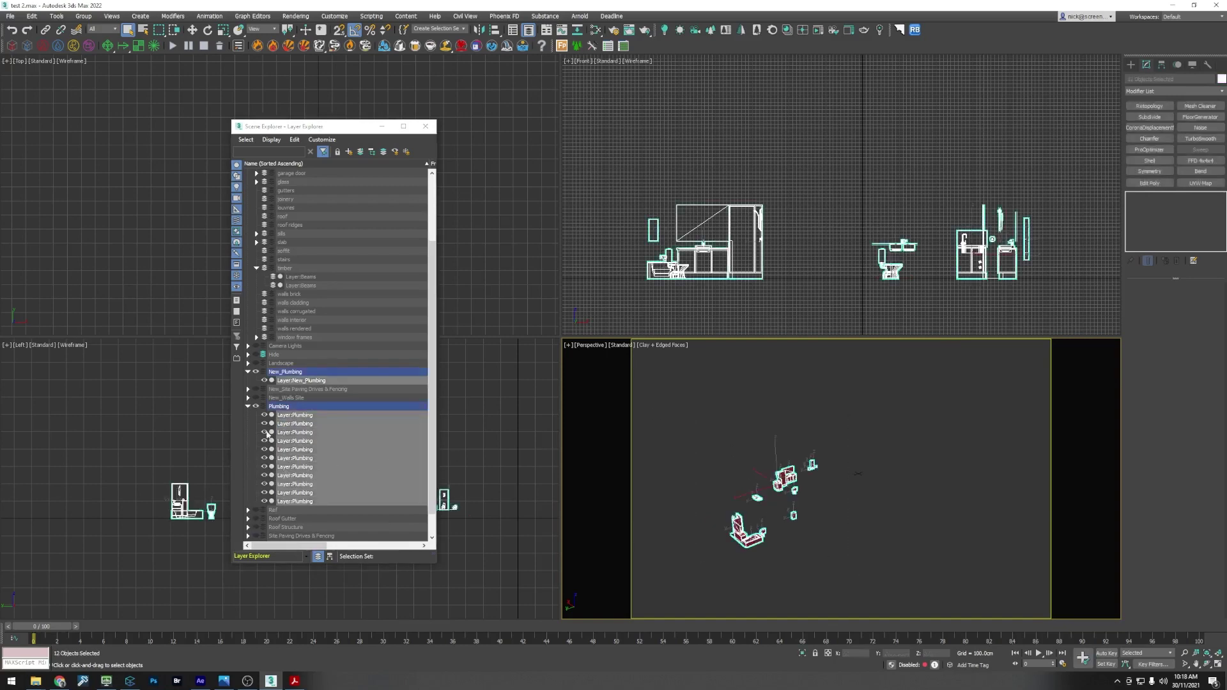
{"action": "left_click", "coordinate": [360, 152]}
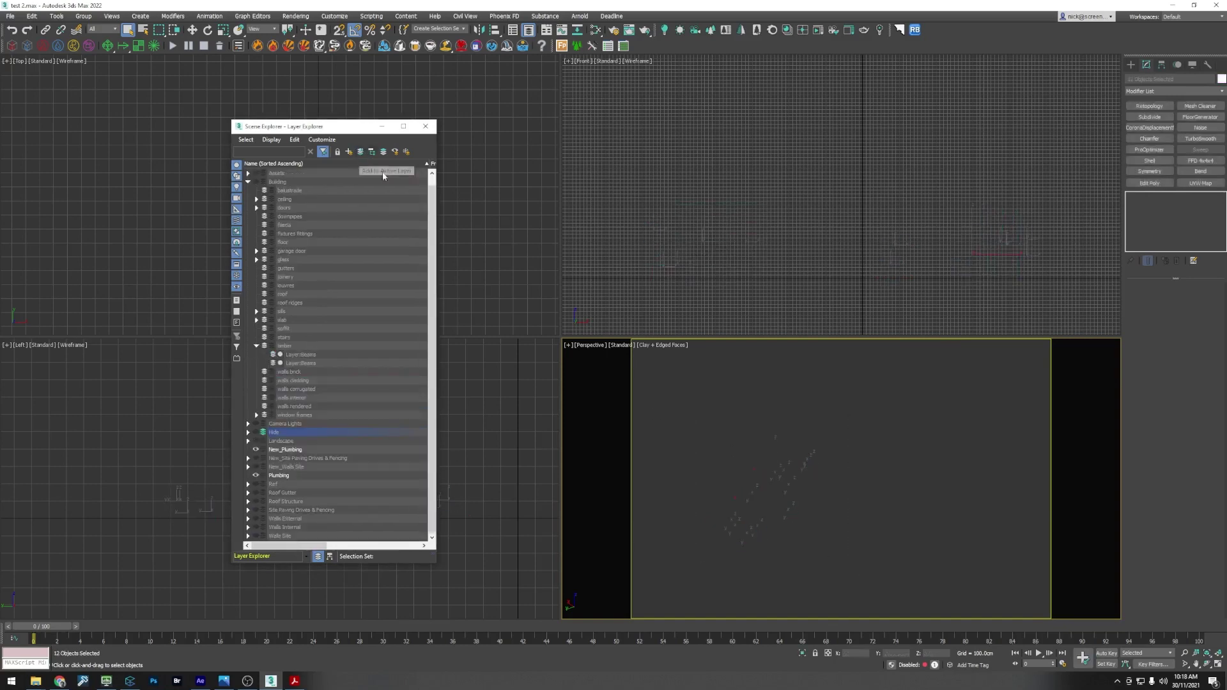
{"action": "left_click", "coordinate": [280, 449]}
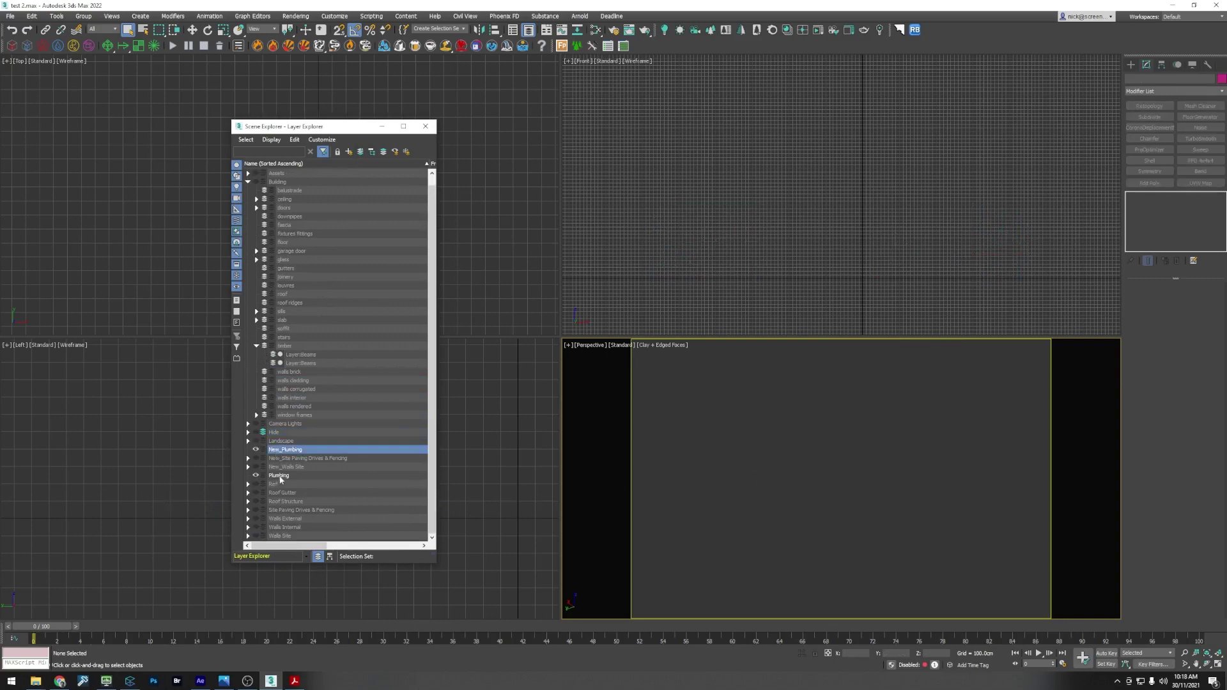
{"action": "left_click", "coordinate": [276, 475], "text": "ctrl"}
{"action": "right_click", "coordinate": [276, 473]}
{"action": "left_click", "coordinate": [291, 519]}
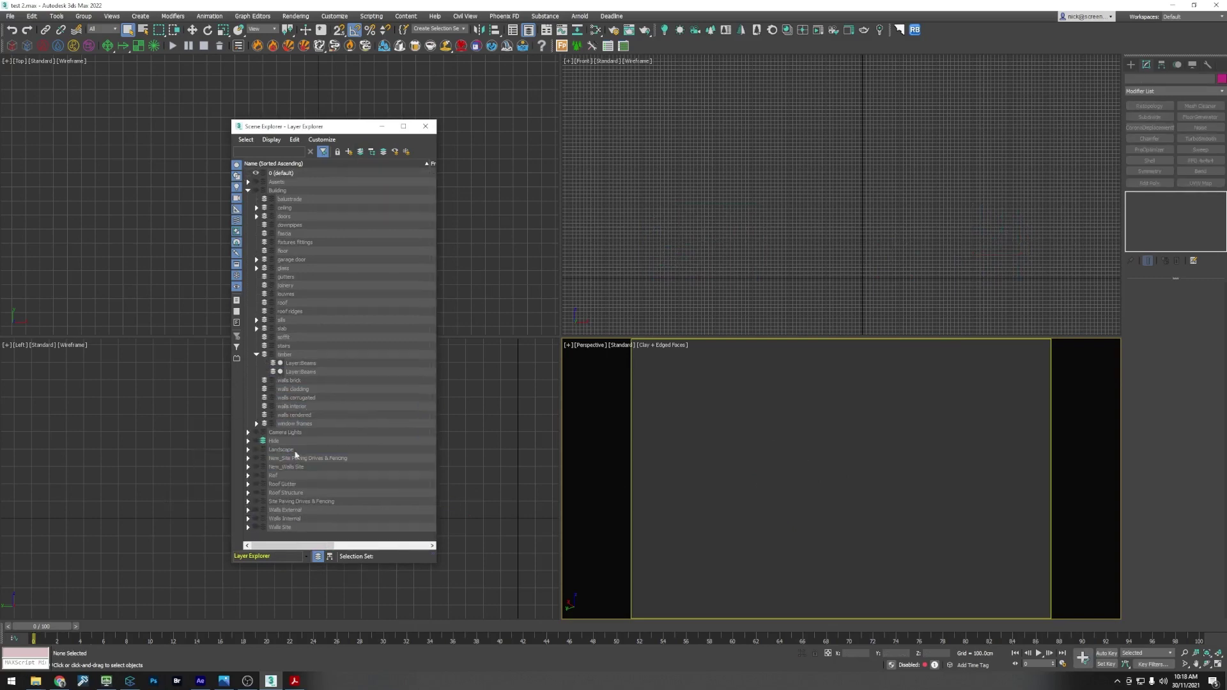
Step: Unhide the New_Site Paving Drives & Fencing layer and delete its Block:Slab parent object, keeping the slab mesh
{"action": "left_click", "coordinate": [256, 355]}
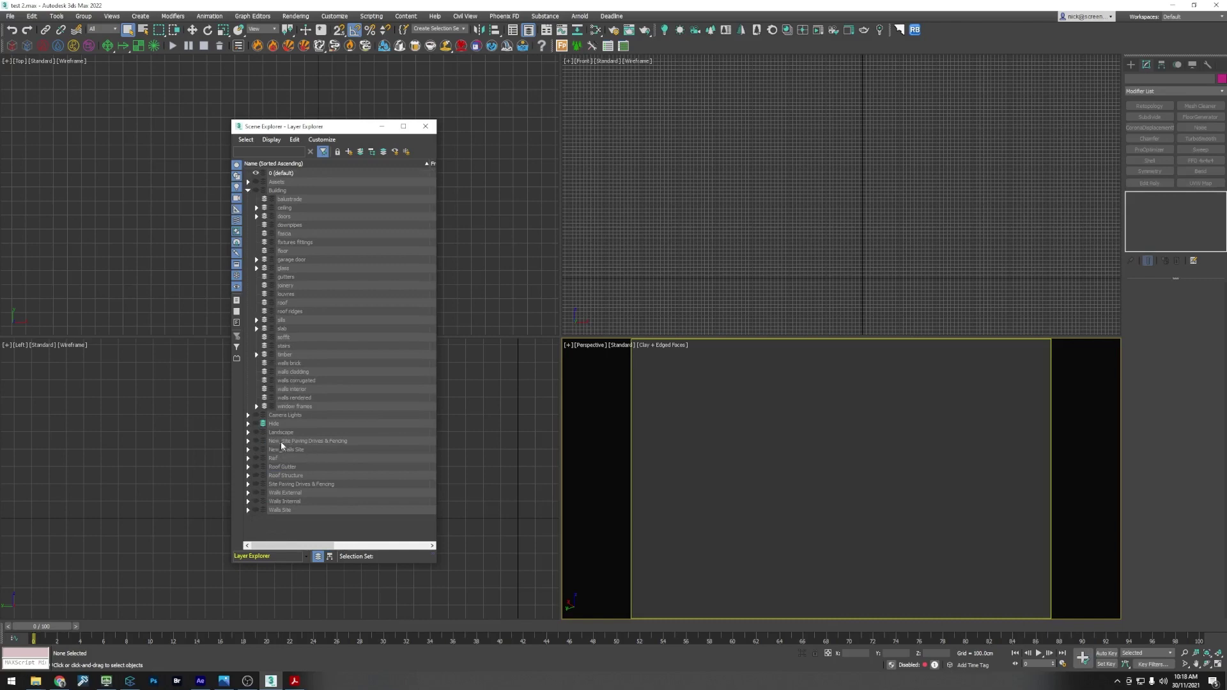
{"action": "left_click", "coordinate": [255, 441]}
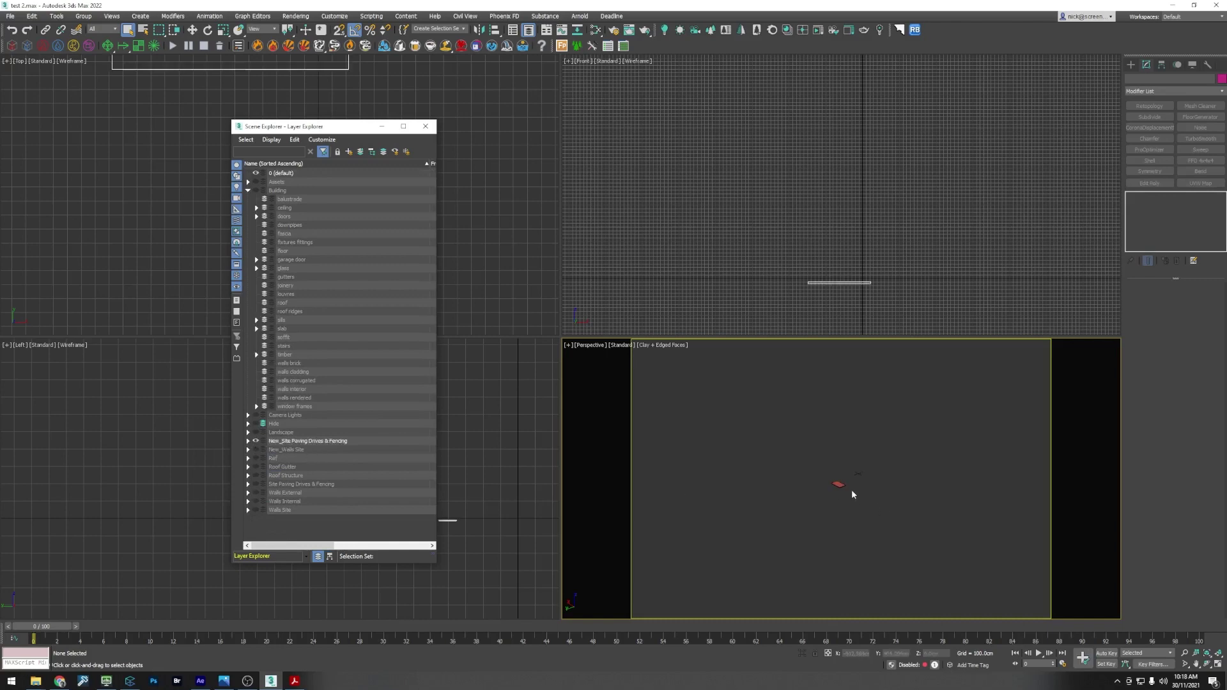
{"action": "scroll", "coordinate": [814, 478], "scroll_direction": "up", "scroll_amount": 5}
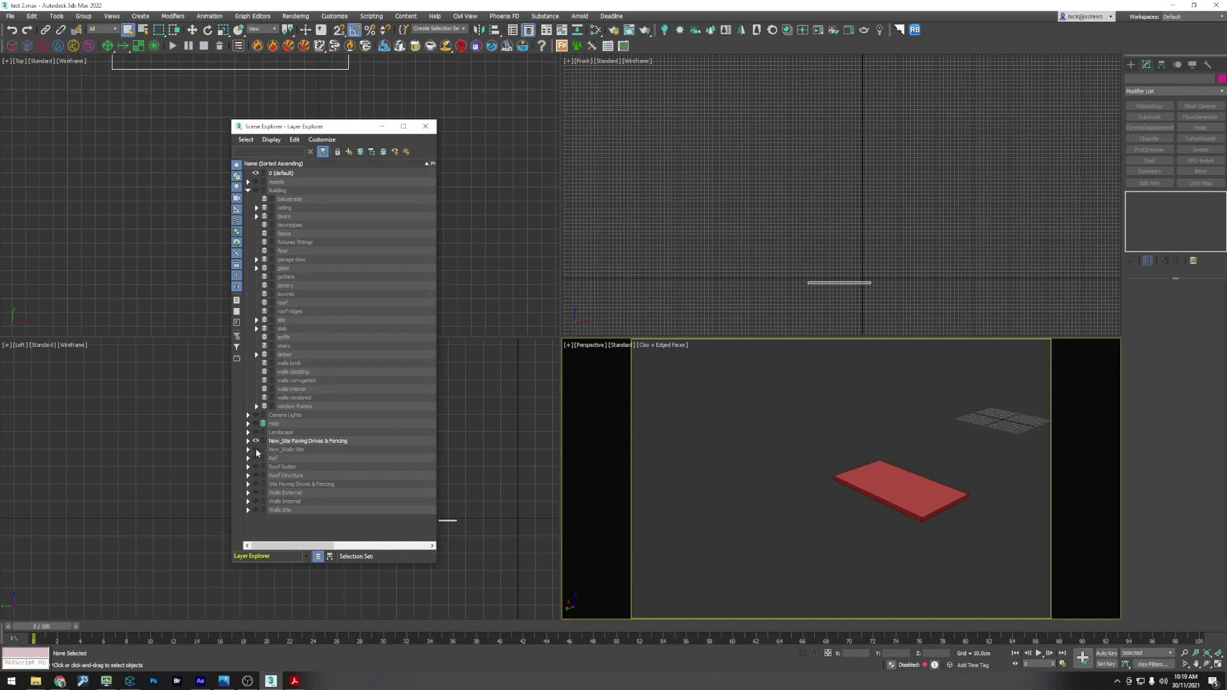
{"action": "left_click", "coordinate": [882, 488]}
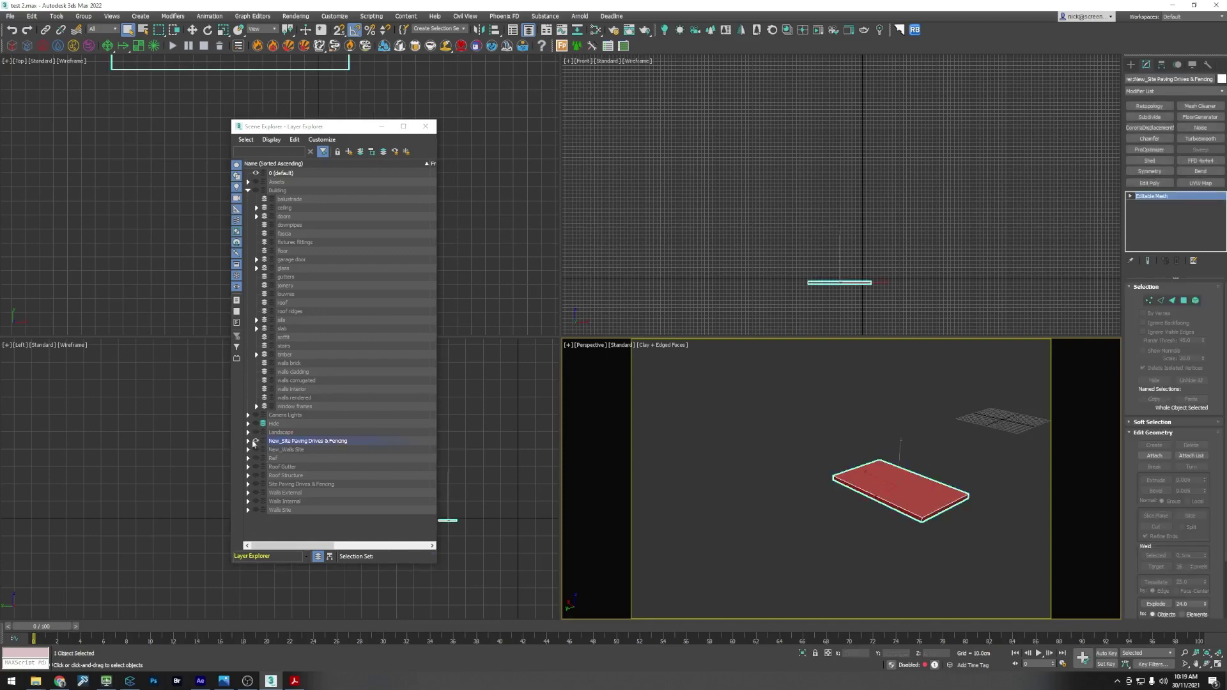
{"action": "left_click", "coordinate": [248, 441]}
{"action": "left_click", "coordinate": [286, 450]}
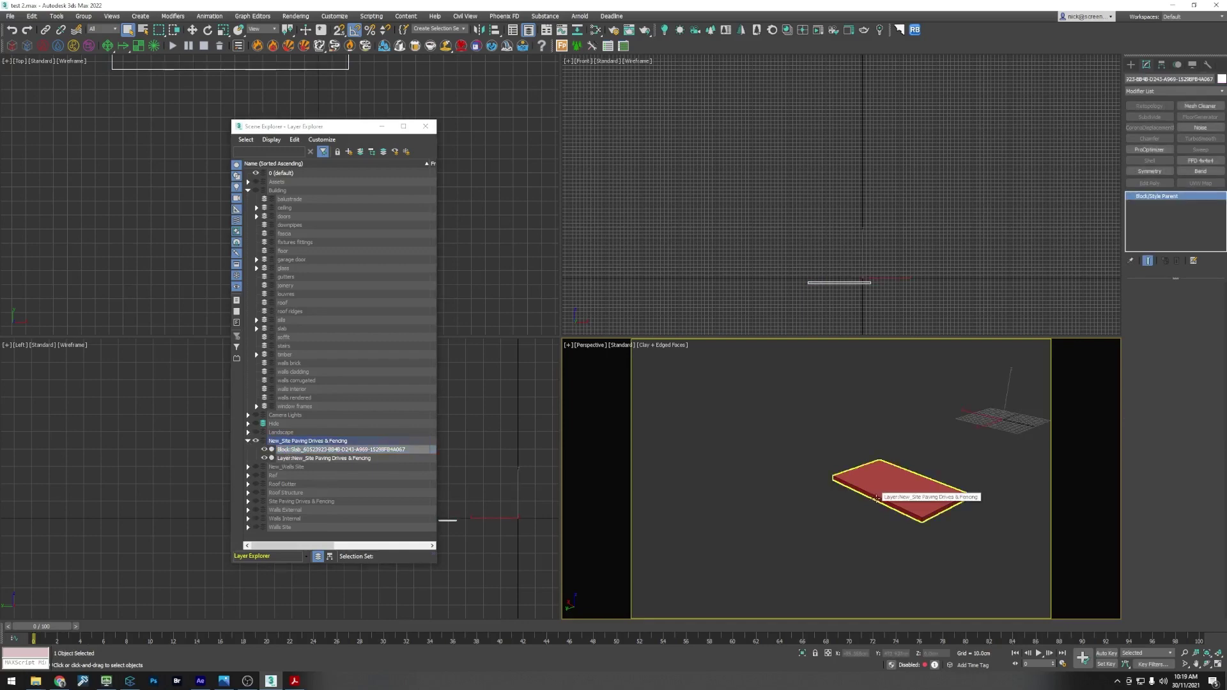
{"action": "left_click", "coordinate": [1028, 500]}
{"action": "left_click", "coordinate": [881, 493]}
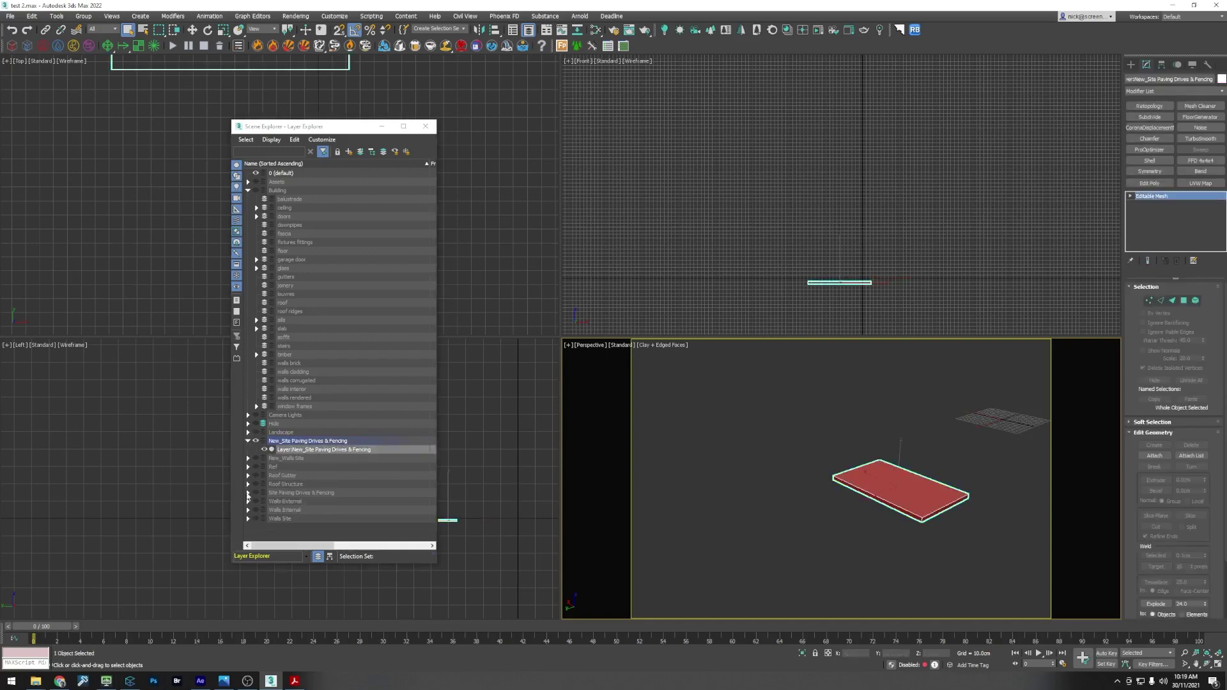
Step: Move the slab mesh into the paving layer under Landscape, and delete the emptied New_Site Paving Drives & Fencing layer
{"action": "left_click", "coordinate": [248, 432]}
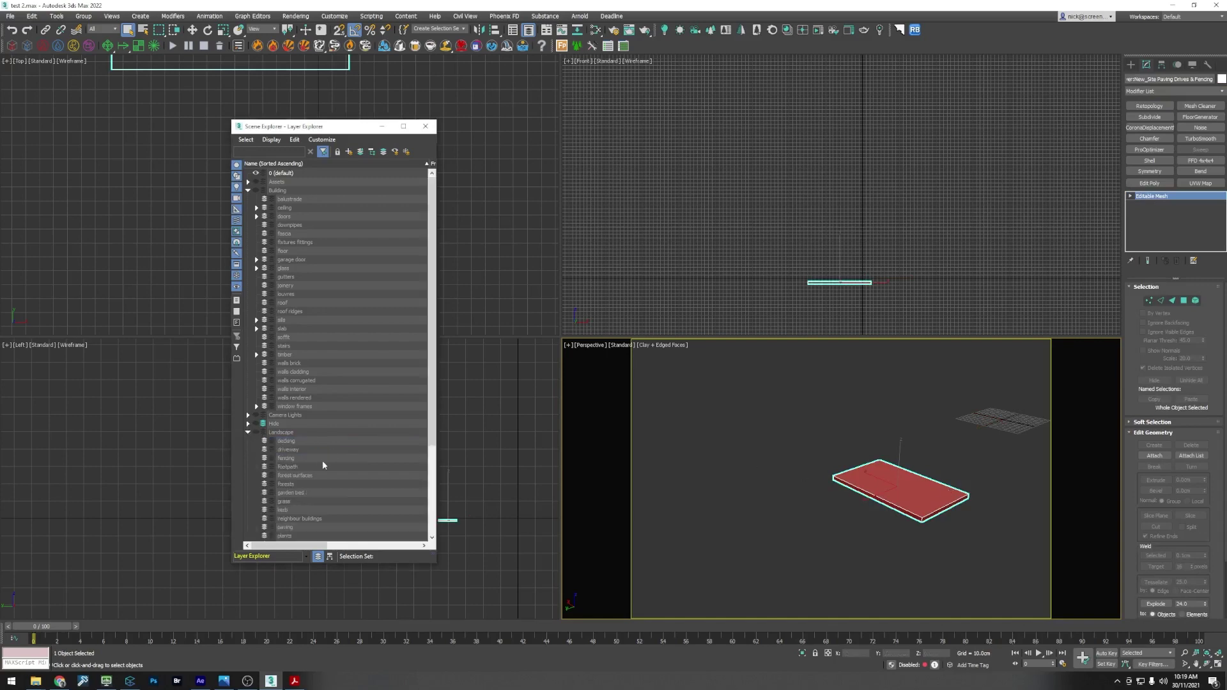
{"action": "scroll", "coordinate": [276, 511], "scroll_direction": "down", "scroll_amount": 1}
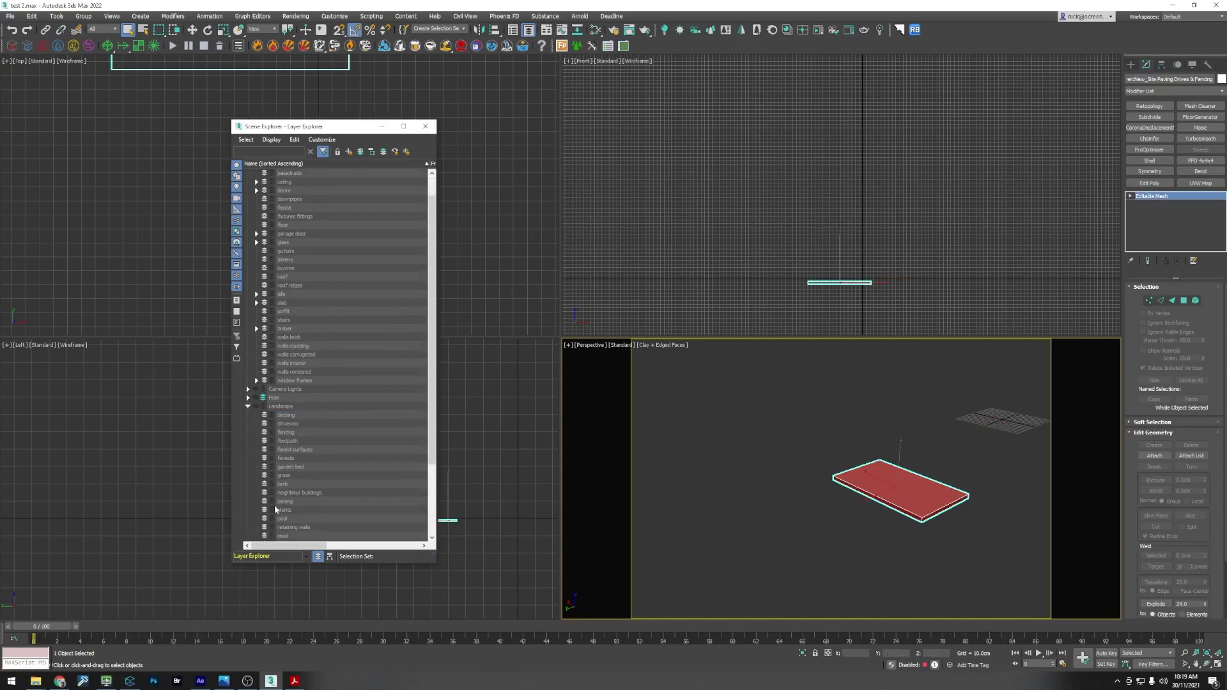
{"action": "left_click", "coordinate": [272, 501]}
{"action": "left_click", "coordinate": [360, 153]}
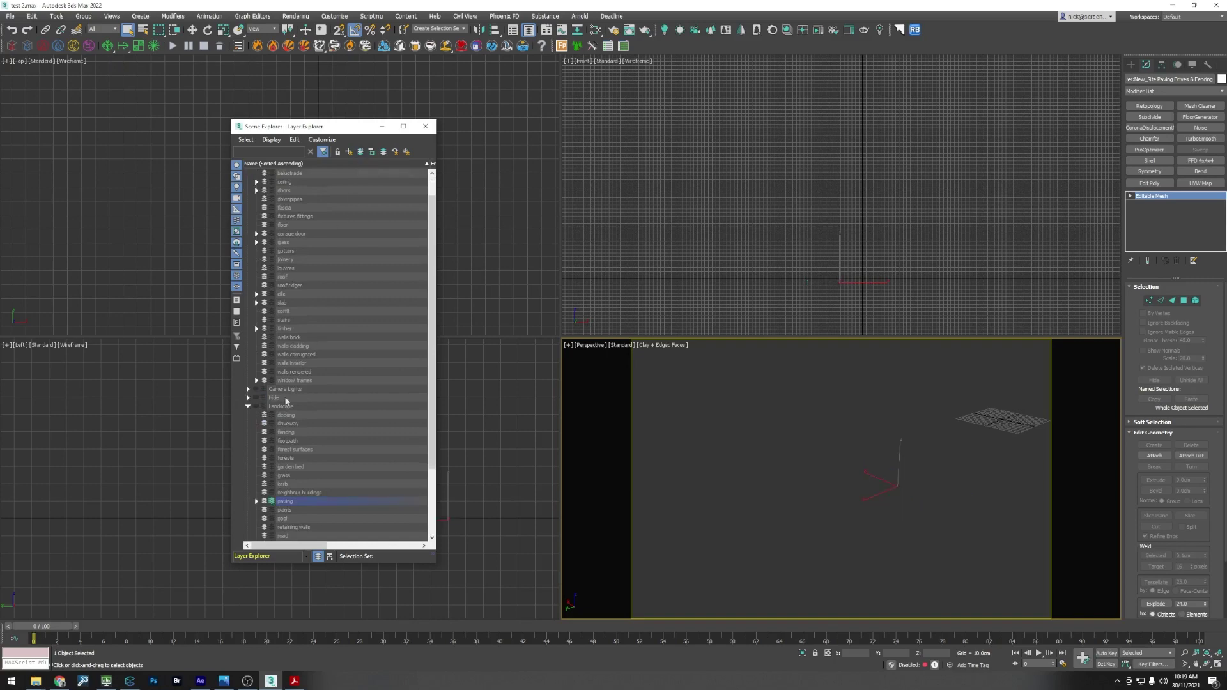
{"action": "scroll", "coordinate": [368, 444], "scroll_direction": "down", "scroll_amount": 2}
{"action": "left_click_drag", "start_coordinate": [377, 564], "coordinate": [386, 620]}
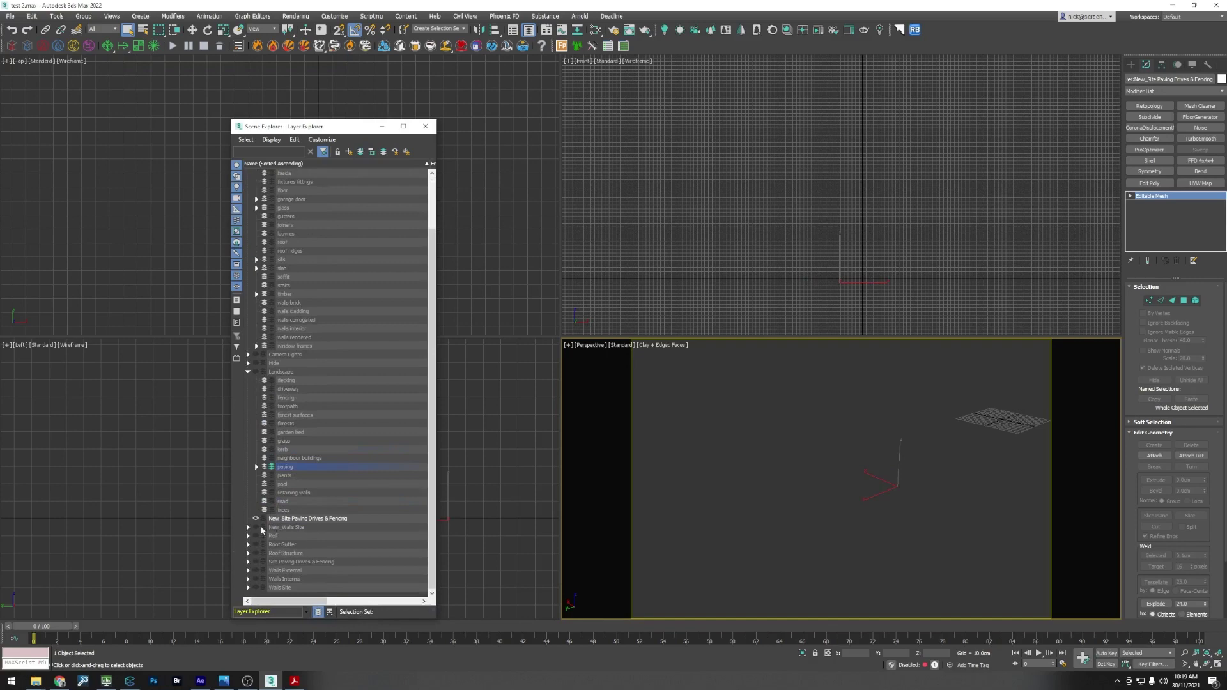
{"action": "left_click", "coordinate": [291, 518]}
{"action": "right_click", "coordinate": [291, 518]}
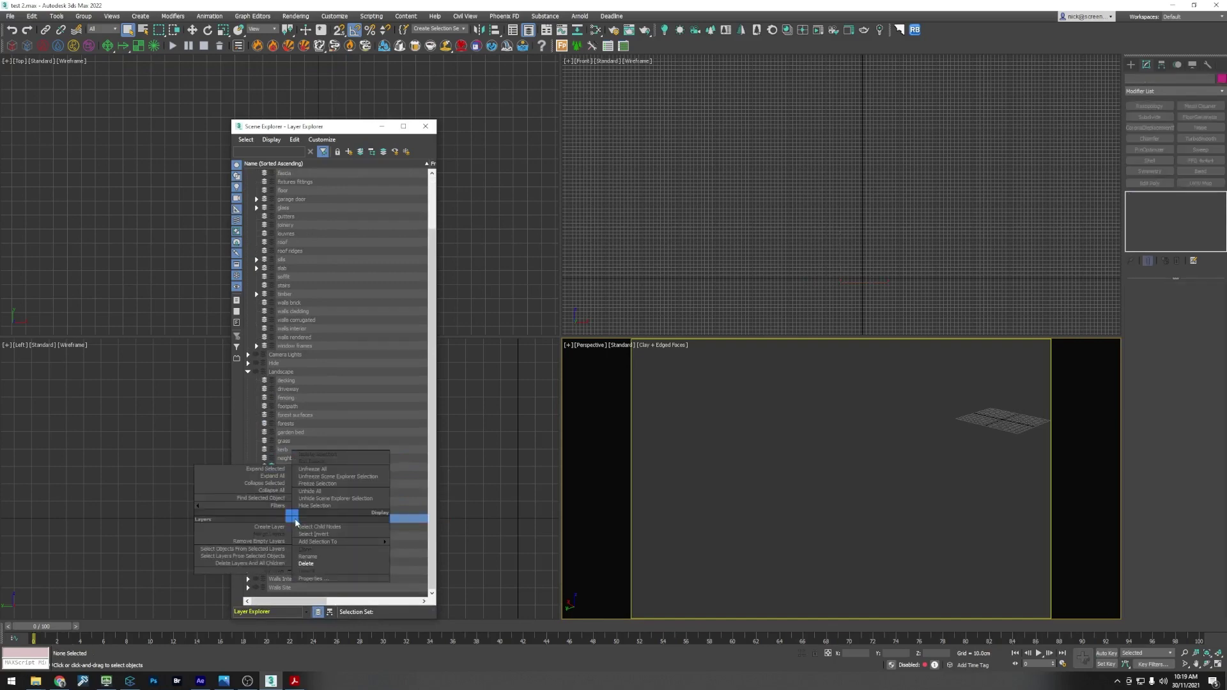
{"action": "left_click", "coordinate": [308, 556]}
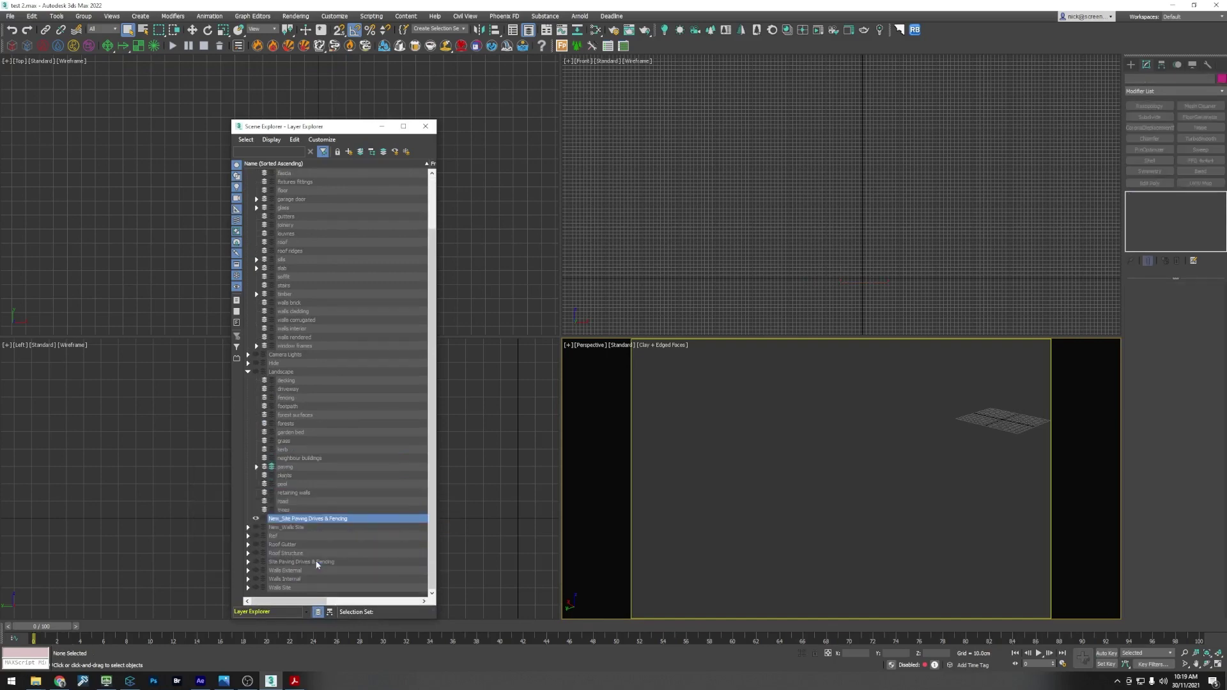
Step: Unhide the New_Walls Site layer and select its pillar objects in the perspective view
{"action": "left_click", "coordinate": [255, 528]}
{"action": "scroll", "coordinate": [766, 510], "scroll_direction": "down", "scroll_amount": 6}
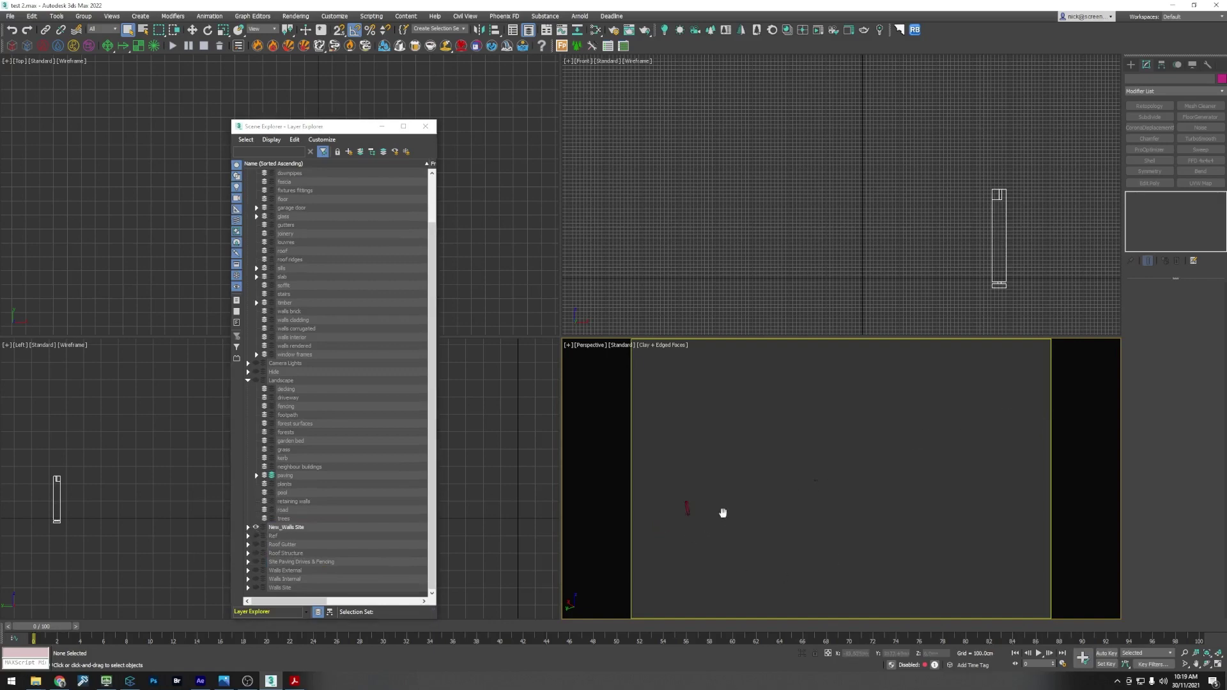
{"action": "left_click_drag", "start_coordinate": [716, 463], "coordinate": [716, 462]}
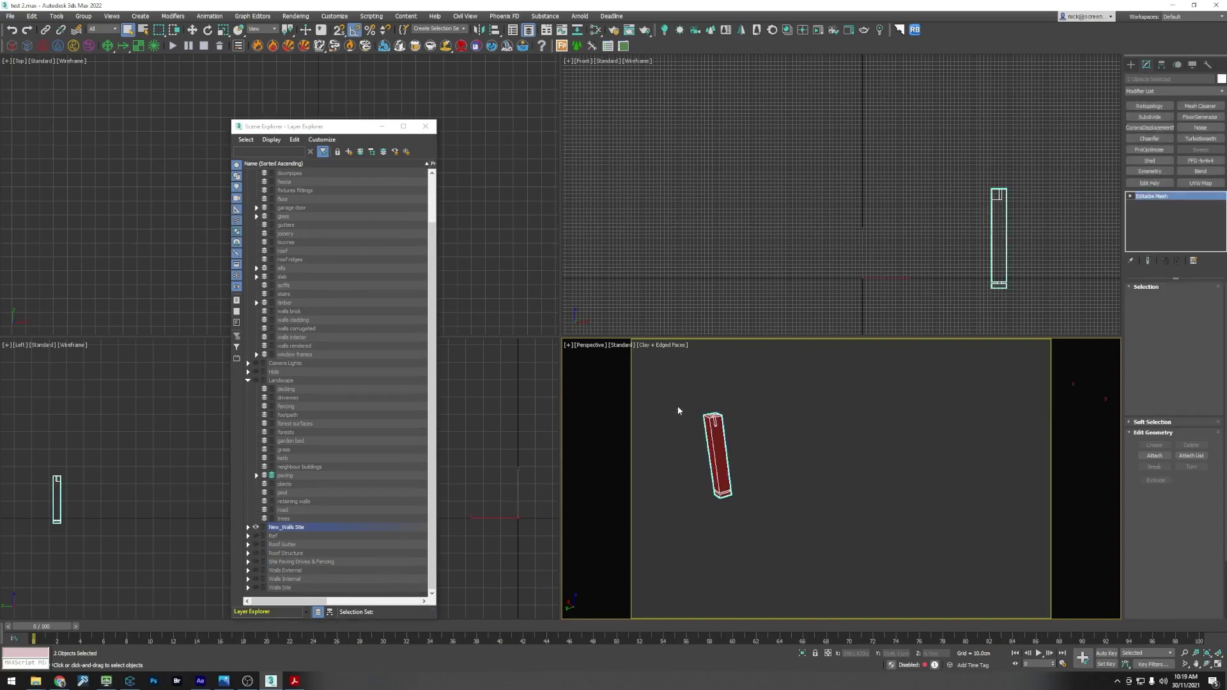
Step: Switch to Acrobat and Photos to check the pillar's finish against The Ascot finishing schedule and house image, then return to 3ds Max
{"action": "left_click", "coordinate": [295, 681]}
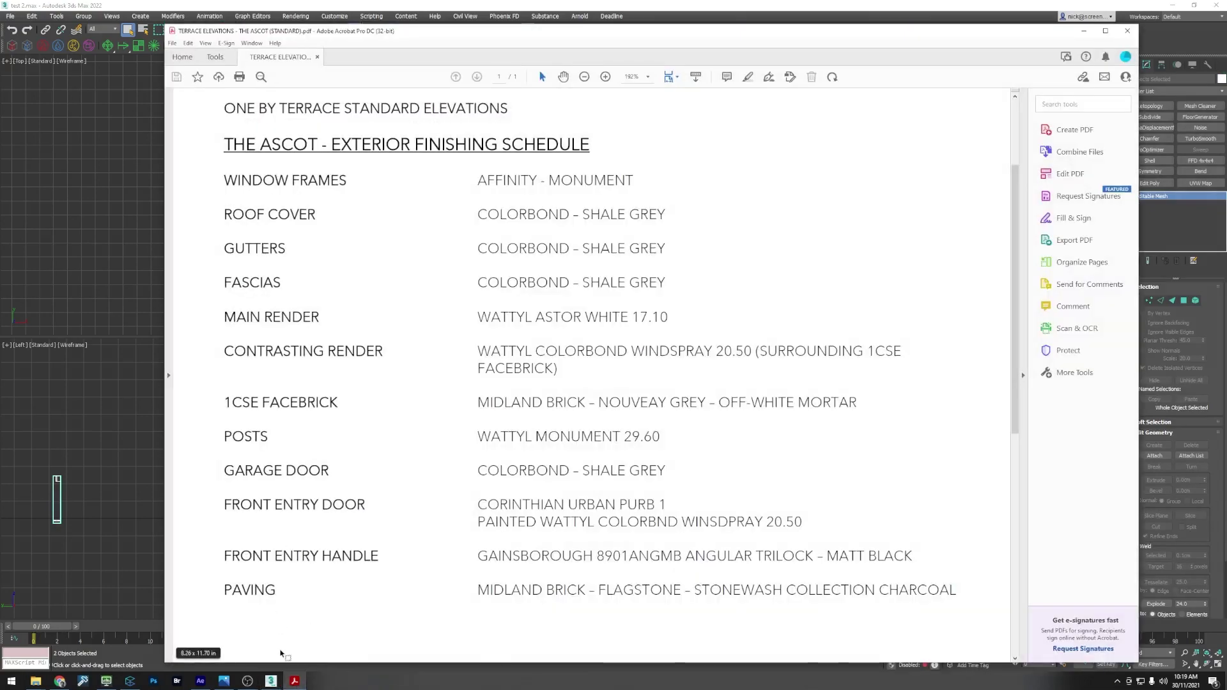
{"action": "left_click", "coordinate": [224, 681]}
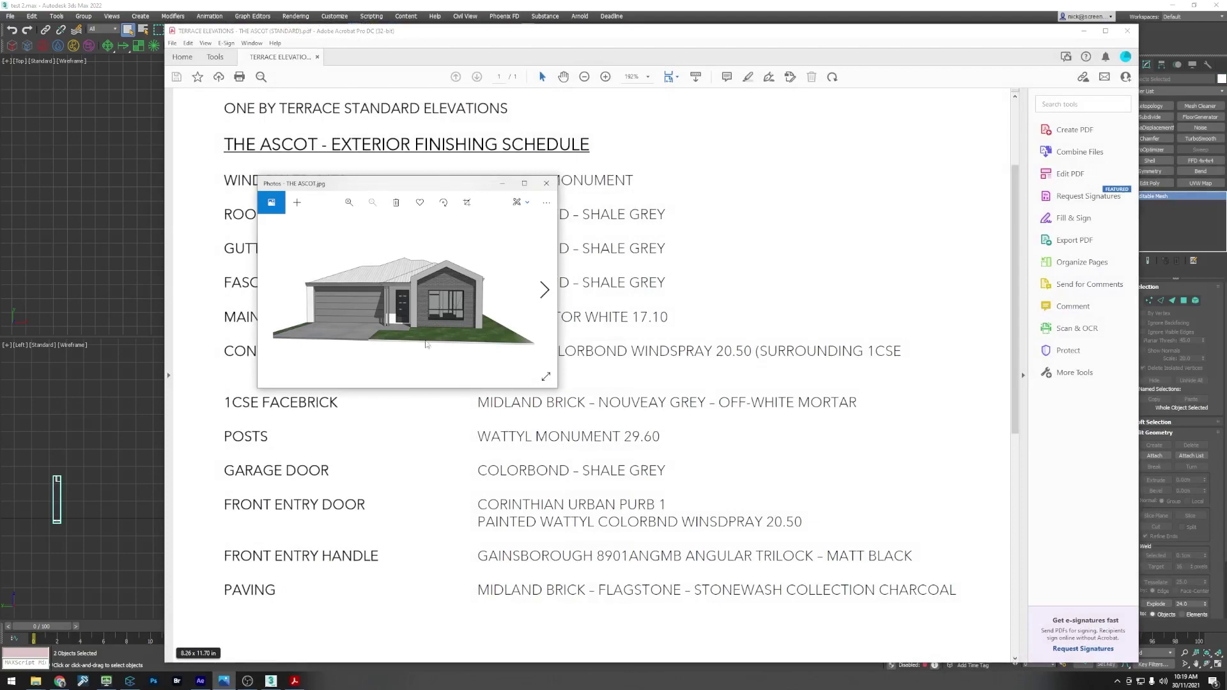
{"action": "left_click", "coordinate": [524, 183]}
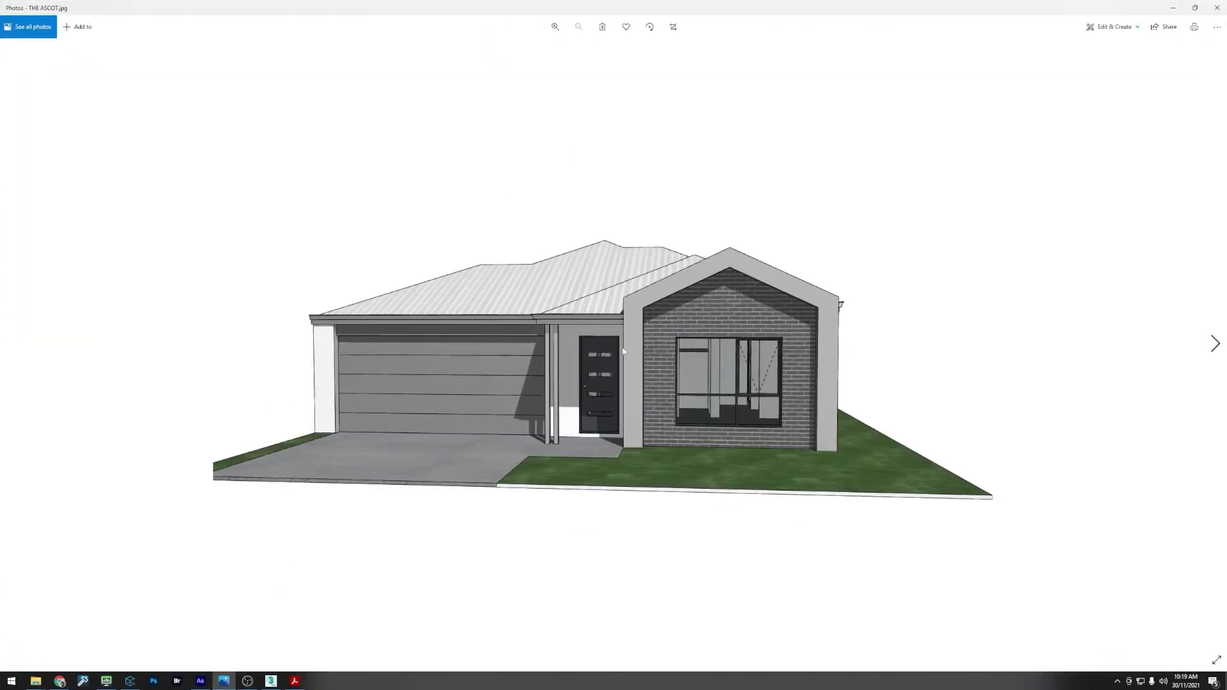
{"action": "left_click", "coordinate": [1172, 7]}
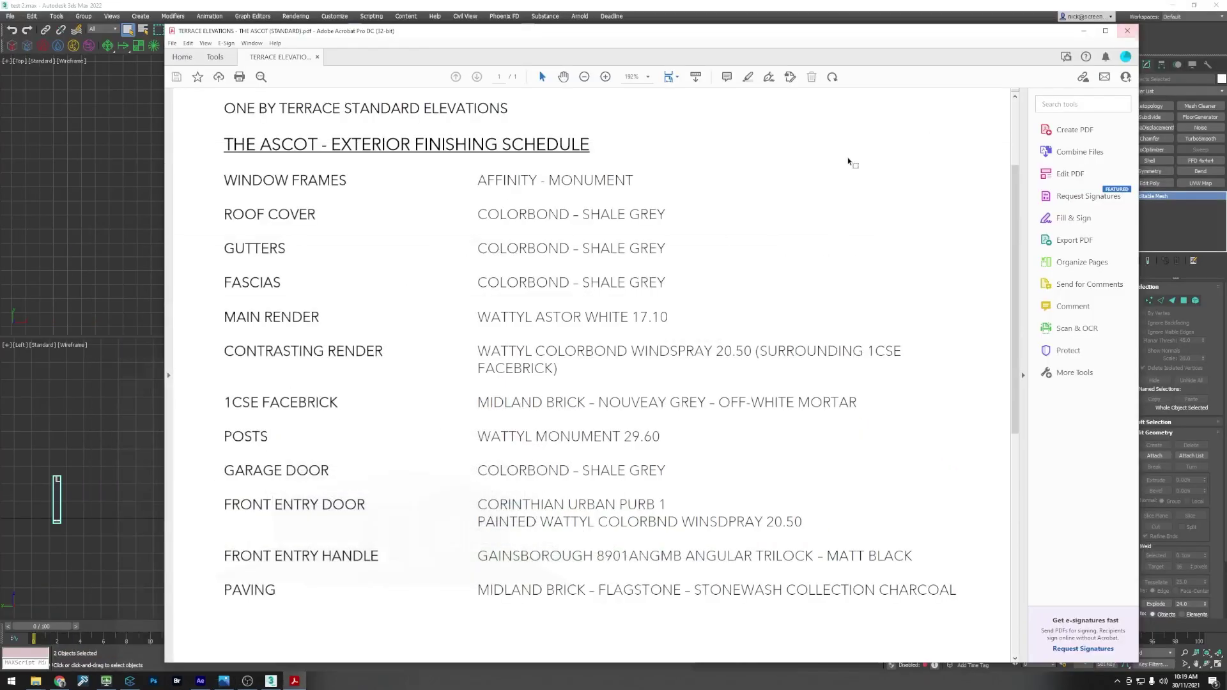
{"action": "scroll", "coordinate": [430, 440], "scroll_direction": "down", "scroll_amount": 1}
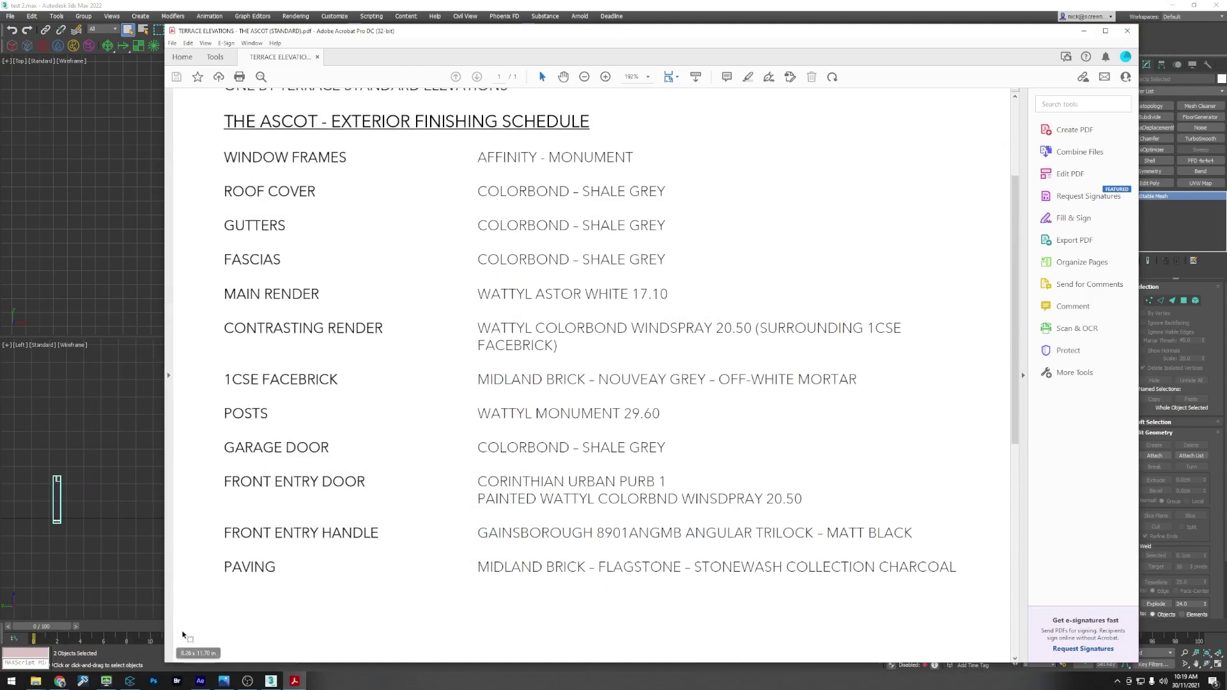
{"action": "left_click", "coordinate": [277, 685]}
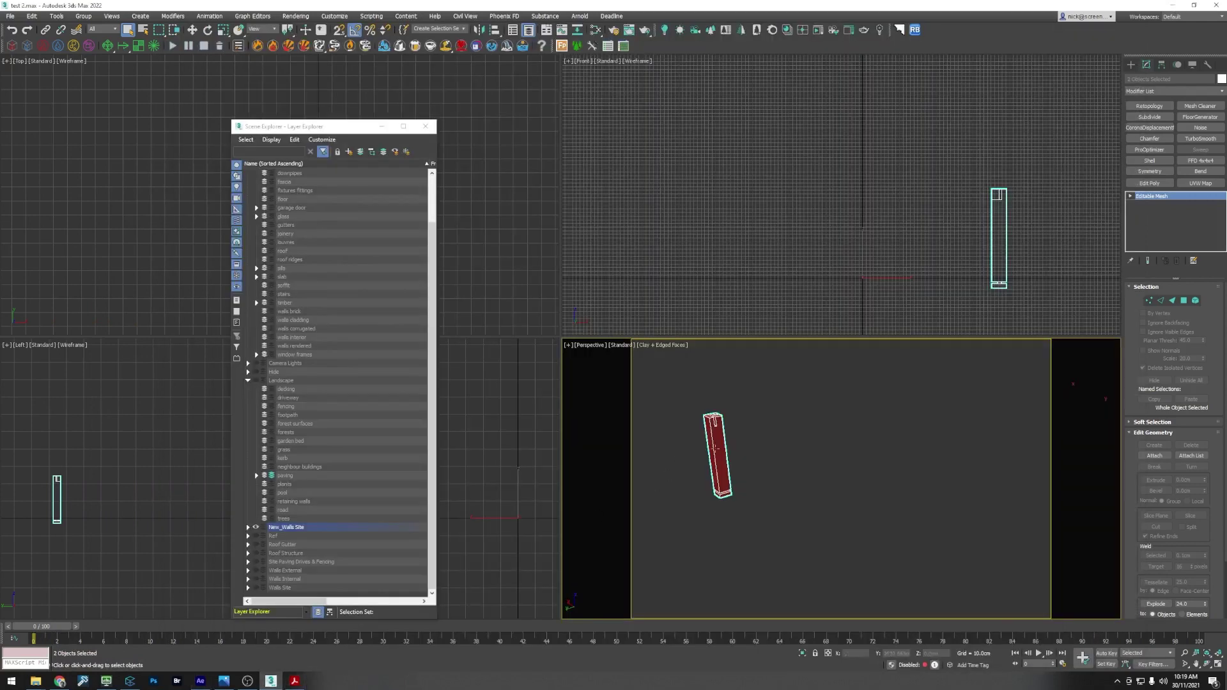
Step: Move the Layer:New_Walls Site pillar mesh into the walls rendered layer under Building
{"action": "left_click", "coordinate": [733, 454]}
{"action": "left_click", "coordinate": [722, 451]}
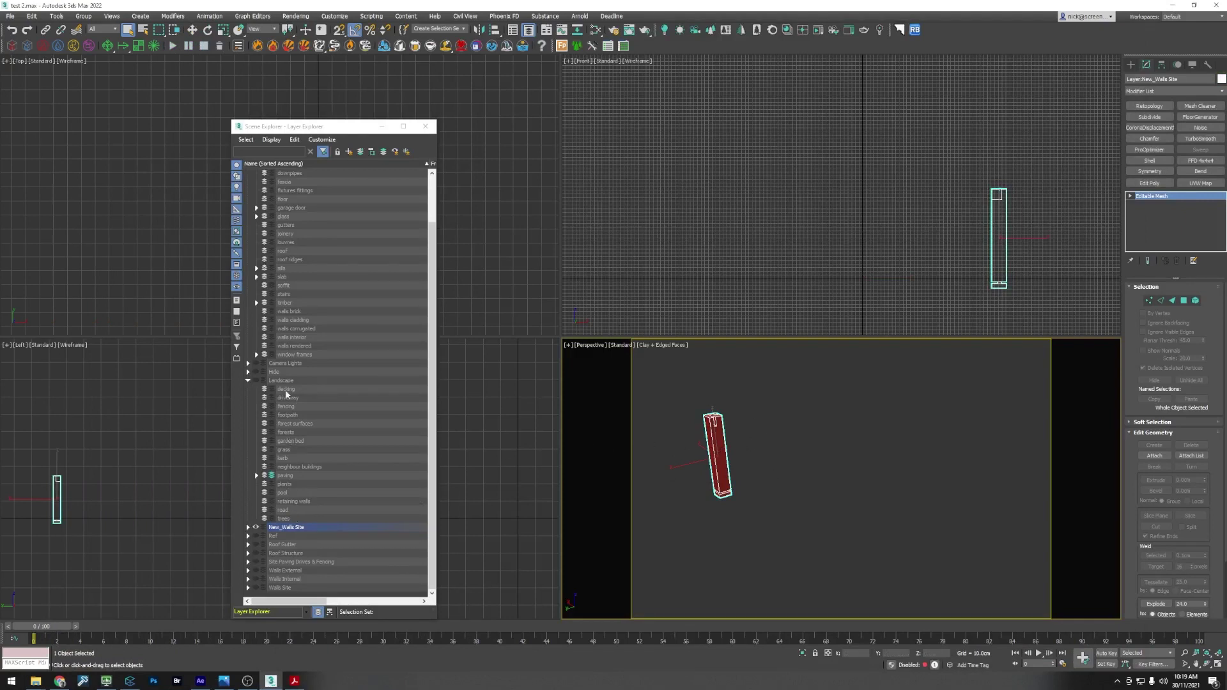
{"action": "left_click", "coordinate": [271, 345]}
{"action": "left_click", "coordinate": [361, 152]}
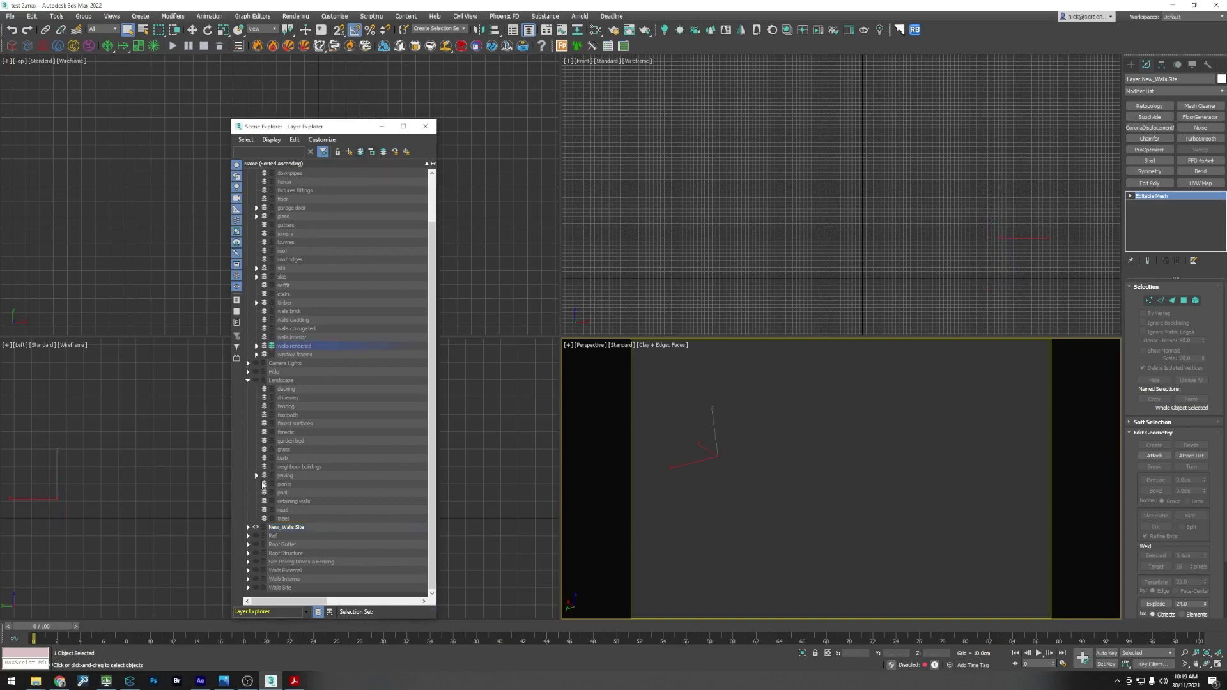
Step: Delete the leftover Block parent object in New_Walls Site and the emptied New_Walls Site layer
{"action": "left_click", "coordinate": [248, 528]}
{"action": "left_click", "coordinate": [287, 537]}
{"action": "right_click", "coordinate": [288, 540]}
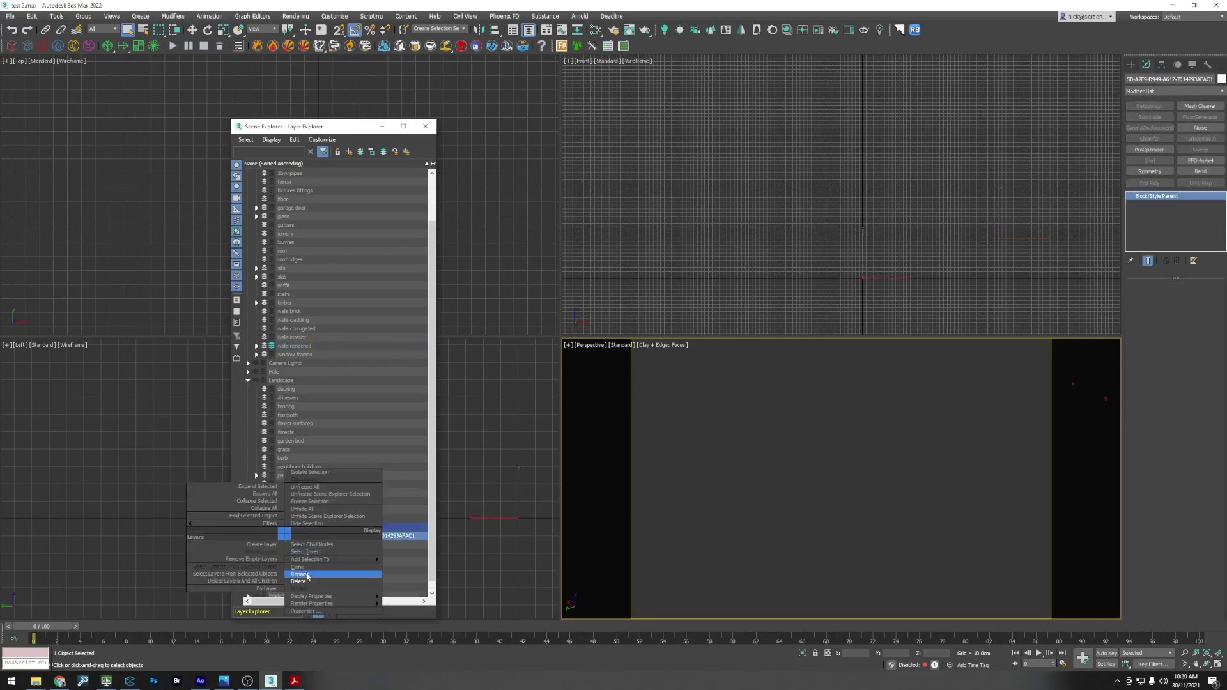
{"action": "left_click", "coordinate": [326, 583]}
{"action": "right_click", "coordinate": [286, 531]}
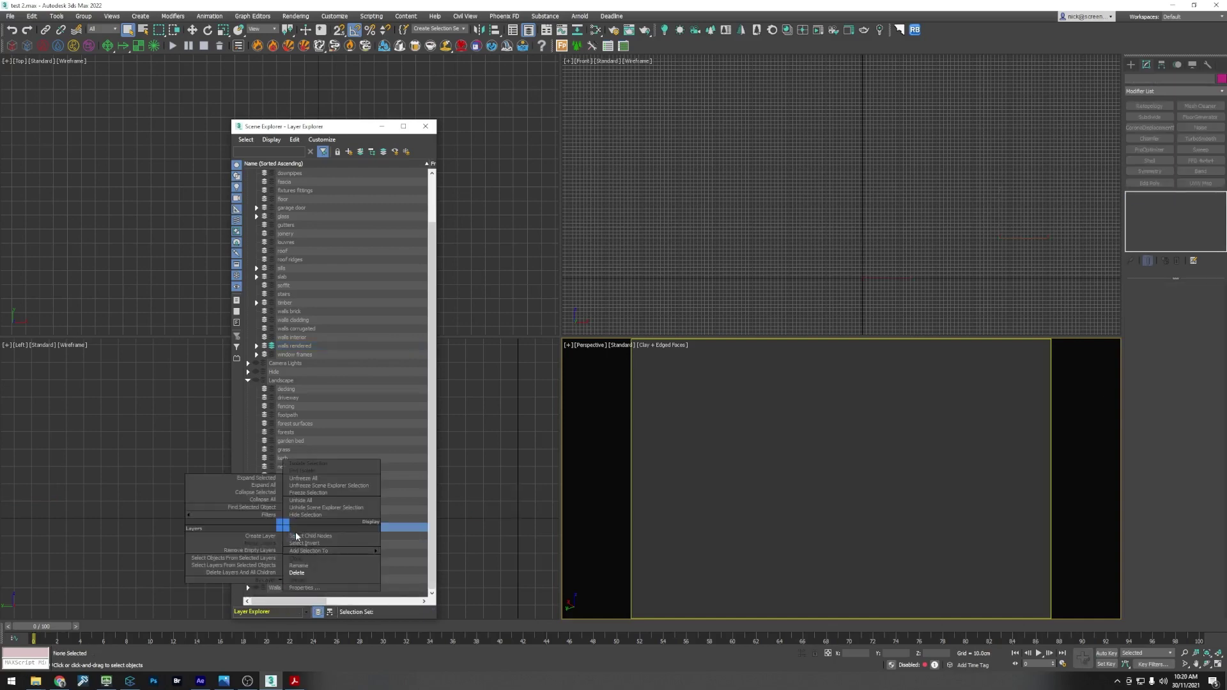
{"action": "left_click", "coordinate": [302, 576]}
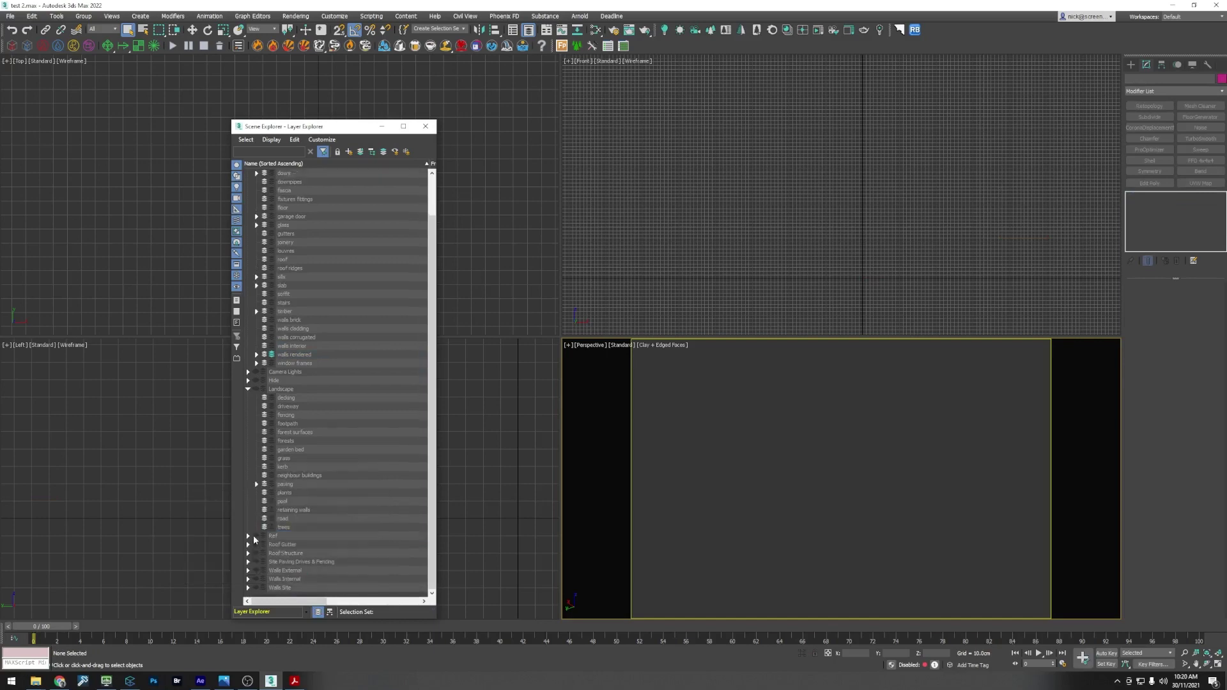
Step: Unhide the Roof Gutter layer and delete all of its Block:Object parent objects, keeping the Layer:Roof Gutter meshes
{"action": "left_click", "coordinate": [256, 544]}
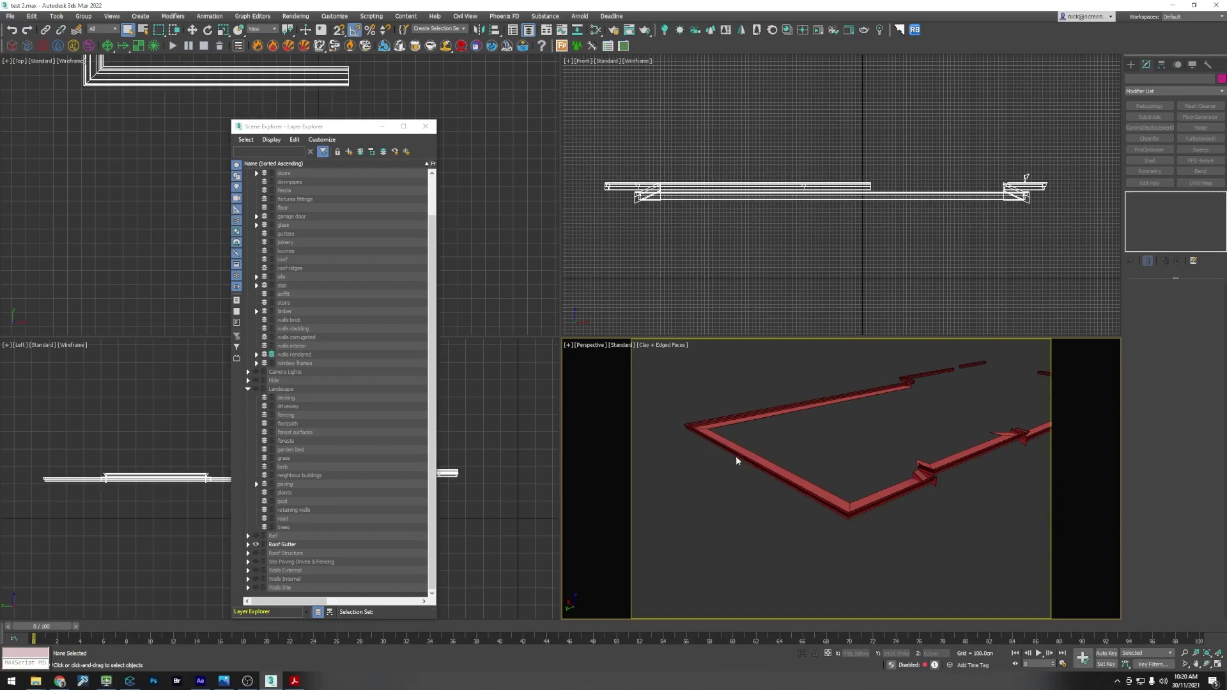
{"action": "middle_click_drag", "start_coordinate": [735, 458], "coordinate": [847, 467], "text": "alt"}
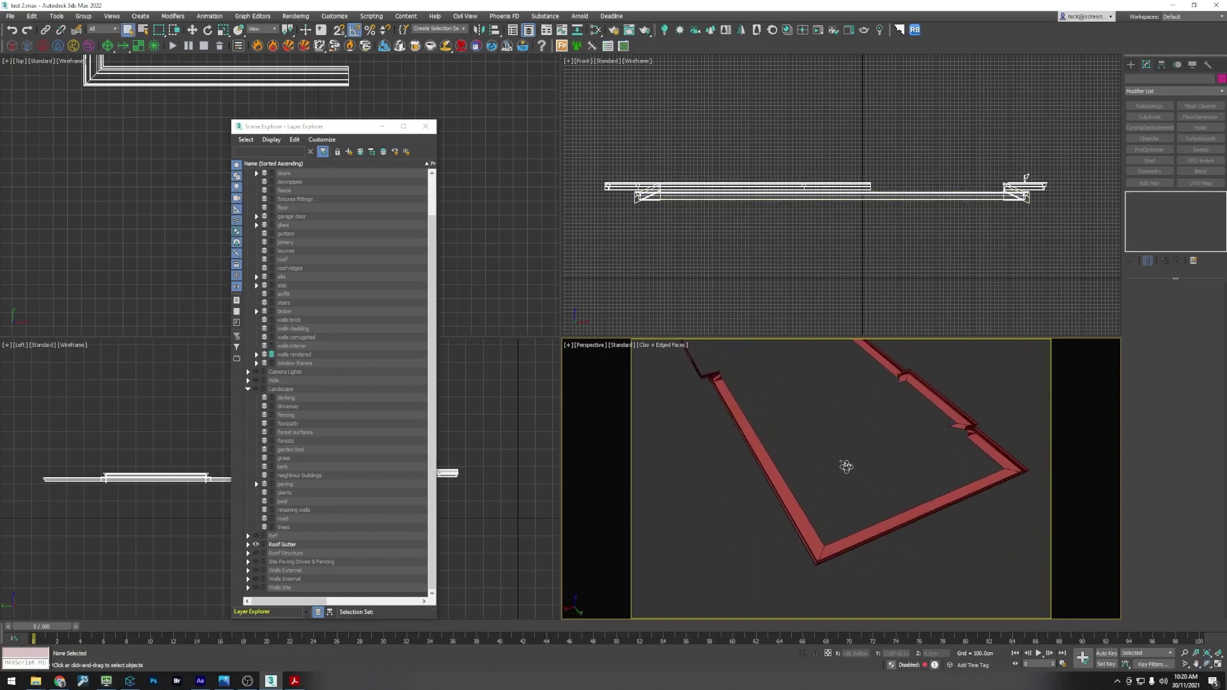
{"action": "left_click", "coordinate": [864, 539]}
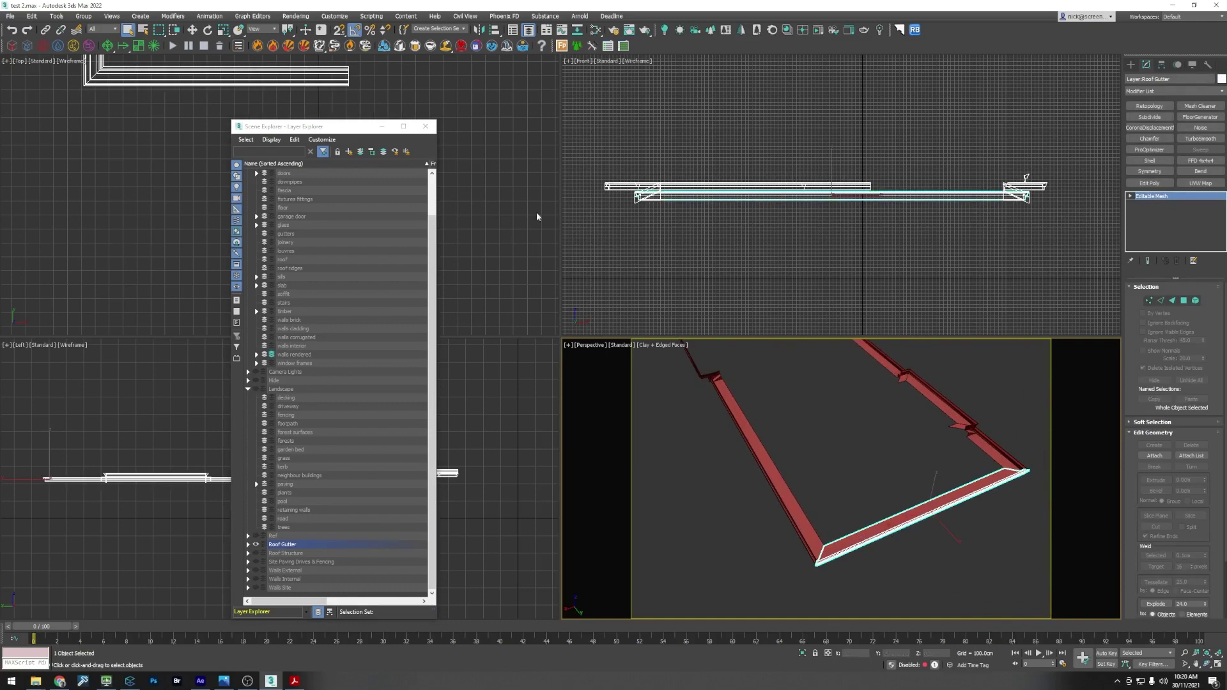
{"action": "left_click", "coordinate": [249, 546]}
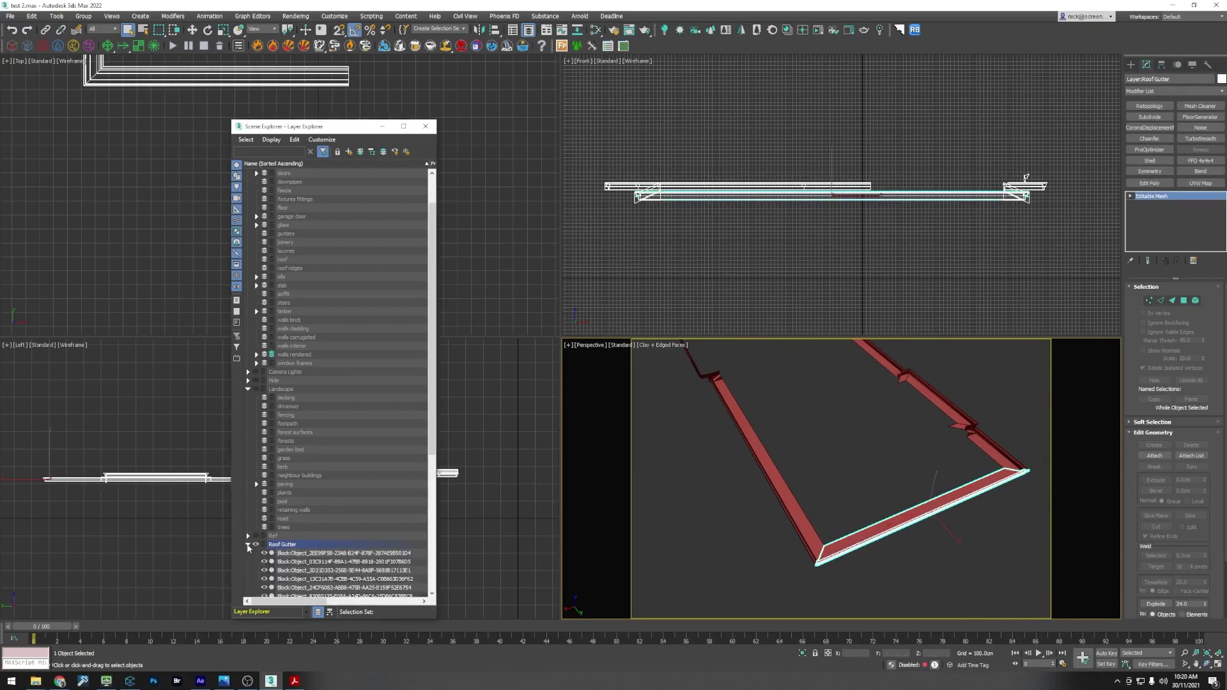
{"action": "scroll", "coordinate": [329, 455], "scroll_direction": "down", "scroll_amount": 5}
{"action": "left_click", "coordinate": [329, 423]}
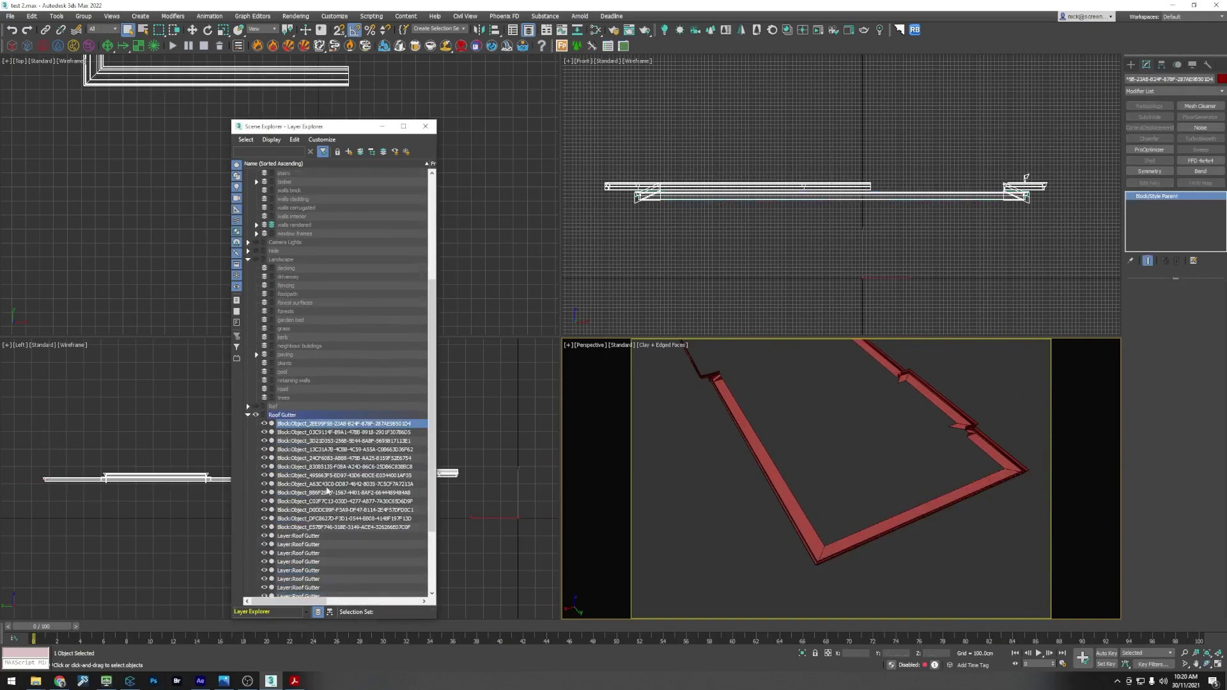
{"action": "left_click", "coordinate": [319, 528], "text": "shift"}
{"action": "right_click", "coordinate": [319, 528]}
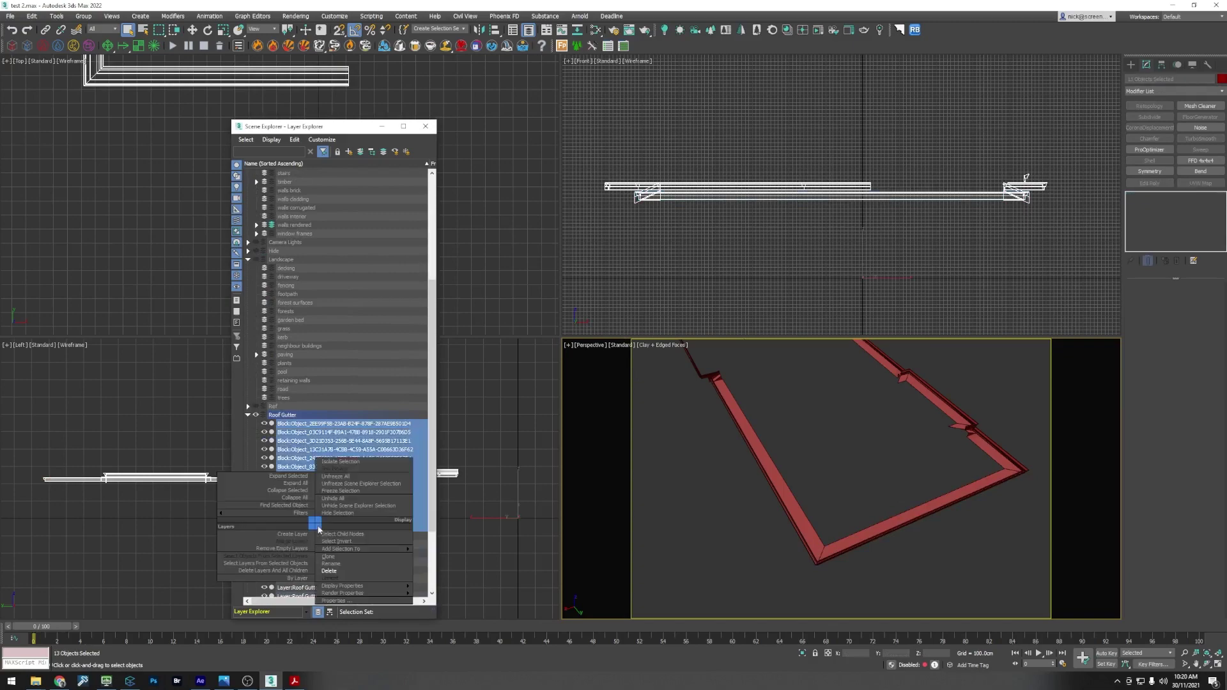
{"action": "left_click", "coordinate": [341, 570]}
{"action": "left_click", "coordinate": [781, 477]}
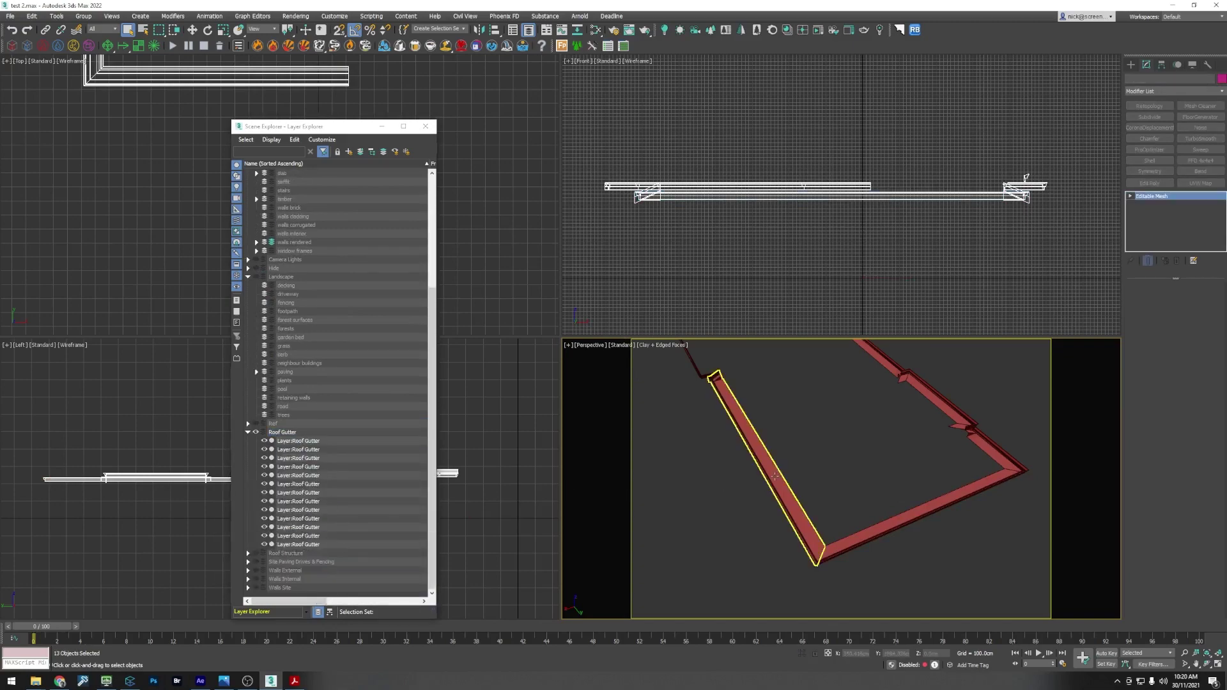
Step: Select all the Roof Gutter objects in the perspective view and convert them to Editable Poly
{"action": "scroll", "coordinate": [783, 476], "scroll_direction": "down", "scroll_amount": 3}
{"action": "left_click_drag", "start_coordinate": [920, 526], "coordinate": [723, 403]}
{"action": "right_click", "coordinate": [753, 394]}
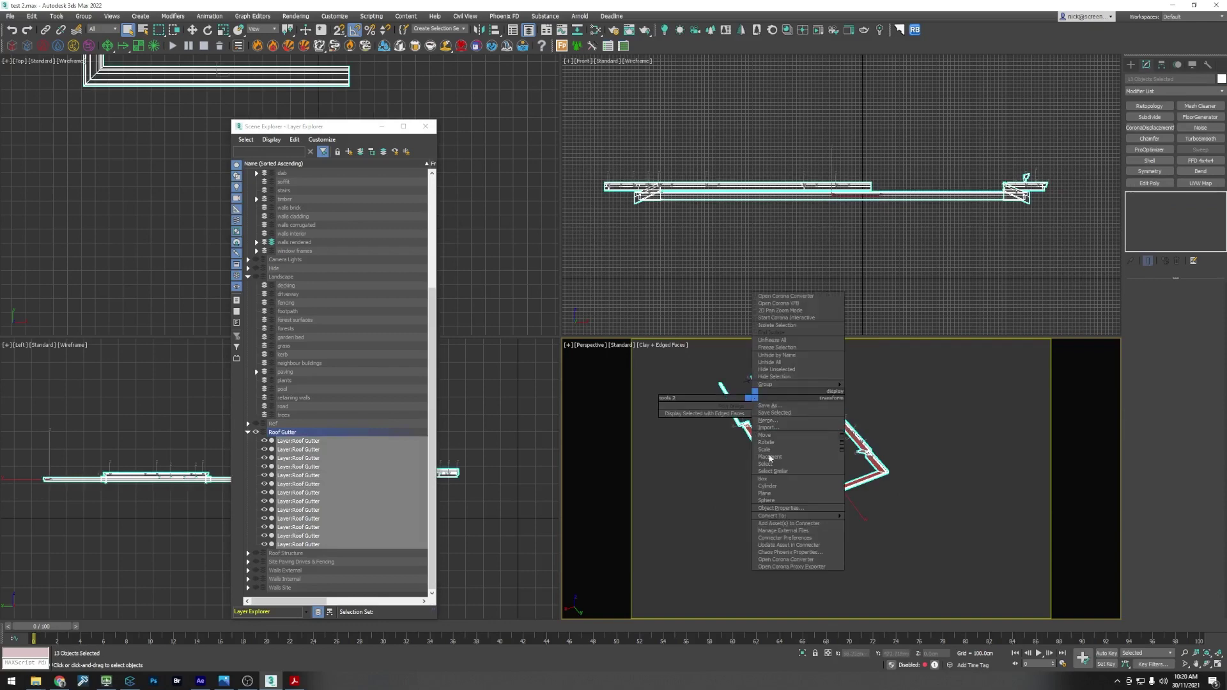
{"action": "mouse_move", "coordinate": [791, 518]}
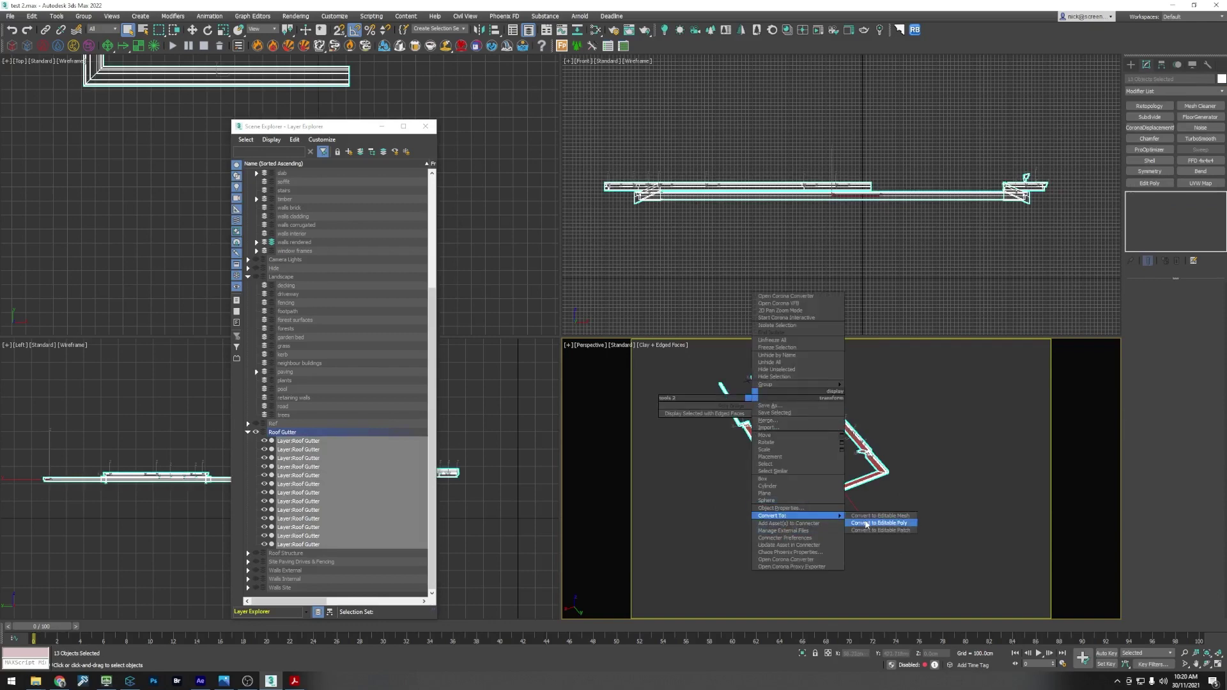
{"action": "left_click", "coordinate": [863, 523]}
Step: Attach the adjoining long gutter runs and small stepped return pieces to the gutter at the near end of the roof
{"action": "left_click", "coordinate": [859, 543]}
{"action": "scroll", "coordinate": [831, 499], "scroll_direction": "up", "scroll_amount": 3}
{"action": "left_click", "coordinate": [847, 505]}
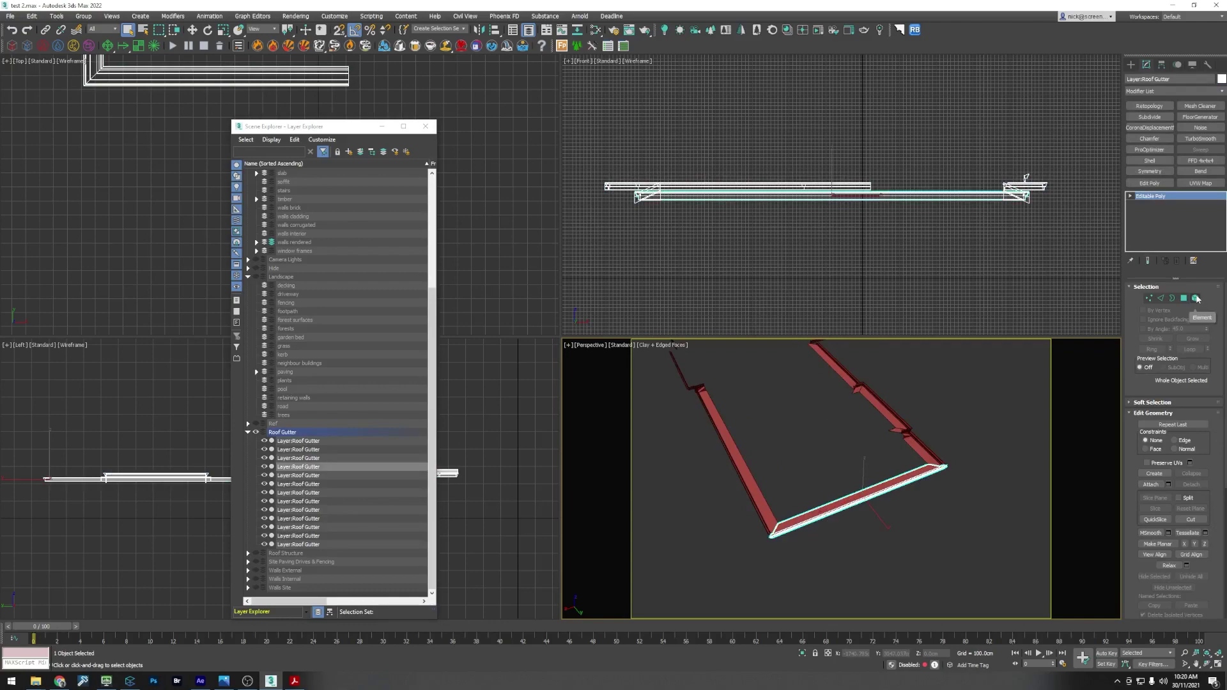
{"action": "left_click", "coordinate": [1151, 484]}
{"action": "scroll", "coordinate": [771, 523], "scroll_direction": "up", "scroll_amount": 3}
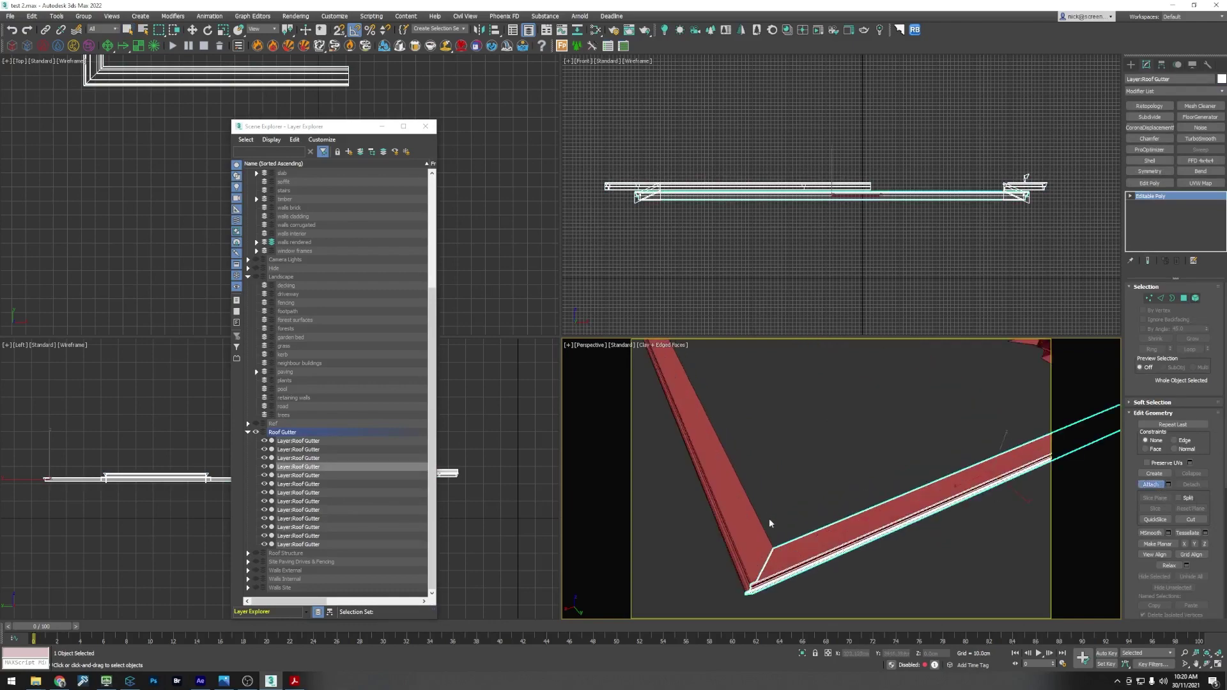
{"action": "left_click", "coordinate": [760, 530]}
{"action": "scroll", "coordinate": [760, 531], "scroll_direction": "down", "scroll_amount": 3}
{"action": "left_click", "coordinate": [856, 369]}
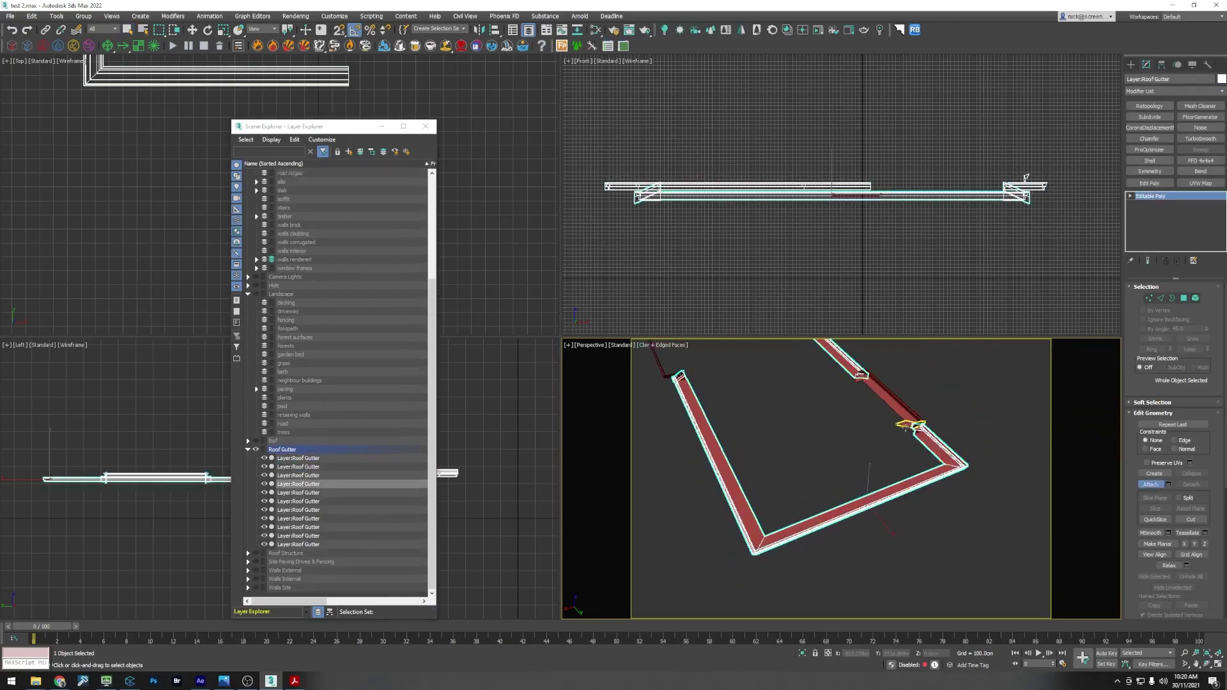
{"action": "scroll", "coordinate": [914, 427], "scroll_direction": "up", "scroll_amount": 3}
{"action": "left_click", "coordinate": [920, 416]}
{"action": "left_click", "coordinate": [910, 422]}
{"action": "scroll", "coordinate": [925, 493], "scroll_direction": "down", "scroll_amount": 2}
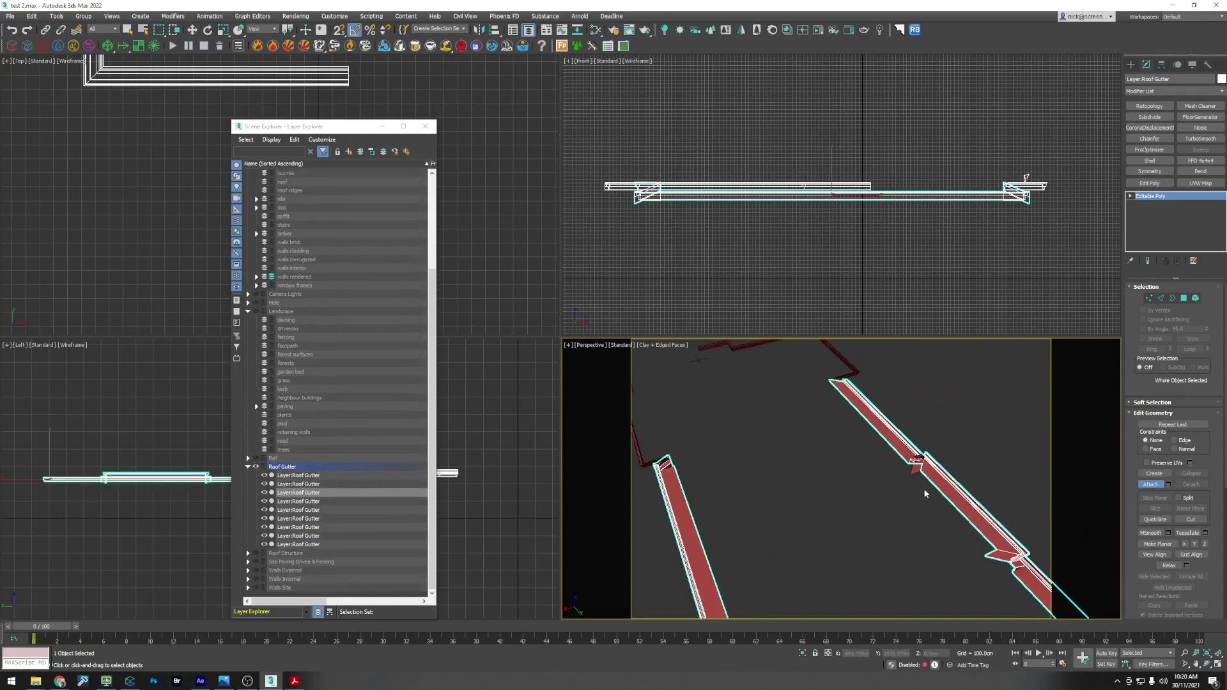
{"action": "left_click", "coordinate": [917, 468]}
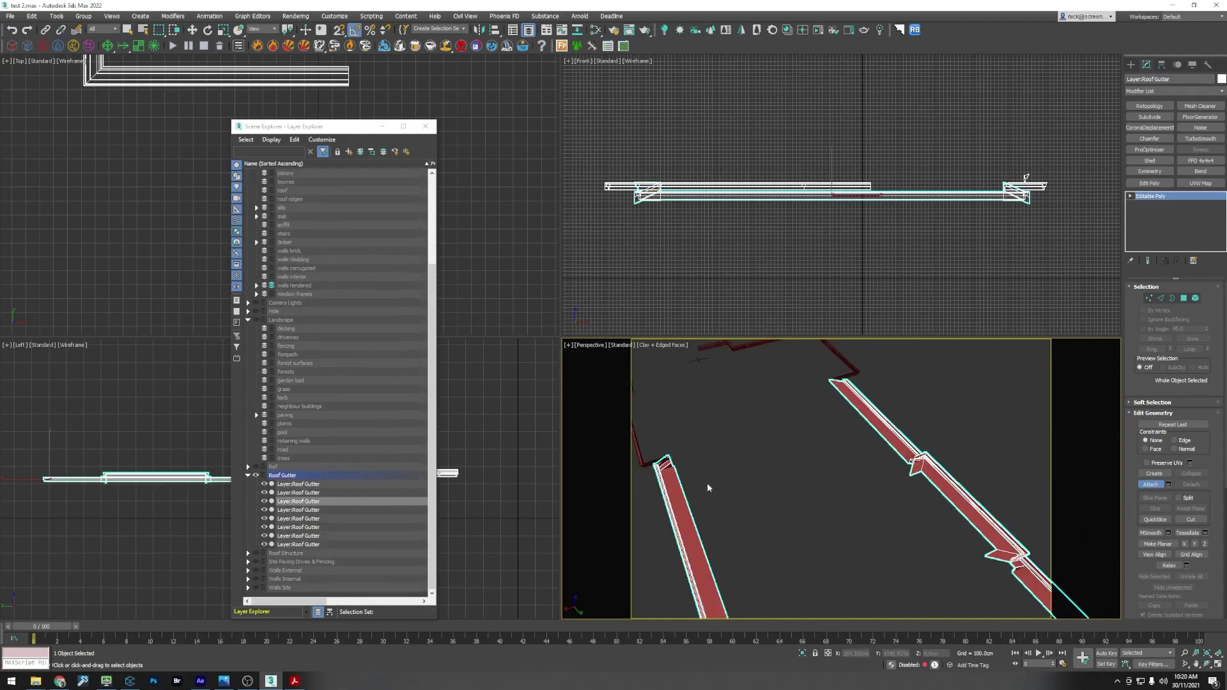
Step: Attach the remaining far-end and connecting gutter pieces so the whole roof perimeter becomes one Editable Poly object
{"action": "scroll", "coordinate": [844, 501], "scroll_direction": "up", "scroll_amount": 5}
{"action": "left_click", "coordinate": [875, 502]}
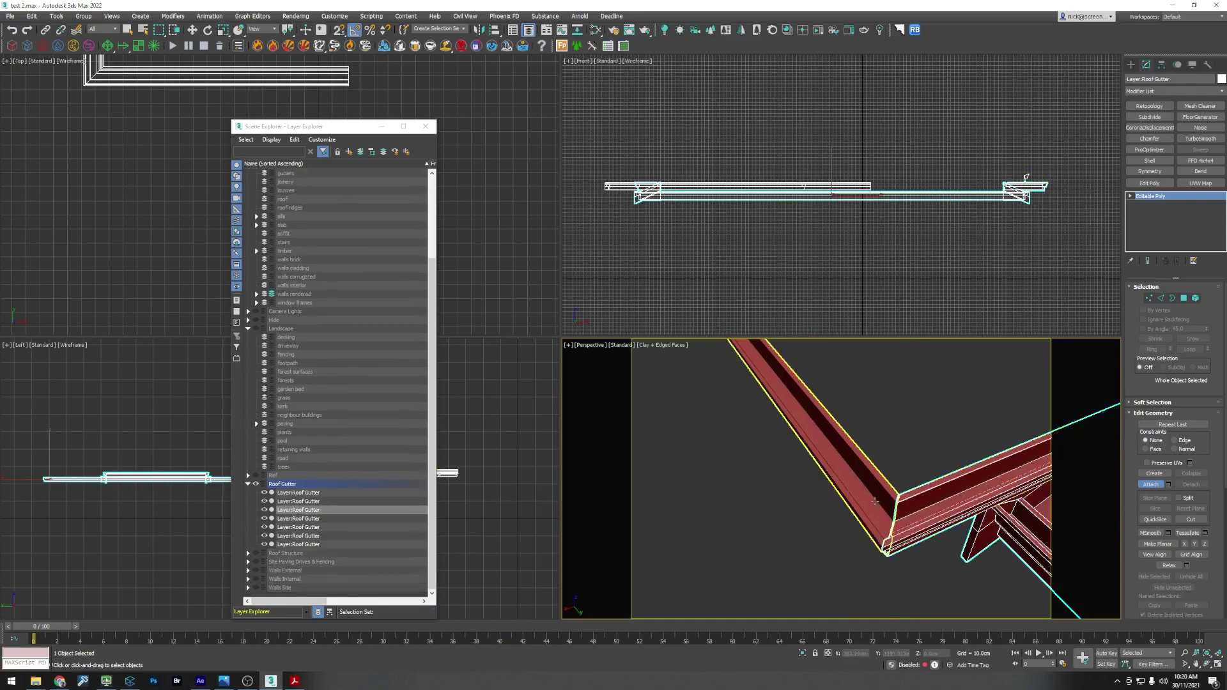
{"action": "left_click", "coordinate": [875, 502]}
{"action": "scroll", "coordinate": [775, 559], "scroll_direction": "down", "scroll_amount": 5}
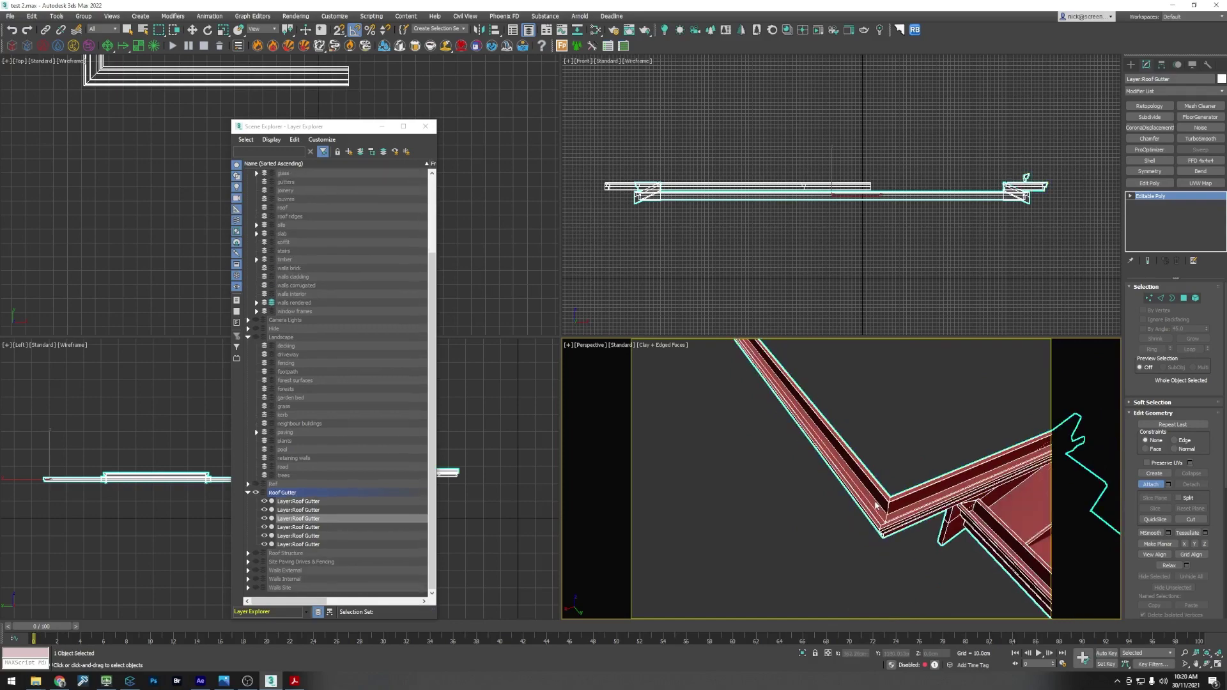
{"action": "left_click", "coordinate": [827, 414]}
{"action": "left_click", "coordinate": [924, 398]}
{"action": "left_click", "coordinate": [859, 413]}
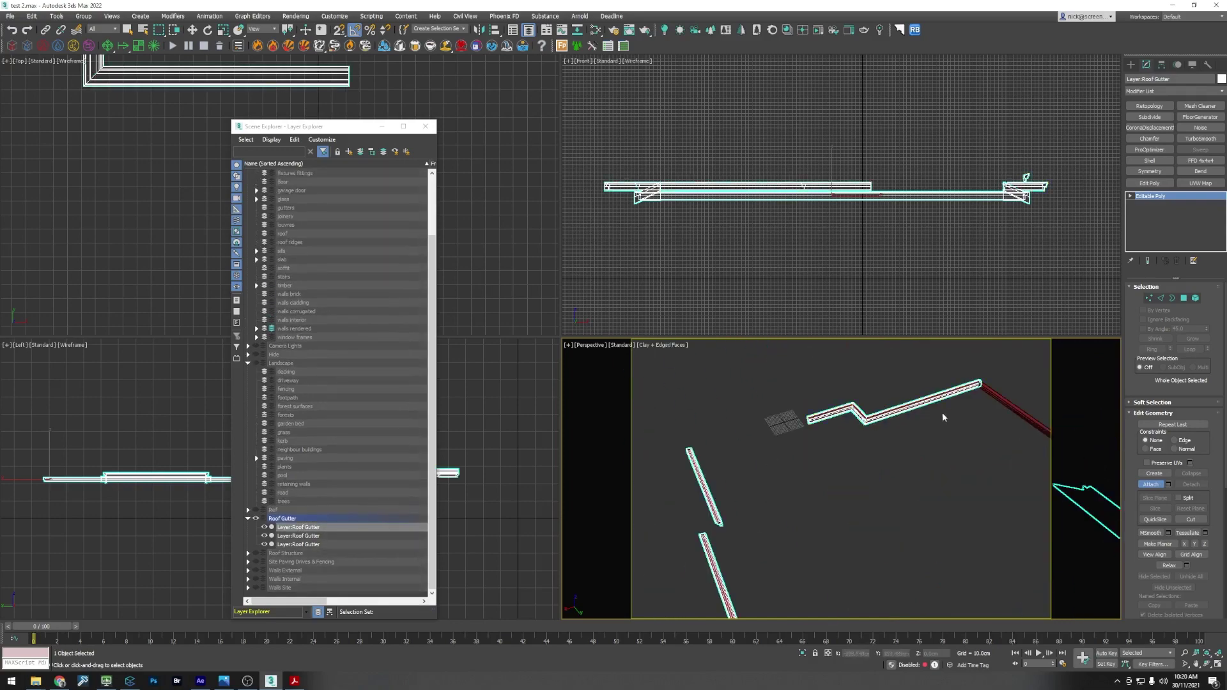
{"action": "left_click", "coordinate": [995, 412]}
{"action": "scroll", "coordinate": [866, 444], "scroll_direction": "up", "scroll_amount": 5}
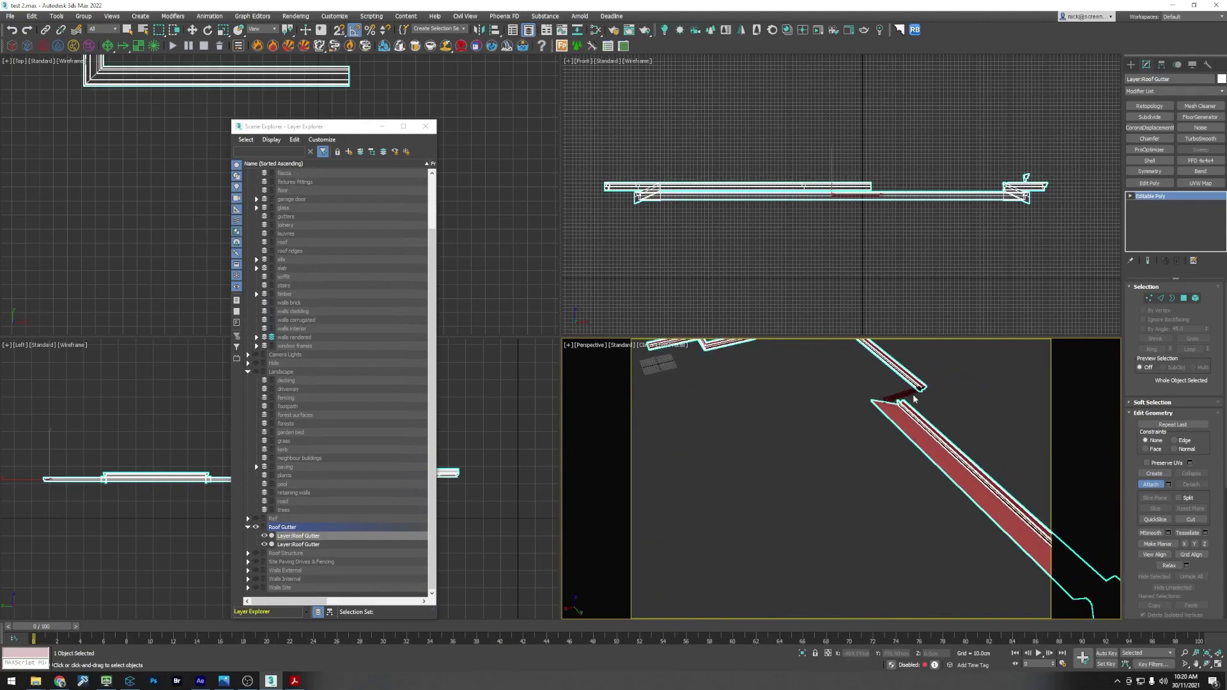
{"action": "left_click", "coordinate": [914, 400]}
{"action": "scroll", "coordinate": [885, 430], "scroll_direction": "down", "scroll_amount": 5}
{"action": "scroll", "coordinate": [911, 475], "scroll_direction": "up", "scroll_amount": 3}
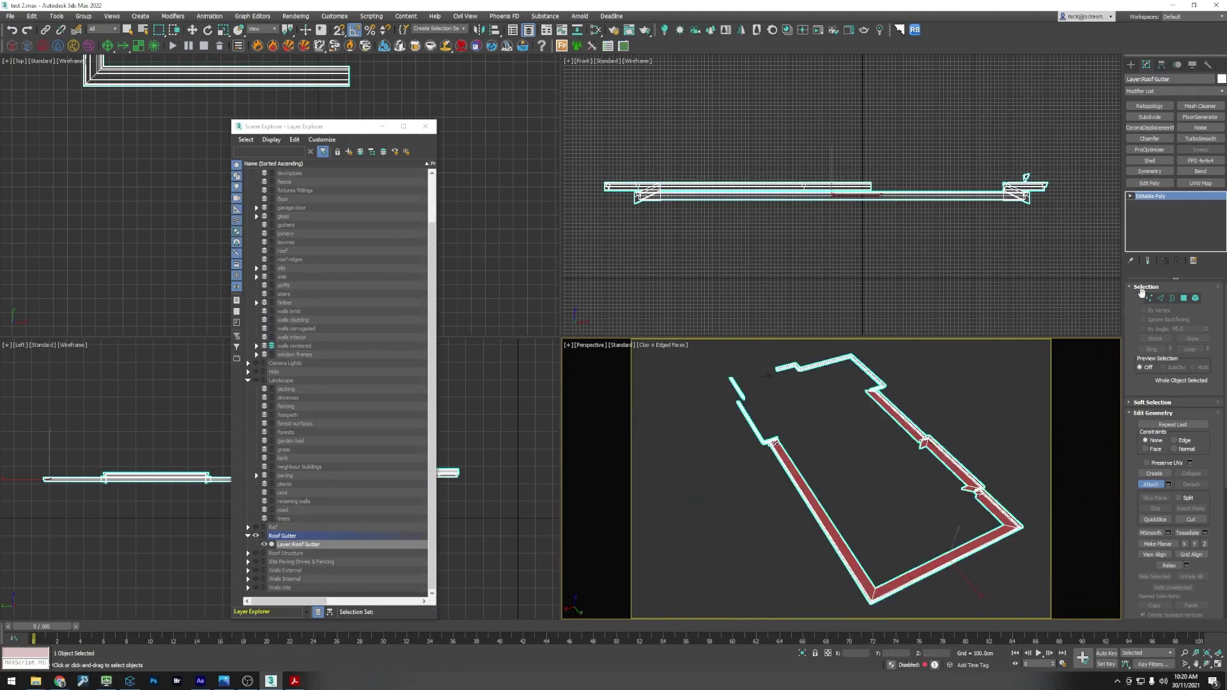
Step: Select all the flat soffit elements of the combined gutter object around the roof perimeter at Element level
{"action": "left_click", "coordinate": [1193, 299]}
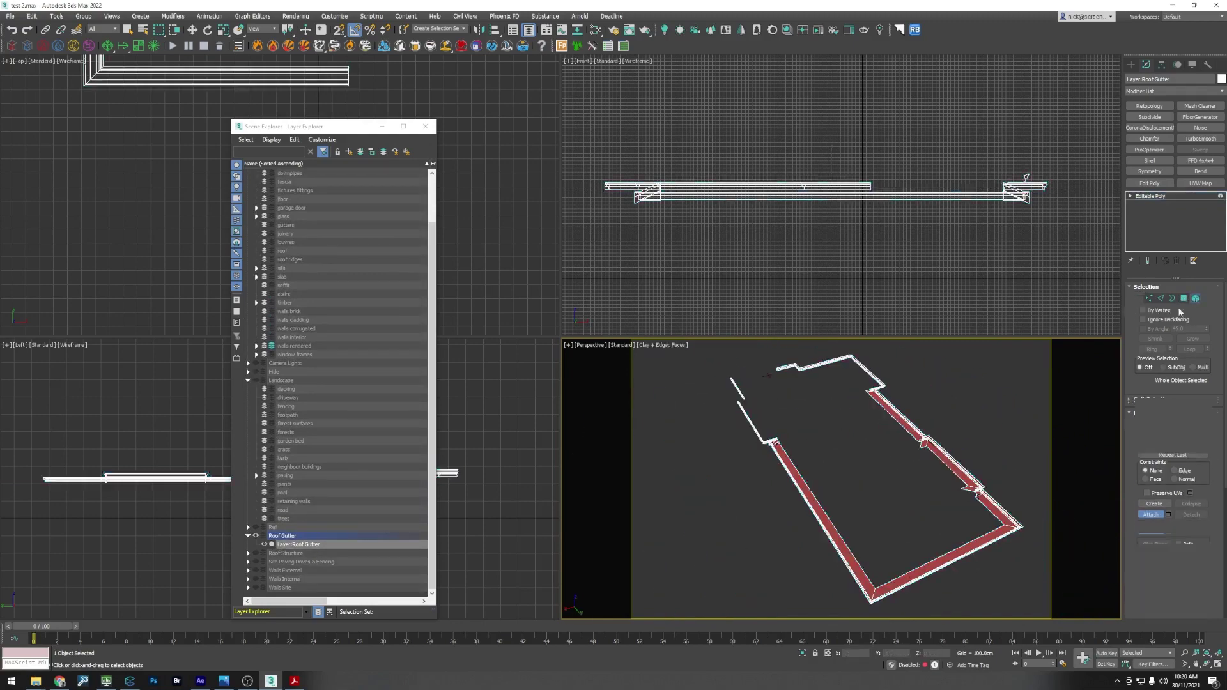
{"action": "left_click", "coordinate": [837, 532]}
{"action": "scroll", "coordinate": [831, 511], "scroll_direction": "up", "scroll_amount": 5}
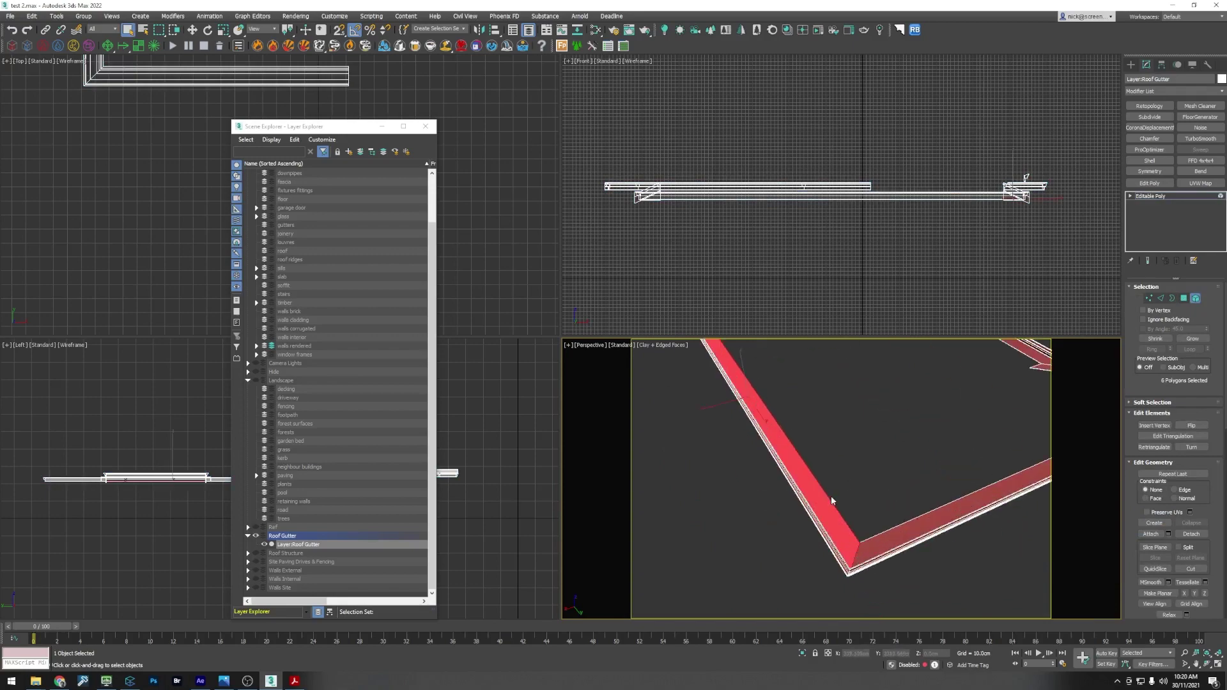
{"action": "middle_click_drag", "start_coordinate": [828, 500], "coordinate": [747, 477]}
{"action": "left_click", "coordinate": [910, 469], "text": "ctrl"}
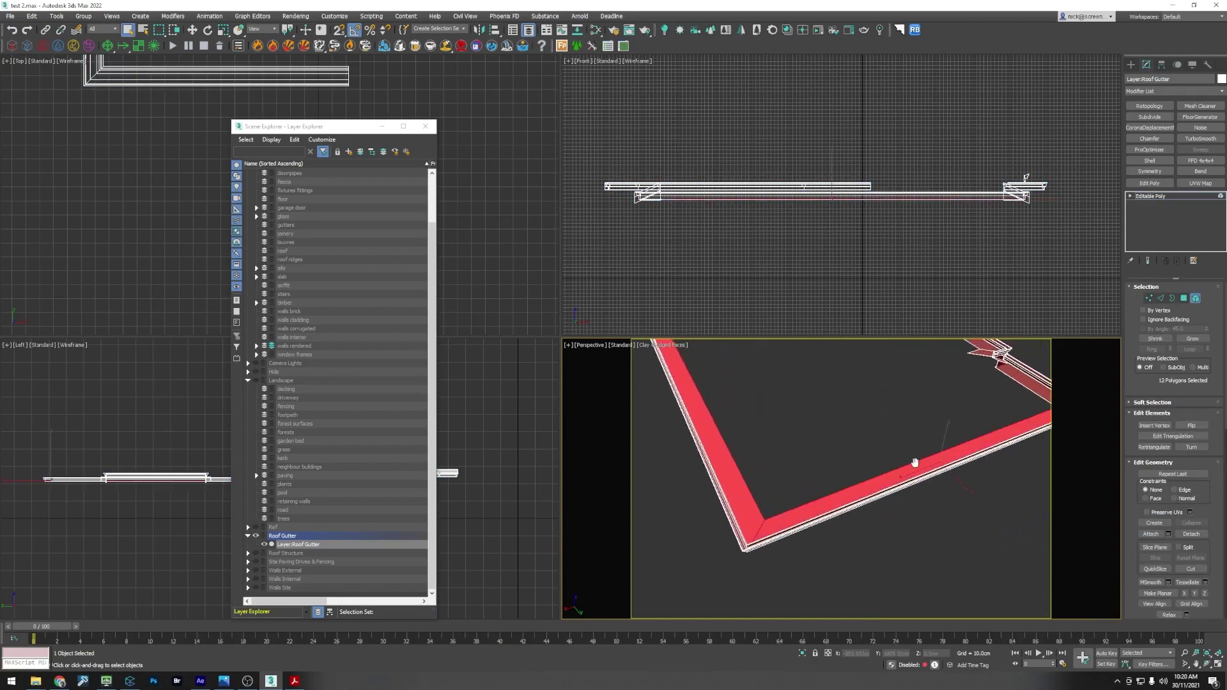
{"action": "middle_click_drag", "start_coordinate": [911, 470], "coordinate": [877, 502], "text": "alt"}
{"action": "left_click", "coordinate": [836, 501], "text": "ctrl"}
{"action": "scroll", "coordinate": [825, 470], "scroll_direction": "up", "scroll_amount": 3}
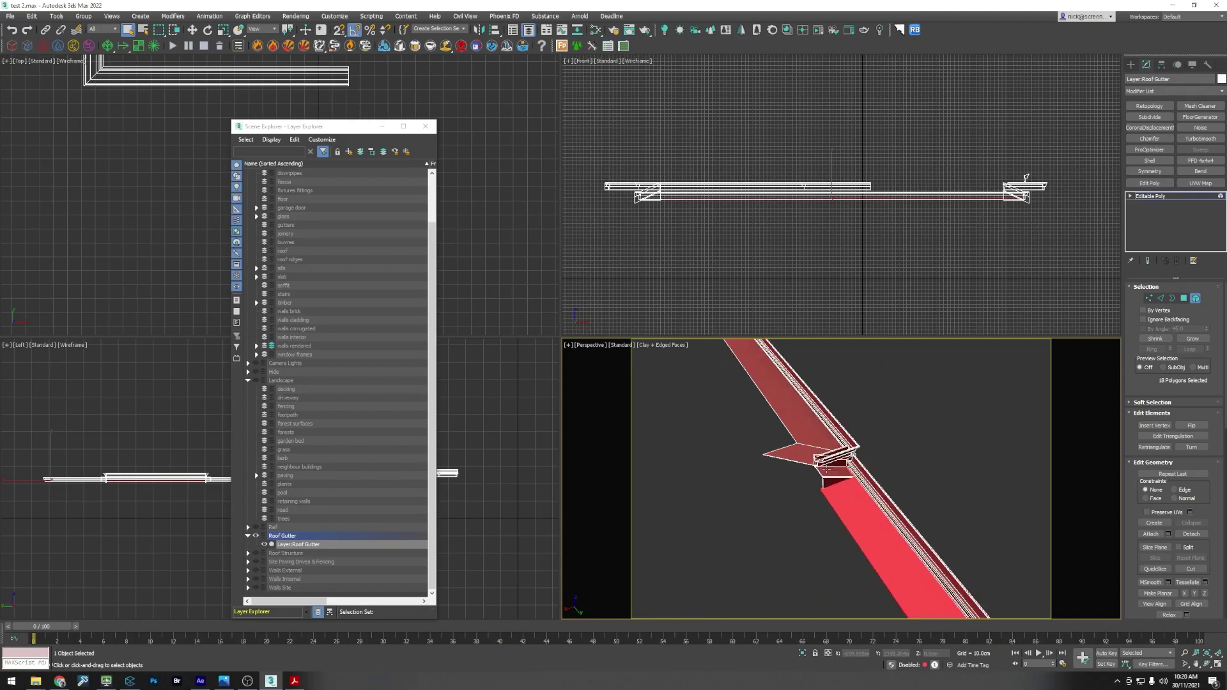
{"action": "left_click", "coordinate": [802, 428], "text": "ctrl"}
{"action": "left_click", "coordinate": [792, 451], "text": "ctrl"}
{"action": "middle_click_drag", "start_coordinate": [792, 450], "coordinate": [827, 450], "text": "alt"}
{"action": "left_click", "coordinate": [887, 479], "text": "ctrl"}
{"action": "scroll", "coordinate": [865, 493], "scroll_direction": "down", "scroll_amount": 3}
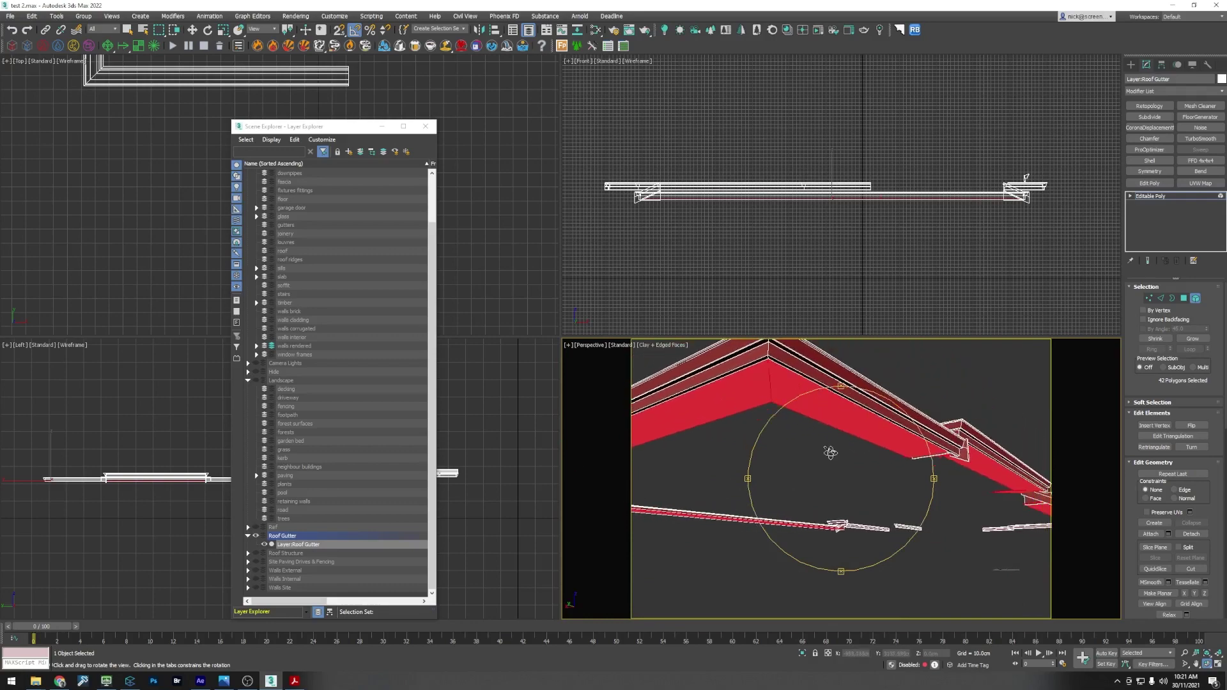
Step: Detach the selected soffit elements into a separate object and leave Element level
{"action": "right_click", "coordinate": [833, 410]}
{"action": "left_click", "coordinate": [792, 425]}
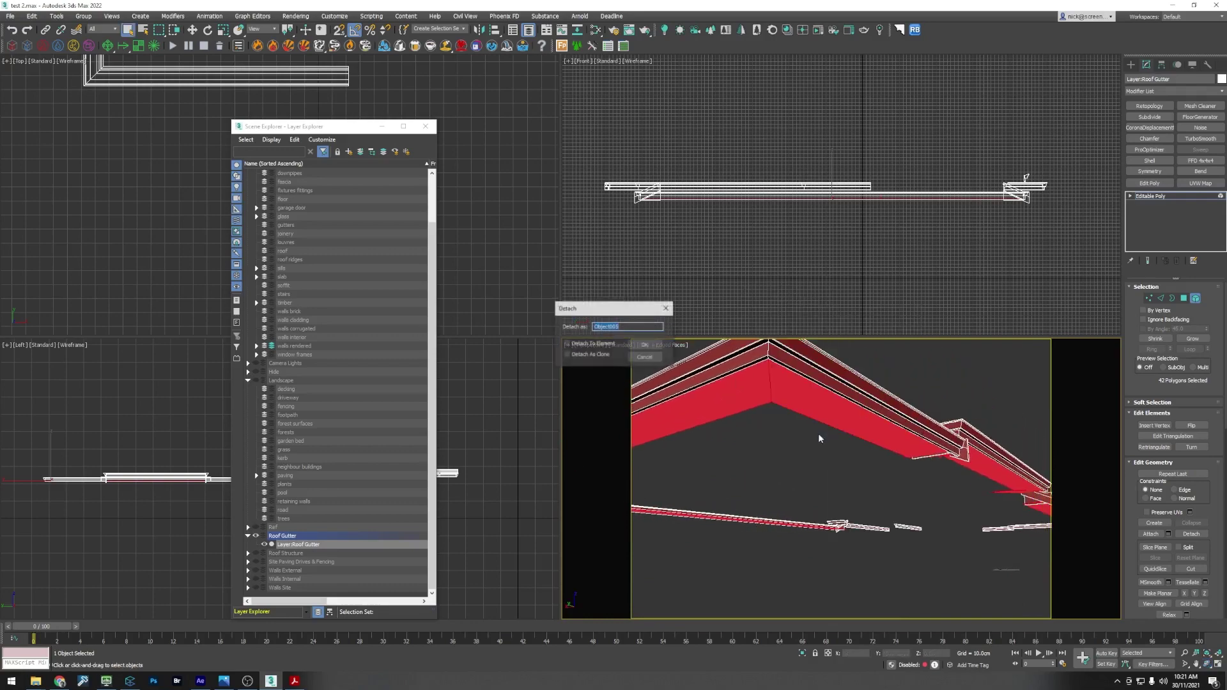
{"action": "left_click", "coordinate": [644, 345]}
{"action": "left_click", "coordinate": [1195, 297]}
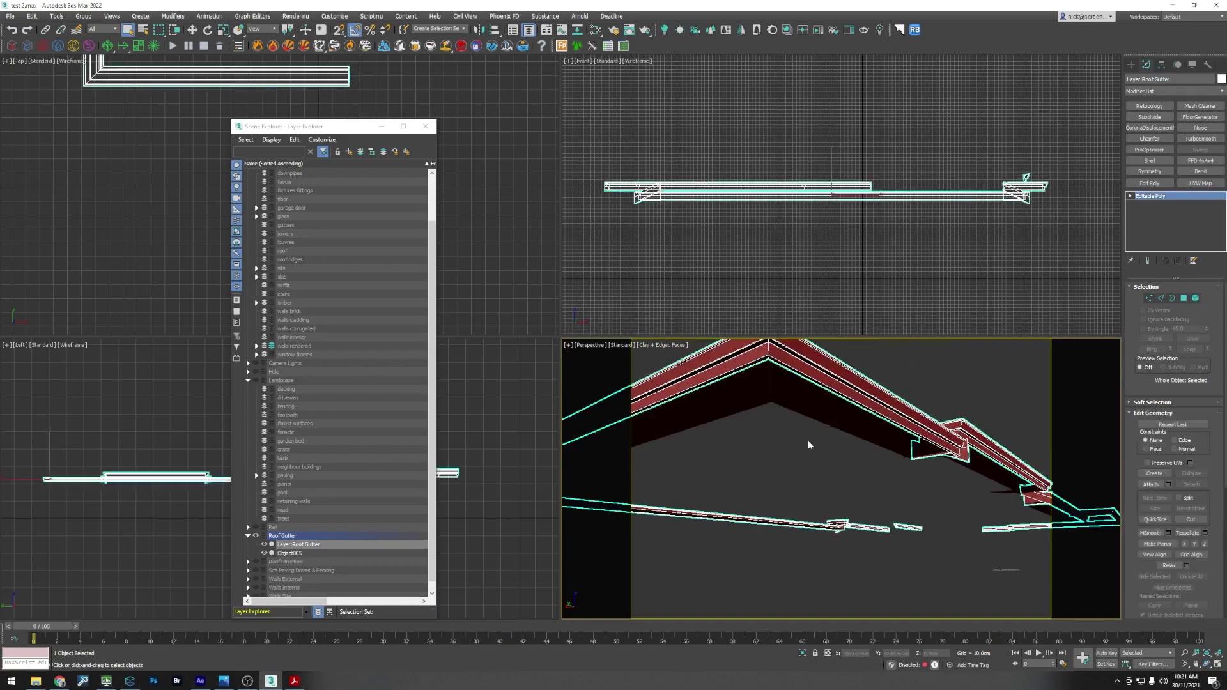
Step: Select the detached soffit object, make the soffit layer active and add the object to it
{"action": "left_click", "coordinate": [808, 446]}
{"action": "left_click", "coordinate": [786, 370]}
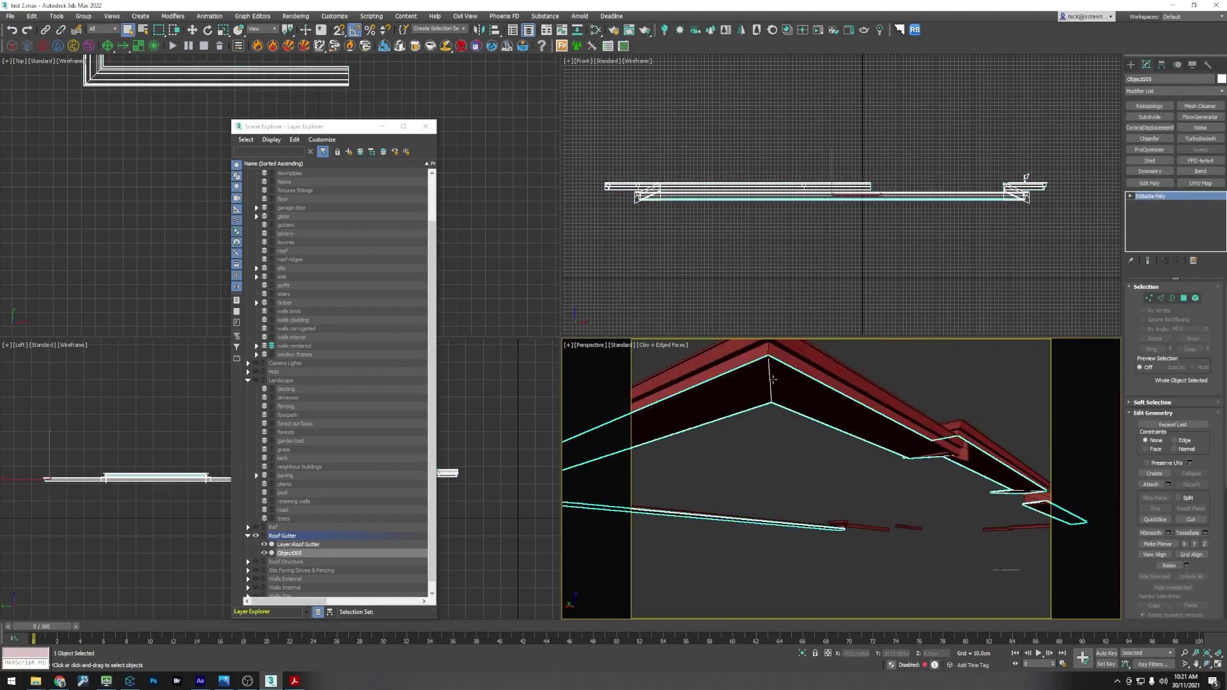
{"action": "left_click", "coordinate": [271, 286]}
{"action": "left_click", "coordinate": [359, 153]}
Step: Select the combined roof gutter object and examine its gutter and fascia profiles from several angles
{"action": "scroll", "coordinate": [742, 447], "scroll_direction": "down", "scroll_amount": 6}
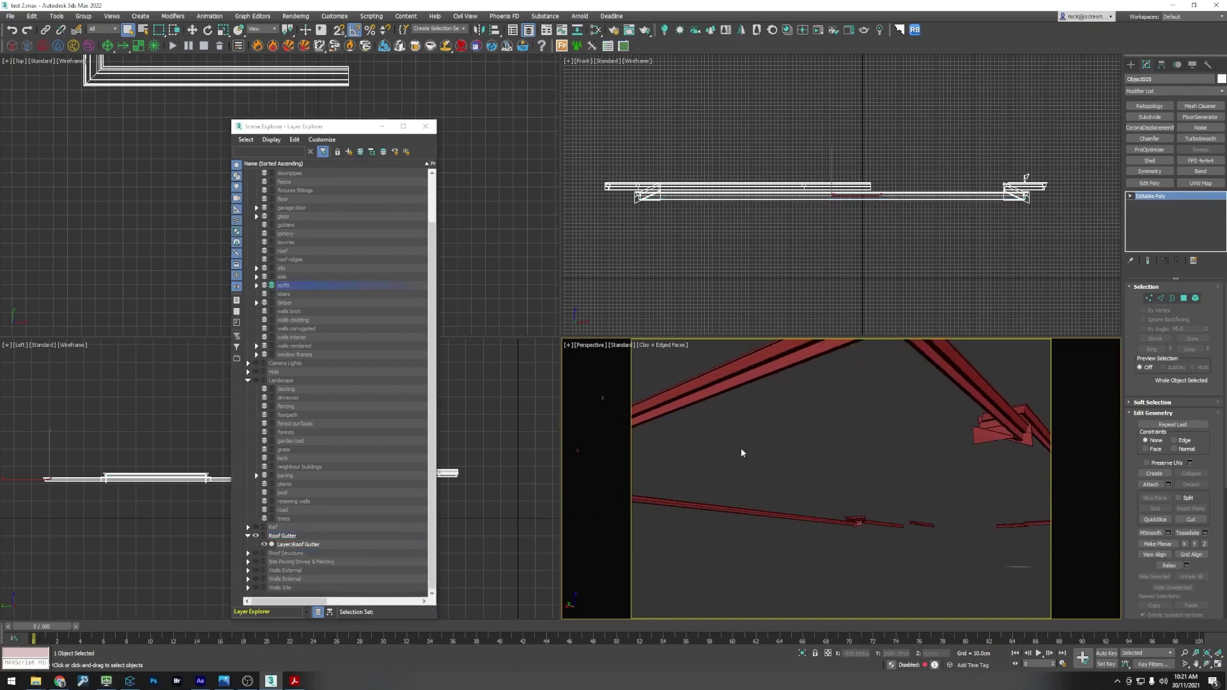
{"action": "scroll", "coordinate": [742, 441], "scroll_direction": "up", "scroll_amount": 8}
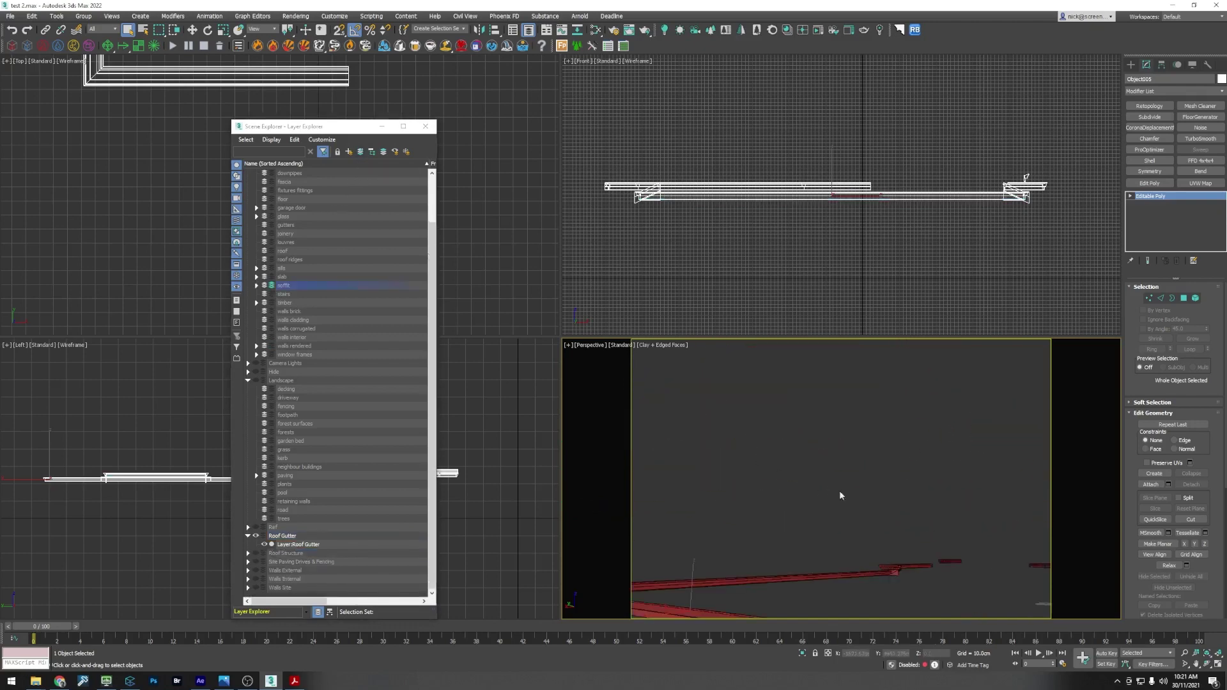
{"action": "middle_click_drag", "start_coordinate": [836, 521], "coordinate": [809, 522]}
{"action": "left_click", "coordinate": [755, 453]}
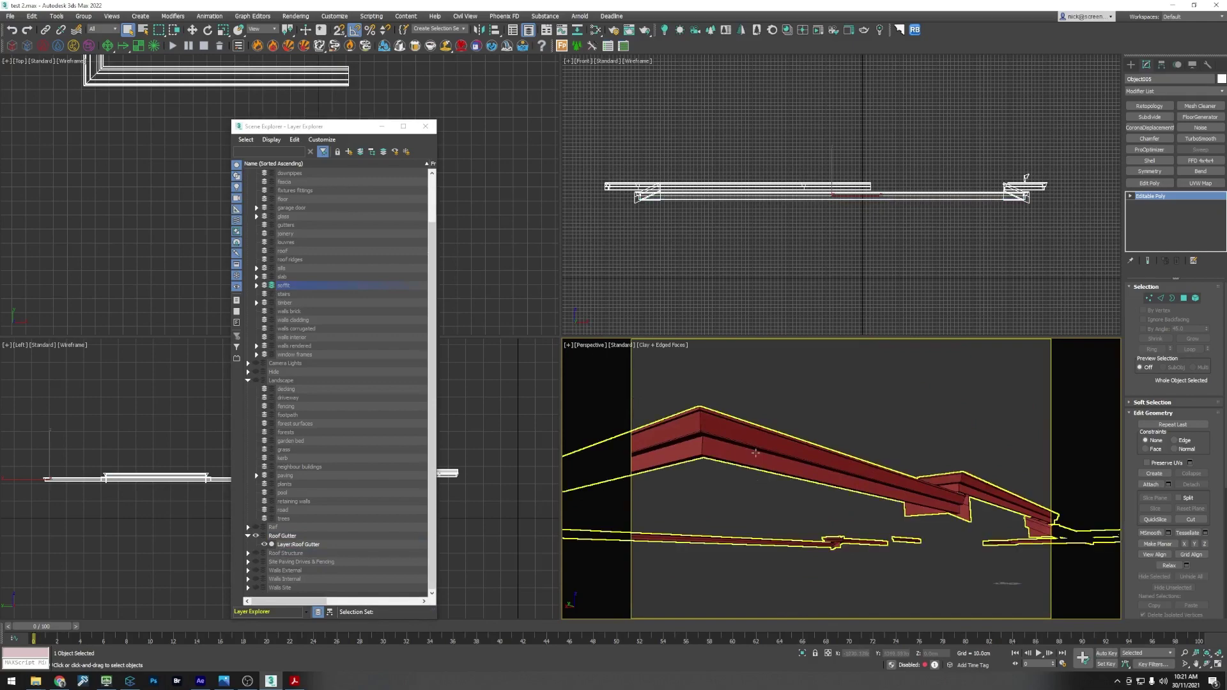
{"action": "scroll", "coordinate": [695, 429], "scroll_direction": "up", "scroll_amount": 1}
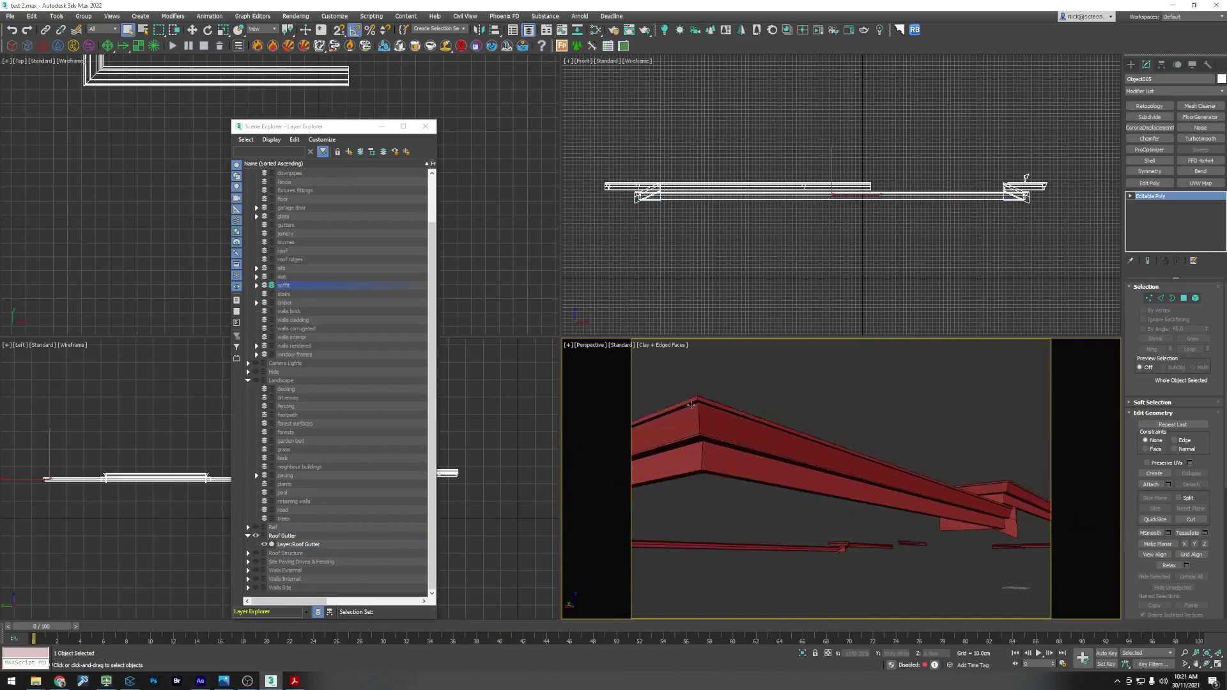
{"action": "left_click", "coordinate": [706, 466]}
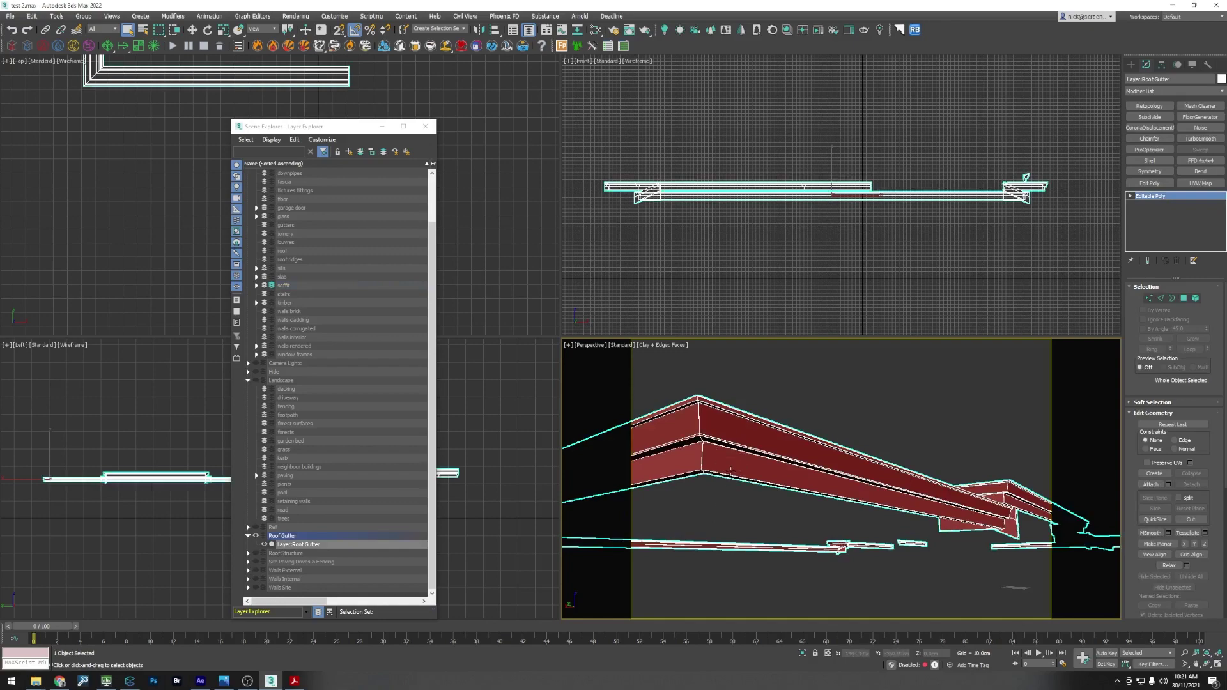
{"action": "middle_click_drag", "start_coordinate": [730, 471], "coordinate": [800, 459], "text": "alt"}
{"action": "middle_click_drag", "start_coordinate": [827, 400], "coordinate": [777, 464], "text": "alt"}
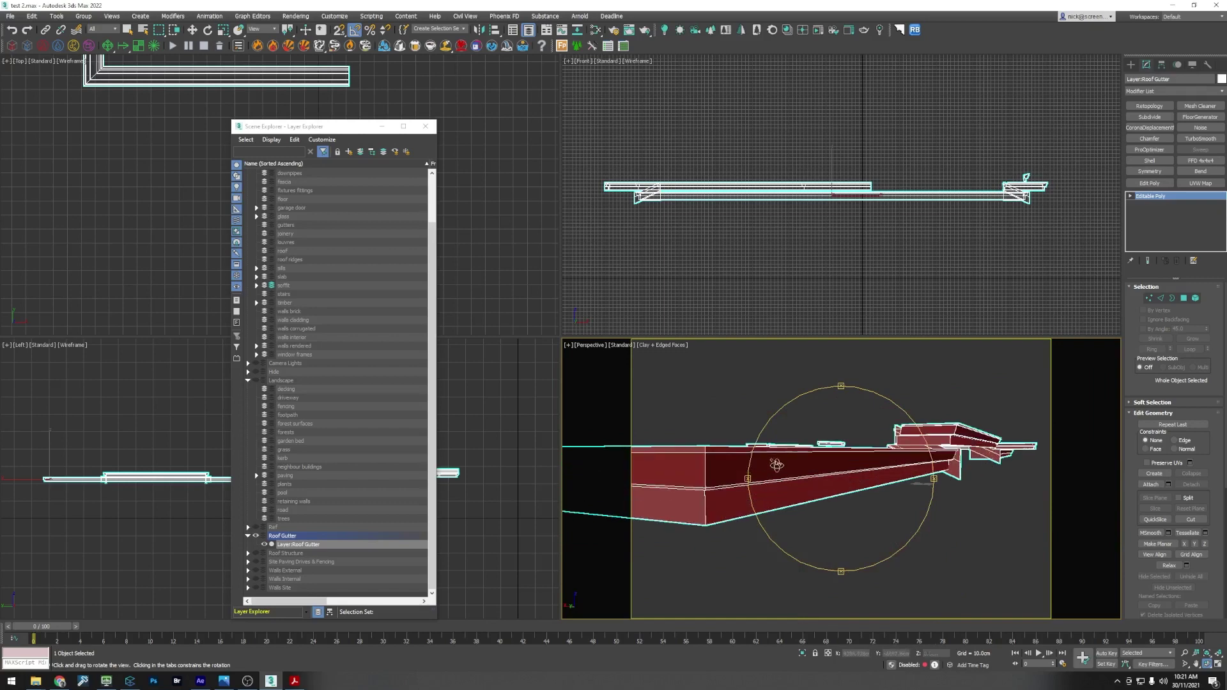
{"action": "right_click", "coordinate": [777, 465]}
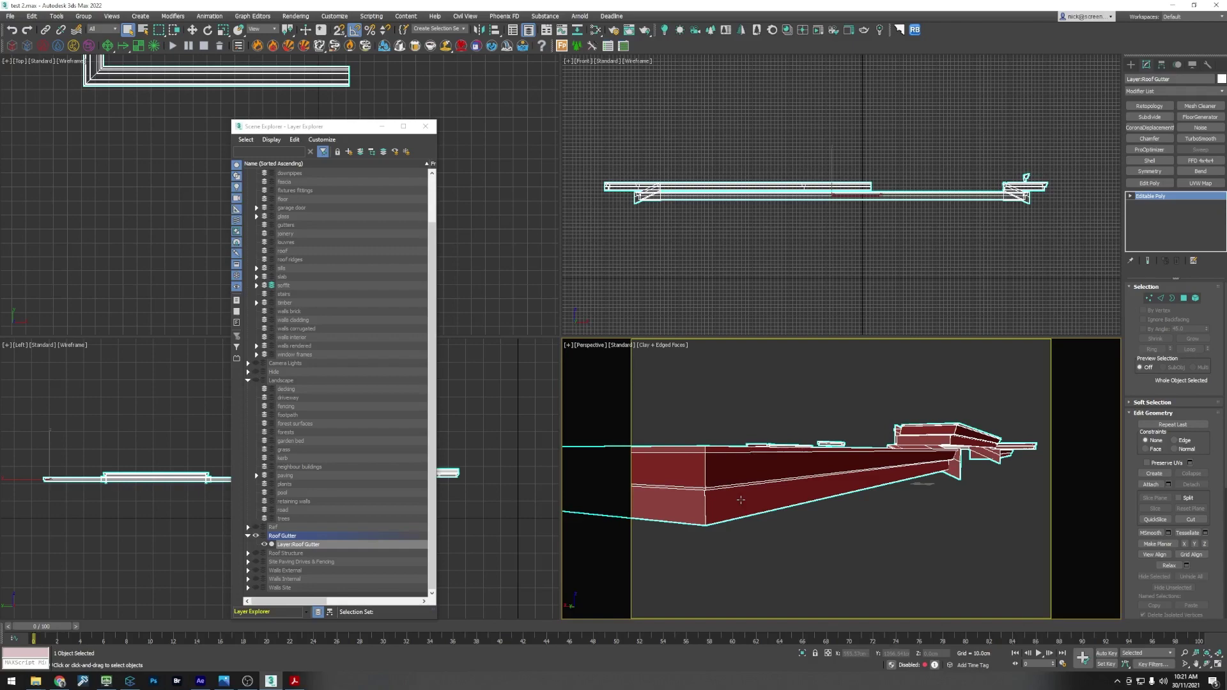
{"action": "mouse_move", "coordinate": [826, 526]}
{"action": "middle_mouse_down"}
{"action": "mouse_move", "coordinate": [810, 515]}
{"action": "mouse_move", "coordinate": [830, 519]}
{"action": "middle_mouse_up"}
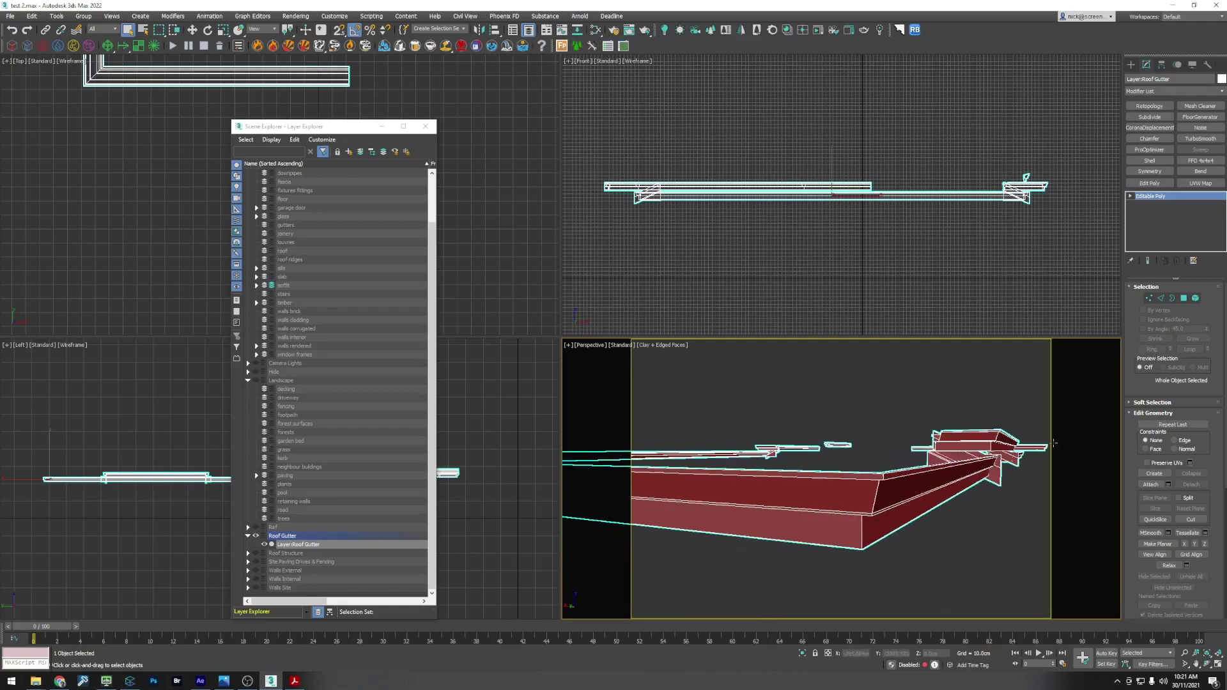
Step: Move the Layer Explorer clear of the Left view and select the sloped-profile gutter elements at the roof's end at Element level
{"action": "left_click", "coordinate": [1195, 298]}
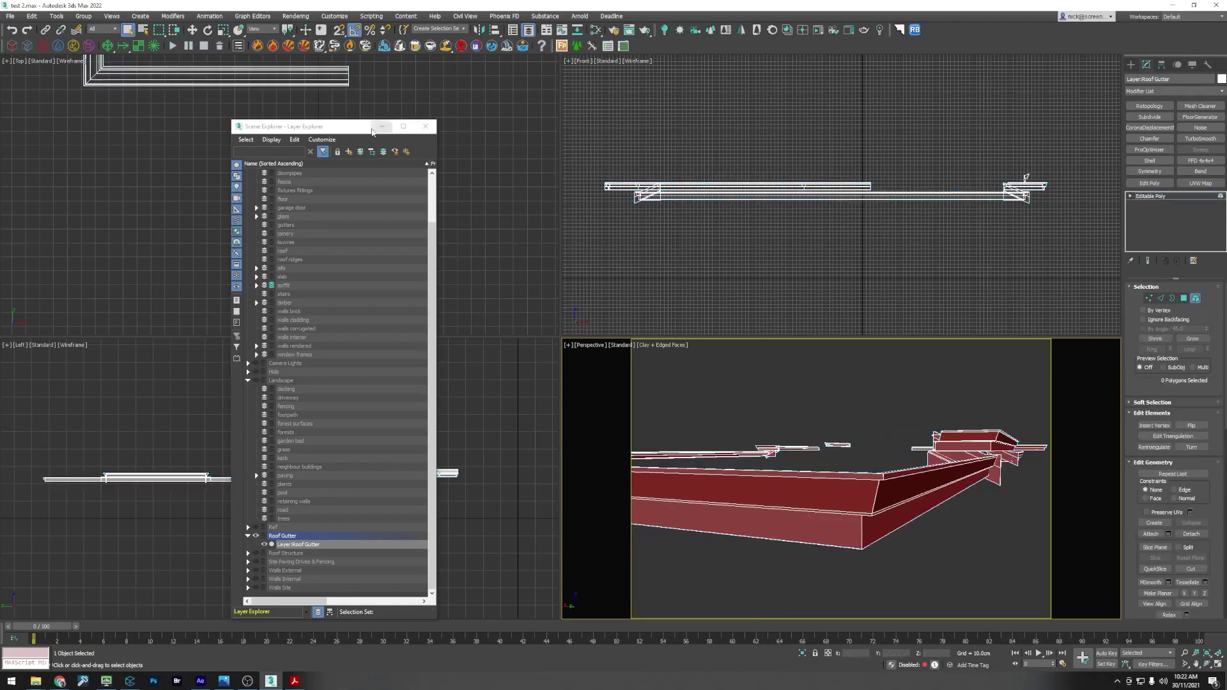
{"action": "left_click_drag", "start_coordinate": [377, 126], "coordinate": [1010, 157]}
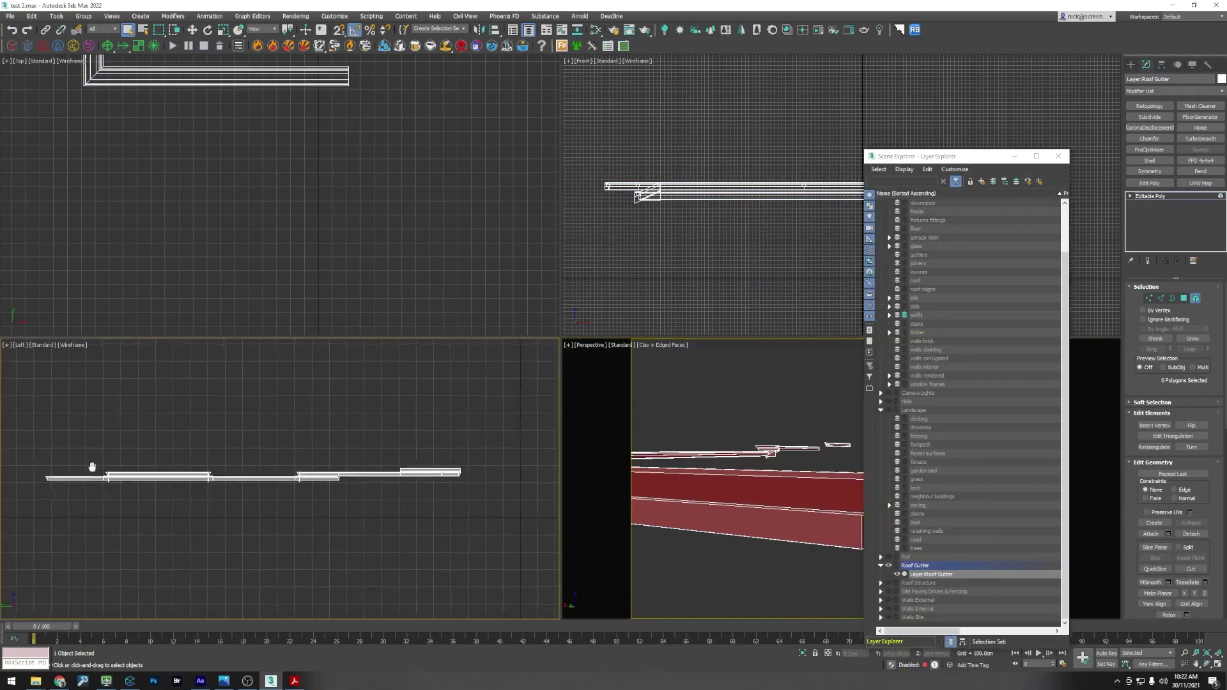
{"action": "middle_click_drag", "start_coordinate": [27, 483], "coordinate": [87, 474]}
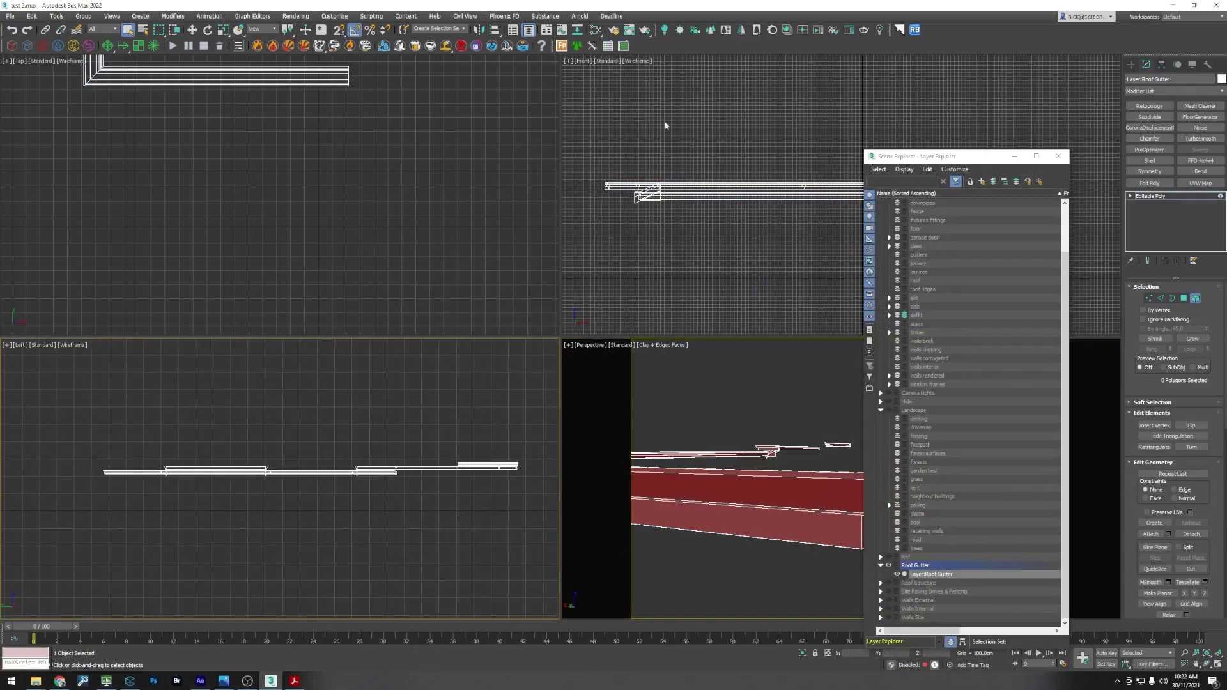
{"action": "scroll", "coordinate": [140, 486], "scroll_direction": "up", "scroll_amount": 10}
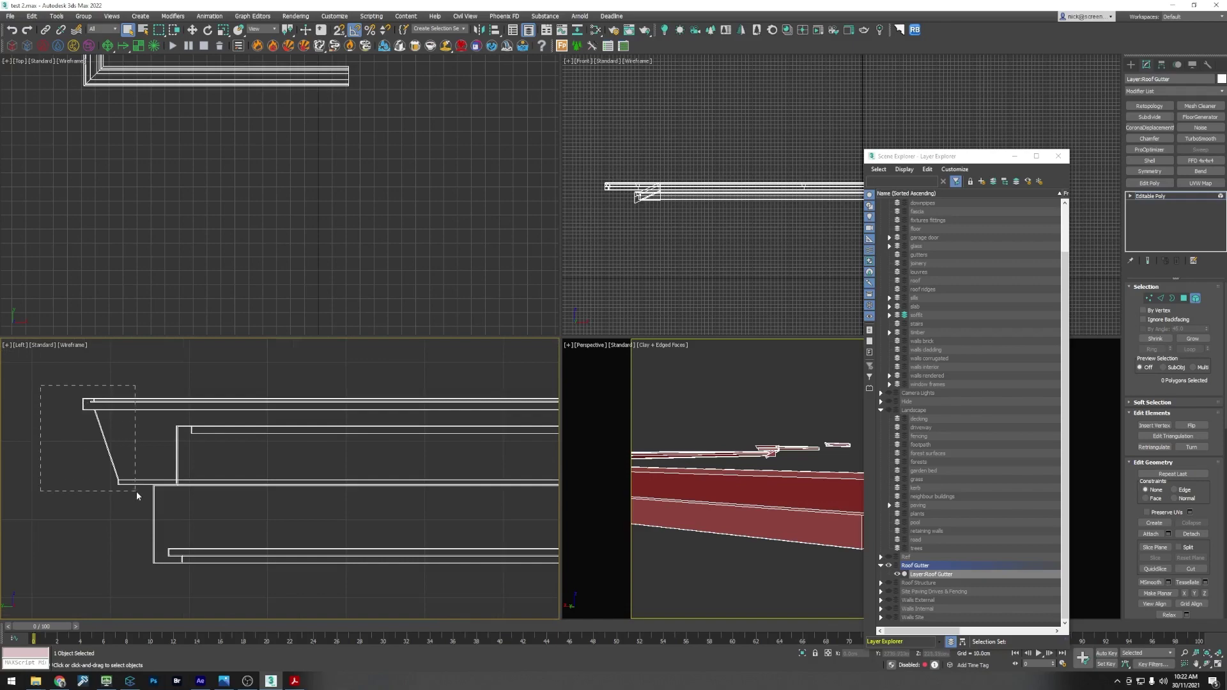
{"action": "left_click_drag", "start_coordinate": [136, 491], "coordinate": [136, 492]}
Step: Add the sloped-profile gutter elements at both ends of the neighbouring upper roof run to the element selection in the Left view
{"action": "scroll", "coordinate": [136, 492], "scroll_direction": "down", "scroll_amount": 5}
{"action": "scroll", "coordinate": [410, 458], "scroll_direction": "up", "scroll_amount": 3}
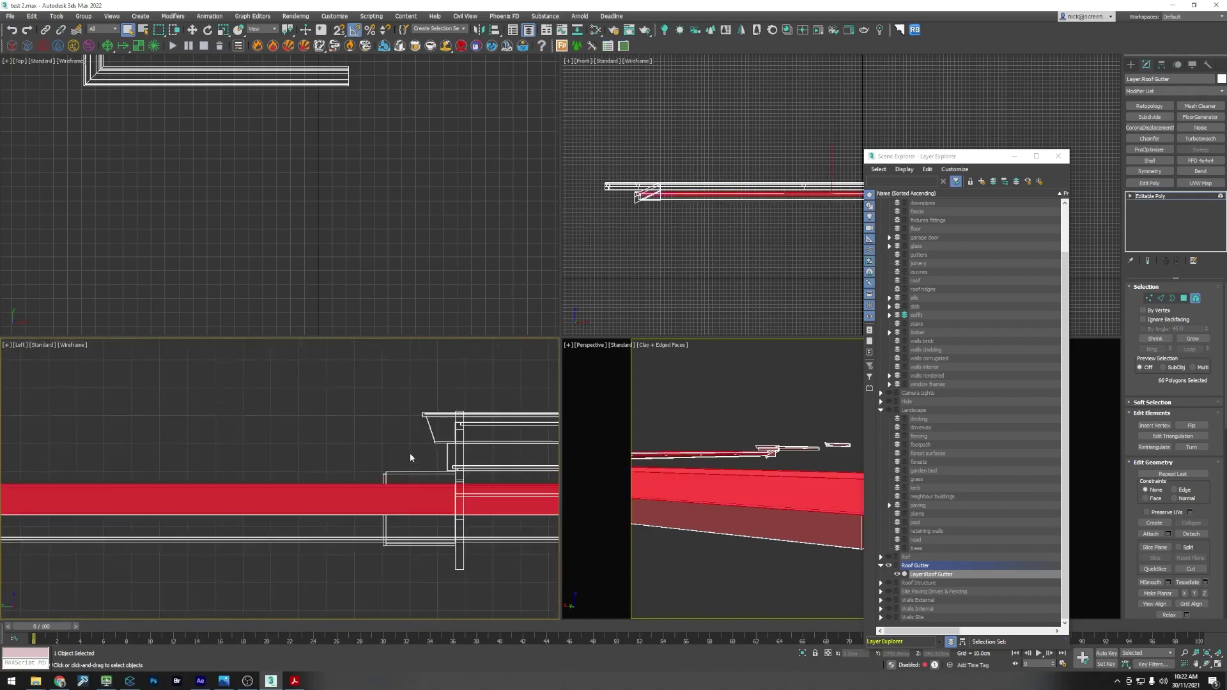
{"action": "scroll", "coordinate": [411, 458], "scroll_direction": "up", "scroll_amount": 2}
{"action": "left_click_drag", "start_coordinate": [456, 449], "coordinate": [457, 448], "text": "ctrl"}
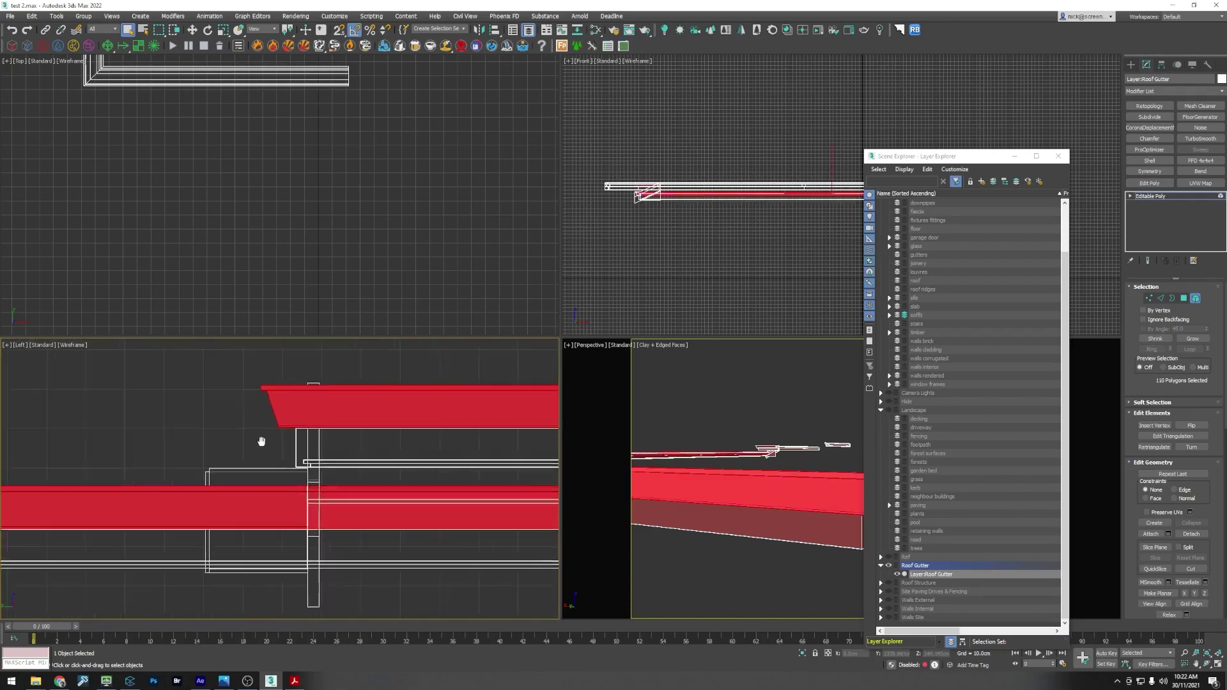
{"action": "scroll", "coordinate": [293, 424], "scroll_direction": "down", "scroll_amount": 5}
{"action": "scroll", "coordinate": [294, 421], "scroll_direction": "up", "scroll_amount": 4}
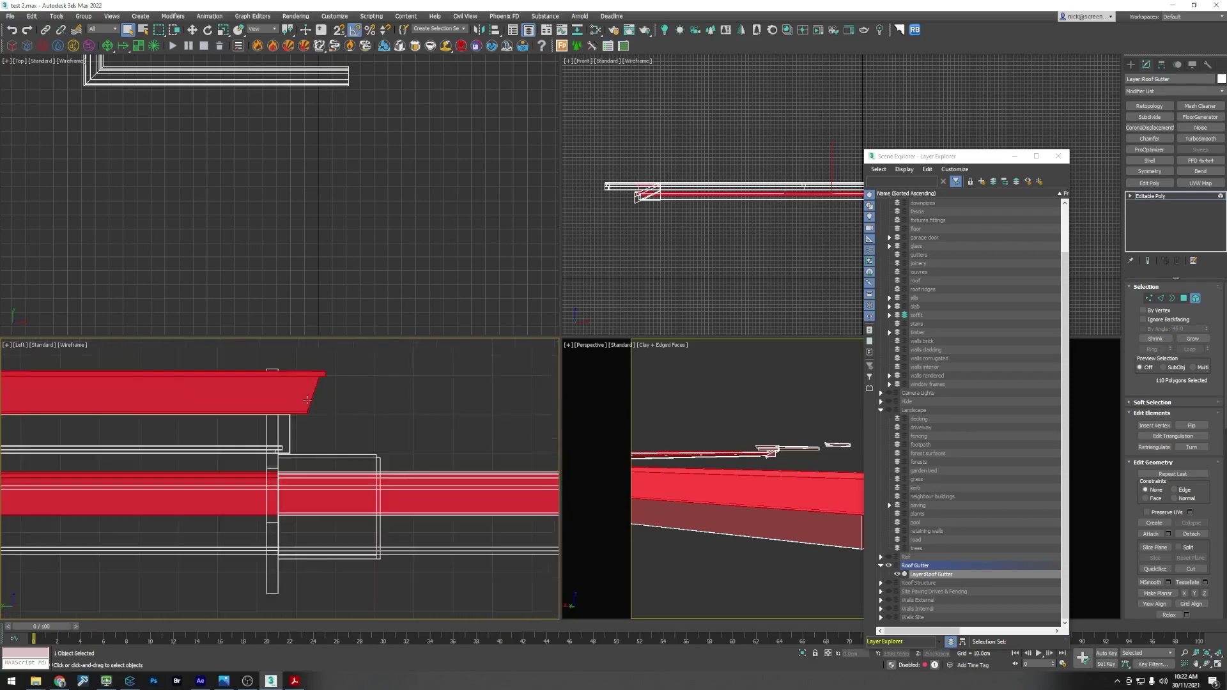
{"action": "left_click_drag", "start_coordinate": [345, 426], "coordinate": [300, 366]}
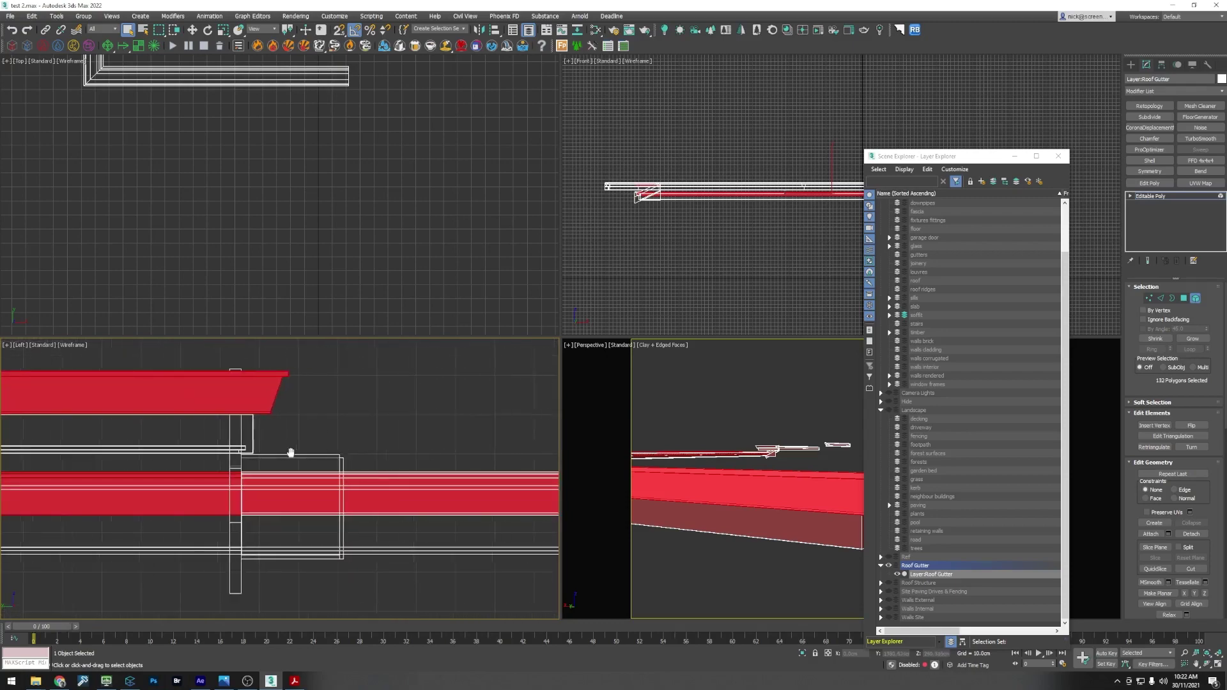
Step: Extend the element selection with the angled gutter profiles at the next roof steps along the Left view
{"action": "scroll", "coordinate": [293, 449], "scroll_direction": "down", "scroll_amount": 6}
{"action": "scroll", "coordinate": [319, 438], "scroll_direction": "up", "scroll_amount": 6}
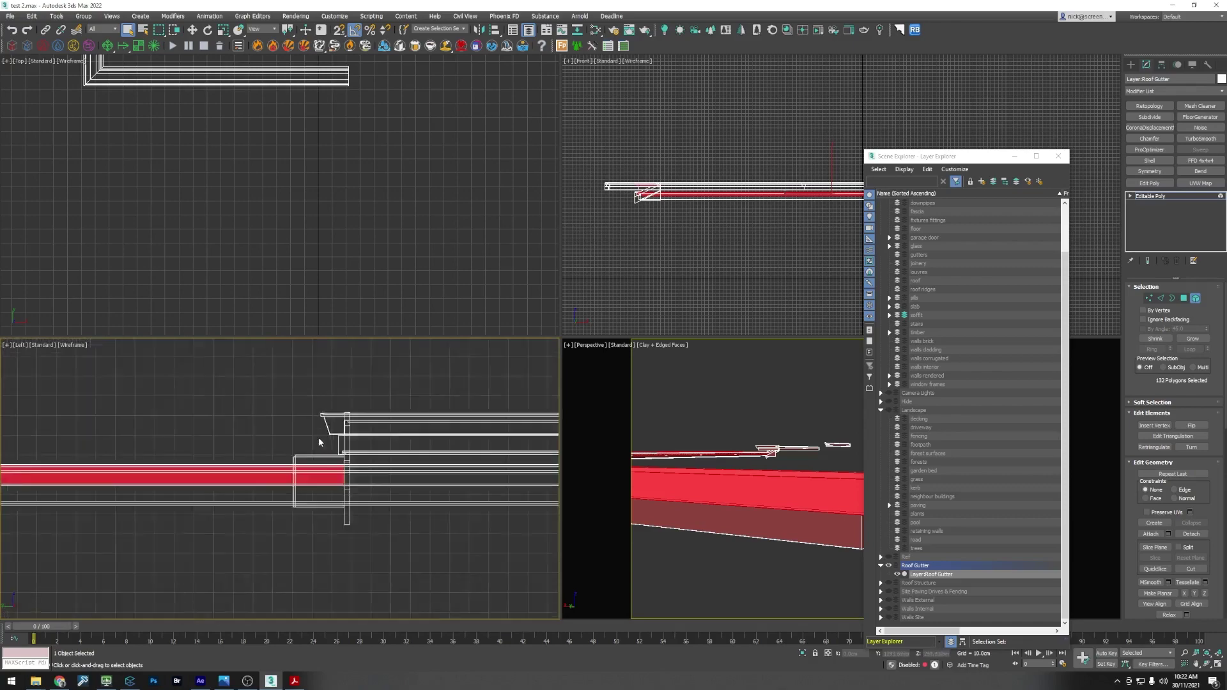
{"action": "left_click_drag", "start_coordinate": [307, 382], "coordinate": [355, 473], "text": "ctrl"}
{"action": "scroll", "coordinate": [354, 472], "scroll_direction": "down", "scroll_amount": 5}
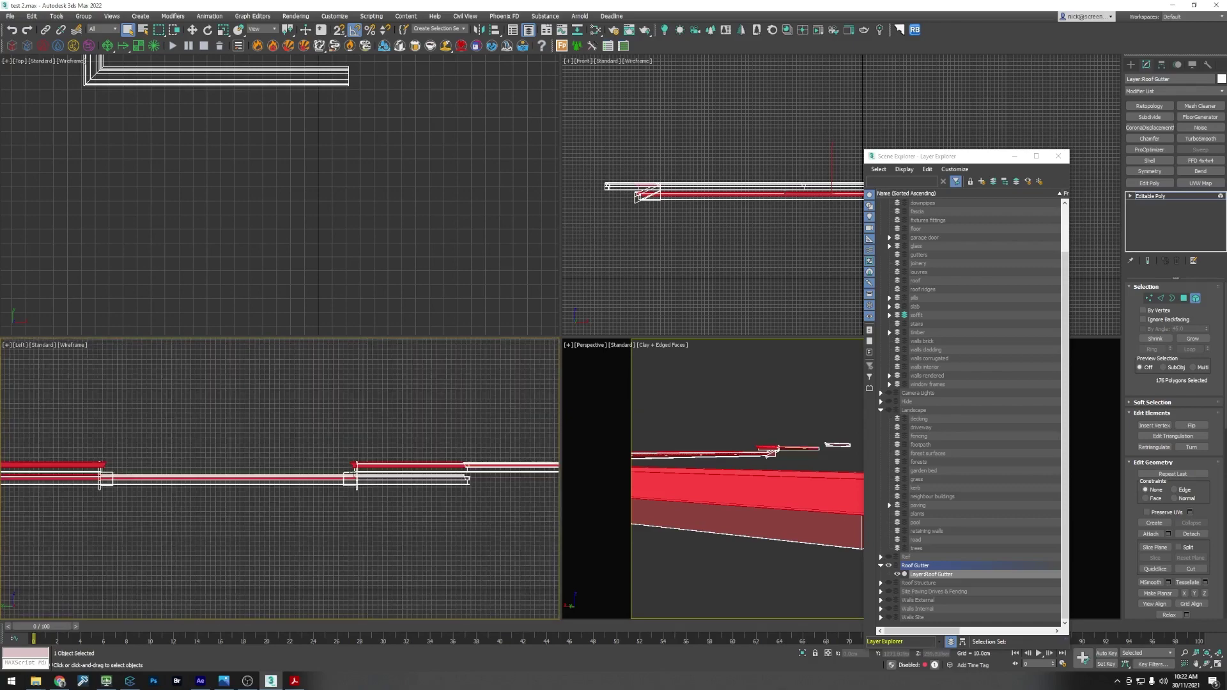
{"action": "scroll", "coordinate": [164, 479], "scroll_direction": "up", "scroll_amount": 8}
{"action": "scroll", "coordinate": [273, 457], "scroll_direction": "up", "scroll_amount": 2}
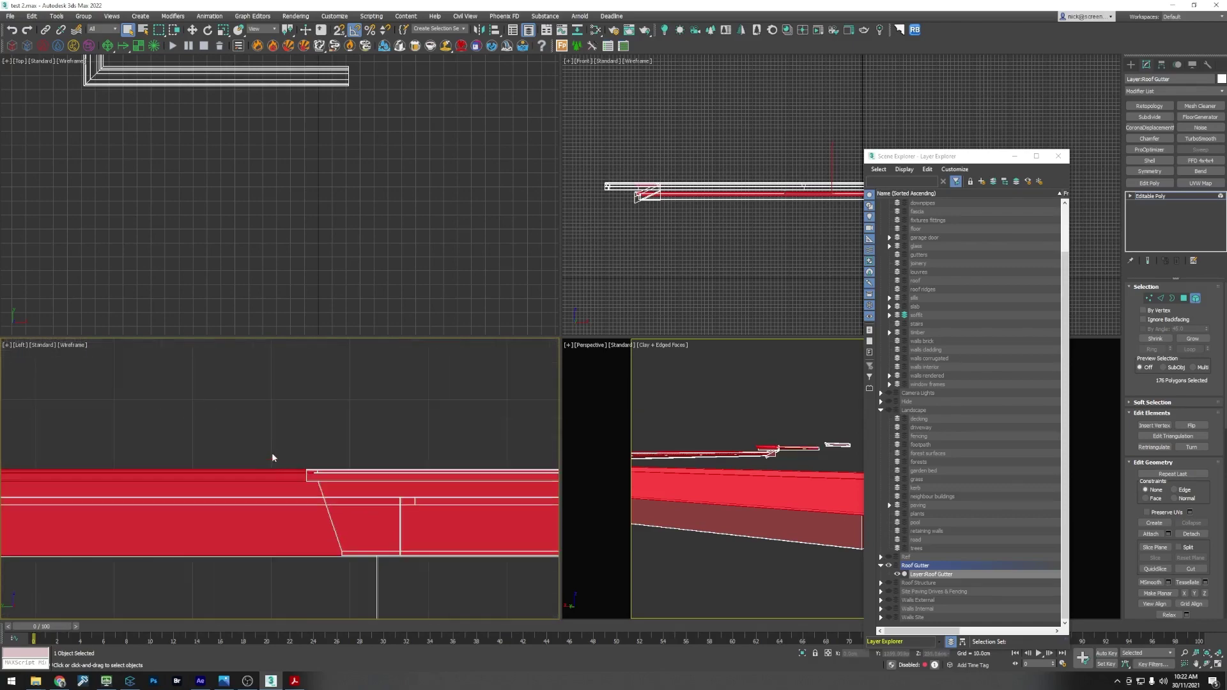
{"action": "left_click_drag", "start_coordinate": [274, 439], "coordinate": [355, 496], "text": "ctrl"}
{"action": "scroll", "coordinate": [353, 490], "scroll_direction": "down", "scroll_amount": 3}
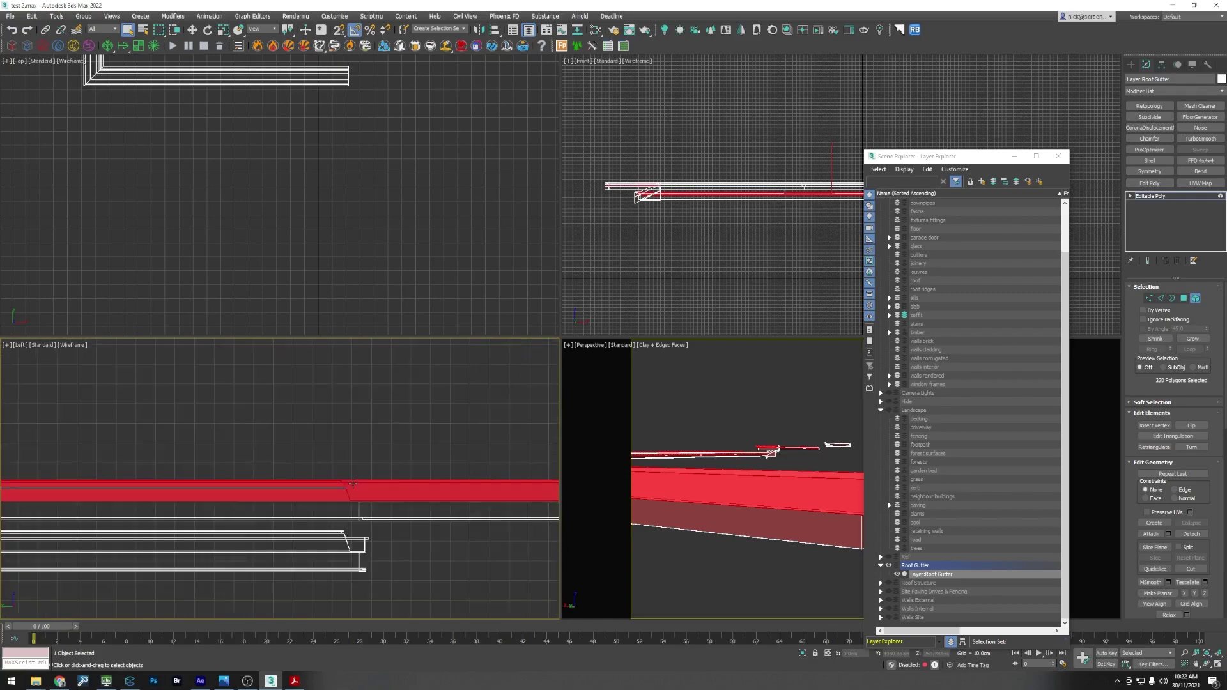
Step: Add the gutter elements at the far roof end in the Left view and remove the fascia beneath them from the selection
{"action": "scroll", "coordinate": [370, 545], "scroll_direction": "down", "scroll_amount": 2}
{"action": "middle_click_drag", "start_coordinate": [353, 536], "coordinate": [32, 441]}
{"action": "scroll", "coordinate": [32, 441], "scroll_direction": "down", "scroll_amount": 2}
{"action": "scroll", "coordinate": [316, 443], "scroll_direction": "up", "scroll_amount": 8}
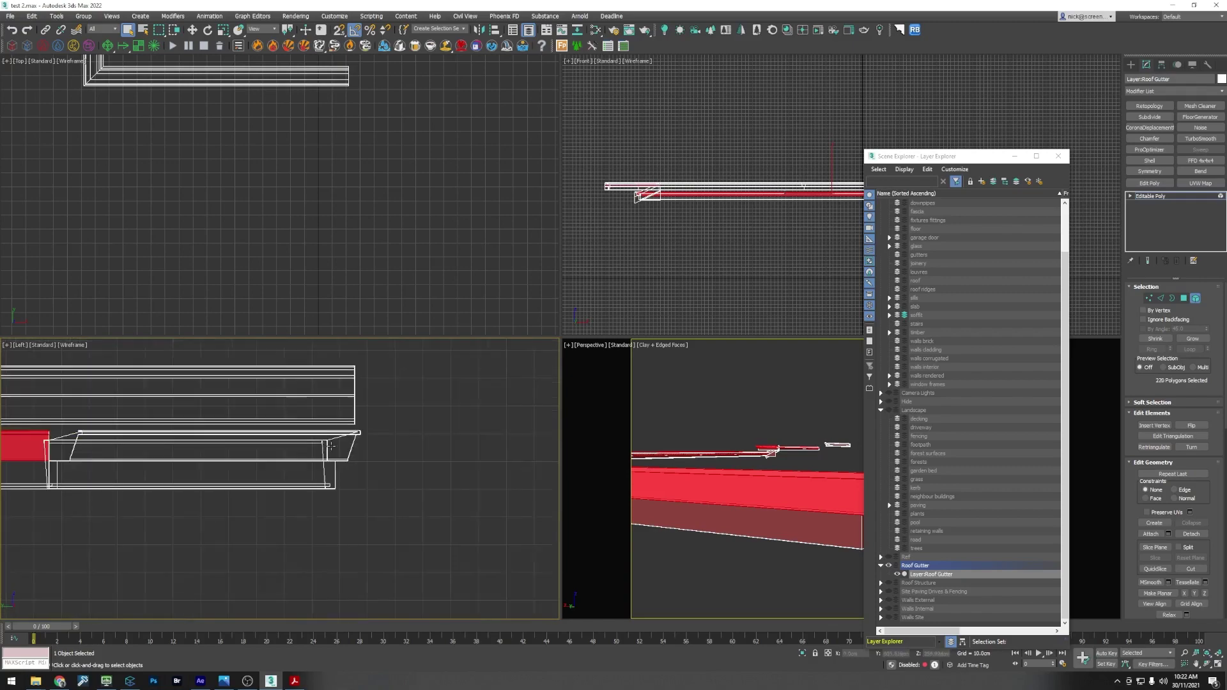
{"action": "left_click", "coordinate": [376, 441], "text": "ctrl"}
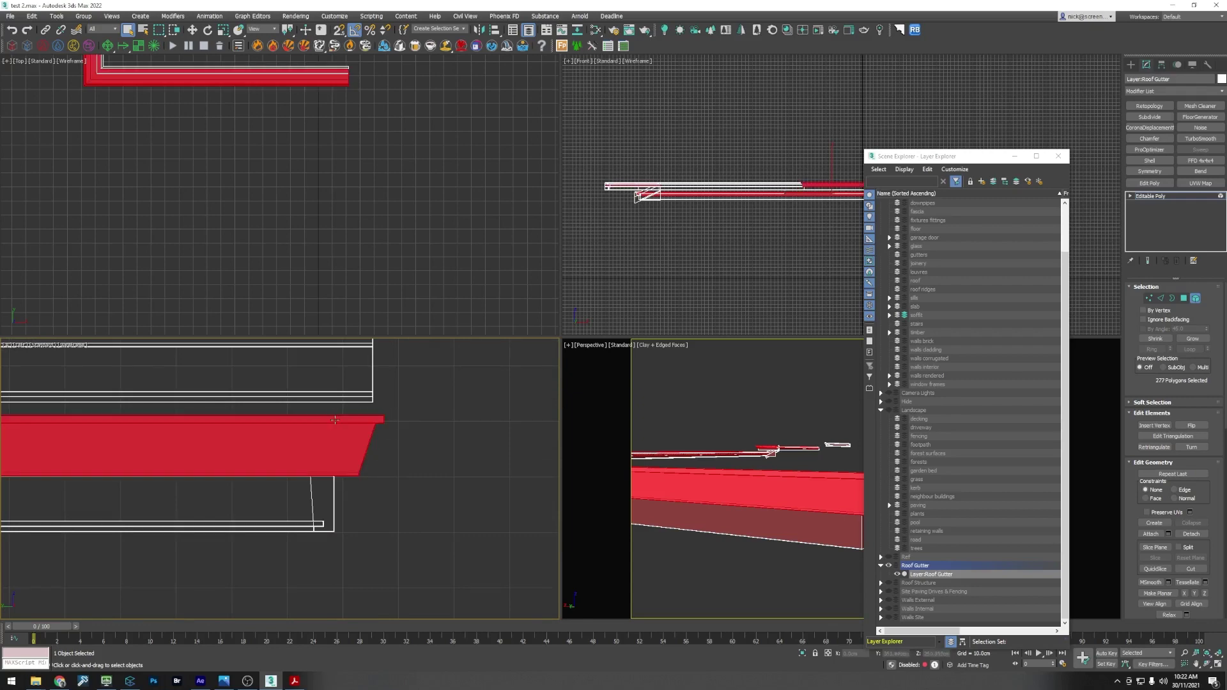
{"action": "middle_click_drag", "start_coordinate": [403, 453], "coordinate": [561, 496]}
{"action": "left_click", "coordinate": [215, 484], "text": "ctrl"}
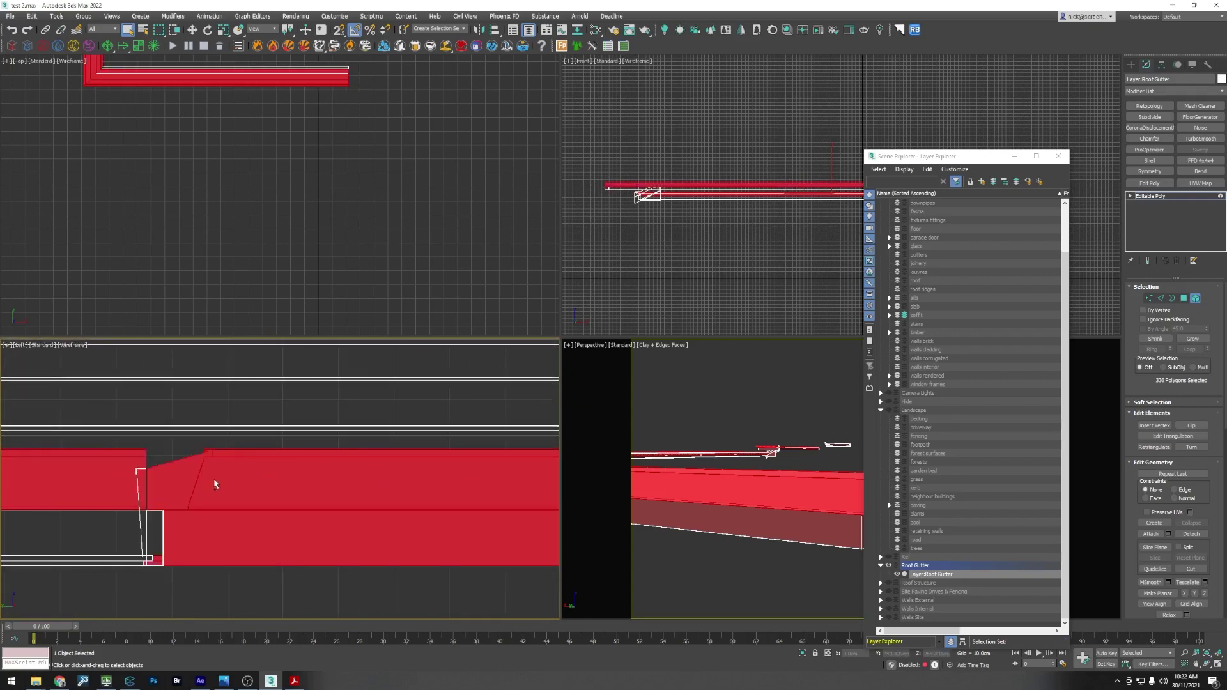
{"action": "scroll", "coordinate": [192, 460], "scroll_direction": "down", "scroll_amount": 4}
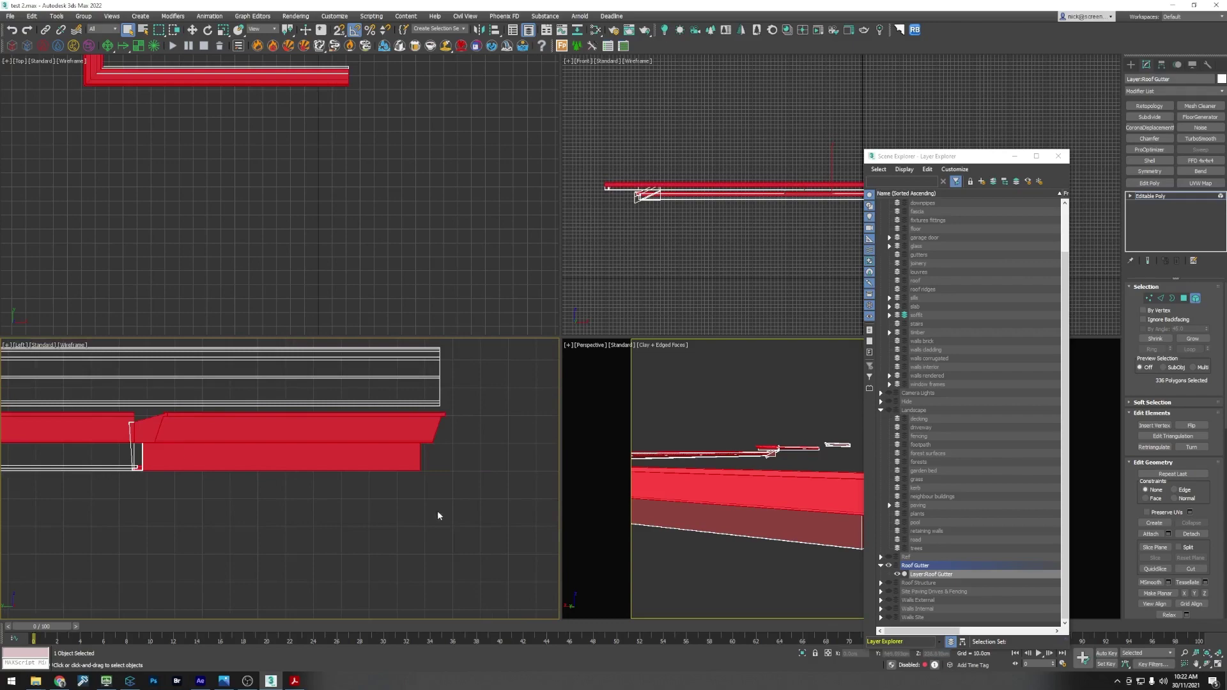
{"action": "left_click", "coordinate": [120, 453], "text": "alt"}
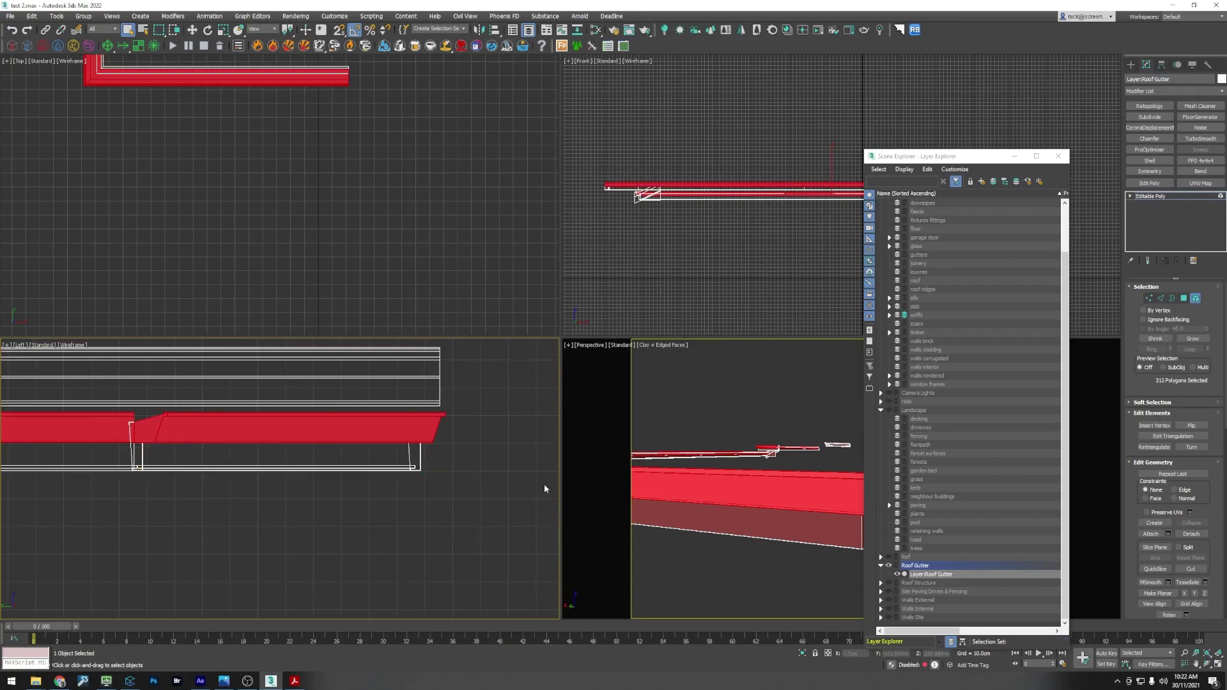
Step: Move the Layer Explorer off the Front view, add the gutter elements at the roof corner there and deselect the sloping fascia pieces
{"action": "left_click_drag", "start_coordinate": [927, 156], "coordinate": [102, 151]}
{"action": "scroll", "coordinate": [697, 190], "scroll_direction": "up", "scroll_amount": 10}
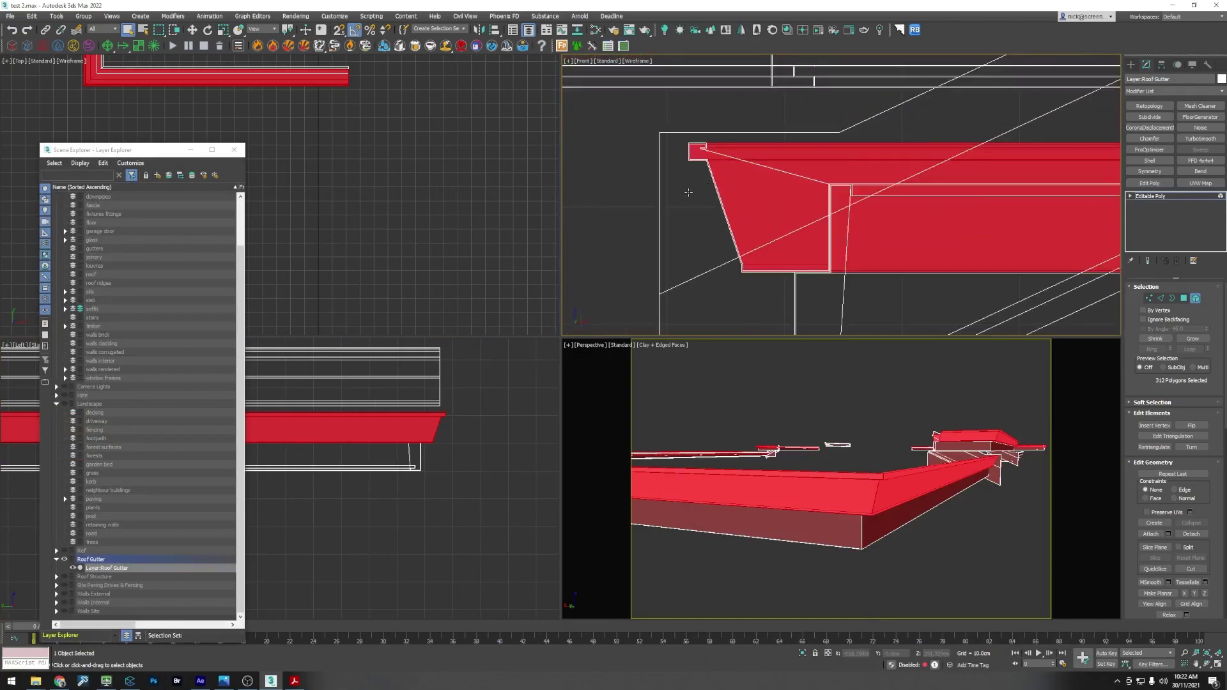
{"action": "left_click", "coordinate": [688, 192], "text": "ctrl"}
{"action": "scroll", "coordinate": [661, 241], "scroll_direction": "down", "scroll_amount": 3}
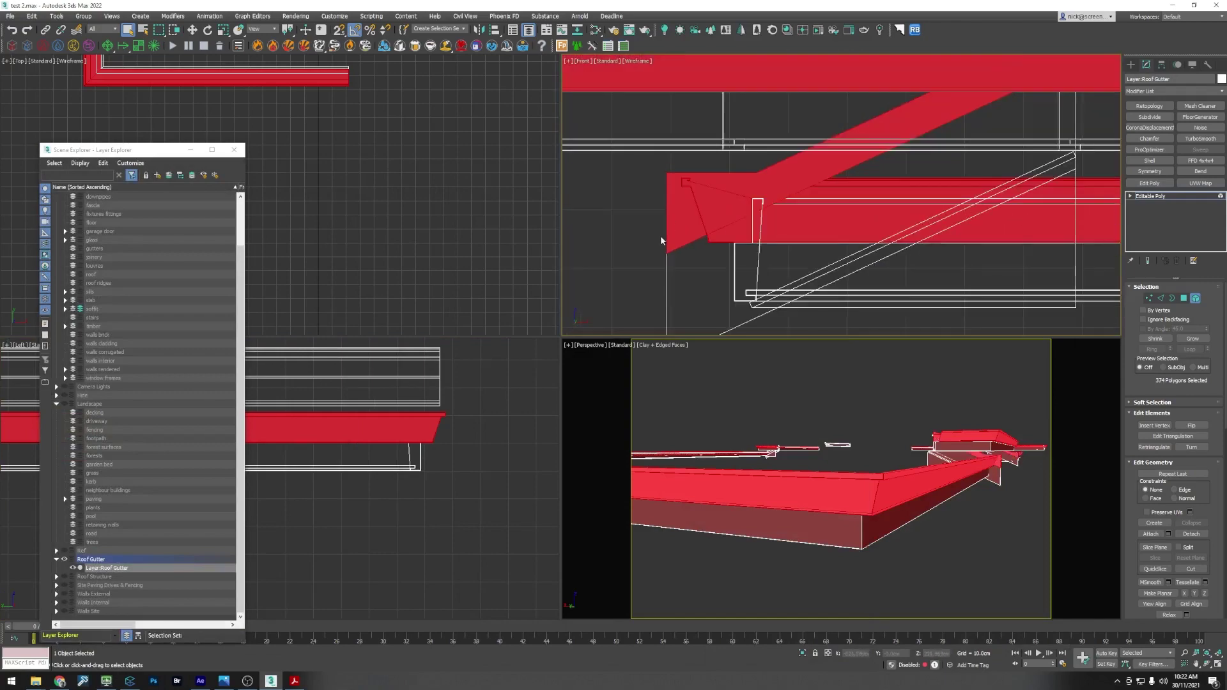
{"action": "left_click_drag", "start_coordinate": [672, 262], "coordinate": [671, 263], "text": "alt"}
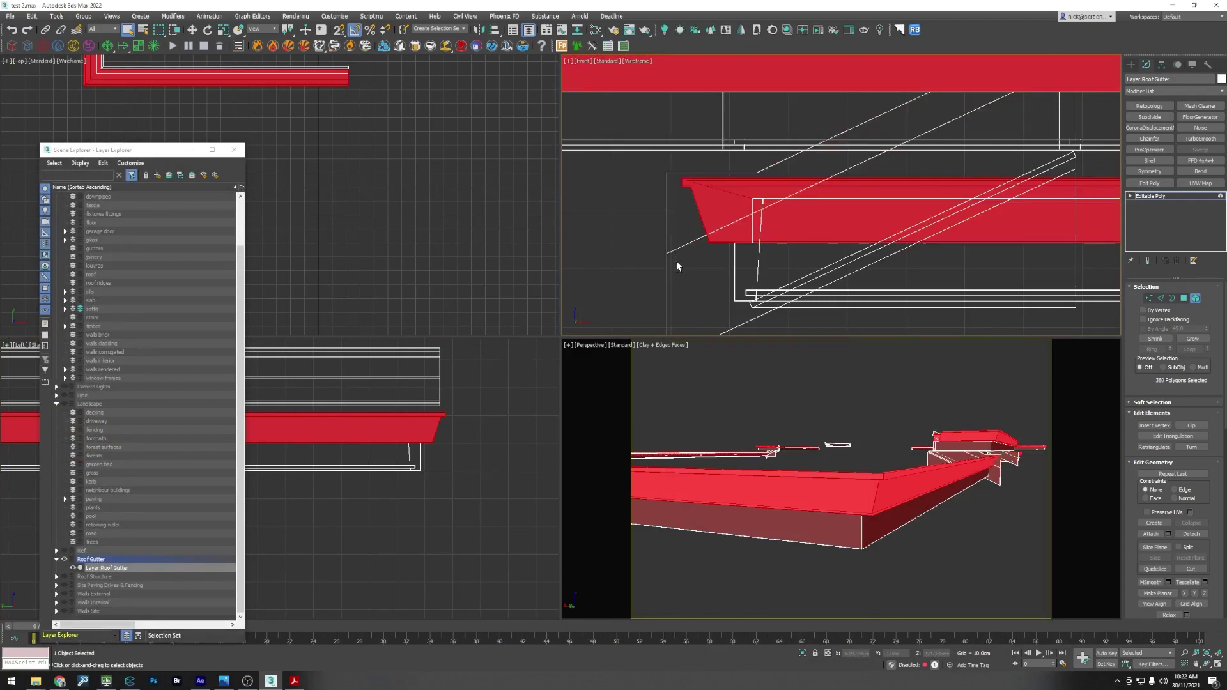
Step: Add the gutter profile above the long roof run at the opposite end of the Front view to the selection
{"action": "scroll", "coordinate": [674, 263], "scroll_direction": "down", "scroll_amount": 3}
{"action": "middle_click_drag", "start_coordinate": [674, 263], "coordinate": [704, 258]}
{"action": "scroll", "coordinate": [702, 256], "scroll_direction": "down", "scroll_amount": 6}
{"action": "middle_click_drag", "start_coordinate": [898, 257], "coordinate": [765, 243]}
{"action": "scroll", "coordinate": [881, 186], "scroll_direction": "up", "scroll_amount": 5}
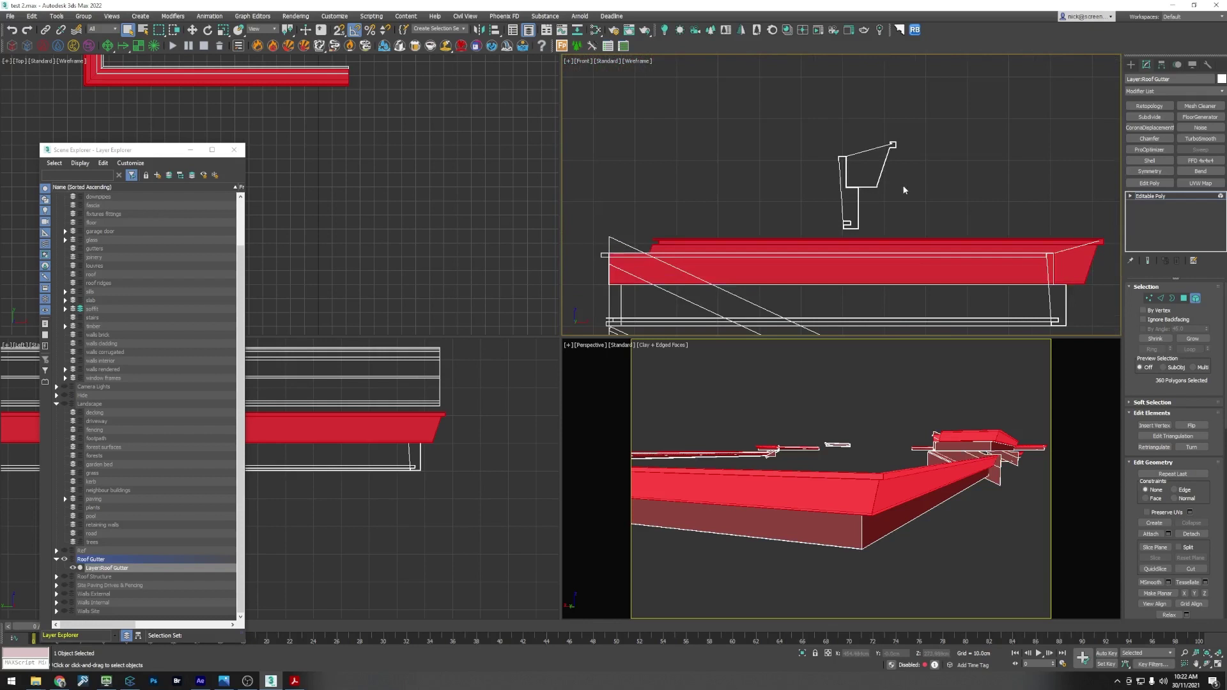
{"action": "left_click", "coordinate": [883, 147], "text": "ctrl"}
{"action": "middle_click_drag", "start_coordinate": [780, 233], "coordinate": [794, 145]}
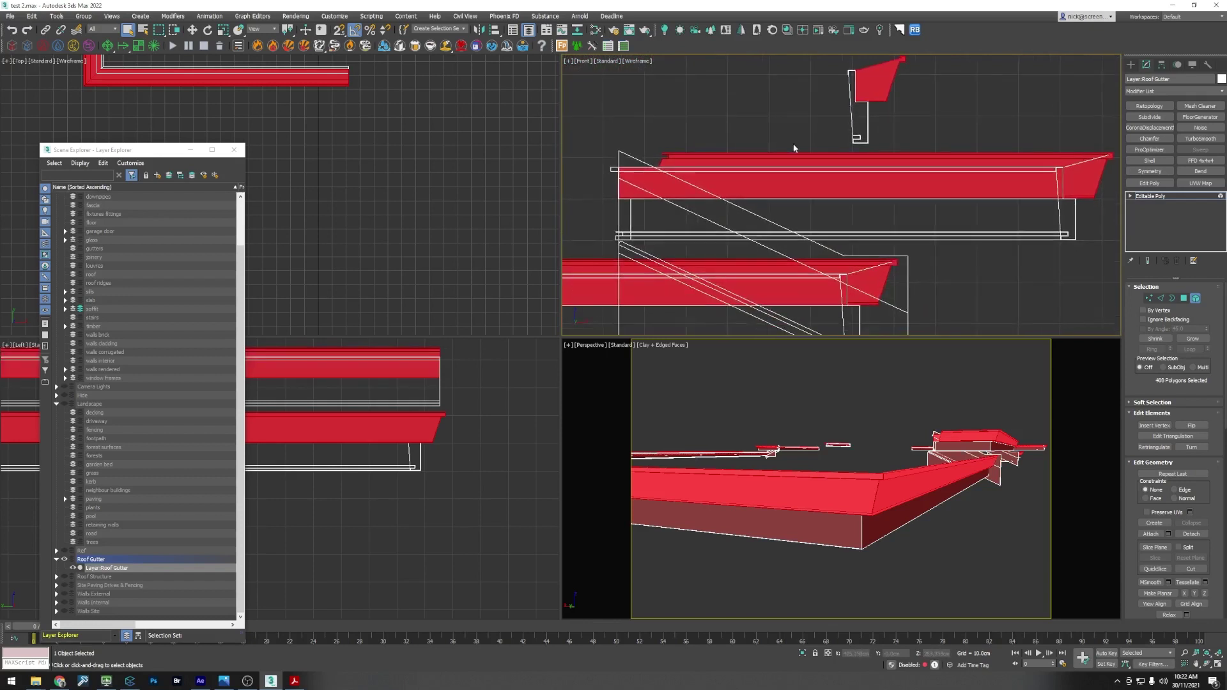
{"action": "middle_click_drag", "start_coordinate": [930, 263], "coordinate": [876, 193]}
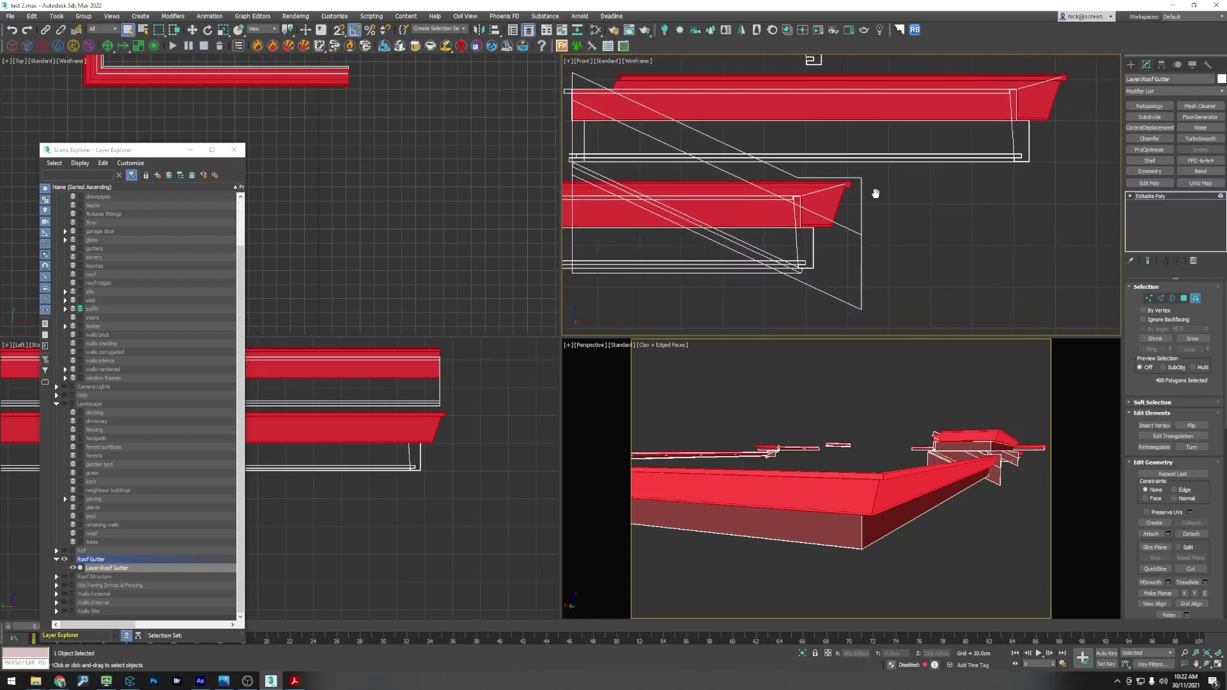
Step: Examine the selected gutter elements around the whole roof in a maximized Perspective view for missed pieces
{"action": "middle_click_drag", "start_coordinate": [822, 487], "coordinate": [784, 516], "text": "alt"}
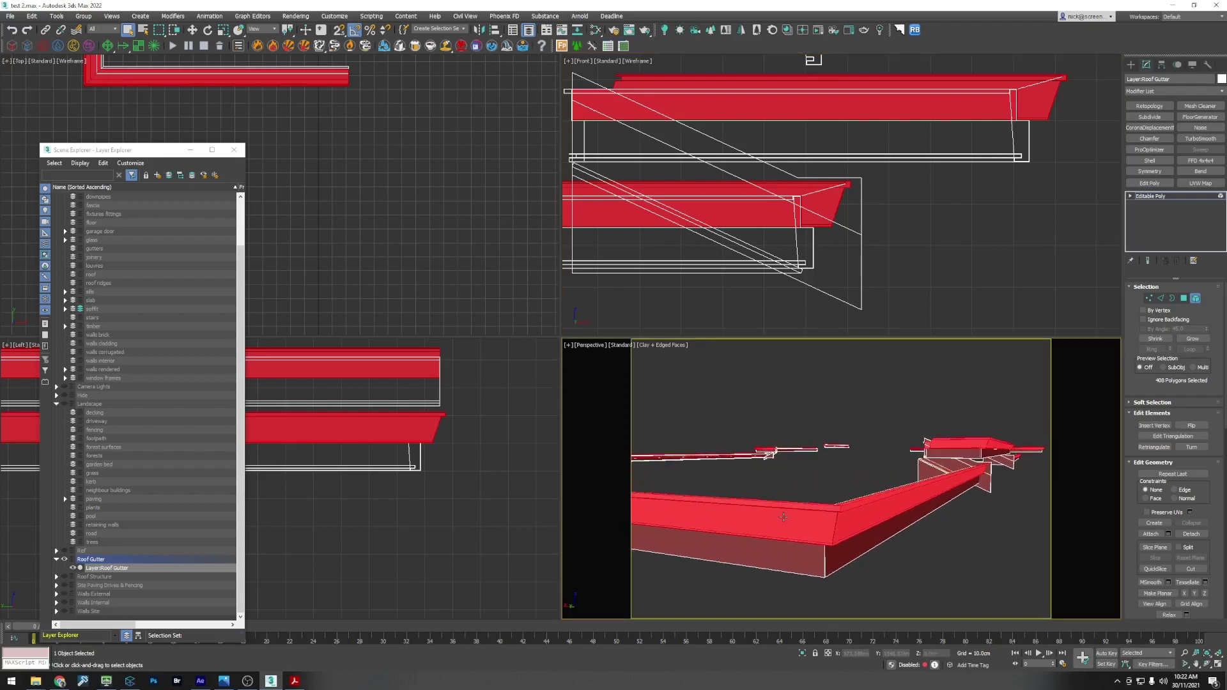
{"action": "key", "text": "ctrl+r"}
{"action": "left_click_drag", "start_coordinate": [792, 466], "coordinate": [795, 477]}
{"action": "key", "text": "alt+w"}
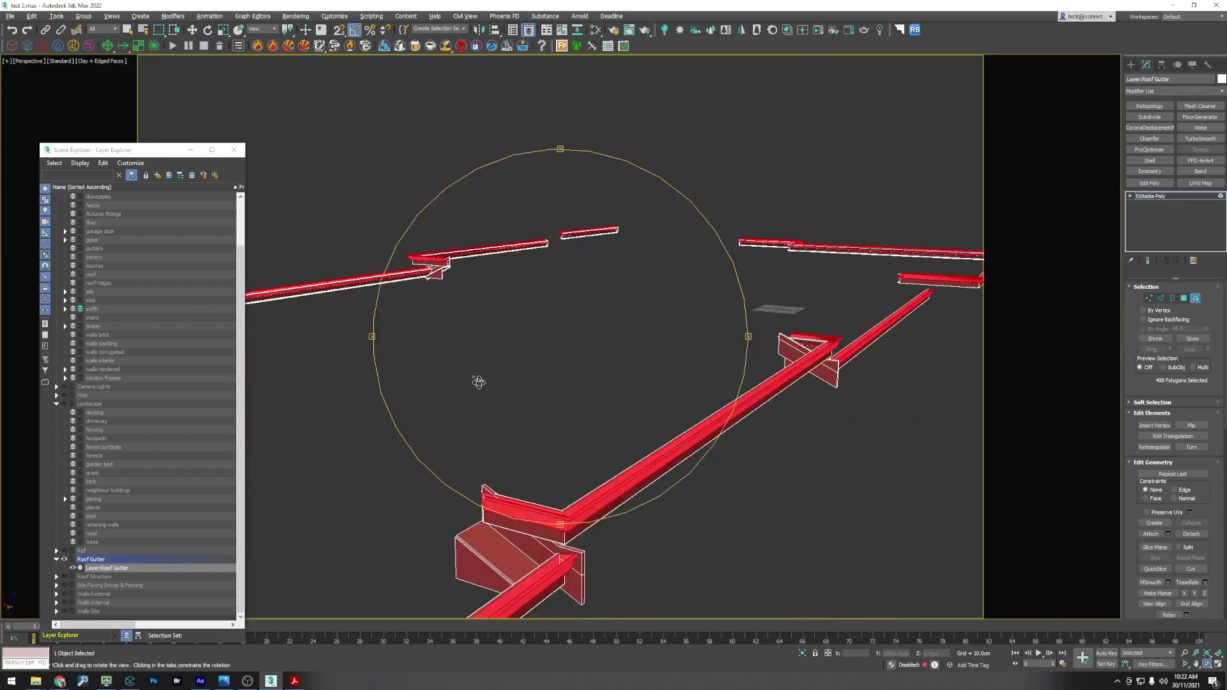
{"action": "left_click_drag", "start_coordinate": [479, 381], "coordinate": [592, 360]}
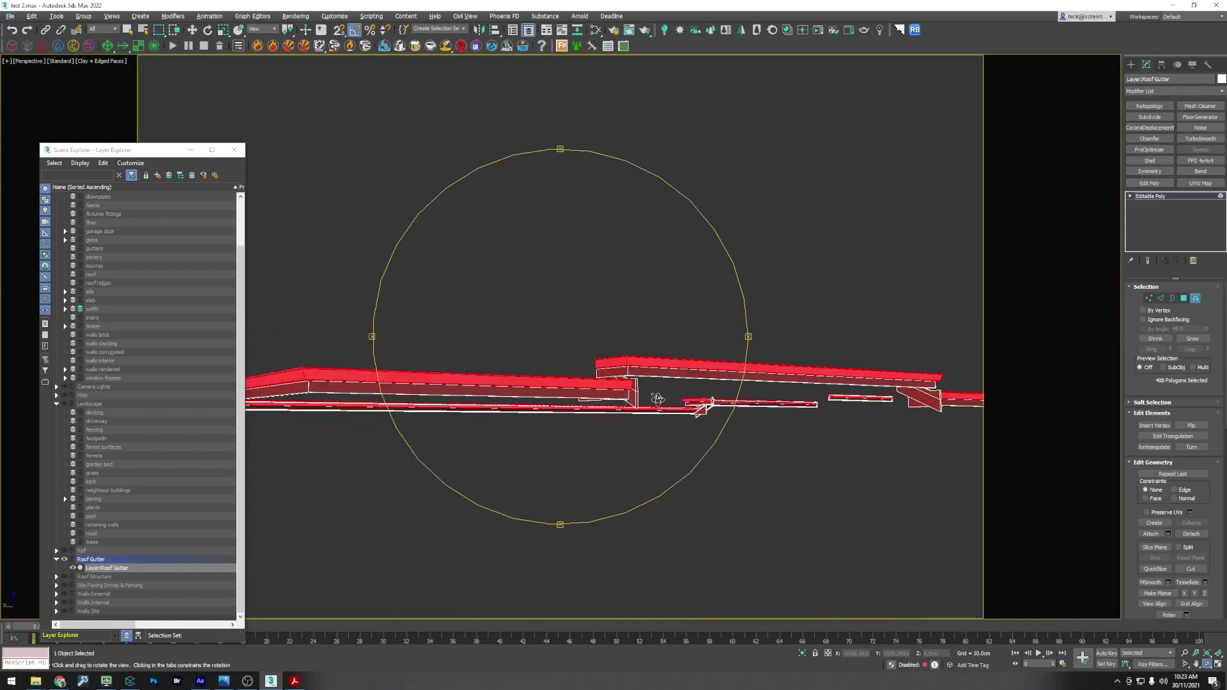
{"action": "left_click_drag", "start_coordinate": [657, 399], "coordinate": [533, 397]}
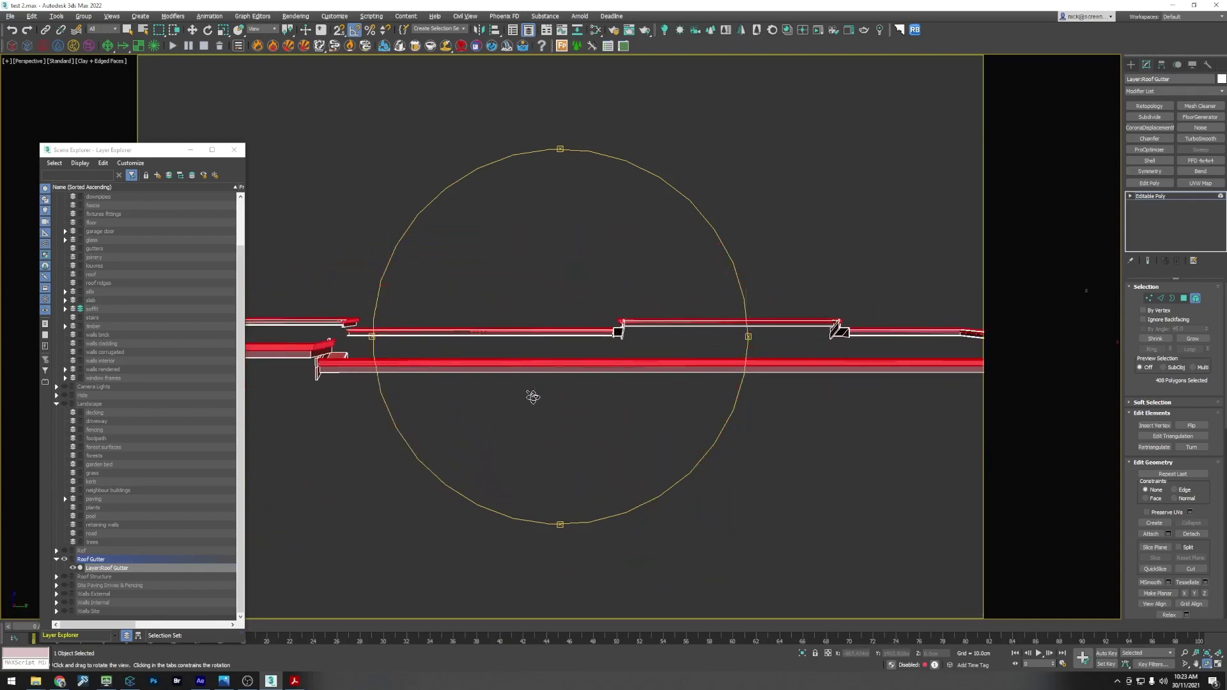
{"action": "left_click_drag", "start_coordinate": [613, 386], "coordinate": [356, 397]}
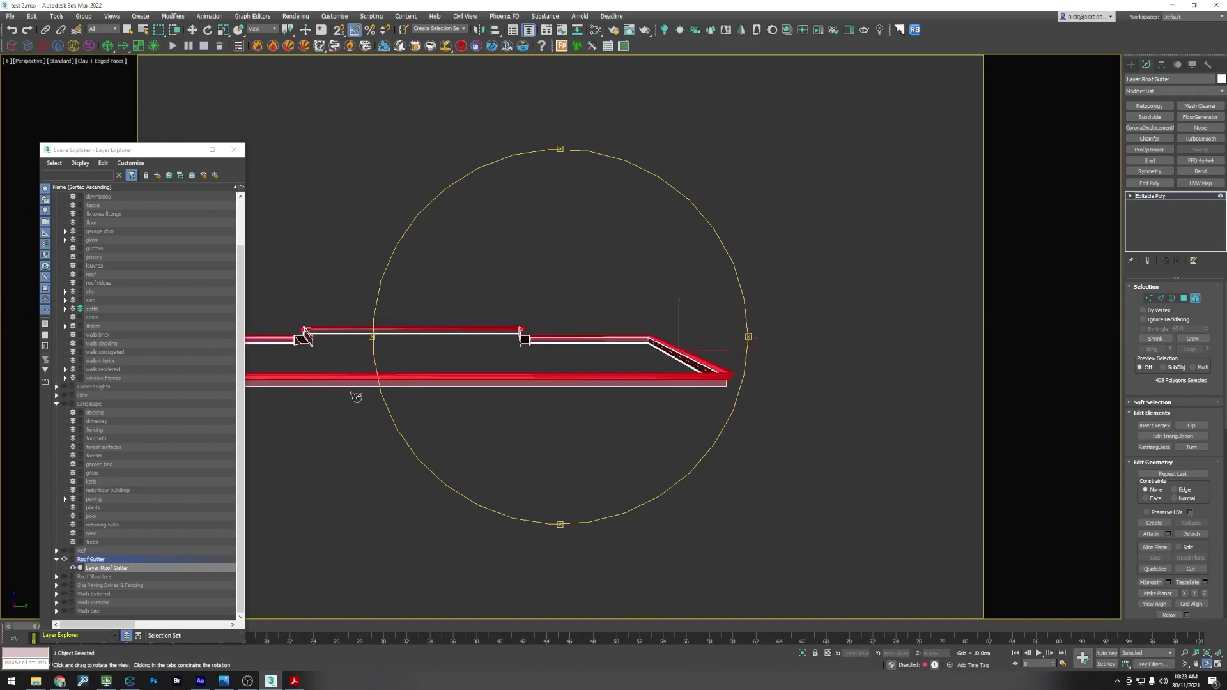
Step: Detach the selected gutter elements as a separate object and leave Element level
{"action": "right_click", "coordinate": [631, 378]}
{"action": "right_click", "coordinate": [631, 376]}
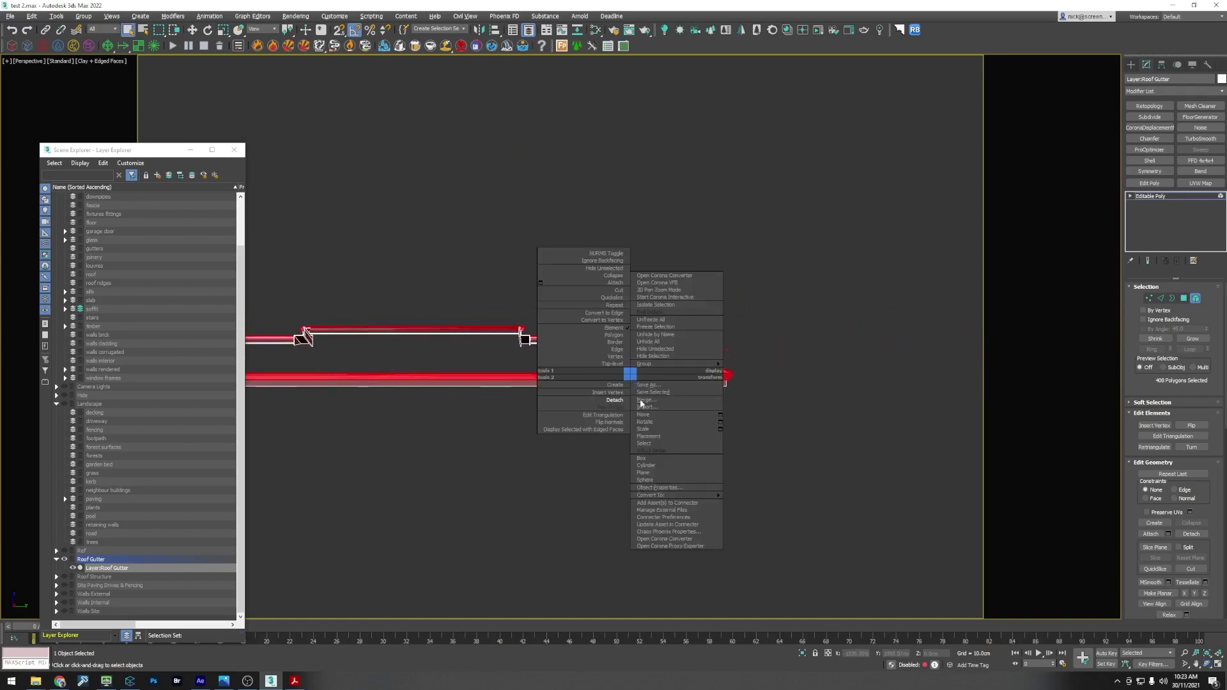
{"action": "left_click", "coordinate": [613, 400]}
{"action": "left_click", "coordinate": [643, 343]}
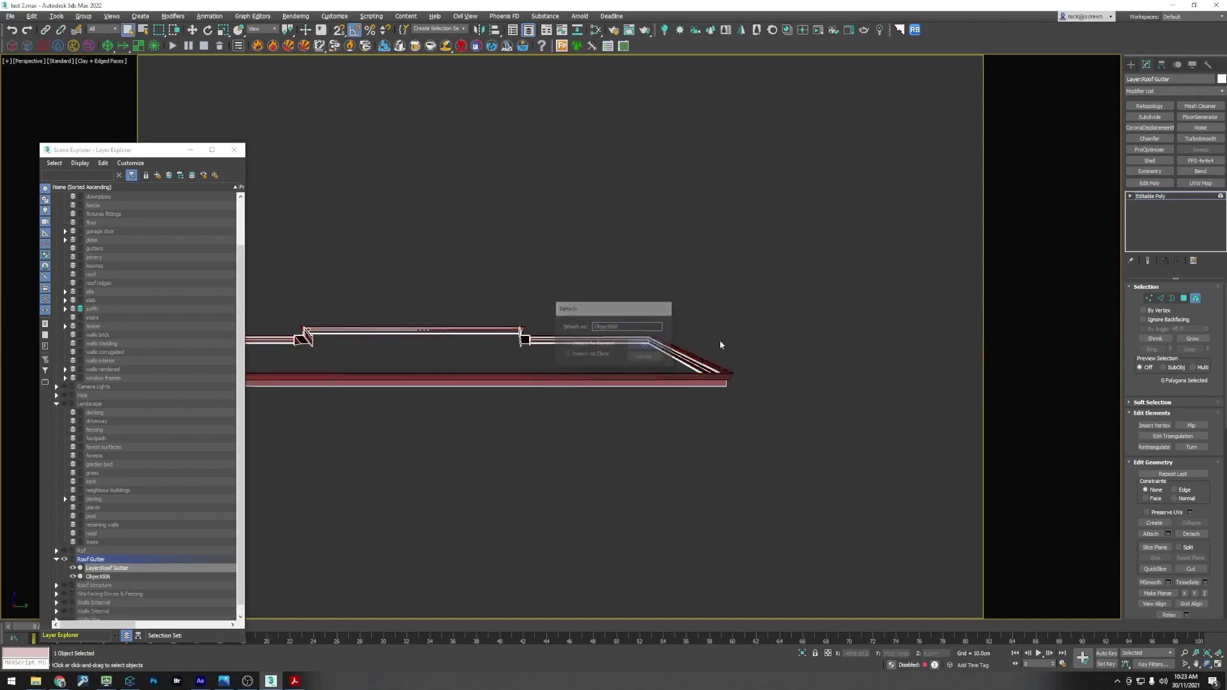
{"action": "key", "text": "5"}
Step: Select the detached gutter object, make the gutters layer active and add the object to it
{"action": "left_click", "coordinate": [671, 507]}
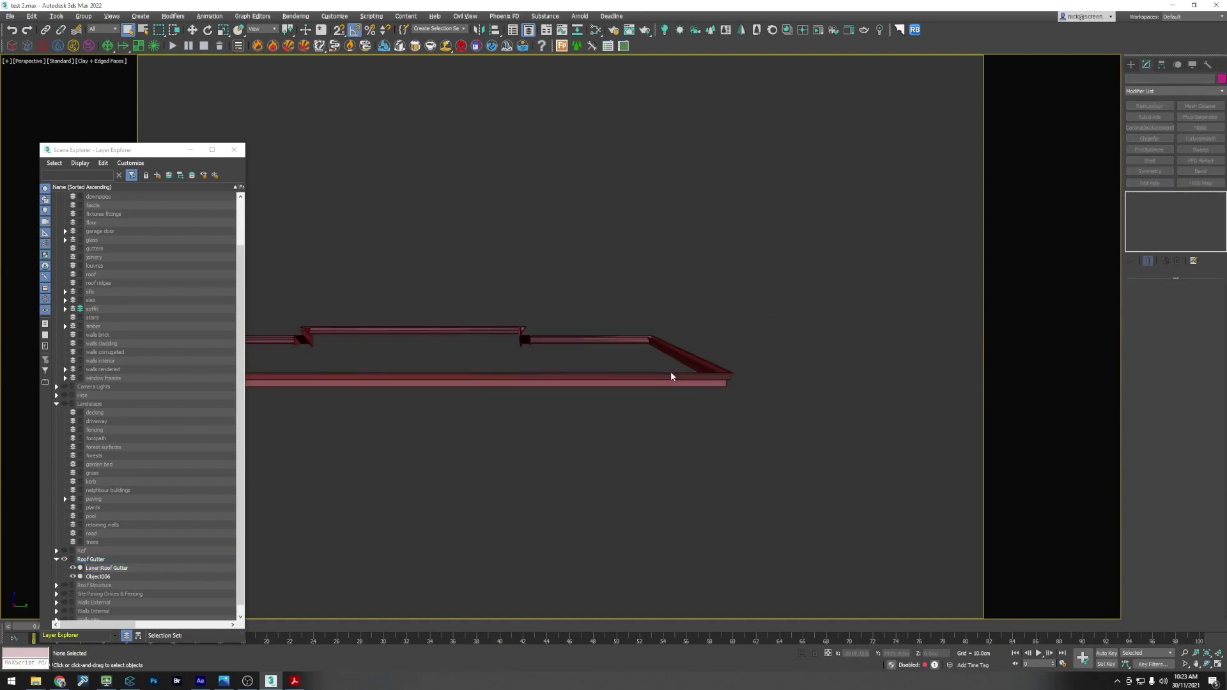
{"action": "left_click", "coordinate": [671, 377]}
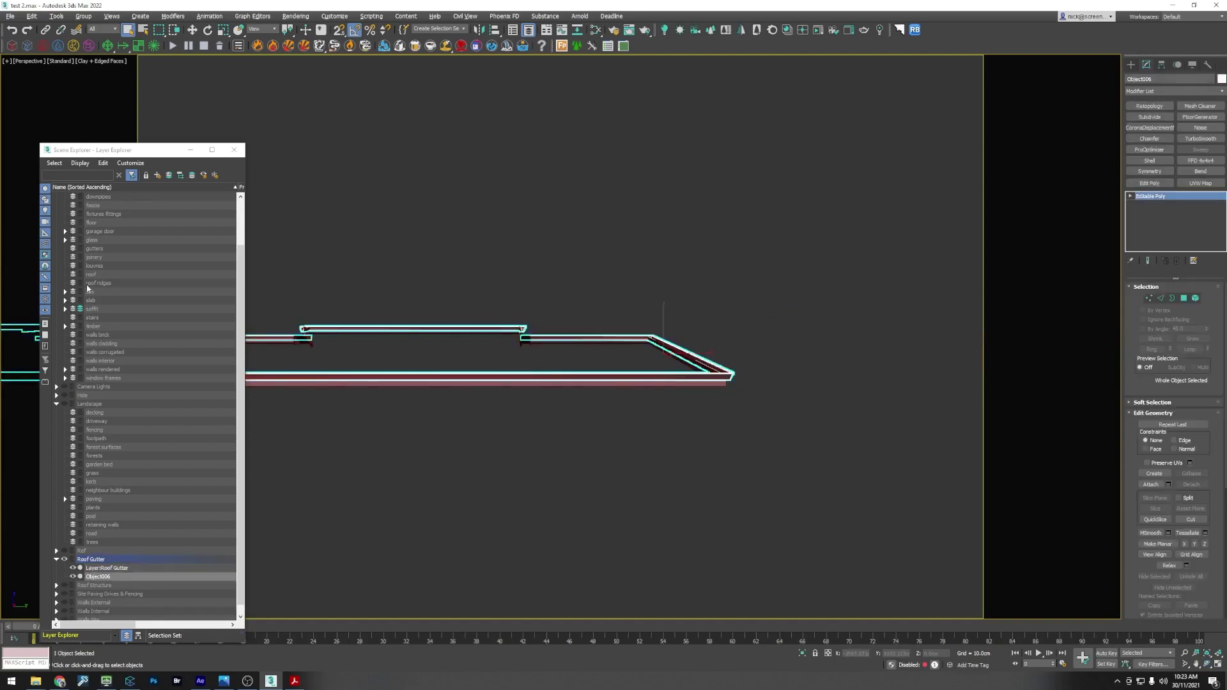
{"action": "left_click", "coordinate": [80, 249]}
{"action": "left_click", "coordinate": [169, 175]}
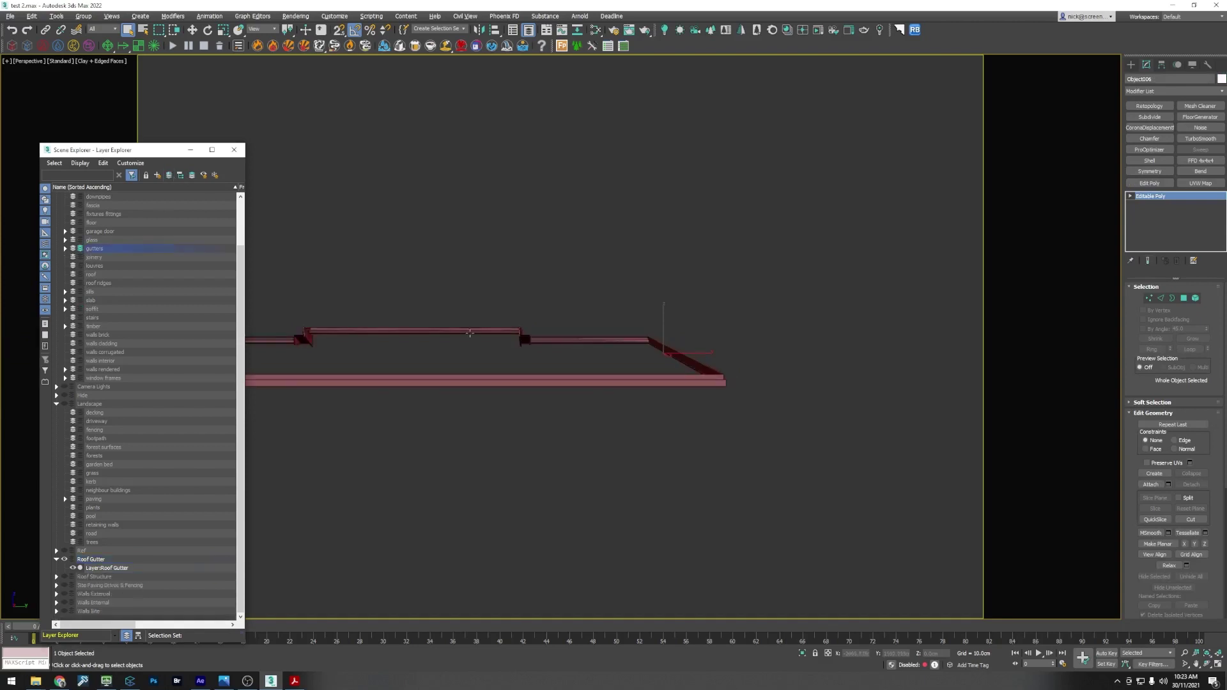
Step: Add the remaining Roof Gutter object to the active fascia layer, clear the selection and restore the four-view layout
{"action": "left_click", "coordinate": [409, 330]}
{"action": "scroll", "coordinate": [419, 405], "scroll_direction": "up", "scroll_amount": 5}
{"action": "middle_click_drag", "start_coordinate": [420, 405], "coordinate": [806, 416]}
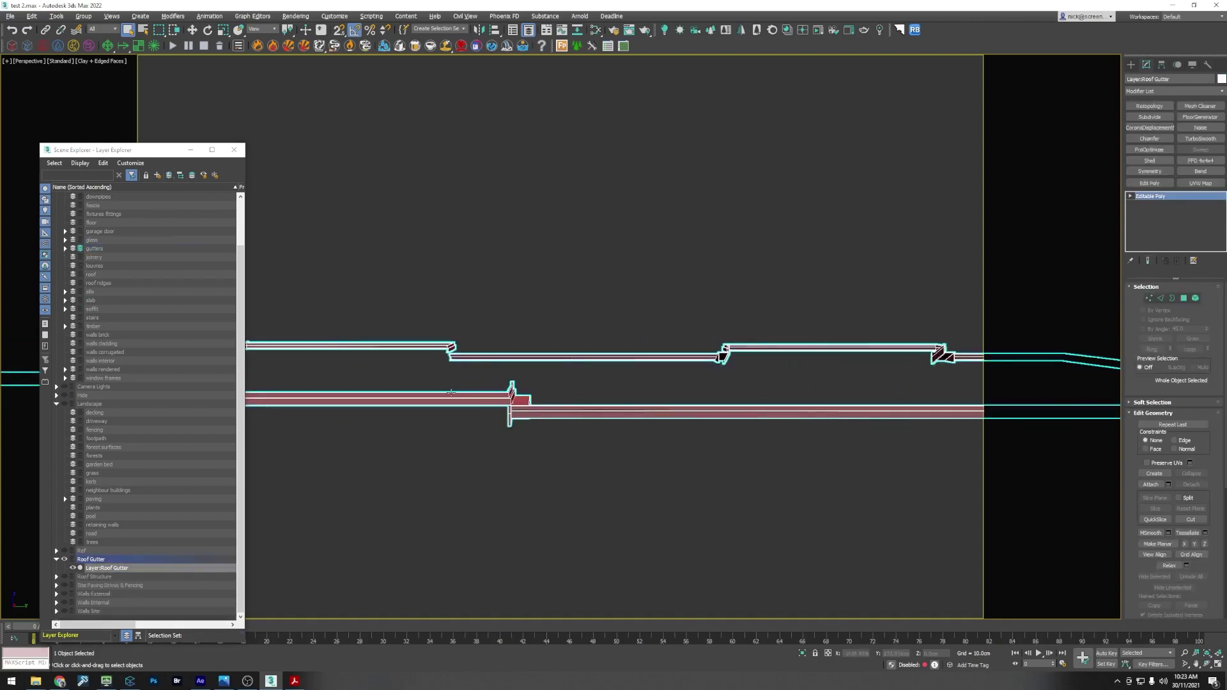
{"action": "scroll", "coordinate": [806, 416], "scroll_direction": "down", "scroll_amount": 5}
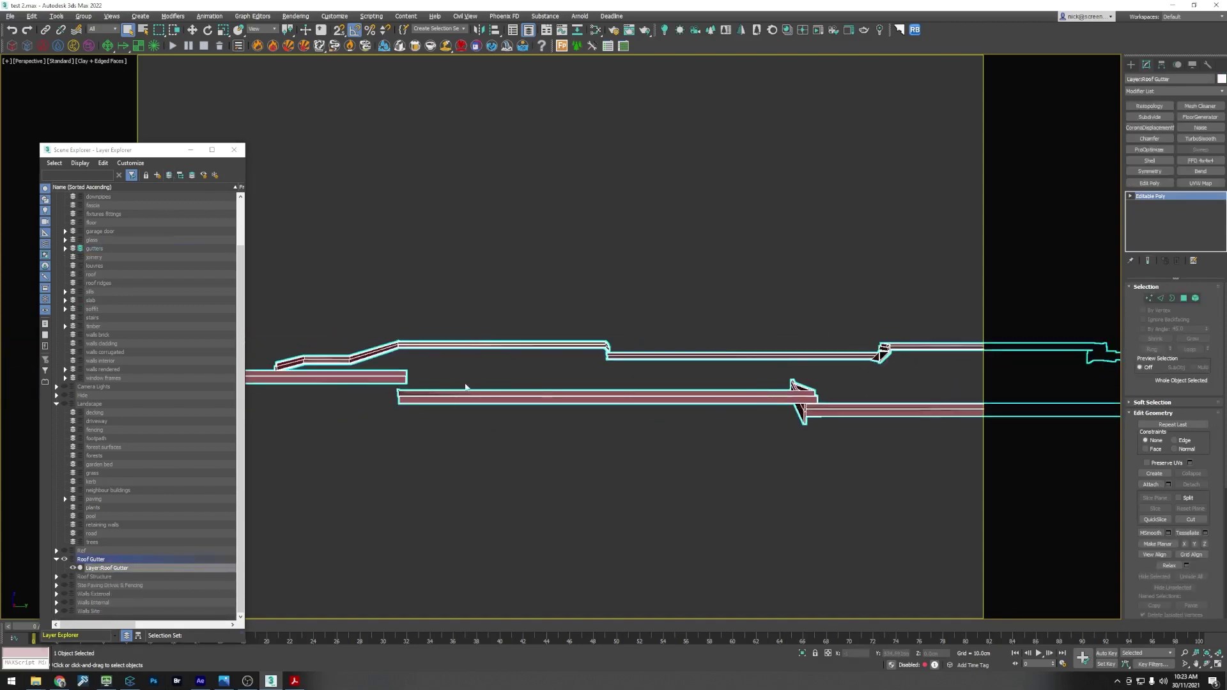
{"action": "scroll", "coordinate": [91, 266], "scroll_direction": "up", "scroll_amount": 2}
{"action": "left_click", "coordinate": [79, 258]}
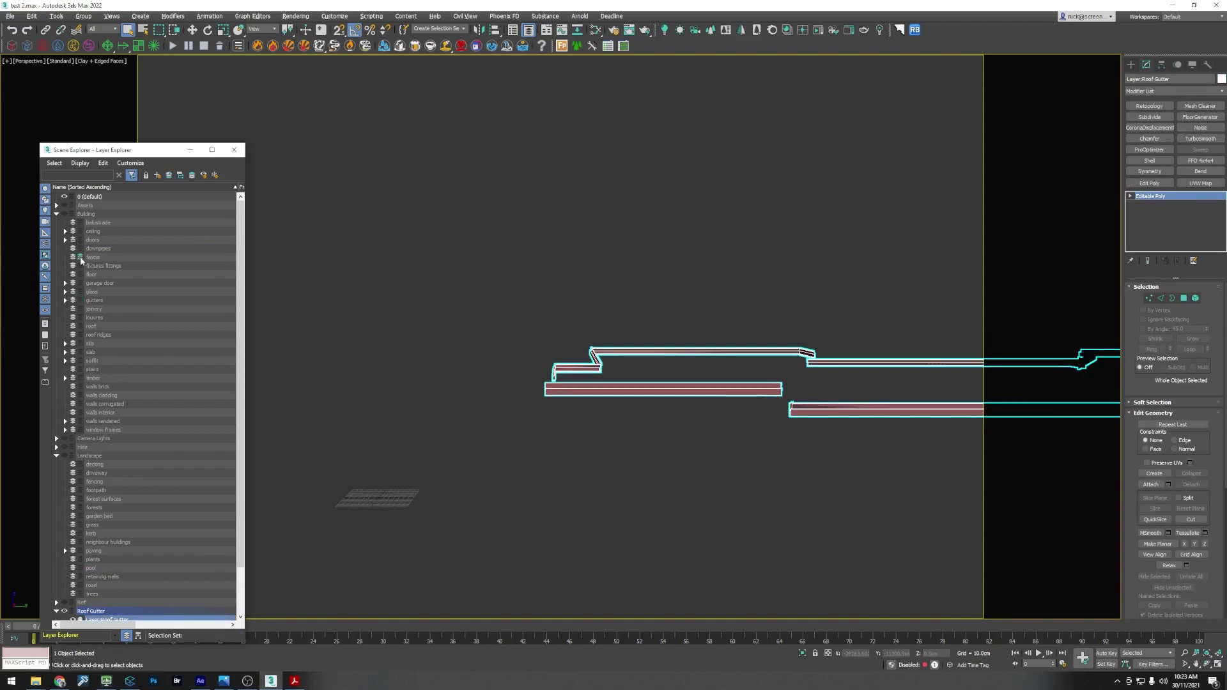
{"action": "left_click", "coordinate": [168, 174]}
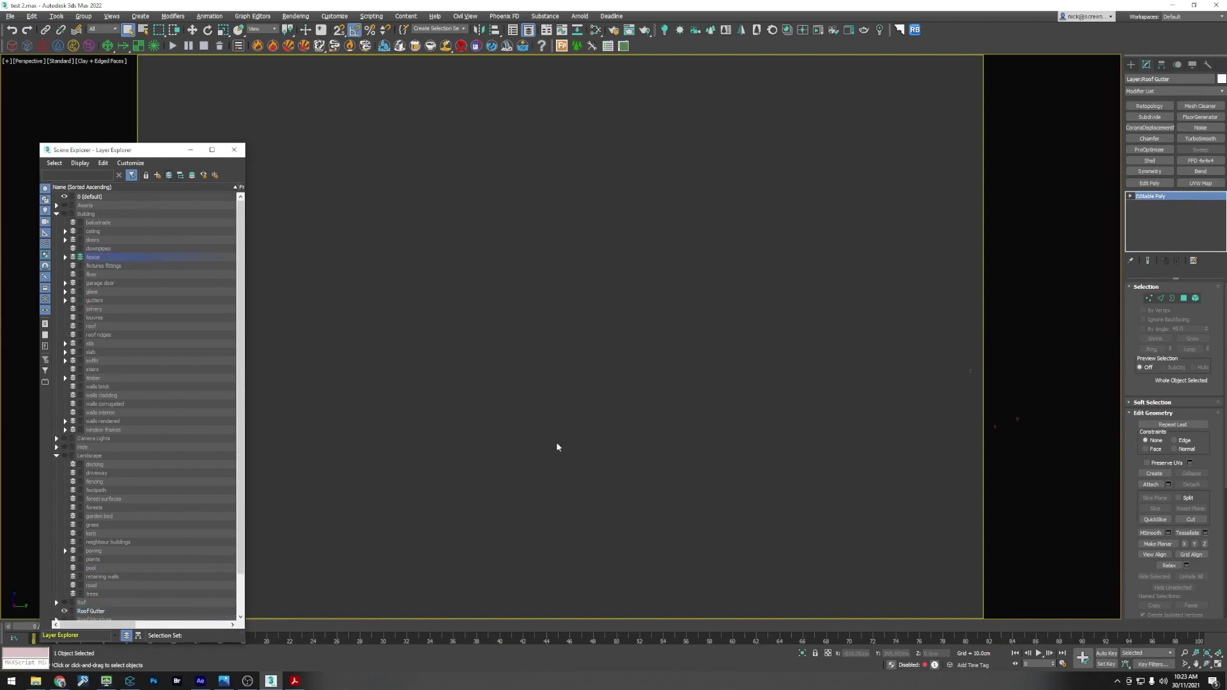
{"action": "left_click", "coordinate": [553, 433]}
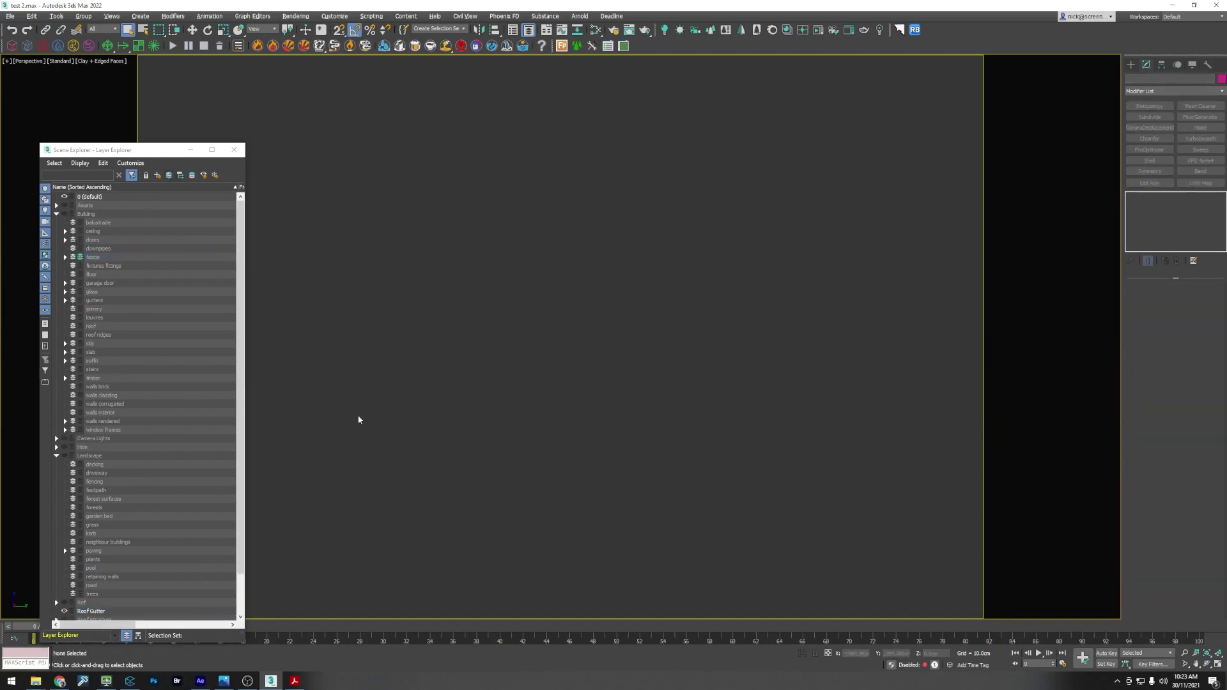
{"action": "key", "text": "alt+w"}
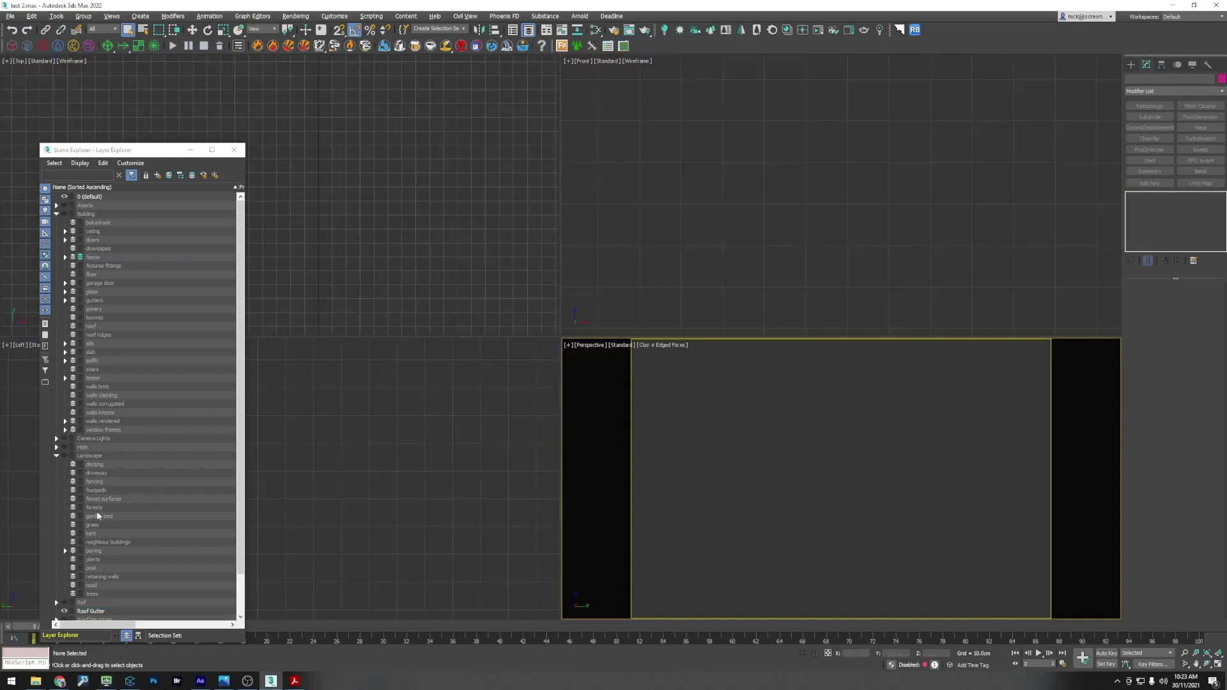
Step: Delete the emptied Roof Gutter layer and unhide the Roof Structure layer
{"action": "scroll", "coordinate": [98, 516], "scroll_direction": "down", "scroll_amount": 2}
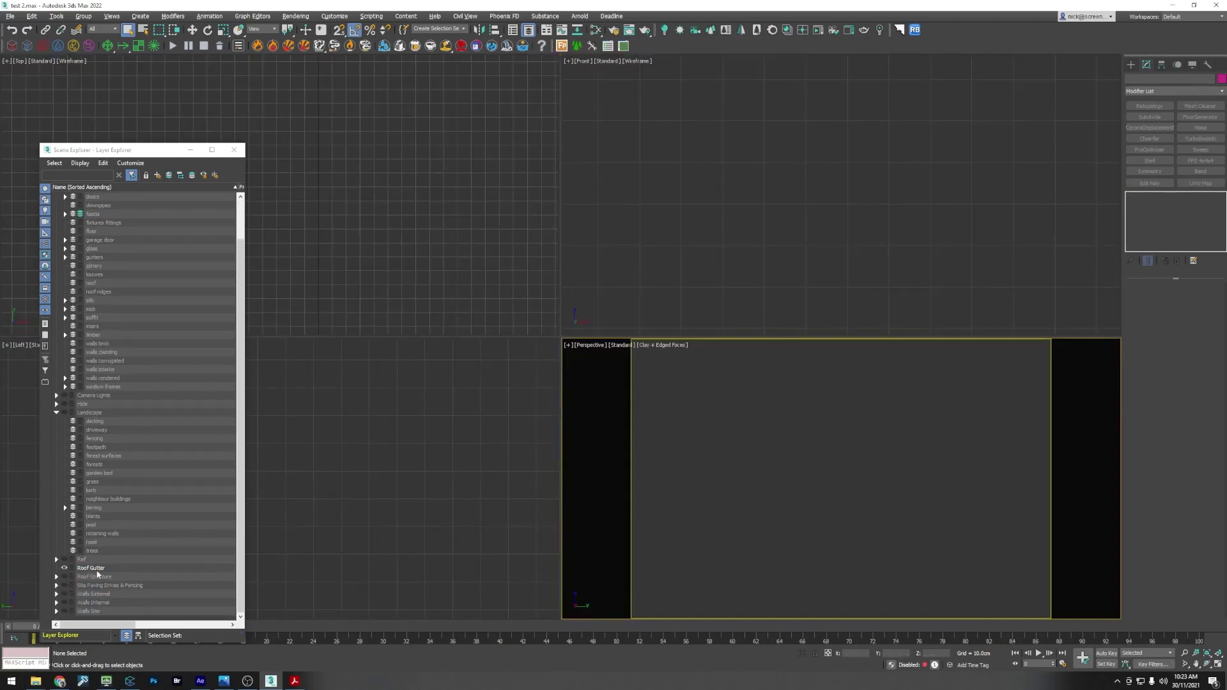
{"action": "right_click", "coordinate": [99, 569]}
{"action": "left_click", "coordinate": [121, 617]}
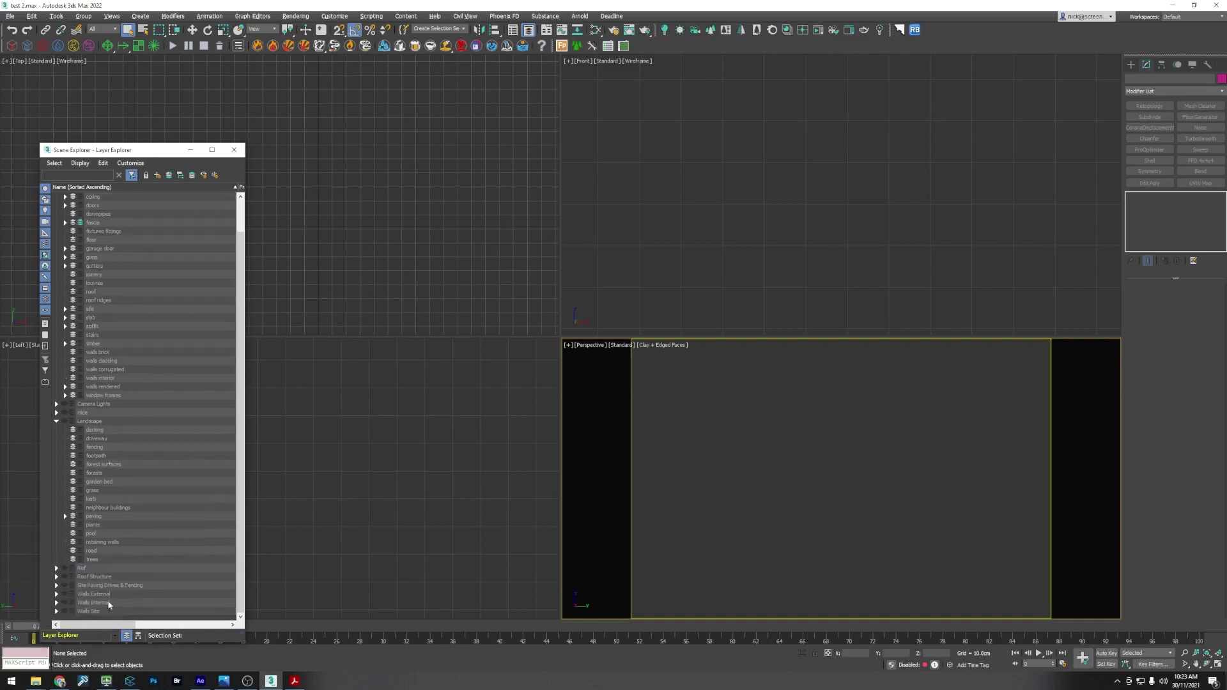
{"action": "left_click", "coordinate": [64, 577]}
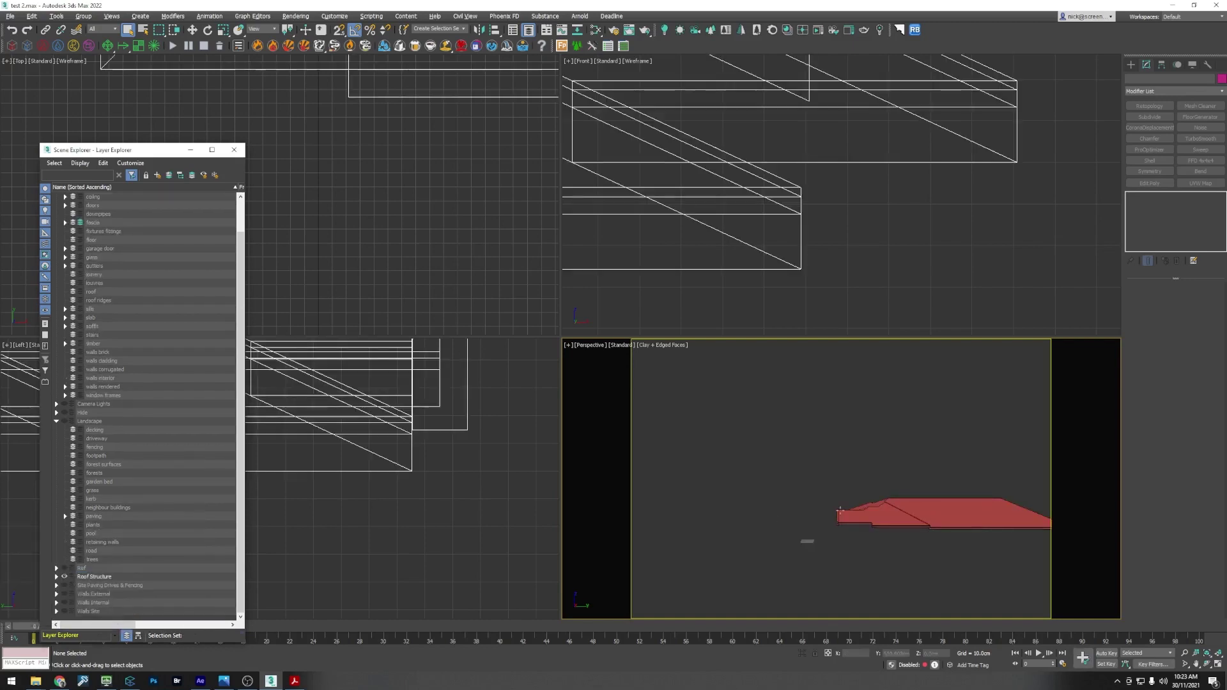
Step: Select one sloping gable board of the roof structure and check it against the exterior finishing schedule PDF and the house reference image
{"action": "scroll", "coordinate": [761, 511], "scroll_direction": "down", "scroll_amount": 2}
{"action": "middle_click_drag", "start_coordinate": [760, 514], "coordinate": [793, 481], "text": "alt"}
{"action": "scroll", "coordinate": [926, 501], "scroll_direction": "up", "scroll_amount": 2}
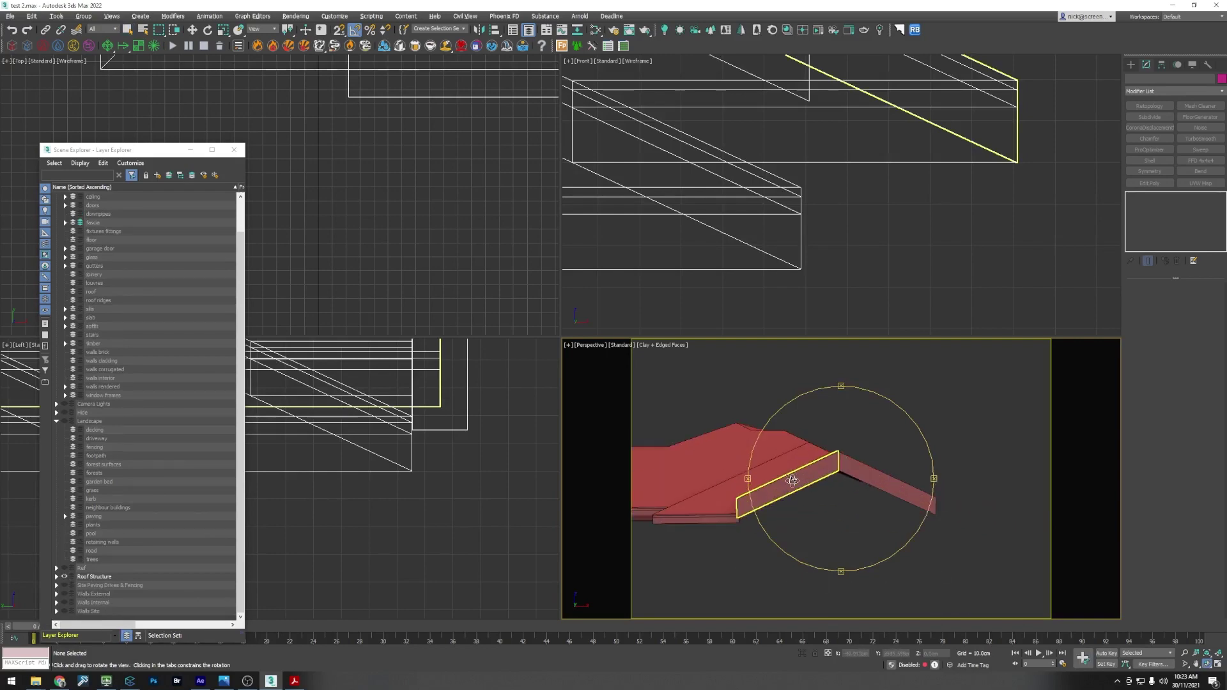
{"action": "left_click", "coordinate": [792, 481]}
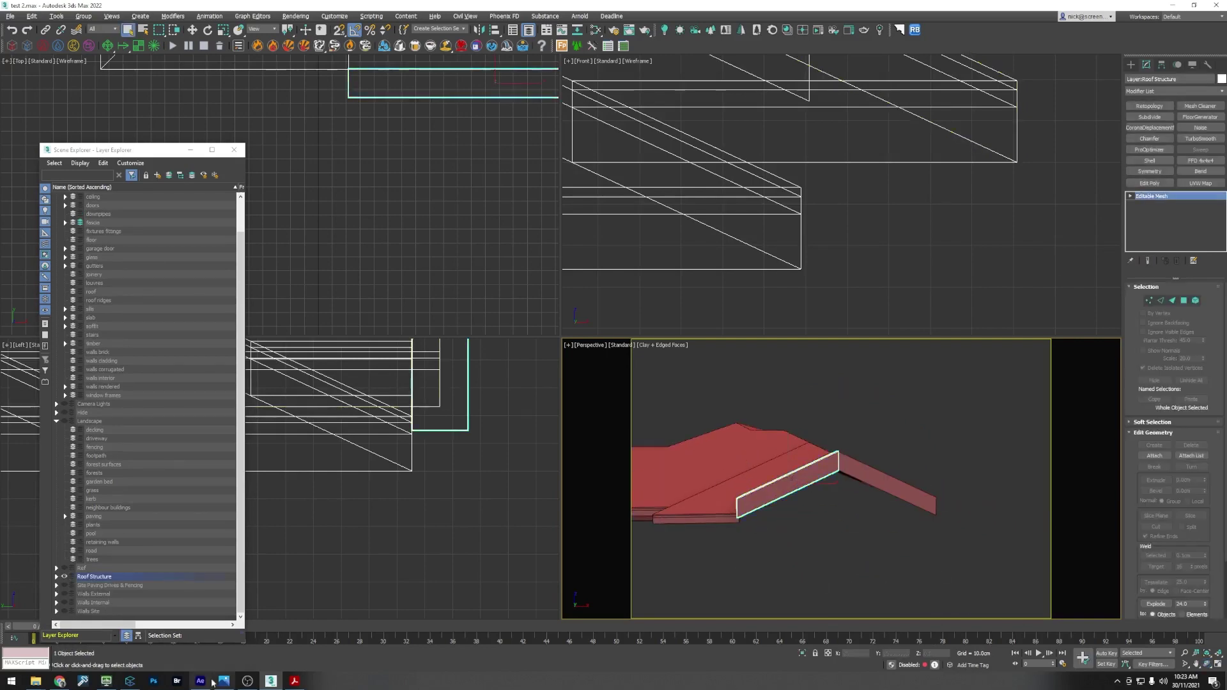
{"action": "left_click", "coordinate": [294, 682]}
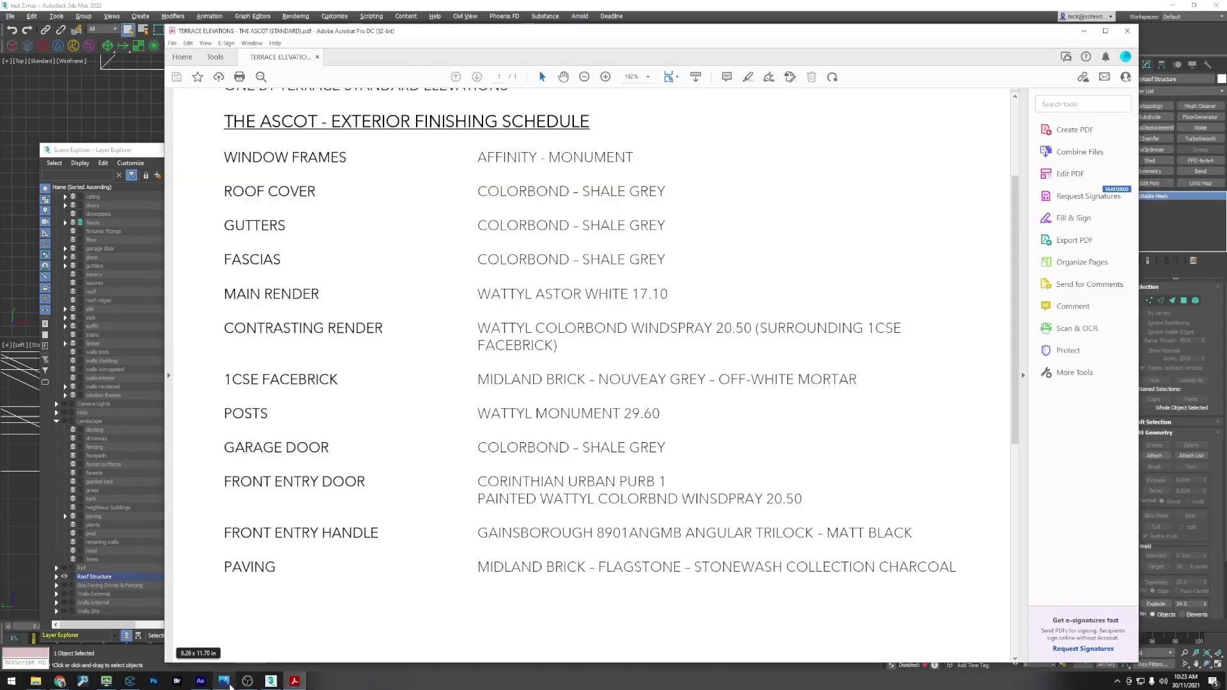
{"action": "left_click", "coordinate": [227, 682]}
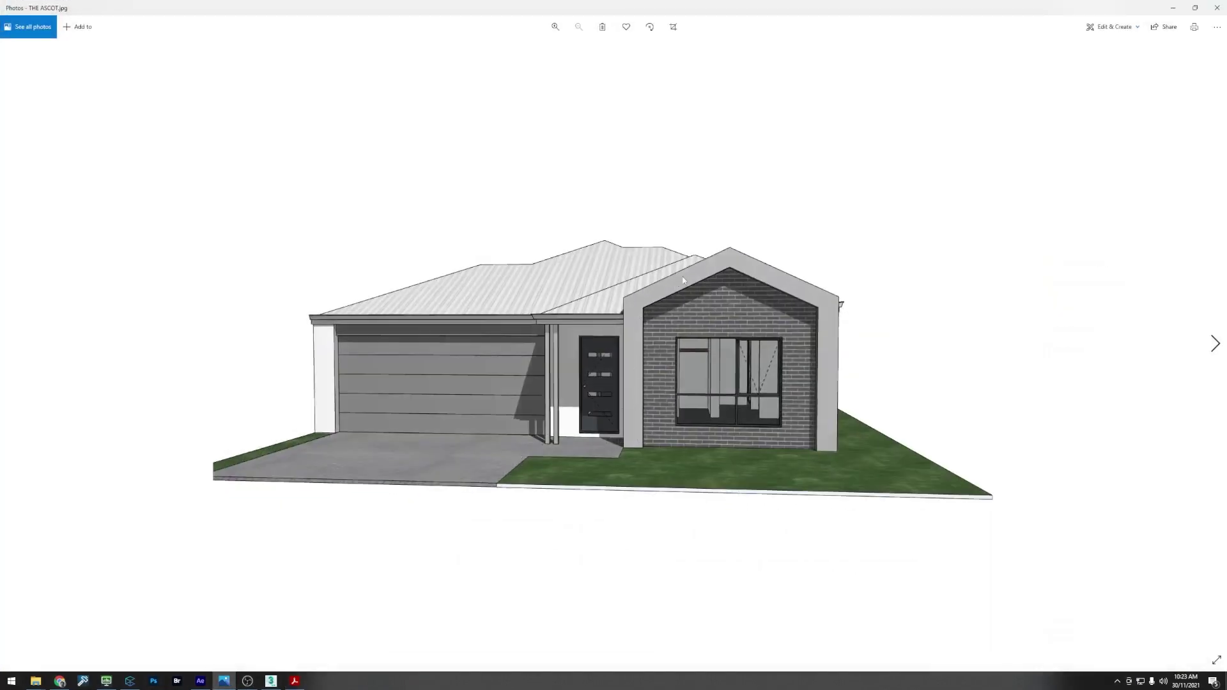
{"action": "left_click", "coordinate": [1174, 8]}
{"action": "left_click", "coordinate": [1083, 31]}
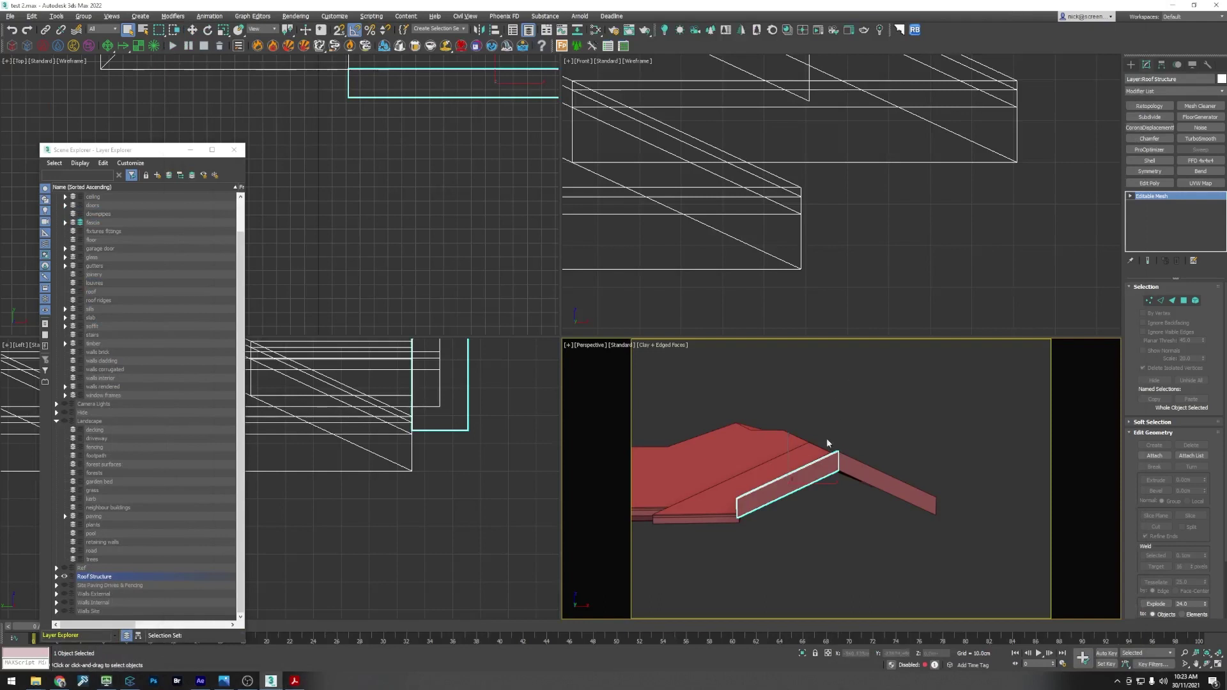
Step: Add the second sloping gable board to the selection, make the walls cladding layer active and place both boards on it
{"action": "left_click", "coordinate": [857, 473], "text": "ctrl"}
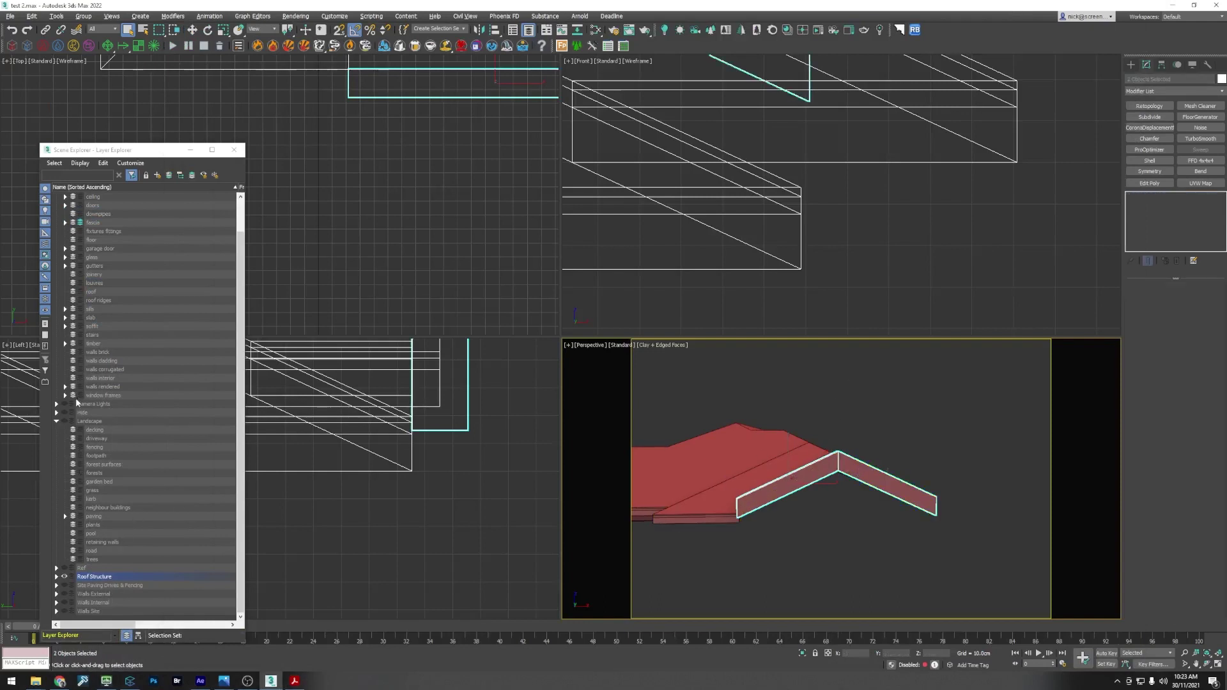
{"action": "left_click", "coordinate": [80, 360]}
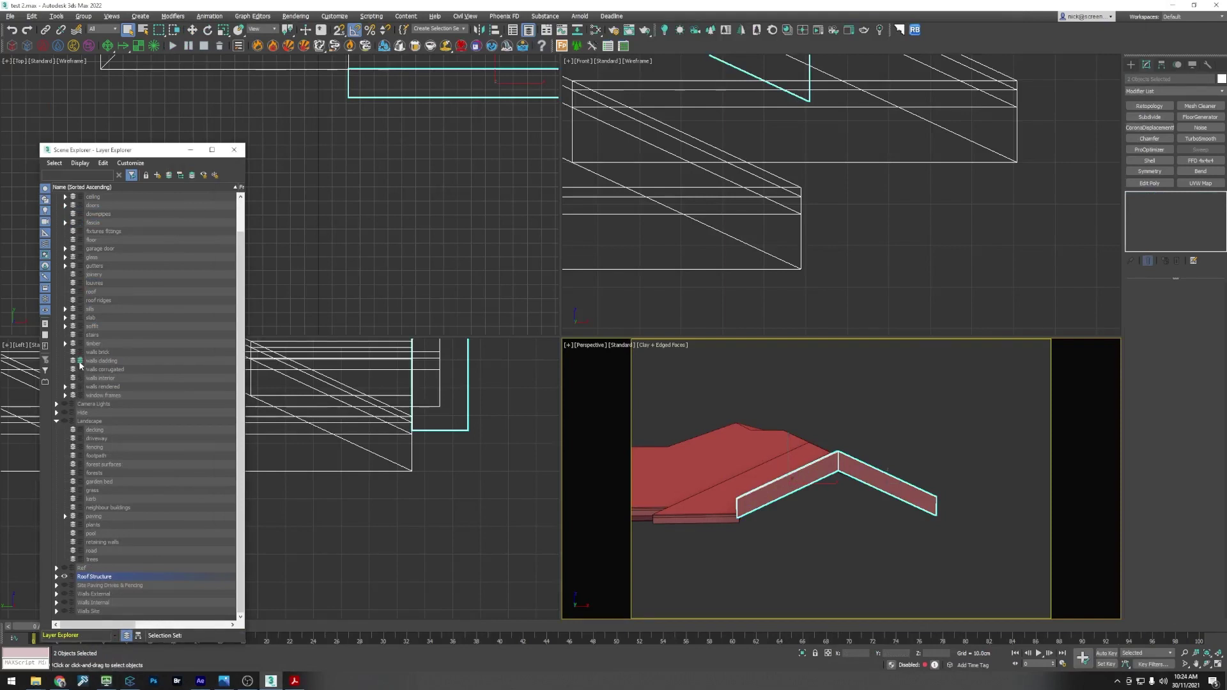
{"action": "left_click", "coordinate": [169, 176]}
Step: Expand the Roof Structure layer and delete all of its leftover Block objects
{"action": "middle_click_drag", "start_coordinate": [819, 556], "coordinate": [816, 476], "text": "alt"}
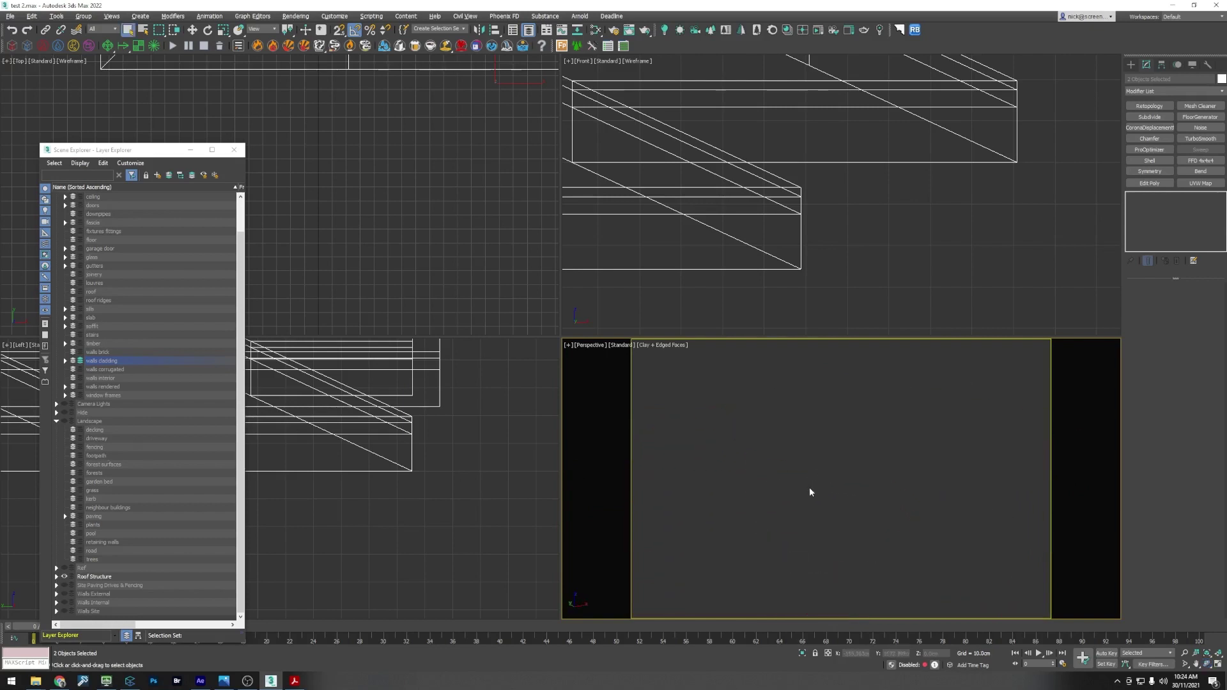
{"action": "scroll", "coordinate": [810, 492], "scroll_direction": "down", "scroll_amount": 3}
{"action": "middle_click_drag", "start_coordinate": [792, 485], "coordinate": [780, 481], "text": "alt"}
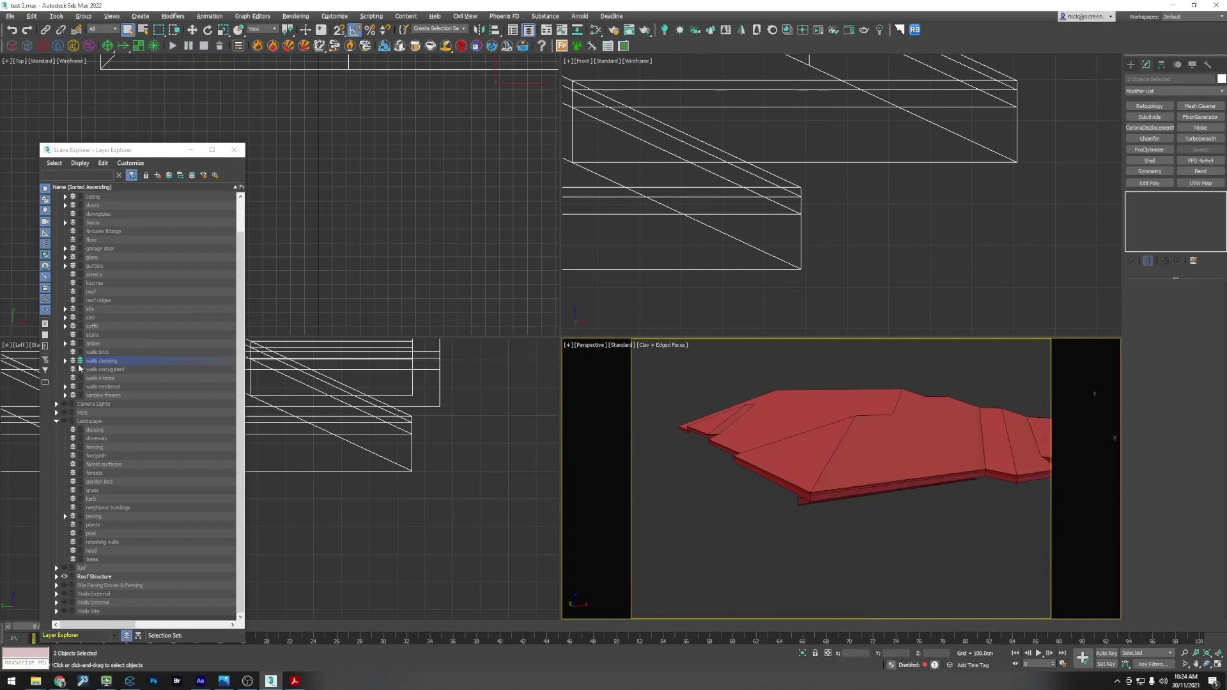
{"action": "left_click", "coordinate": [56, 576]}
{"action": "scroll", "coordinate": [151, 414], "scroll_direction": "down", "scroll_amount": 9}
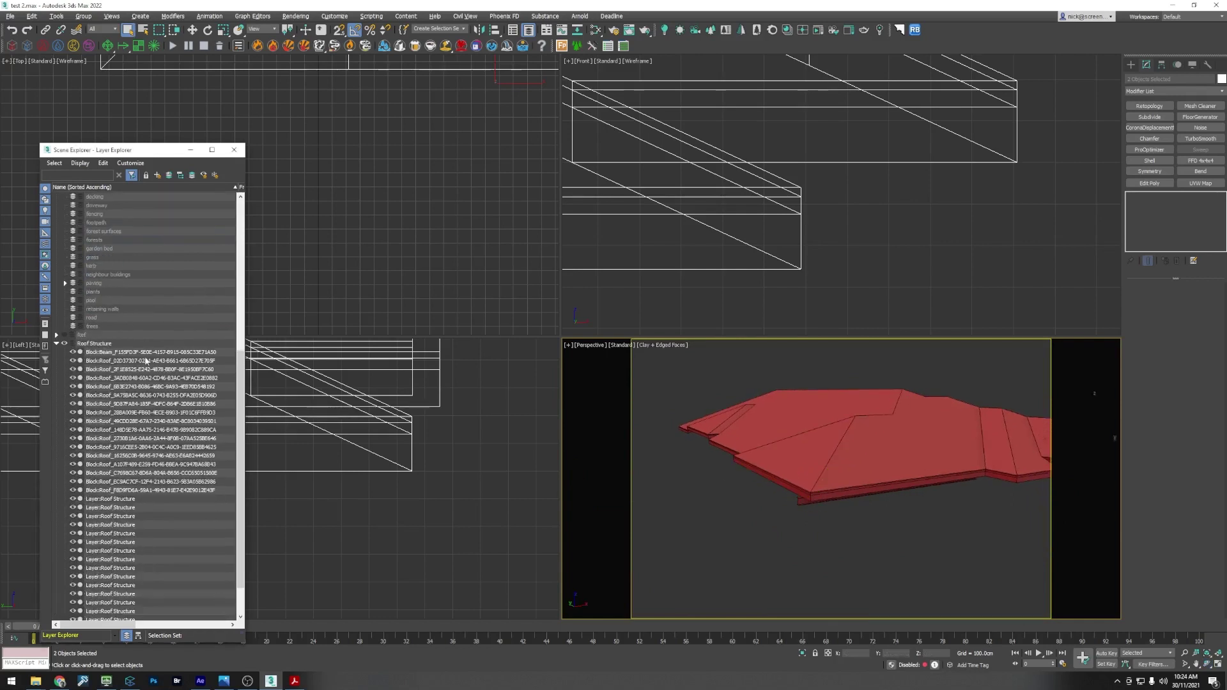
{"action": "left_click", "coordinate": [146, 352]}
{"action": "left_click", "coordinate": [138, 490], "text": "shift"}
{"action": "right_click", "coordinate": [138, 490]}
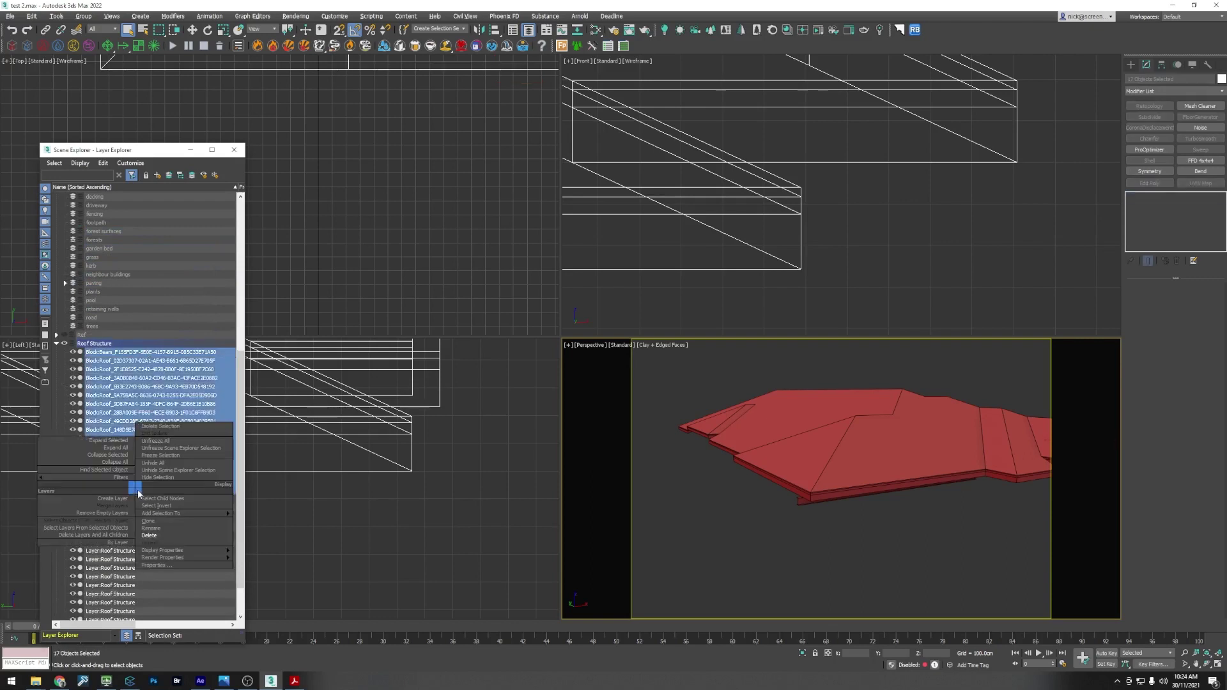
{"action": "left_click", "coordinate": [179, 538]}
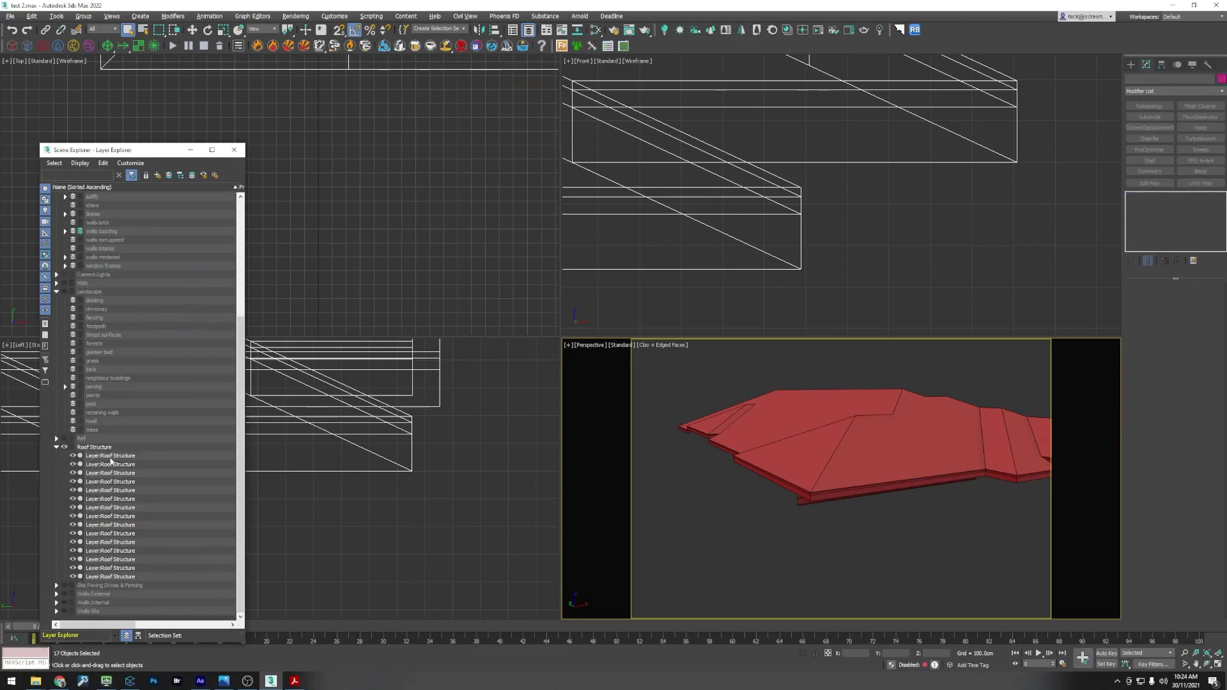
Step: Select all remaining Roof Structure objects, make the roof layer active, add them to it and clear the selection
{"action": "scroll", "coordinate": [861, 505], "scroll_direction": "down", "scroll_amount": 3}
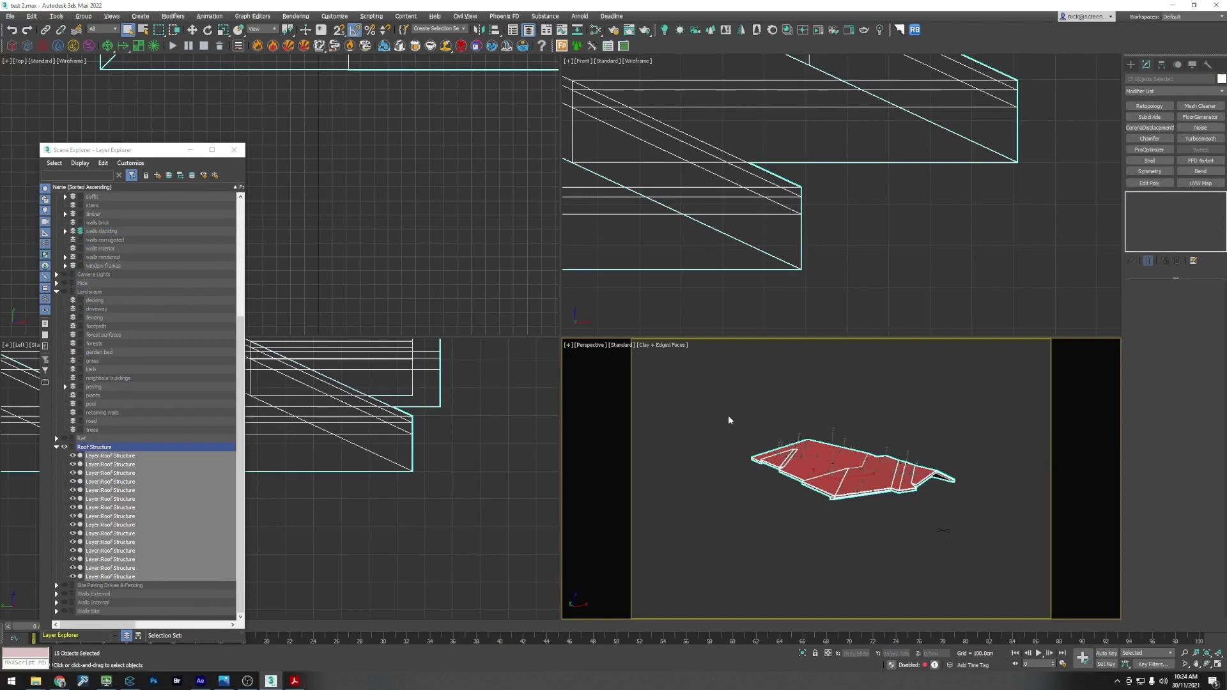
{"action": "scroll", "coordinate": [129, 283], "scroll_direction": "up", "scroll_amount": 6}
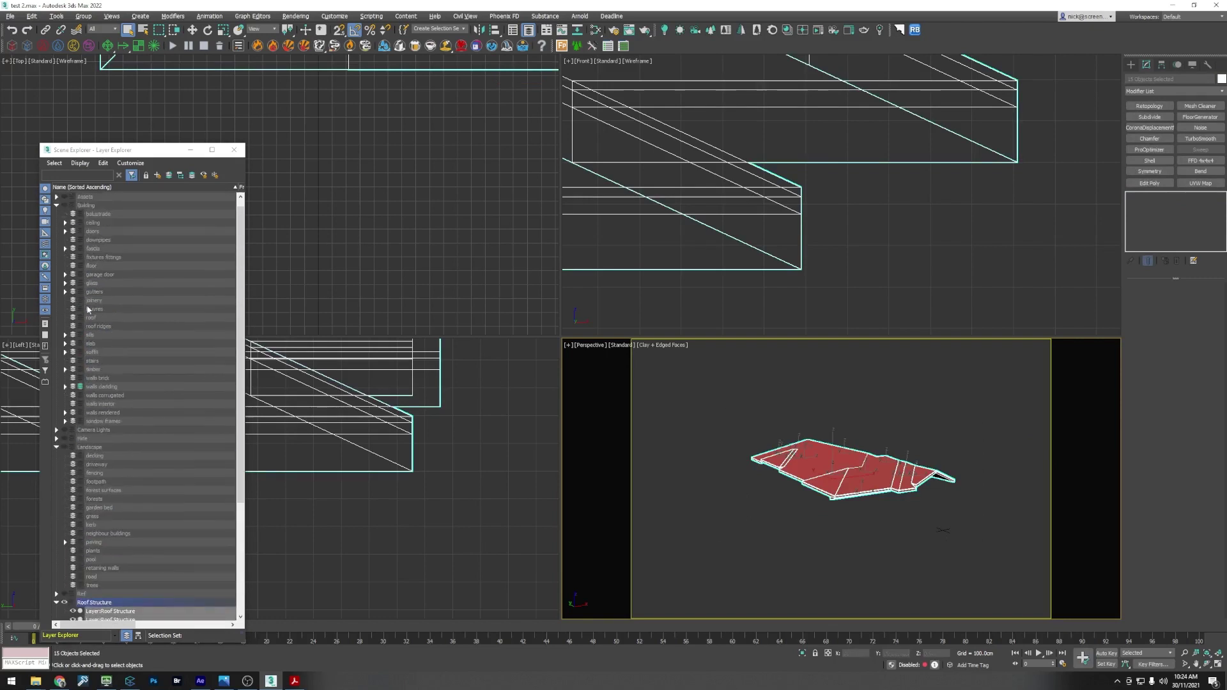
{"action": "left_click", "coordinate": [80, 318]}
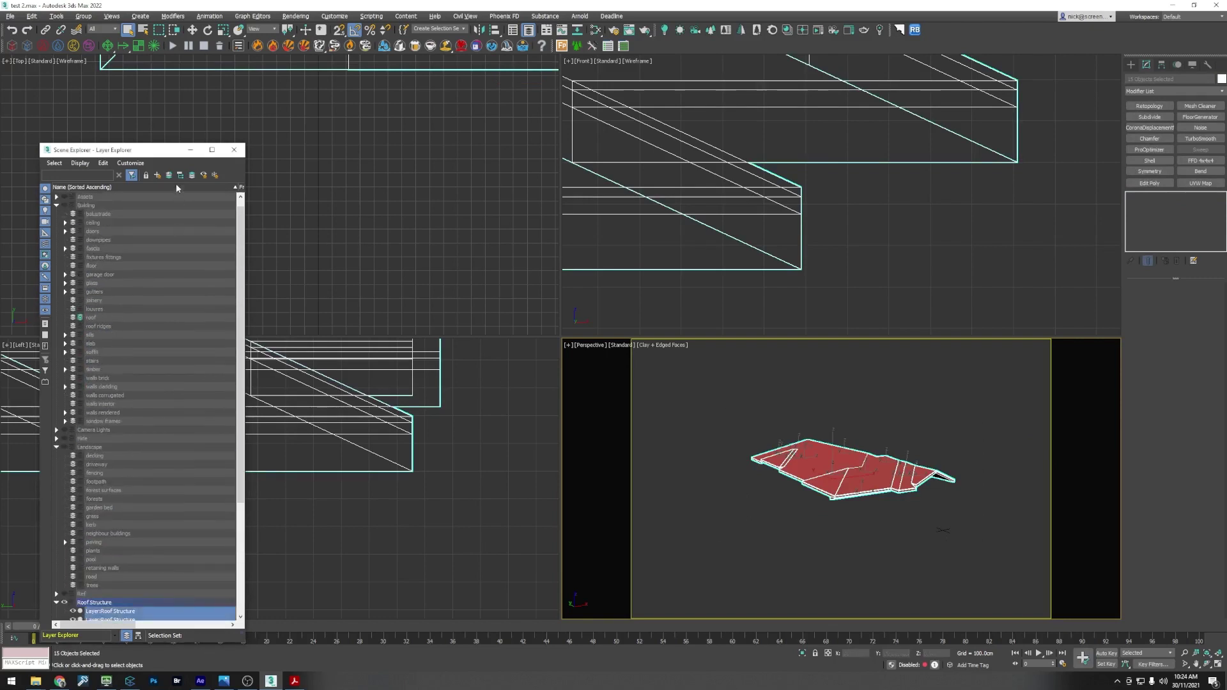
{"action": "left_click", "coordinate": [799, 493]}
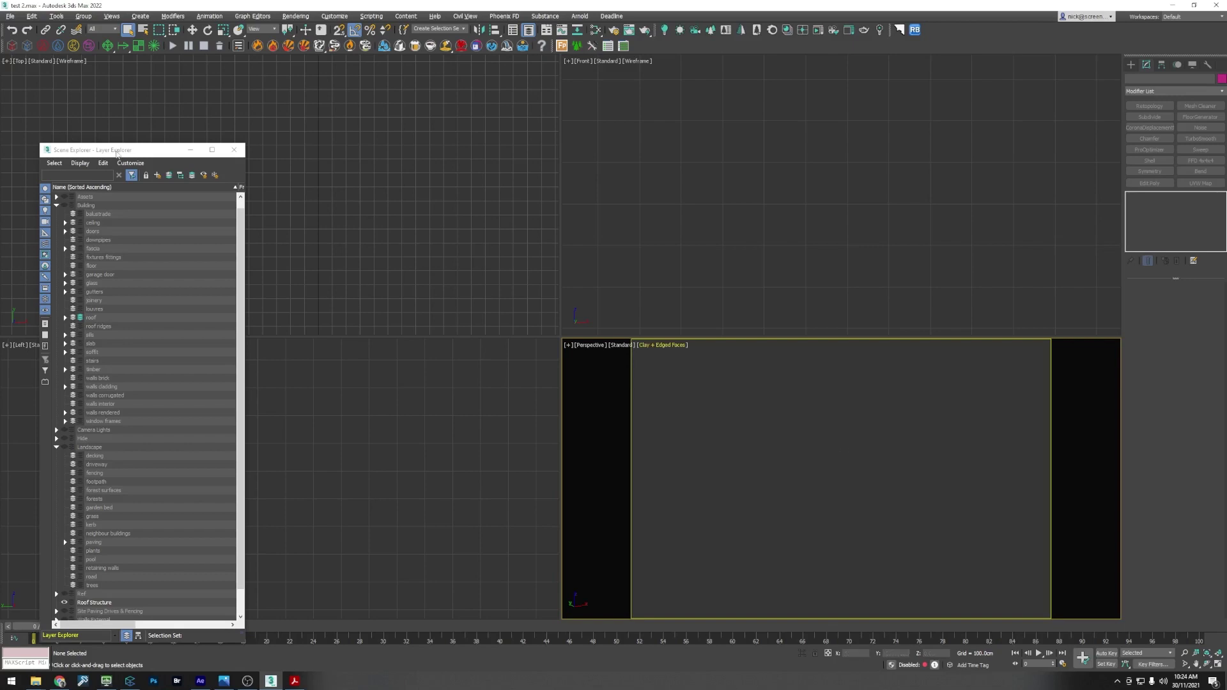
Step: Move the Layer Explorer window higher on the screen and delete the emptied Roof Structure layer
{"action": "left_click_drag", "start_coordinate": [119, 151], "coordinate": [155, 103]}
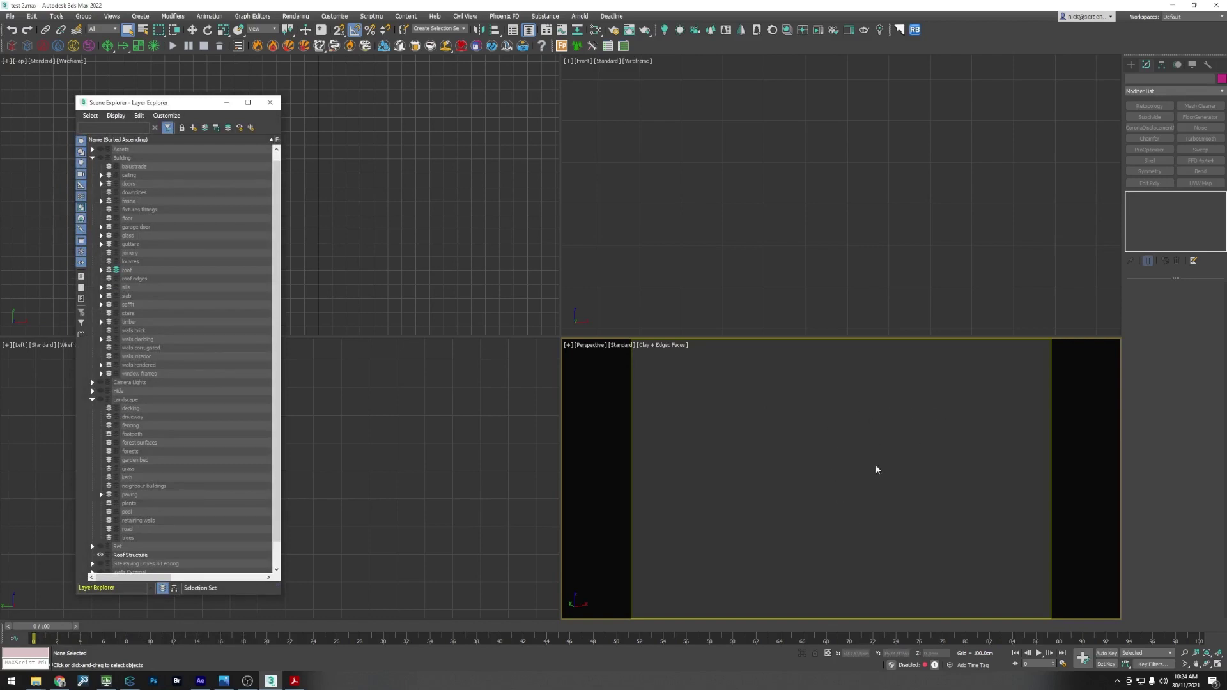
{"action": "left_click_drag", "start_coordinate": [179, 102], "coordinate": [220, 92]}
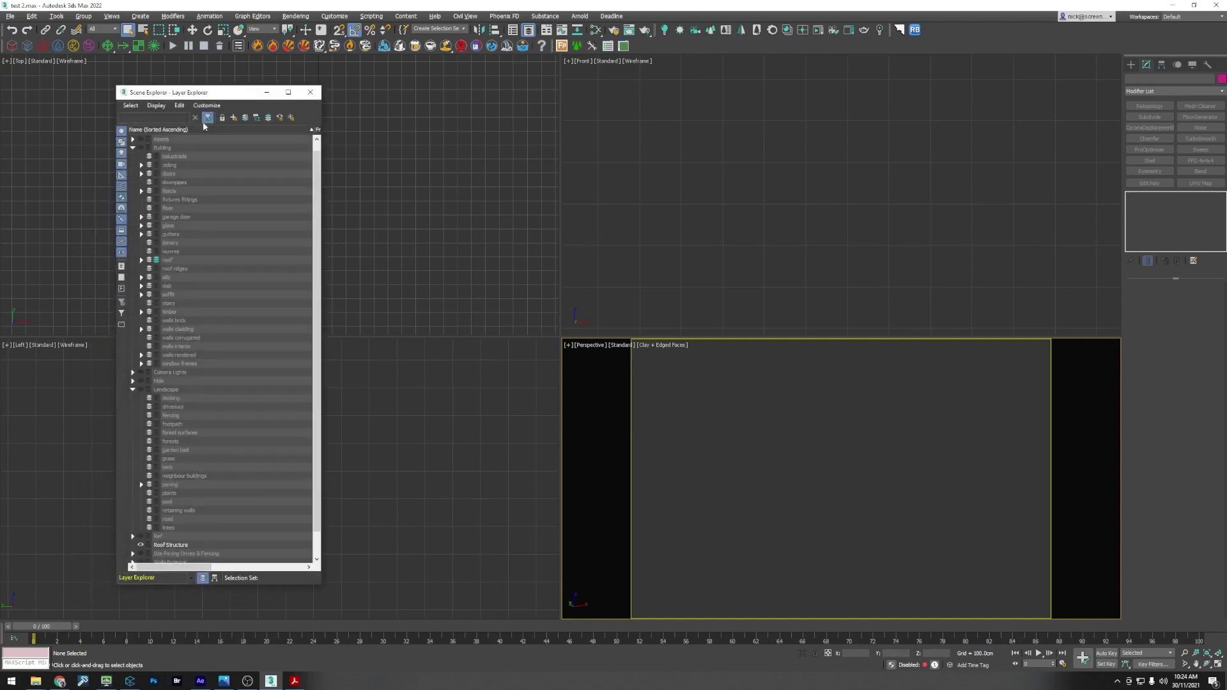
{"action": "scroll", "coordinate": [159, 487], "scroll_direction": "down", "scroll_amount": 1}
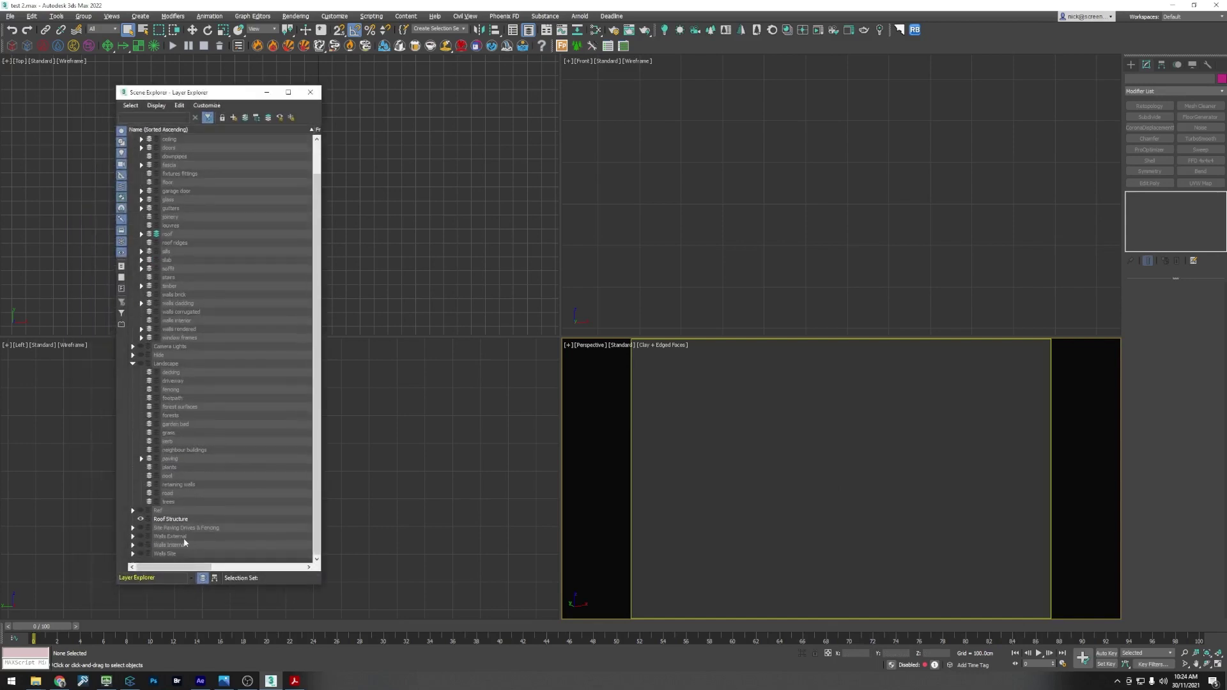
{"action": "left_click", "coordinate": [173, 522]}
{"action": "right_click", "coordinate": [172, 519]}
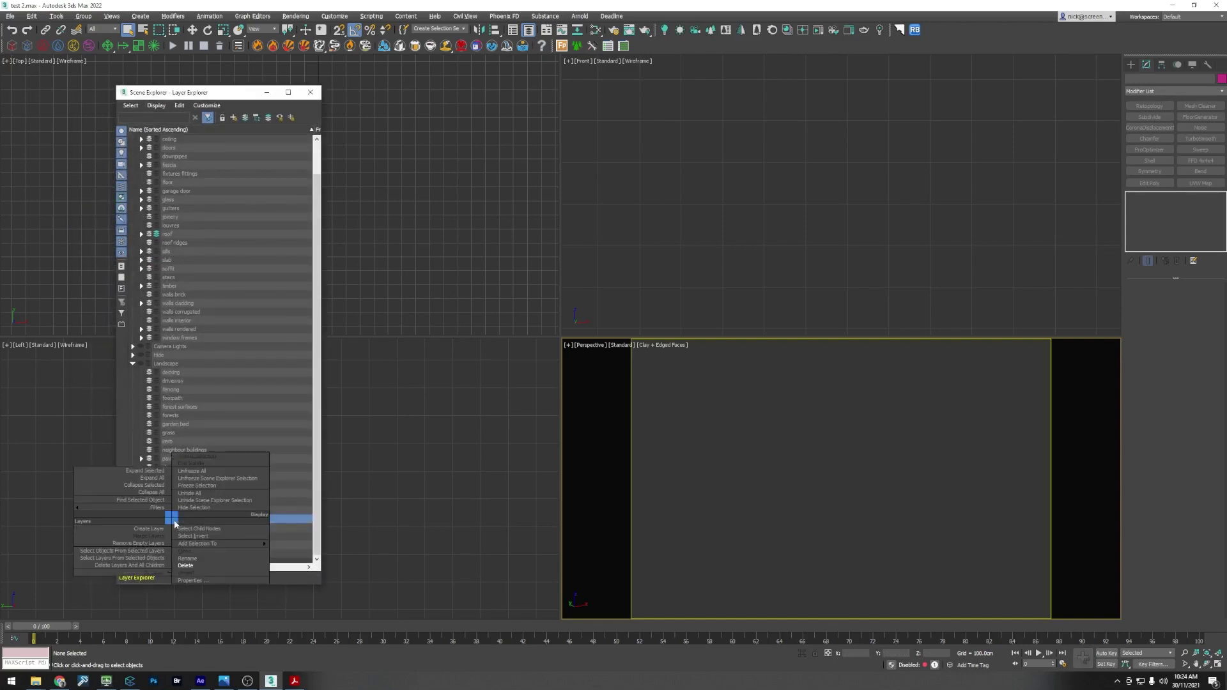
{"action": "left_click", "coordinate": [194, 567]}
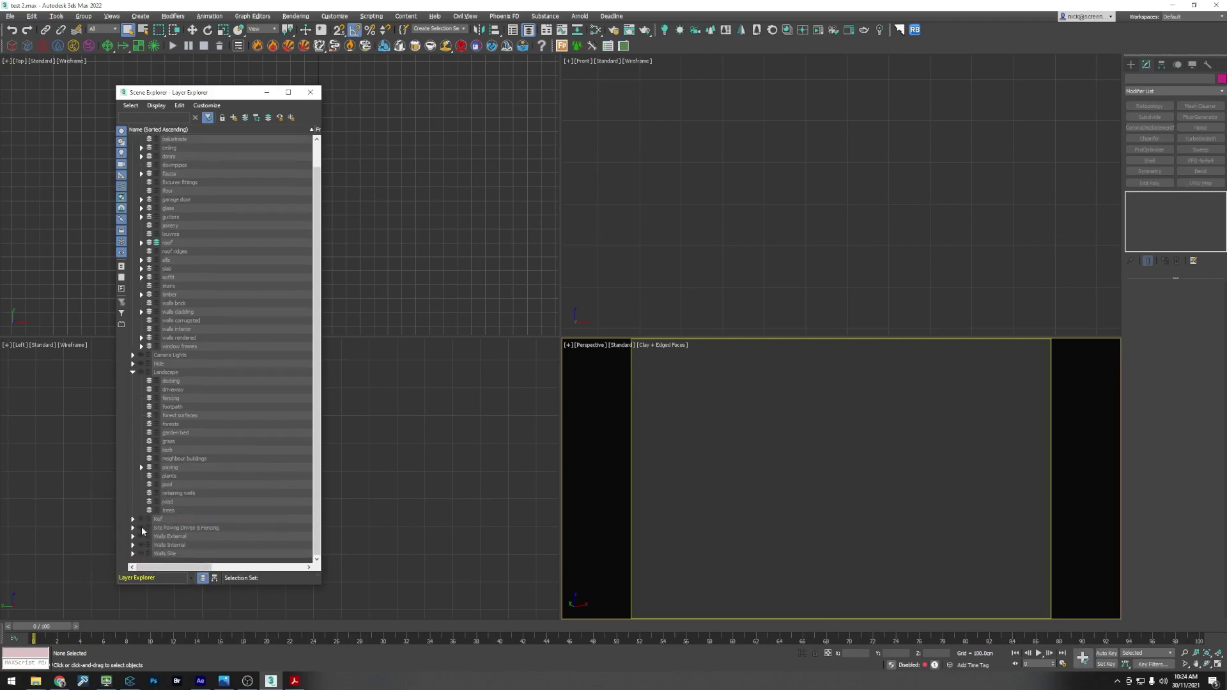
Step: Unhide and expand the Site Paving Drives & Fencing layer and delete its Block Slab objects
{"action": "left_click", "coordinate": [141, 528]}
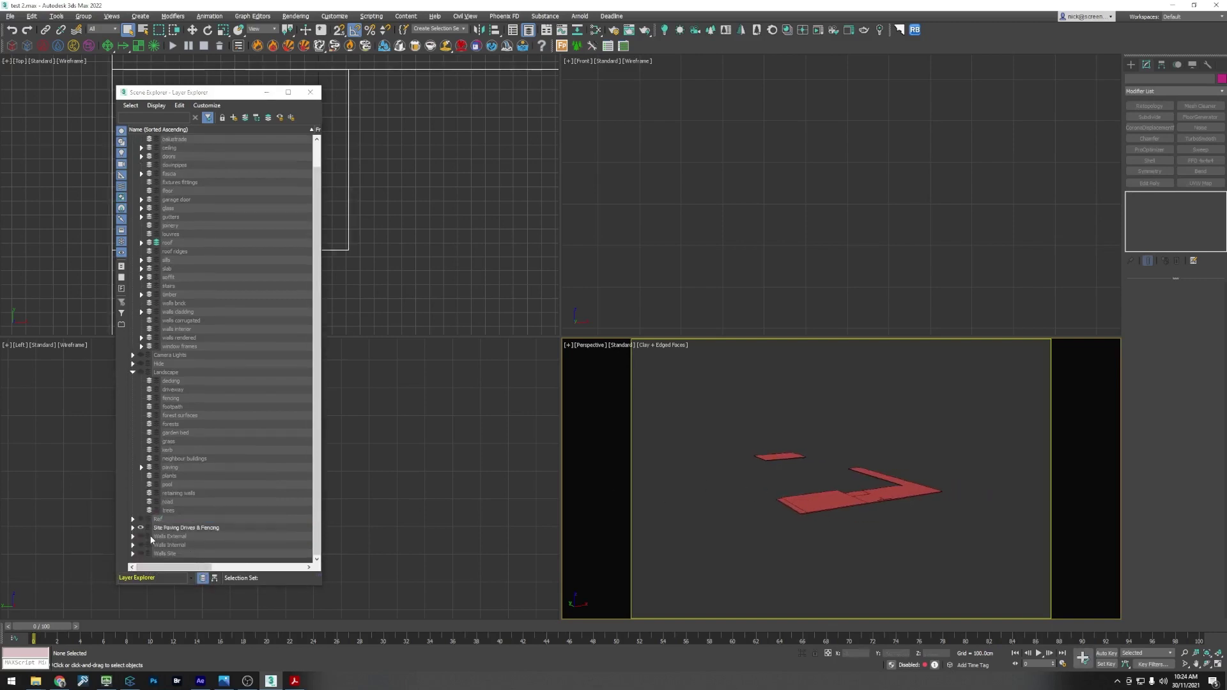
{"action": "left_click", "coordinate": [133, 527]}
{"action": "scroll", "coordinate": [144, 528], "scroll_direction": "down", "scroll_amount": 3}
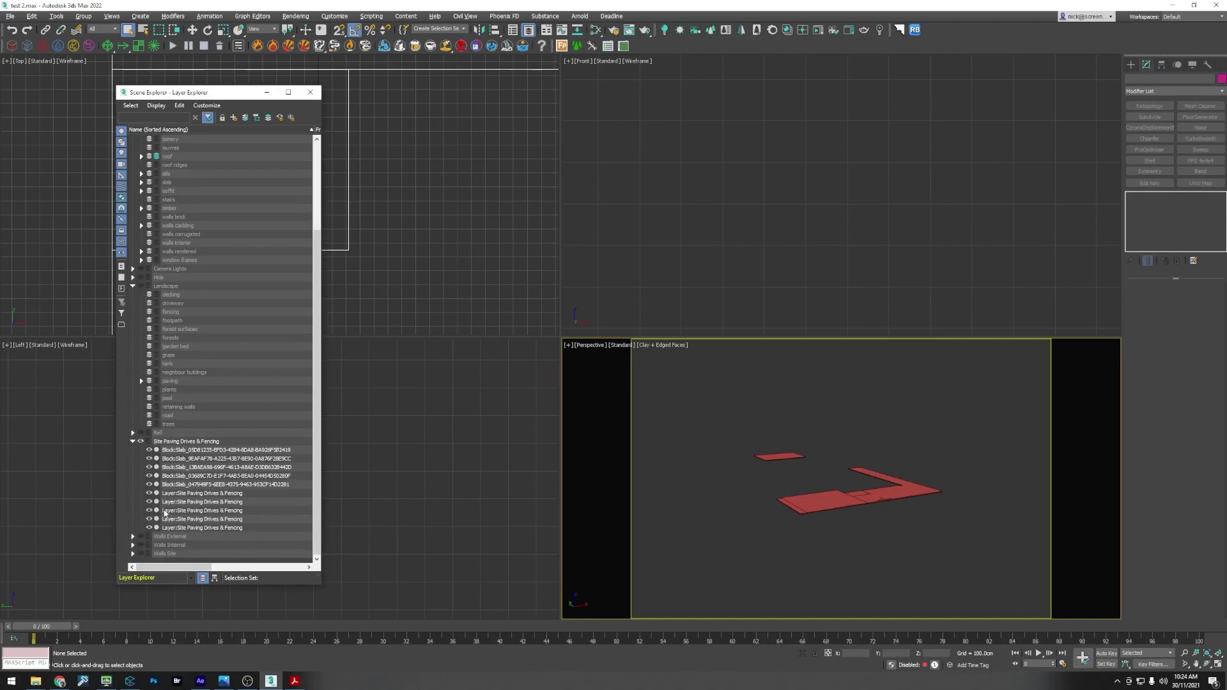
{"action": "left_click", "coordinate": [197, 451]}
{"action": "left_click", "coordinate": [189, 484], "text": "shift"}
{"action": "right_click", "coordinate": [187, 481]}
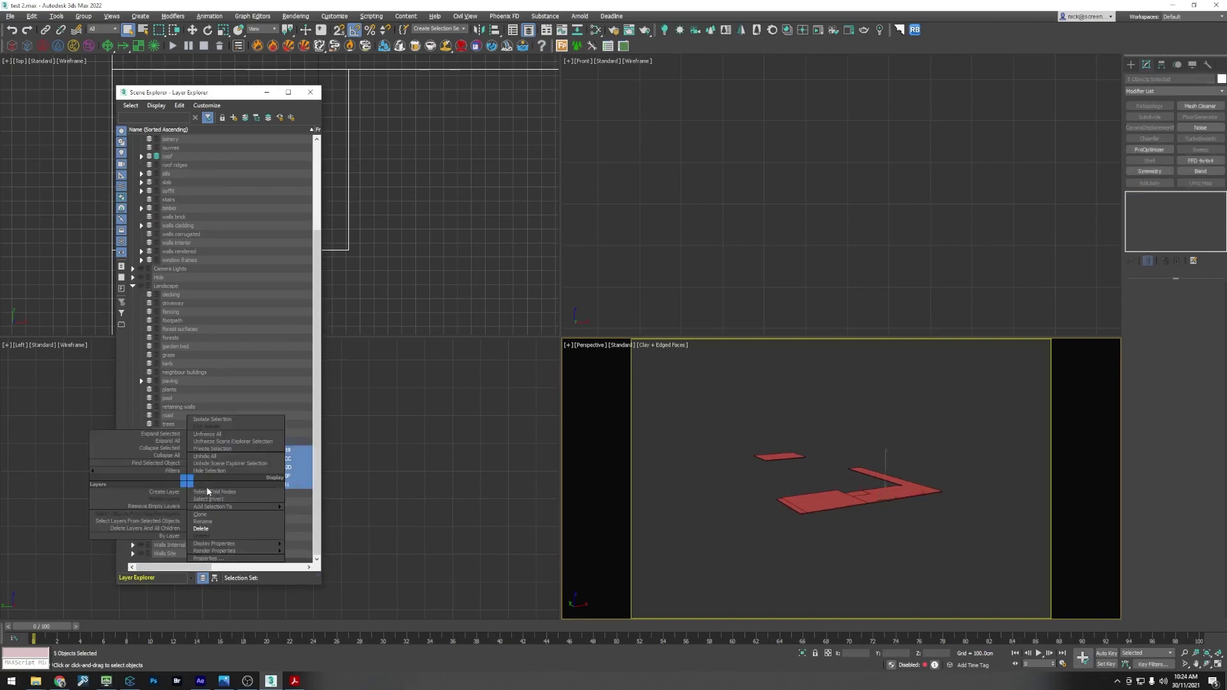
{"action": "left_click", "coordinate": [212, 528]}
Step: Examine the paving and driveway slabs one by one in the Perspective view to tell the separate pieces apart
{"action": "scroll", "coordinate": [851, 512], "scroll_direction": "up", "scroll_amount": 3}
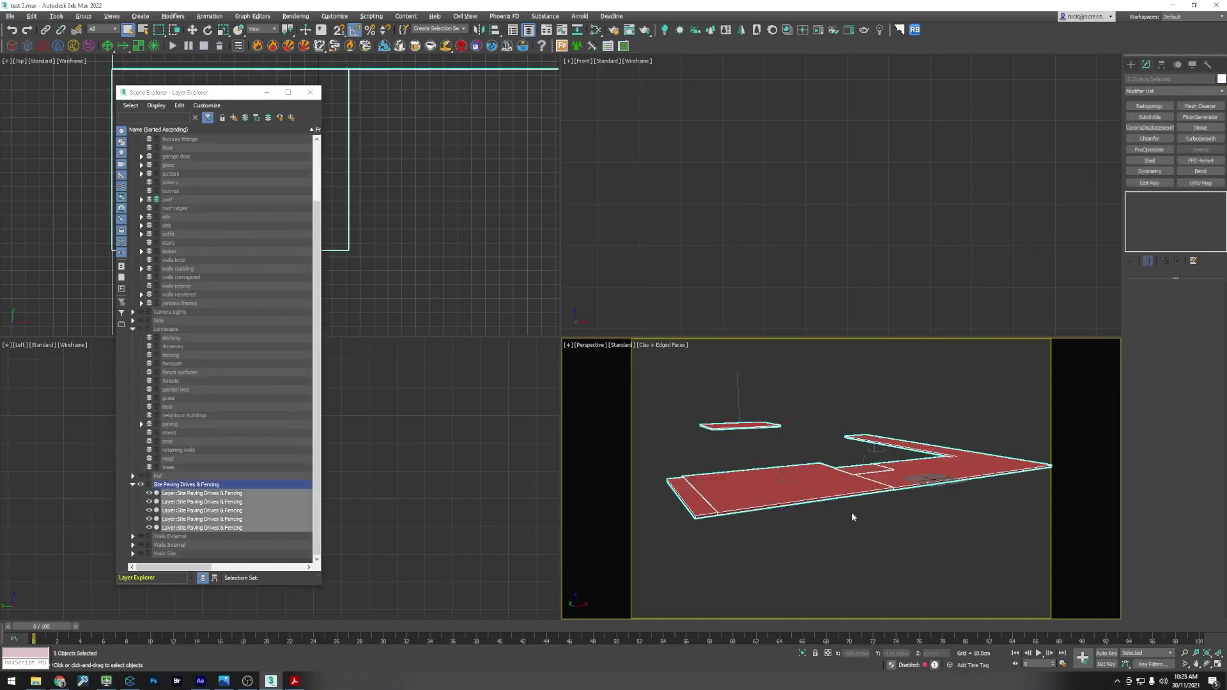
{"action": "left_click", "coordinate": [852, 513]}
{"action": "left_click", "coordinate": [787, 485]}
{"action": "middle_click_drag", "start_coordinate": [787, 486], "coordinate": [802, 487], "text": "alt"}
{"action": "left_click", "coordinate": [724, 494]}
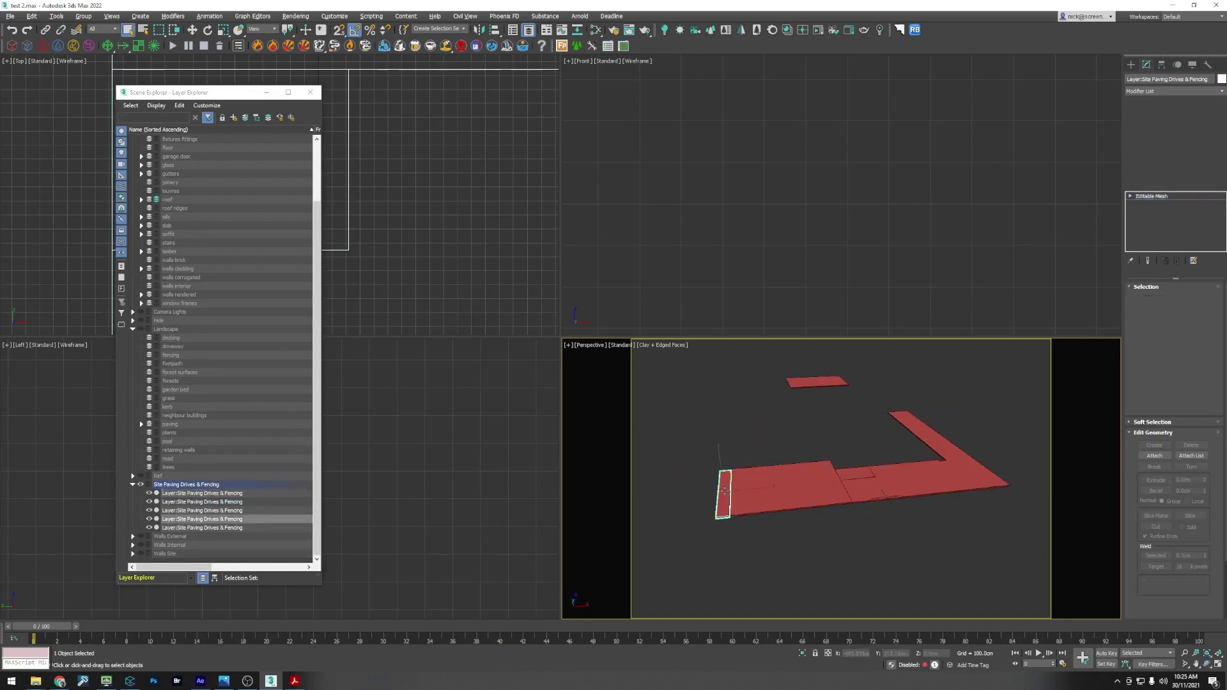
{"action": "left_click", "coordinate": [855, 474]}
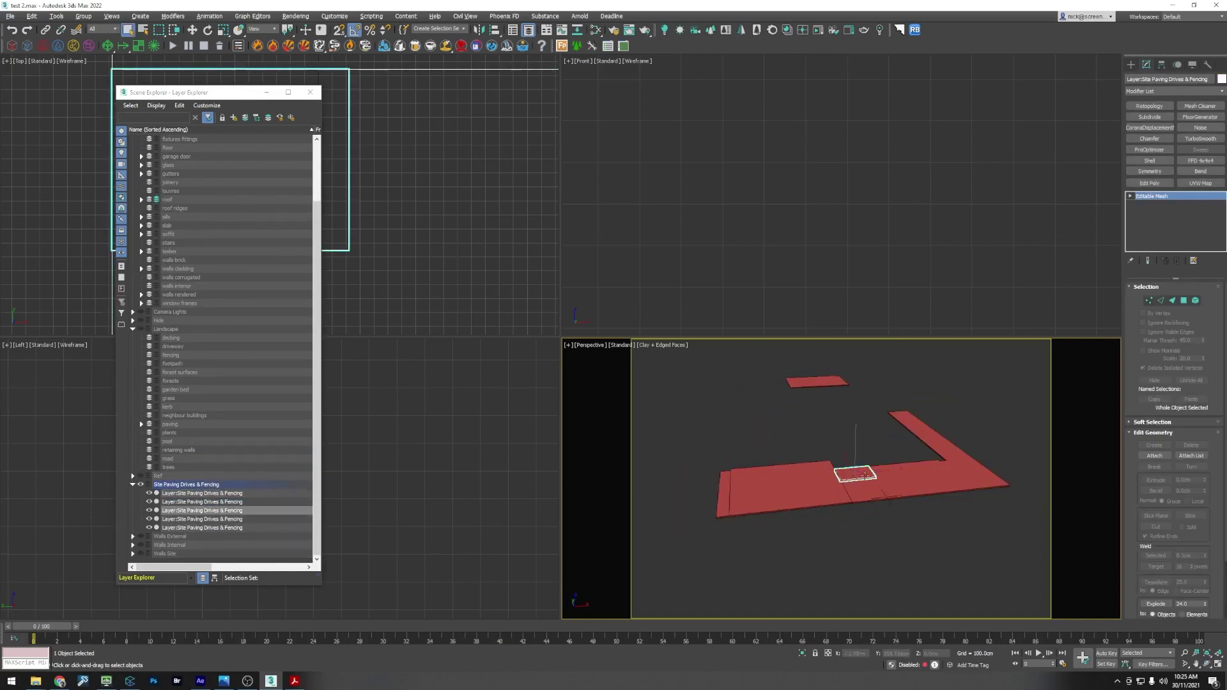
{"action": "left_click", "coordinate": [887, 483]}
{"action": "left_click", "coordinate": [900, 482]}
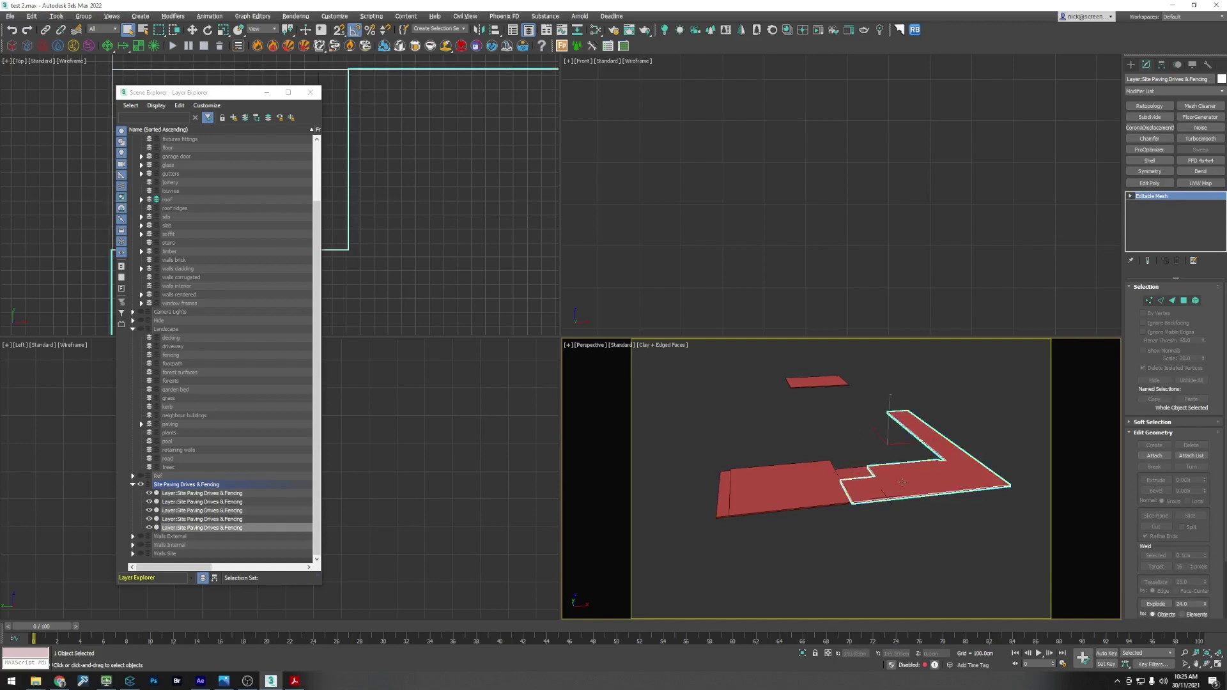
{"action": "left_click", "coordinate": [873, 447]}
{"action": "left_click", "coordinate": [852, 490]}
Step: Select the large driveway slab, make the driveway layer active and add the slab to it
{"action": "left_click", "coordinate": [790, 487]}
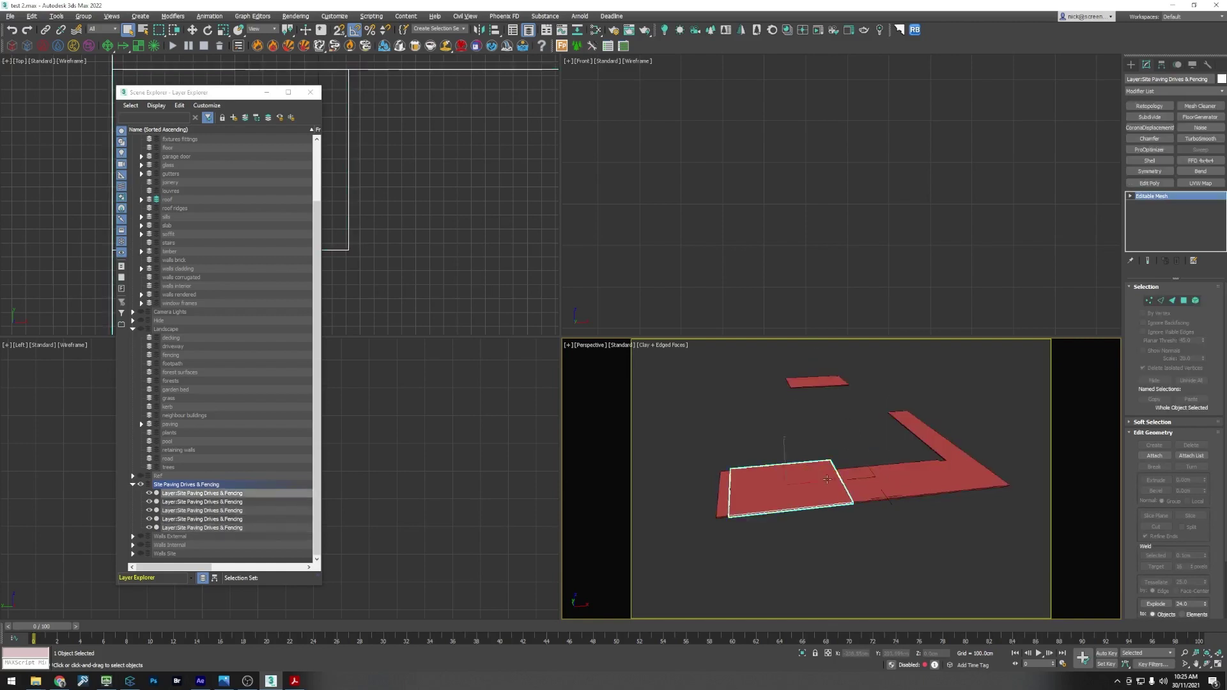
{"action": "left_click", "coordinate": [156, 345]}
{"action": "left_click", "coordinate": [247, 118]}
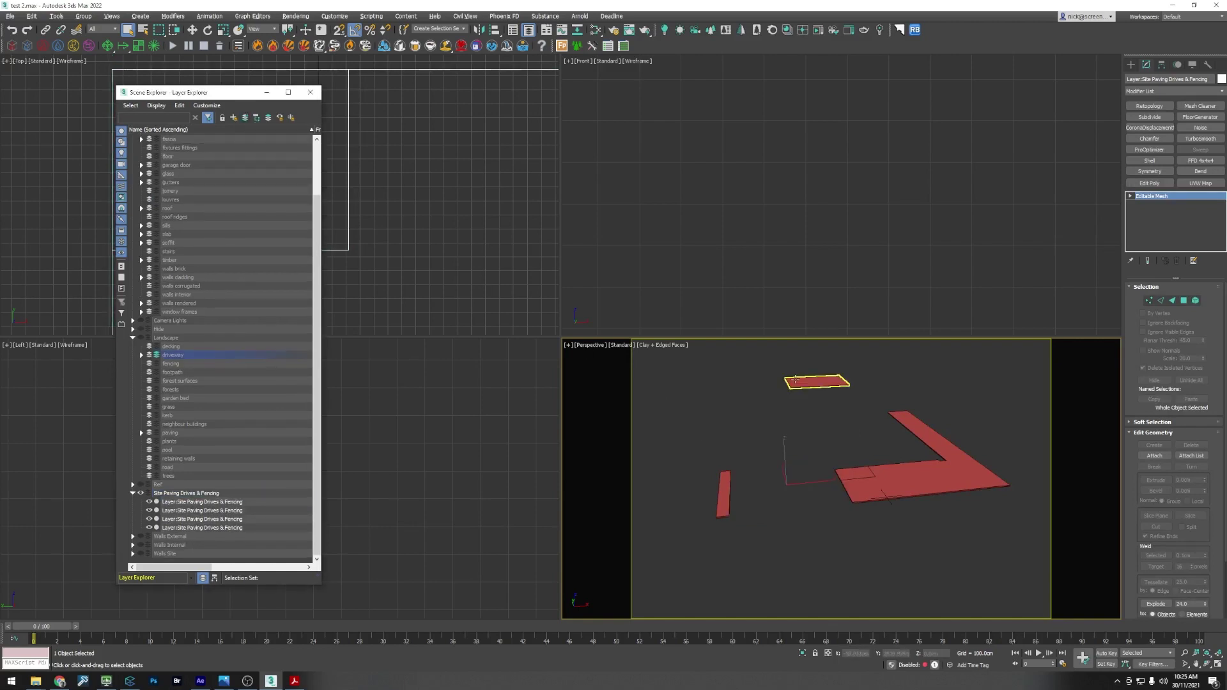
Step: Select the two small rectangular slabs together, make the paving layer active and add them to it
{"action": "left_click", "coordinate": [799, 381]}
{"action": "left_click", "coordinate": [855, 474], "text": "ctrl"}
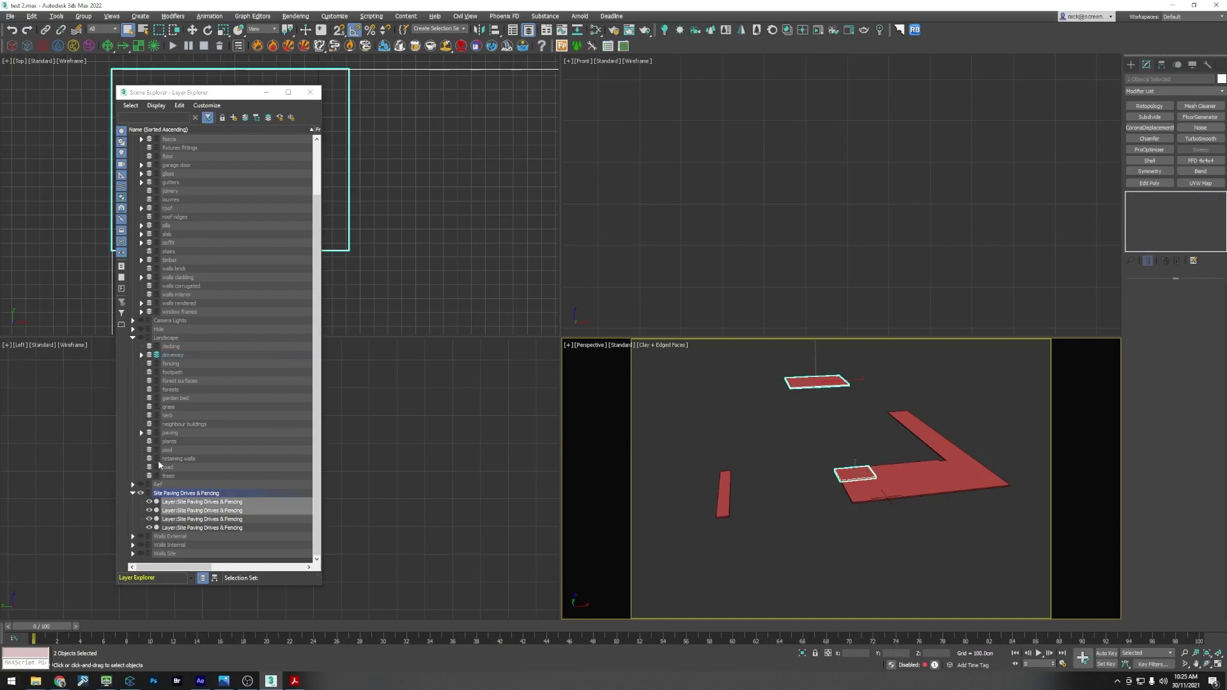
{"action": "left_click", "coordinate": [156, 433]}
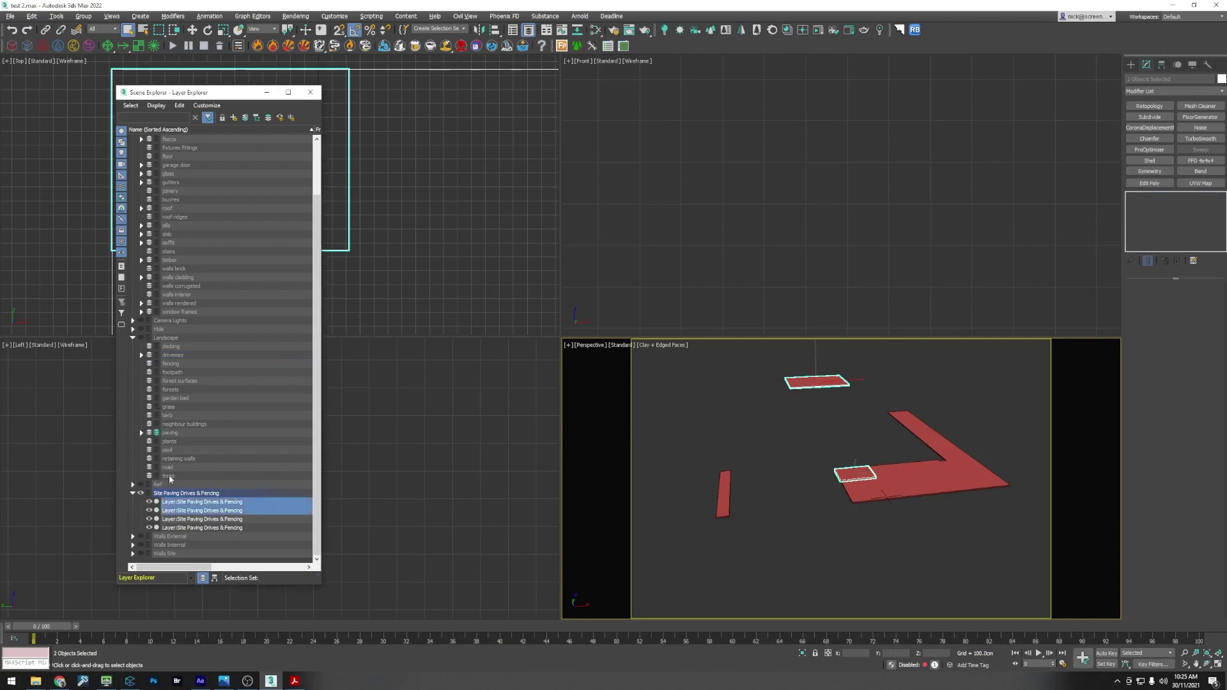
{"action": "left_click", "coordinate": [245, 118]}
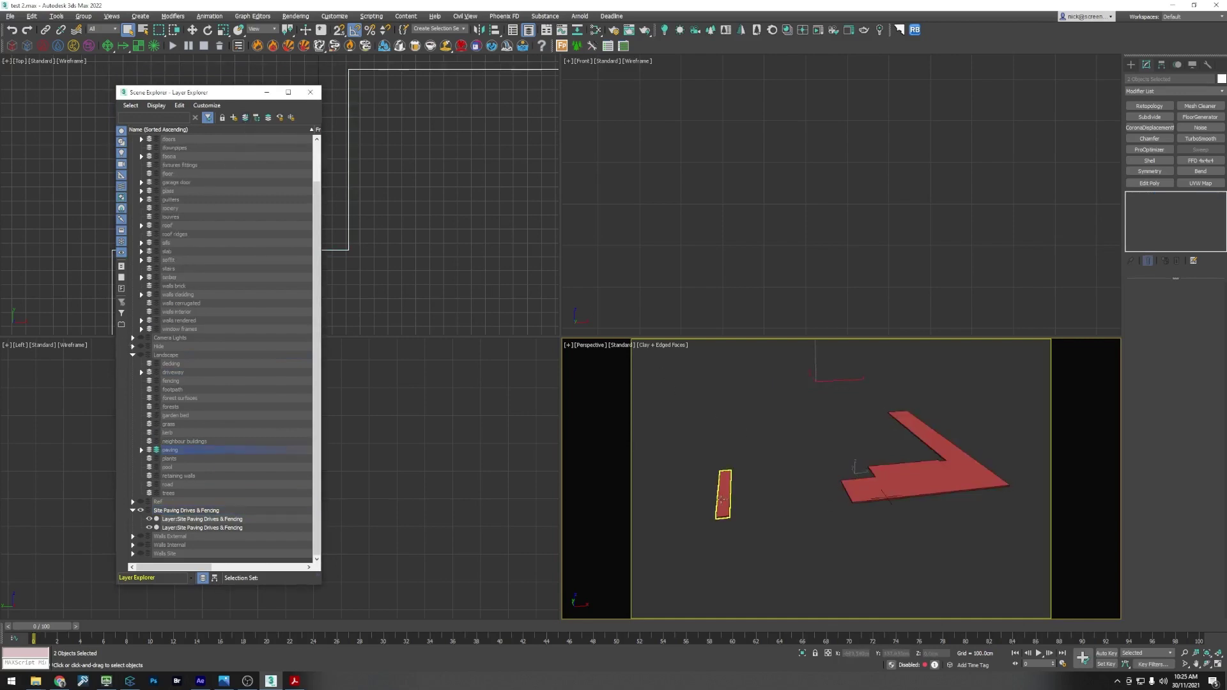
Step: Add the narrow strip slab to the garden bed layer and the remaining large angled slab to the grass layer
{"action": "left_click", "coordinate": [721, 498]}
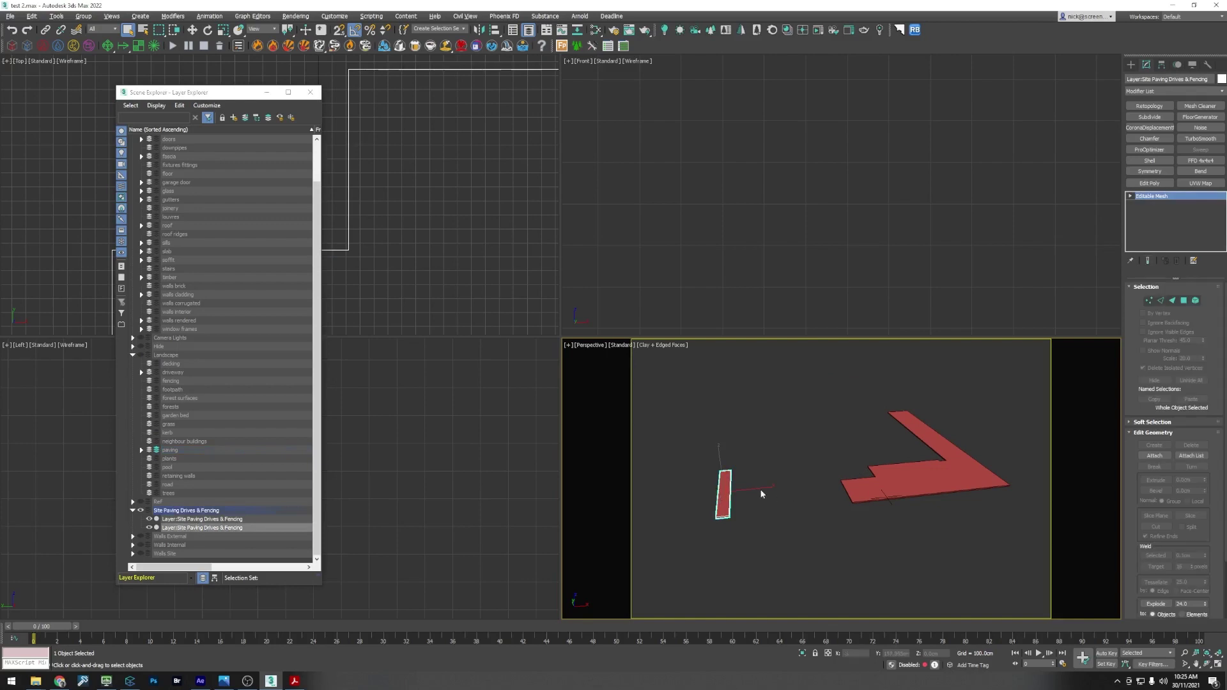
{"action": "left_click", "coordinate": [156, 416]}
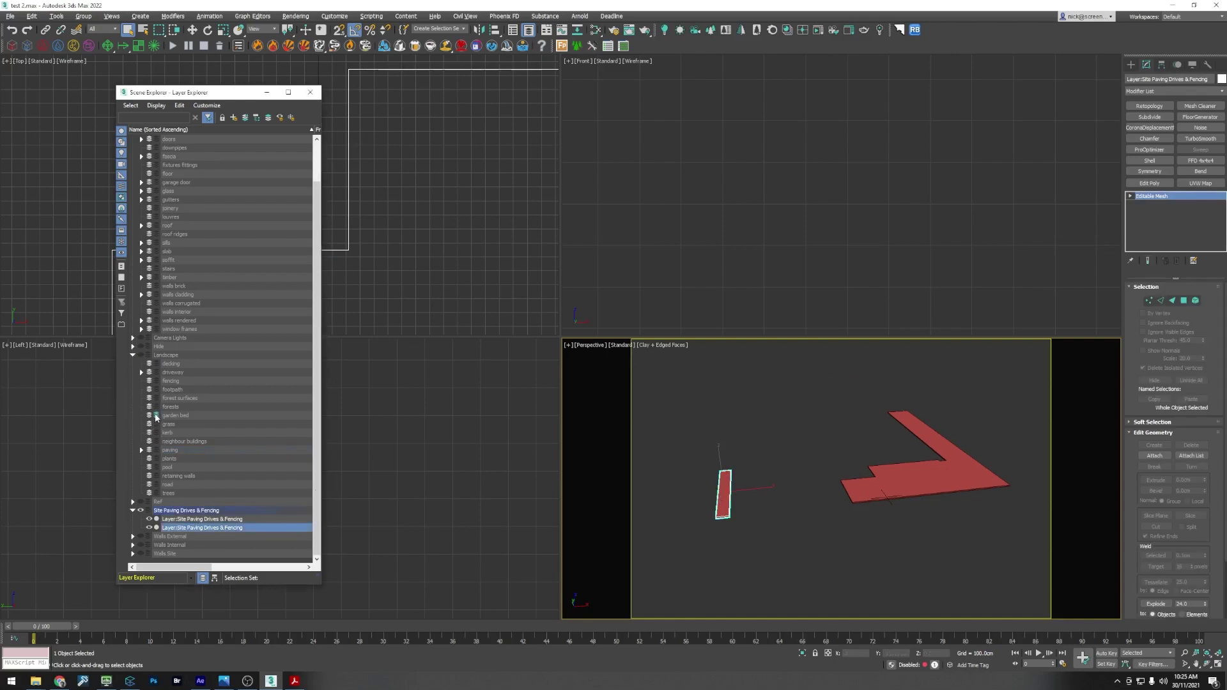
{"action": "left_click", "coordinate": [244, 117]}
{"action": "left_click", "coordinate": [901, 486]}
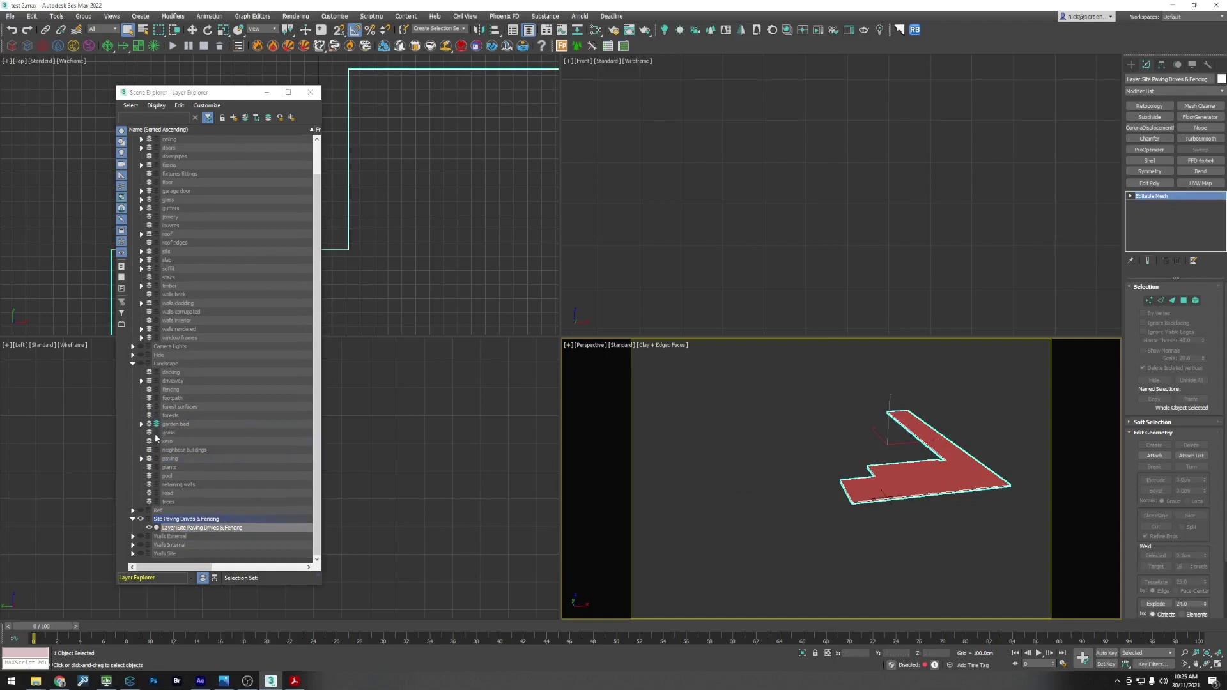
{"action": "left_click", "coordinate": [155, 432]}
{"action": "left_click", "coordinate": [245, 117]}
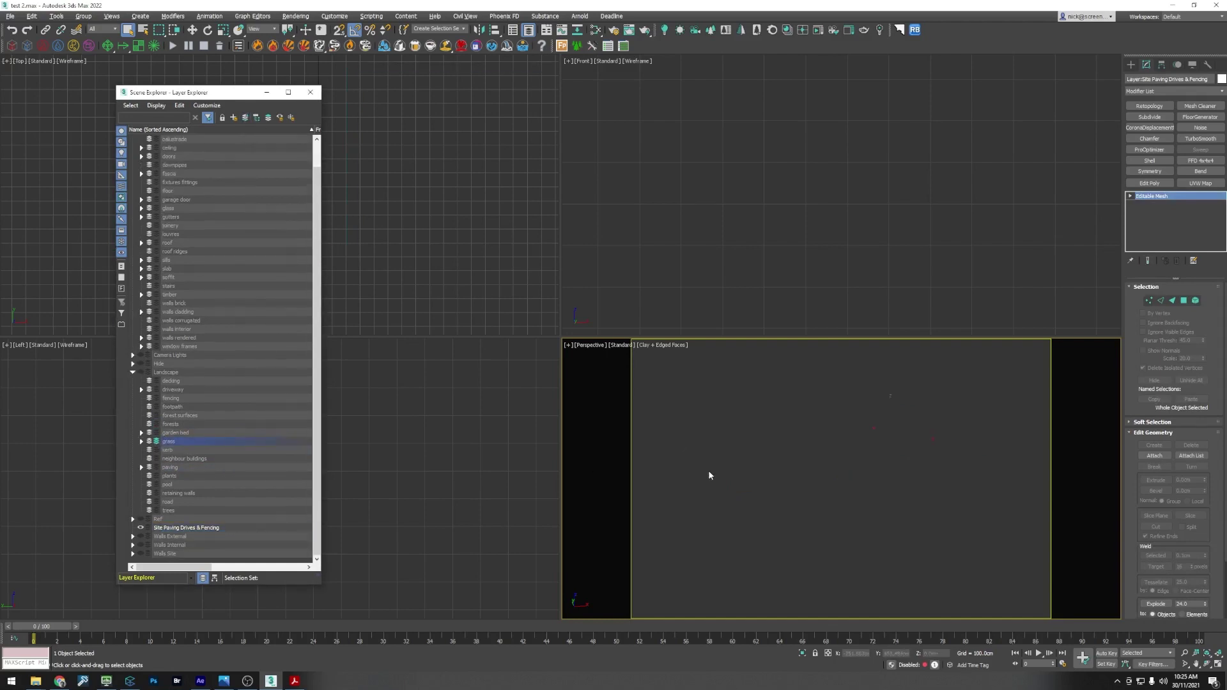
Step: Clear the selection and delete the emptied Site Paving Drives & Fencing layer
{"action": "left_click", "coordinate": [708, 469]}
{"action": "left_click", "coordinate": [175, 528]}
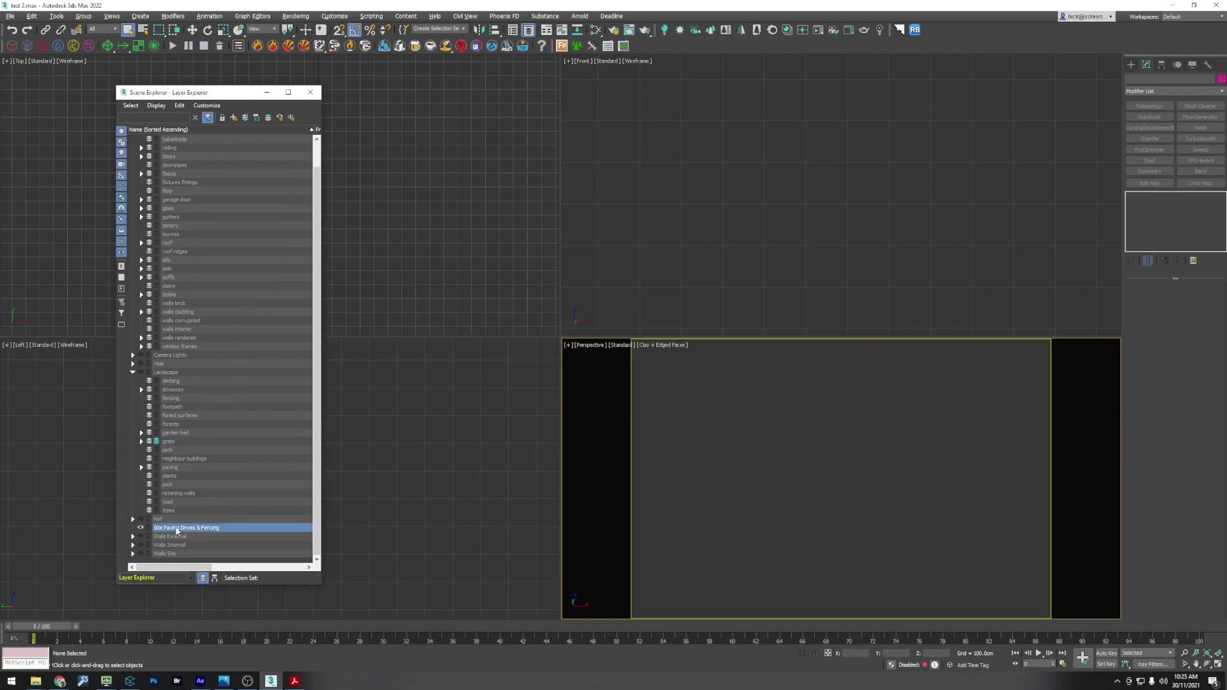
{"action": "right_click", "coordinate": [173, 526]}
{"action": "left_click", "coordinate": [187, 572]}
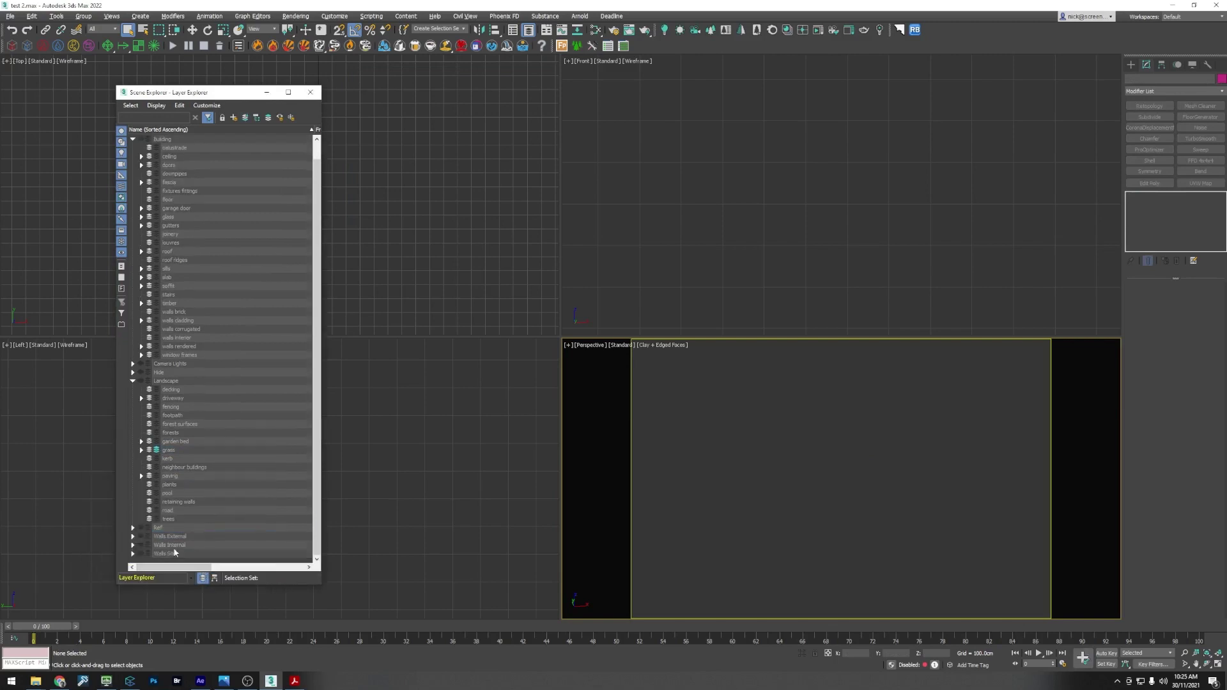
Step: Unhide the Walls External layer and check the facade materials against the THE ASCOT reference image in Photos
{"action": "left_click", "coordinate": [141, 537]}
{"action": "middle_click_drag", "start_coordinate": [756, 523], "coordinate": [867, 488], "text": "alt"}
{"action": "scroll", "coordinate": [867, 488], "scroll_direction": "up", "scroll_amount": 3}
{"action": "scroll", "coordinate": [867, 486], "scroll_direction": "down", "scroll_amount": 3}
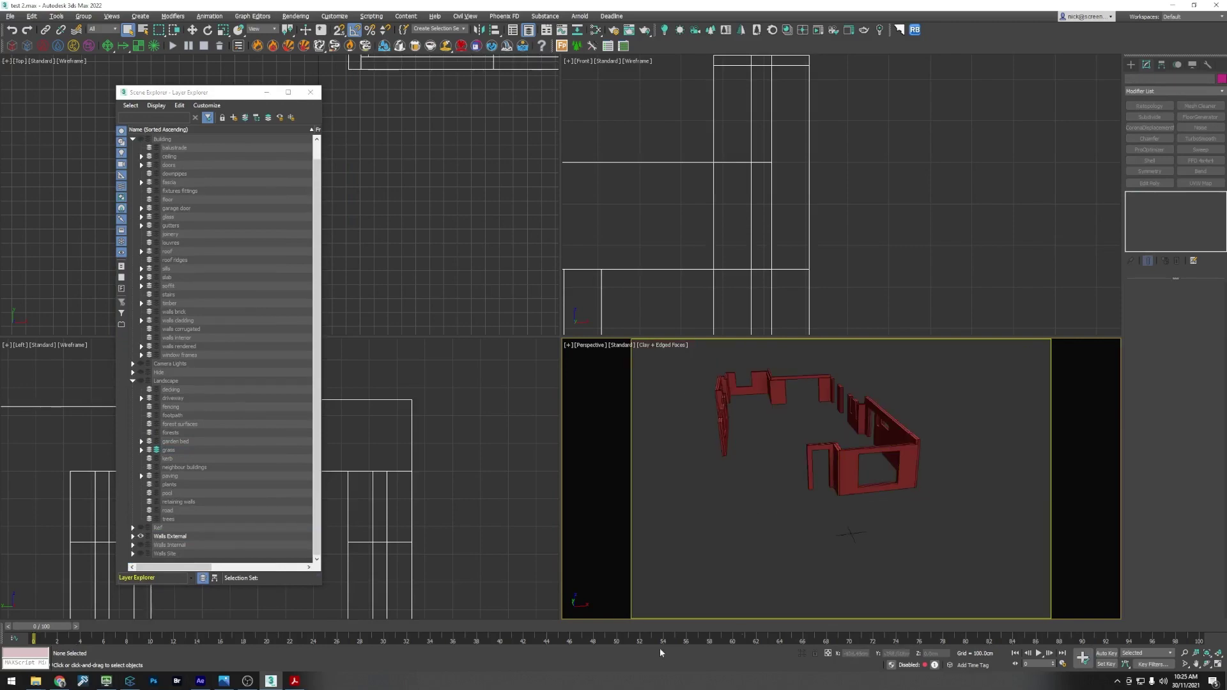
{"action": "left_click", "coordinate": [224, 681]}
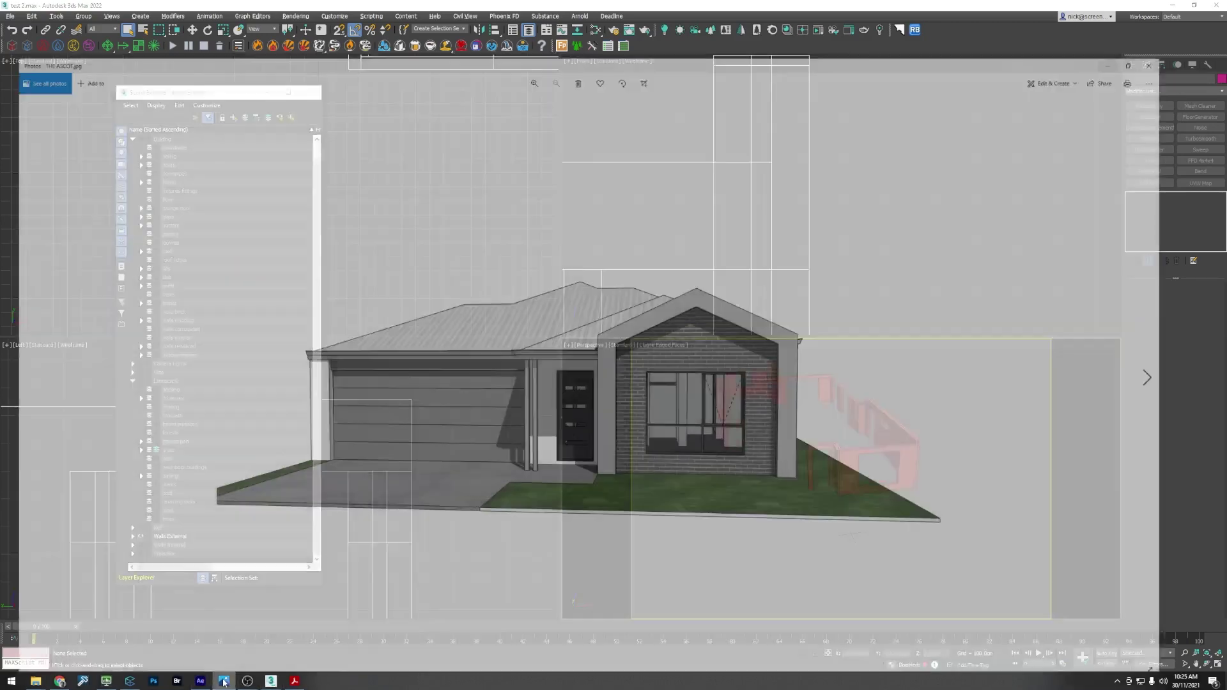
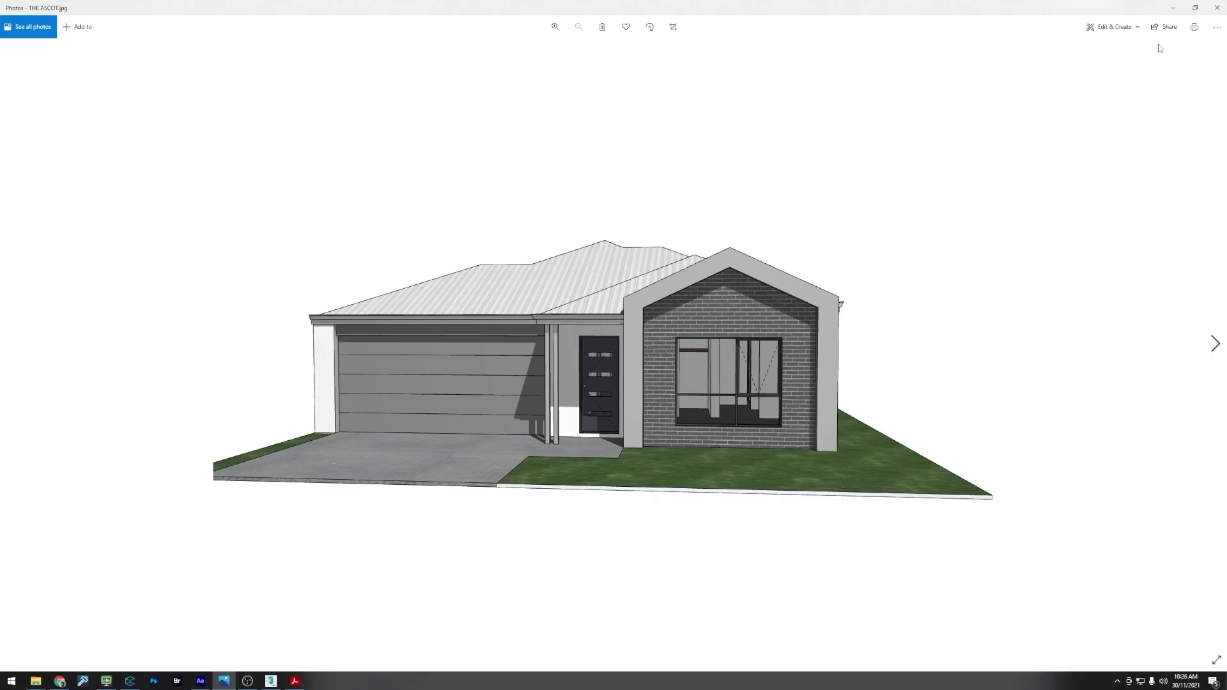
{"action": "left_click", "coordinate": [1173, 8]}
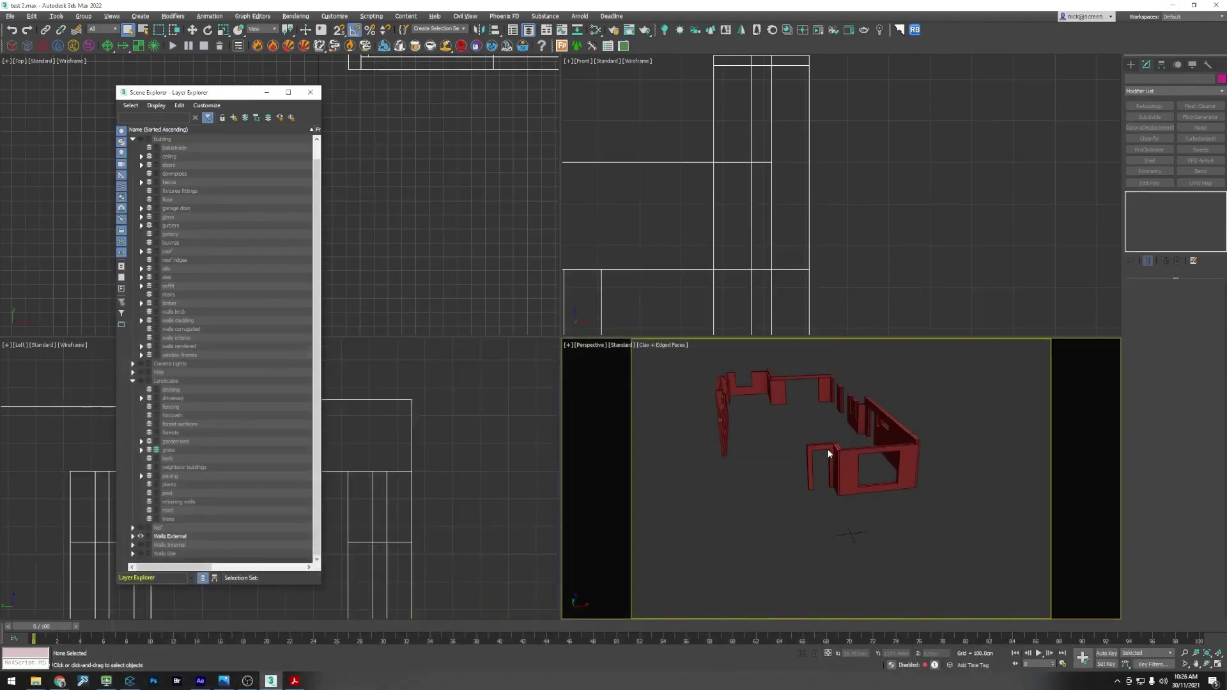
Step: Select the front external wall with the window opening and add it to the walls brick layer
{"action": "left_click", "coordinate": [829, 454]}
{"action": "scroll", "coordinate": [850, 460], "scroll_direction": "up", "scroll_amount": 2}
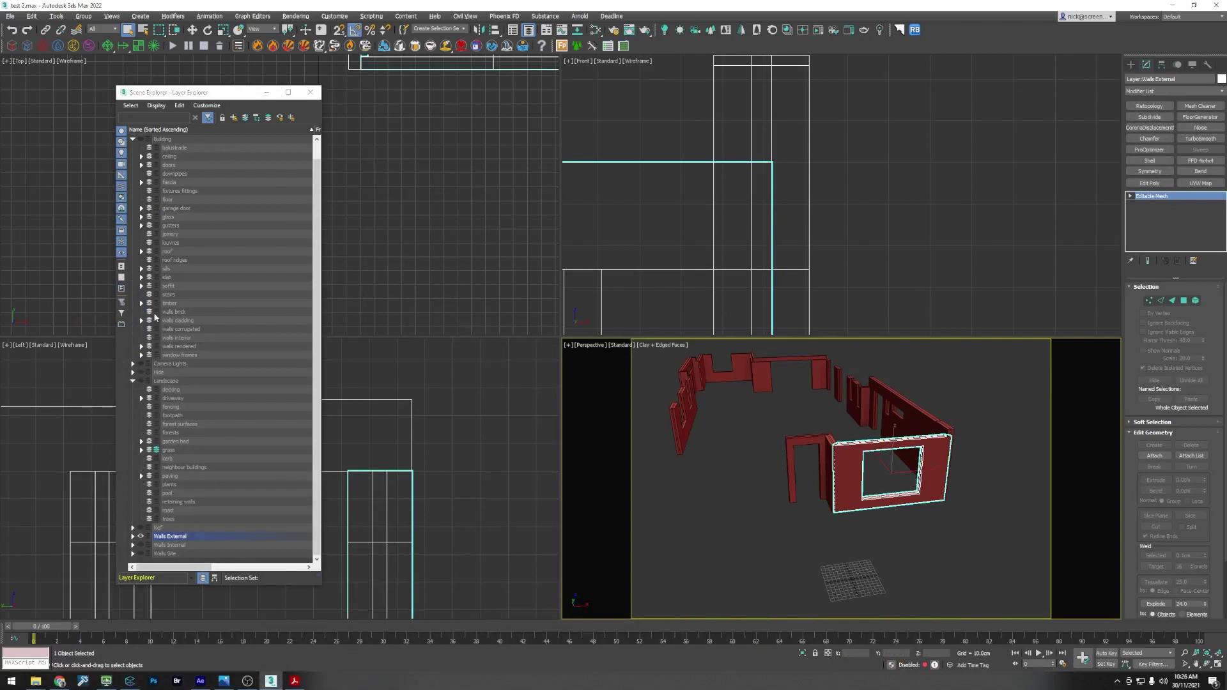
{"action": "left_click", "coordinate": [247, 119]}
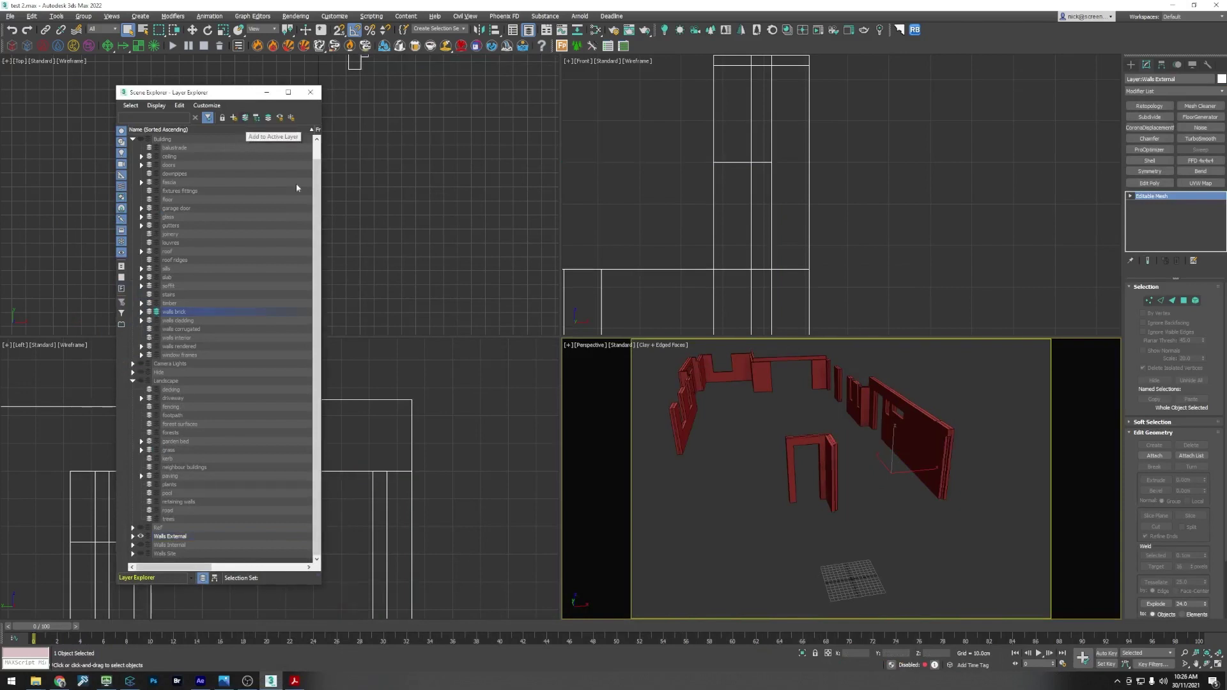
Step: Expand the Walls External layer, select all its Block Wall objects and delete them
{"action": "scroll", "coordinate": [887, 494], "scroll_direction": "up", "scroll_amount": 2}
{"action": "scroll", "coordinate": [881, 477], "scroll_direction": "down", "scroll_amount": 2}
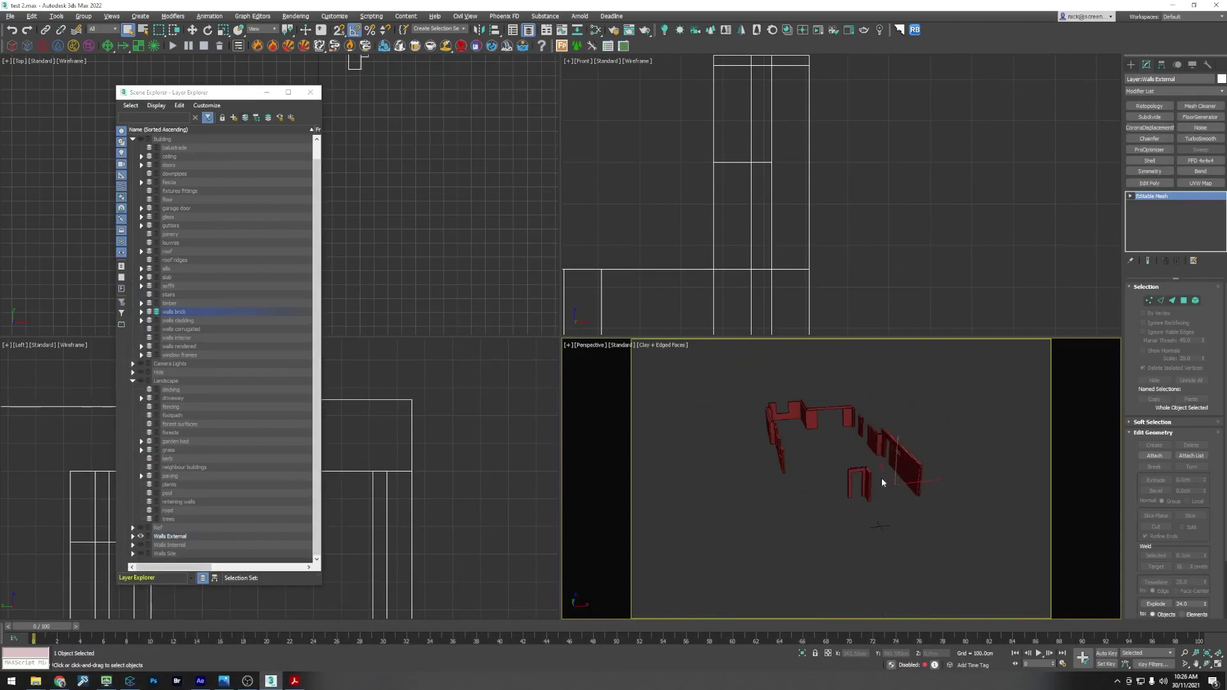
{"action": "left_click_drag", "start_coordinate": [959, 551], "coordinate": [740, 391]}
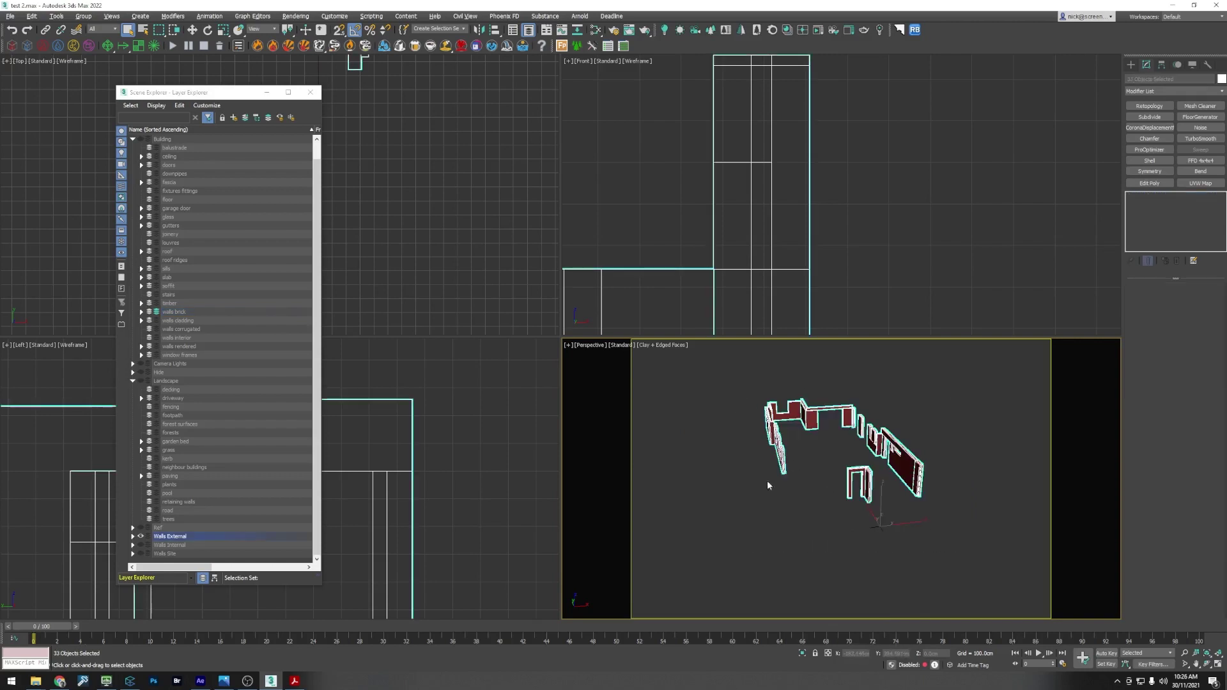
{"action": "left_click", "coordinate": [133, 537]}
{"action": "scroll", "coordinate": [135, 536], "scroll_direction": "down", "scroll_amount": 10}
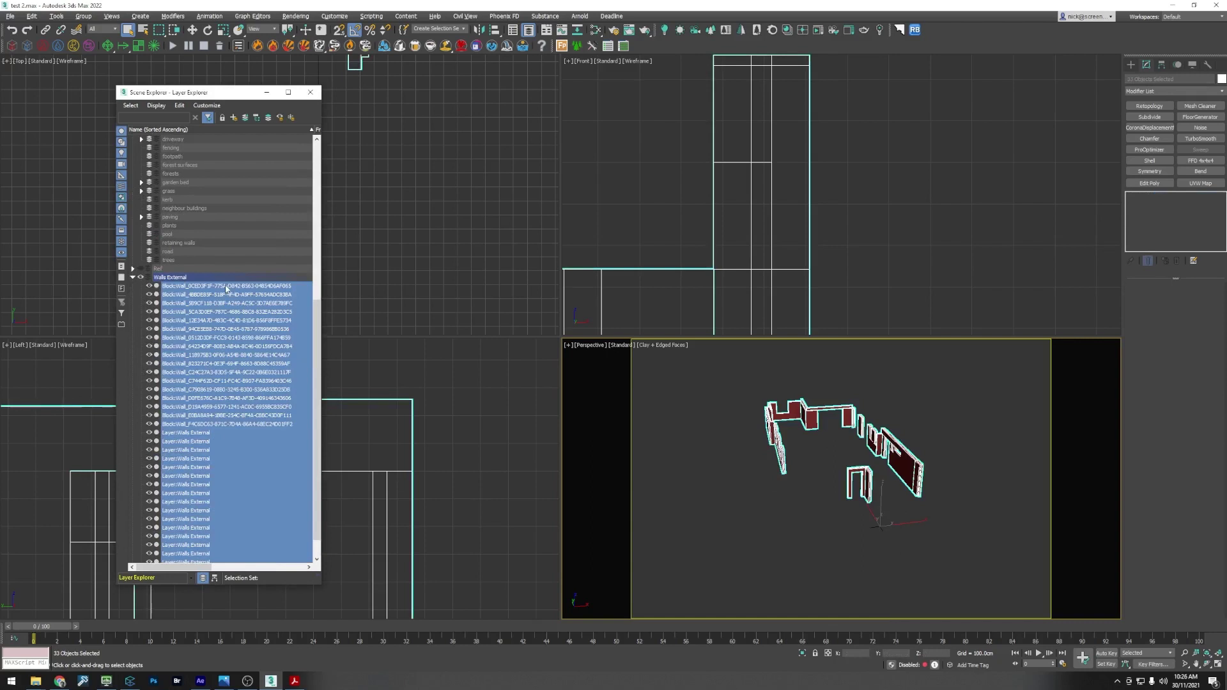
{"action": "left_click", "coordinate": [742, 496]}
{"action": "left_click", "coordinate": [251, 425]}
{"action": "left_click", "coordinate": [225, 288], "text": "shift"}
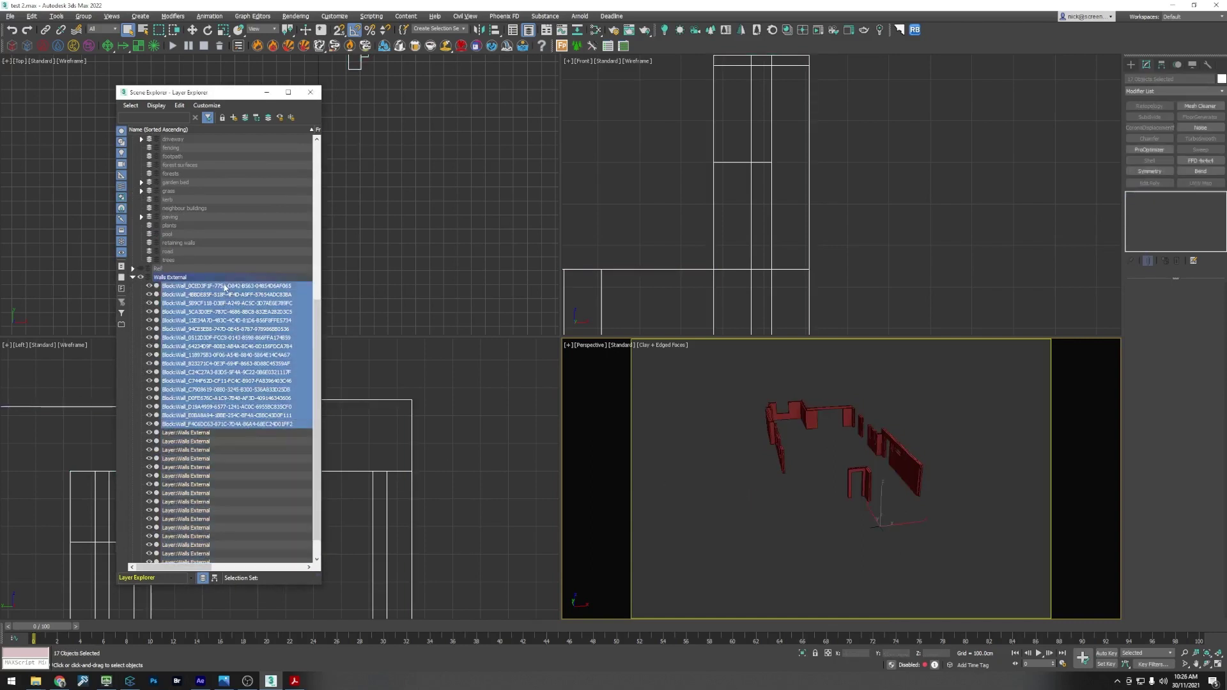
{"action": "right_click", "coordinate": [223, 288]}
{"action": "left_click", "coordinate": [268, 330]}
Step: Select all the remaining external walls, make the walls rendered layer active and add them to it
{"action": "left_click_drag", "start_coordinate": [897, 525], "coordinate": [697, 389]}
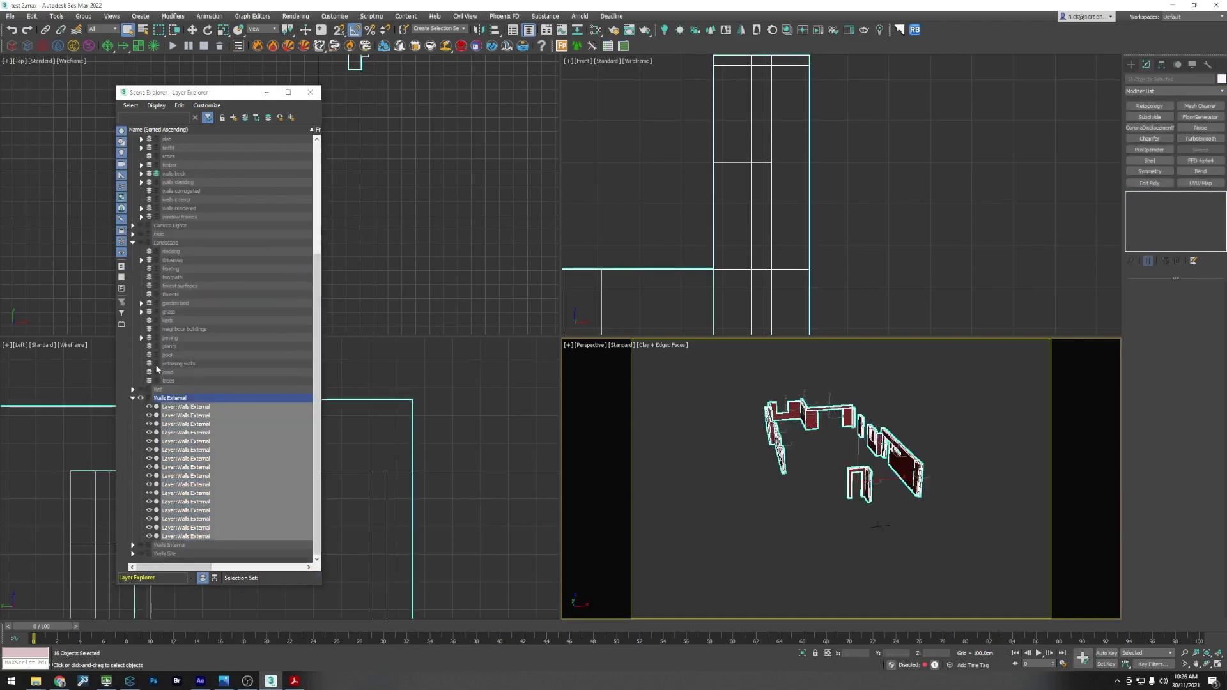
{"action": "left_click", "coordinate": [156, 208]}
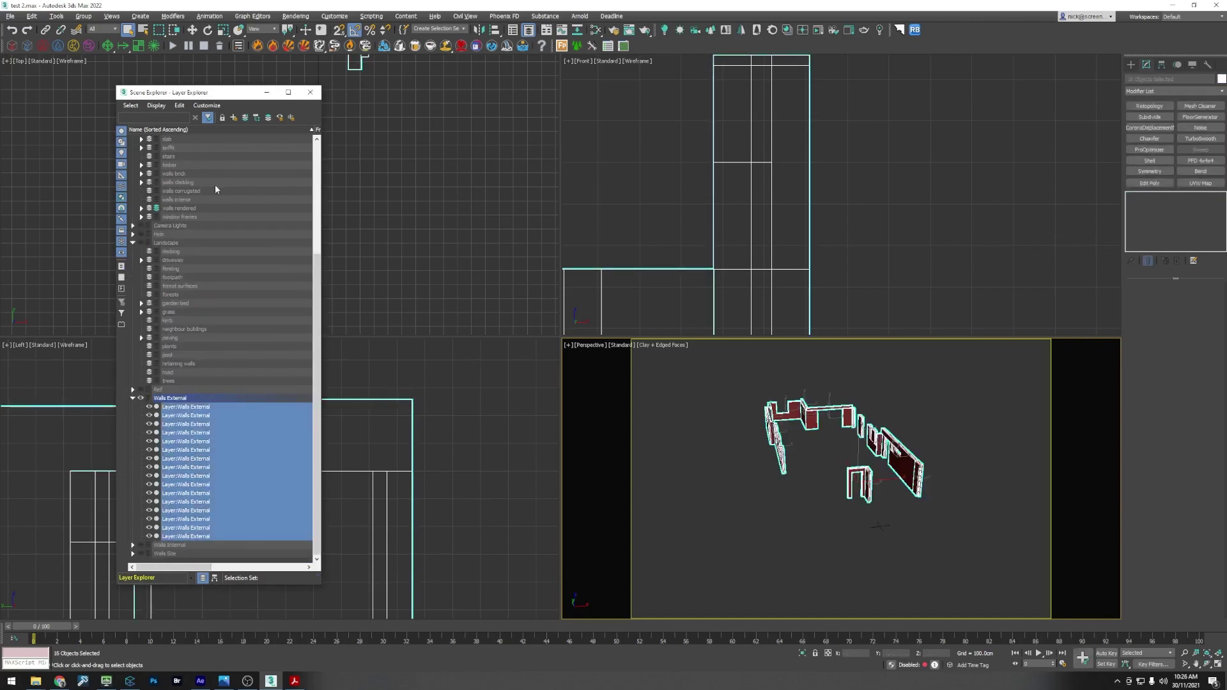
{"action": "left_click", "coordinate": [245, 117]}
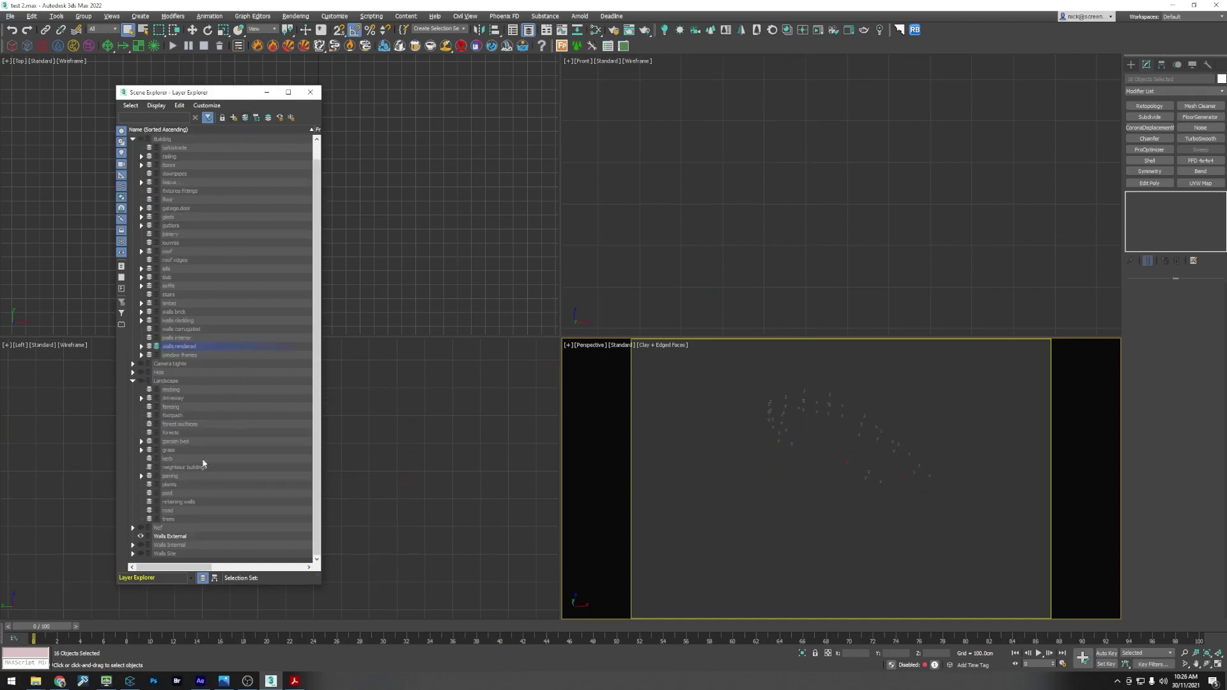
Step: Unhide the Walls Internal layer and add its triangular front gable wall to the walls brick layer
{"action": "left_click", "coordinate": [141, 545]}
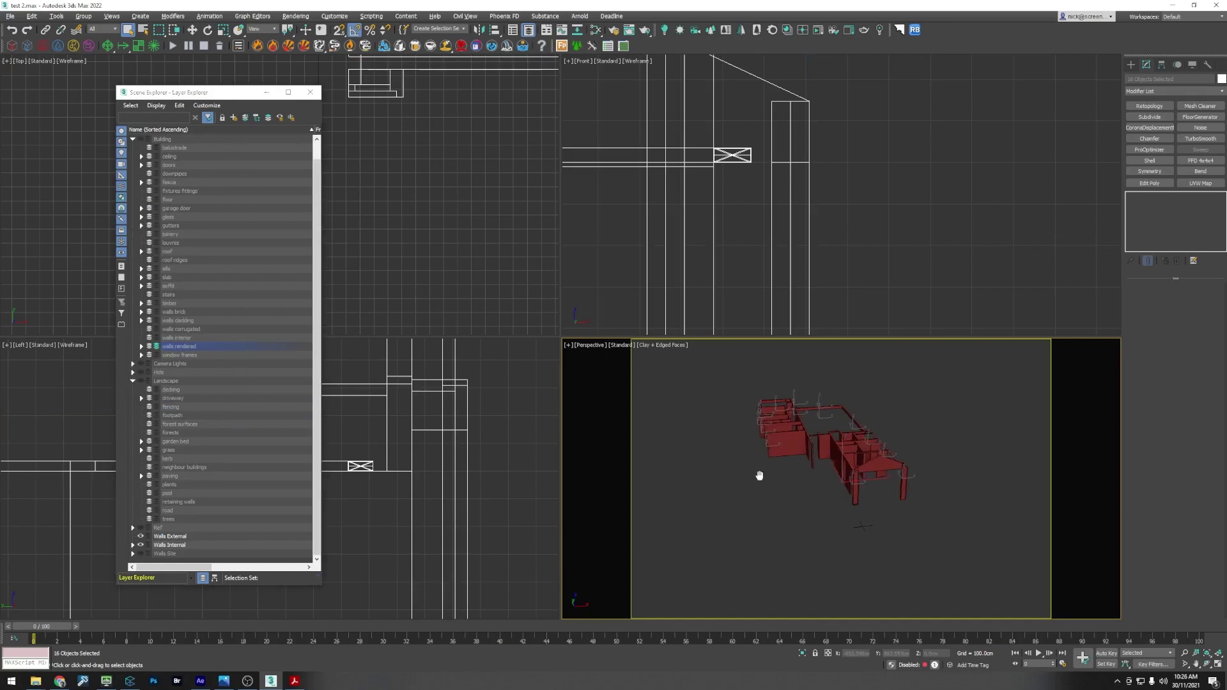
{"action": "middle_click_drag", "start_coordinate": [759, 475], "coordinate": [748, 474]}
{"action": "scroll", "coordinate": [856, 455], "scroll_direction": "up", "scroll_amount": 10}
{"action": "left_click", "coordinate": [859, 447]}
{"action": "scroll", "coordinate": [860, 448], "scroll_direction": "down", "scroll_amount": 5}
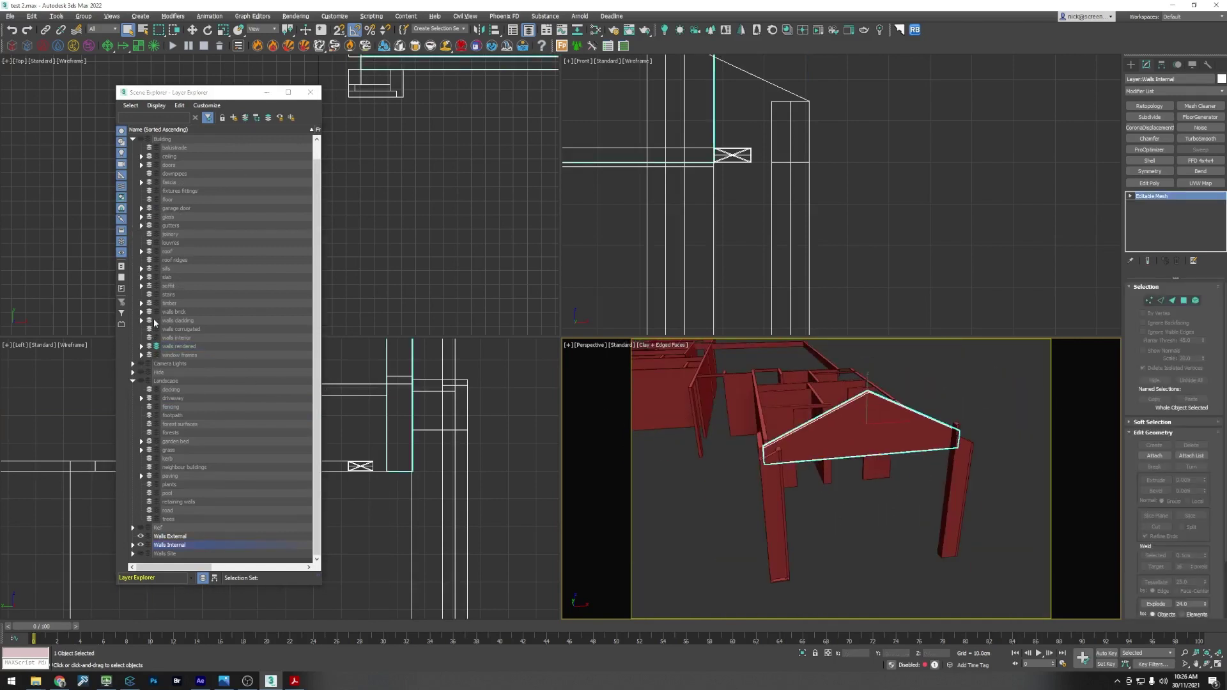
{"action": "left_click", "coordinate": [156, 311]}
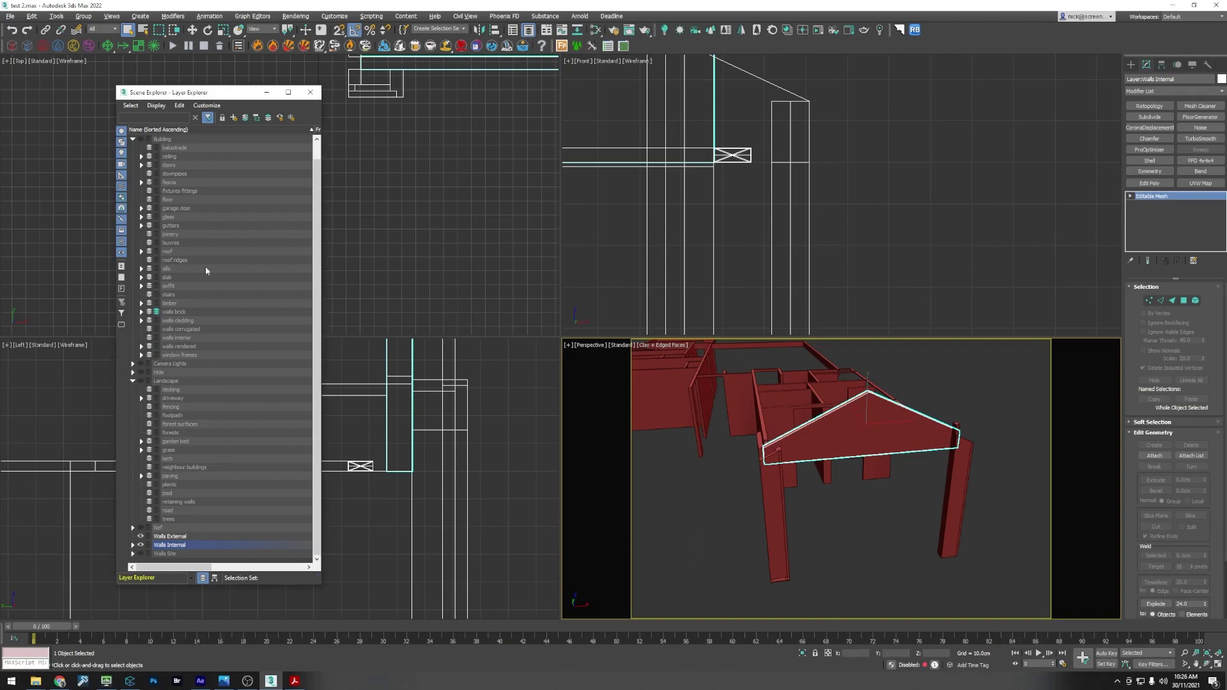
{"action": "left_click", "coordinate": [247, 117]}
Step: Select the two front pillar faces below the gable and add them to the walls cladding layer
{"action": "left_click", "coordinate": [773, 511]}
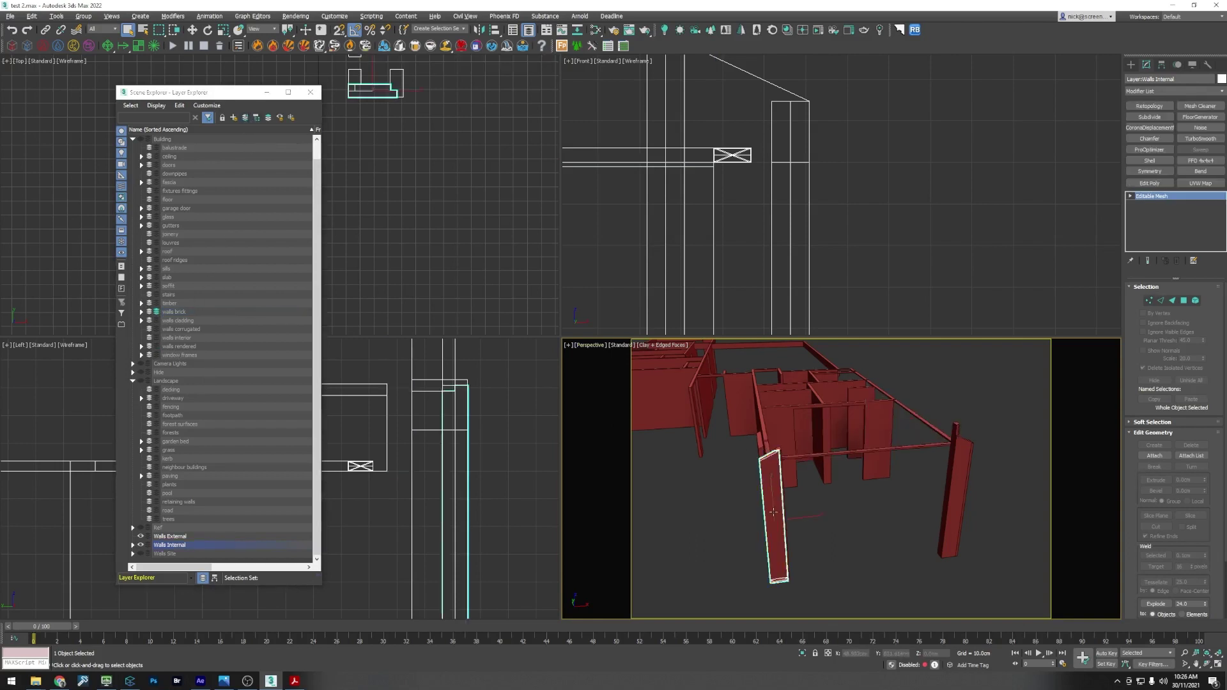
{"action": "left_click", "coordinate": [962, 502], "text": "ctrl"}
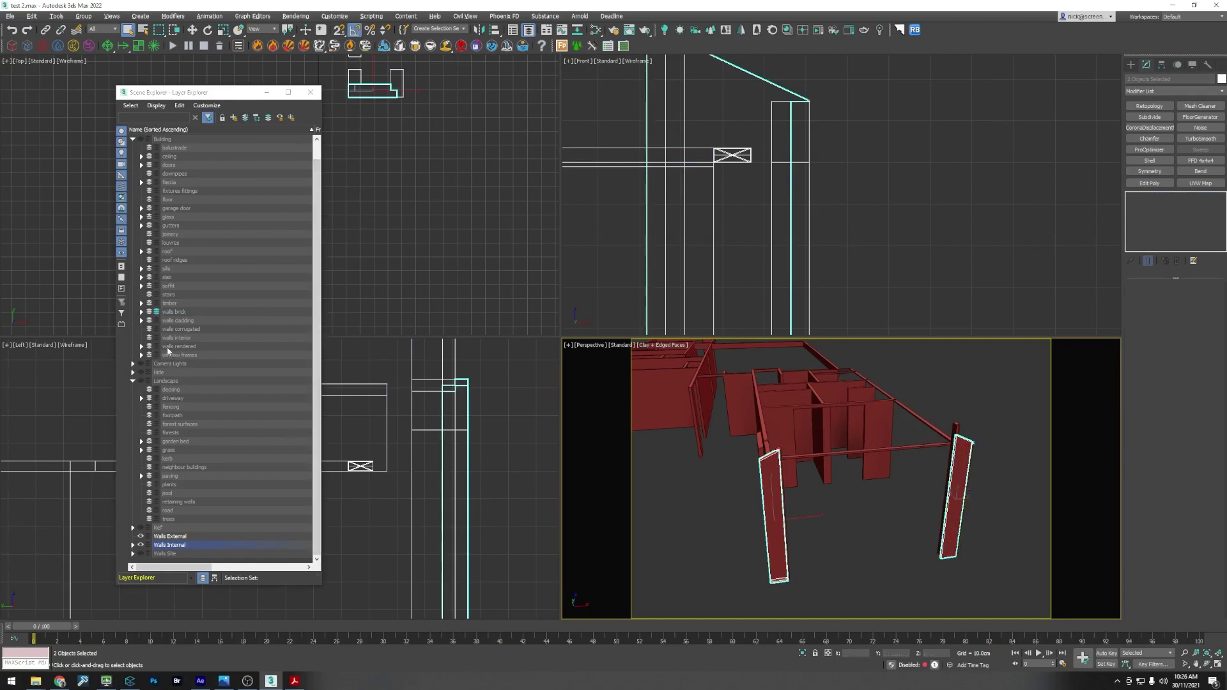
{"action": "left_click", "coordinate": [156, 321]}
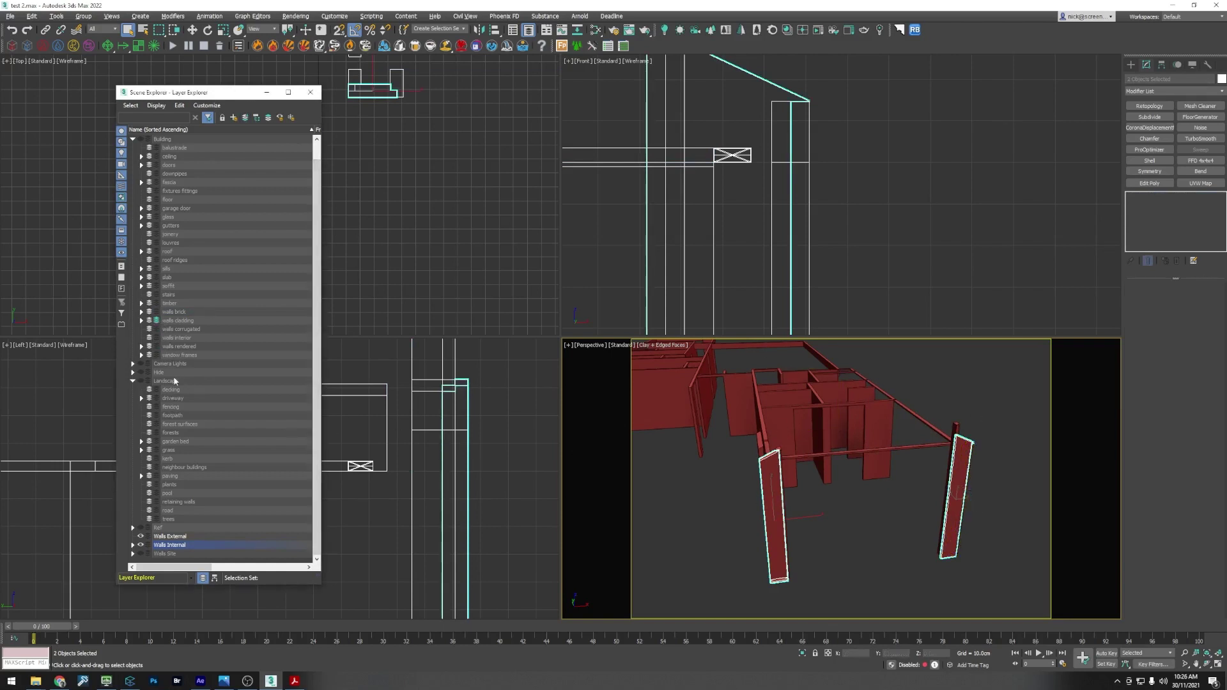
{"action": "left_click", "coordinate": [245, 118]}
Step: Rename the walls cladding layer as walls render 2
{"action": "left_click", "coordinate": [179, 320]}
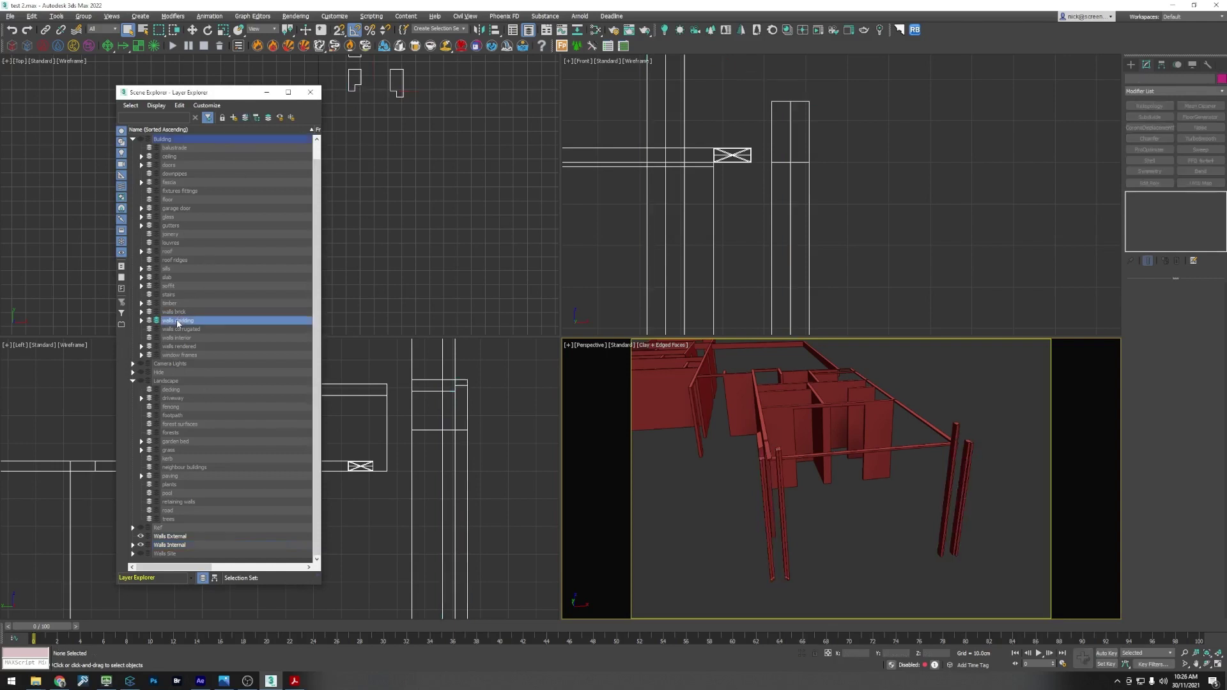
{"action": "right_click", "coordinate": [178, 322]}
{"action": "left_click", "coordinate": [204, 357]}
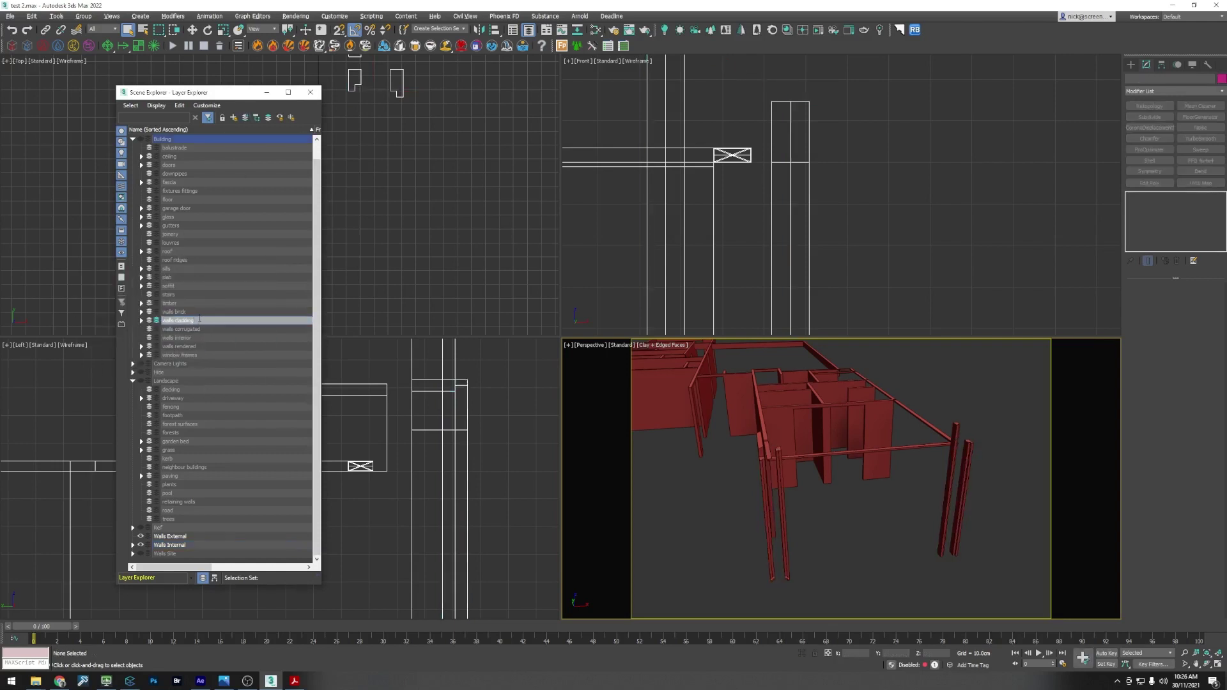
{"action": "double_click", "coordinate": [179, 321]}
{"action": "type", "text": "render 2"}
{"action": "left_click", "coordinate": [181, 330]}
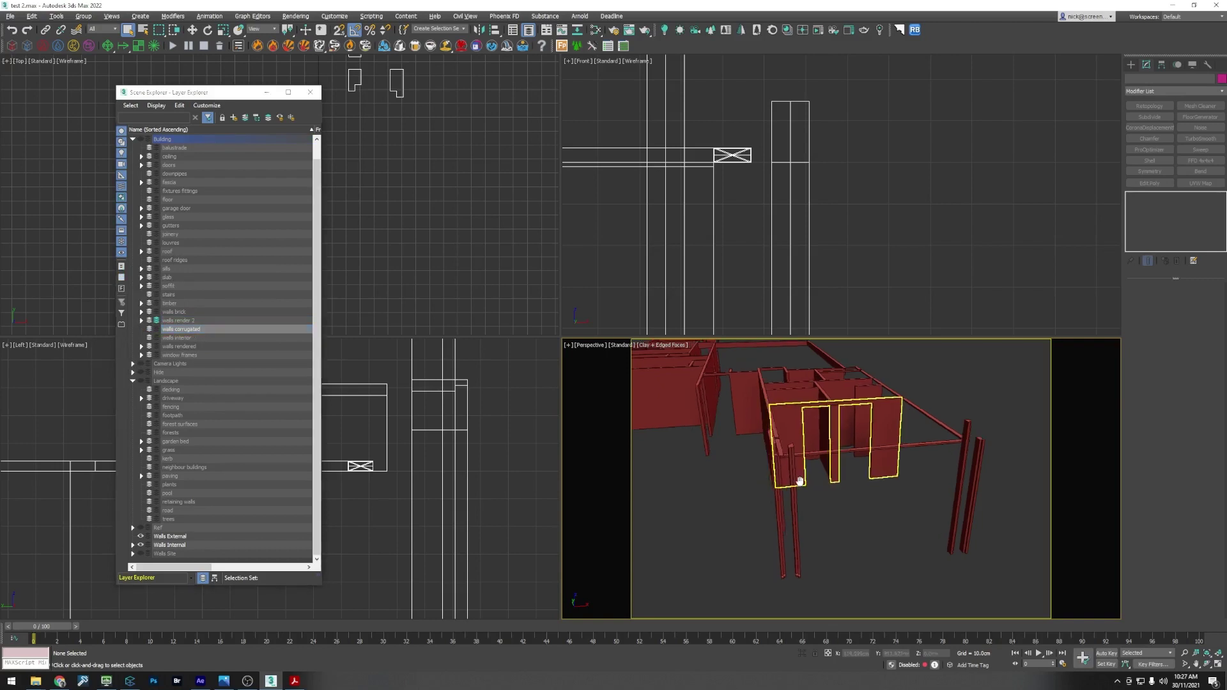
Step: Select all the remaining internal walls, make the walls interior layer active and add them to it
{"action": "middle_click_drag", "start_coordinate": [794, 479], "coordinate": [890, 497], "text": "alt"}
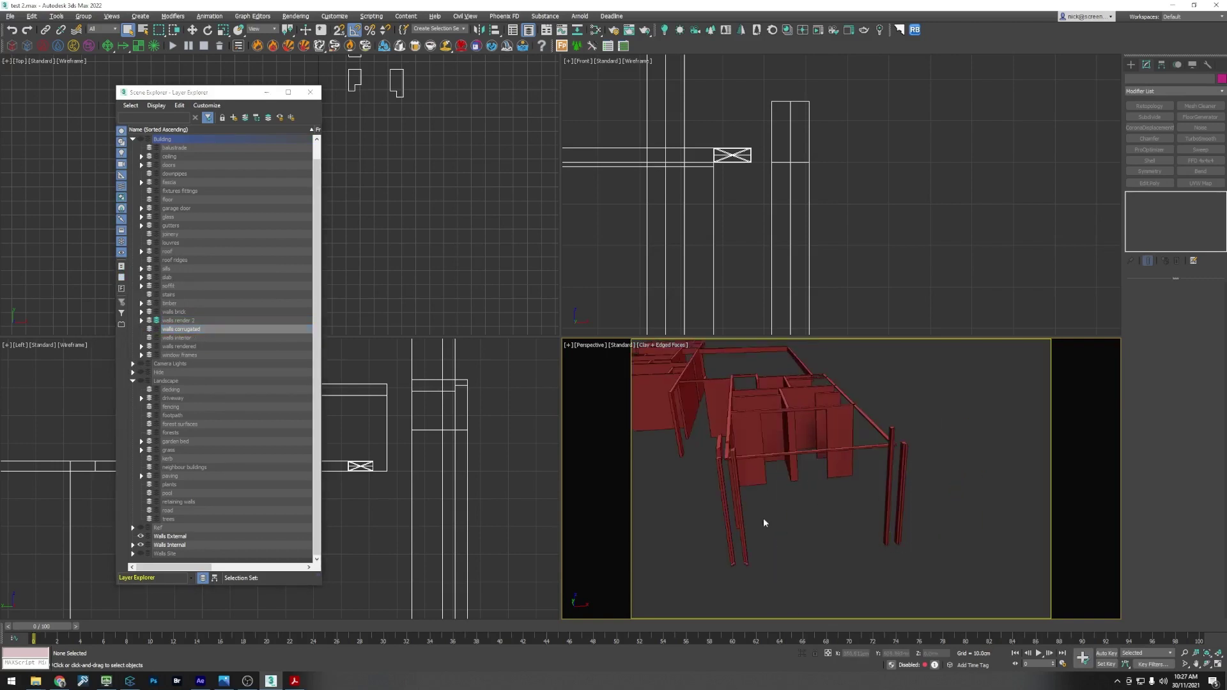
{"action": "left_click", "coordinate": [739, 511]}
{"action": "middle_click_drag", "start_coordinate": [775, 548], "coordinate": [852, 522], "text": "alt"}
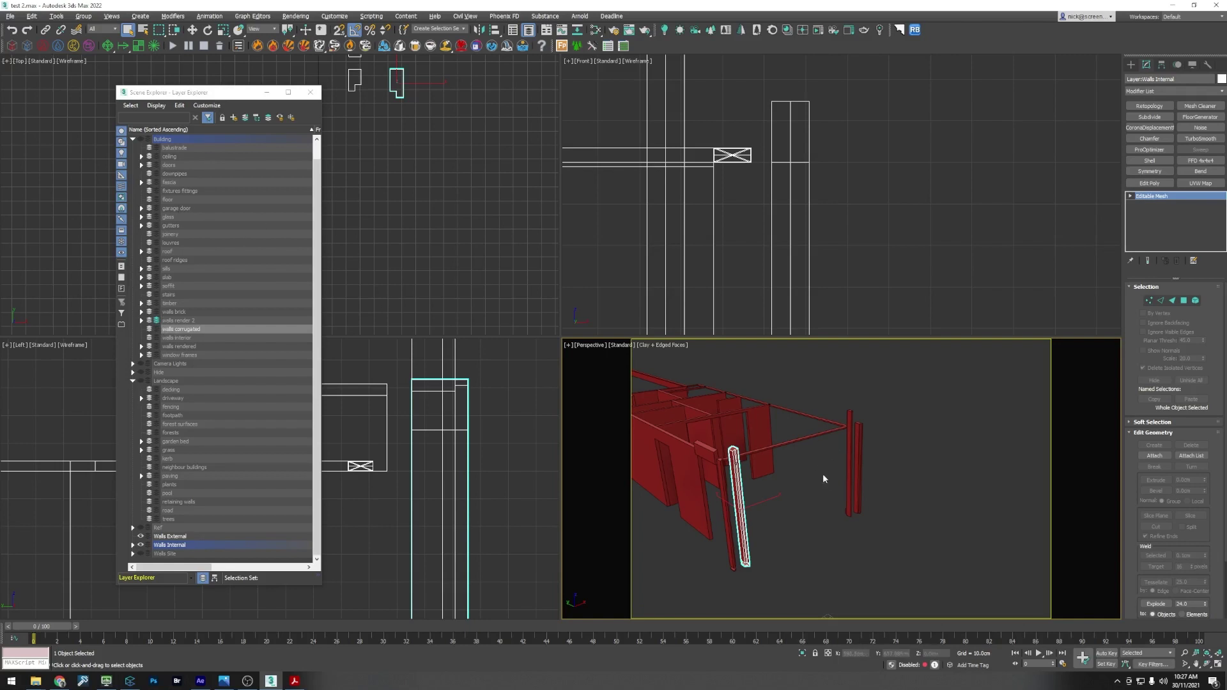
{"action": "middle_click_drag", "start_coordinate": [803, 459], "coordinate": [973, 475]}
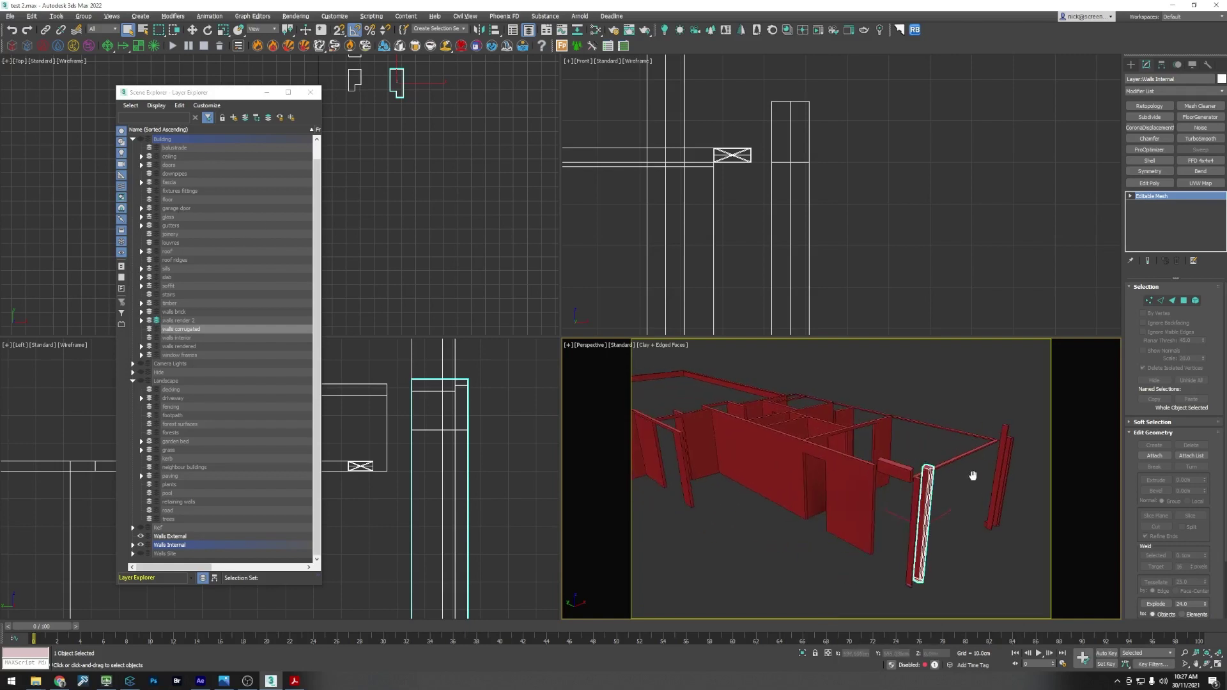
{"action": "scroll", "coordinate": [973, 475], "scroll_direction": "down", "scroll_amount": 10}
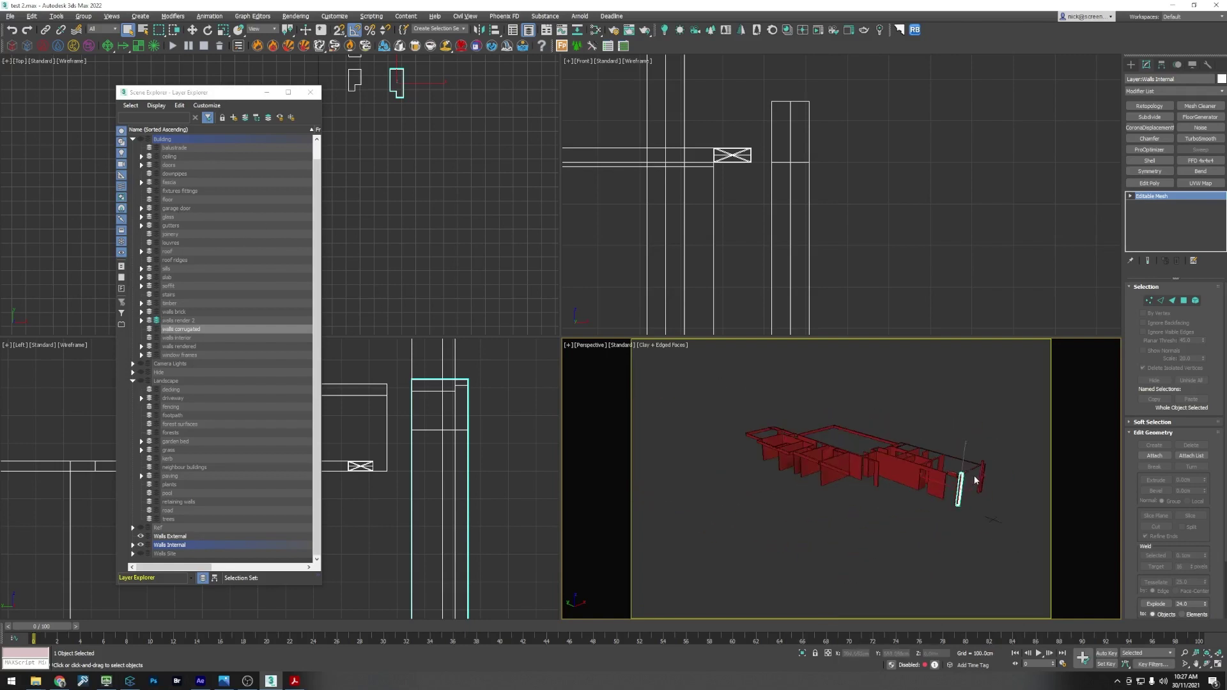
{"action": "scroll", "coordinate": [975, 480], "scroll_direction": "up", "scroll_amount": 3}
{"action": "scroll", "coordinate": [989, 500], "scroll_direction": "down", "scroll_amount": 2}
{"action": "left_click_drag", "start_coordinate": [1016, 538], "coordinate": [698, 417]}
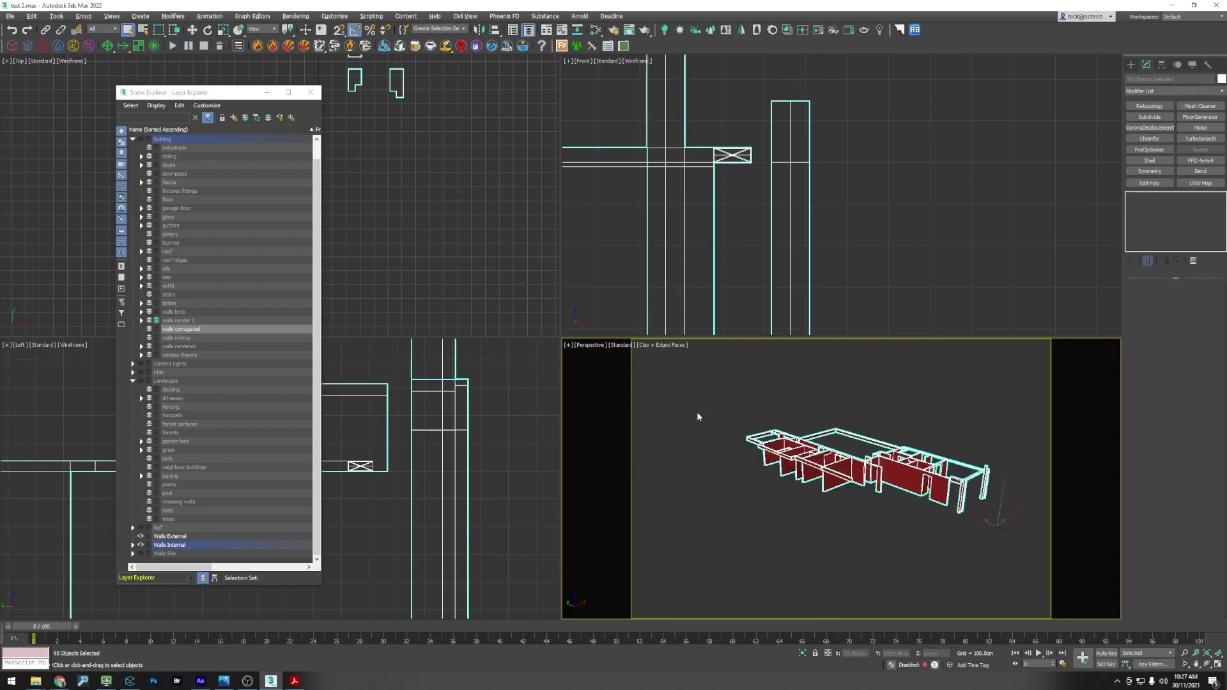
{"action": "left_click", "coordinate": [157, 338]}
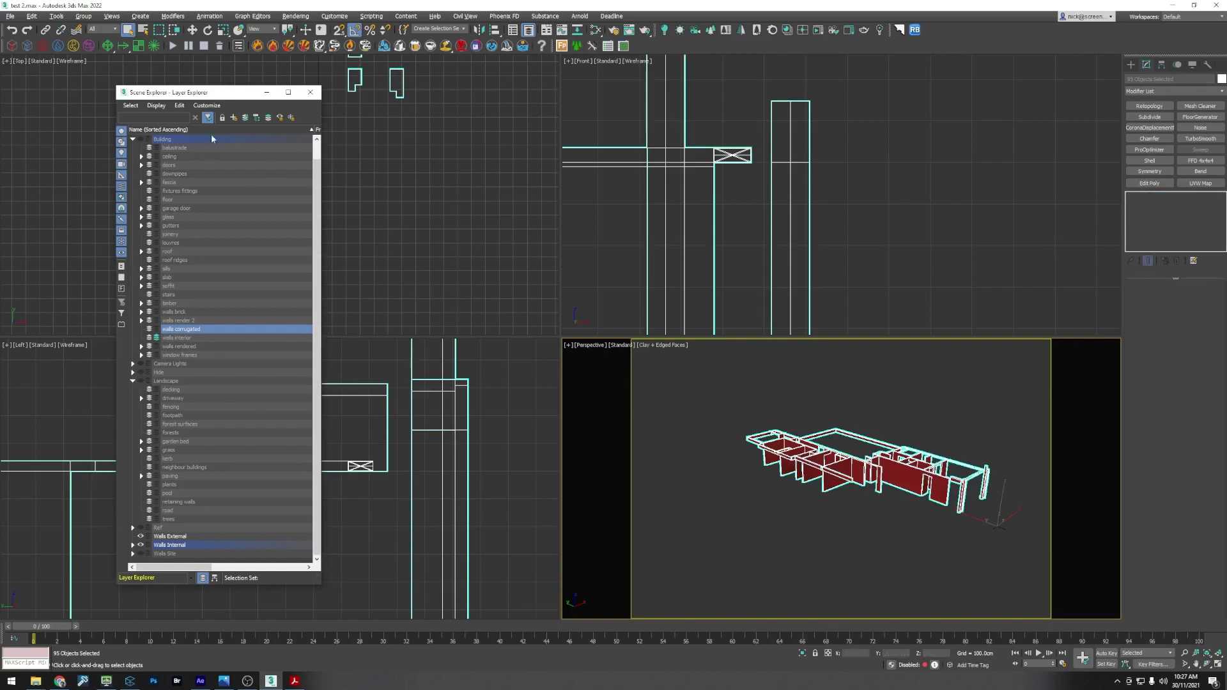
{"action": "left_click", "coordinate": [244, 119]}
Step: Delete the emptied Walls Internal and Walls External layers
{"action": "left_click", "coordinate": [169, 545]}
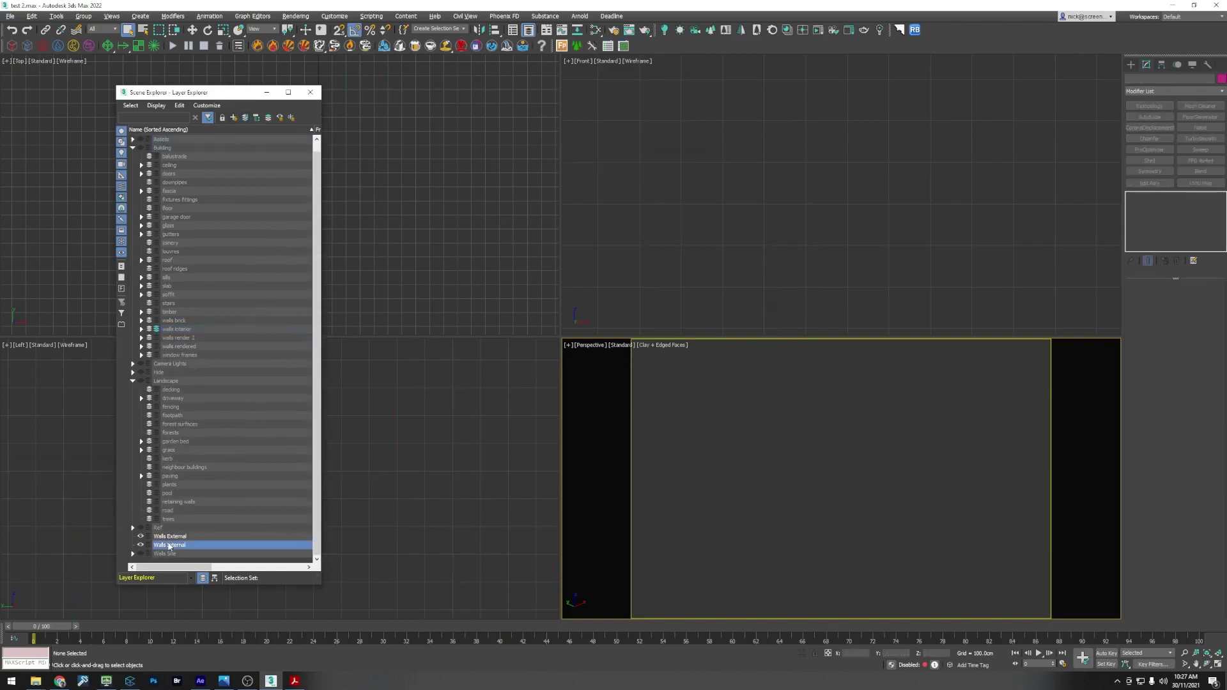
{"action": "left_click", "coordinate": [170, 537], "text": "ctrl"}
{"action": "right_click", "coordinate": [170, 542]}
{"action": "left_click", "coordinate": [185, 583]}
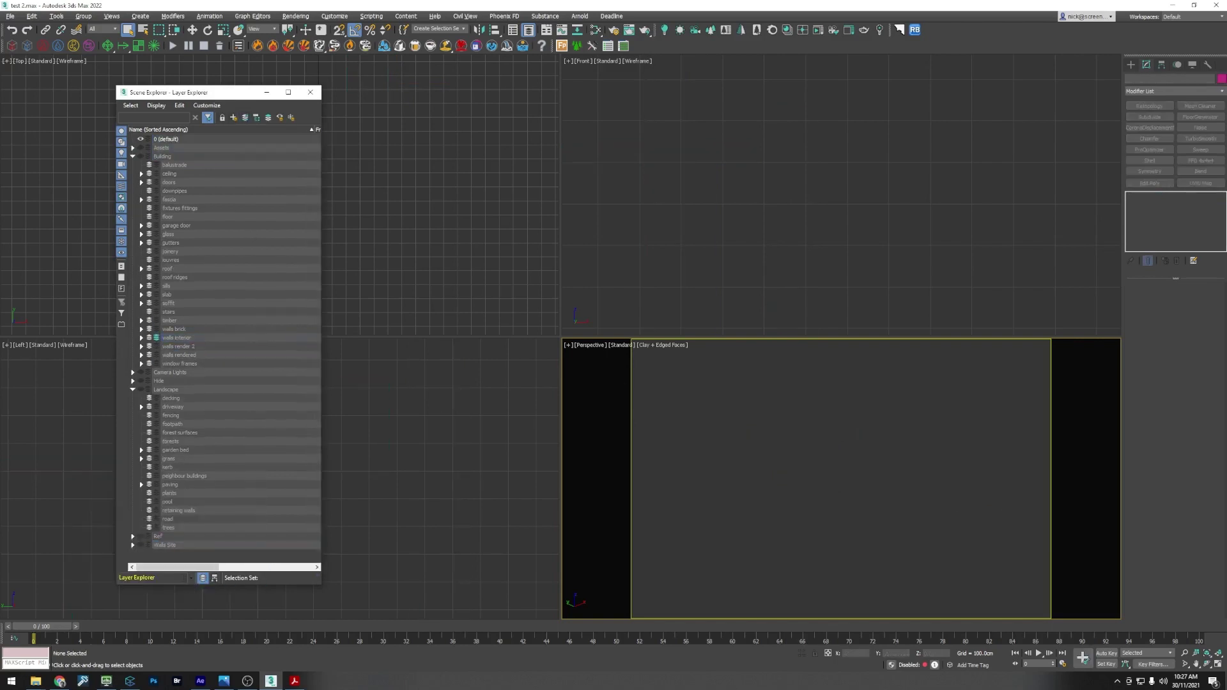
Step: Unhide and expand the Walls Site layer and delete all its Block:Column and Block:Wall objects
{"action": "left_click", "coordinate": [141, 544]}
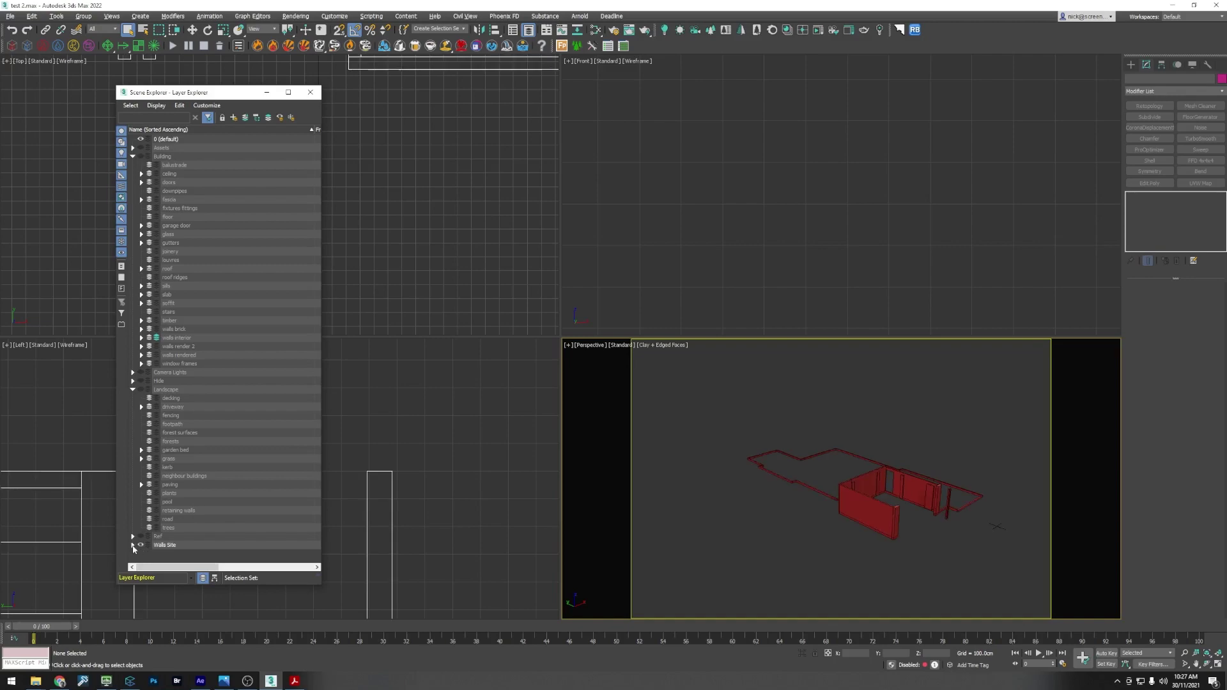
{"action": "left_click", "coordinate": [133, 545]}
{"action": "scroll", "coordinate": [199, 414], "scroll_direction": "down", "scroll_amount": 7}
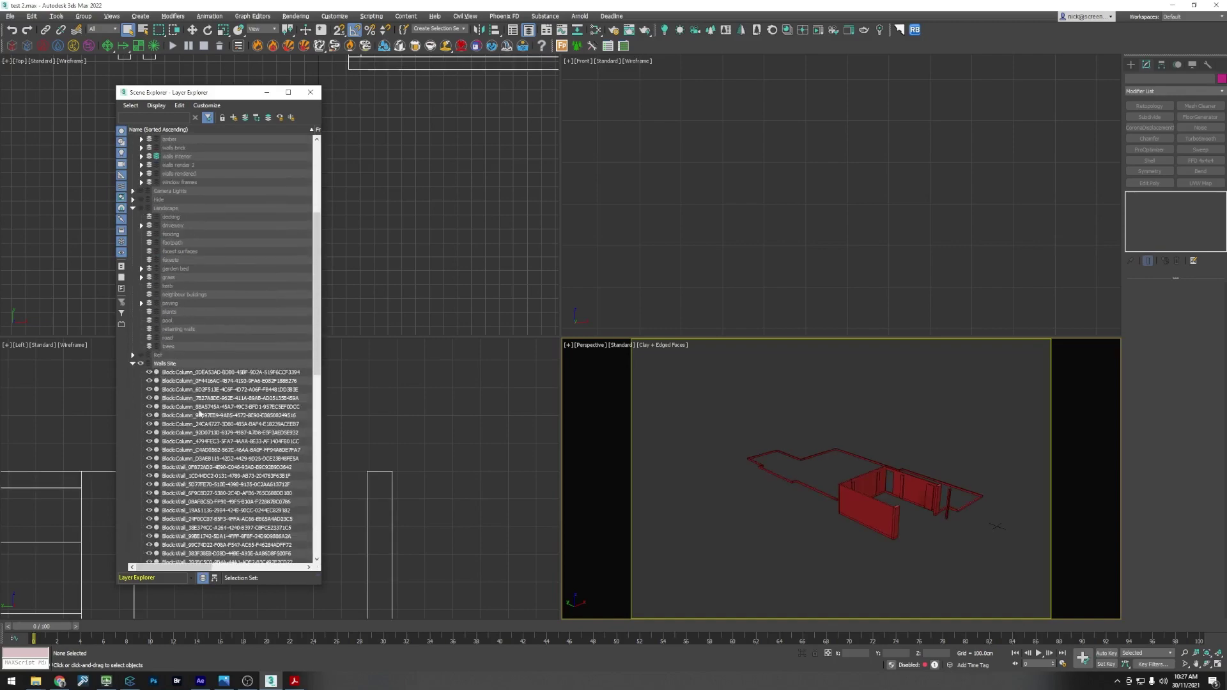
{"action": "left_click", "coordinate": [204, 372]}
{"action": "scroll", "coordinate": [192, 486], "scroll_direction": "down", "scroll_amount": 6}
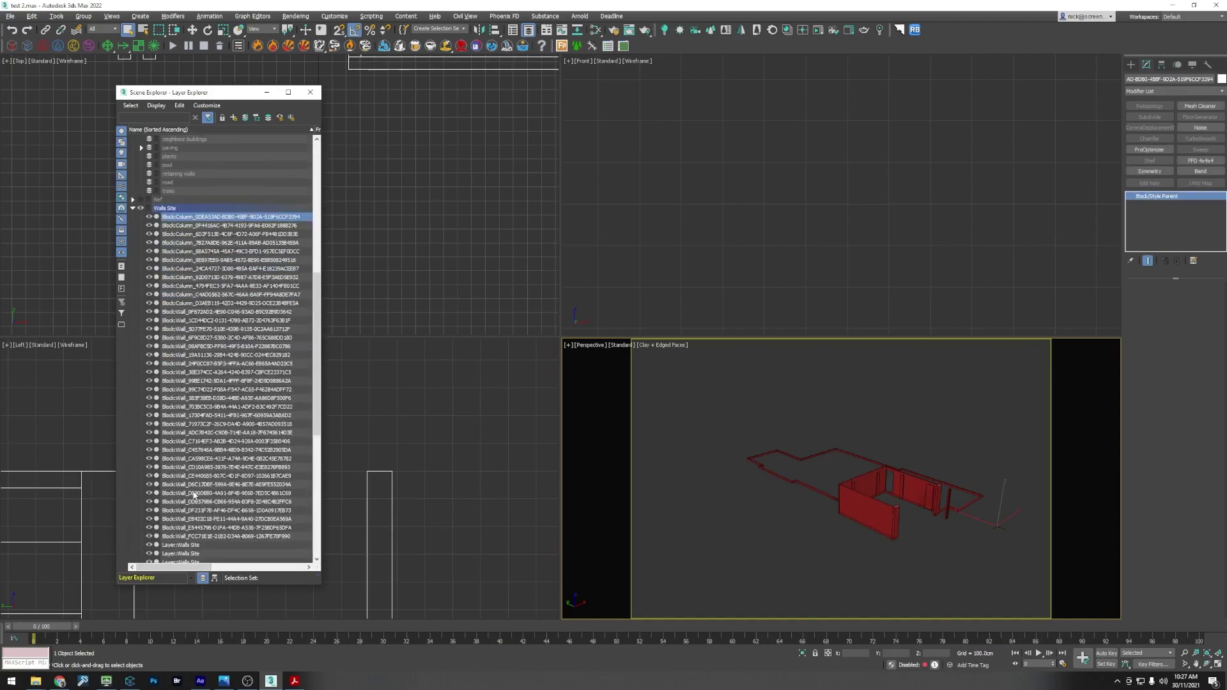
{"action": "scroll", "coordinate": [195, 496], "scroll_direction": "down", "scroll_amount": 3}
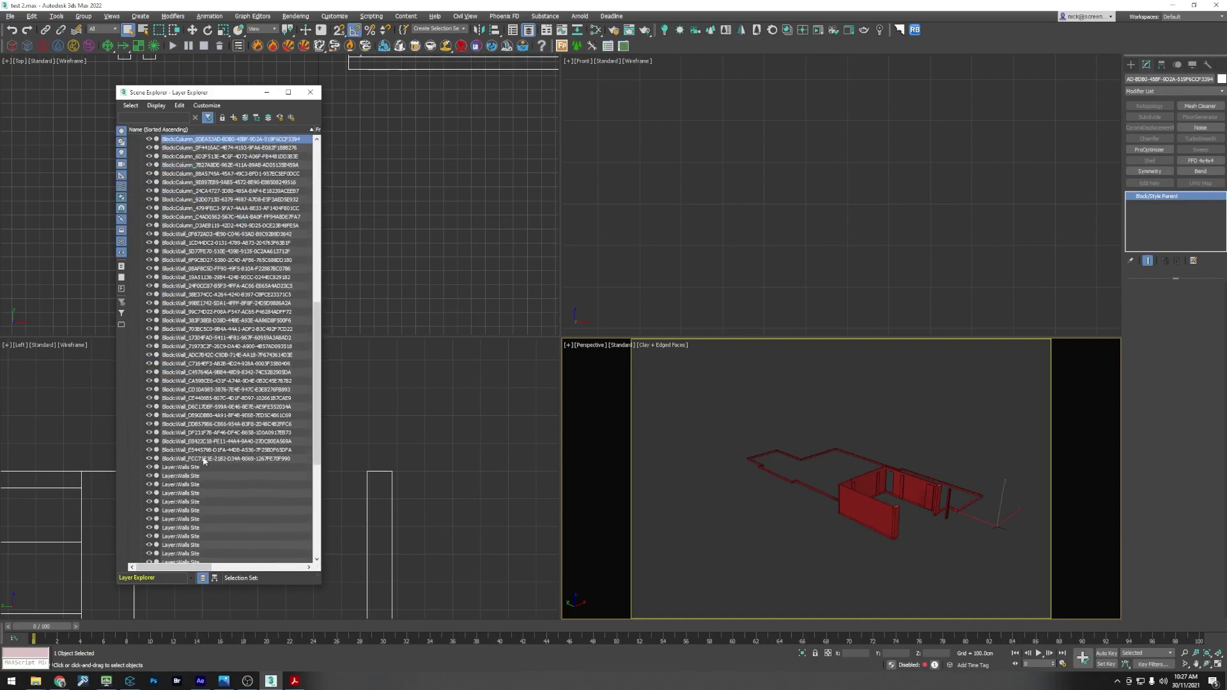
{"action": "left_click", "coordinate": [203, 459], "text": "shift"}
{"action": "key", "text": "Delete"}
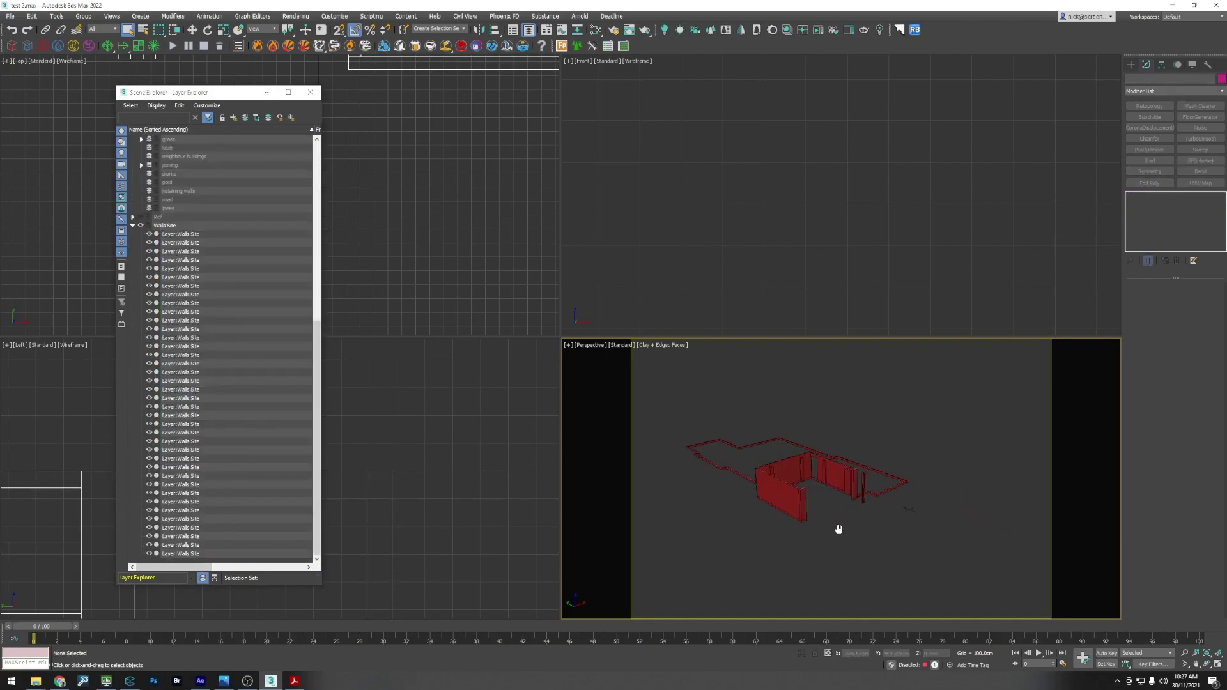
Step: Check the exterior finishing schedule PDF in Adobe Acrobat for the posts' finish and return to 3ds Max
{"action": "scroll", "coordinate": [857, 514], "scroll_direction": "down", "scroll_amount": 5}
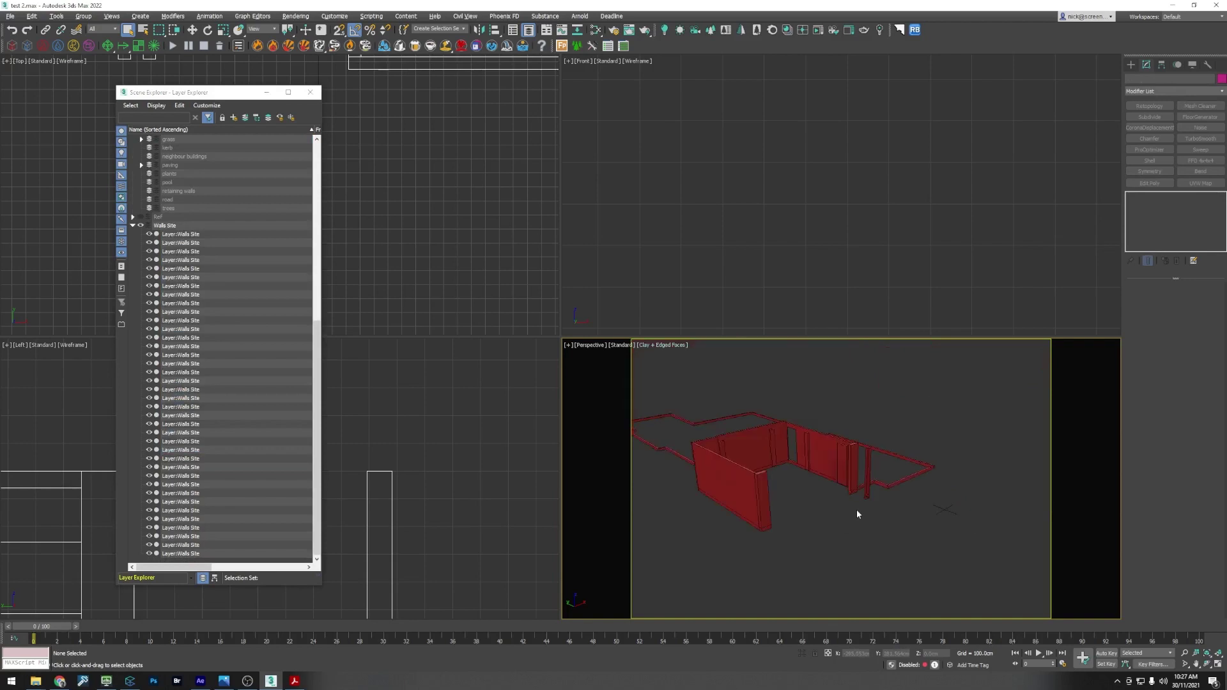
{"action": "middle_click_drag", "start_coordinate": [856, 509], "coordinate": [748, 489], "text": "alt"}
{"action": "scroll", "coordinate": [770, 499], "scroll_direction": "up", "scroll_amount": 5}
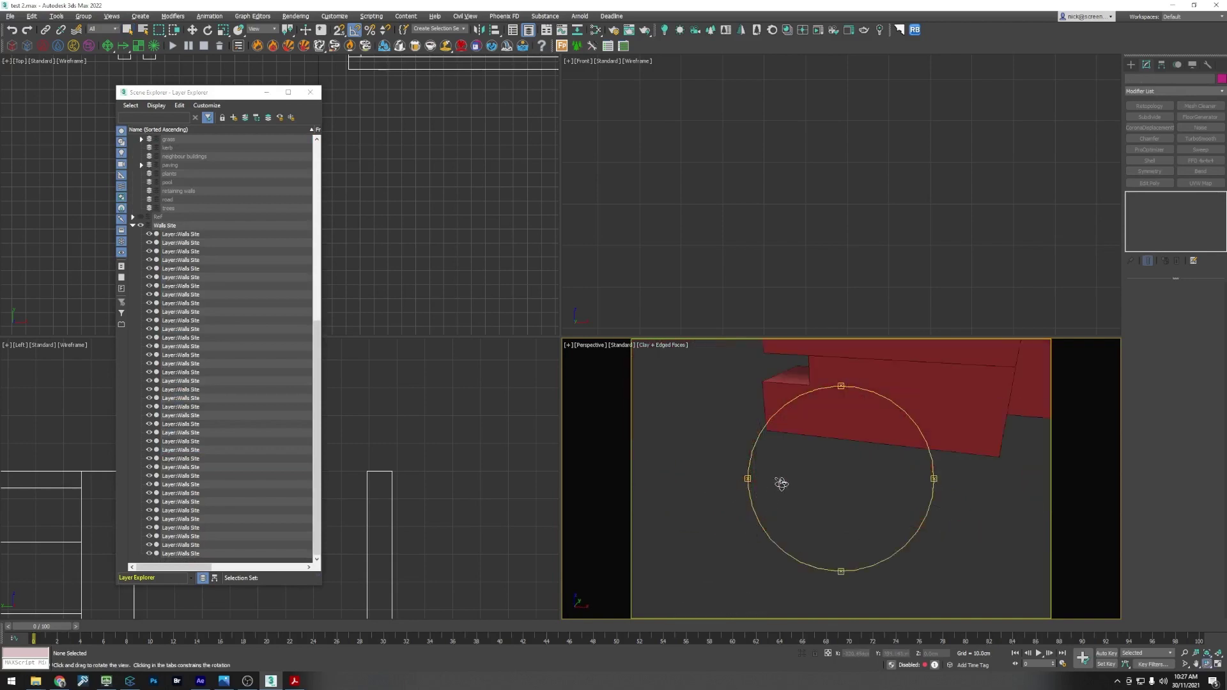
{"action": "left_click", "coordinate": [292, 682]}
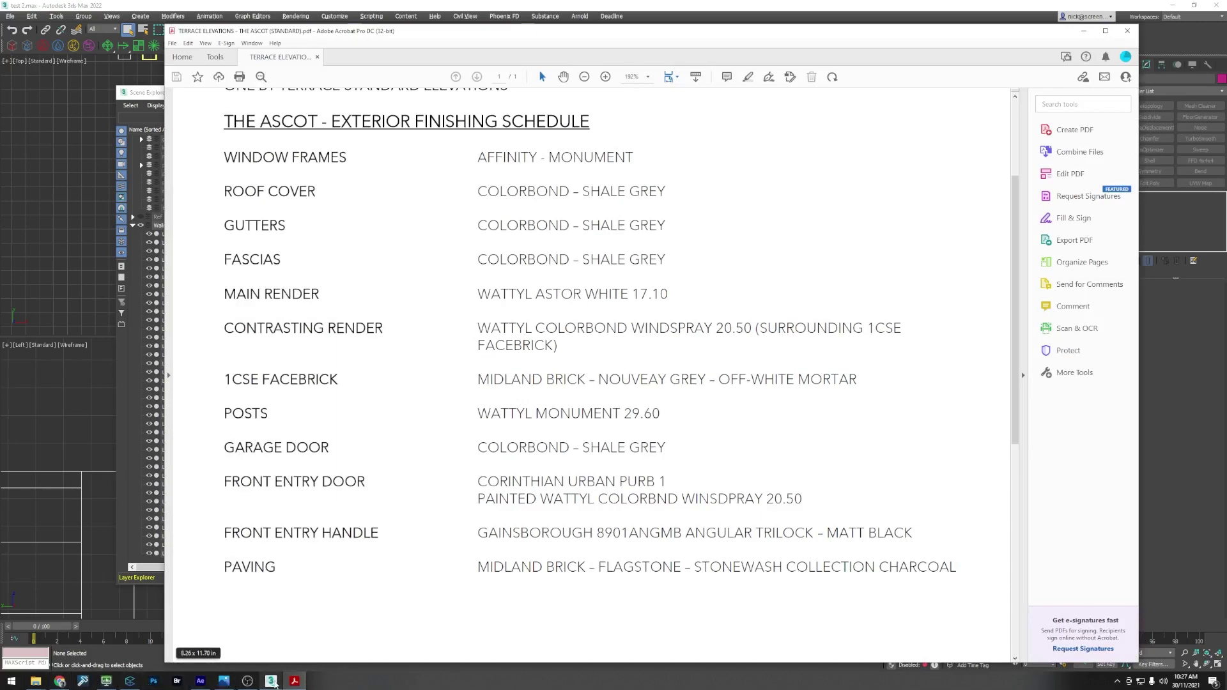
{"action": "left_click", "coordinate": [271, 682]}
Step: Select the two slim posts beside the site wall, make the louvres layer active and add them to it
{"action": "middle_click_drag", "start_coordinate": [780, 492], "coordinate": [758, 522], "text": "alt"}
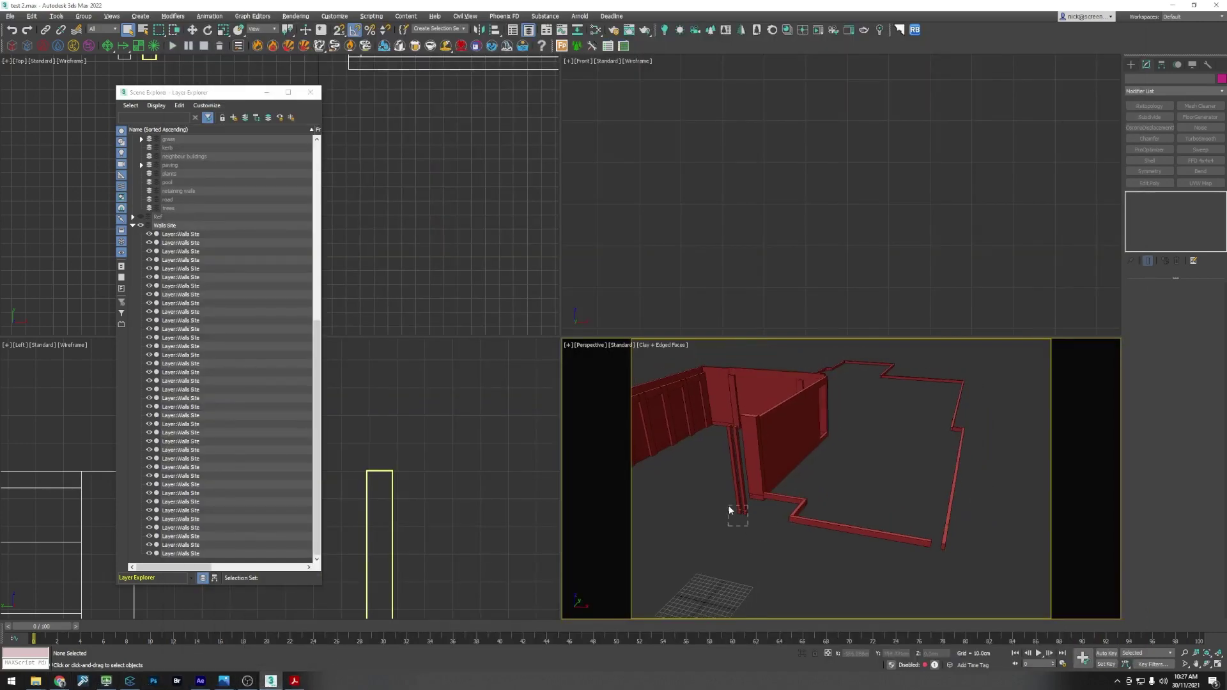
{"action": "left_click_drag", "start_coordinate": [730, 509], "coordinate": [745, 565]}
{"action": "scroll", "coordinate": [157, 272], "scroll_direction": "up", "scroll_amount": 10}
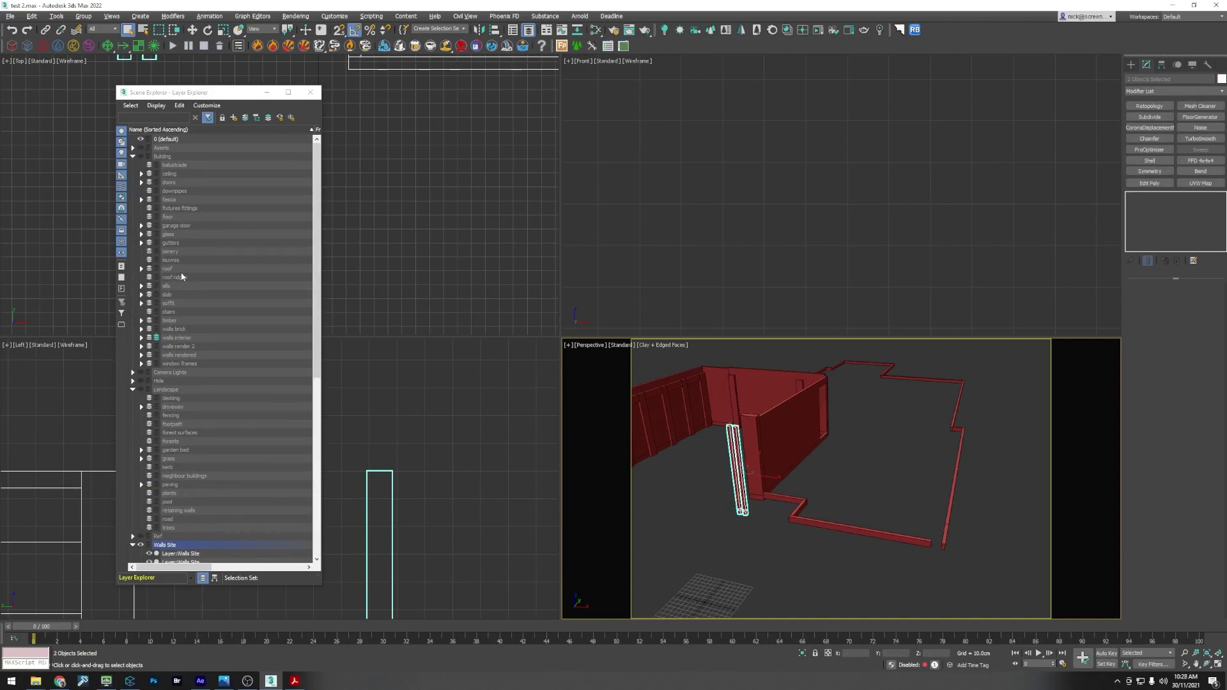
{"action": "left_click", "coordinate": [156, 261]}
{"action": "left_click", "coordinate": [245, 117]}
Step: Rename the louvres layer as posts
{"action": "left_click", "coordinate": [170, 261]}
{"action": "right_click", "coordinate": [170, 261]}
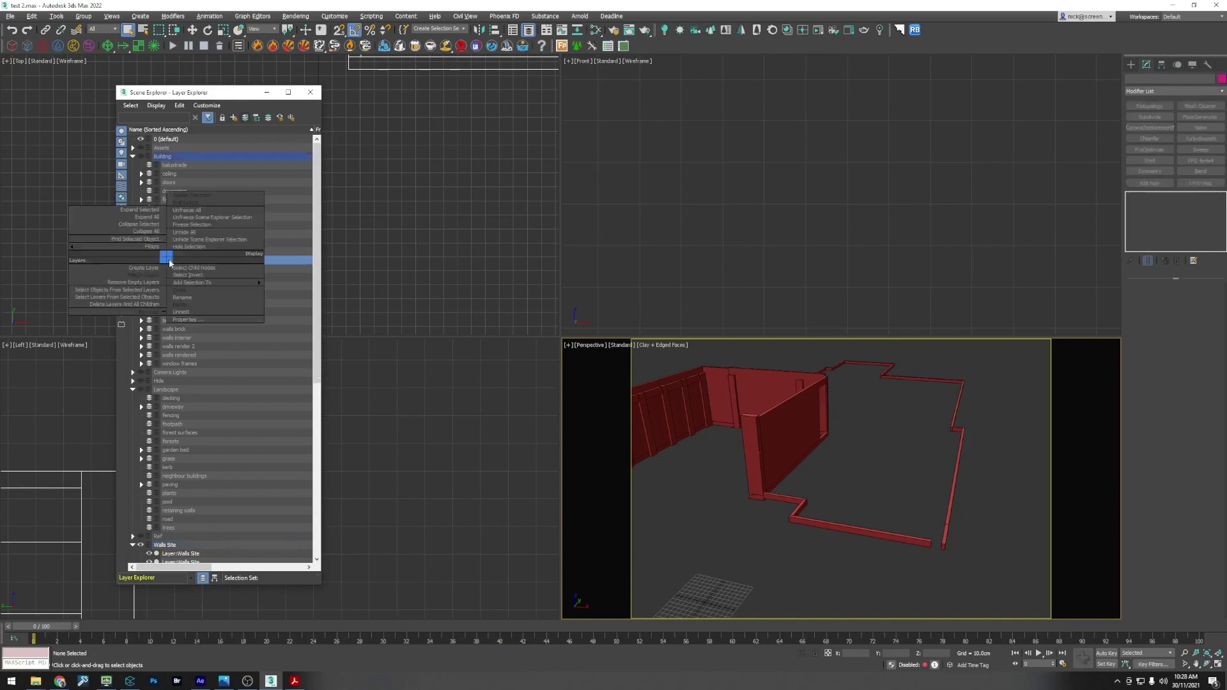
{"action": "left_click", "coordinate": [194, 292]}
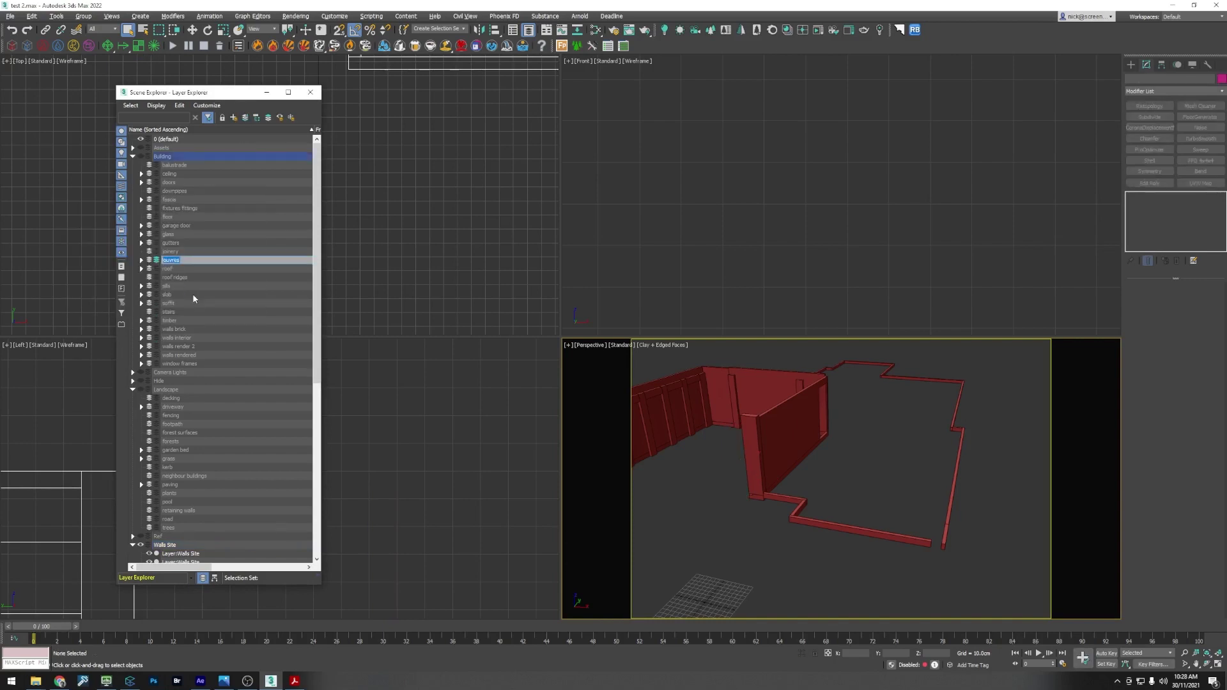
{"action": "left_click", "coordinate": [725, 509]}
Step: Select the large site wall and its end pillar, make the walls rendered layer active and add them to it
{"action": "middle_click_drag", "start_coordinate": [743, 494], "coordinate": [864, 489]}
{"action": "scroll", "coordinate": [803, 478], "scroll_direction": "down", "scroll_amount": 3}
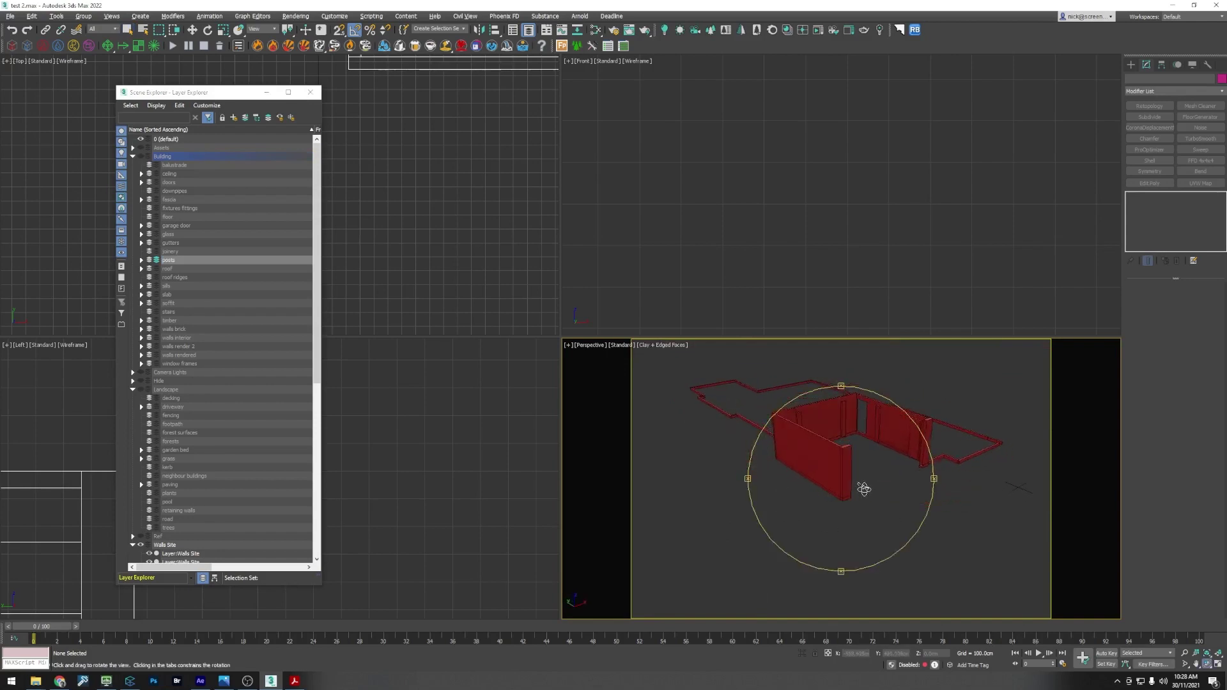
{"action": "left_click", "coordinate": [848, 473]}
{"action": "left_click", "coordinate": [806, 457], "text": "ctrl"}
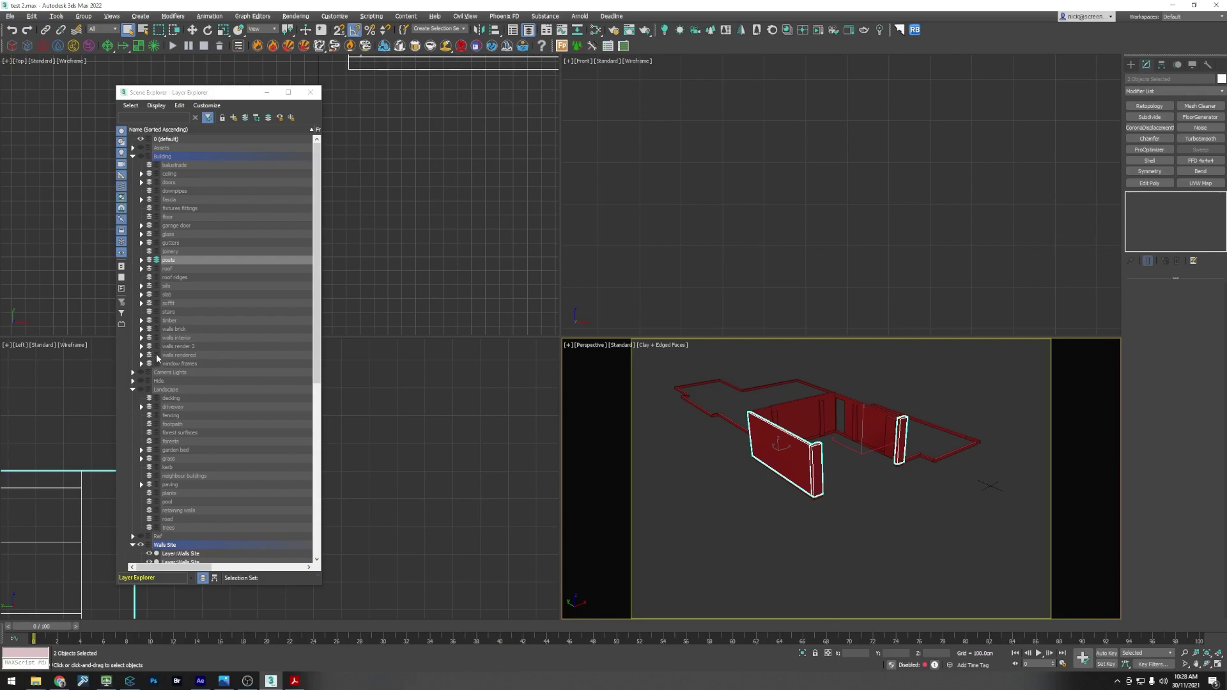
{"action": "left_click", "coordinate": [157, 355]}
{"action": "left_click", "coordinate": [246, 116]}
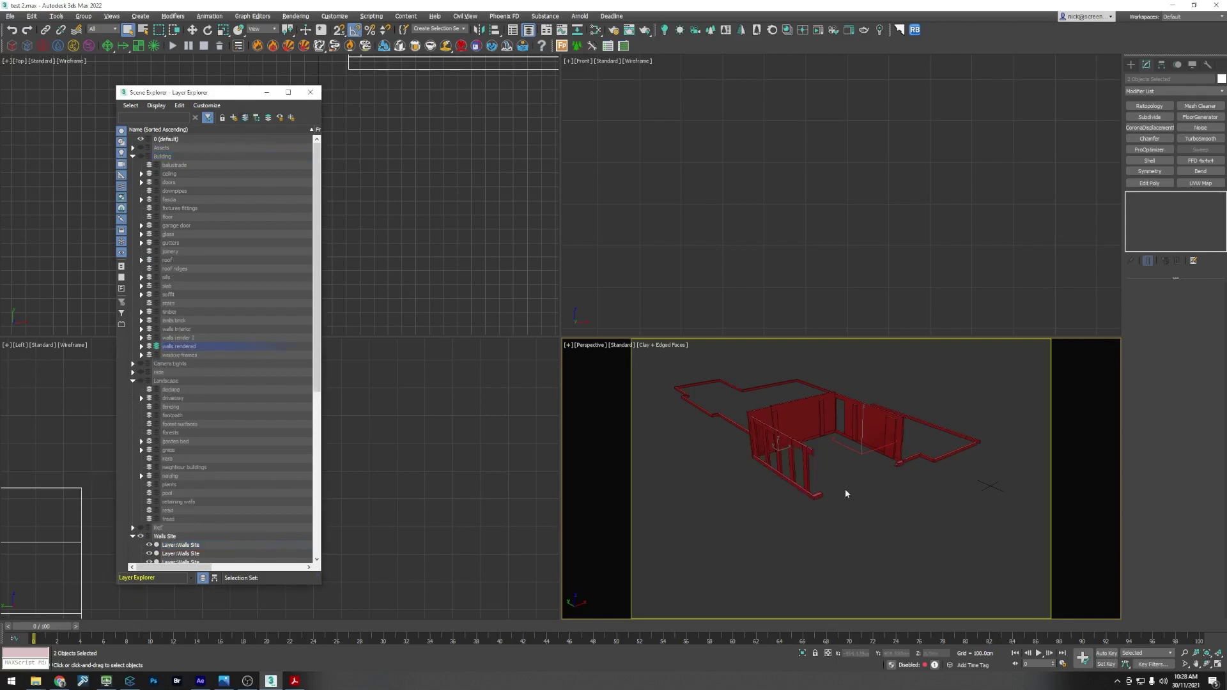
Step: Select the open frame of piers and rails left at the site wall and add it to the walls rendered layer
{"action": "middle_click_drag", "start_coordinate": [836, 503], "coordinate": [813, 516], "text": "alt"}
{"action": "left_click", "coordinate": [771, 410]}
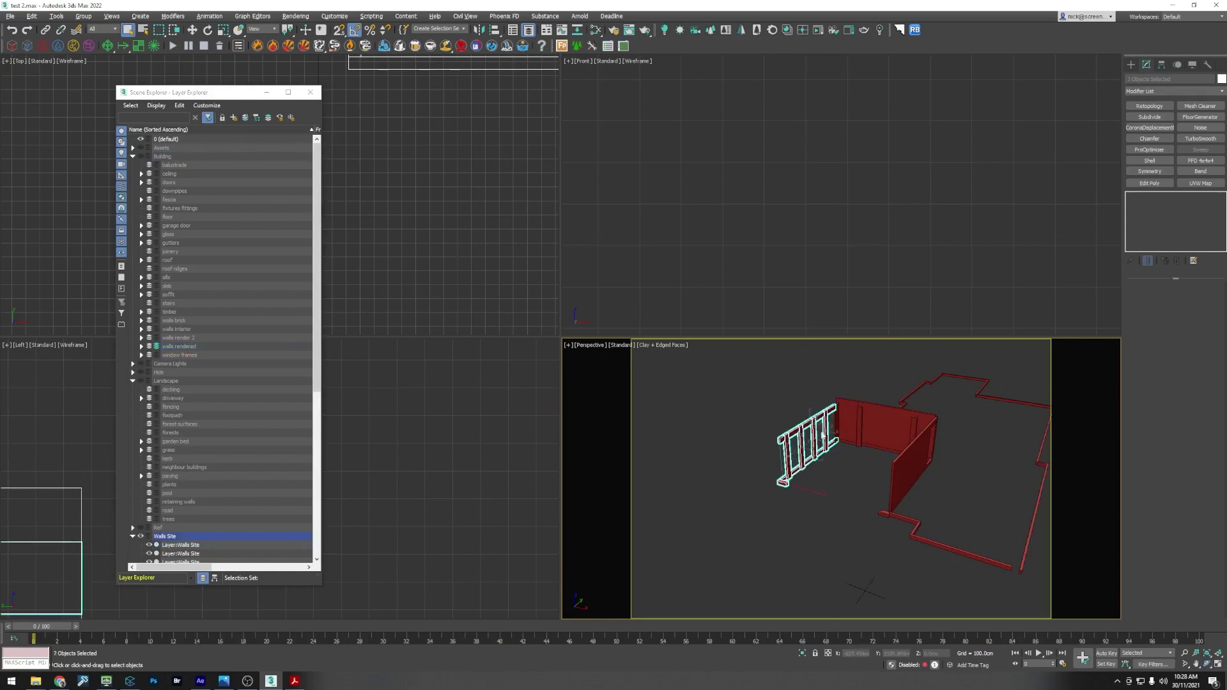
{"action": "scroll", "coordinate": [836, 423], "scroll_direction": "up", "scroll_amount": 3}
{"action": "left_click", "coordinate": [836, 424], "text": "ctrl"}
{"action": "left_click", "coordinate": [179, 345]}
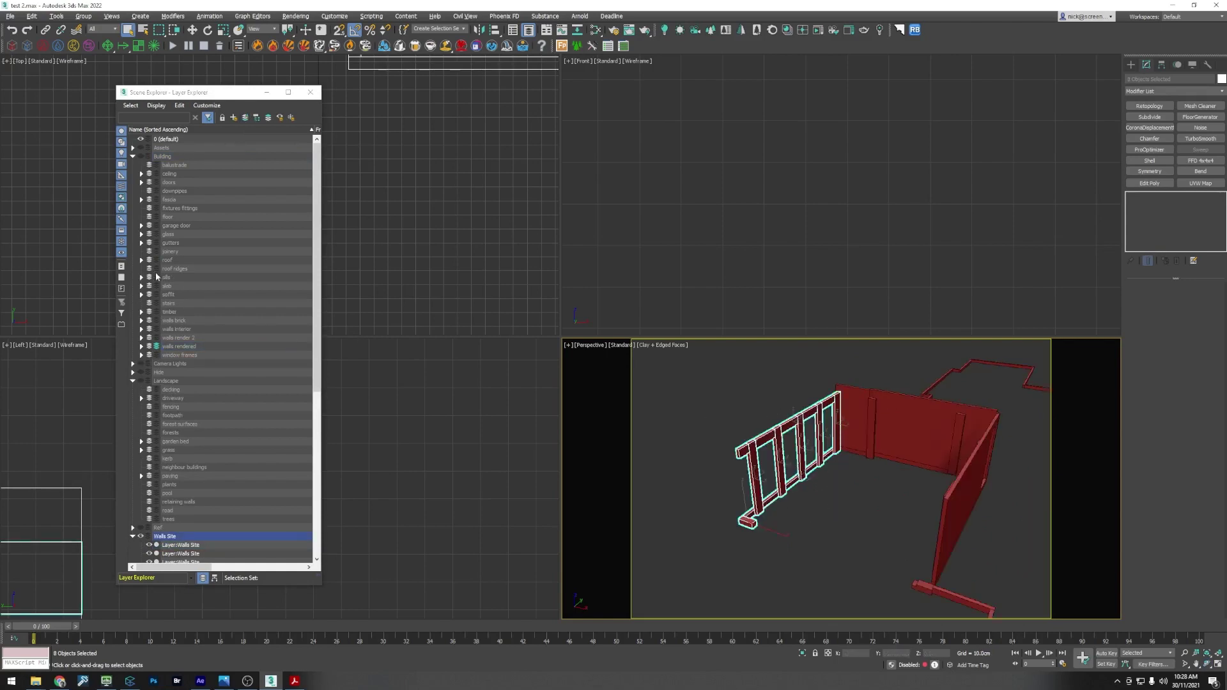
{"action": "left_click", "coordinate": [245, 118]}
Step: Select all the remaining site walls, make the walls interior layer active and add them to it
{"action": "middle_click_drag", "start_coordinate": [772, 491], "coordinate": [716, 463]}
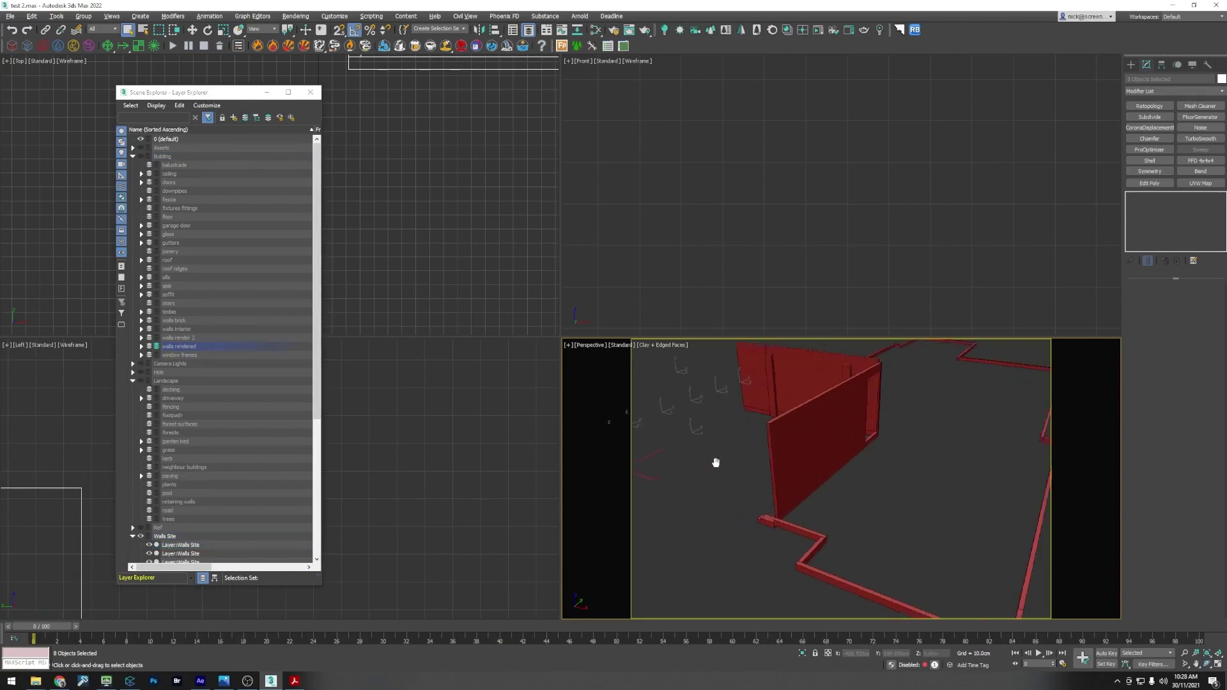
{"action": "scroll", "coordinate": [716, 462], "scroll_direction": "down", "scroll_amount": 4}
{"action": "left_click_drag", "start_coordinate": [961, 560], "coordinate": [722, 378]}
{"action": "scroll", "coordinate": [173, 533], "scroll_direction": "down", "scroll_amount": 2}
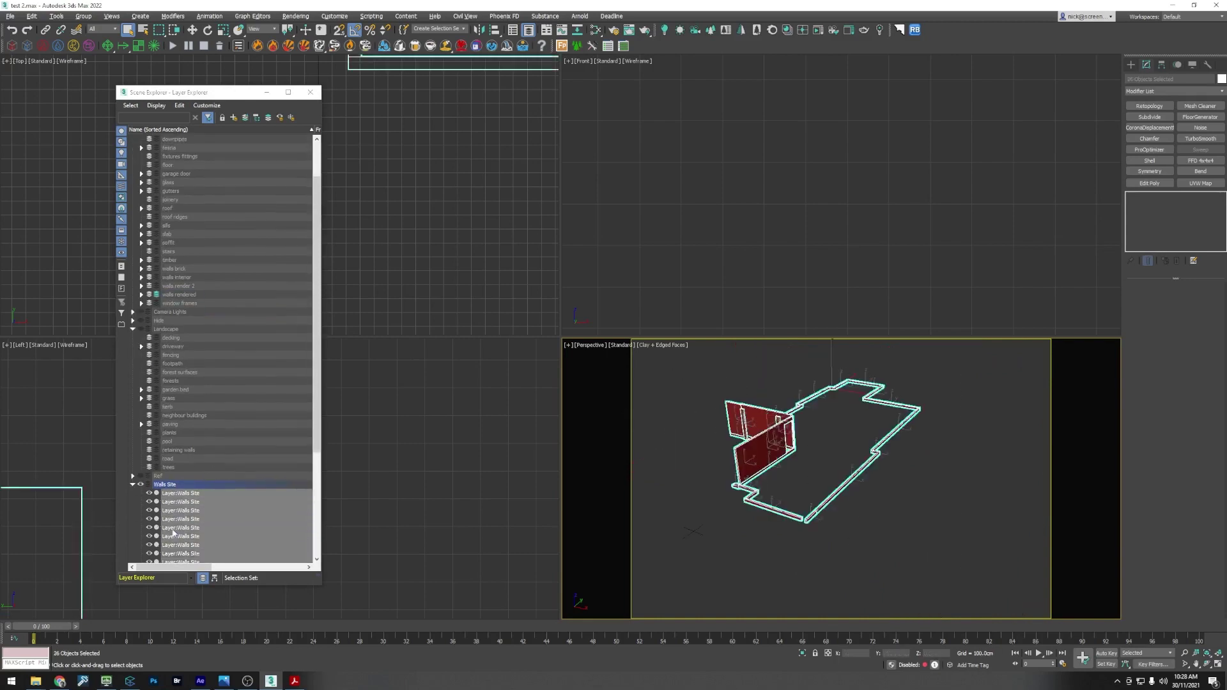
{"action": "left_click", "coordinate": [156, 276]}
{"action": "left_click", "coordinate": [244, 119]}
{"action": "left_click", "coordinate": [729, 502]}
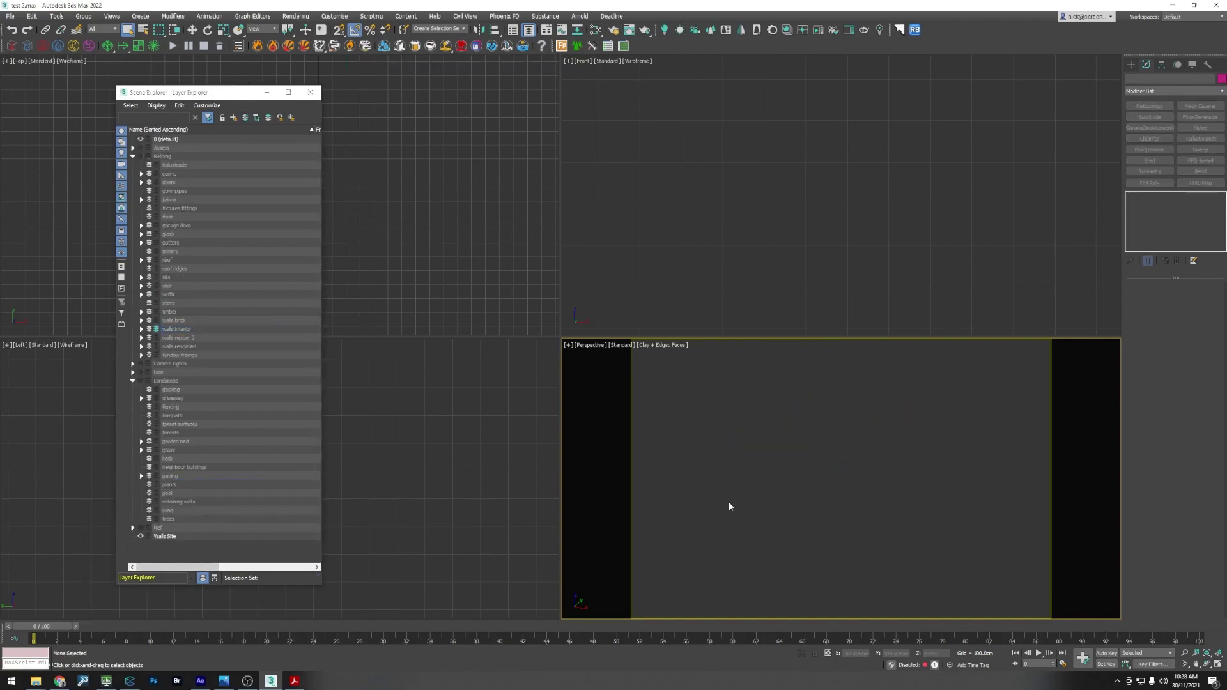
Step: Delete the emptied Walls Site layer and collapse the Landscape and Building layer groups
{"action": "left_click", "coordinate": [160, 537]}
{"action": "right_click", "coordinate": [167, 533]}
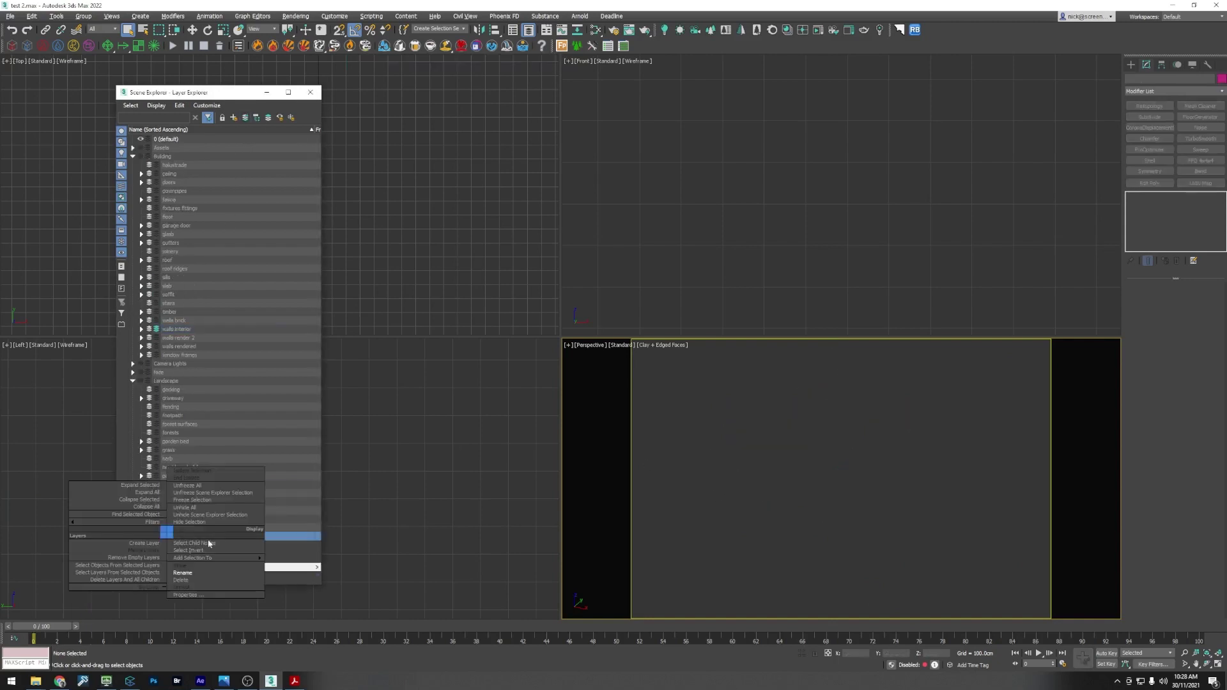
{"action": "left_click", "coordinate": [199, 583]}
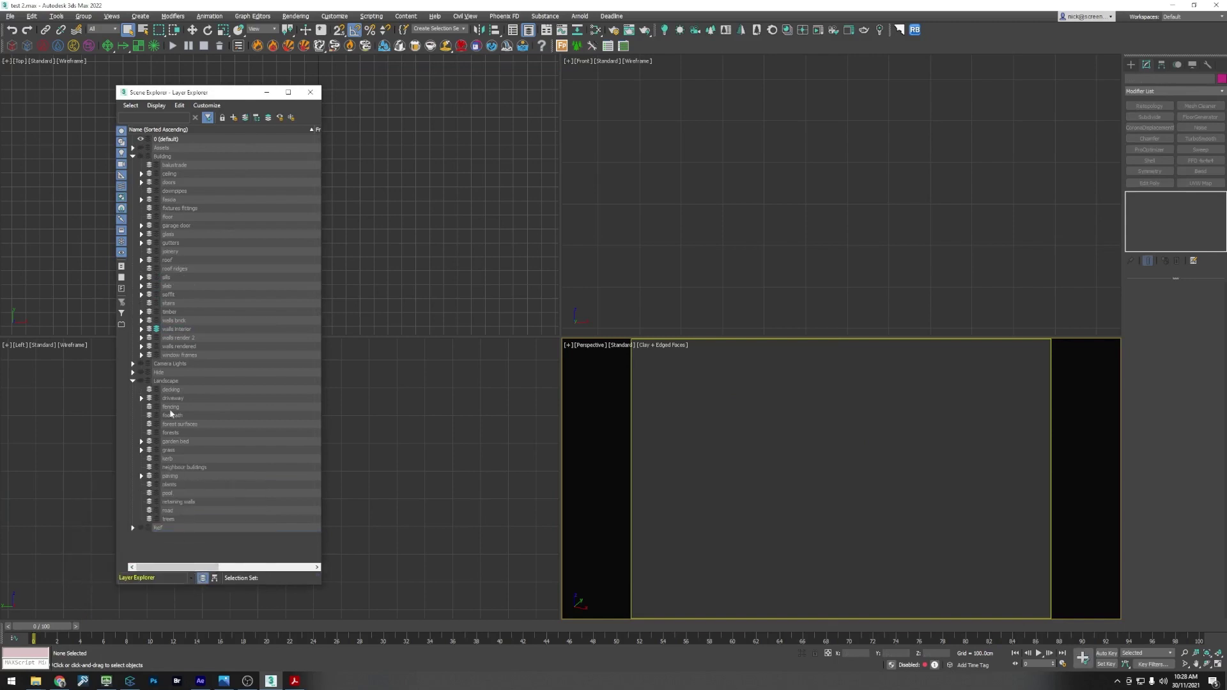
{"action": "left_click", "coordinate": [132, 382]}
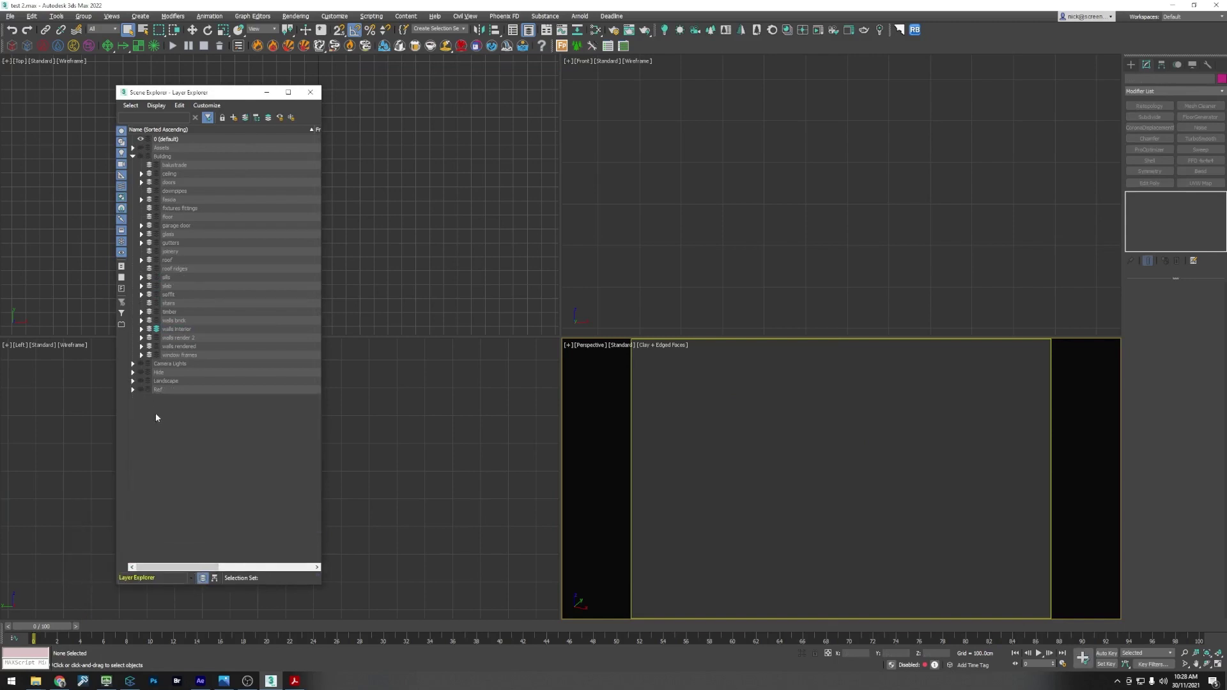
{"action": "left_click", "coordinate": [133, 156]}
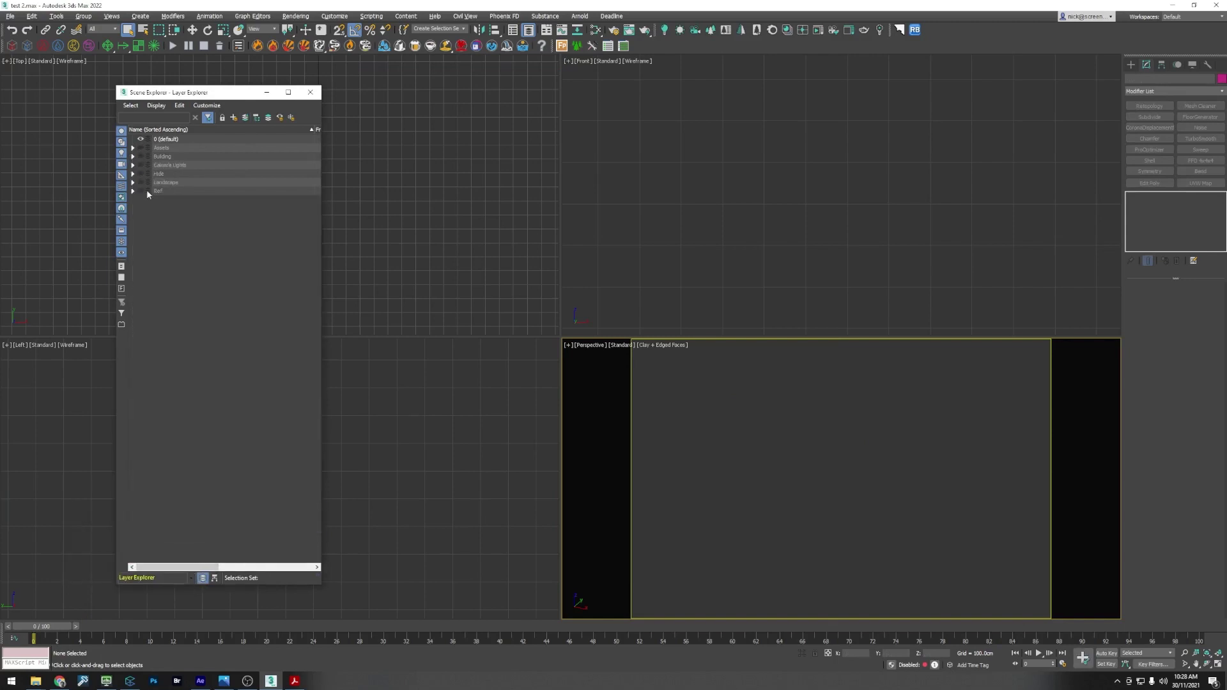
Step: Unhide the Building layer to review the house from the front, hide it again and show the Camera Lights layer
{"action": "left_click", "coordinate": [141, 149]}
{"action": "left_click", "coordinate": [142, 157]}
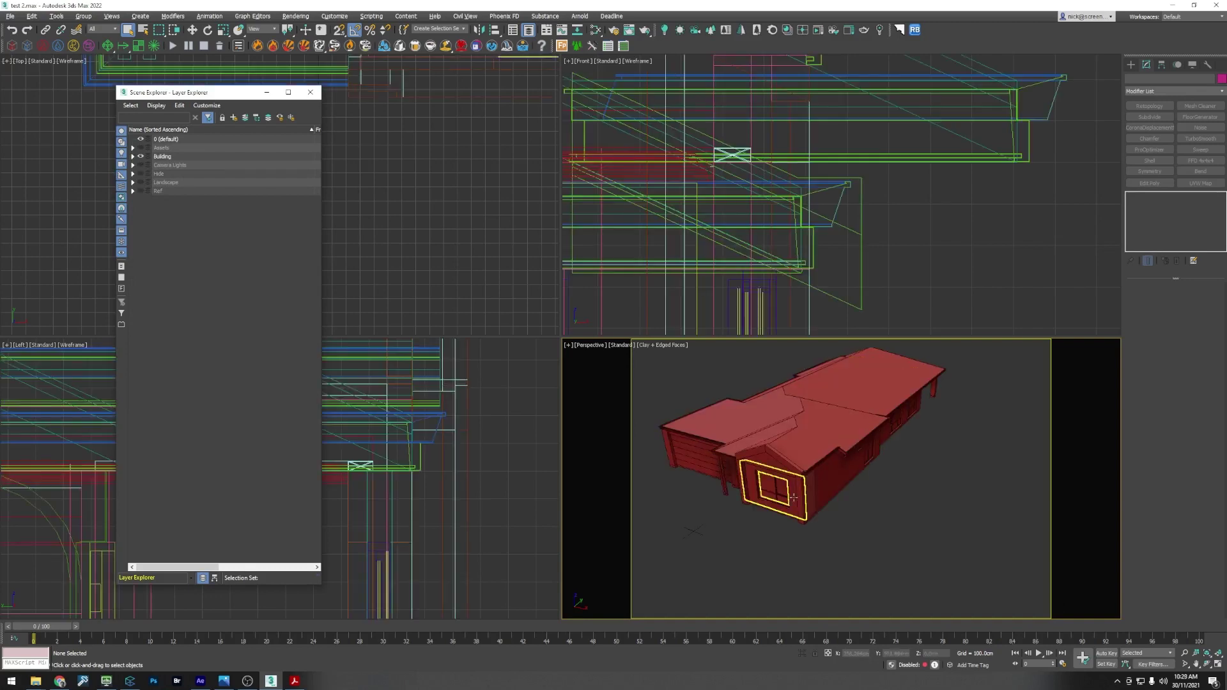
{"action": "scroll", "coordinate": [817, 499], "scroll_direction": "up", "scroll_amount": 6}
{"action": "middle_click_drag", "start_coordinate": [816, 499], "coordinate": [850, 496], "text": "alt"}
{"action": "scroll", "coordinate": [855, 516], "scroll_direction": "down", "scroll_amount": 5}
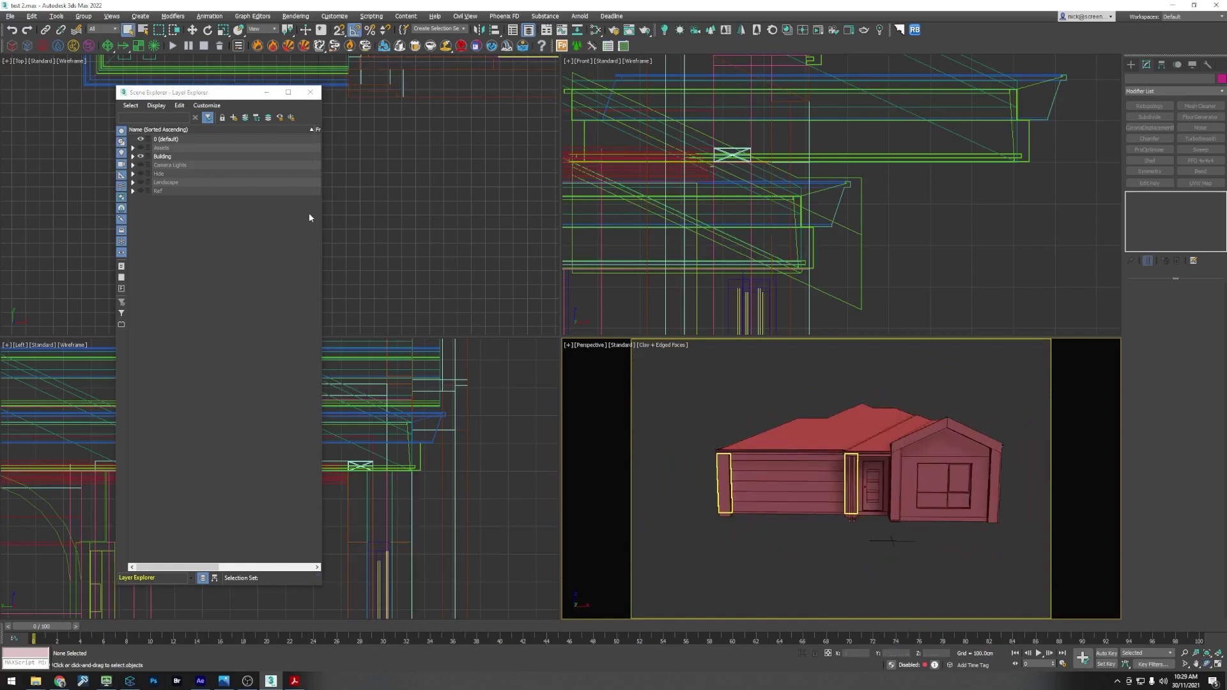
{"action": "left_click", "coordinate": [141, 157]}
{"action": "left_click", "coordinate": [141, 164]}
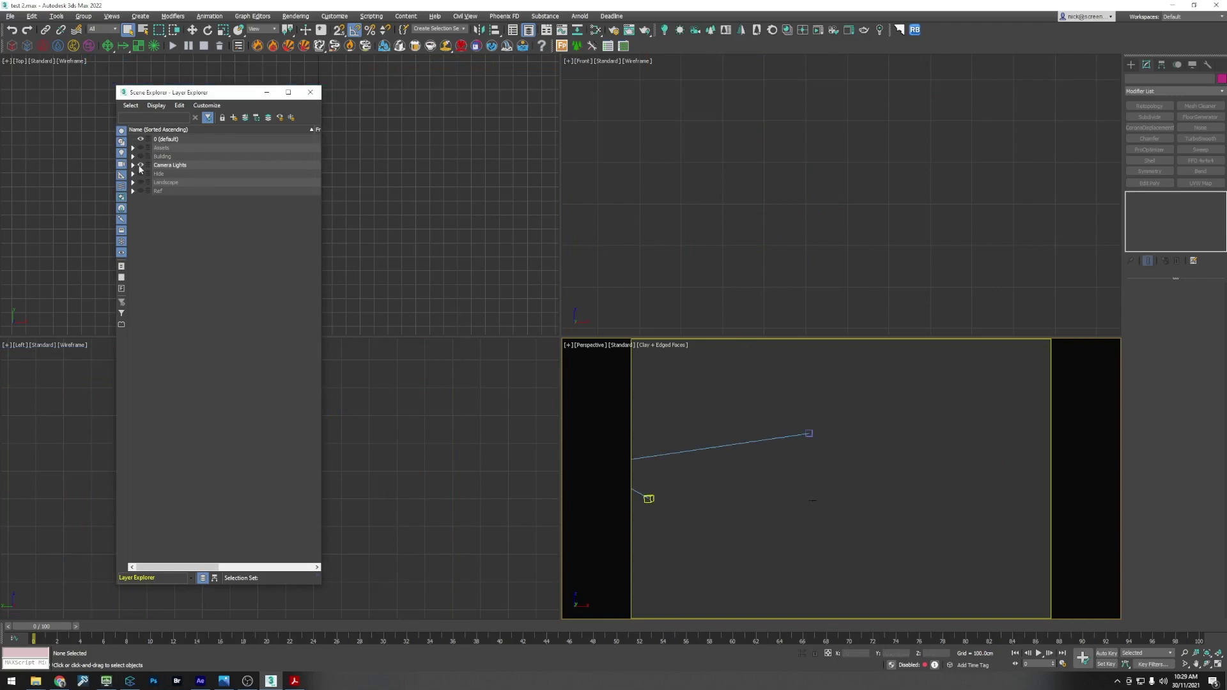
Step: Hide the Camera Lights layer, show the Hide layer to inspect its plumbing, meter box and fixture objects, and hide it again
{"action": "left_click", "coordinate": [141, 164]}
{"action": "left_click", "coordinate": [141, 173]}
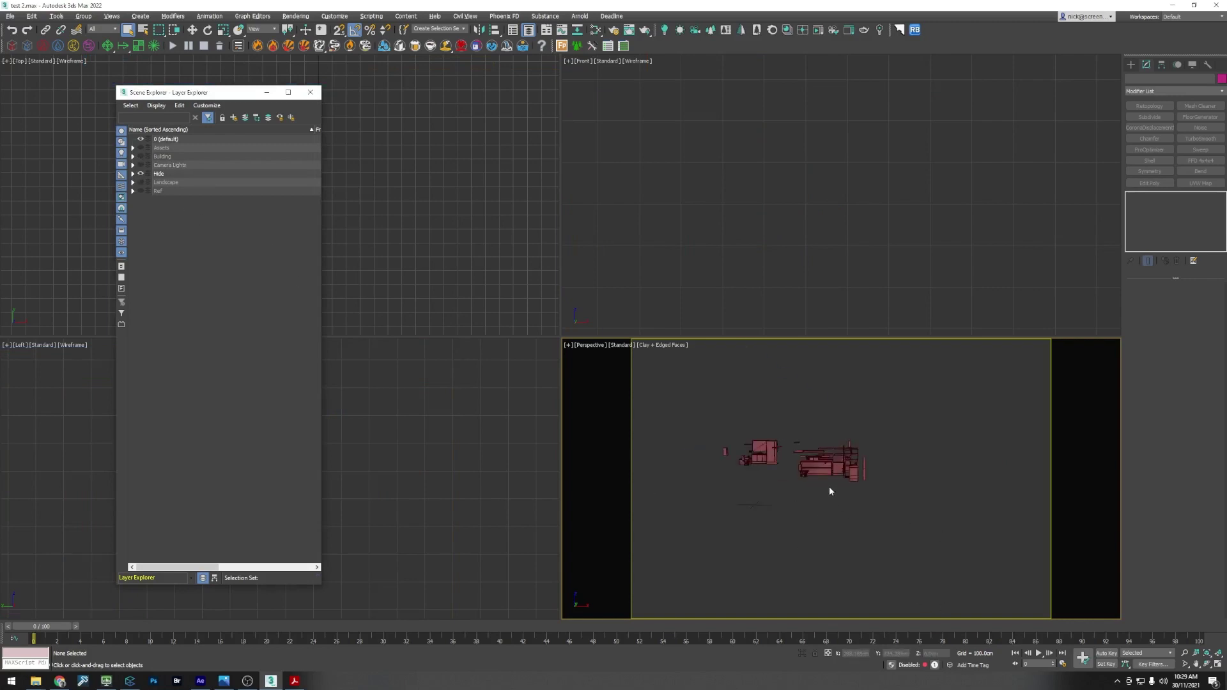
{"action": "scroll", "coordinate": [830, 491], "scroll_direction": "up", "scroll_amount": 3}
{"action": "middle_click_drag", "start_coordinate": [831, 489], "coordinate": [806, 528], "text": "alt"}
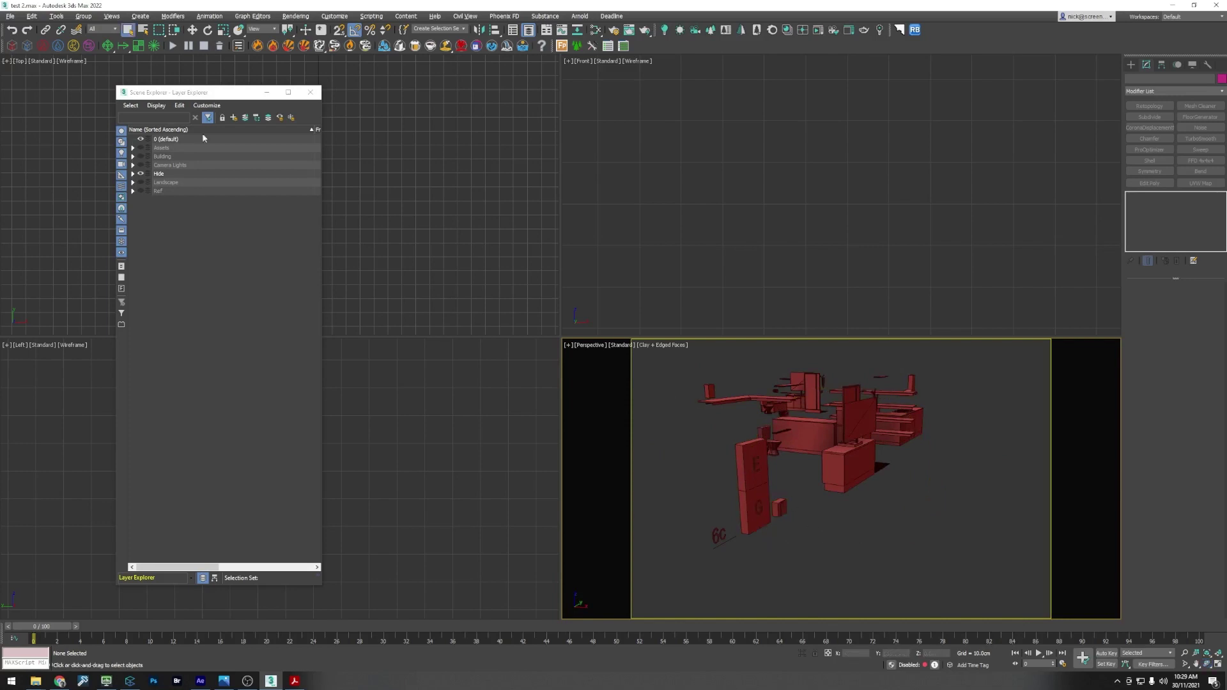
{"action": "scroll", "coordinate": [771, 502], "scroll_direction": "up", "scroll_amount": 5}
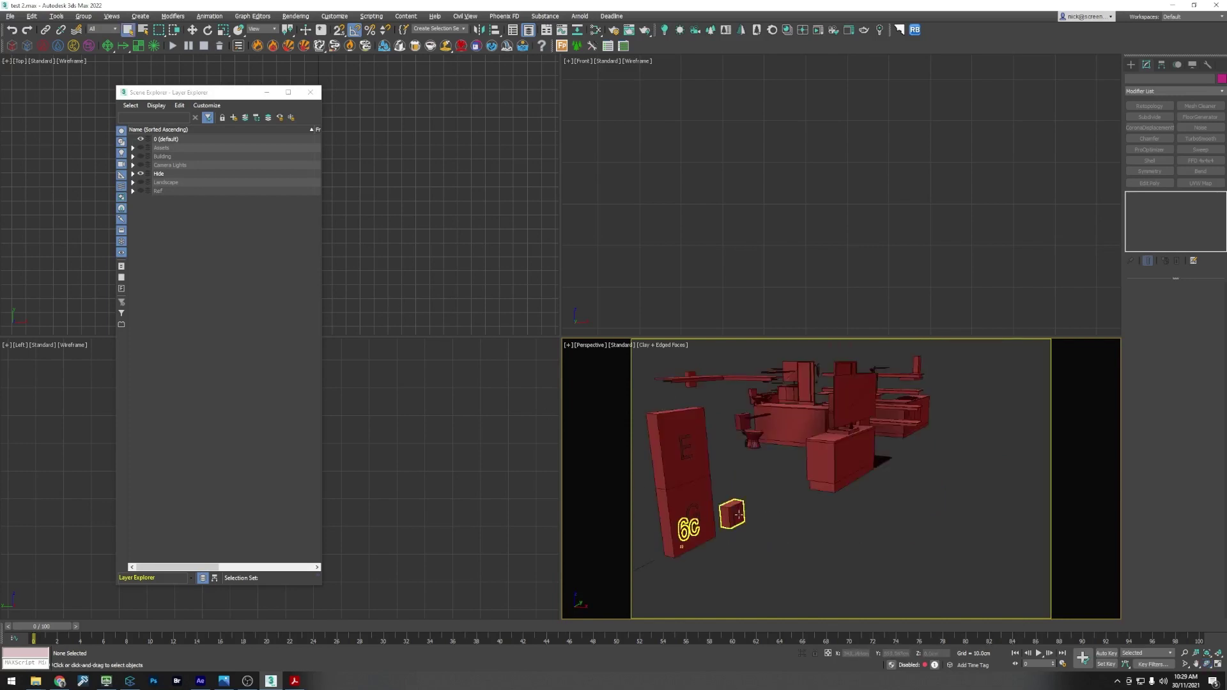
{"action": "left_click", "coordinate": [739, 514]}
{"action": "left_click", "coordinate": [699, 503]}
{"action": "scroll", "coordinate": [731, 502], "scroll_direction": "down", "scroll_amount": 4}
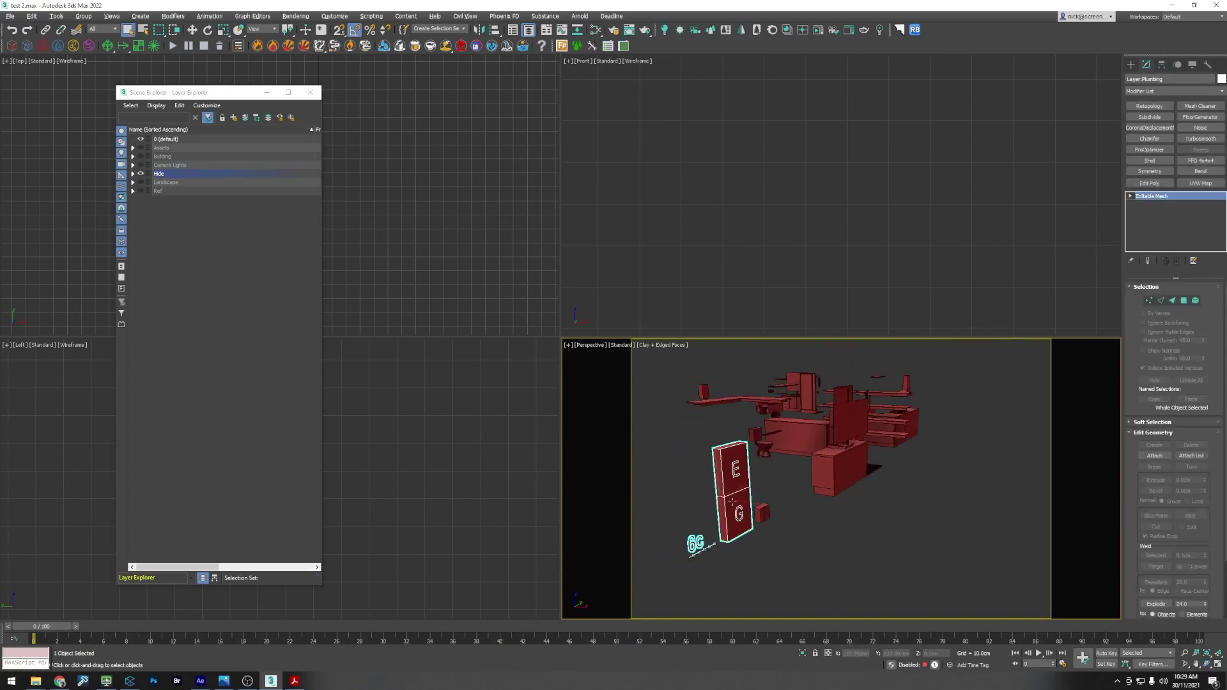
{"action": "left_click", "coordinate": [142, 174]}
Step: Show the Landscape layer to review its ground surfaces and hide it again
{"action": "left_click", "coordinate": [141, 182]}
{"action": "scroll", "coordinate": [711, 485], "scroll_direction": "up", "scroll_amount": 2}
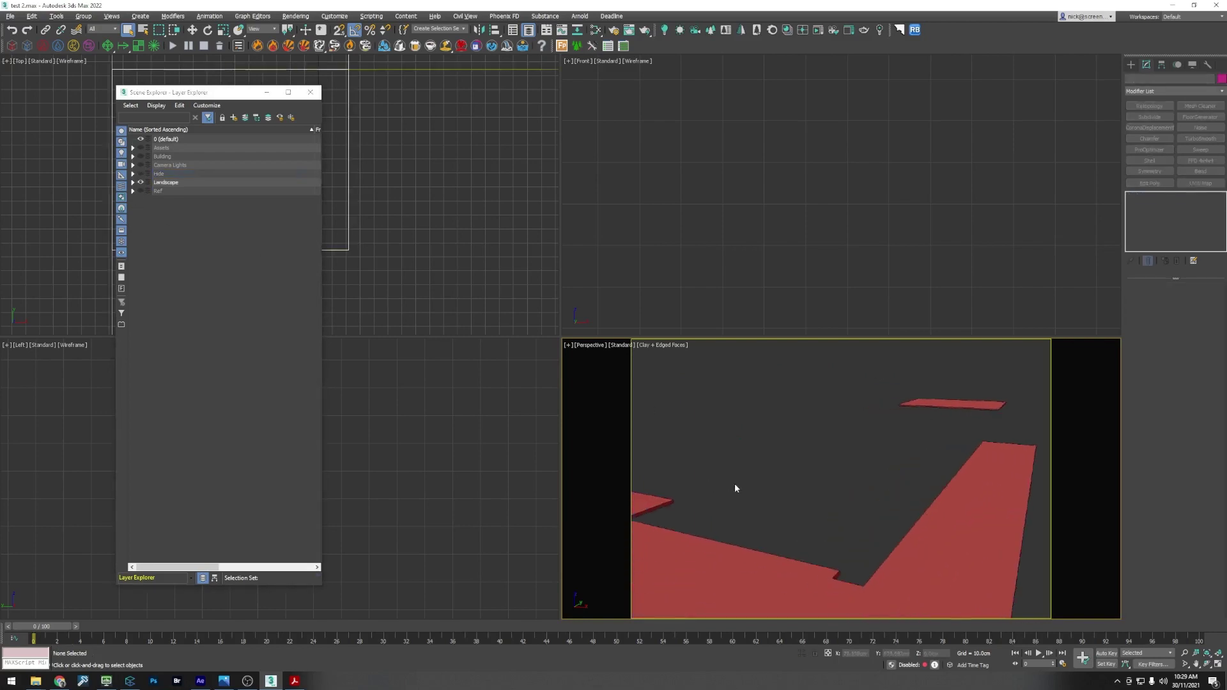
{"action": "scroll", "coordinate": [734, 483], "scroll_direction": "down", "scroll_amount": 4}
{"action": "middle_click_drag", "start_coordinate": [739, 485], "coordinate": [769, 508]}
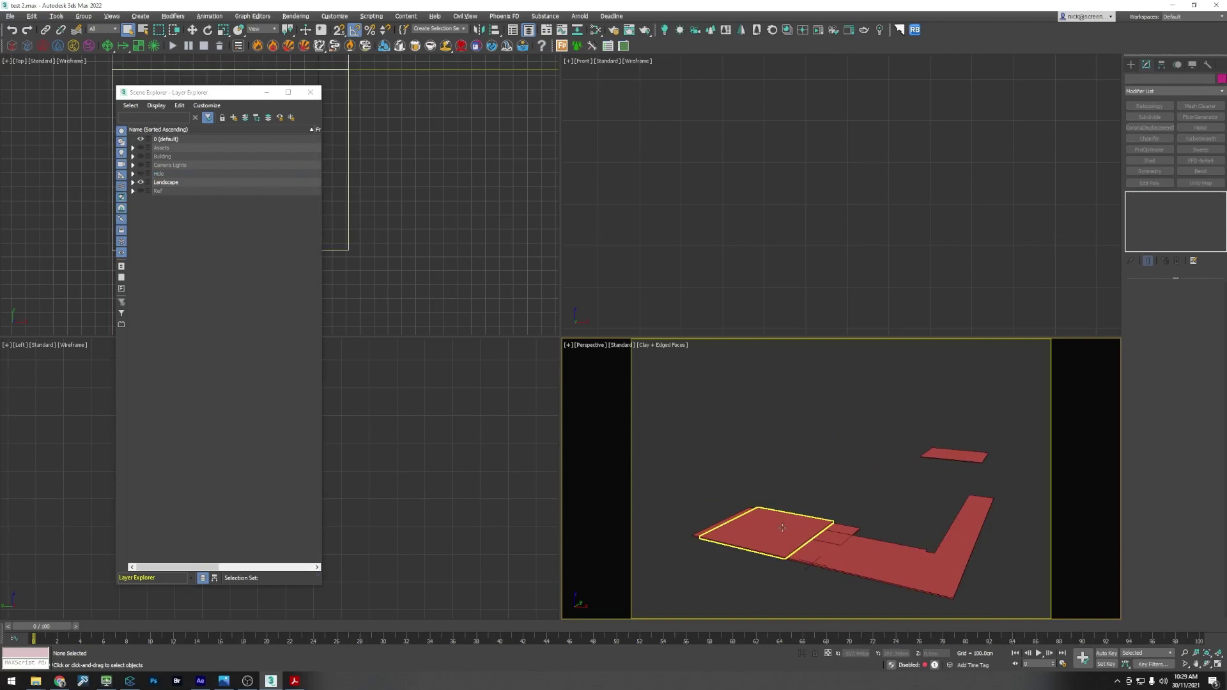
{"action": "left_click", "coordinate": [141, 183]}
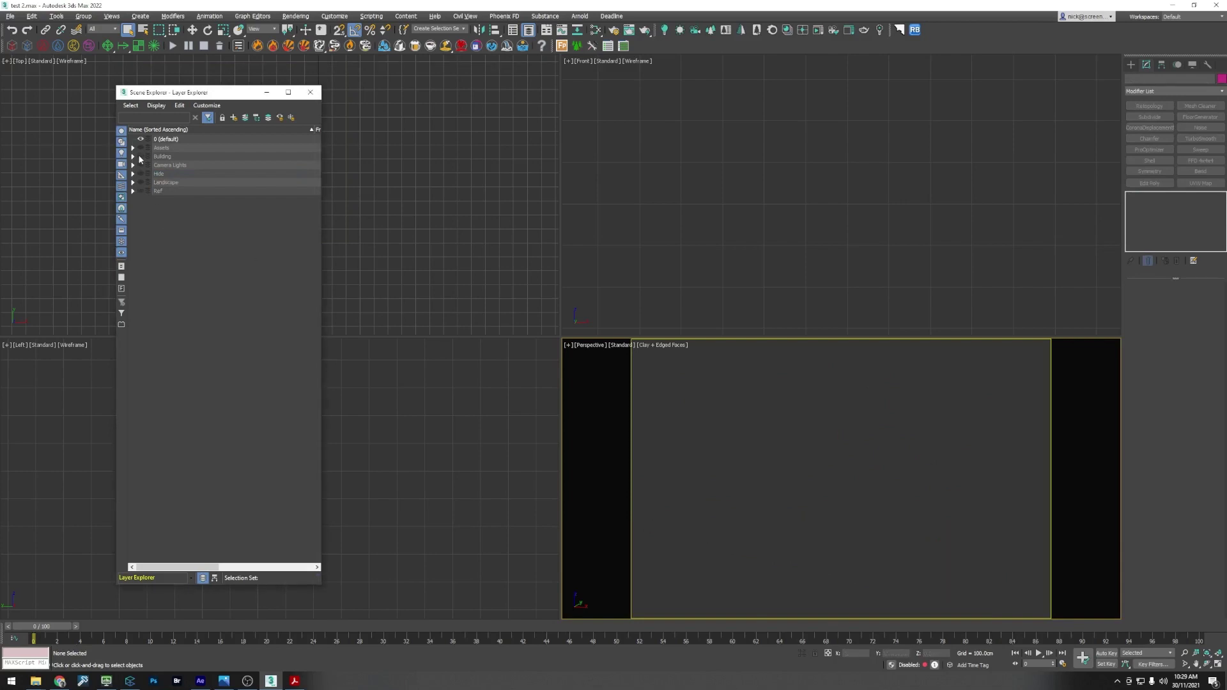
Step: Show and expand the Building layer and delete its empty balustrade, downpipes, fixtures fittings and stairs layers
{"action": "left_click", "coordinate": [133, 156]}
{"action": "left_click", "coordinate": [141, 156]}
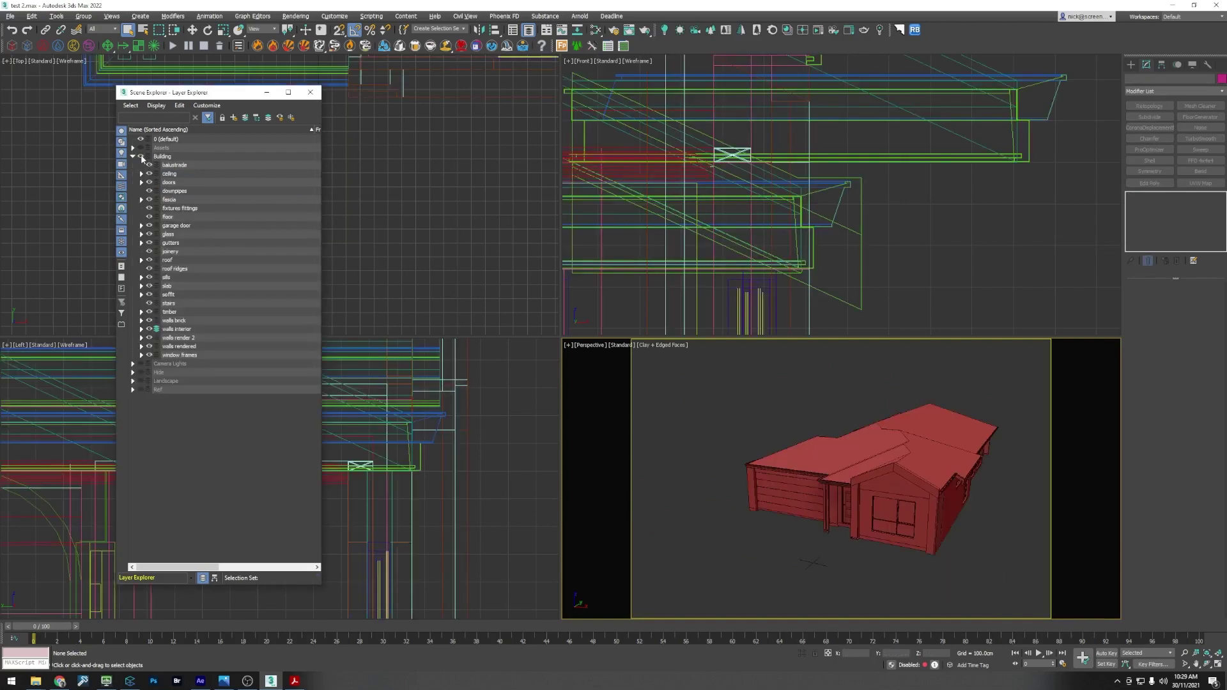
{"action": "left_click", "coordinate": [178, 166]}
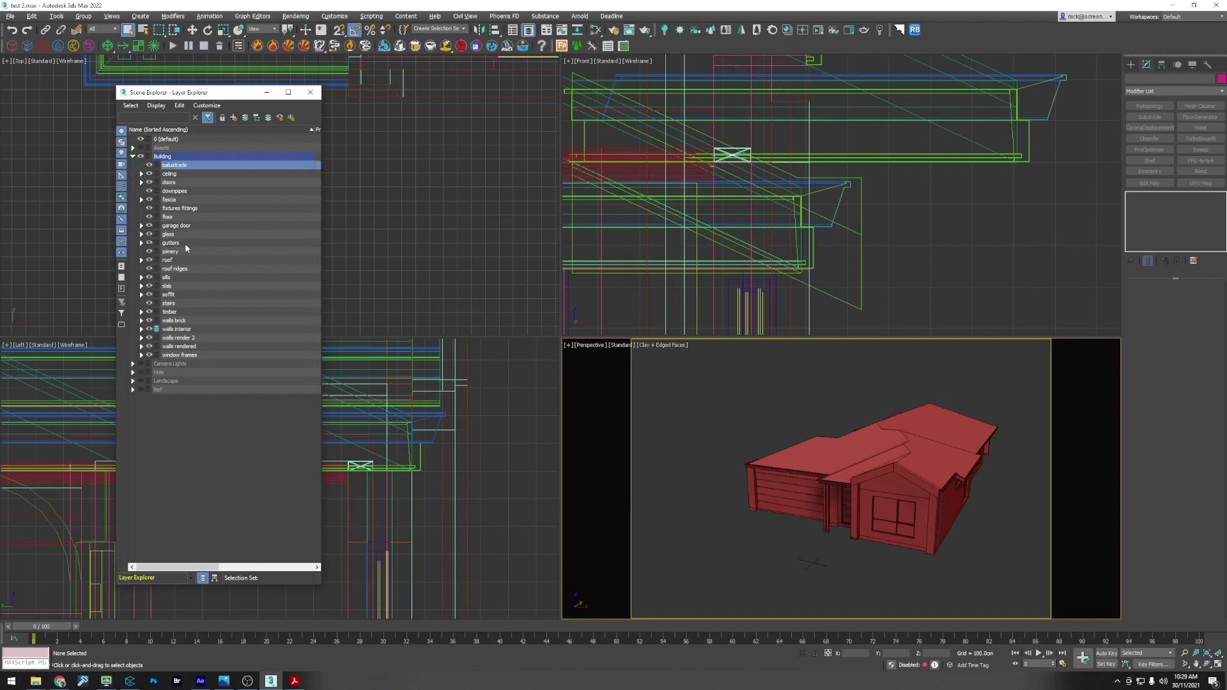
{"action": "left_click", "coordinate": [175, 182]}
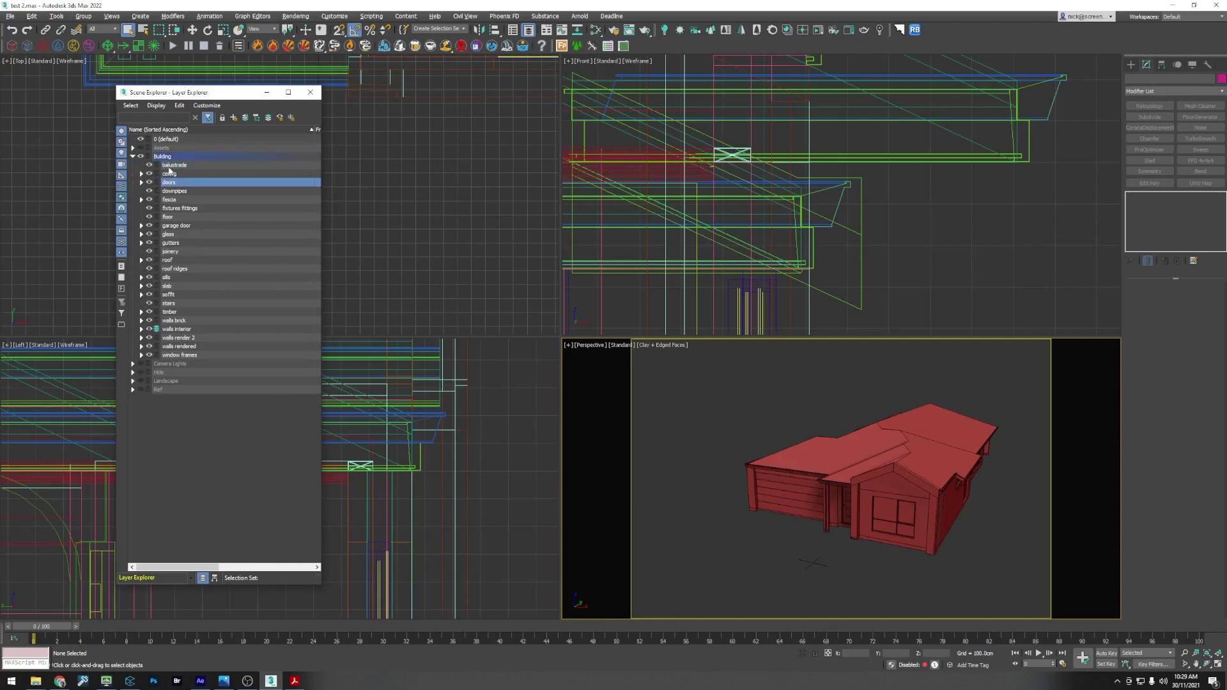
{"action": "left_click", "coordinate": [170, 166]}
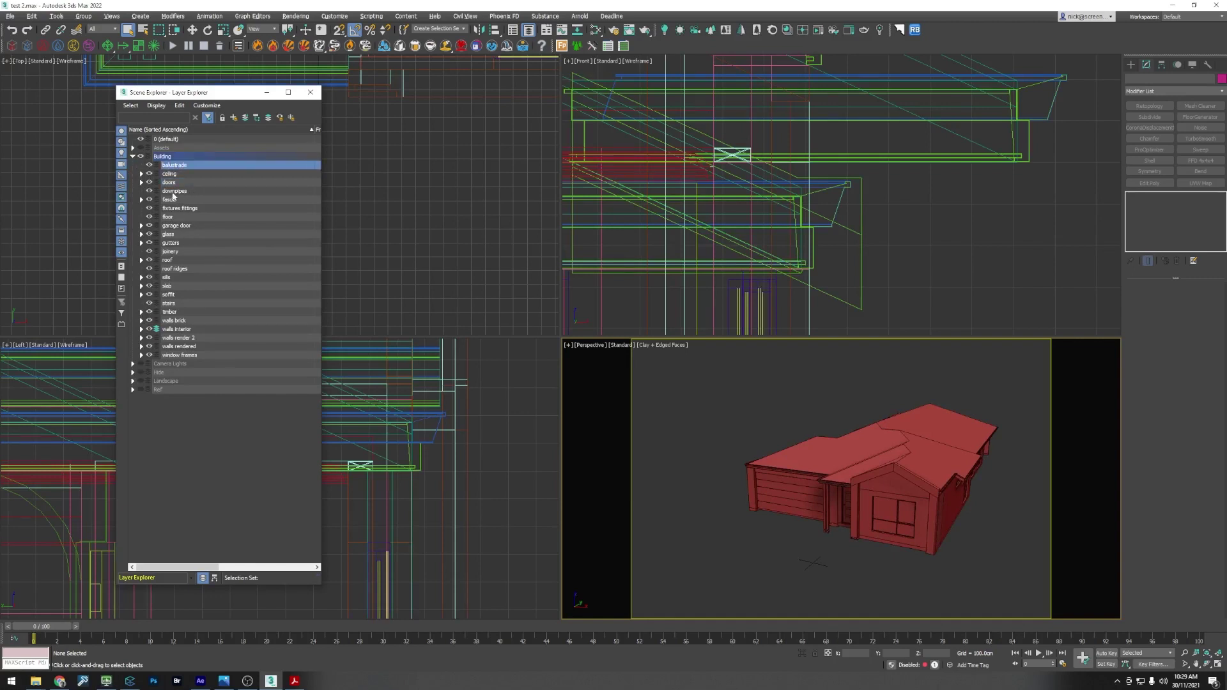
{"action": "left_click", "coordinate": [175, 191]}
{"action": "left_click", "coordinate": [174, 166], "text": "ctrl"}
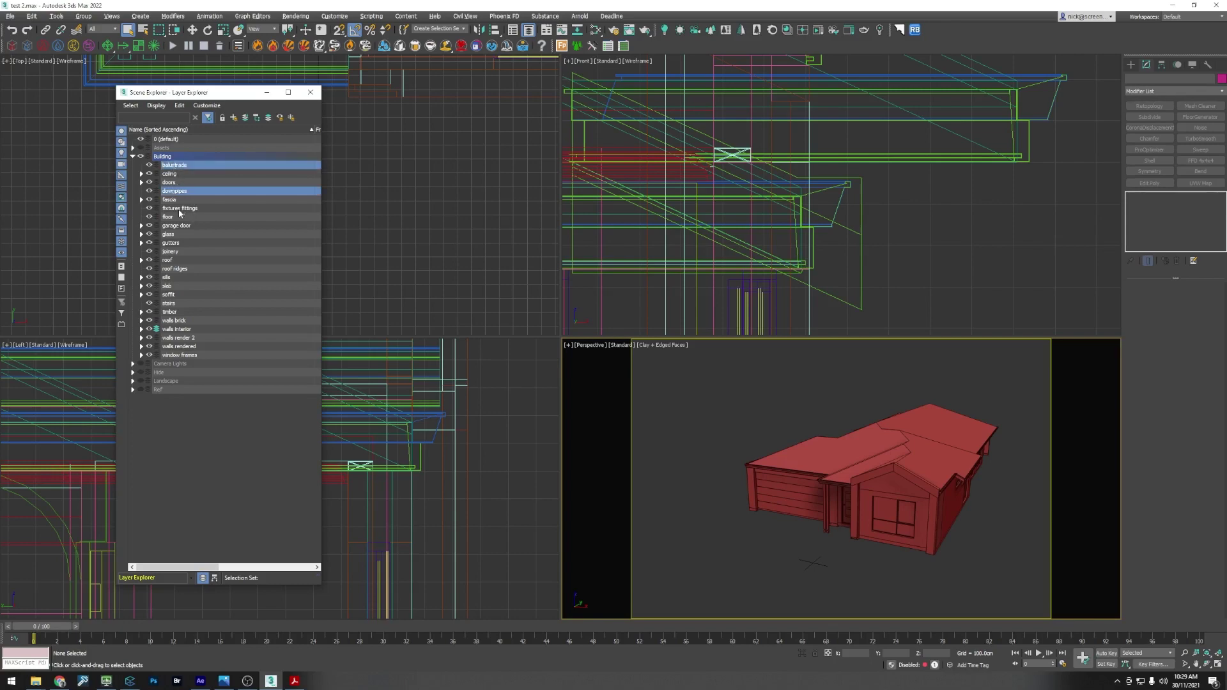
{"action": "left_click", "coordinate": [176, 209], "text": "ctrl"}
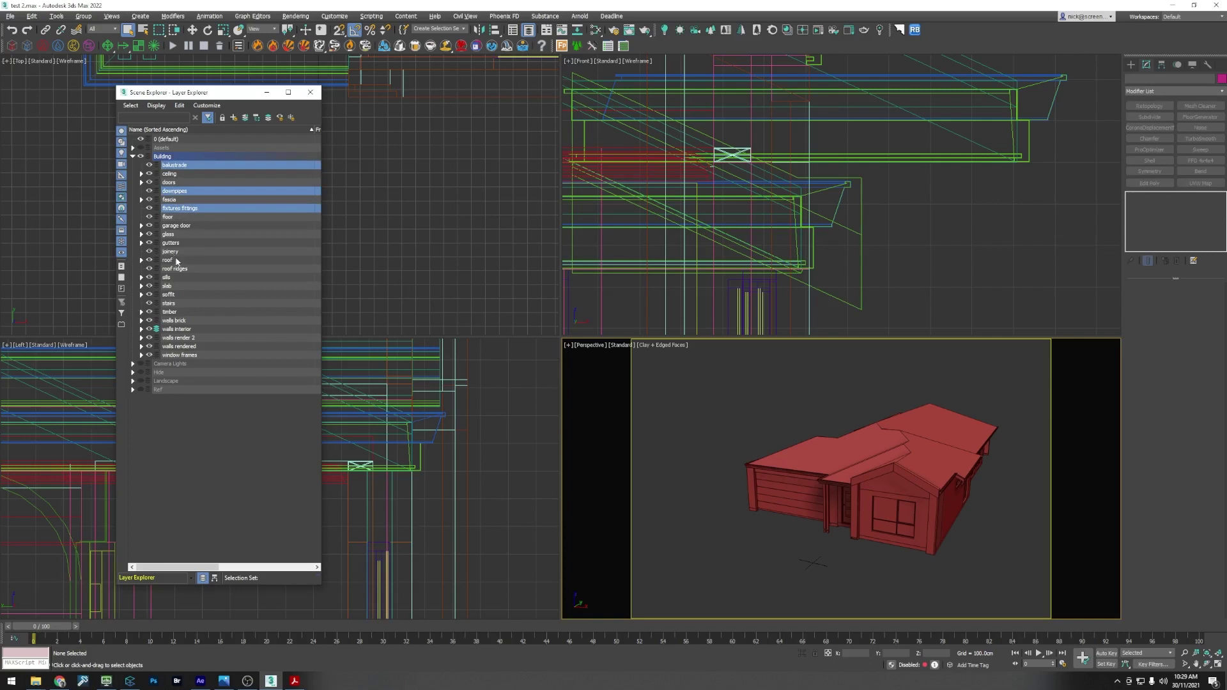
{"action": "left_click", "coordinate": [172, 304], "text": "ctrl"}
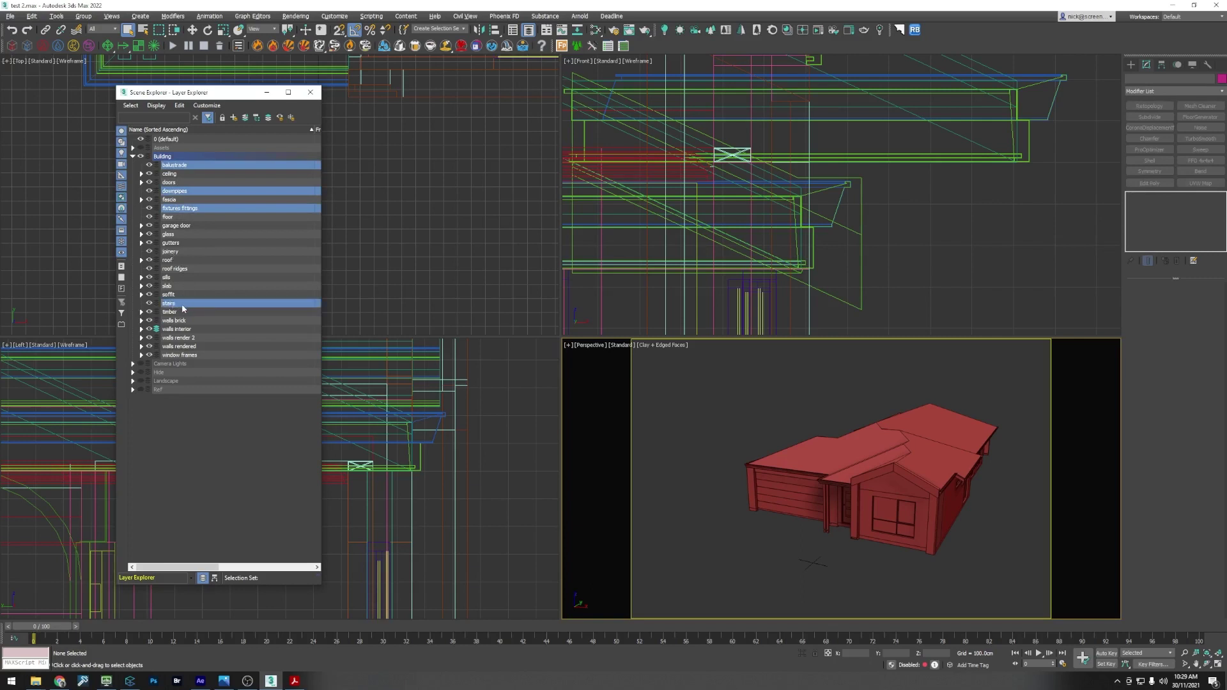
{"action": "right_click", "coordinate": [173, 304]}
{"action": "left_click", "coordinate": [197, 343]}
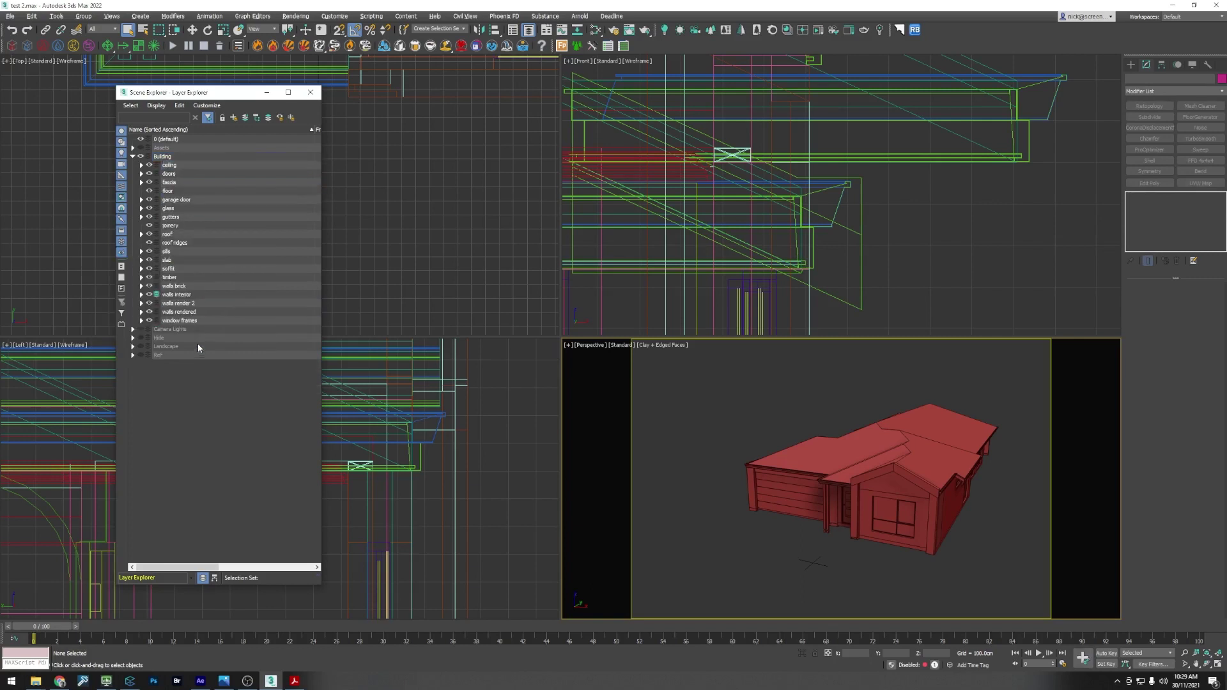
Step: Hide all the sublayers of Building, from ceiling to window frames
{"action": "left_click", "coordinate": [170, 166]}
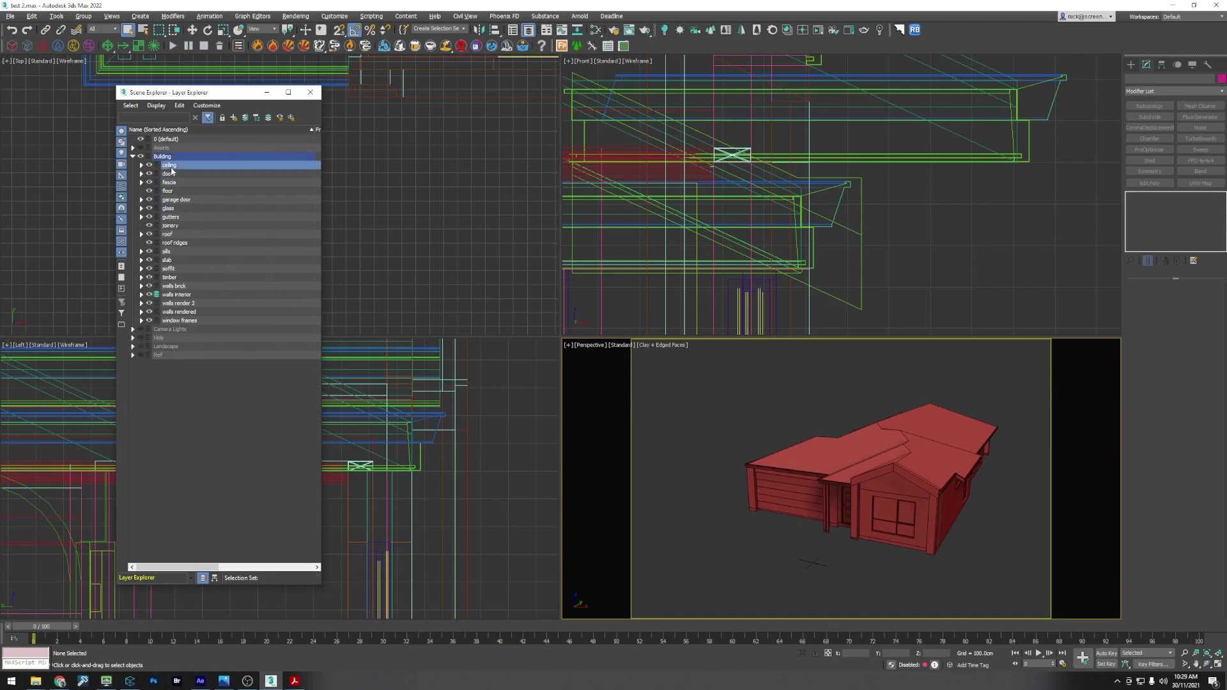
{"action": "left_click", "coordinate": [180, 322], "text": "shift"}
{"action": "left_click", "coordinate": [149, 320]}
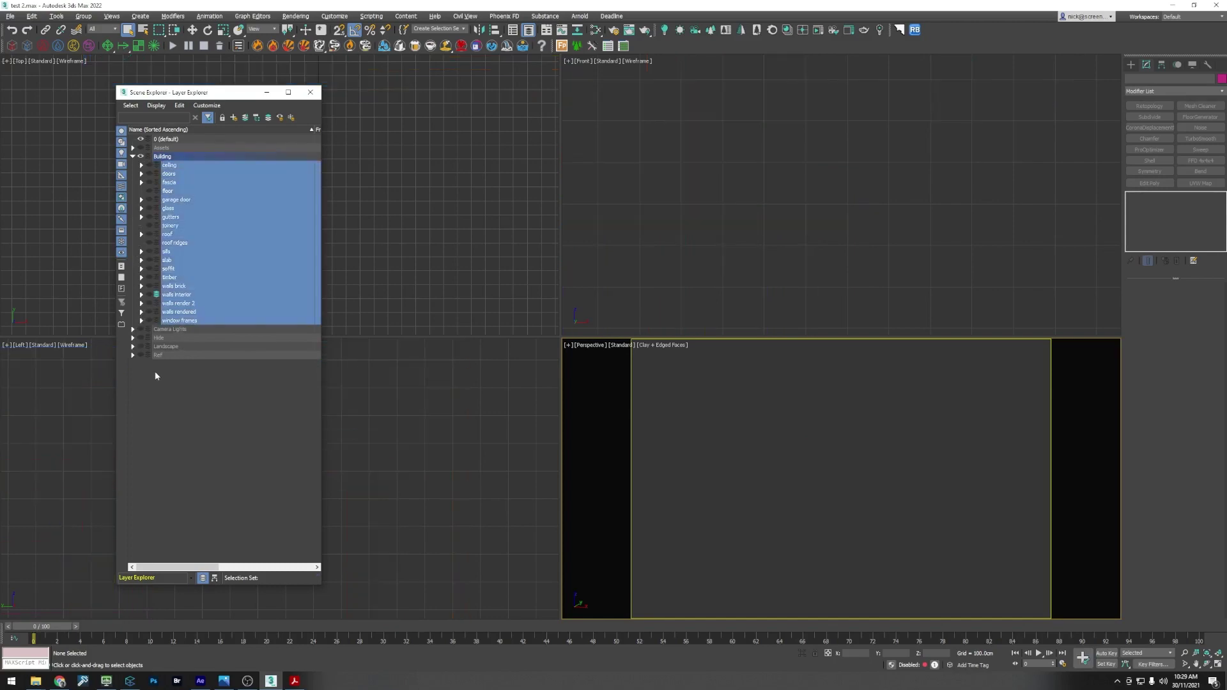
{"action": "left_click", "coordinate": [155, 373]}
Step: Show the ceiling layer and delete all the leftover Block objects listed in it, leaving the layer collapsed
{"action": "left_click", "coordinate": [151, 166]}
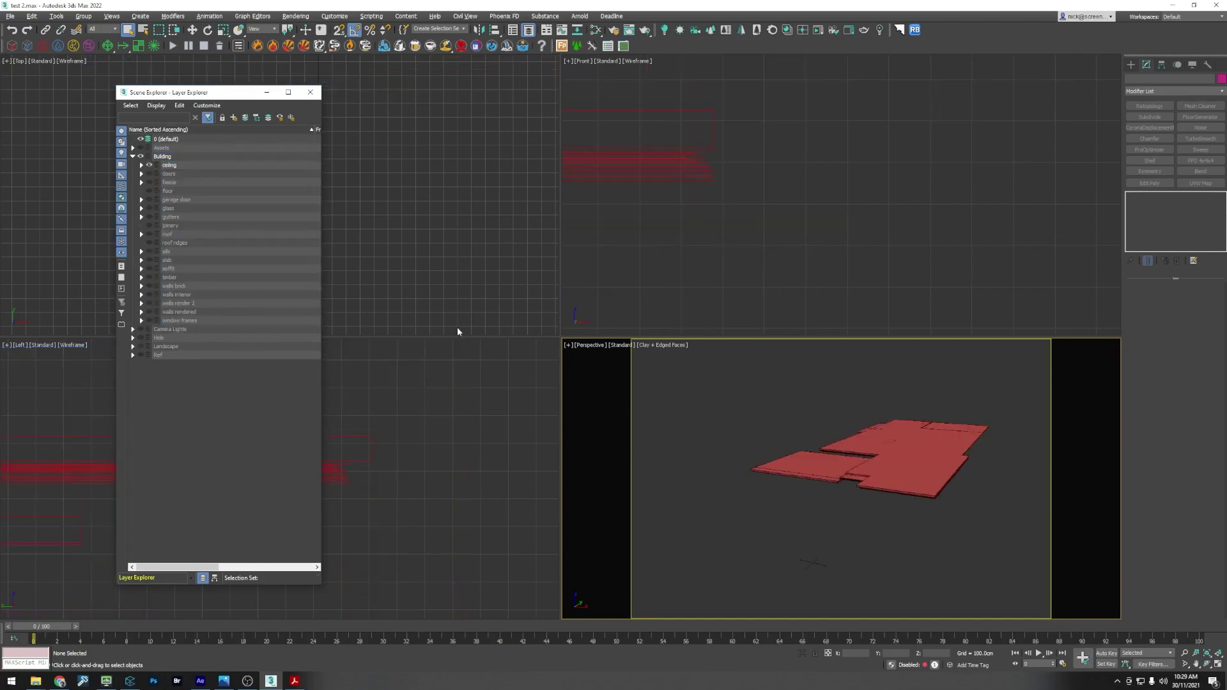
{"action": "left_click", "coordinate": [831, 470]}
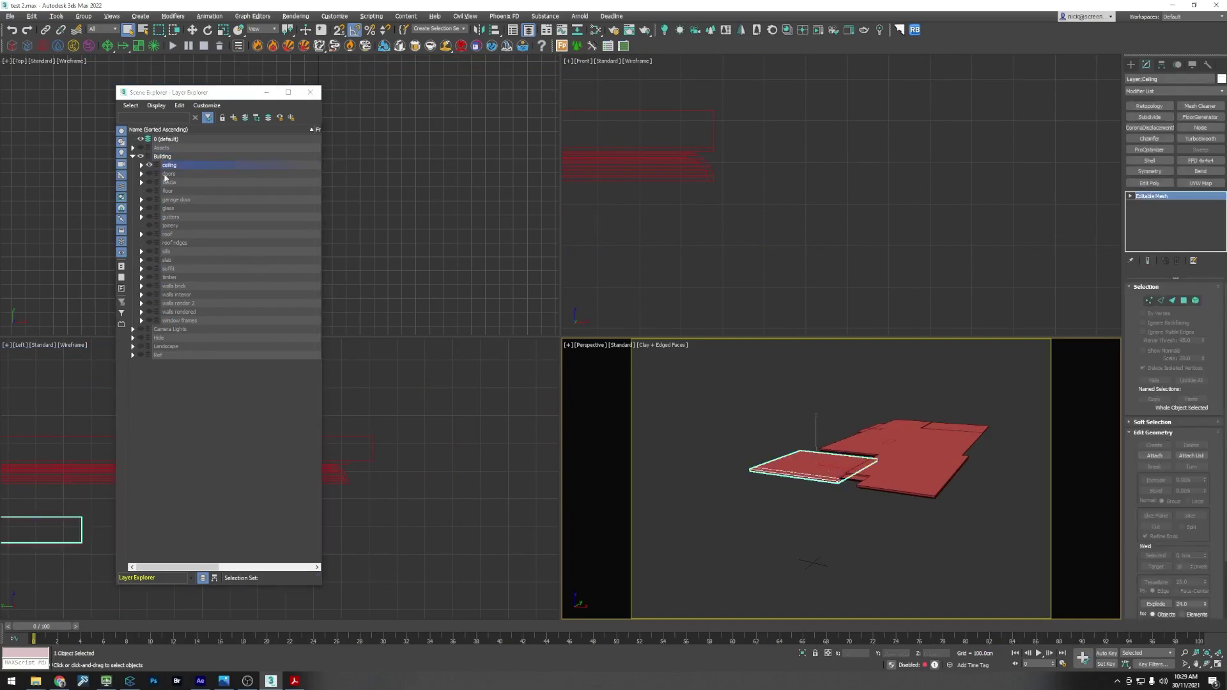
{"action": "left_click", "coordinate": [141, 165]}
{"action": "left_click", "coordinate": [195, 174]}
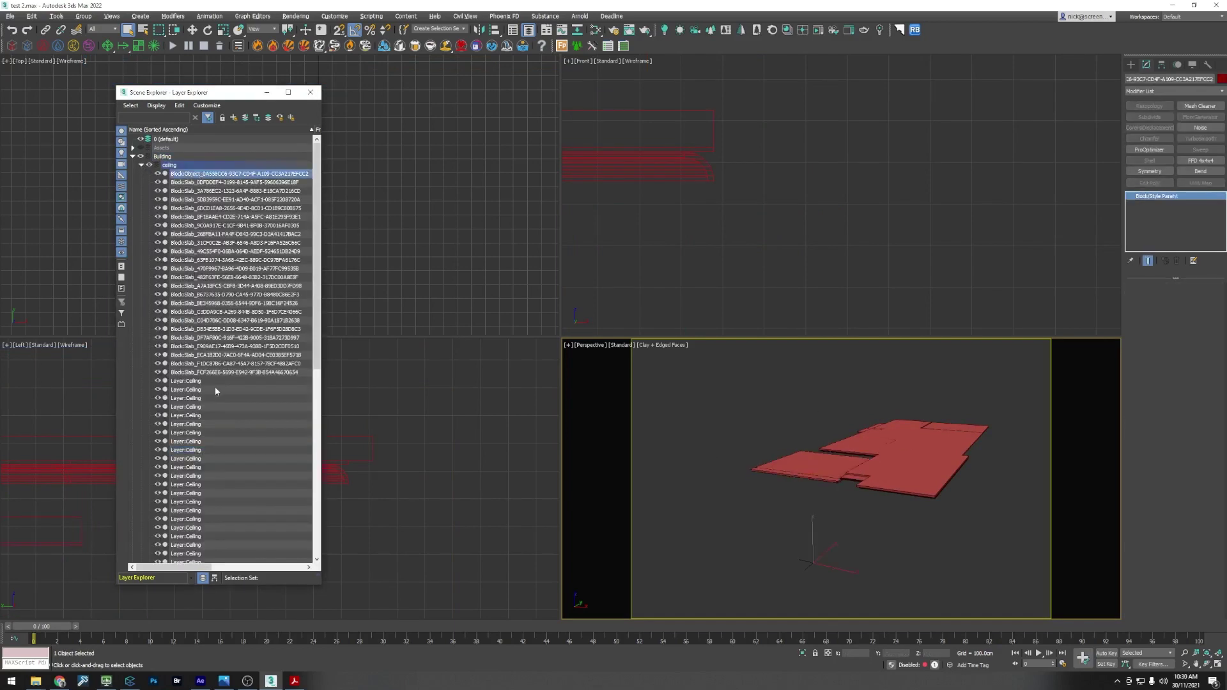
{"action": "left_click", "coordinate": [205, 373], "text": "shift"}
{"action": "right_click", "coordinate": [205, 377]}
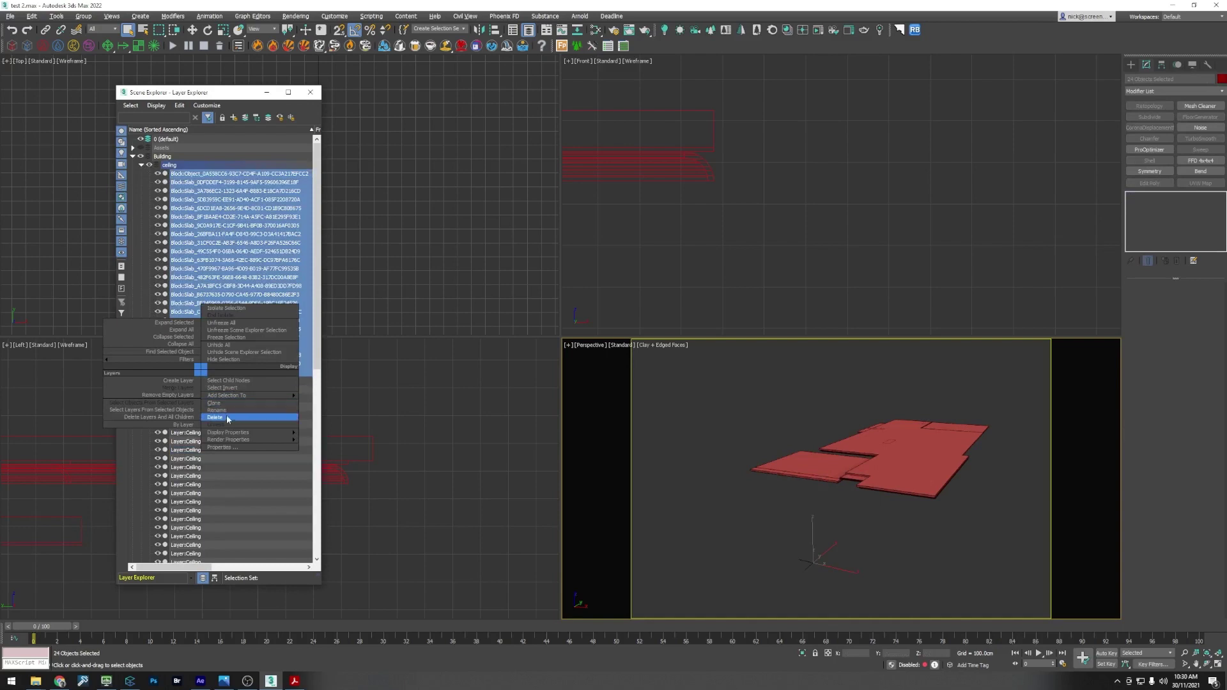
{"action": "left_click", "coordinate": [226, 413]}
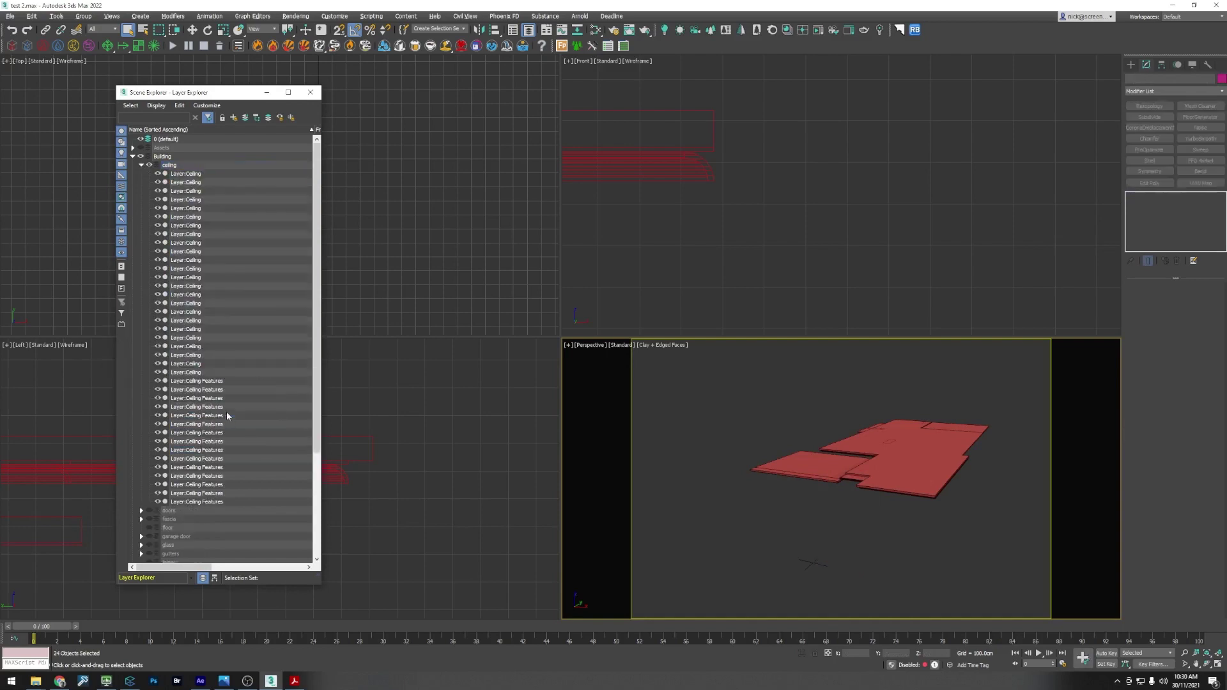
{"action": "left_click", "coordinate": [141, 165]}
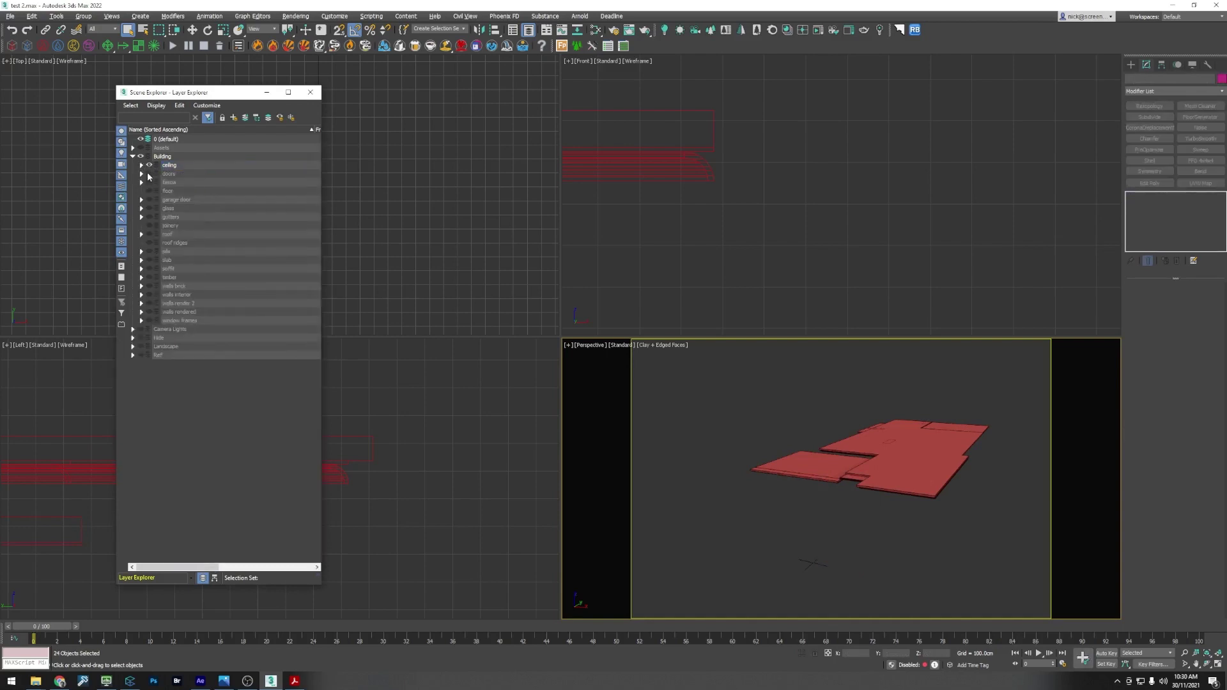
Step: Show the doors layer and delete all the leftover Block:Door objects in it, leaving the layer collapsed
{"action": "left_click", "coordinate": [141, 174]}
{"action": "left_click", "coordinate": [142, 174]}
{"action": "left_click", "coordinate": [149, 174]}
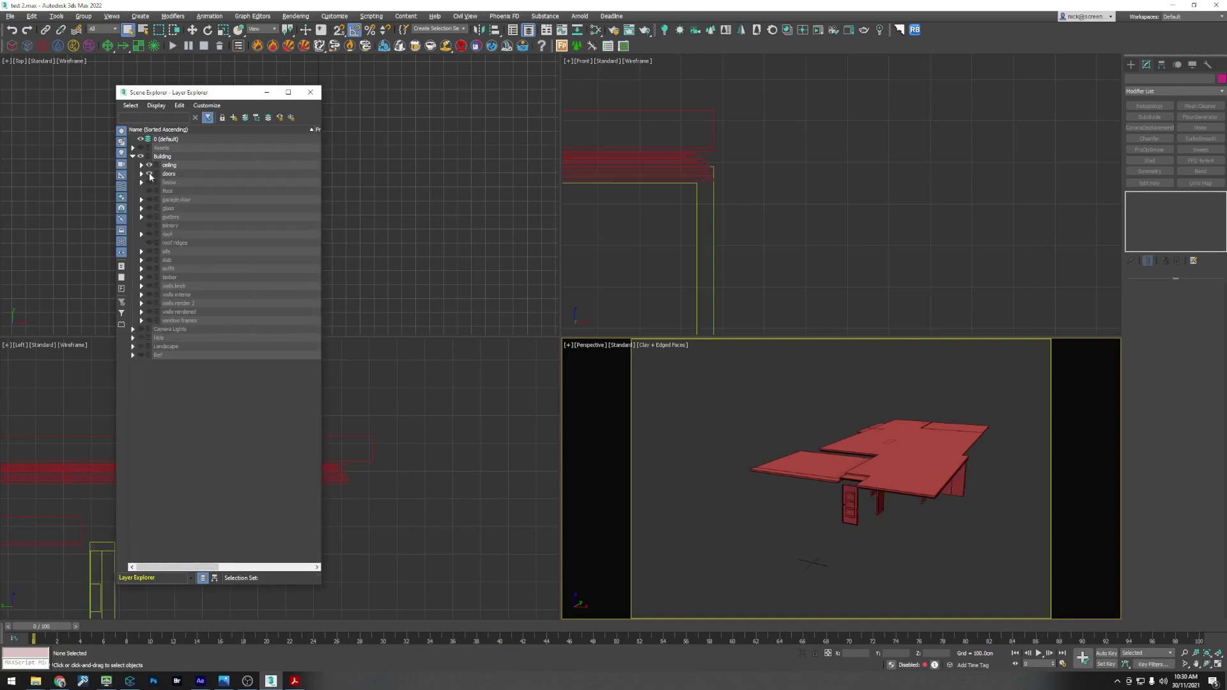
{"action": "left_click", "coordinate": [142, 174]}
{"action": "left_click", "coordinate": [186, 183]}
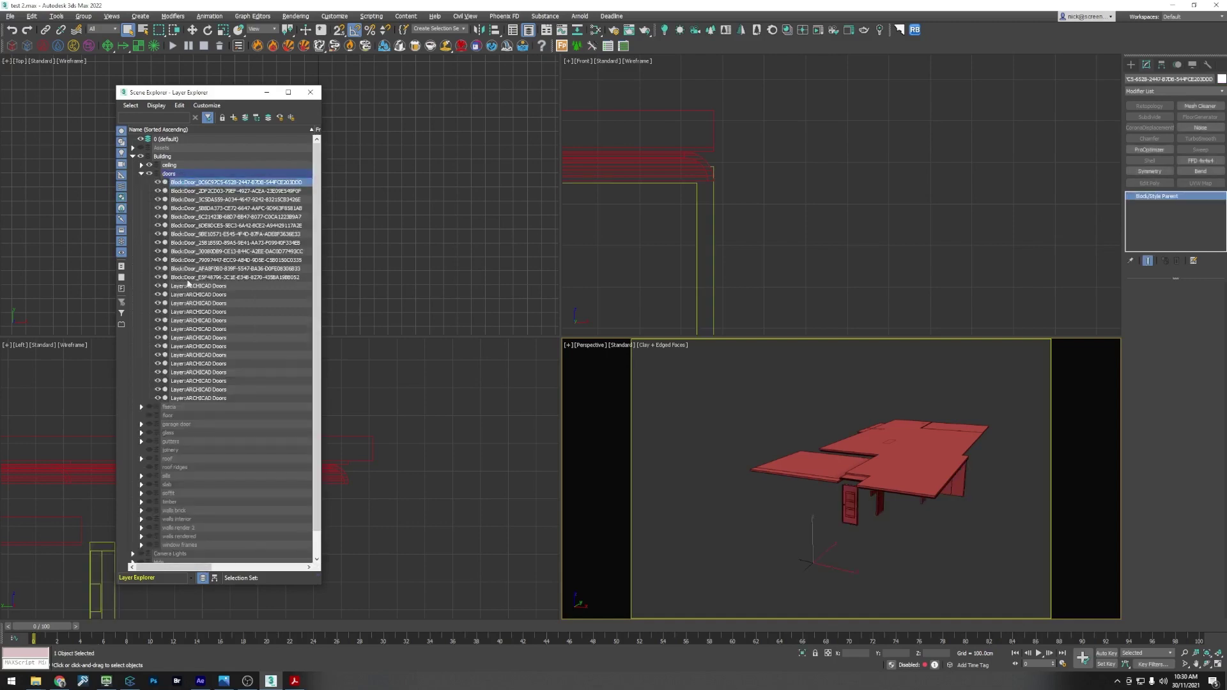
{"action": "left_click", "coordinate": [186, 277], "text": "shift"}
{"action": "key", "text": "Delete"}
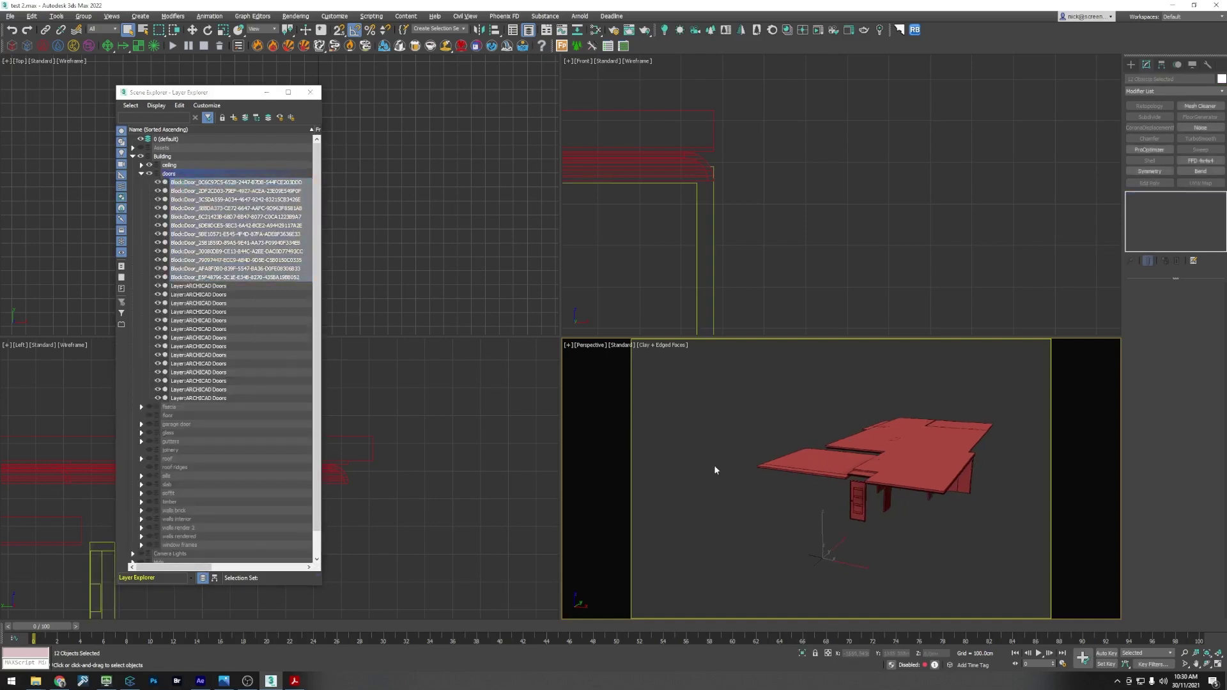
{"action": "left_click", "coordinate": [141, 174]}
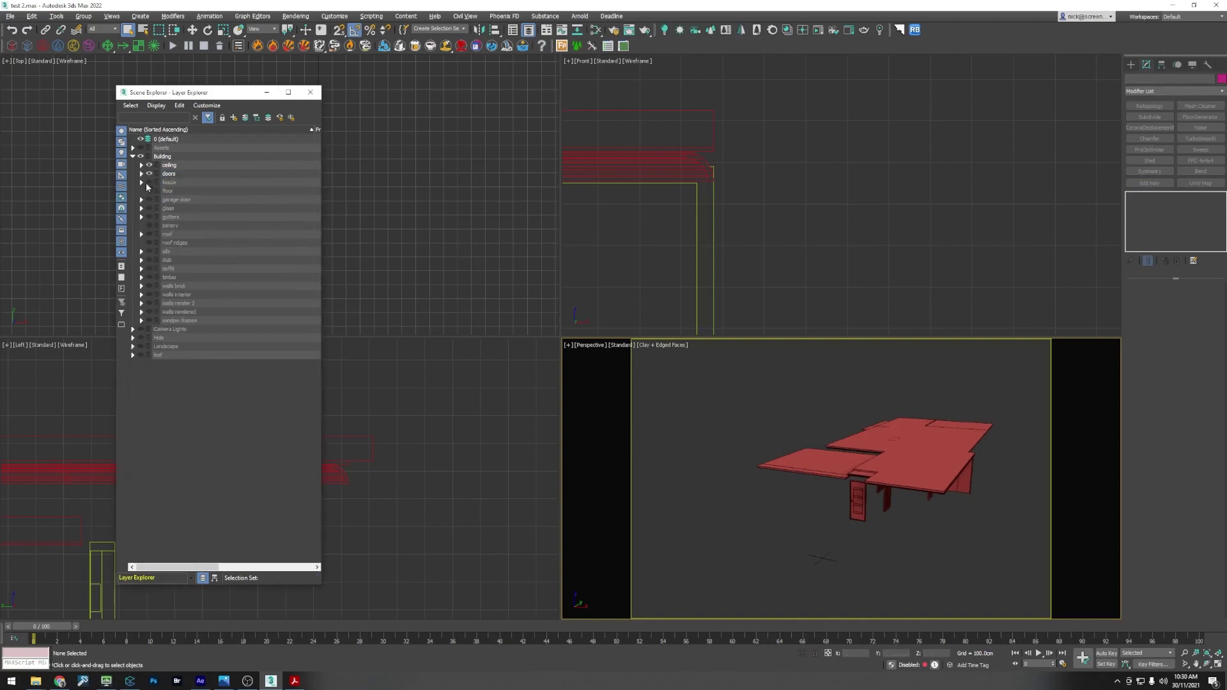
Step: Show the fascia layer and check the contents of the building layers from garage door to walls brick for leftover Block objects
{"action": "left_click", "coordinate": [147, 182]}
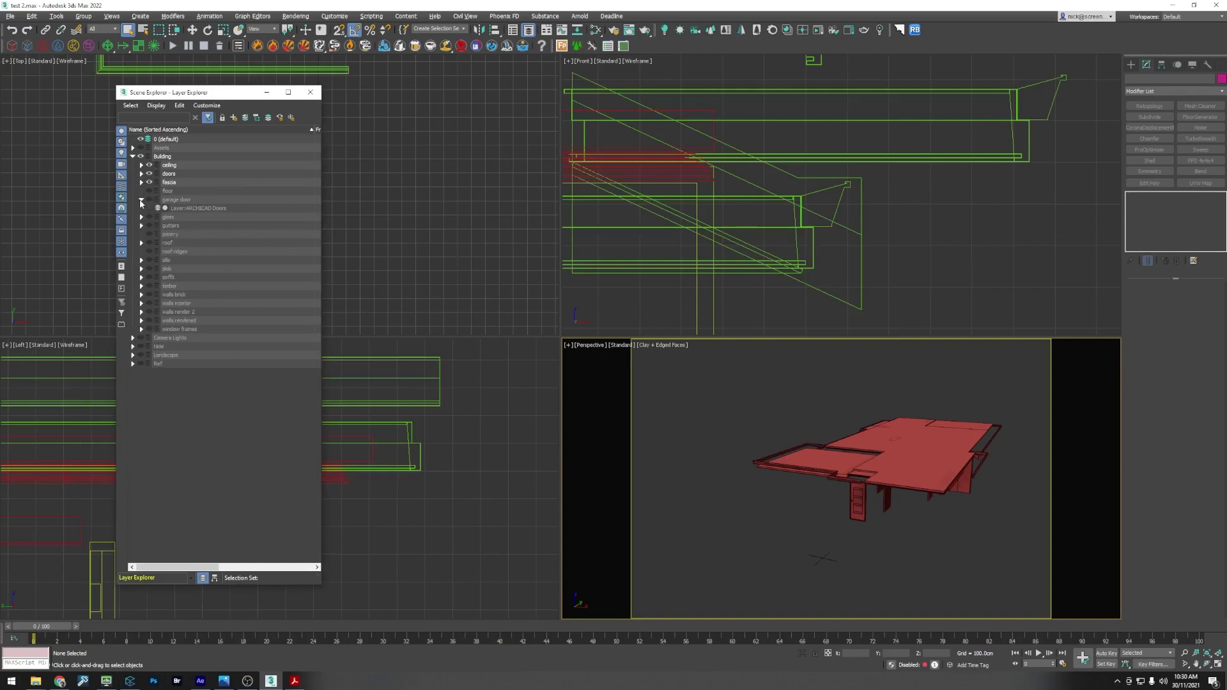
{"action": "left_click", "coordinate": [142, 208]}
{"action": "left_click", "coordinate": [141, 209]}
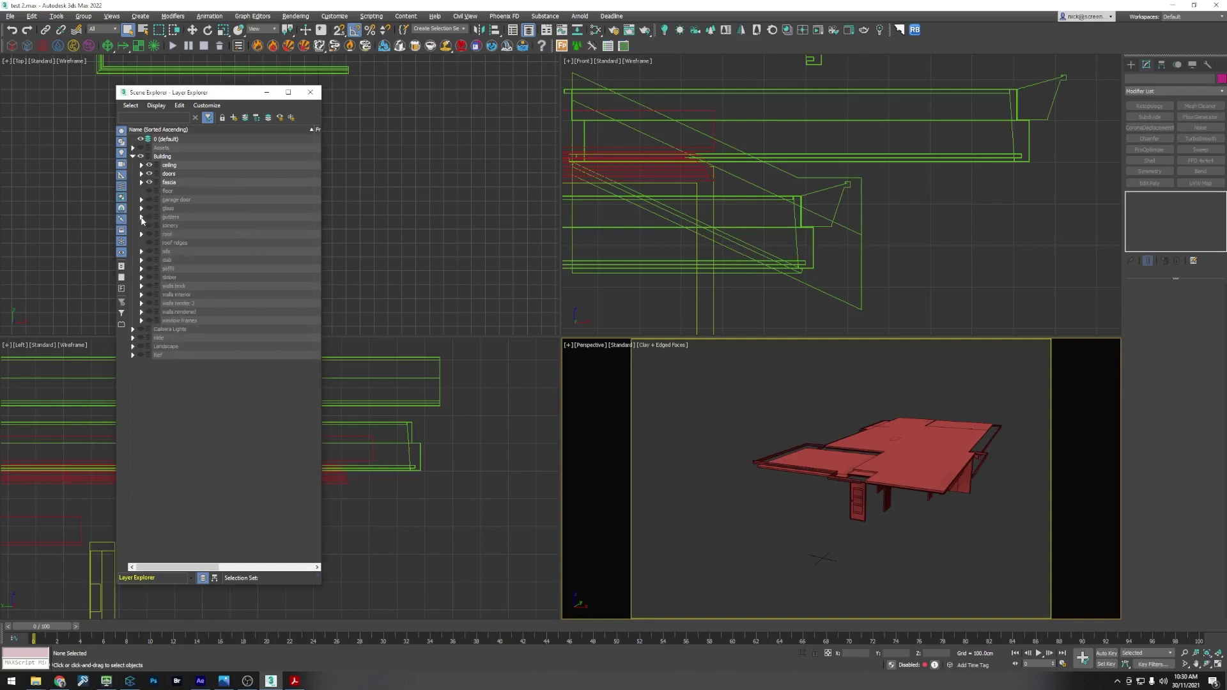
{"action": "left_click", "coordinate": [142, 234]}
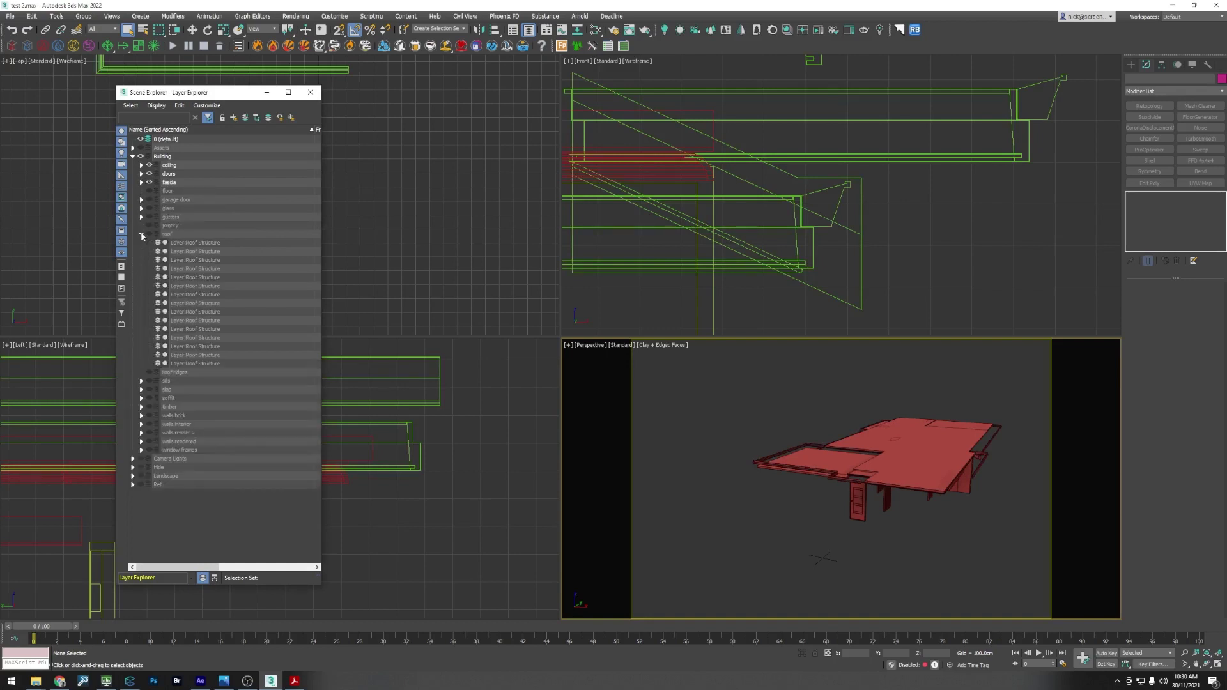
{"action": "left_click", "coordinate": [141, 235]}
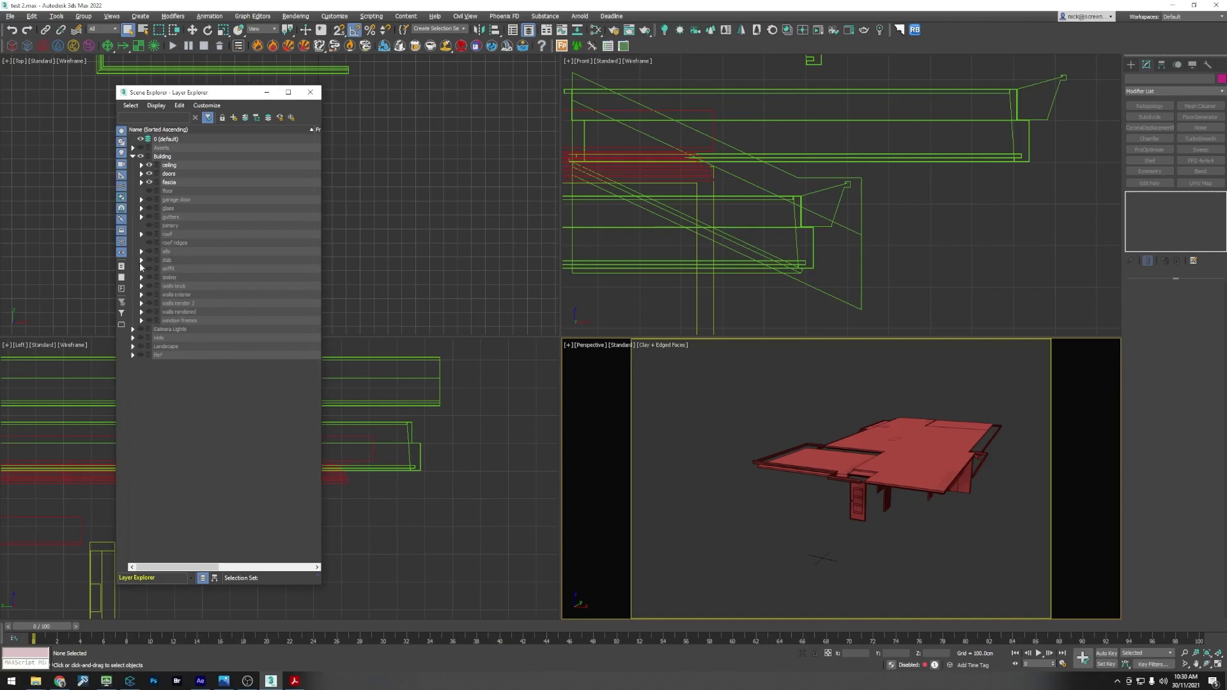
{"action": "left_click", "coordinate": [142, 260]}
{"action": "left_click", "coordinate": [142, 260]}
{"action": "left_click", "coordinate": [141, 268]}
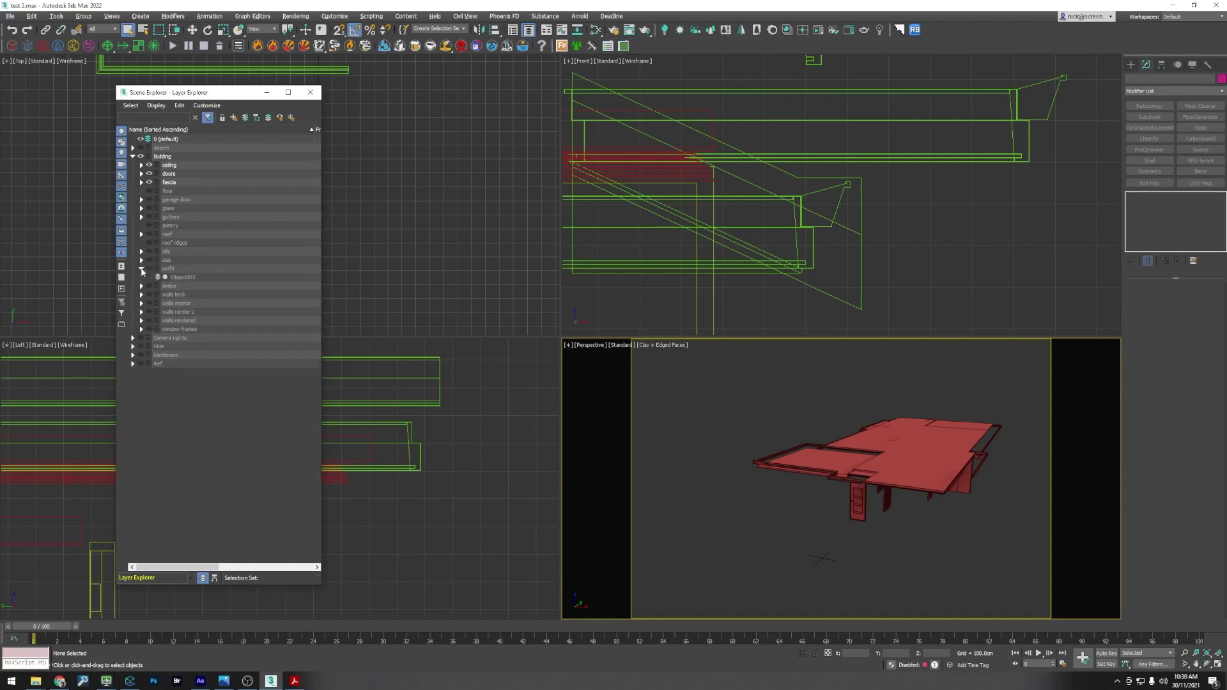
{"action": "left_click", "coordinate": [142, 269]}
{"action": "left_click", "coordinate": [141, 277]}
{"action": "left_click", "coordinate": [141, 277]}
{"action": "left_click", "coordinate": [142, 295]}
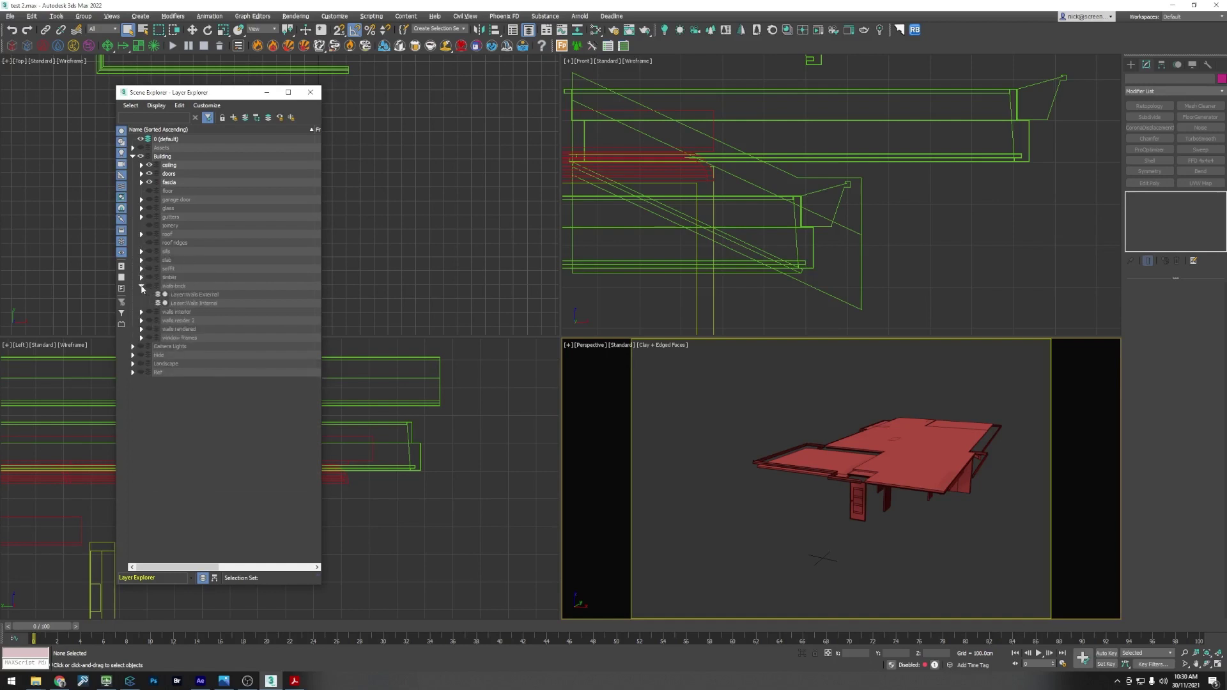
{"action": "left_click", "coordinate": [141, 295]}
Step: Delete all the leftover Block:Wall objects in the walls interior layer, leaving the layer collapsed
{"action": "left_click", "coordinate": [141, 295]}
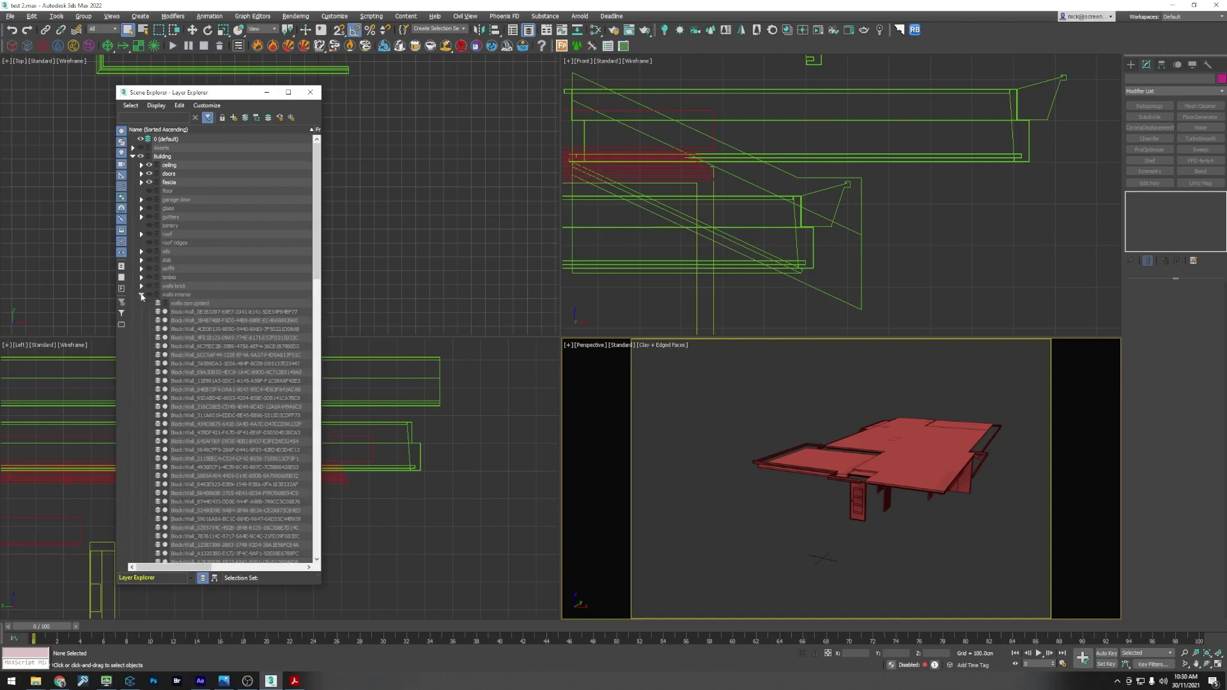
{"action": "left_click", "coordinate": [186, 313]}
{"action": "scroll", "coordinate": [186, 314], "scroll_direction": "down", "scroll_amount": 11}
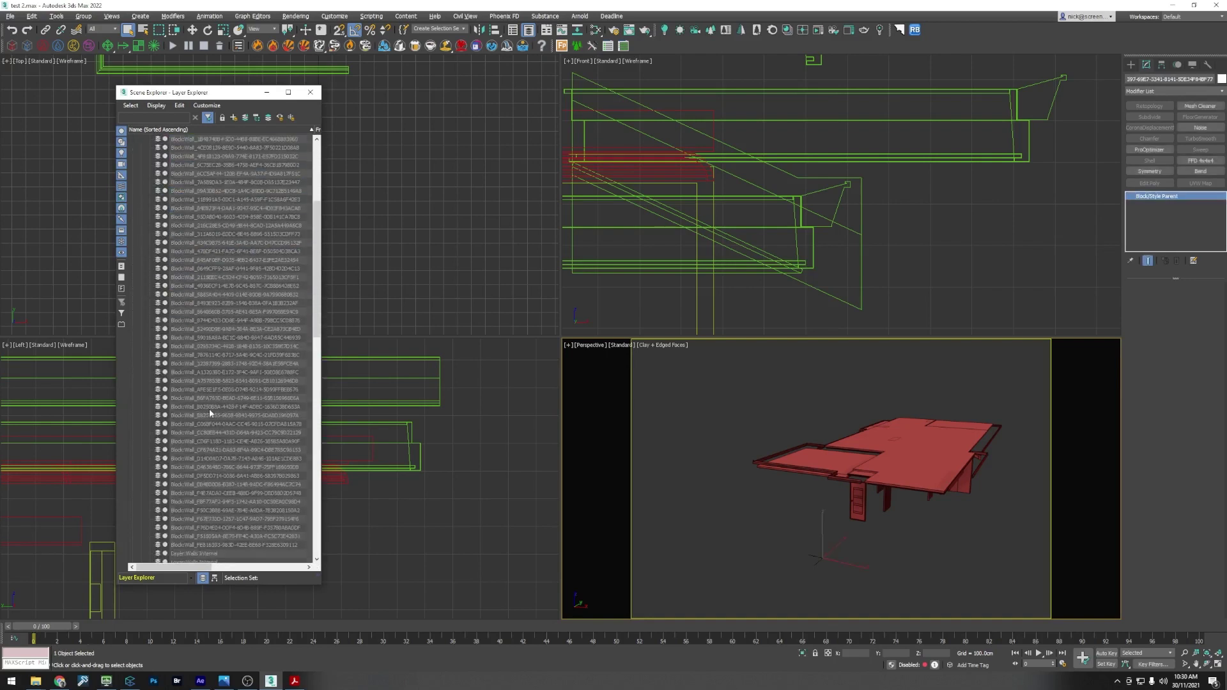
{"action": "left_click", "coordinate": [200, 441], "text": "shift"}
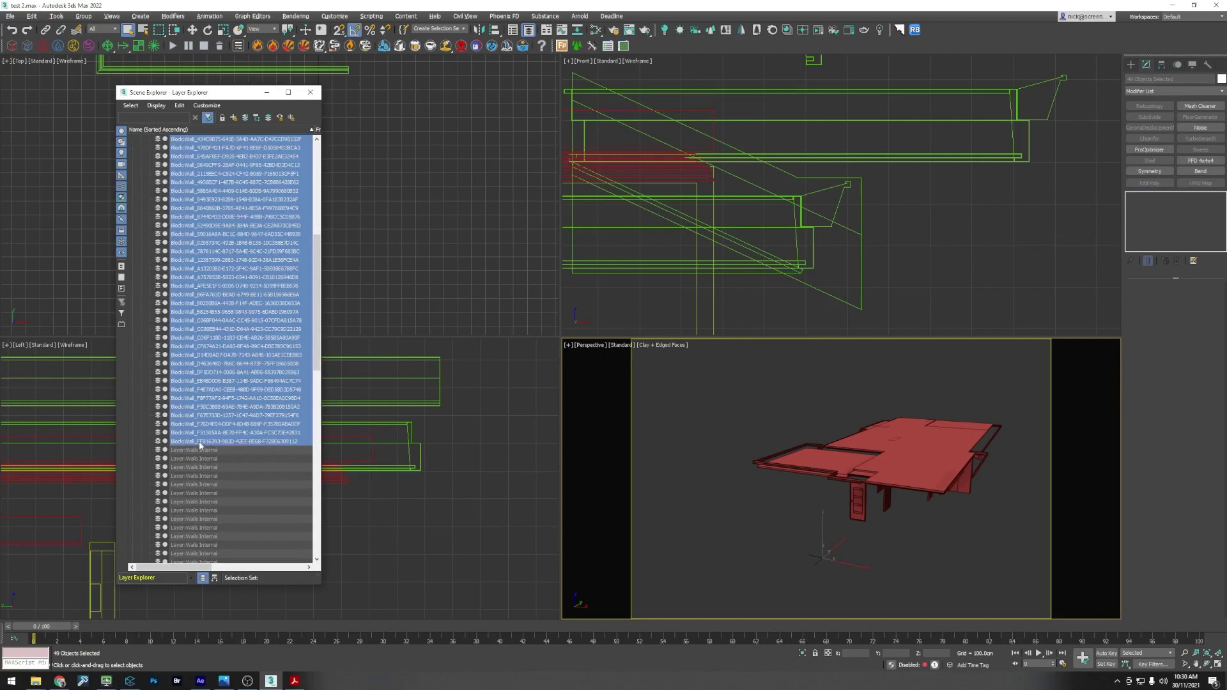
{"action": "key", "text": "Delete"}
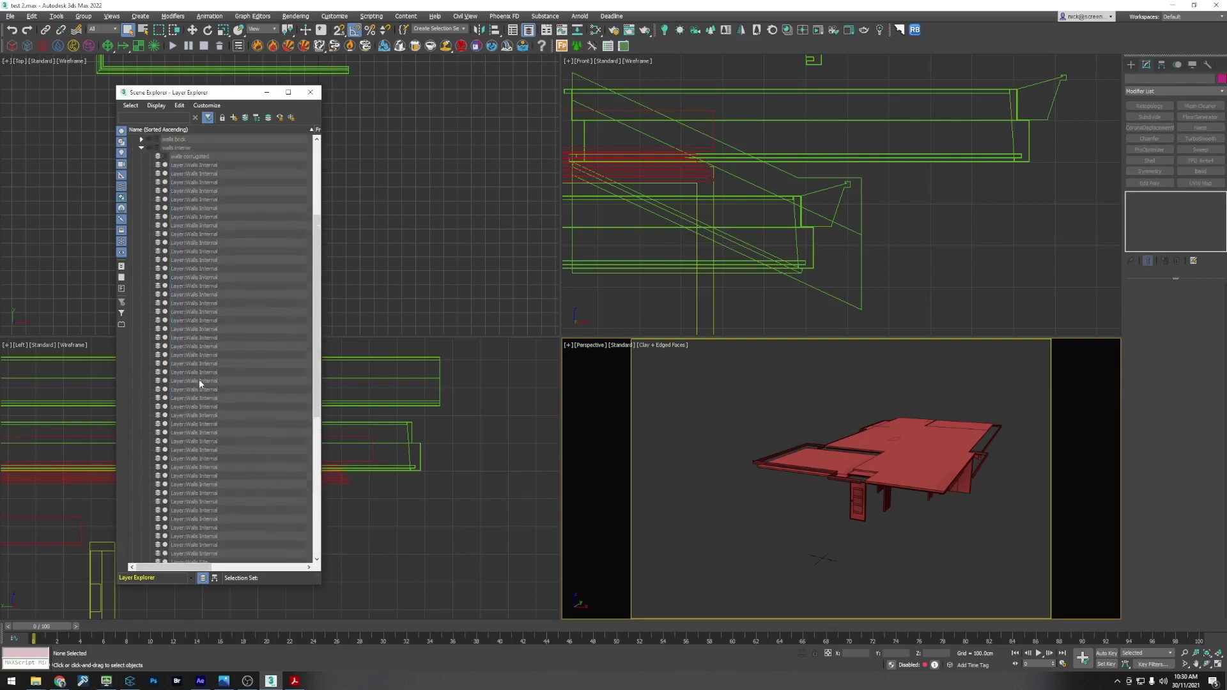
{"action": "scroll", "coordinate": [198, 378], "scroll_direction": "up", "scroll_amount": 5}
{"action": "left_click", "coordinate": [141, 279]}
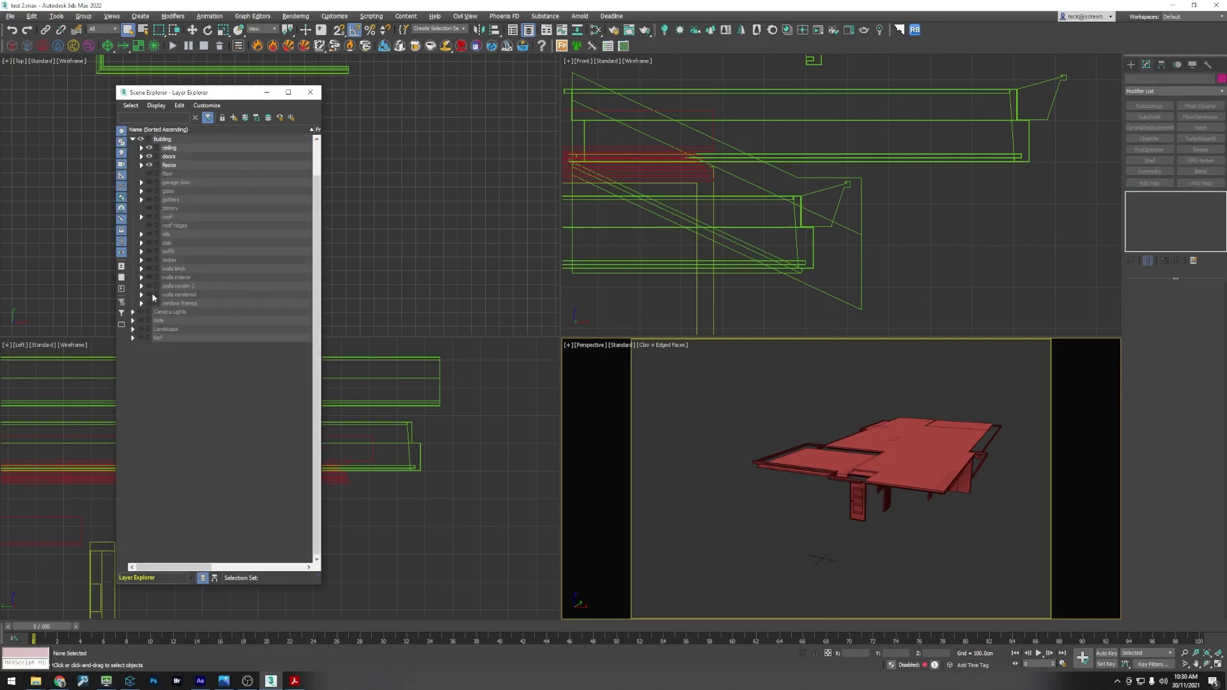
Step: Check the contents of the walls render 2, walls rendered and window frames layers for leftover Block objects
{"action": "left_click", "coordinate": [142, 287]}
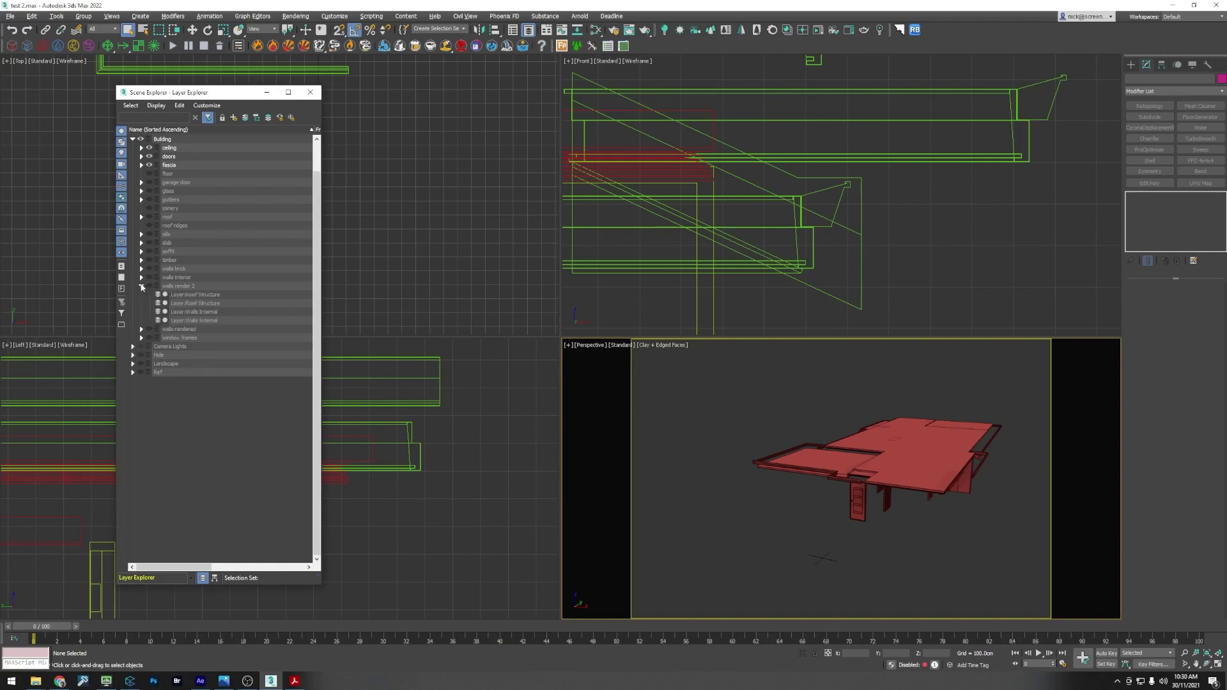
{"action": "left_click", "coordinate": [142, 286]}
{"action": "left_click", "coordinate": [142, 294]}
{"action": "left_click", "coordinate": [142, 295]}
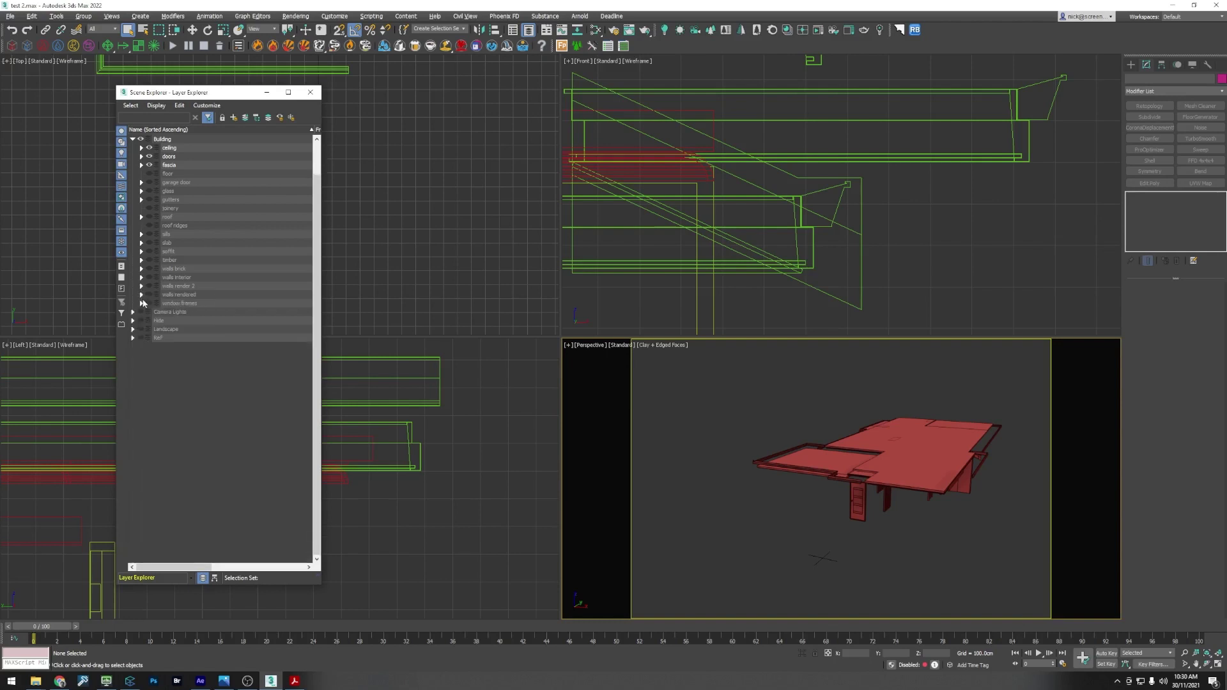
{"action": "left_click", "coordinate": [141, 303]}
{"action": "left_click", "coordinate": [142, 303]}
Step: Hide the fascia and doors layers and convert all the ceiling objects to Editable Poly
{"action": "left_click", "coordinate": [149, 165]}
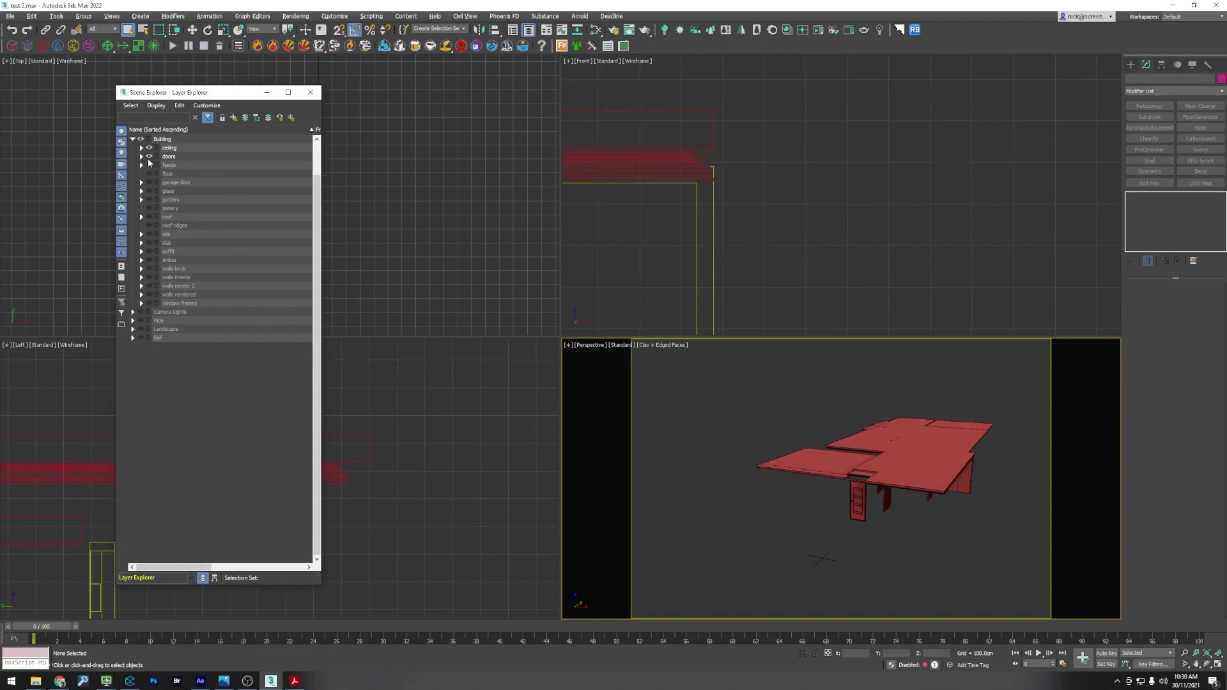
{"action": "left_click", "coordinate": [149, 156]}
{"action": "left_click", "coordinate": [882, 462]}
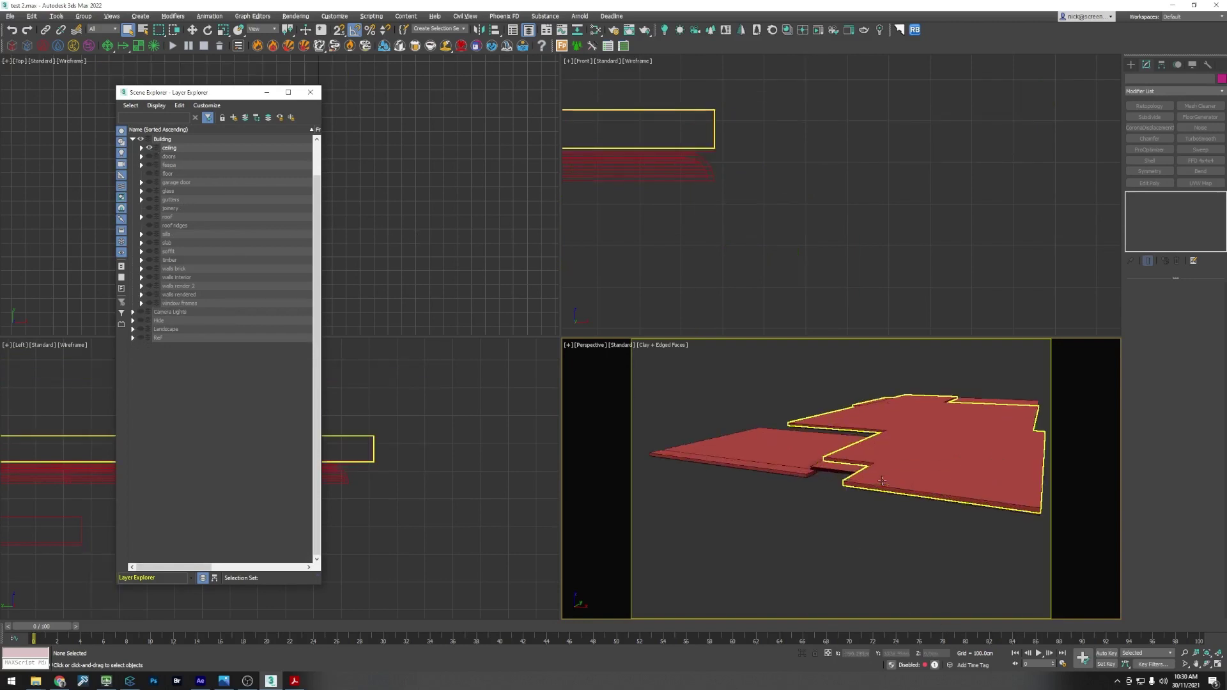
{"action": "scroll", "coordinate": [876, 486], "scroll_direction": "down", "scroll_amount": 3}
{"action": "middle_click_drag", "start_coordinate": [875, 486], "coordinate": [825, 487]}
{"action": "left_click", "coordinate": [742, 428]}
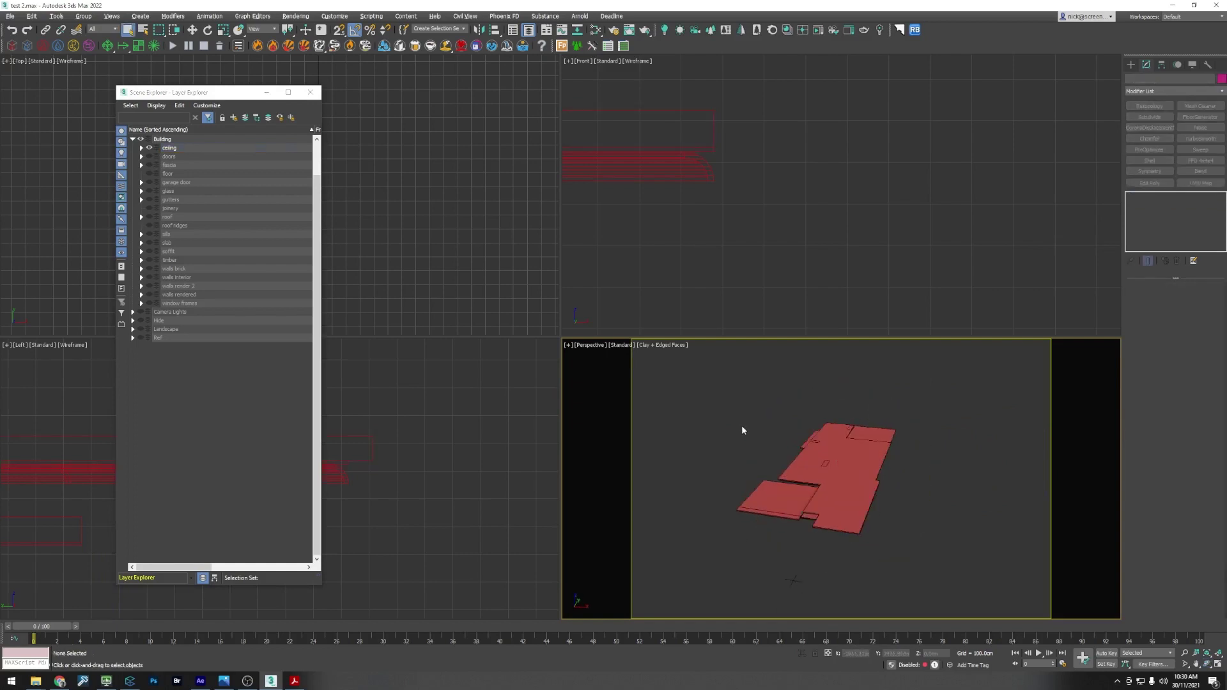
{"action": "left_click_drag", "start_coordinate": [906, 572], "coordinate": [802, 490]}
{"action": "right_click", "coordinate": [801, 493]}
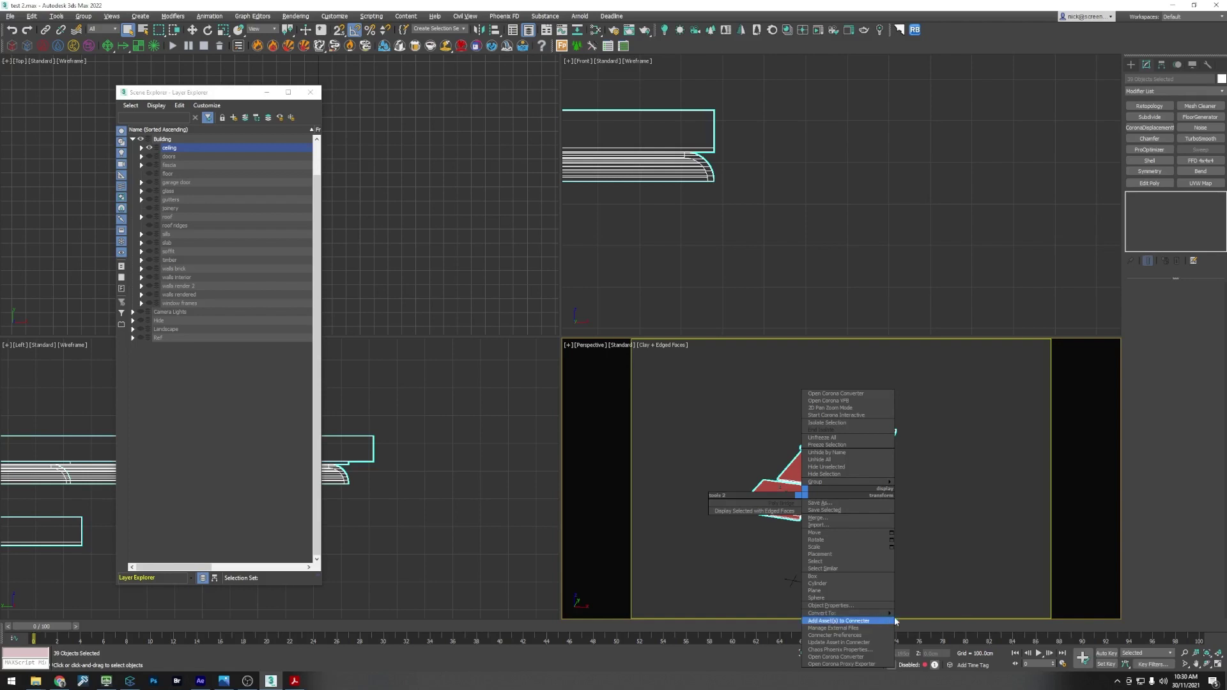
{"action": "mouse_move", "coordinate": [875, 614]}
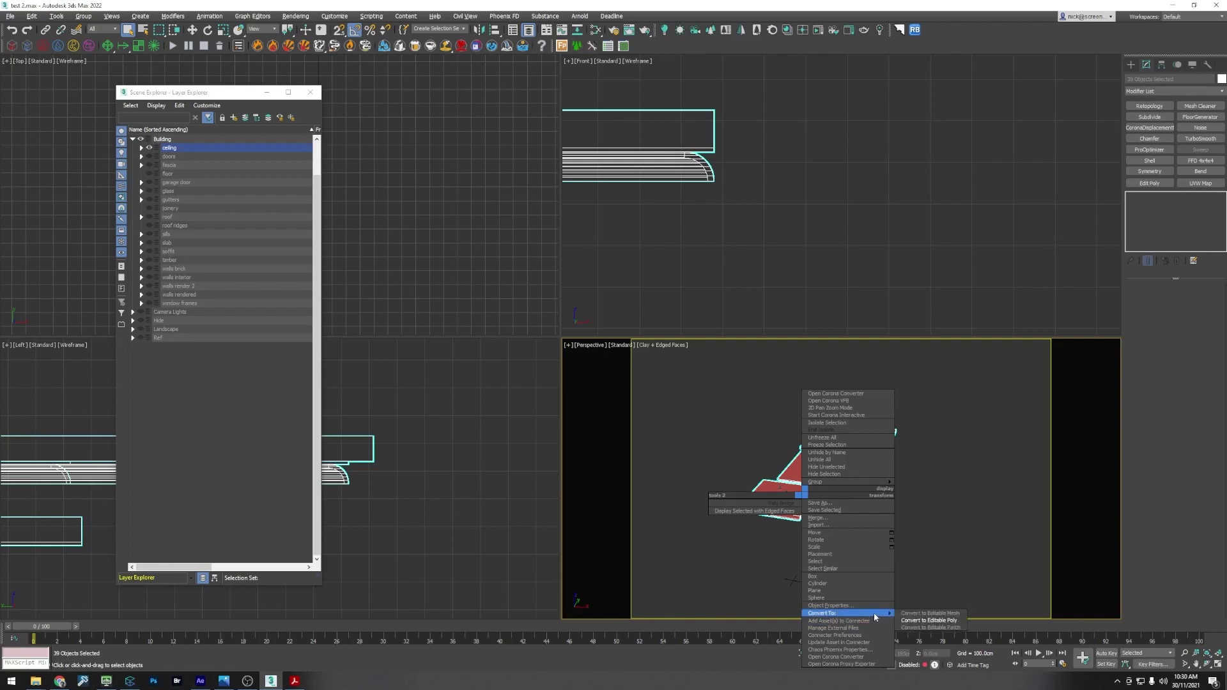
{"action": "left_click", "coordinate": [912, 620]}
{"action": "left_click", "coordinate": [823, 550]}
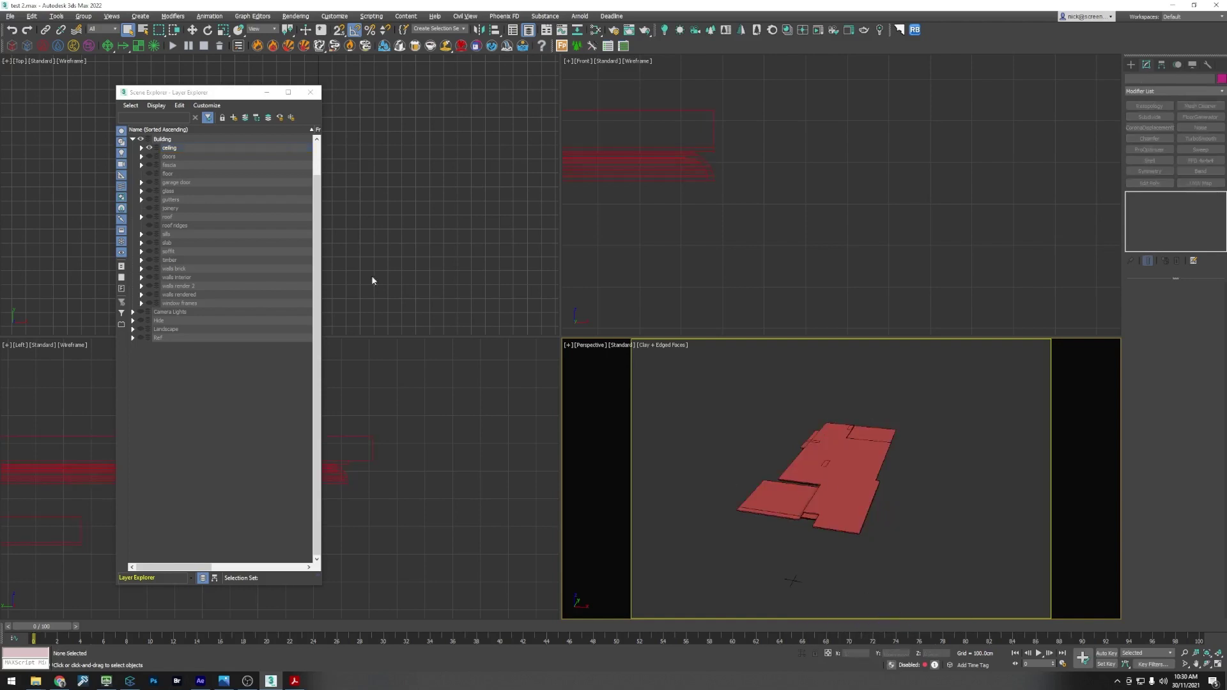
Step: Show all the Building sublayers from ceiling to window frames and convert every building object to Editable Poly
{"action": "left_click", "coordinate": [169, 147]}
{"action": "left_click", "coordinate": [175, 303], "text": "shift"}
{"action": "left_click", "coordinate": [149, 303]}
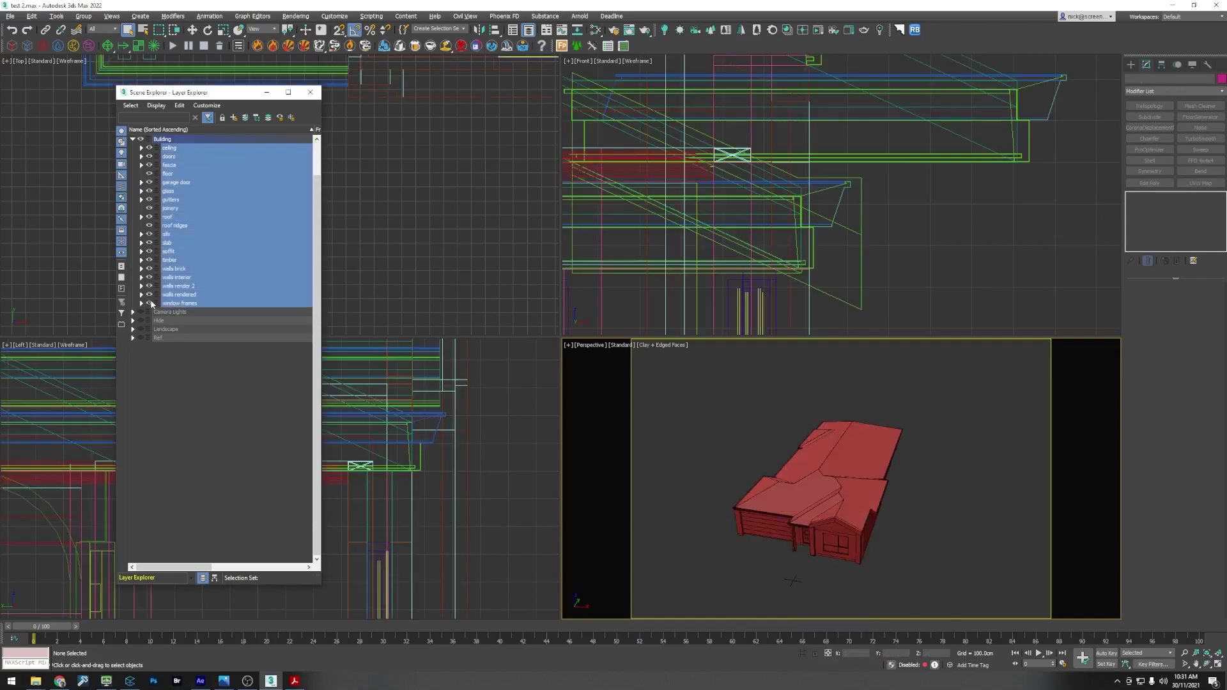
{"action": "left_click_drag", "start_coordinate": [956, 585], "coordinate": [726, 375]}
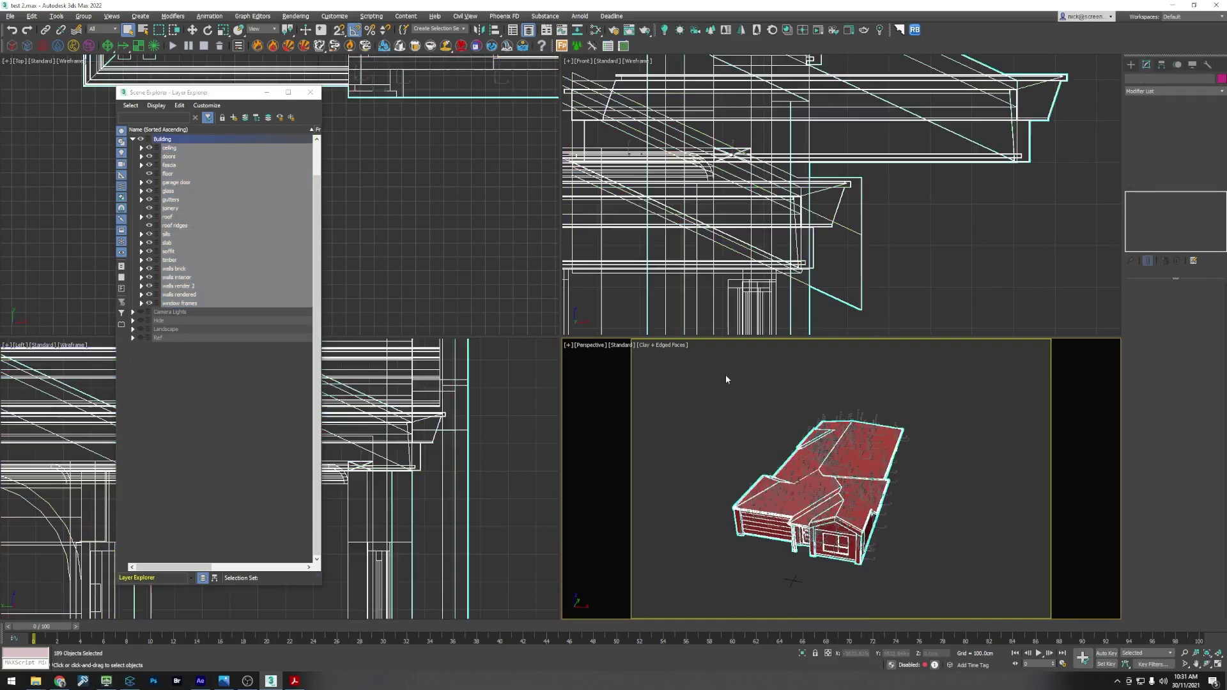
{"action": "right_click", "coordinate": [805, 490]}
{"action": "mouse_move", "coordinate": [846, 609]}
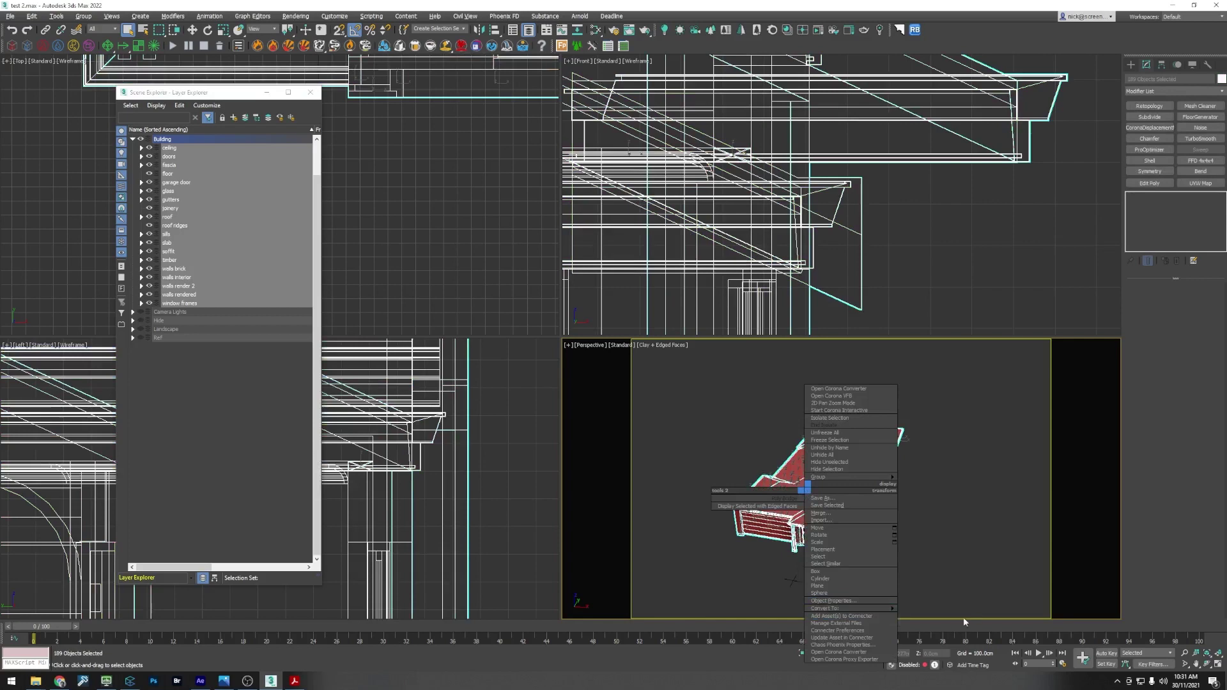
{"action": "left_click", "coordinate": [932, 616]}
{"action": "left_click", "coordinate": [905, 543]}
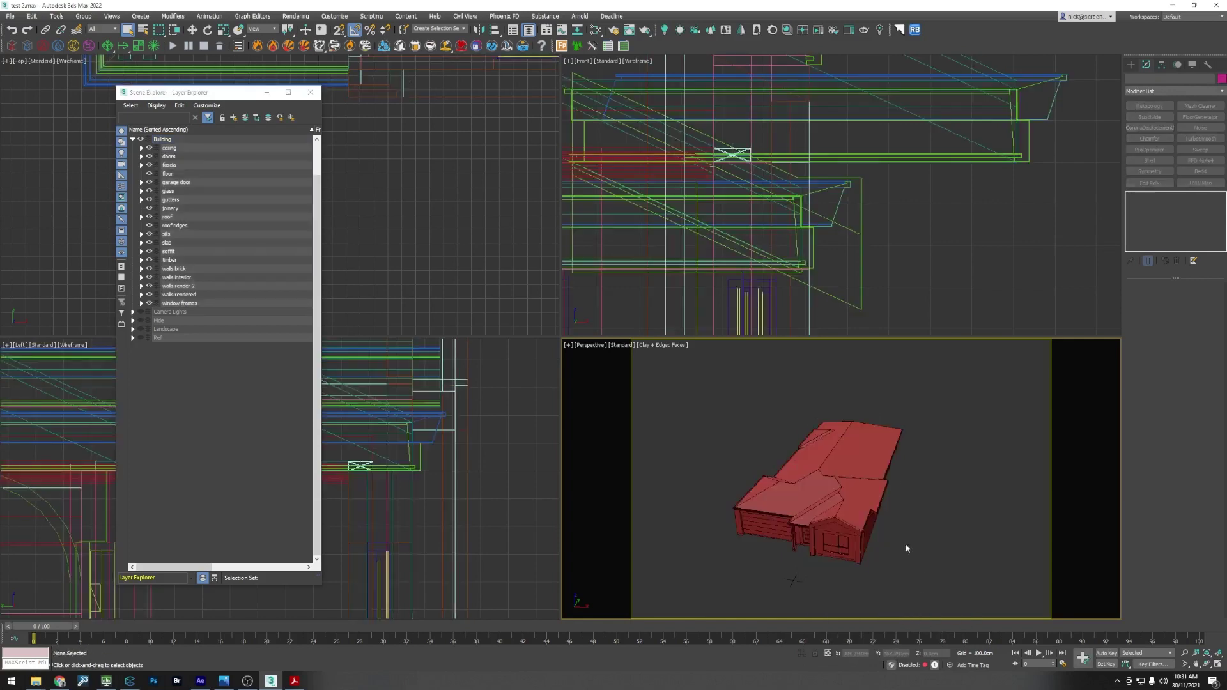
Step: Hide all the Building sublayers from ceiling to window frames, leaving only the ceiling layer shown
{"action": "left_click", "coordinate": [174, 149]}
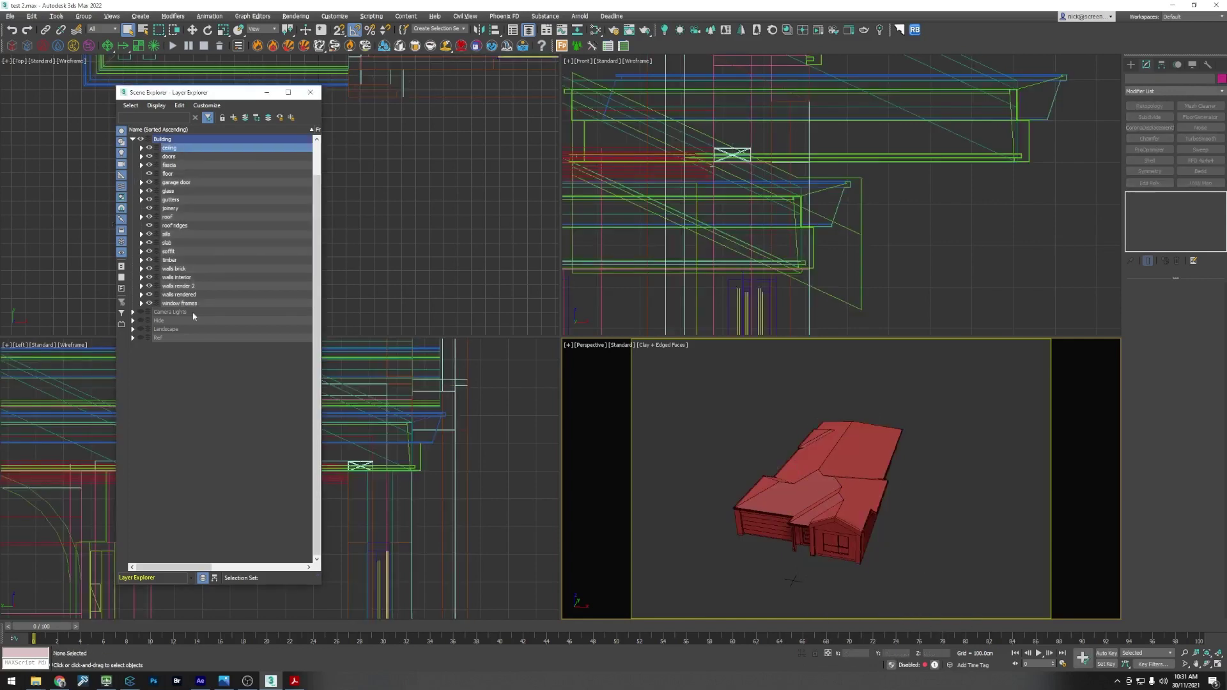
{"action": "left_click", "coordinate": [180, 302], "text": "shift"}
{"action": "left_click", "coordinate": [149, 303]}
{"action": "left_click", "coordinate": [179, 377]}
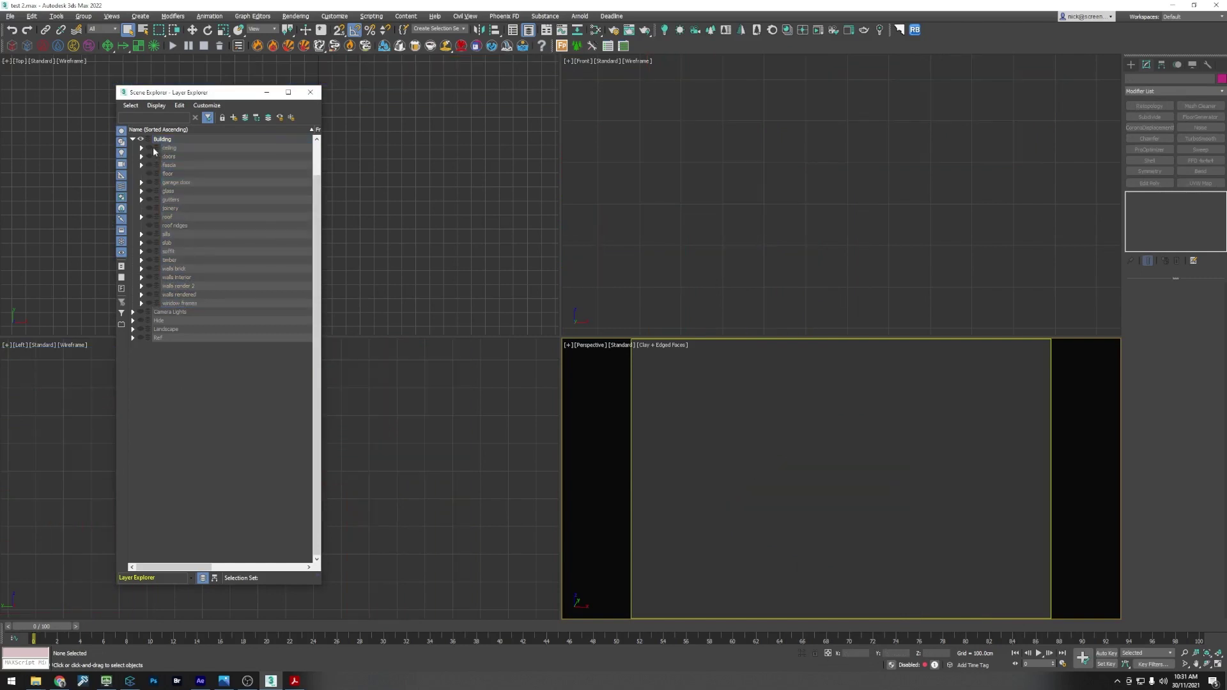
{"action": "left_click", "coordinate": [150, 147]}
Step: Apply a UVW Map modifier with Box mapping to all the ceiling objects together
{"action": "scroll", "coordinate": [838, 495], "scroll_direction": "up", "scroll_amount": 4}
{"action": "left_click", "coordinate": [838, 494]}
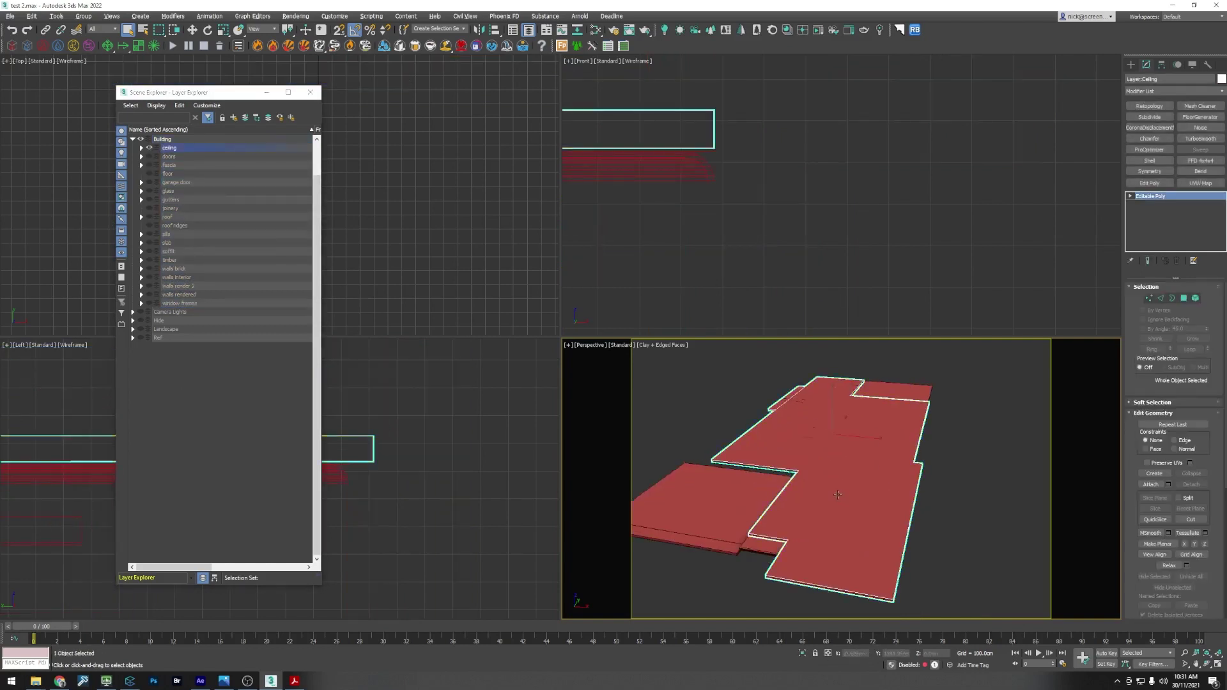
{"action": "scroll", "coordinate": [838, 495], "scroll_direction": "down", "scroll_amount": 4}
{"action": "left_click_drag", "start_coordinate": [915, 575], "coordinate": [729, 444]}
{"action": "left_click_drag", "start_coordinate": [933, 583], "coordinate": [720, 413]}
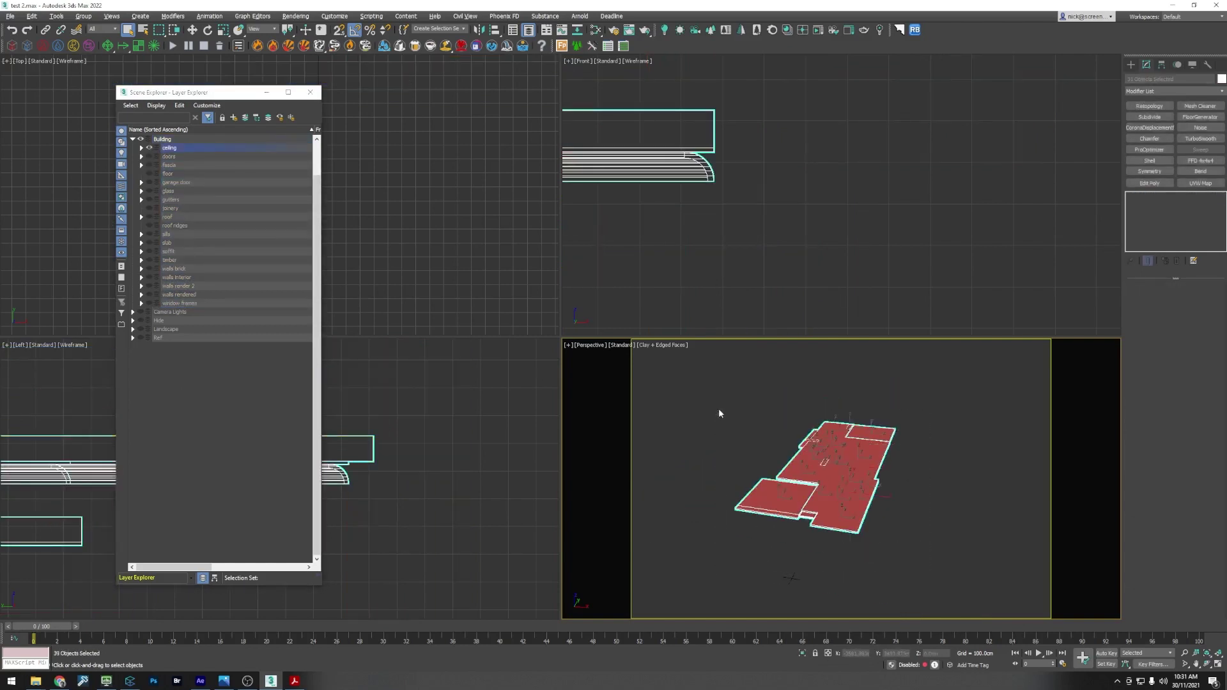
{"action": "left_click", "coordinate": [1201, 183]}
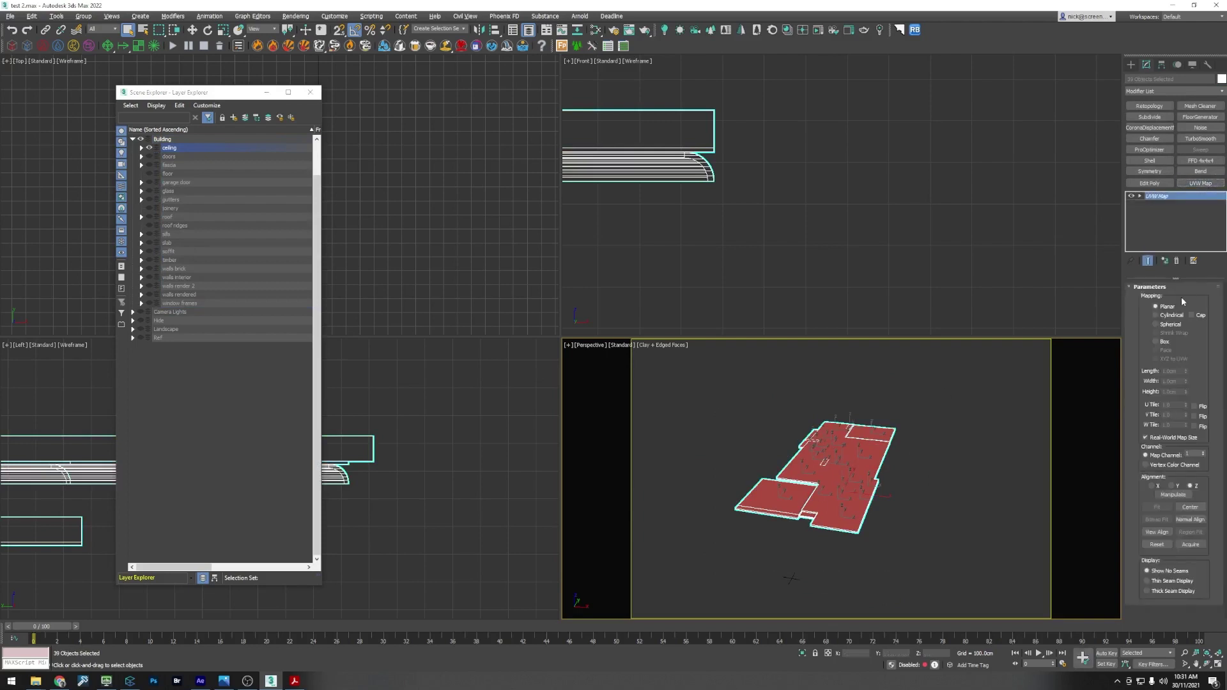
{"action": "middle_click_drag", "start_coordinate": [859, 453], "coordinate": [807, 457], "text": "alt"}
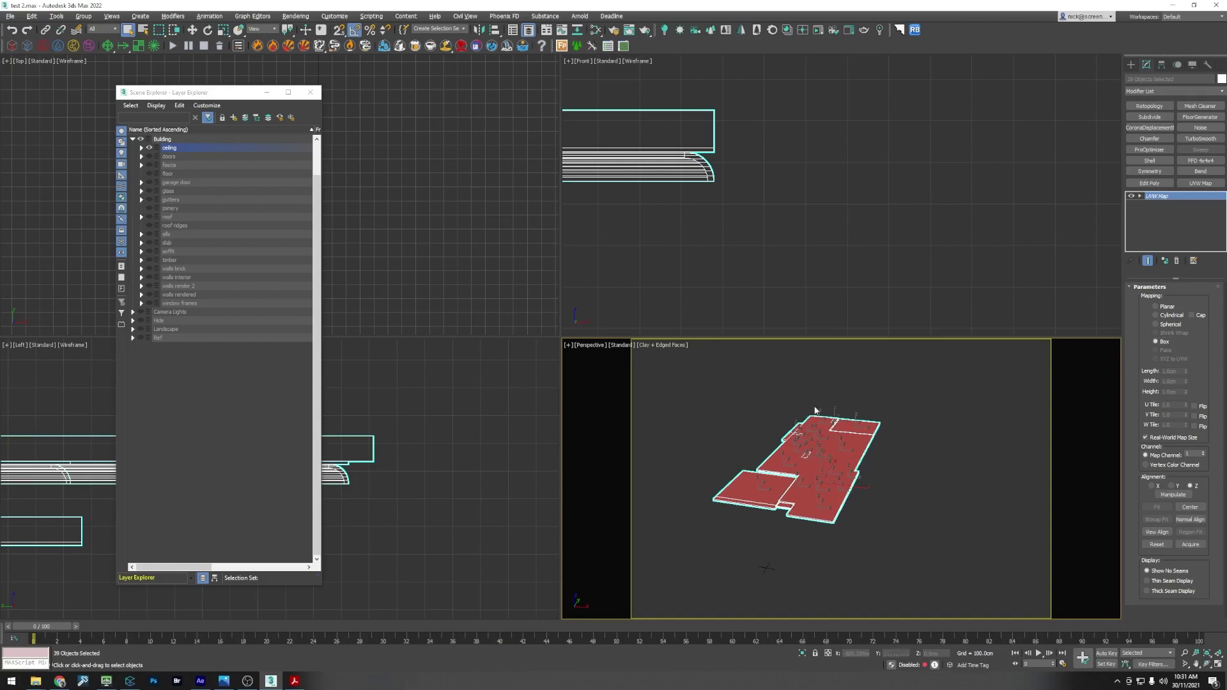
{"action": "scroll", "coordinate": [798, 442], "scroll_direction": "up", "scroll_amount": 5}
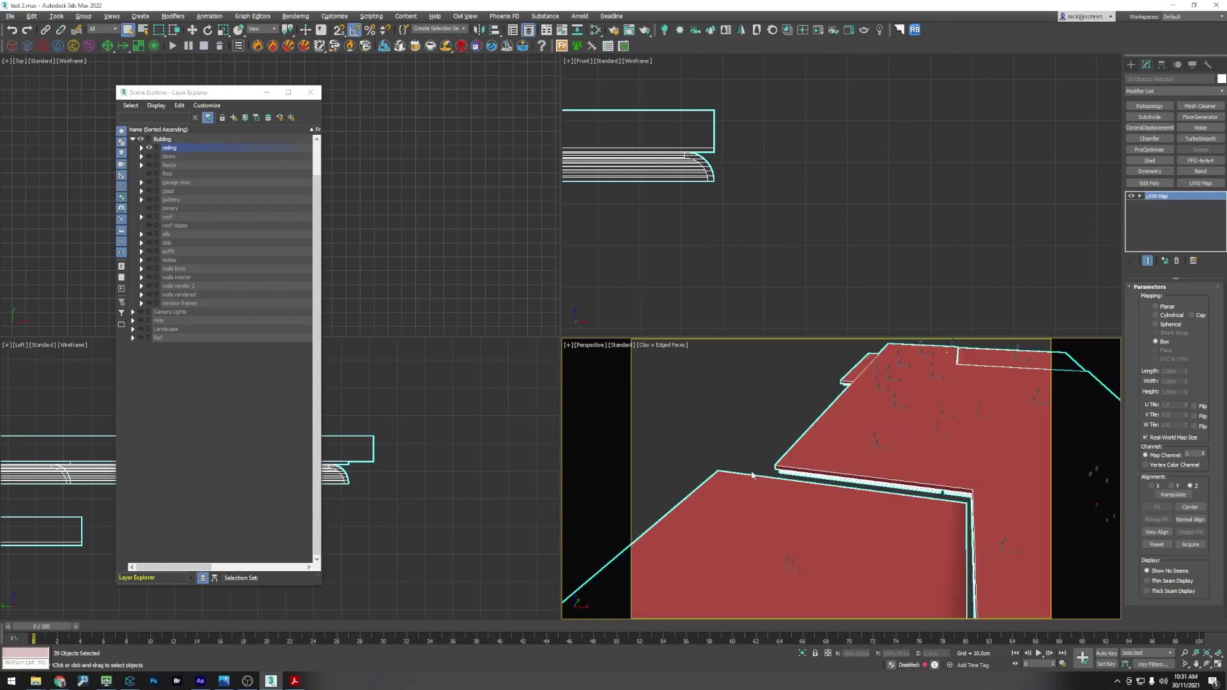
{"action": "scroll", "coordinate": [753, 474], "scroll_direction": "down", "scroll_amount": 3}
{"action": "scroll", "coordinate": [857, 400], "scroll_direction": "down", "scroll_amount": 4}
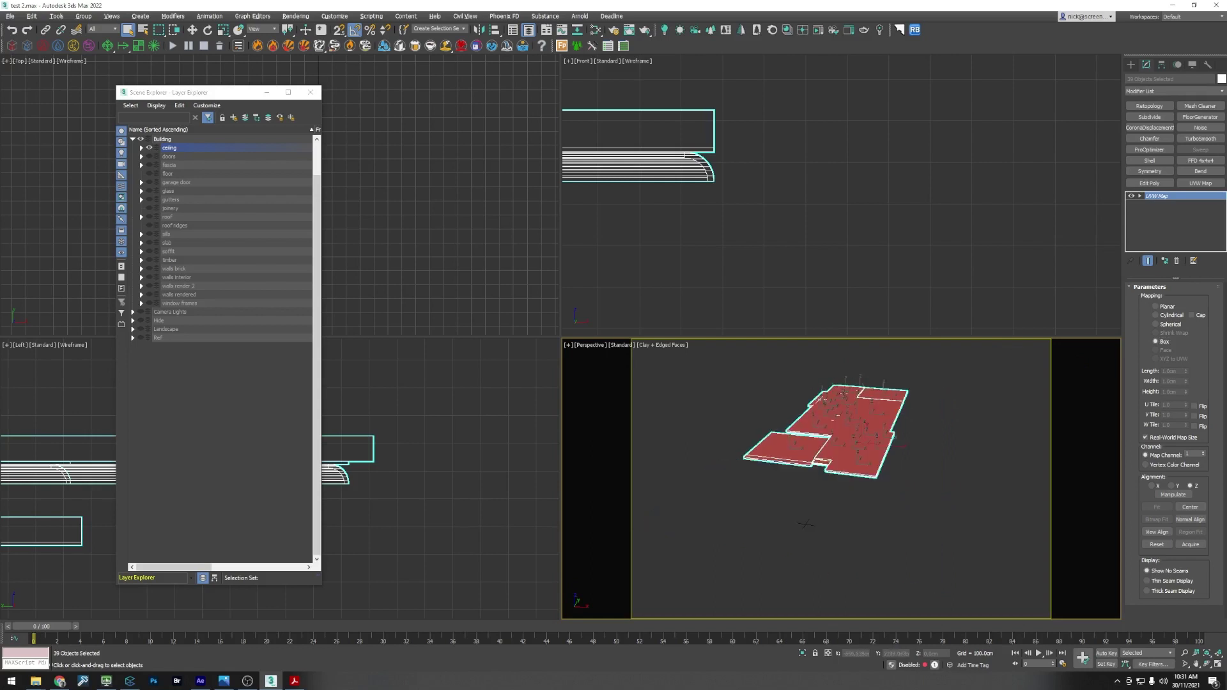
{"action": "mouse_move", "coordinate": [828, 470]}
{"action": "middle_mouse_down", "text": "alt"}
{"action": "mouse_move", "coordinate": [807, 457]}
{"action": "mouse_move", "coordinate": [832, 479]}
{"action": "mouse_move", "coordinate": [850, 460]}
{"action": "middle_mouse_up", "text": "alt"}
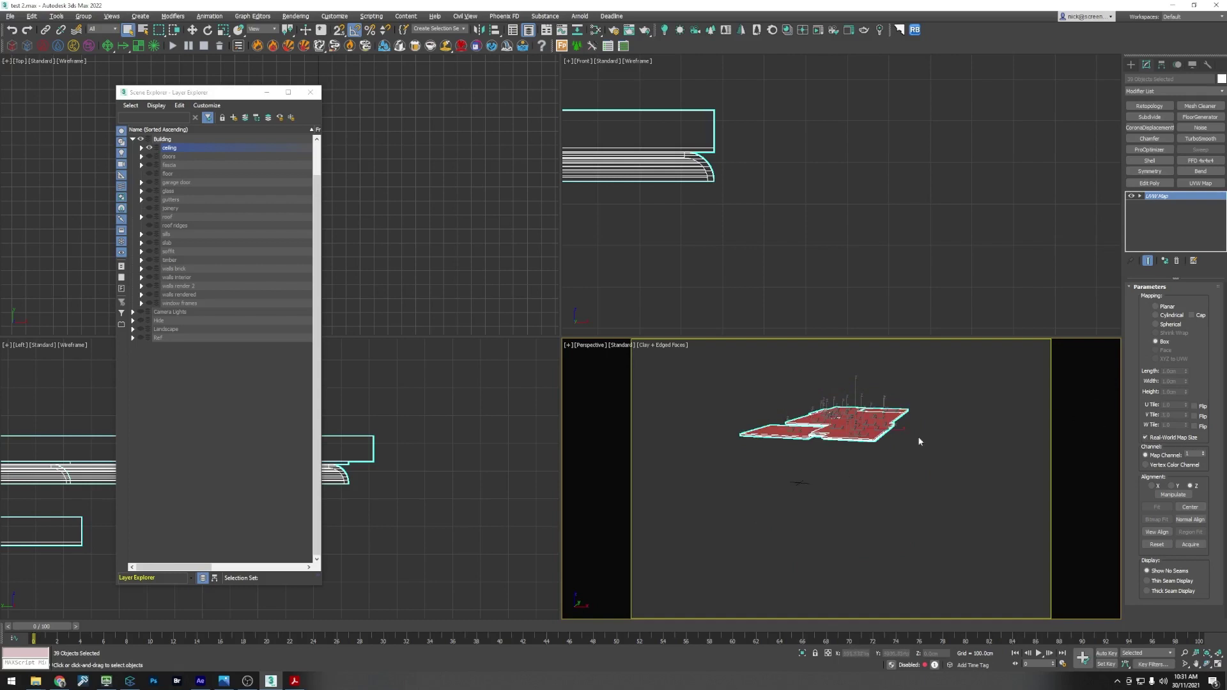
{"action": "left_click", "coordinate": [861, 483]}
Step: Hide the ceiling layer, show the doors layer and inspect the panelled front door and its handle up close
{"action": "left_click", "coordinate": [149, 147]}
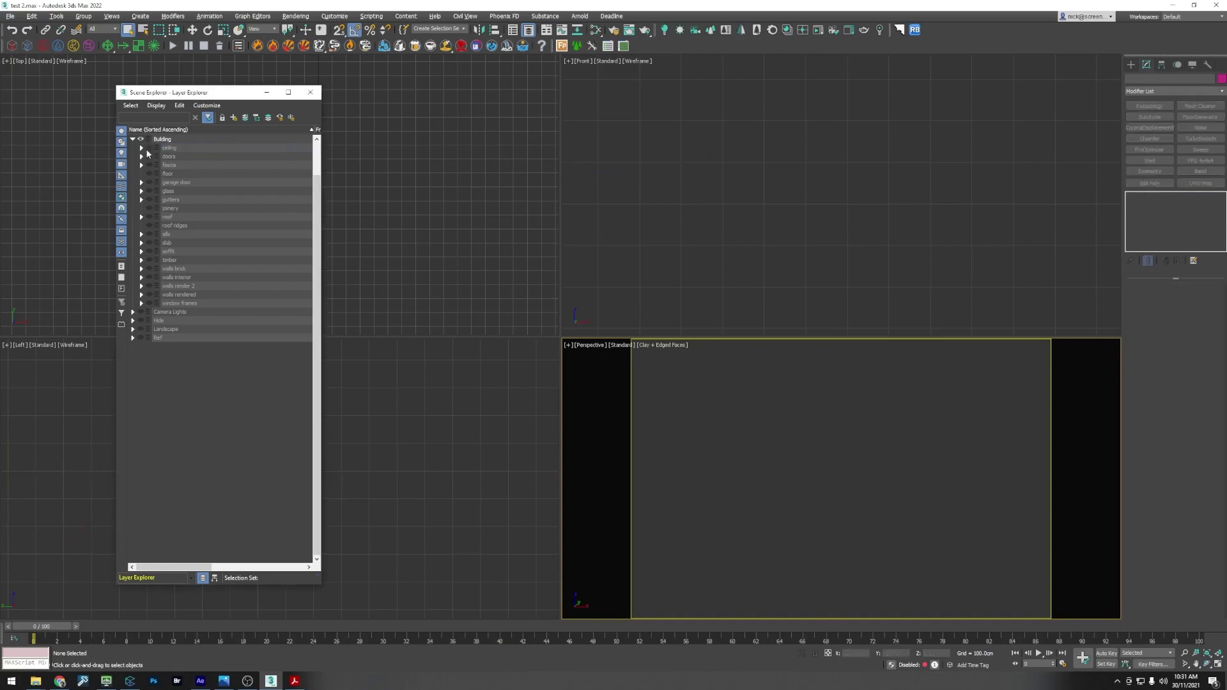
{"action": "left_click", "coordinate": [149, 157]}
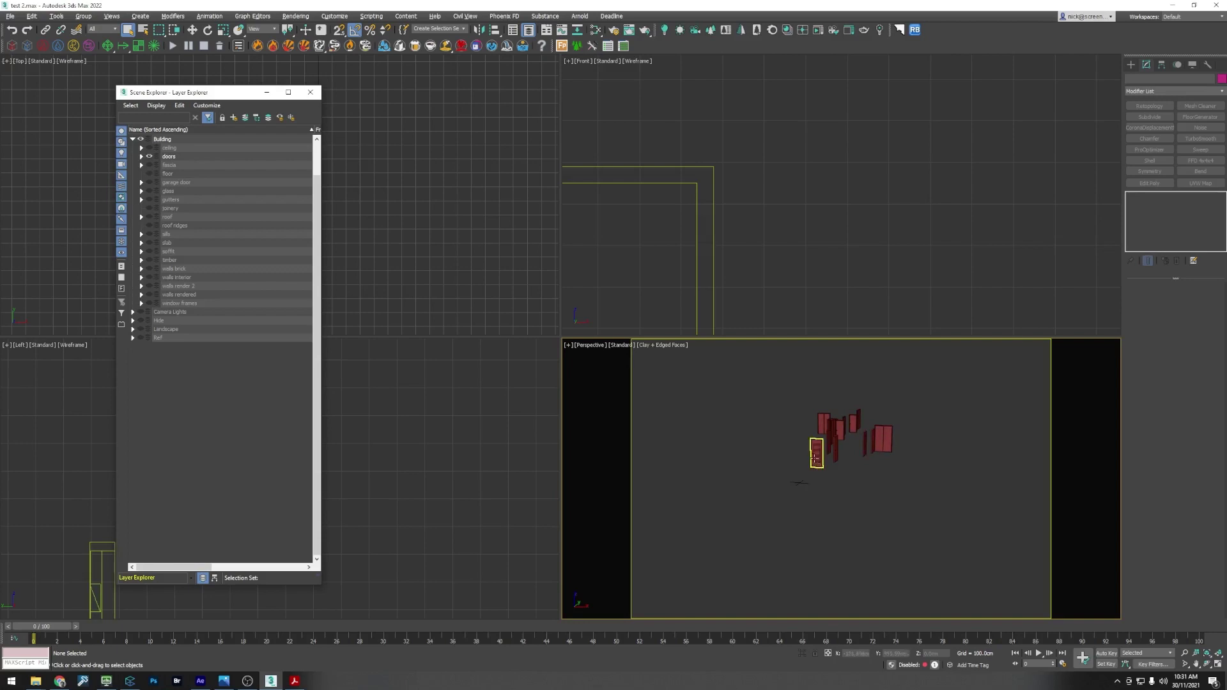
{"action": "scroll", "coordinate": [815, 456], "scroll_direction": "up", "scroll_amount": 8}
{"action": "left_click", "coordinate": [824, 447]}
{"action": "middle_click_drag", "start_coordinate": [824, 447], "coordinate": [802, 478], "text": "alt"}
{"action": "scroll", "coordinate": [784, 468], "scroll_direction": "up", "scroll_amount": 10}
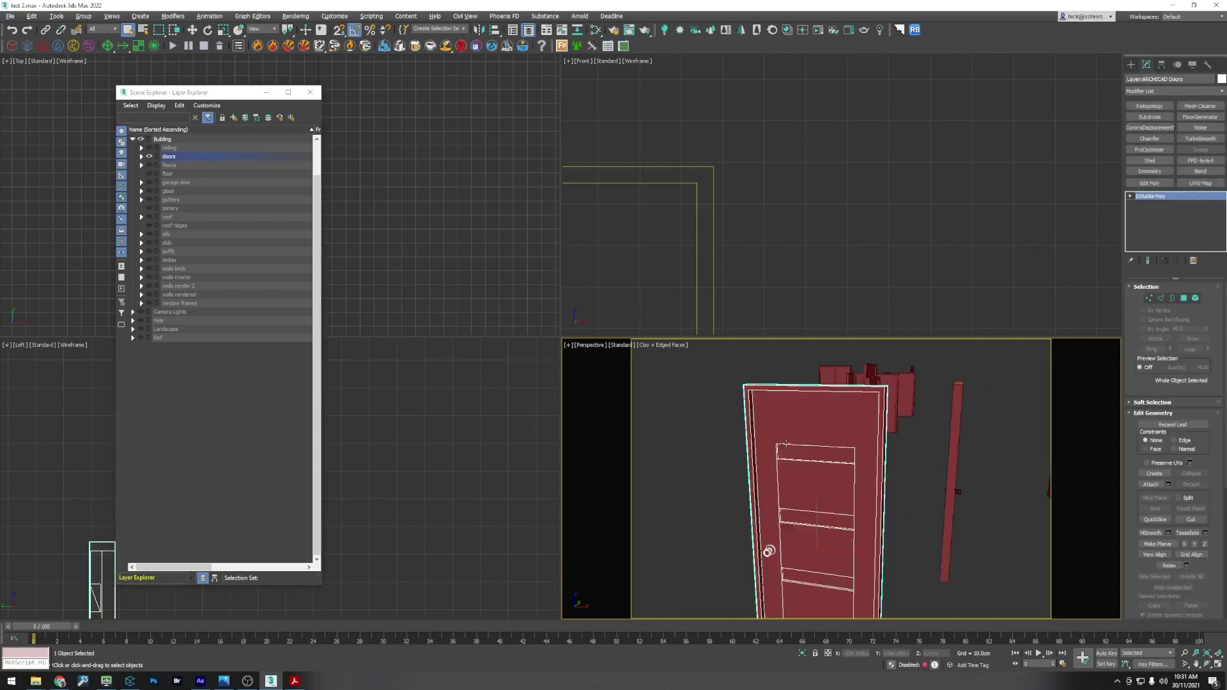
{"action": "scroll", "coordinate": [795, 470], "scroll_direction": "up", "scroll_amount": 5}
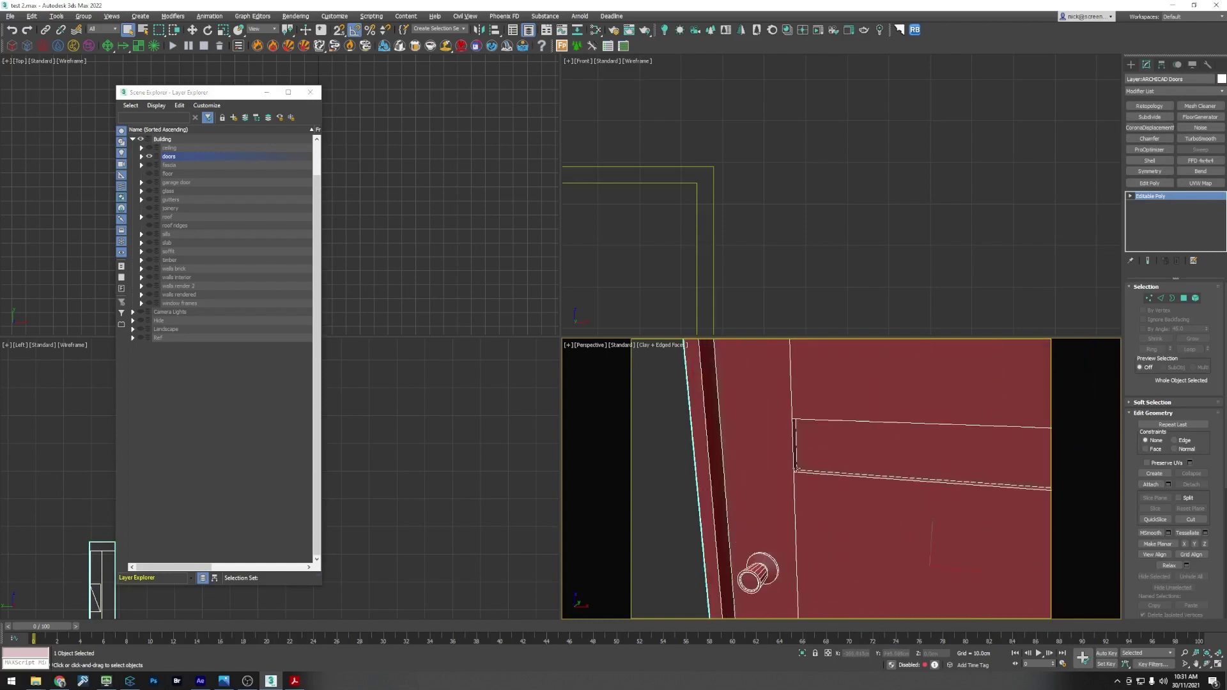
{"action": "scroll", "coordinate": [795, 469], "scroll_direction": "down", "scroll_amount": 12}
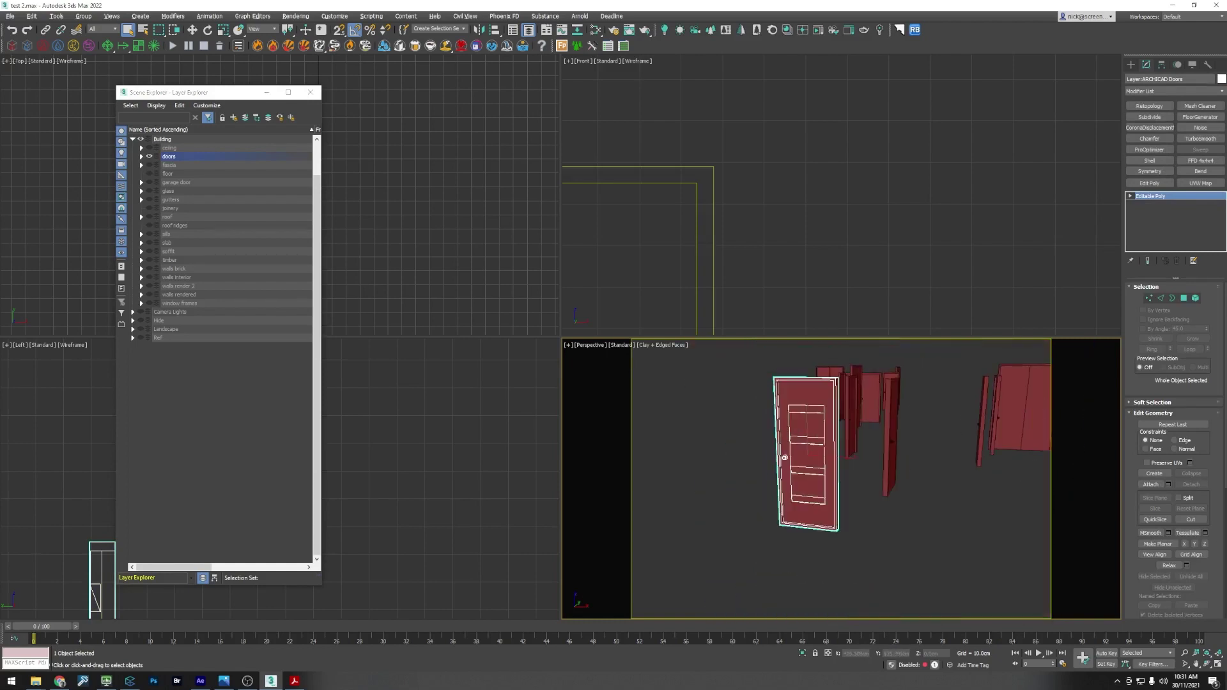
Step: Switch to Connecter and select the Hume Entrance Door BFR4 model among the architectural doors, reducing the window to reveal the scene
{"action": "key", "text": "alt+Tab"}
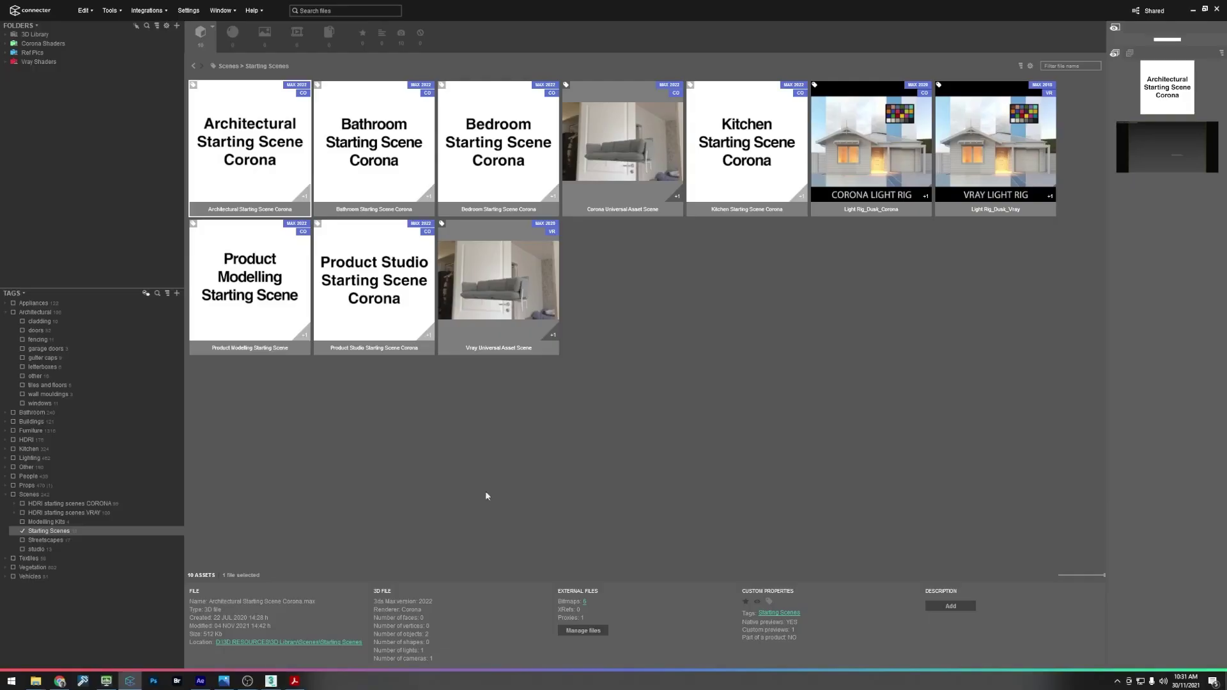
{"action": "left_click", "coordinate": [36, 330]}
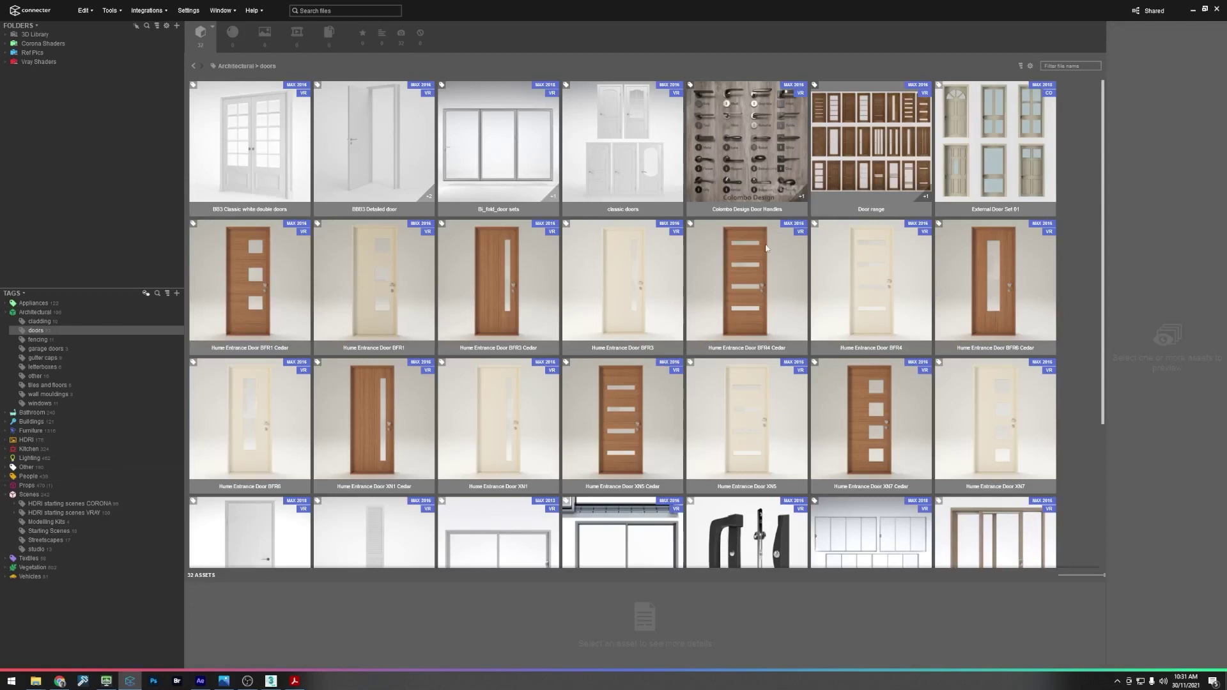
{"action": "left_click", "coordinate": [868, 294]}
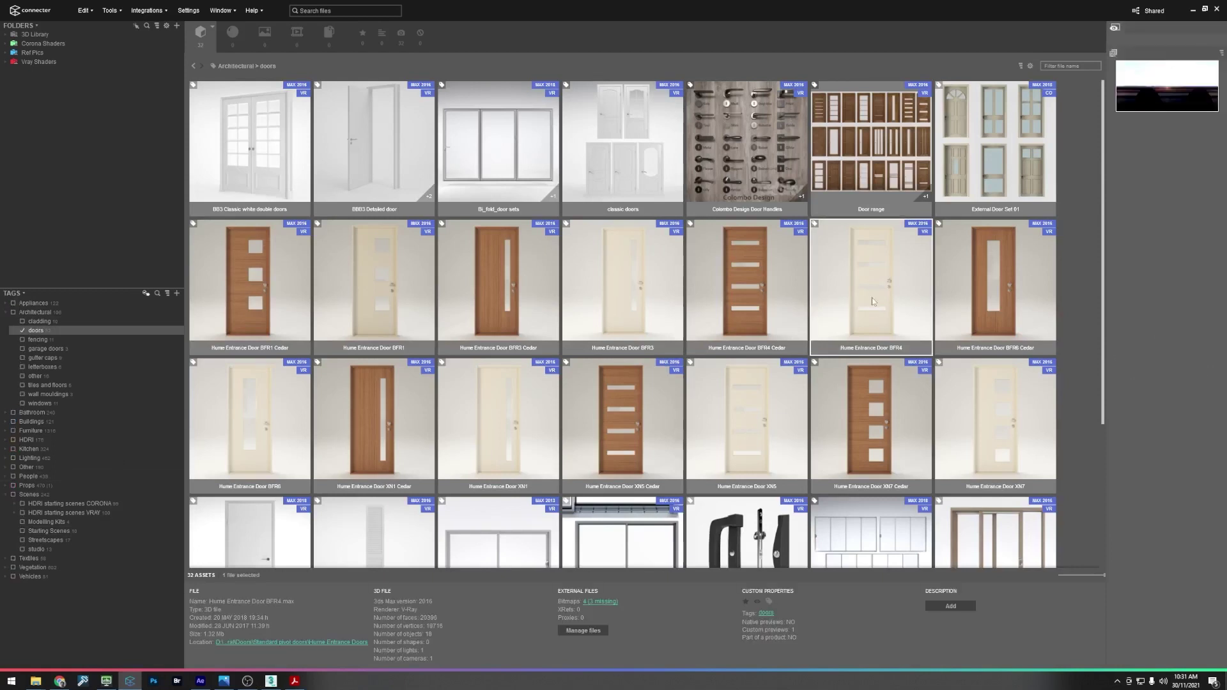
{"action": "left_click", "coordinate": [1205, 9]}
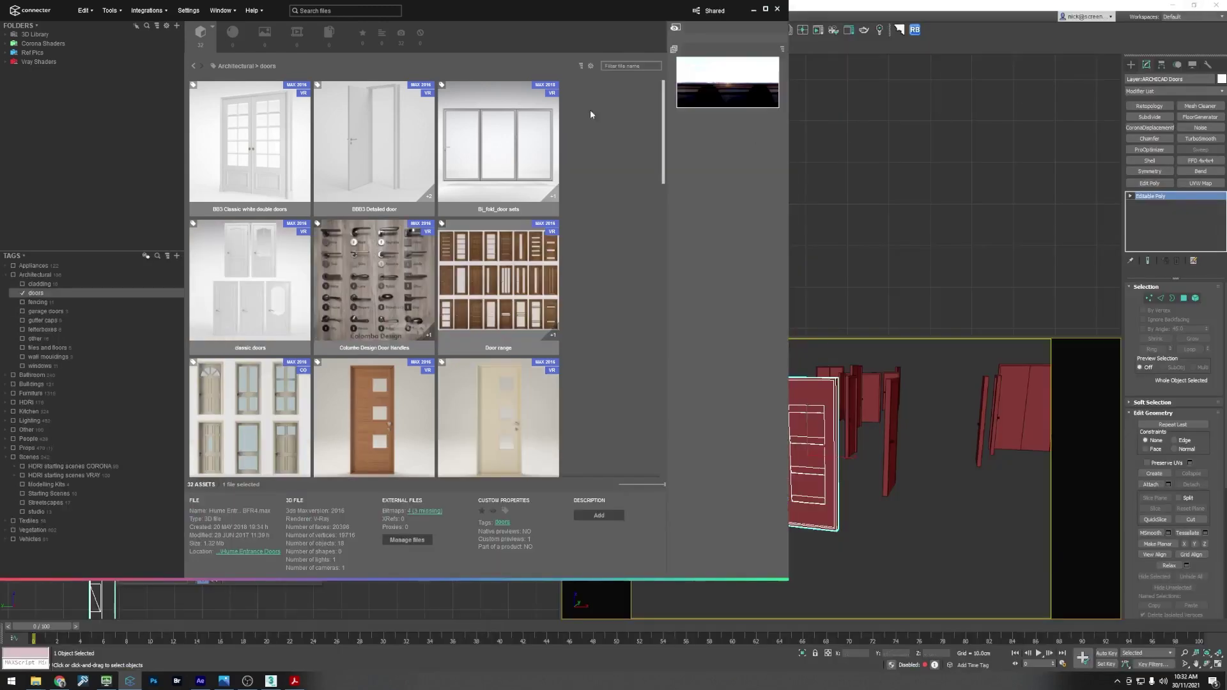
Step: Place one Hume Entrance Door BFR4 model from the Connecter library into the 3ds Max top view and end the placement
{"action": "left_click_drag", "start_coordinate": [538, 17], "coordinate": [898, 79]}
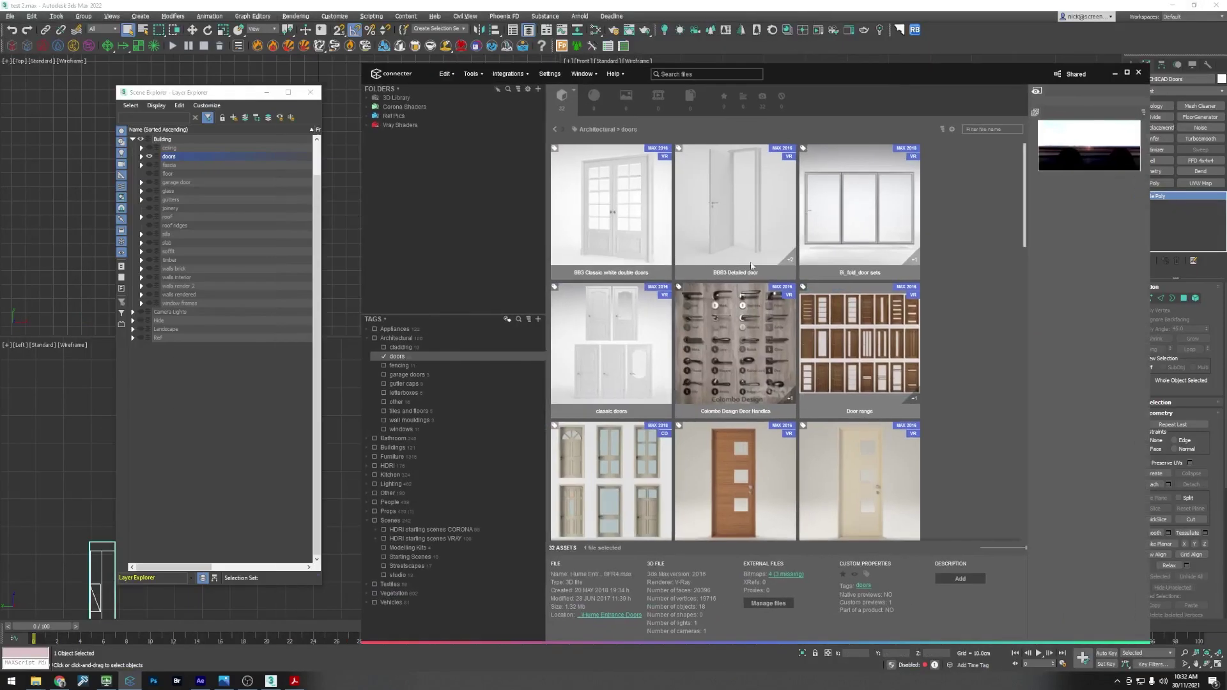
{"action": "scroll", "coordinate": [768, 419], "scroll_direction": "down", "scroll_amount": 6}
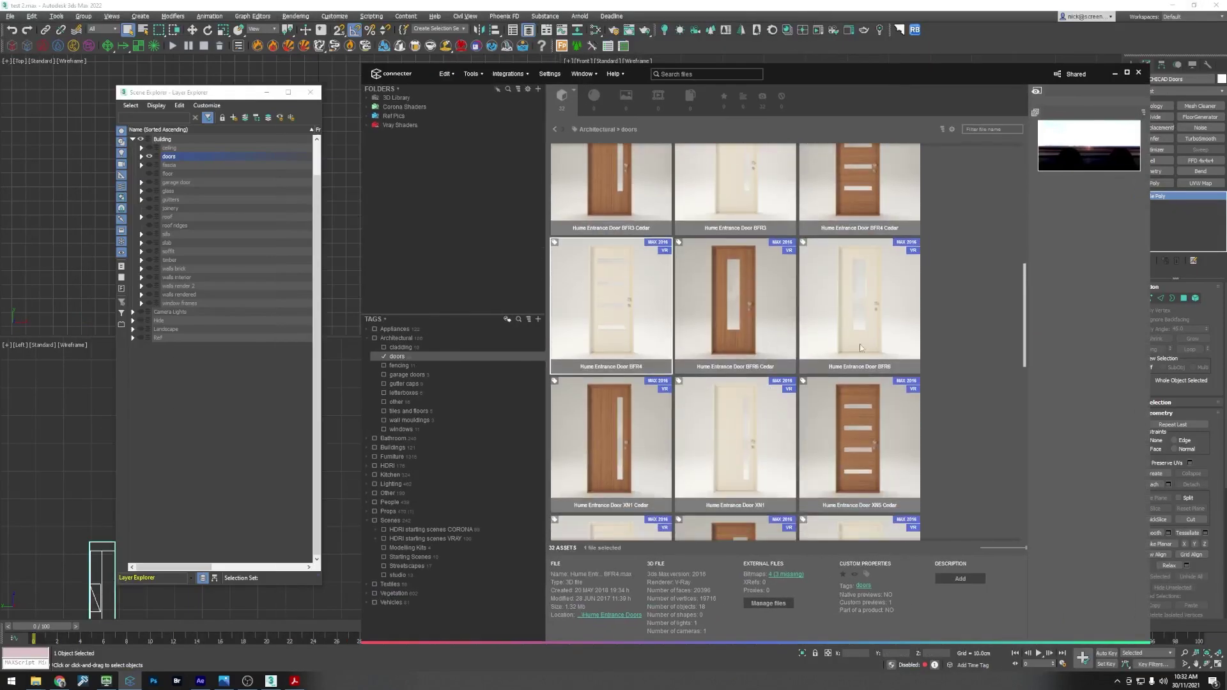
{"action": "left_click_drag", "start_coordinate": [628, 301], "coordinate": [26, 190]}
{"action": "left_click", "coordinate": [62, 197]}
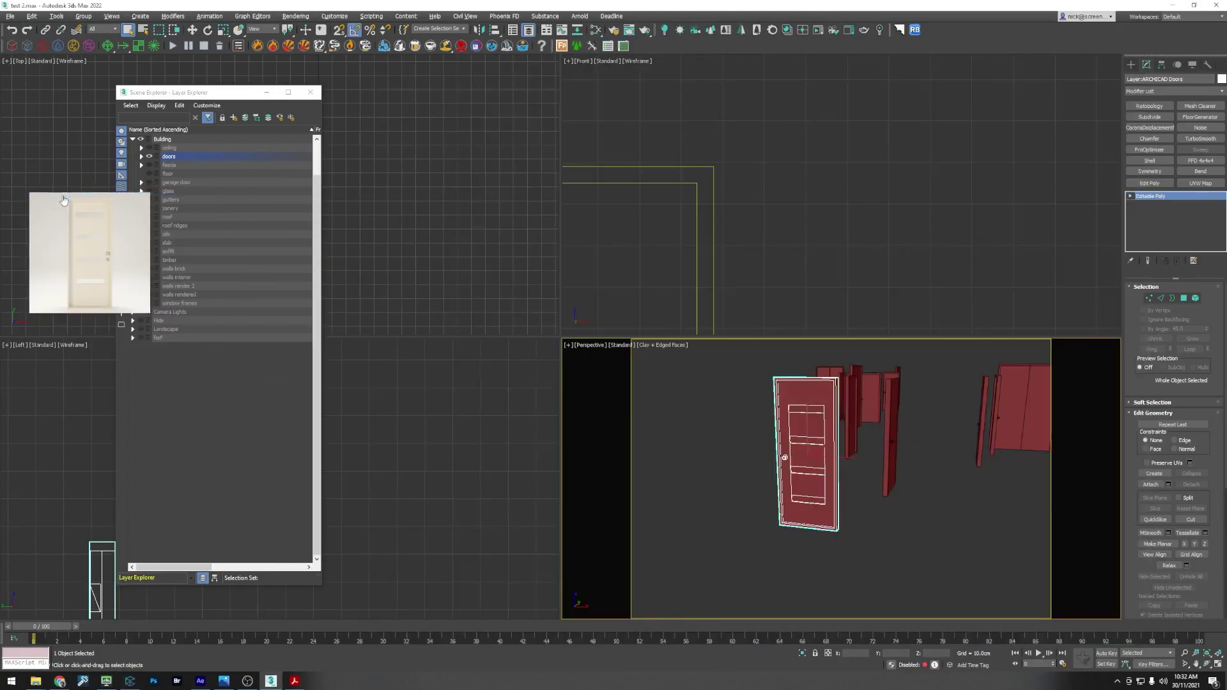
{"action": "left_click", "coordinate": [408, 211]}
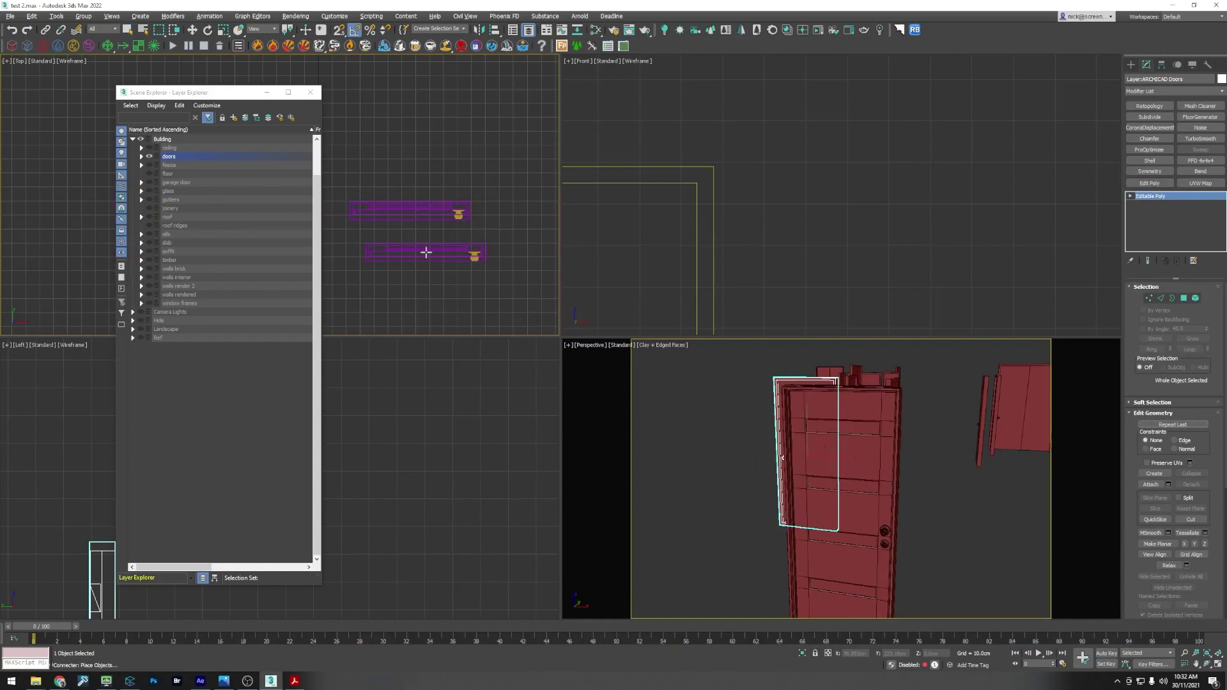
{"action": "right_click", "coordinate": [424, 252]}
Step: Move the imported entrance door next to the original front door in the top view, with the Layer Explorer out of the way
{"action": "left_click_drag", "start_coordinate": [230, 96], "coordinate": [137, 204]}
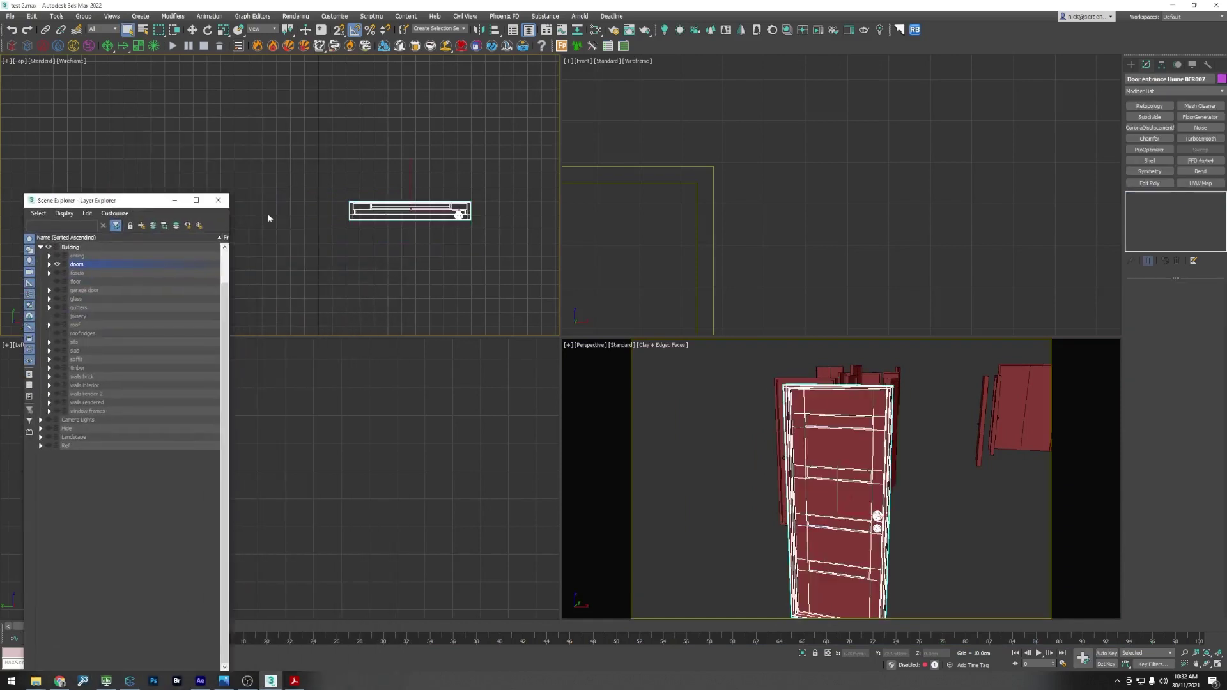
{"action": "scroll", "coordinate": [374, 215], "scroll_direction": "down", "scroll_amount": 4}
{"action": "key", "text": "w"}
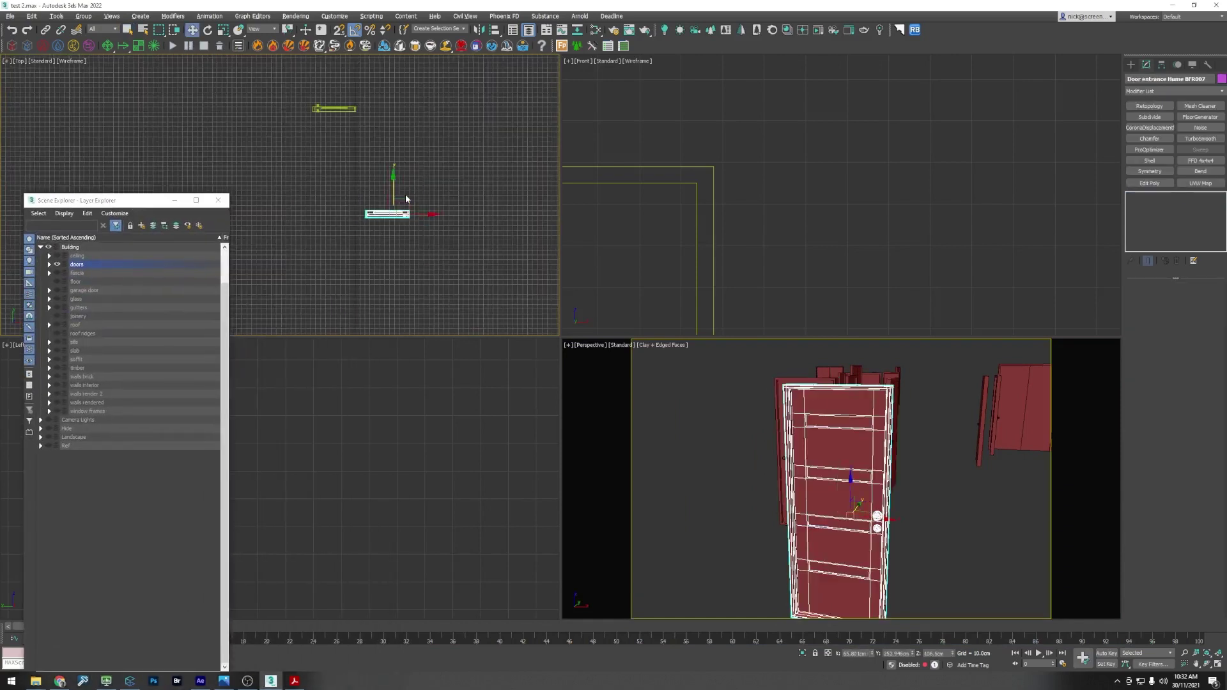
{"action": "left_click_drag", "start_coordinate": [409, 199], "coordinate": [351, 101]}
{"action": "scroll", "coordinate": [351, 101], "scroll_direction": "up", "scroll_amount": 4}
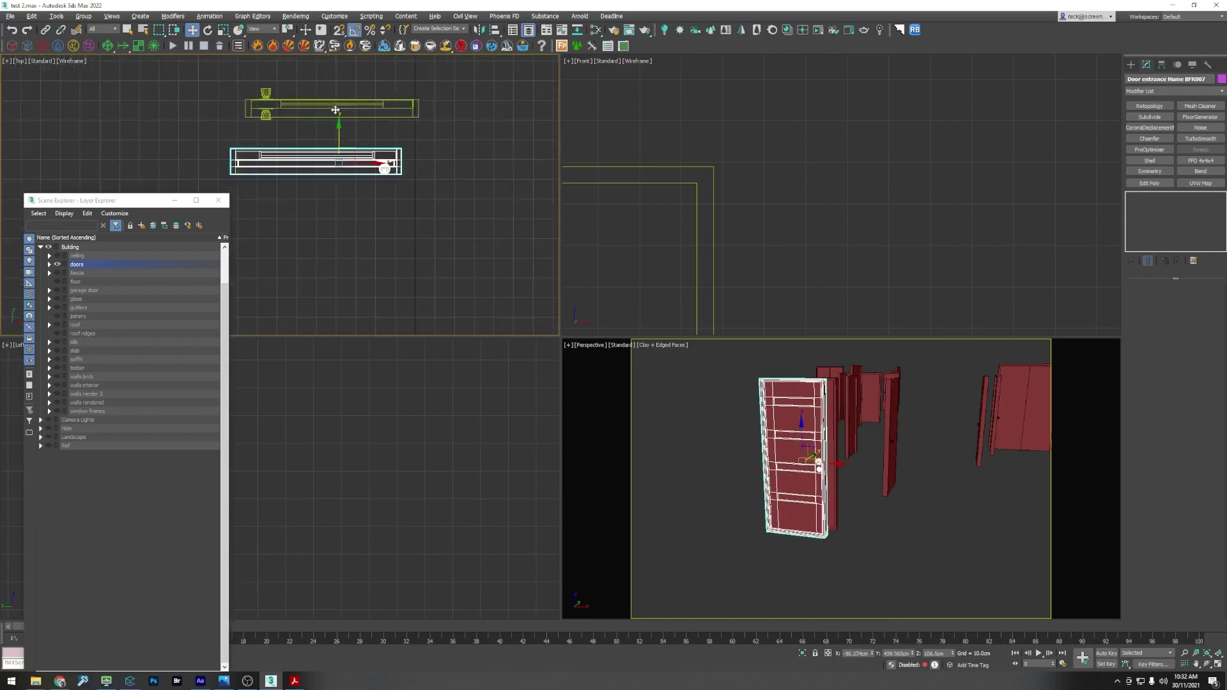
{"action": "middle_click_drag", "start_coordinate": [372, 163], "coordinate": [423, 168]}
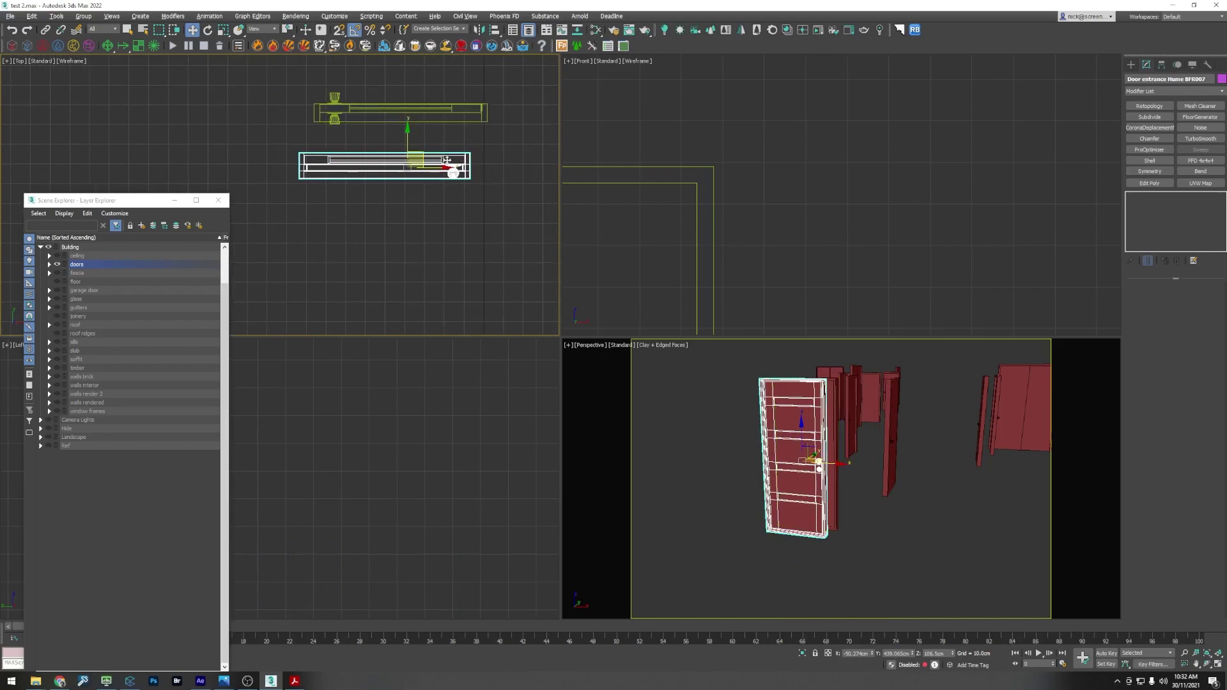
Step: Mirror the imported door along the X axis without cloning and align its handle-side frame edge with the original front door
{"action": "left_click", "coordinate": [479, 30]}
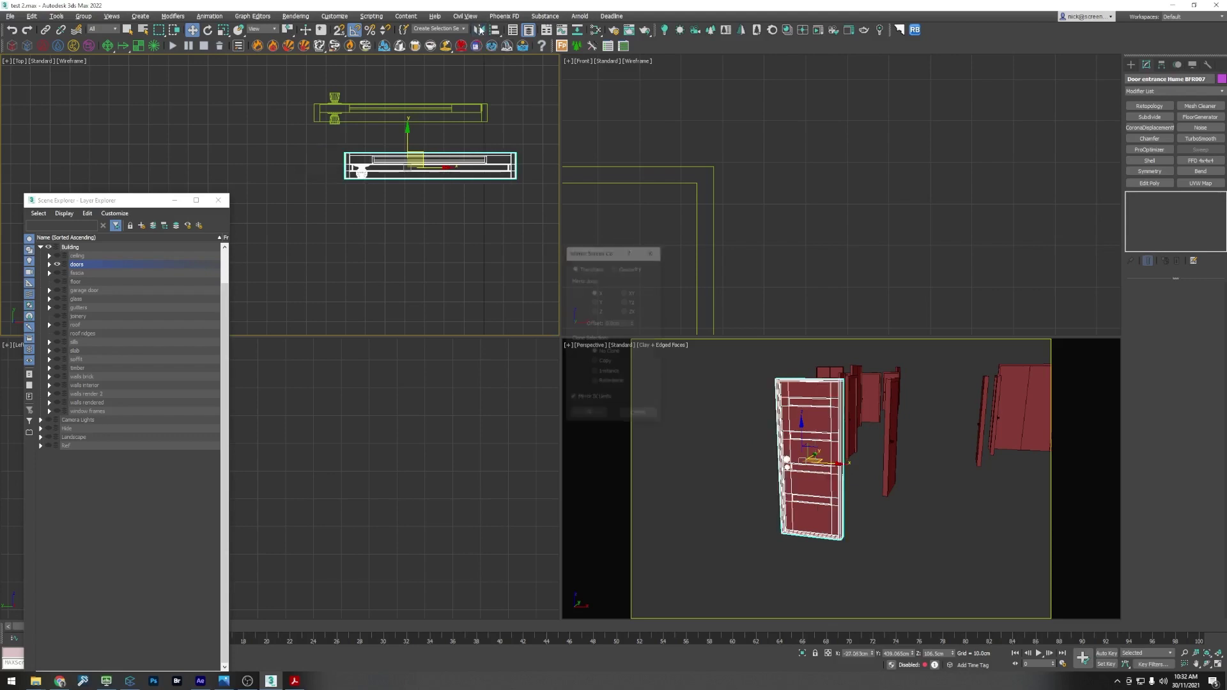
{"action": "left_click", "coordinate": [588, 414]}
{"action": "left_click_drag", "start_coordinate": [429, 157], "coordinate": [396, 110]}
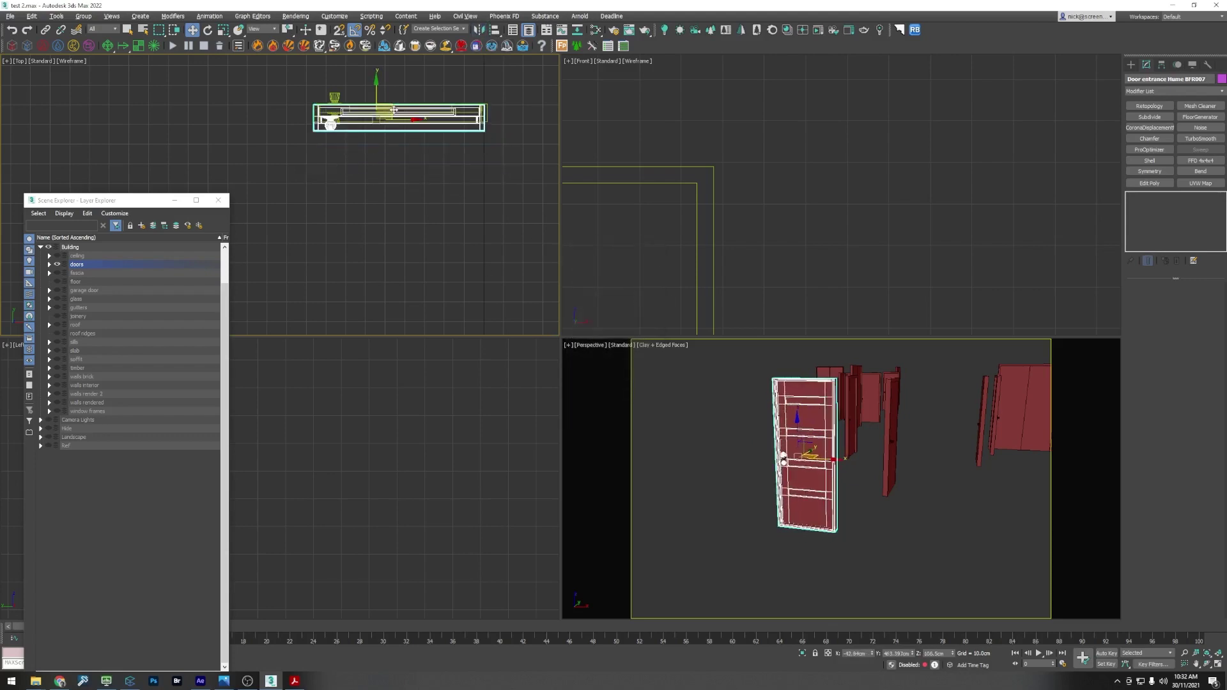
{"action": "scroll", "coordinate": [318, 115], "scroll_direction": "up", "scroll_amount": 5}
{"action": "middle_click_drag", "start_coordinate": [319, 115], "coordinate": [313, 152]}
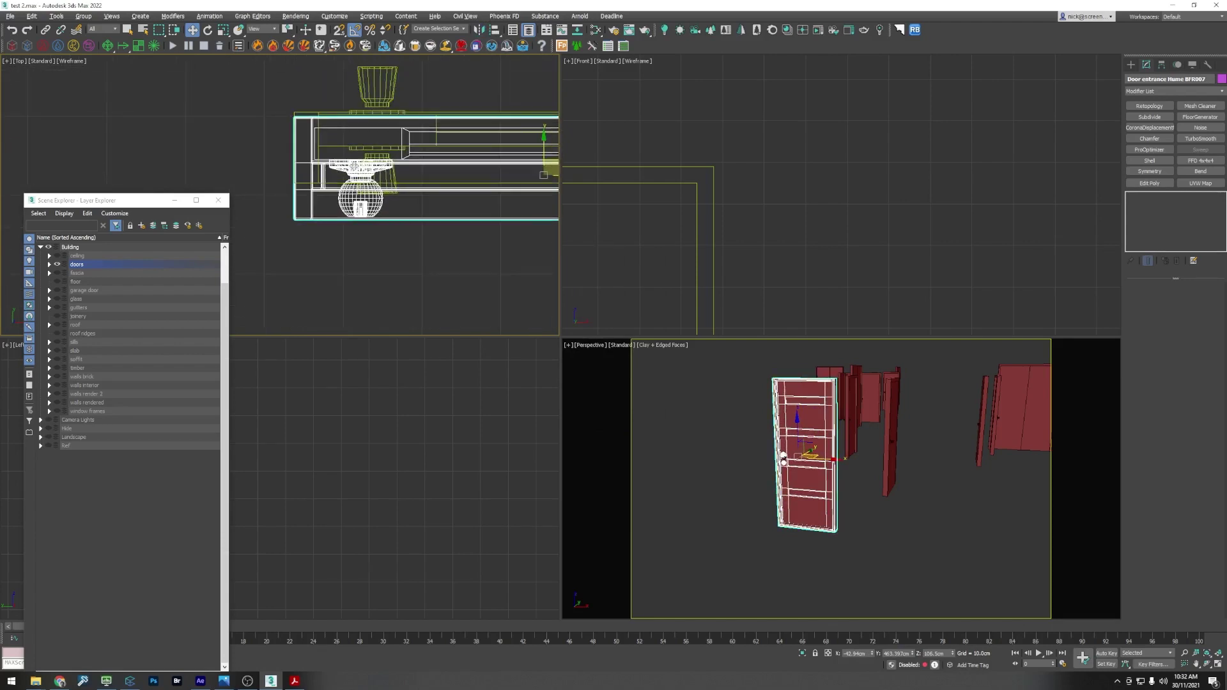
{"action": "left_click_drag", "start_coordinate": [313, 152], "coordinate": [354, 139]}
{"action": "scroll", "coordinate": [353, 139], "scroll_direction": "down", "scroll_amount": 3}
{"action": "scroll", "coordinate": [471, 186], "scroll_direction": "up", "scroll_amount": 5}
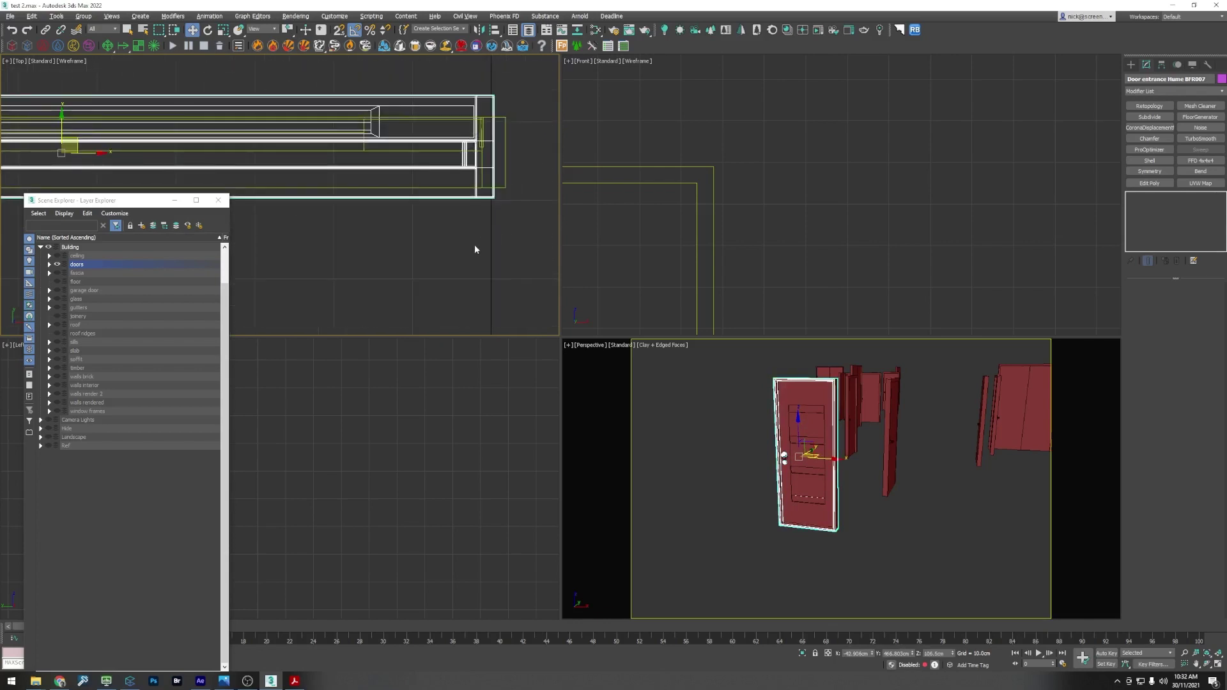
Step: Open the imported door's group and stretch the hinge-side end vertices of its frame outward to match the original door's width
{"action": "left_click", "coordinate": [474, 196]}
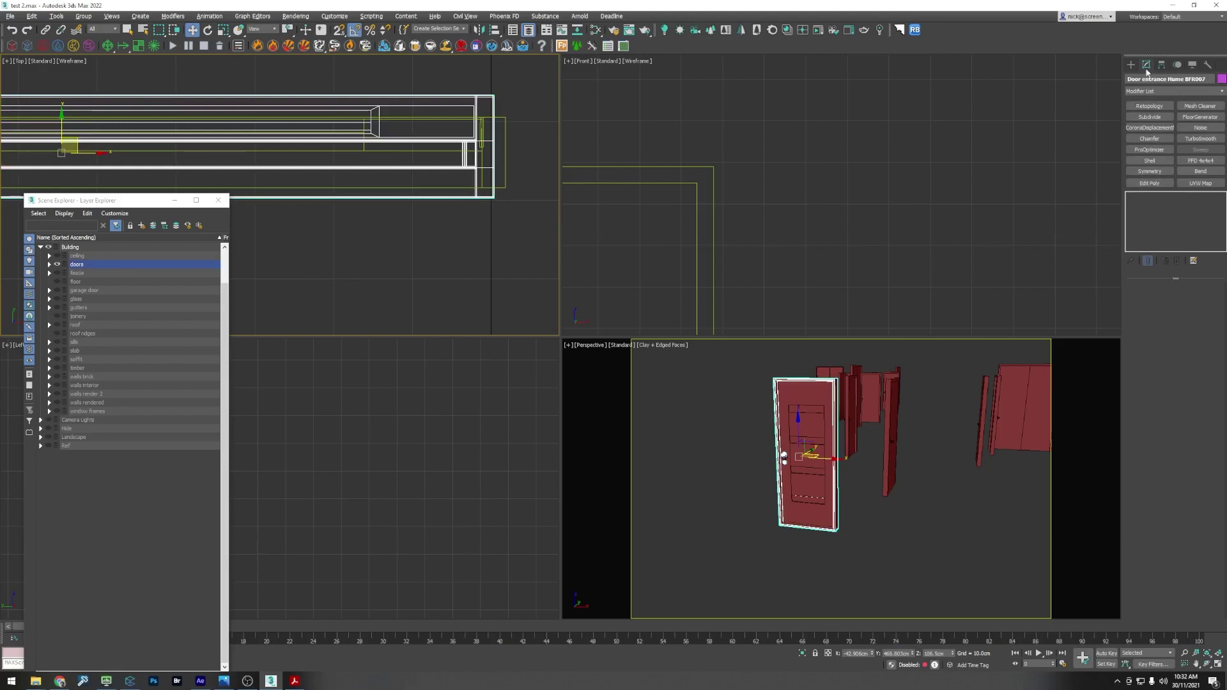
{"action": "left_click", "coordinate": [83, 16]}
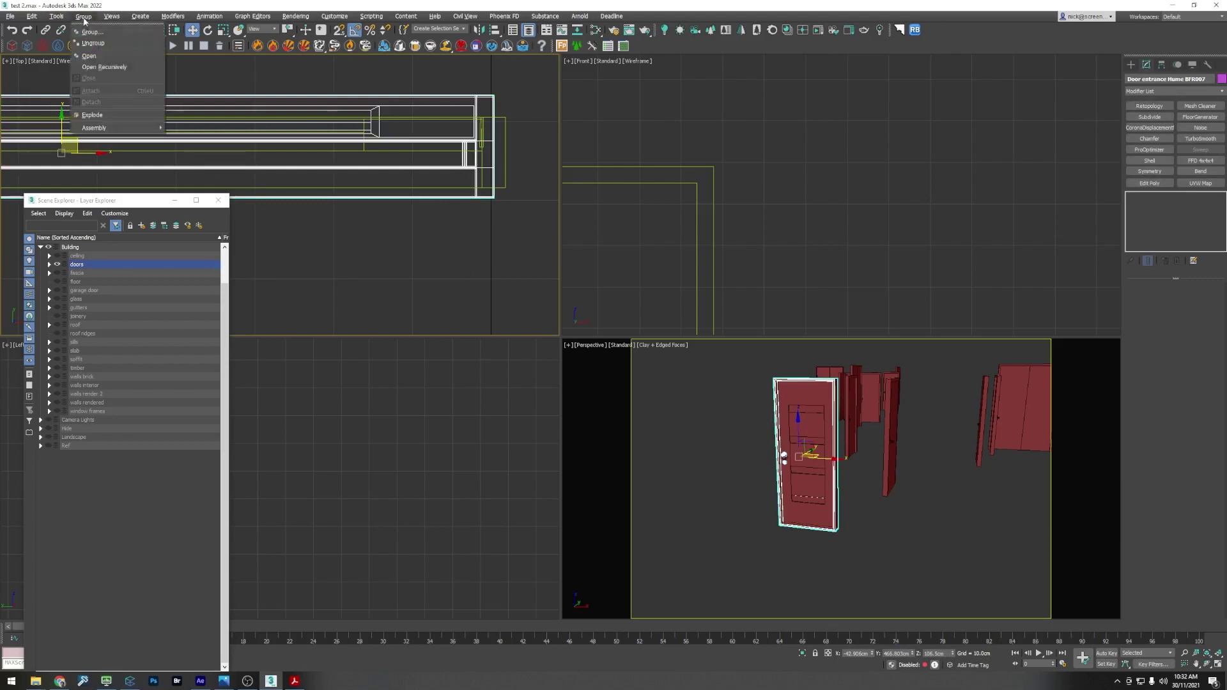
{"action": "left_click", "coordinate": [90, 57]}
{"action": "left_click", "coordinate": [465, 166]}
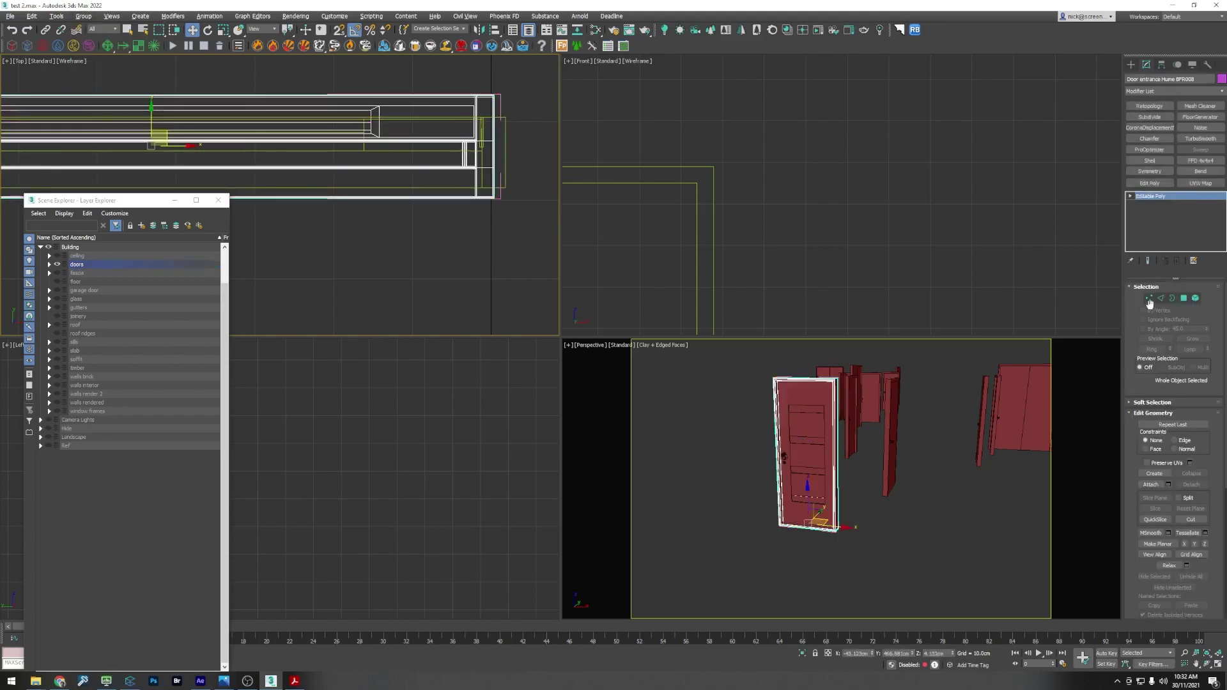
{"action": "left_click_drag", "start_coordinate": [536, 261], "coordinate": [425, 81]}
{"action": "scroll", "coordinate": [504, 149], "scroll_direction": "up", "scroll_amount": 2}
{"action": "left_click_drag", "start_coordinate": [514, 151], "coordinate": [521, 151]}
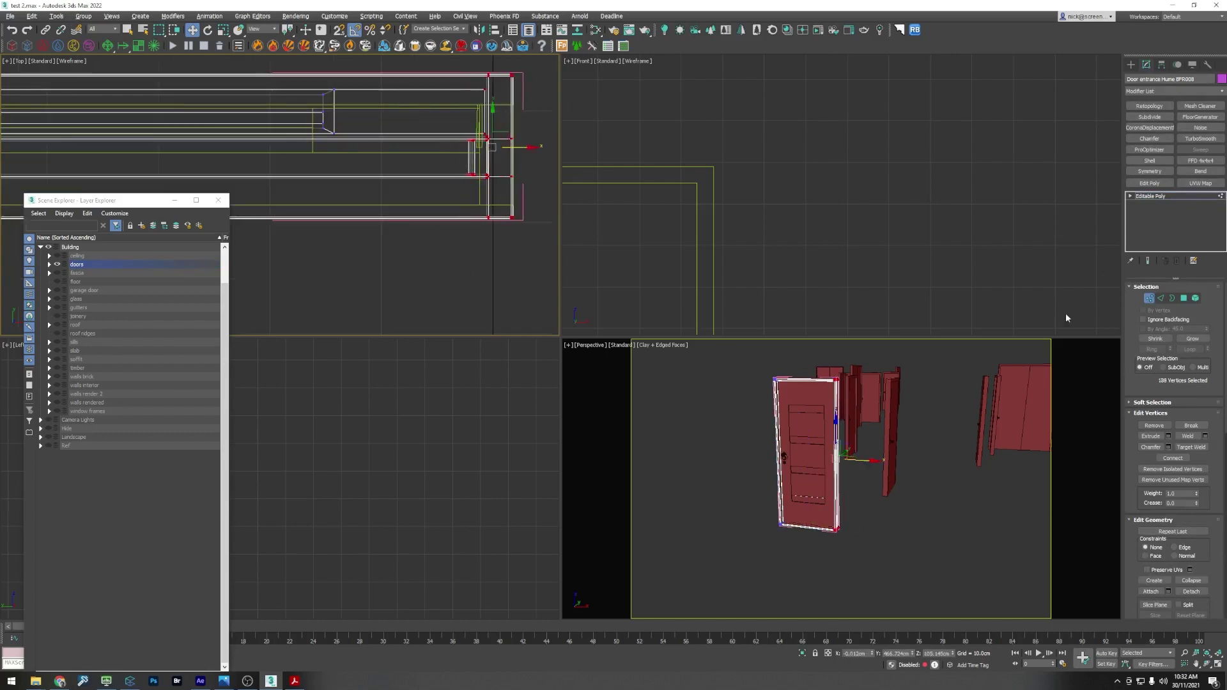
{"action": "left_click", "coordinate": [1149, 298]}
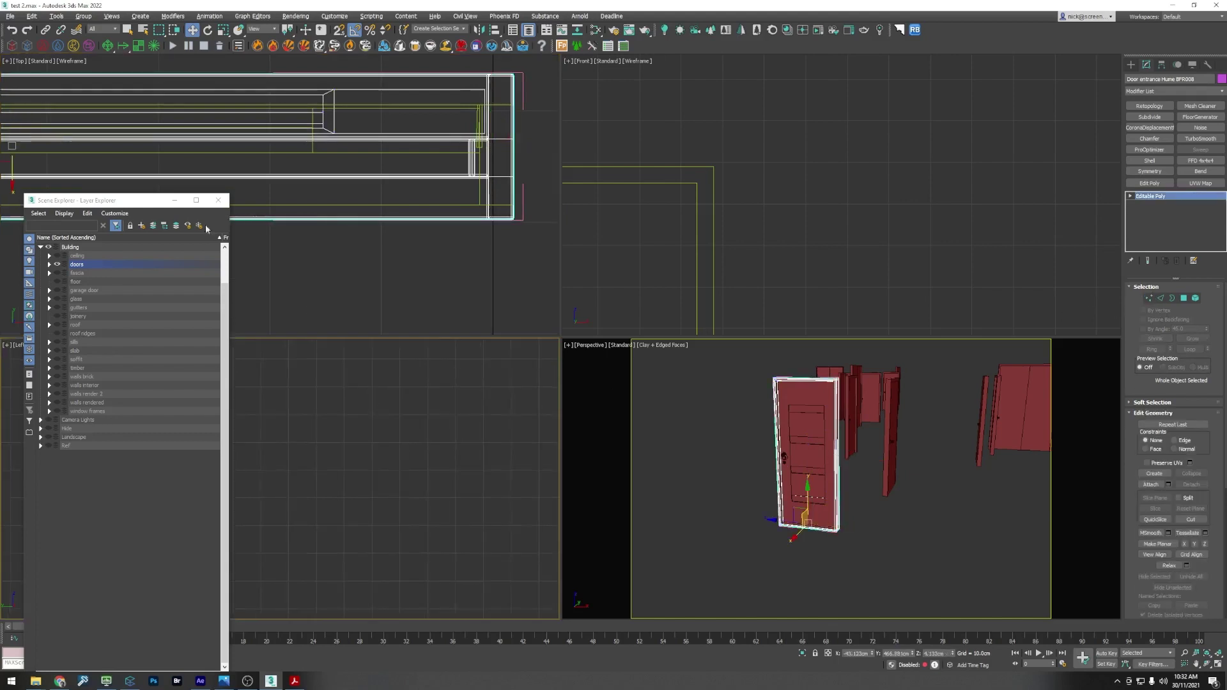
Step: Raise the top vertices of the imported door frame in the left view to match the original's height, and check its base
{"action": "left_click", "coordinate": [218, 200]}
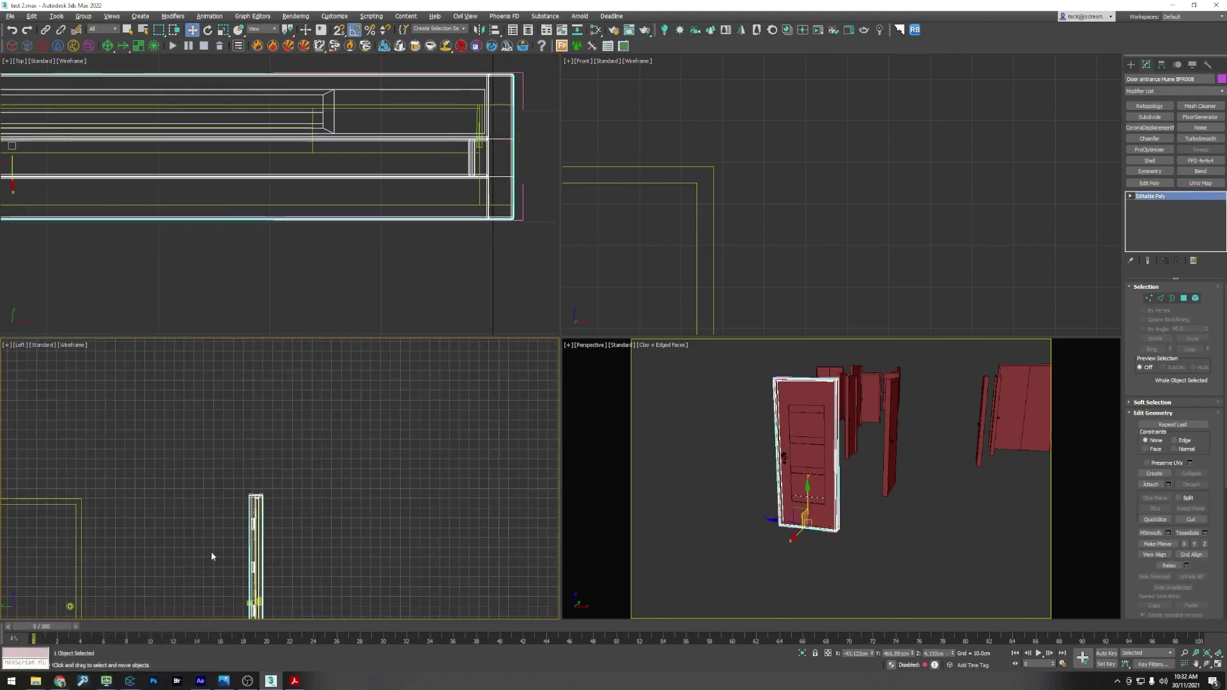
{"action": "middle_click_drag", "start_coordinate": [212, 556], "coordinate": [247, 412]}
{"action": "scroll", "coordinate": [300, 469], "scroll_direction": "up", "scroll_amount": 3}
{"action": "middle_click_drag", "start_coordinate": [301, 469], "coordinate": [305, 387]}
{"action": "key", "text": "1"}
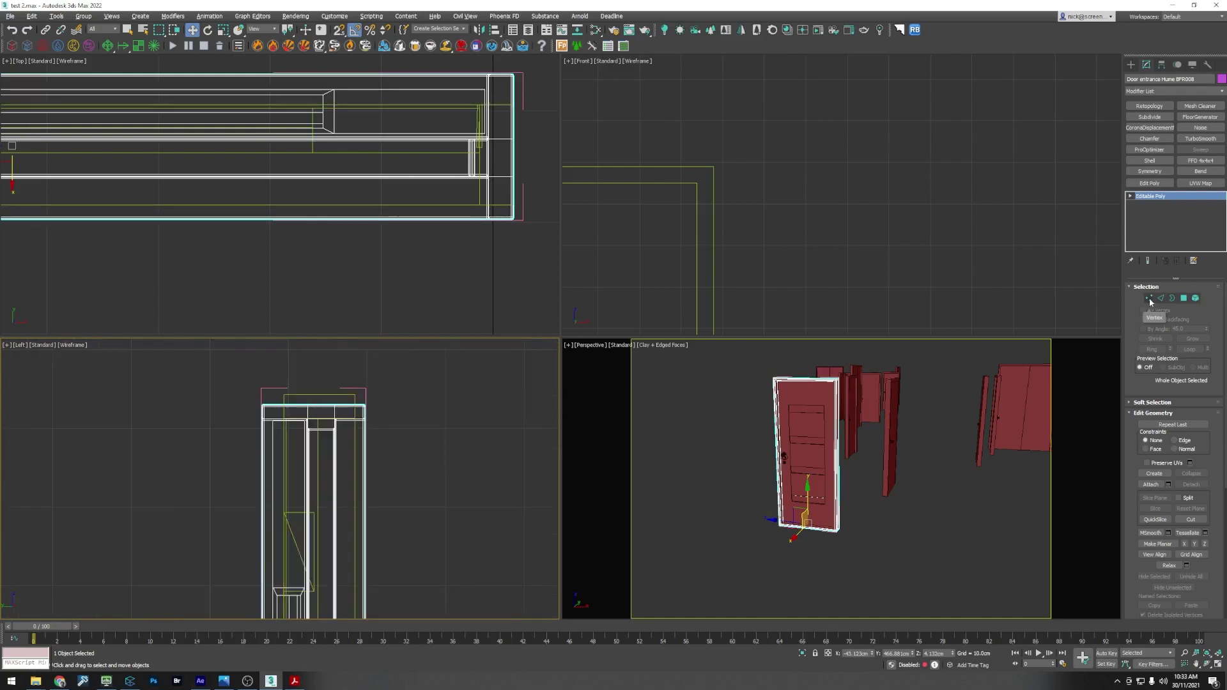
{"action": "left_click_drag", "start_coordinate": [418, 460], "coordinate": [418, 459]}
{"action": "scroll", "coordinate": [307, 404], "scroll_direction": "up", "scroll_amount": 4}
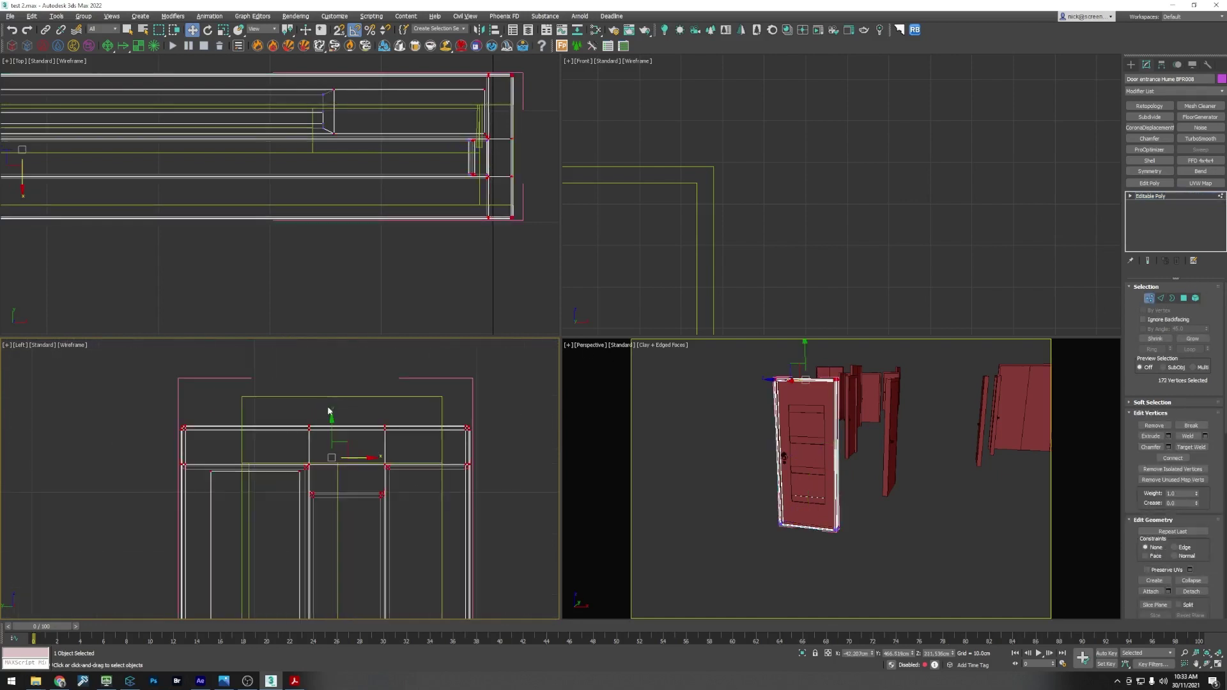
{"action": "left_click_drag", "start_coordinate": [333, 422], "coordinate": [329, 391]}
{"action": "key", "text": "shift+z"}
{"action": "key", "text": "shift+z"}
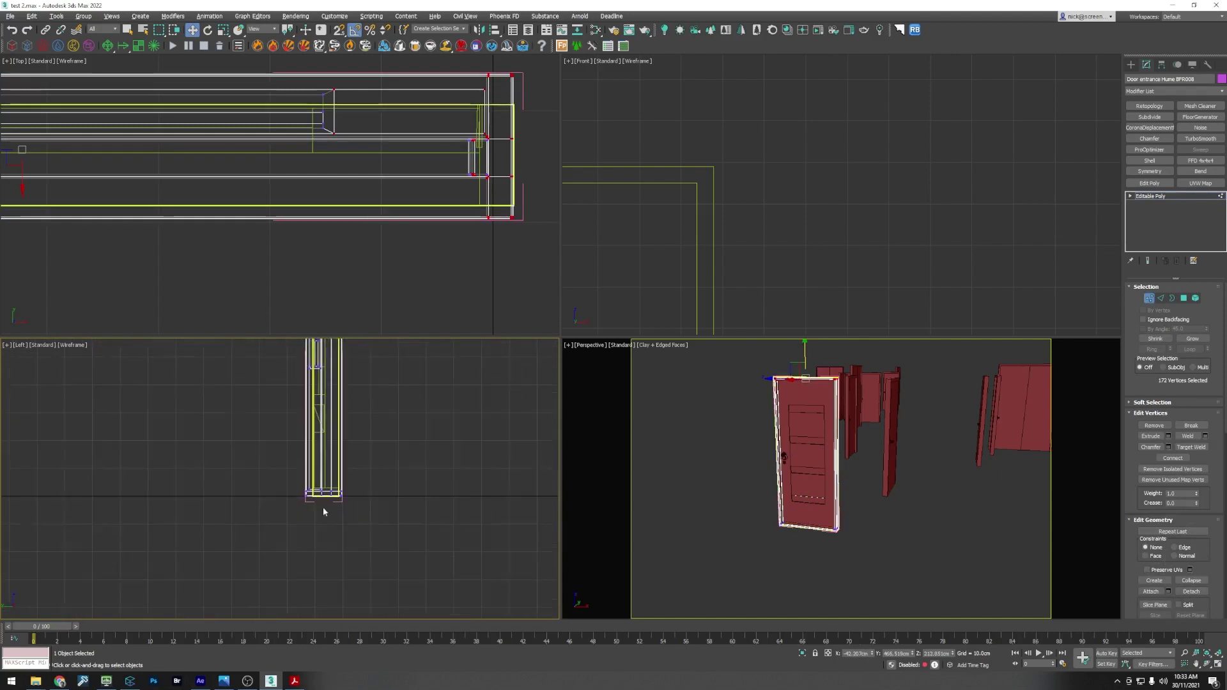
{"action": "scroll", "coordinate": [324, 508], "scroll_direction": "up", "scroll_amount": 8}
{"action": "scroll", "coordinate": [330, 508], "scroll_direction": "down", "scroll_amount": 8}
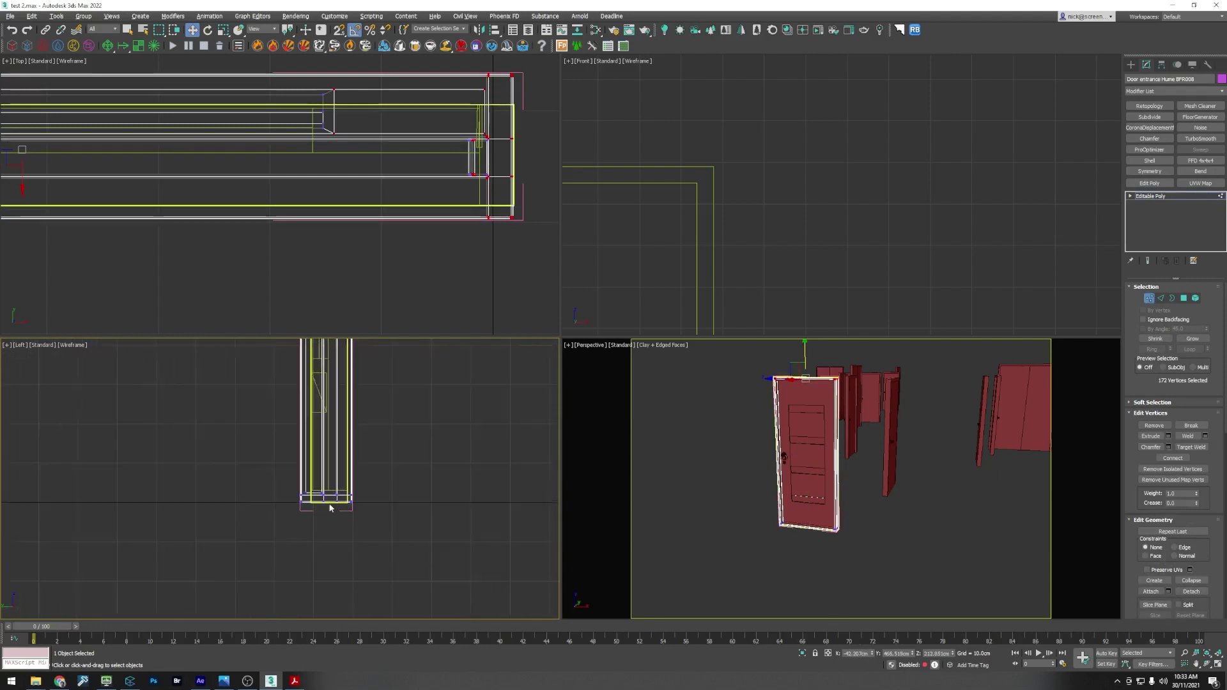
{"action": "left_click", "coordinate": [1143, 298]}
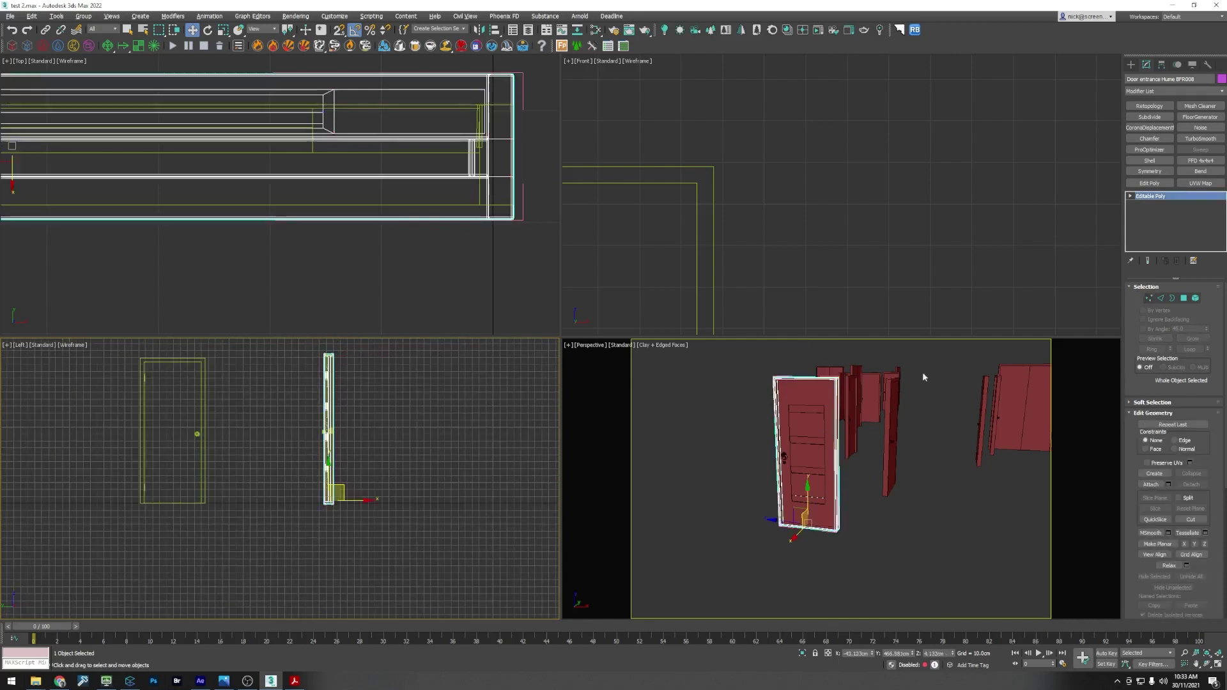
Step: Delete the original front door and close the replacement door's group
{"action": "left_click", "coordinate": [813, 429]}
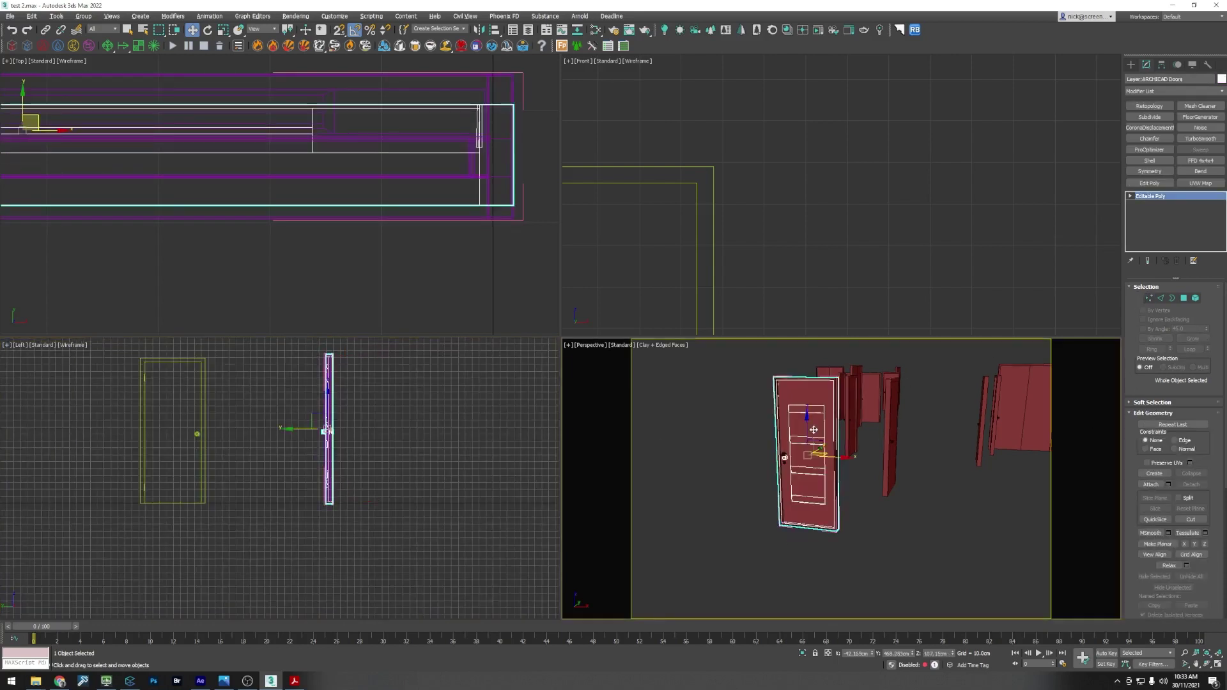
{"action": "left_click", "coordinate": [629, 467]}
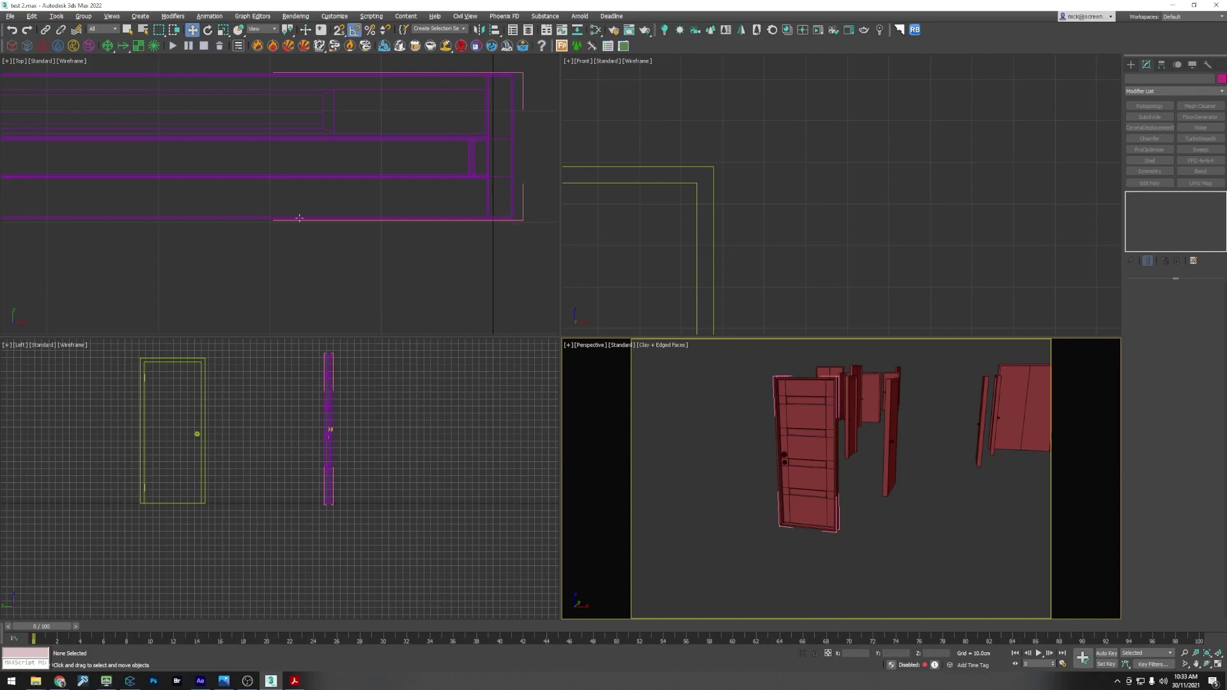
{"action": "scroll", "coordinate": [300, 190], "scroll_direction": "down", "scroll_amount": 5}
{"action": "left_click", "coordinate": [242, 180]}
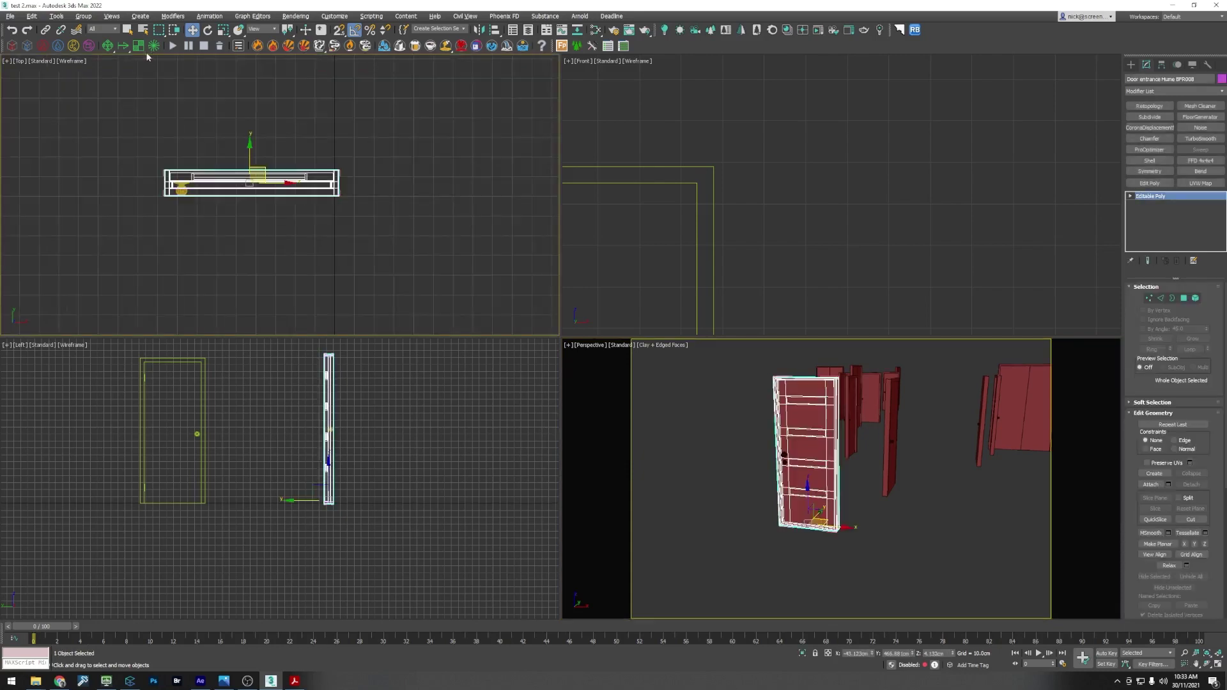
{"action": "left_click", "coordinate": [83, 16]}
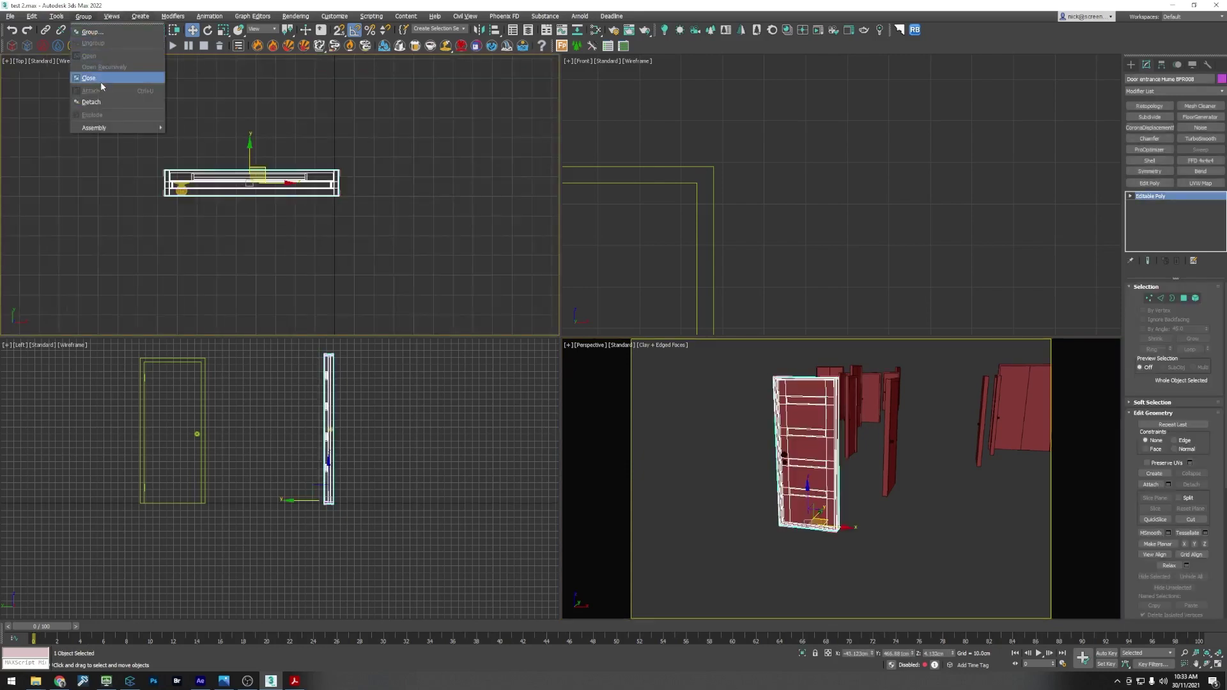
{"action": "left_click", "coordinate": [98, 78]}
{"action": "left_click", "coordinate": [216, 263]}
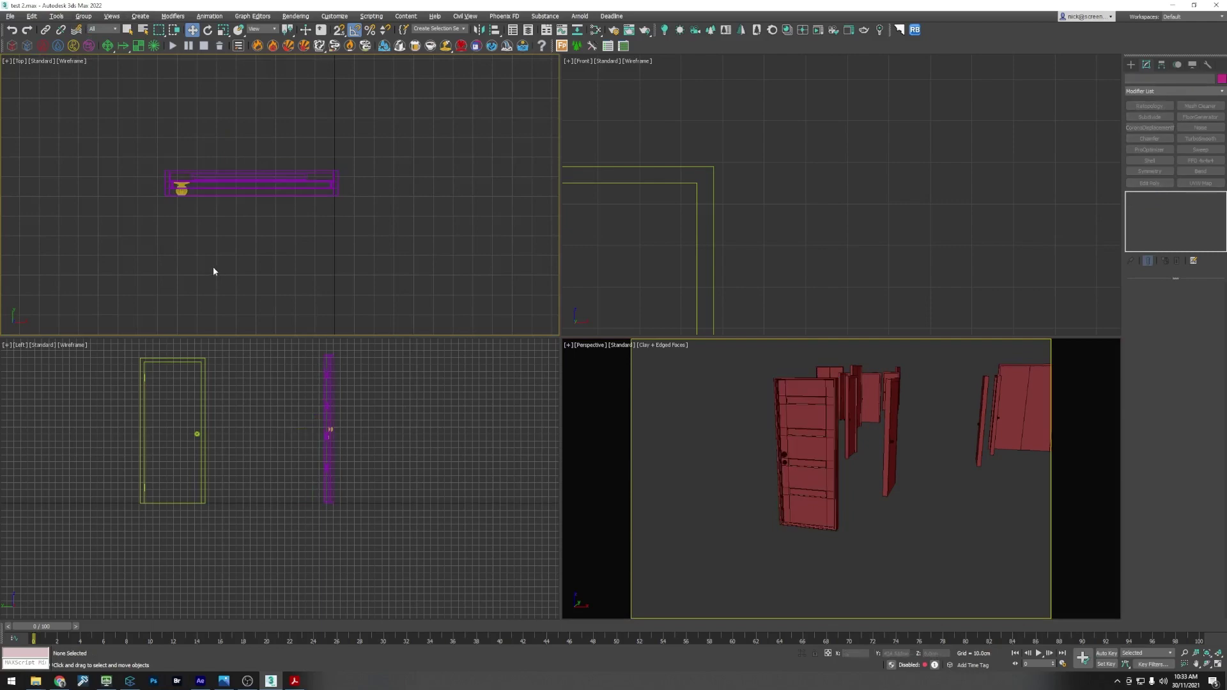
Step: Examine the replacement door's knob, lock and panels up close and its fit among the other doors
{"action": "left_click", "coordinate": [790, 434]}
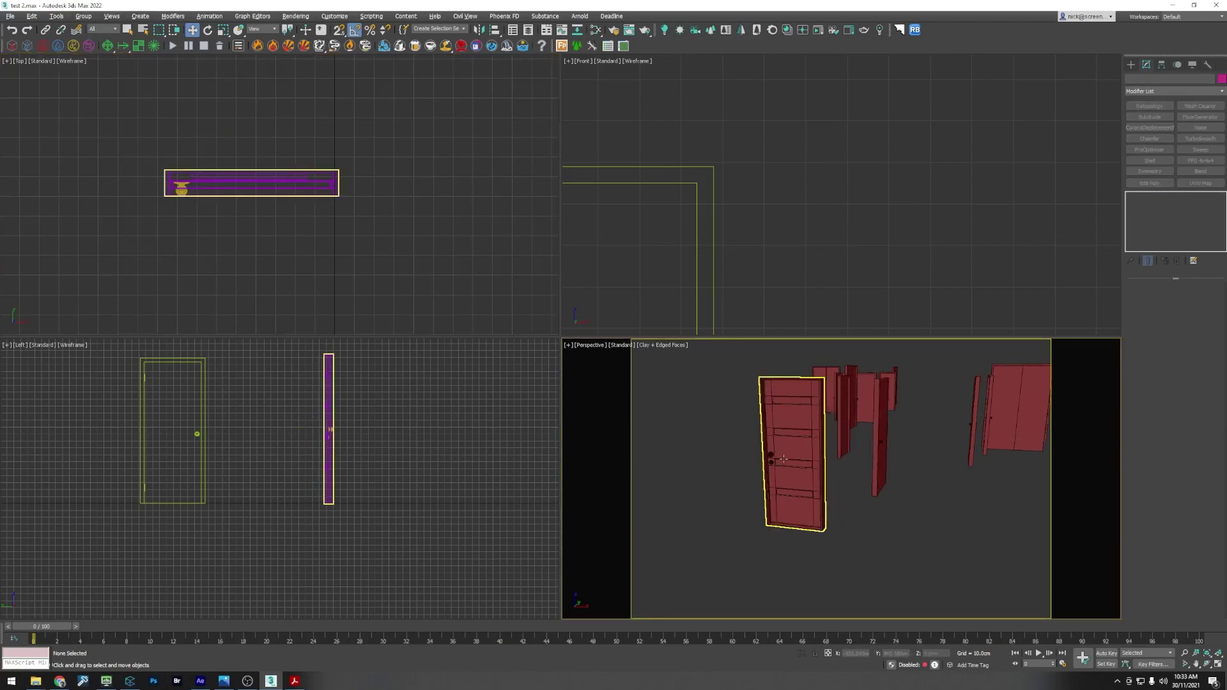
{"action": "scroll", "coordinate": [789, 435], "scroll_direction": "up", "scroll_amount": 4}
{"action": "scroll", "coordinate": [742, 504], "scroll_direction": "up", "scroll_amount": 4}
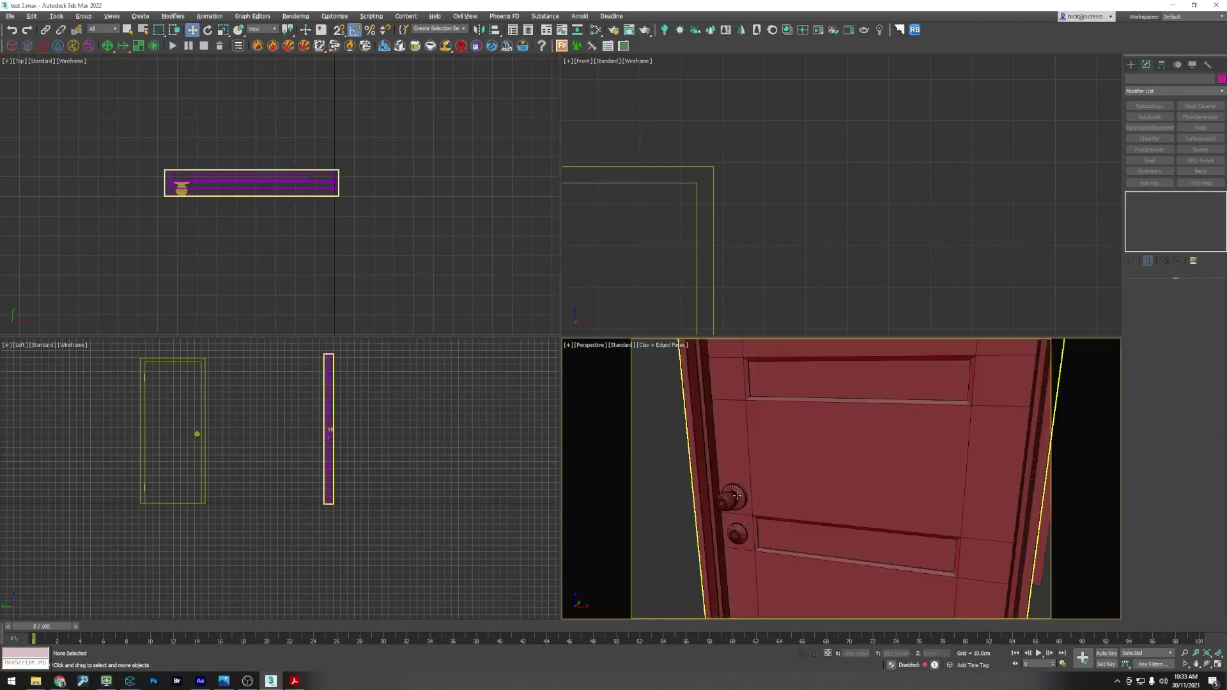
{"action": "left_click", "coordinate": [737, 496]}
{"action": "scroll", "coordinate": [772, 484], "scroll_direction": "down", "scroll_amount": 6}
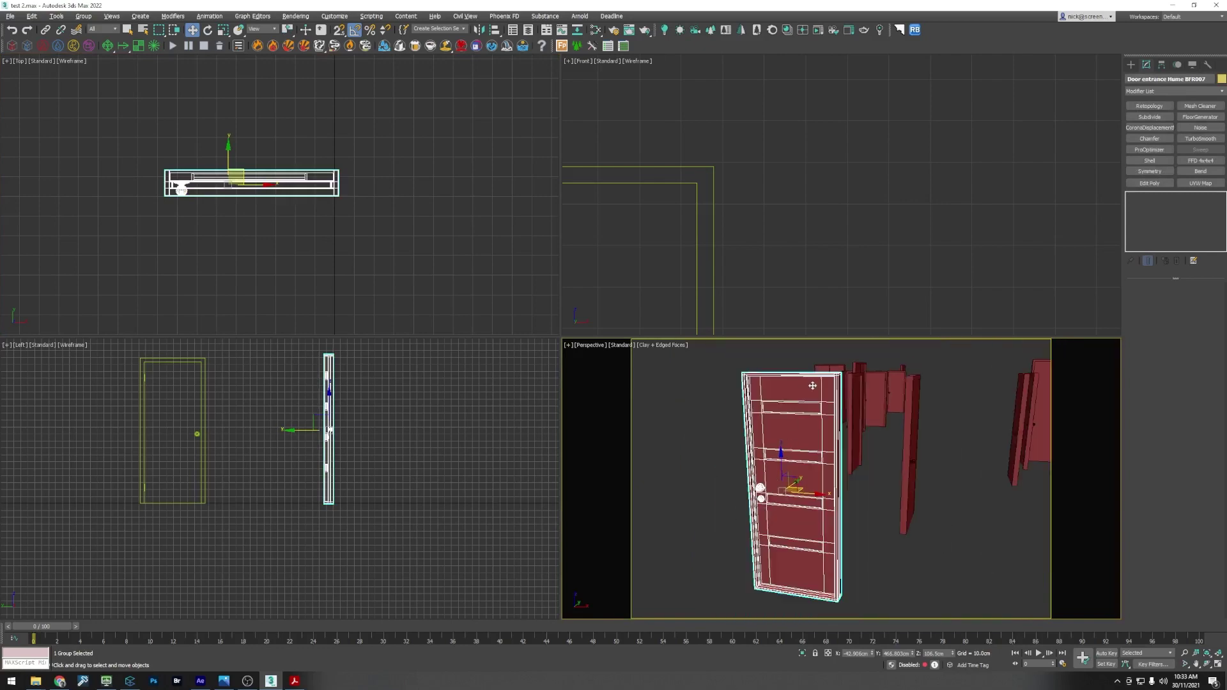
{"action": "scroll", "coordinate": [812, 385], "scroll_direction": "up", "scroll_amount": 4}
{"action": "scroll", "coordinate": [821, 413], "scroll_direction": "down", "scroll_amount": 6}
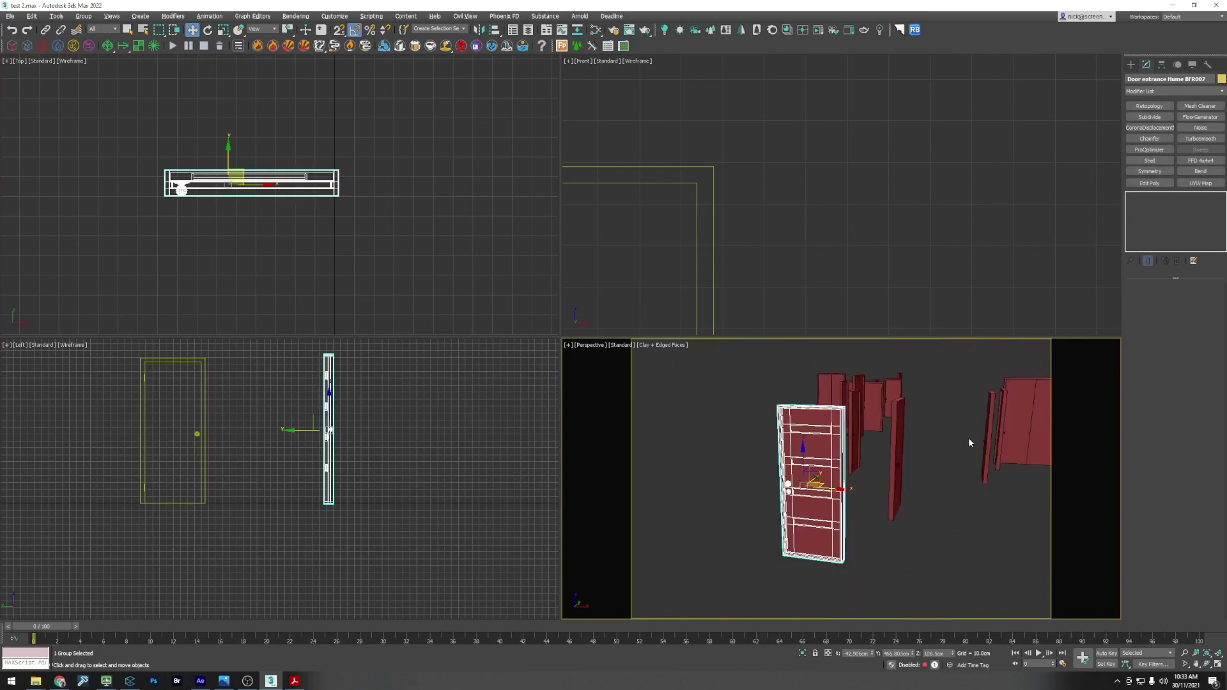
{"action": "scroll", "coordinate": [920, 451], "scroll_direction": "down", "scroll_amount": 5}
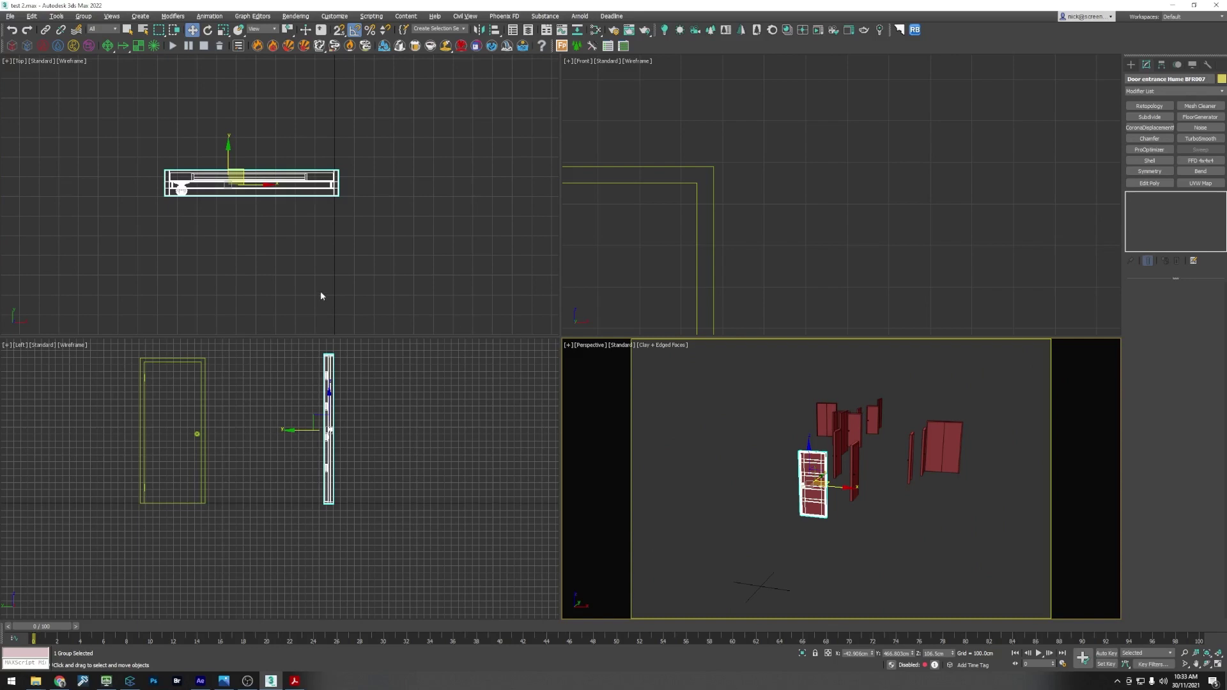
Step: Deselect the replacement door, expand the Building layer, hide the doors layer and show the fascia layer
{"action": "left_click", "coordinate": [267, 263]}
{"action": "scroll", "coordinate": [267, 263], "scroll_direction": "down", "scroll_amount": 4}
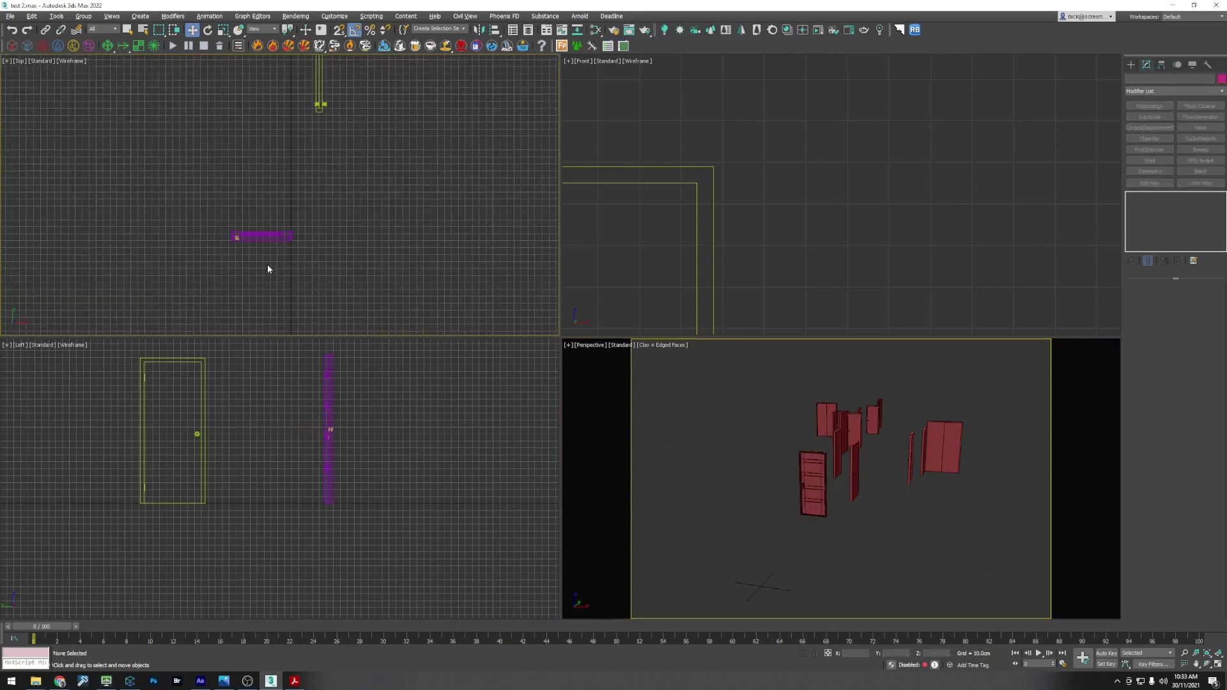
{"action": "left_click", "coordinate": [528, 30]}
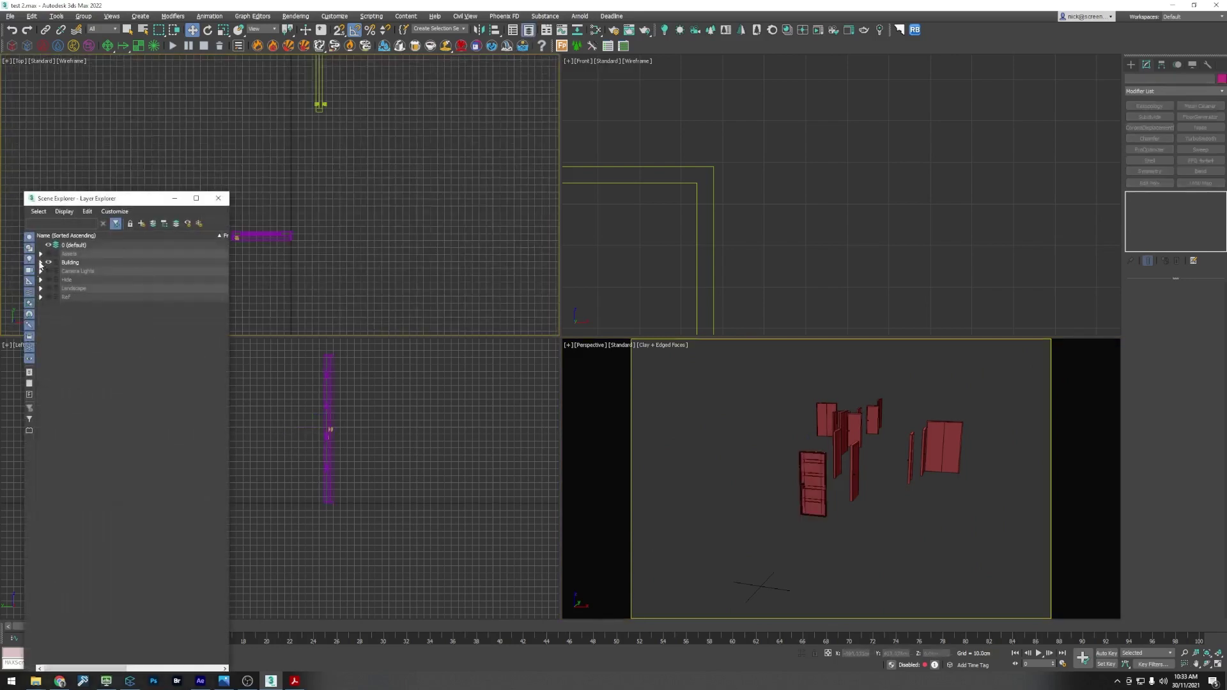
{"action": "left_click", "coordinate": [40, 263]}
{"action": "left_click", "coordinate": [57, 280]}
{"action": "left_click", "coordinate": [57, 289]}
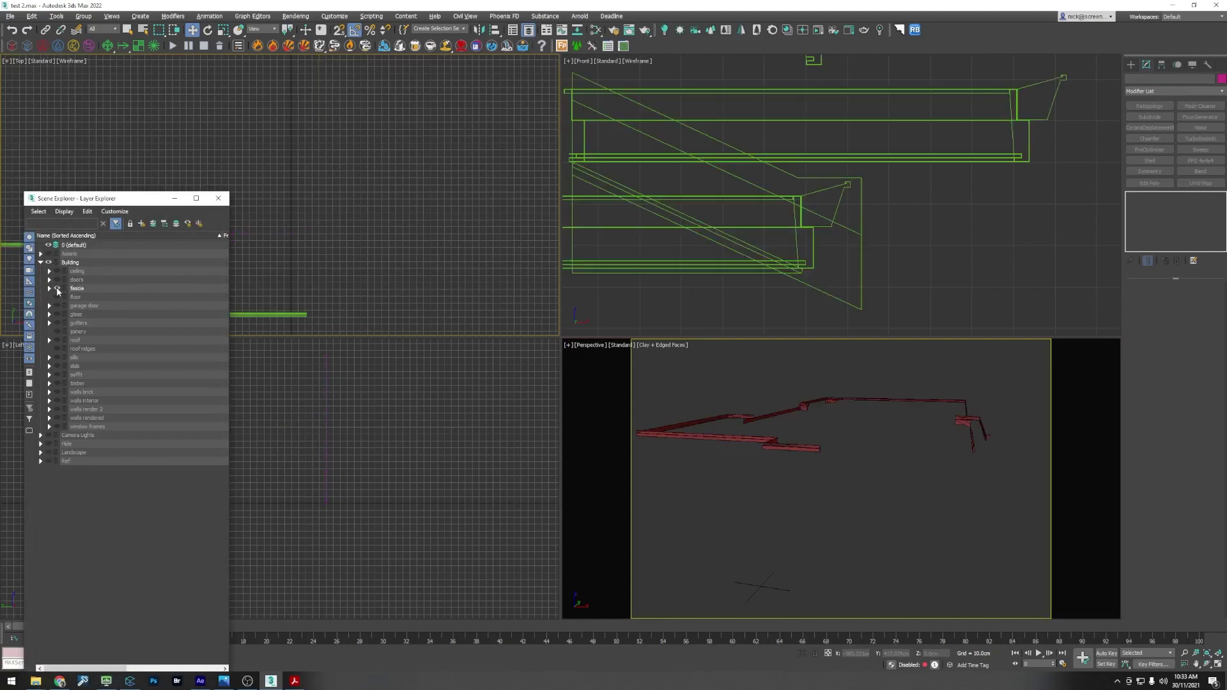
Step: Apply a UVW Map modifier with box mapping to the fascia object
{"action": "scroll", "coordinate": [842, 452], "scroll_direction": "up", "scroll_amount": 3}
{"action": "left_click", "coordinate": [831, 447]}
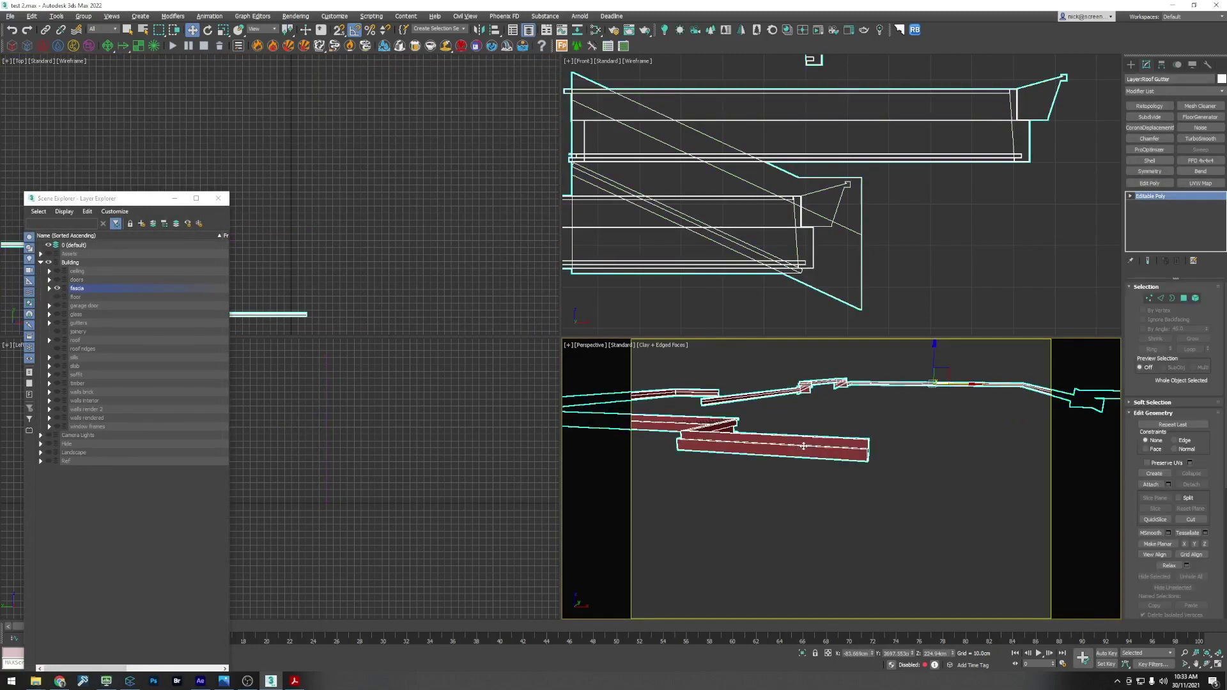
{"action": "key", "text": "e"}
{"action": "middle_click_drag", "start_coordinate": [871, 460], "coordinate": [893, 433], "text": "alt"}
{"action": "key", "text": "w"}
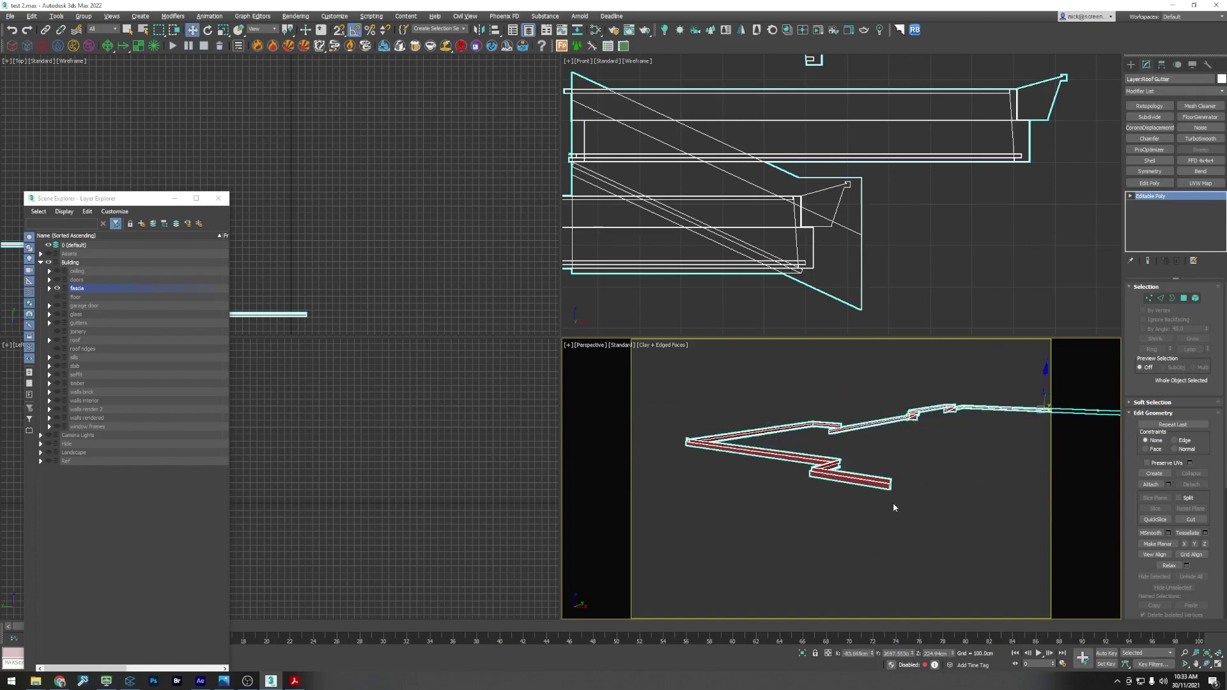
{"action": "scroll", "coordinate": [893, 507], "scroll_direction": "down", "scroll_amount": 3}
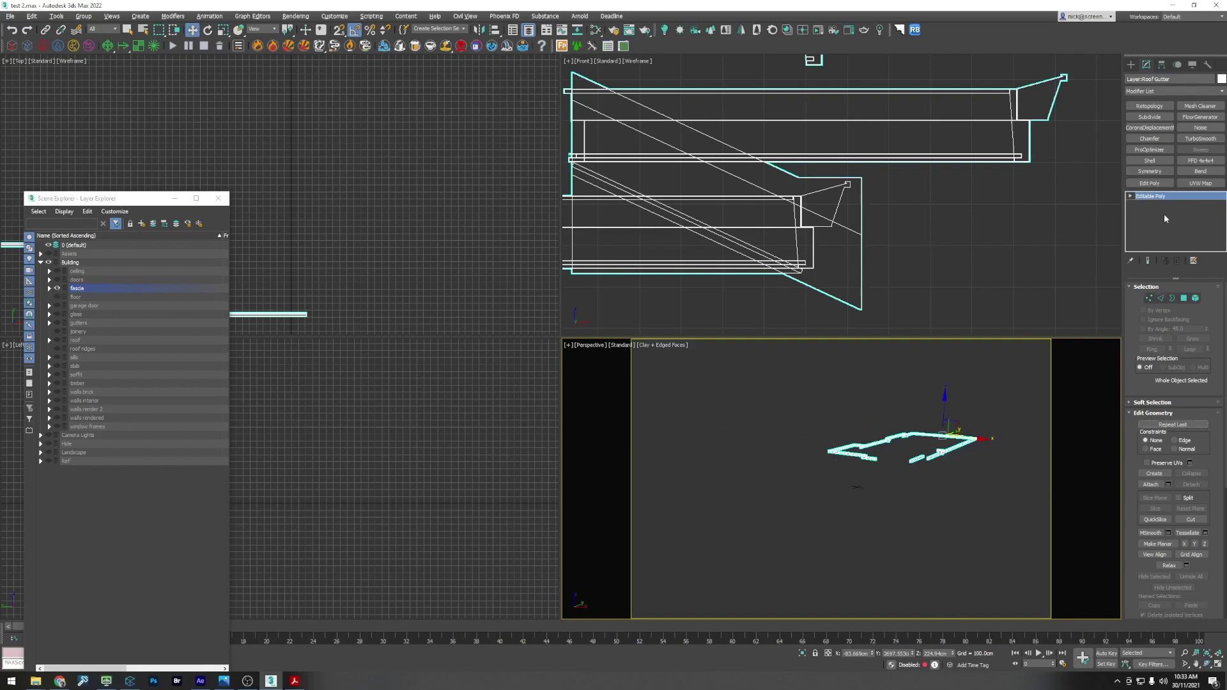
{"action": "left_click", "coordinate": [1200, 182]}
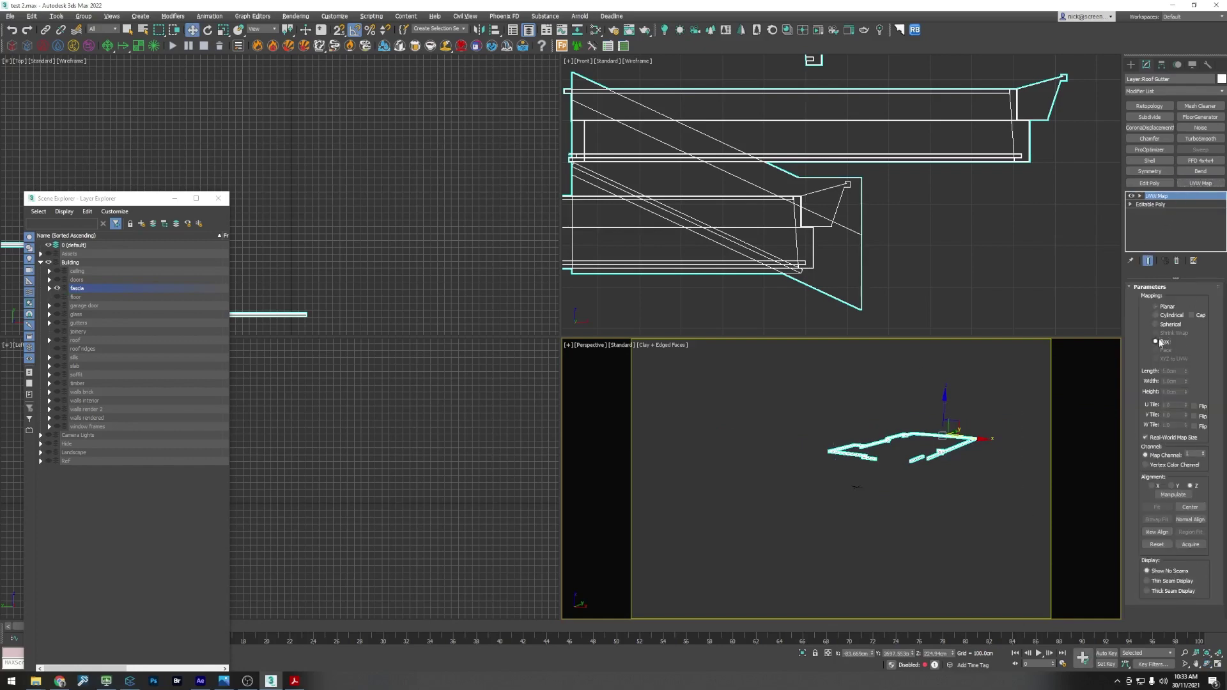
{"action": "left_click", "coordinate": [376, 367]}
Step: Hide the fascia layer, show the garage door layer and select the original garage door
{"action": "left_click", "coordinate": [58, 289]}
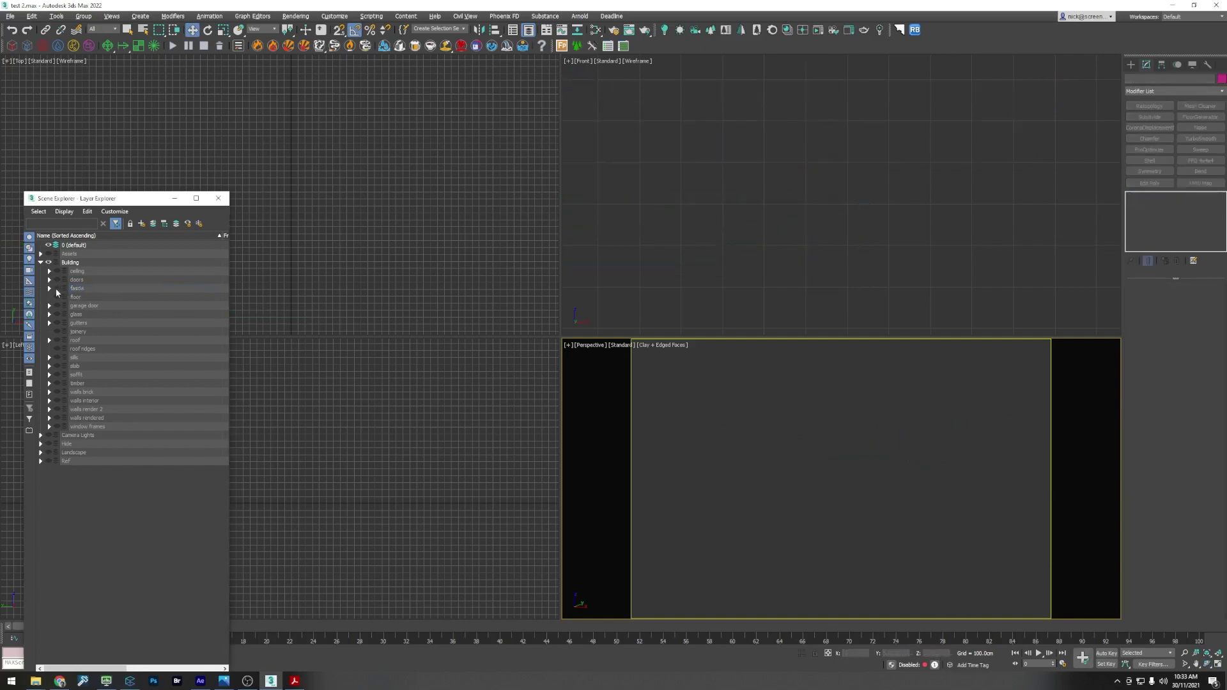
{"action": "left_click", "coordinate": [57, 305]}
{"action": "scroll", "coordinate": [855, 466], "scroll_direction": "up", "scroll_amount": 10}
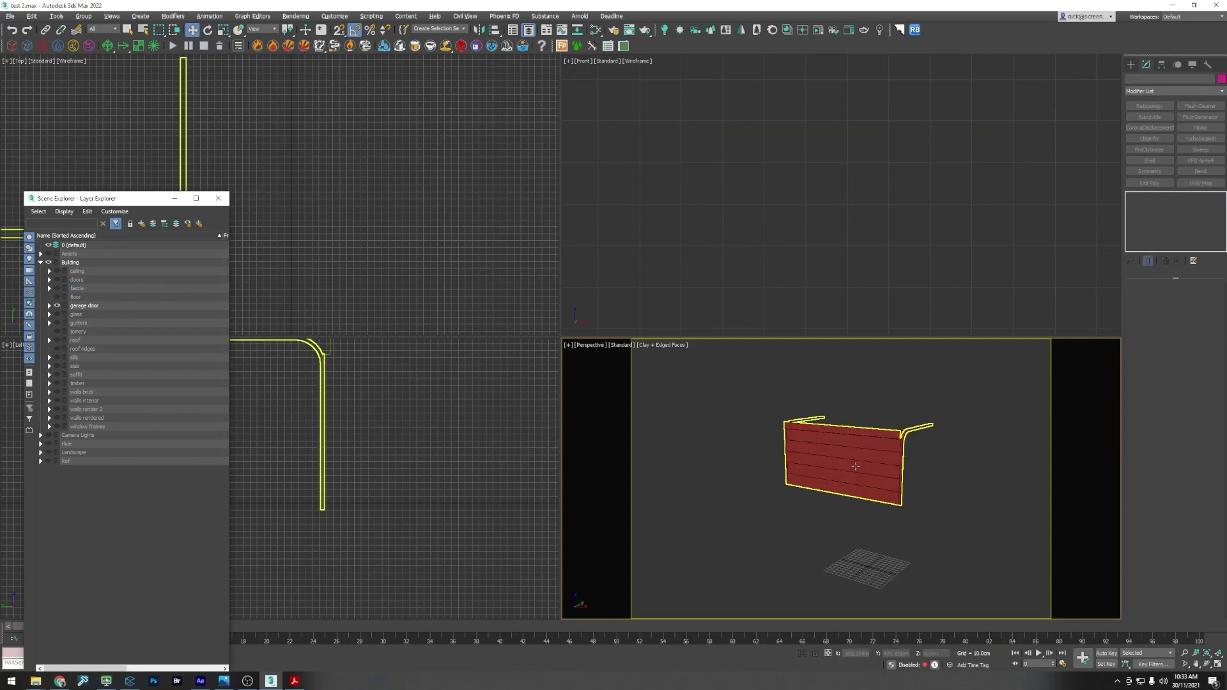
{"action": "left_click", "coordinate": [875, 437]}
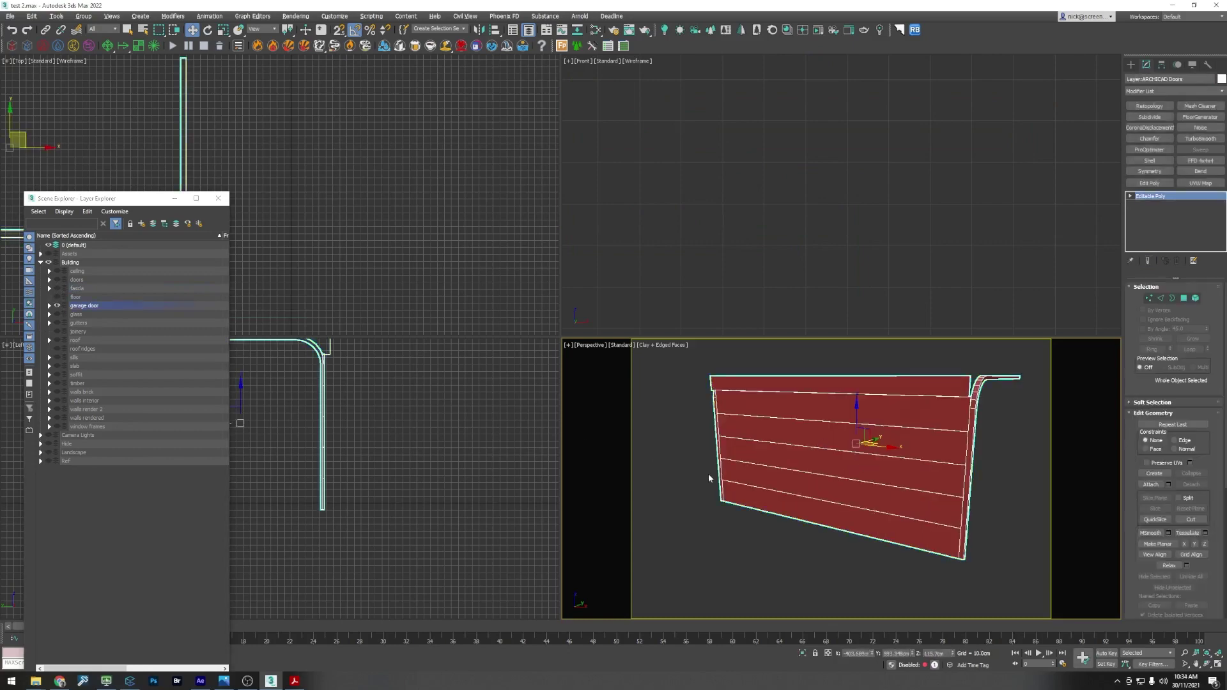
{"action": "middle_click_drag", "start_coordinate": [709, 475], "coordinate": [732, 473]}
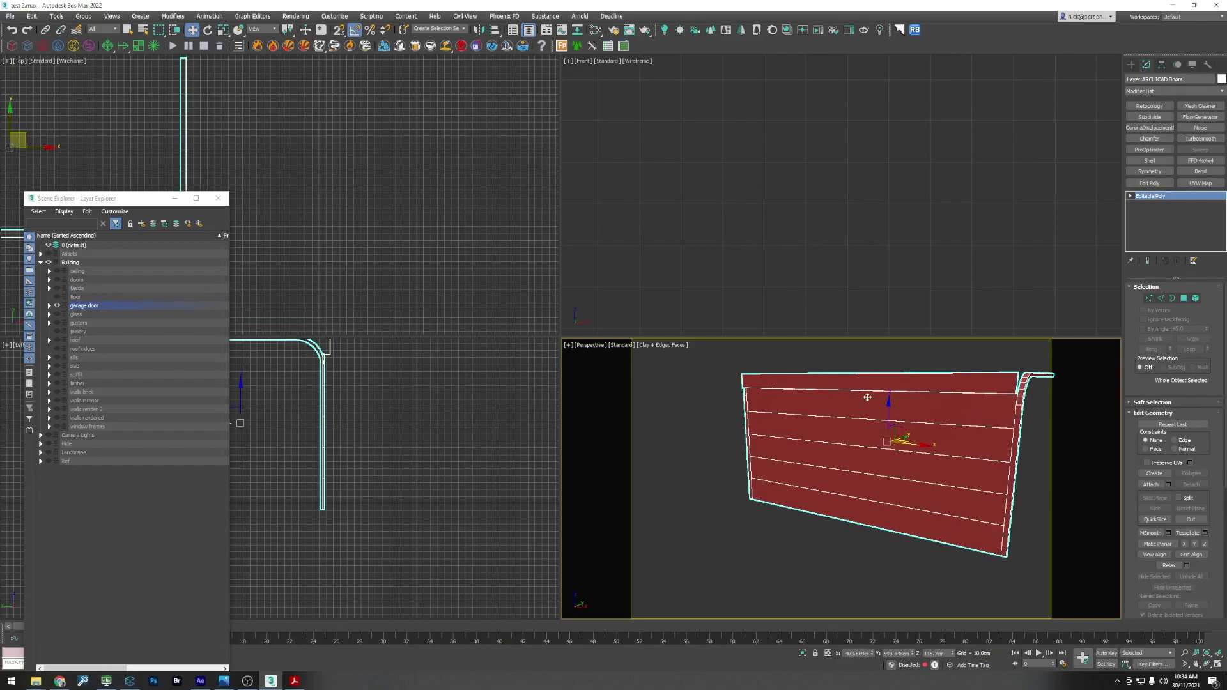
Step: Switch to Connector and merge garagedoor_B from the garage doors category into the scene, dismissing the external files dialog
{"action": "left_click", "coordinate": [130, 681]}
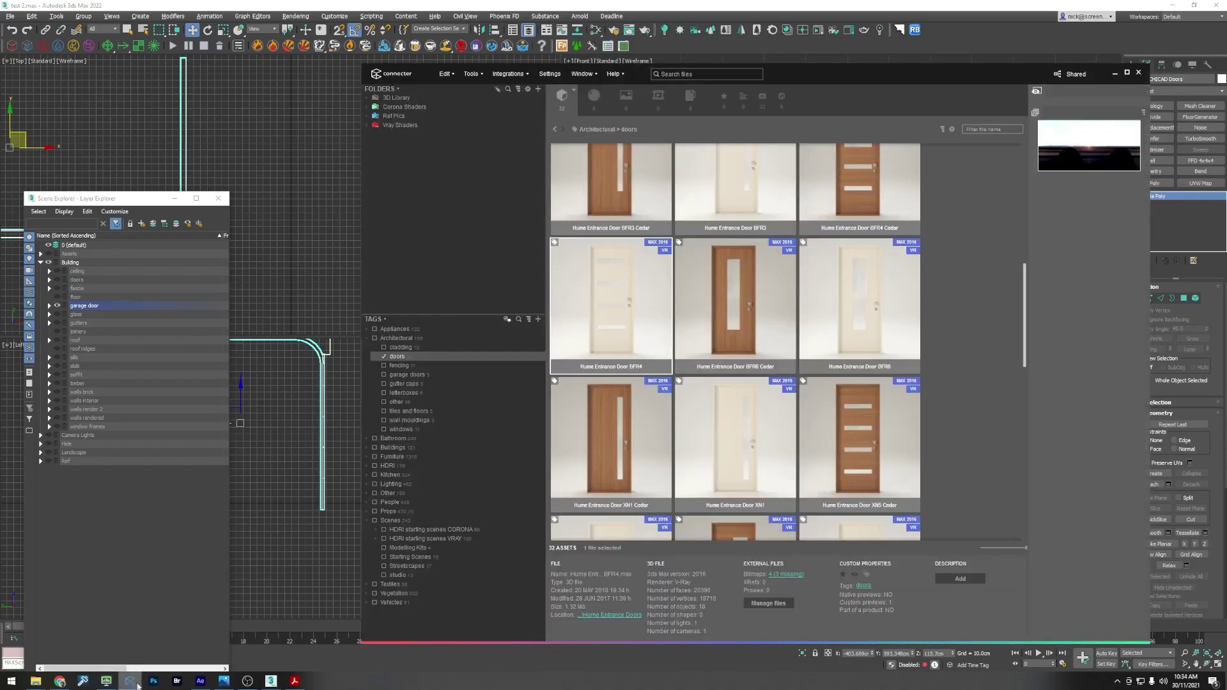
{"action": "left_click", "coordinate": [407, 375]}
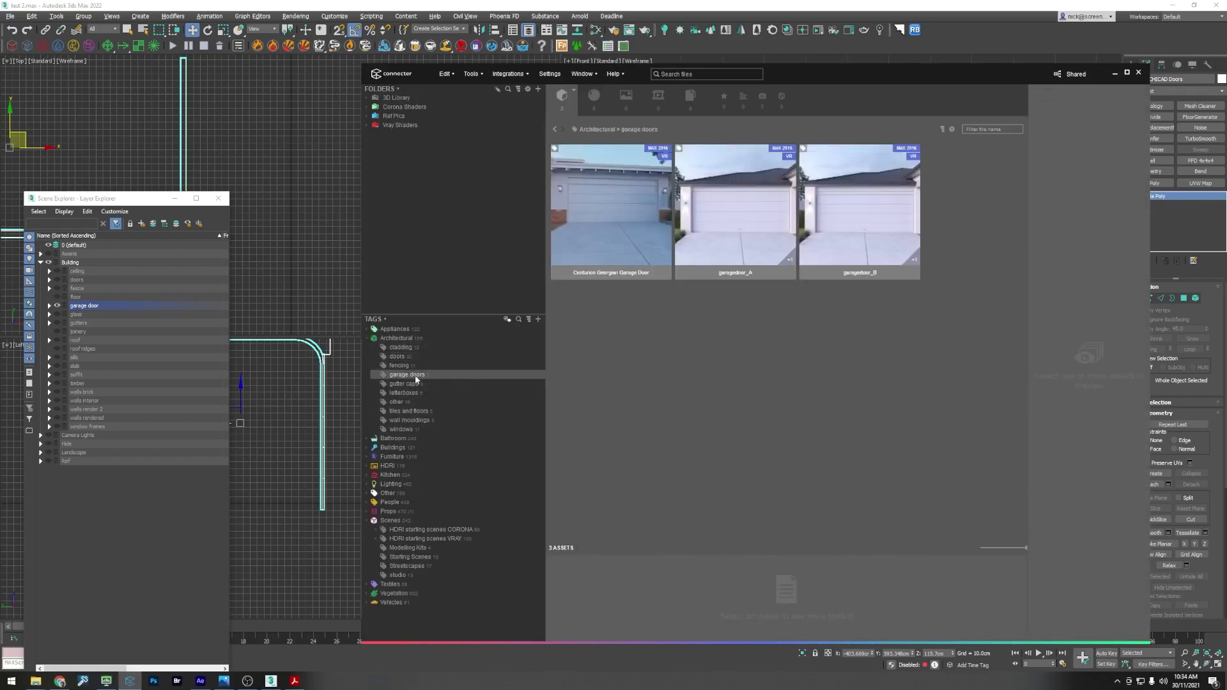
{"action": "left_click", "coordinate": [822, 221]}
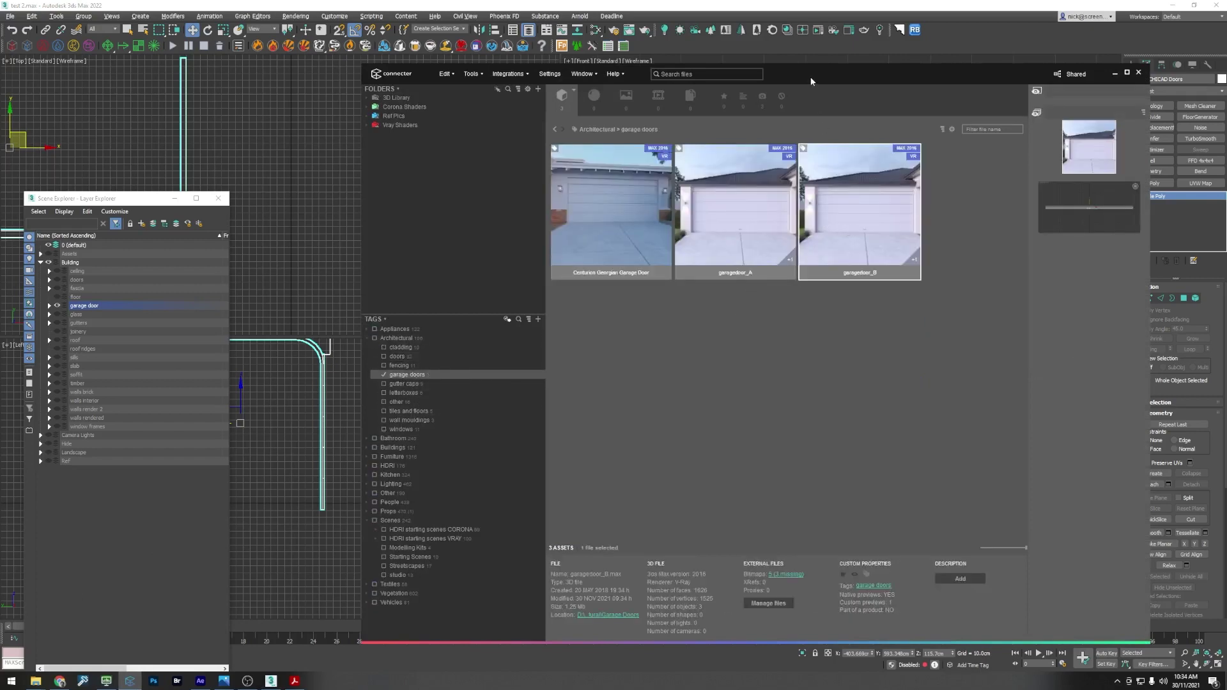
{"action": "left_click_drag", "start_coordinate": [864, 220], "coordinate": [250, 159]}
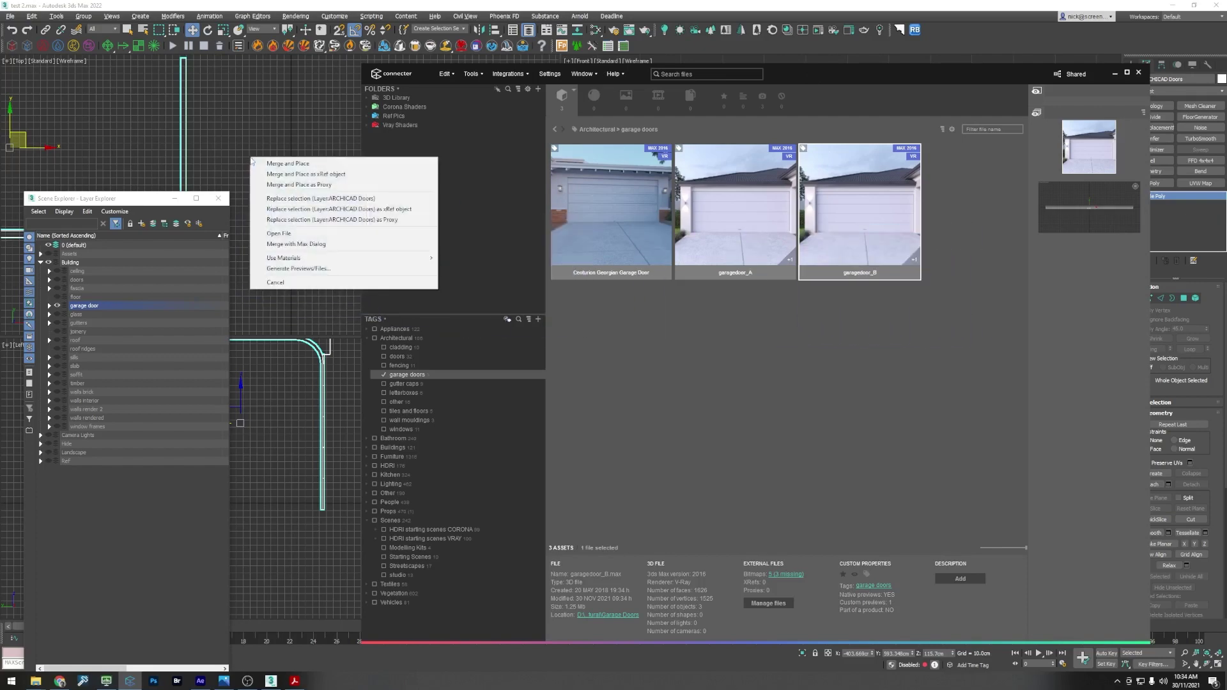
{"action": "left_click", "coordinate": [286, 164]}
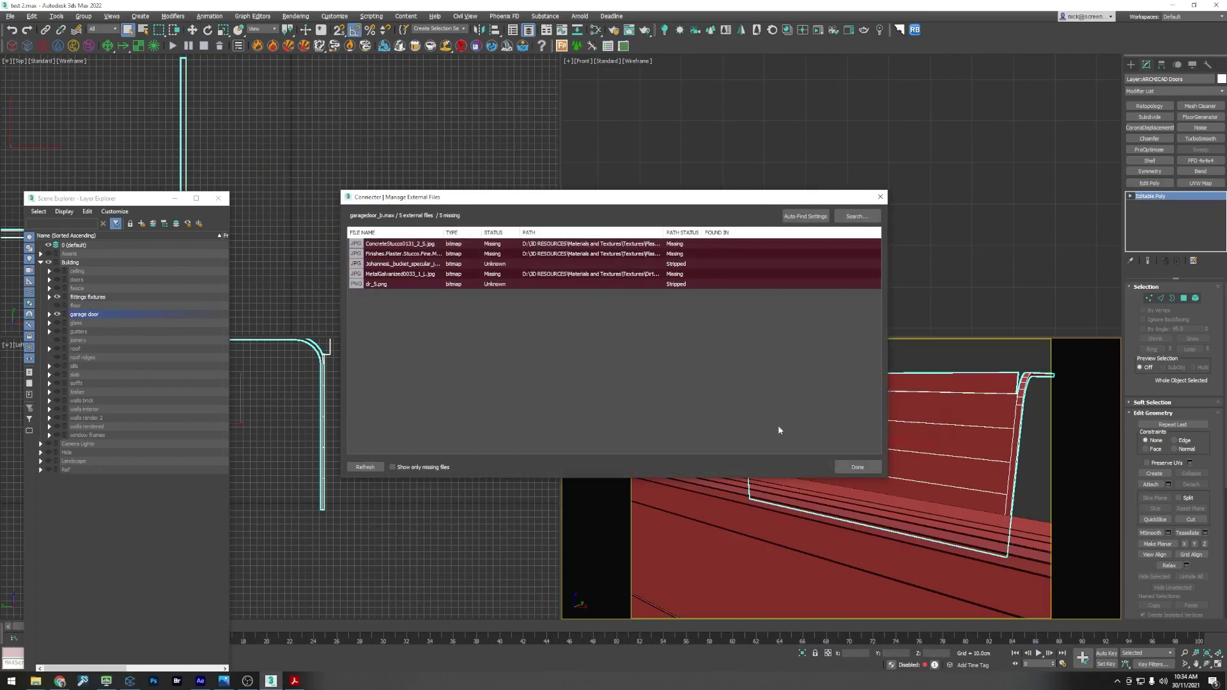
{"action": "left_click", "coordinate": [857, 467]}
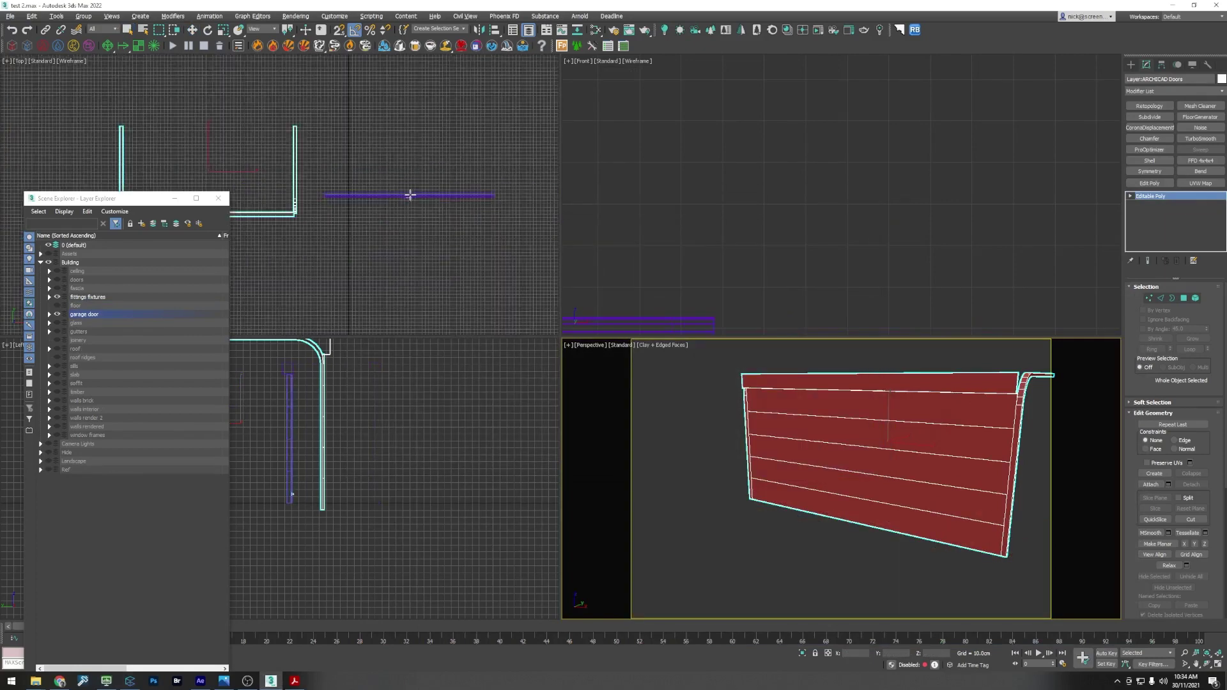
Step: Place one copy of the merged garage door just in front of the original in the top view and end placement
{"action": "left_click", "coordinate": [314, 214]}
{"action": "scroll", "coordinate": [345, 220], "scroll_direction": "up", "scroll_amount": 3}
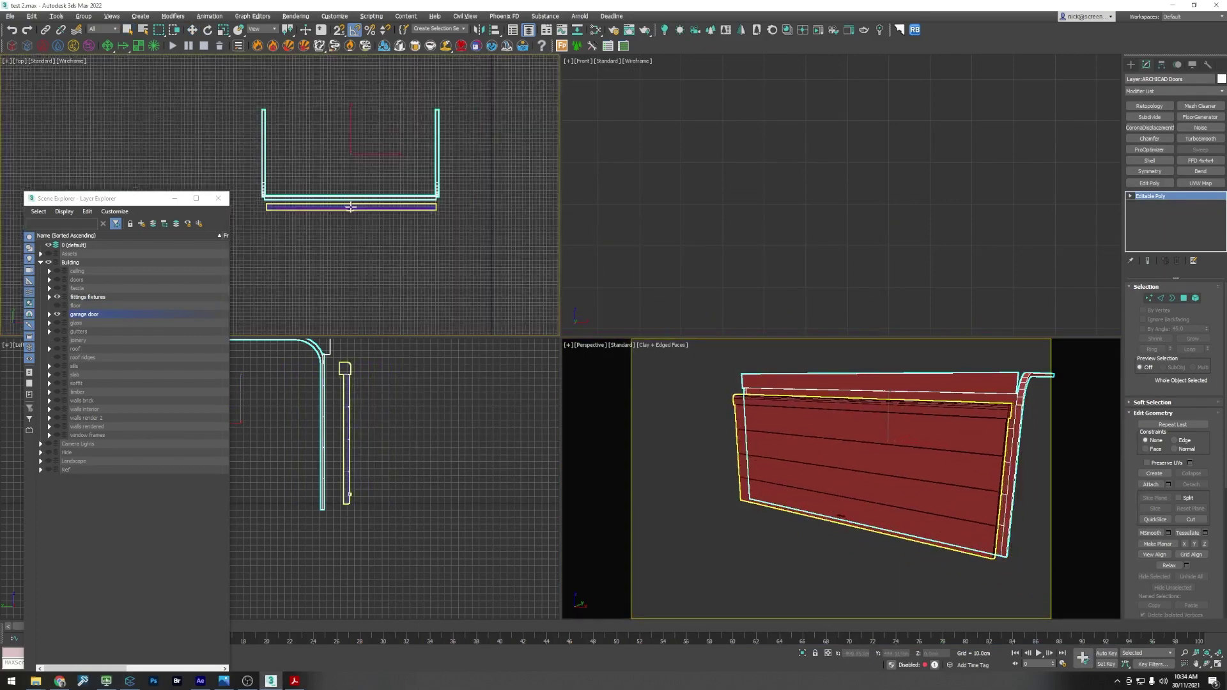
{"action": "right_click", "coordinate": [367, 233]}
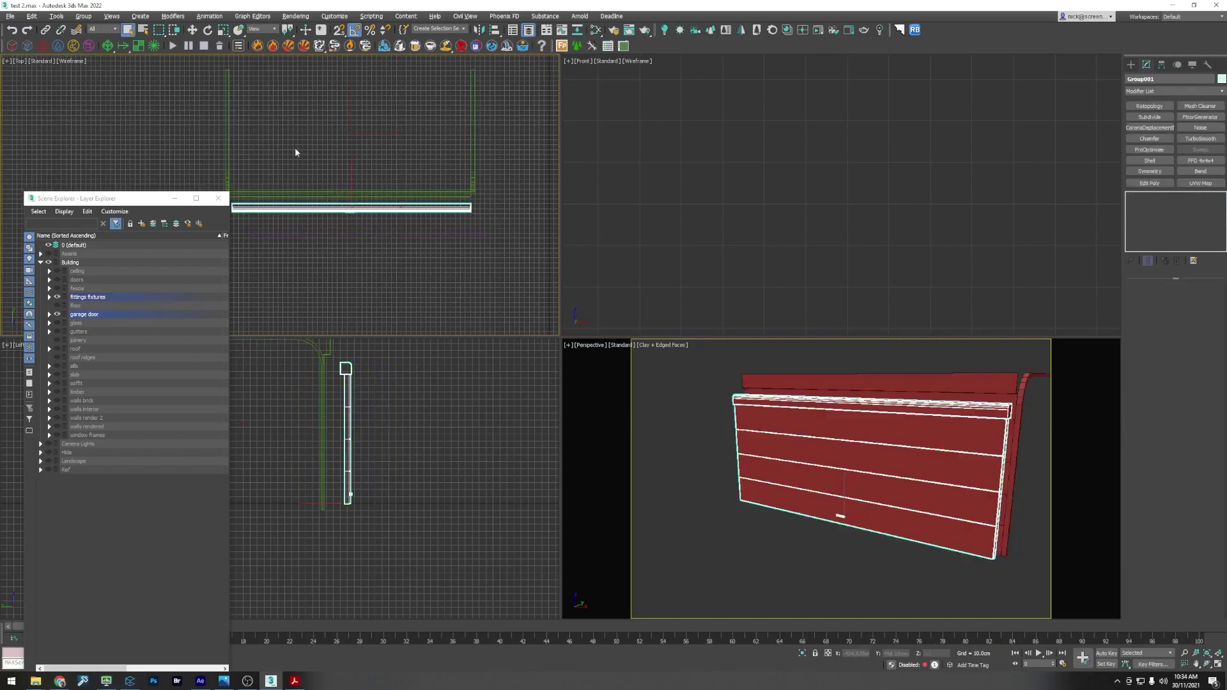
Step: Move the imported garage door back so it overlaps the original door's front face in the top view
{"action": "left_click", "coordinate": [191, 29]}
{"action": "middle_click_drag", "start_coordinate": [334, 251], "coordinate": [387, 255]}
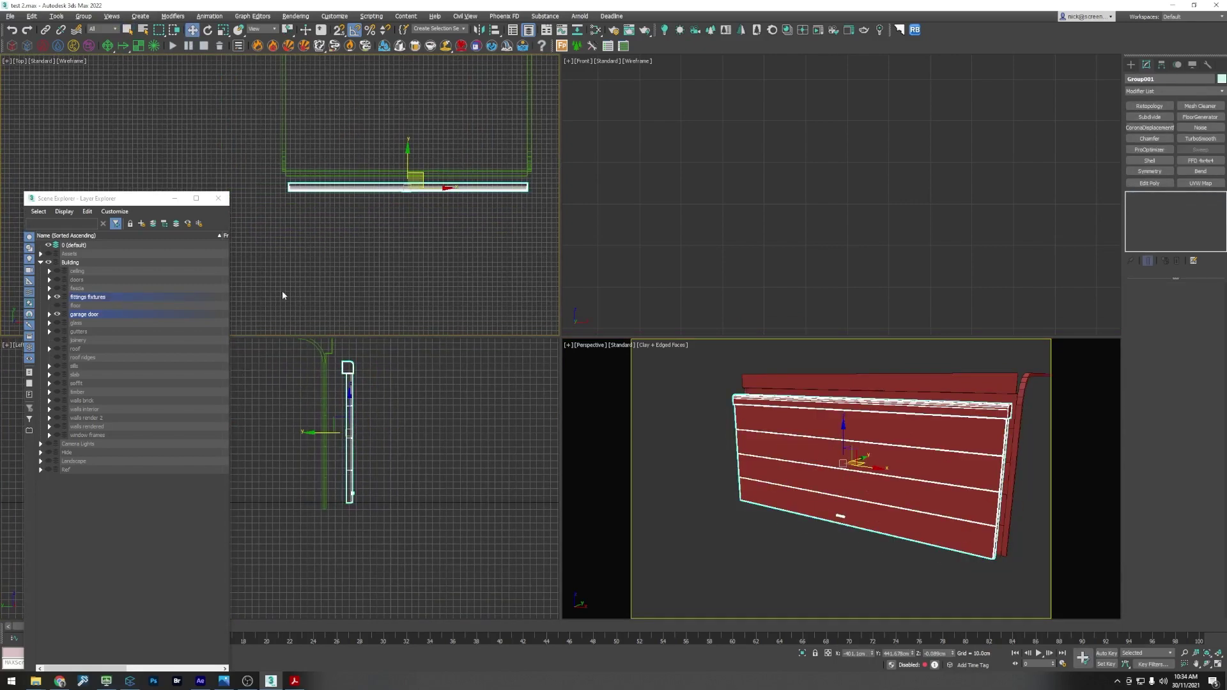
{"action": "scroll", "coordinate": [409, 173], "scroll_direction": "up", "scroll_amount": 2}
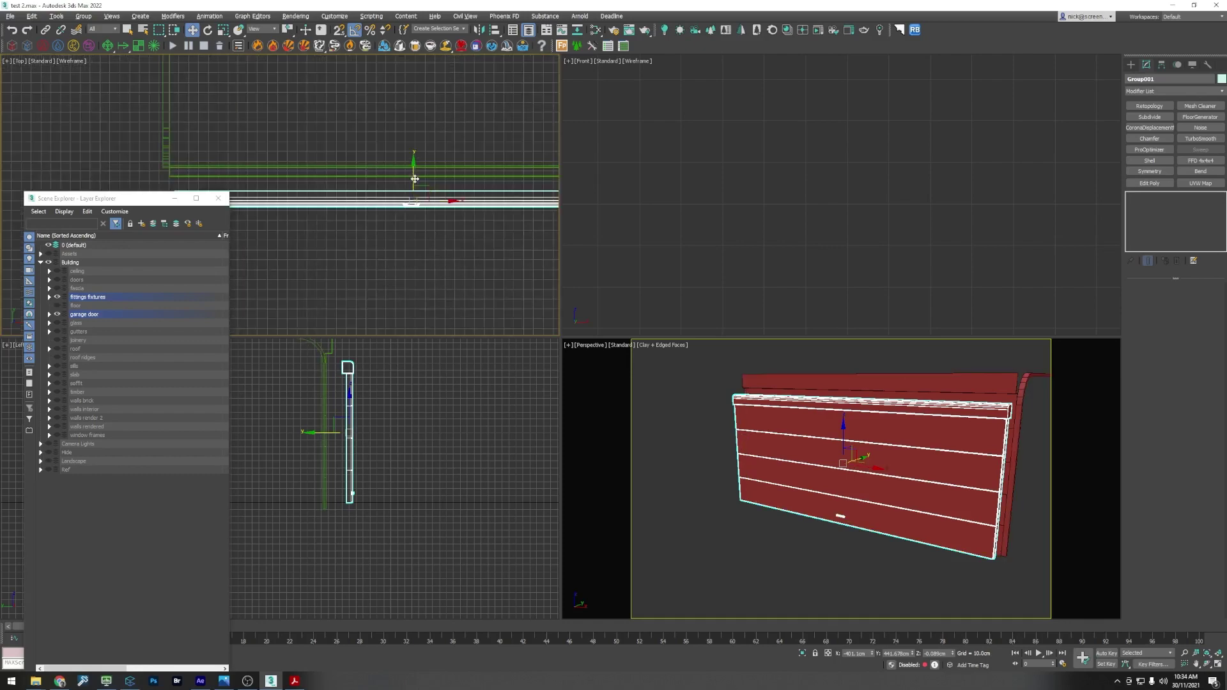
{"action": "left_click_drag", "start_coordinate": [414, 181], "coordinate": [400, 158]}
{"action": "scroll", "coordinate": [225, 182], "scroll_direction": "up", "scroll_amount": 3}
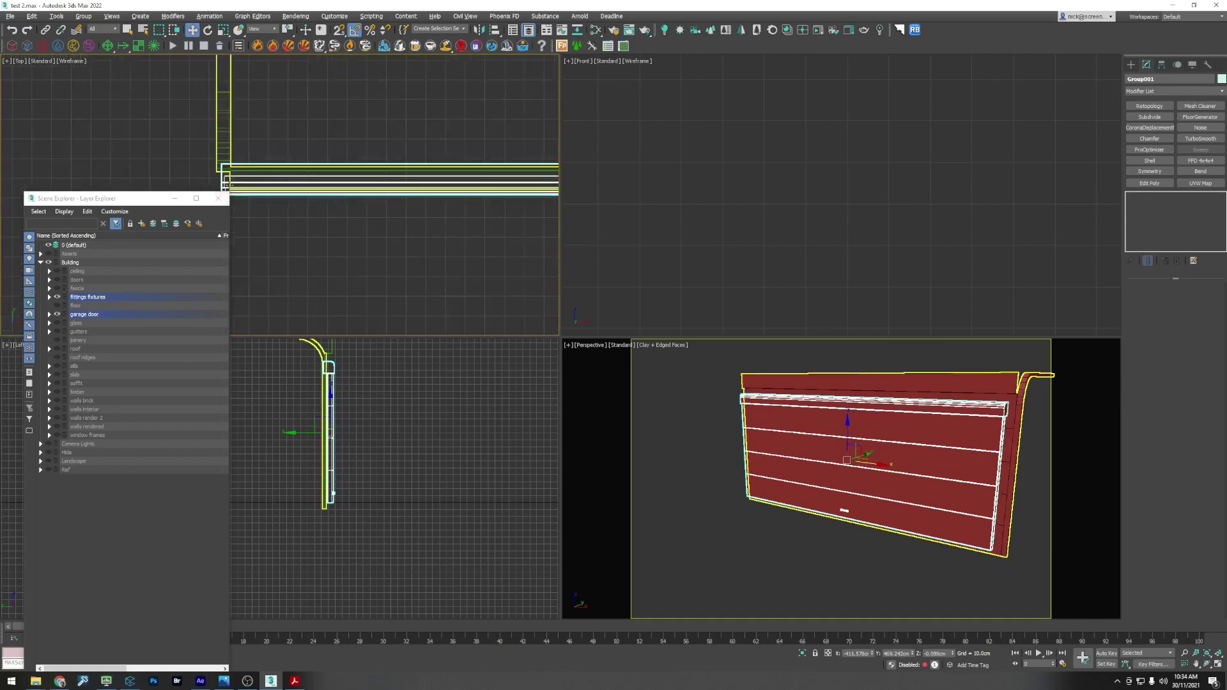
{"action": "scroll", "coordinate": [225, 182], "scroll_direction": "up", "scroll_amount": 2}
Step: Align the imported garage door's left end with the original's side track and nudge it slightly further back
{"action": "left_click", "coordinate": [352, 163]}
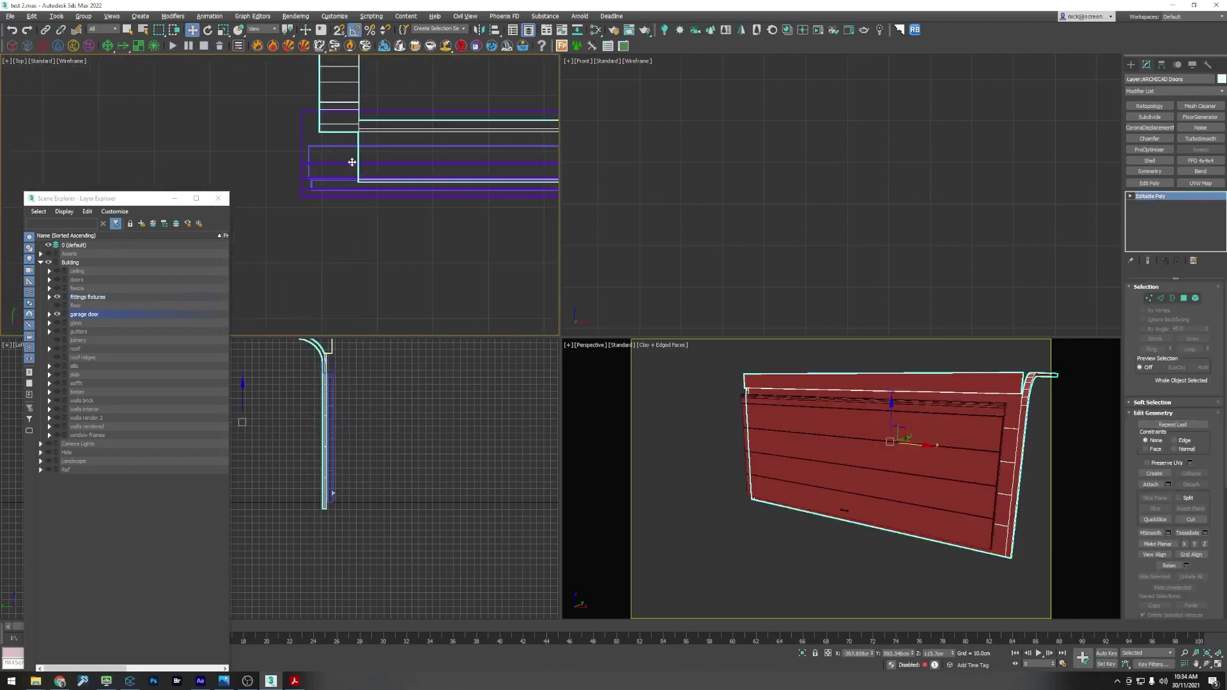
{"action": "left_click", "coordinate": [337, 195]}
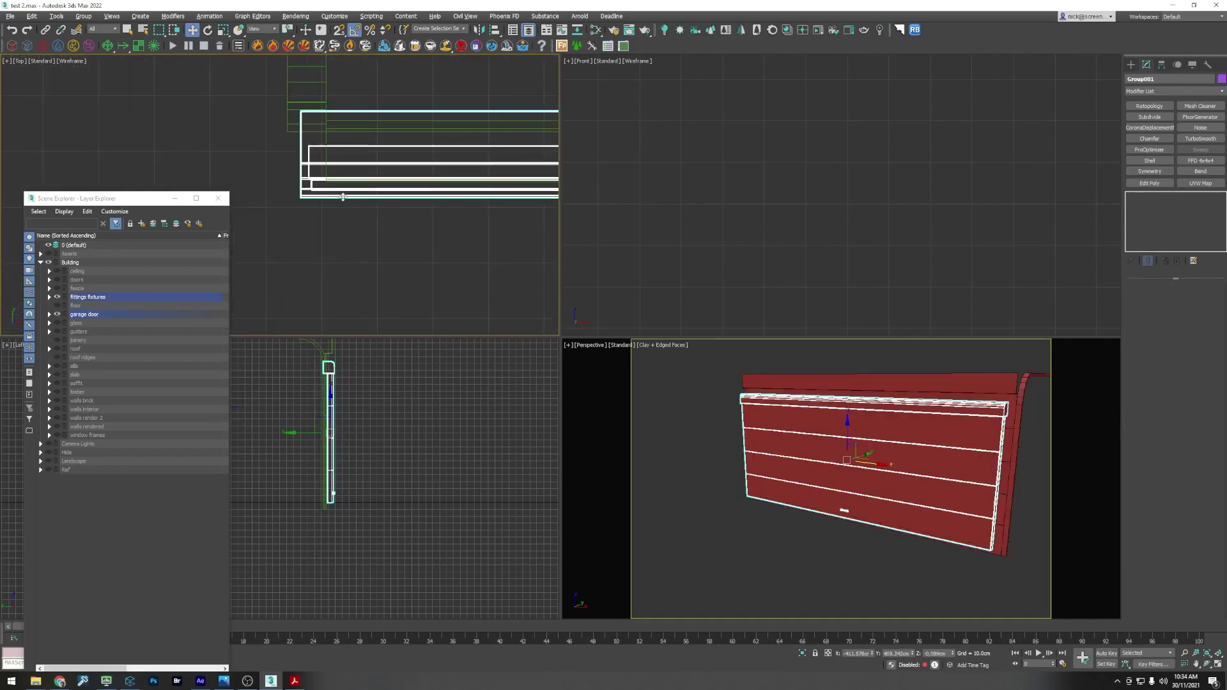
{"action": "scroll", "coordinate": [343, 197], "scroll_direction": "down", "scroll_amount": 4}
{"action": "left_click_drag", "start_coordinate": [529, 194], "coordinate": [533, 194]}
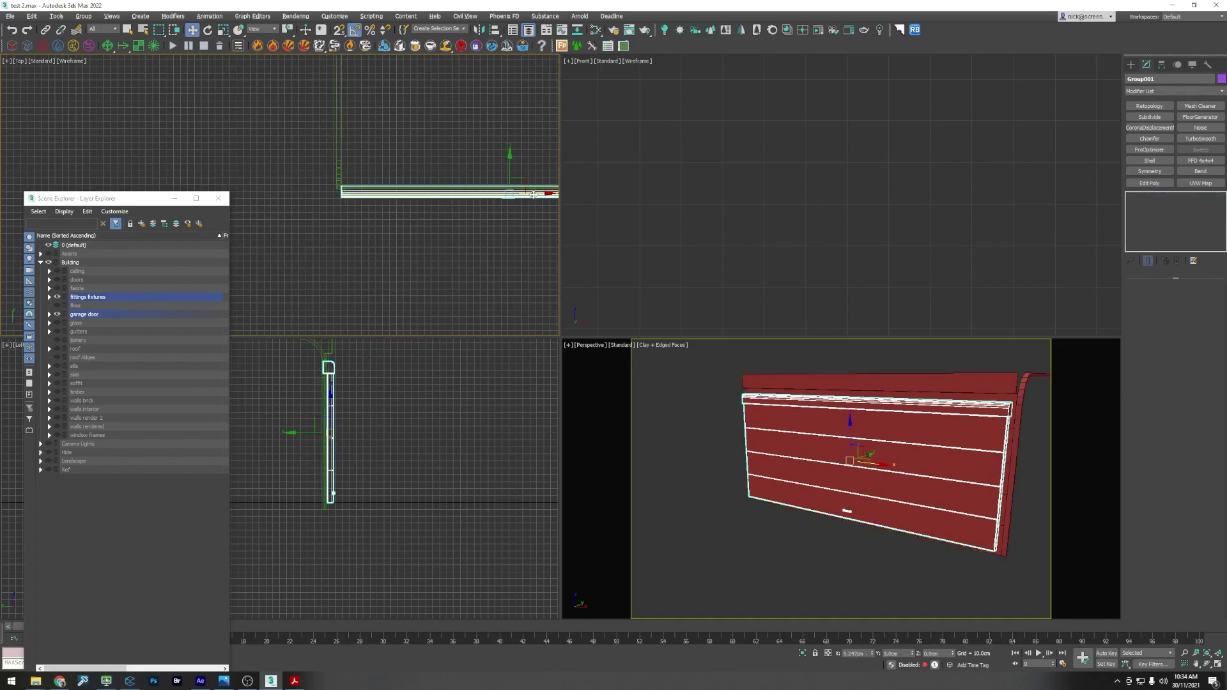
{"action": "scroll", "coordinate": [348, 196], "scroll_direction": "up", "scroll_amount": 5}
{"action": "left_click_drag", "start_coordinate": [339, 139], "coordinate": [316, 140]}
{"action": "scroll", "coordinate": [295, 205], "scroll_direction": "down", "scroll_amount": 6}
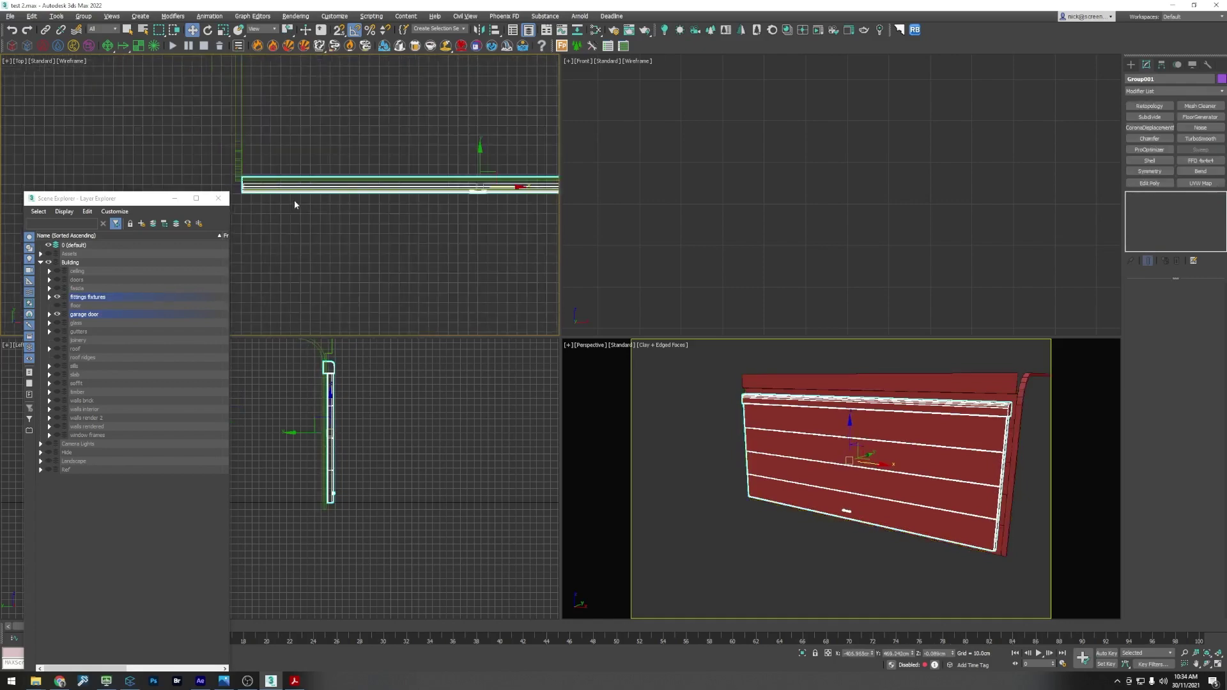
{"action": "left_click_drag", "start_coordinate": [475, 165], "coordinate": [474, 161]}
{"action": "scroll", "coordinate": [485, 232], "scroll_direction": "up", "scroll_amount": 3}
{"action": "scroll", "coordinate": [518, 186], "scroll_direction": "down", "scroll_amount": 3}
{"action": "scroll", "coordinate": [517, 186], "scroll_direction": "up", "scroll_amount": 3}
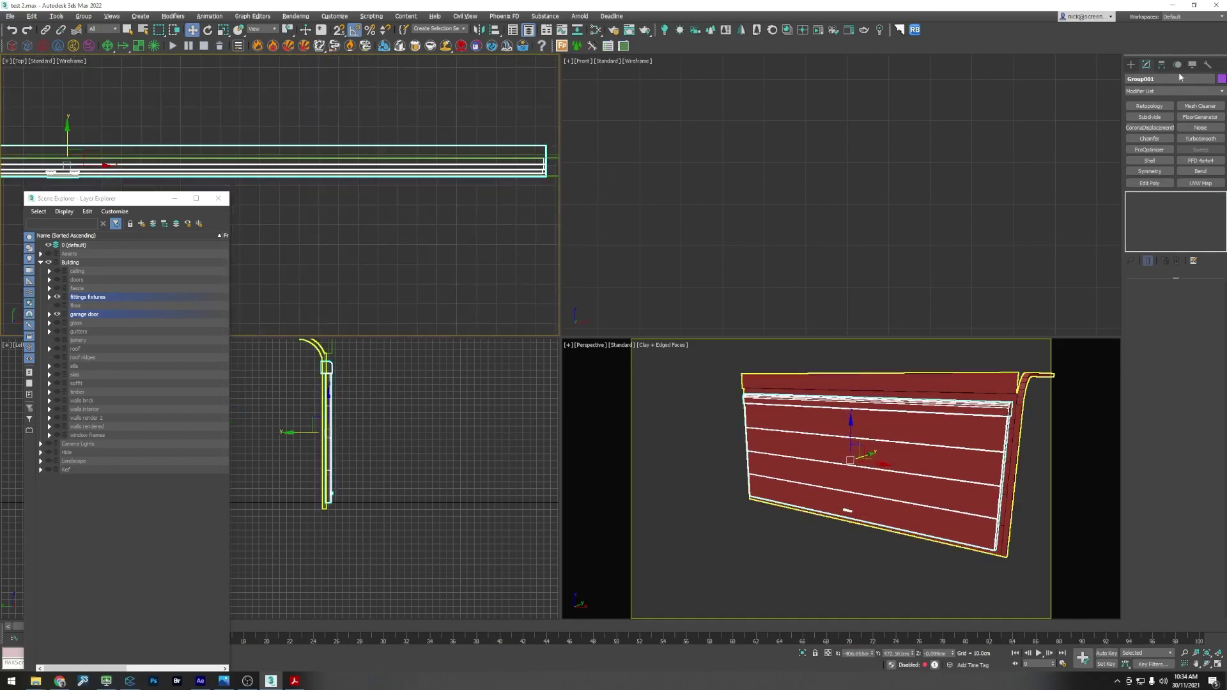
Step: Open the imported garage door's group and stretch the top box's right-end vertices out to the original door's side track
{"action": "left_click", "coordinate": [83, 16]}
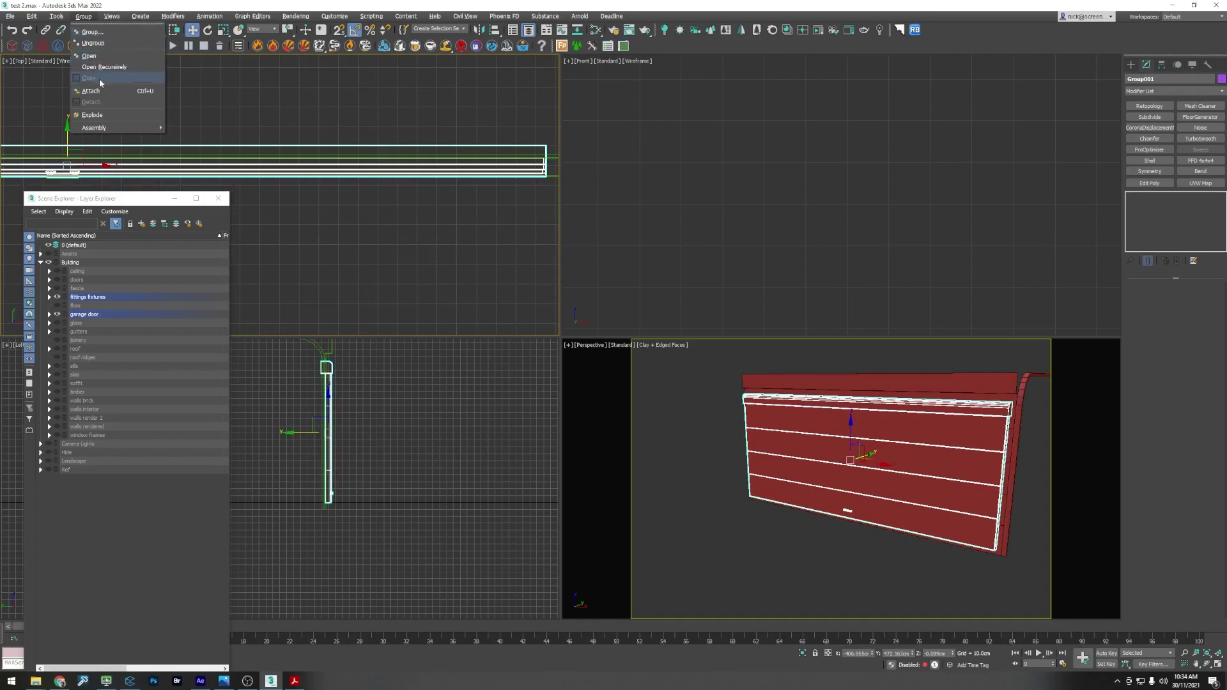
{"action": "left_click", "coordinate": [89, 55]}
{"action": "left_click", "coordinate": [540, 167]}
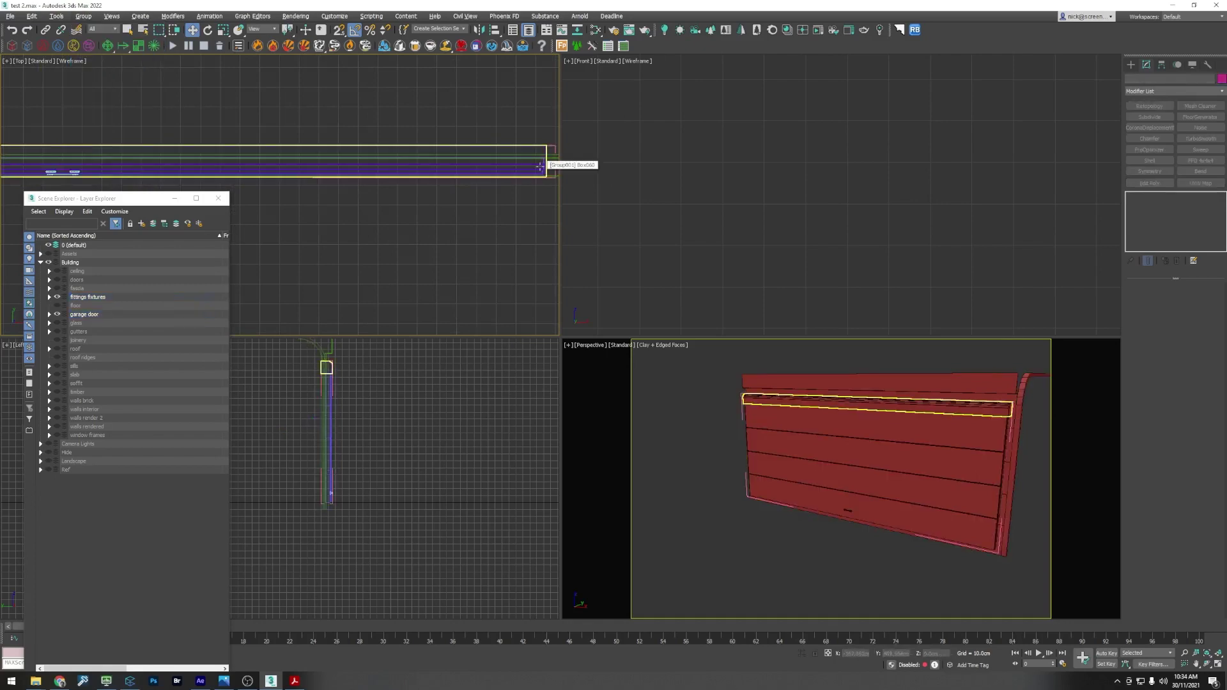
{"action": "left_click", "coordinate": [540, 166]}
{"action": "left_click", "coordinate": [1131, 213]}
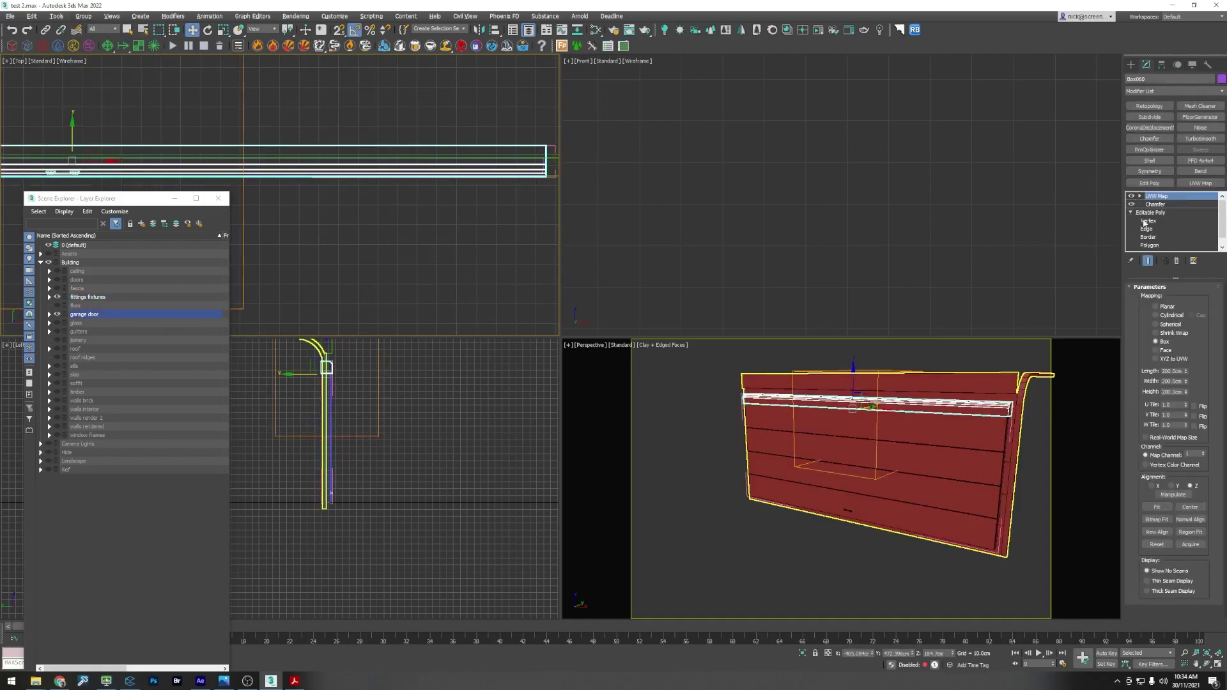
{"action": "left_click", "coordinate": [1149, 220]}
{"action": "middle_click_drag", "start_coordinate": [543, 243], "coordinate": [408, 233]}
{"action": "scroll", "coordinate": [406, 228], "scroll_direction": "up", "scroll_amount": 3}
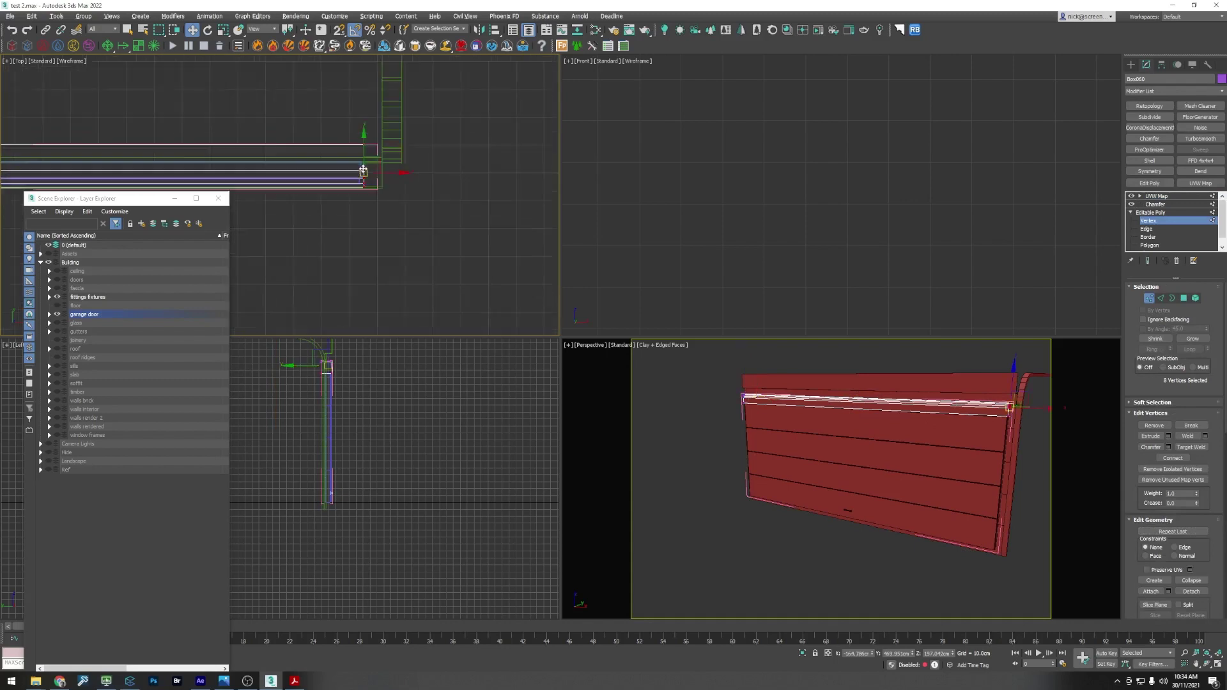
{"action": "left_click_drag", "start_coordinate": [391, 177], "coordinate": [442, 189]}
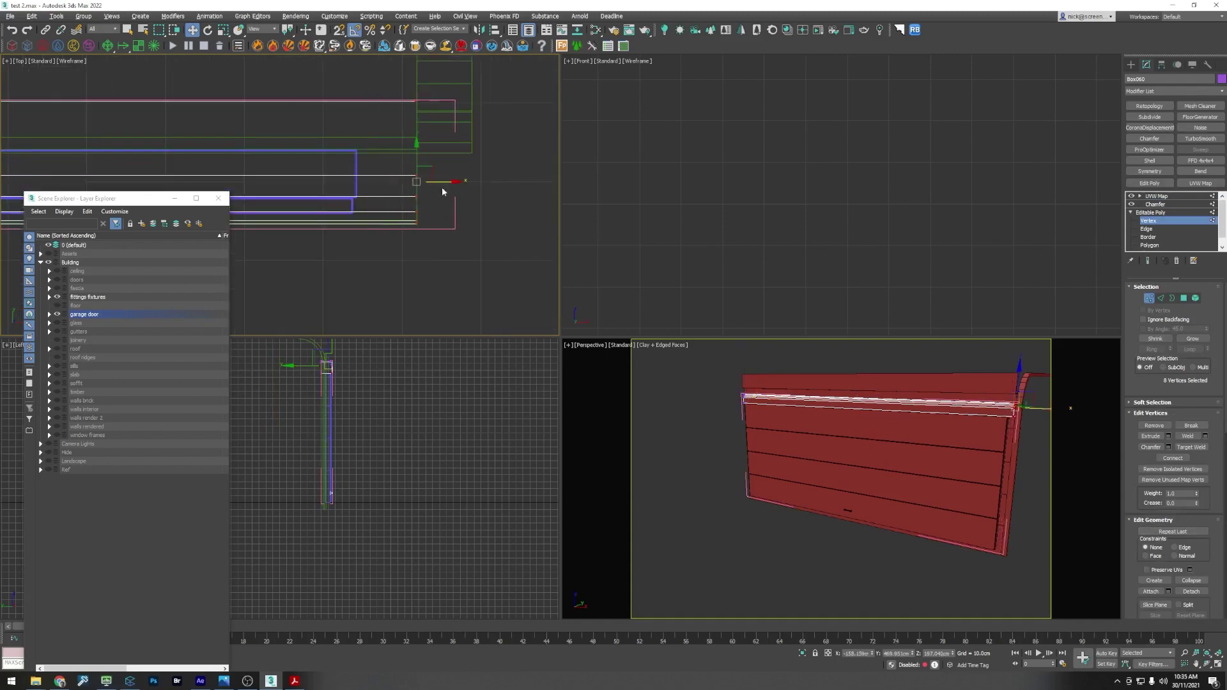
{"action": "left_click", "coordinate": [1155, 298]}
Step: Stretch the right-end vertices of the imported garage door's panel outward to match the widened top box
{"action": "left_click", "coordinate": [342, 195]}
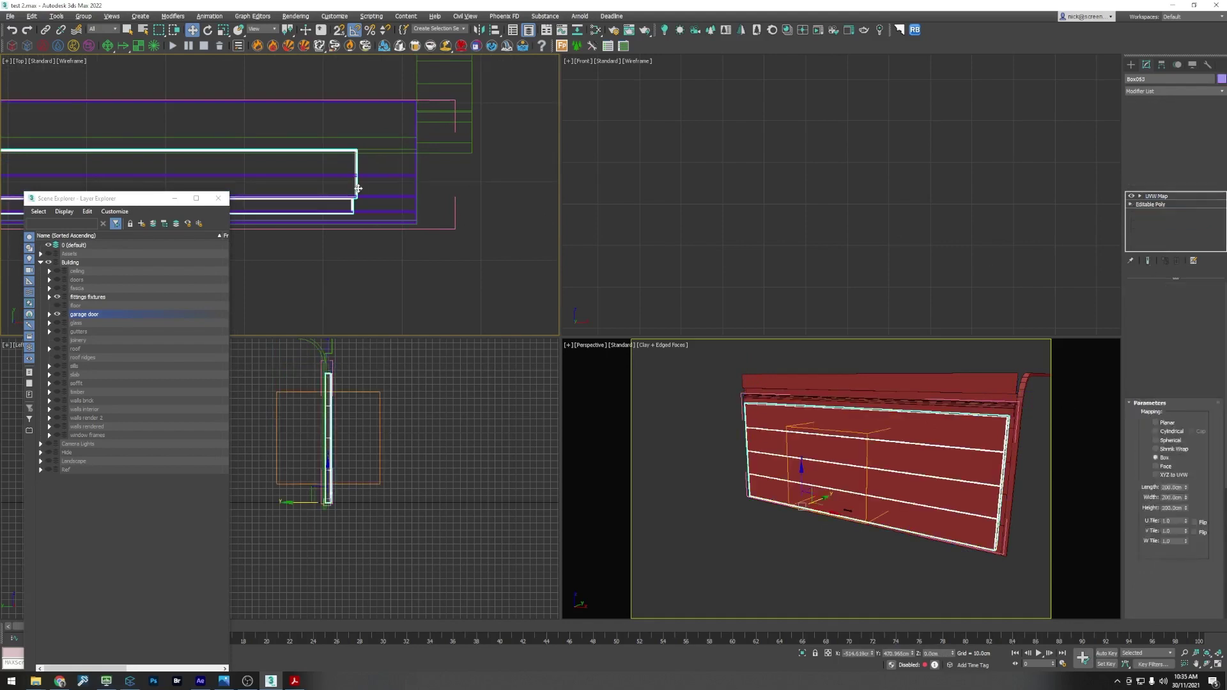
{"action": "left_click", "coordinate": [1131, 205]}
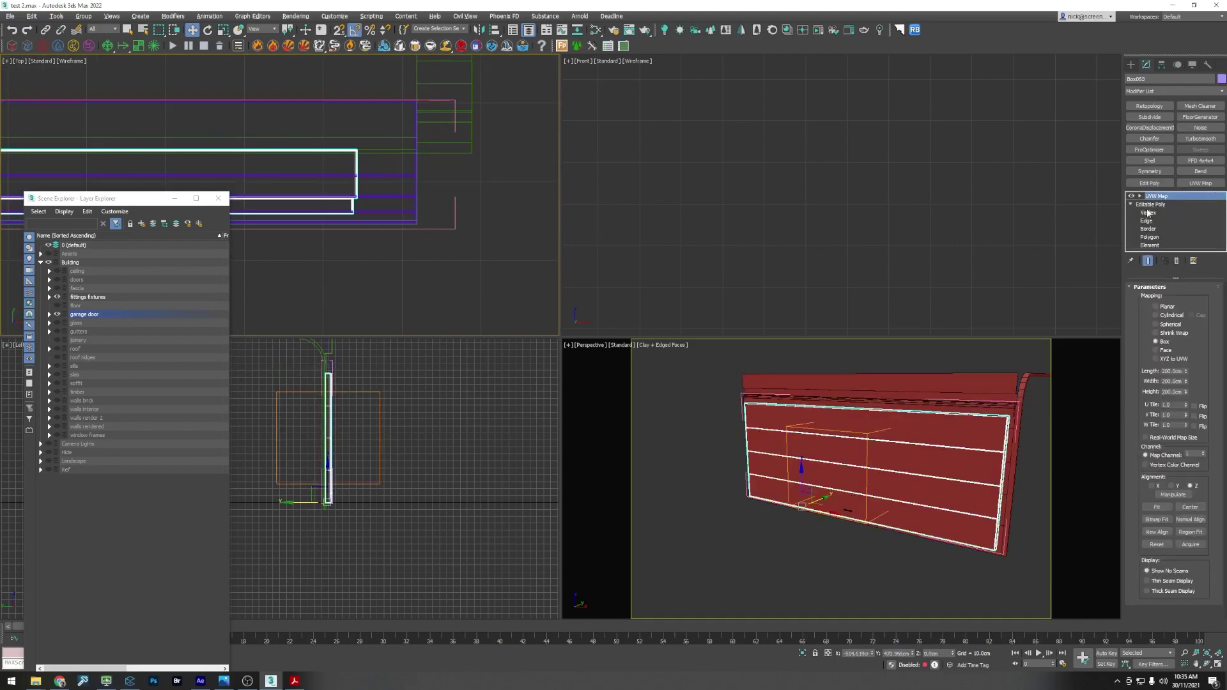
{"action": "left_click", "coordinate": [1148, 212]}
{"action": "left_click_drag", "start_coordinate": [296, 109], "coordinate": [430, 207]}
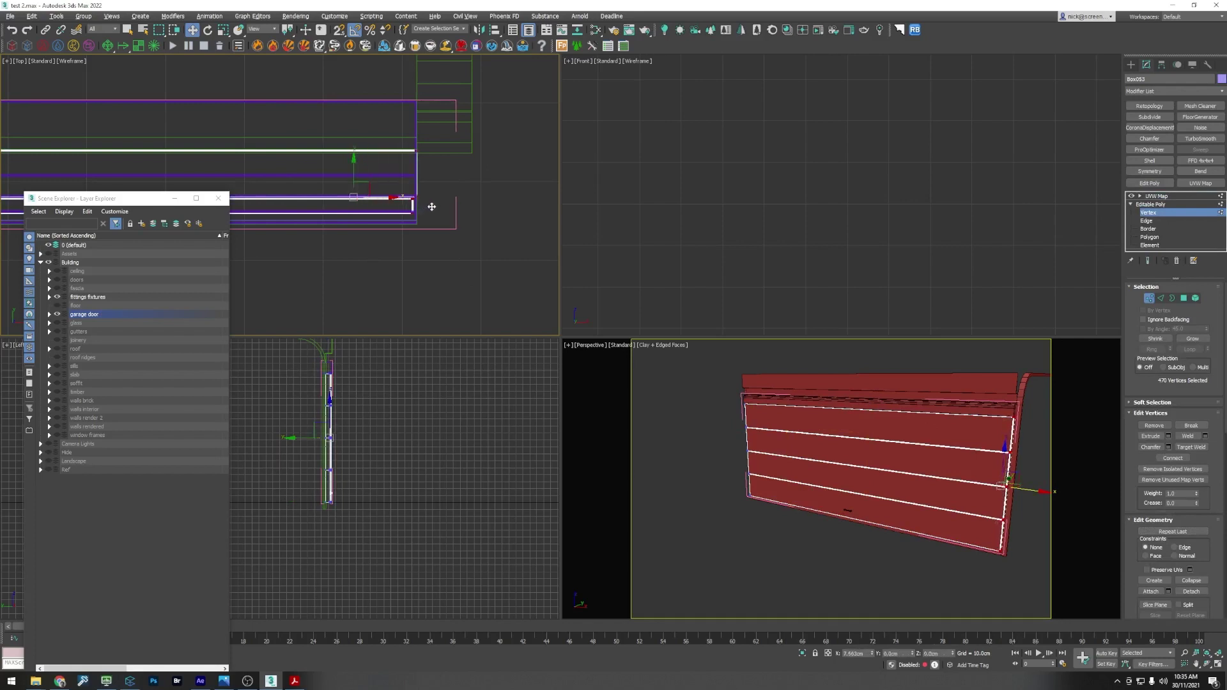
Step: Finish editing the imported door panel's vertices and close the layer explorer
{"action": "key", "text": "1"}
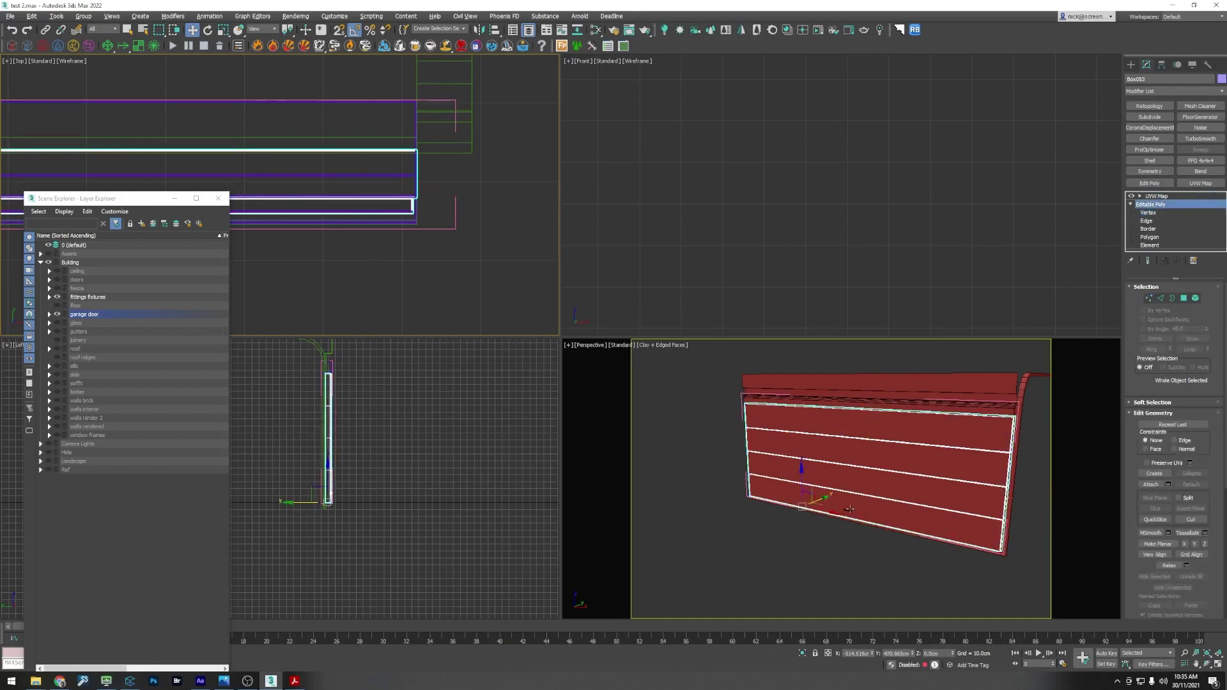
{"action": "left_click", "coordinate": [848, 512]}
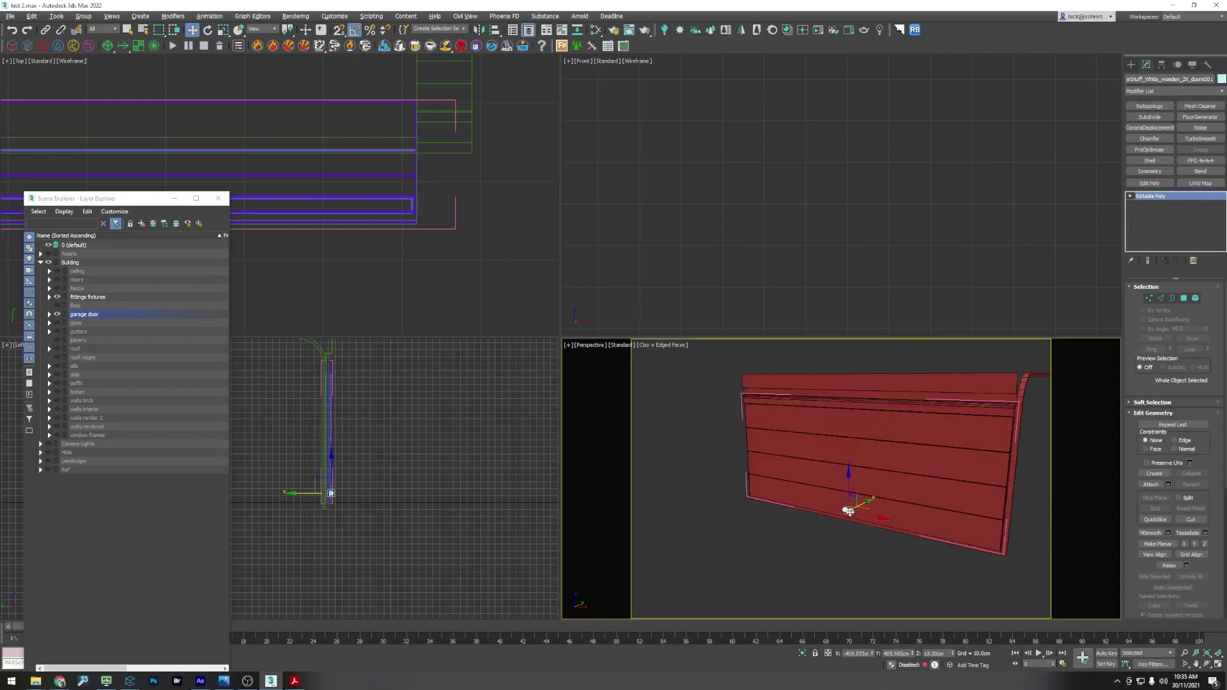
{"action": "key", "text": "ctrl+d"}
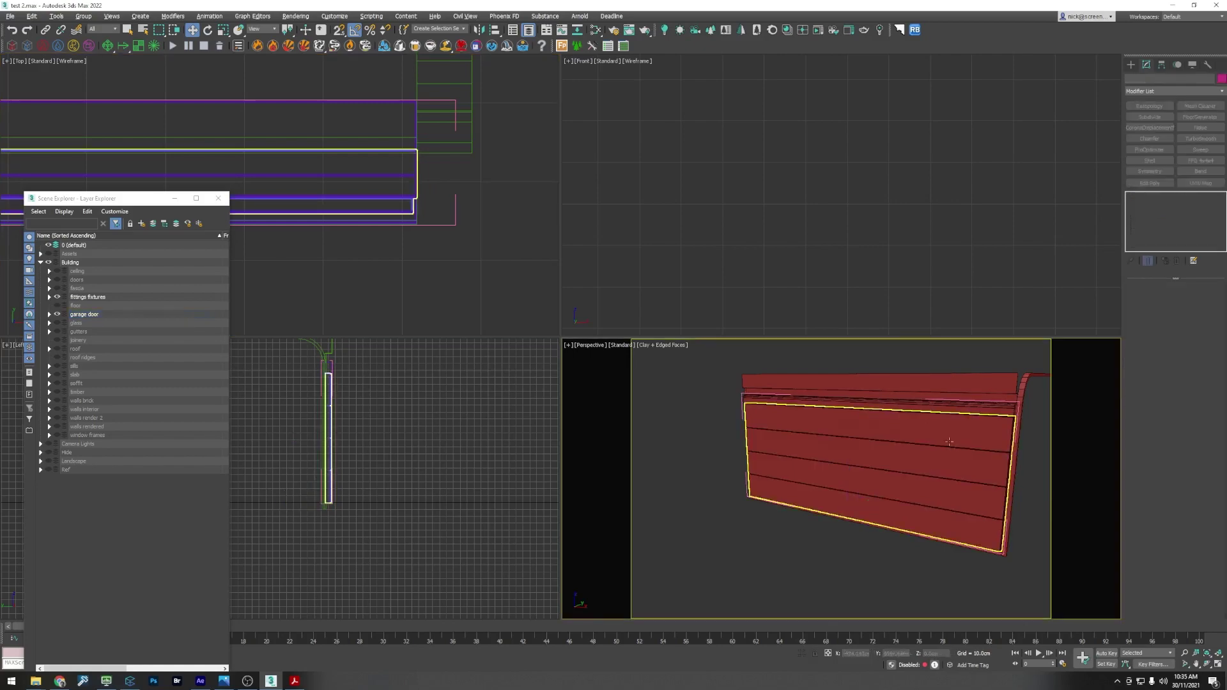
{"action": "left_click", "coordinate": [948, 394]}
{"action": "scroll", "coordinate": [447, 478], "scroll_direction": "down", "scroll_amount": 5}
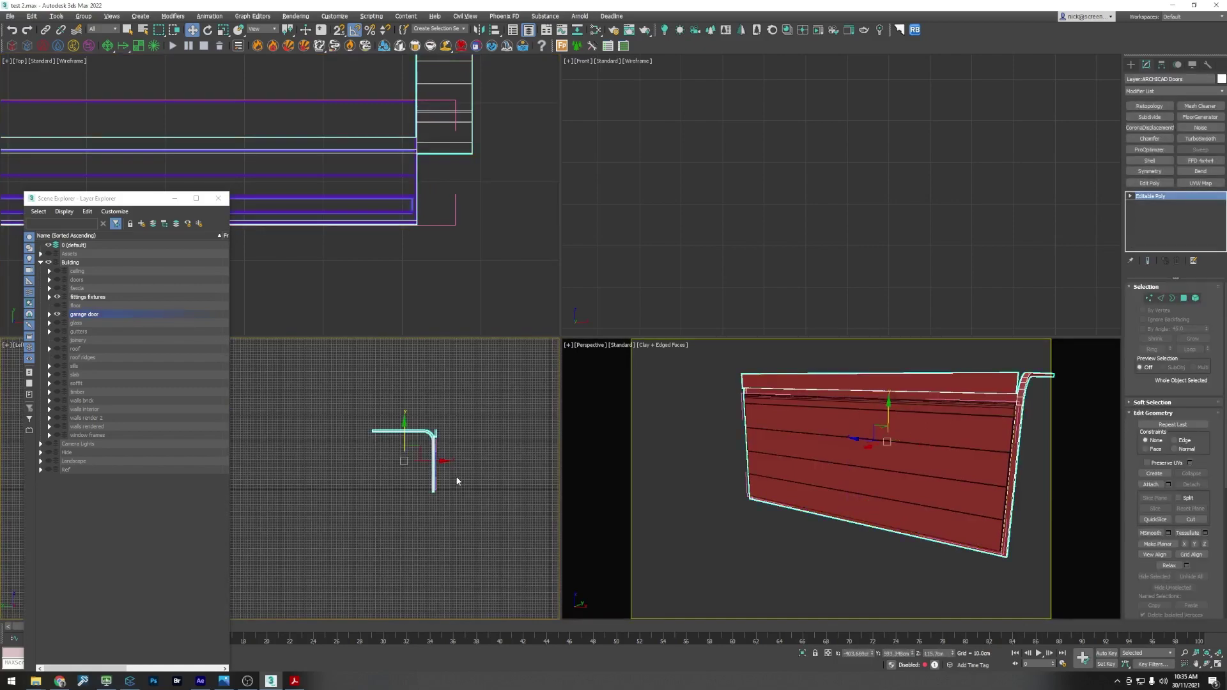
{"action": "left_click", "coordinate": [218, 198]}
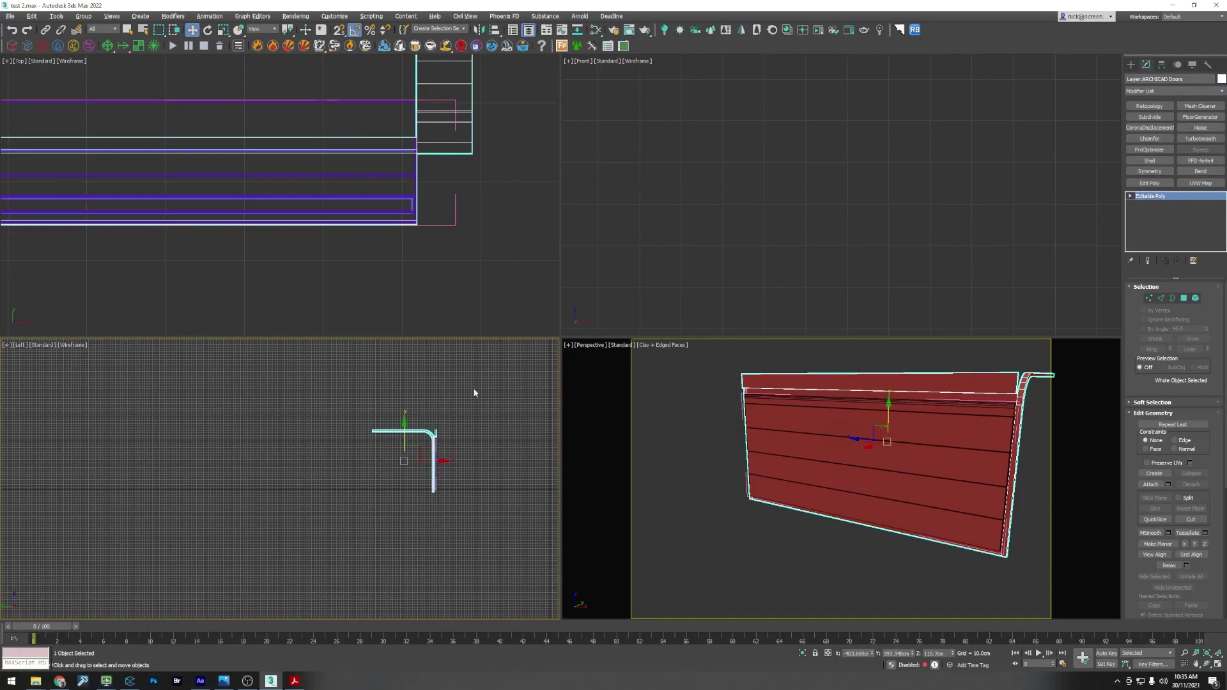
Step: Raise the imported garage door's top box in the front view until it lines up with the original door's top edge
{"action": "middle_click_drag", "start_coordinate": [313, 451], "coordinate": [315, 450]}
{"action": "scroll", "coordinate": [783, 239], "scroll_direction": "down", "scroll_amount": 4}
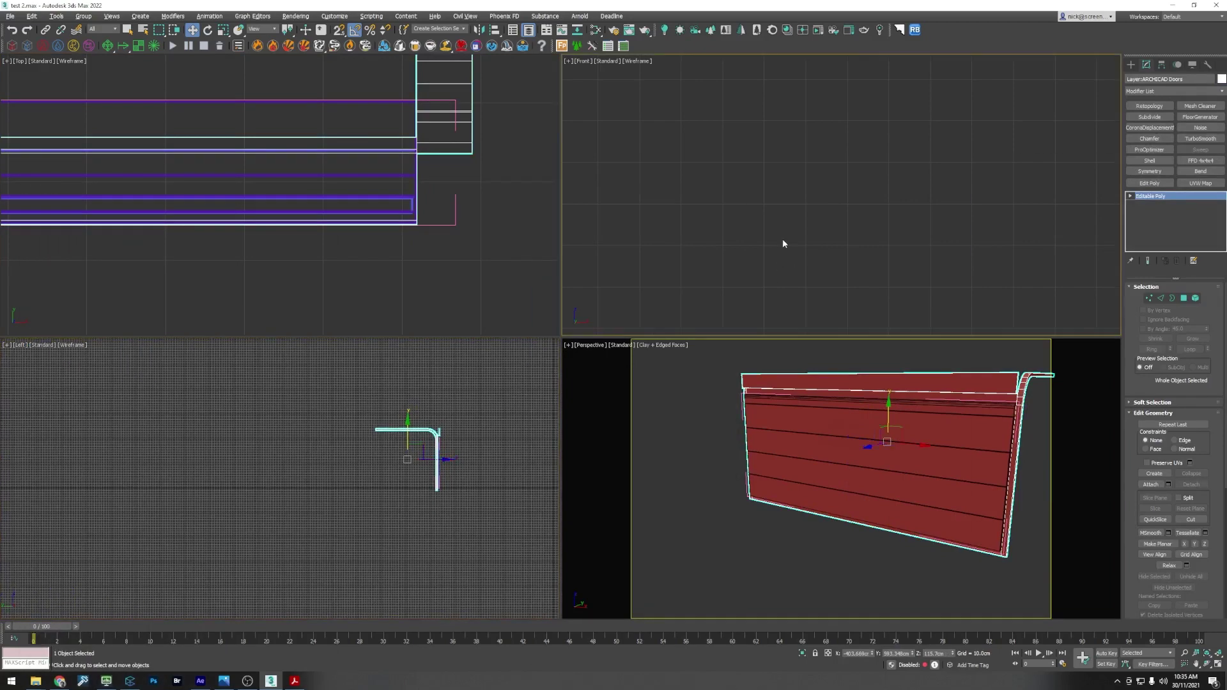
{"action": "scroll", "coordinate": [693, 249], "scroll_direction": "up", "scroll_amount": 5}
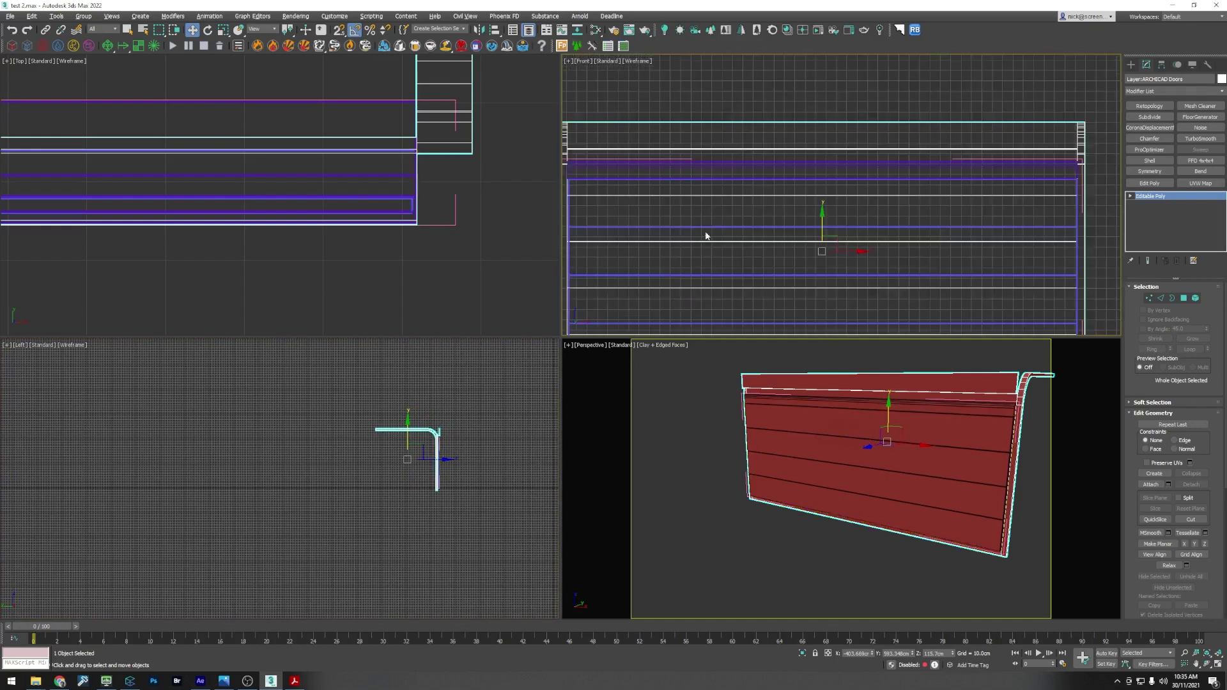
{"action": "left_click", "coordinate": [927, 406]}
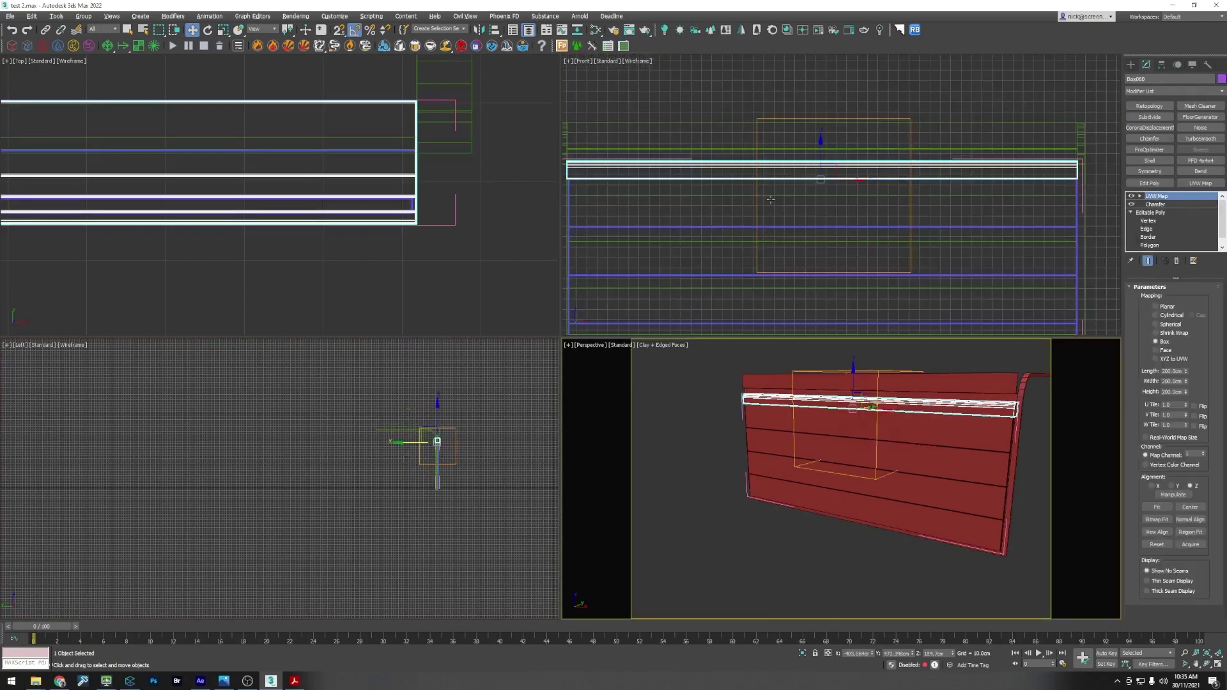
{"action": "scroll", "coordinate": [914, 171], "scroll_direction": "up", "scroll_amount": 3}
{"action": "mouse_move", "coordinate": [915, 166]}
{"action": "left_mouse_down"}
{"action": "mouse_move", "coordinate": [917, 136]}
{"action": "mouse_move", "coordinate": [933, 166]}
{"action": "left_mouse_up"}
{"action": "scroll", "coordinate": [950, 154], "scroll_direction": "up", "scroll_amount": 2}
{"action": "scroll", "coordinate": [933, 166], "scroll_direction": "down", "scroll_amount": 3}
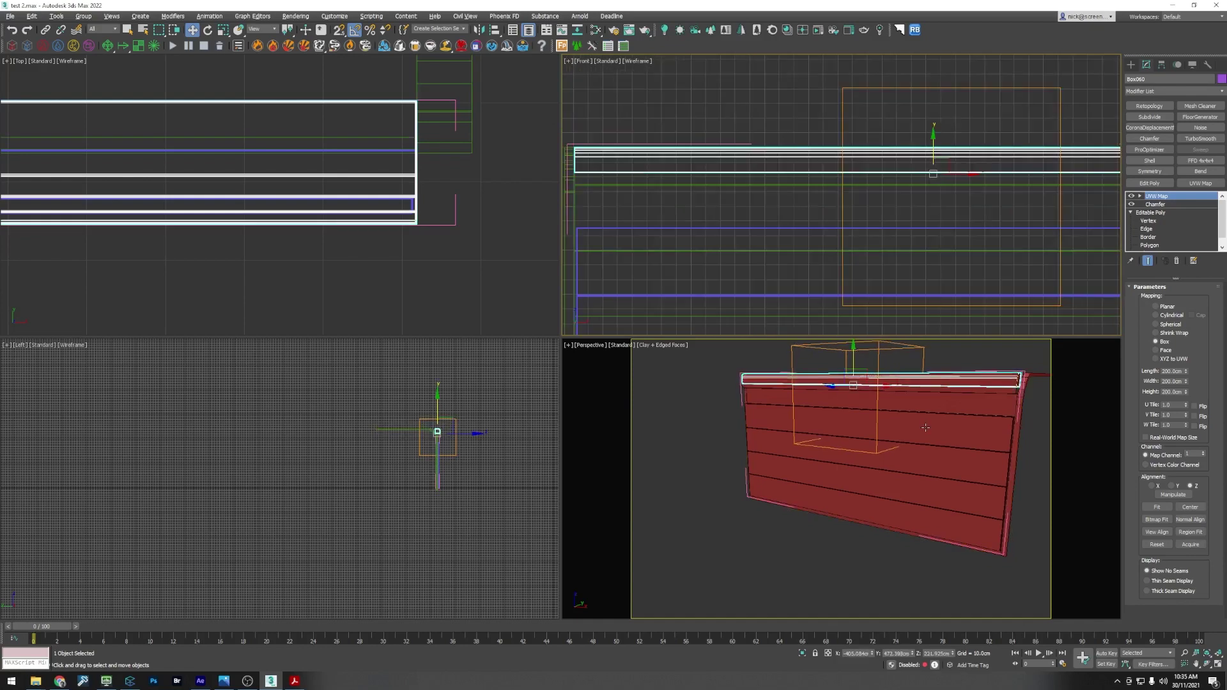
Step: Scale the imported garage door's panel vertically in the front view so it reaches up toward the raised top box
{"action": "left_click", "coordinate": [925, 427]}
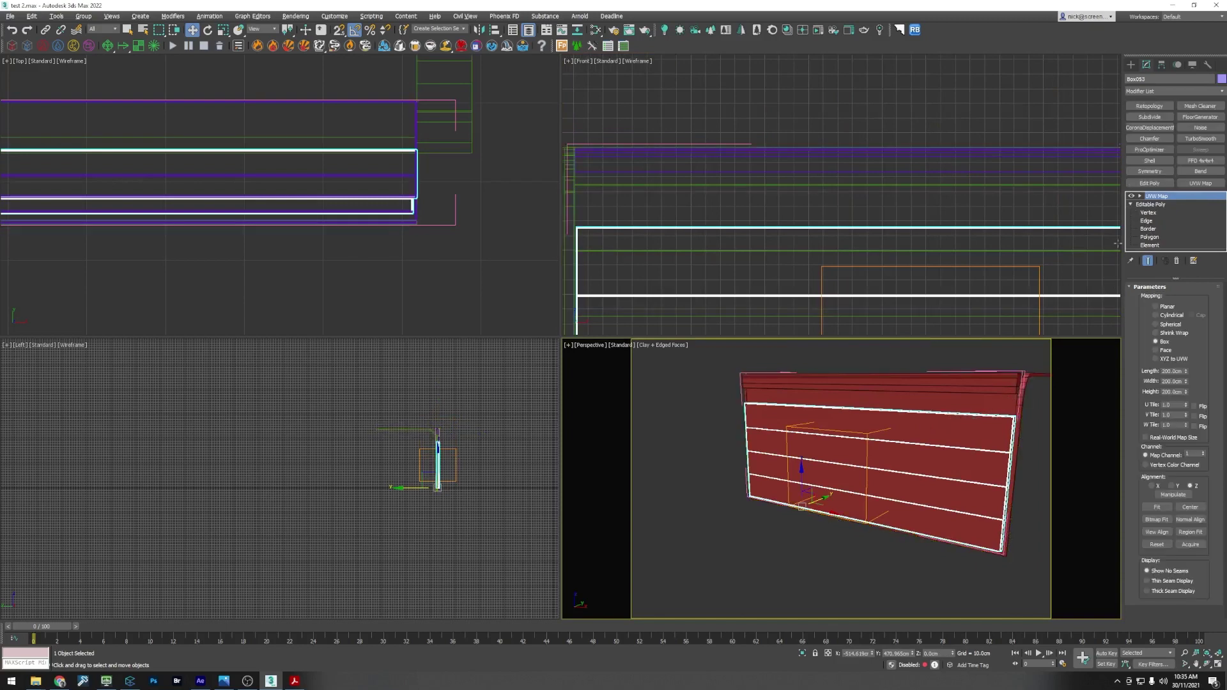
{"action": "key", "text": "r"}
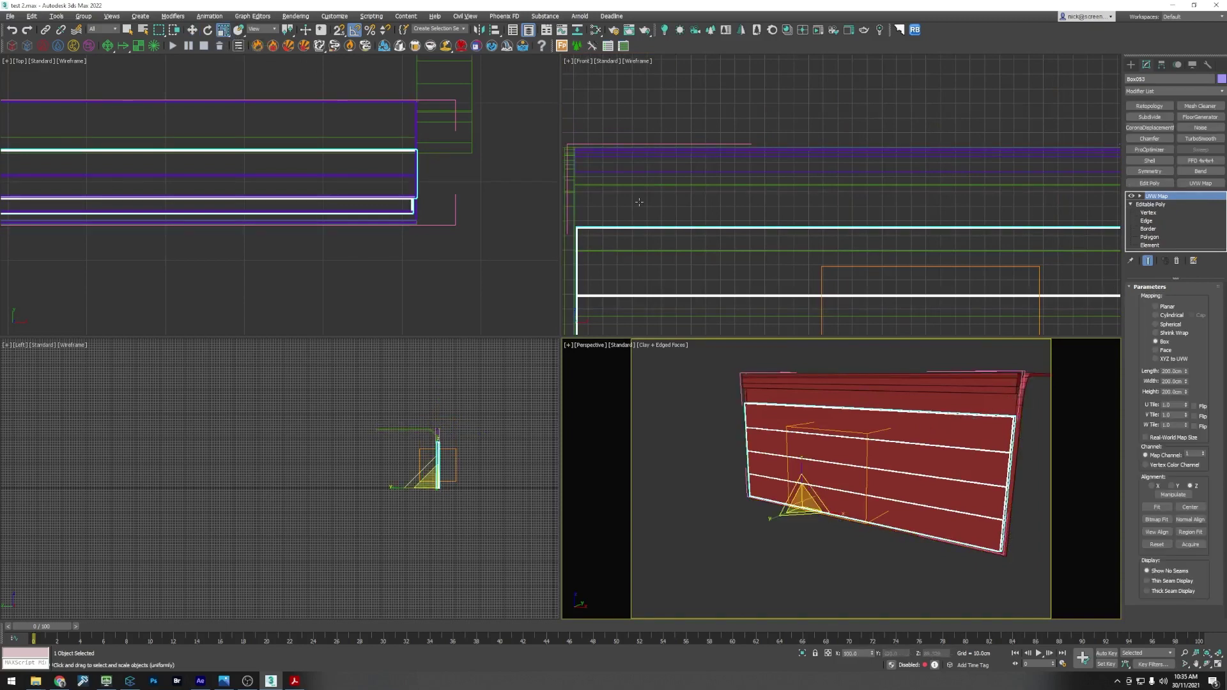
{"action": "key", "text": "z"}
{"action": "left_click_drag", "start_coordinate": [755, 223], "coordinate": [755, 227]}
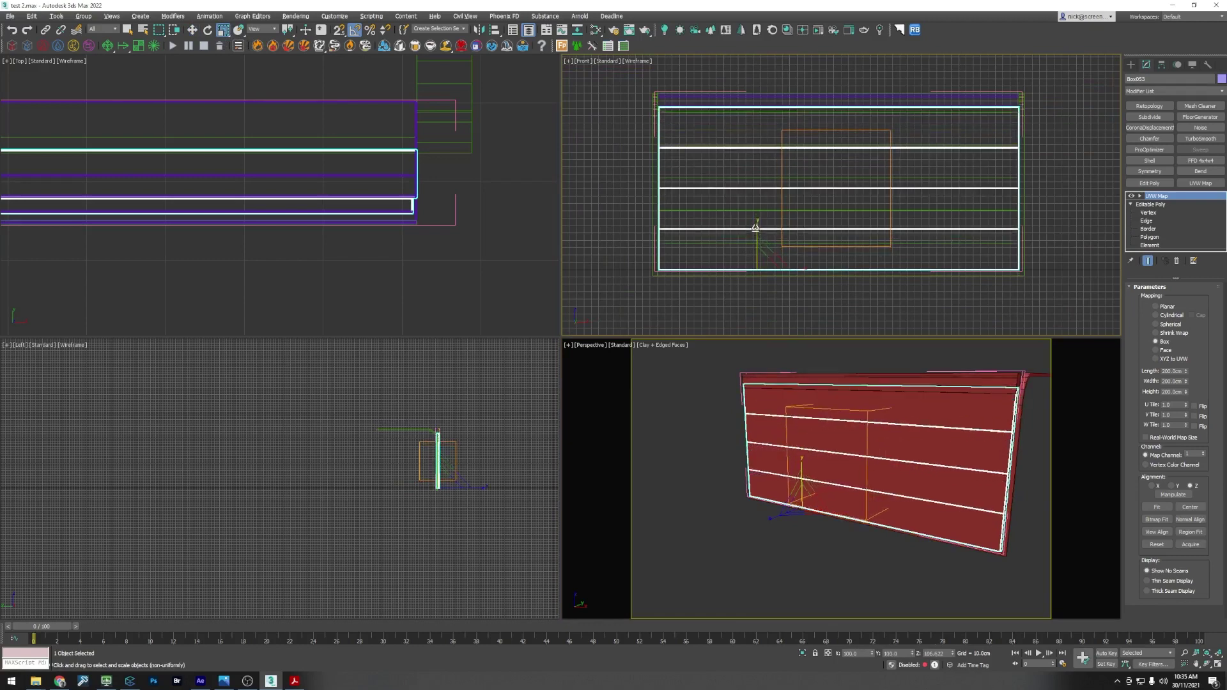
{"action": "key", "text": "alt+w"}
{"action": "scroll", "coordinate": [433, 464], "scroll_direction": "down", "scroll_amount": 1}
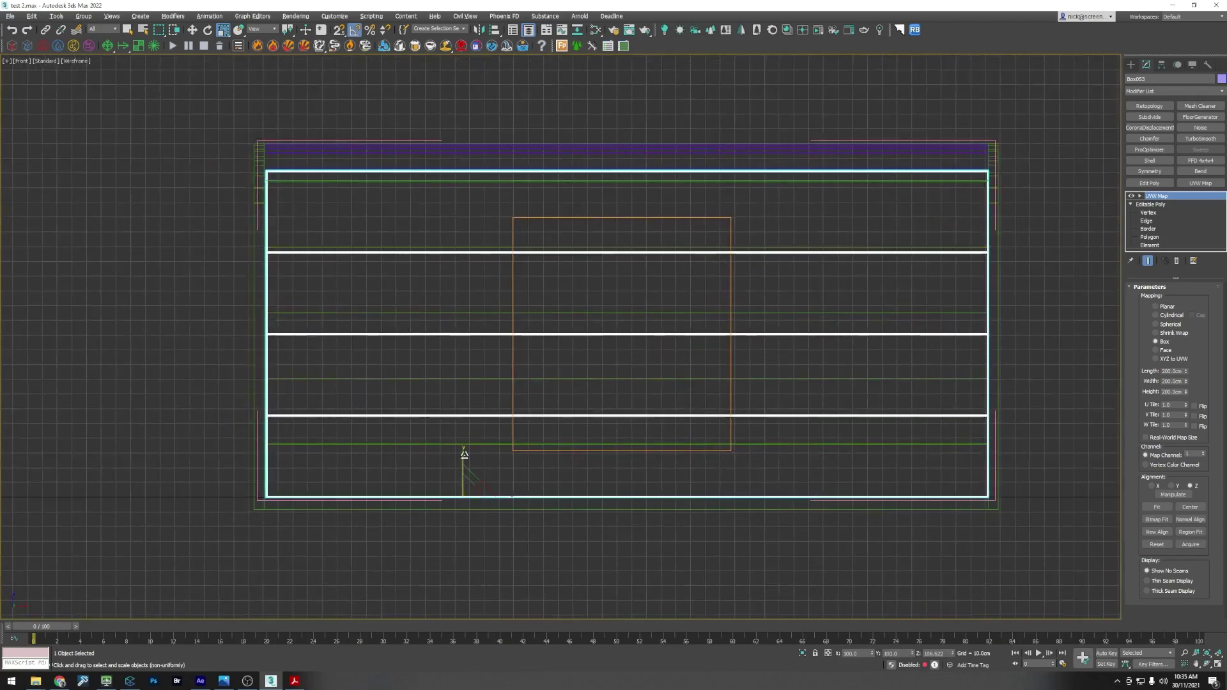
{"action": "left_click_drag", "start_coordinate": [463, 453], "coordinate": [462, 454]}
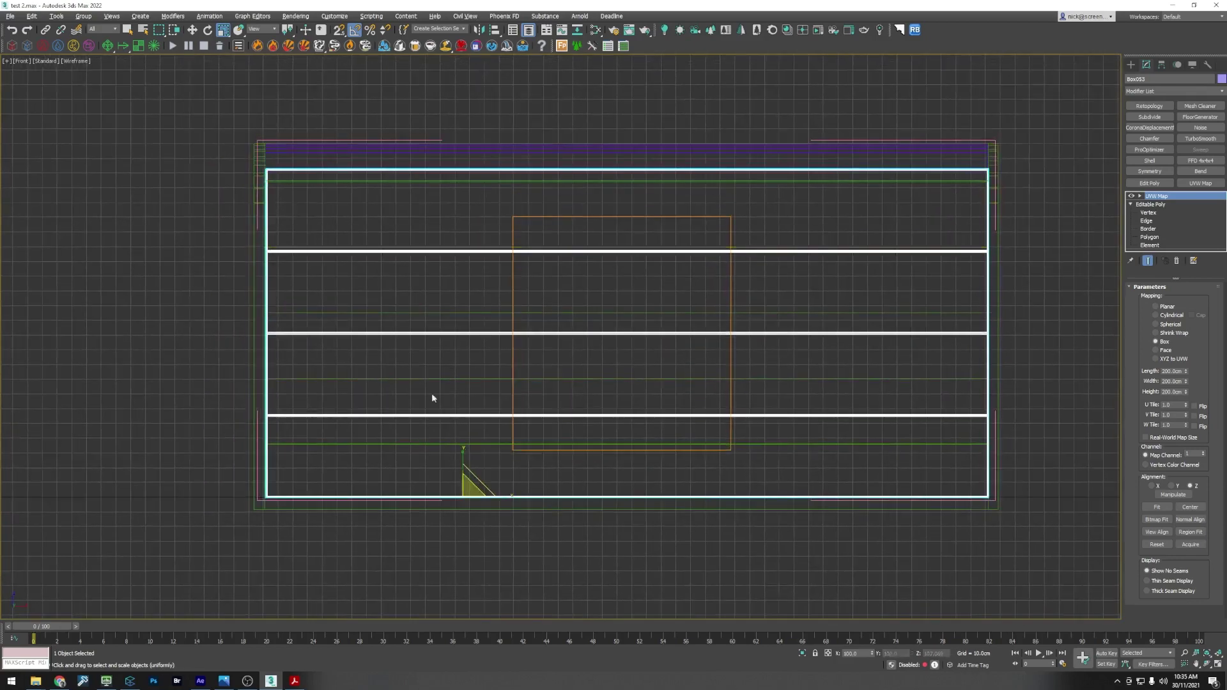
{"action": "scroll", "coordinate": [263, 170], "scroll_direction": "up", "scroll_amount": 10}
{"action": "scroll", "coordinate": [391, 200], "scroll_direction": "down", "scroll_amount": 5}
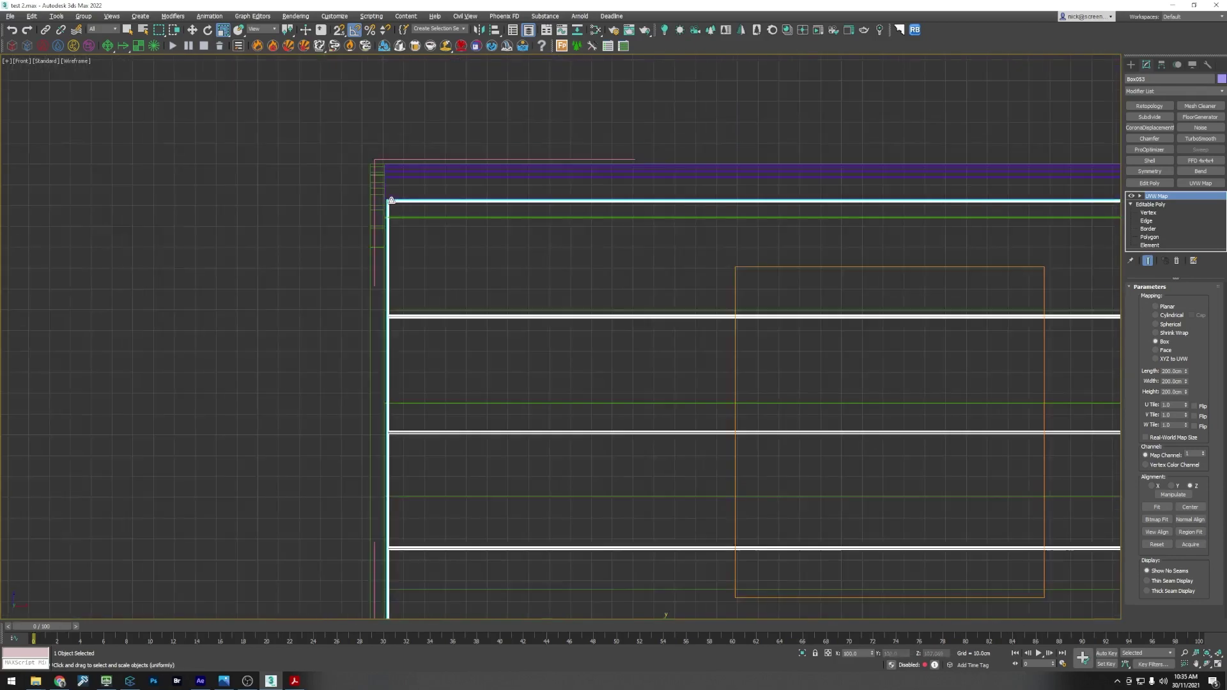
Step: Move the panel's top row of vertices up to meet the underside of the top box, leaving vertex editing when done
{"action": "left_click", "coordinate": [1148, 213]}
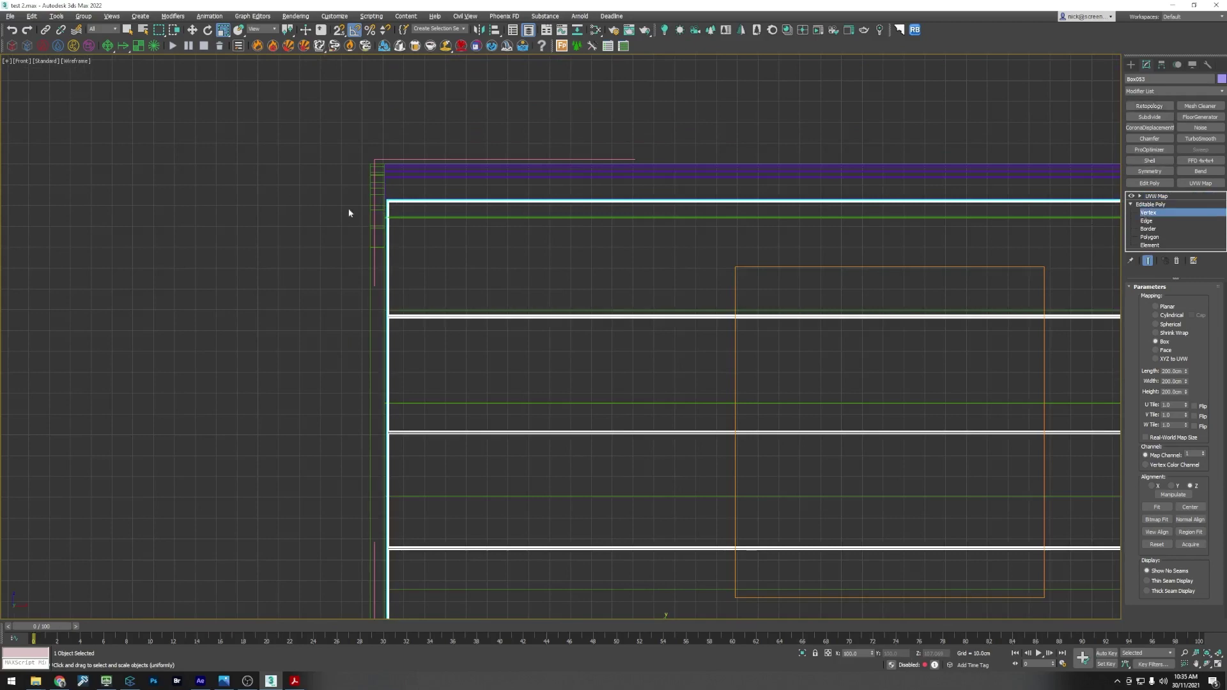
{"action": "scroll", "coordinate": [243, 198], "scroll_direction": "down", "scroll_amount": 5}
{"action": "left_click_drag", "start_coordinate": [682, 204], "coordinate": [681, 204]}
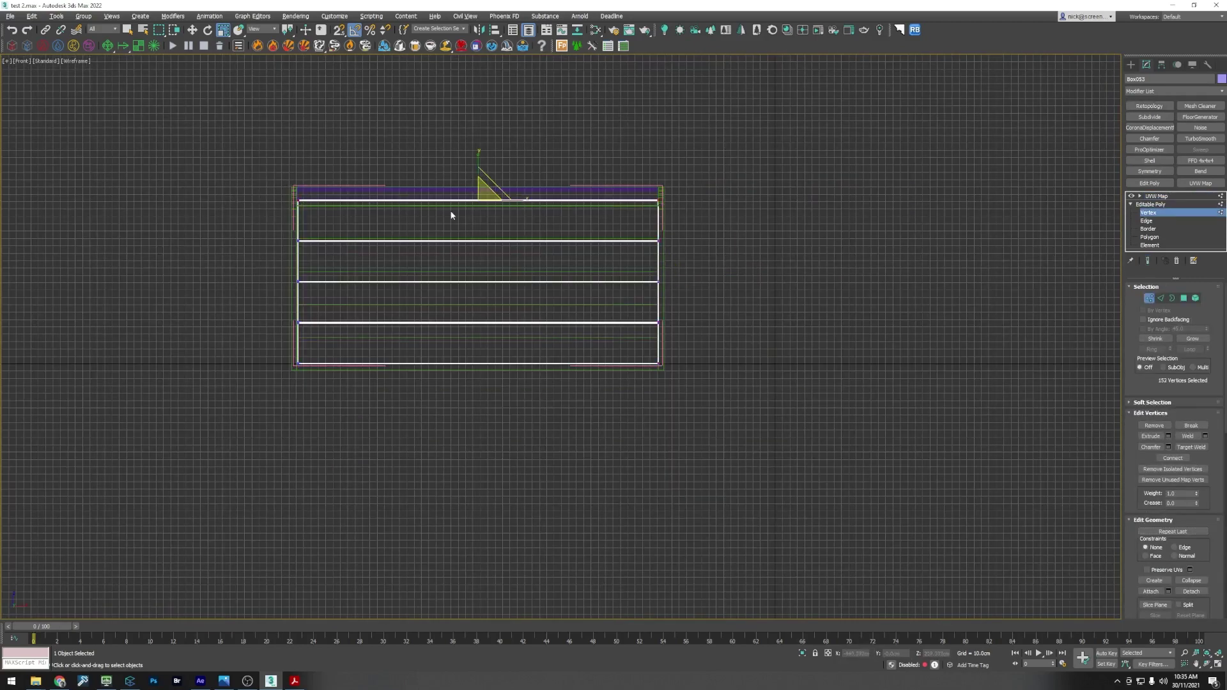
{"action": "scroll", "coordinate": [451, 215], "scroll_direction": "up", "scroll_amount": 4}
{"action": "key", "text": "w"}
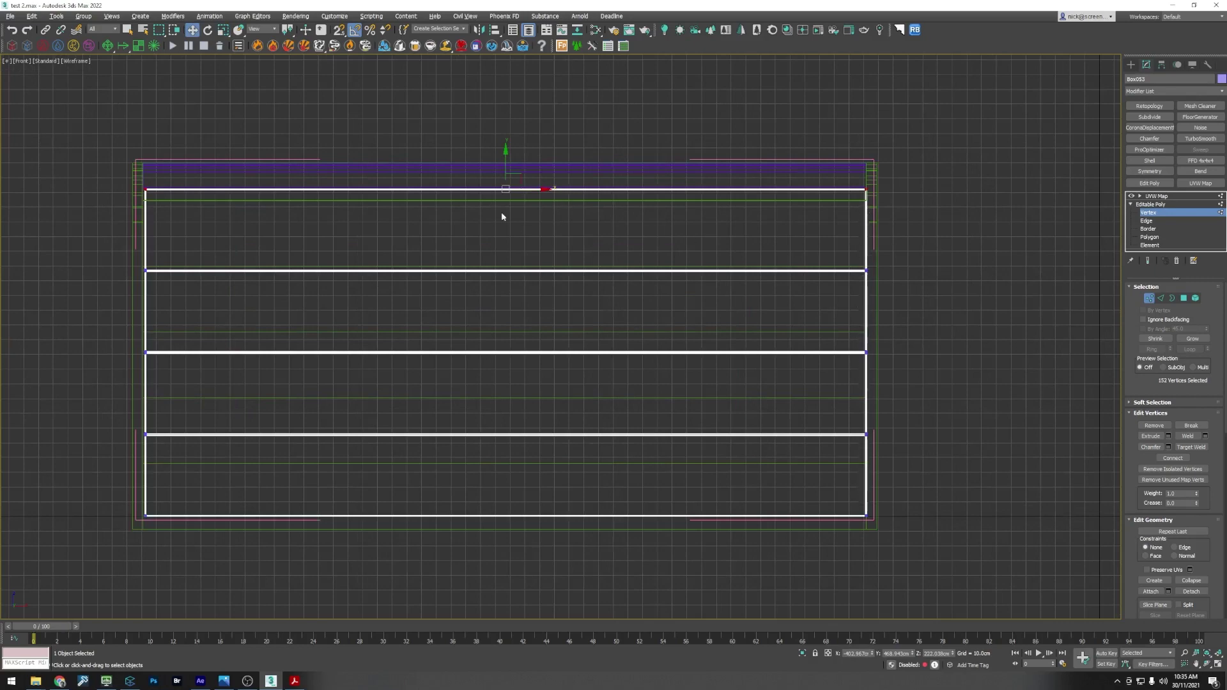
{"action": "scroll", "coordinate": [502, 215], "scroll_direction": "up", "scroll_amount": 8}
{"action": "left_click_drag", "start_coordinate": [492, 195], "coordinate": [489, 187]}
{"action": "scroll", "coordinate": [554, 197], "scroll_direction": "down", "scroll_amount": 8}
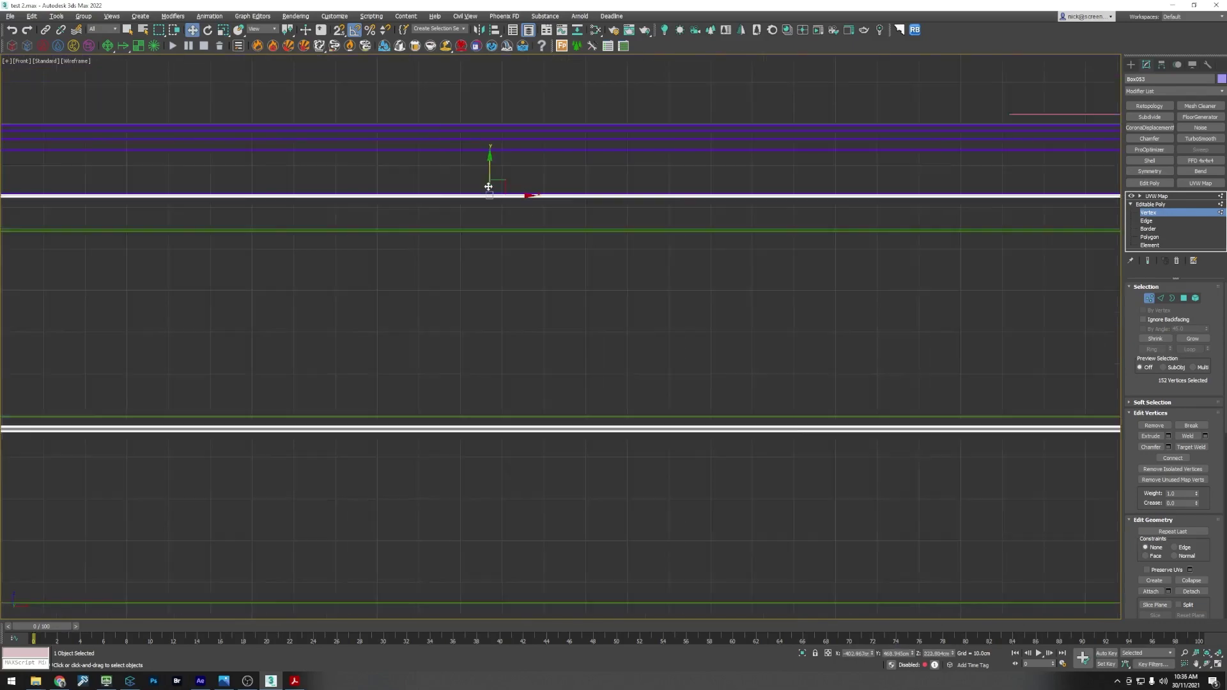
{"action": "left_click", "coordinate": [1149, 298]}
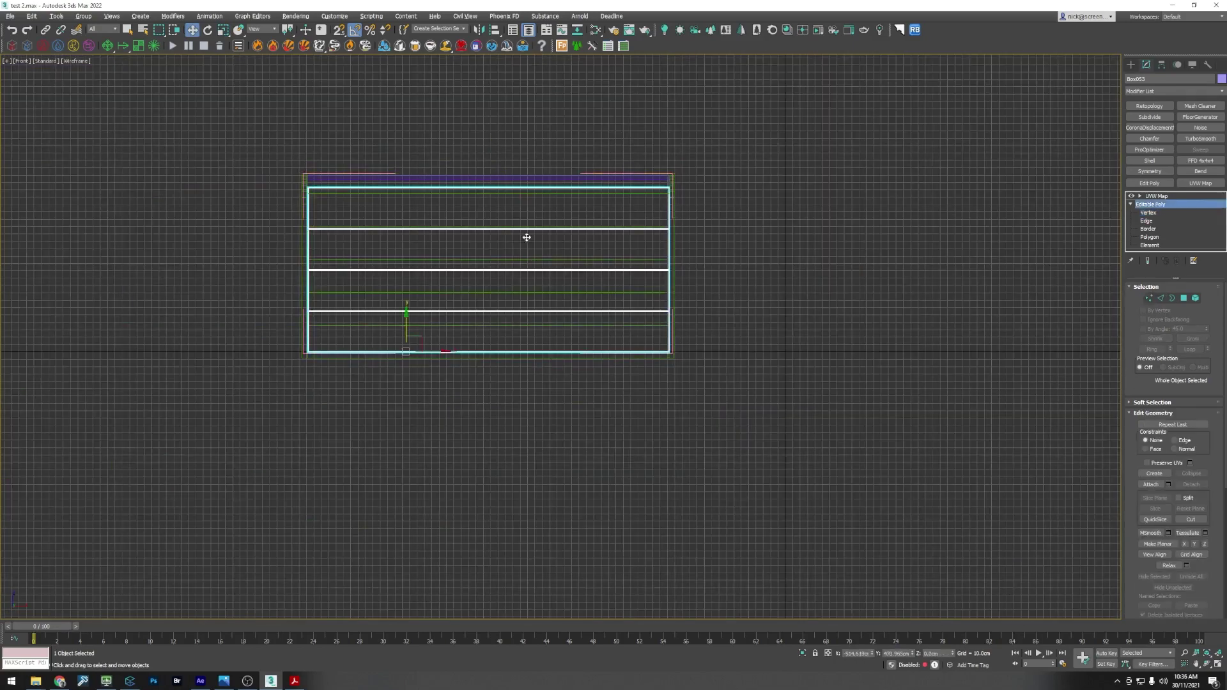
Step: Check the fitted garage door against the original, and delete the original garage door with its side tracks
{"action": "scroll", "coordinate": [658, 190], "scroll_direction": "up", "scroll_amount": 4}
{"action": "middle_click_drag", "start_coordinate": [657, 191], "coordinate": [705, 187]}
{"action": "scroll", "coordinate": [706, 186], "scroll_direction": "down", "scroll_amount": 4}
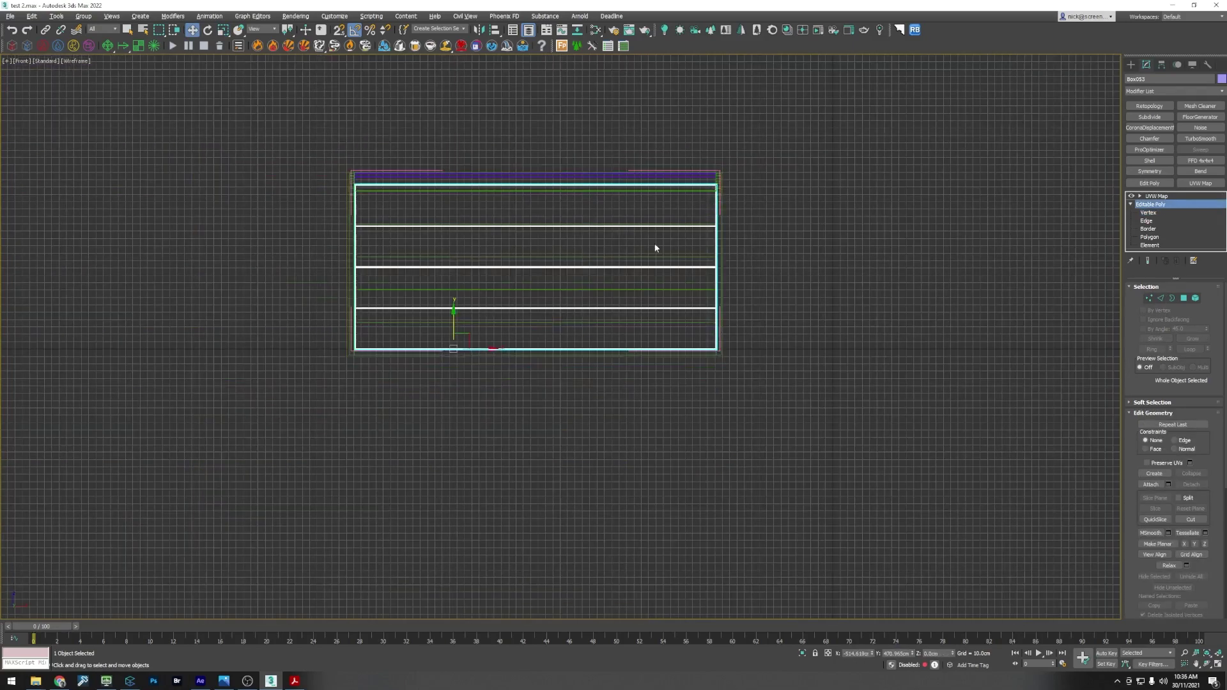
{"action": "middle_click_drag", "start_coordinate": [655, 245], "coordinate": [660, 241]}
{"action": "key", "text": "alt+w"}
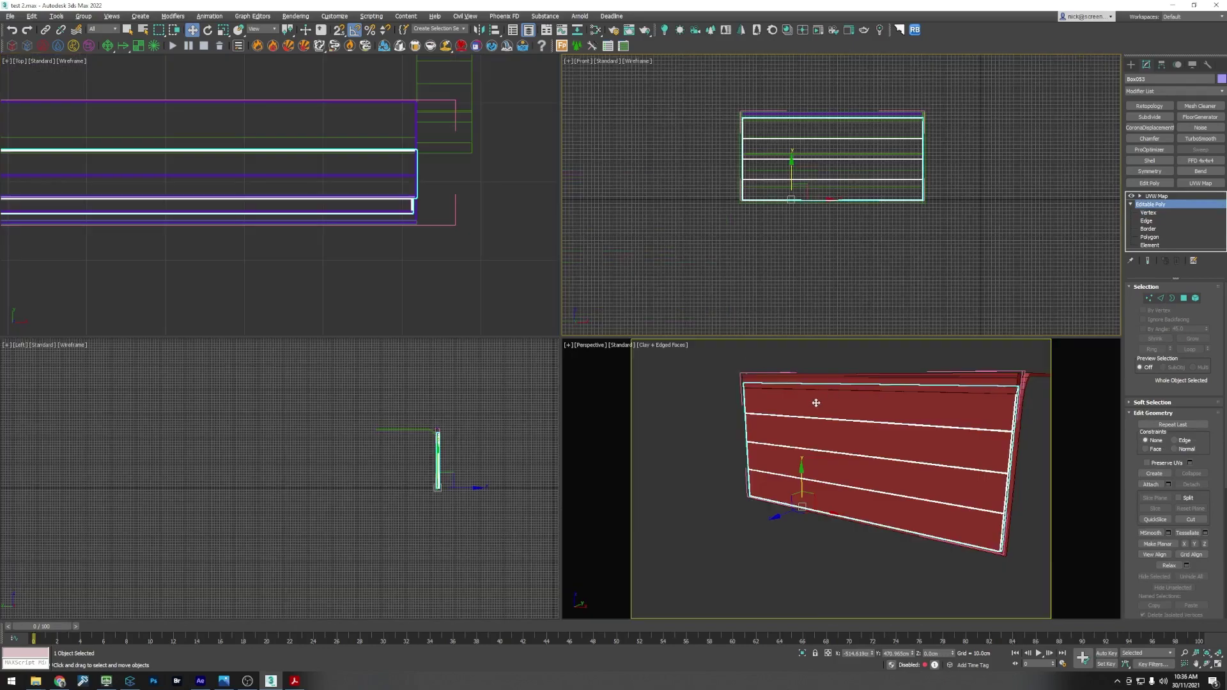
{"action": "middle_click_drag", "start_coordinate": [783, 366], "coordinate": [1014, 460], "text": "alt"}
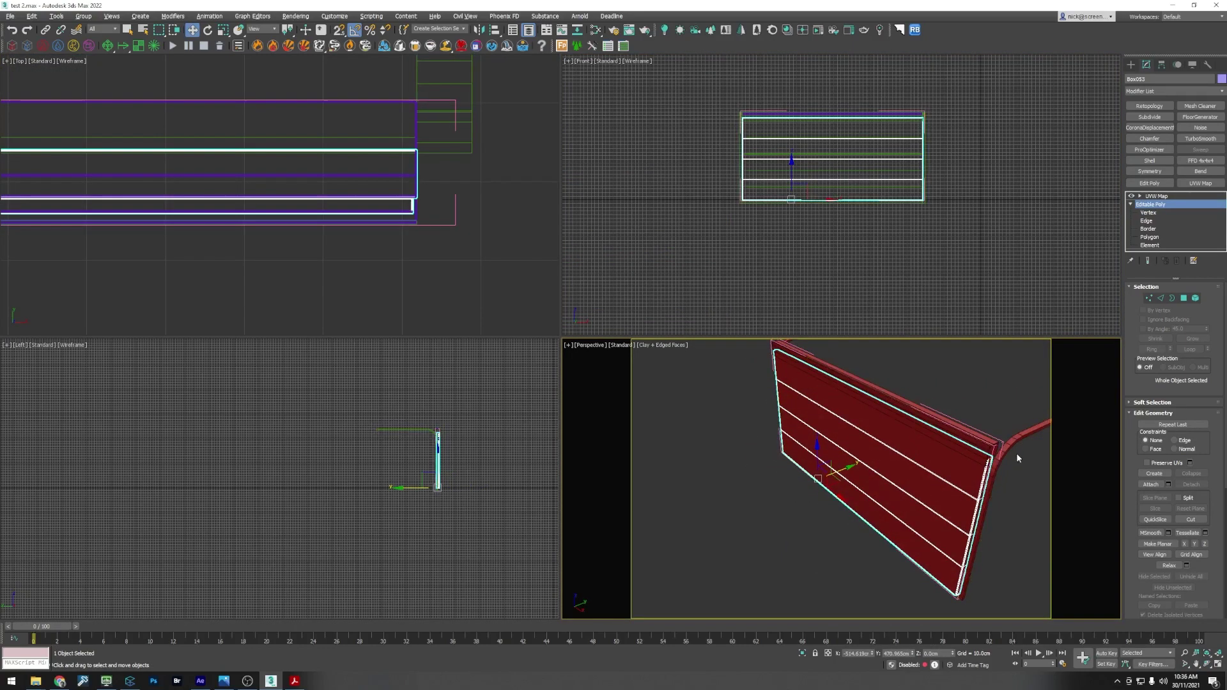
{"action": "left_click", "coordinate": [1020, 441]}
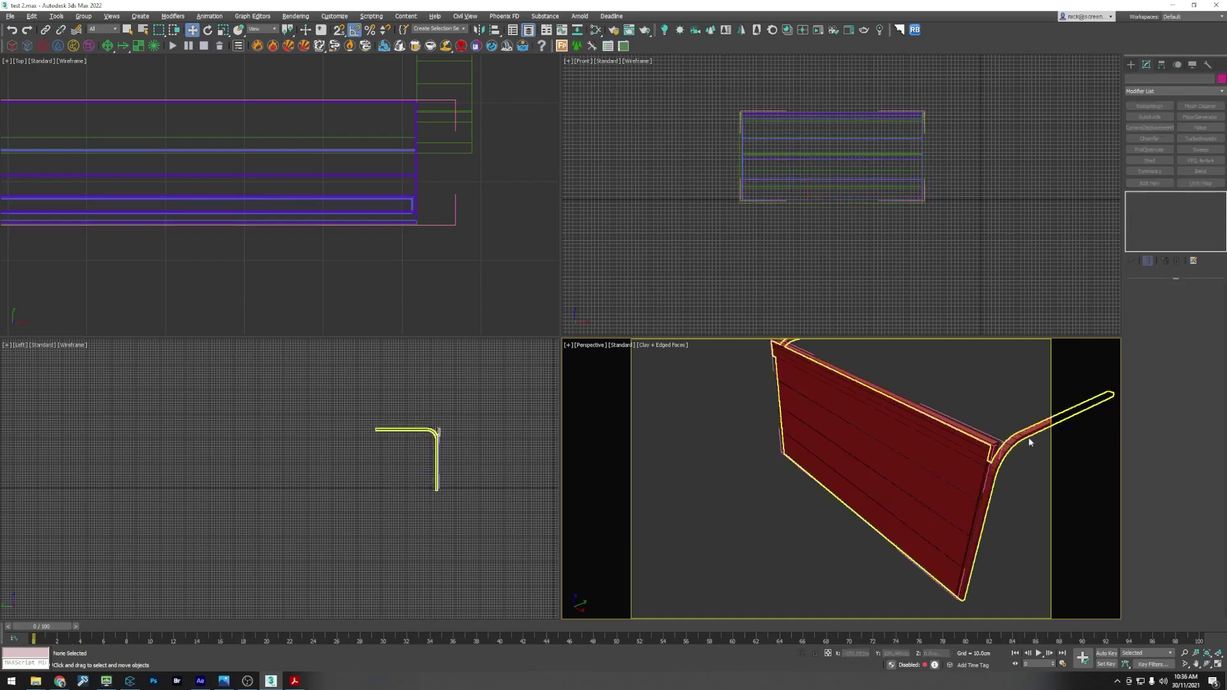
{"action": "key", "text": "Delete"}
Step: Regroup the imported garage door's parts so the panel and top box select as one object
{"action": "left_click", "coordinate": [946, 452]}
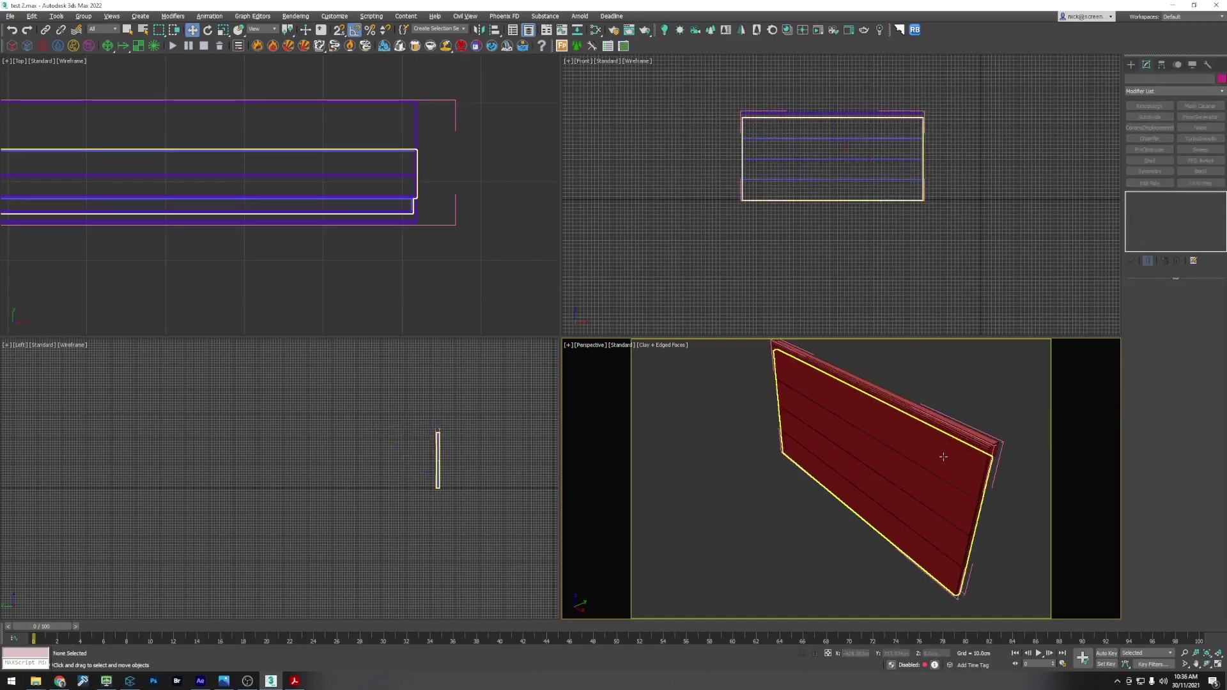
{"action": "key", "text": "u"}
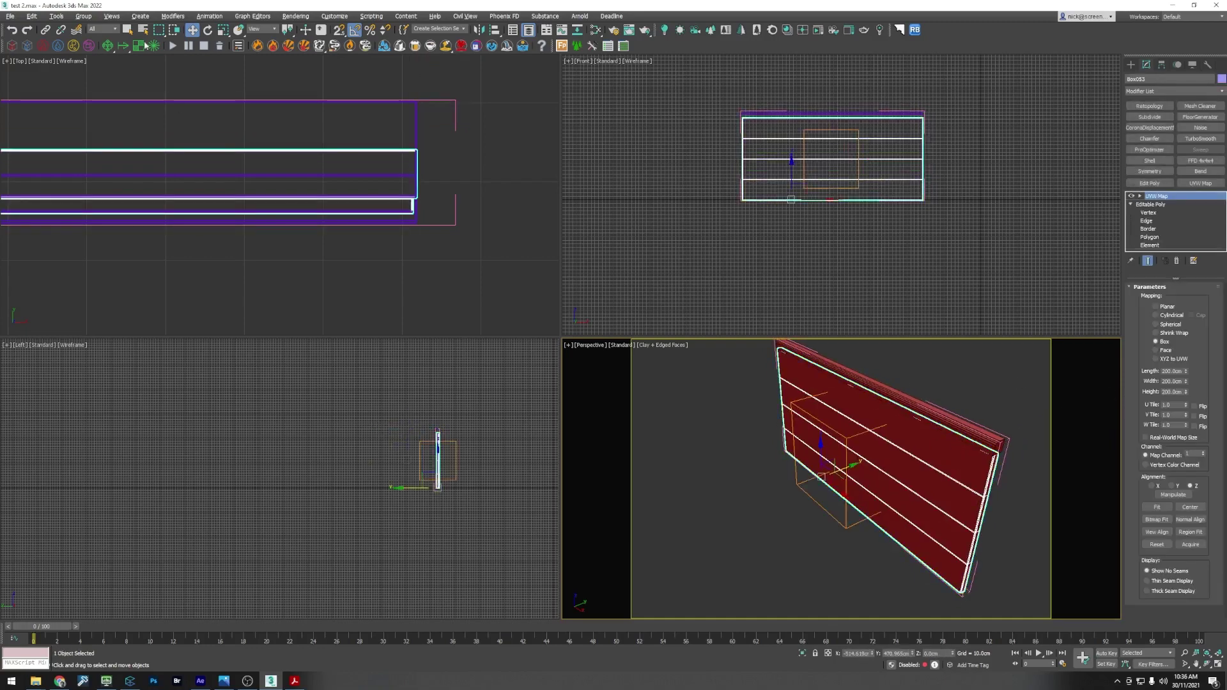
{"action": "left_click", "coordinate": [83, 16]}
{"action": "left_click", "coordinate": [93, 26]}
{"action": "key", "text": "Return"}
{"action": "scroll", "coordinate": [359, 210], "scroll_direction": "down", "scroll_amount": 5}
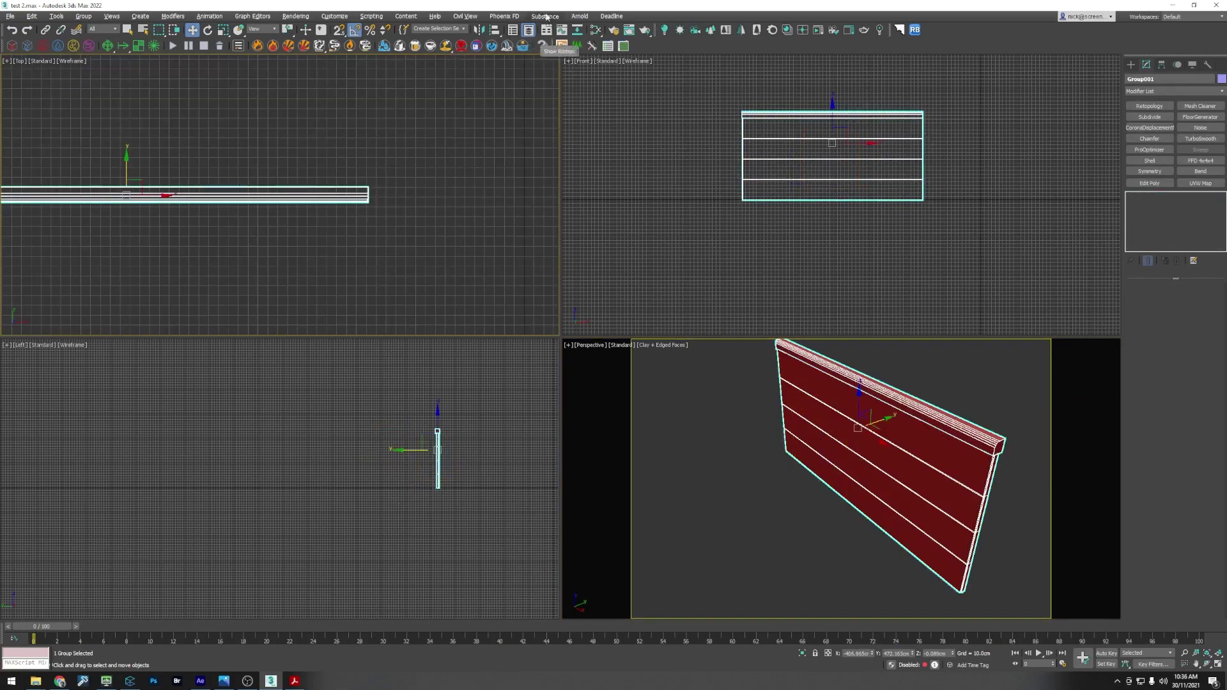
Step: Reopen the layer explorer, move it clear of the model, and expand the Building layer
{"action": "left_click", "coordinate": [530, 30]}
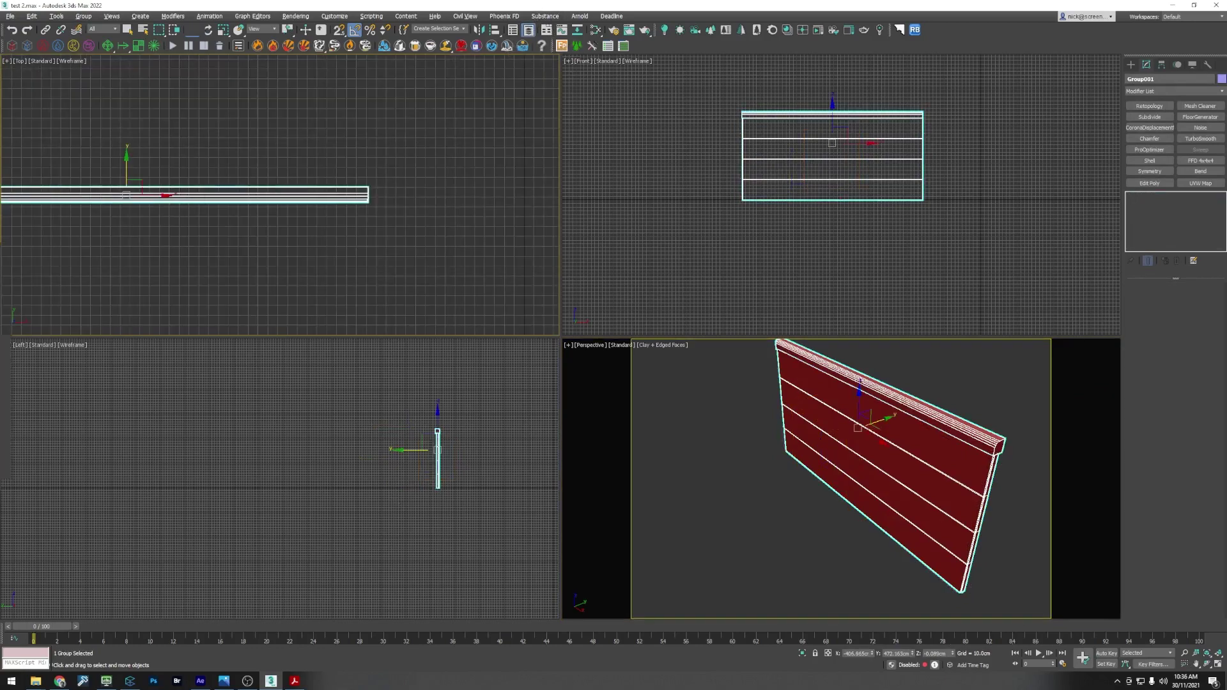
{"action": "left_click_drag", "start_coordinate": [409, 87], "coordinate": [220, 107]}
{"action": "left_click", "coordinate": [135, 167]}
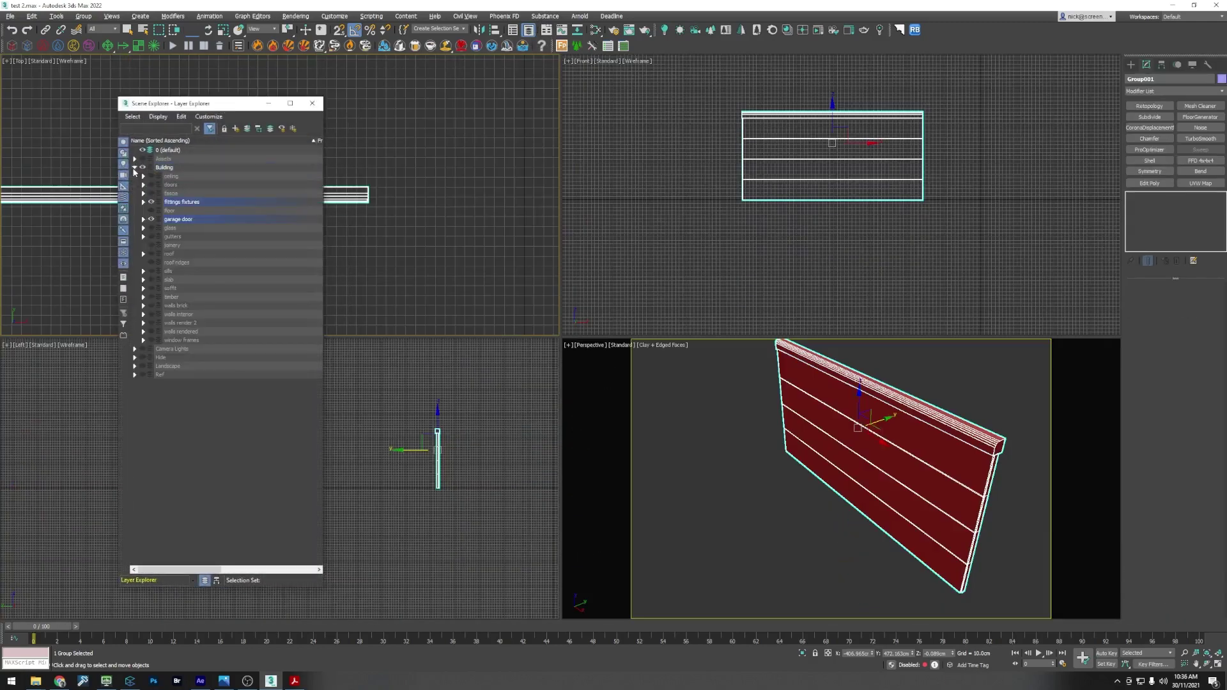
Step: Move the whole garage door group onto the garage door layer and hide that layer
{"action": "left_click", "coordinate": [402, 235]}
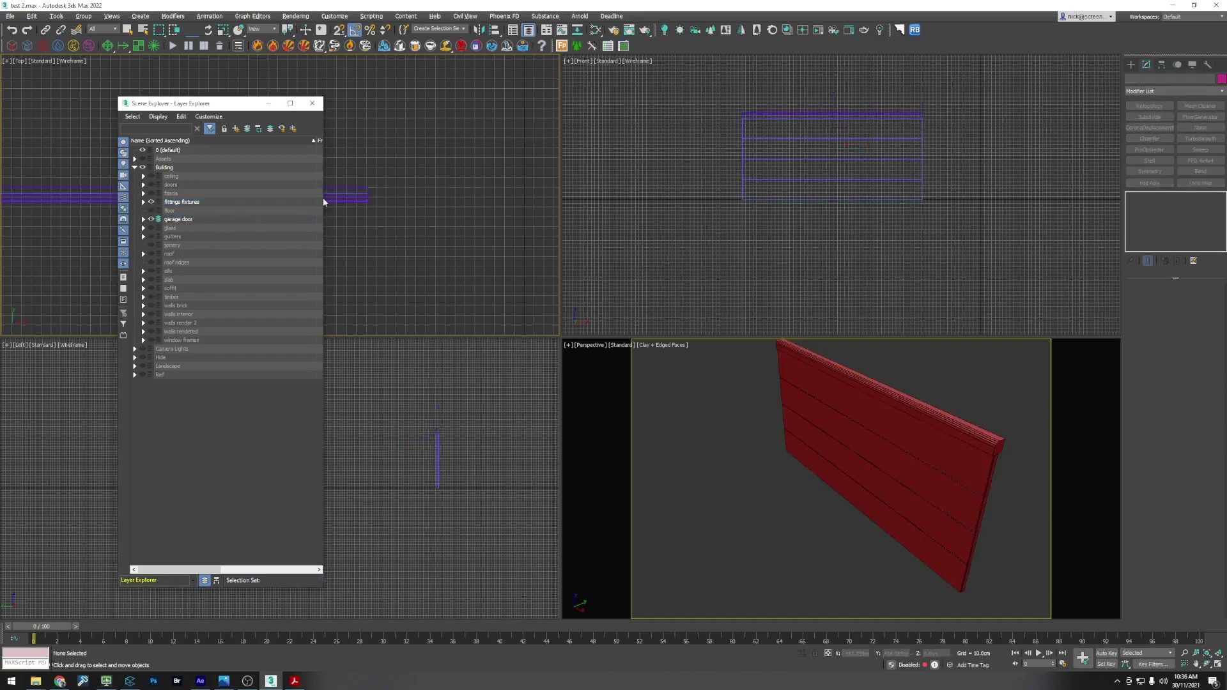
{"action": "left_click", "coordinate": [353, 194]}
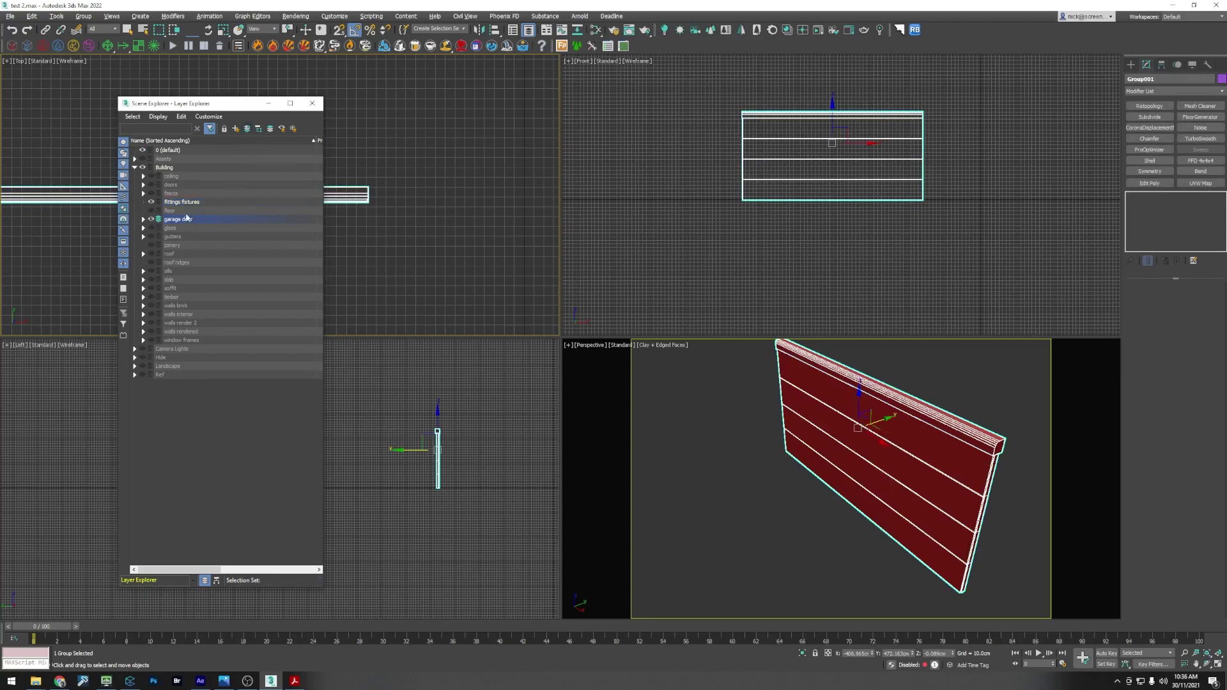
{"action": "left_click", "coordinate": [150, 219]}
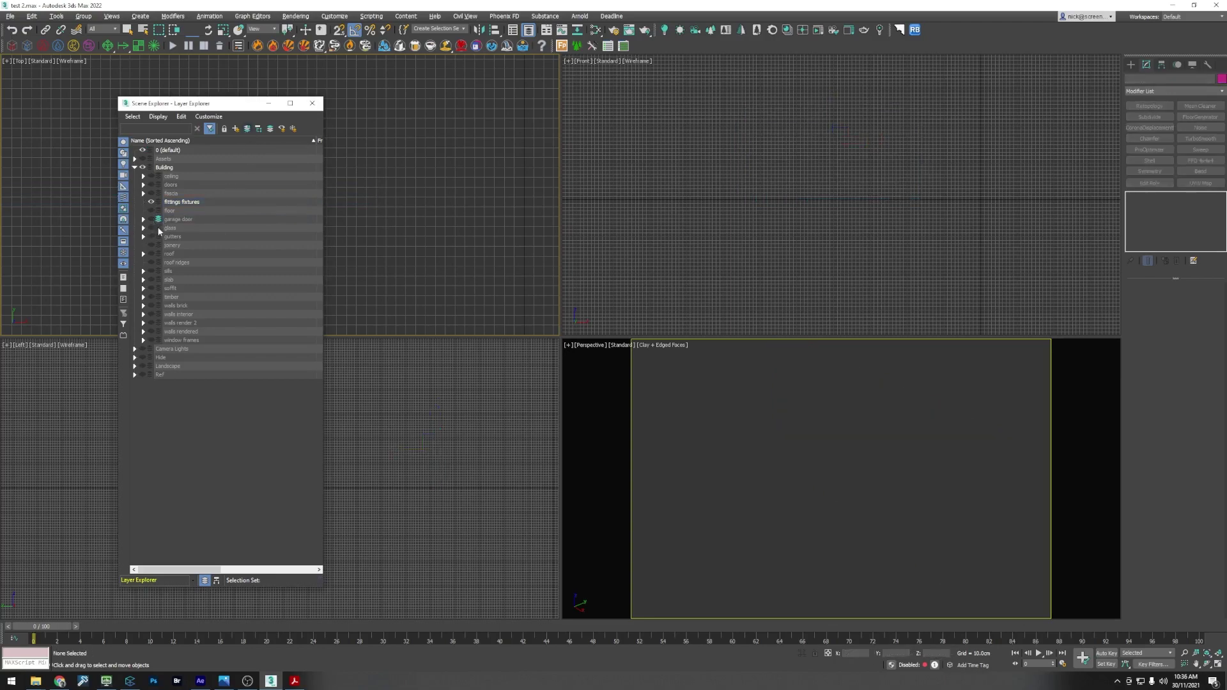
Step: Show the glass layer and delete the gable-front window element from its main glass object
{"action": "left_click", "coordinate": [152, 228]}
{"action": "scroll", "coordinate": [759, 449], "scroll_direction": "down", "scroll_amount": 10}
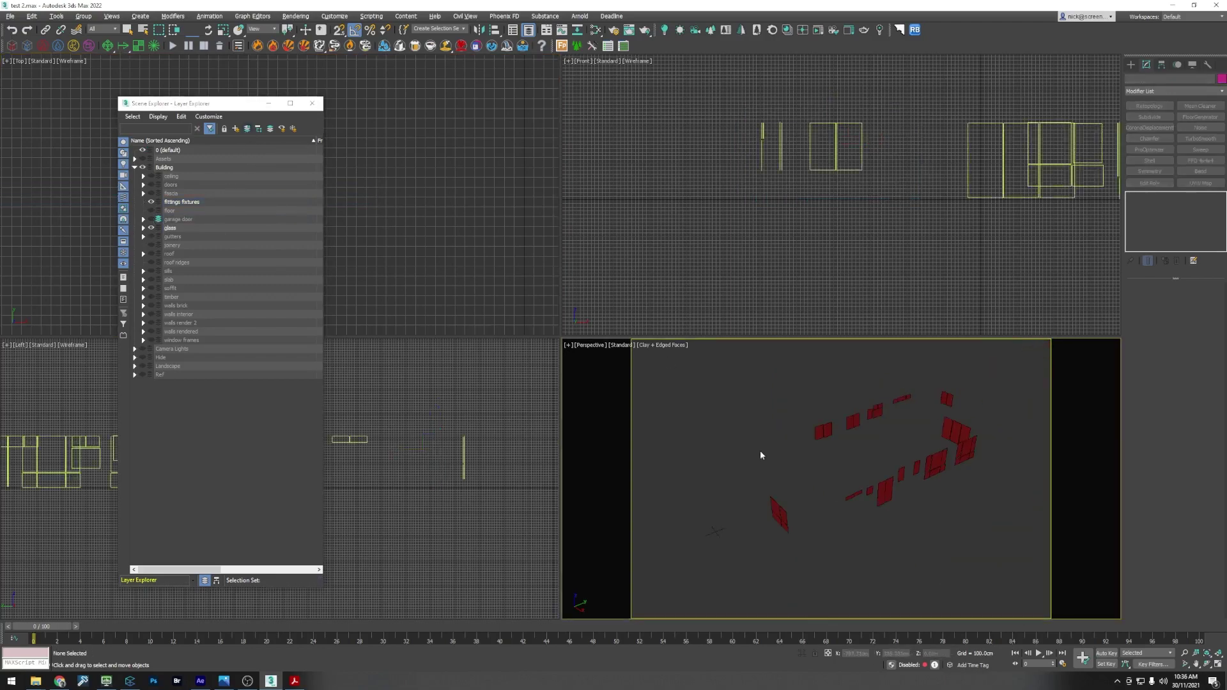
{"action": "left_click_drag", "start_coordinate": [752, 379], "coordinate": [749, 377]}
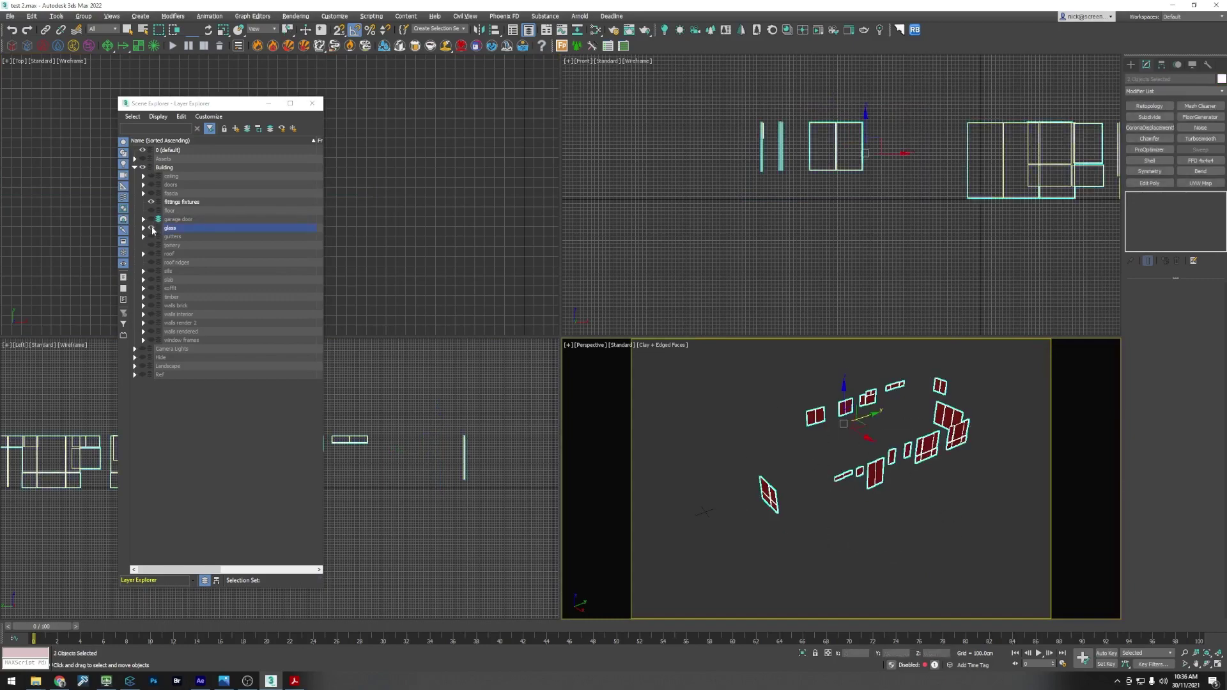
{"action": "left_click", "coordinate": [770, 495]}
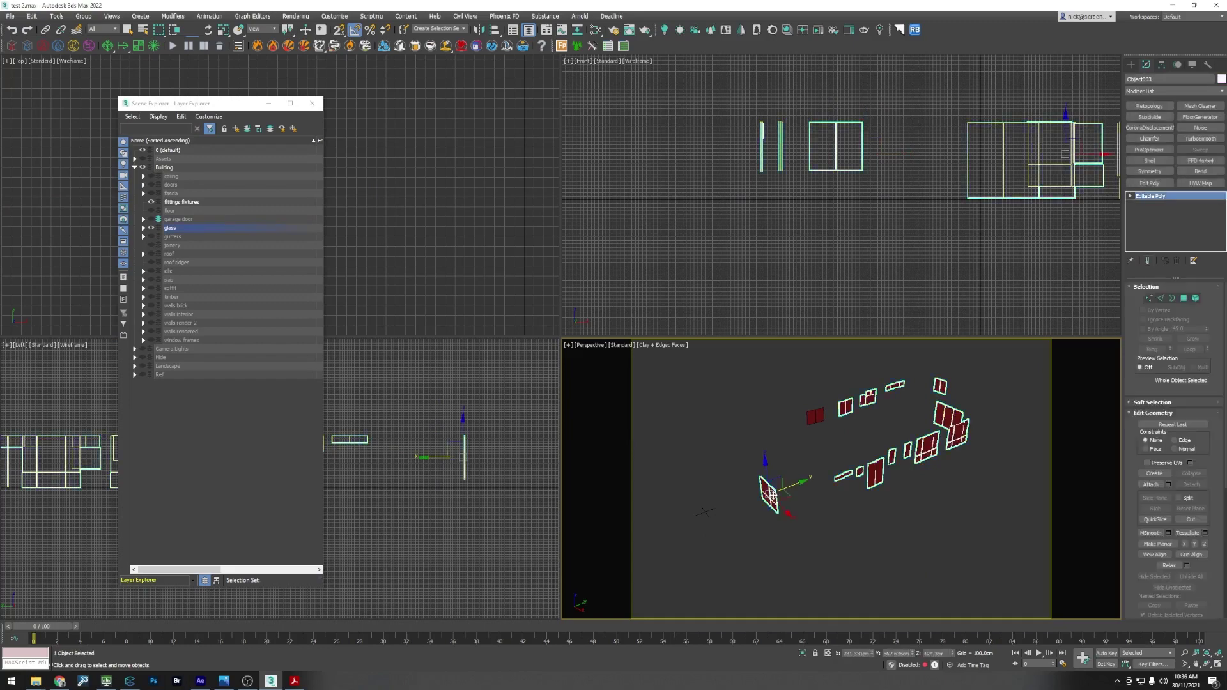
{"action": "left_click", "coordinate": [1195, 298]}
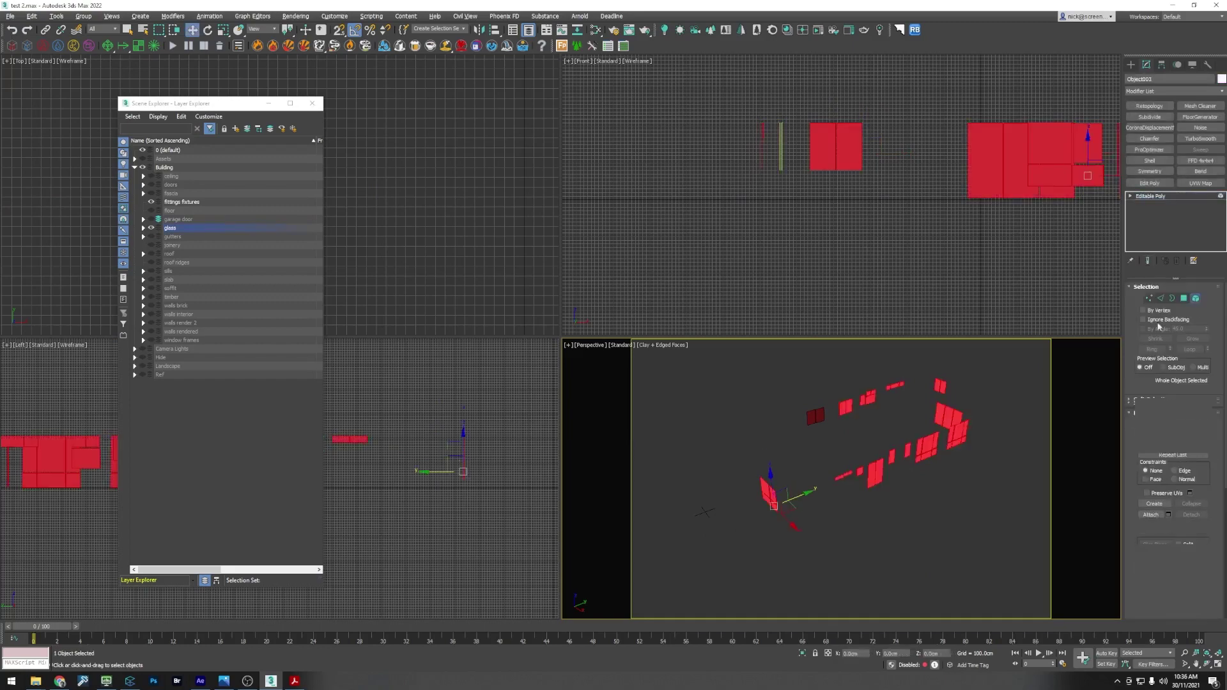
{"action": "left_click_drag", "start_coordinate": [789, 538], "coordinate": [728, 470]}
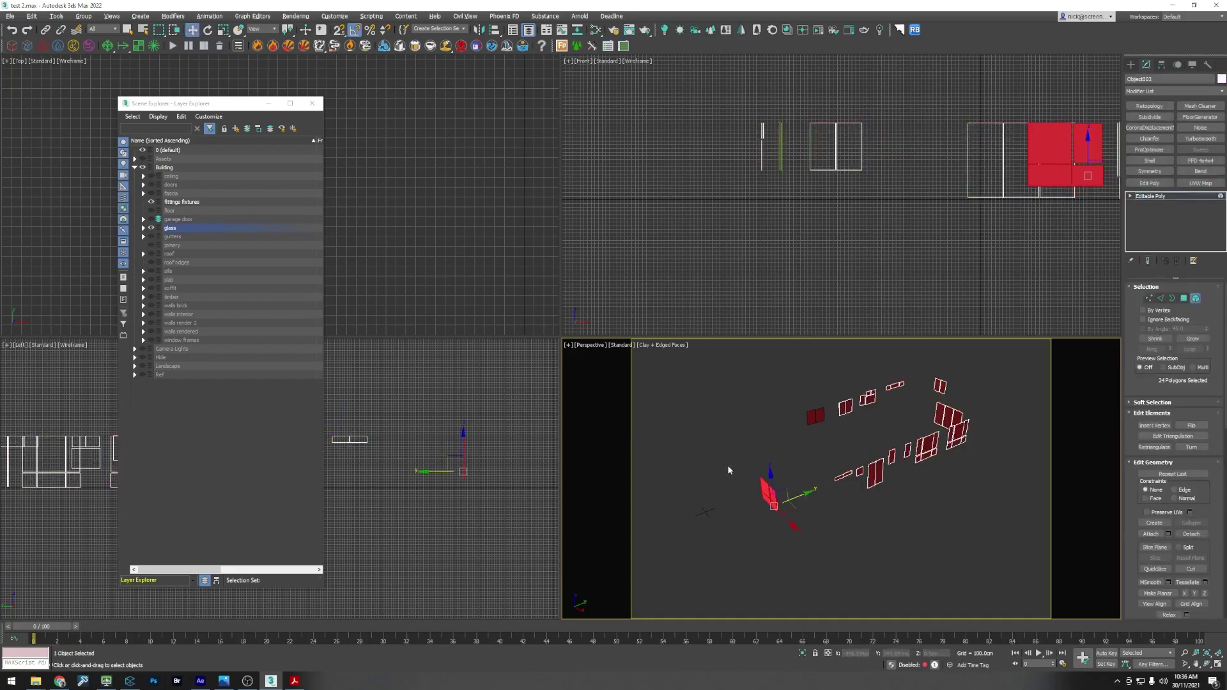
{"action": "key", "text": "Delete"}
{"action": "key", "text": "5"}
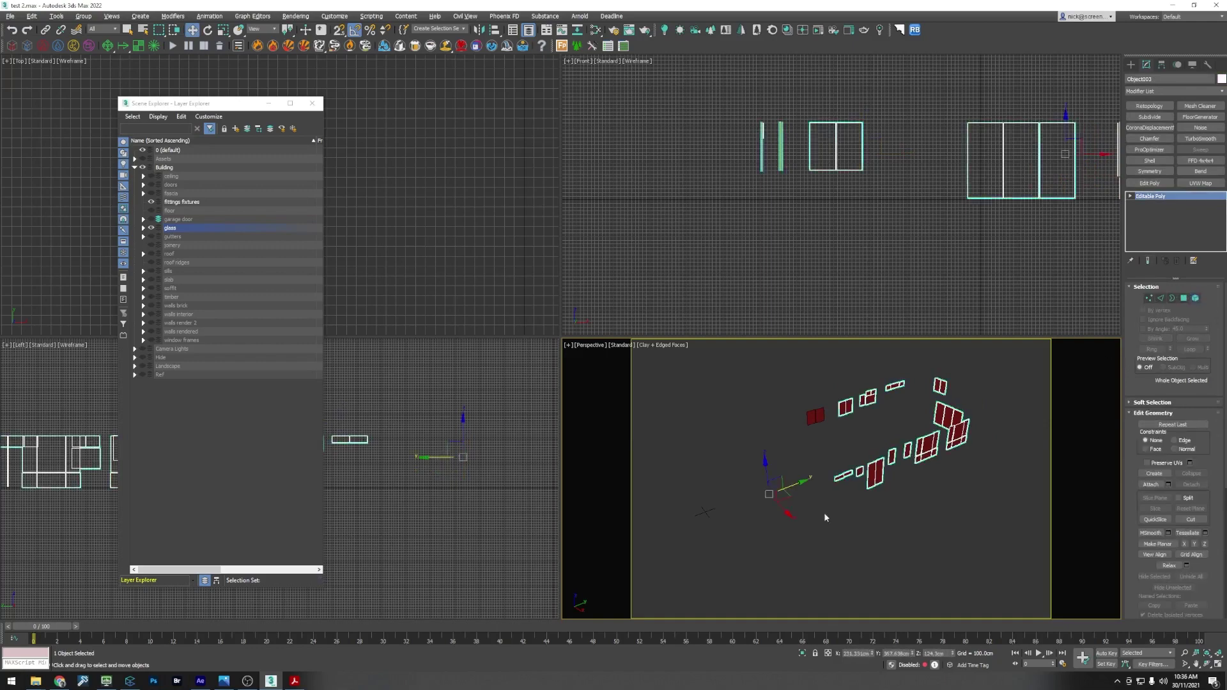
{"action": "left_click", "coordinate": [825, 517]}
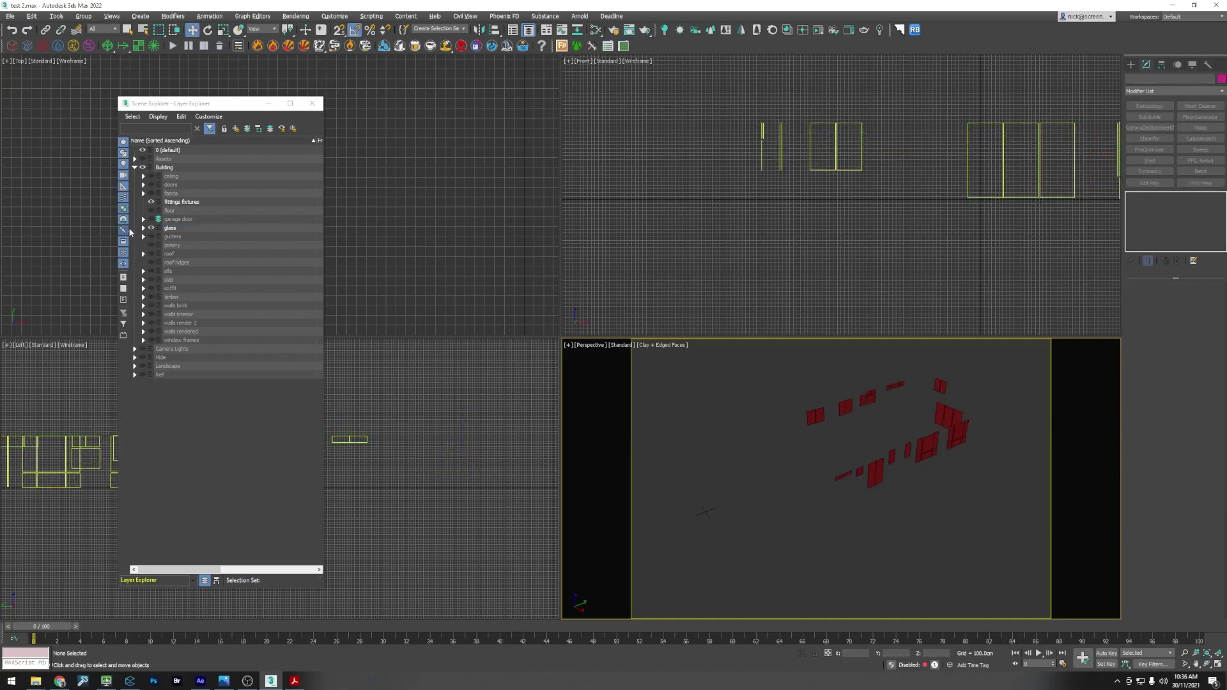
Step: Show the gutters layer in place of the glass layer and apply a Box UVW Map to the gutters
{"action": "left_click", "coordinate": [152, 229]}
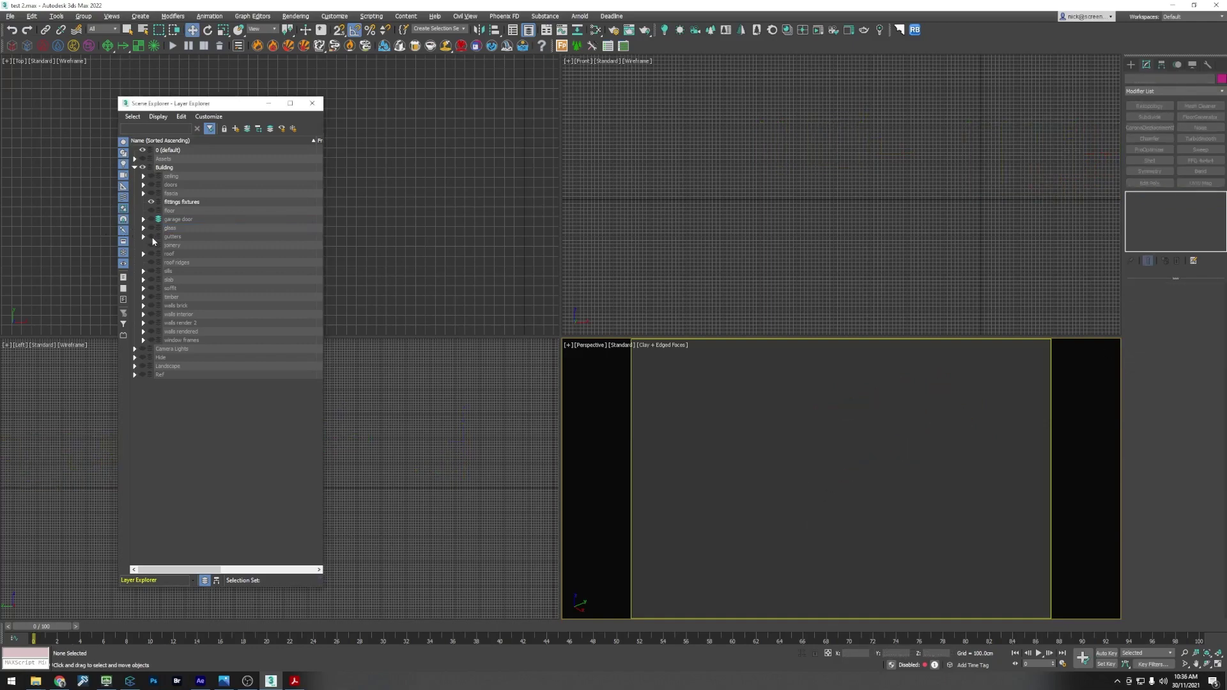
{"action": "left_click", "coordinate": [152, 237]}
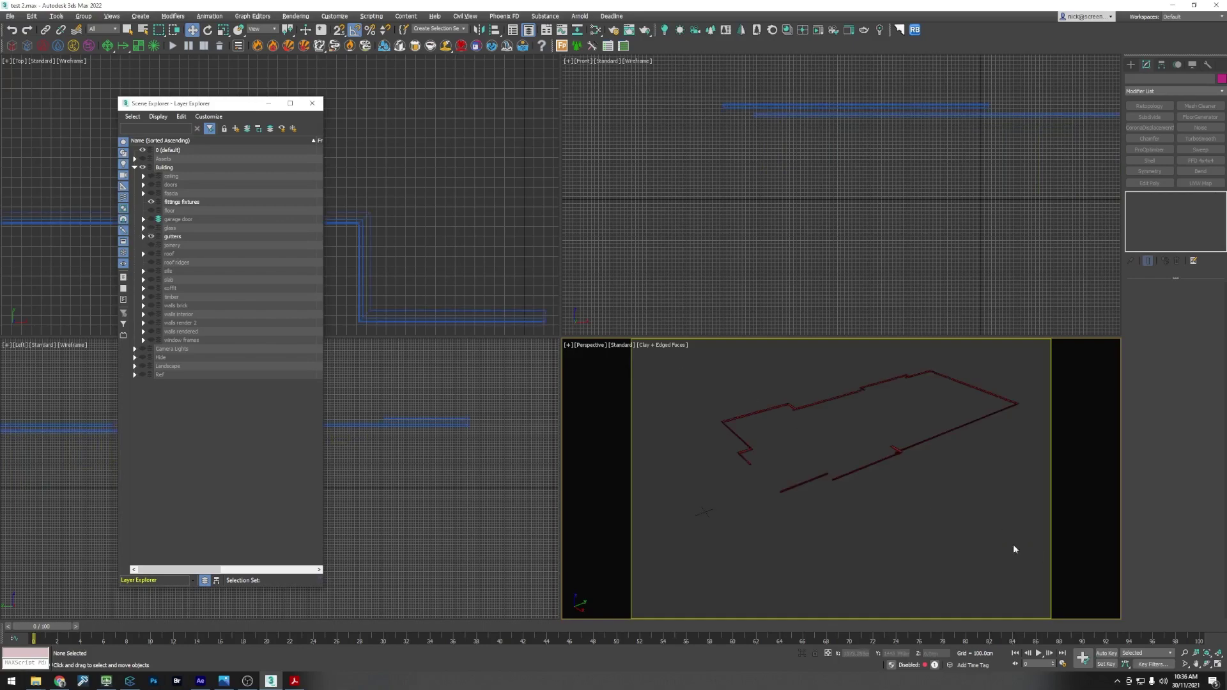
{"action": "left_click_drag", "start_coordinate": [1017, 552], "coordinate": [684, 361]}
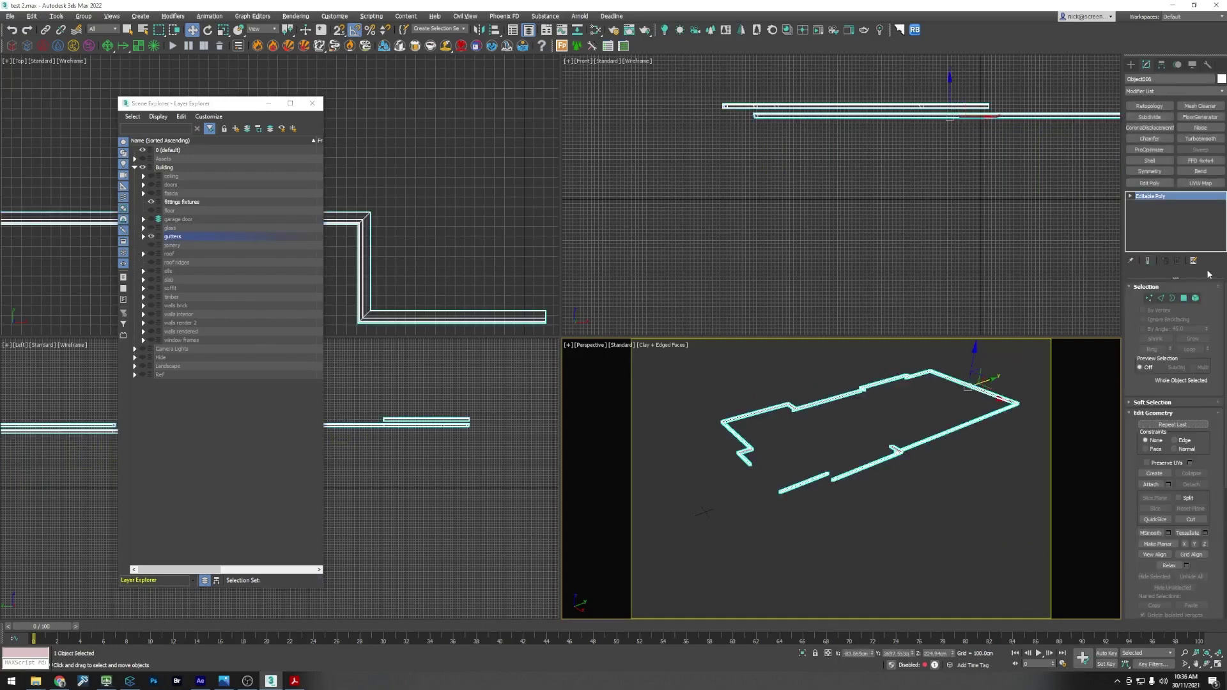
{"action": "left_click", "coordinate": [1200, 183]}
{"action": "left_click", "coordinate": [1156, 343]}
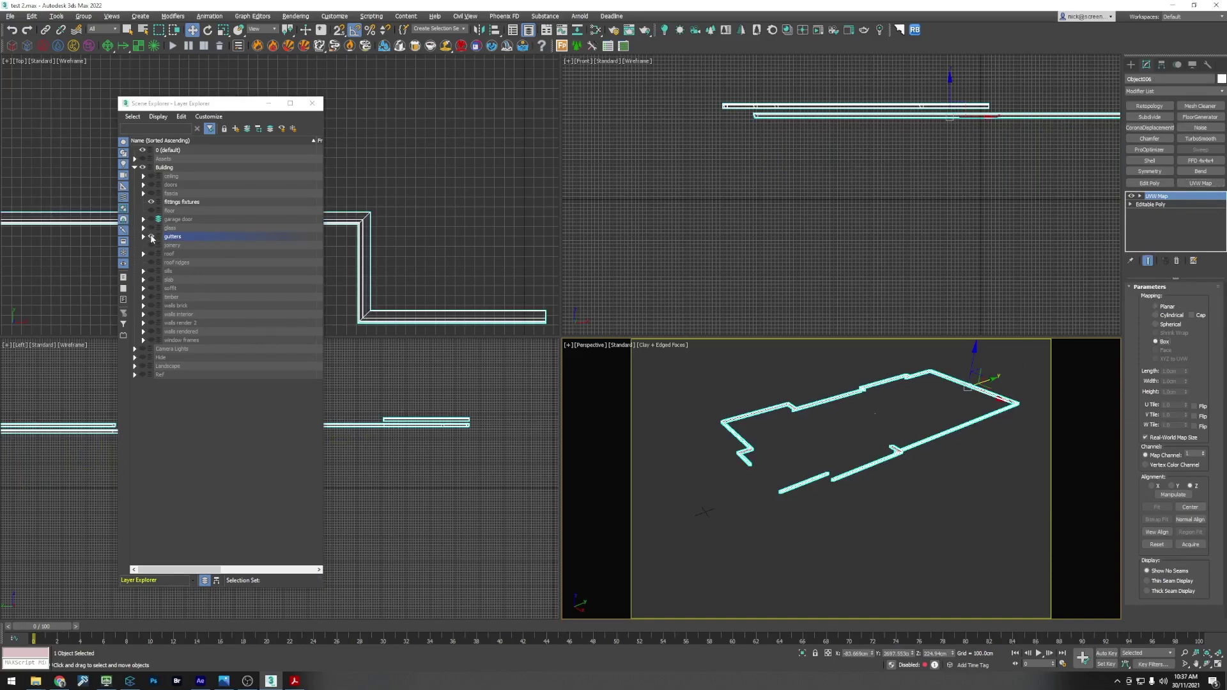
Step: Hide the gutters layer and inspect the roof layer on its own before hiding it too
{"action": "left_click", "coordinate": [150, 236]}
{"action": "left_click", "coordinate": [151, 254]}
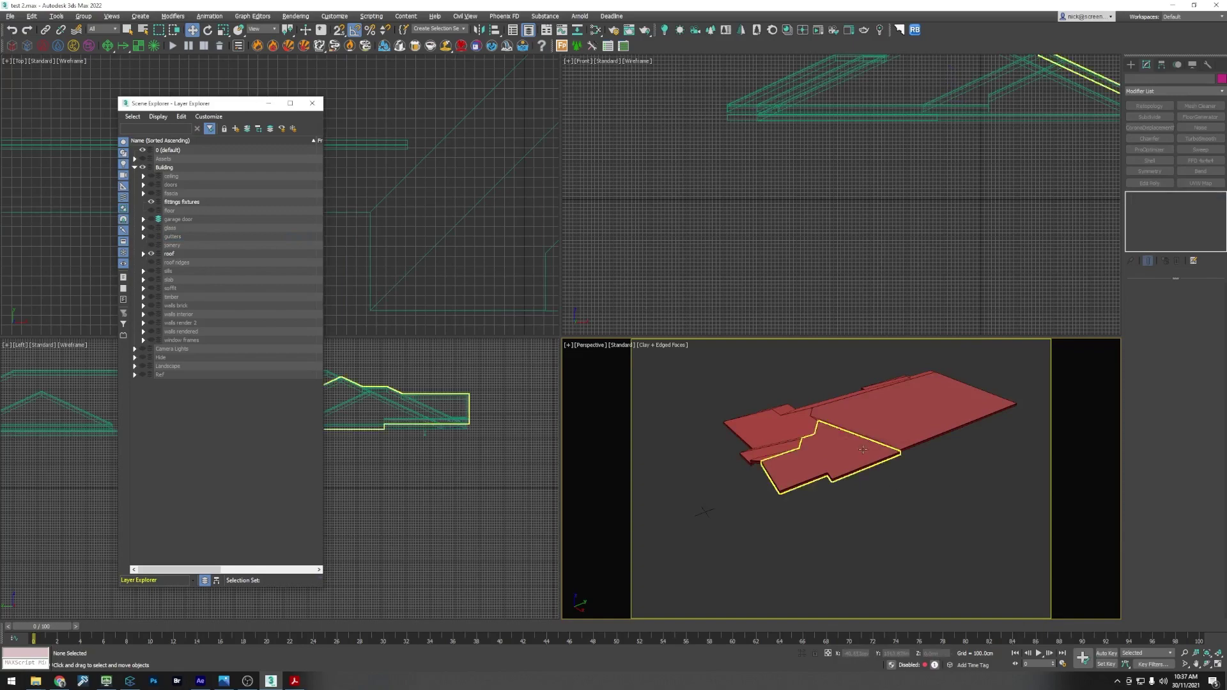
{"action": "left_click", "coordinate": [152, 254]}
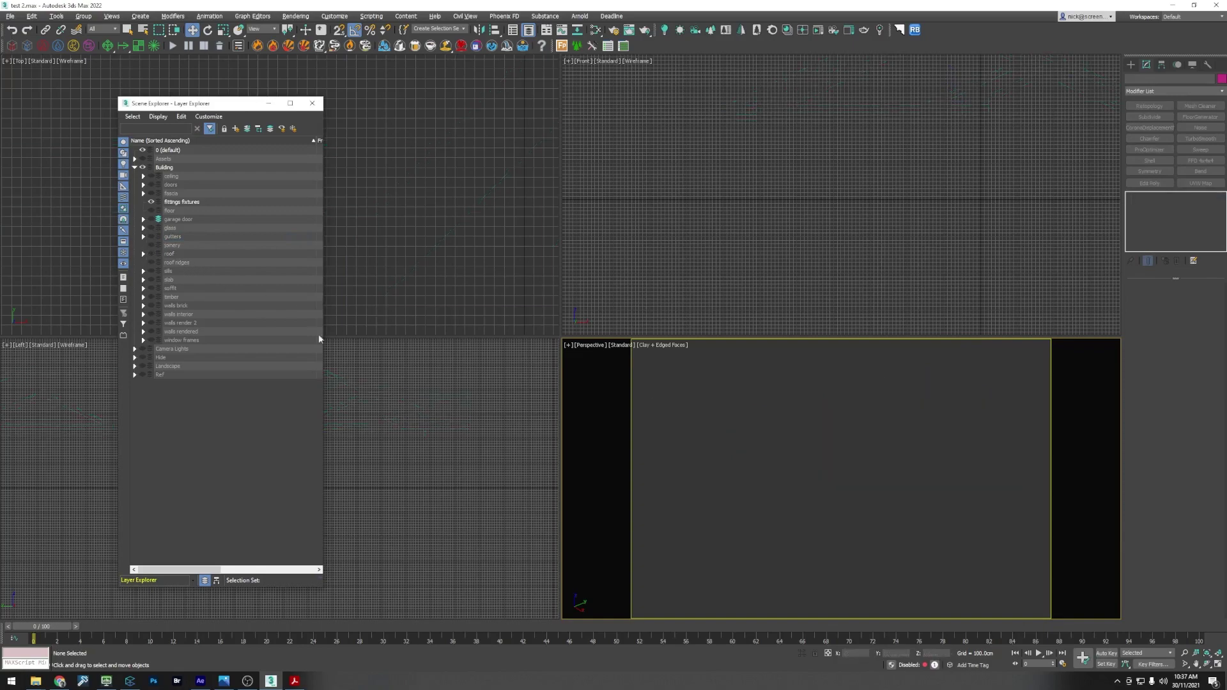
Step: Show the sills layer and apply a Box UVW Map to all the window sills
{"action": "left_click", "coordinate": [152, 271]}
{"action": "left_click_drag", "start_coordinate": [994, 527], "coordinate": [761, 363]}
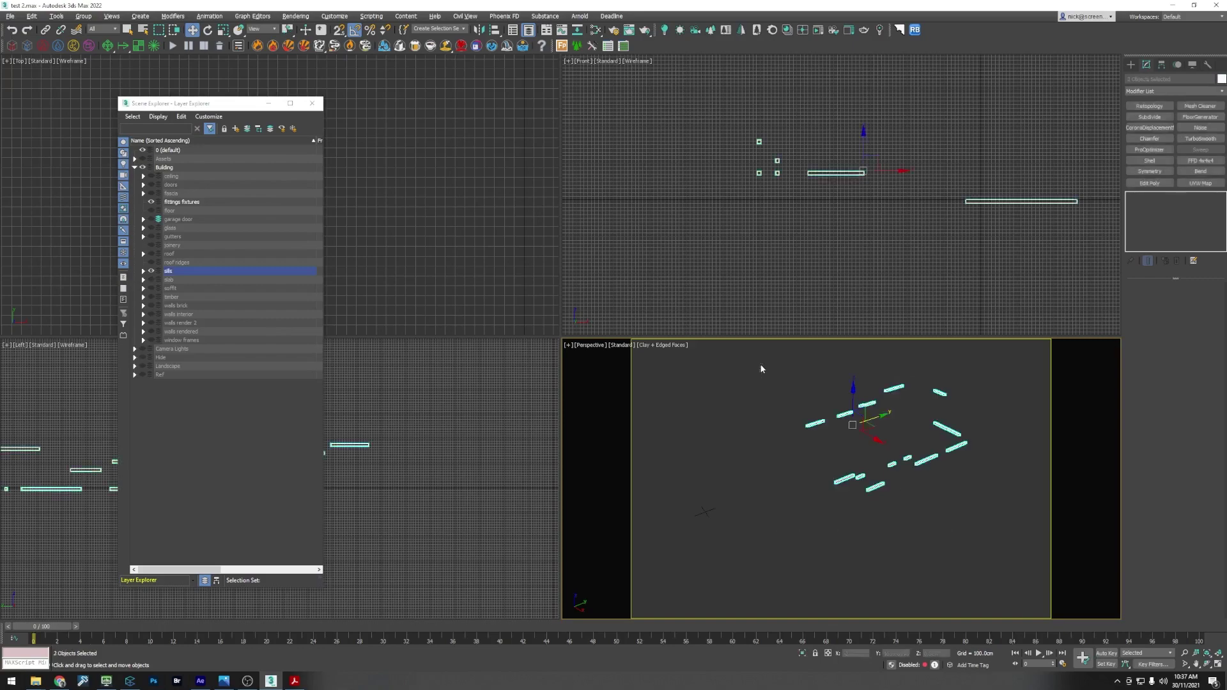
{"action": "left_click", "coordinate": [1202, 183]}
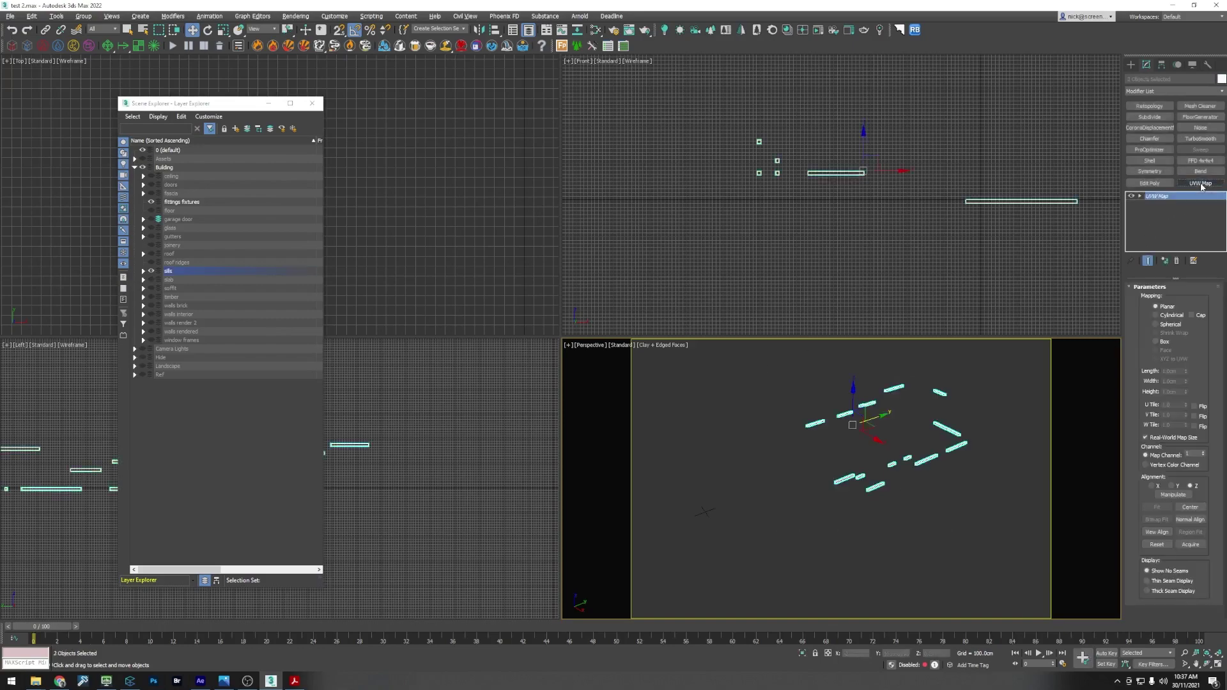
{"action": "left_click", "coordinate": [1156, 342]}
{"action": "left_click", "coordinate": [832, 512]}
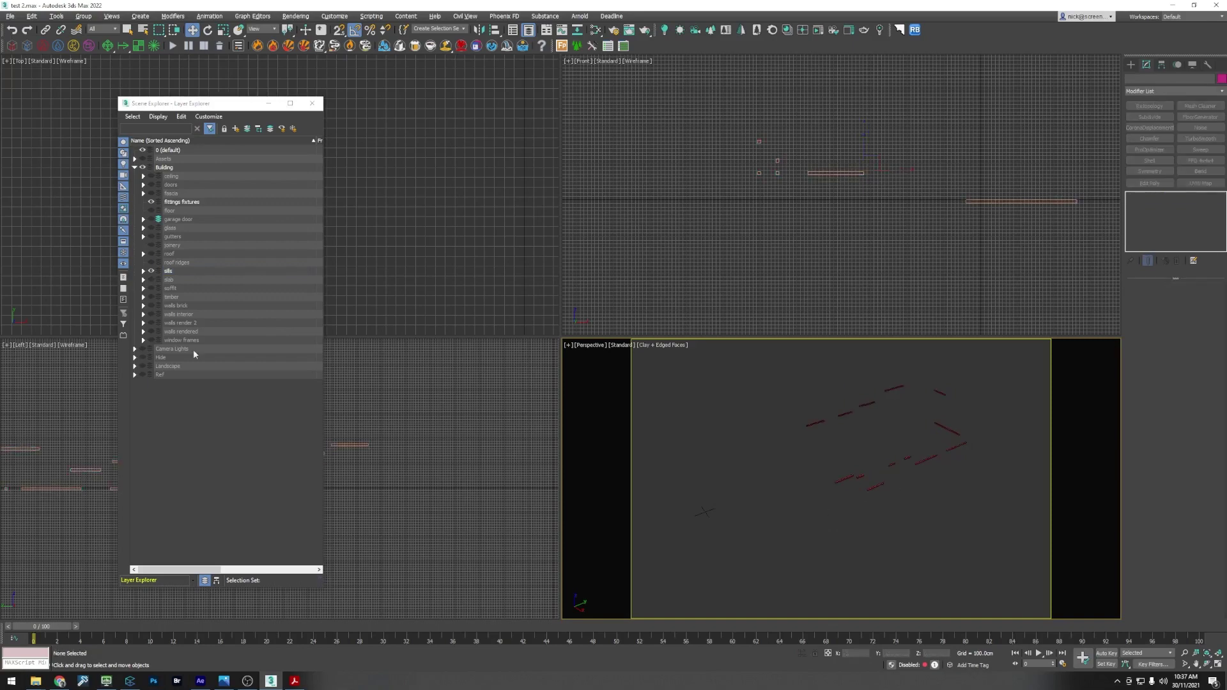
Step: Show the slab layer in place of the sills and apply a UVW Map to the slab objects
{"action": "left_click", "coordinate": [151, 271]}
{"action": "left_click", "coordinate": [151, 279]}
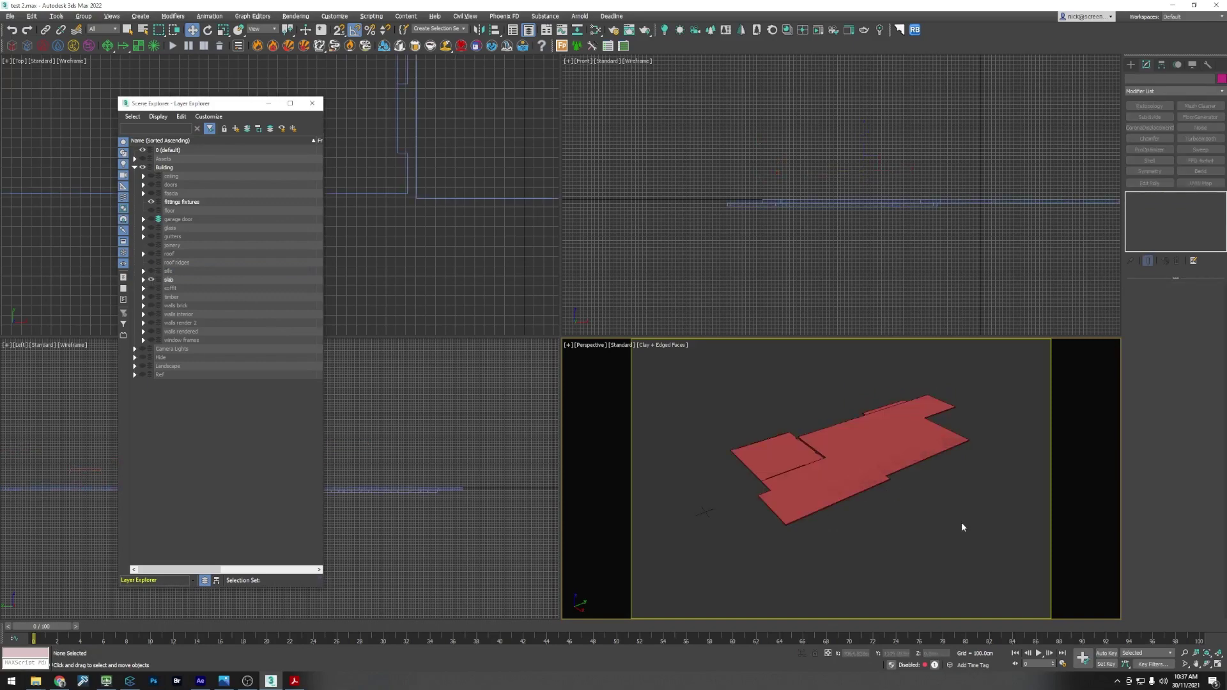
{"action": "left_click_drag", "start_coordinate": [961, 523], "coordinate": [703, 374]}
{"action": "left_click", "coordinate": [1200, 183]}
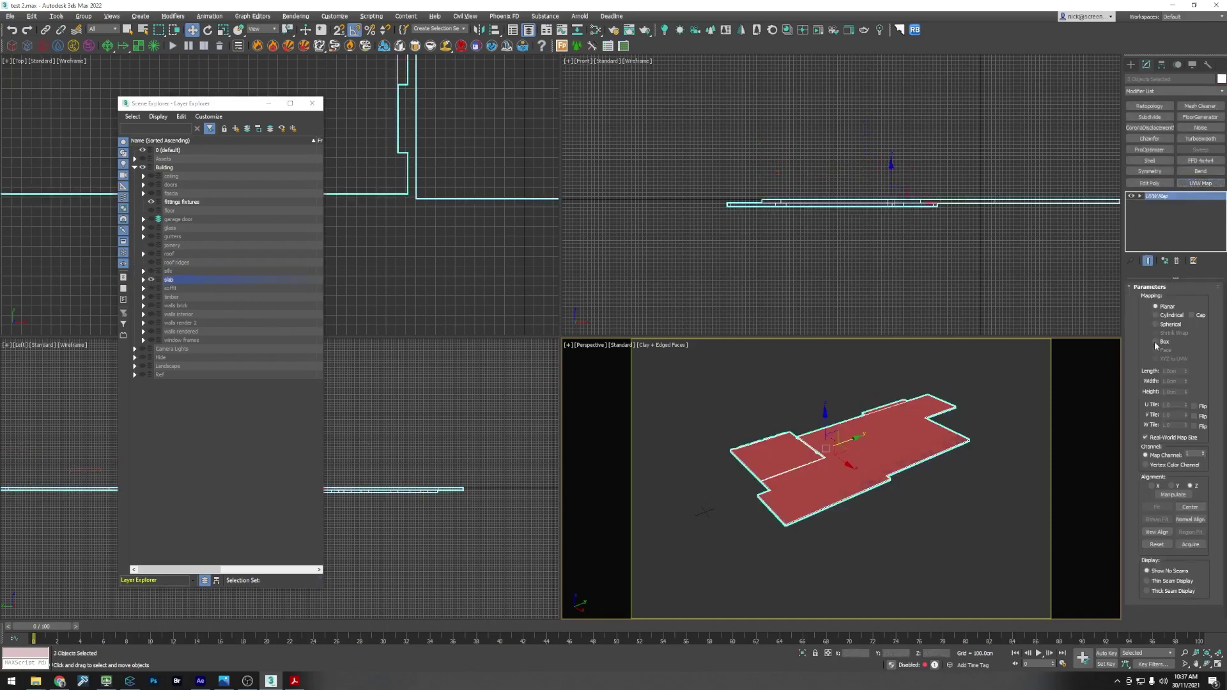
{"action": "left_click", "coordinate": [853, 538]}
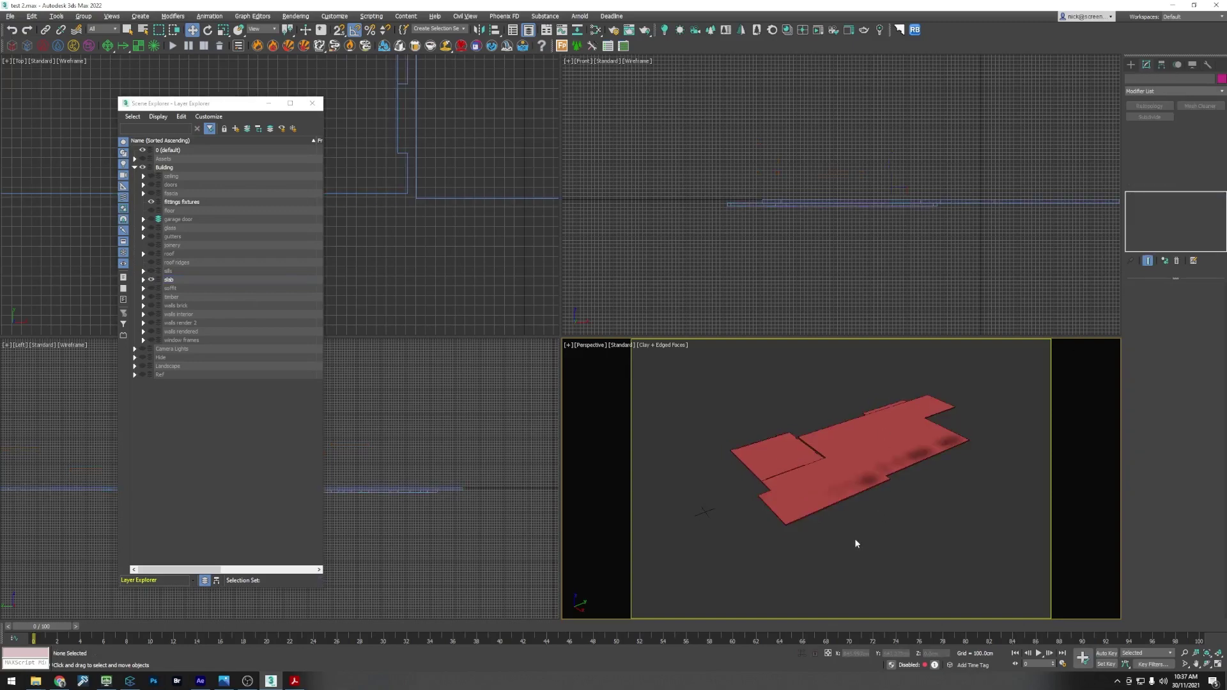
Step: Show the soffit layer in place of the slab and apply a Box UVW Map to the soffit
{"action": "left_click", "coordinate": [152, 279]}
{"action": "left_click", "coordinate": [151, 288]}
{"action": "left_click_drag", "start_coordinate": [999, 504], "coordinate": [786, 369]}
{"action": "left_click", "coordinate": [1200, 183]}
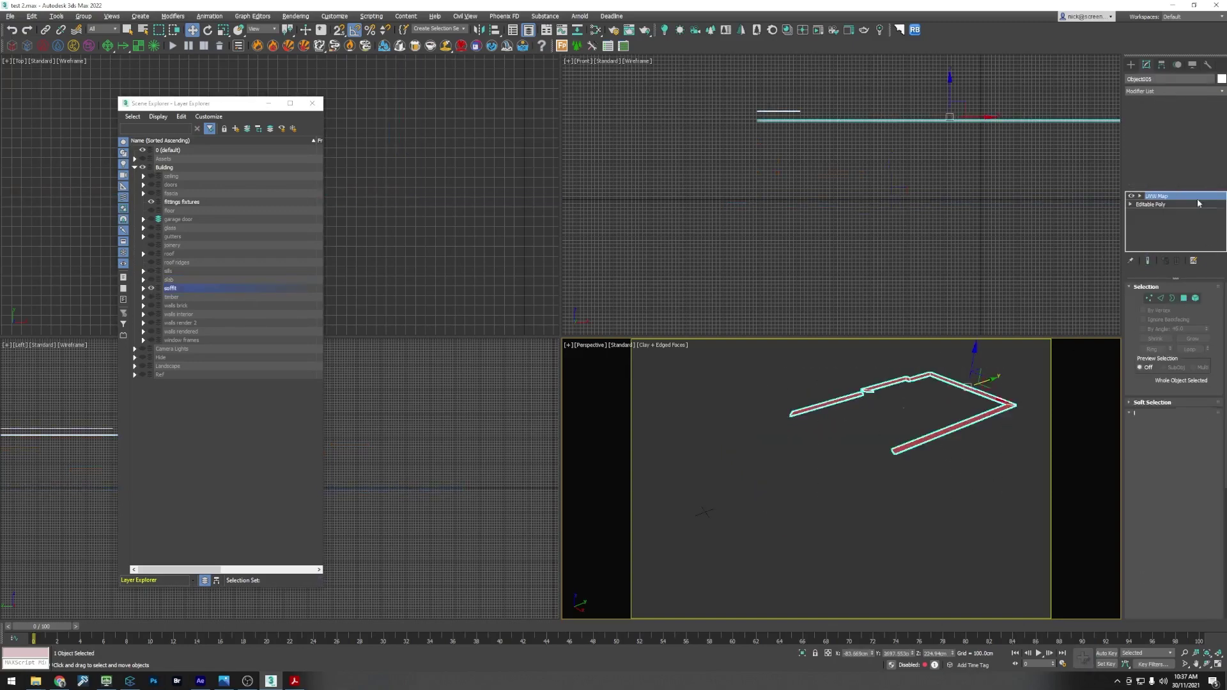
{"action": "left_click", "coordinate": [1158, 342]}
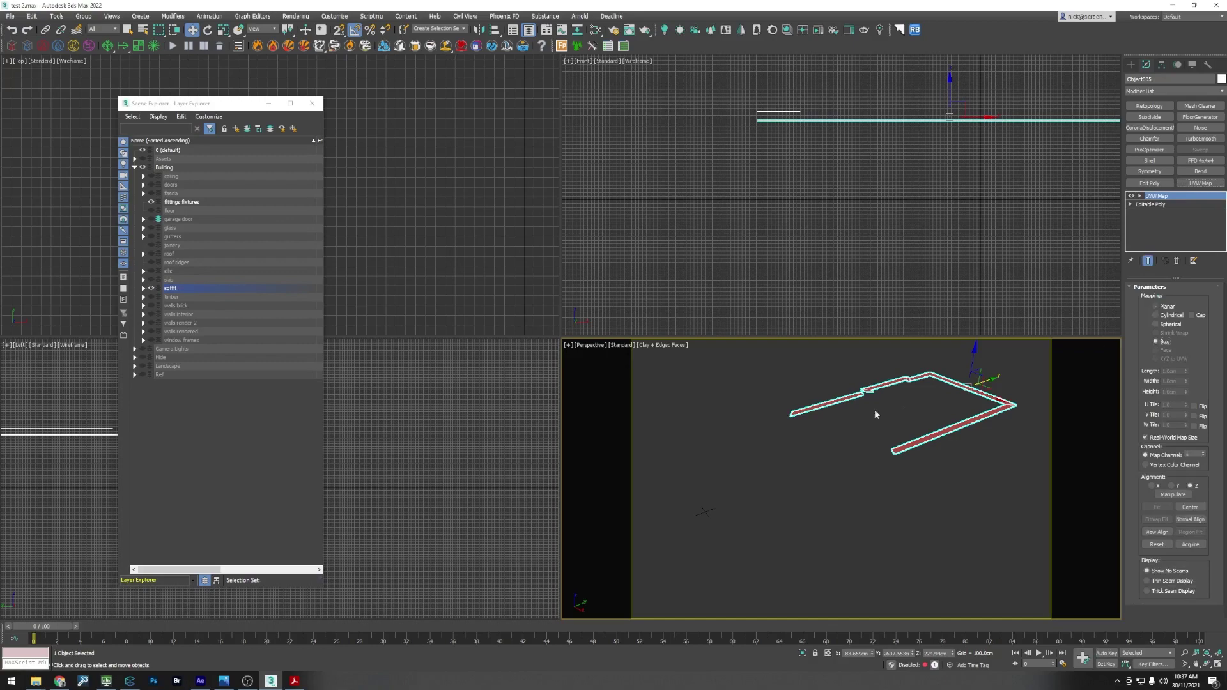
{"action": "left_click", "coordinate": [807, 423]}
Step: Show the timber layer in place of the soffit and apply a UVW Map to the timber objects
{"action": "left_click", "coordinate": [151, 288]}
{"action": "left_click", "coordinate": [152, 297]}
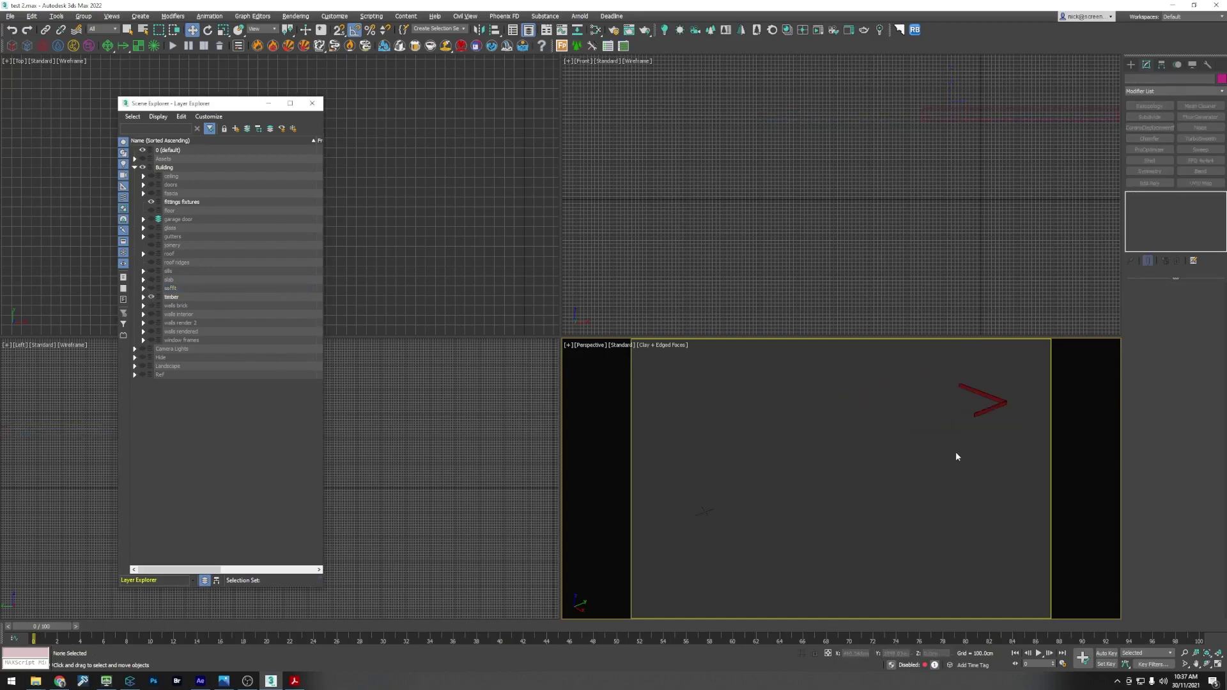
{"action": "left_click_drag", "start_coordinate": [957, 456], "coordinate": [1004, 406]}
{"action": "left_click", "coordinate": [1199, 184]}
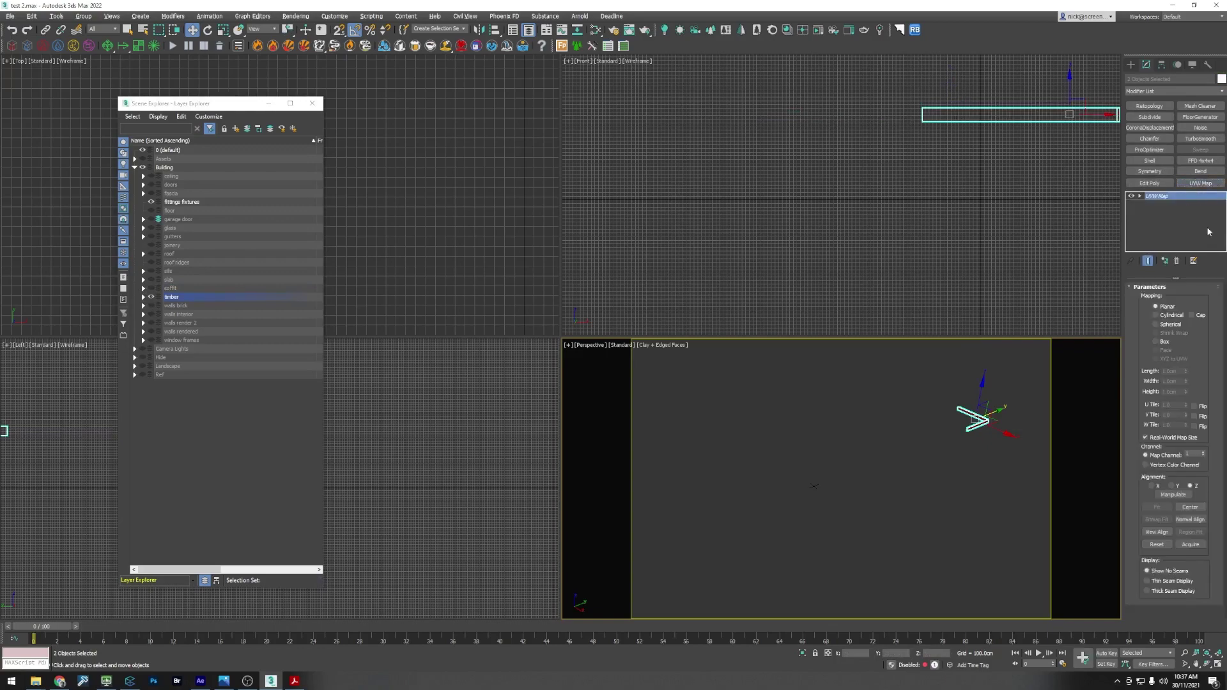
{"action": "left_click", "coordinate": [948, 426]}
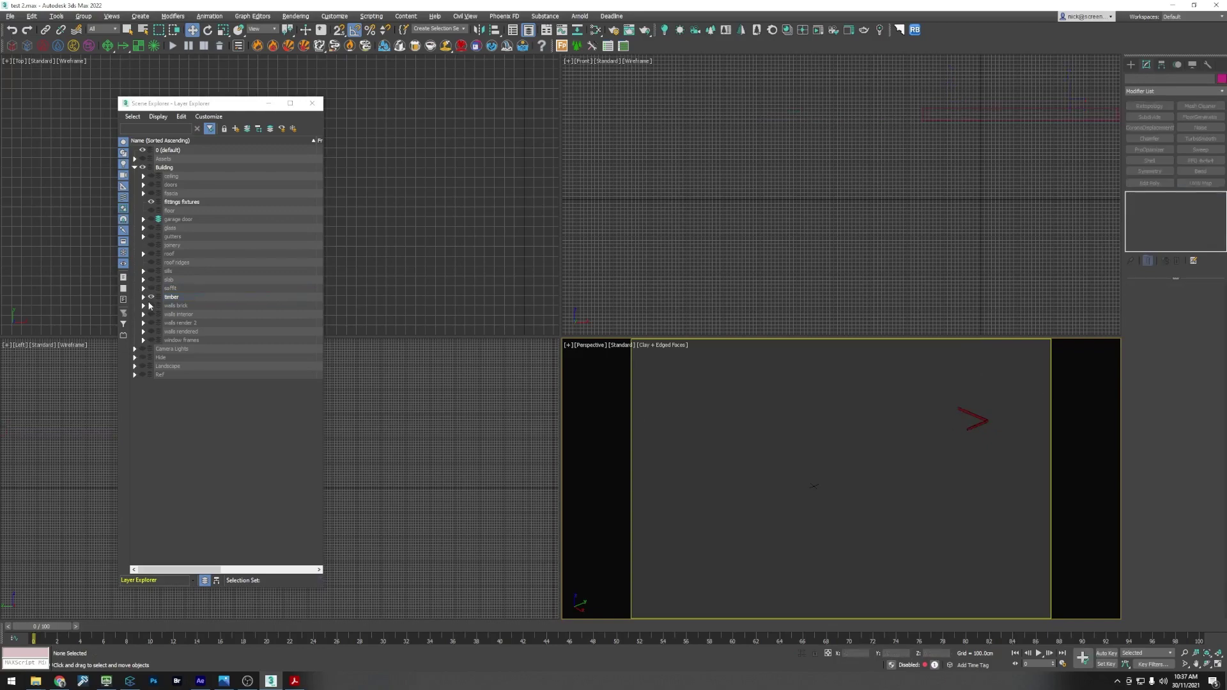
Step: Hide the timber layer and show the walls brick, walls render 2 and walls rendered layers together
{"action": "left_click", "coordinate": [152, 297]}
{"action": "left_click", "coordinate": [151, 306]}
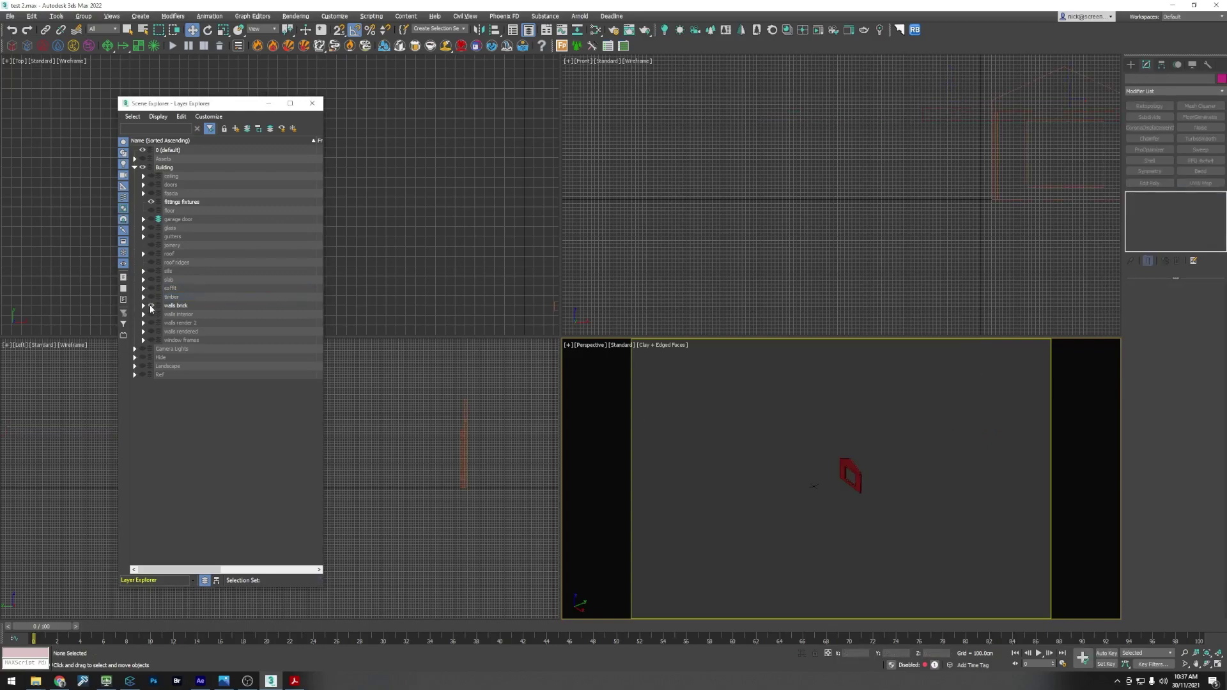
{"action": "key", "text": "ctrl+r"}
{"action": "left_click_drag", "start_coordinate": [855, 510], "coordinate": [856, 470]}
{"action": "key", "text": "w"}
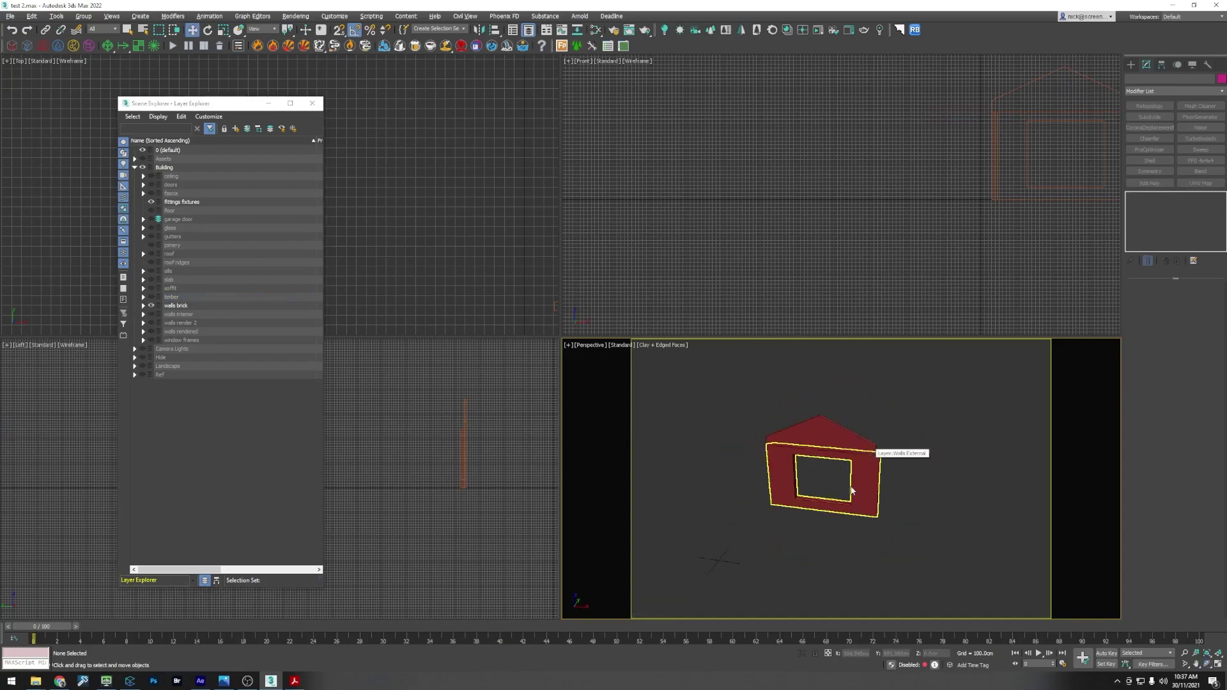
{"action": "left_click", "coordinate": [153, 323]}
{"action": "left_click", "coordinate": [152, 332]}
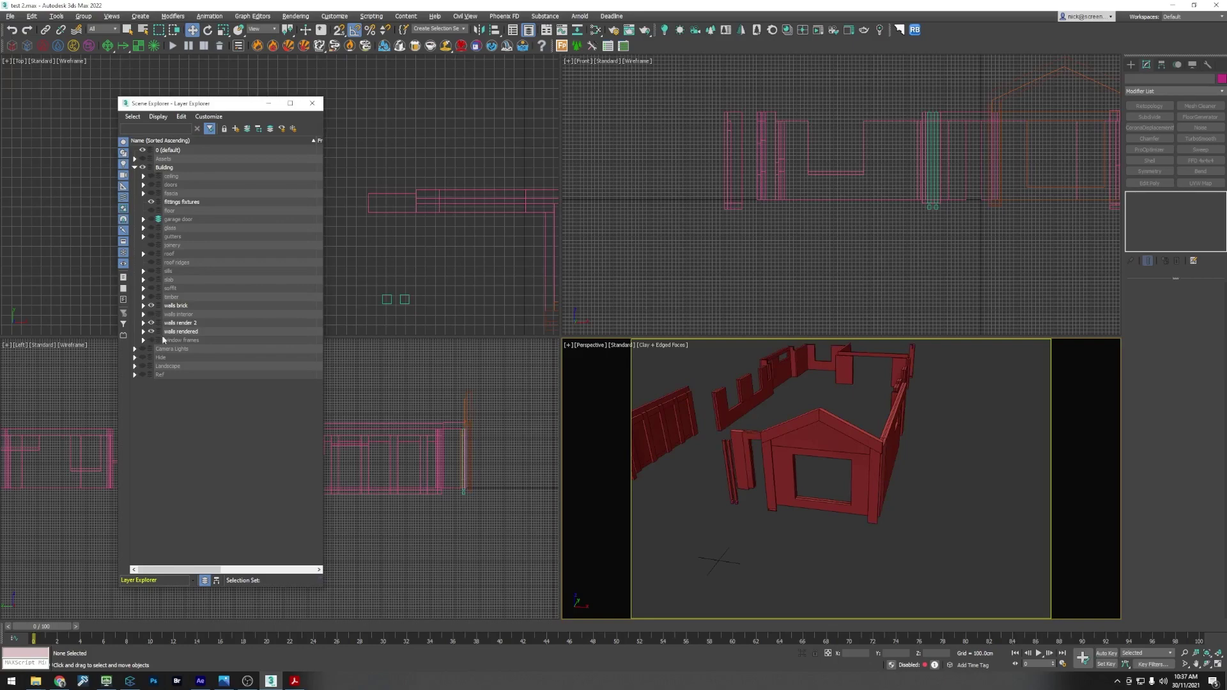
Step: Move the posts sublayer out of walls rendered to sit directly under the Building layer, and hide it
{"action": "left_click", "coordinate": [729, 502]}
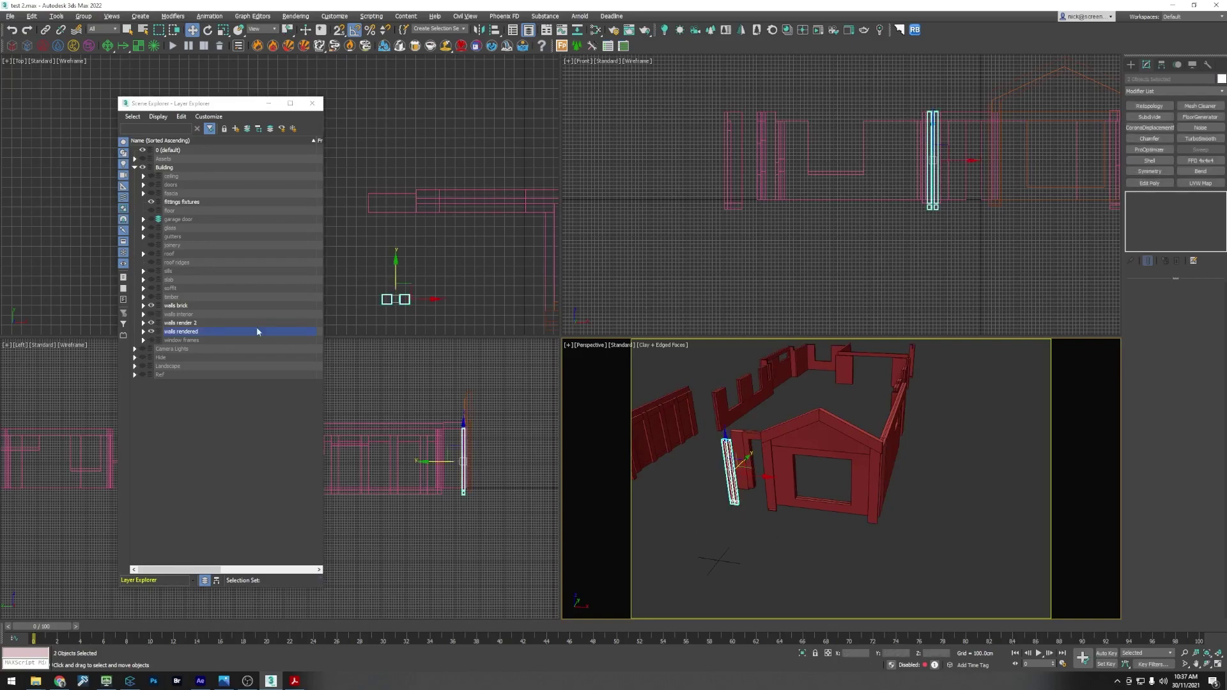
{"action": "left_click", "coordinate": [144, 332]}
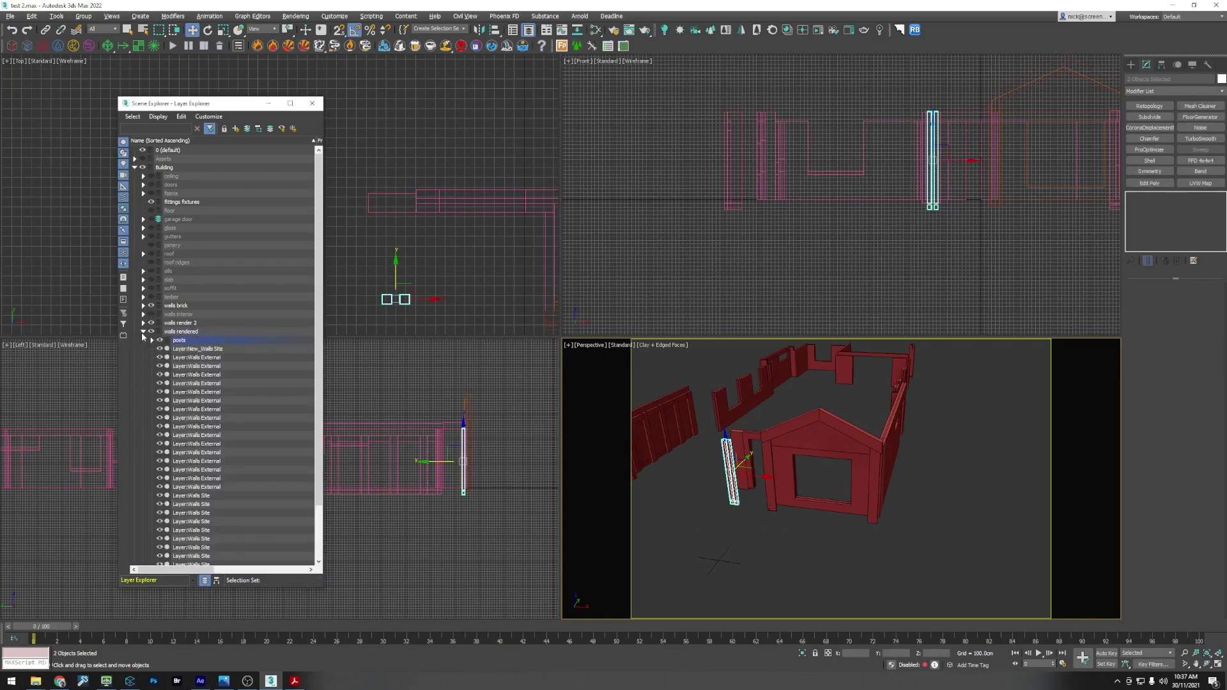
{"action": "left_click_drag", "start_coordinate": [181, 342], "coordinate": [178, 167]}
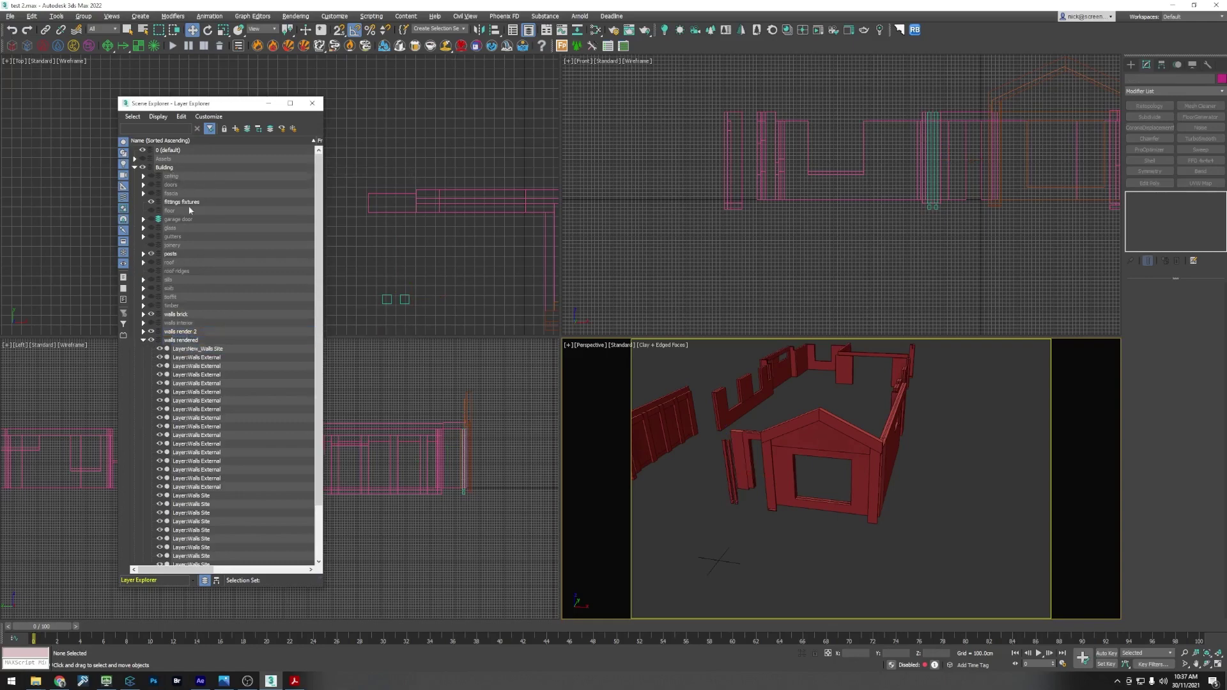
{"action": "left_click", "coordinate": [151, 254]}
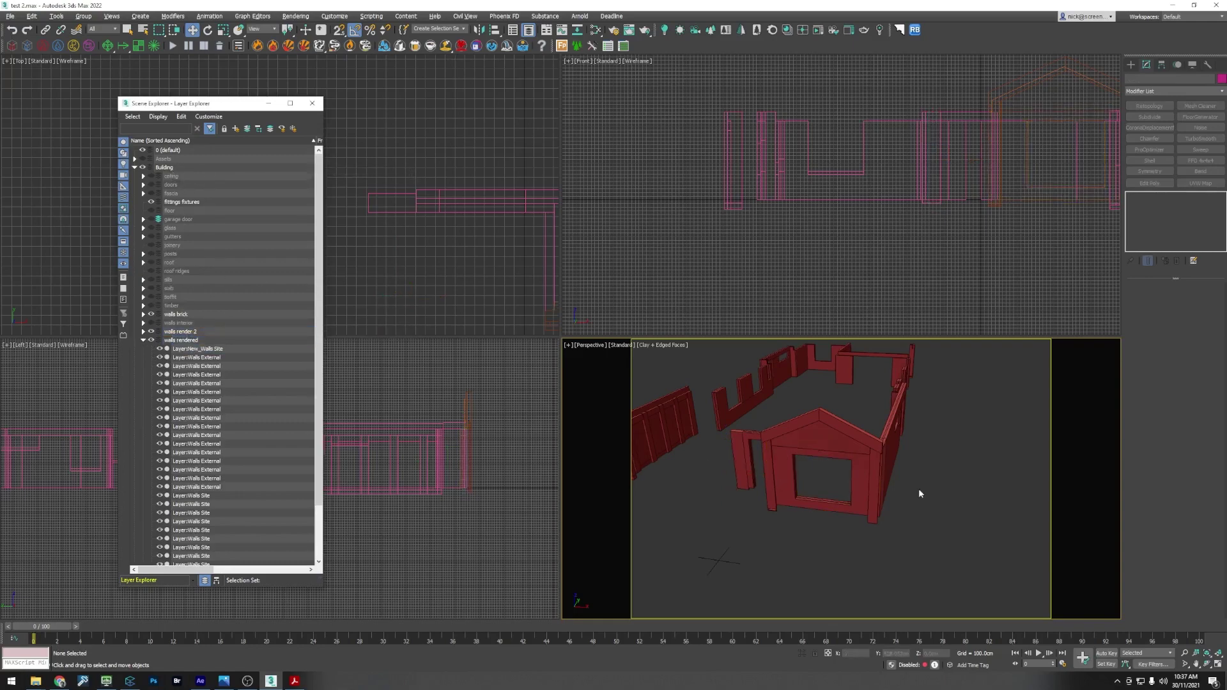
{"action": "middle_click_drag", "start_coordinate": [835, 493], "coordinate": [869, 496], "text": "alt"}
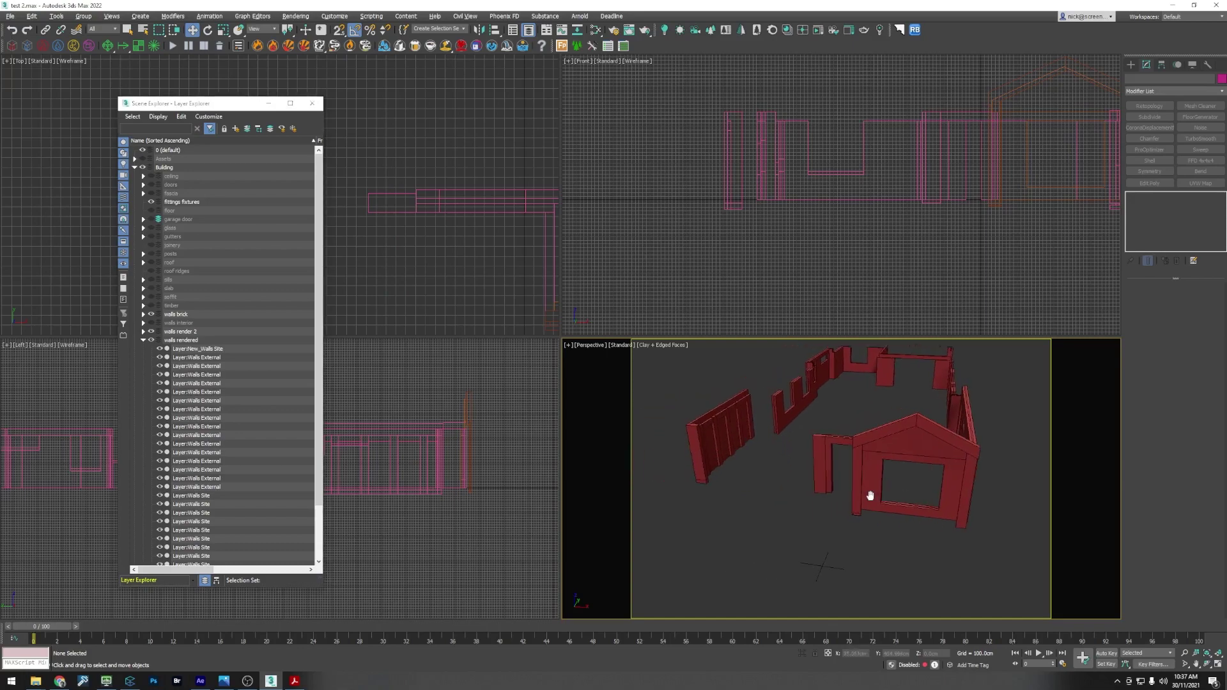
Step: Collapse the walls rendered layer and hide the walls brick, walls render 2 and walls rendered layers
{"action": "left_click", "coordinate": [143, 340]}
{"action": "left_click", "coordinate": [152, 314]}
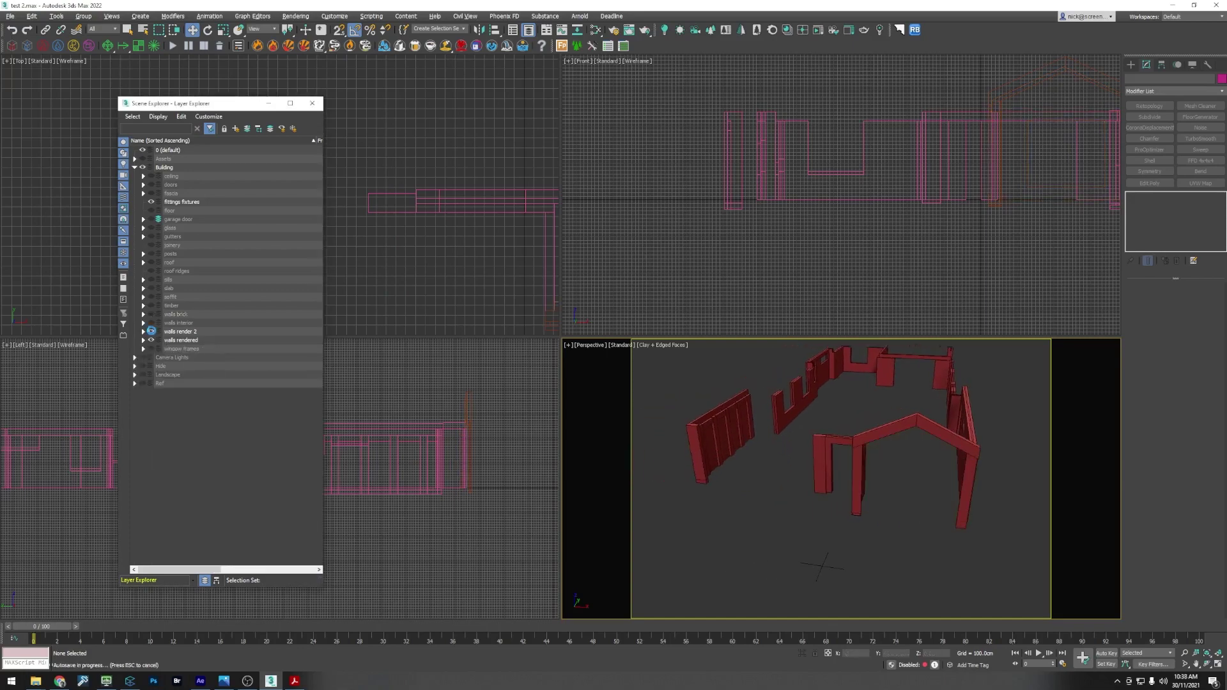
{"action": "left_click", "coordinate": [151, 331]}
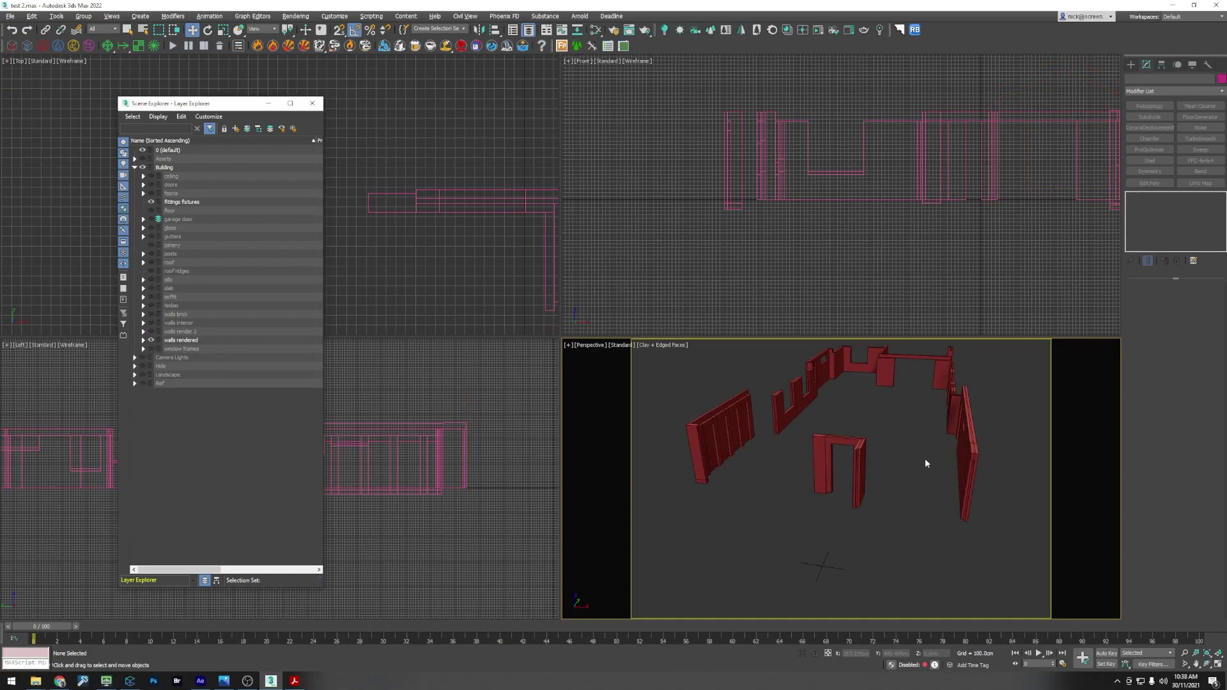
{"action": "middle_click_drag", "start_coordinate": [893, 456], "coordinate": [895, 459]}
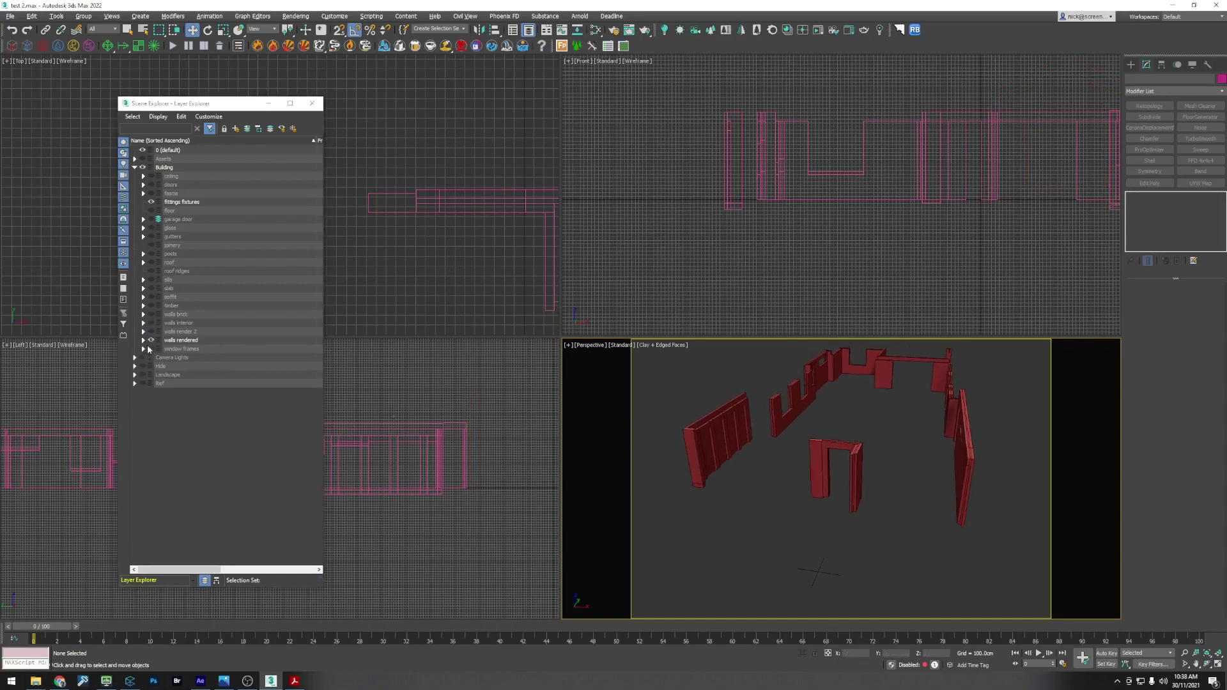
{"action": "left_click", "coordinate": [151, 340]}
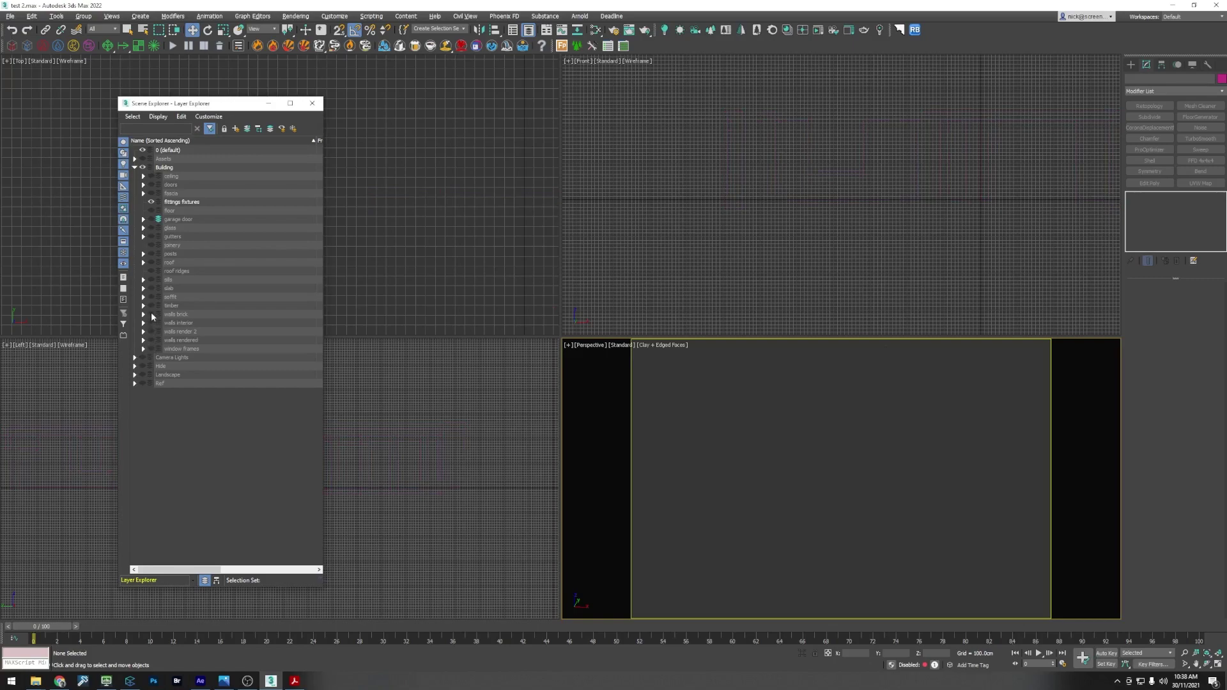
Step: Check the walls brick, walls interior, walls render 2 and walls rendered layers in turn, leaving only walls render 2 shown among the wall layers
{"action": "left_click", "coordinate": [151, 314]}
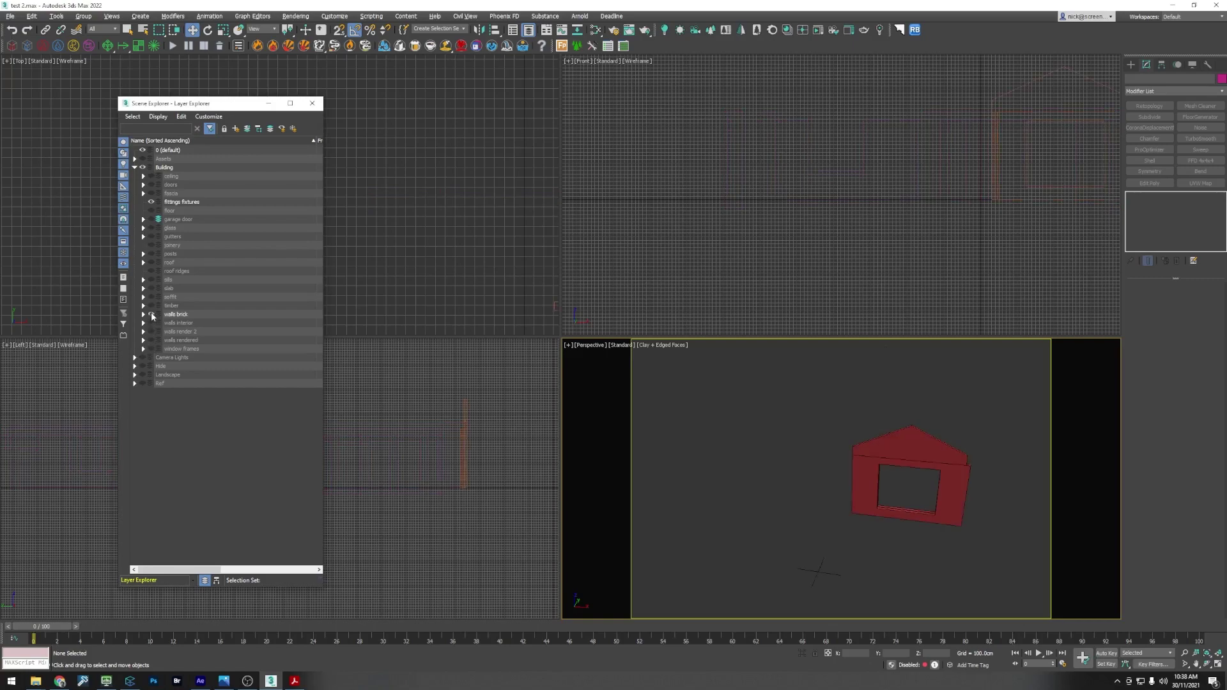
{"action": "left_click", "coordinate": [151, 314]}
{"action": "left_click", "coordinate": [152, 322]}
{"action": "left_click", "coordinate": [152, 323]}
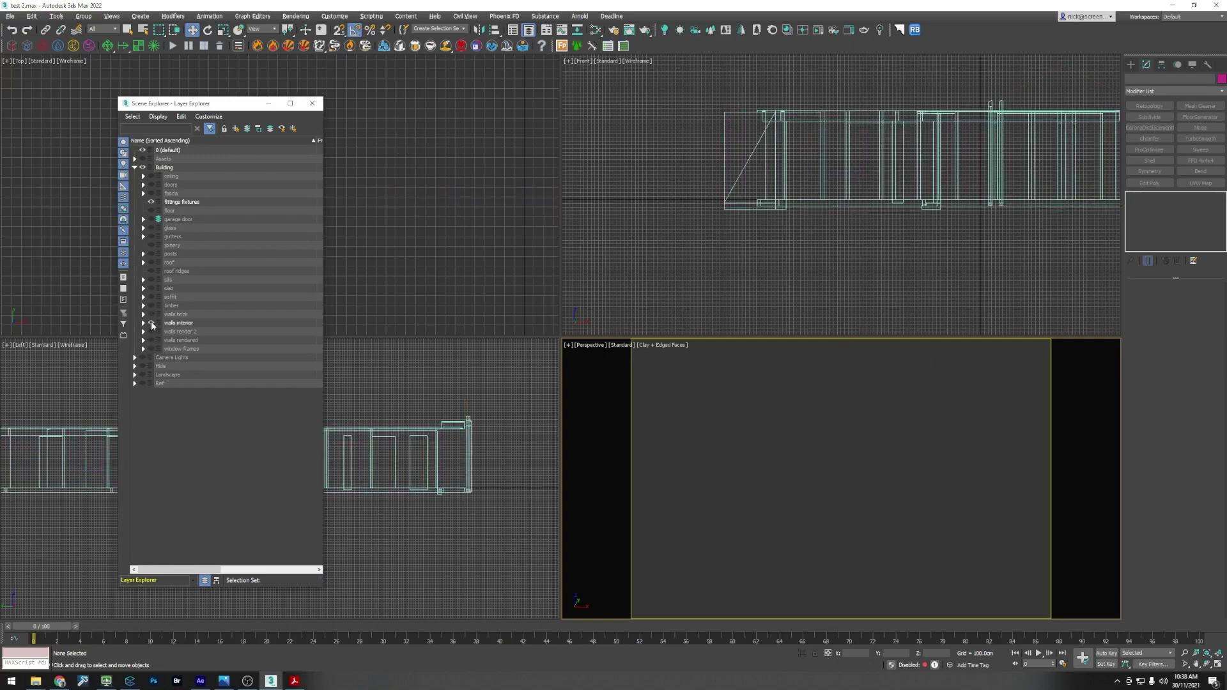
{"action": "left_click", "coordinate": [152, 331]}
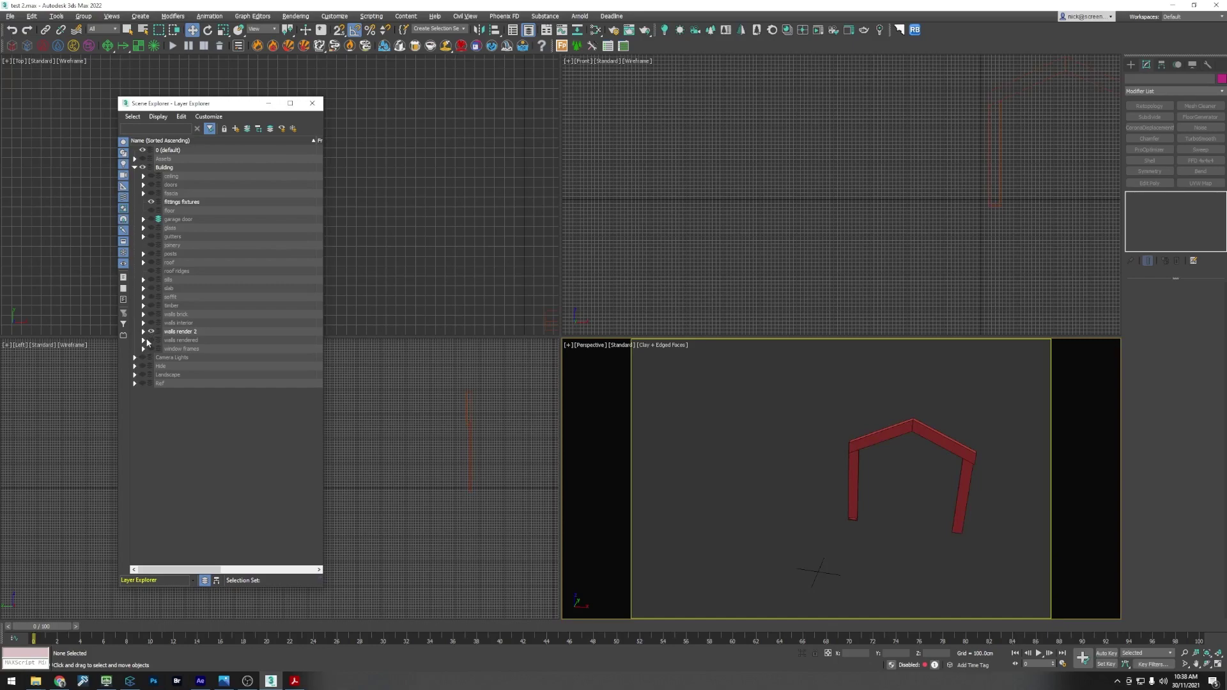
{"action": "left_click", "coordinate": [151, 340]}
{"action": "left_click", "coordinate": [152, 339]}
Step: Consult the exterior finishing schedule in Acrobat and THE ASCOT image in Photos, and return to 3ds Max
{"action": "left_click", "coordinate": [294, 681]}
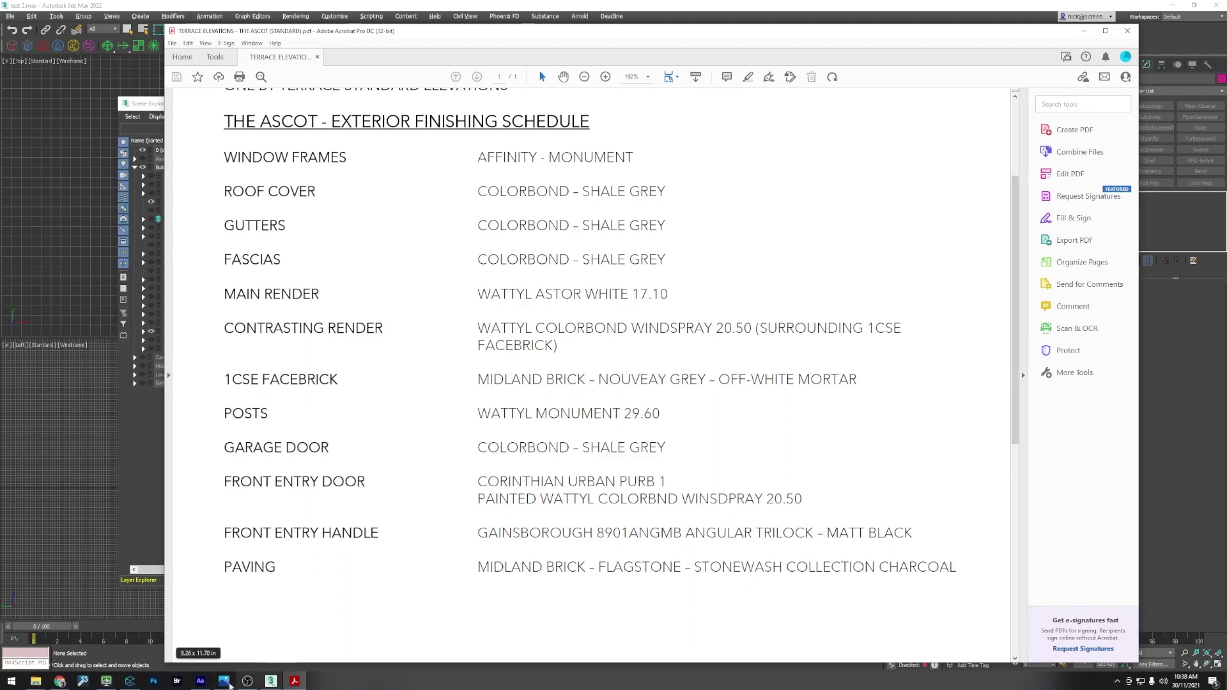
{"action": "left_click", "coordinate": [223, 680]}
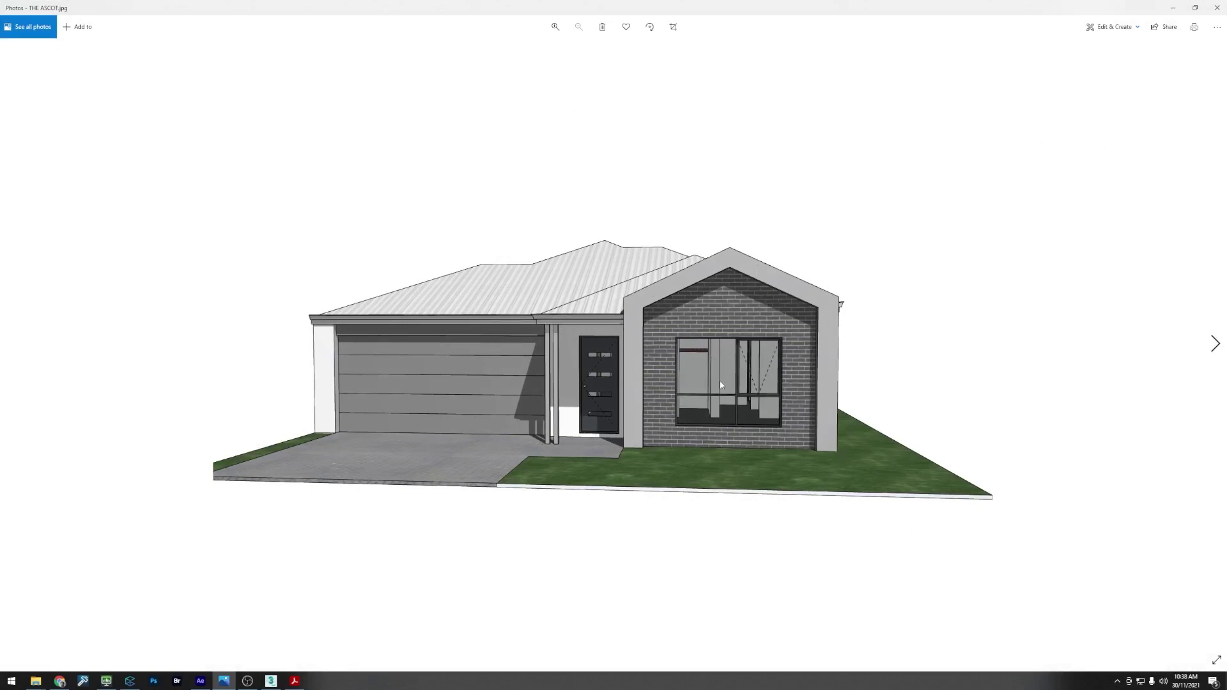
{"action": "left_click", "coordinate": [1174, 7]}
{"action": "key", "text": "alt+Tab"}
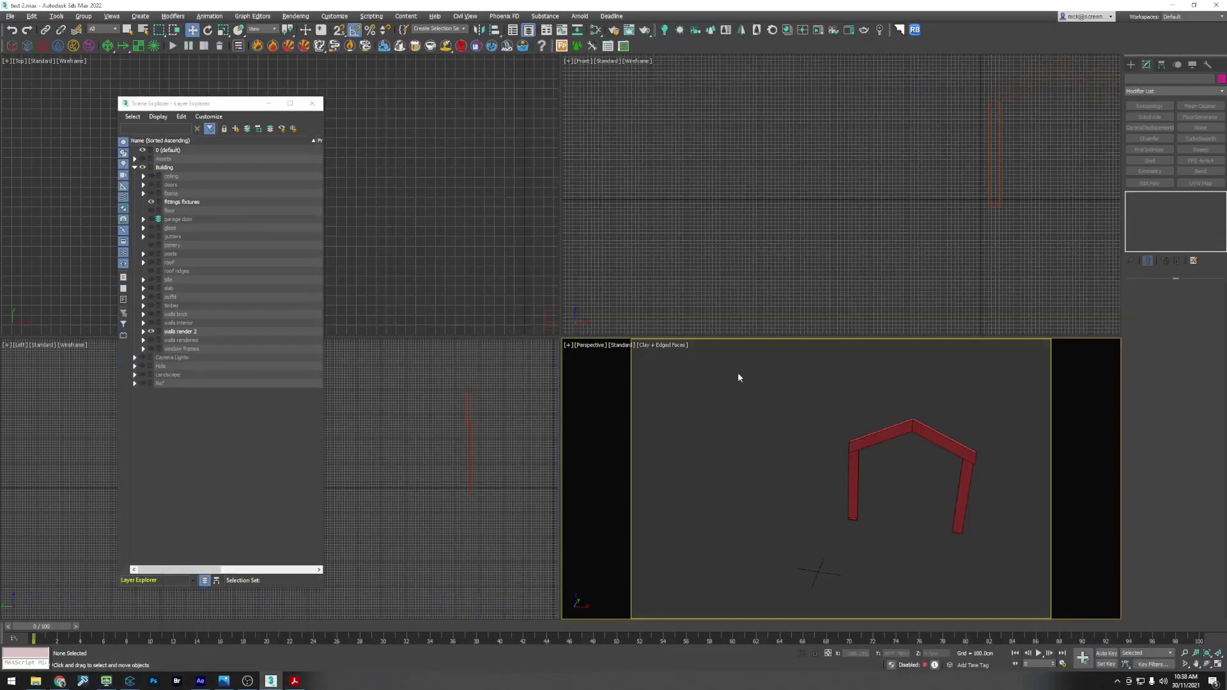
Step: Show the window frames layer in place of walls render 2
{"action": "left_click", "coordinate": [152, 332]}
{"action": "left_click", "coordinate": [151, 349]}
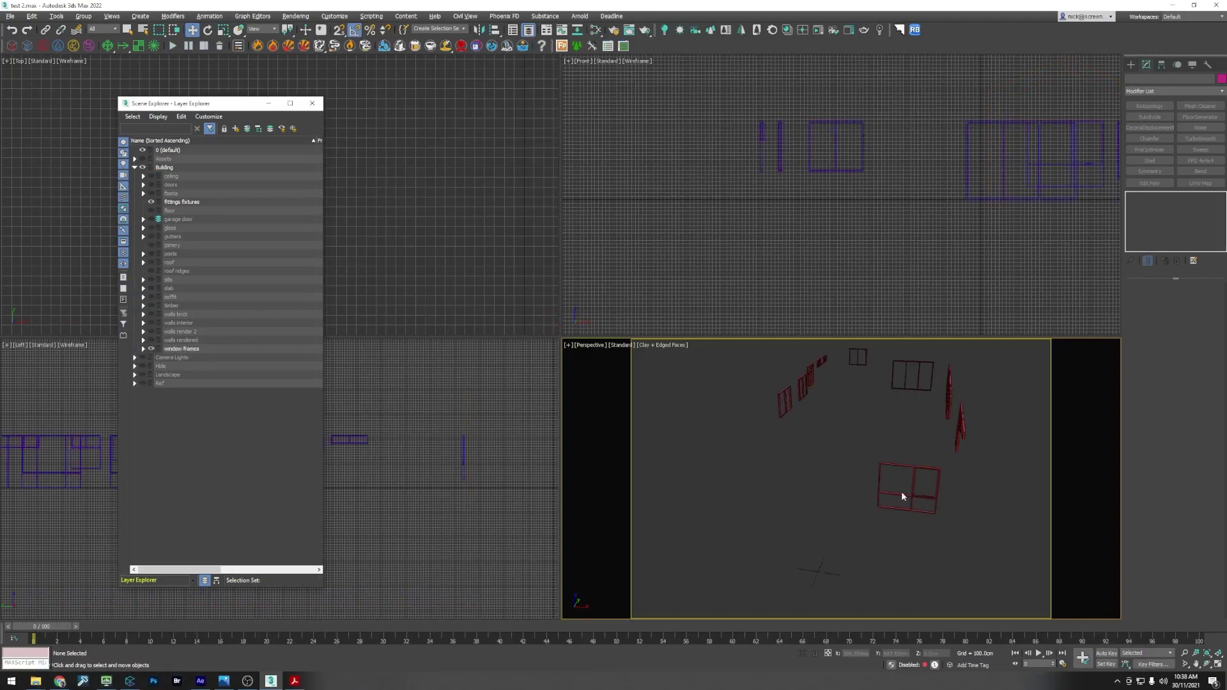
{"action": "middle_click_drag", "start_coordinate": [904, 496], "coordinate": [855, 466]}
Step: Try deleting the front window's elements from the window frames object, undo the deletion and deselect the object
{"action": "left_click", "coordinate": [835, 466]}
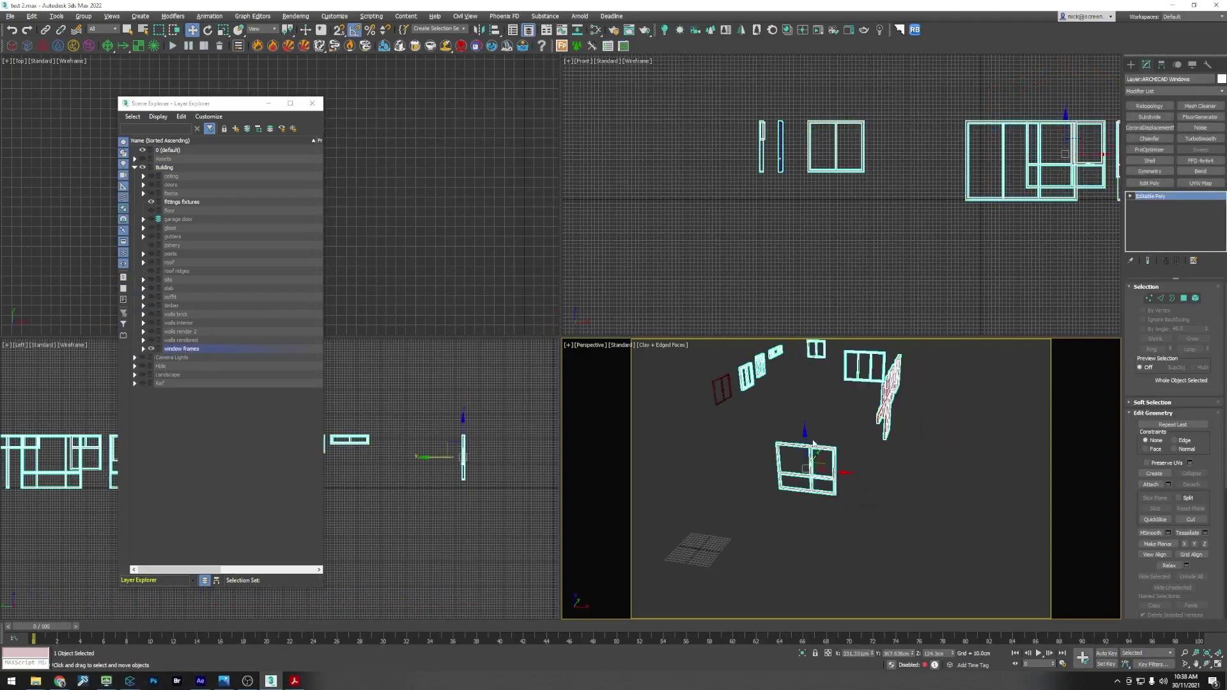
{"action": "left_click", "coordinate": [1195, 298]}
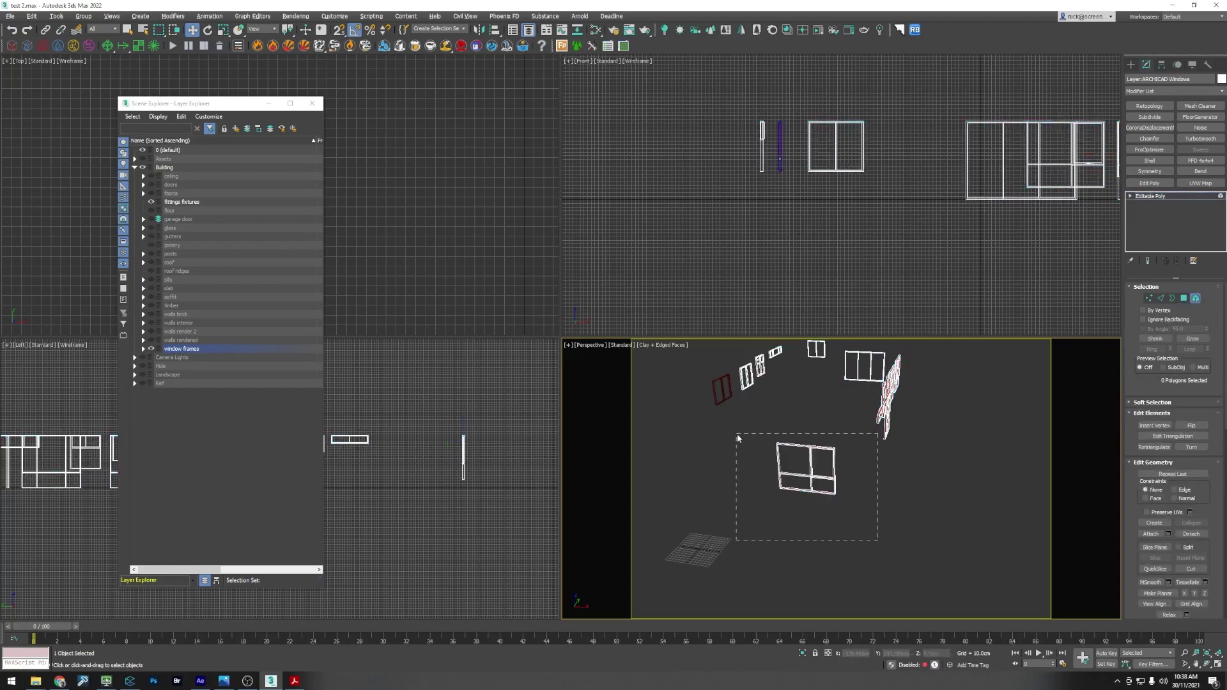
{"action": "left_click_drag", "start_coordinate": [727, 439], "coordinate": [727, 439]}
{"action": "key", "text": "Delete"}
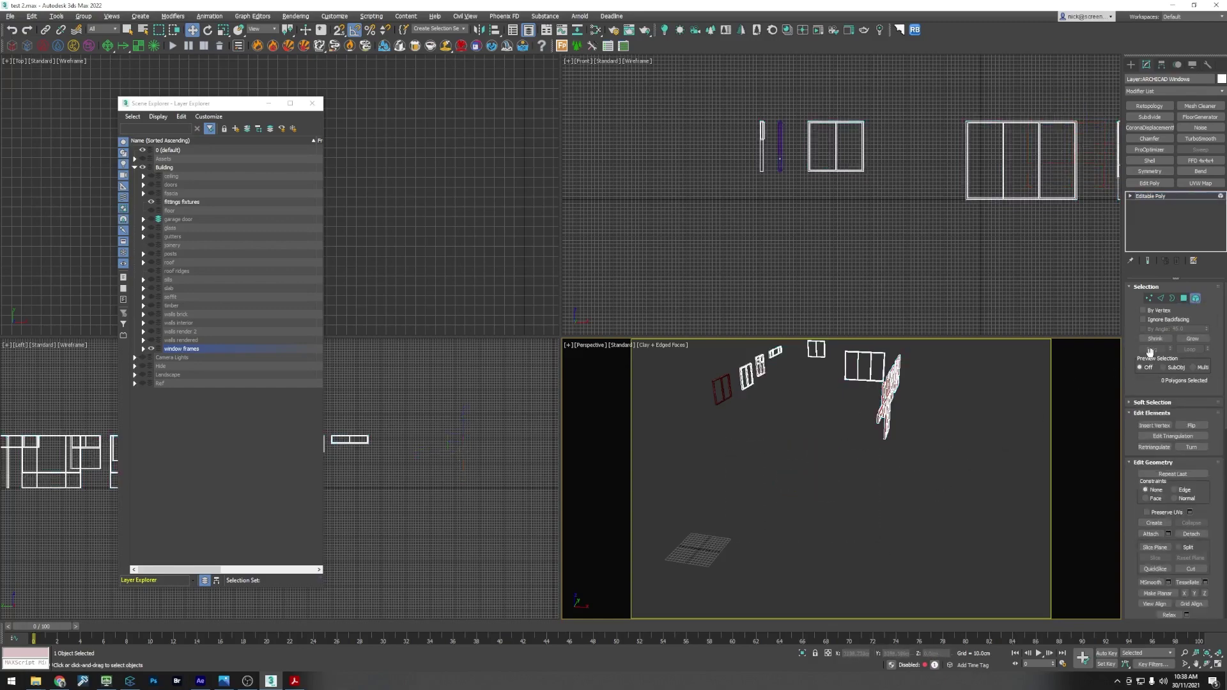
{"action": "key", "text": "ctrl+z"}
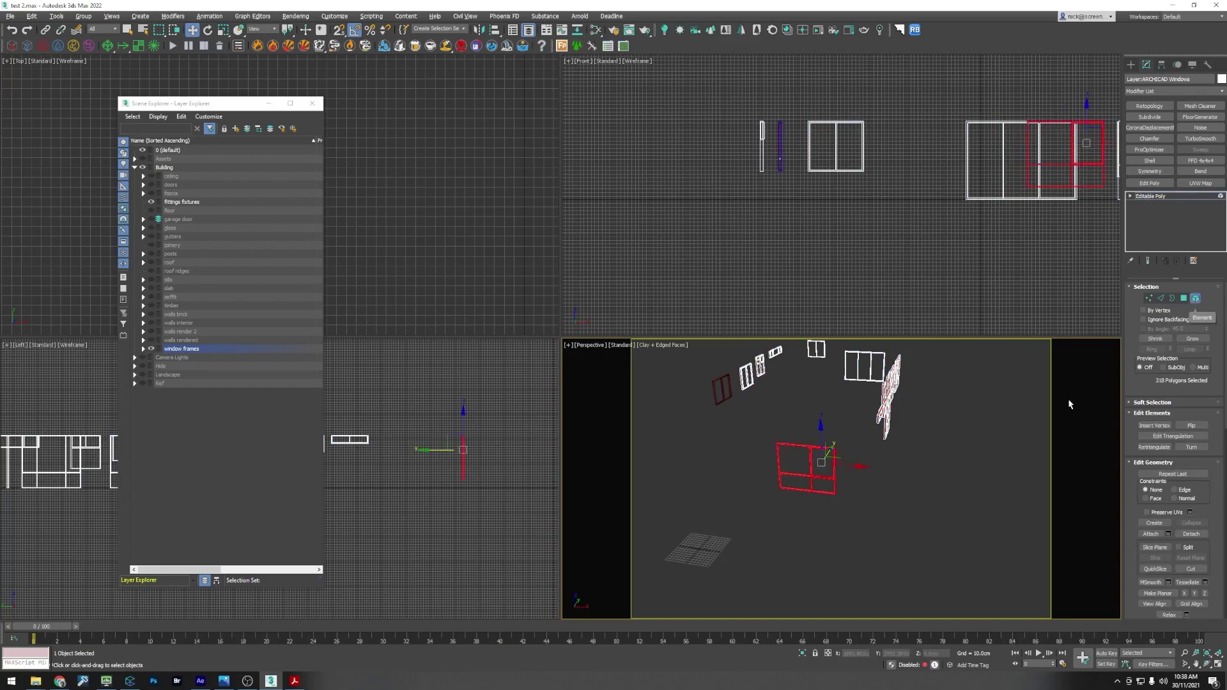
{"action": "left_click", "coordinate": [849, 540]}
{"action": "scroll", "coordinate": [801, 455], "scroll_direction": "up", "scroll_amount": 10}
{"action": "scroll", "coordinate": [800, 455], "scroll_direction": "down", "scroll_amount": 10}
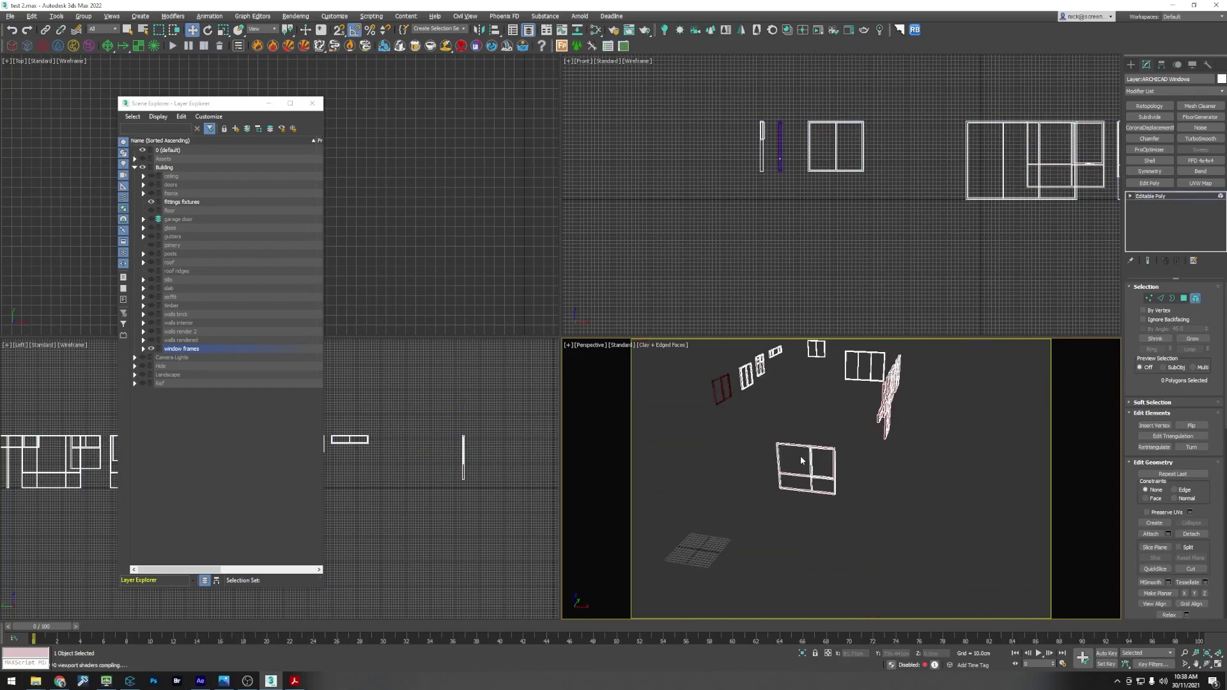
{"action": "left_click", "coordinate": [1194, 298]}
{"action": "left_click", "coordinate": [897, 530]}
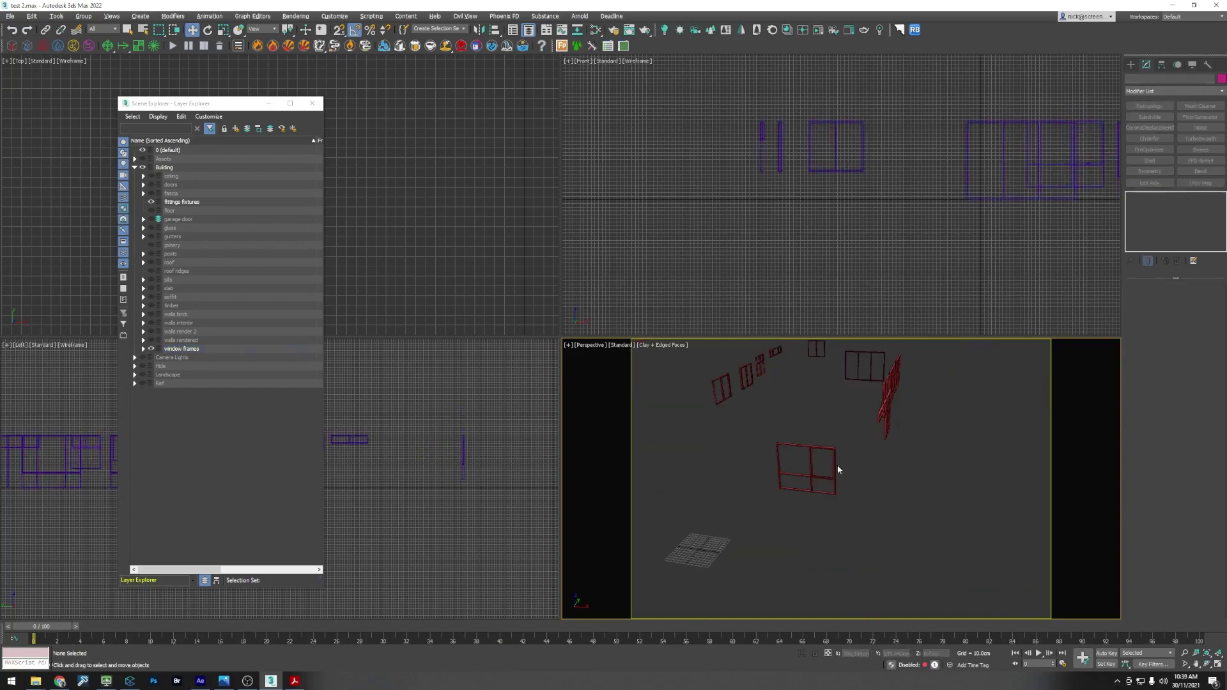
Step: Make window frames the active layer and place the fixed aluminium window asset from Connector's Architectural windows category into the scene
{"action": "left_click", "coordinate": [159, 349]}
{"action": "left_click", "coordinate": [130, 681]}
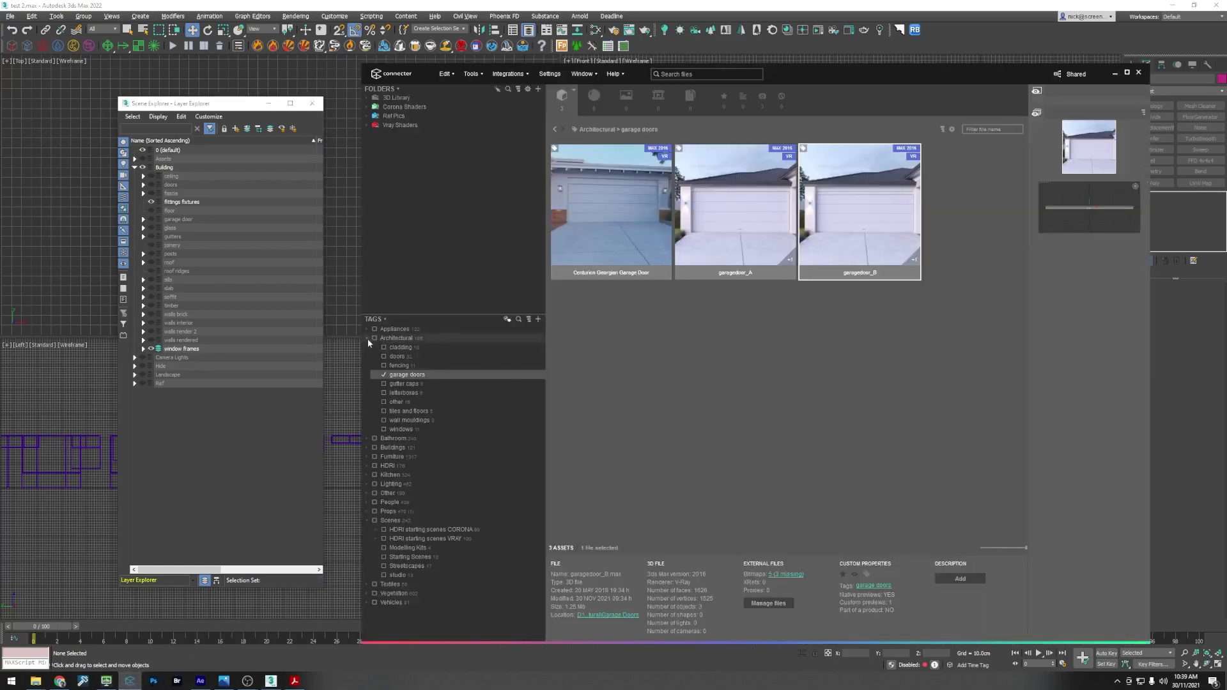
{"action": "left_click", "coordinate": [403, 429]}
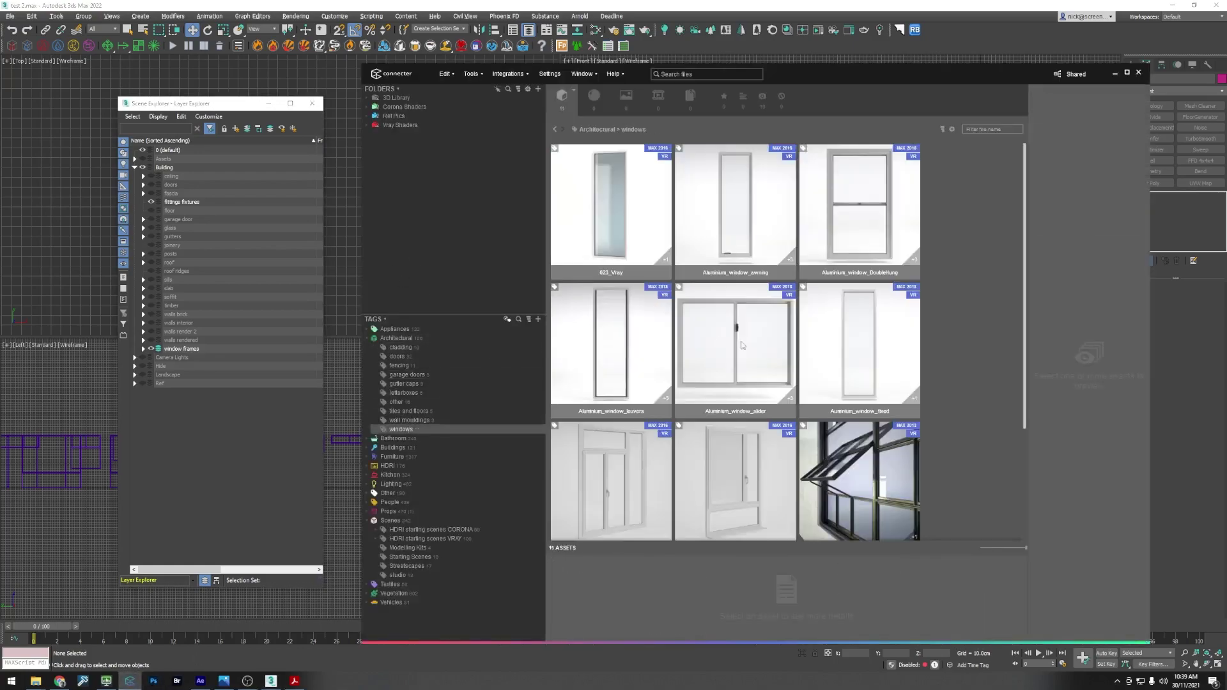
{"action": "left_click", "coordinate": [859, 358]}
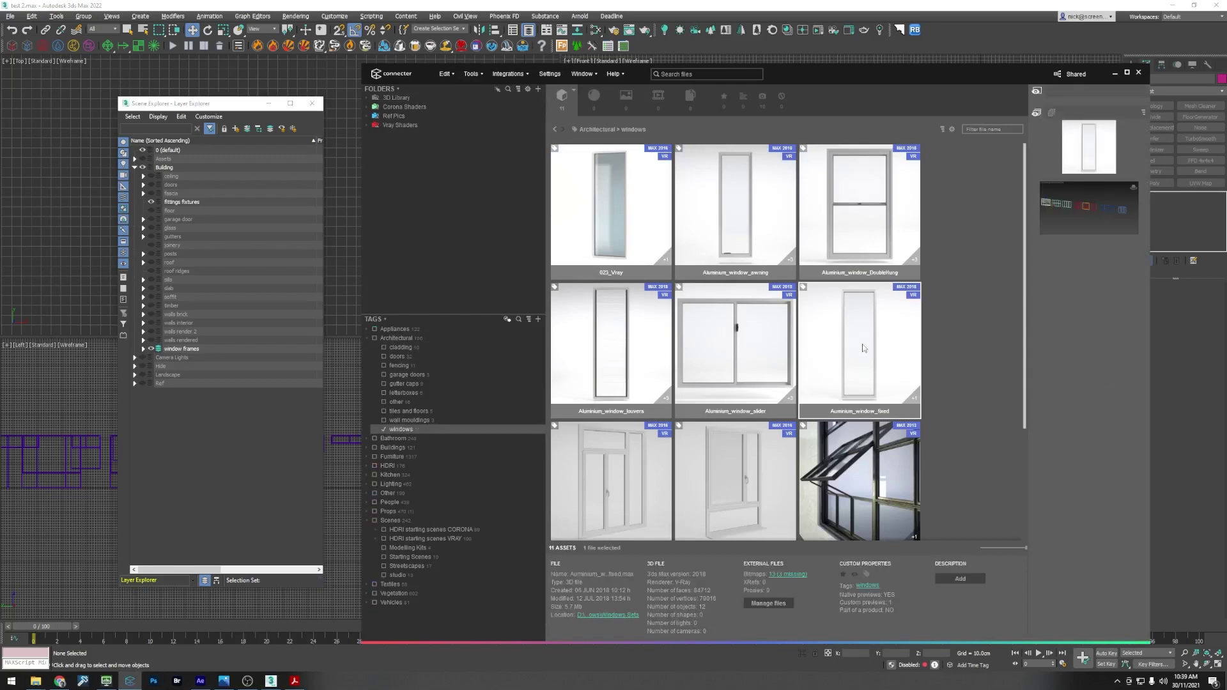
{"action": "left_click_drag", "start_coordinate": [866, 360], "coordinate": [41, 189]}
{"action": "left_click", "coordinate": [70, 192]}
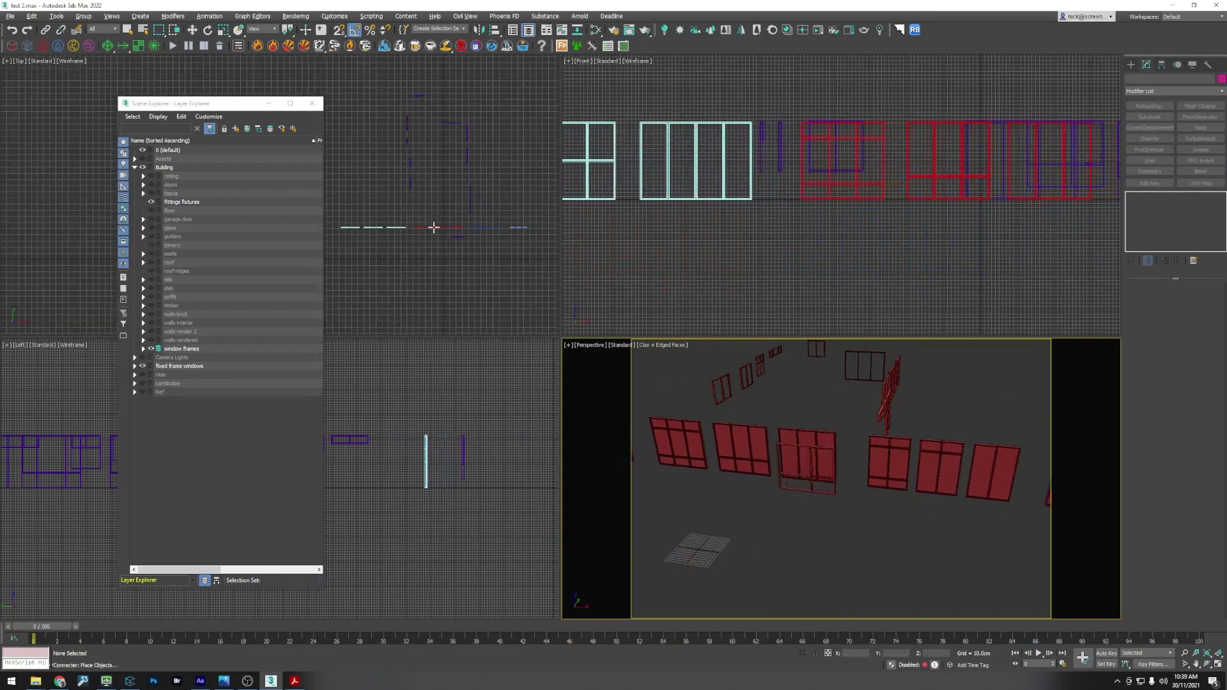
{"action": "left_click", "coordinate": [439, 274]}
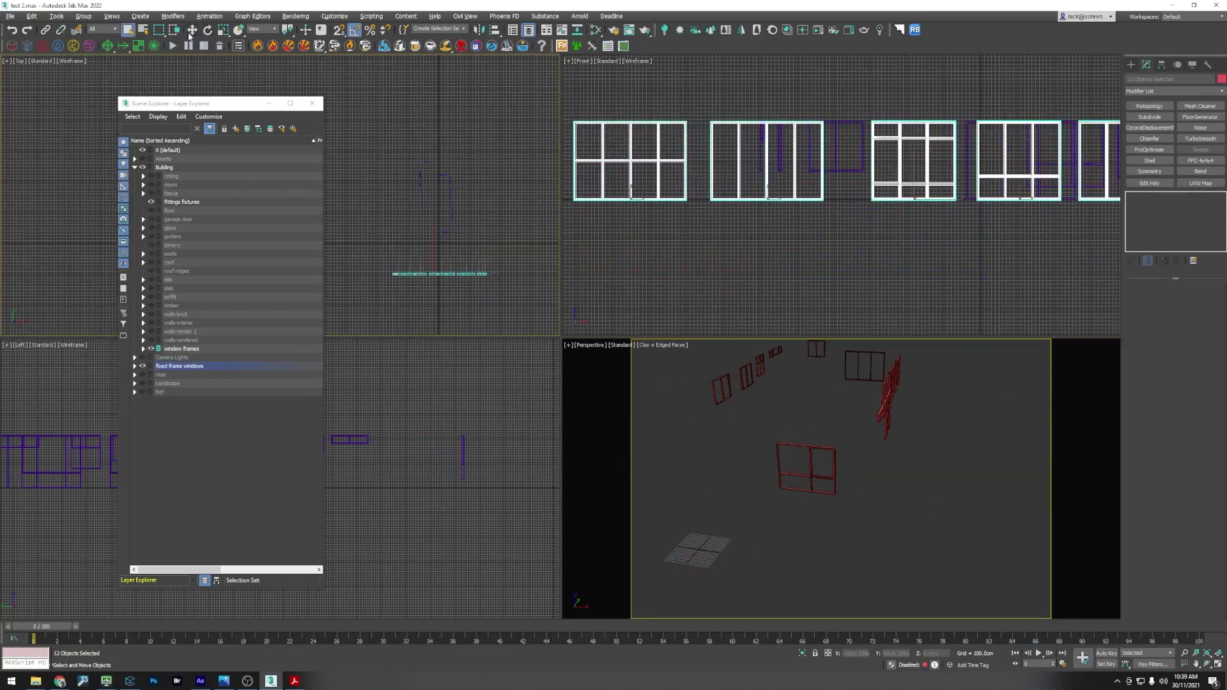
Step: Close the Layer Explorer and move the imported set of fixed windows along X, well clear of the house
{"action": "key", "text": "w"}
{"action": "scroll", "coordinate": [709, 219], "scroll_direction": "down", "scroll_amount": 5}
{"action": "scroll", "coordinate": [835, 217], "scroll_direction": "up", "scroll_amount": 3}
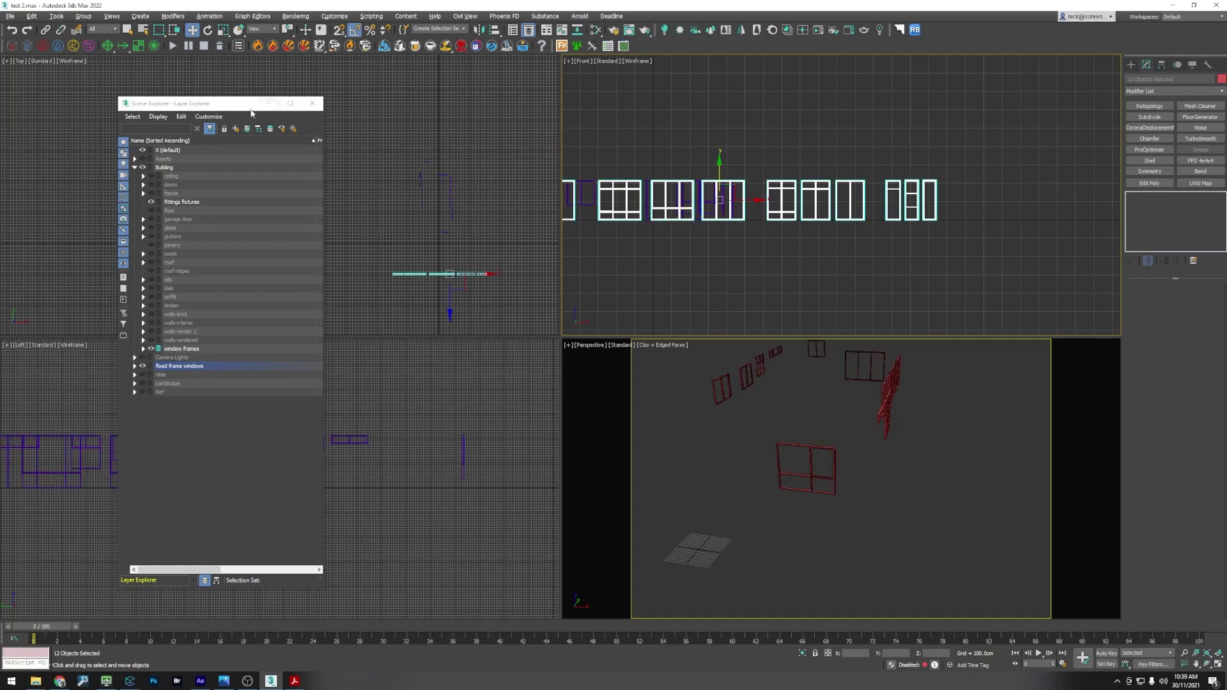
{"action": "left_click", "coordinate": [311, 104]}
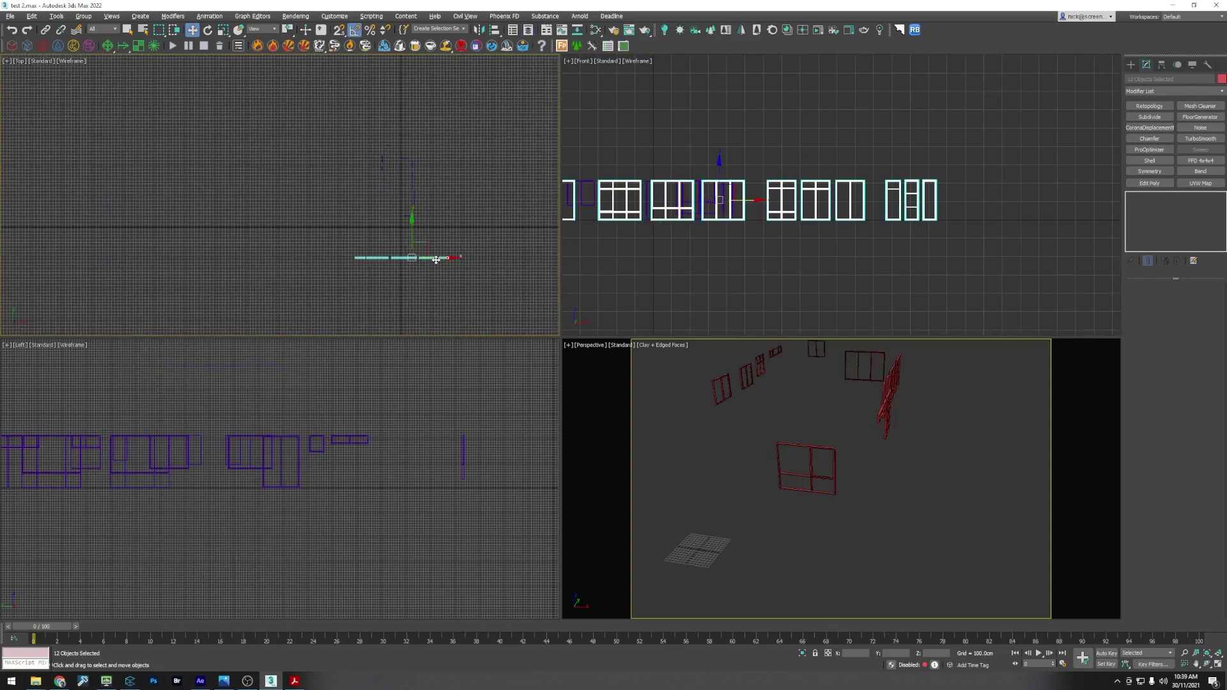
{"action": "left_click_drag", "start_coordinate": [381, 257], "coordinate": [471, 257]}
{"action": "scroll", "coordinate": [767, 258], "scroll_direction": "down", "scroll_amount": 3}
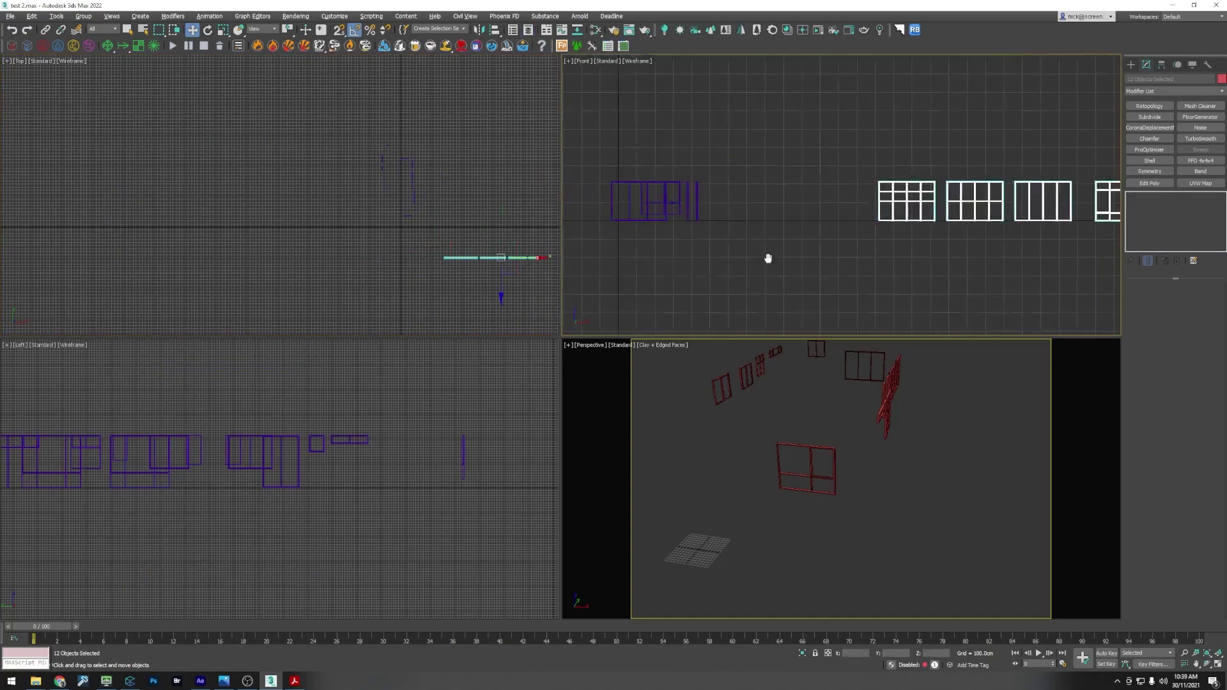
Step: Delete the unneeded imported windows, keeping only window_fixed_2x2
{"action": "left_click", "coordinate": [860, 275]}
{"action": "left_click", "coordinate": [975, 246]}
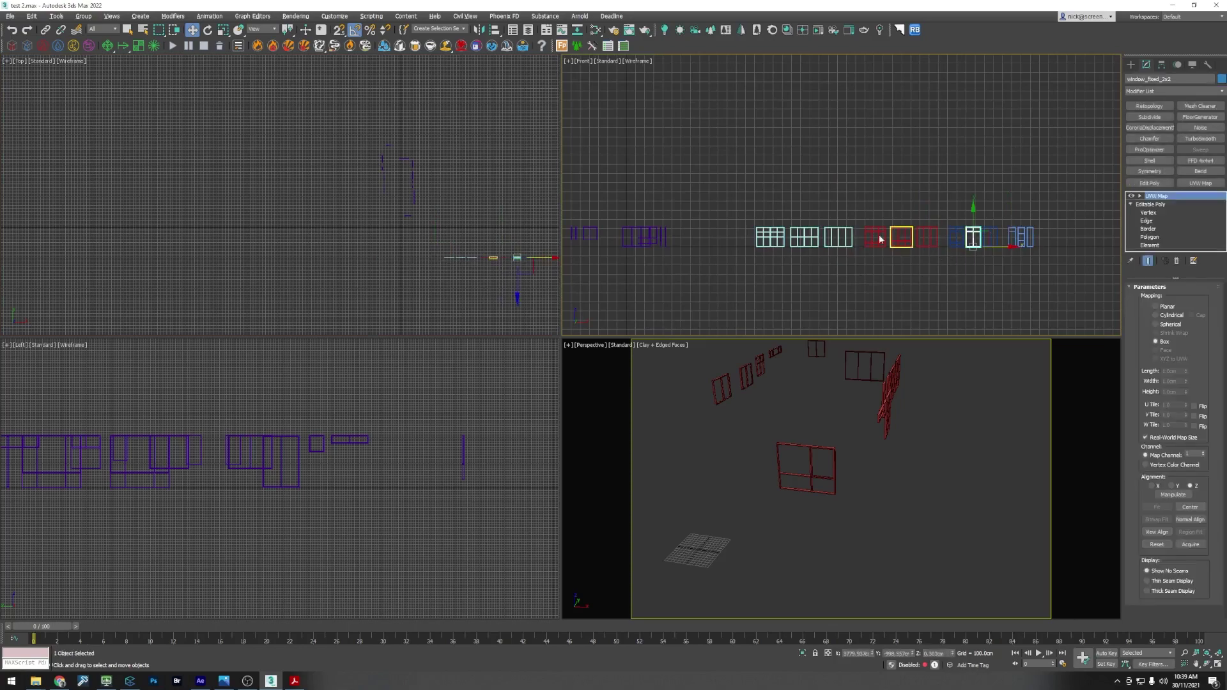
{"action": "key", "text": "ctrl+z"}
{"action": "key", "text": "Delete"}
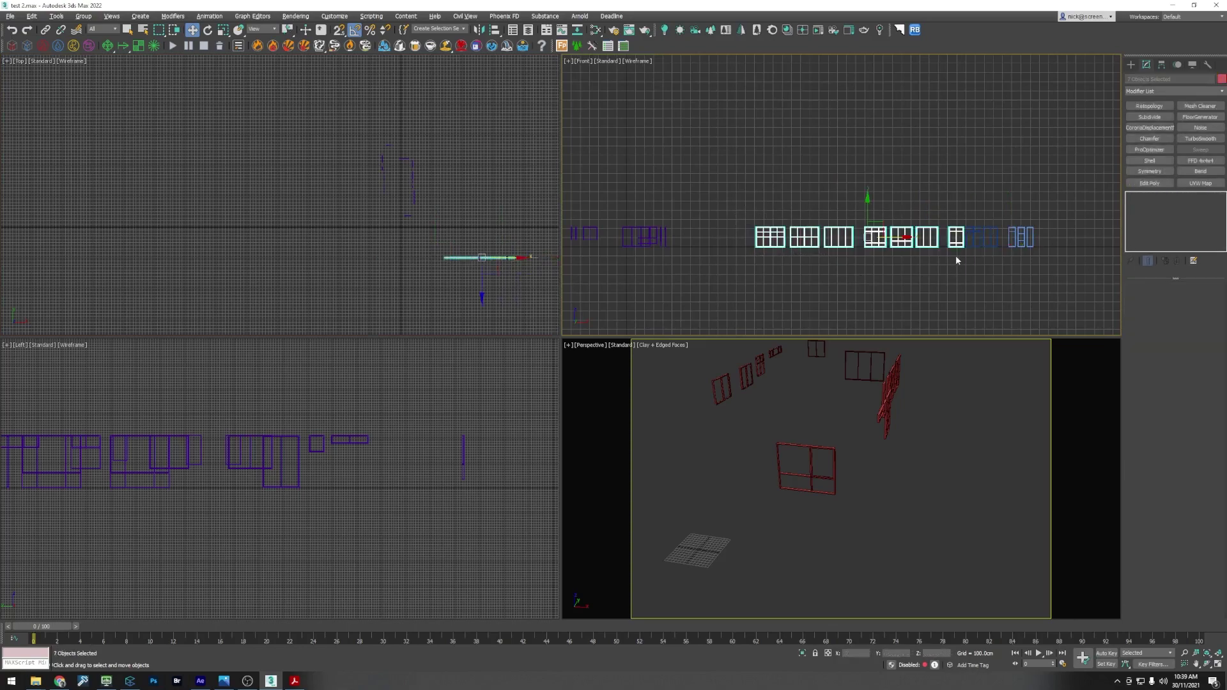
{"action": "left_click_drag", "start_coordinate": [1068, 279], "coordinate": [1012, 232]}
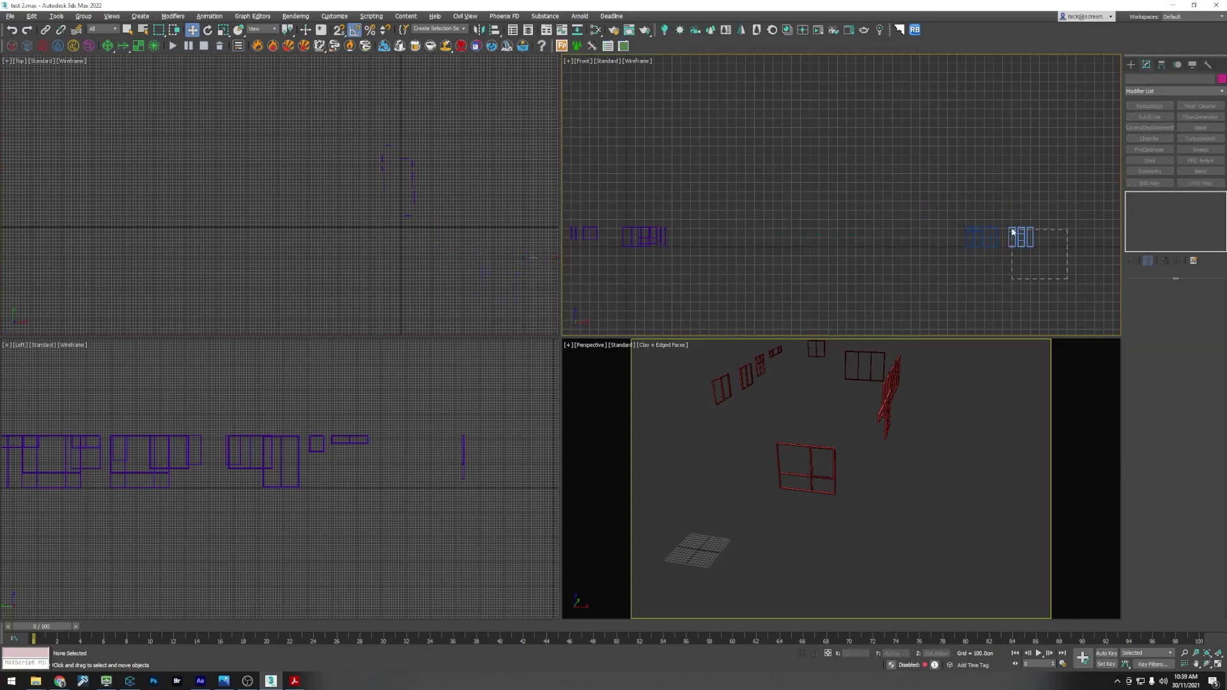
Step: Move window_fixed_2x2 onto the front window frame, aligning its left end and depth with the frame in plan
{"action": "left_click", "coordinate": [973, 236]}
{"action": "middle_click_drag", "start_coordinate": [475, 303], "coordinate": [473, 302]}
{"action": "left_click_drag", "start_coordinate": [537, 248], "coordinate": [433, 191]}
{"action": "scroll", "coordinate": [402, 217], "scroll_direction": "up", "scroll_amount": 4}
{"action": "scroll", "coordinate": [409, 184], "scroll_direction": "up", "scroll_amount": 3}
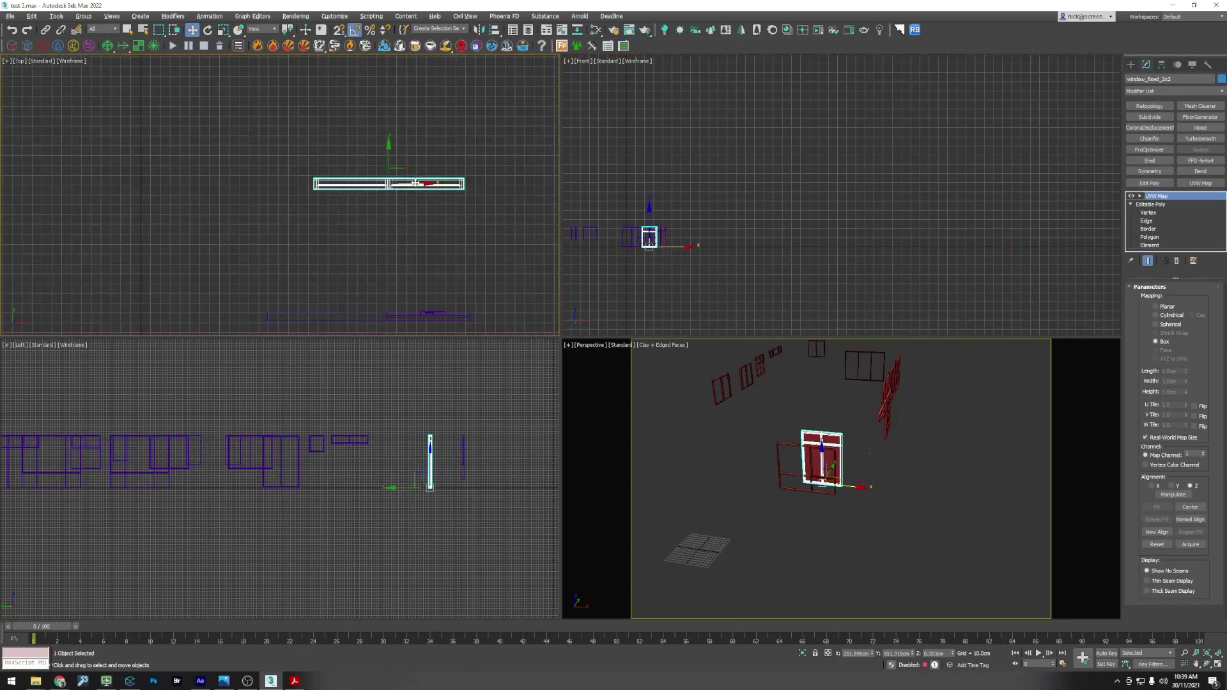
{"action": "middle_click_drag", "start_coordinate": [428, 166], "coordinate": [428, 101]}
{"action": "left_click_drag", "start_coordinate": [421, 101], "coordinate": [370, 231]}
{"action": "scroll", "coordinate": [214, 249], "scroll_direction": "up", "scroll_amount": 4}
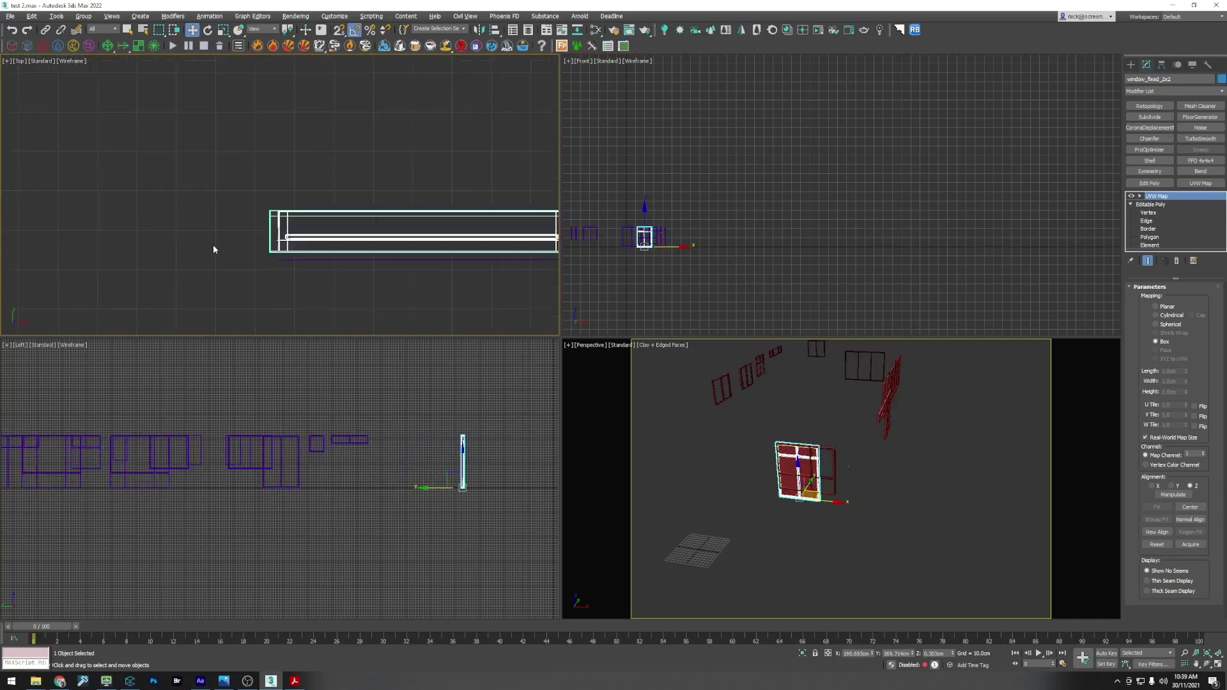
{"action": "mouse_move", "coordinate": [309, 140]}
{"action": "left_mouse_down"}
{"action": "mouse_move", "coordinate": [350, 158]}
{"action": "mouse_move", "coordinate": [321, 151]}
{"action": "left_mouse_up"}
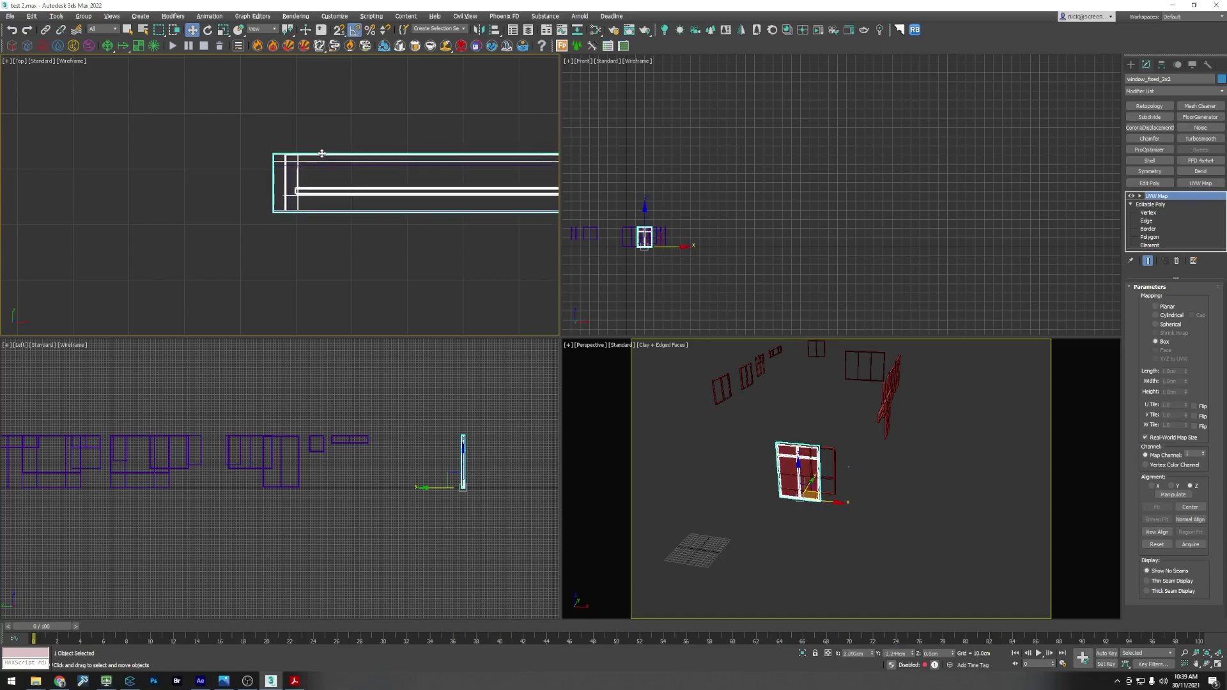
{"action": "scroll", "coordinate": [323, 153], "scroll_direction": "down", "scroll_amount": 4}
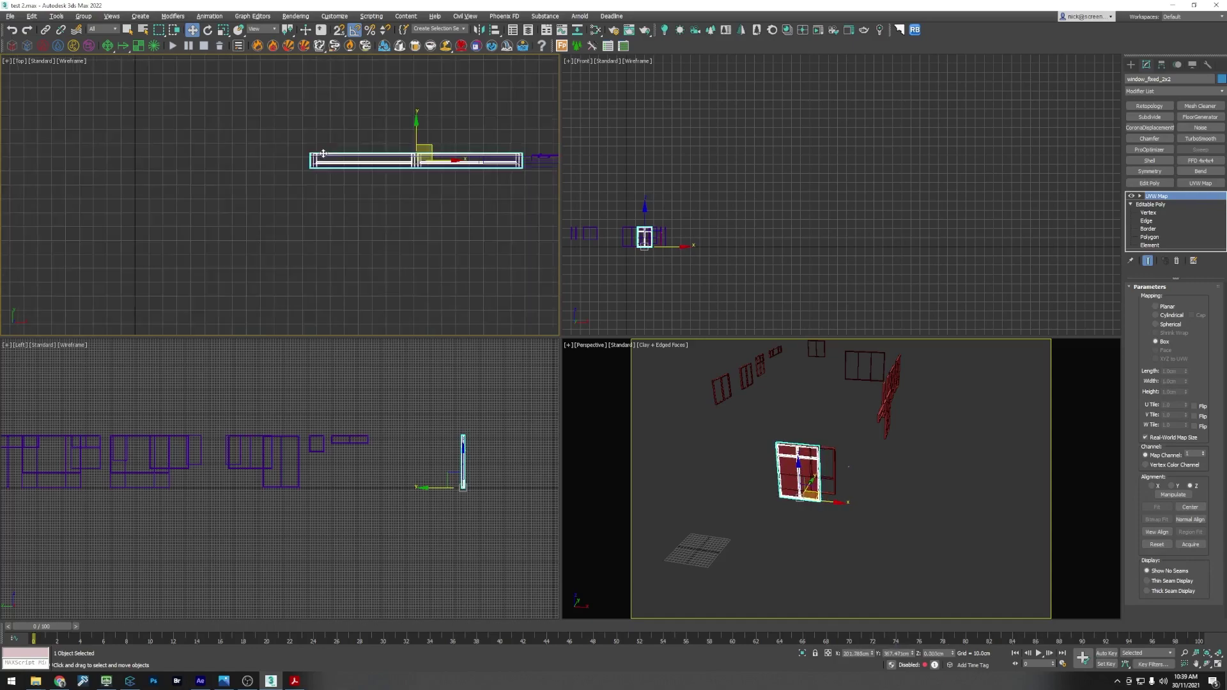
{"action": "left_click", "coordinate": [1148, 213]}
{"action": "scroll", "coordinate": [459, 484], "scroll_direction": "up", "scroll_amount": 4}
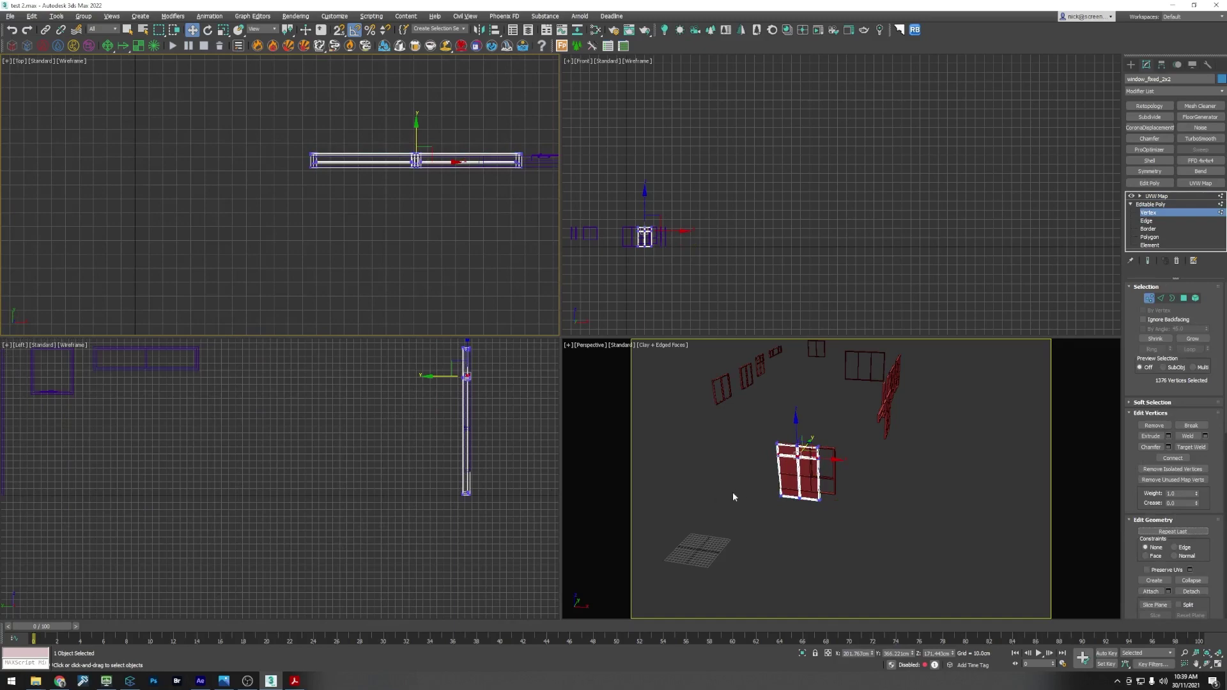
{"action": "scroll", "coordinate": [640, 234], "scroll_direction": "up", "scroll_amount": 8}
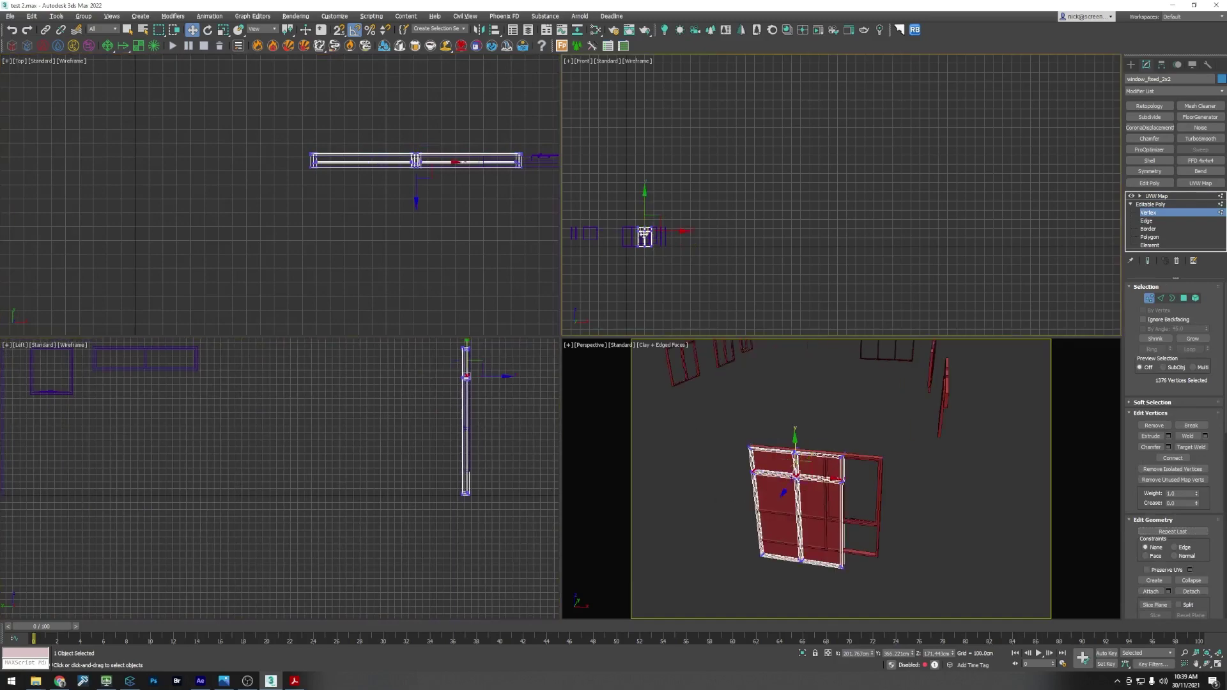
{"action": "scroll", "coordinate": [640, 234], "scroll_direction": "down", "scroll_amount": 5}
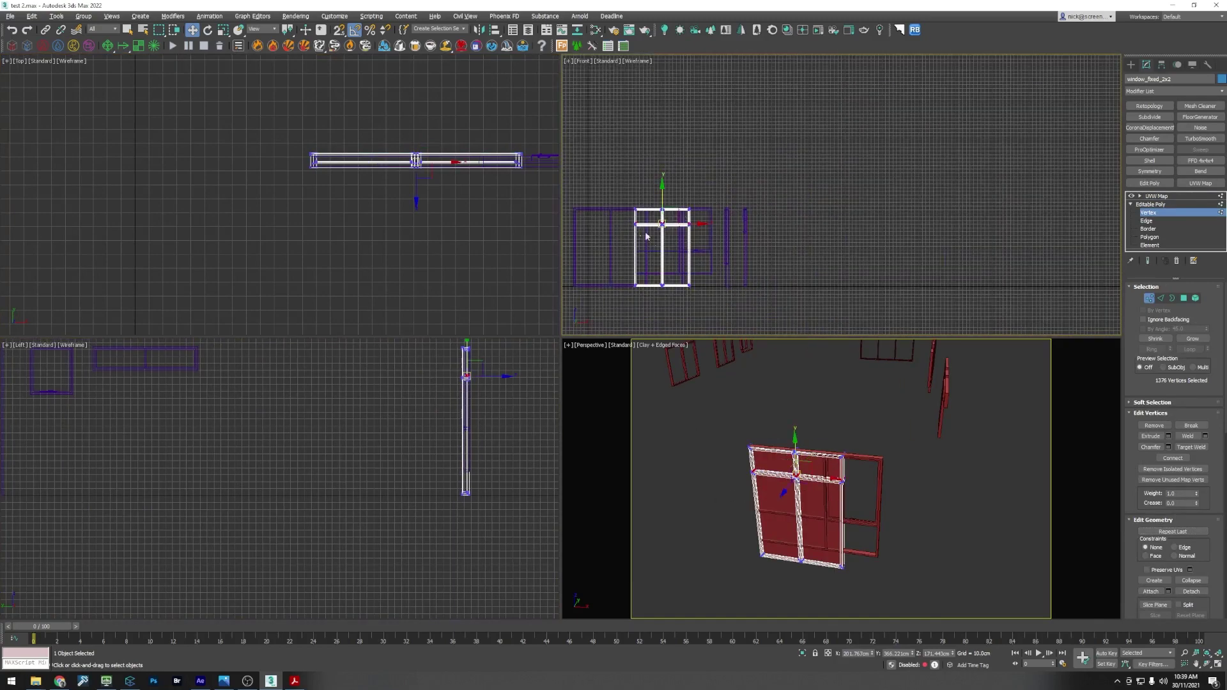
{"action": "key", "text": "1"}
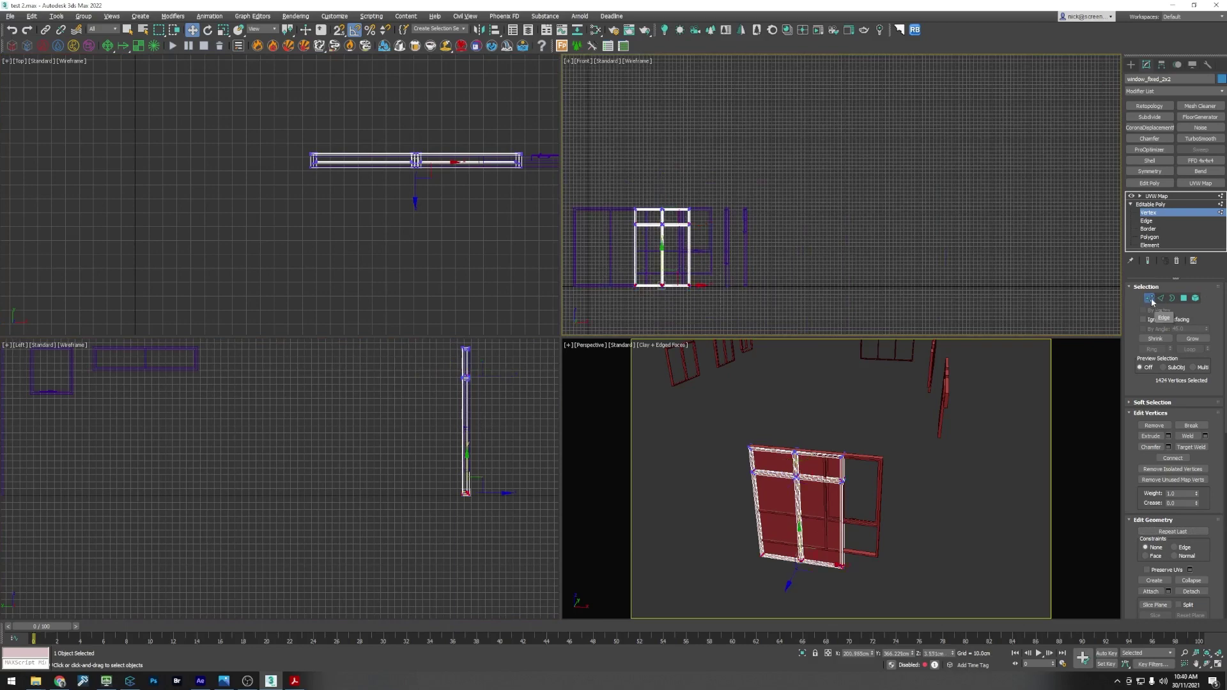
{"action": "left_click", "coordinate": [881, 459], "text": "ctrl"}
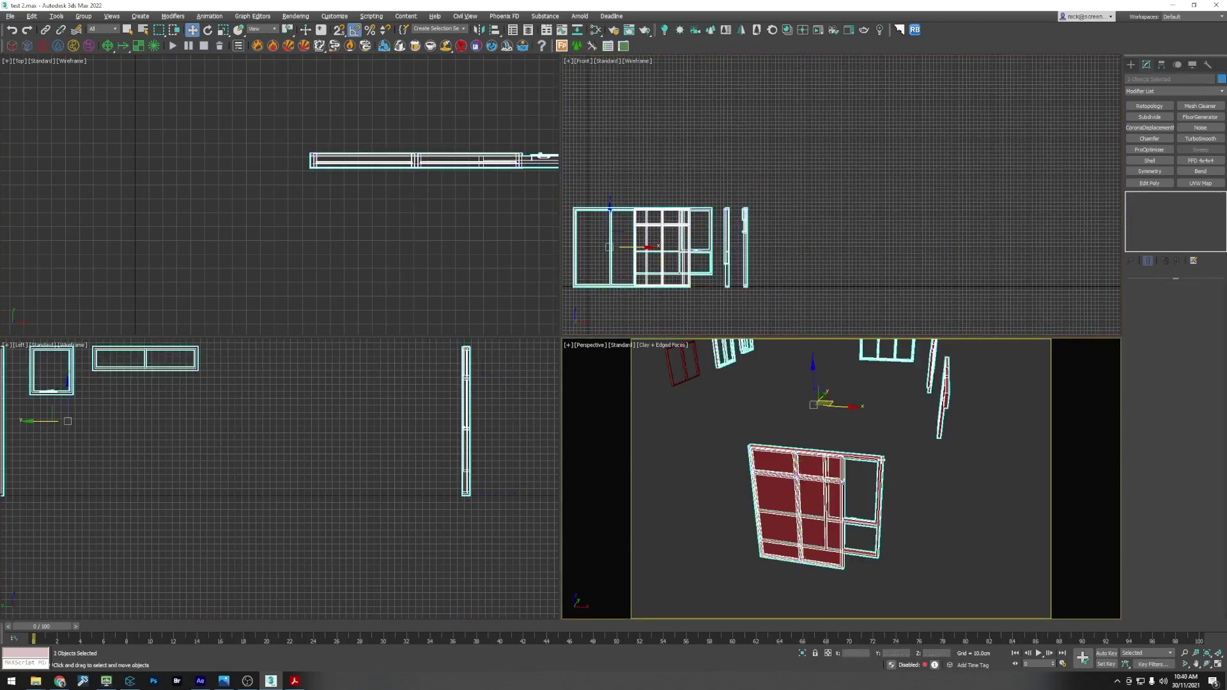
{"action": "left_click", "coordinate": [914, 500]}
{"action": "left_click", "coordinate": [808, 503]}
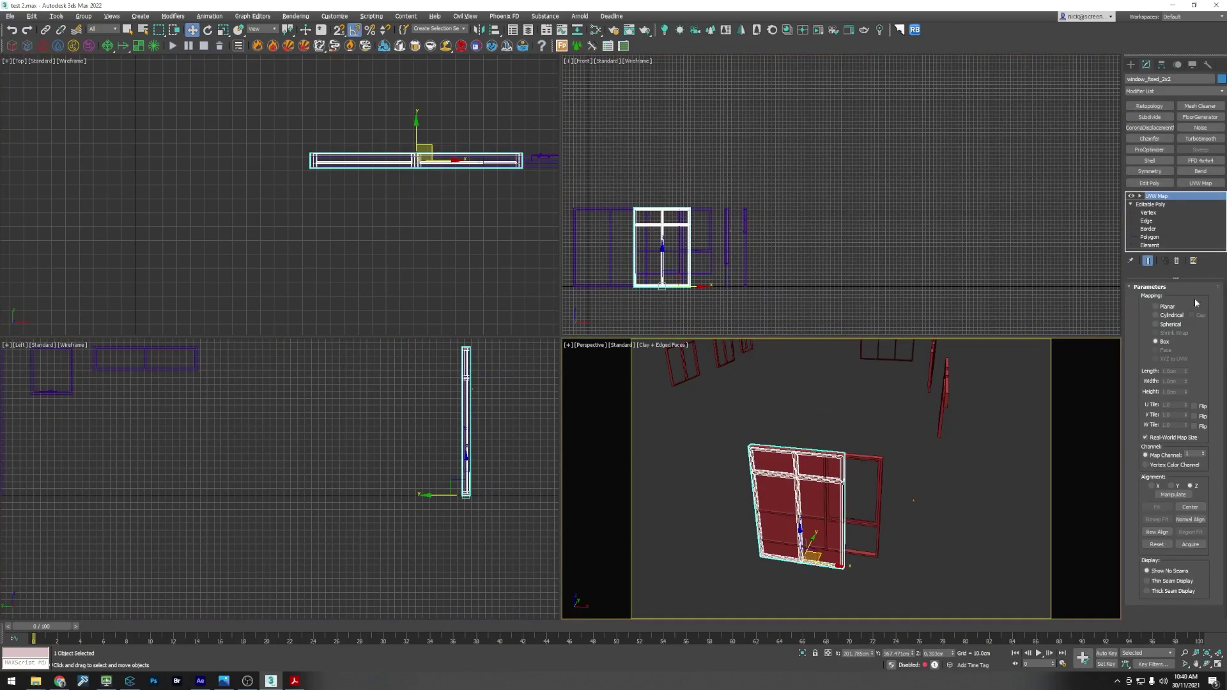
Step: Raise the bottom vertices of window_fixed_2x2 to line up with the bottom edge of the original front window frame
{"action": "left_click", "coordinate": [1148, 213]}
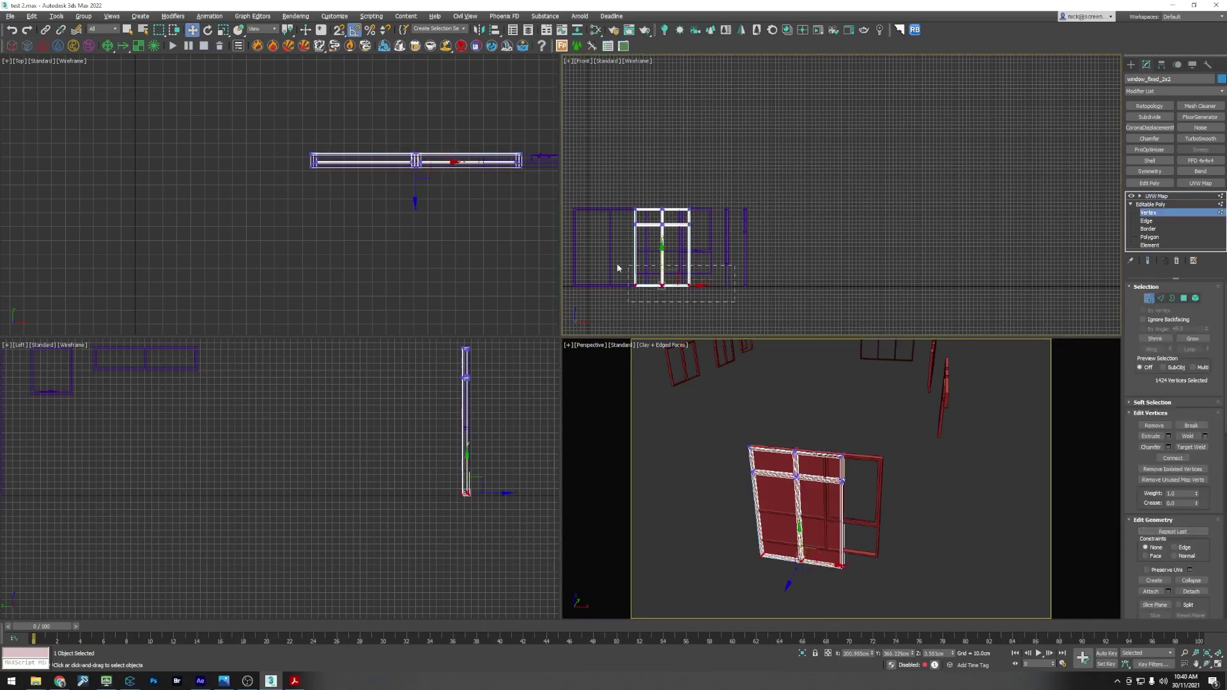
{"action": "left_click_drag", "start_coordinate": [664, 268], "coordinate": [664, 241]}
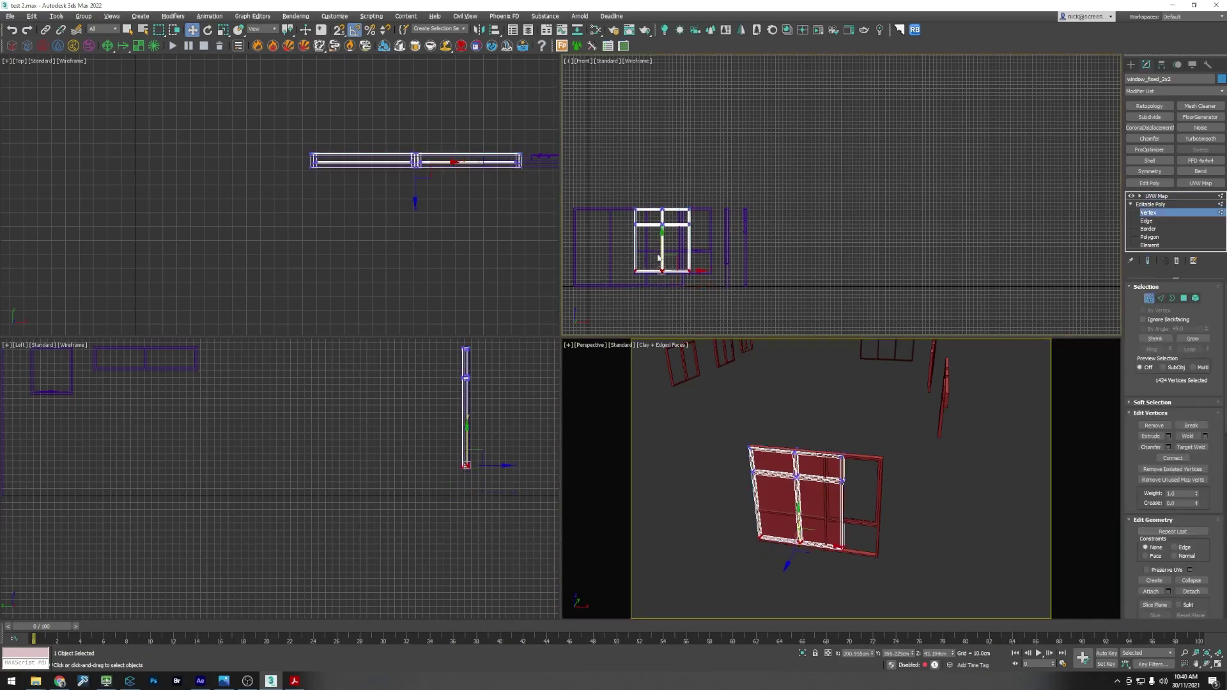
{"action": "scroll", "coordinate": [677, 256], "scroll_direction": "up", "scroll_amount": 5}
{"action": "middle_click_drag", "start_coordinate": [696, 258], "coordinate": [723, 212]}
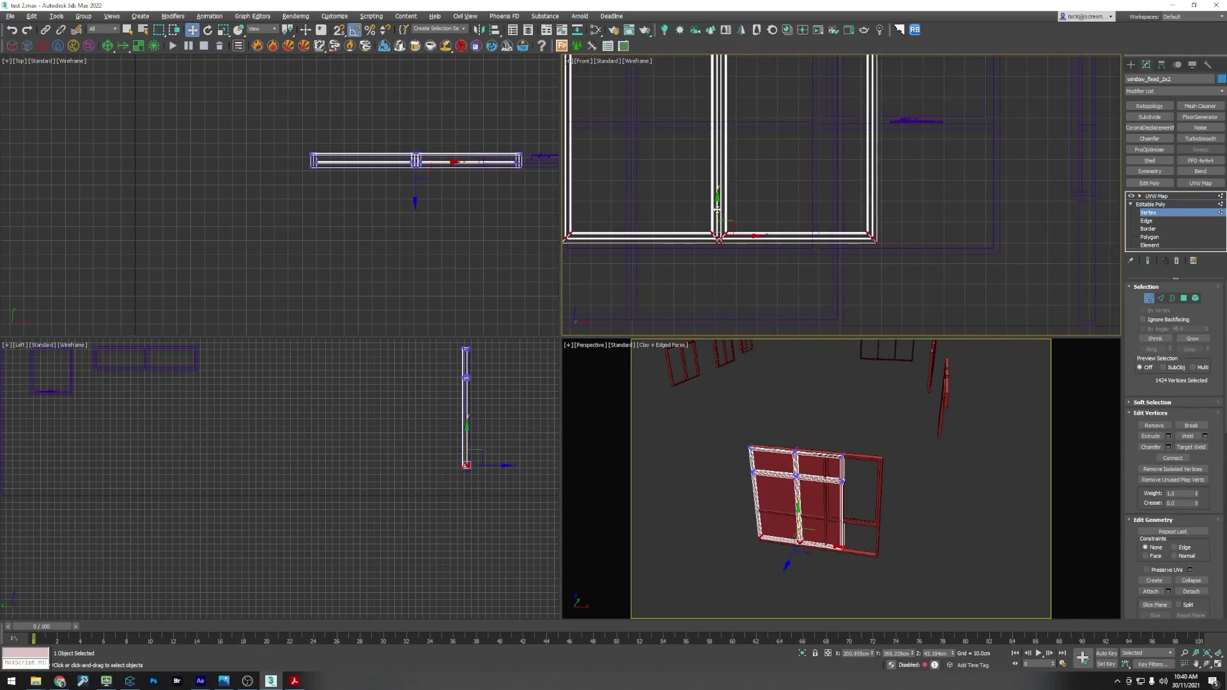
{"action": "left_click_drag", "start_coordinate": [717, 209], "coordinate": [708, 221]}
Step: Stretch window_fixed_2x2 along X by moving its right-side vertices to the right end of the original front window frame
{"action": "scroll", "coordinate": [708, 222], "scroll_direction": "down", "scroll_amount": 5}
{"action": "left_click_drag", "start_coordinate": [743, 91], "coordinate": [743, 91]}
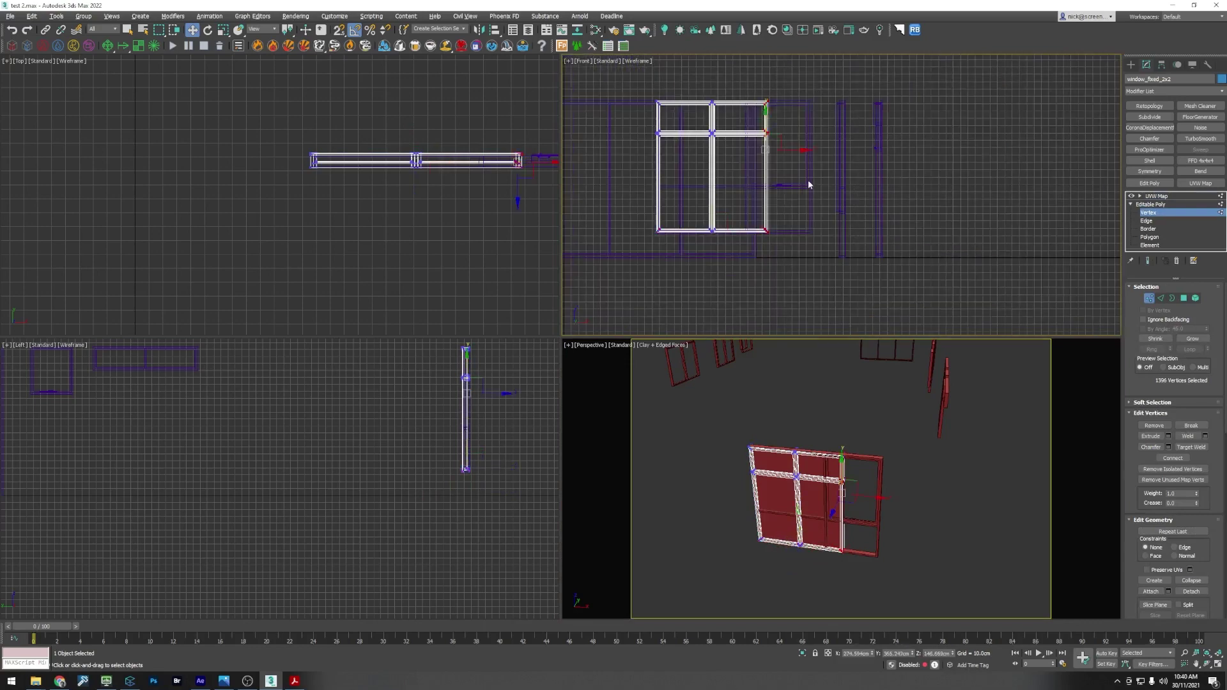
{"action": "left_click_drag", "start_coordinate": [791, 147], "coordinate": [827, 151]}
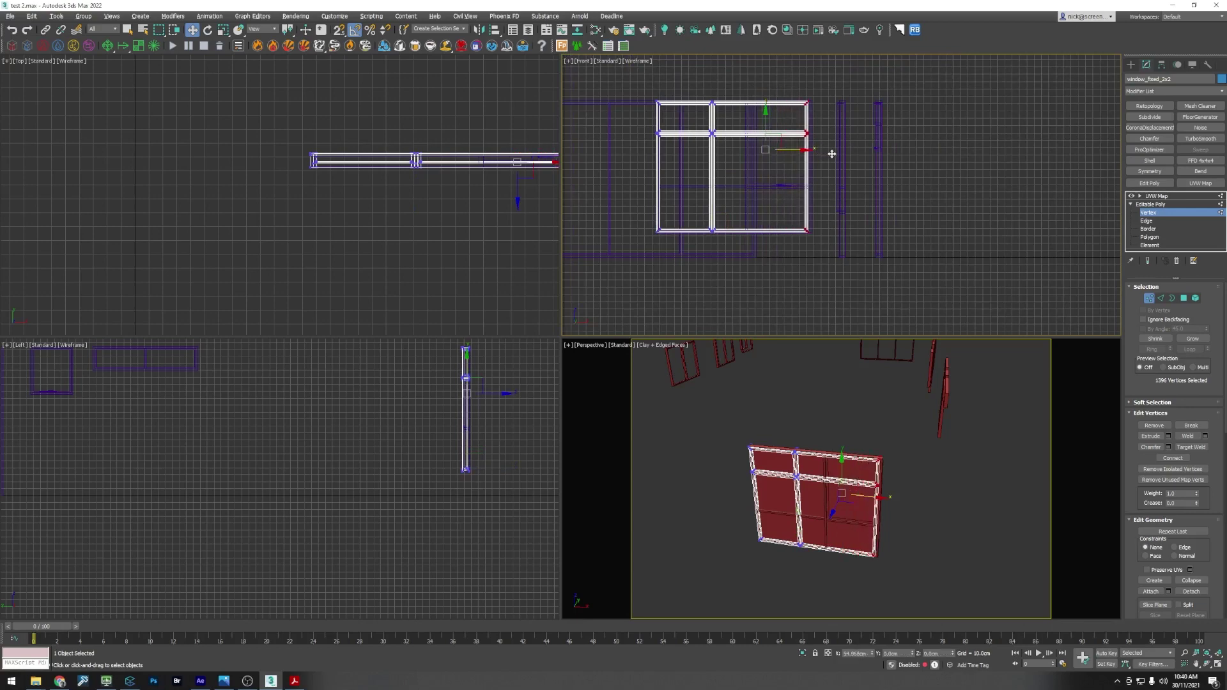
{"action": "middle_click_drag", "start_coordinate": [437, 205], "coordinate": [271, 252]}
{"action": "scroll", "coordinate": [393, 189], "scroll_direction": "up", "scroll_amount": 4}
{"action": "scroll", "coordinate": [430, 234], "scroll_direction": "up", "scroll_amount": 4}
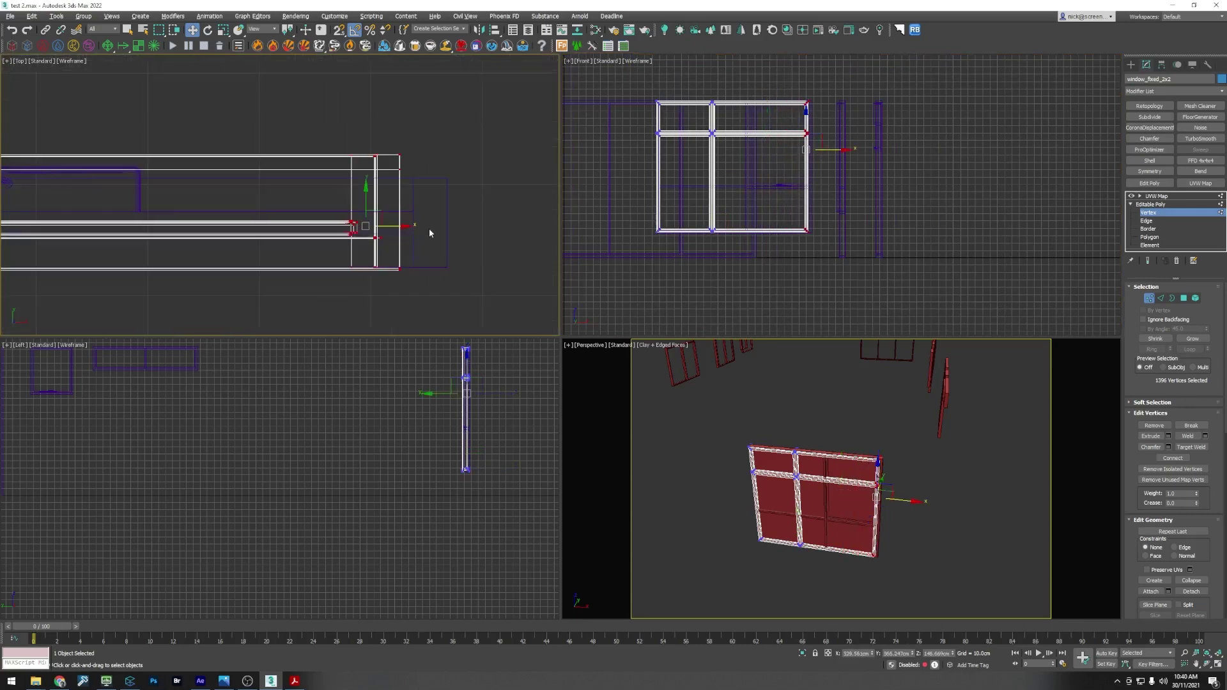
{"action": "left_click_drag", "start_coordinate": [400, 225], "coordinate": [444, 228]}
Step: Lower the horizontal crossbar vertices of window_fixed_2x2 to match the crossbar height of the original front window frame
{"action": "middle_click_drag", "start_coordinate": [672, 170], "coordinate": [683, 165]}
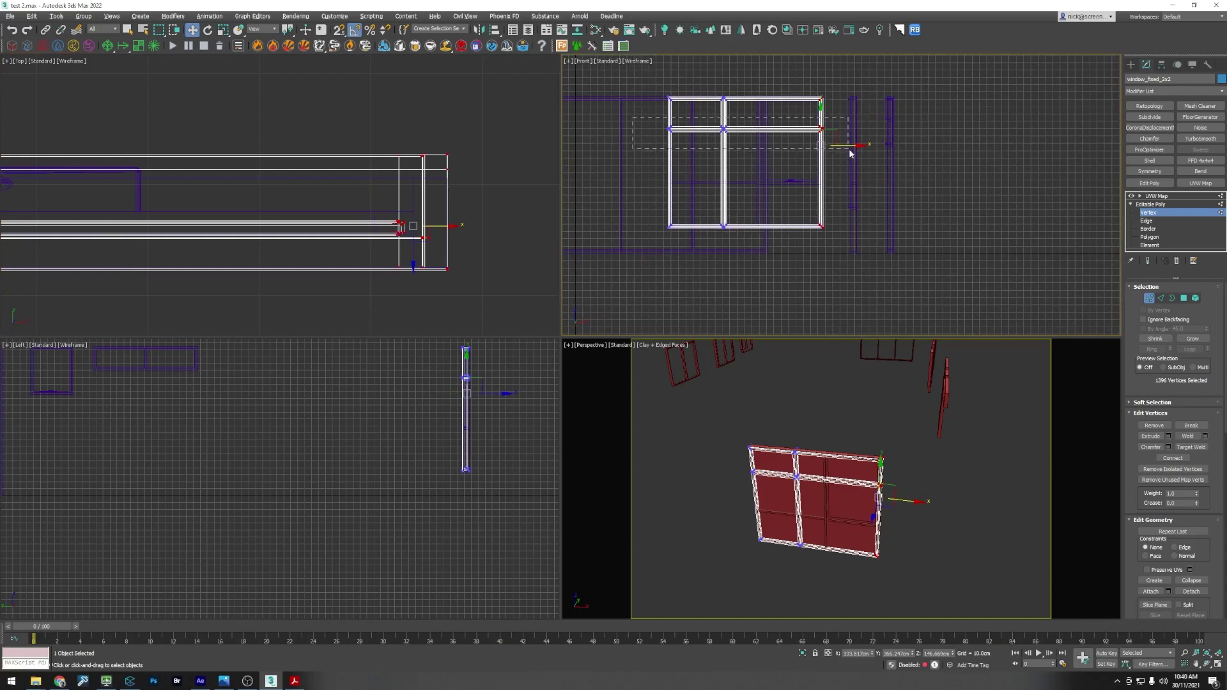
{"action": "left_click_drag", "start_coordinate": [850, 153], "coordinate": [850, 154]}
{"action": "left_click_drag", "start_coordinate": [733, 97], "coordinate": [766, 193]}
{"action": "scroll", "coordinate": [759, 184], "scroll_direction": "up", "scroll_amount": 5}
{"action": "scroll", "coordinate": [759, 184], "scroll_direction": "up", "scroll_amount": 4}
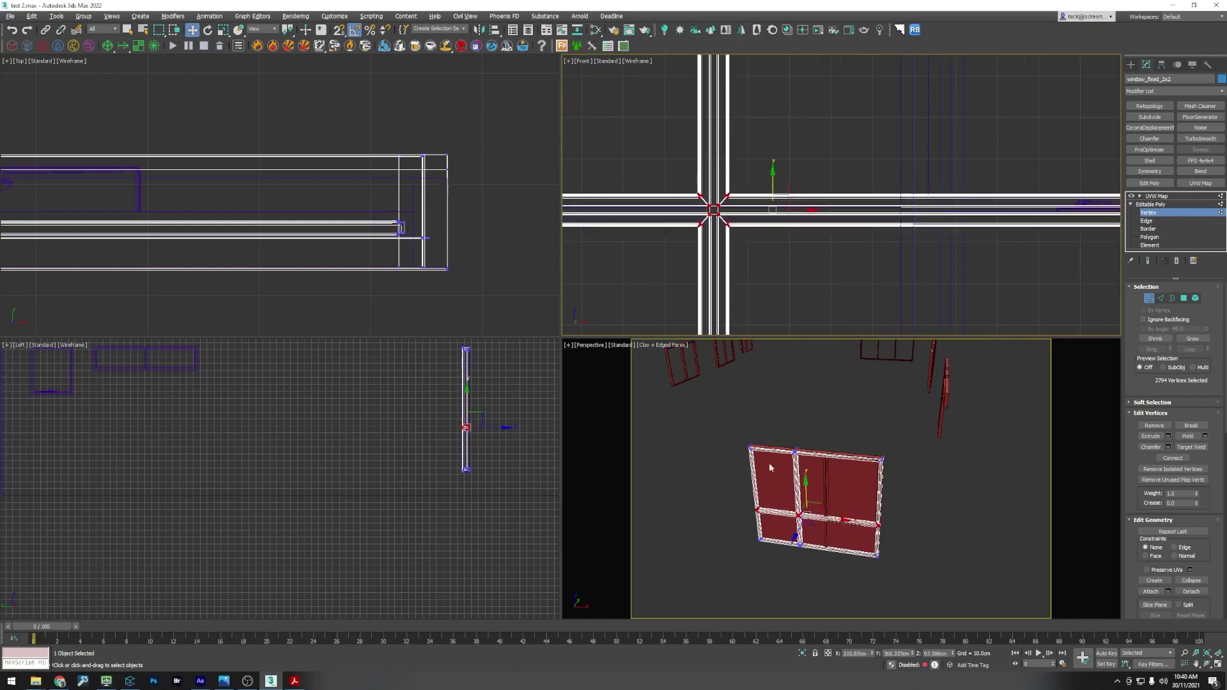
Step: Move the vertical mullion vertices of window_fixed_2x2 along X to line up with the original frame's mullion
{"action": "scroll", "coordinate": [210, 182], "scroll_direction": "down", "scroll_amount": 5}
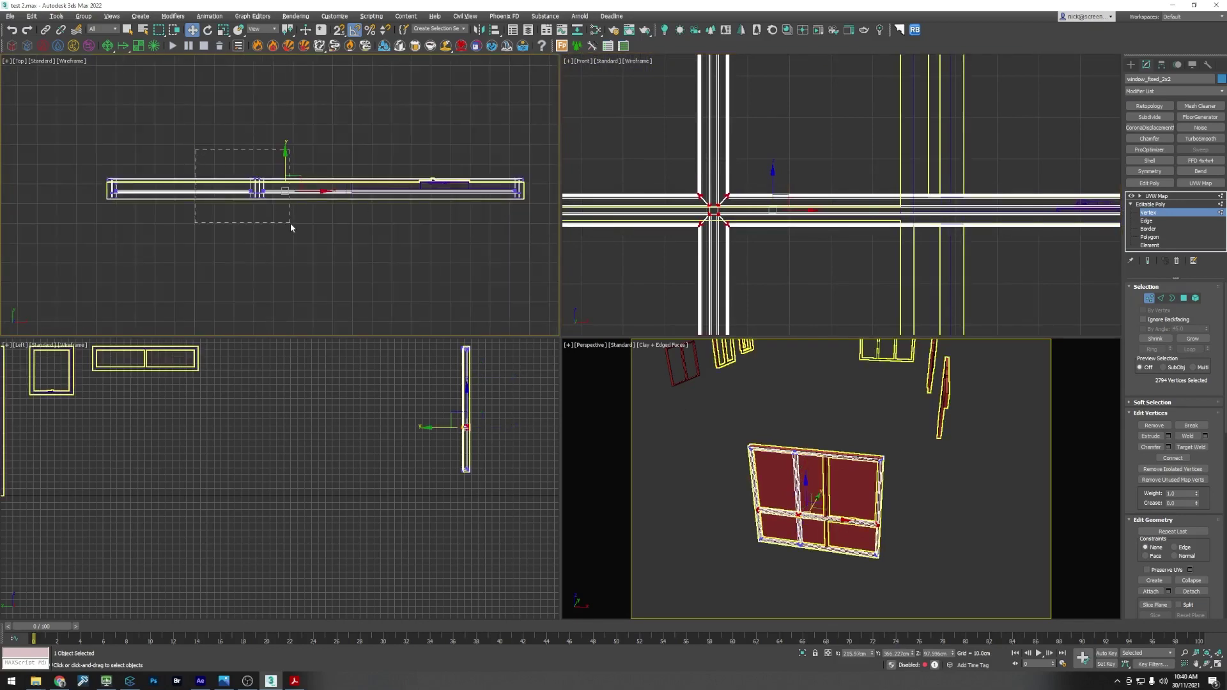
{"action": "left_click_drag", "start_coordinate": [290, 224], "coordinate": [376, 194]}
{"action": "scroll", "coordinate": [346, 188], "scroll_direction": "up", "scroll_amount": 4}
{"action": "scroll", "coordinate": [346, 189], "scroll_direction": "up", "scroll_amount": 3}
{"action": "scroll", "coordinate": [815, 477], "scroll_direction": "up", "scroll_amount": 3}
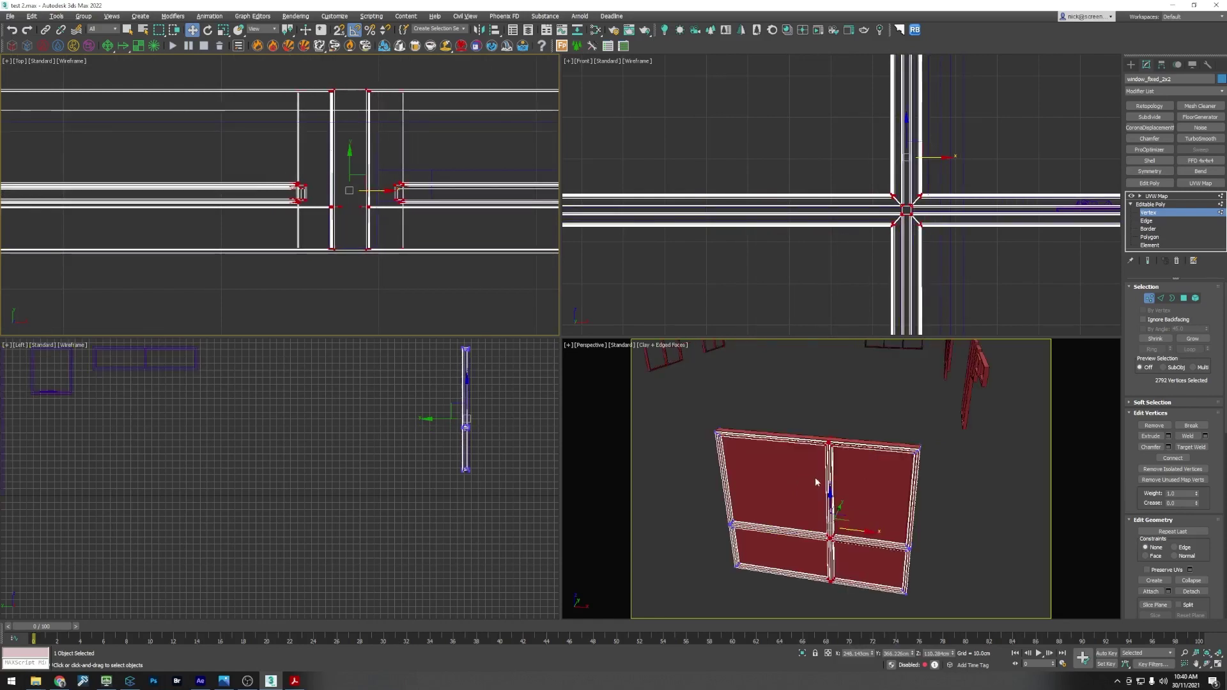
{"action": "scroll", "coordinate": [815, 477], "scroll_direction": "down", "scroll_amount": 1}
{"action": "scroll", "coordinate": [795, 457], "scroll_direction": "down", "scroll_amount": 2}
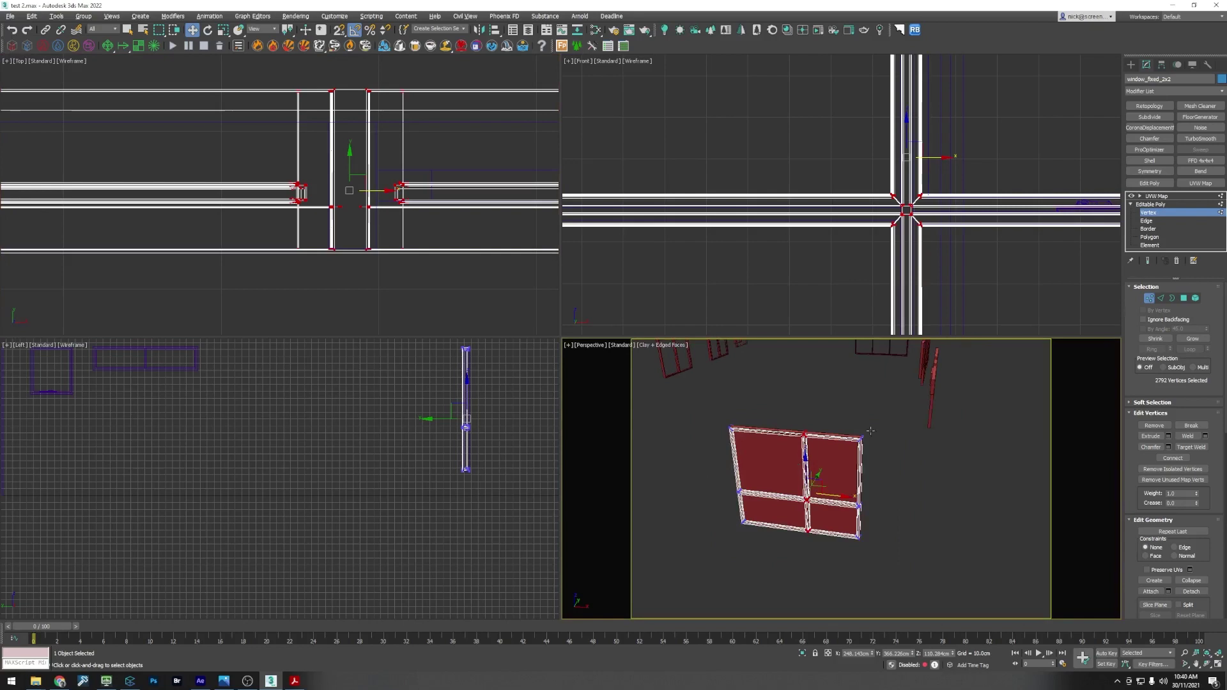
Step: Finish the vertex editing and select the original ArchiCAD window frames object at the front window
{"action": "left_click", "coordinate": [1150, 299]}
{"action": "left_click", "coordinate": [853, 436]}
{"action": "scroll", "coordinate": [853, 435], "scroll_direction": "up", "scroll_amount": 3}
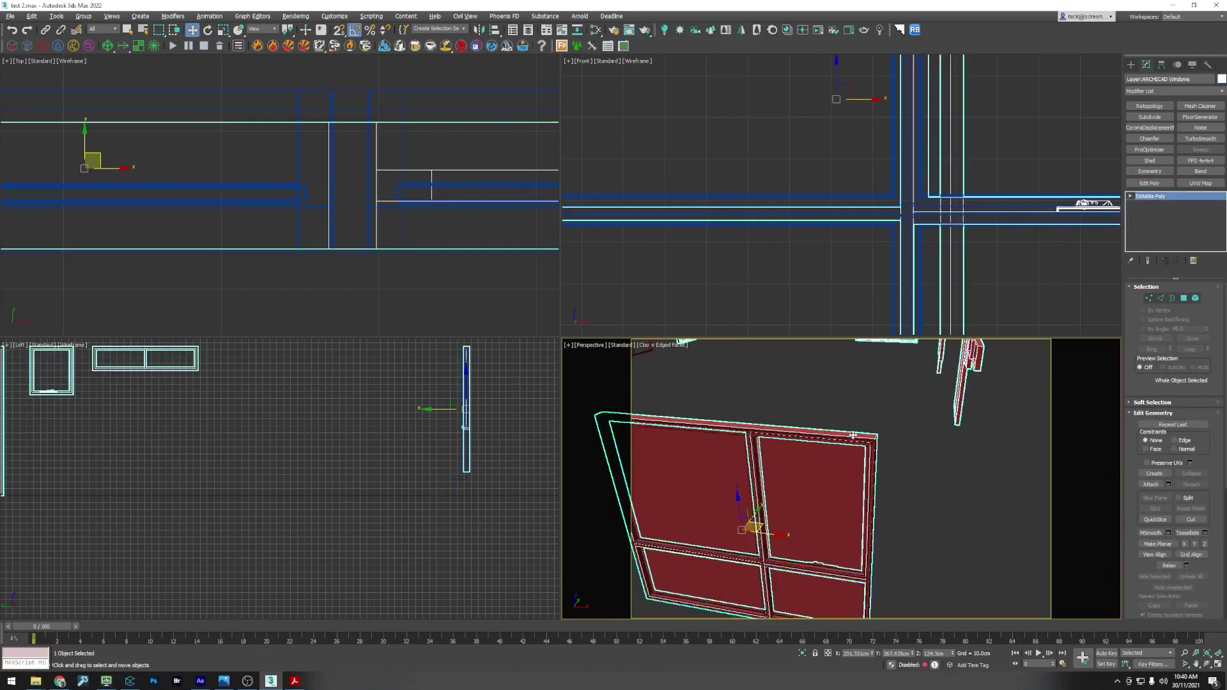
{"action": "key", "text": "z"}
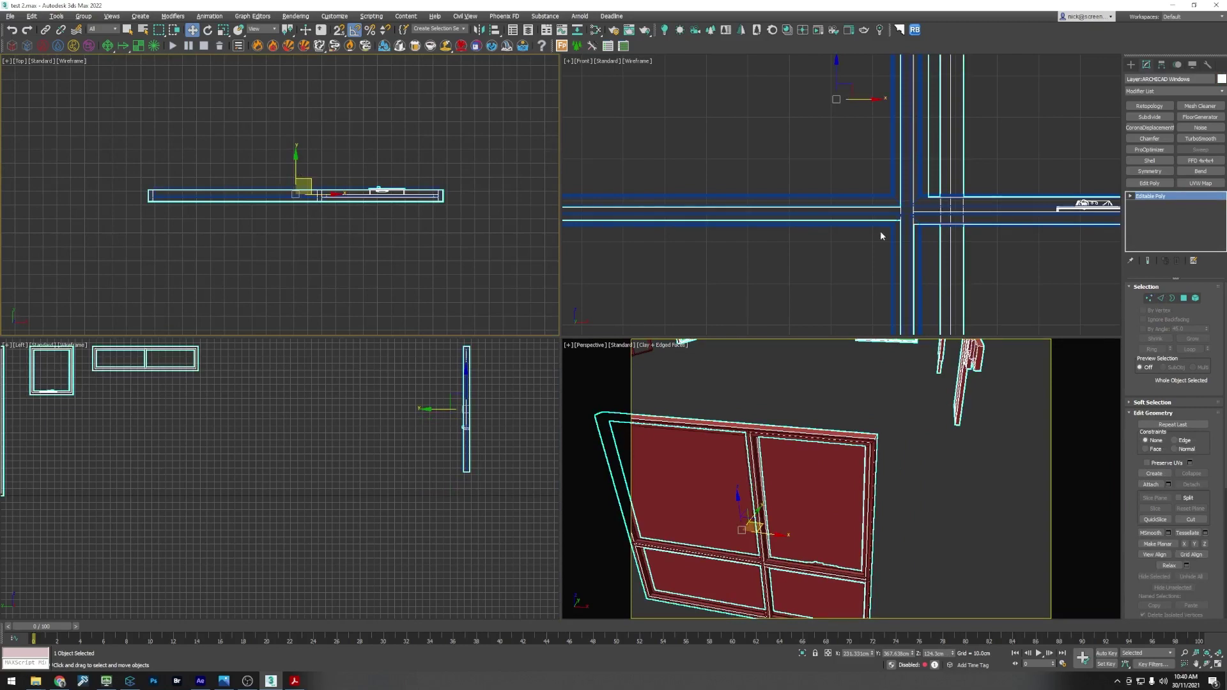
{"action": "key", "text": "z"}
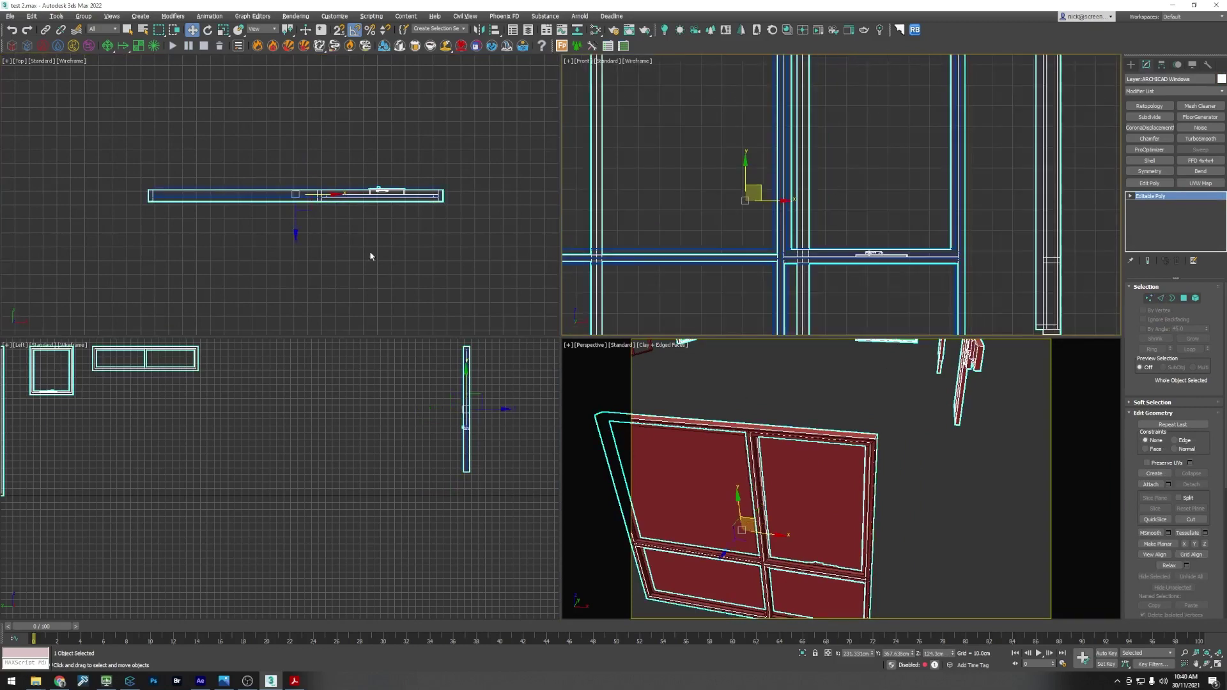
Step: Switch to THE ASCOT.jpg in Photos, examine the front window's pane layout, and return to 3ds Max
{"action": "left_click", "coordinate": [298, 682]}
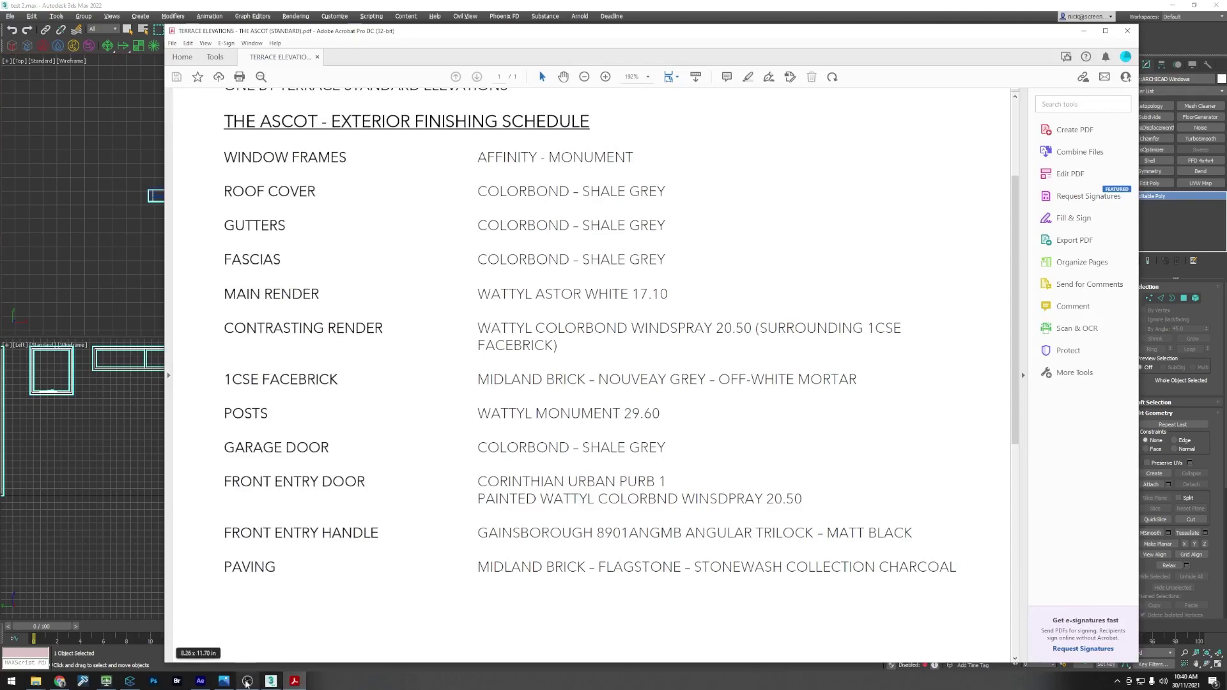
{"action": "left_click", "coordinate": [214, 682]}
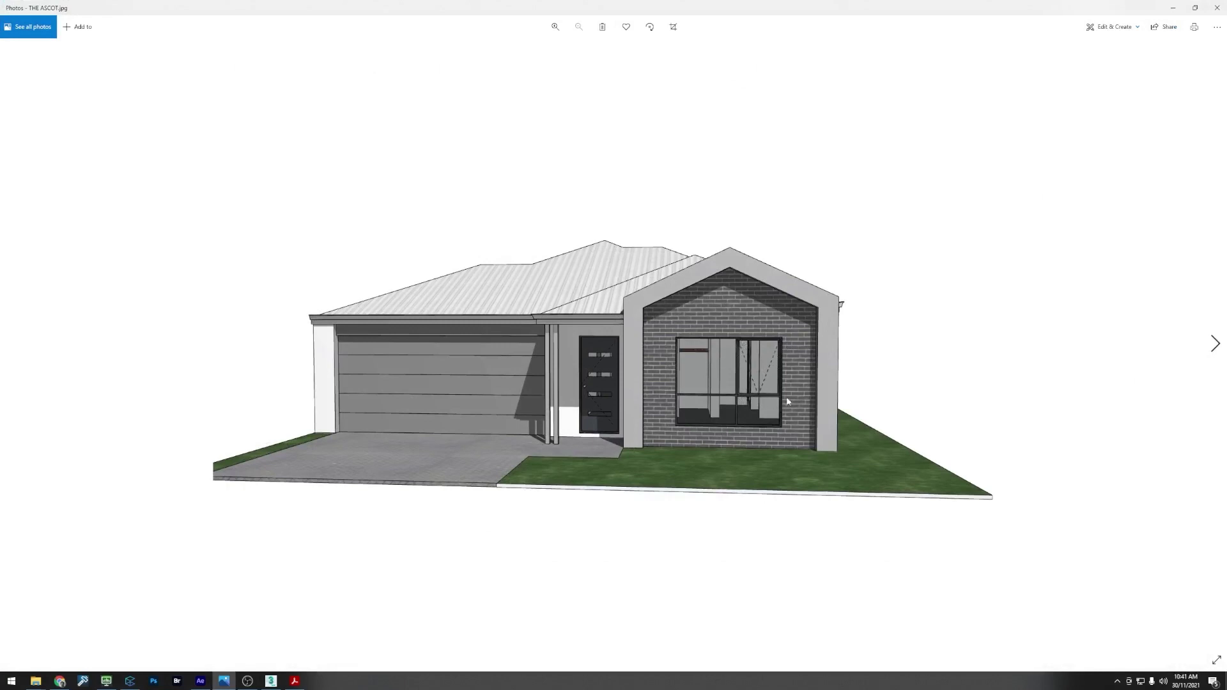
{"action": "left_click", "coordinate": [269, 683]}
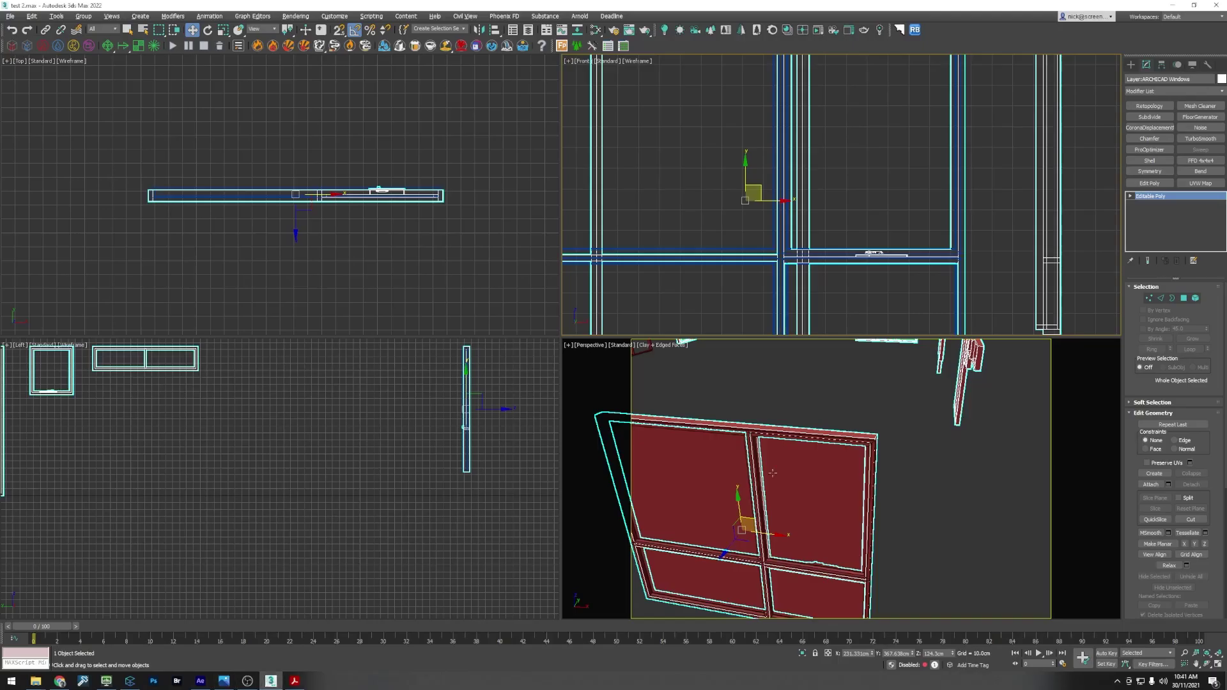
{"action": "middle_click_drag", "start_coordinate": [810, 460], "coordinate": [843, 448], "text": "alt"}
{"action": "right_click", "coordinate": [375, 252]}
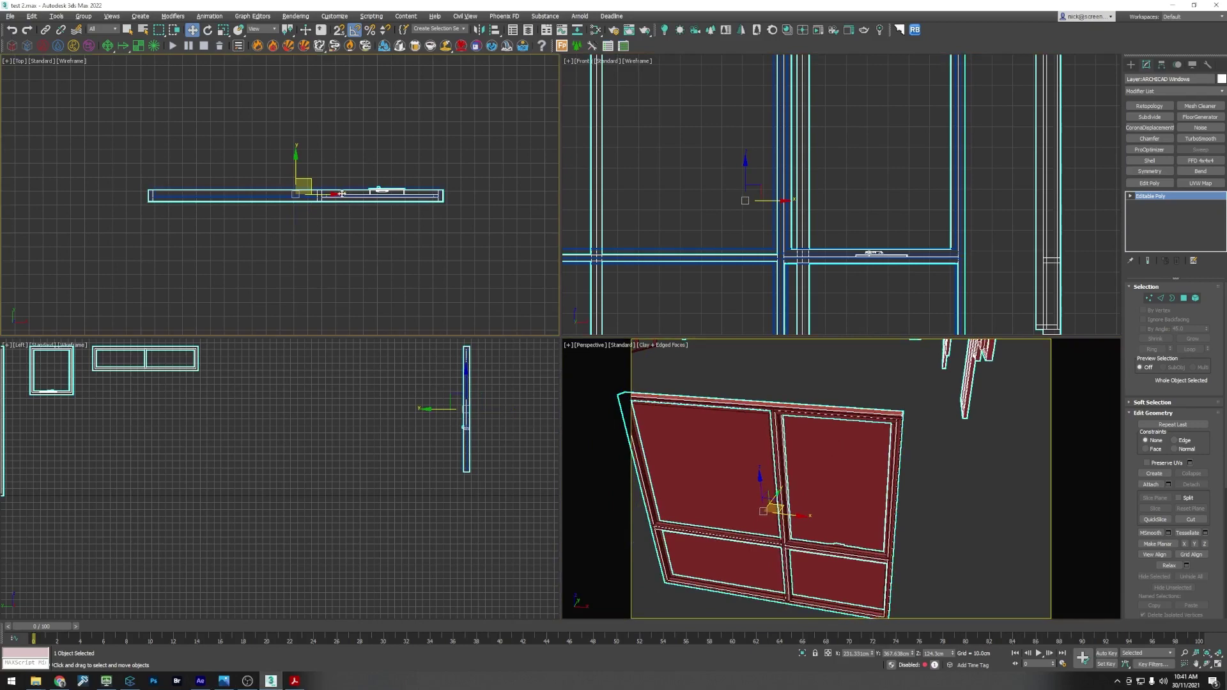
{"action": "left_click_drag", "start_coordinate": [305, 179], "coordinate": [775, 486]}
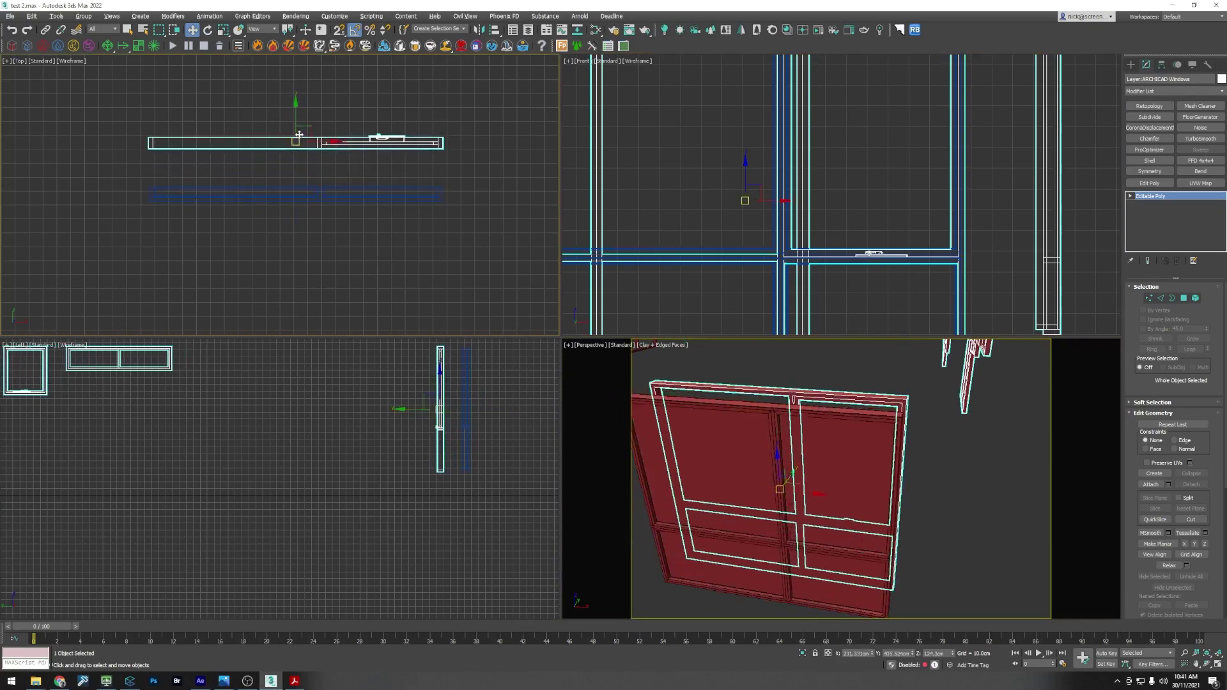
{"action": "right_click", "coordinate": [856, 471]}
Step: Delete the front window's elements from the original window frames object, leaving its other windows in place
{"action": "scroll", "coordinate": [856, 471], "scroll_direction": "down", "scroll_amount": 5}
{"action": "left_click", "coordinate": [1195, 298]}
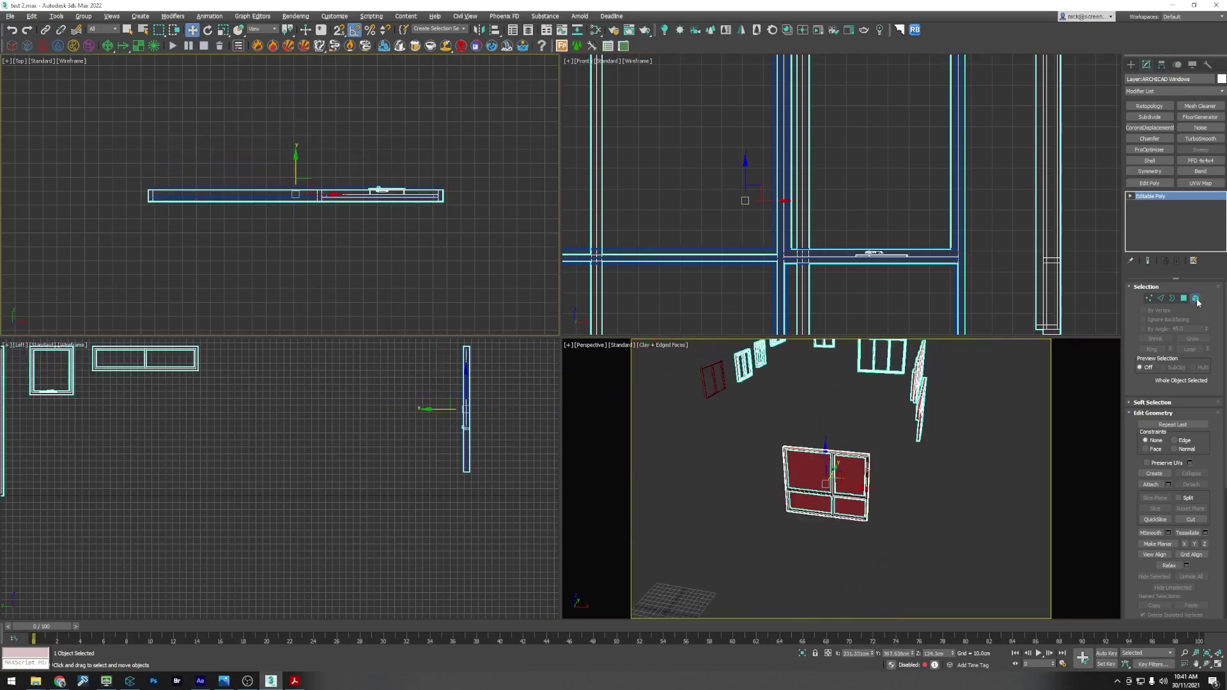
{"action": "left_click_drag", "start_coordinate": [908, 540], "coordinate": [737, 439]}
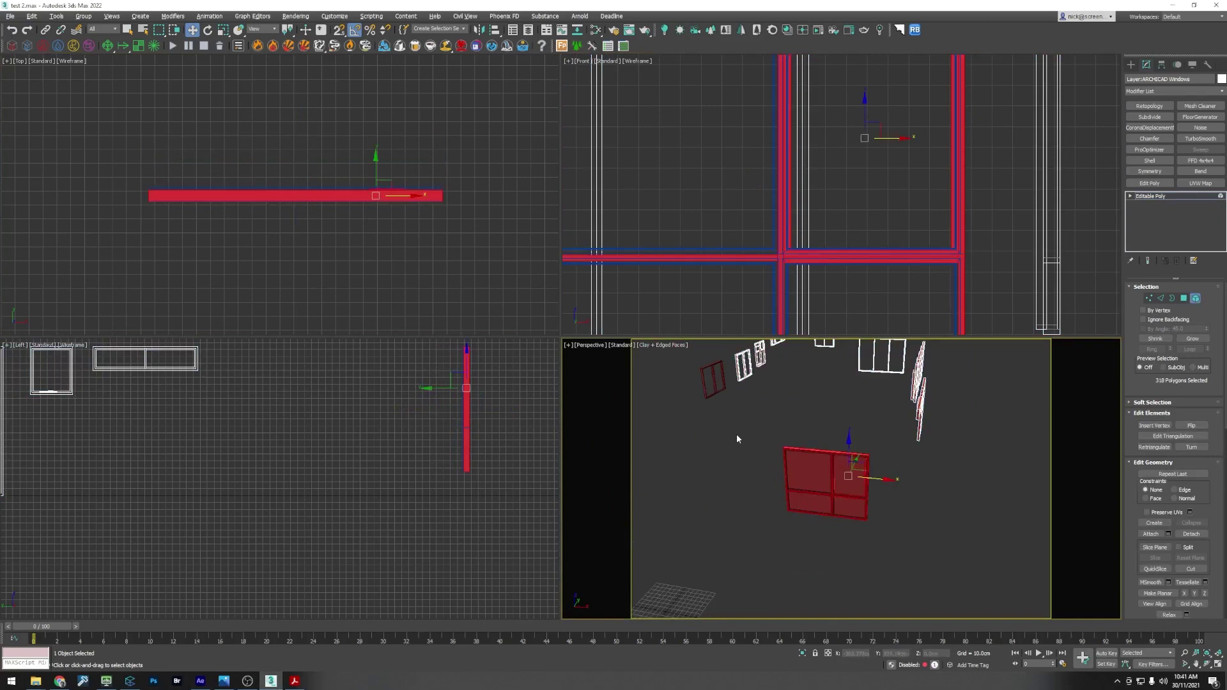
{"action": "left_click", "coordinate": [736, 439]}
{"action": "left_click", "coordinate": [1196, 298]}
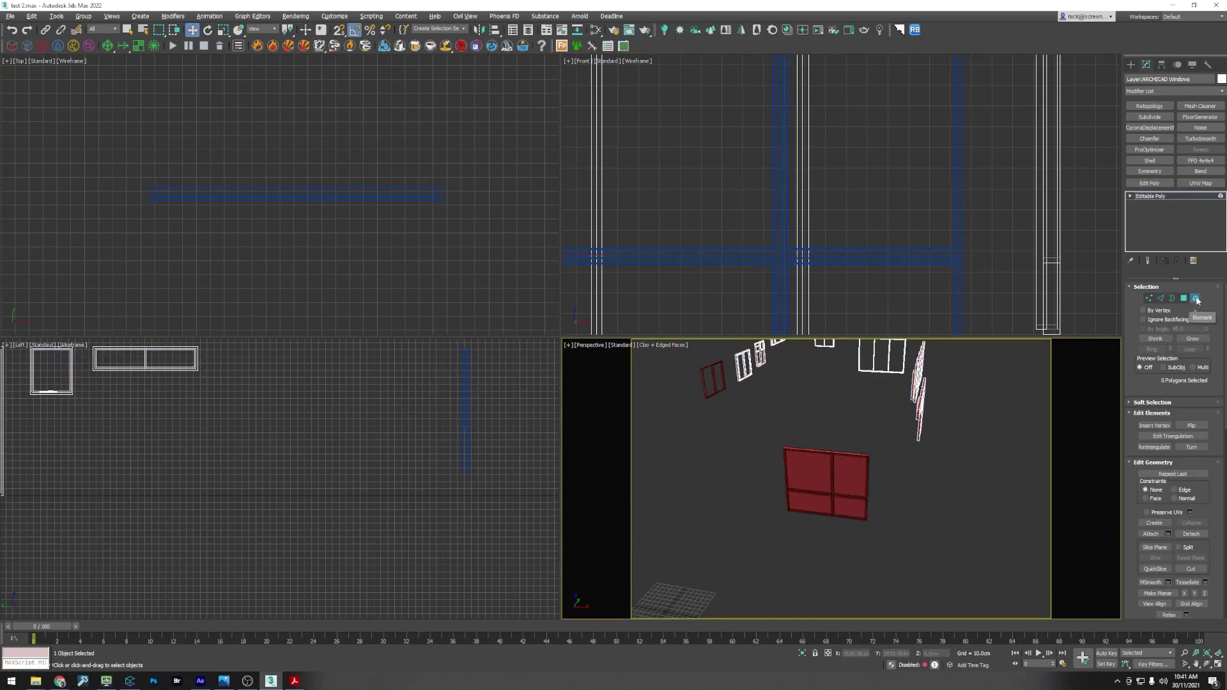
Step: Delete the upper-right glass pane element of window_fixed_2x2, then leave element editing and deselect the window
{"action": "left_click", "coordinate": [850, 473]}
{"action": "scroll", "coordinate": [850, 473], "scroll_direction": "up", "scroll_amount": 3}
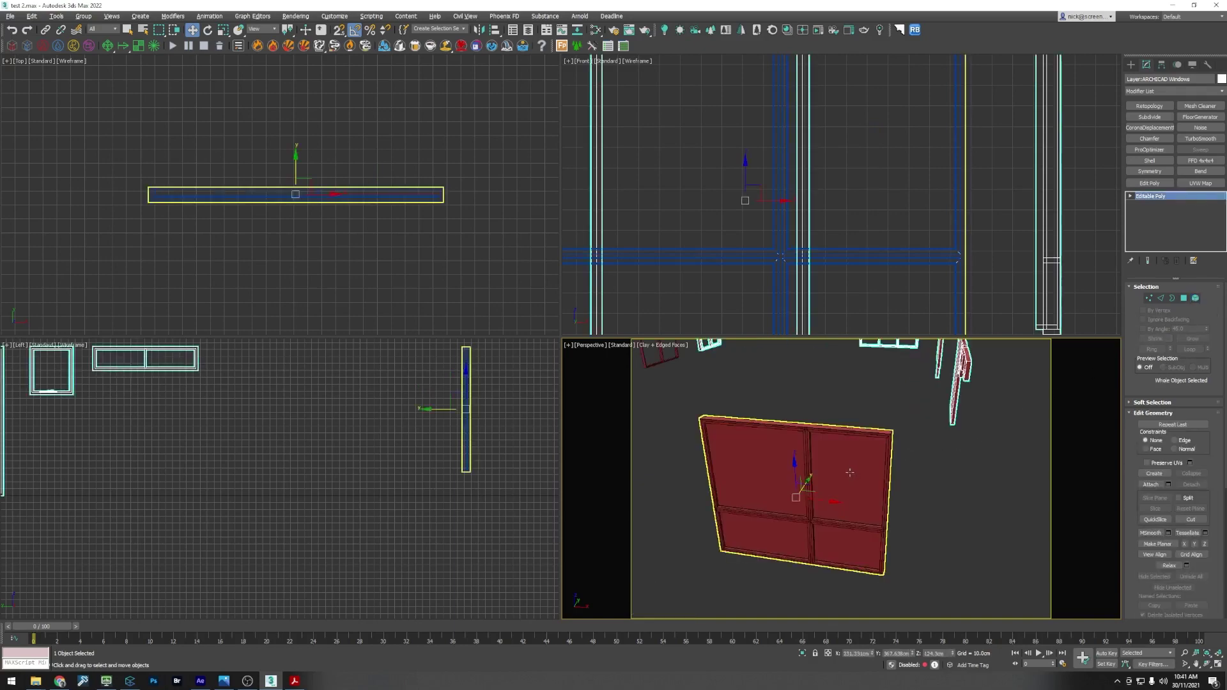
{"action": "scroll", "coordinate": [825, 452], "scroll_direction": "up", "scroll_amount": 4}
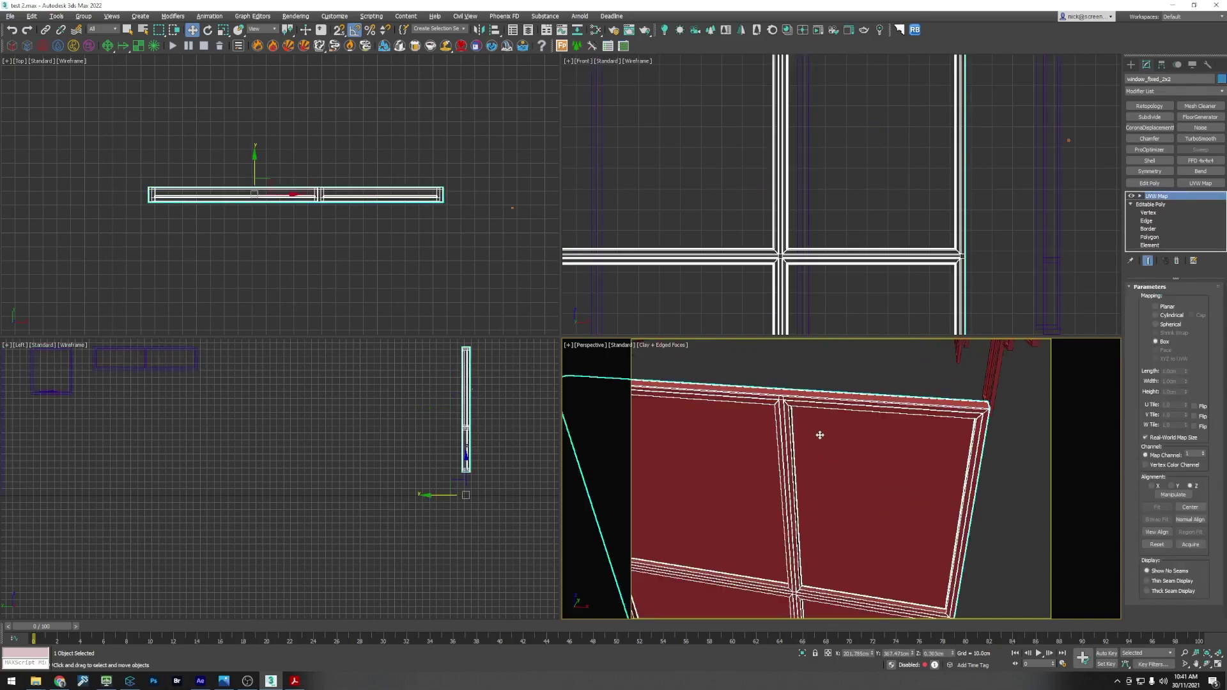
{"action": "scroll", "coordinate": [851, 430], "scroll_direction": "down", "scroll_amount": 5}
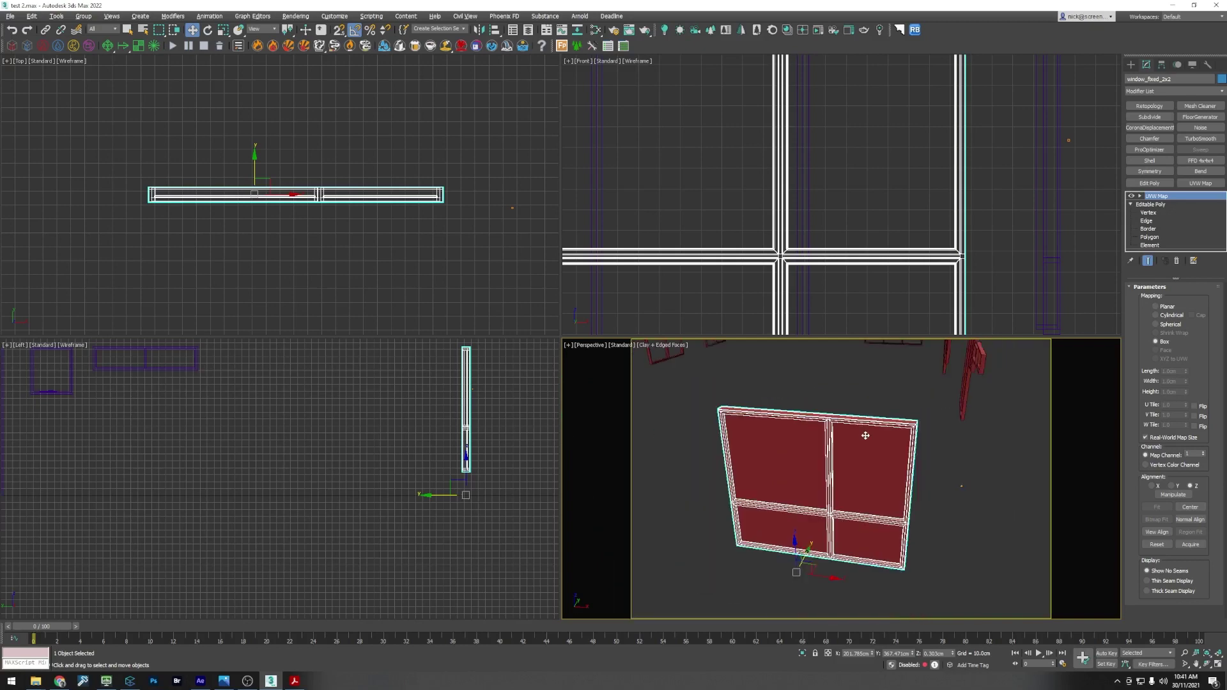
{"action": "left_click", "coordinate": [1150, 246]}
{"action": "left_click", "coordinate": [869, 480]}
{"action": "key", "text": "Delete"}
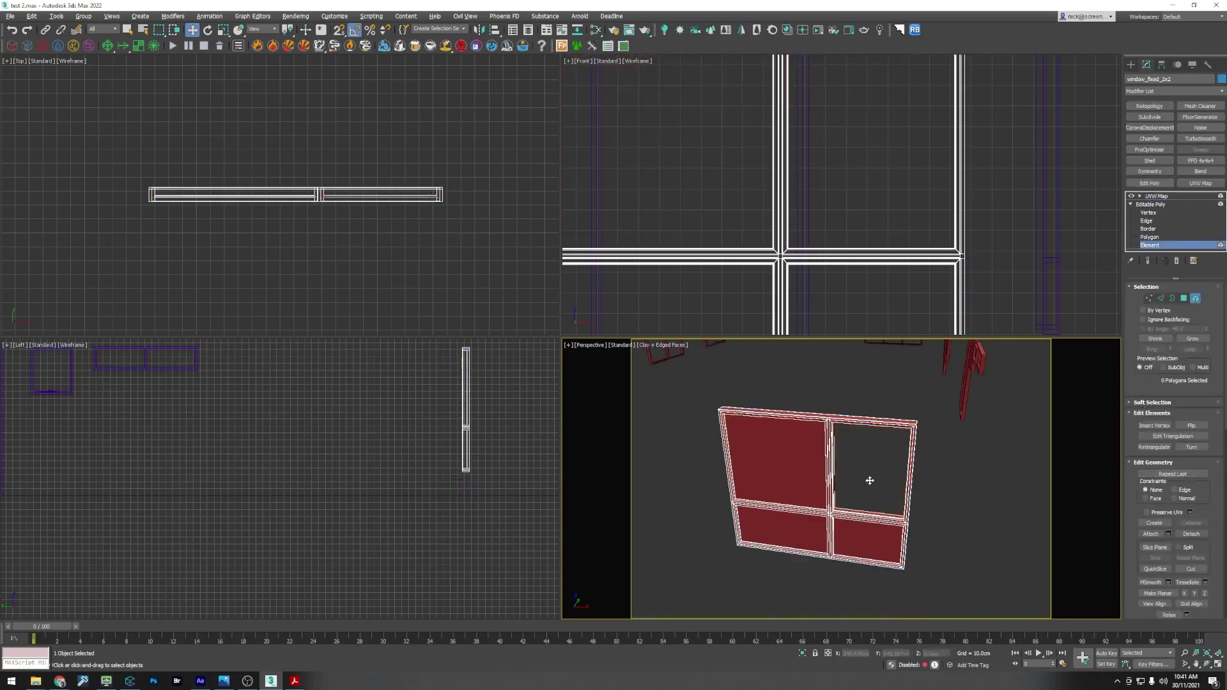
{"action": "left_click", "coordinate": [1194, 298]}
{"action": "left_click", "coordinate": [953, 433]}
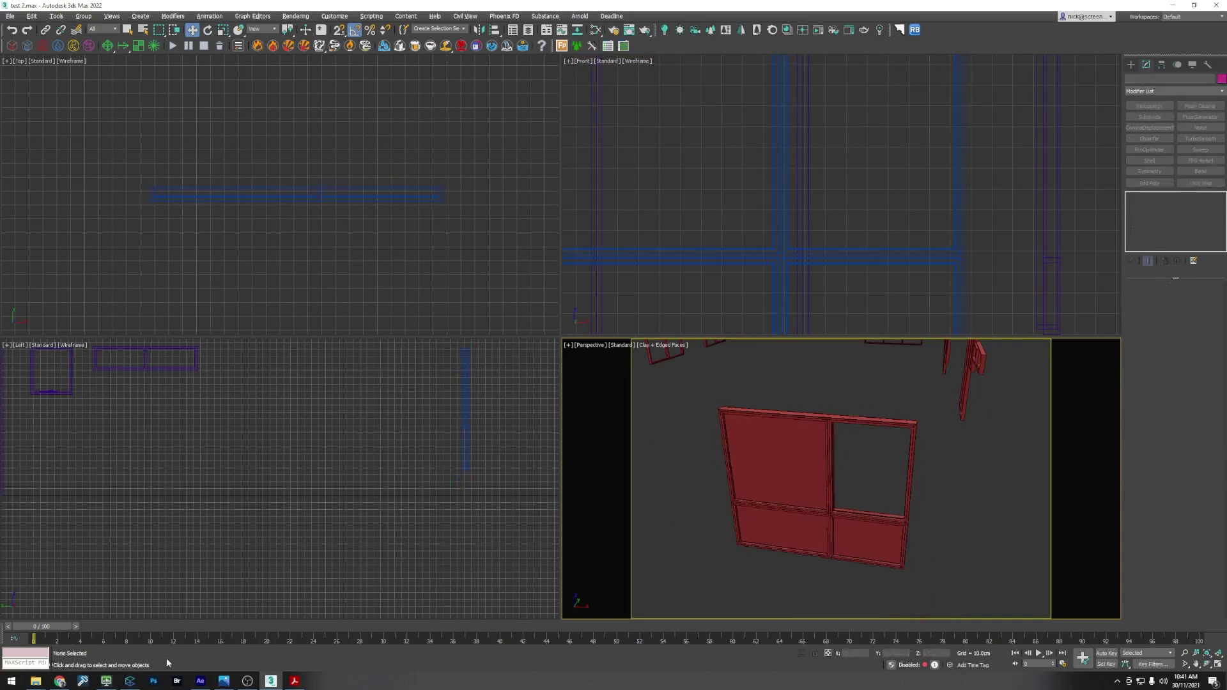
Step: Switch to Connector and merge Aluminium_window_awning into the 3ds Max scene, auto-renaming the duplicate material and placing the windows near the front window
{"action": "left_click", "coordinate": [131, 682]}
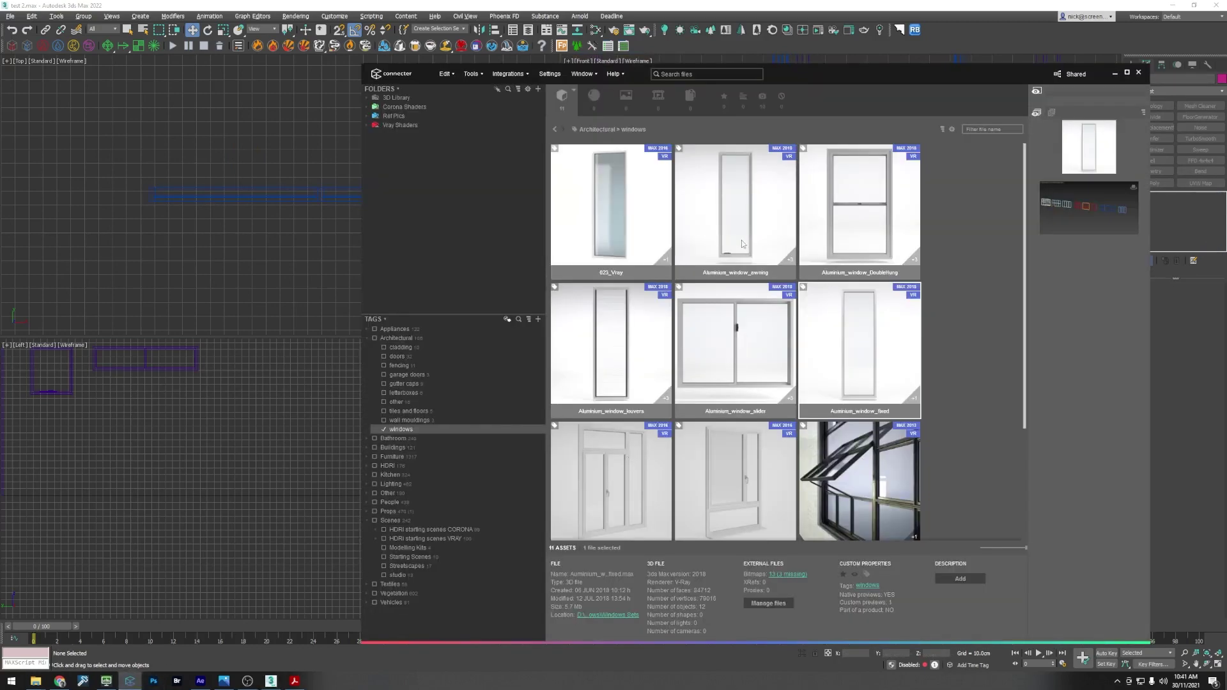
{"action": "left_click_drag", "start_coordinate": [743, 243], "coordinate": [144, 222]}
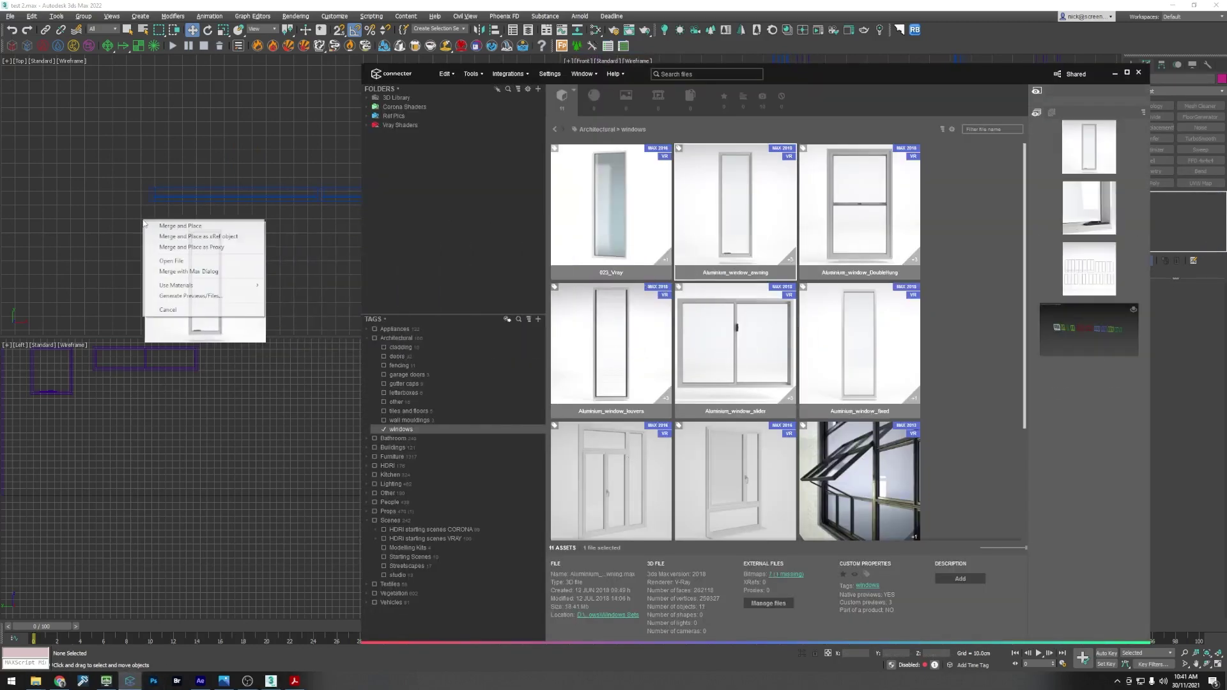
{"action": "left_click", "coordinate": [182, 227]}
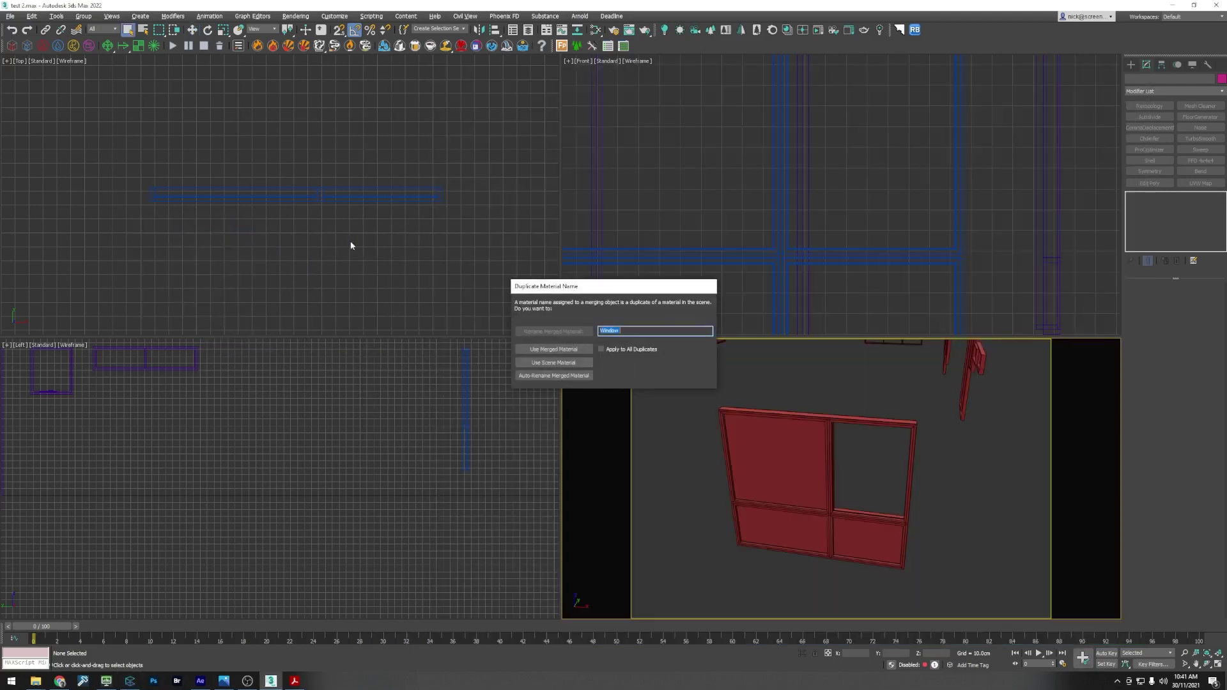
{"action": "left_click", "coordinate": [563, 377]}
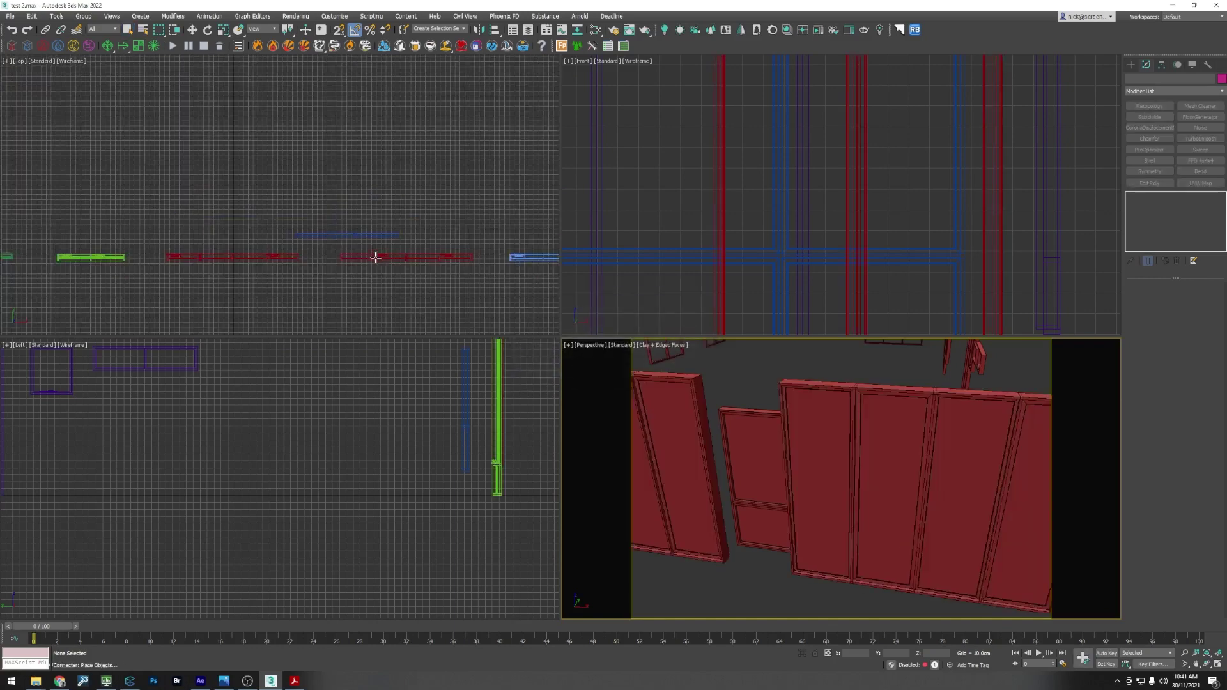
{"action": "left_click", "coordinate": [371, 253]}
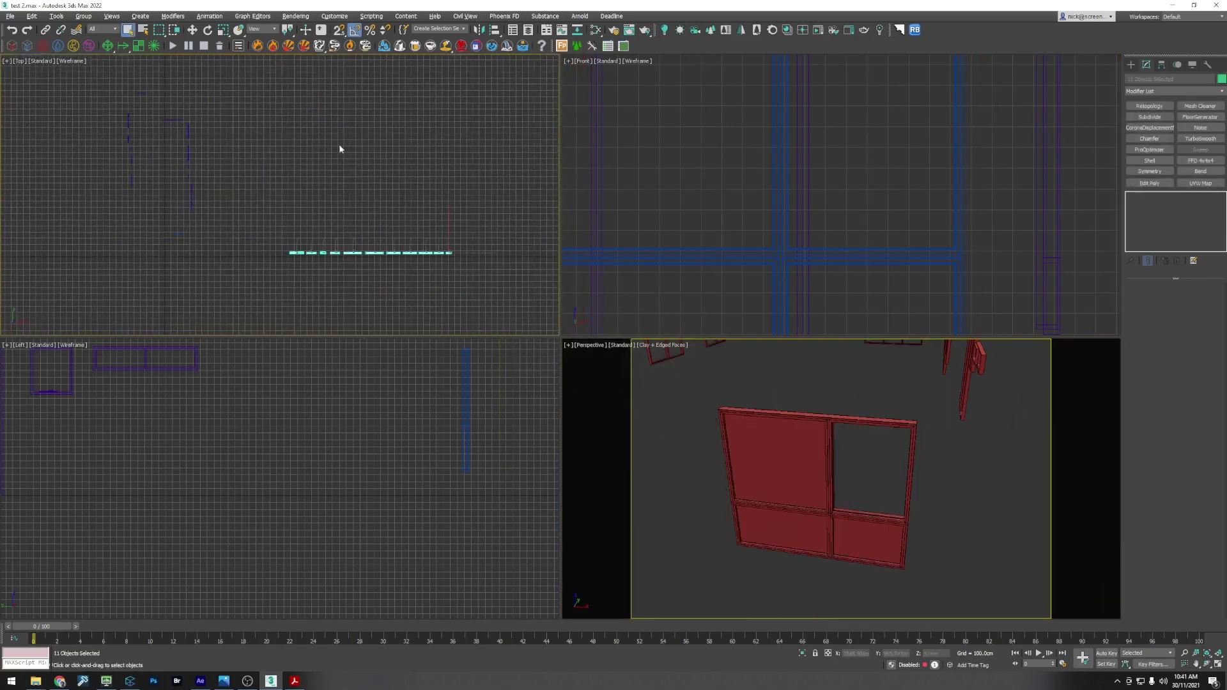
Step: Delete the merged awning window variants, keeping only the narrow single-pane one at the end of the row
{"action": "left_click", "coordinate": [192, 30]}
{"action": "scroll", "coordinate": [831, 224], "scroll_direction": "down", "scroll_amount": 5}
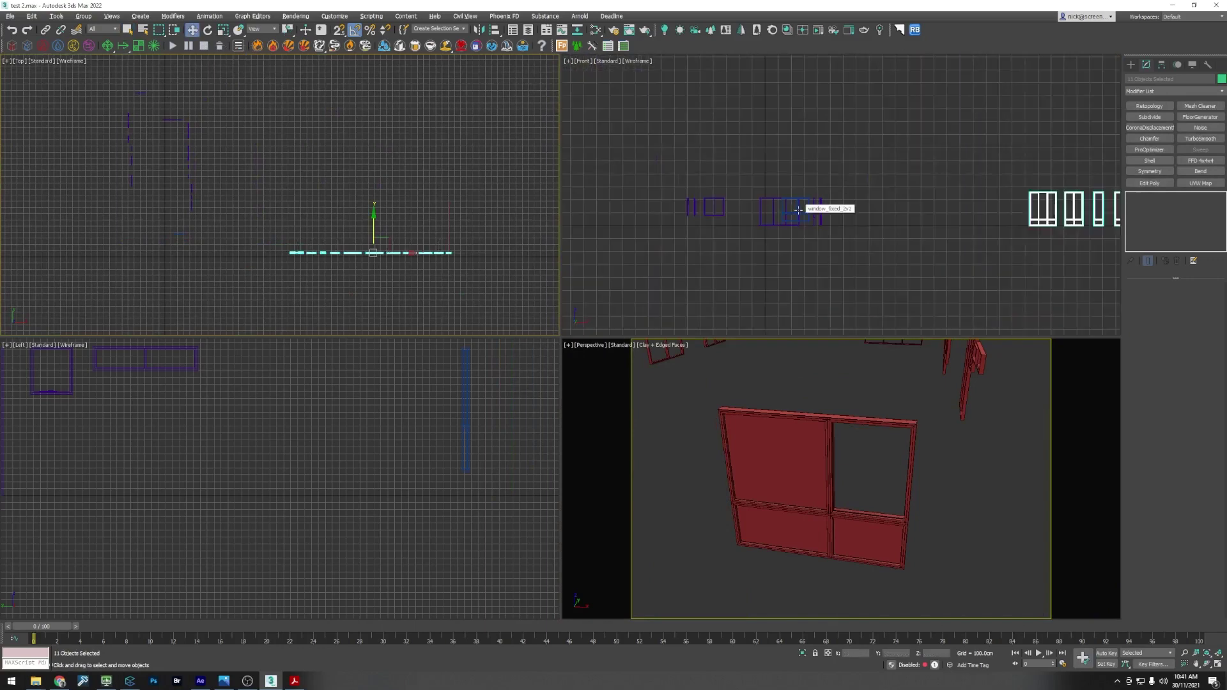
{"action": "middle_click_drag", "start_coordinate": [900, 230], "coordinate": [817, 230]}
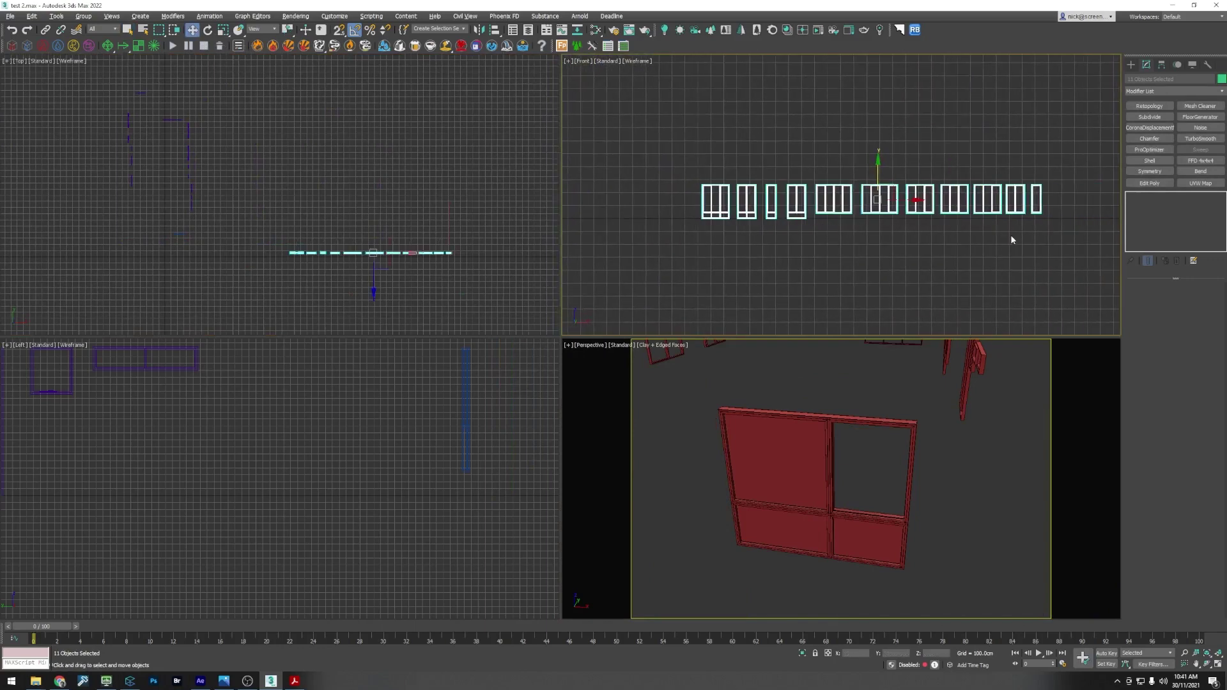
{"action": "key", "text": "Delete"}
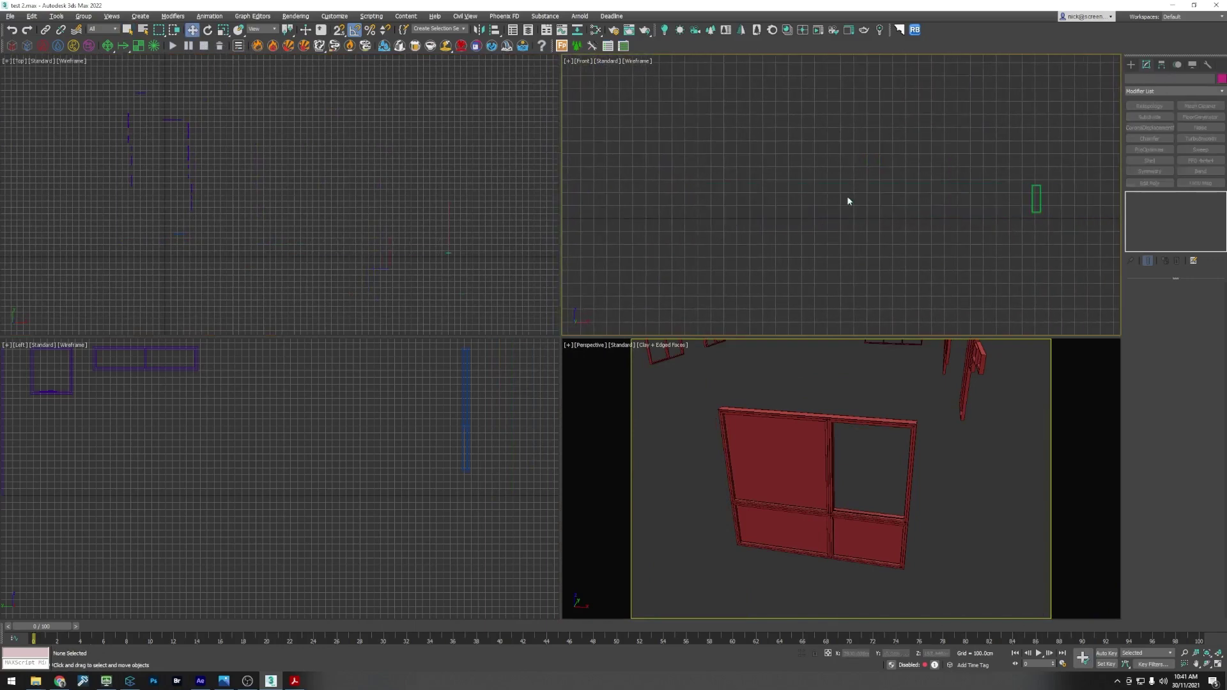
Step: Move the single awning window beside the front window, roughly in line with its empty upper-right opening
{"action": "left_click", "coordinate": [1040, 203]}
{"action": "middle_click_drag", "start_coordinate": [414, 273], "coordinate": [496, 227]}
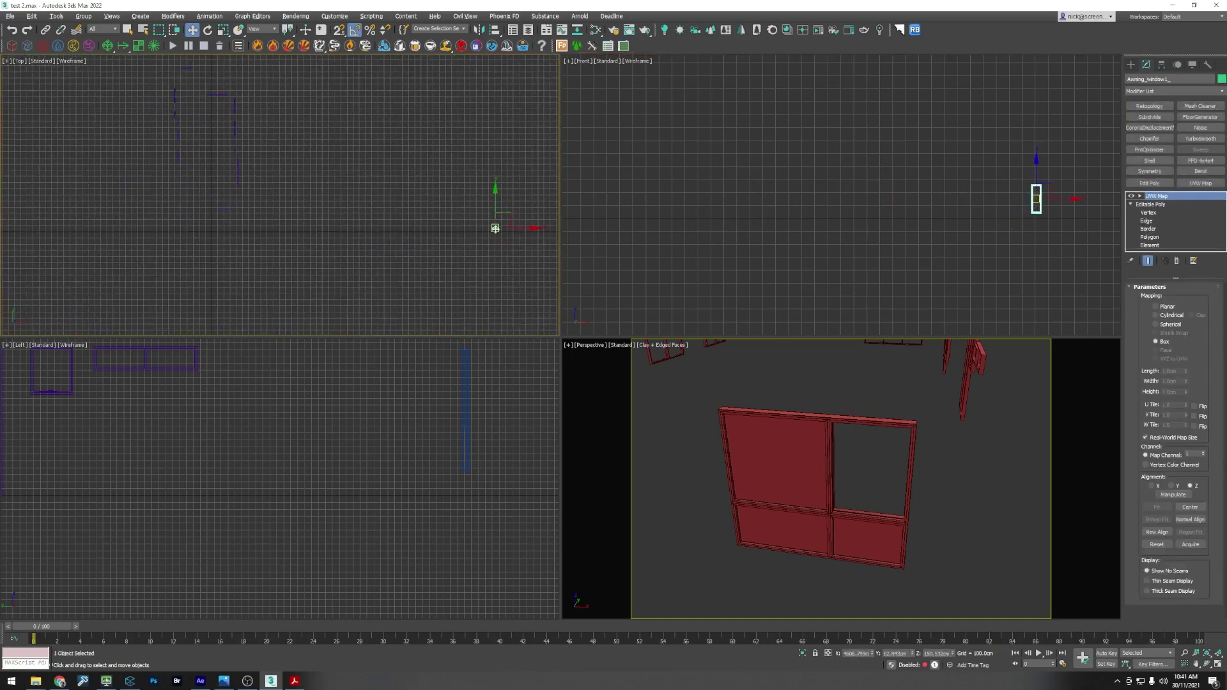
{"action": "left_click_drag", "start_coordinate": [509, 215], "coordinate": [243, 191]}
{"action": "scroll", "coordinate": [302, 170], "scroll_direction": "up", "scroll_amount": 5}
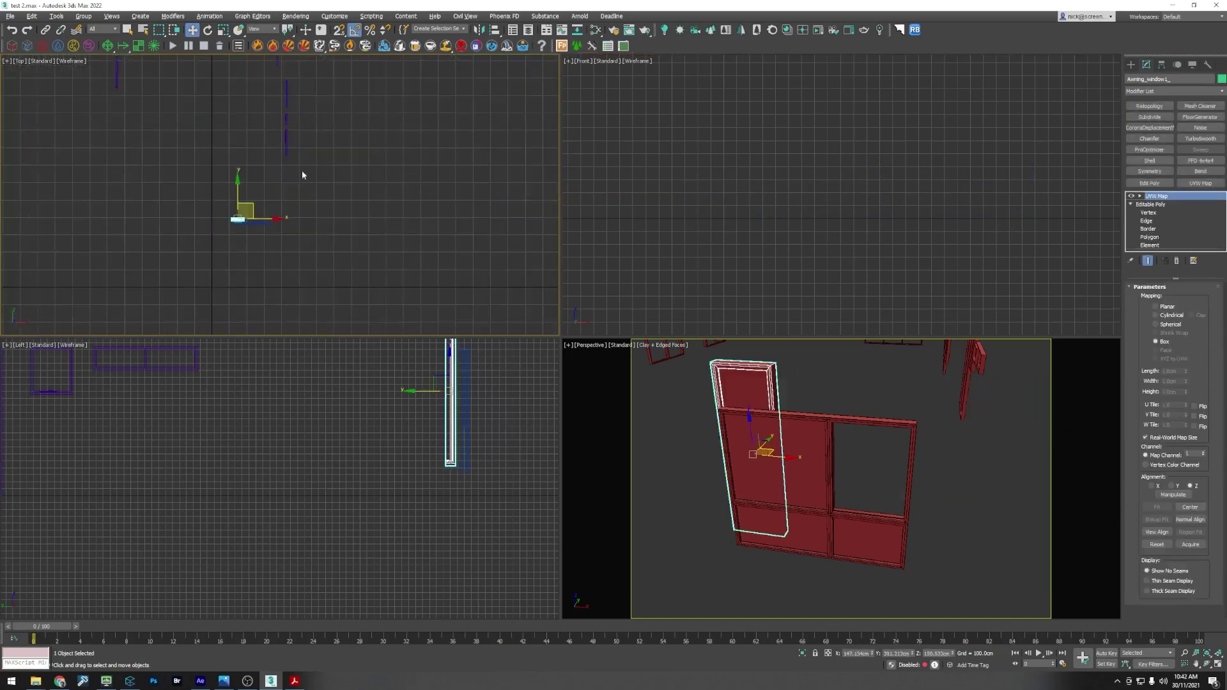
{"action": "scroll", "coordinate": [160, 211], "scroll_direction": "up", "scroll_amount": 3}
{"action": "left_click_drag", "start_coordinate": [134, 257], "coordinate": [440, 257]}
{"action": "middle_click_drag", "start_coordinate": [859, 391], "coordinate": [841, 391]}
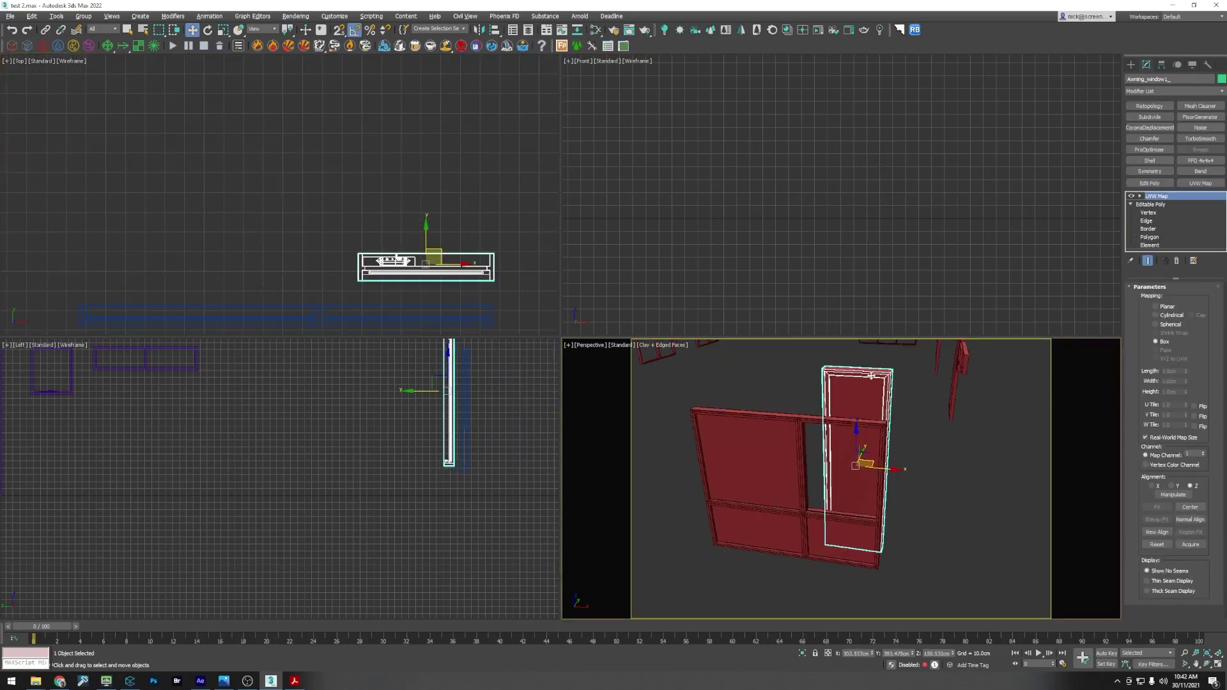
Step: Delete the awning window's outer frame element, keeping the sash, glass and winder, and leave element editing
{"action": "left_click", "coordinate": [1151, 245]}
{"action": "scroll", "coordinate": [882, 367], "scroll_direction": "up", "scroll_amount": 2}
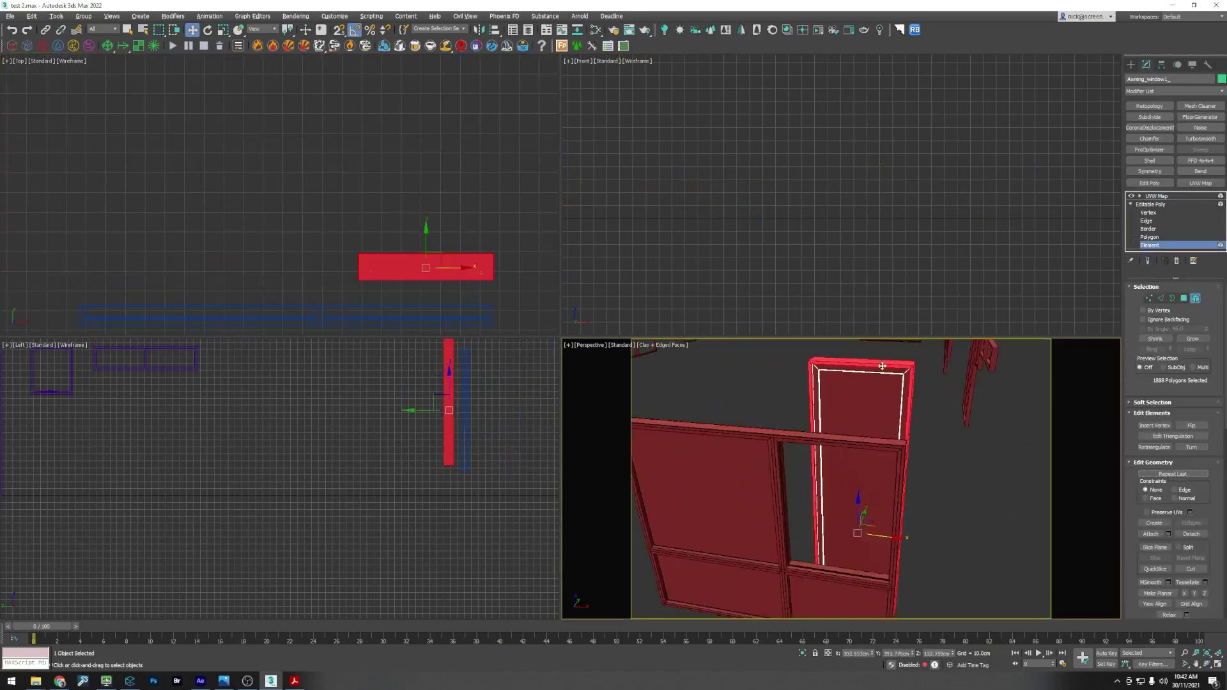
{"action": "left_click", "coordinate": [881, 364]}
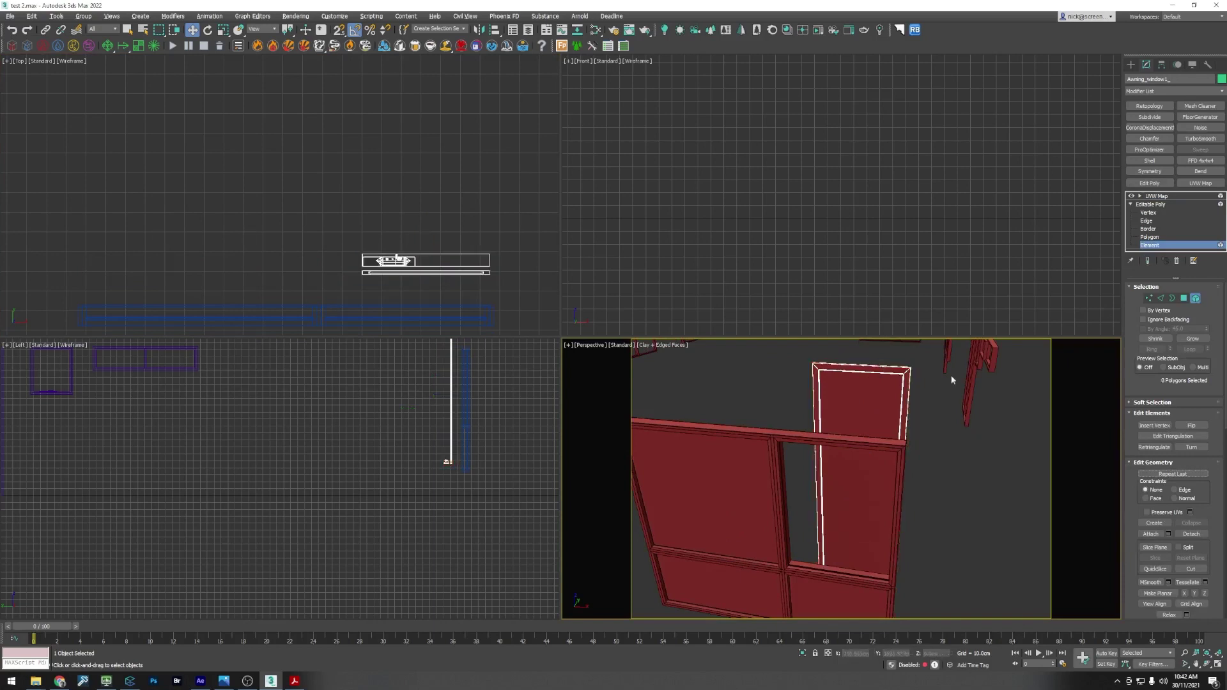
{"action": "left_click", "coordinate": [1195, 299]}
Step: Move the awning sash into the front window's frame, aligning its side with the central mullion
{"action": "middle_click_drag", "start_coordinate": [444, 246], "coordinate": [424, 184]}
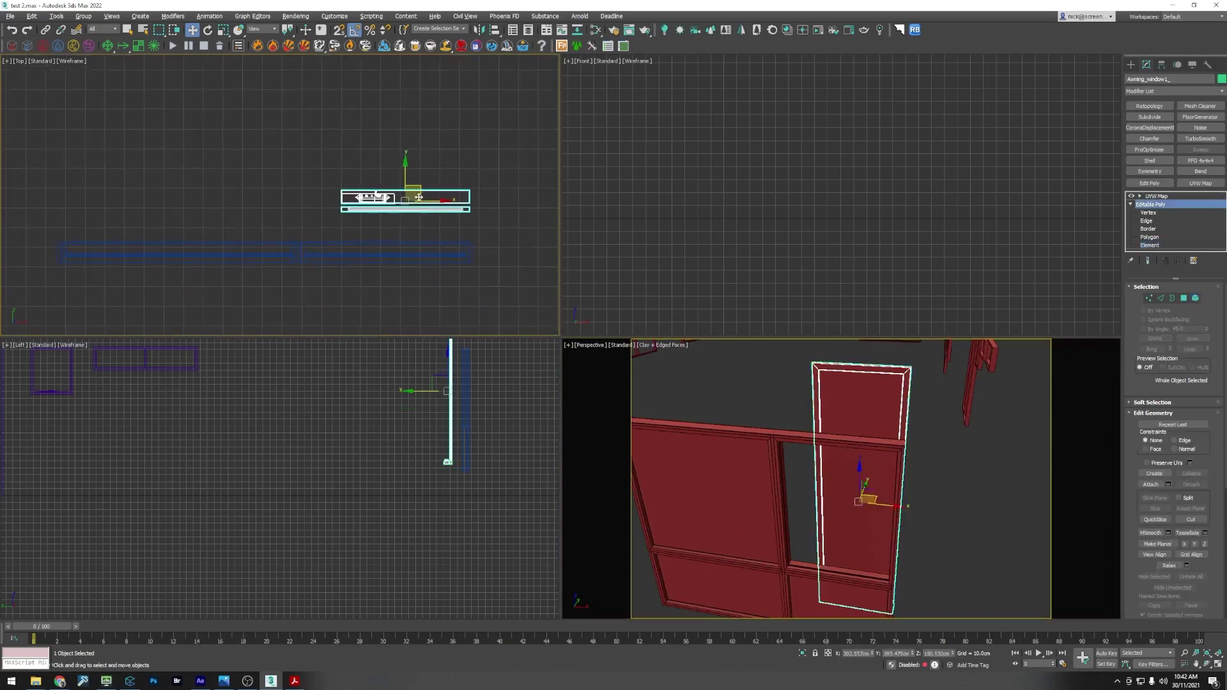
{"action": "mouse_move", "coordinate": [424, 184]}
{"action": "left_mouse_down"}
{"action": "mouse_move", "coordinate": [385, 233]}
{"action": "mouse_move", "coordinate": [423, 193]}
{"action": "mouse_move", "coordinate": [406, 198]}
{"action": "mouse_move", "coordinate": [436, 196]}
{"action": "mouse_move", "coordinate": [415, 192]}
{"action": "left_mouse_up"}
{"action": "scroll", "coordinate": [370, 253], "scroll_direction": "up", "scroll_amount": 5}
Step: Stretch the awning sash's far-side vertices across to the outer jamb so it fills the opening's width, then leave vertex editing
{"action": "left_click", "coordinate": [1150, 298]}
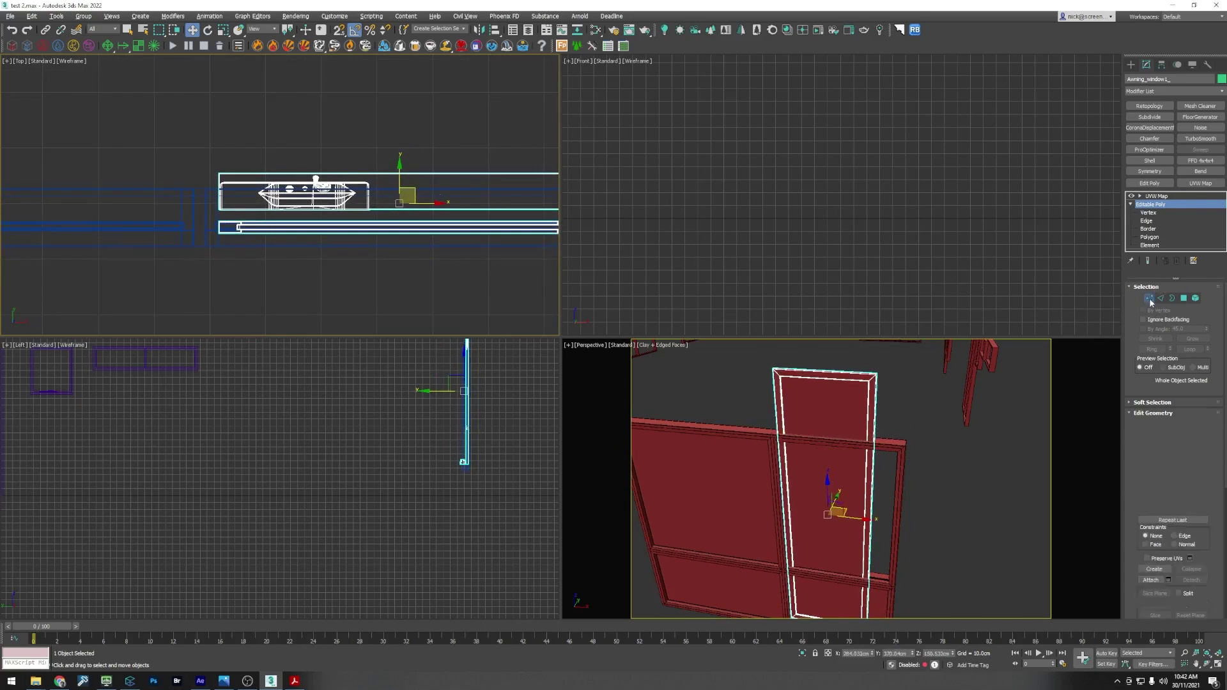
{"action": "middle_click_drag", "start_coordinate": [418, 246], "coordinate": [137, 210]}
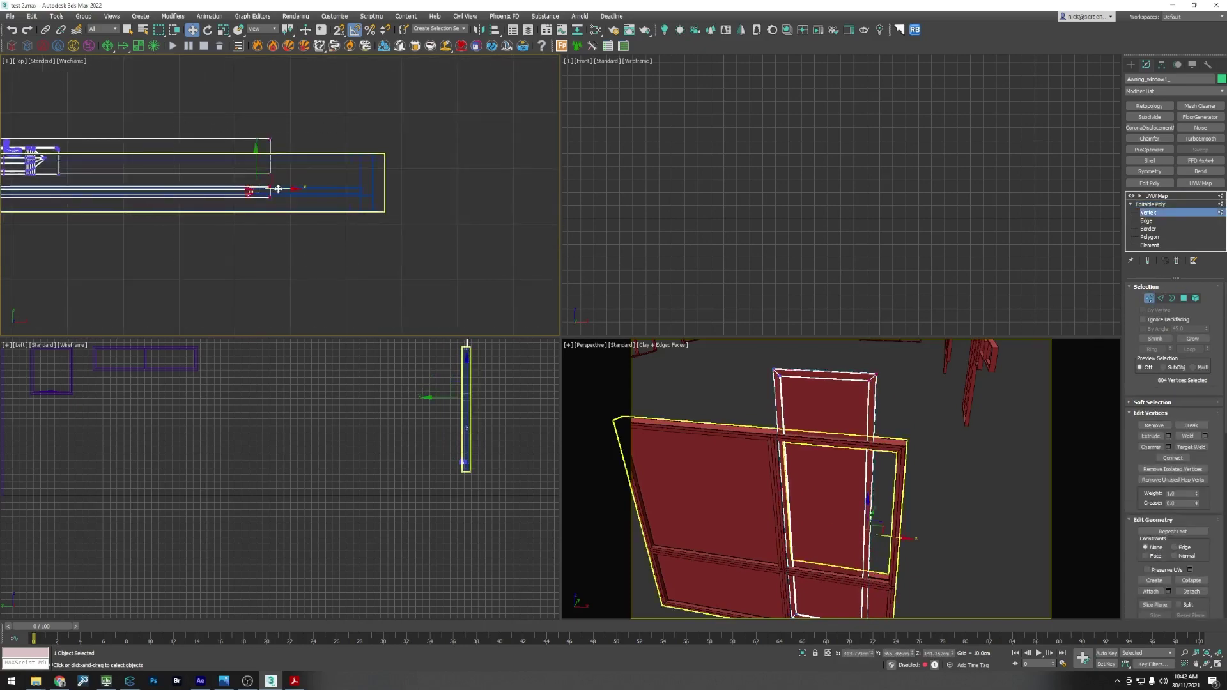
{"action": "left_click_drag", "start_coordinate": [278, 189], "coordinate": [367, 190]}
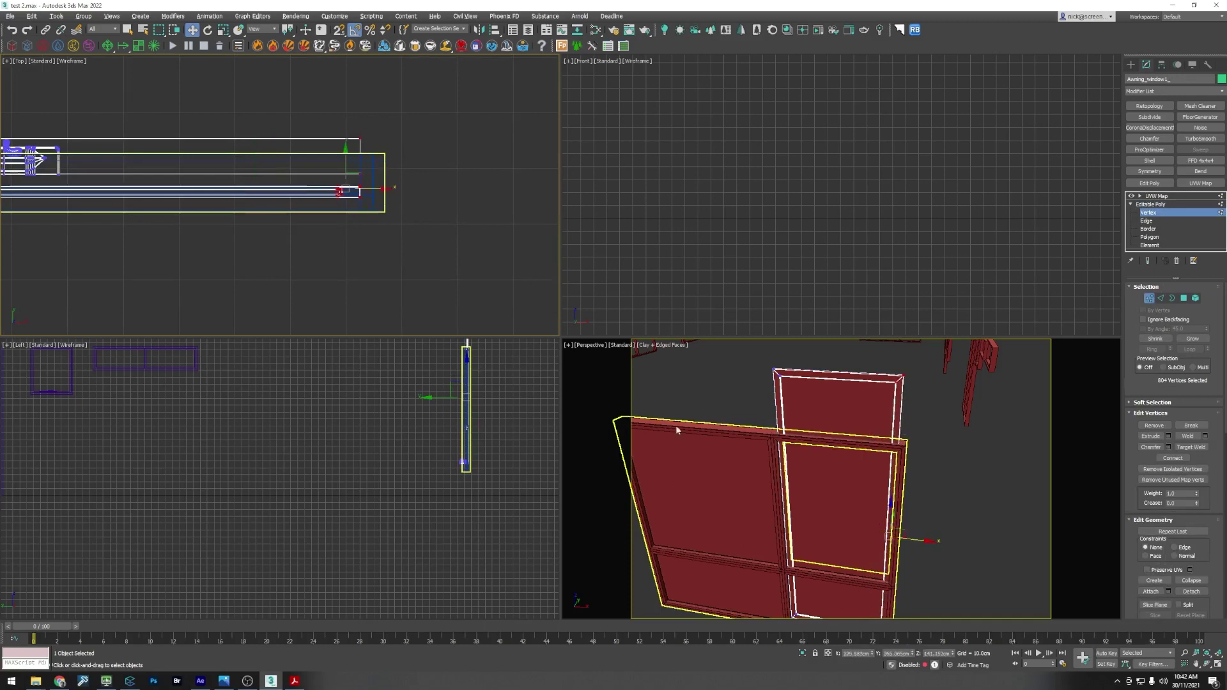
{"action": "left_click", "coordinate": [396, 466]}
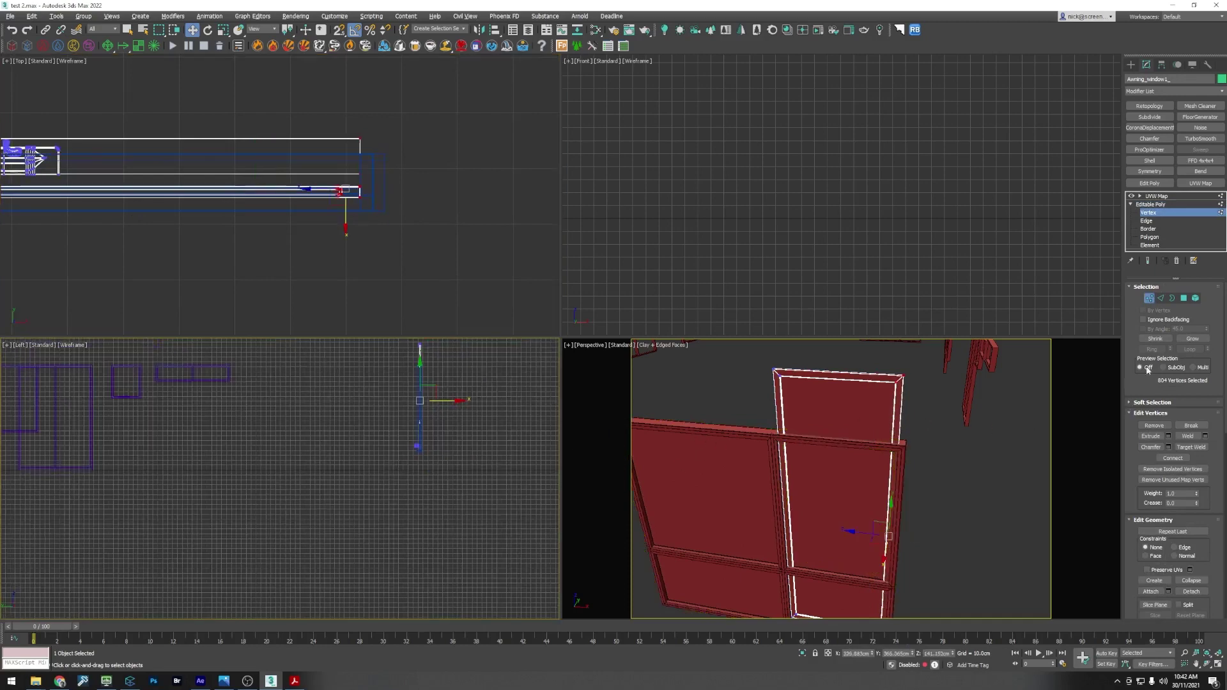
{"action": "left_click", "coordinate": [1148, 298]}
Step: Move the awning sash vertically until its lower edge sits on the front window's horizontal transom
{"action": "middle_click_drag", "start_coordinate": [427, 400], "coordinate": [429, 423]}
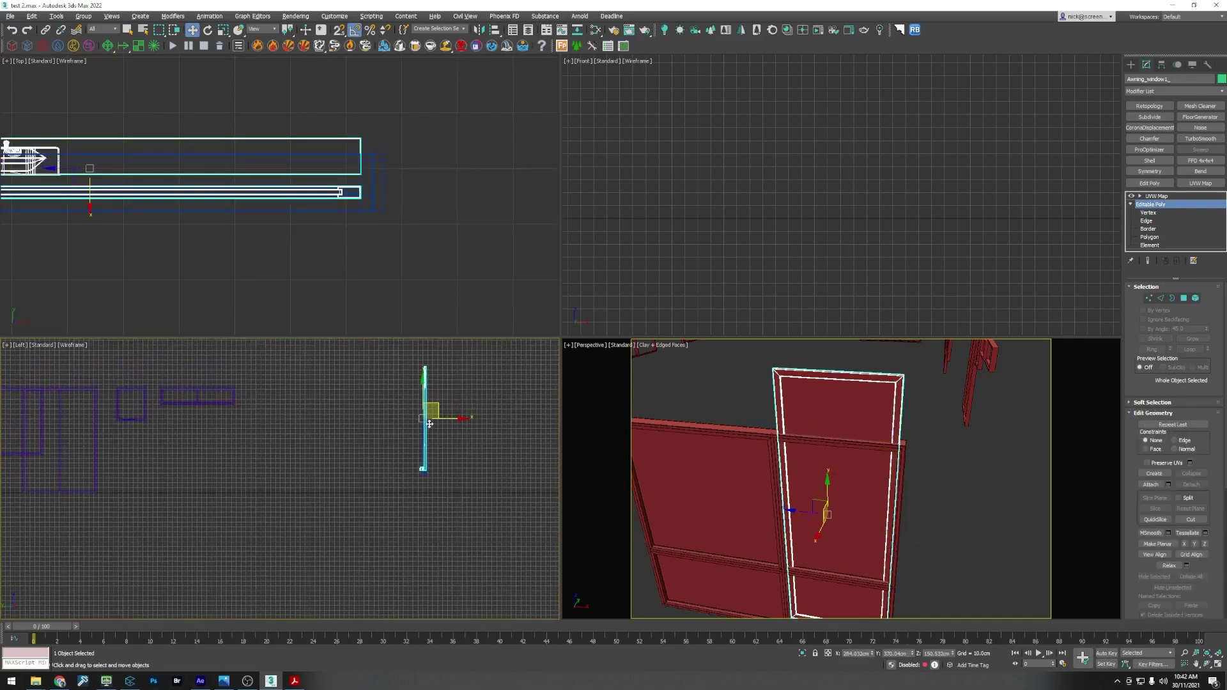
{"action": "left_click_drag", "start_coordinate": [426, 404], "coordinate": [426, 371]}
{"action": "scroll", "coordinate": [441, 471], "scroll_direction": "up", "scroll_amount": 6}
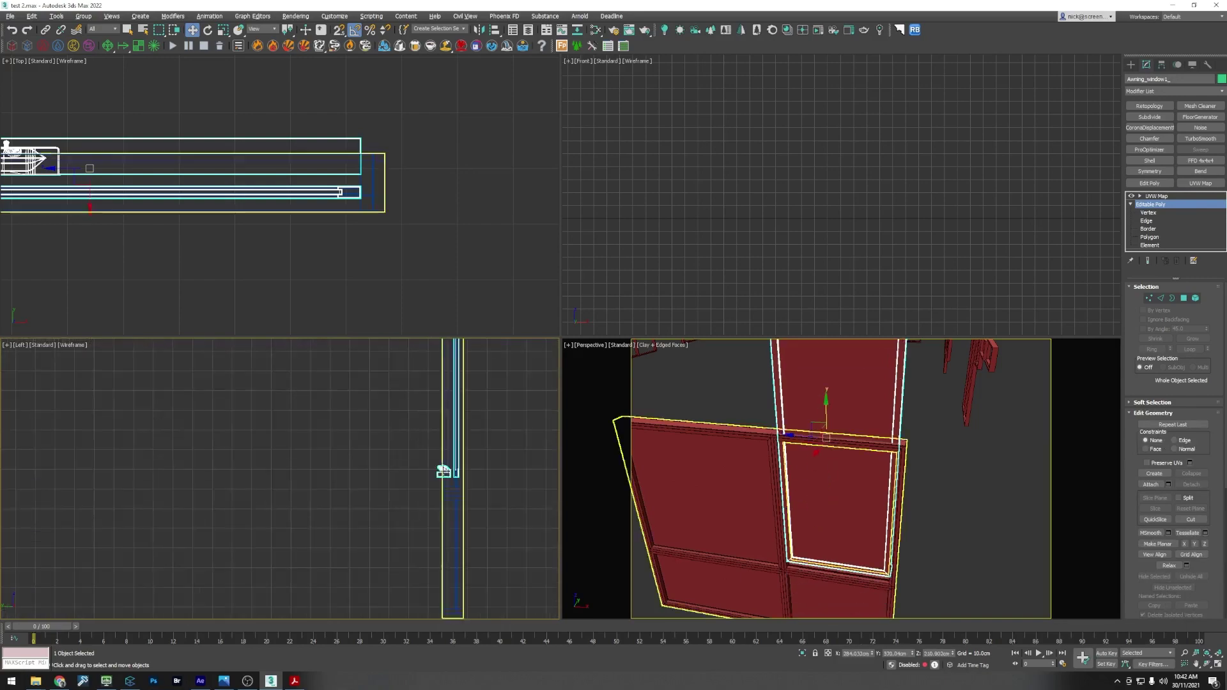
{"action": "left_click", "coordinate": [451, 421]}
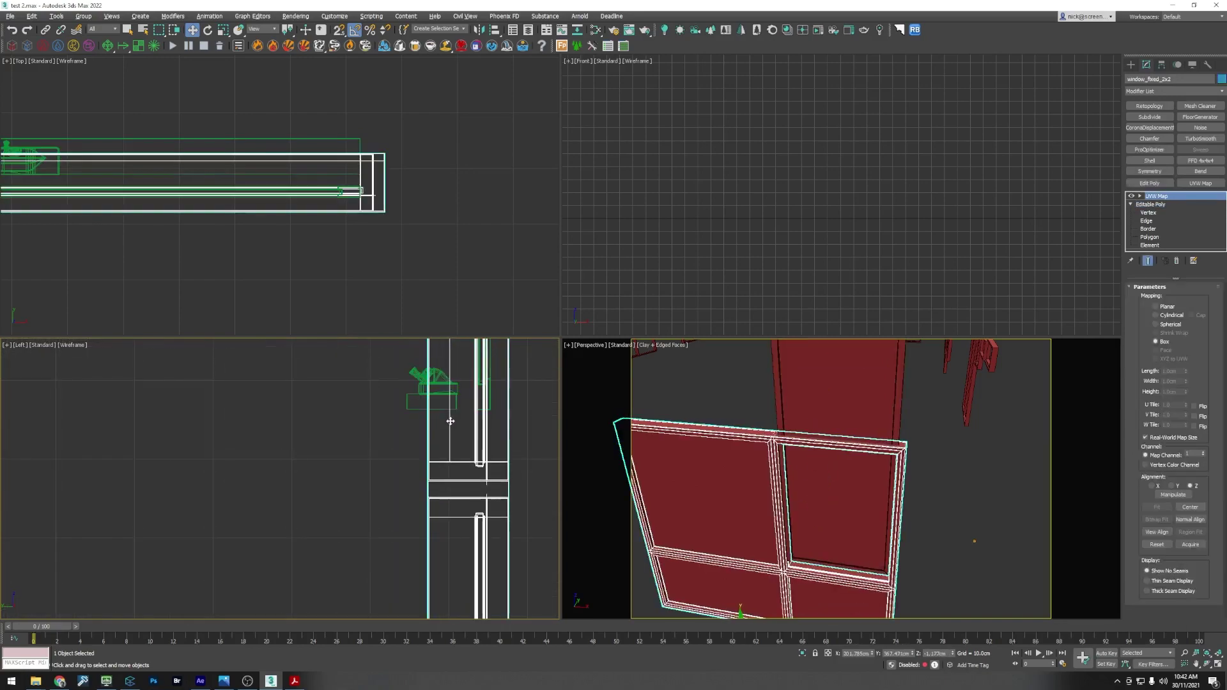
{"action": "left_click", "coordinate": [441, 408]}
{"action": "left_click_drag", "start_coordinate": [441, 408], "coordinate": [438, 447]}
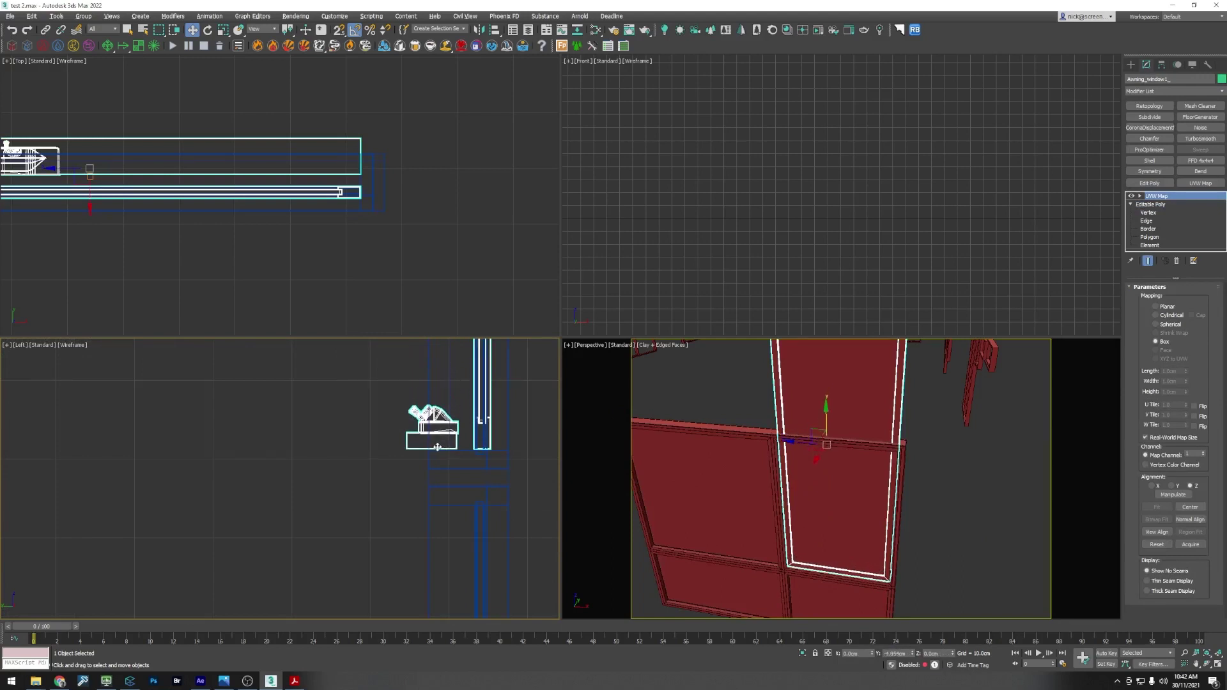
Step: Lower the awning sash's top vertices to meet the underside of the frame head, then leave vertex editing and deselect the sash
{"action": "scroll", "coordinate": [841, 482], "scroll_direction": "down", "scroll_amount": 5}
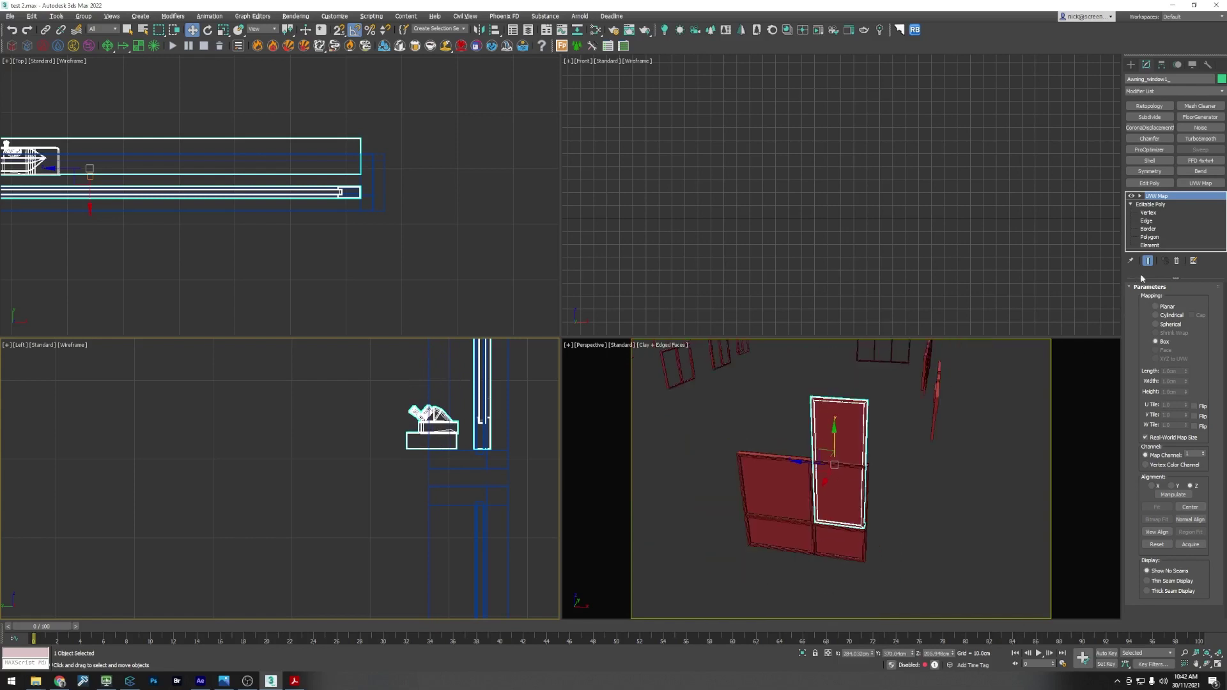
{"action": "left_click", "coordinate": [1151, 213]}
{"action": "scroll", "coordinate": [324, 429], "scroll_direction": "down", "scroll_amount": 5}
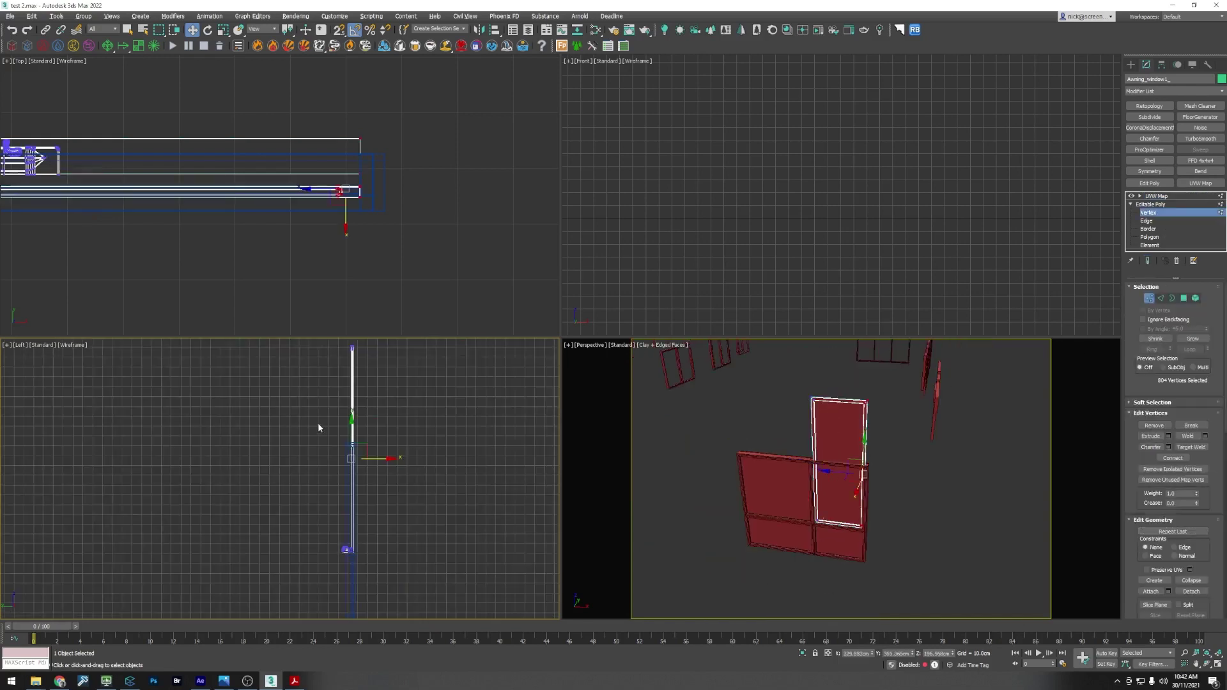
{"action": "left_click_drag", "start_coordinate": [322, 401], "coordinate": [358, 495]}
{"action": "scroll", "coordinate": [356, 537], "scroll_direction": "up", "scroll_amount": 3}
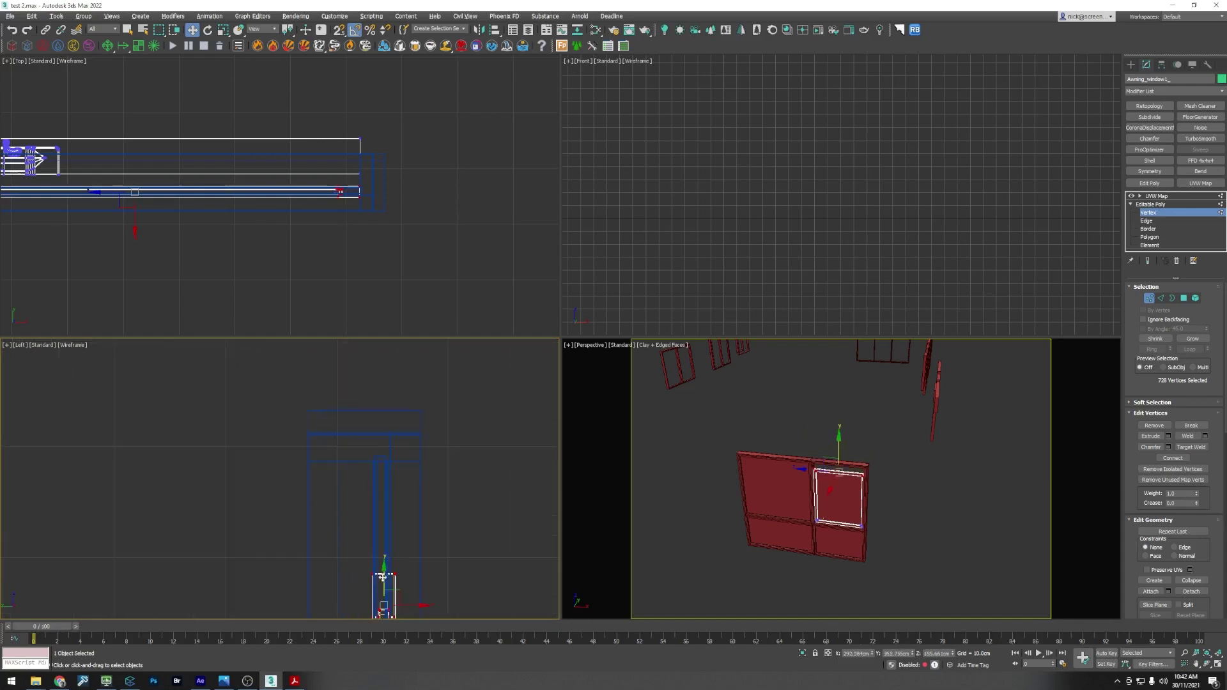
{"action": "left_click_drag", "start_coordinate": [383, 577], "coordinate": [386, 467]}
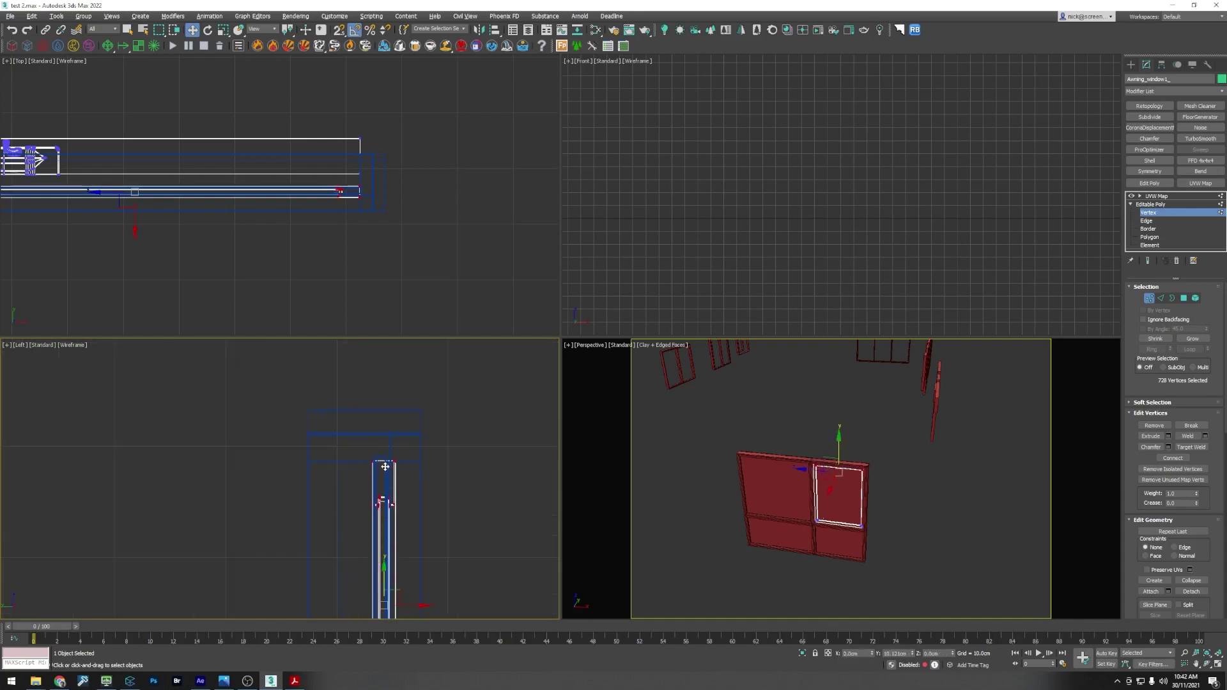
{"action": "scroll", "coordinate": [837, 461], "scroll_direction": "up", "scroll_amount": 5}
{"action": "scroll", "coordinate": [831, 487], "scroll_direction": "down", "scroll_amount": 3}
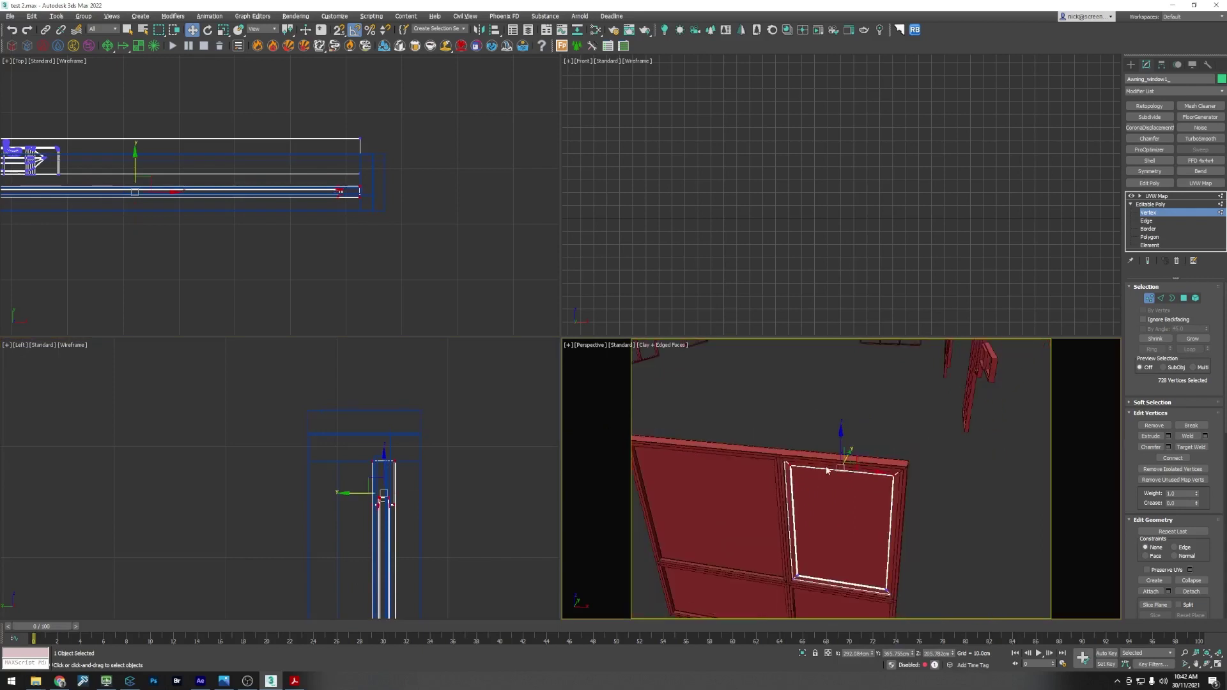
{"action": "mouse_move", "coordinate": [830, 486]}
{"action": "middle_mouse_down", "text": "alt"}
{"action": "mouse_move", "coordinate": [843, 477]}
{"action": "mouse_move", "coordinate": [814, 474]}
{"action": "mouse_move", "coordinate": [820, 435]}
{"action": "mouse_move", "coordinate": [815, 492]}
{"action": "middle_mouse_up", "text": "alt"}
{"action": "right_click", "coordinate": [814, 492]}
{"action": "left_click", "coordinate": [1148, 298]}
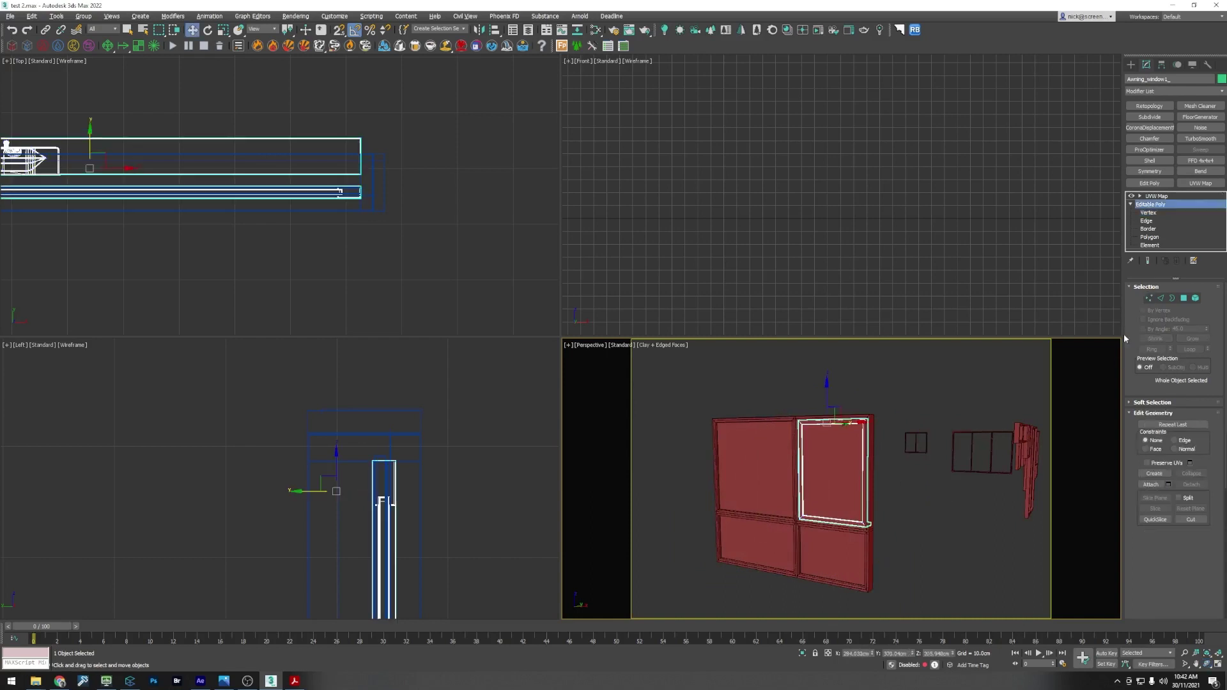
{"action": "left_click", "coordinate": [934, 532]}
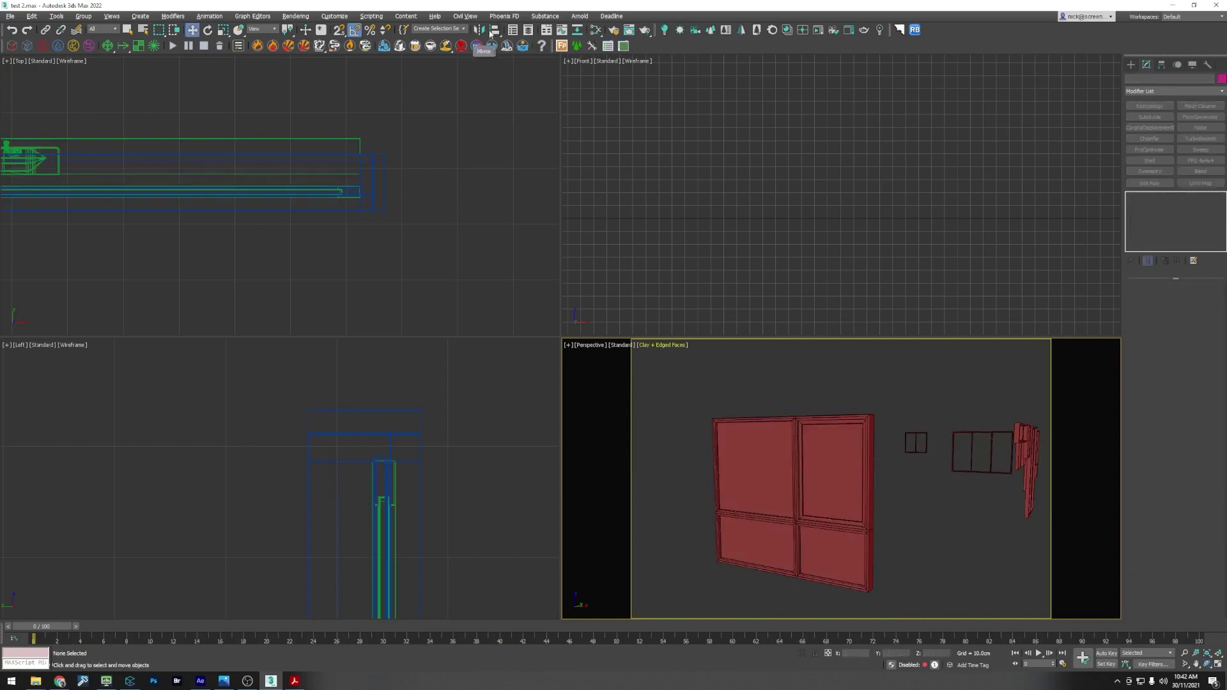
Step: Assign all the visible window objects to the window frames layer nested in the Building layer
{"action": "left_click", "coordinate": [527, 30]}
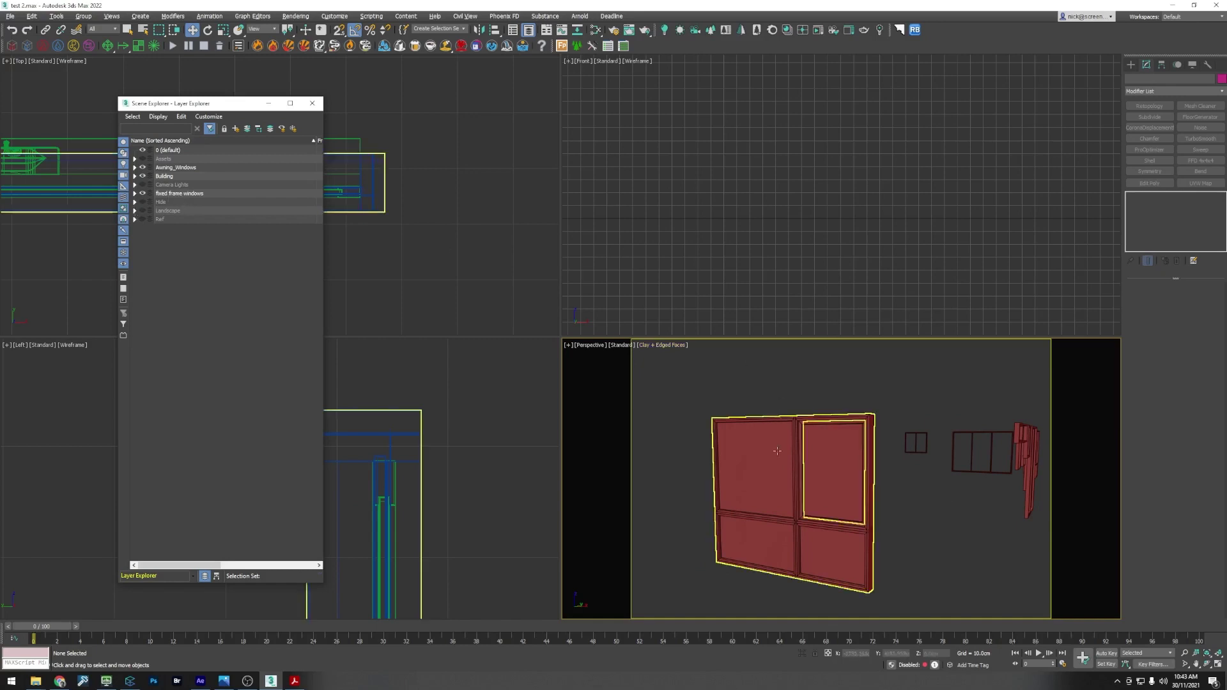
{"action": "left_click", "coordinate": [806, 448]}
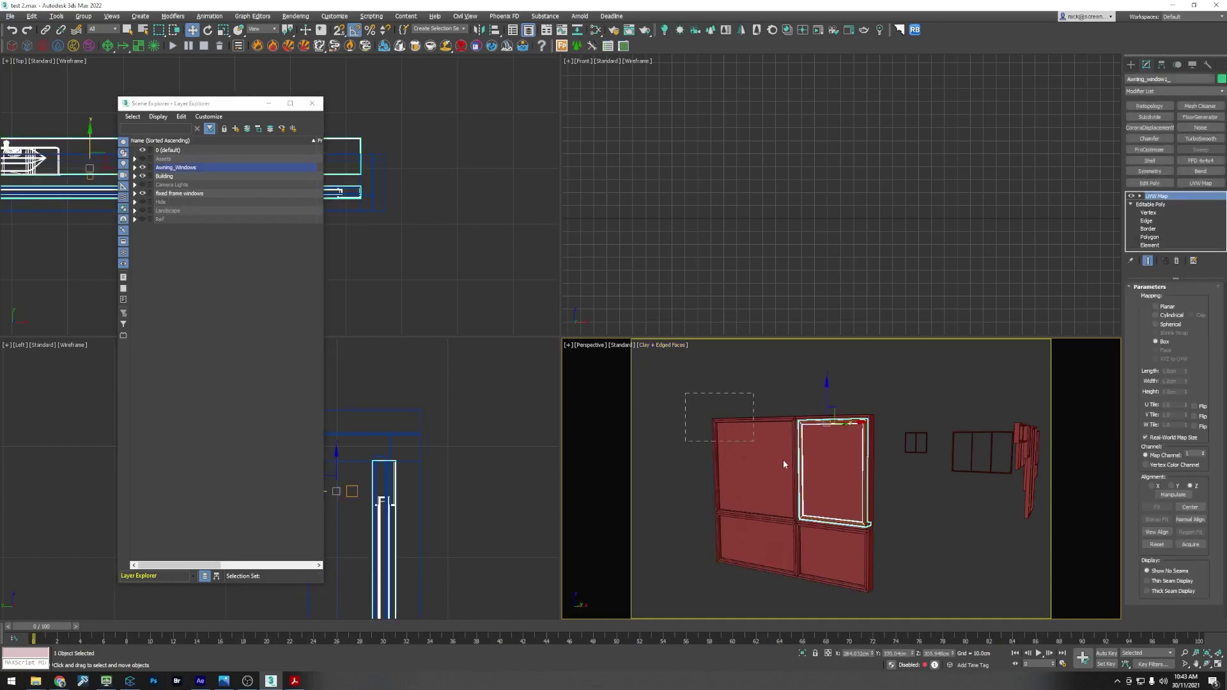
{"action": "key", "text": "ctrl+a"}
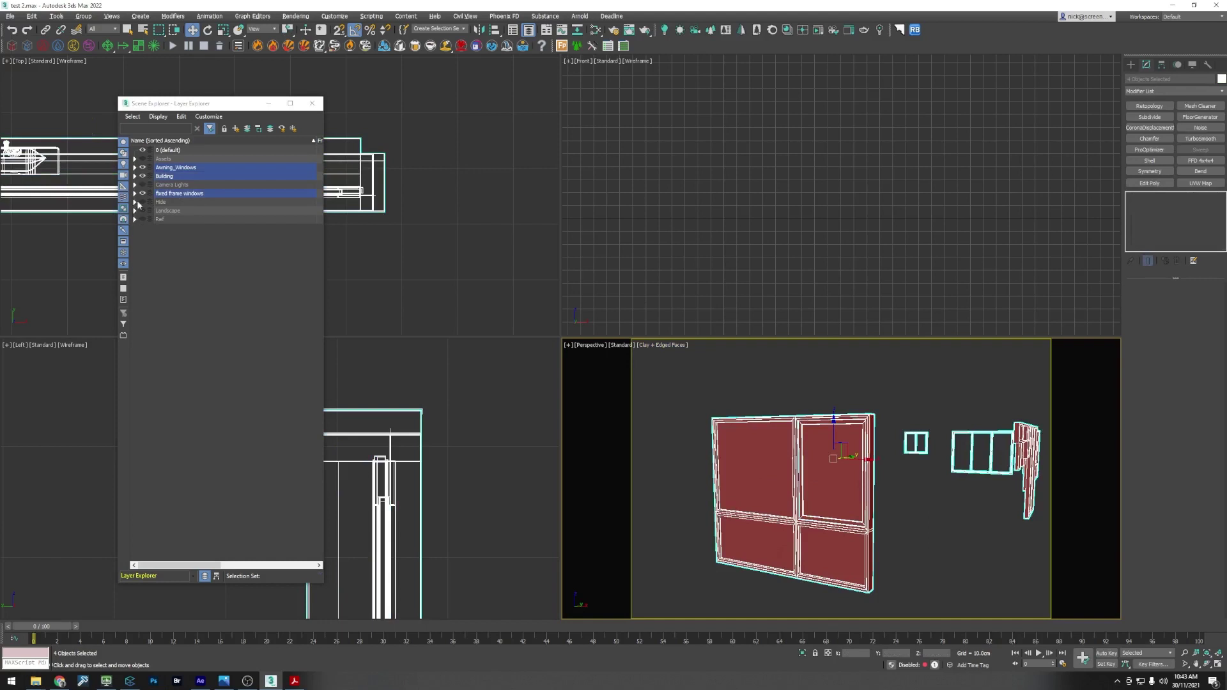
{"action": "left_click", "coordinate": [134, 176]}
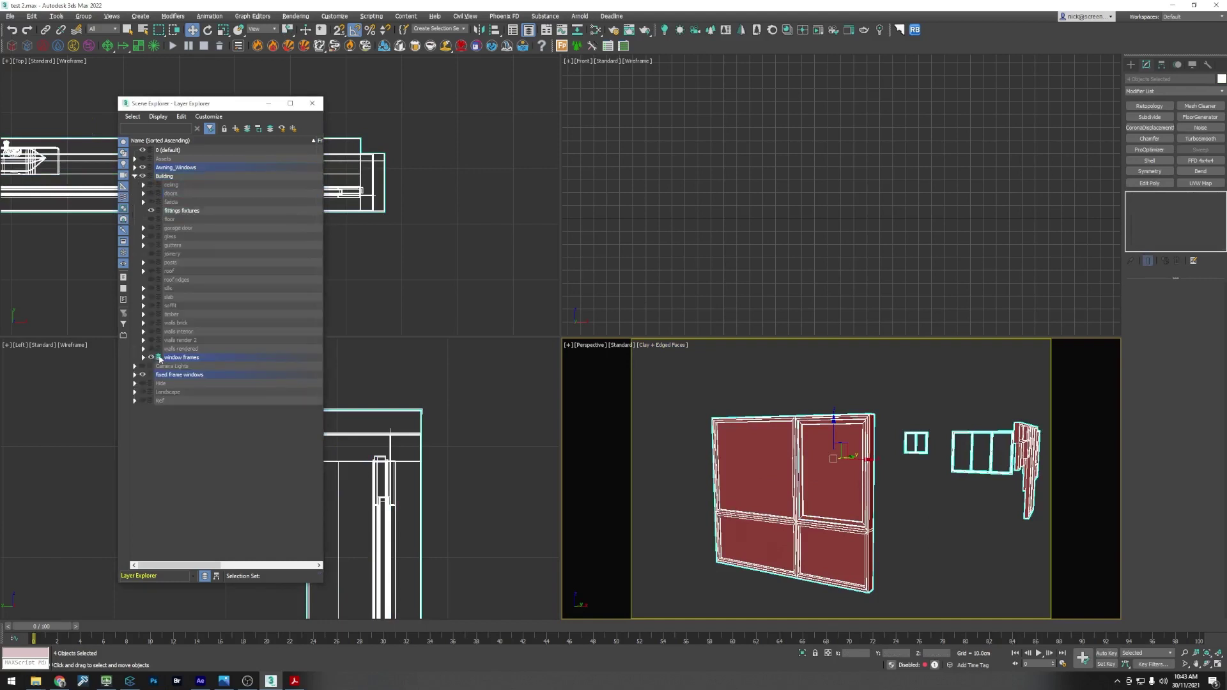
Step: Delete the emptied Awning_Windows and fixed frame windows layers
{"action": "left_click", "coordinate": [192, 168]}
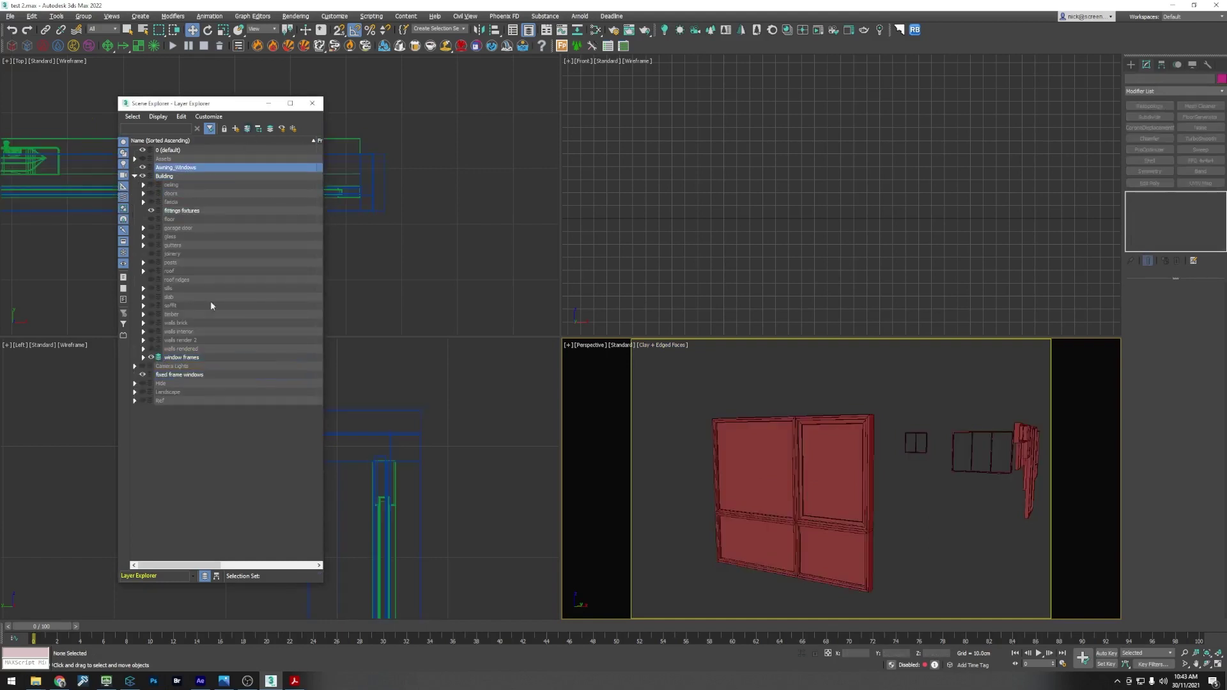
{"action": "left_click", "coordinate": [181, 375], "text": "ctrl"}
{"action": "right_click", "coordinate": [177, 375]}
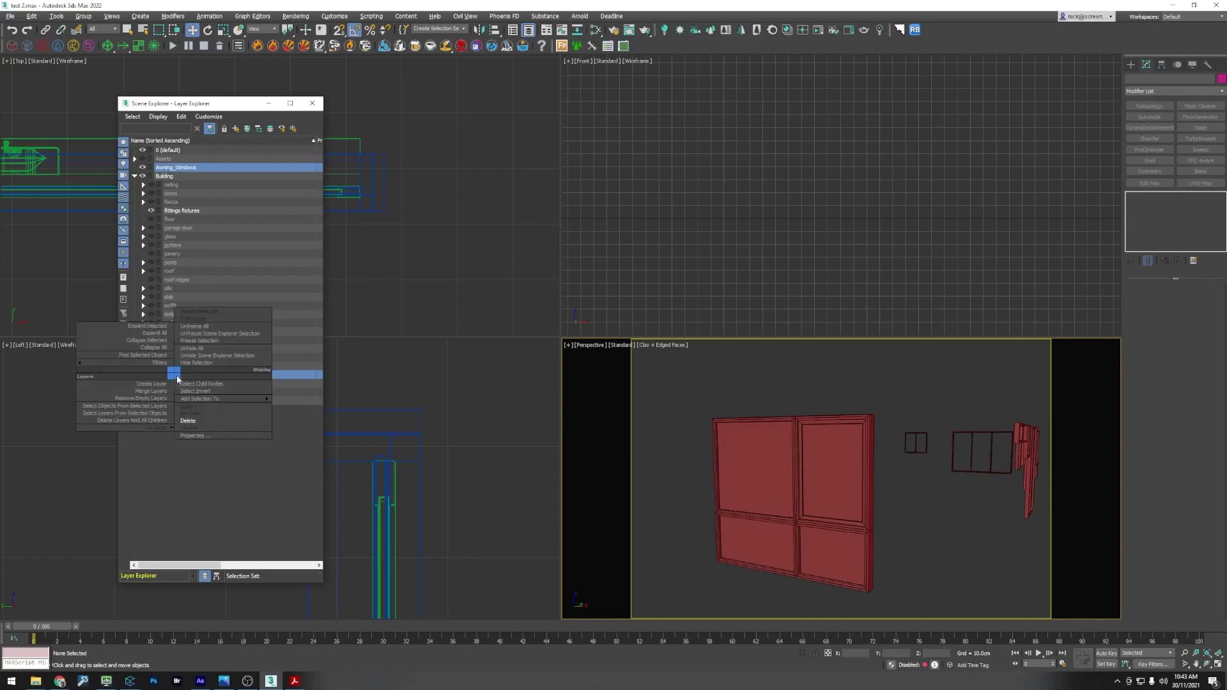
{"action": "left_click", "coordinate": [191, 425]}
{"action": "left_click", "coordinate": [761, 473]}
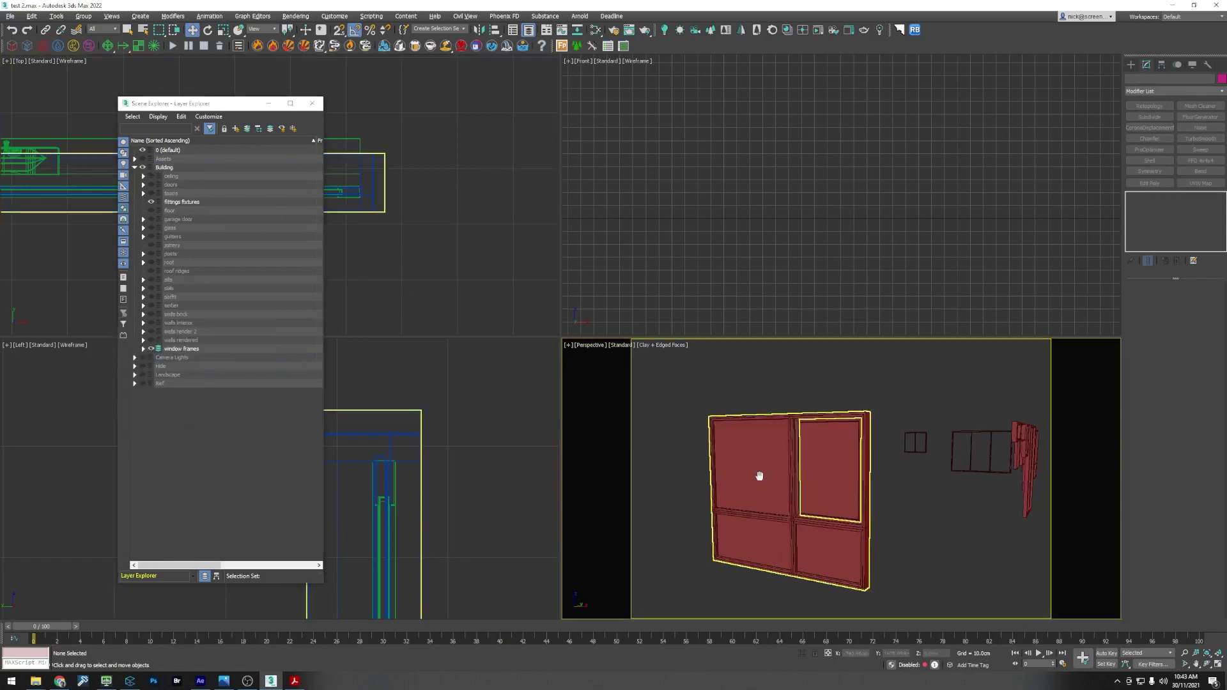
Step: Apply a UVW Map modifier to the remaining simple window frames around the house, then clear the selection
{"action": "middle_click_drag", "start_coordinate": [761, 474], "coordinate": [758, 473]}
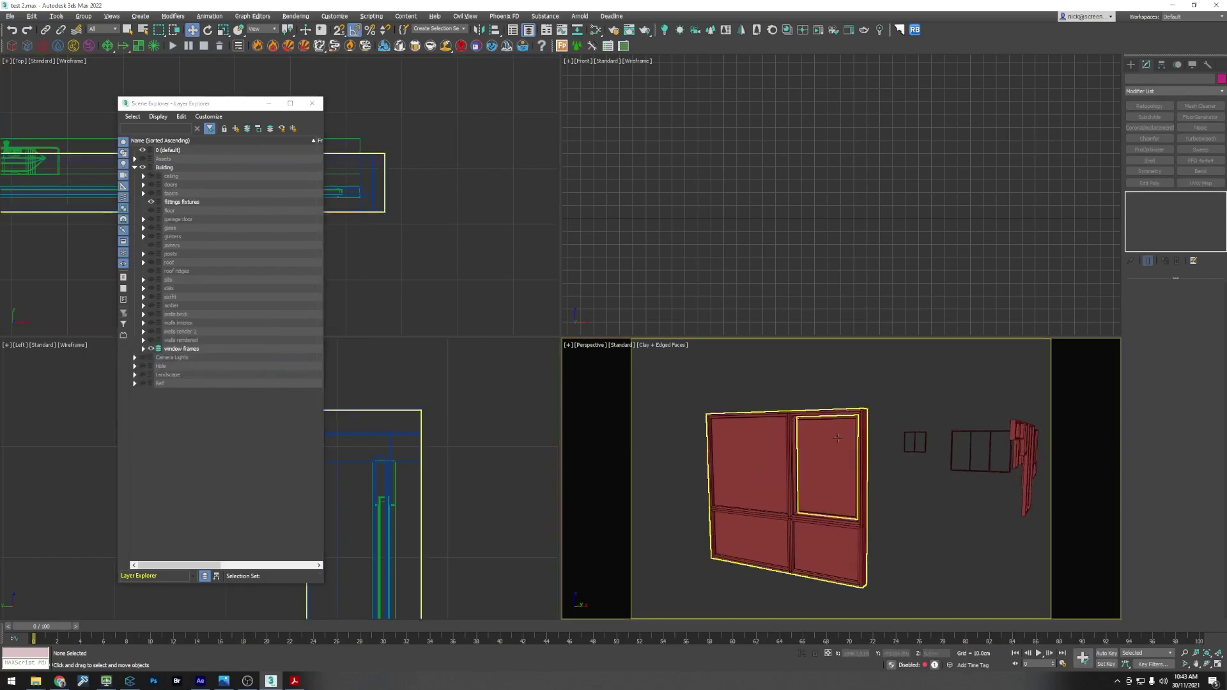
{"action": "scroll", "coordinate": [839, 455], "scroll_direction": "down", "scroll_amount": 5}
{"action": "middle_click_drag", "start_coordinate": [878, 450], "coordinate": [958, 480], "text": "alt"}
{"action": "middle_click_drag", "start_coordinate": [845, 465], "coordinate": [923, 555], "text": "alt"}
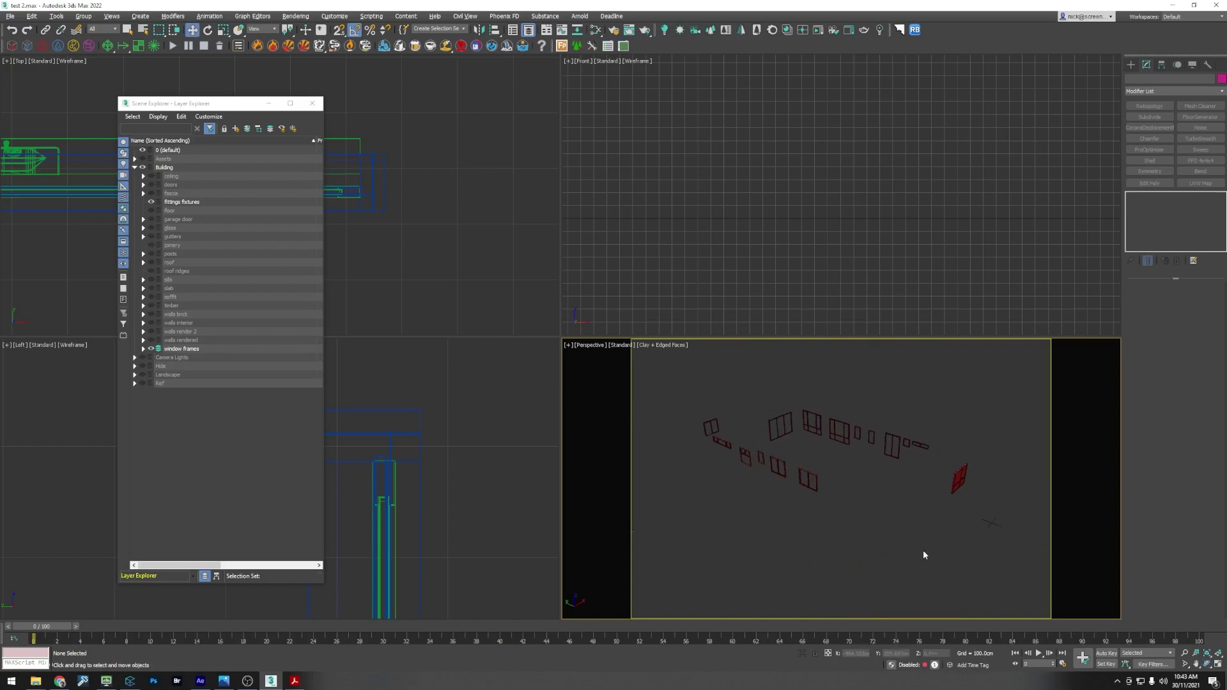
{"action": "left_click_drag", "start_coordinate": [673, 387], "coordinate": [674, 388]}
{"action": "left_click", "coordinate": [1199, 183]}
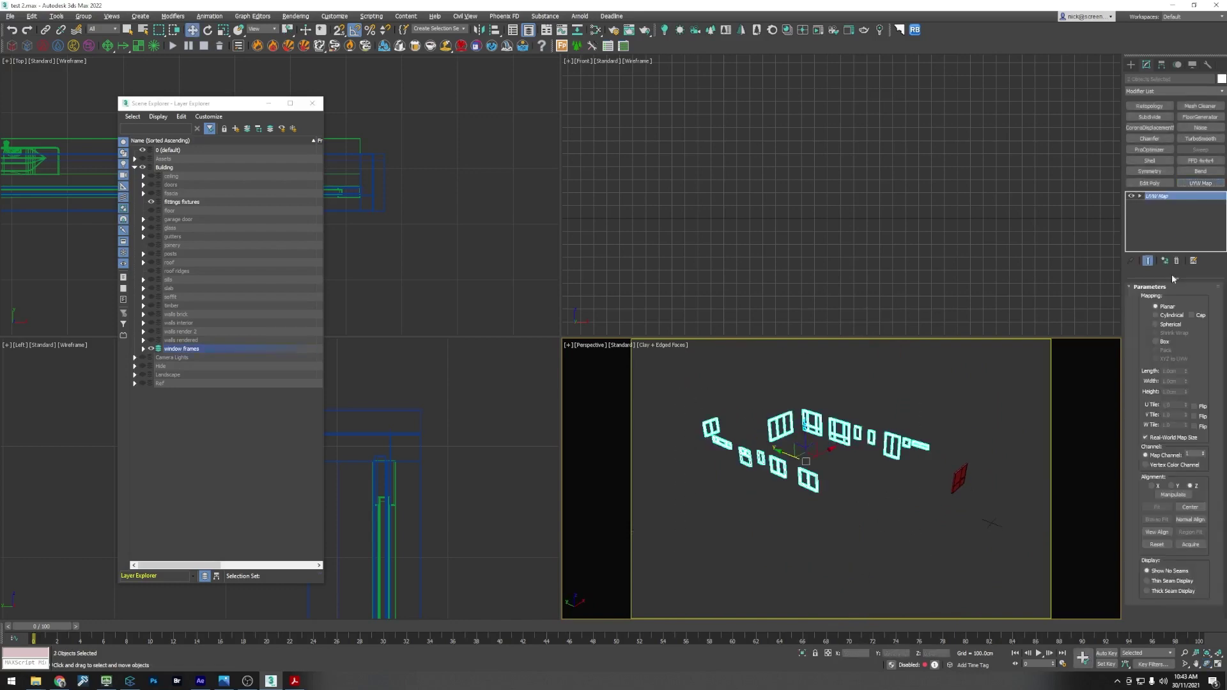
{"action": "left_click", "coordinate": [740, 562]}
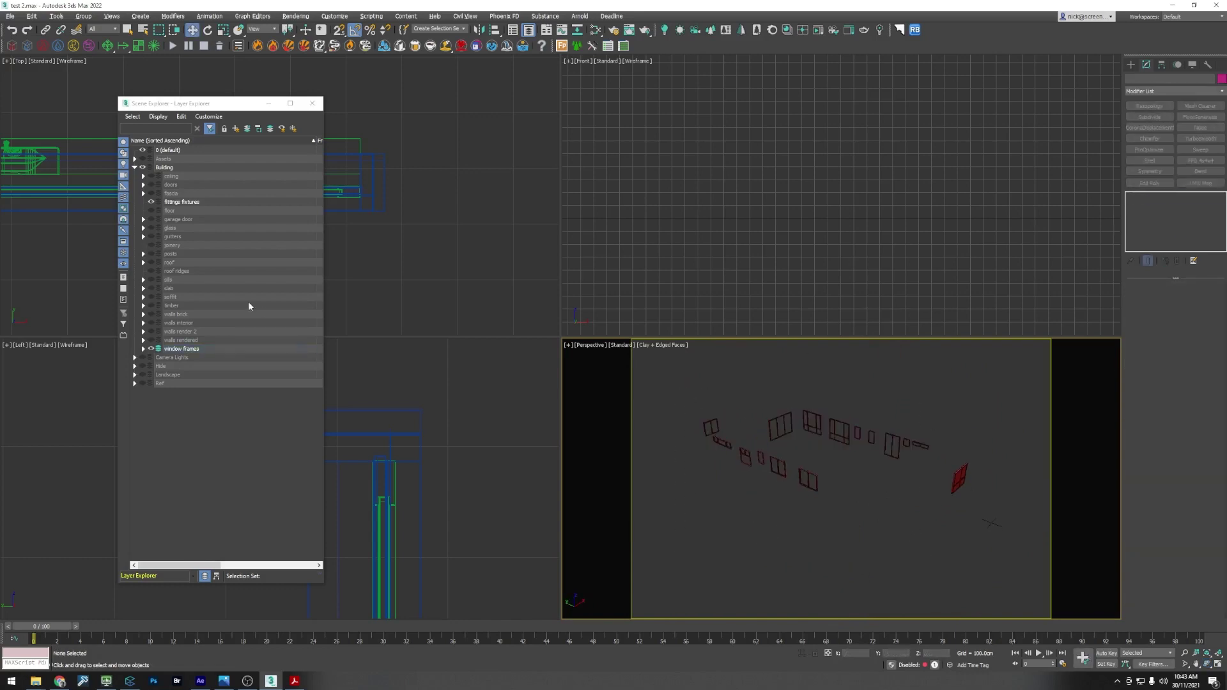
Step: Hide the window frames layer, then show the Landscape layer and expand its sublayers
{"action": "left_click", "coordinate": [151, 349]}
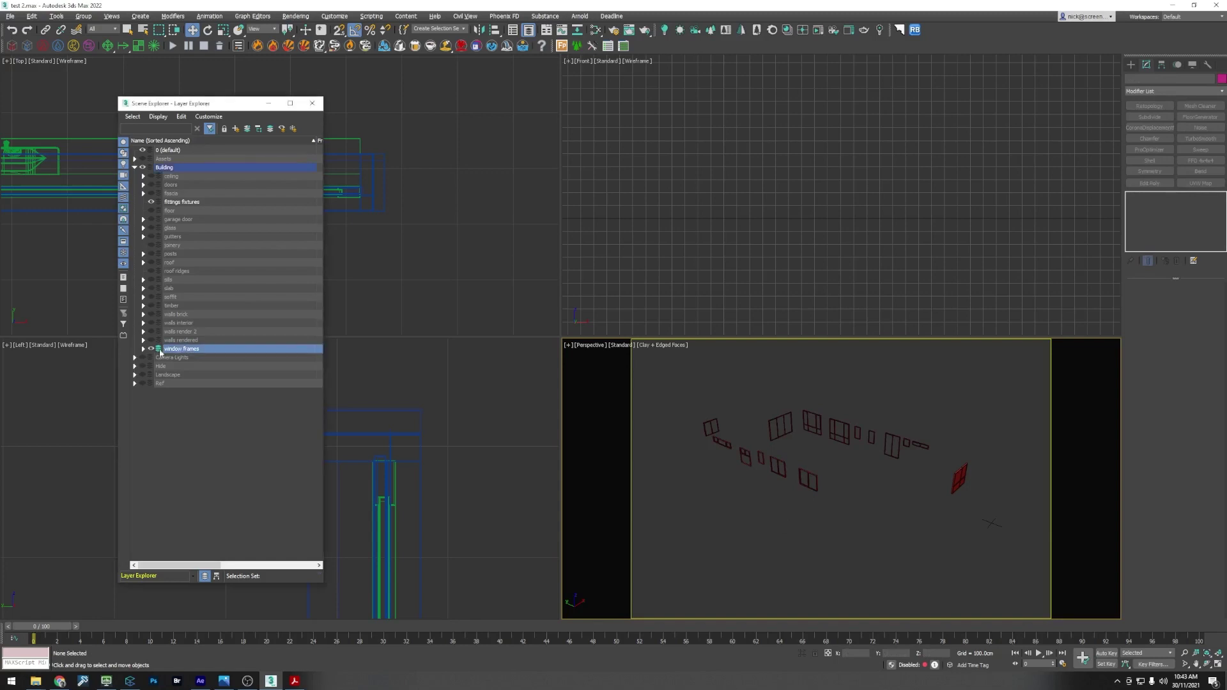
{"action": "left_click", "coordinate": [135, 167]}
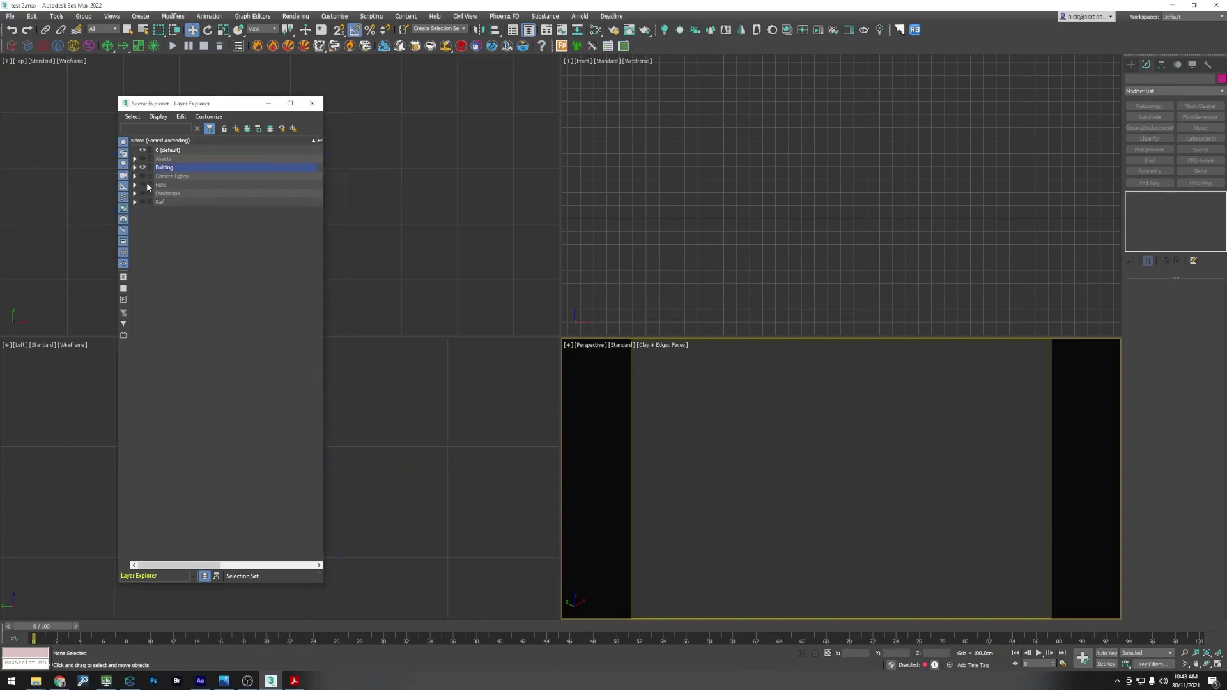
{"action": "left_click", "coordinate": [142, 194]}
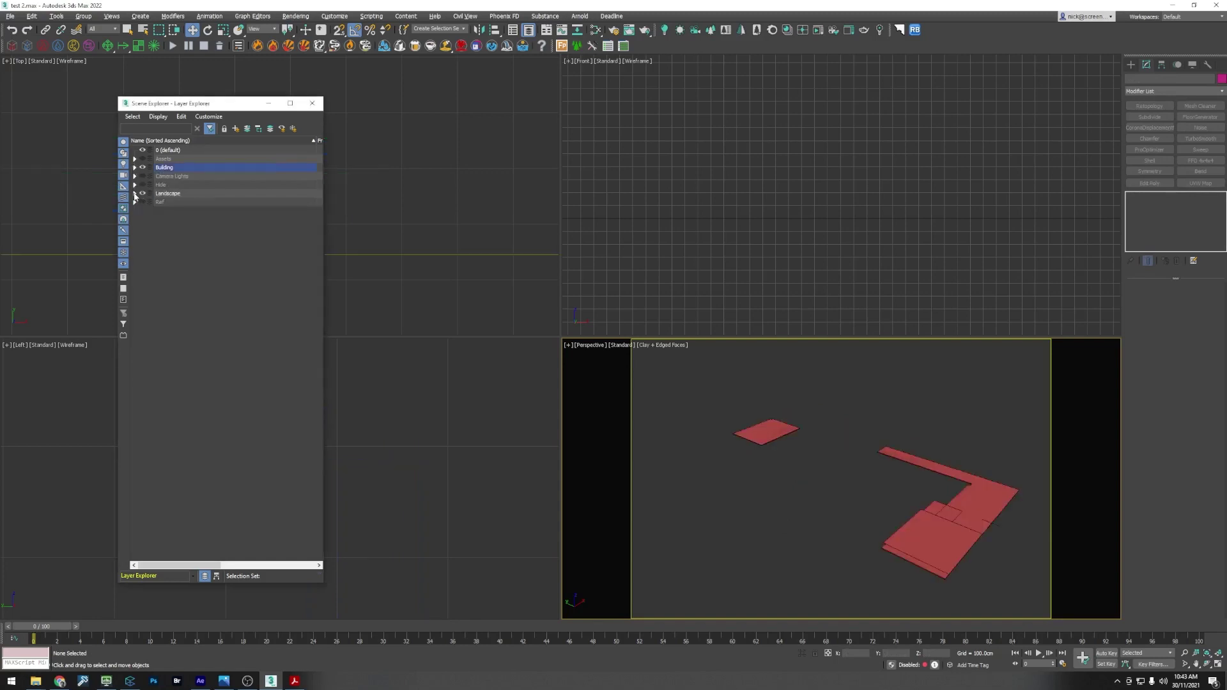
{"action": "left_click", "coordinate": [135, 194]}
{"action": "middle_click_drag", "start_coordinate": [805, 496], "coordinate": [768, 484]}
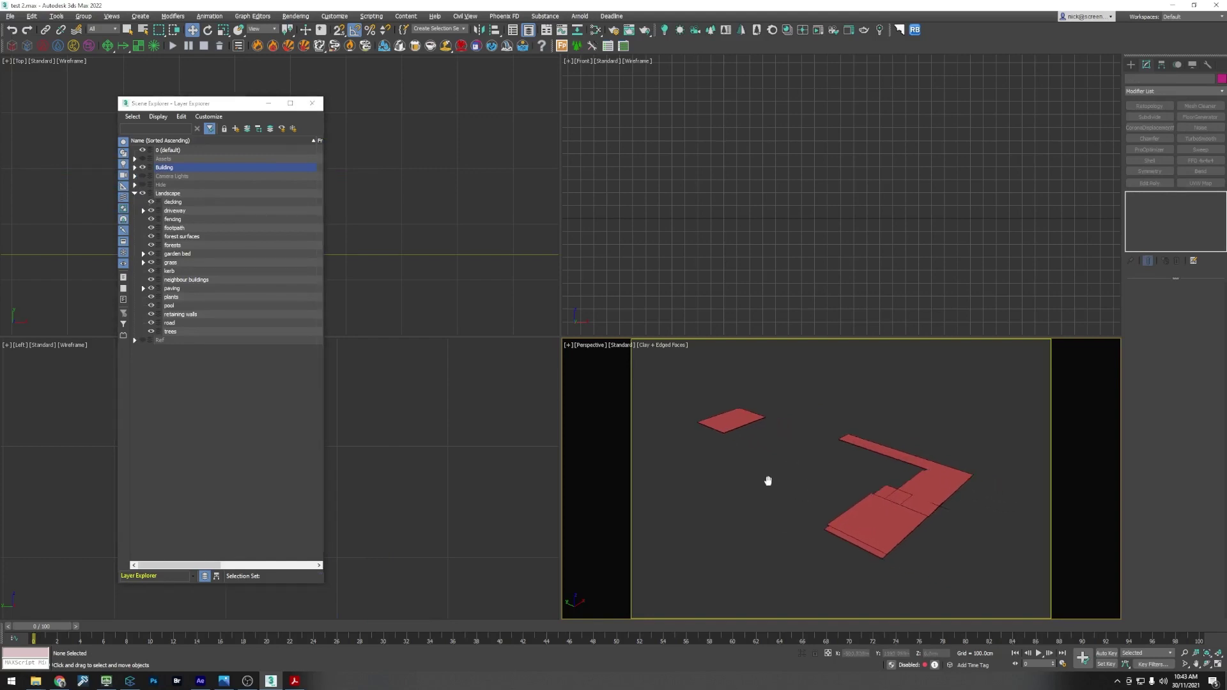
Step: Select the landscape surfaces one by one to check which Landscape sublayer each belongs to, viewing them from another side
{"action": "left_click", "coordinate": [870, 506]}
{"action": "scroll", "coordinate": [859, 535], "scroll_direction": "up", "scroll_amount": 2}
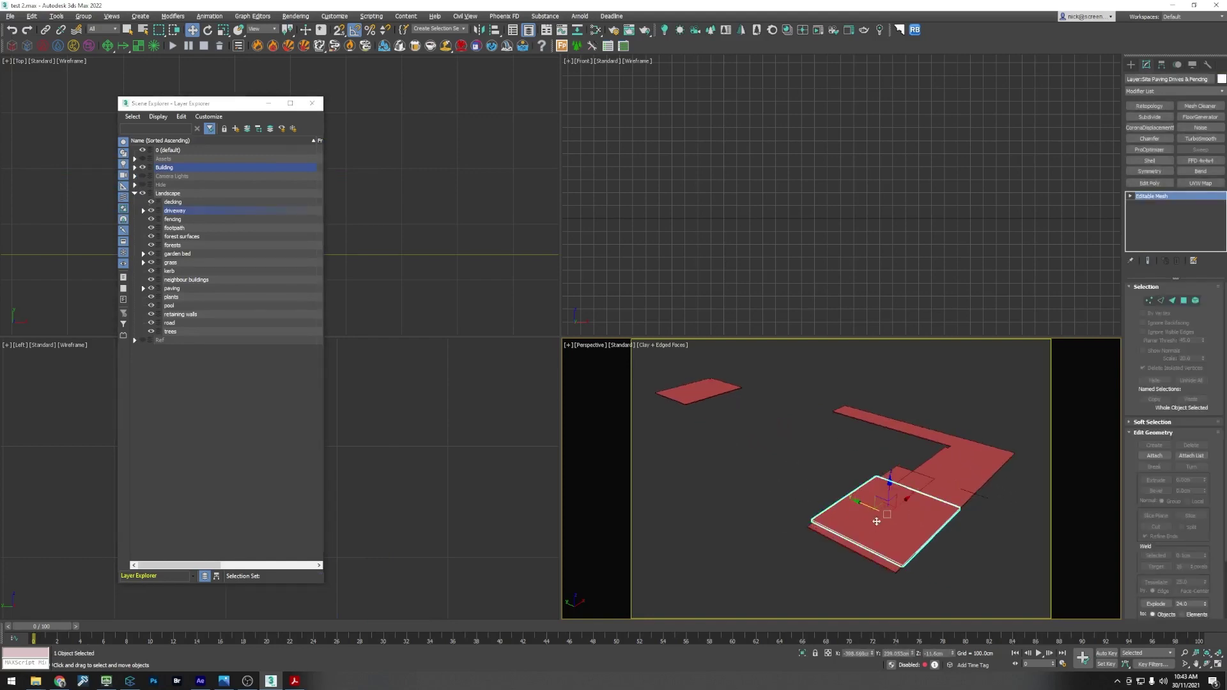
{"action": "left_click", "coordinate": [903, 481]}
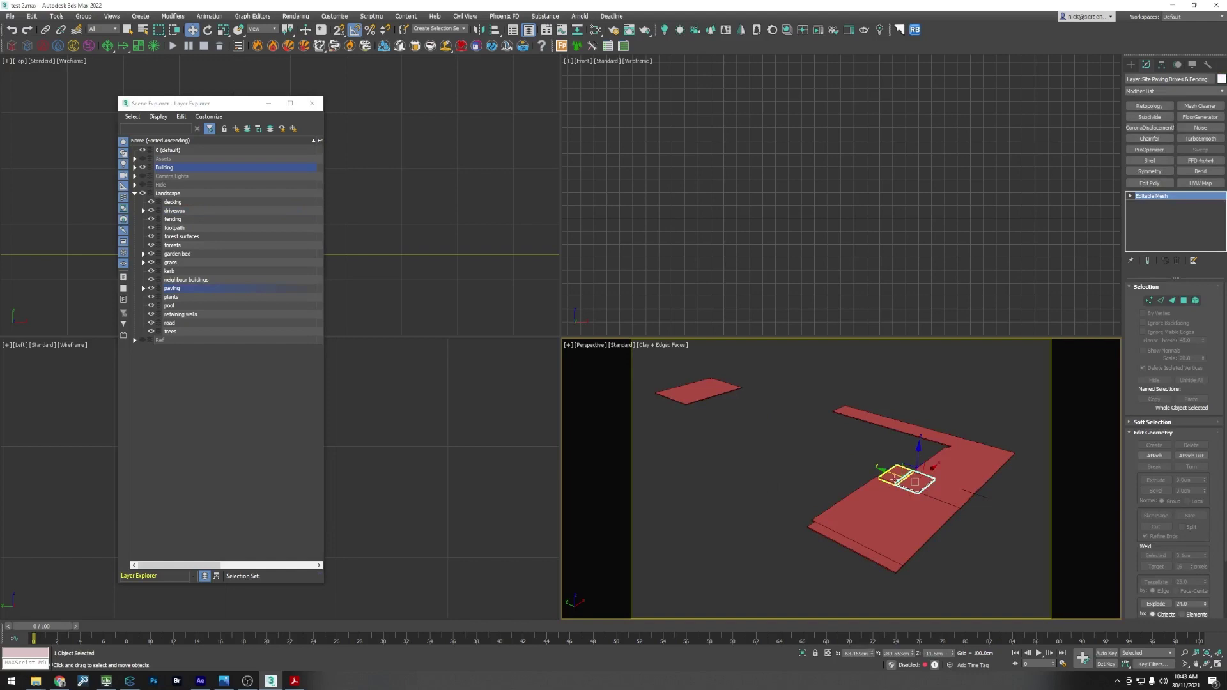
{"action": "left_click", "coordinate": [959, 473]}
{"action": "left_click", "coordinate": [703, 393]}
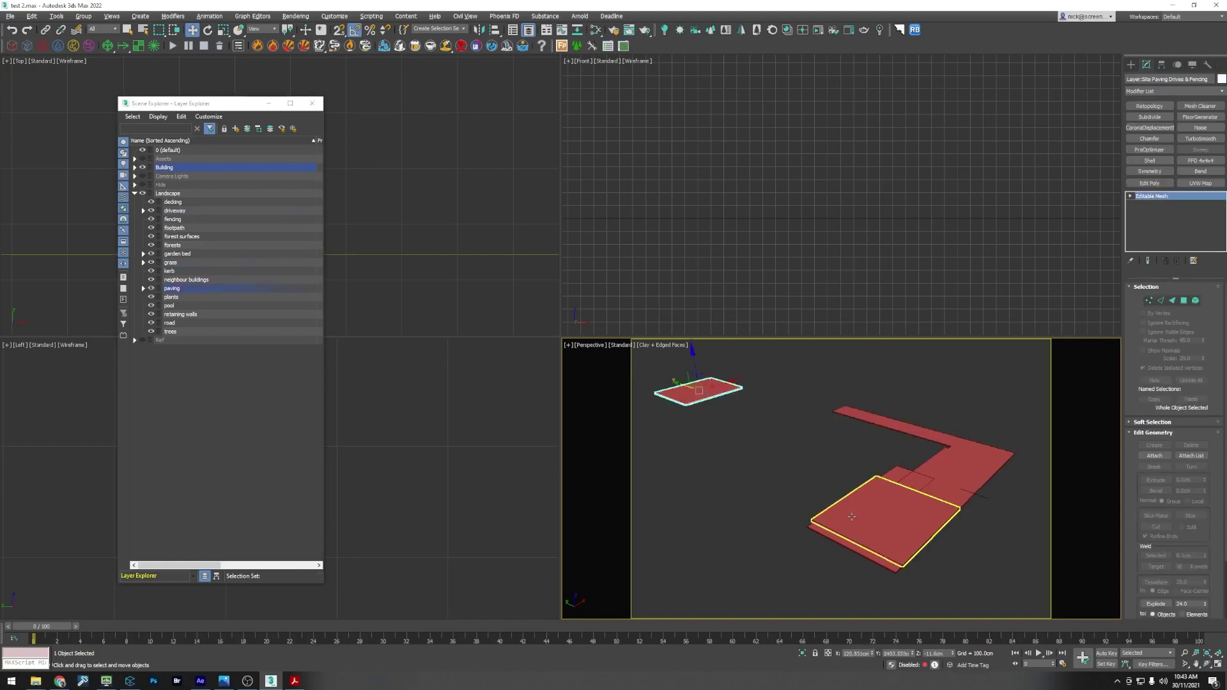
{"action": "left_click", "coordinate": [868, 564]}
{"action": "left_click", "coordinate": [872, 551]}
{"action": "key", "text": "ctrl+r"}
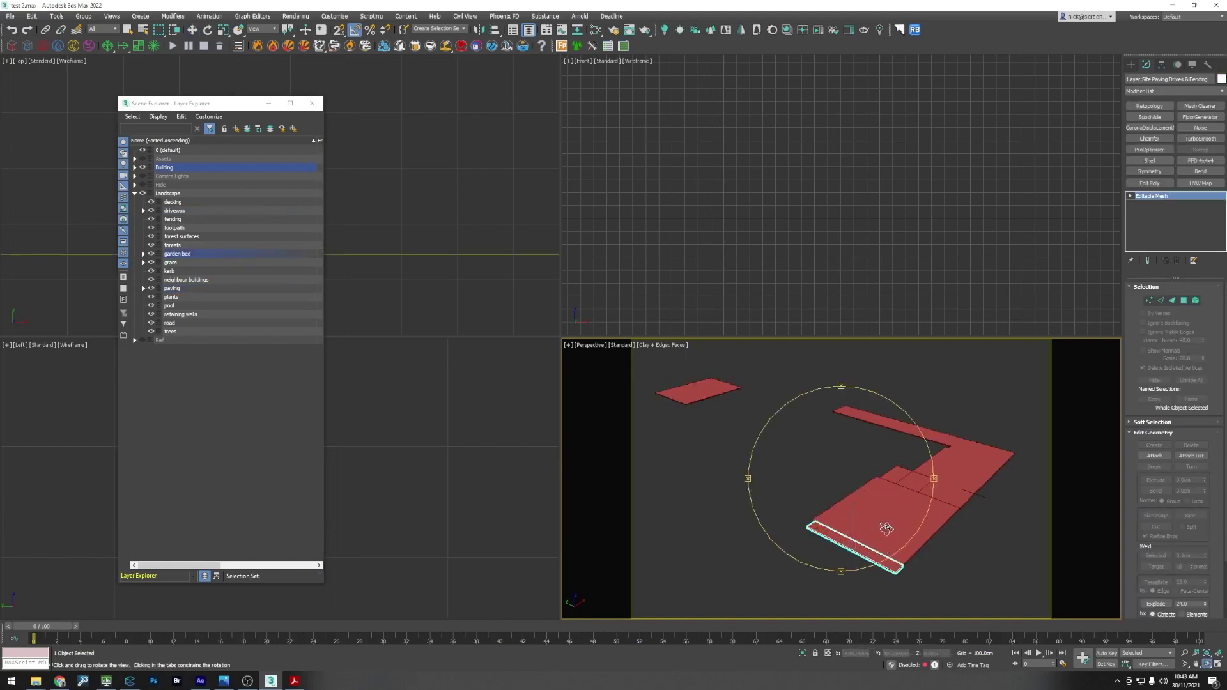
{"action": "left_click_drag", "start_coordinate": [871, 551], "coordinate": [857, 501]}
{"action": "right_click", "coordinate": [903, 430]}
{"action": "left_click", "coordinate": [902, 431]}
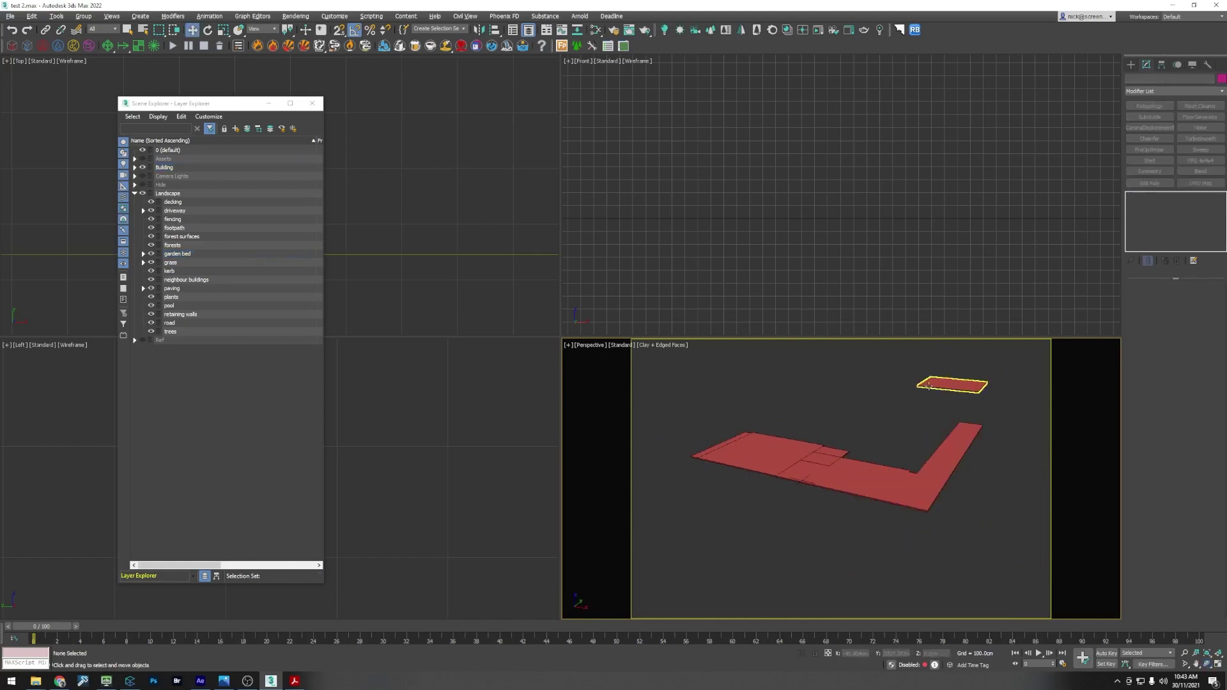
{"action": "left_click", "coordinate": [952, 384]}
{"action": "left_click", "coordinate": [894, 420]}
Step: Convert all the landscape surfaces to Editable Poly and clear the selection
{"action": "left_click_drag", "start_coordinate": [711, 362], "coordinate": [710, 362]}
{"action": "right_click", "coordinate": [761, 435]}
{"action": "mouse_move", "coordinate": [799, 554]}
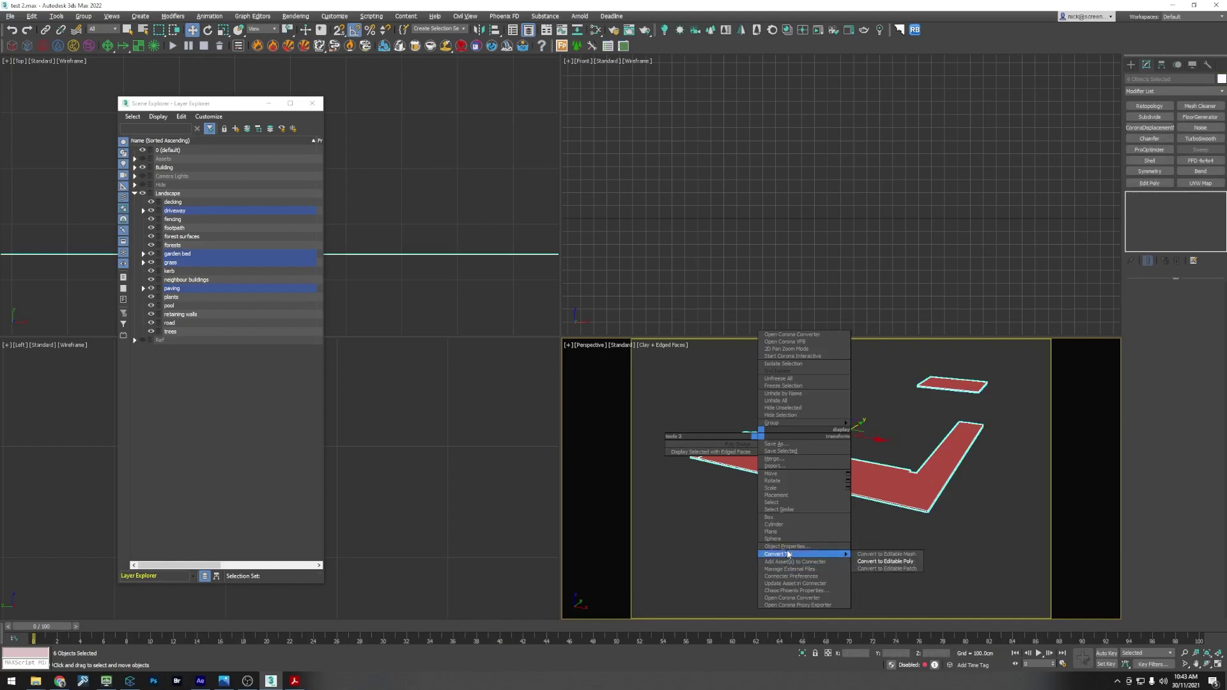
{"action": "left_click", "coordinate": [884, 561]}
{"action": "left_click", "coordinate": [831, 548]}
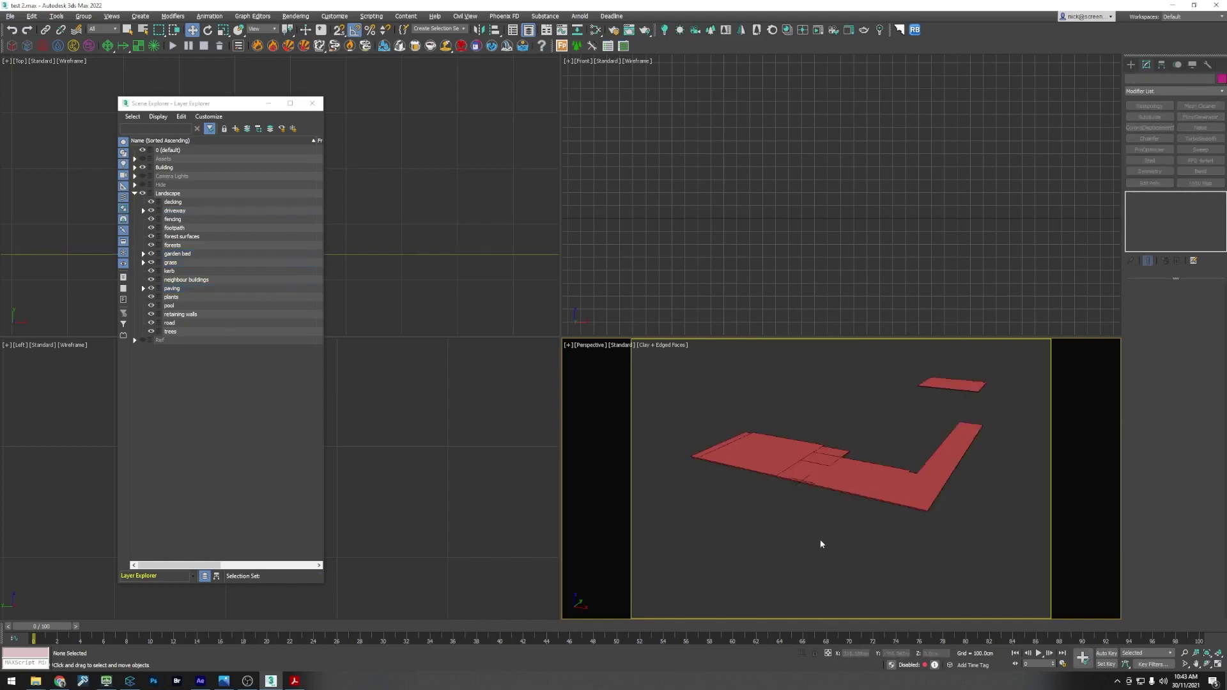
Step: Hide the Landscape layer and show every Building sublayer from ceiling to window frames
{"action": "left_click", "coordinate": [135, 193]}
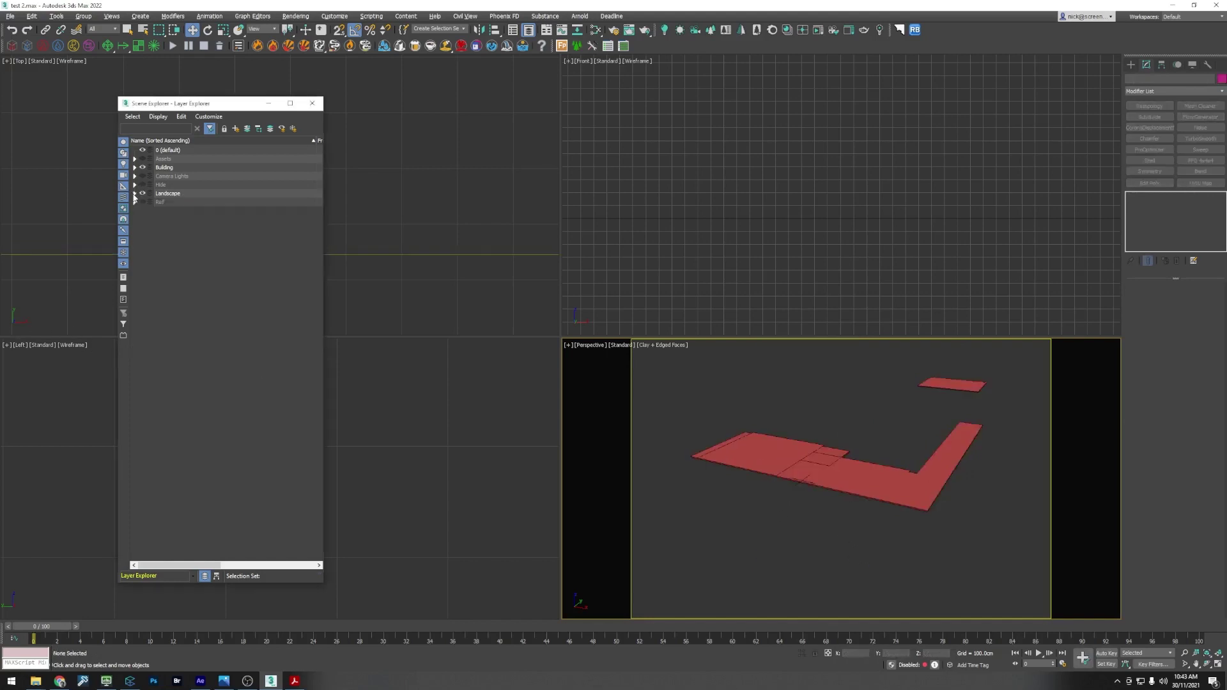
{"action": "left_click", "coordinate": [142, 193]}
{"action": "left_click", "coordinate": [135, 167]}
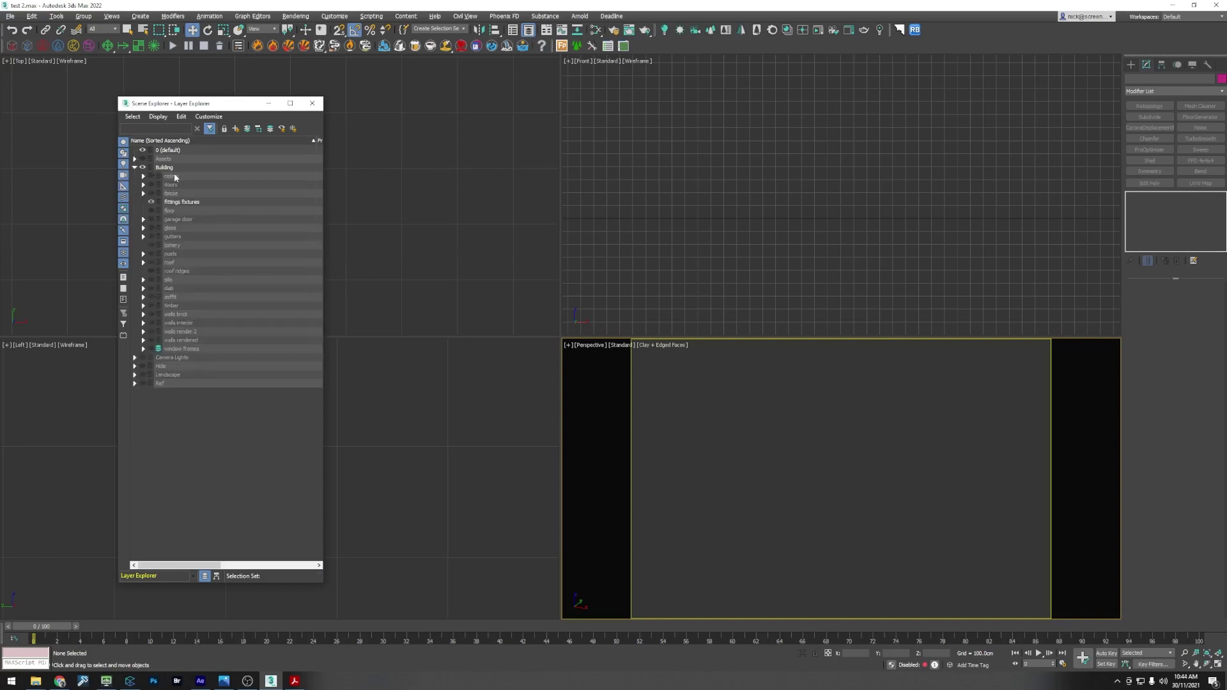
{"action": "left_click", "coordinate": [174, 177]}
{"action": "left_click", "coordinate": [162, 350], "text": "shift"}
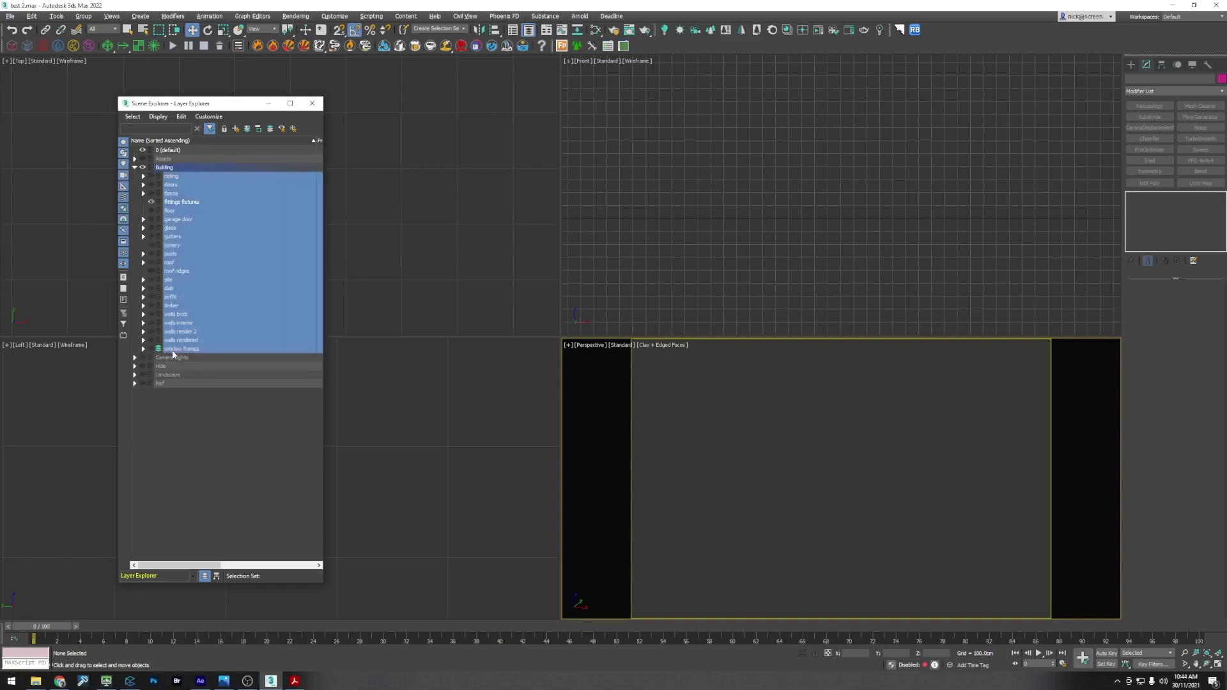
{"action": "left_click", "coordinate": [151, 349]}
{"action": "left_click", "coordinate": [186, 404]}
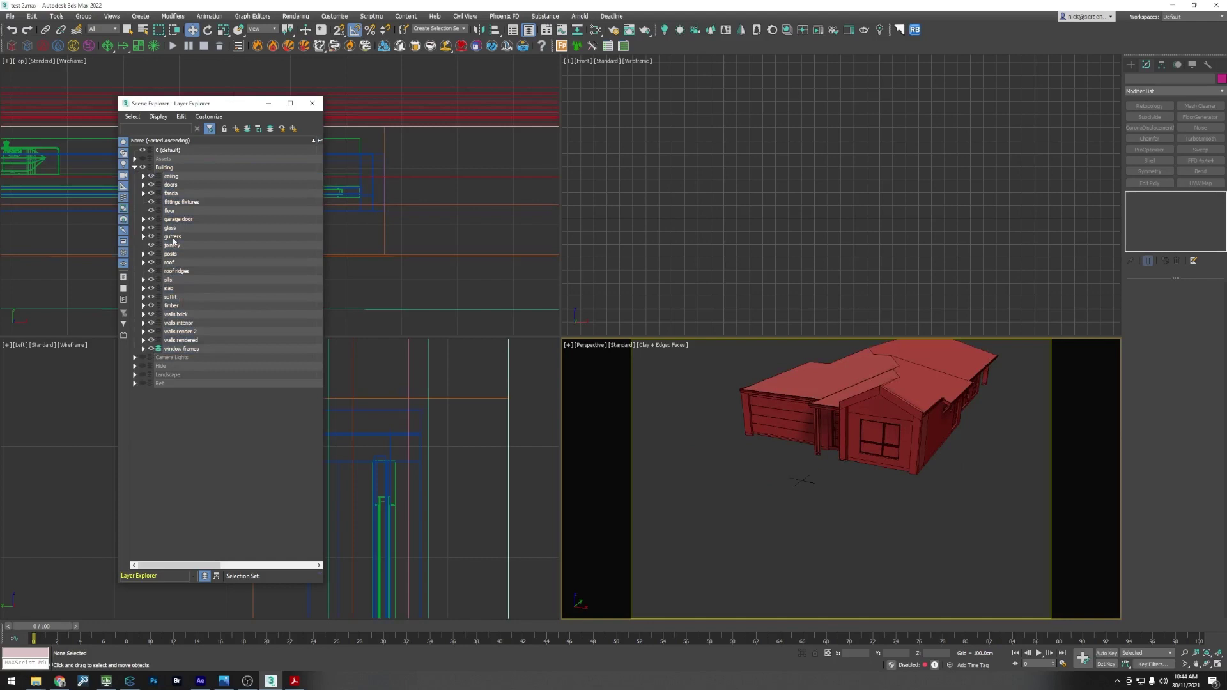
Step: Inspect the complete house from the front and up close at the wall base, also with the Landscape layer shown
{"action": "middle_click_drag", "start_coordinate": [756, 469], "coordinate": [744, 464]}
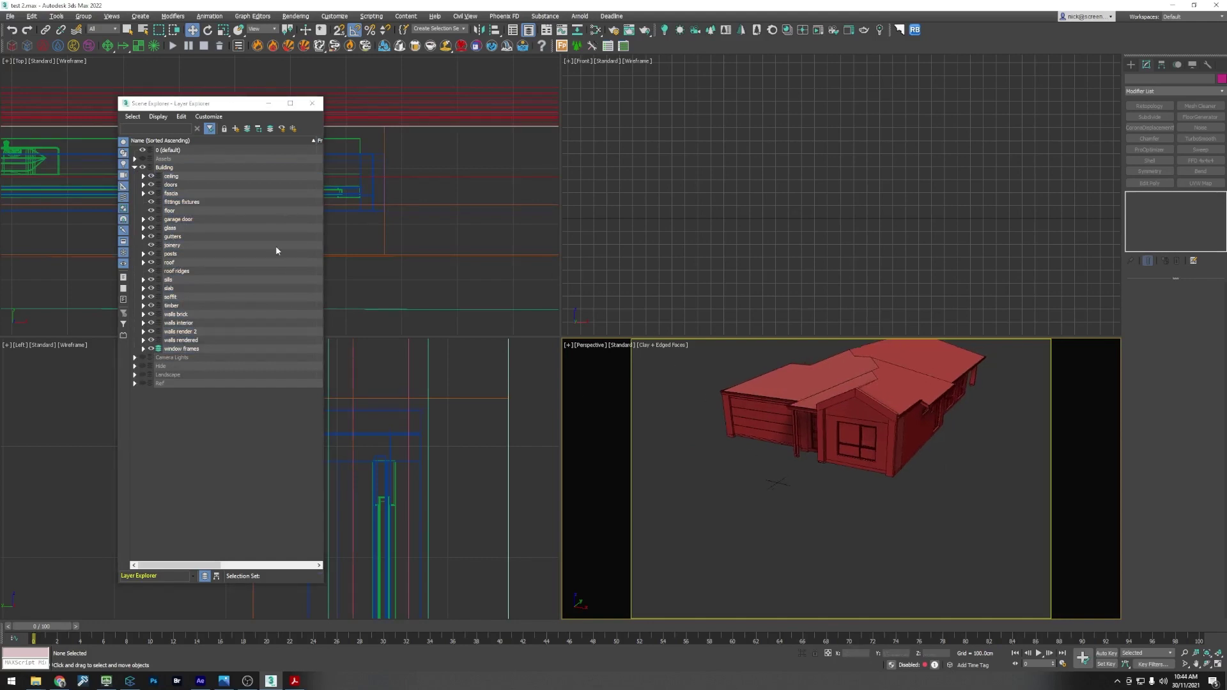
{"action": "middle_click_drag", "start_coordinate": [903, 505], "coordinate": [811, 501], "text": "alt"}
{"action": "scroll", "coordinate": [863, 415], "scroll_direction": "up", "scroll_amount": 4}
{"action": "scroll", "coordinate": [845, 480], "scroll_direction": "up", "scroll_amount": 4}
{"action": "scroll", "coordinate": [852, 496], "scroll_direction": "down", "scroll_amount": 5}
{"action": "scroll", "coordinate": [811, 501], "scroll_direction": "up", "scroll_amount": 4}
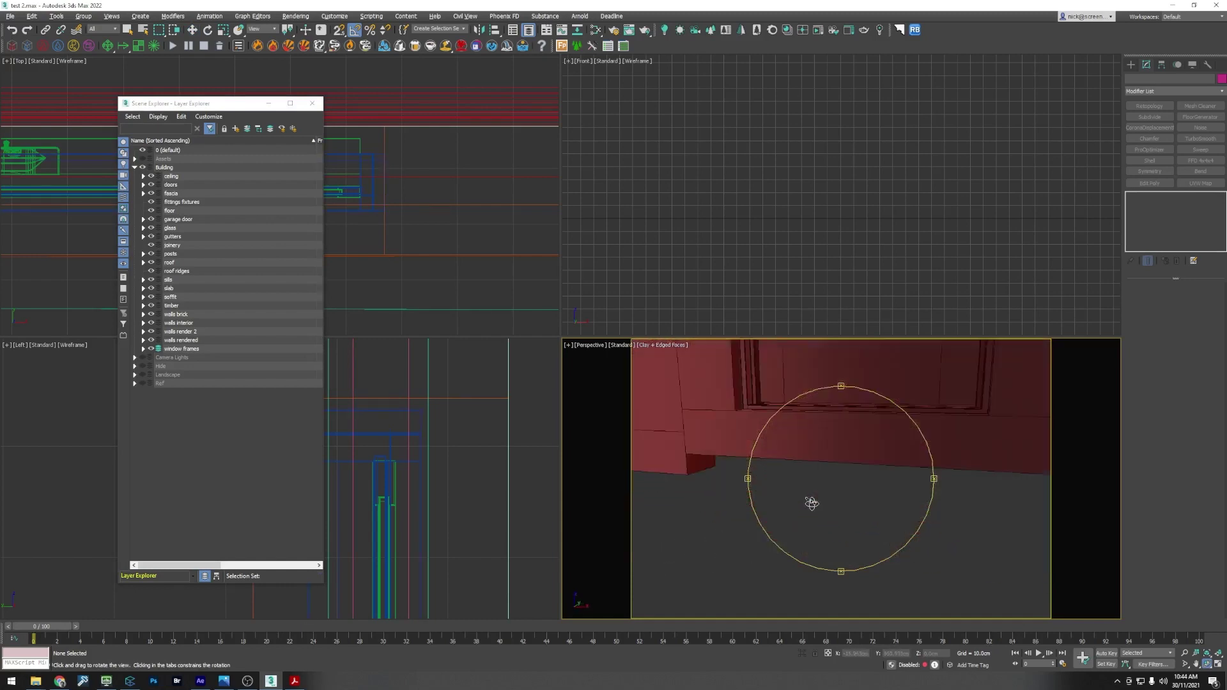
{"action": "scroll", "coordinate": [812, 504], "scroll_direction": "down", "scroll_amount": 8}
{"action": "right_click", "coordinate": [824, 509]}
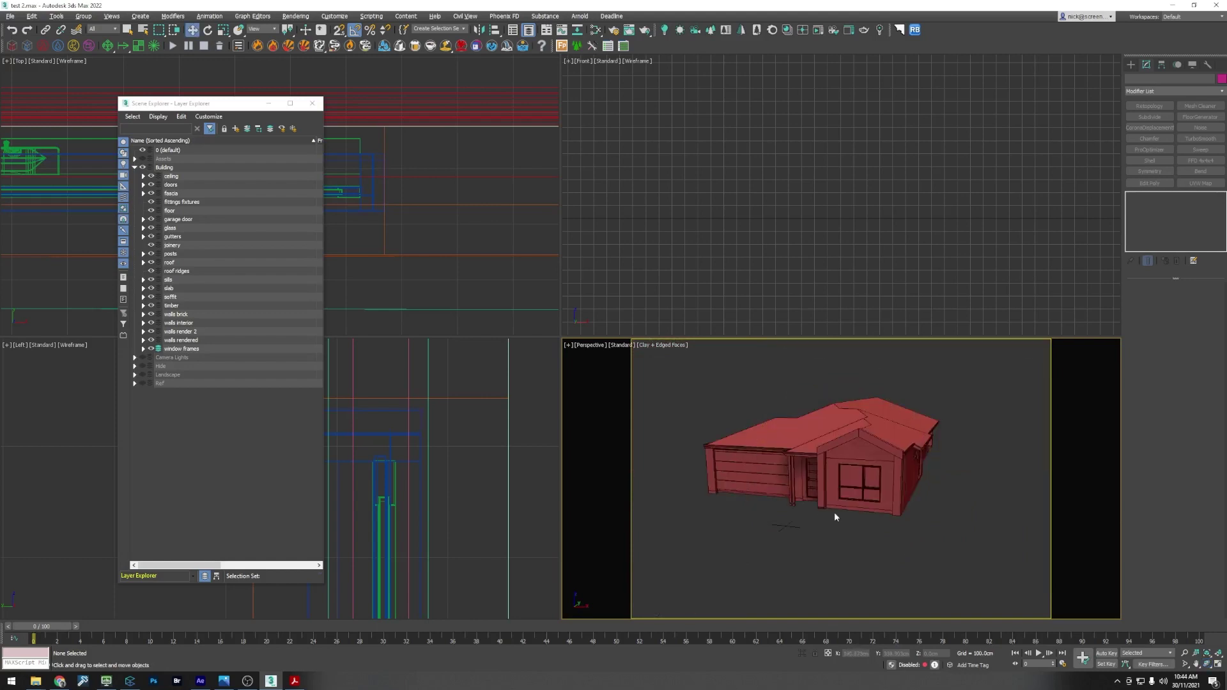
{"action": "left_click", "coordinate": [142, 375]}
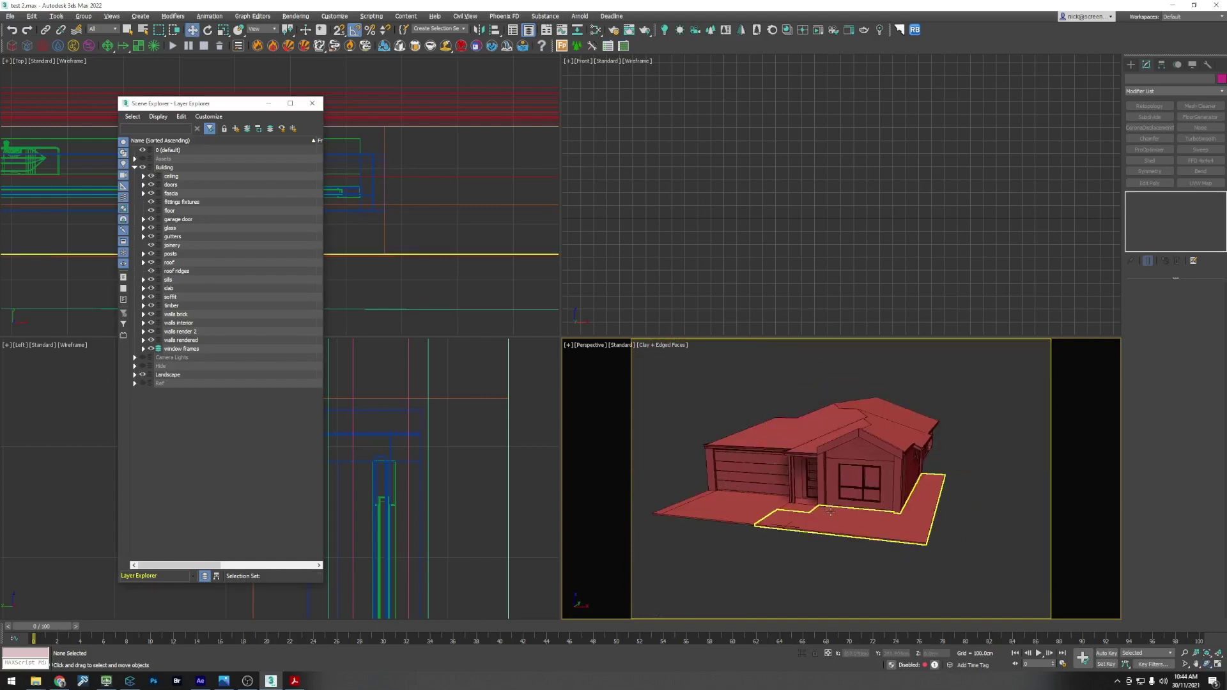
{"action": "scroll", "coordinate": [798, 499], "scroll_direction": "up", "scroll_amount": 6}
{"action": "scroll", "coordinate": [802, 502], "scroll_direction": "down", "scroll_amount": 6}
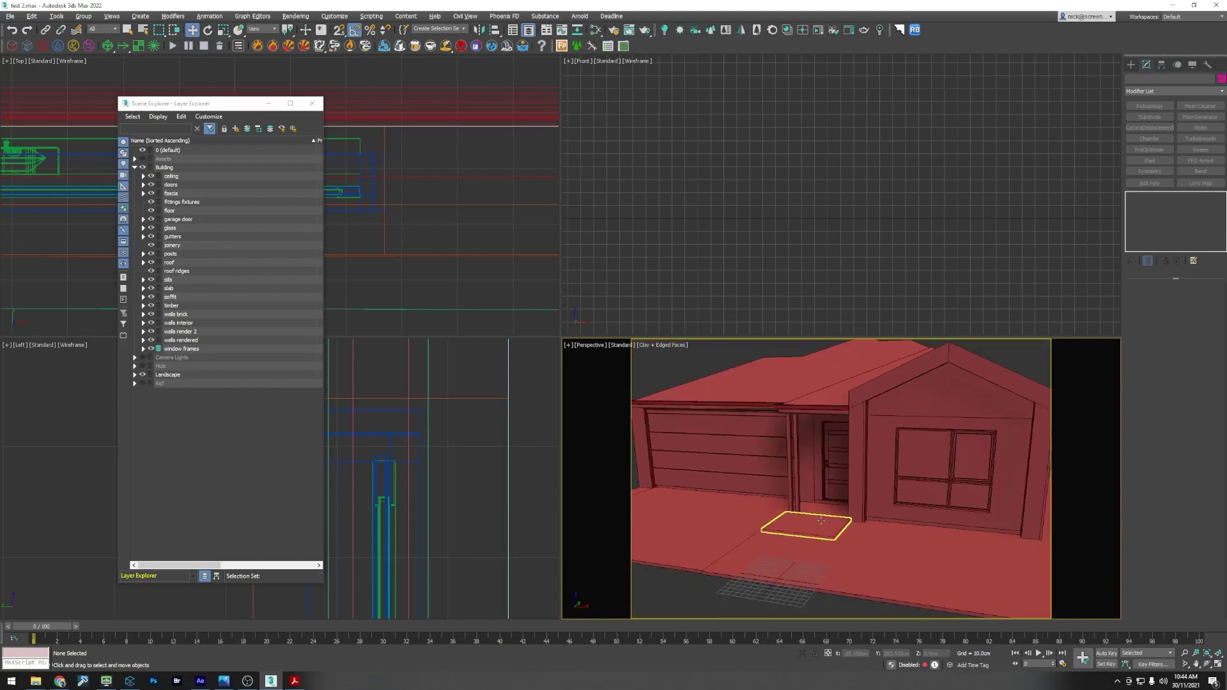
Step: Hide the Landscape layer and all Building sublayers from ceiling to window frames
{"action": "left_click", "coordinate": [151, 350]}
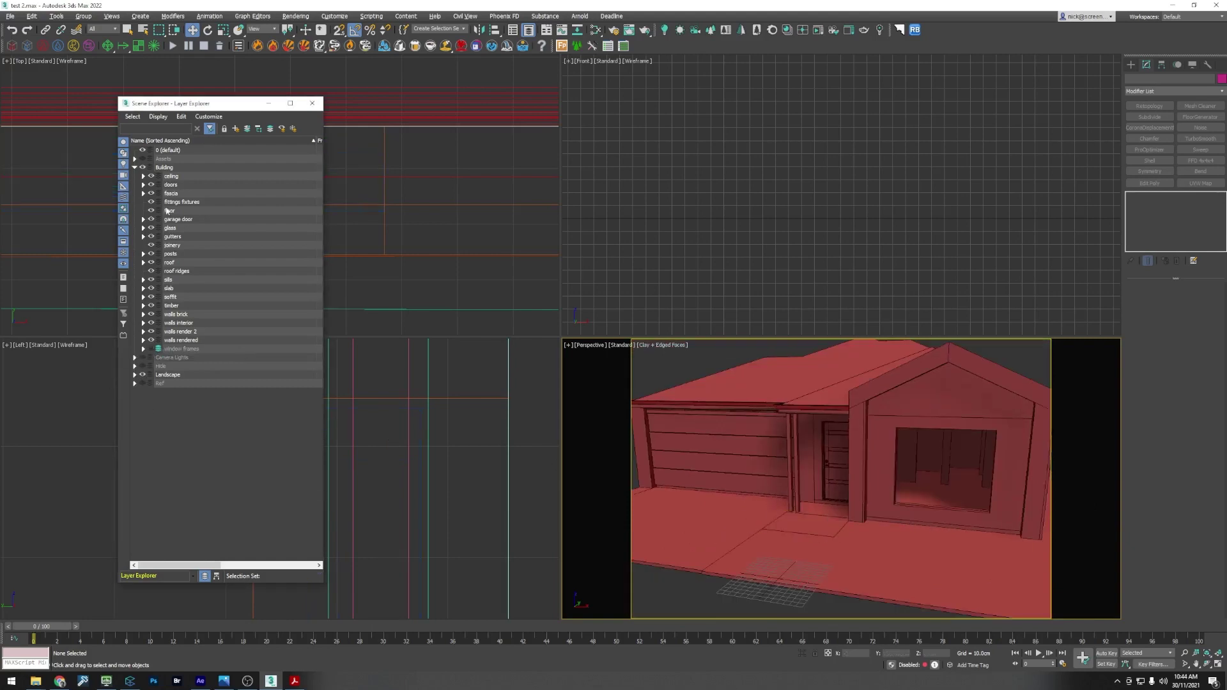
{"action": "left_click", "coordinate": [142, 375]}
{"action": "left_click", "coordinate": [175, 349]}
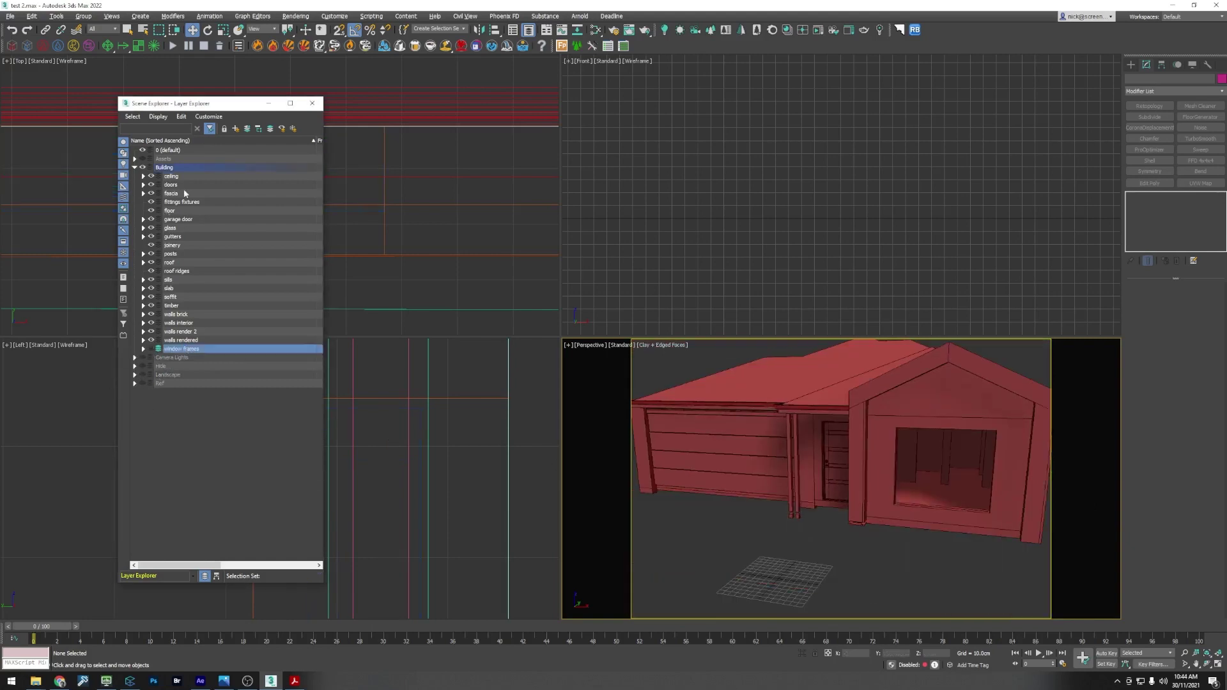
{"action": "left_click", "coordinate": [167, 178], "text": "shift"}
{"action": "left_click", "coordinate": [152, 176]}
{"action": "left_click", "coordinate": [207, 421]}
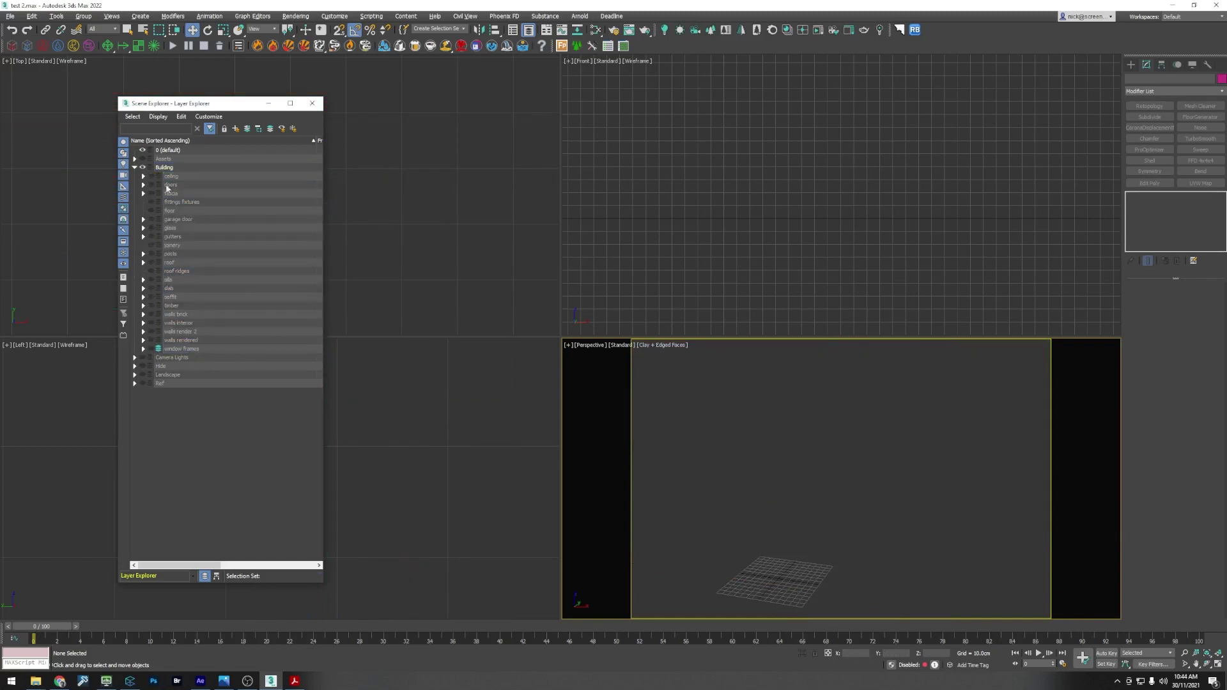
Step: Show only the ceiling layer to examine its geometry, then hide it again
{"action": "left_click", "coordinate": [151, 176]}
{"action": "middle_click_drag", "start_coordinate": [784, 504], "coordinate": [857, 506], "text": "alt"}
{"action": "left_click", "coordinate": [151, 176]}
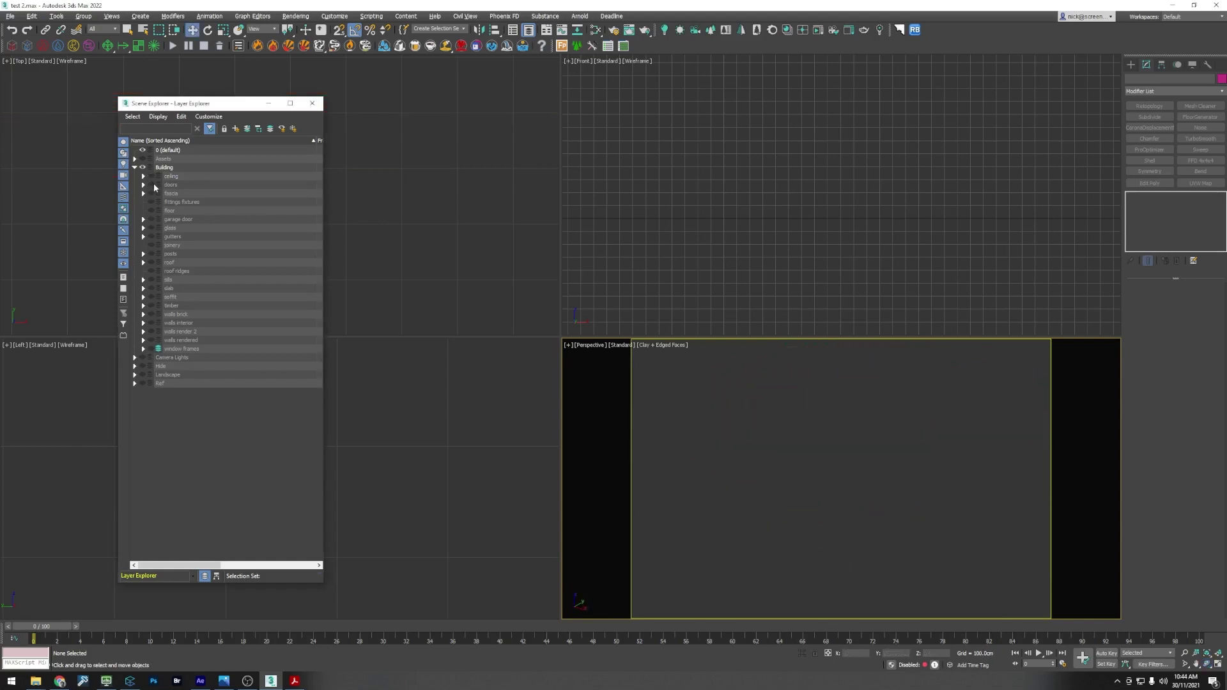
Step: Show only the doors layer, examine the entrance door up close, and hide the layer again
{"action": "left_click", "coordinate": [151, 185]}
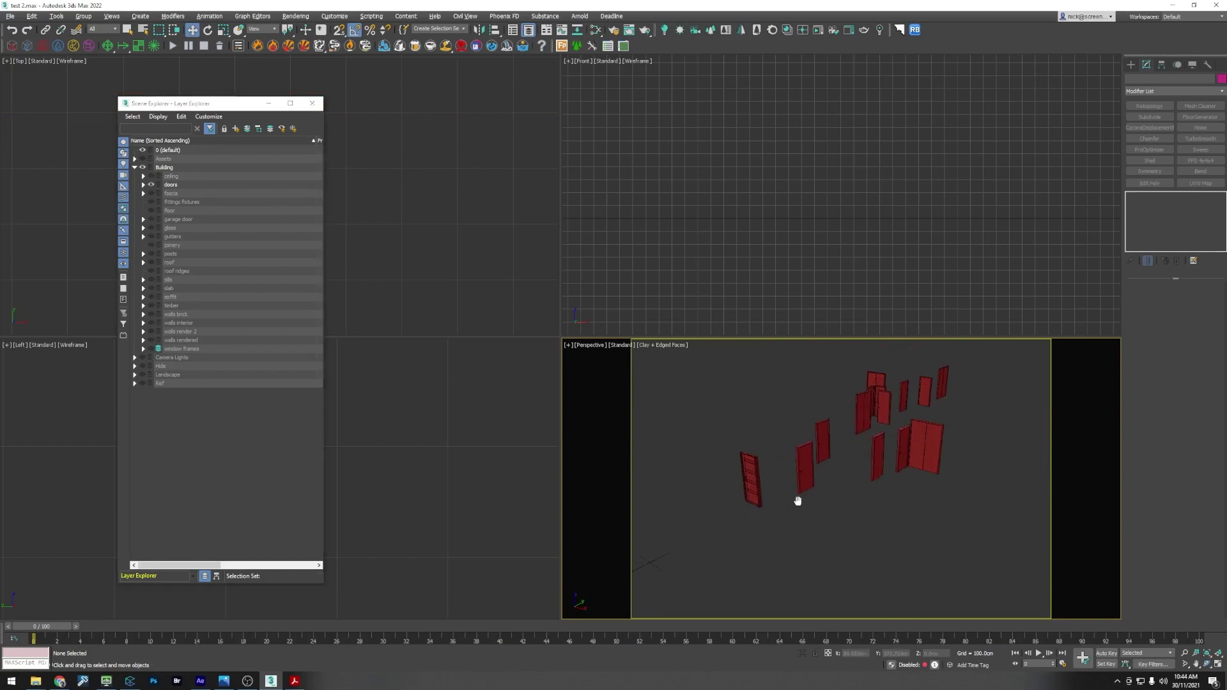
{"action": "middle_click_drag", "start_coordinate": [797, 501], "coordinate": [783, 474], "text": "alt"}
{"action": "key", "text": "w"}
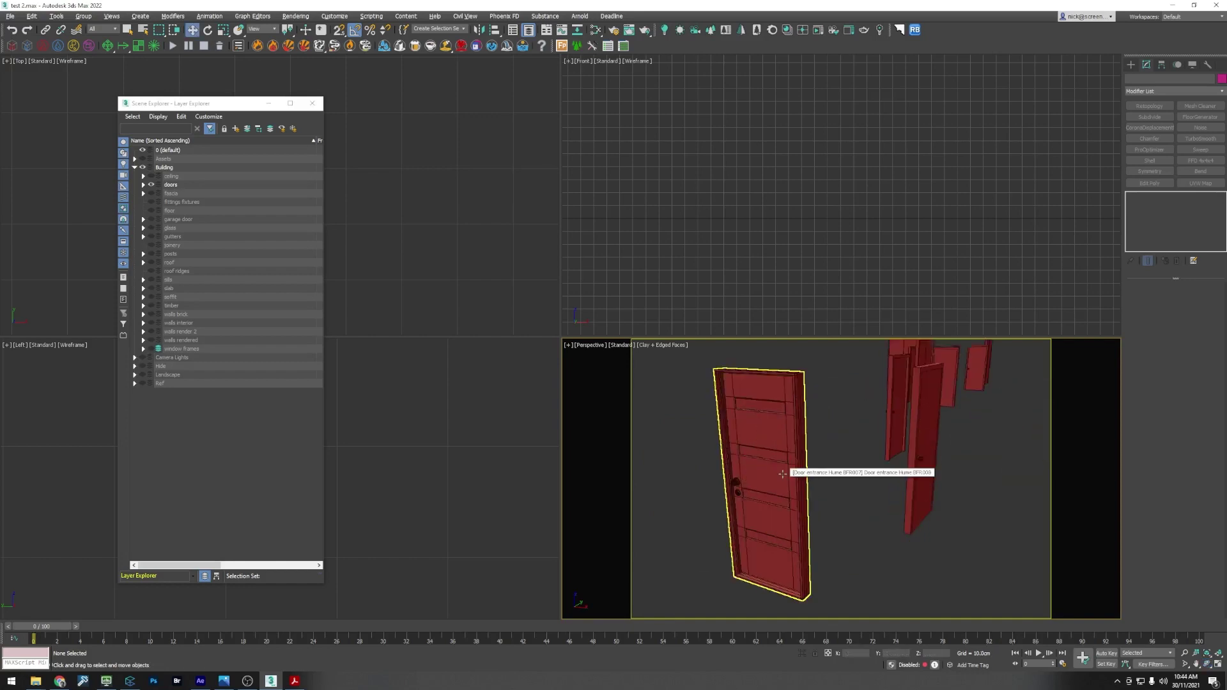
{"action": "scroll", "coordinate": [782, 473], "scroll_direction": "down", "scroll_amount": 3}
{"action": "left_click", "coordinate": [782, 474]}
{"action": "scroll", "coordinate": [866, 518], "scroll_direction": "down", "scroll_amount": 4}
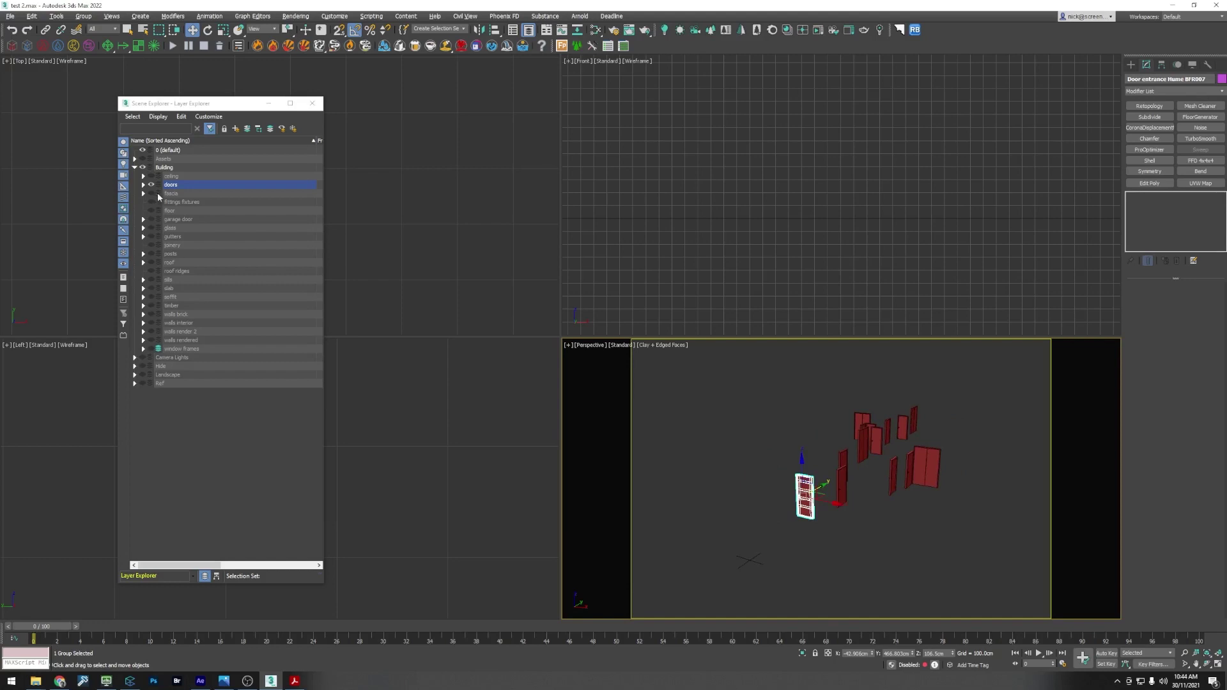
{"action": "left_click", "coordinate": [152, 185]}
Step: Show only the fascia layer, select its geometry to check its modifiers, and hide the layer again
{"action": "left_click", "coordinate": [151, 193]}
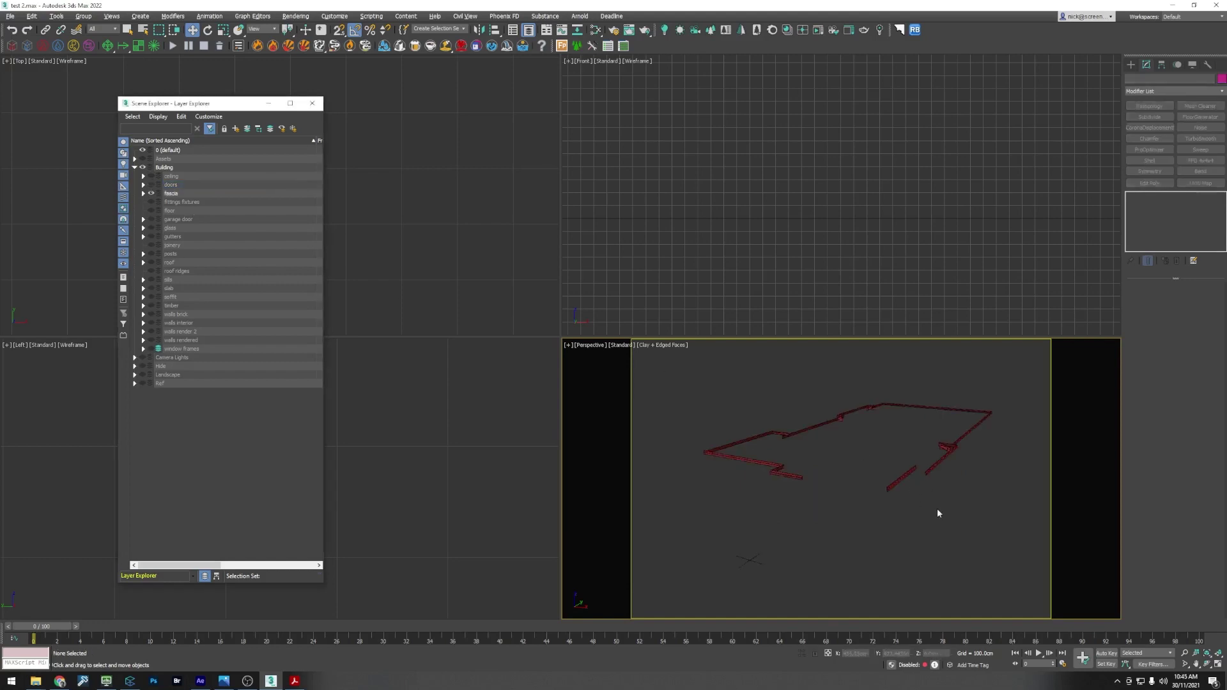
{"action": "left_click", "coordinate": [924, 474]}
{"action": "scroll", "coordinate": [921, 474], "scroll_direction": "down", "scroll_amount": 2}
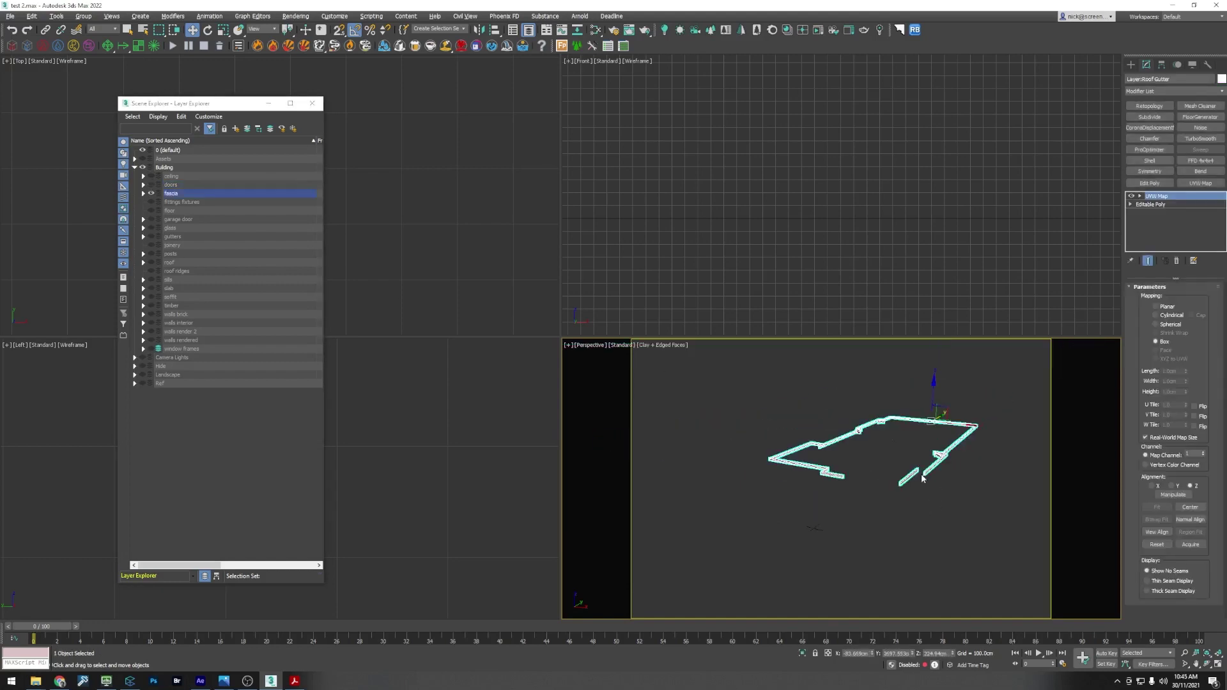
{"action": "left_click", "coordinate": [890, 548]}
{"action": "left_click", "coordinate": [152, 193]}
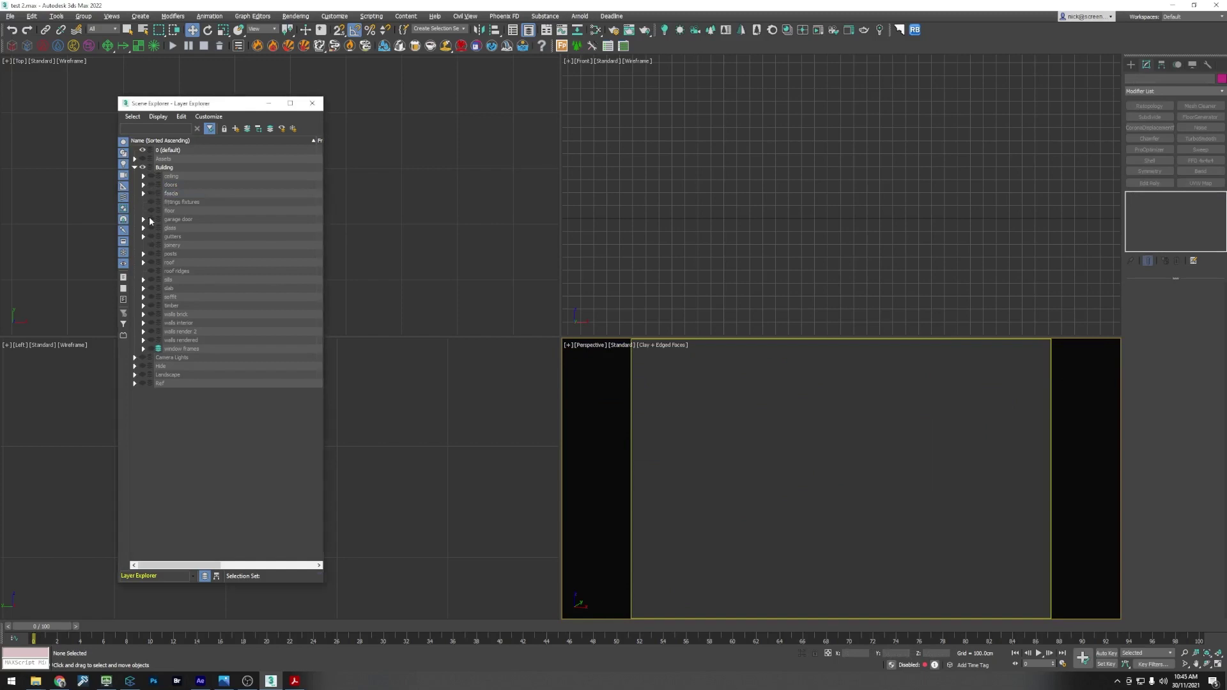
Step: Check the garage door, glass, gutters, posts and roof layers by showing and hiding each one in turn
{"action": "left_click", "coordinate": [151, 219]}
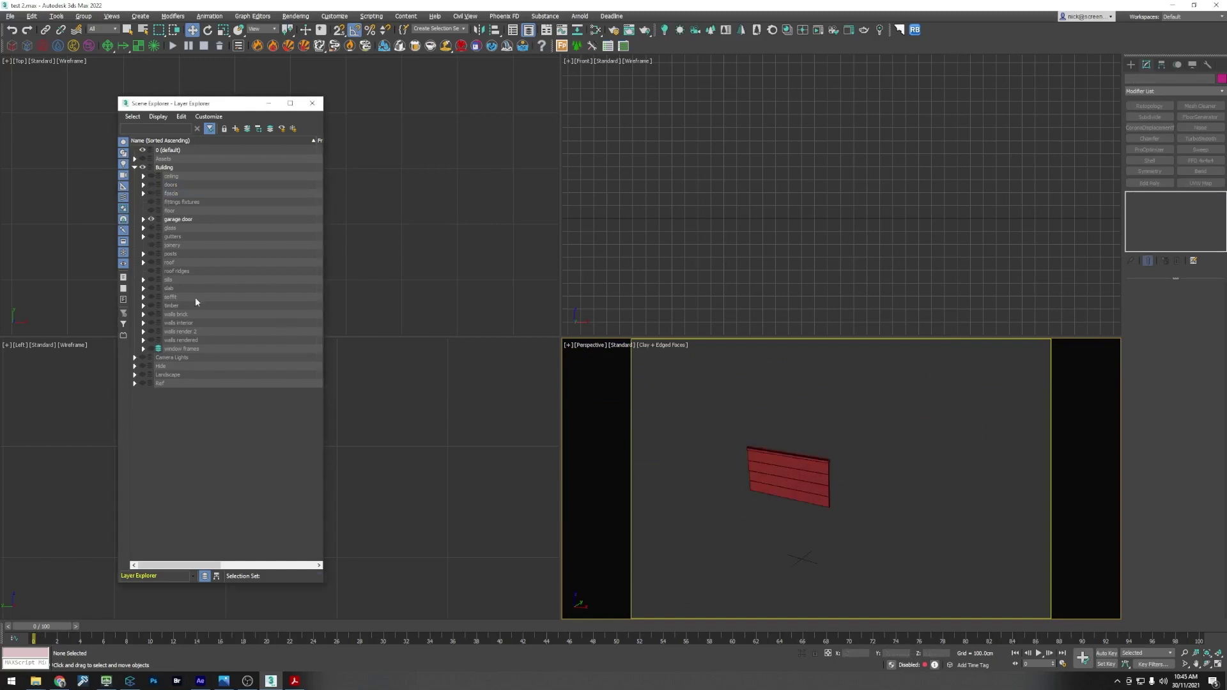
{"action": "left_click", "coordinate": [152, 220]}
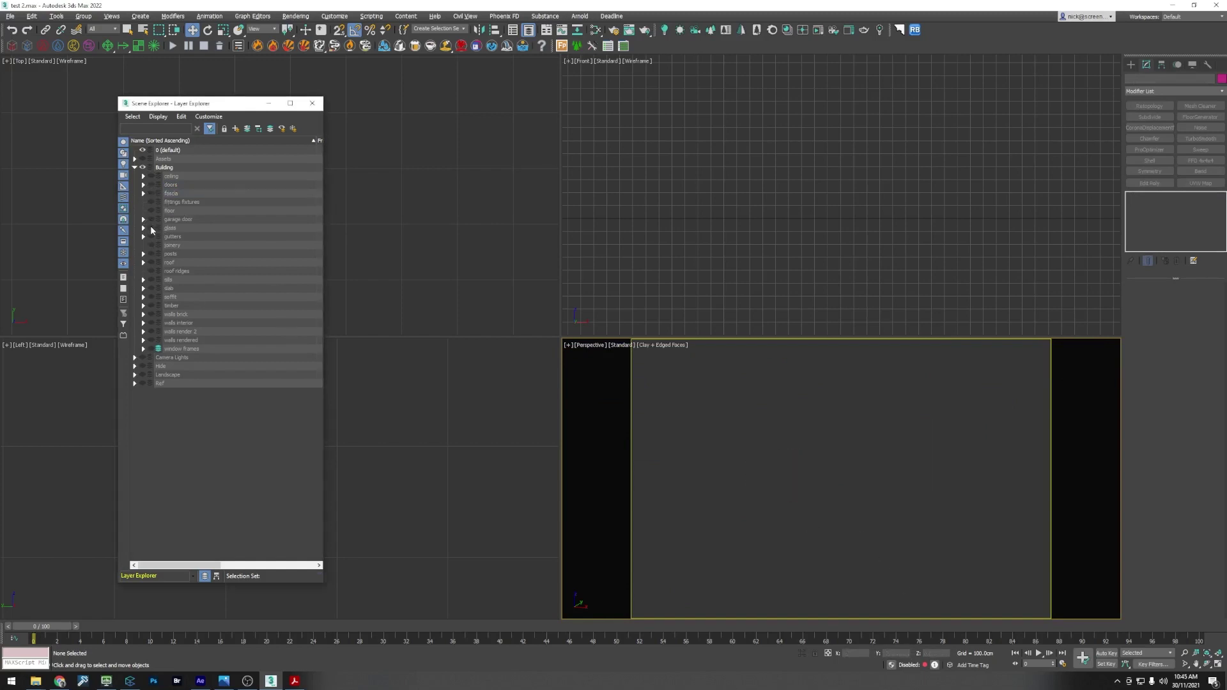
{"action": "left_click", "coordinate": [152, 228]}
{"action": "left_click", "coordinate": [152, 228]}
{"action": "left_click", "coordinate": [152, 238]}
{"action": "left_click", "coordinate": [152, 237]}
{"action": "left_click", "coordinate": [151, 254]}
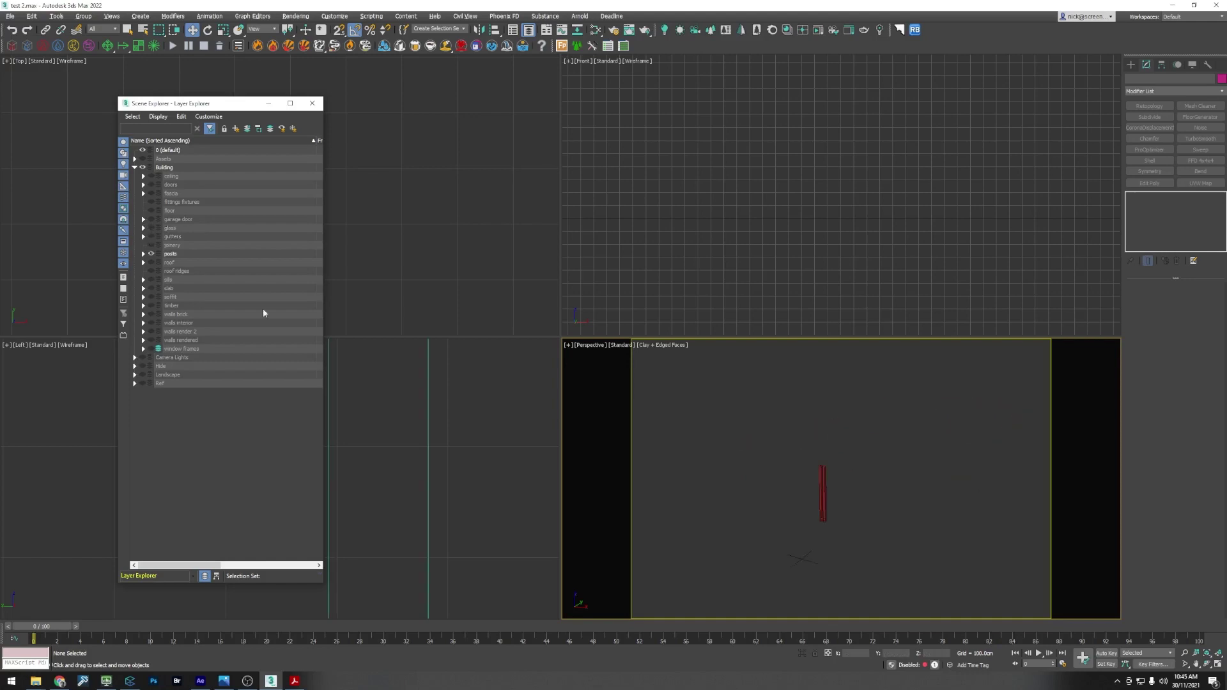
{"action": "left_click", "coordinate": [151, 254]}
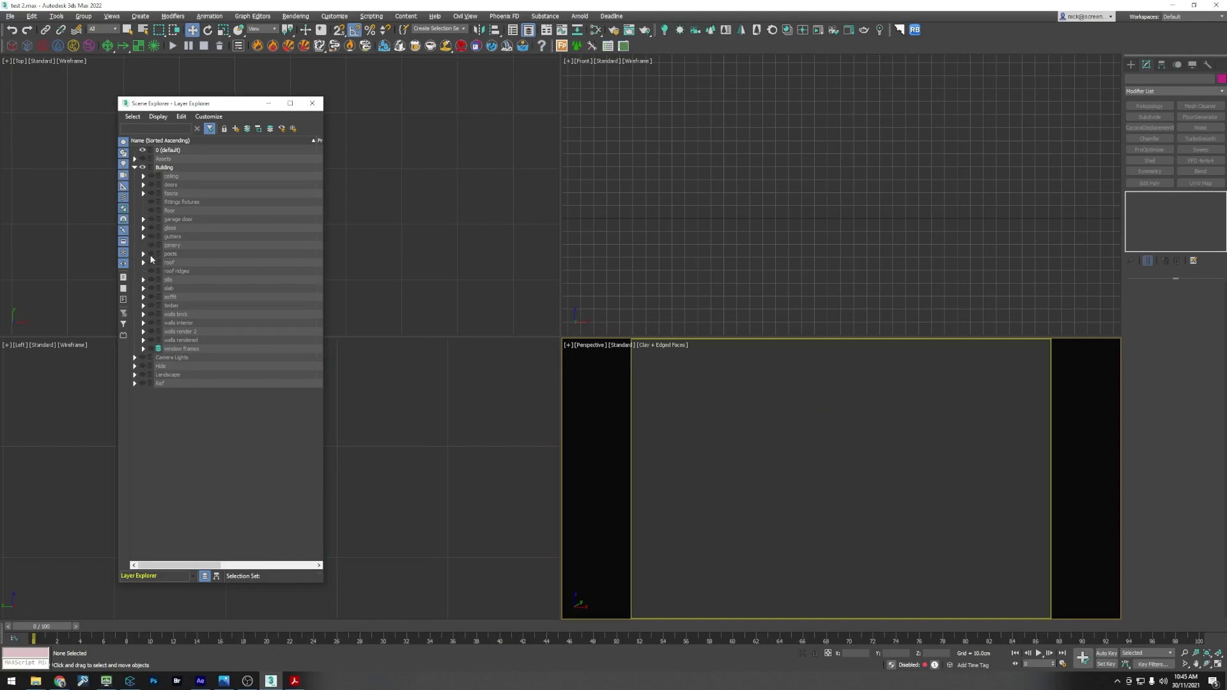
{"action": "left_click", "coordinate": [151, 262]}
{"action": "left_click", "coordinate": [151, 263]}
{"action": "left_click", "coordinate": [150, 263]}
{"action": "left_click", "coordinate": [151, 263]}
Step: Show the posts layer and frame the two posts up close at their bases and from above
{"action": "left_click", "coordinate": [151, 254]}
{"action": "scroll", "coordinate": [837, 547], "scroll_direction": "up", "scroll_amount": 5}
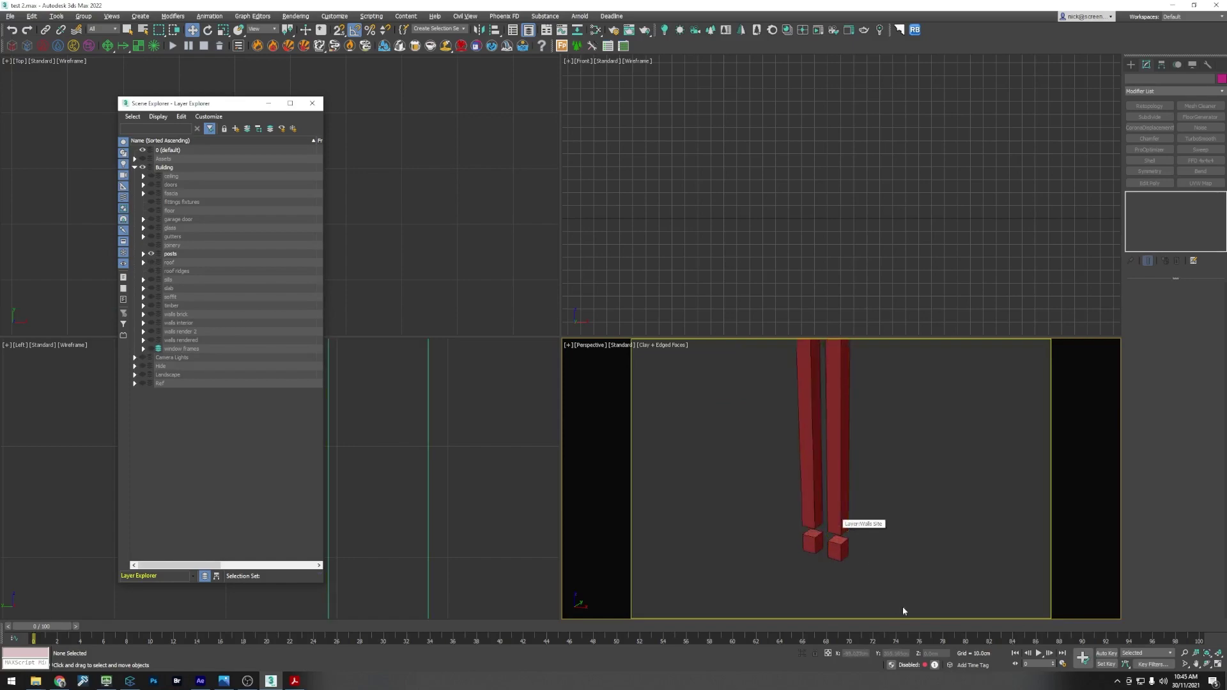
{"action": "left_click_drag", "start_coordinate": [258, 114], "coordinate": [127, 414]}
{"action": "left_click", "coordinate": [279, 219]}
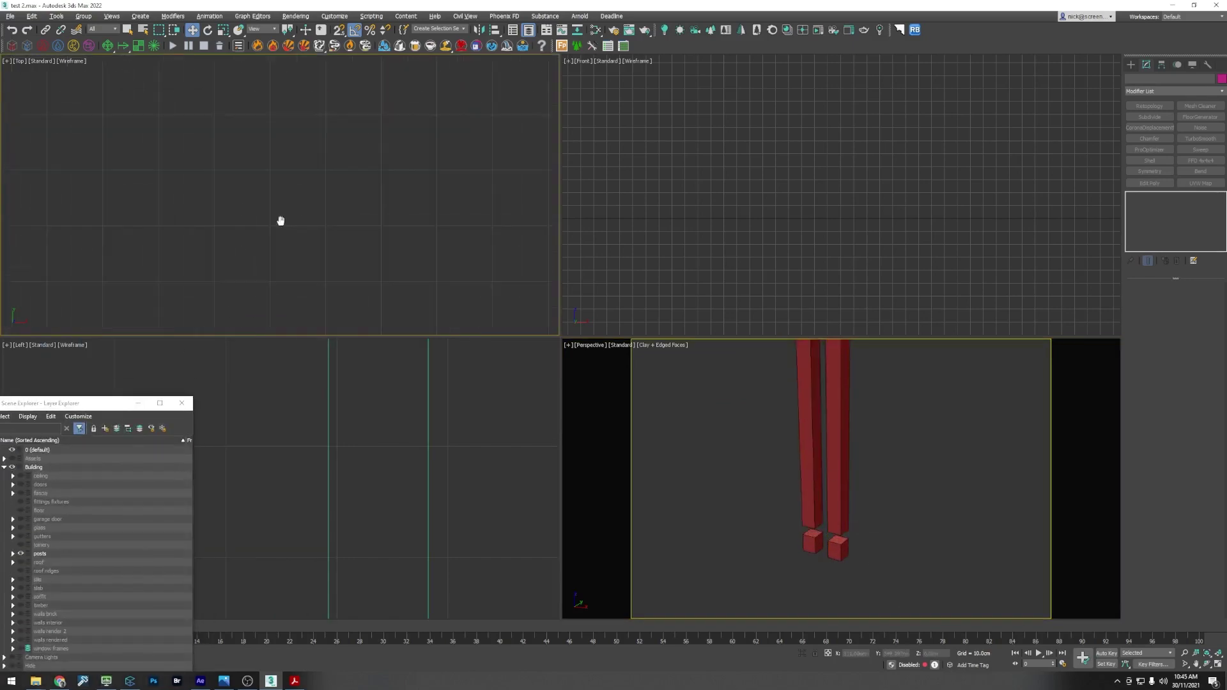
{"action": "scroll", "coordinate": [286, 212], "scroll_direction": "down", "scroll_amount": 3}
{"action": "scroll", "coordinate": [219, 217], "scroll_direction": "up", "scroll_amount": 10}
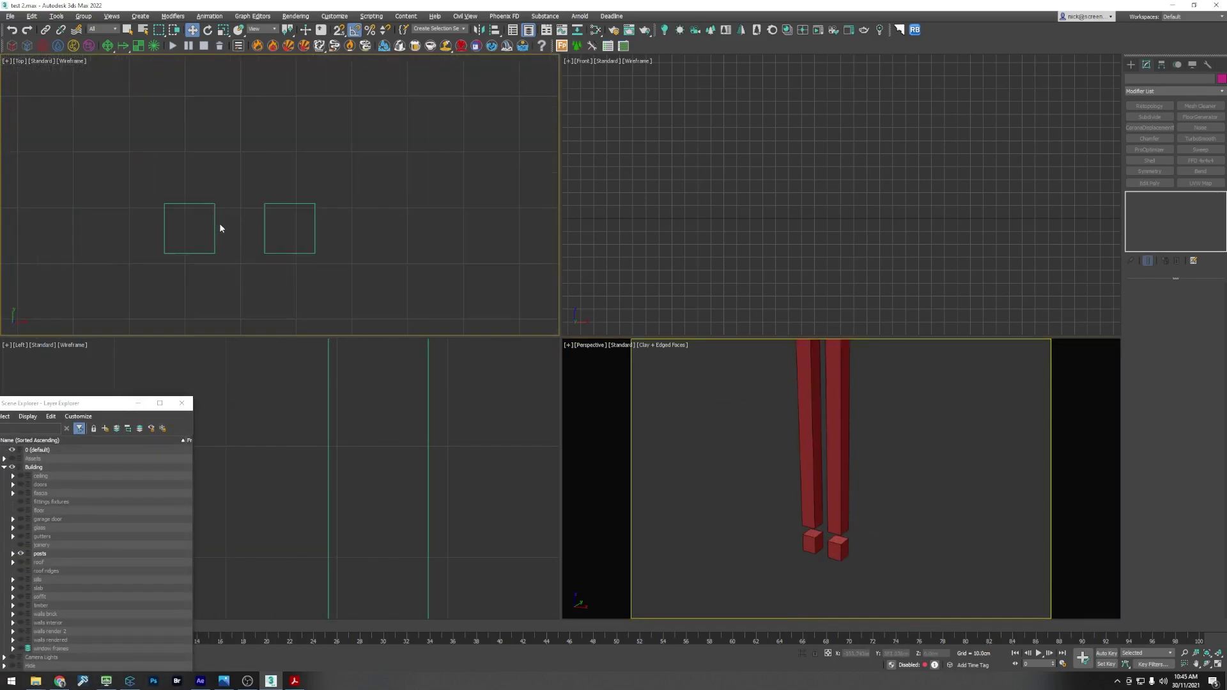
{"action": "middle_click_drag", "start_coordinate": [220, 224], "coordinate": [253, 204]}
{"action": "left_click", "coordinate": [1132, 65]}
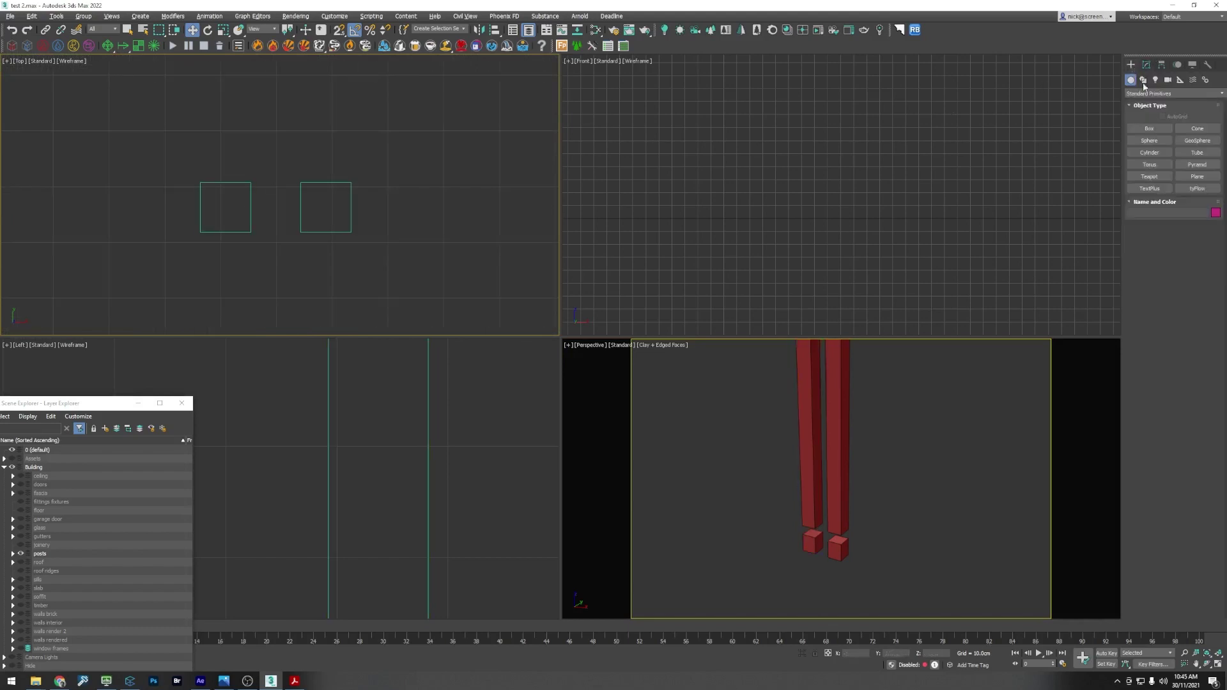
{"action": "left_click", "coordinate": [1149, 128]}
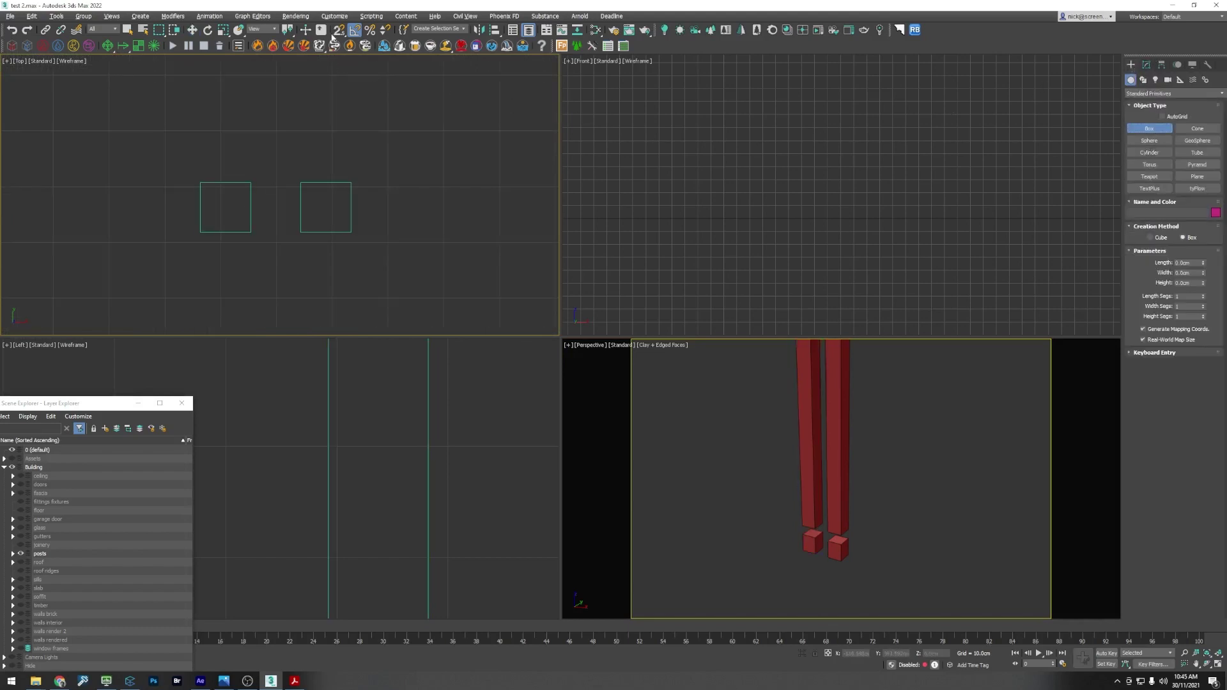
{"action": "left_click_drag", "start_coordinate": [193, 182], "coordinate": [253, 234]}
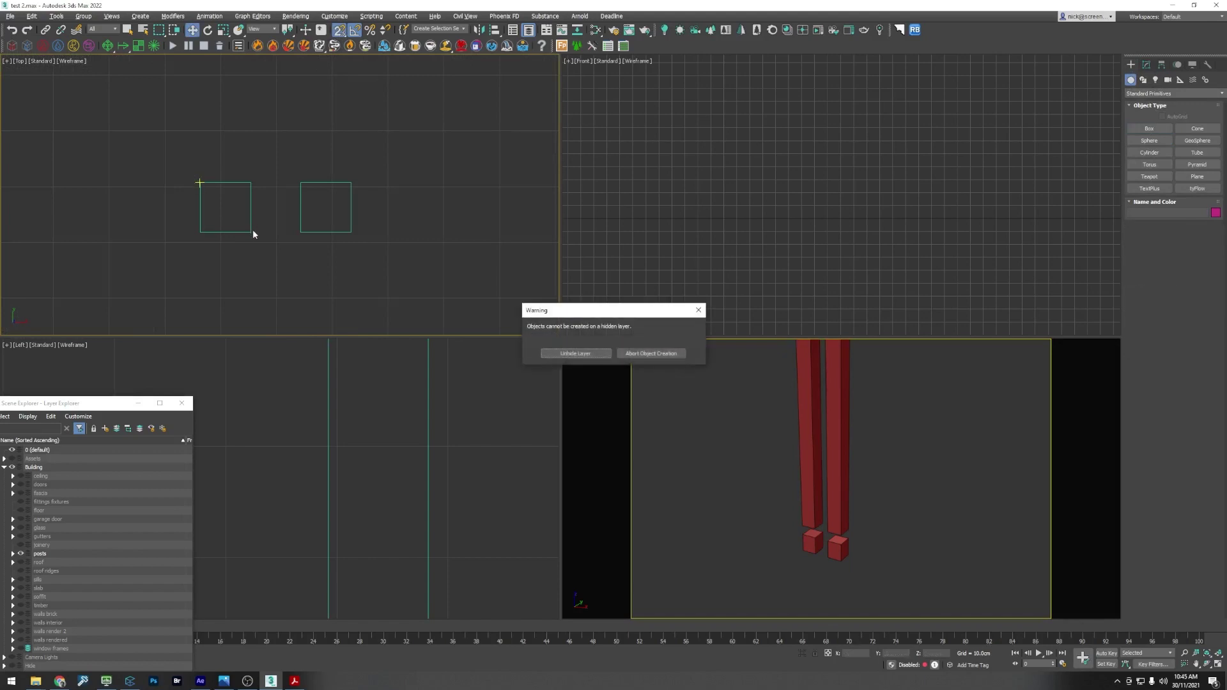
{"action": "left_click", "coordinate": [698, 311]}
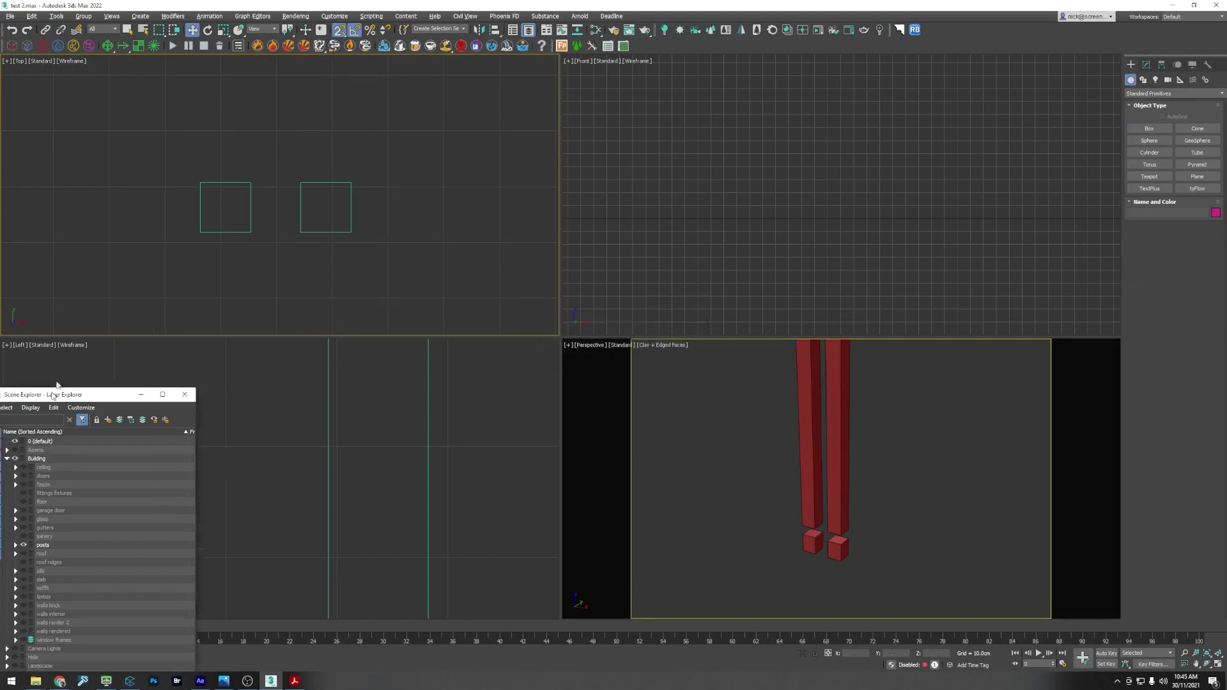
Step: Make posts the active layer and draw a box about 9 cm square snapped to one post's outline in the Top view
{"action": "left_click", "coordinate": [188, 337]}
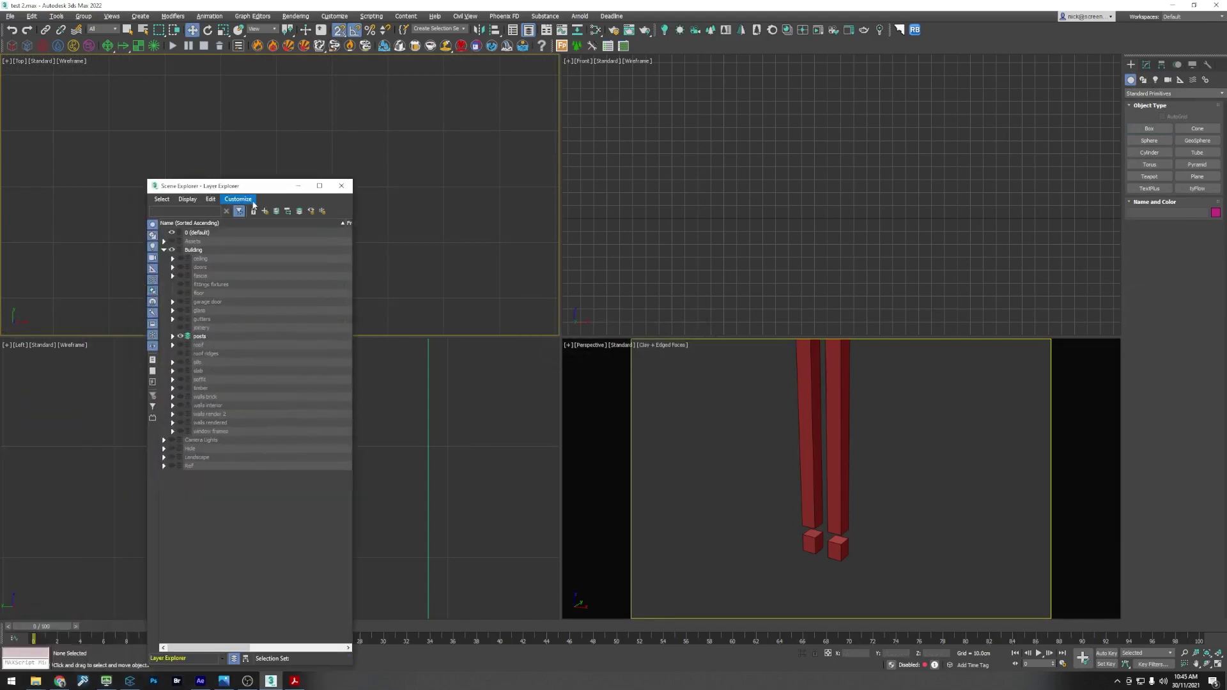
{"action": "left_click_drag", "start_coordinate": [238, 186], "coordinate": [186, 338]}
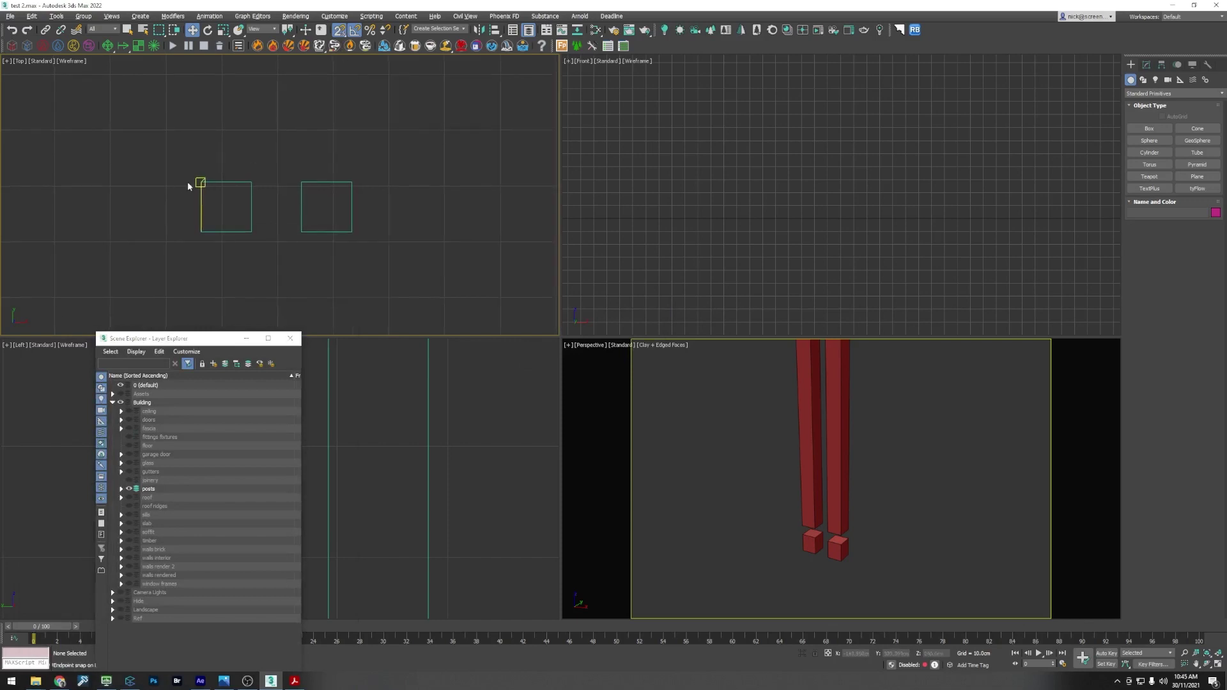
{"action": "left_click", "coordinate": [1144, 129]}
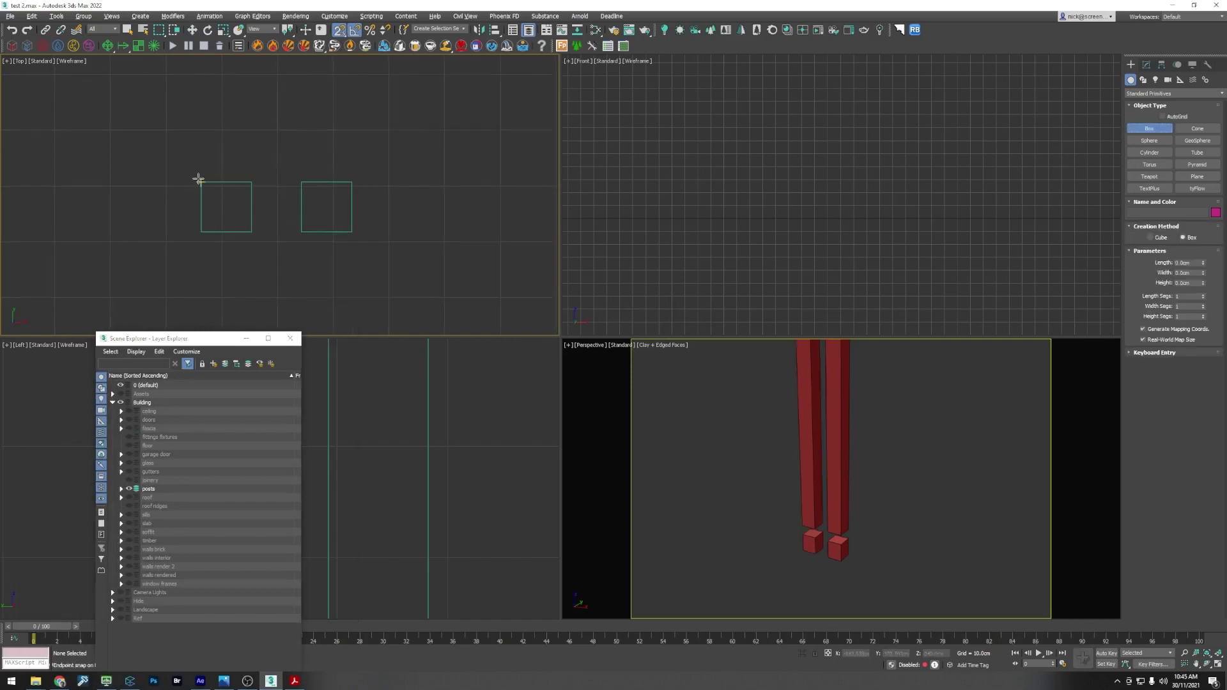
{"action": "left_click_drag", "start_coordinate": [203, 184], "coordinate": [252, 234]}
{"action": "left_click", "coordinate": [278, 129]}
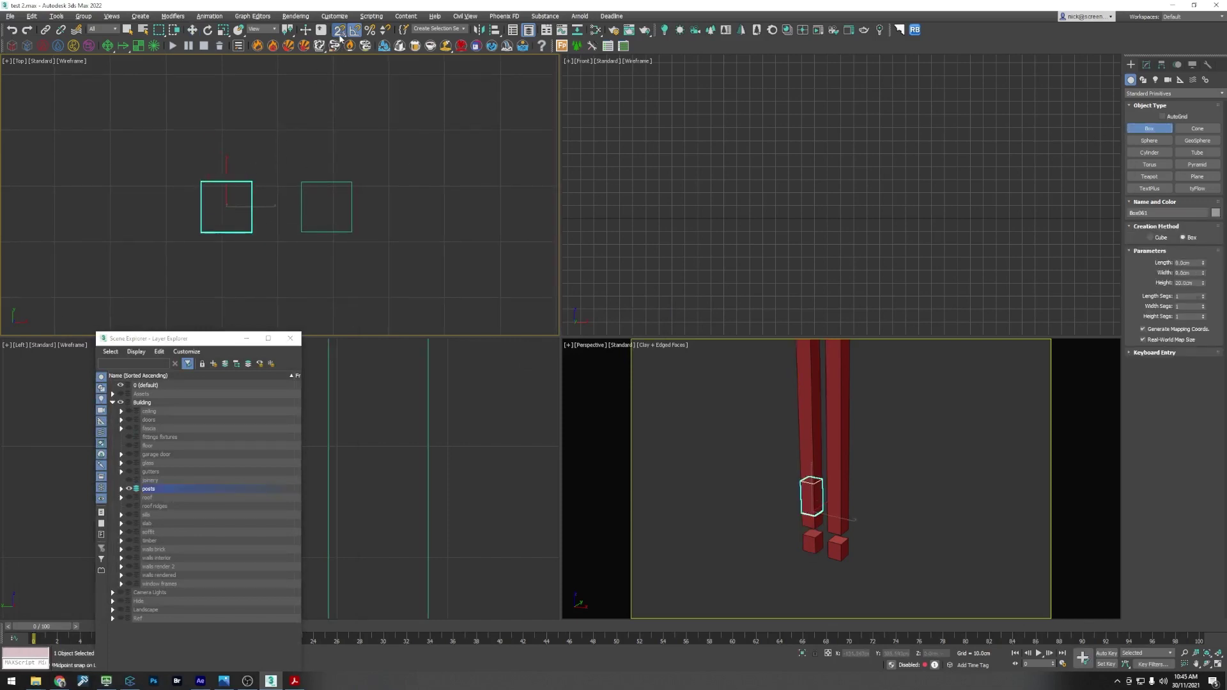
Step: Add an Edit Poly modifier to the new box and lower its bottom vertices to the foot of the post's base block
{"action": "left_click", "coordinate": [193, 30]}
{"action": "scroll", "coordinate": [816, 217], "scroll_direction": "down", "scroll_amount": 5}
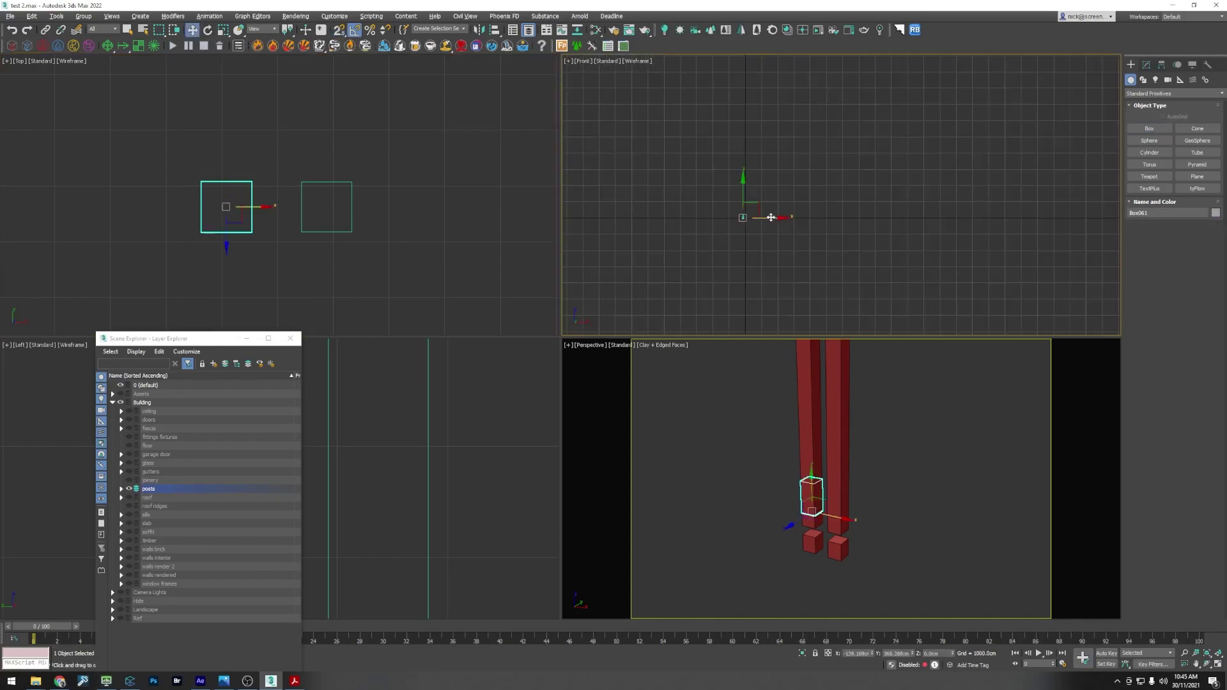
{"action": "scroll", "coordinate": [766, 214], "scroll_direction": "up", "scroll_amount": 2}
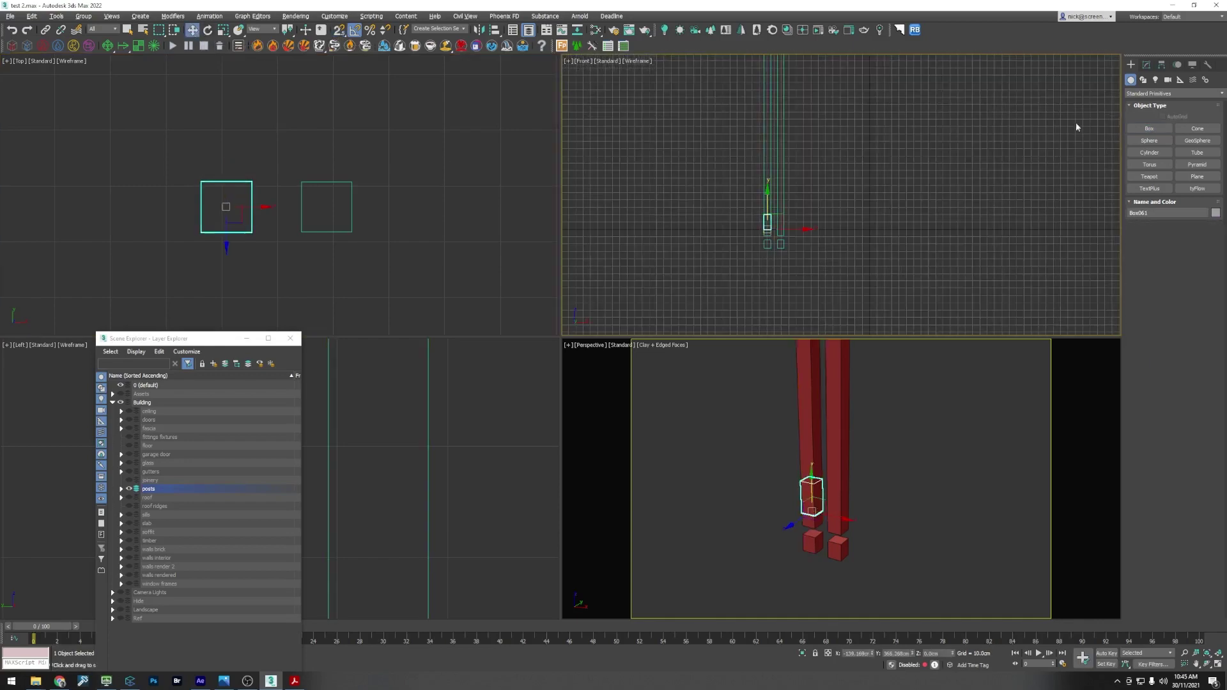
{"action": "left_click", "coordinate": [1146, 65]}
{"action": "left_click", "coordinate": [1150, 183]}
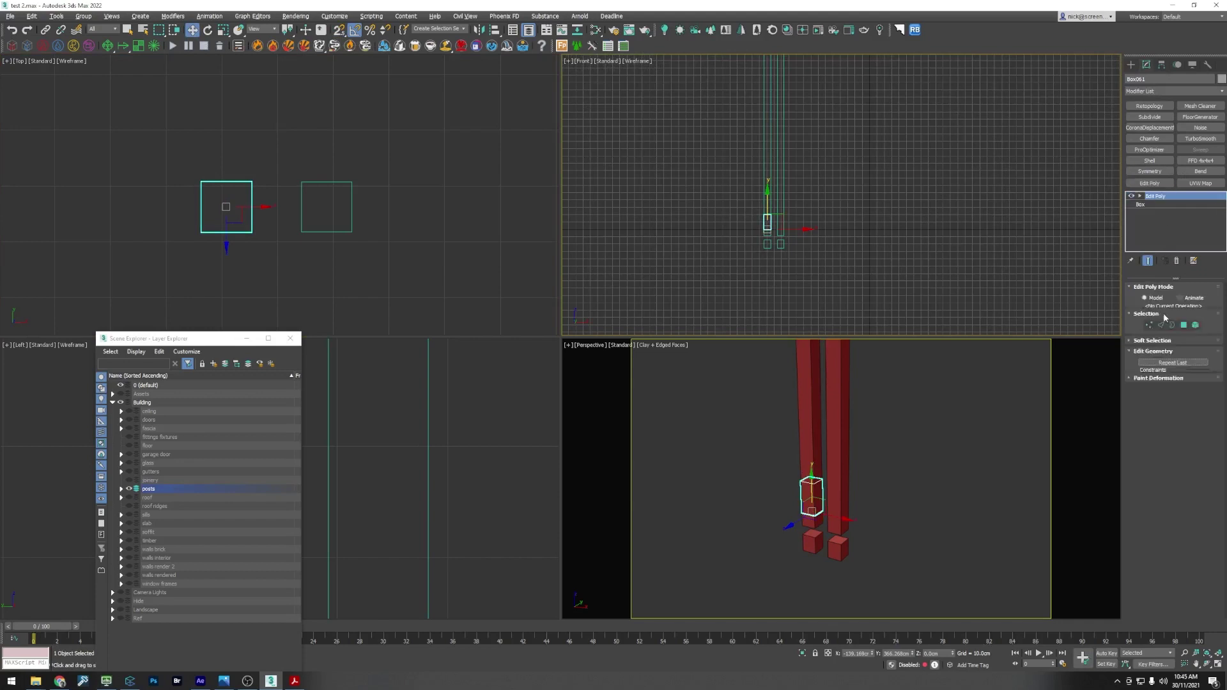
{"action": "left_click", "coordinate": [1149, 362]}
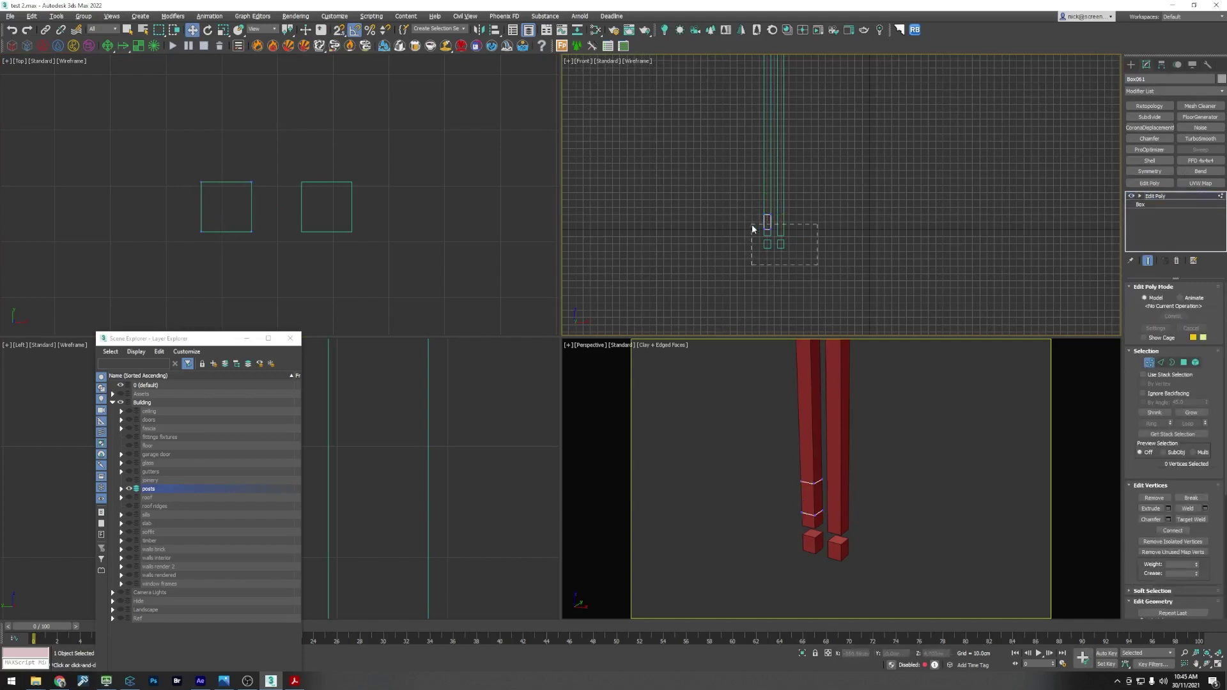
{"action": "scroll", "coordinate": [764, 220], "scroll_direction": "up", "scroll_amount": 4}
{"action": "left_click_drag", "start_coordinate": [751, 224], "coordinate": [786, 157]}
Step: Raise the box's top vertices to align with the top of the original post, and leave vertex editing
{"action": "scroll", "coordinate": [699, 173], "scroll_direction": "down", "scroll_amount": 3}
{"action": "scroll", "coordinate": [818, 240], "scroll_direction": "down", "scroll_amount": 3}
{"action": "scroll", "coordinate": [791, 167], "scroll_direction": "up", "scroll_amount": 5}
{"action": "key", "text": "ctrl+z"}
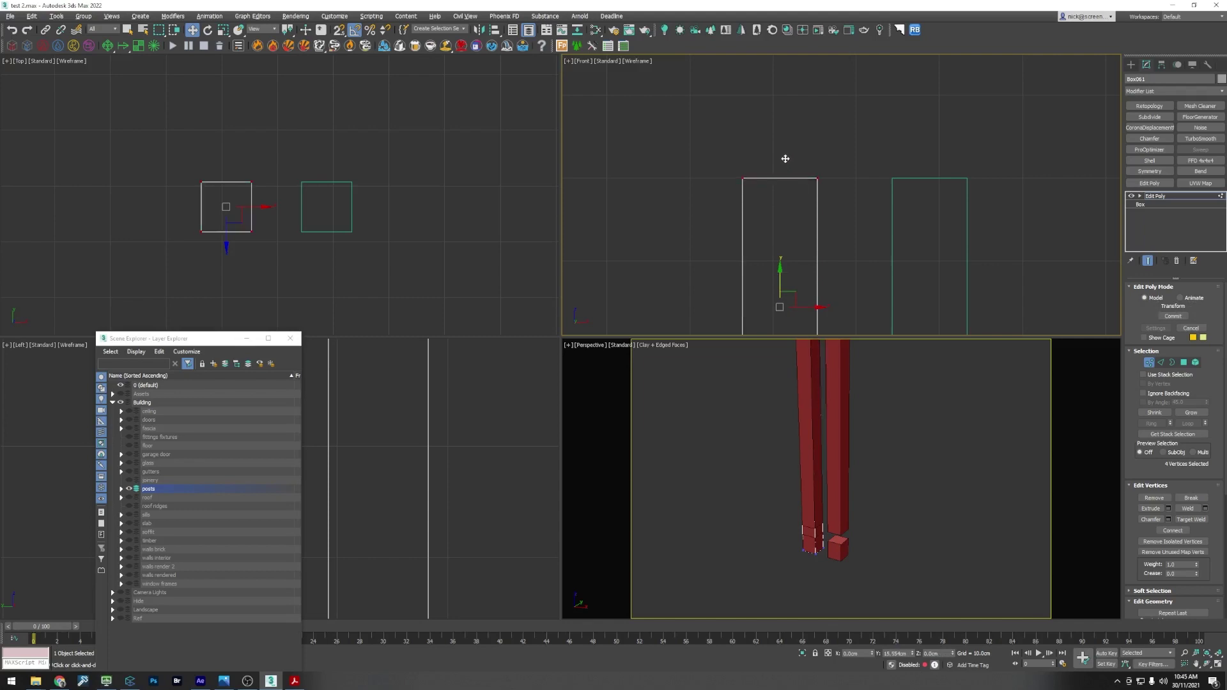
{"action": "scroll", "coordinate": [786, 173], "scroll_direction": "up", "scroll_amount": 4}
{"action": "key", "text": "ctrl+z"}
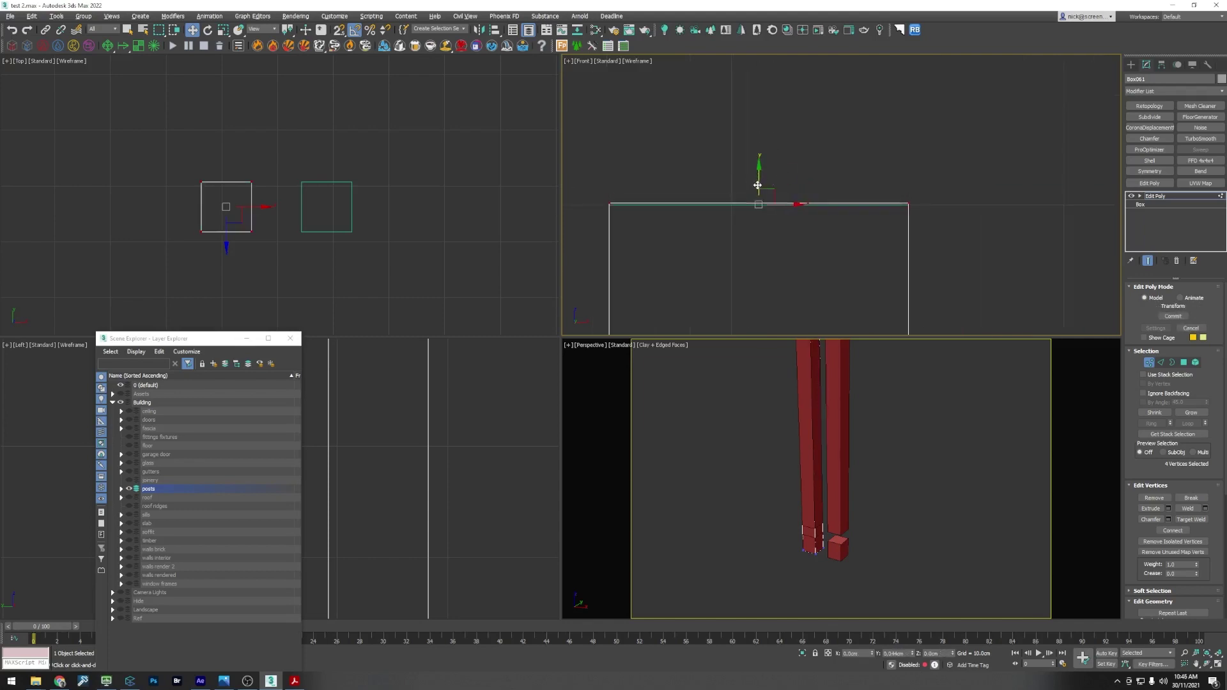
{"action": "left_click", "coordinate": [1150, 362]}
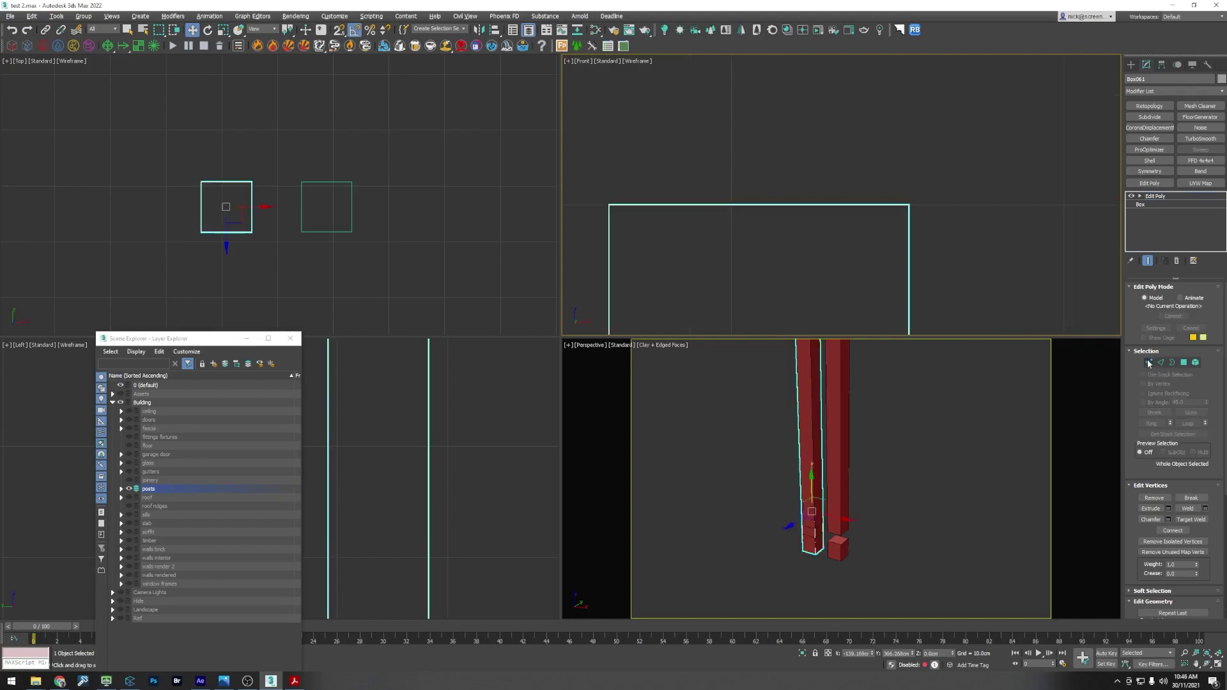
Step: Add a Chamfer modifier to the new post with an amount of 0.2 cm and smoothing output set to Smooth Chamfers Only
{"action": "middle_click_drag", "start_coordinate": [274, 263], "coordinate": [276, 261]}
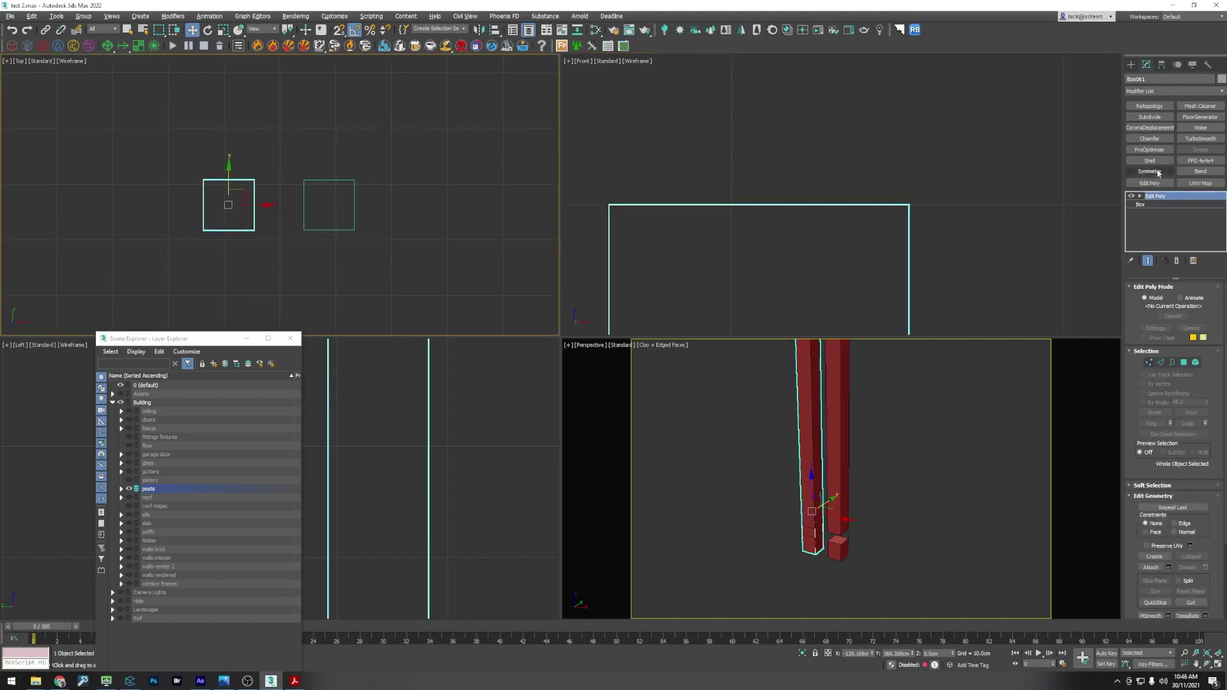
{"action": "left_click", "coordinate": [1149, 138]}
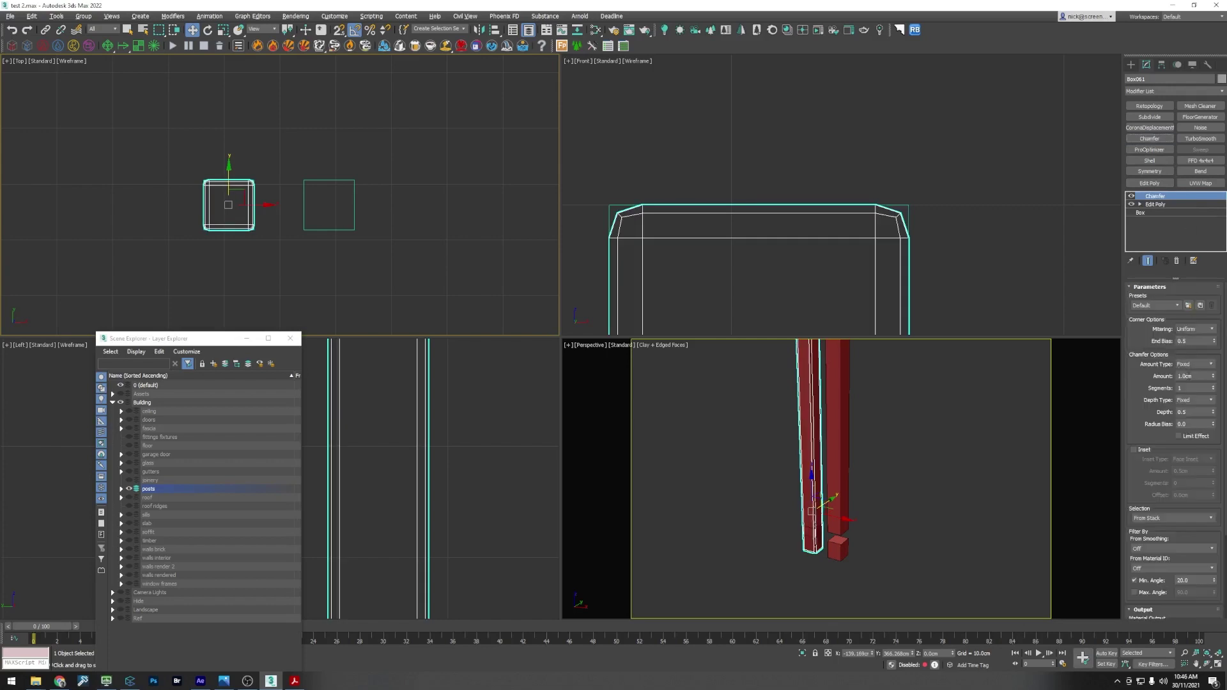
{"action": "type", "text": "0.2"}
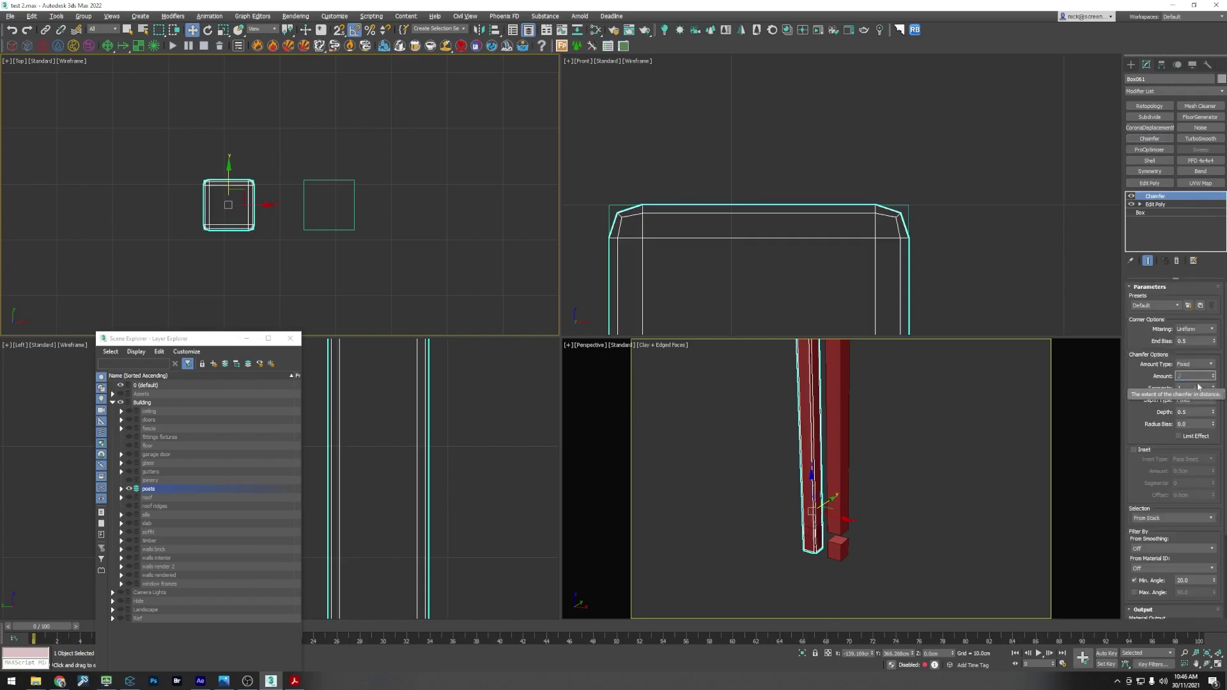
{"action": "key", "text": "Return"}
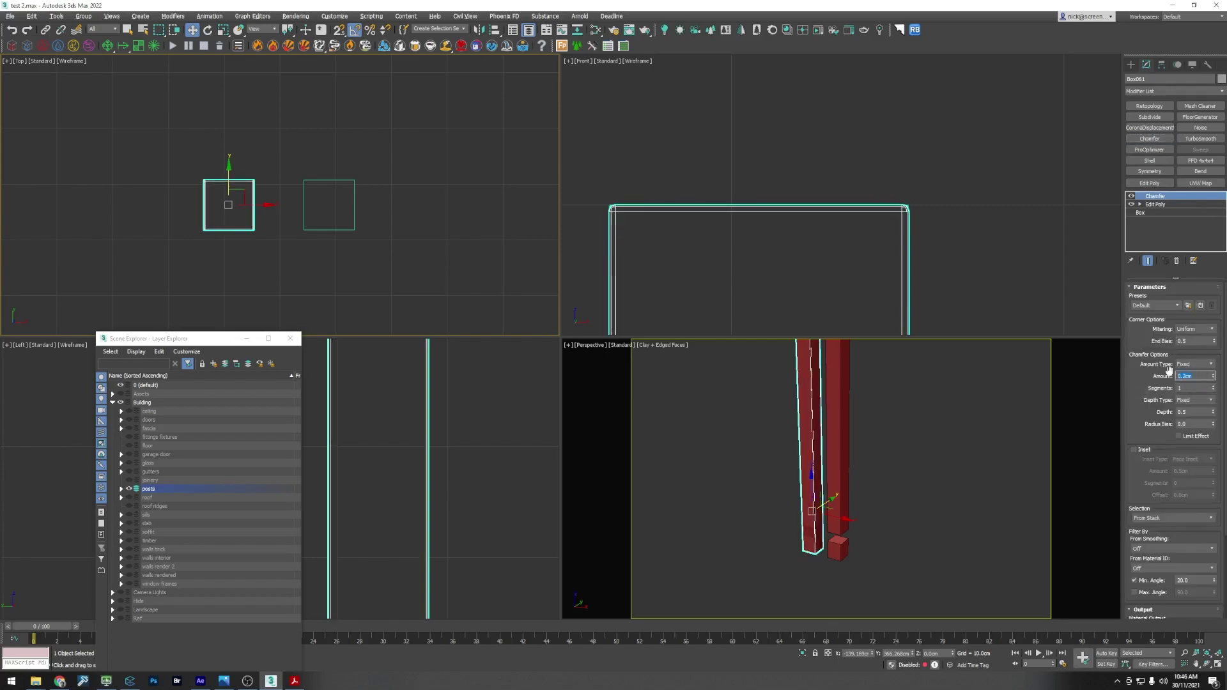
{"action": "left_click_drag", "start_coordinate": [1143, 419], "coordinate": [1137, 298]}
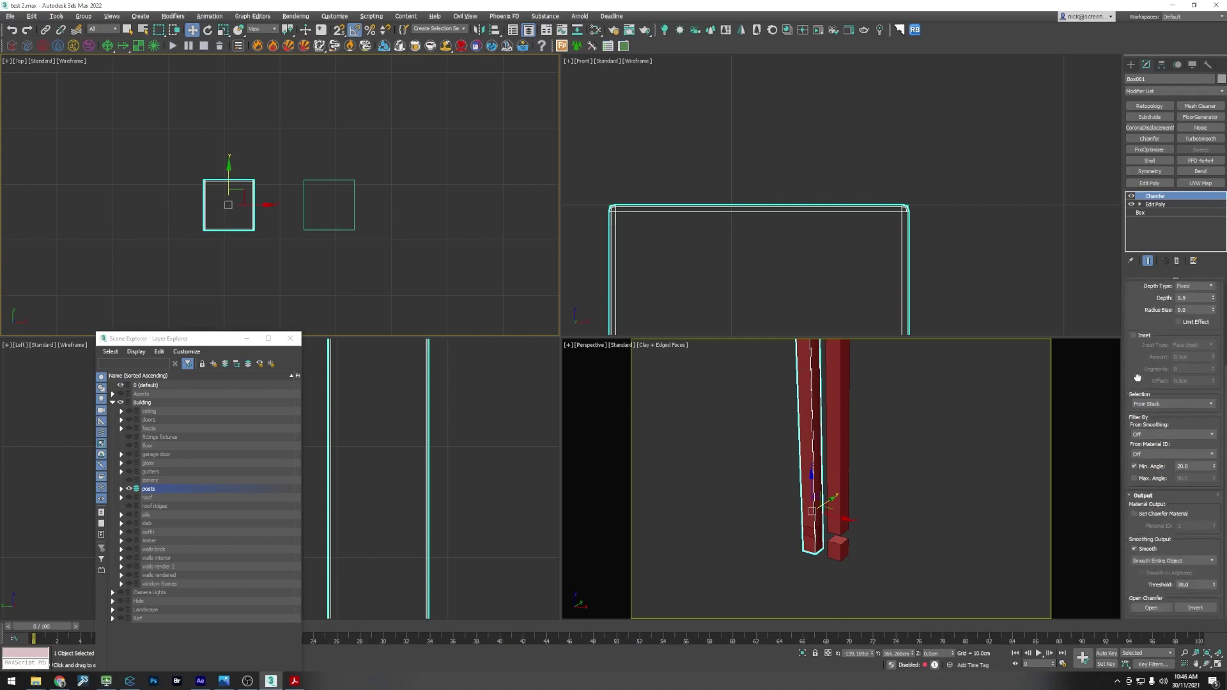
{"action": "left_click", "coordinate": [1160, 561]}
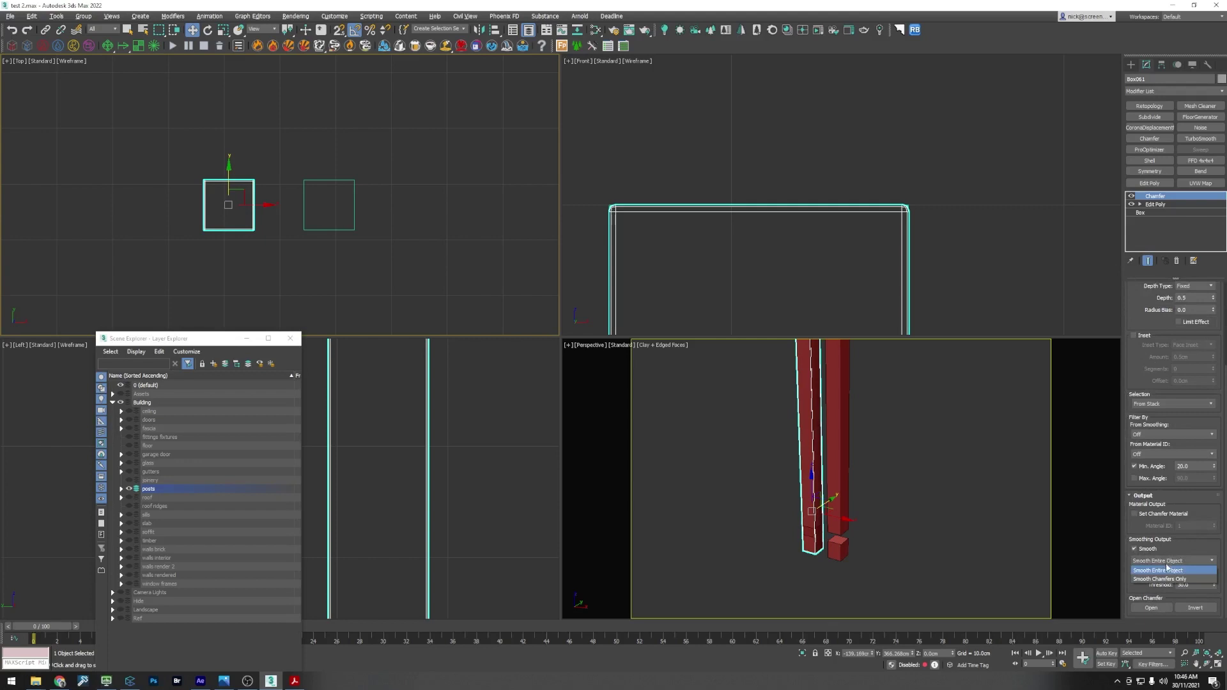
{"action": "left_click", "coordinate": [1163, 580]}
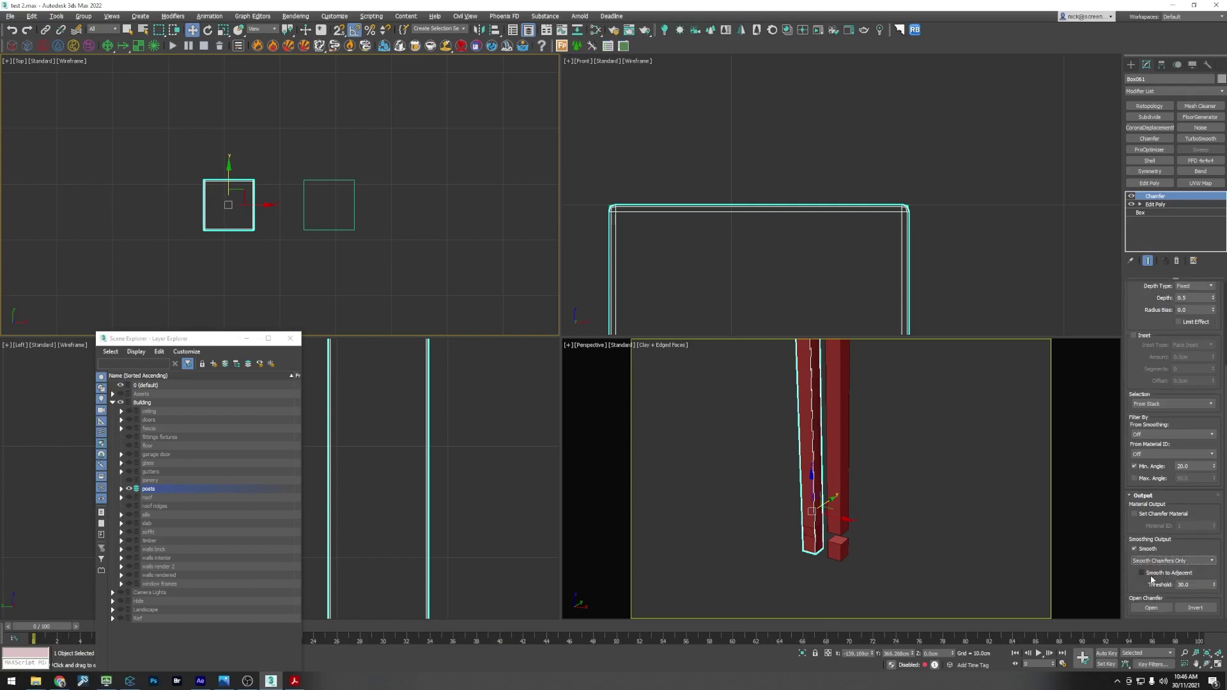
Step: Enable Smooth to Adjacent in the new post's Chamfer modifier and set its threshold to 90
{"action": "left_click", "coordinate": [1192, 585]}
{"action": "type", "text": "90"}
{"action": "key", "text": "Return"}
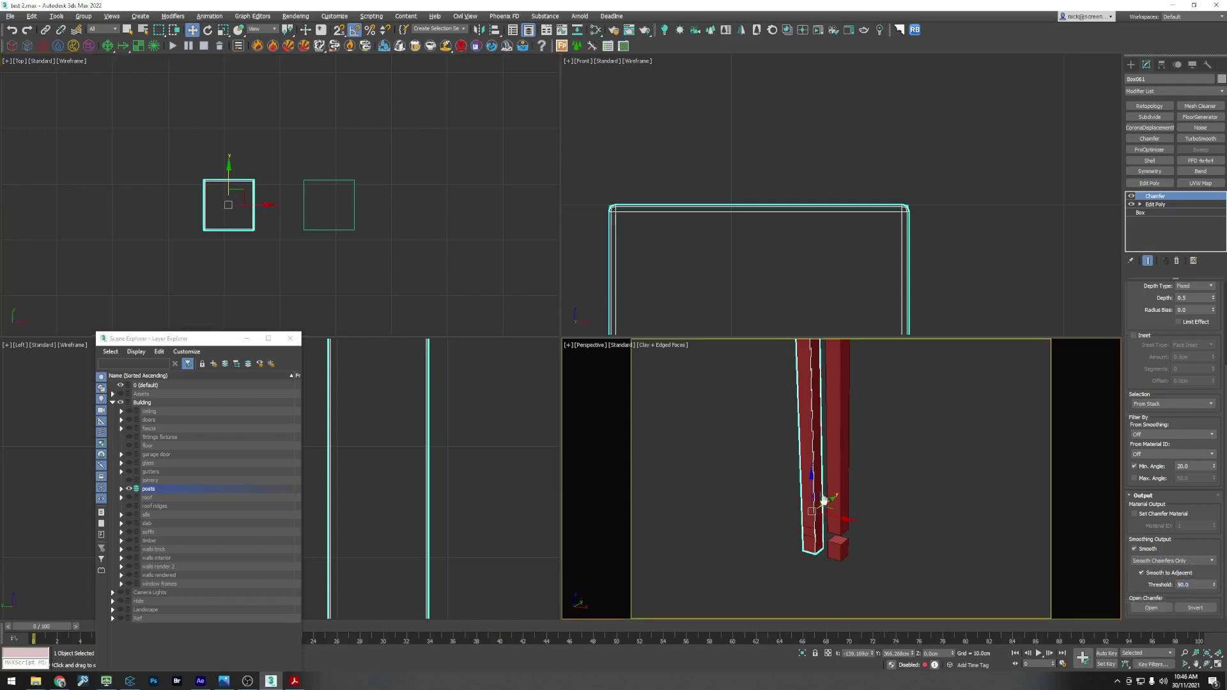
{"action": "middle_click_drag", "start_coordinate": [823, 501], "coordinate": [855, 528]}
{"action": "key", "text": "w"}
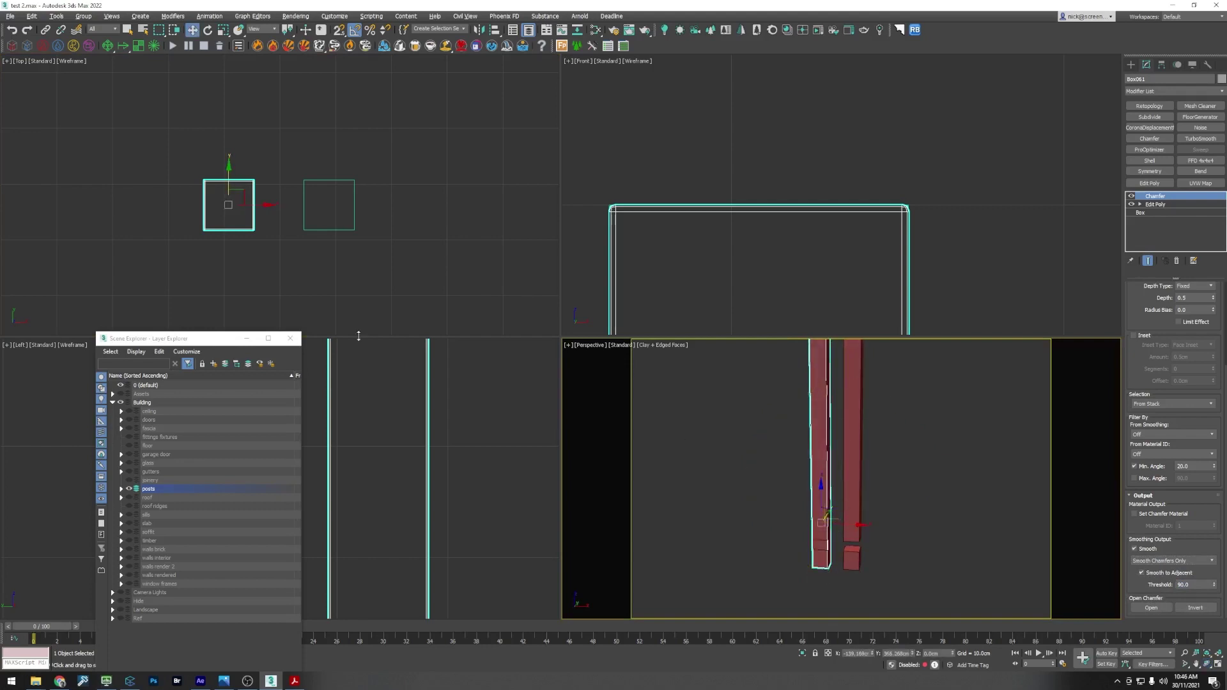
Step: Clone the new post as an instance and position it over the neighbouring original post in the Top view
{"action": "right_click", "coordinate": [212, 197]}
{"action": "scroll", "coordinate": [235, 200], "scroll_direction": "up", "scroll_amount": 3}
{"action": "middle_click_drag", "start_coordinate": [235, 200], "coordinate": [214, 194]}
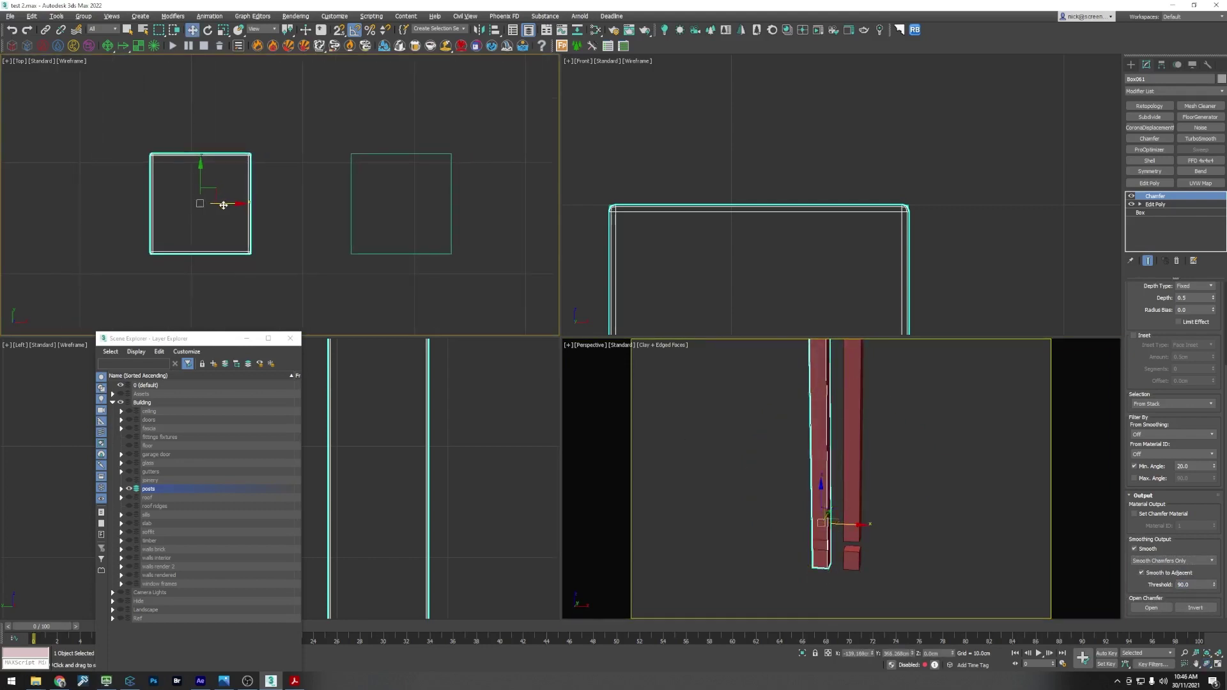
{"action": "left_click_drag", "start_coordinate": [224, 214], "coordinate": [423, 225], "text": "shift"}
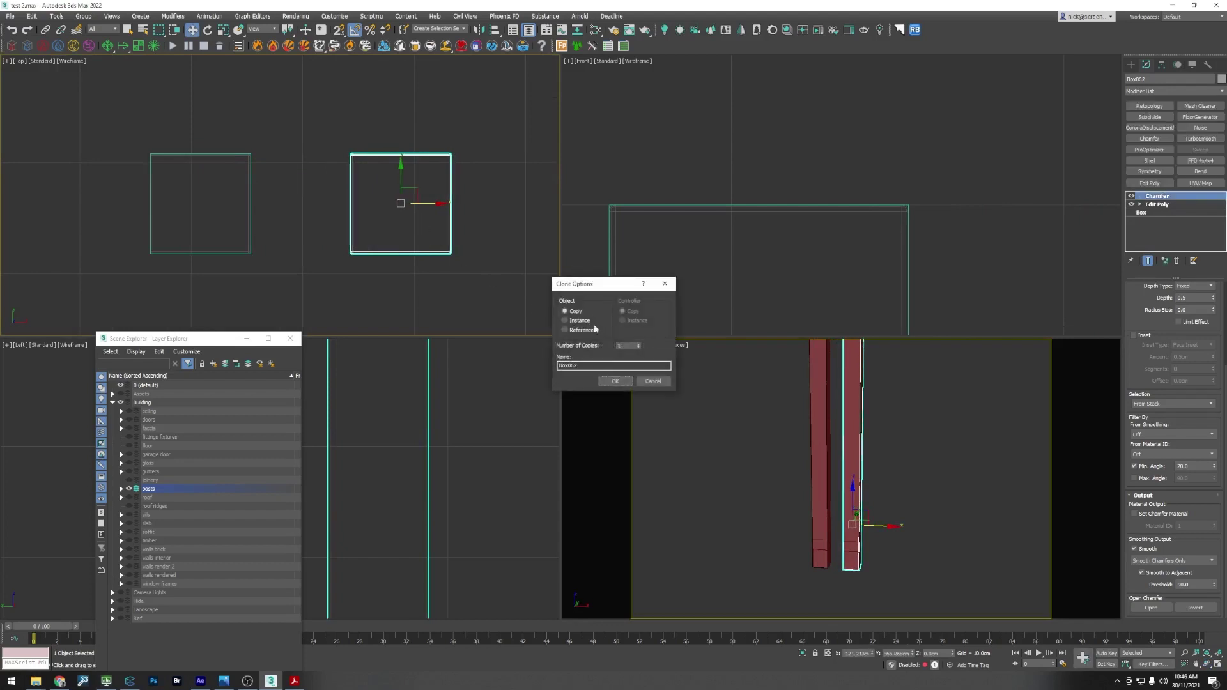
{"action": "left_click", "coordinate": [566, 321]}
{"action": "left_click", "coordinate": [623, 380]}
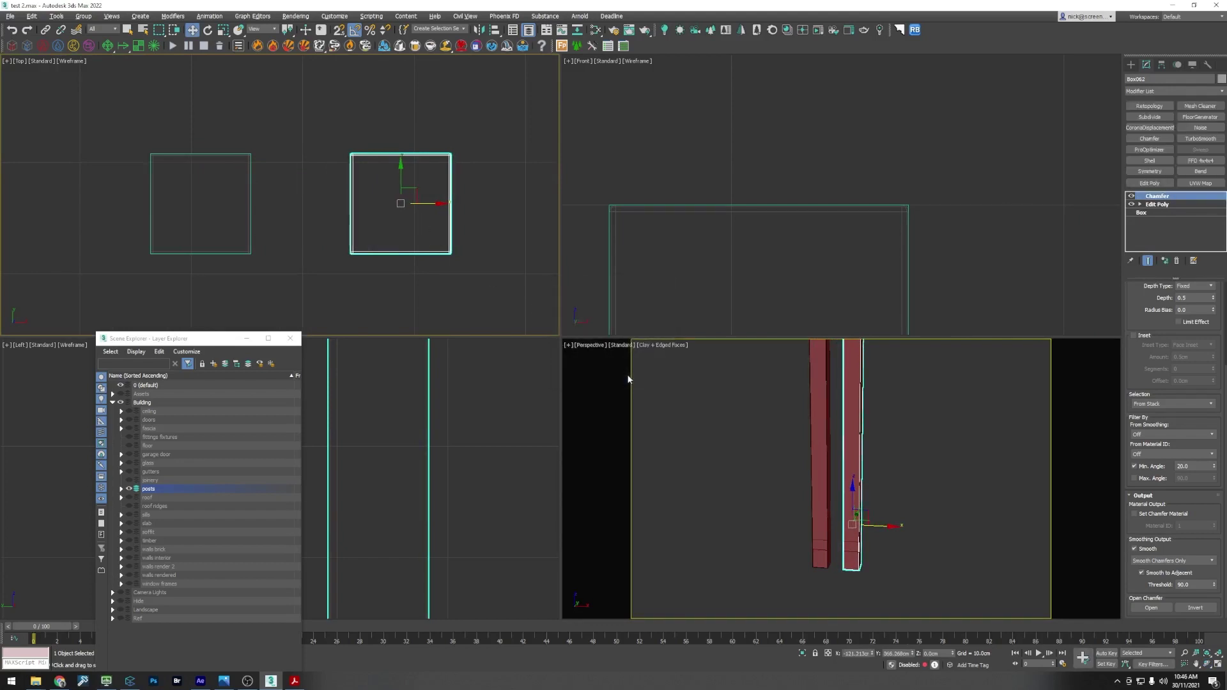
{"action": "left_click", "coordinate": [821, 551]}
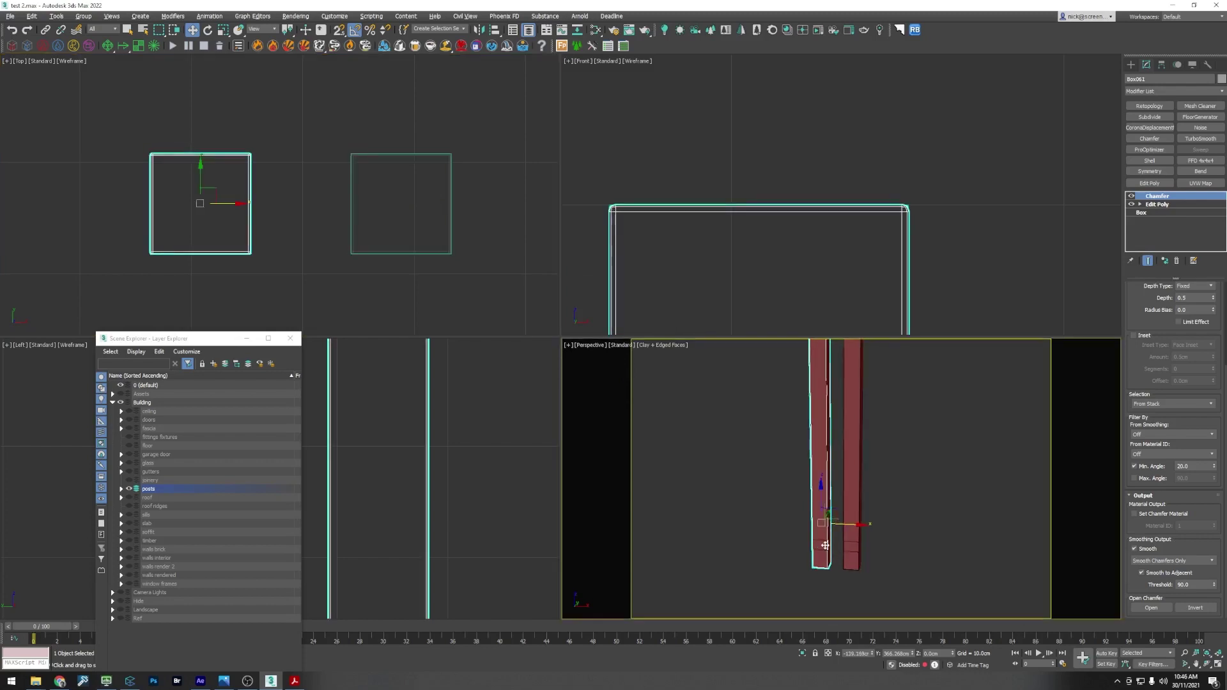
{"action": "scroll", "coordinate": [827, 545], "scroll_direction": "up", "scroll_amount": 4}
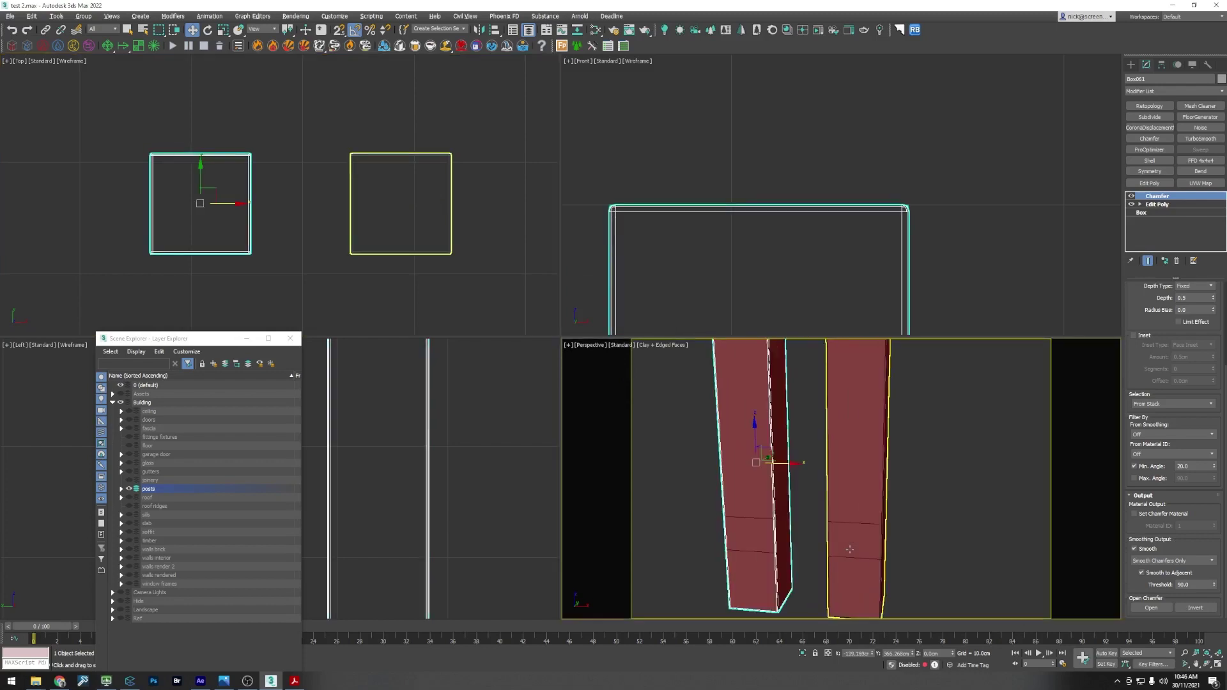
{"action": "left_click", "coordinate": [836, 540]}
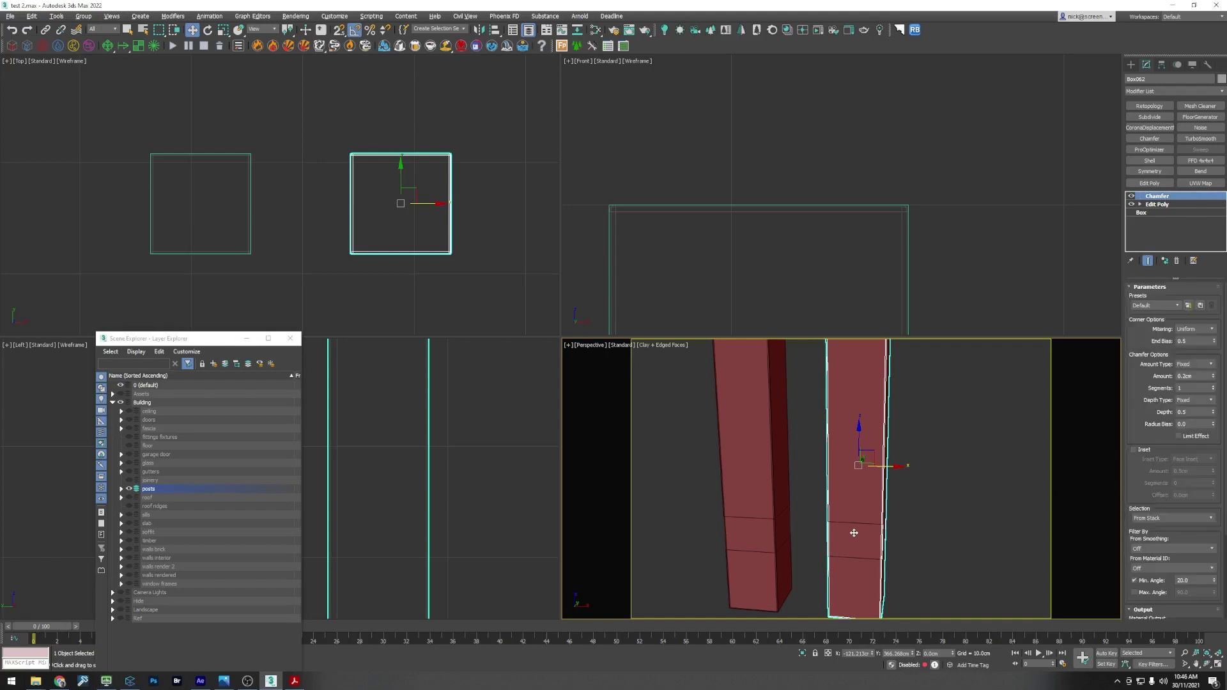
{"action": "scroll", "coordinate": [929, 488], "scroll_direction": "down", "scroll_amount": 4}
{"action": "scroll", "coordinate": [917, 505], "scroll_direction": "up", "scroll_amount": 4}
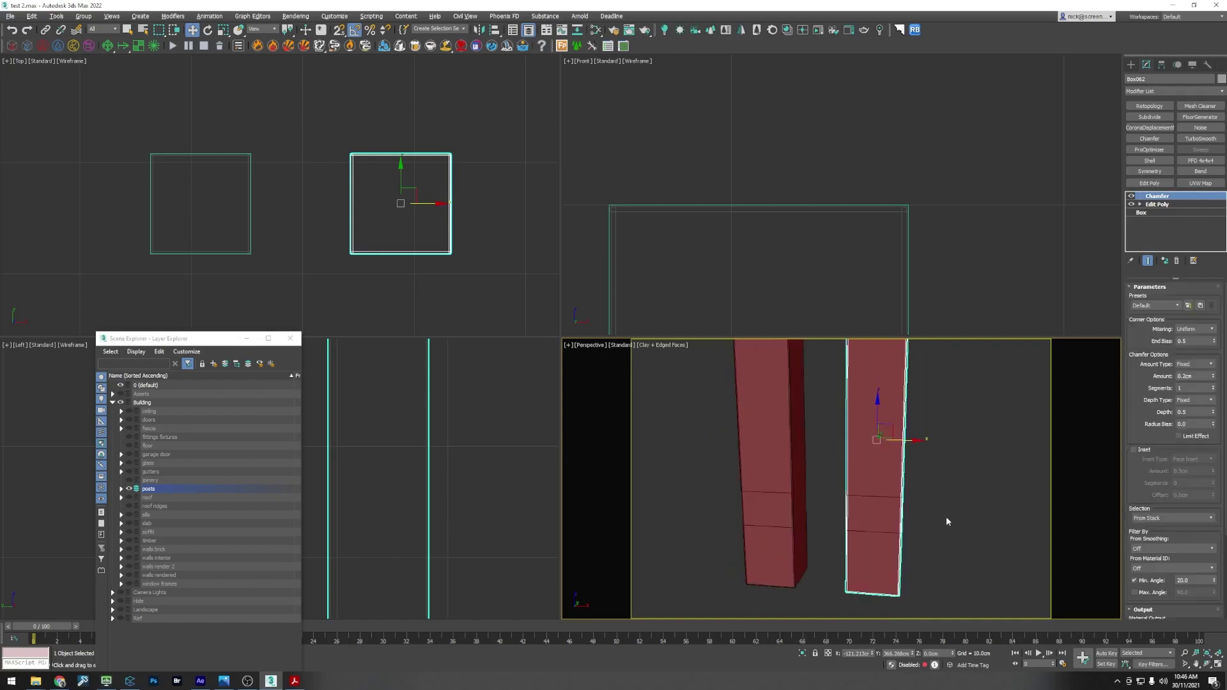
{"action": "left_click_drag", "start_coordinate": [946, 516], "coordinate": [754, 508]}
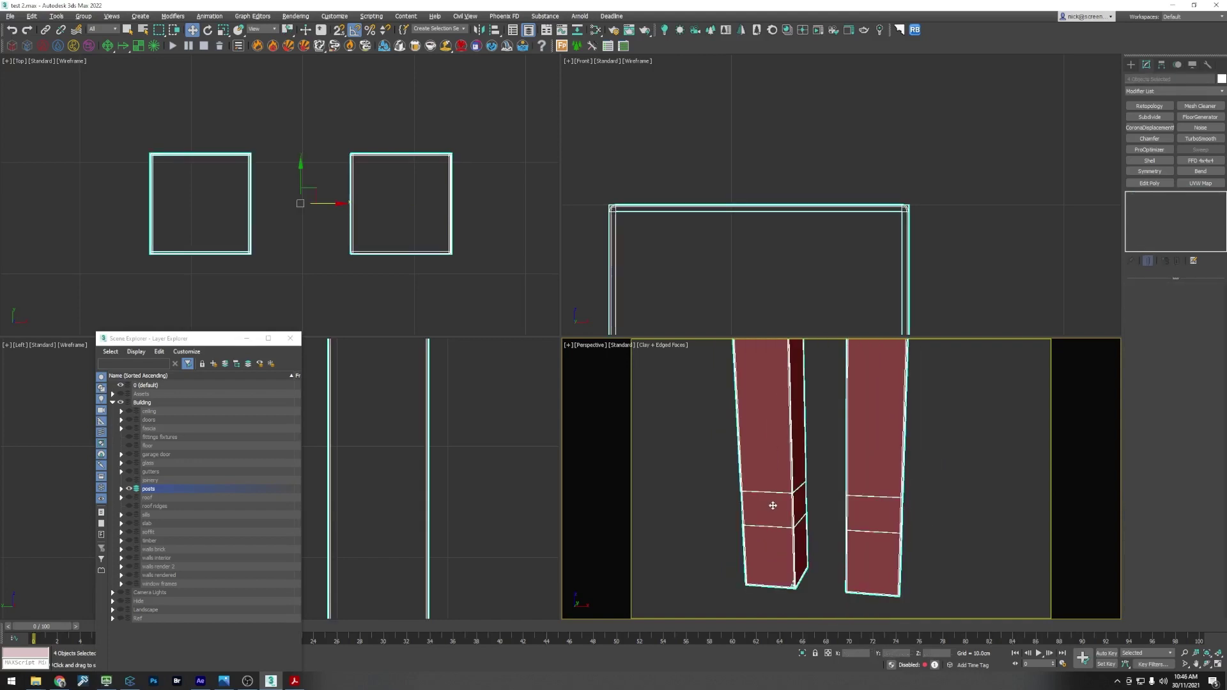
{"action": "left_click_drag", "start_coordinate": [961, 519], "coordinate": [780, 505], "text": "alt"}
Step: Select the original post meshes beneath the two new boxes by their sharp corners in the Top view and delete them
{"action": "left_click", "coordinate": [355, 252]}
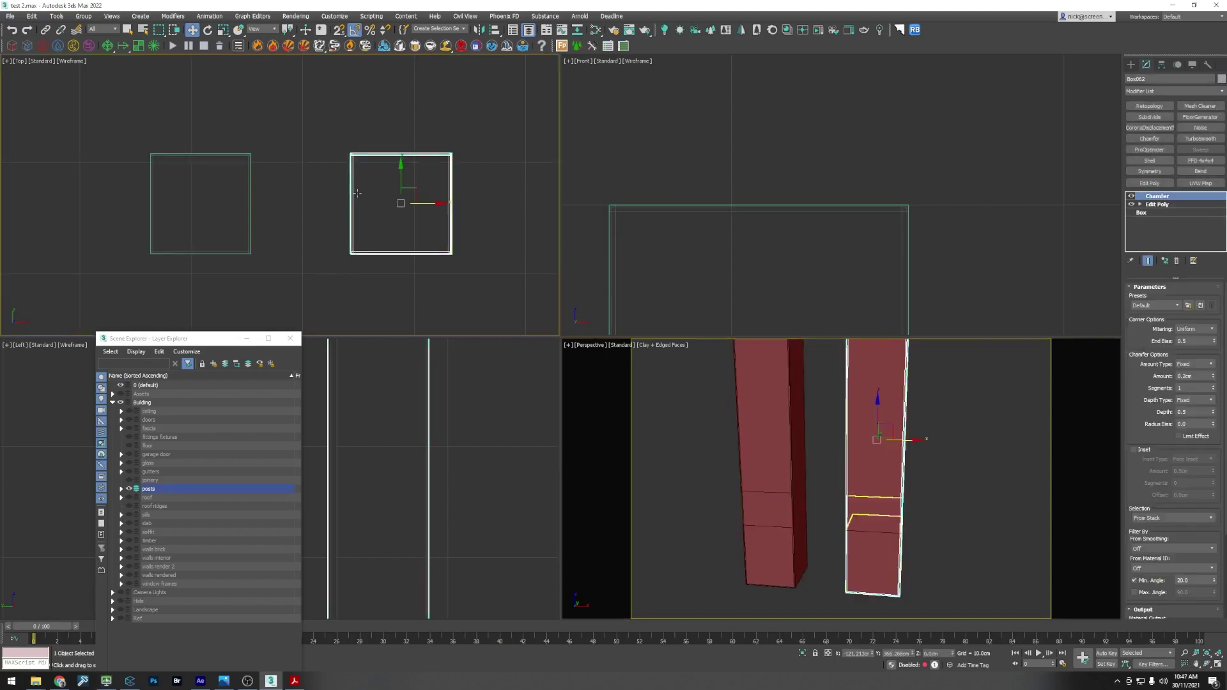
{"action": "scroll", "coordinate": [348, 137], "scroll_direction": "up", "scroll_amount": 8}
{"action": "scroll", "coordinate": [343, 124], "scroll_direction": "down", "scroll_amount": 3}
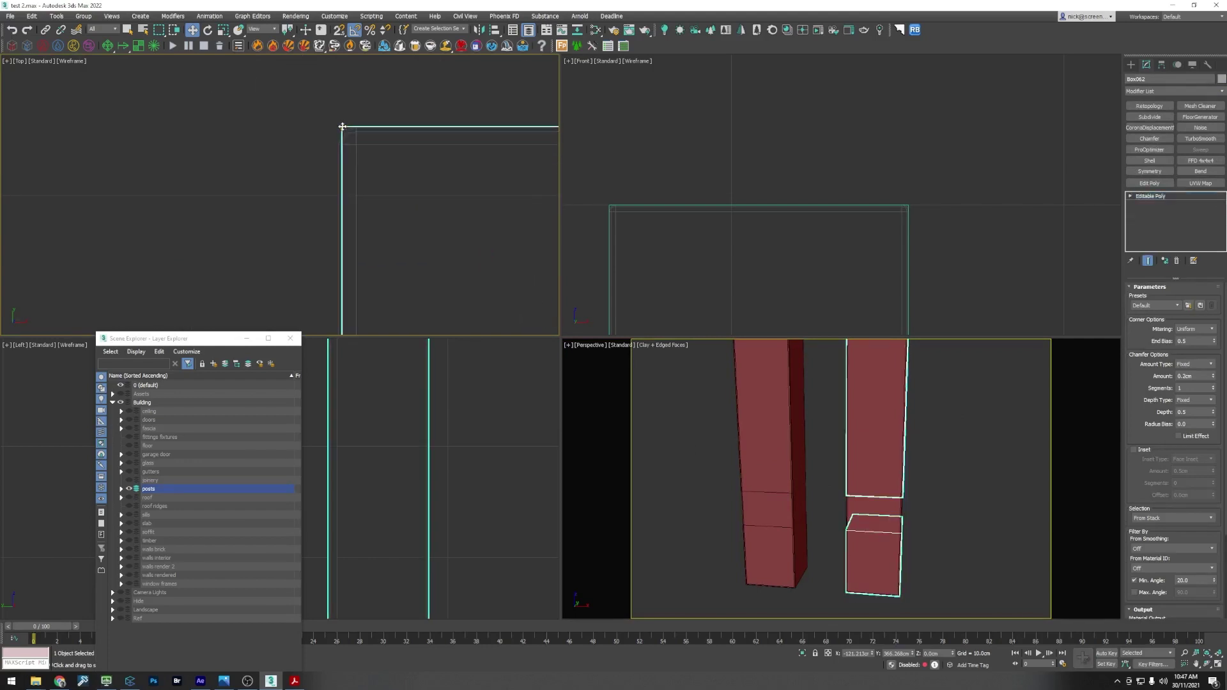
{"action": "left_click", "coordinate": [363, 179]}
{"action": "scroll", "coordinate": [301, 188], "scroll_direction": "down", "scroll_amount": 4}
{"action": "scroll", "coordinate": [263, 171], "scroll_direction": "up", "scroll_amount": 5}
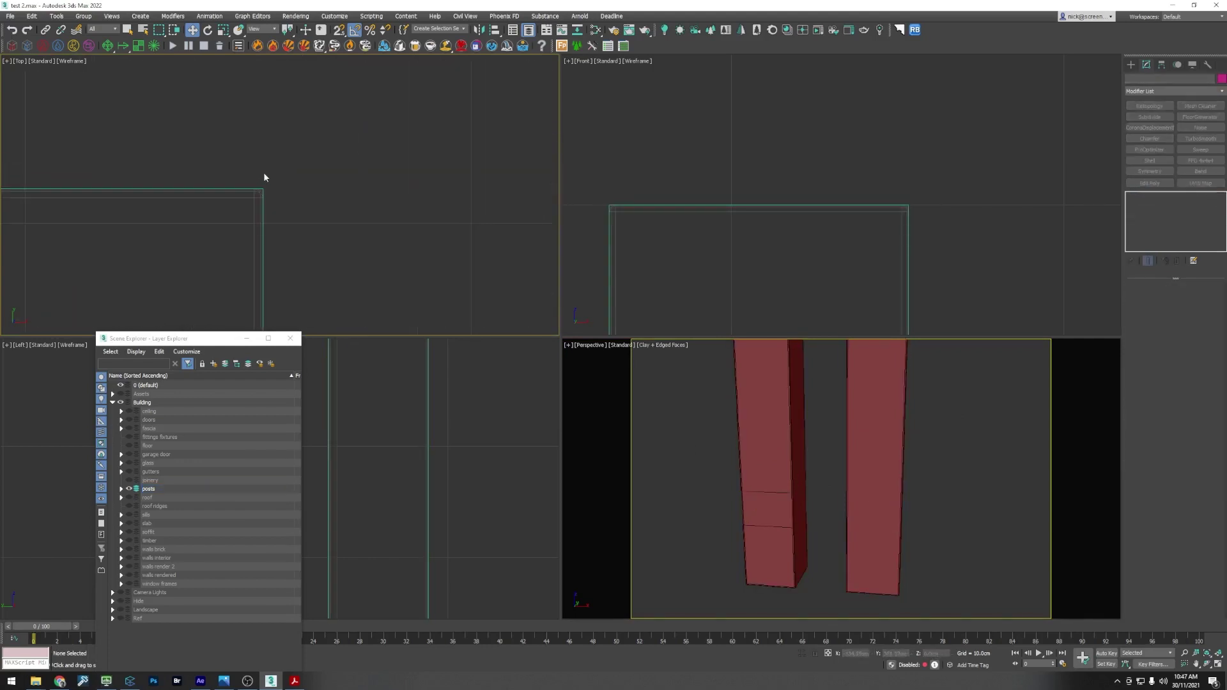
{"action": "left_click", "coordinate": [255, 212]}
{"action": "left_click", "coordinate": [288, 198]}
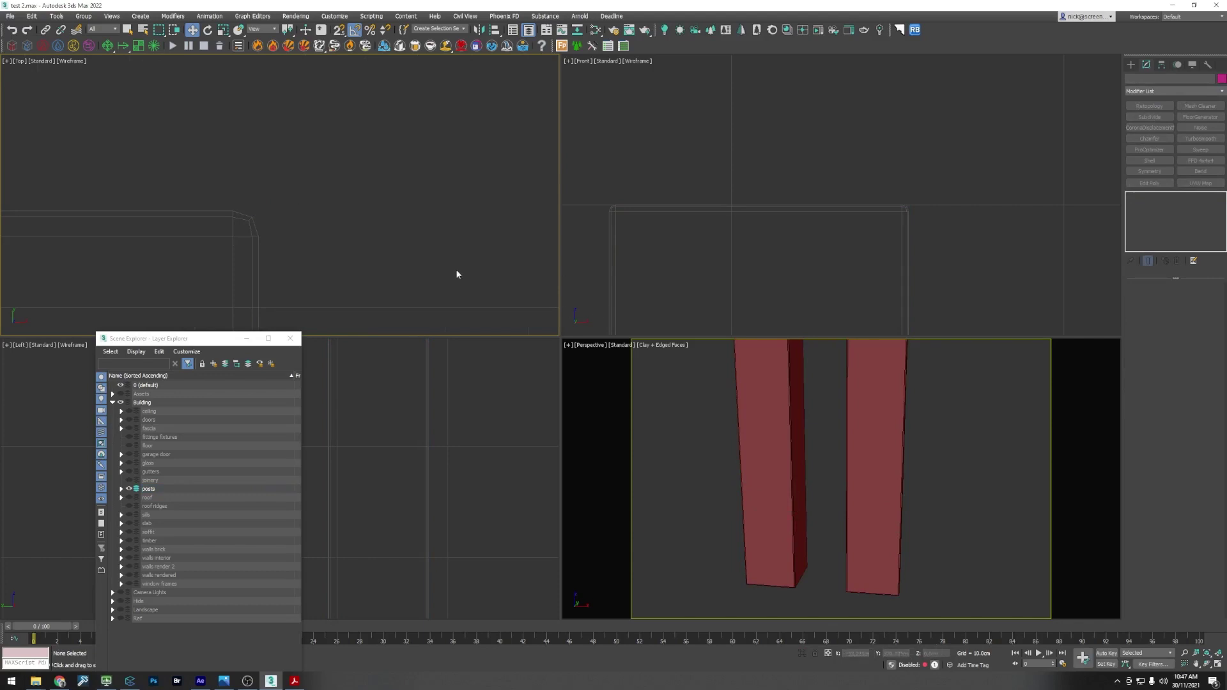
Step: Set the Chamfer modifier's segments to 2 on the first new post and check its base Box parameters
{"action": "left_click", "coordinate": [258, 238]}
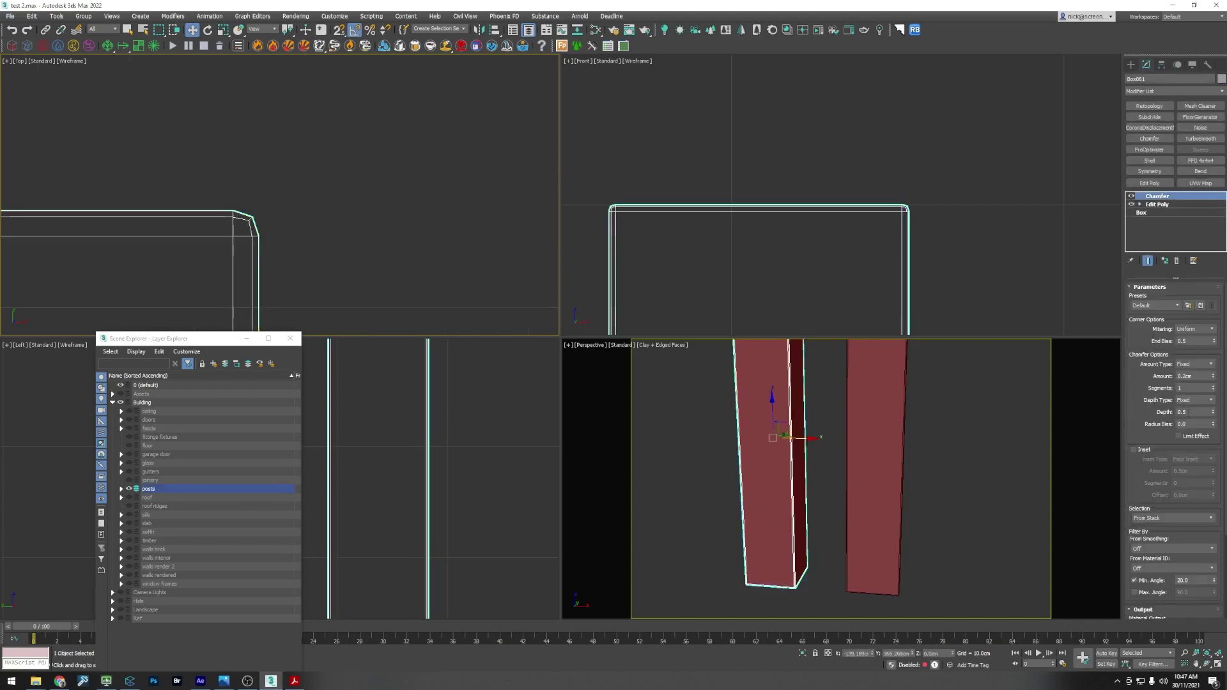
{"action": "left_click", "coordinate": [1213, 387]}
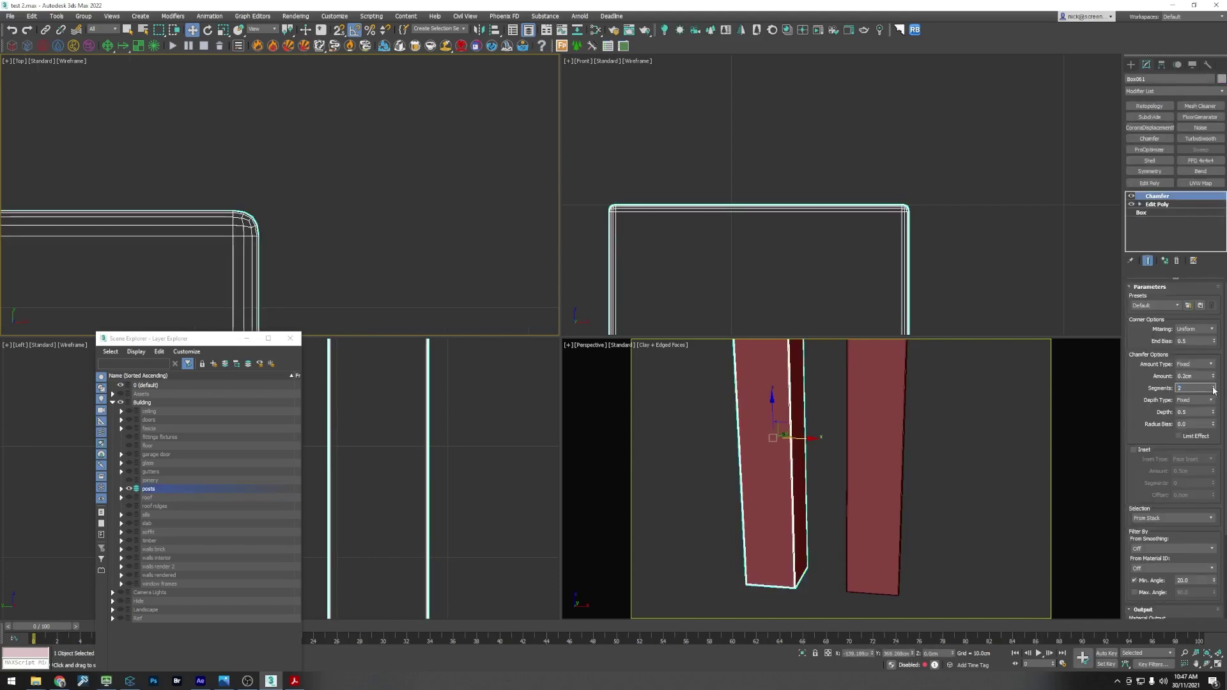
{"action": "left_click", "coordinate": [1141, 212]}
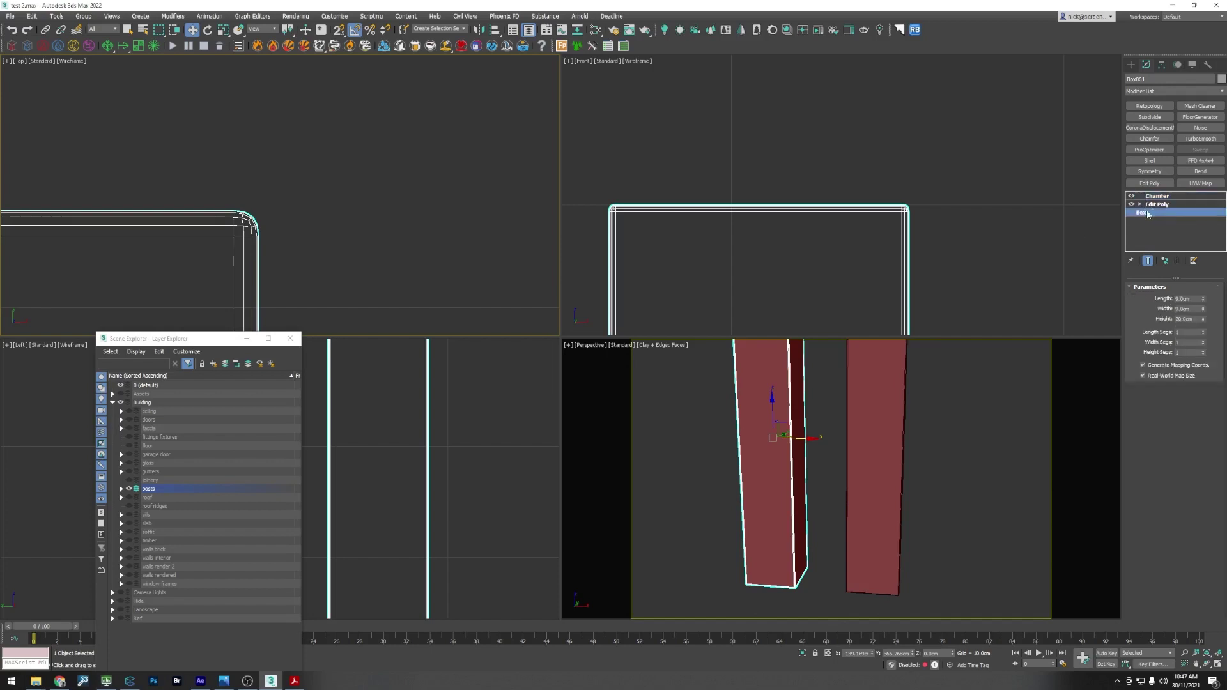
{"action": "left_click", "coordinate": [1157, 196]}
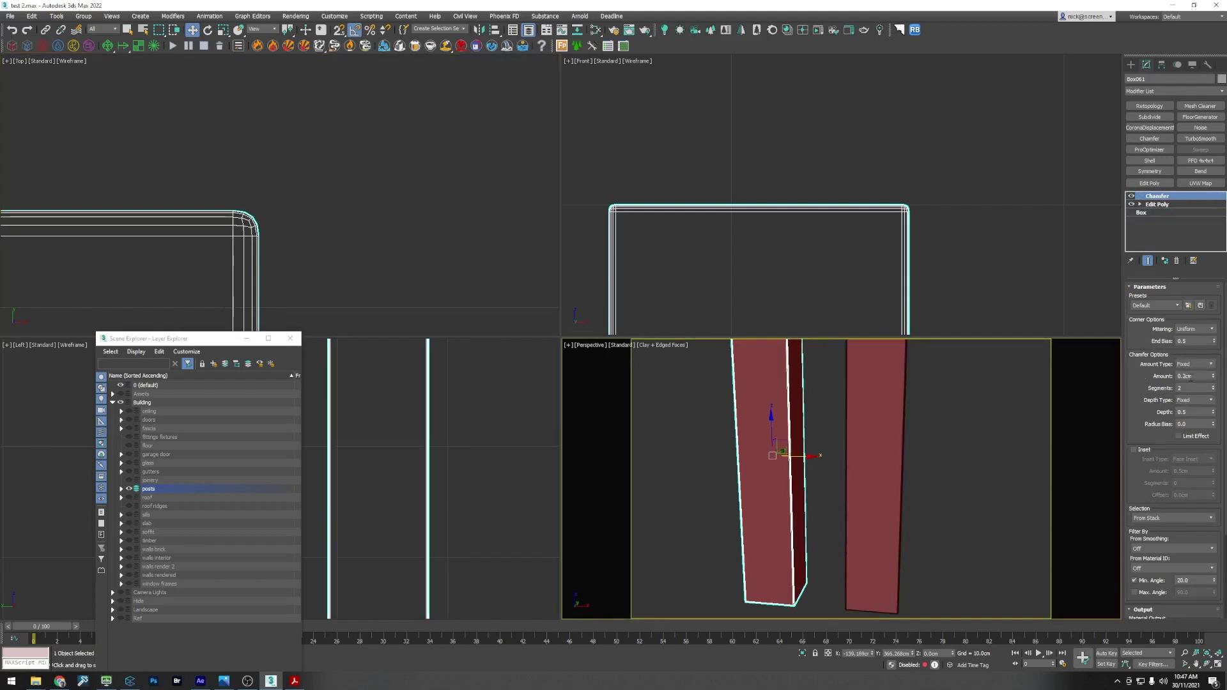
Step: Try a larger chamfer amount on the post and return it to 0.2 cm
{"action": "left_click", "coordinate": [1194, 376]}
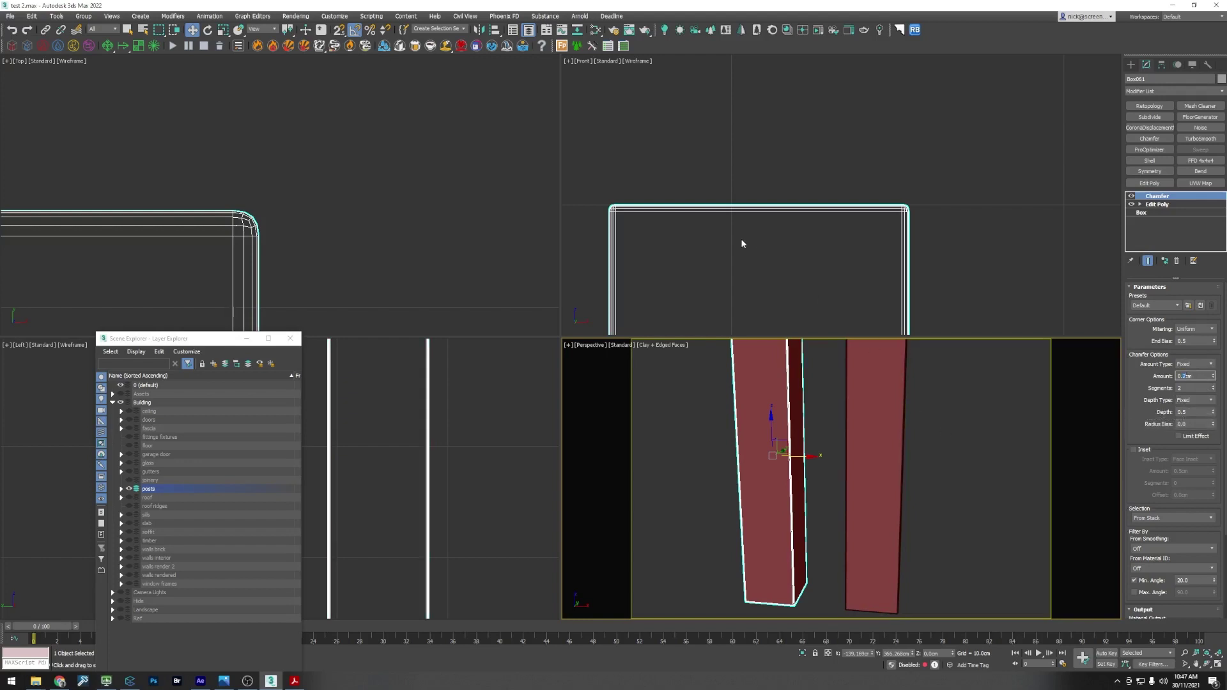
{"action": "middle_click_drag", "start_coordinate": [701, 243], "coordinate": [777, 200]}
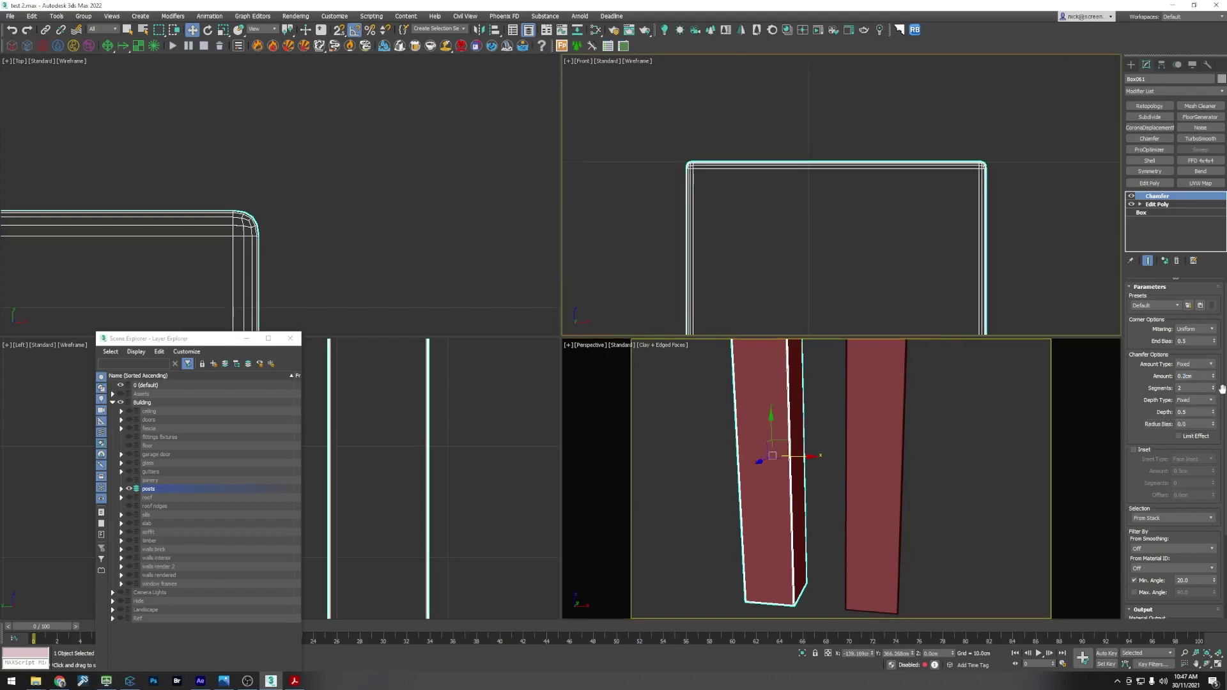
{"action": "left_click", "coordinate": [1180, 375]}
{"action": "double_click", "coordinate": [1185, 375]}
{"action": "type", "text": "1.4"}
{"action": "key", "text": "Return"}
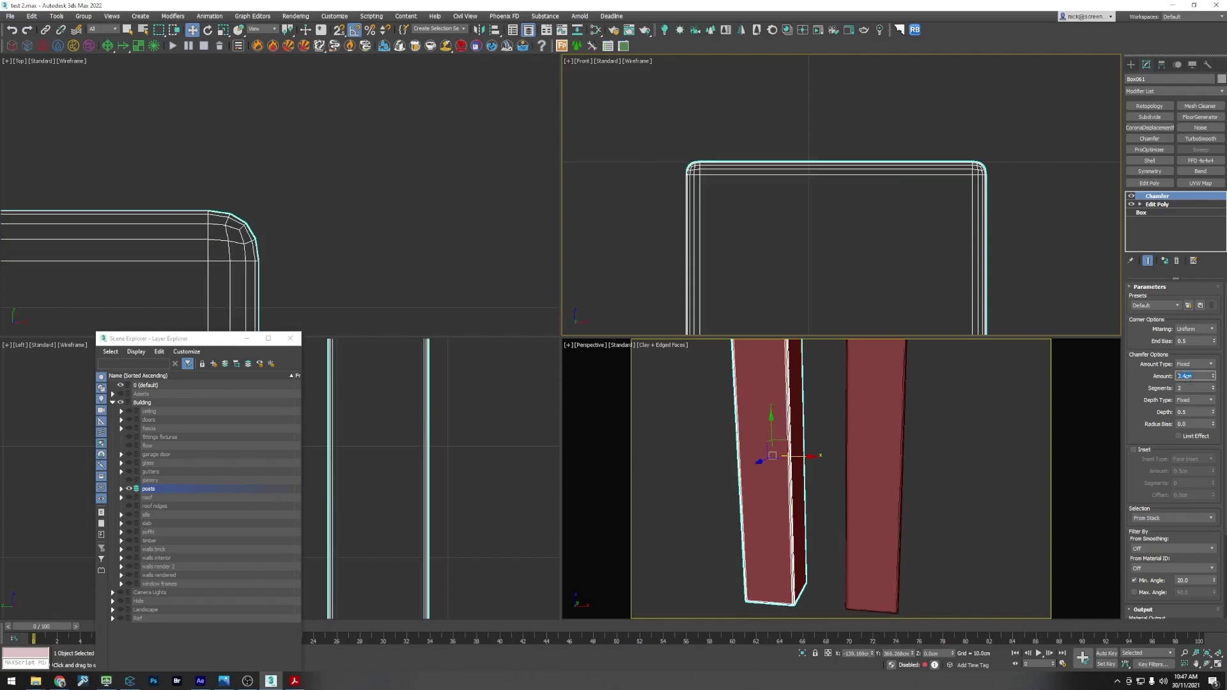
{"action": "type", "text": "0.2"}
{"action": "key", "text": "Return"}
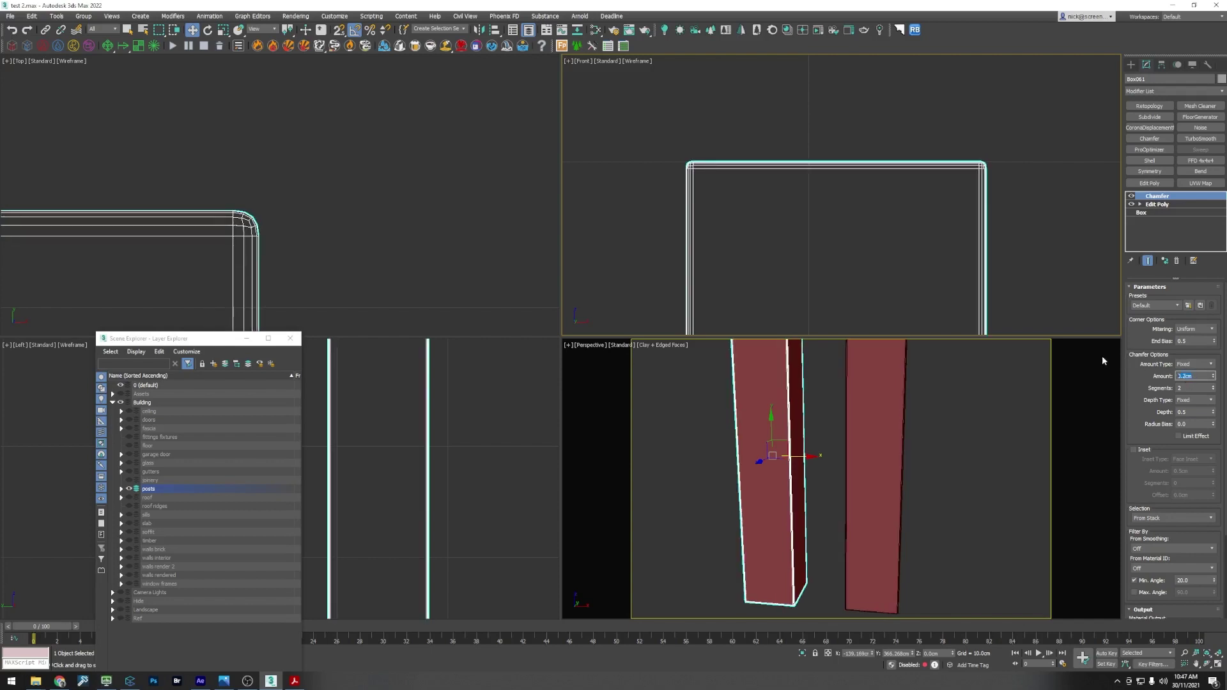
Step: Add a UVW Map modifier with Box mapping to both new posts
{"action": "middle_click_drag", "start_coordinate": [985, 241], "coordinate": [953, 242]}
{"action": "scroll", "coordinate": [286, 205], "scroll_direction": "down", "scroll_amount": 8}
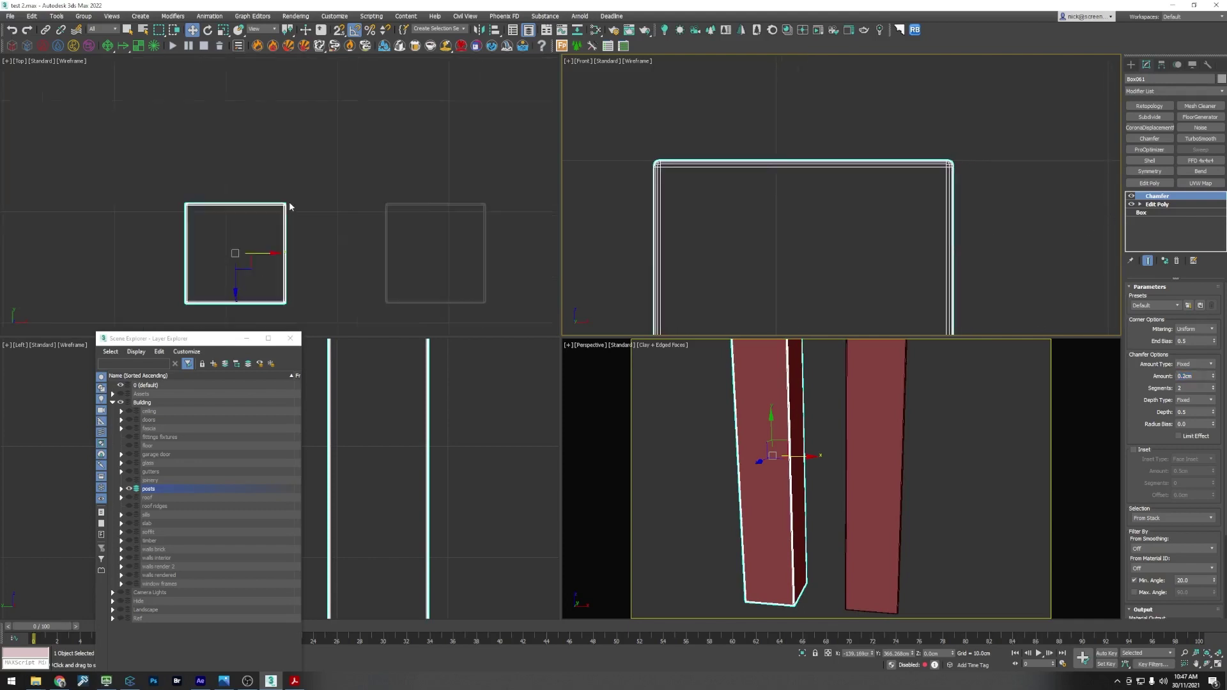
{"action": "left_click", "coordinate": [338, 215], "text": "ctrl"}
{"action": "left_click", "coordinate": [1200, 183]}
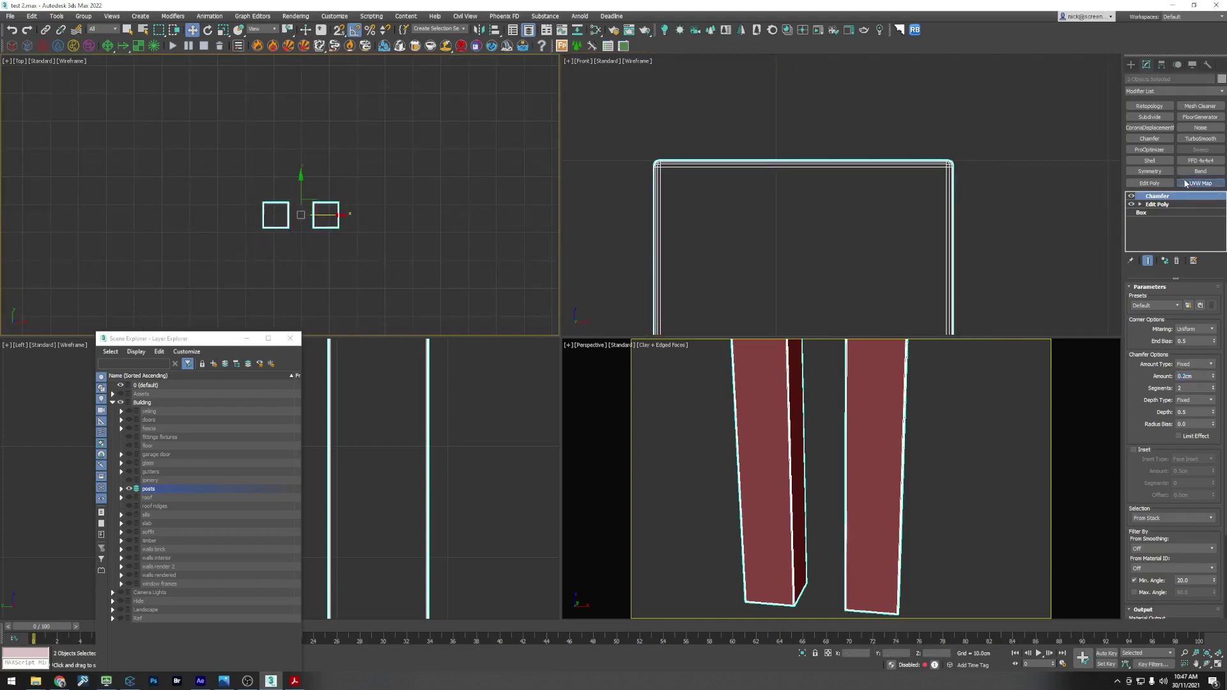
{"action": "left_click", "coordinate": [1162, 342]}
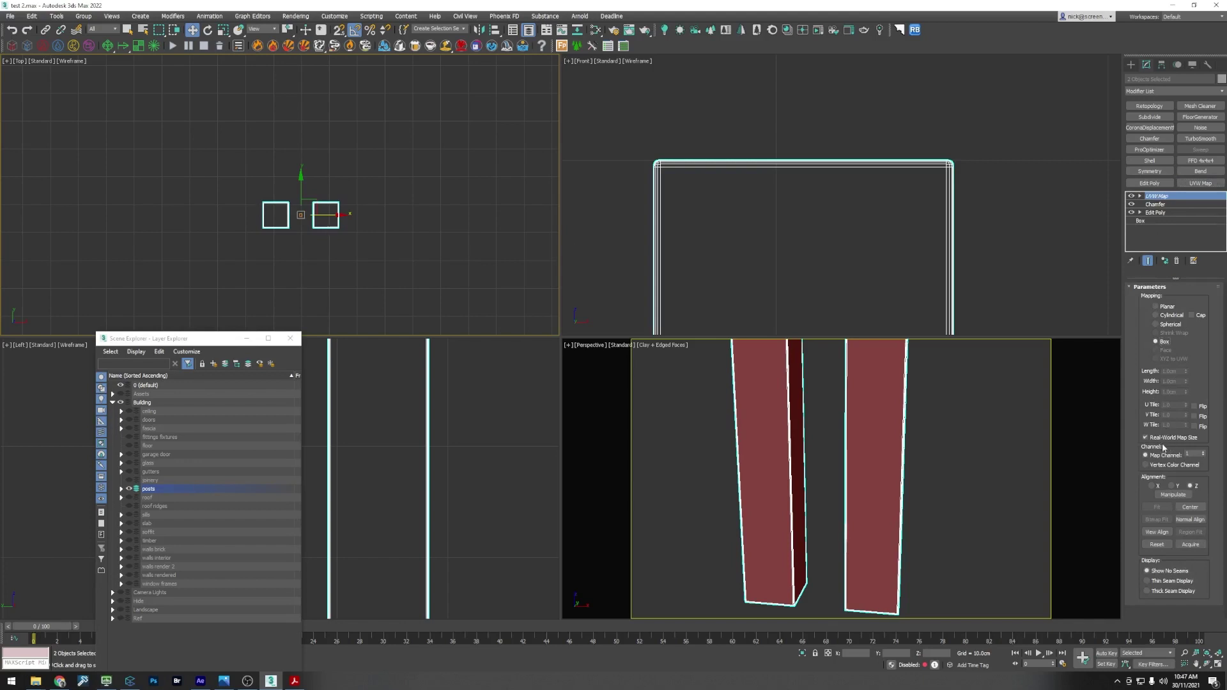
Step: Hide the posts layer and show the roof layer briefly on its own to check it
{"action": "scroll", "coordinate": [825, 456], "scroll_direction": "down", "scroll_amount": 4}
{"action": "mouse_move", "coordinate": [779, 468]}
{"action": "middle_mouse_down", "text": "alt"}
{"action": "mouse_move", "coordinate": [769, 520]}
{"action": "mouse_move", "coordinate": [767, 482]}
{"action": "middle_mouse_up", "text": "alt"}
{"action": "left_click_drag", "start_coordinate": [175, 340], "coordinate": [197, 192]}
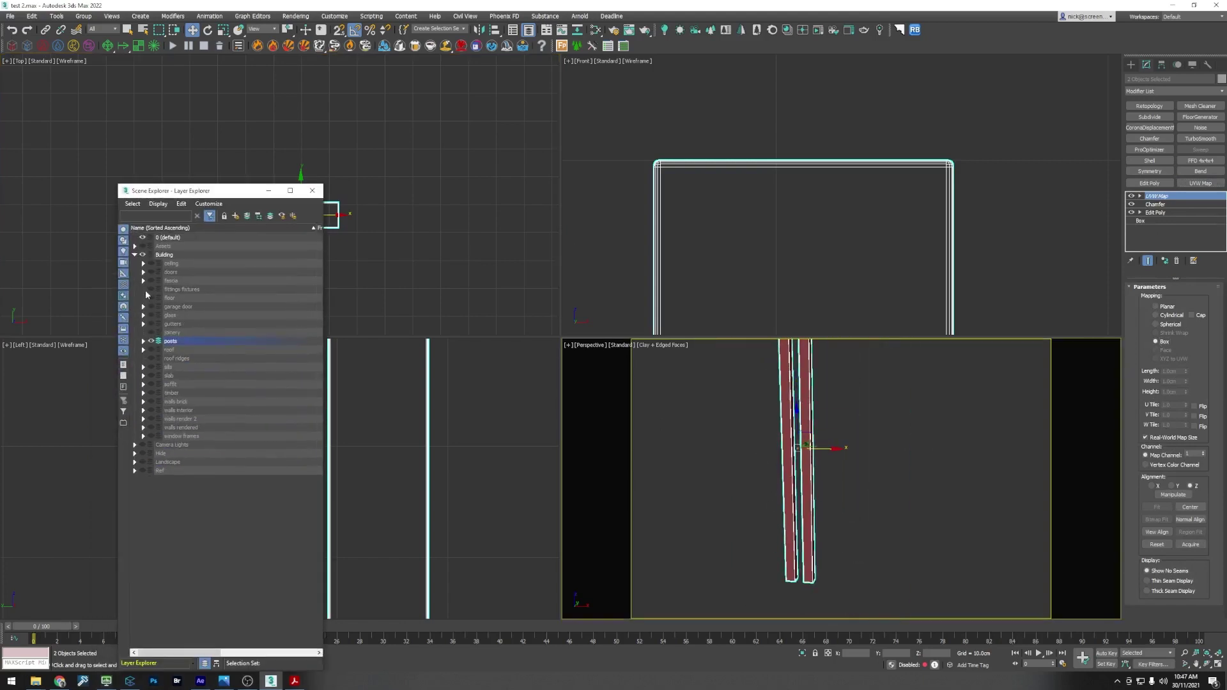
{"action": "left_click", "coordinate": [152, 341]}
{"action": "left_click", "coordinate": [151, 350]}
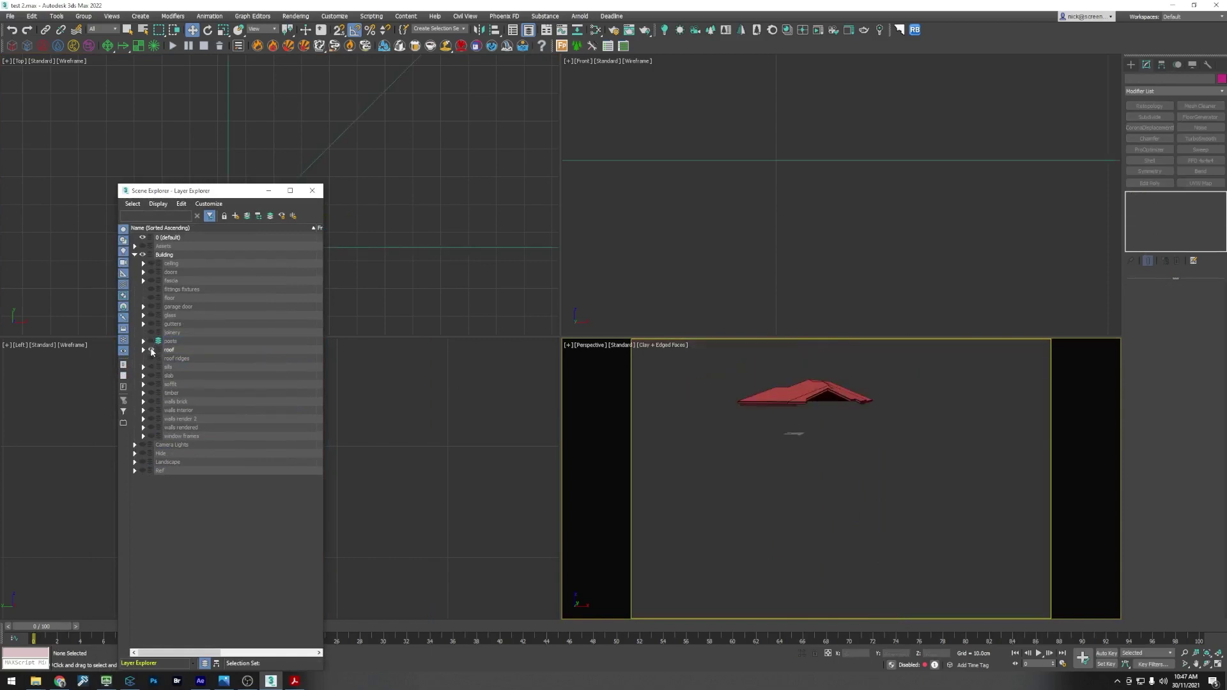
{"action": "left_click", "coordinate": [151, 350]}
Step: Show the sills and slab layers one at a time and check their geometry and modifiers
{"action": "left_click", "coordinate": [151, 367]}
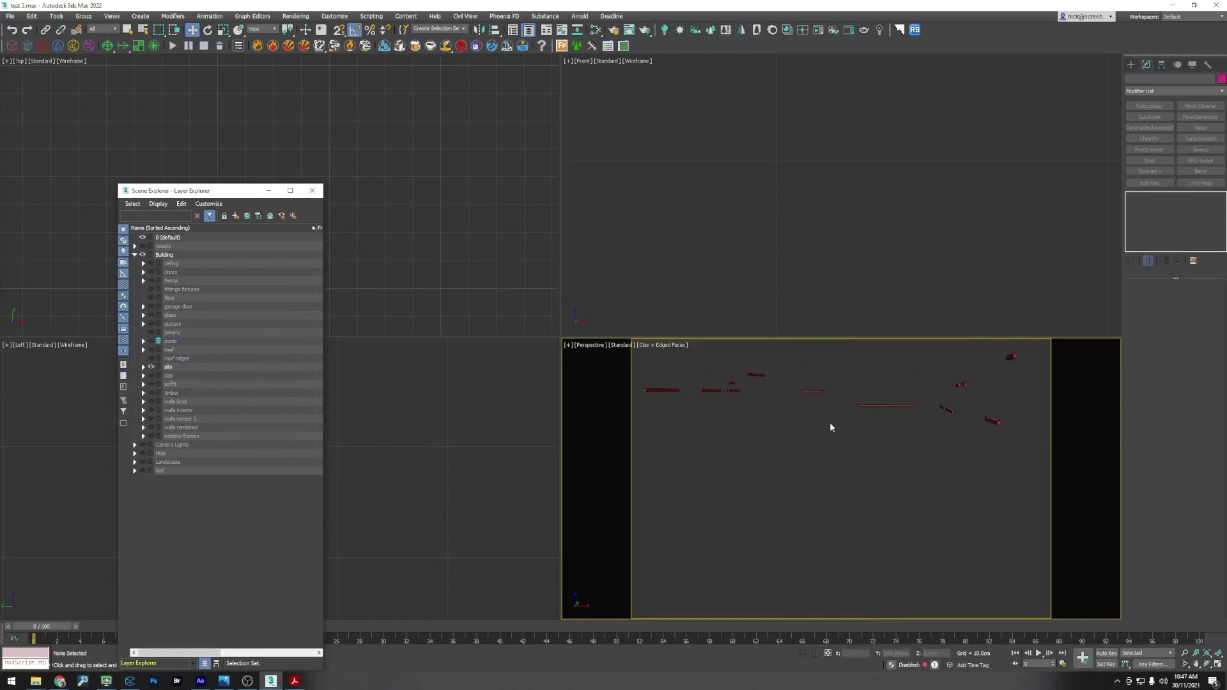
{"action": "middle_click_drag", "start_coordinate": [830, 422], "coordinate": [800, 494], "text": "alt"}
{"action": "left_click", "coordinate": [789, 501]}
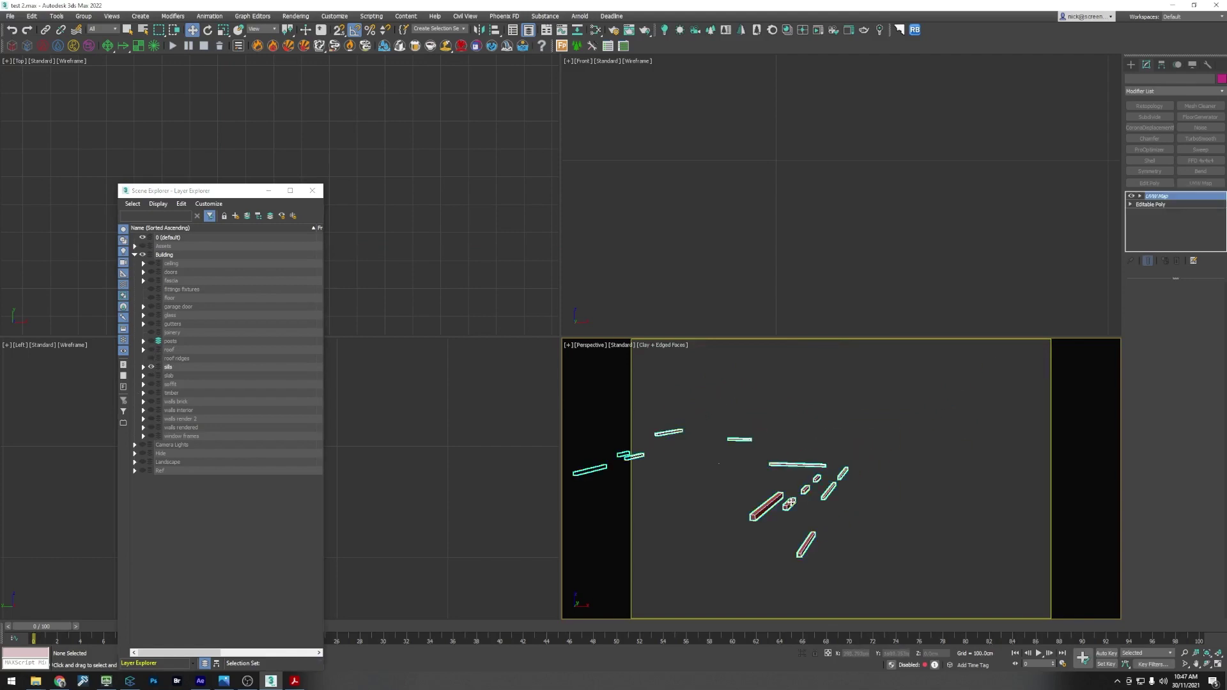
{"action": "left_click", "coordinate": [151, 367]}
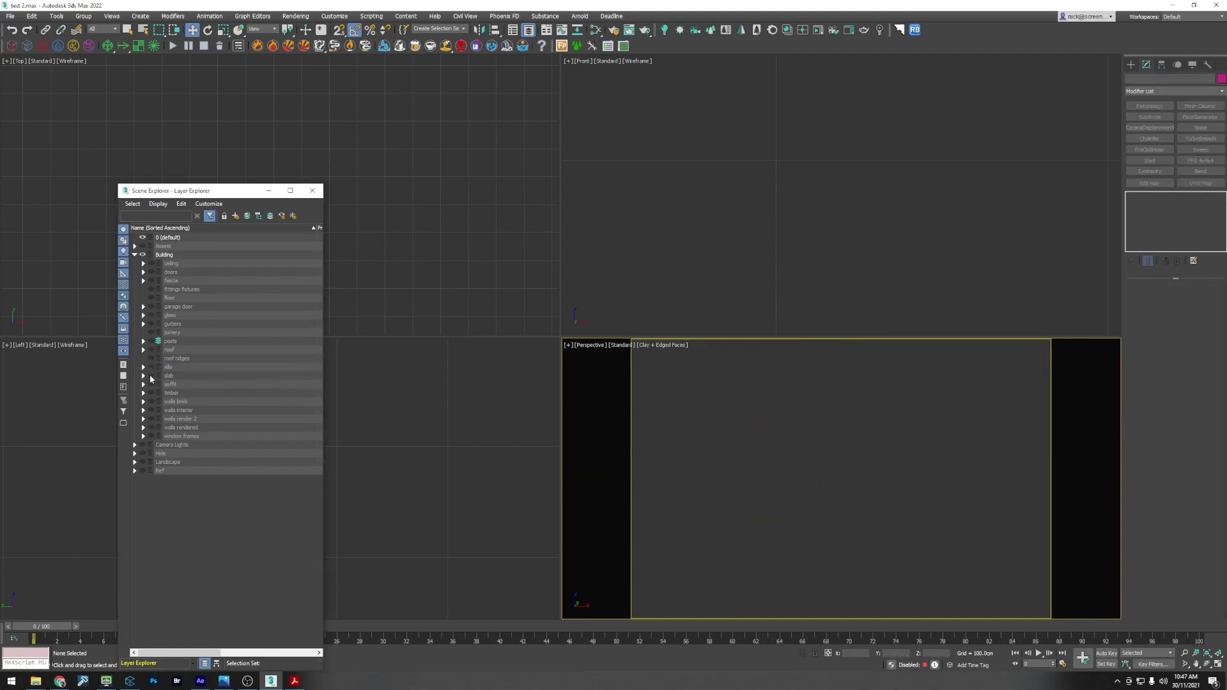
{"action": "left_click", "coordinate": [152, 376]}
{"action": "left_click", "coordinate": [168, 376]}
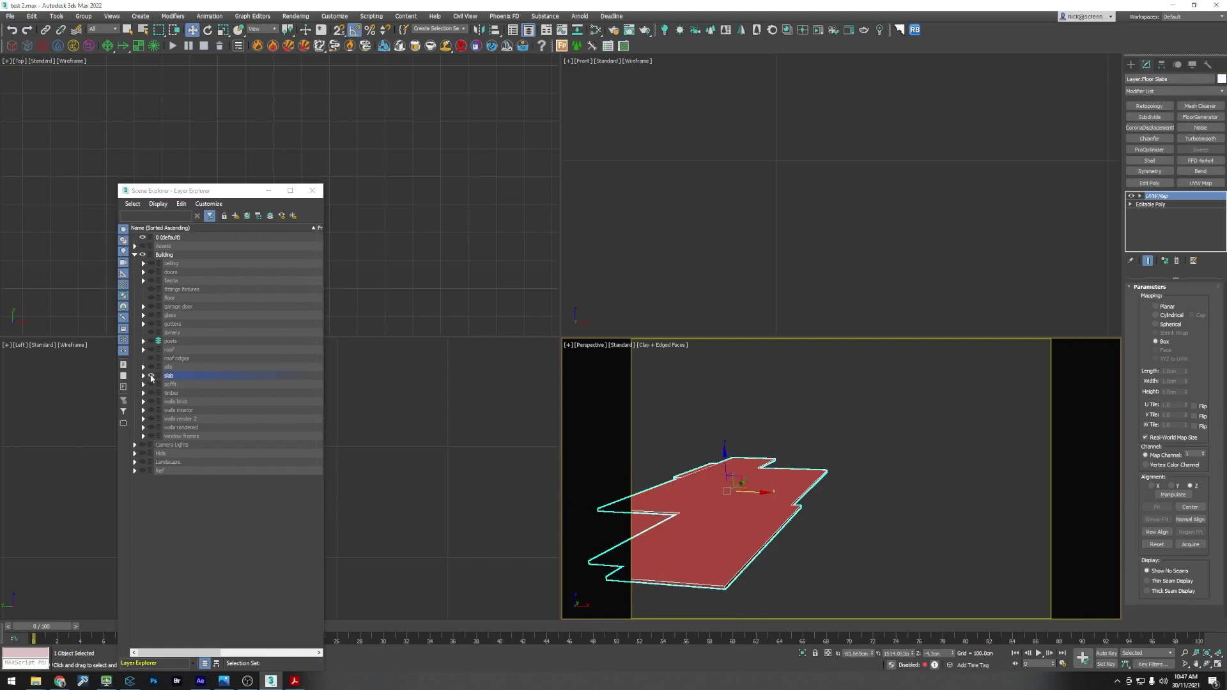
{"action": "left_click", "coordinate": [152, 376]}
Step: Show the soffit and timber layers one at a time to check their geometry
{"action": "left_click", "coordinate": [152, 384]}
{"action": "left_click", "coordinate": [804, 458]}
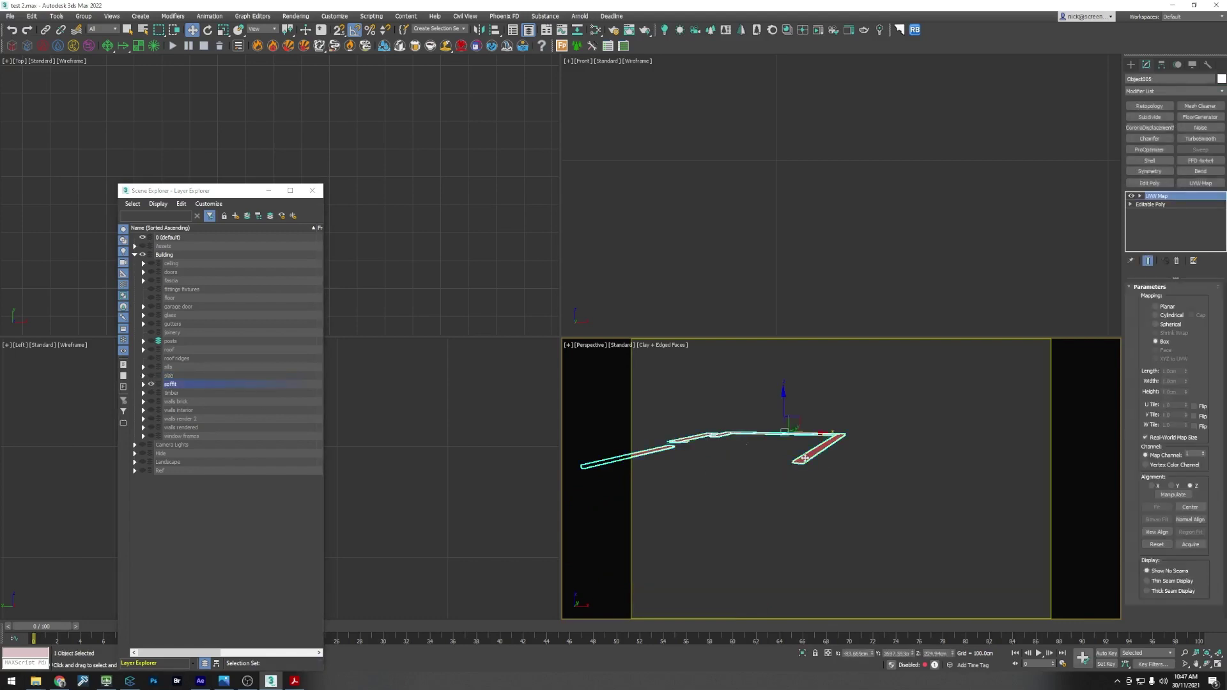
{"action": "left_click", "coordinate": [151, 384]}
{"action": "left_click", "coordinate": [151, 392]}
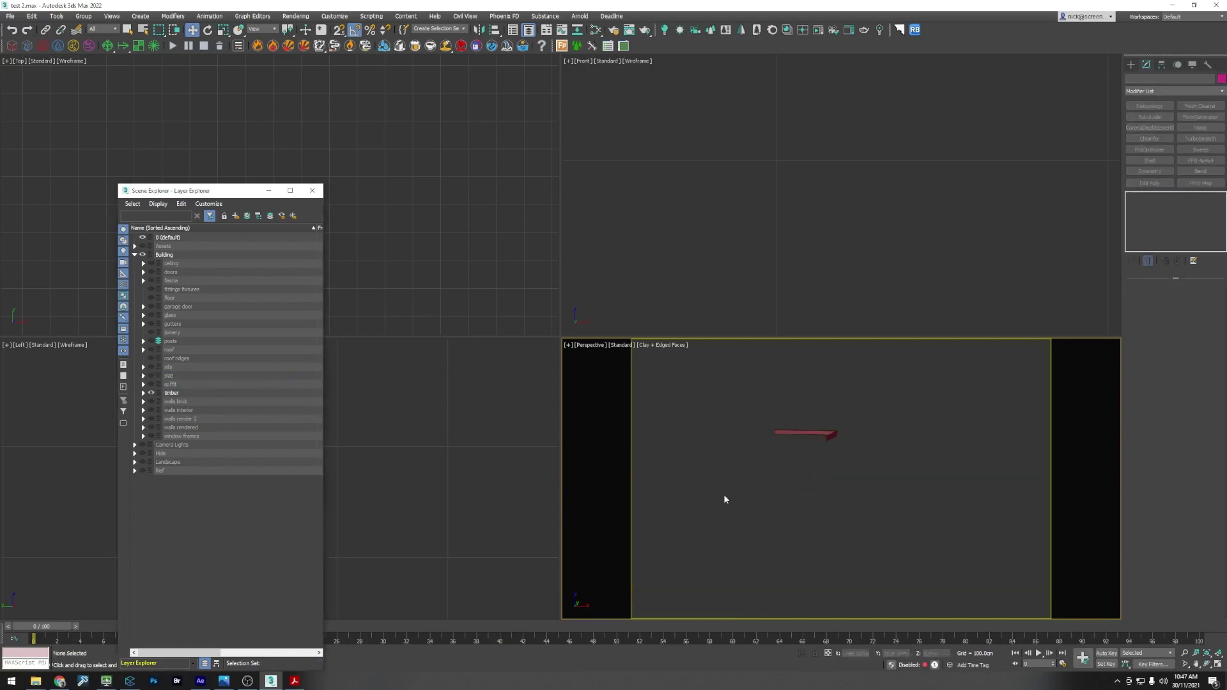
{"action": "middle_click_drag", "start_coordinate": [723, 494], "coordinate": [811, 508]}
{"action": "left_click", "coordinate": [152, 392]}
Step: Show the walls brick layer and select the wall section with the window opening to check it
{"action": "left_click", "coordinate": [151, 401]}
{"action": "middle_click_drag", "start_coordinate": [885, 522], "coordinate": [865, 473]}
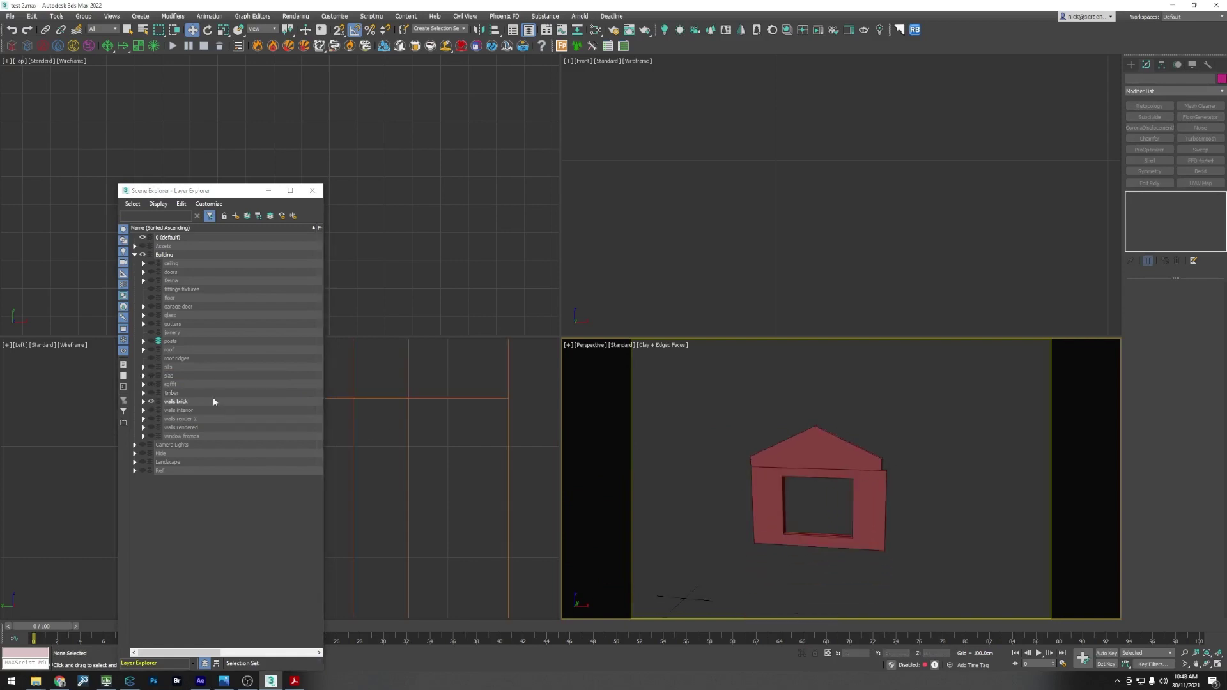
{"action": "left_click", "coordinate": [151, 401]}
{"action": "left_click", "coordinate": [151, 402]}
{"action": "left_click", "coordinate": [821, 467]}
{"action": "left_click", "coordinate": [859, 488]}
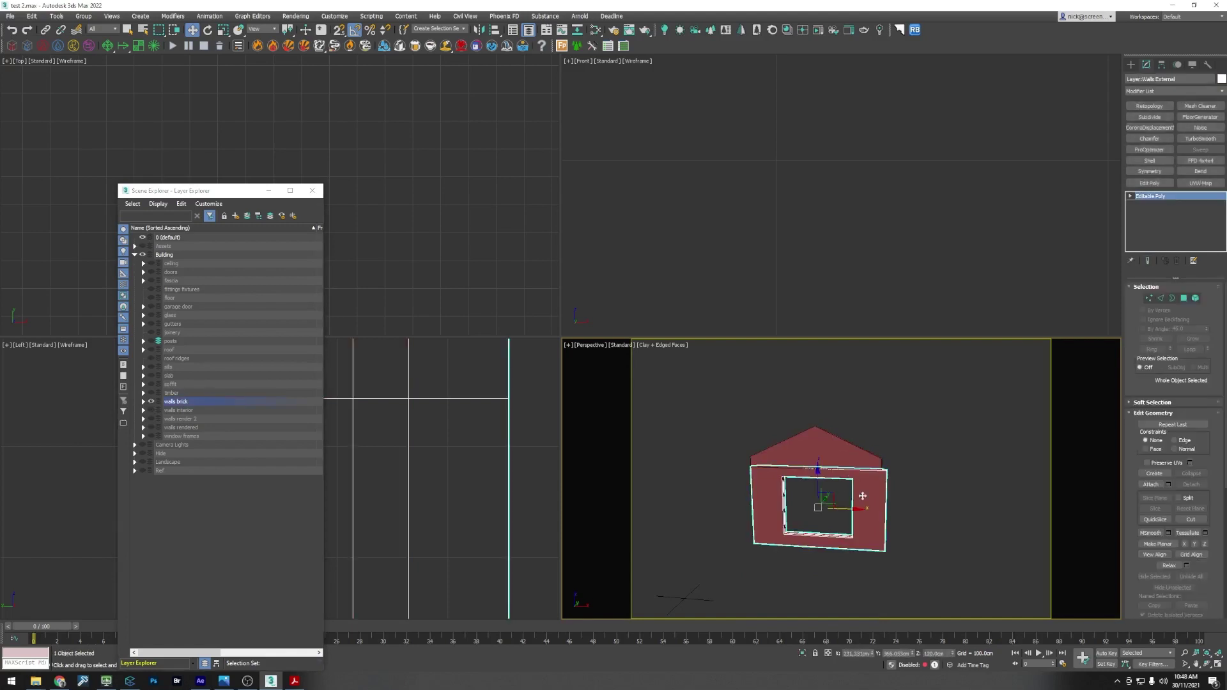
Step: Apply box UVW mapping to both brick wall pieces and check the modifier on the gable and window sections
{"action": "left_click_drag", "start_coordinate": [839, 469], "coordinate": [839, 469]}
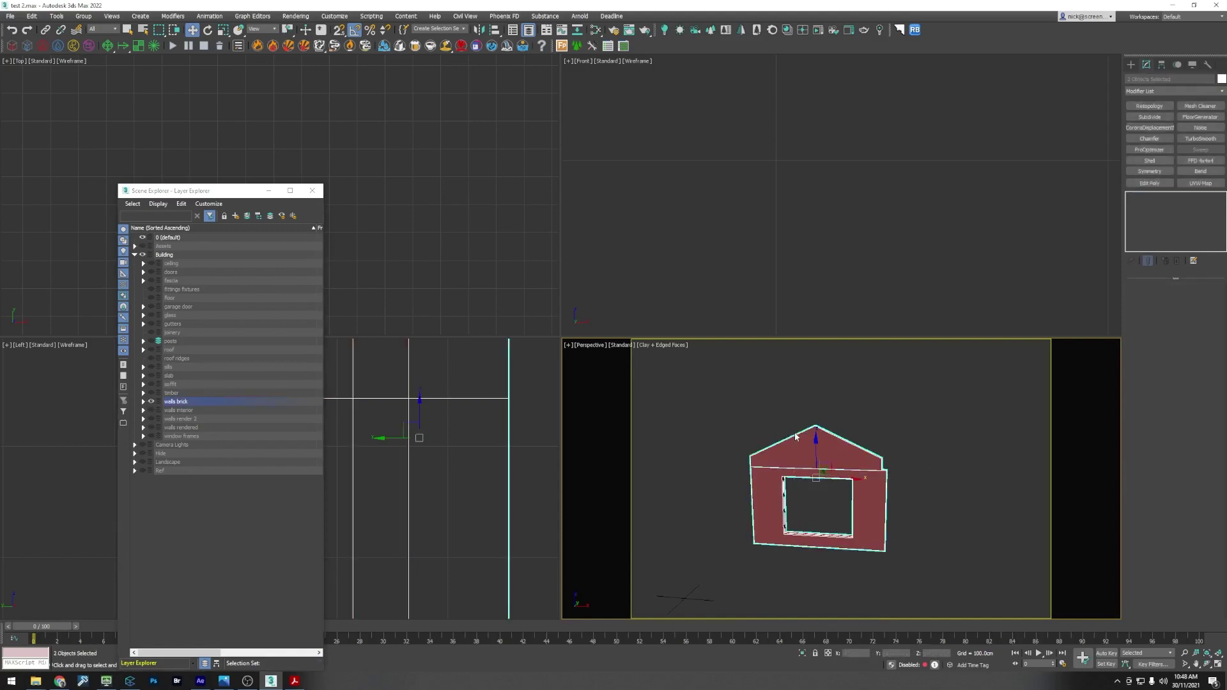
{"action": "left_click", "coordinate": [1200, 183]}
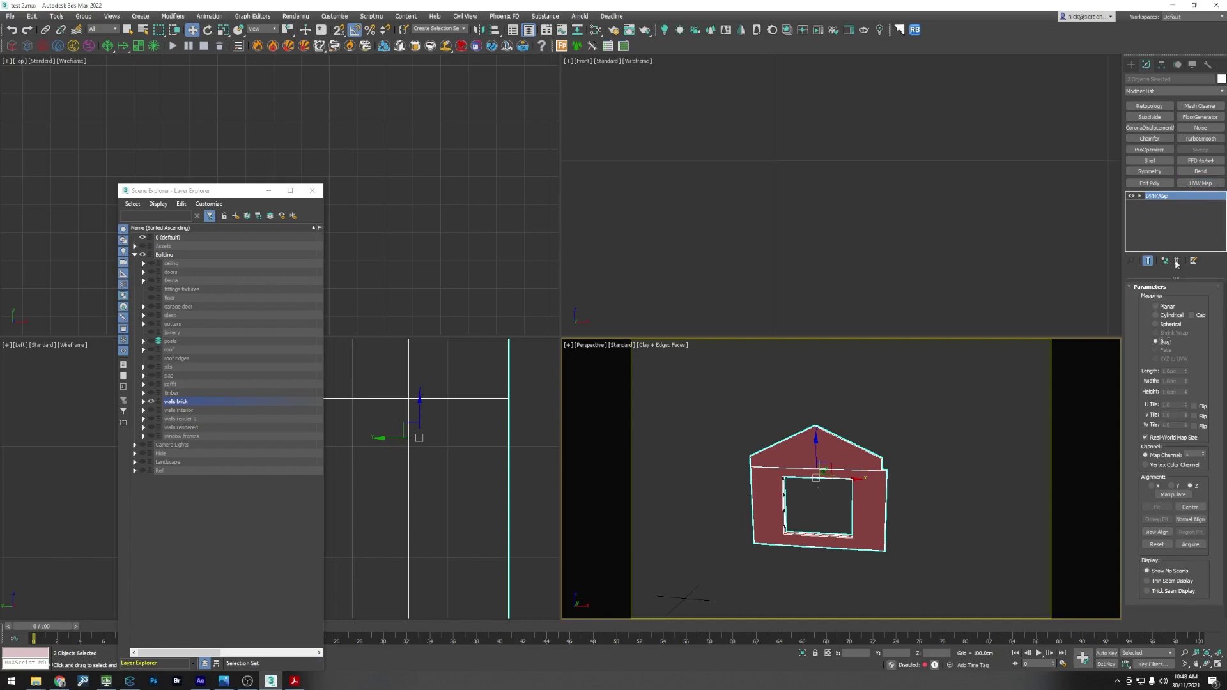
{"action": "left_click", "coordinate": [887, 410]}
{"action": "left_click", "coordinate": [831, 451]}
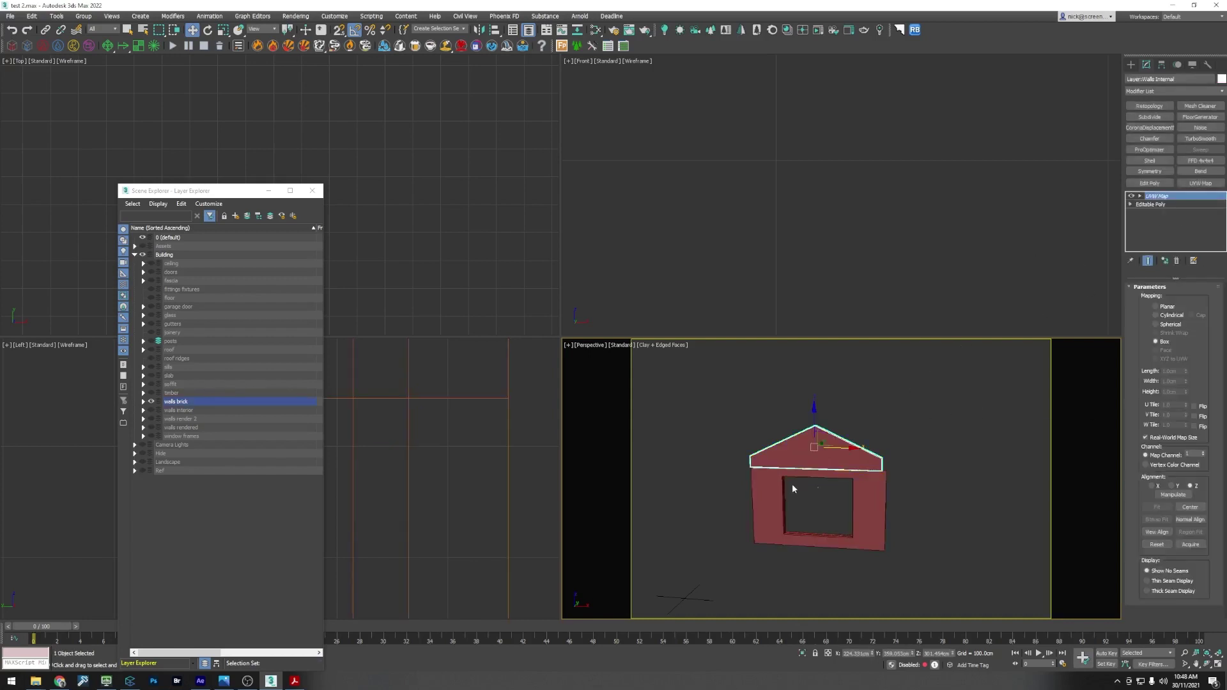
{"action": "left_click", "coordinate": [792, 486]}
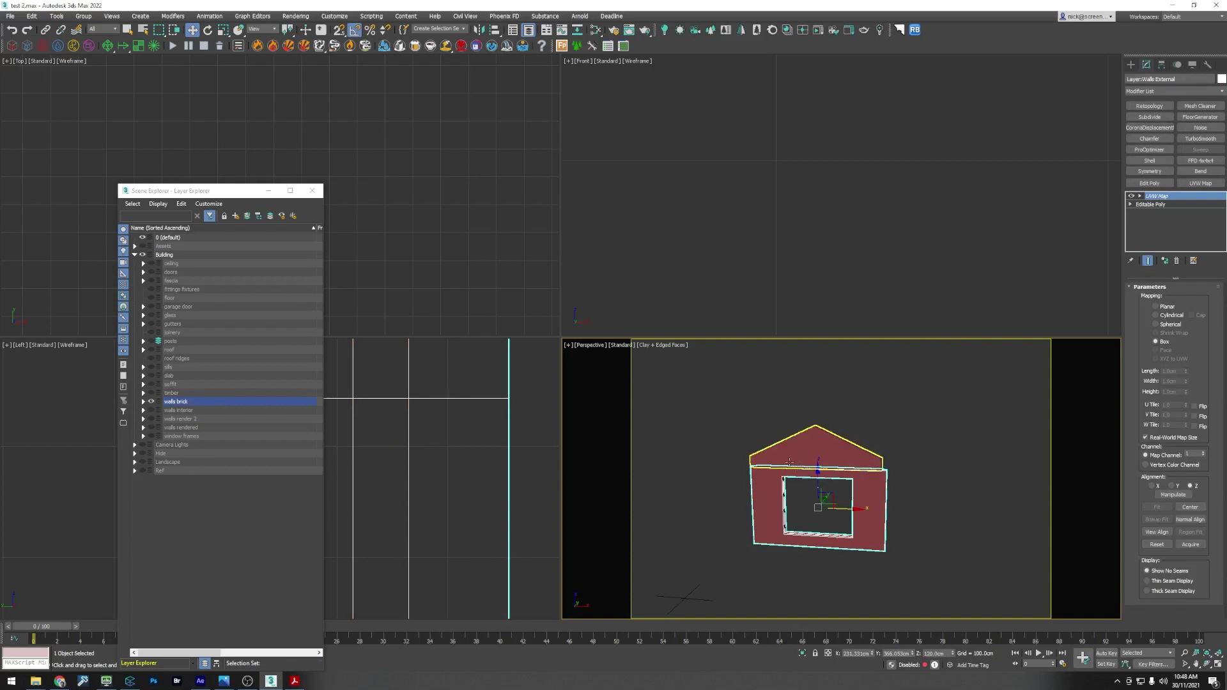
Step: Switch visibility from the walls brick to the walls interior layer and apply box UVW mapping to all interior walls
{"action": "left_click", "coordinate": [151, 402]}
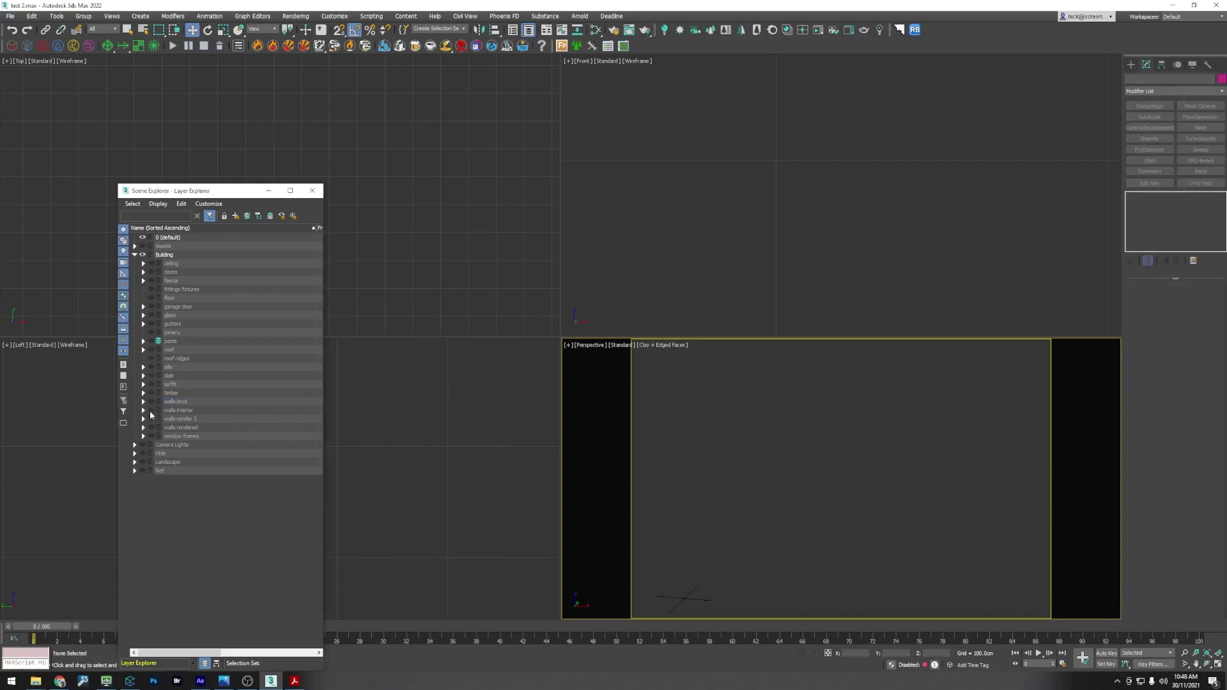
{"action": "left_click", "coordinate": [151, 410]}
{"action": "left_click", "coordinate": [820, 482]}
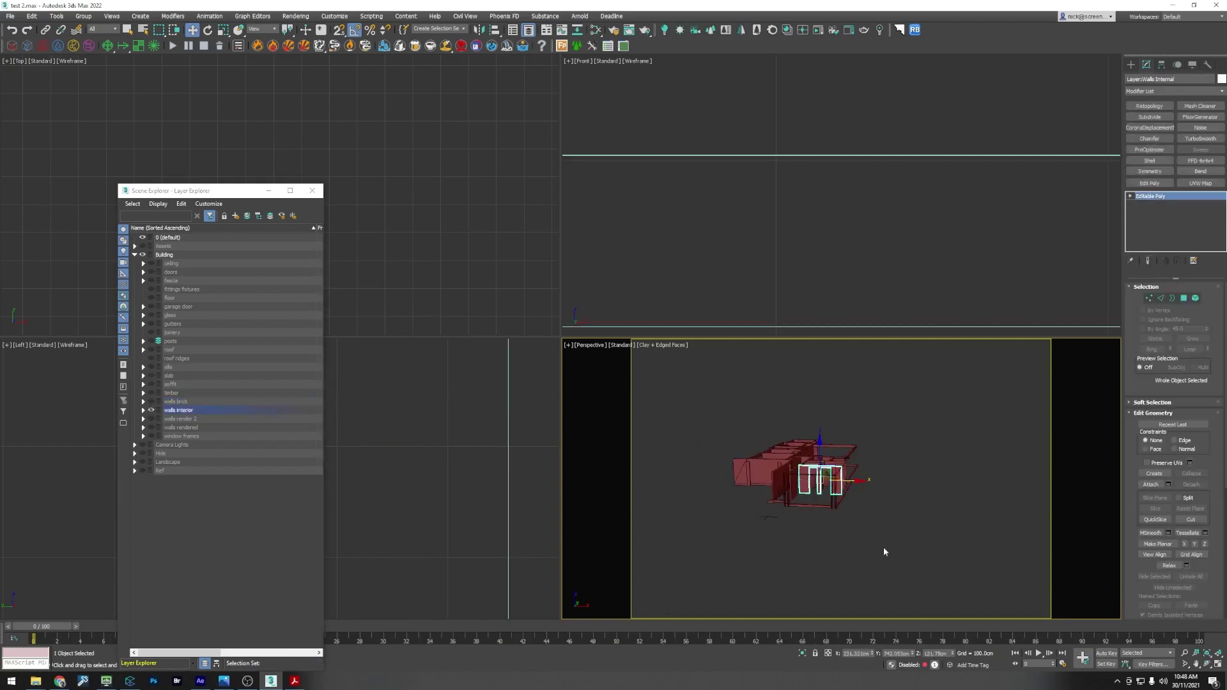
{"action": "left_click_drag", "start_coordinate": [883, 547], "coordinate": [699, 411]}
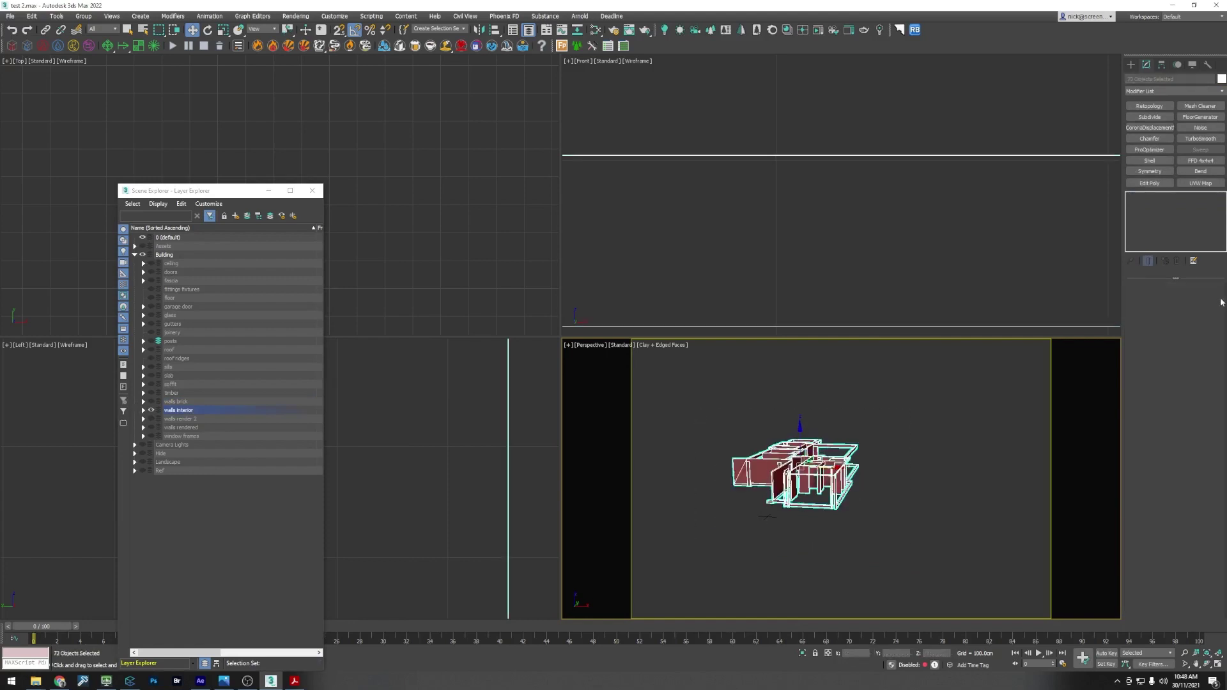
{"action": "left_click", "coordinate": [1200, 183]}
{"action": "left_click", "coordinate": [1156, 342]}
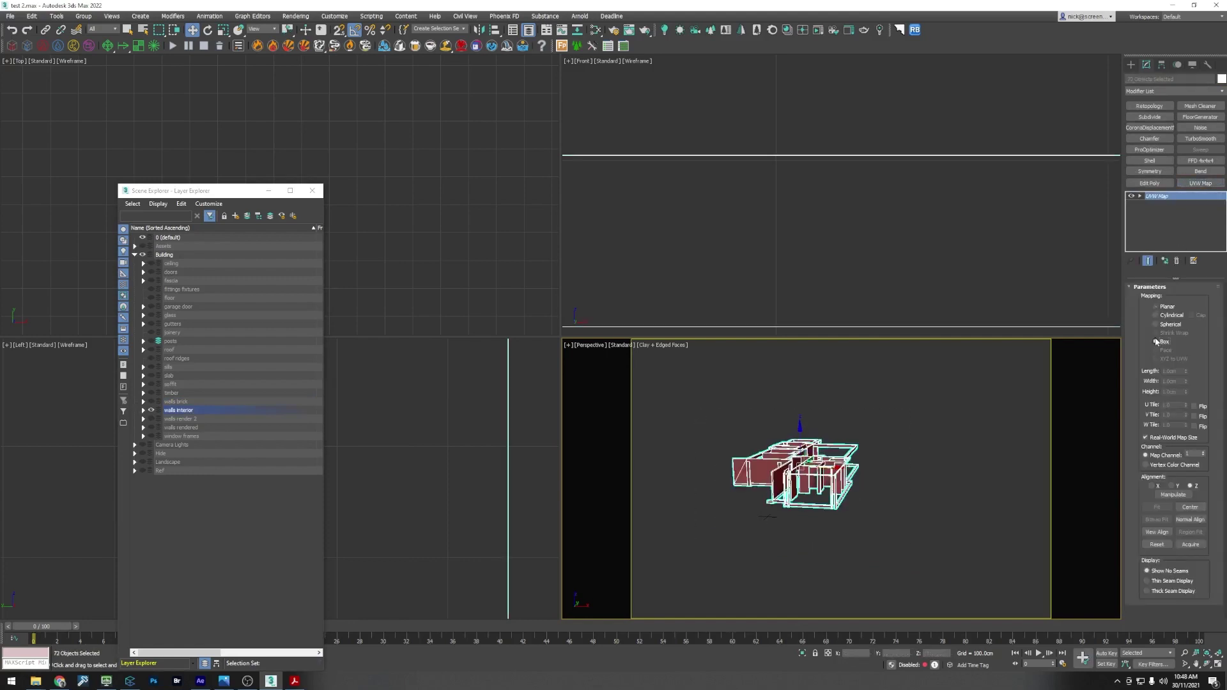
{"action": "left_click", "coordinate": [964, 450]}
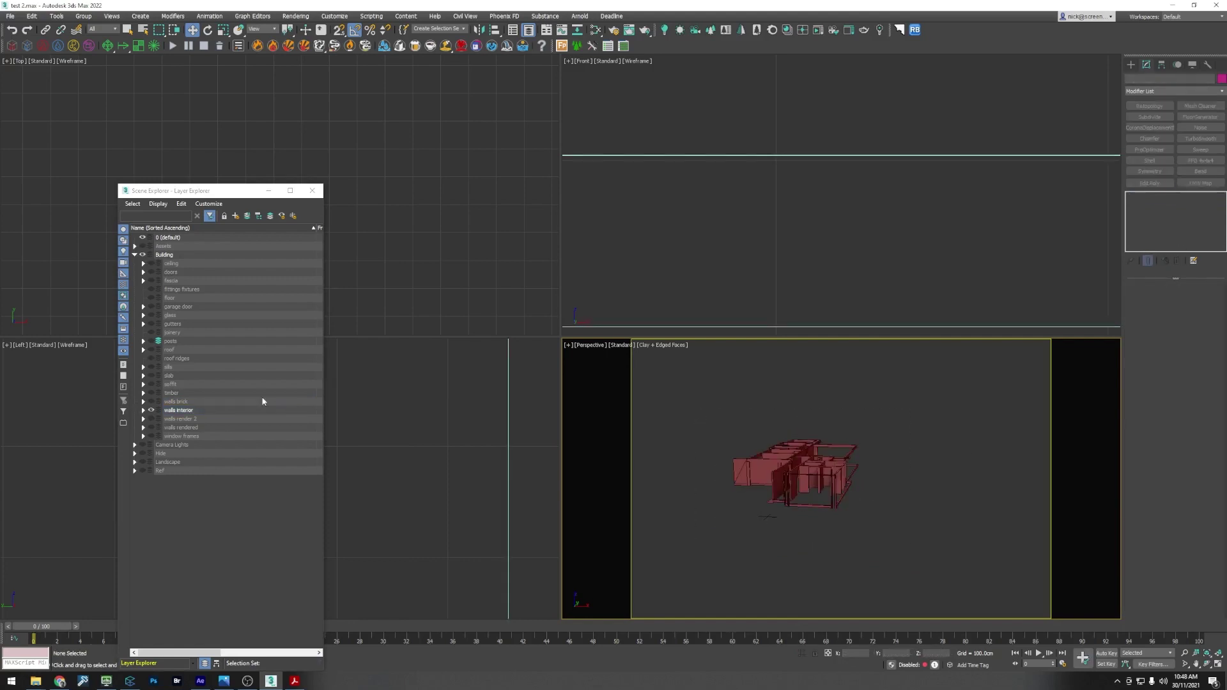
Step: Show only the walls render 2 layer and apply box UVW mapping to all pieces of the gabled frame
{"action": "left_click", "coordinate": [151, 410]}
{"action": "left_click", "coordinate": [152, 419]}
{"action": "scroll", "coordinate": [828, 495], "scroll_direction": "up", "scroll_amount": 3}
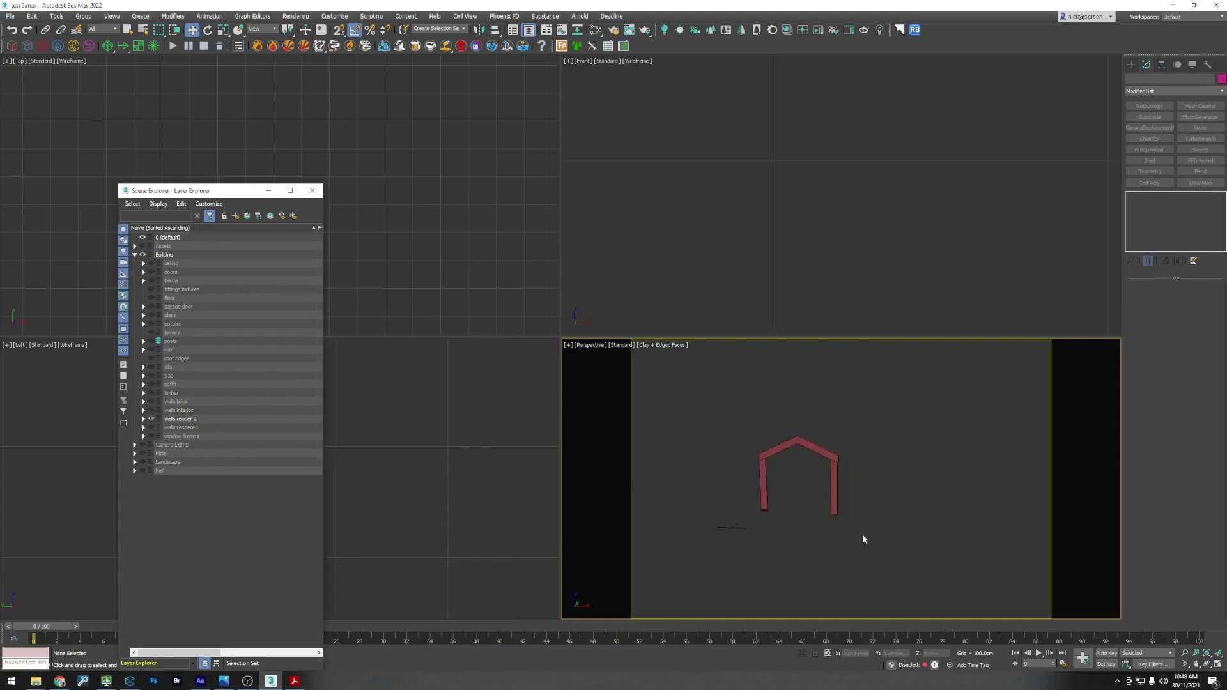
{"action": "left_click_drag", "start_coordinate": [861, 534], "coordinate": [705, 446]}
{"action": "left_click", "coordinate": [914, 451]}
{"action": "left_click", "coordinate": [832, 456]}
{"action": "left_click_drag", "start_coordinate": [790, 484], "coordinate": [723, 429]}
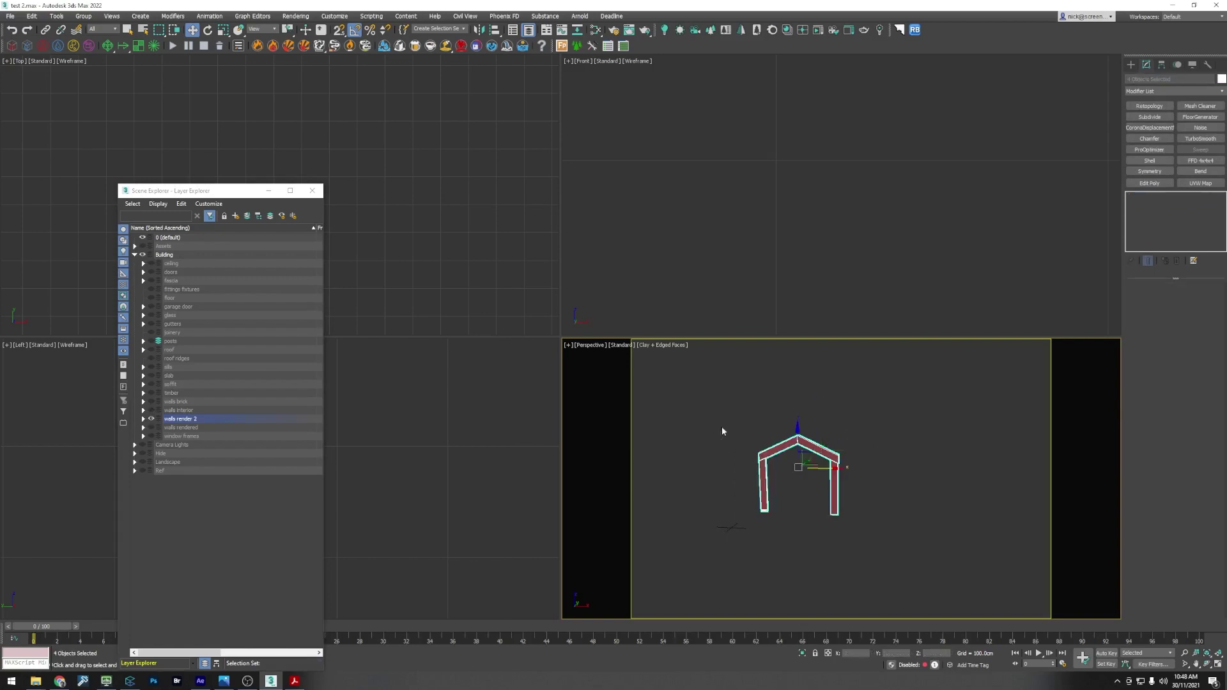
{"action": "left_click", "coordinate": [1192, 184]}
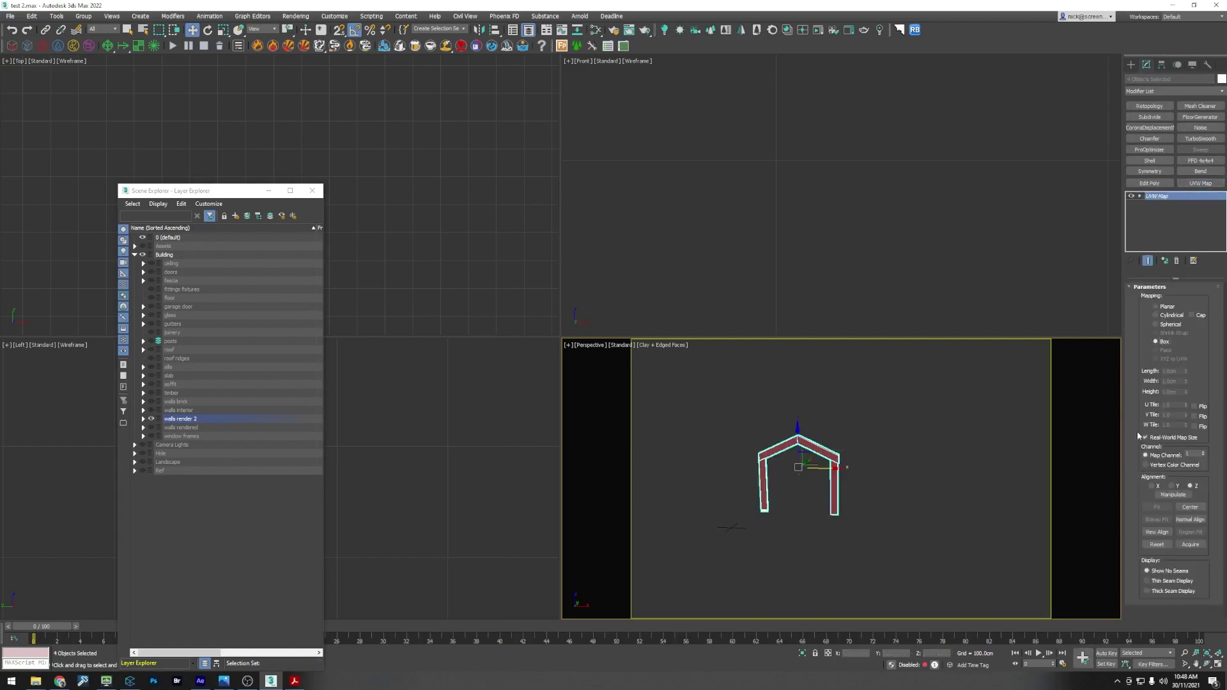
{"action": "scroll", "coordinate": [832, 452], "scroll_direction": "up", "scroll_amount": 2}
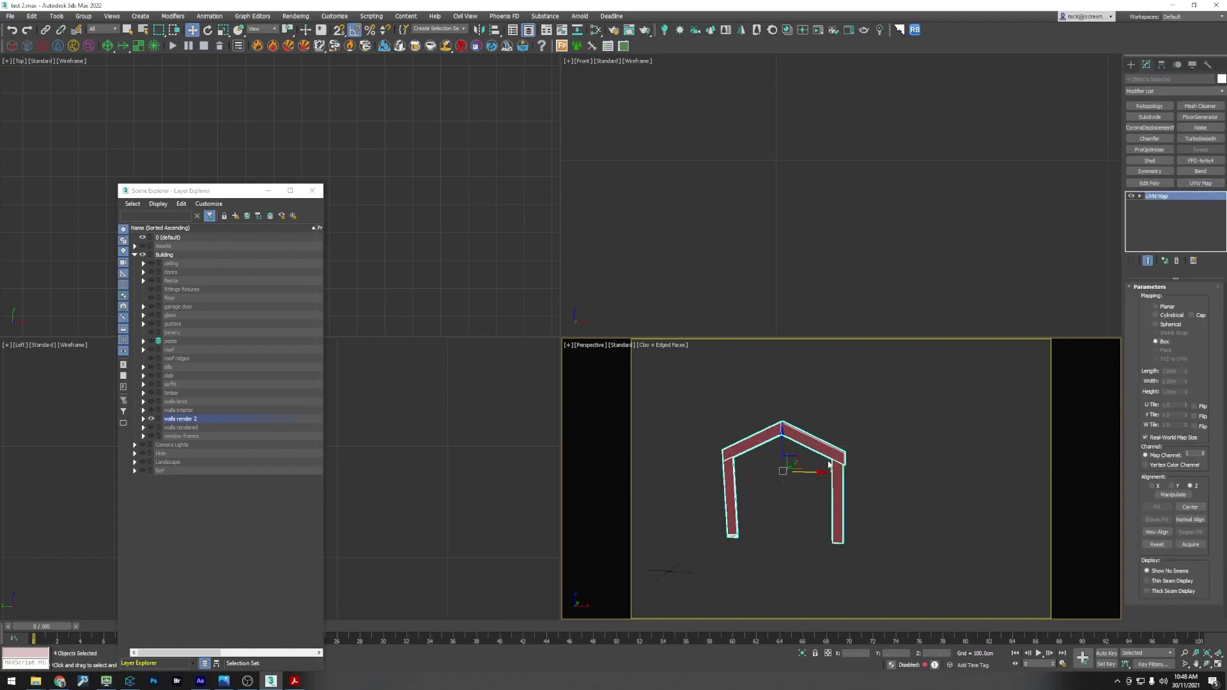
{"action": "left_click", "coordinate": [888, 375]}
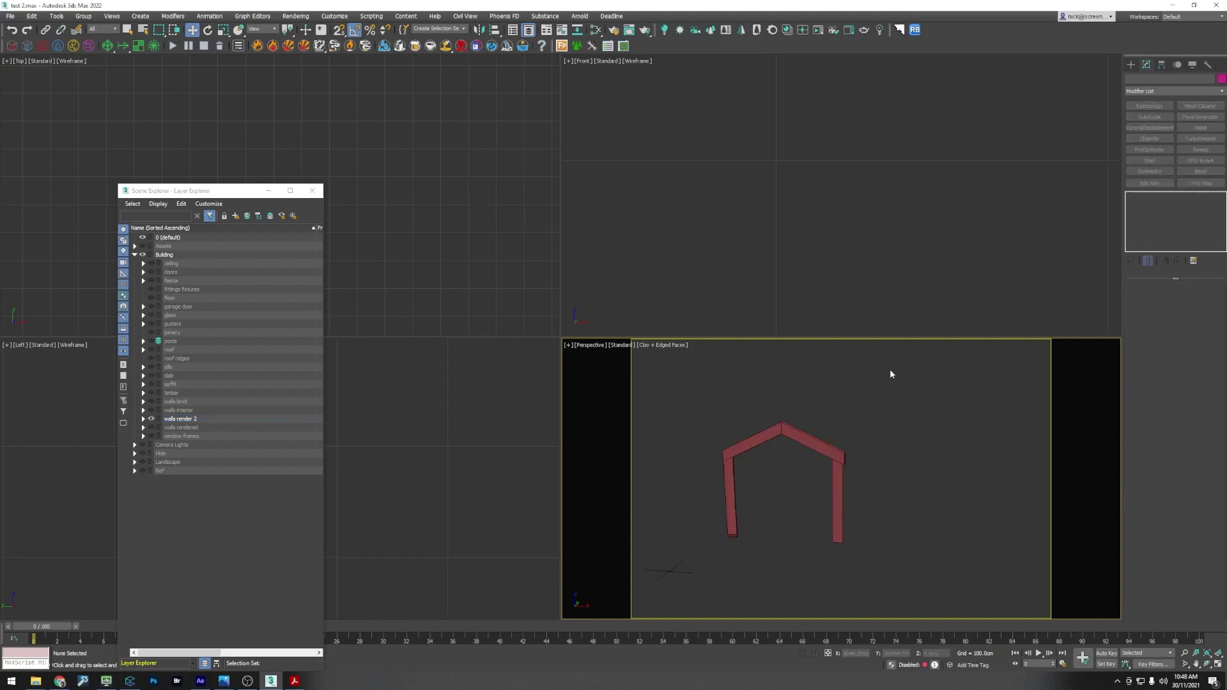
Step: Show only the walls rendered layer and apply a UVW Map modifier to all its wall pieces
{"action": "left_click", "coordinate": [151, 420]}
{"action": "left_click", "coordinate": [152, 427]}
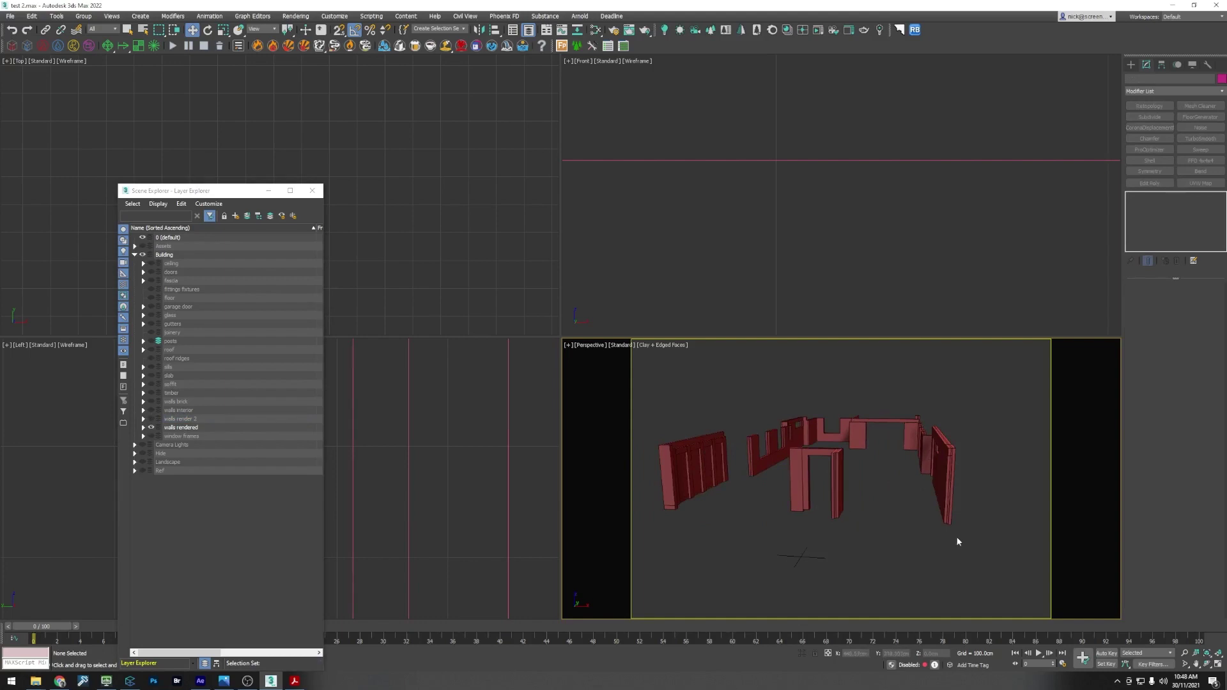
{"action": "scroll", "coordinate": [972, 550], "scroll_direction": "down", "scroll_amount": 3}
{"action": "left_click_drag", "start_coordinate": [986, 558], "coordinate": [781, 446]}
{"action": "scroll", "coordinate": [898, 495], "scroll_direction": "up", "scroll_amount": 3}
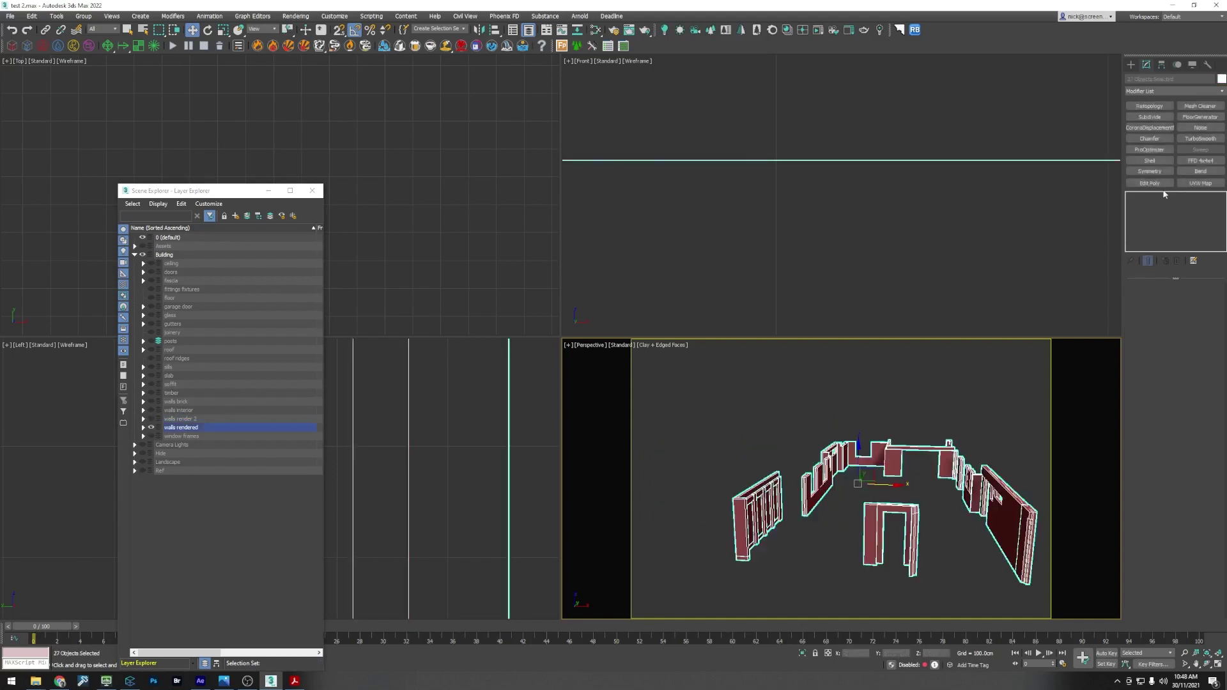
{"action": "left_click", "coordinate": [1200, 183]}
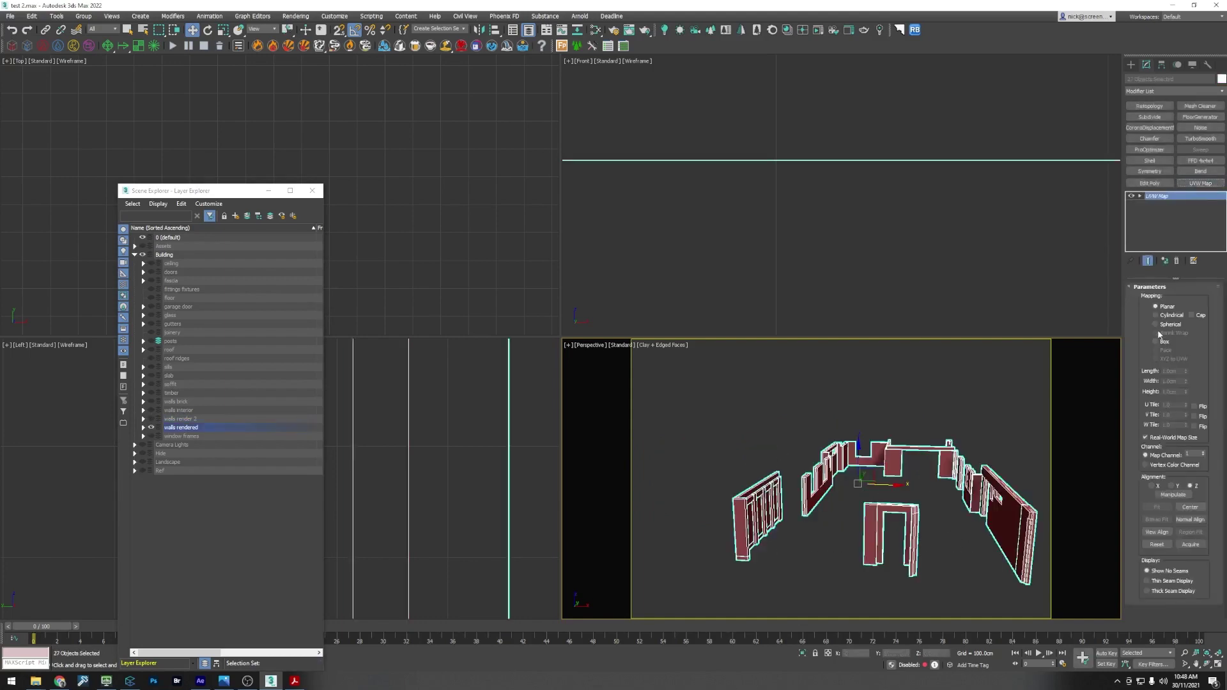
{"action": "left_click", "coordinate": [753, 437]}
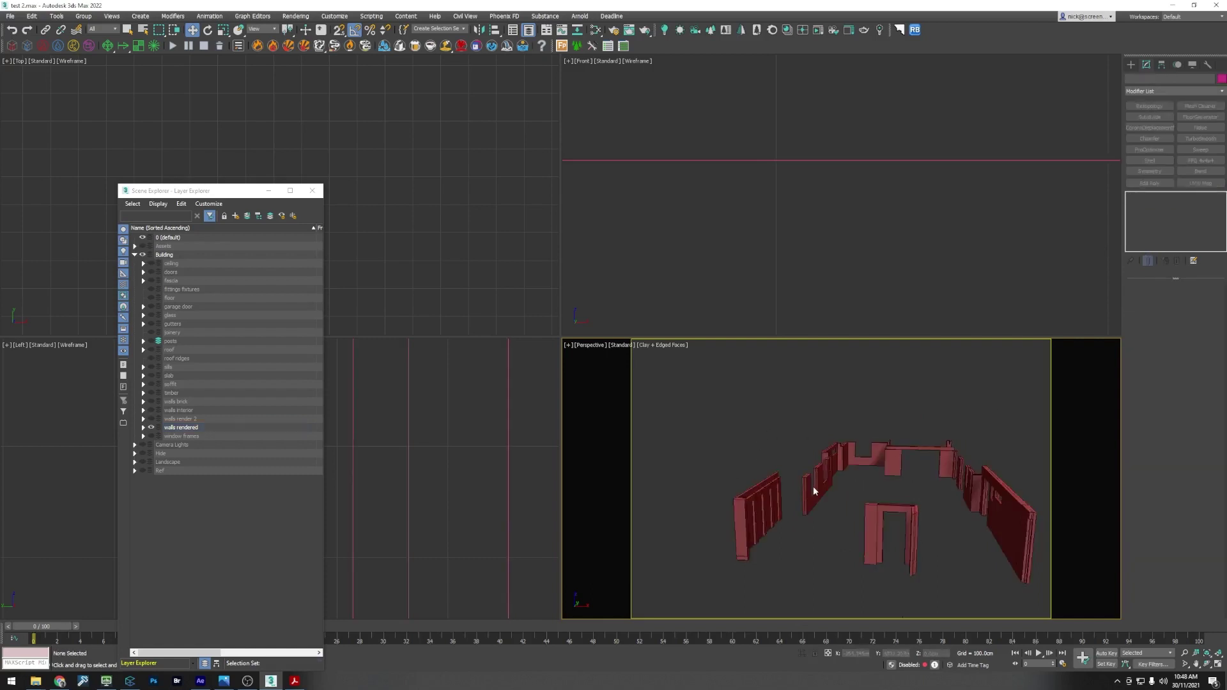
{"action": "middle_click_drag", "start_coordinate": [813, 486], "coordinate": [872, 466], "text": "alt"}
Step: Show only the window frames layer and check the modifiers on the front window's fixed frame and awning sash
{"action": "left_click", "coordinate": [151, 427]}
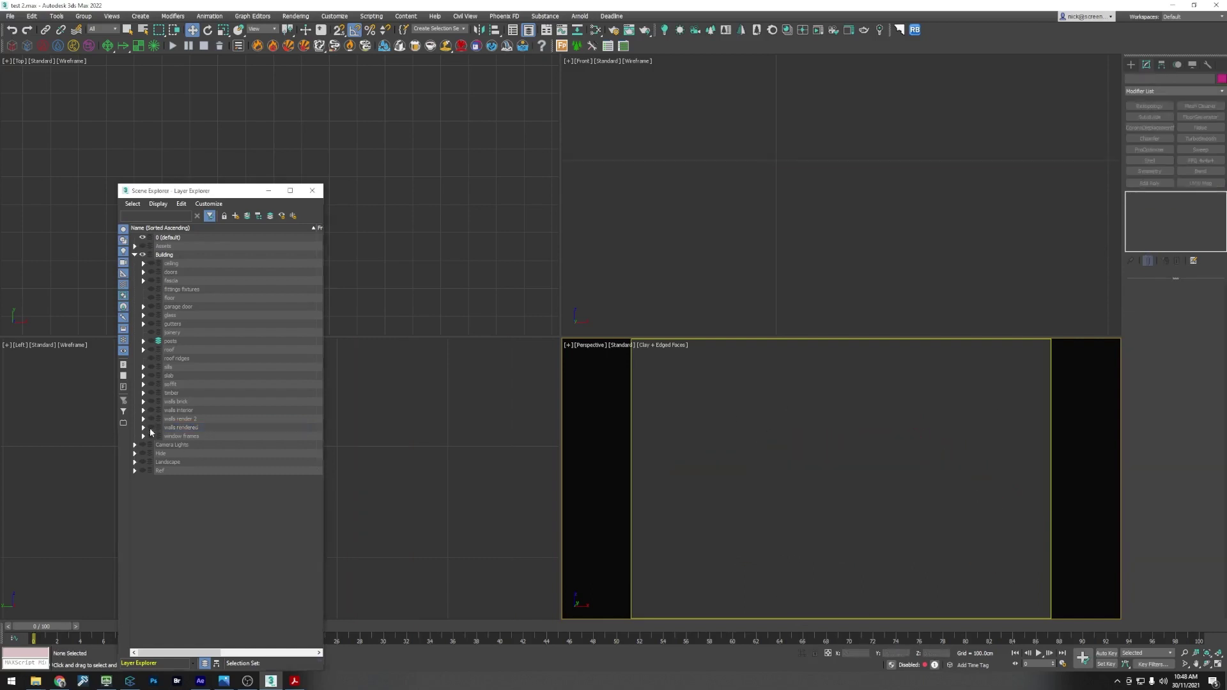
{"action": "left_click", "coordinate": [151, 435]}
{"action": "left_click", "coordinate": [912, 532]}
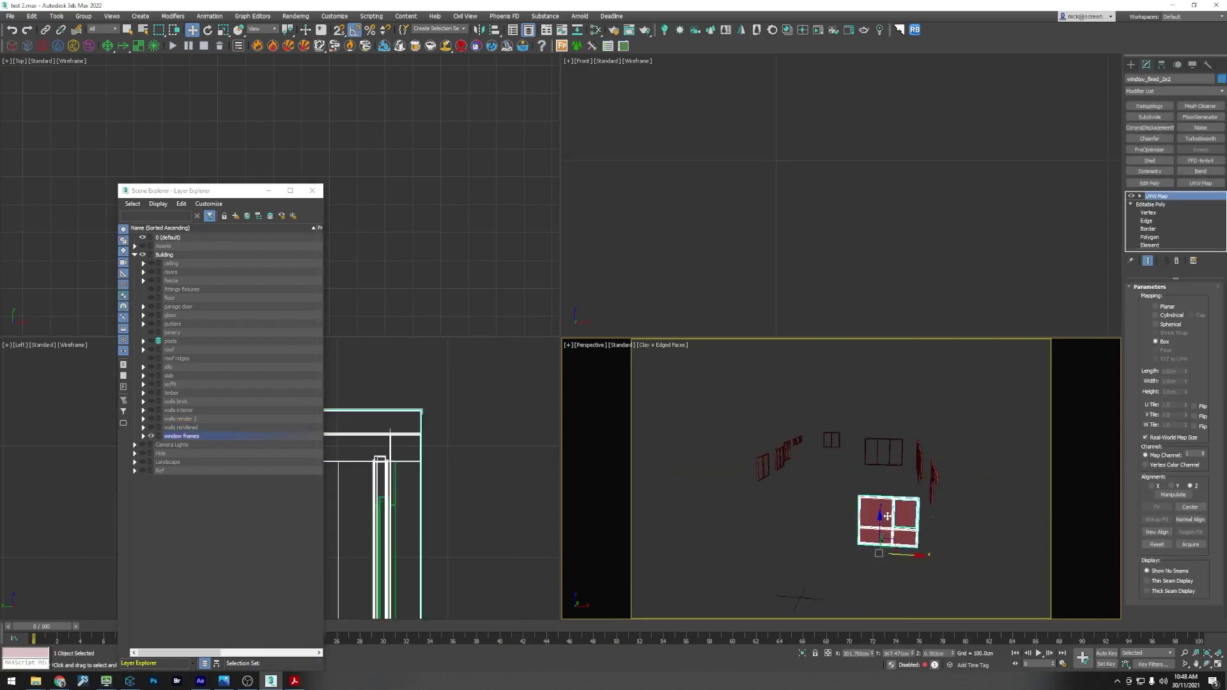
{"action": "mouse_move", "coordinate": [887, 516]}
{"action": "middle_mouse_down", "text": "alt"}
{"action": "mouse_move", "coordinate": [866, 508]}
{"action": "mouse_move", "coordinate": [875, 499]}
{"action": "middle_mouse_up", "text": "alt"}
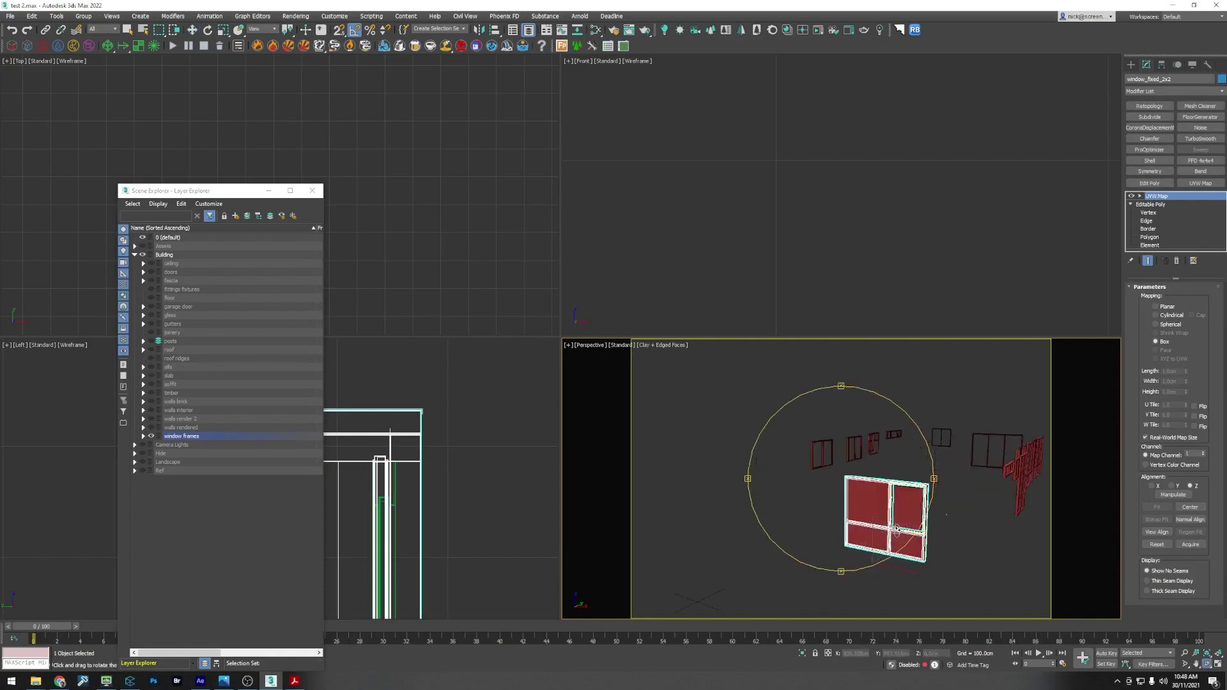
{"action": "scroll", "coordinate": [879, 489], "scroll_direction": "up", "scroll_amount": 3}
{"action": "left_click", "coordinate": [911, 468]}
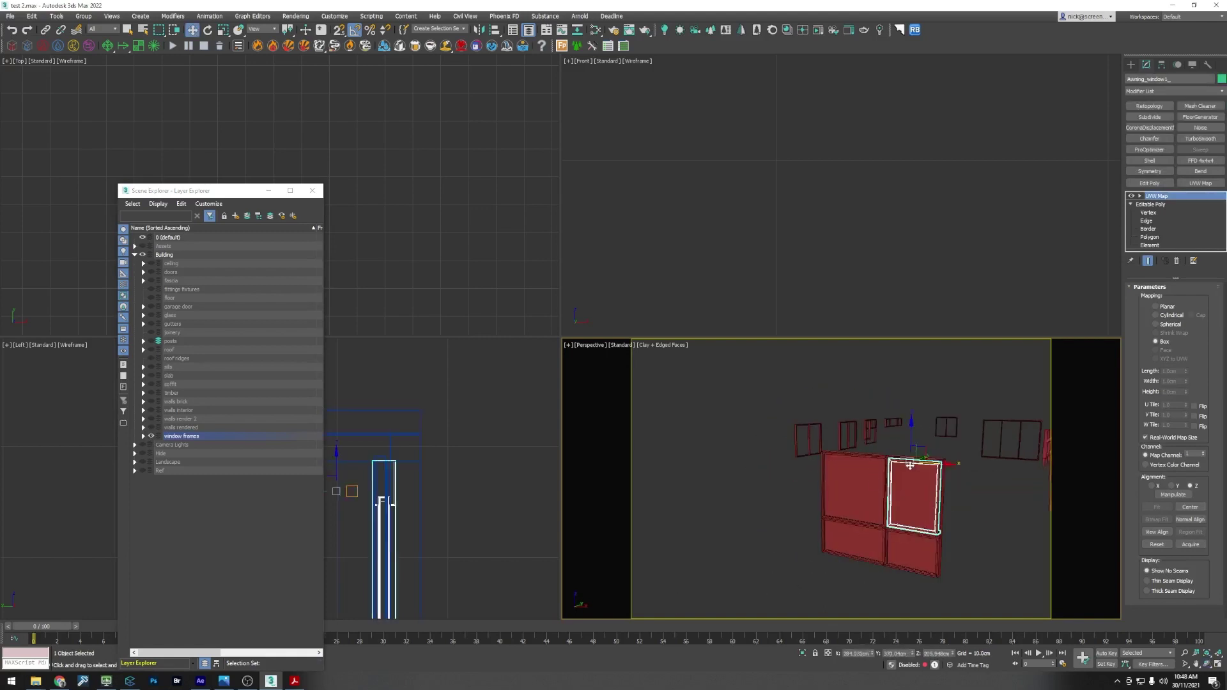
{"action": "left_click", "coordinate": [876, 483]}
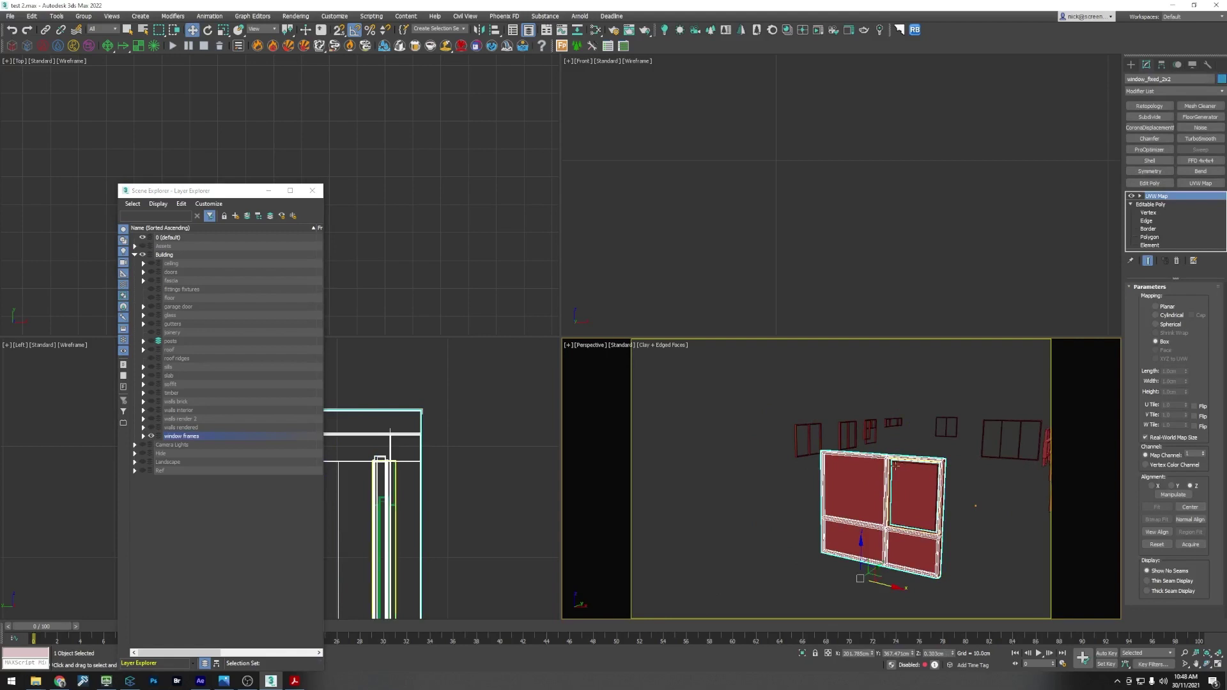
{"action": "scroll", "coordinate": [893, 493], "scroll_direction": "down", "scroll_amount": 4}
{"action": "left_click", "coordinate": [878, 476]}
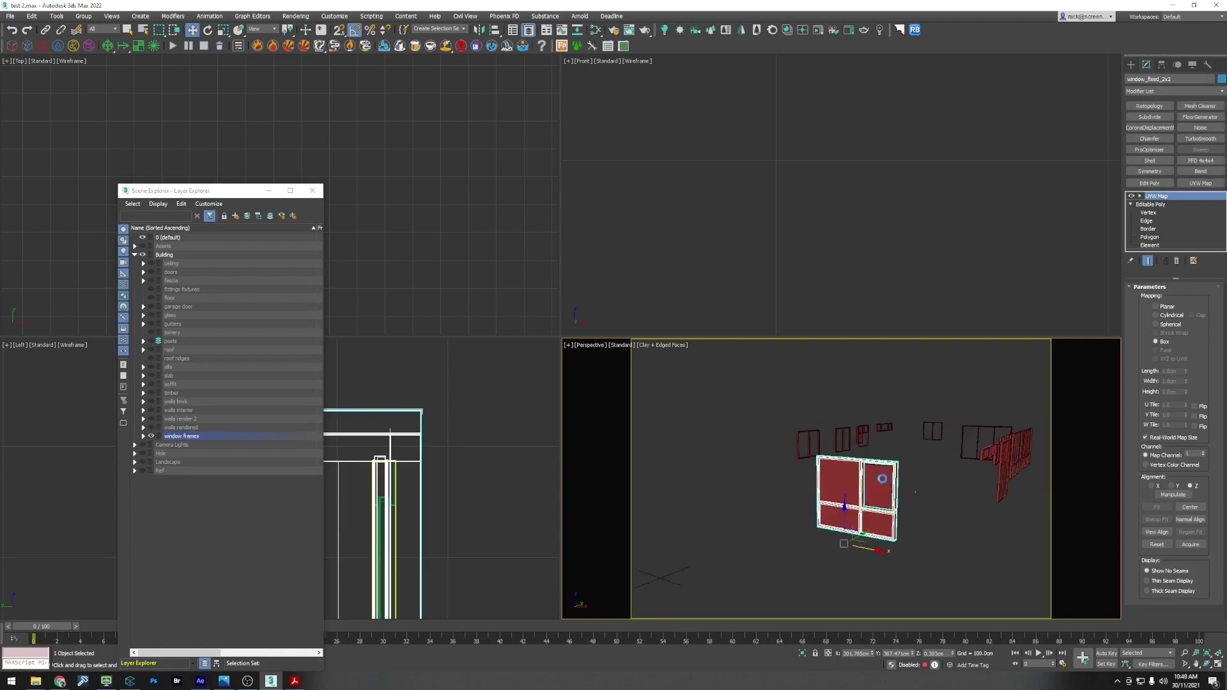
{"action": "left_click", "coordinate": [871, 476]}
{"action": "left_click", "coordinate": [886, 477]}
{"action": "left_click", "coordinate": [850, 478]}
{"action": "middle_click_drag", "start_coordinate": [860, 473], "coordinate": [760, 479]}
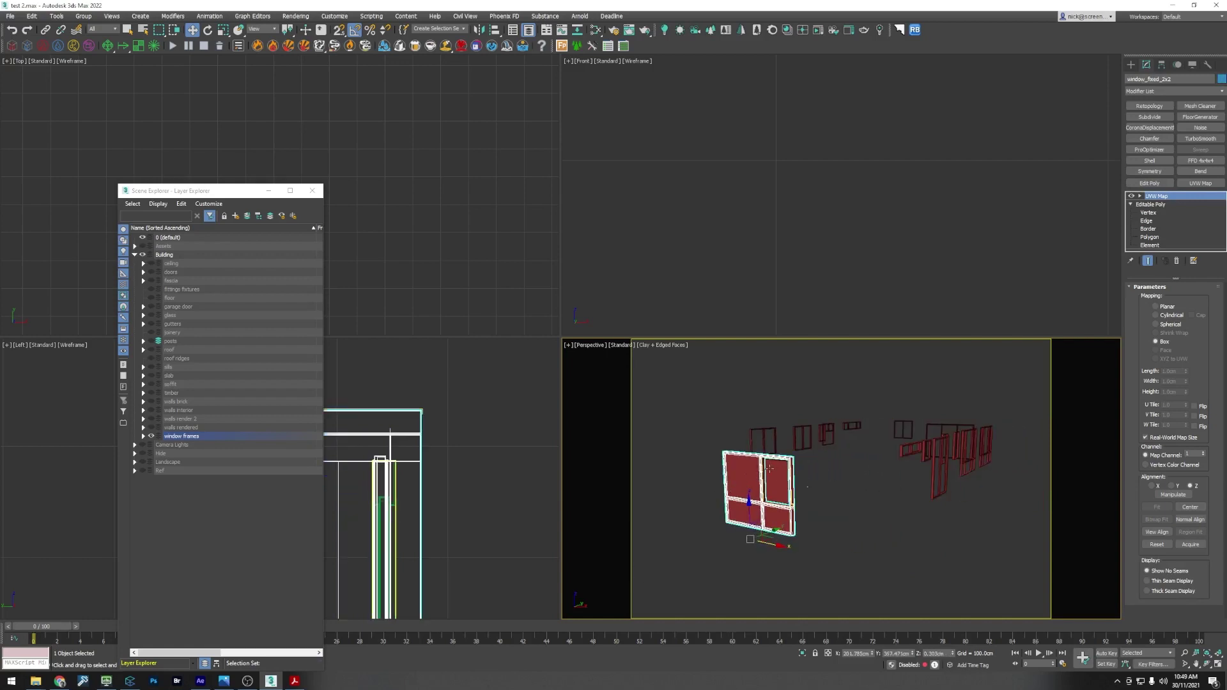
{"action": "middle_click_drag", "start_coordinate": [800, 485], "coordinate": [913, 486]}
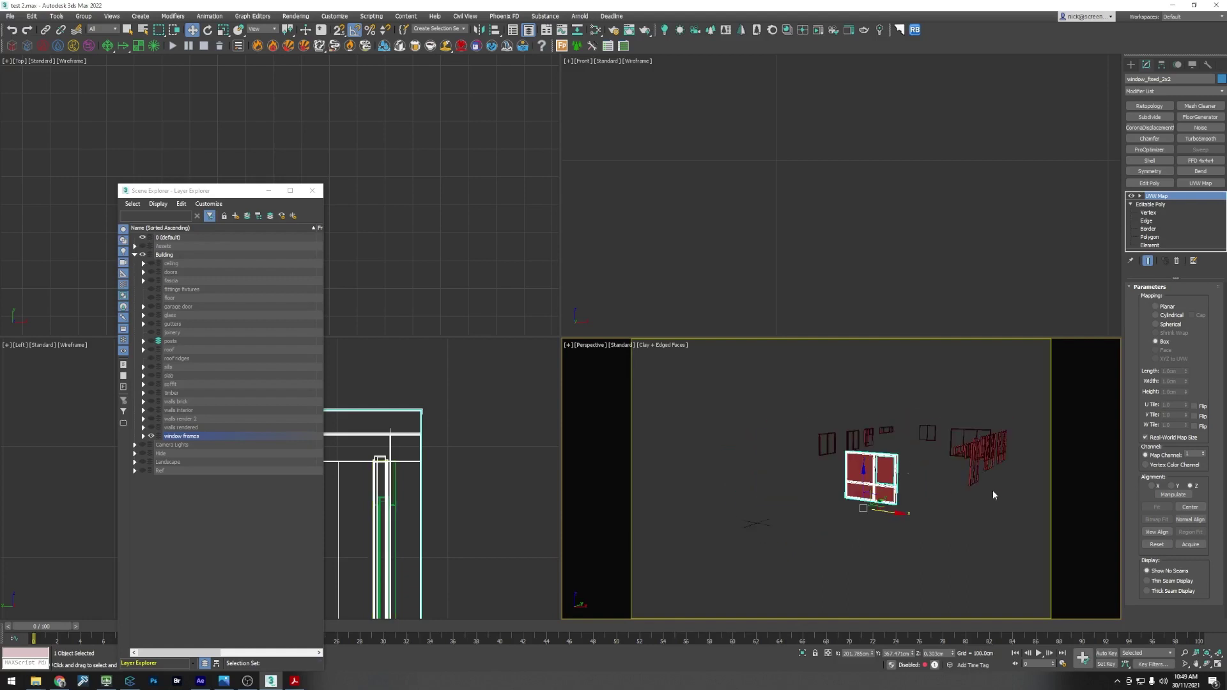
Step: Make all the building layers visible again to review the whole house, and show the Landscape layer
{"action": "left_click", "coordinate": [174, 266], "text": "shift"}
{"action": "left_click", "coordinate": [152, 264]}
{"action": "left_click", "coordinate": [182, 281]}
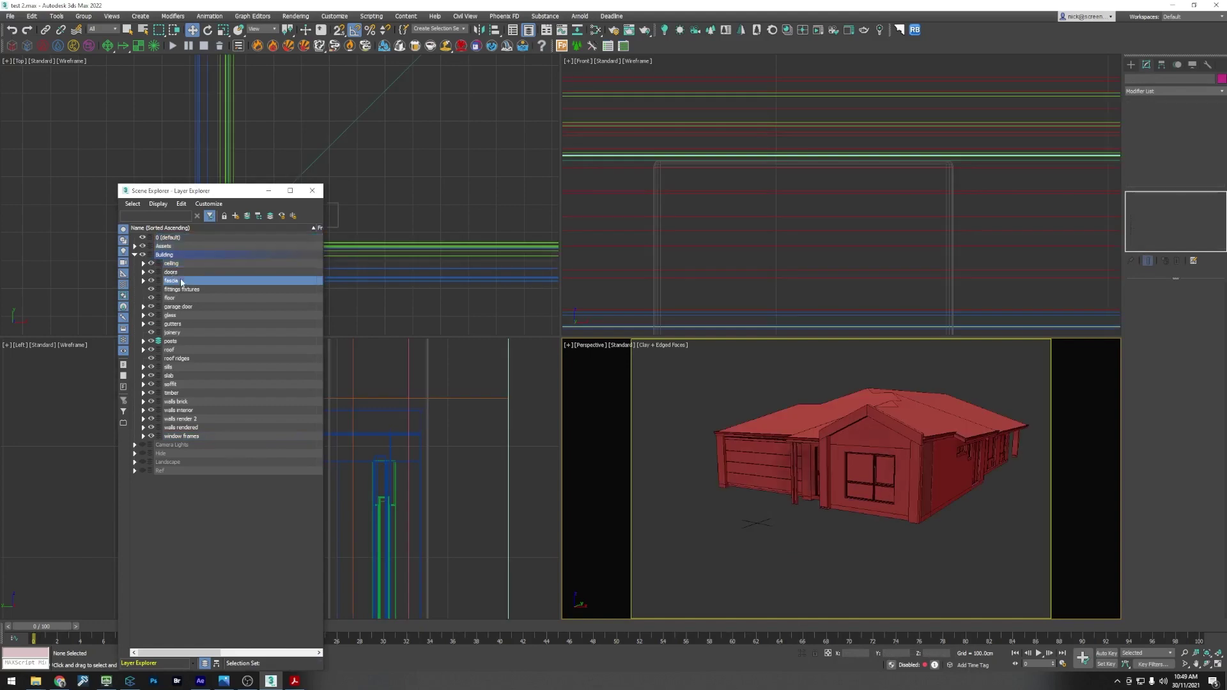
{"action": "middle_click_drag", "start_coordinate": [826, 590], "coordinate": [810, 532], "text": "alt"}
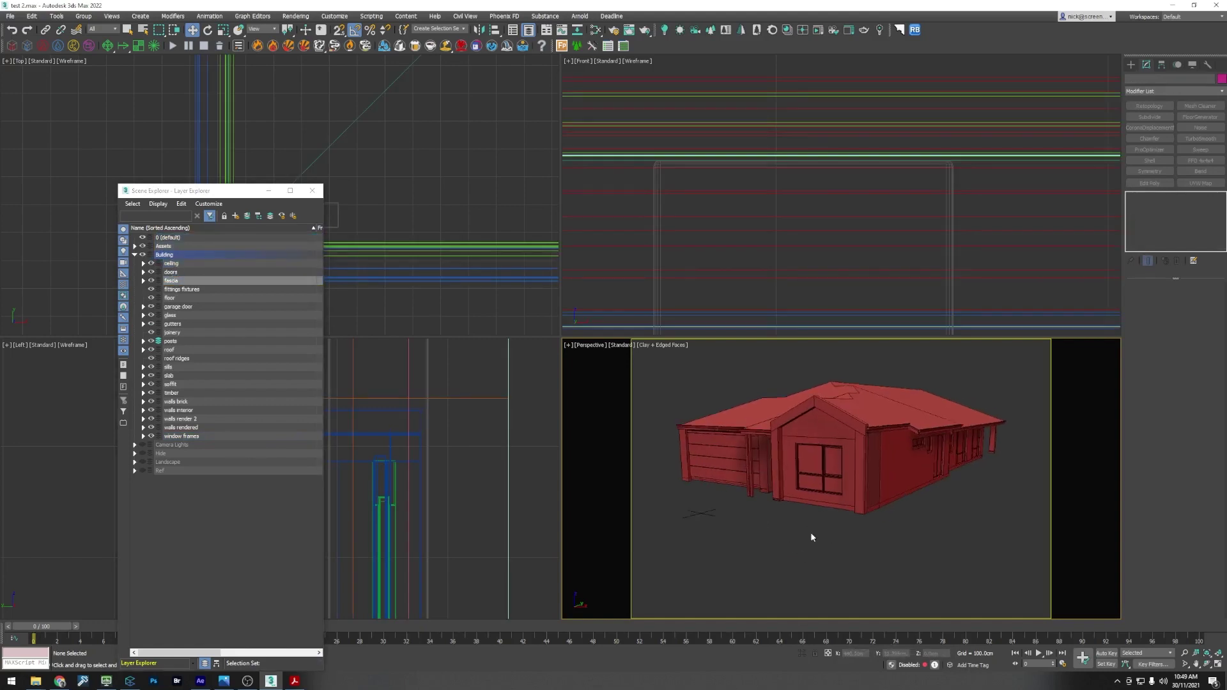
{"action": "key", "text": "ctrl+r"}
{"action": "left_click_drag", "start_coordinate": [810, 515], "coordinate": [937, 512]}
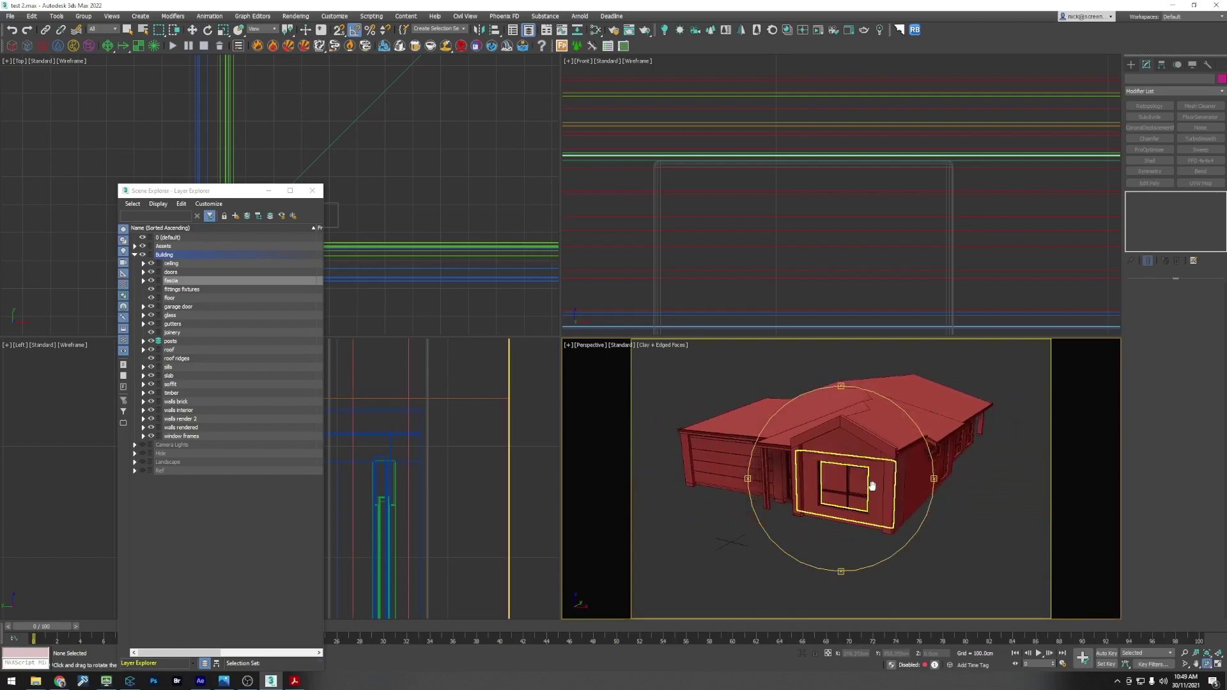
{"action": "key", "text": "w"}
{"action": "middle_click_drag", "start_coordinate": [837, 537], "coordinate": [845, 473]}
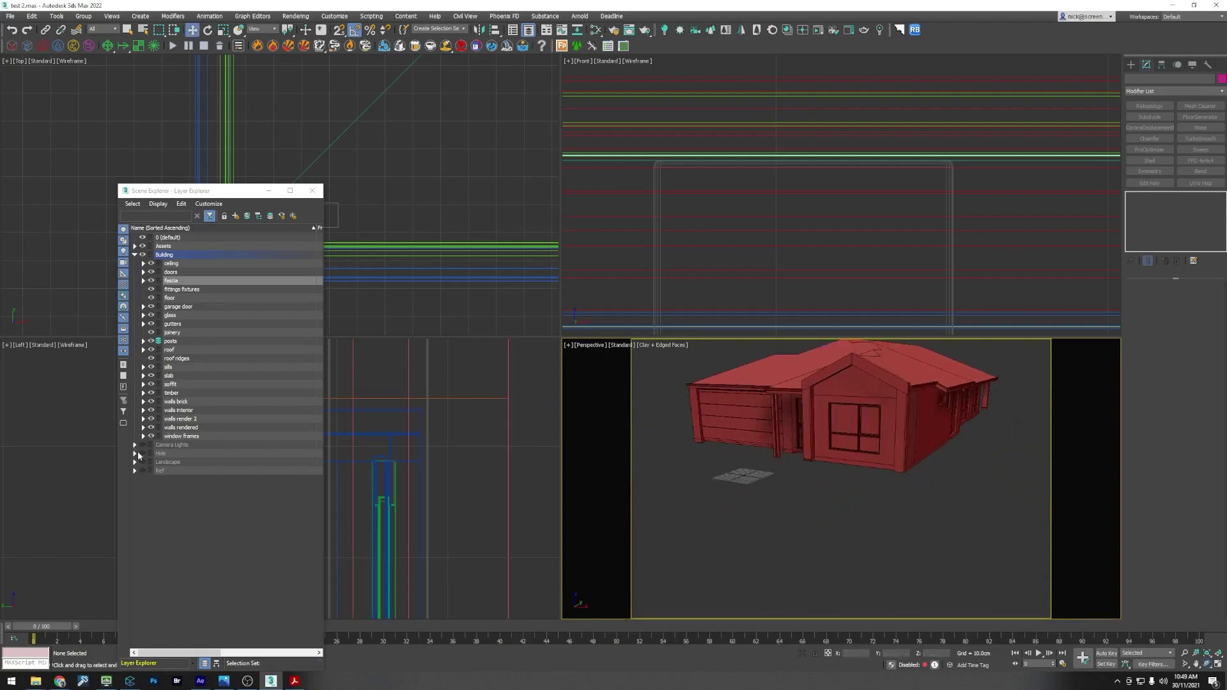
{"action": "left_click", "coordinate": [142, 461]}
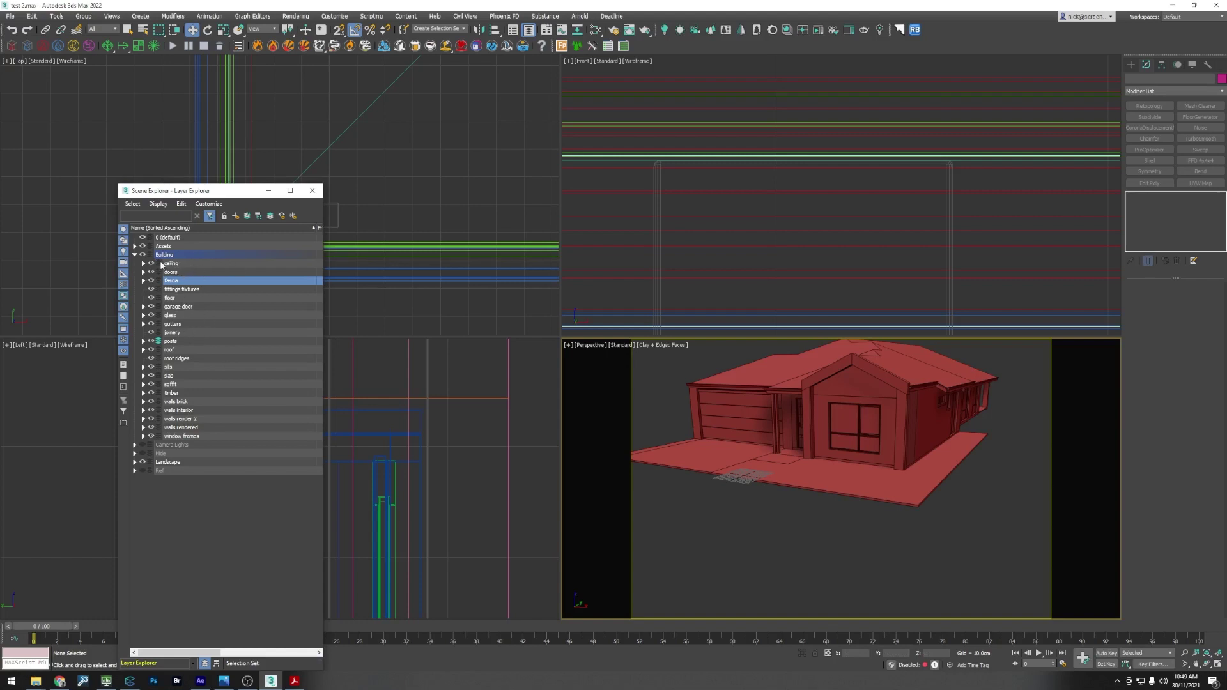
Step: Delete the fittings fixtures, floor and joinery layers, and select the roof ridges layer
{"action": "left_click", "coordinate": [177, 291], "text": "ctrl"}
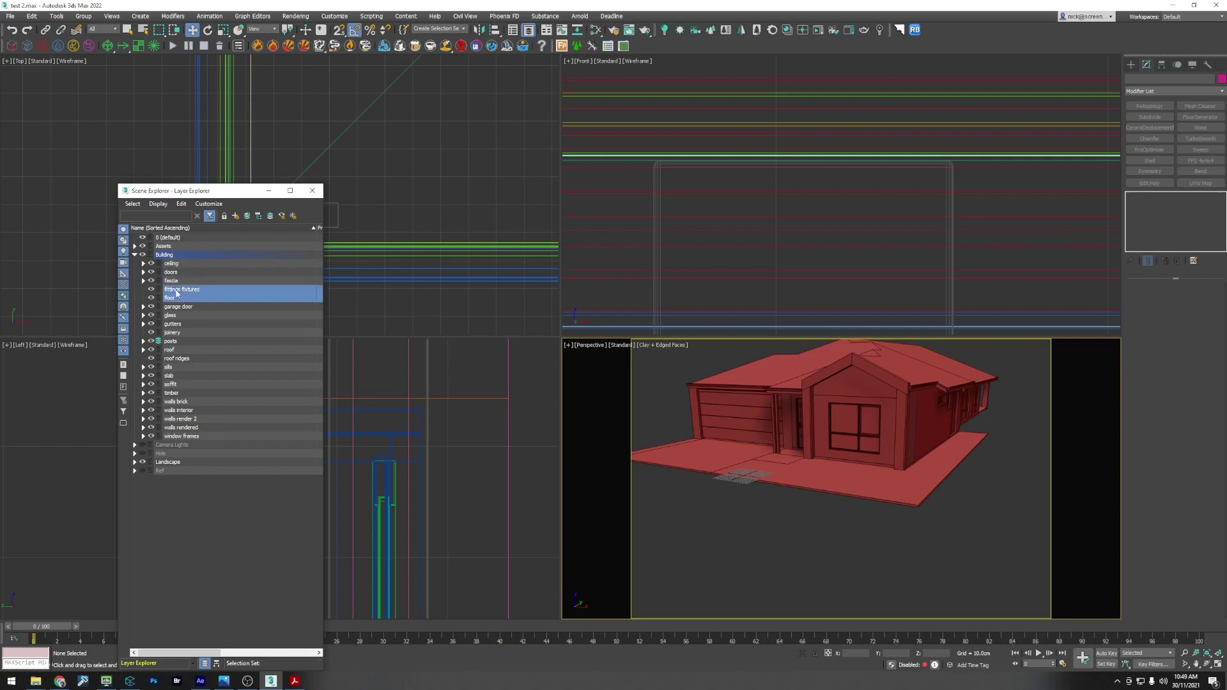
{"action": "left_click", "coordinate": [173, 333], "text": "ctrl"}
{"action": "right_click", "coordinate": [179, 296]}
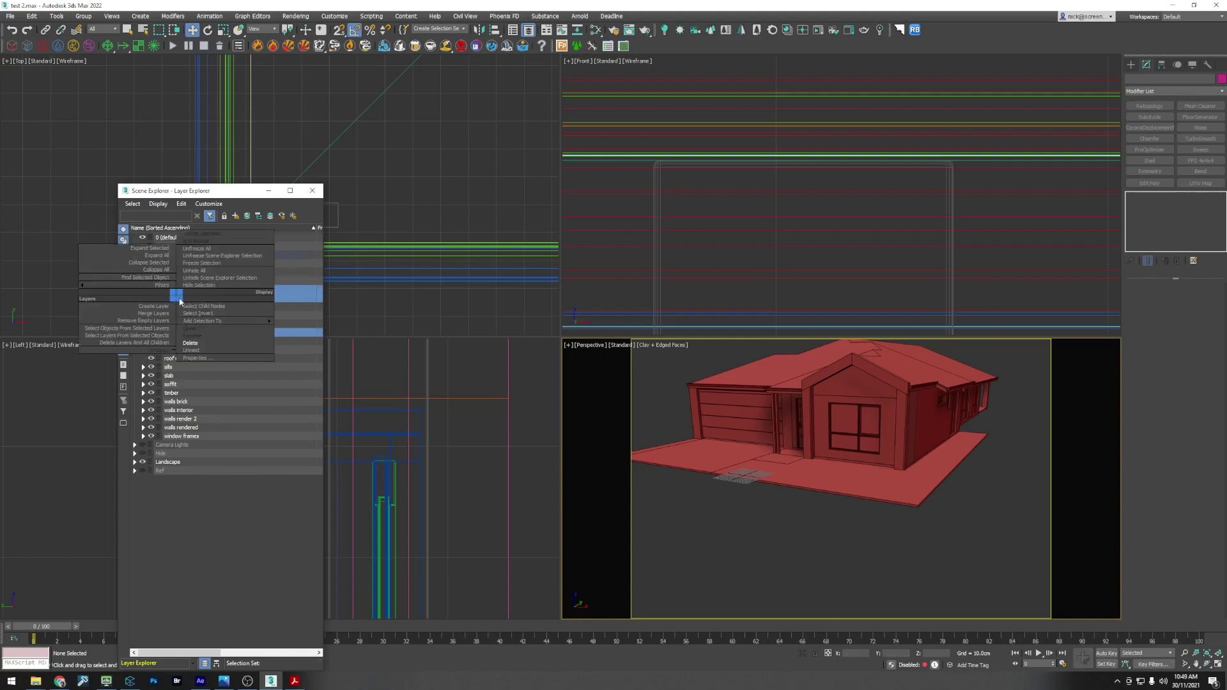
{"action": "left_click", "coordinate": [192, 343]}
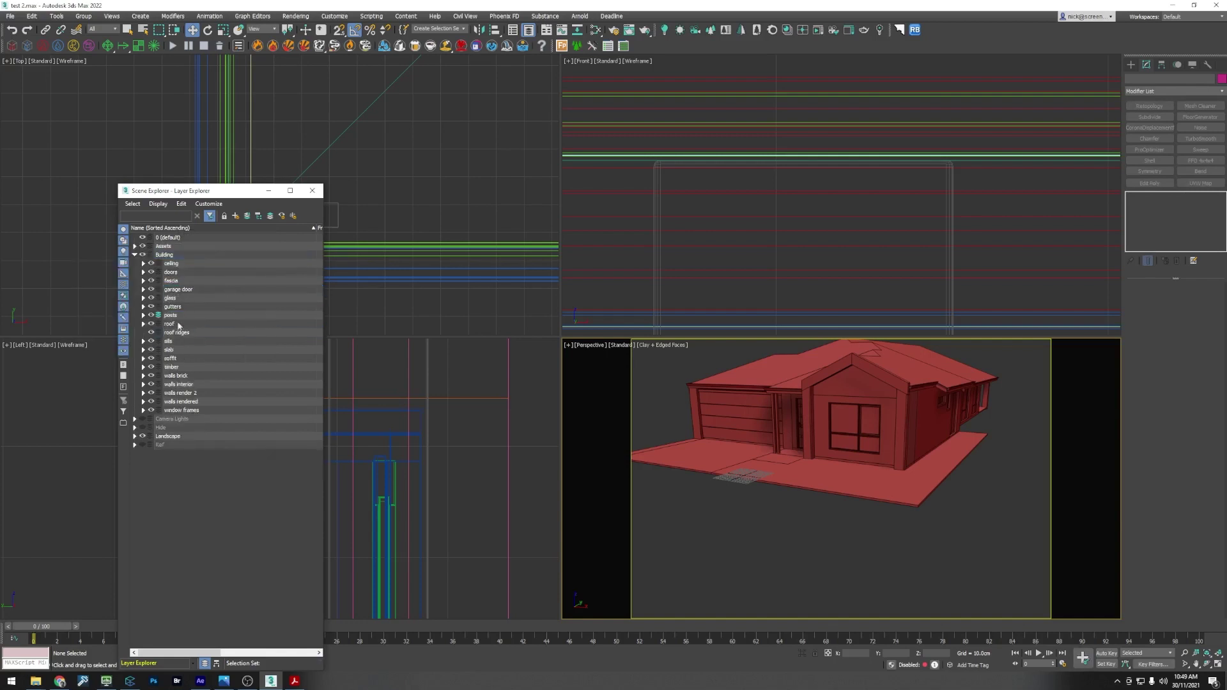
{"action": "left_click", "coordinate": [177, 333]}
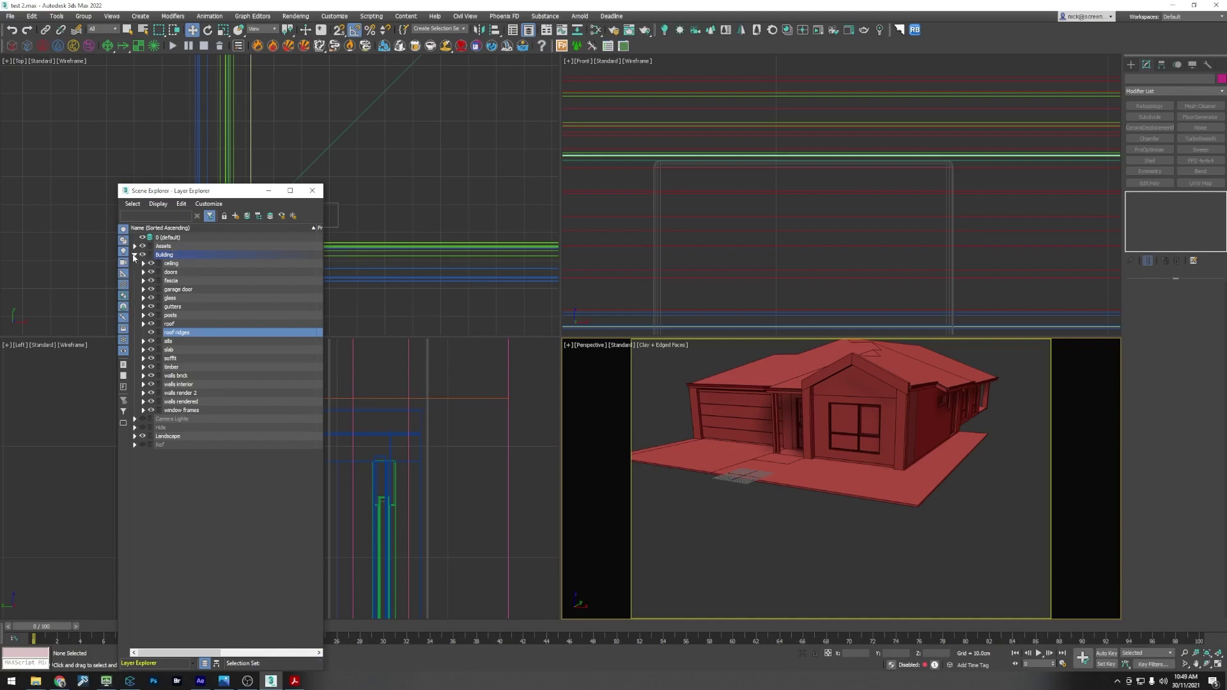
Step: Collapse the Building layer's sublayers and save the scene
{"action": "left_click", "coordinate": [134, 255]}
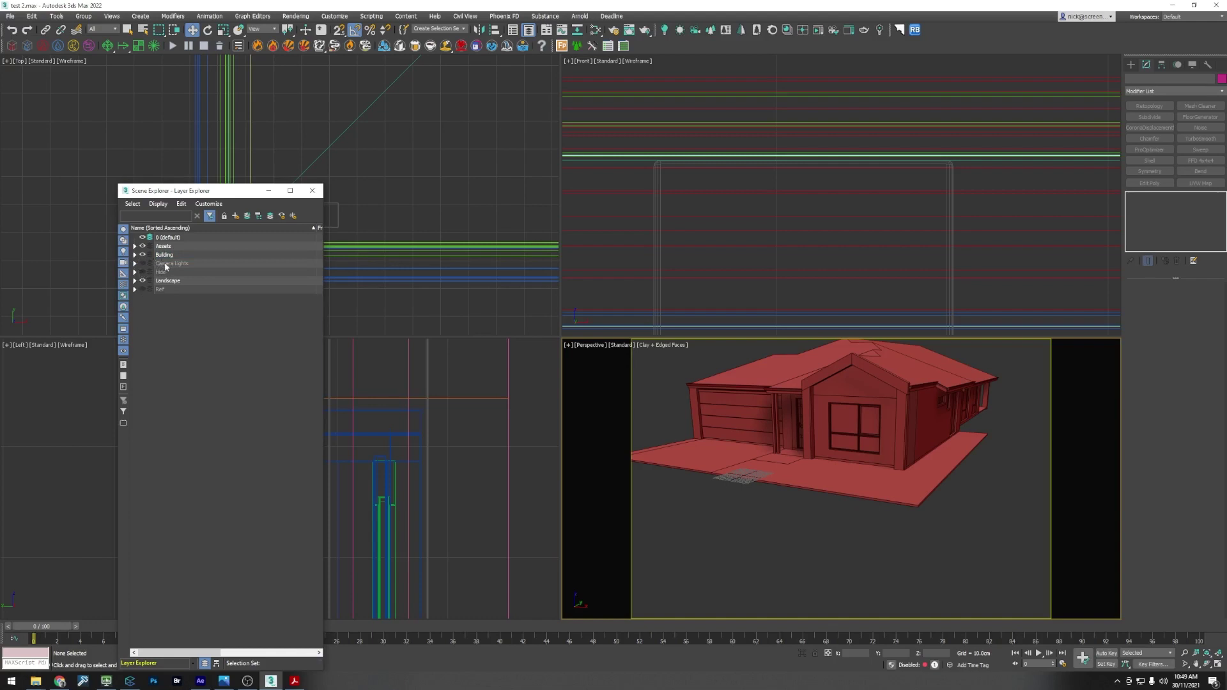
{"action": "middle_click_drag", "start_coordinate": [789, 527], "coordinate": [797, 528]}
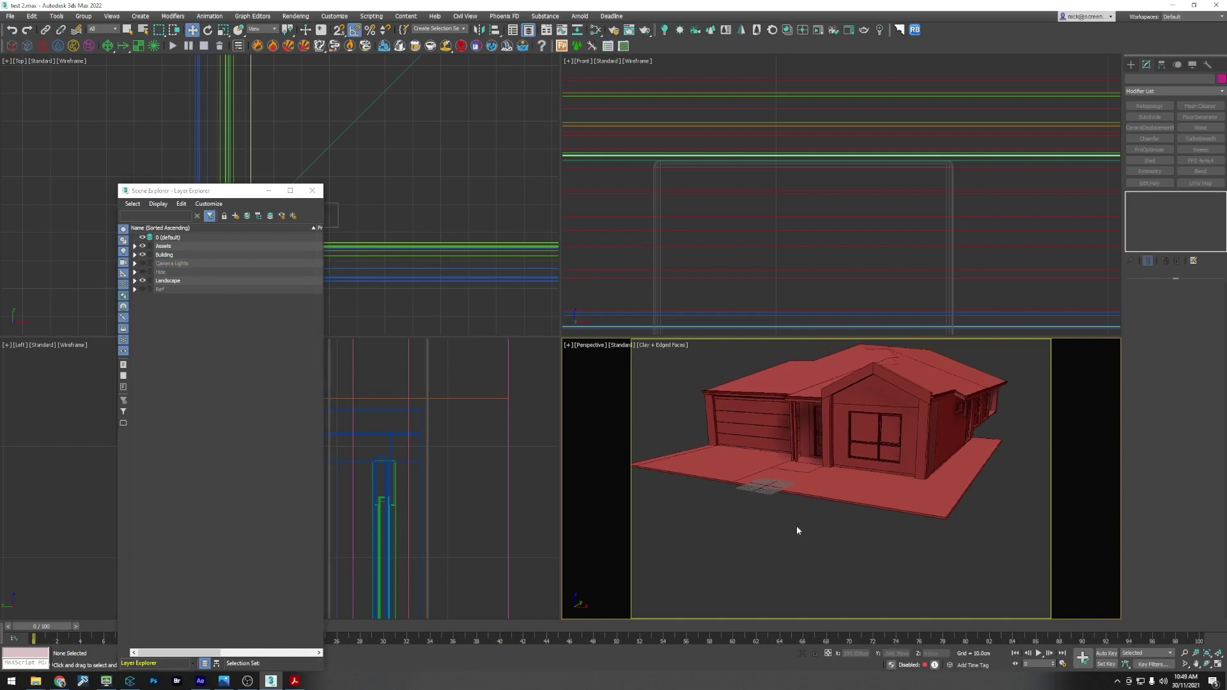
{"action": "left_click", "coordinate": [11, 17]}
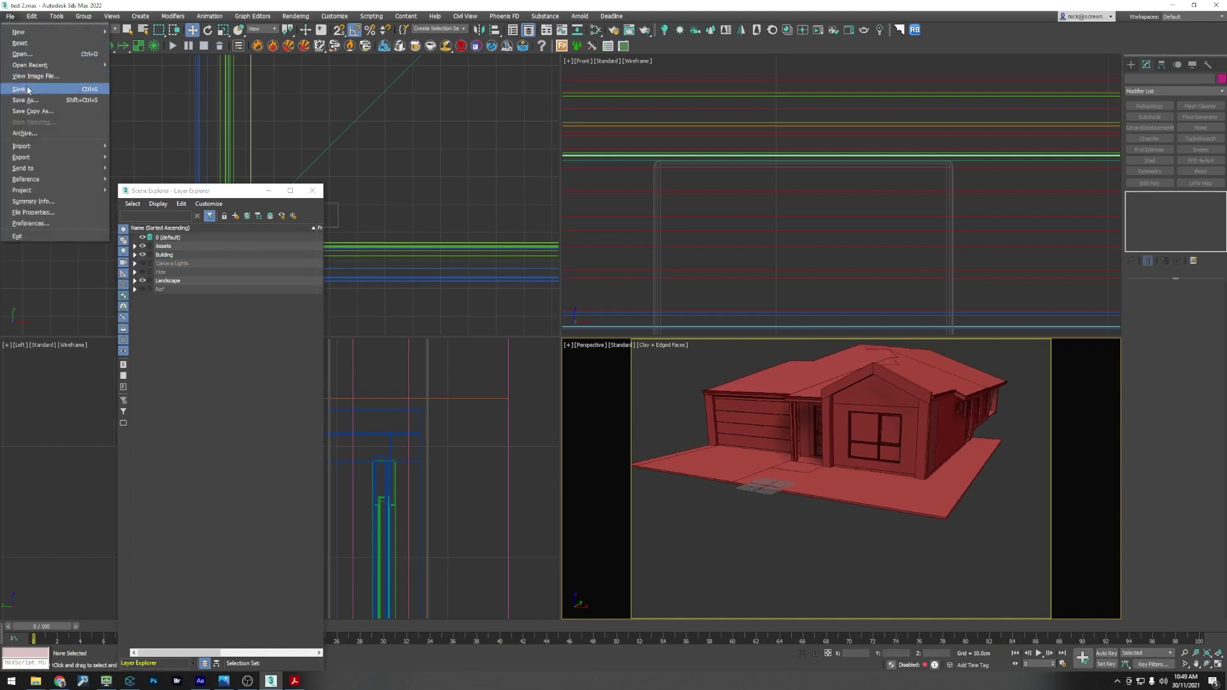
{"action": "left_click", "coordinate": [55, 87]}
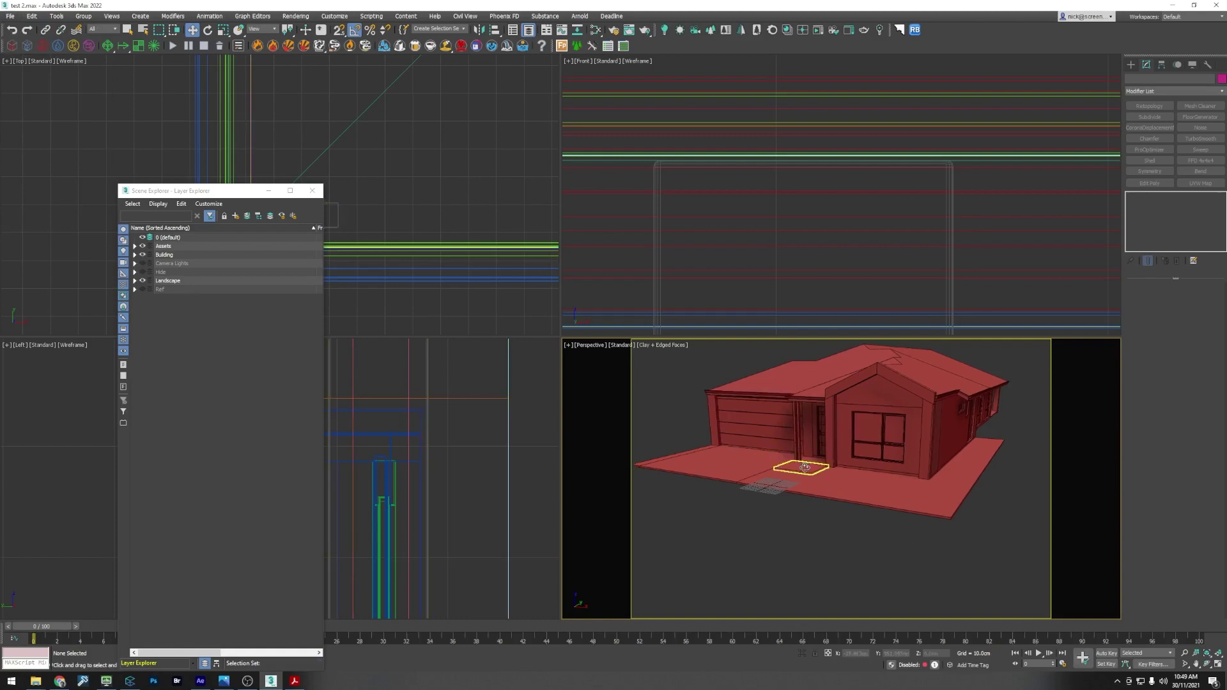
Step: Select the garage door, the driveway and the adjoining wall and trim objects, and isolate them
{"action": "middle_click_drag", "start_coordinate": [824, 473], "coordinate": [831, 503], "text": "alt"}
{"action": "scroll", "coordinate": [759, 453], "scroll_direction": "up", "scroll_amount": 5}
{"action": "key", "text": "w"}
{"action": "left_click", "coordinate": [780, 418]}
{"action": "scroll", "coordinate": [778, 416], "scroll_direction": "down", "scroll_amount": 2}
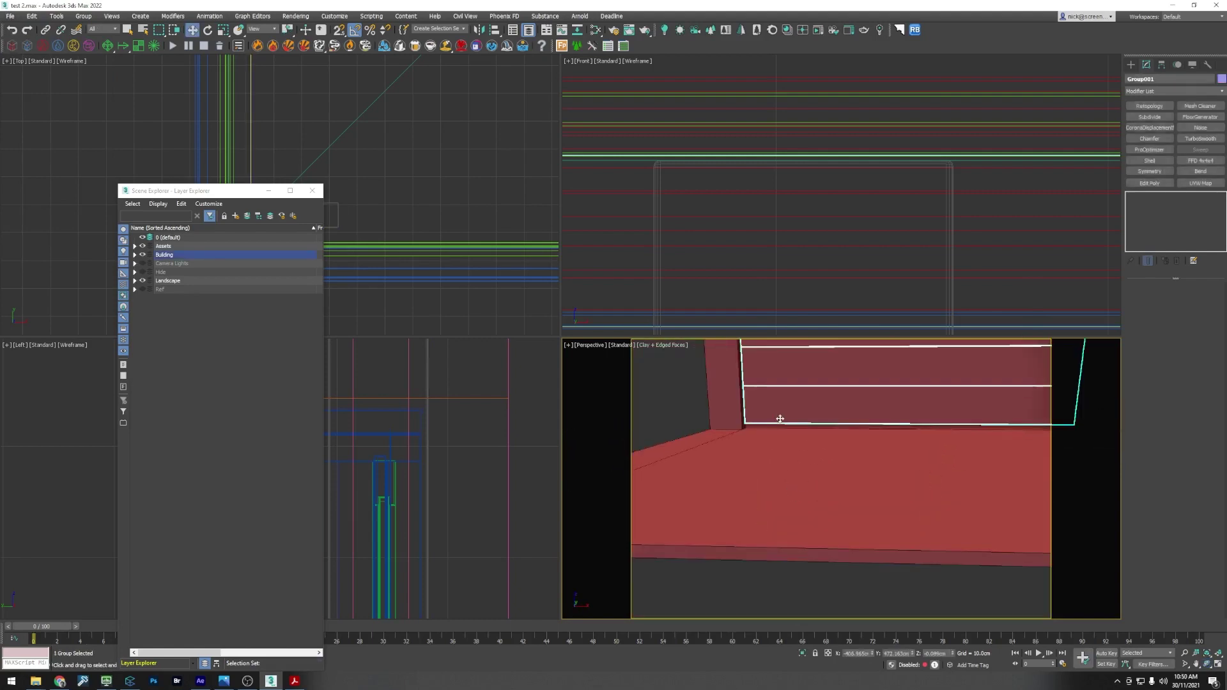
{"action": "middle_click_drag", "start_coordinate": [778, 416], "coordinate": [776, 510]}
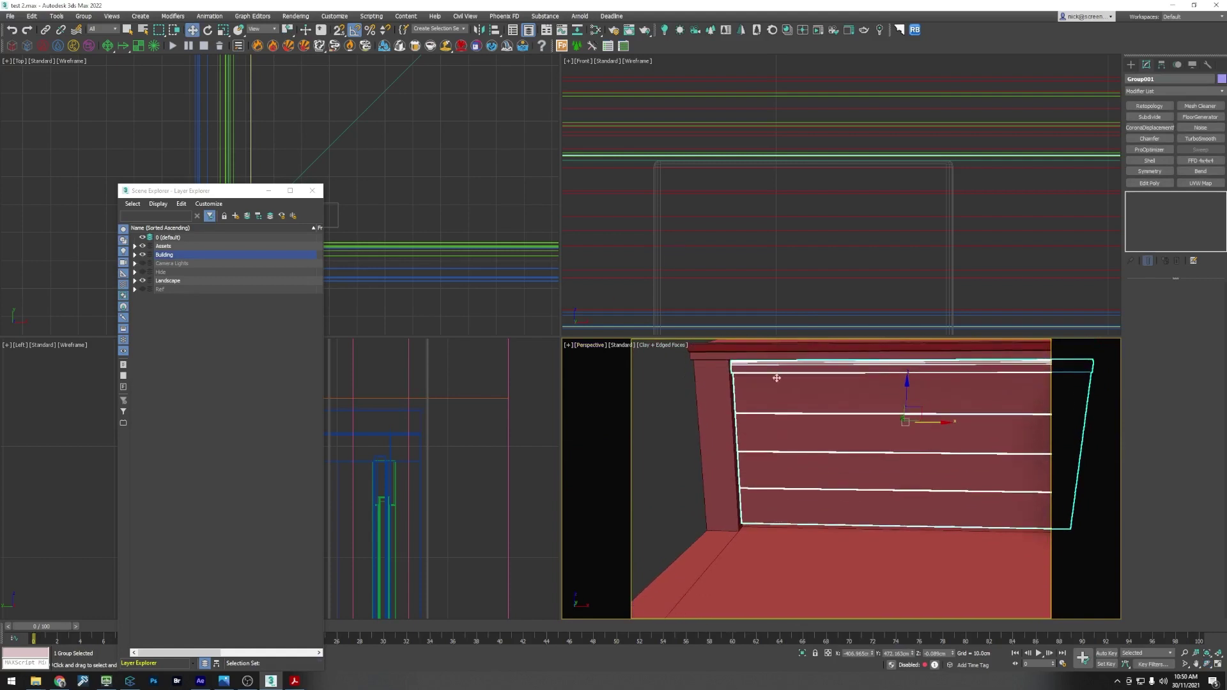
{"action": "left_click", "coordinate": [770, 542], "text": "ctrl"}
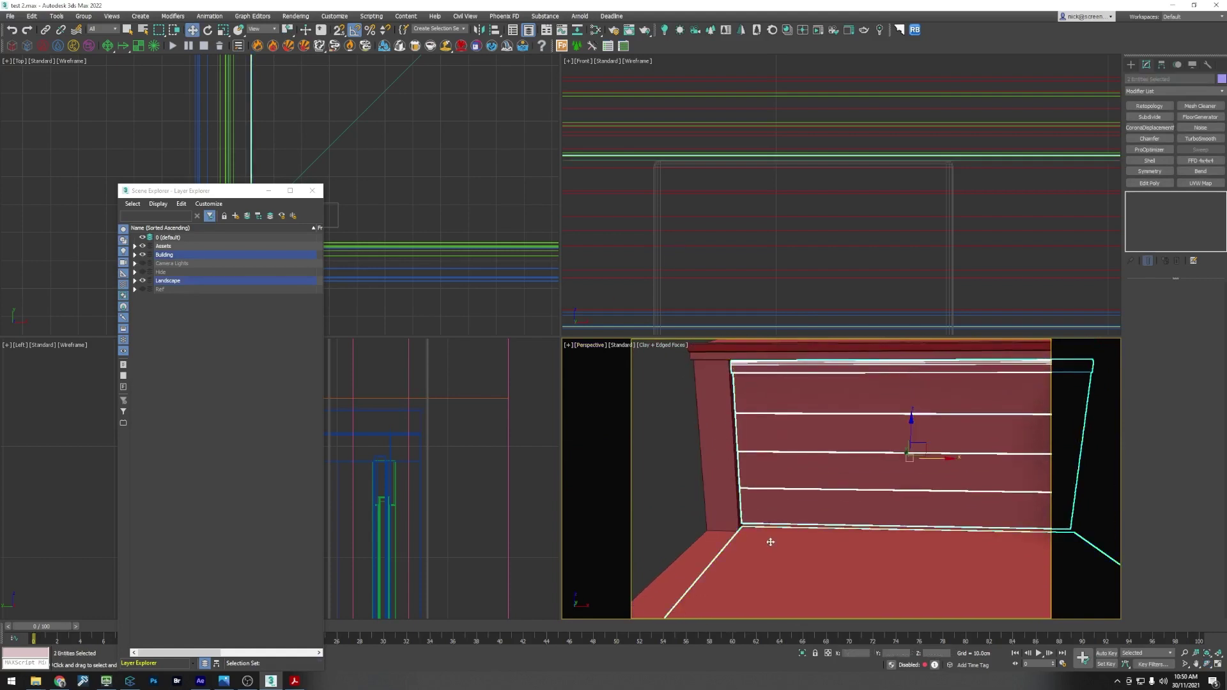
{"action": "left_click", "coordinate": [754, 360], "text": "ctrl"}
{"action": "middle_click_drag", "start_coordinate": [892, 441], "coordinate": [847, 498], "text": "alt"}
{"action": "key", "text": "alt+q"}
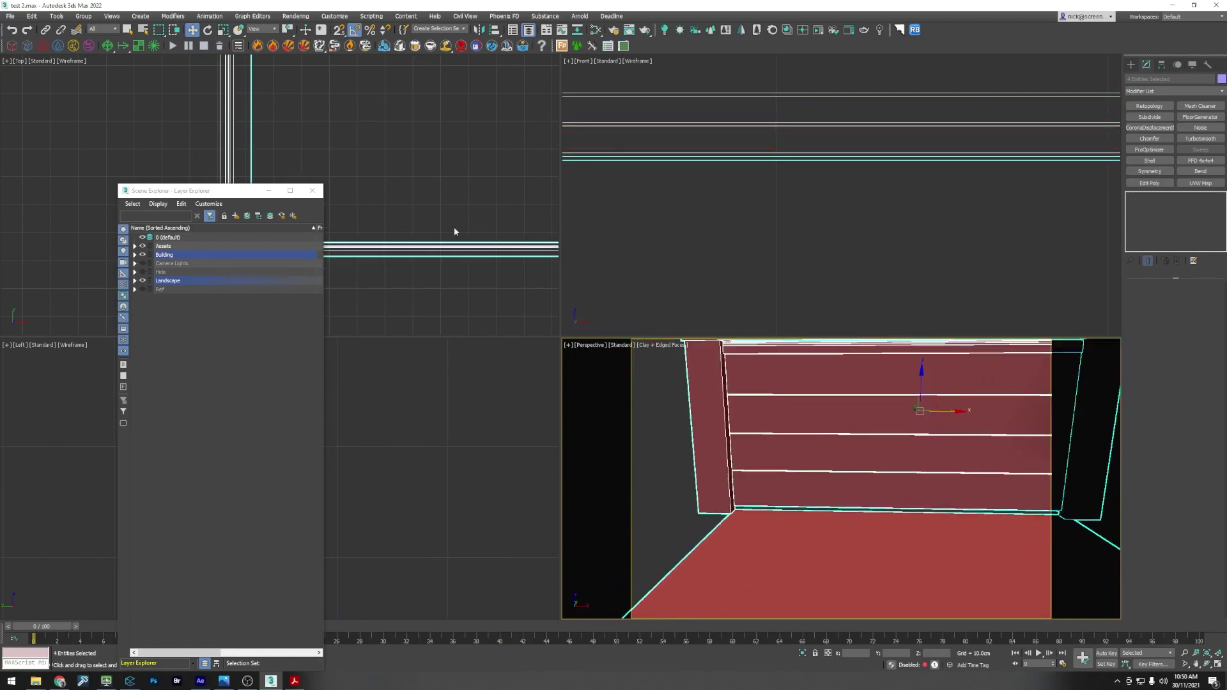
Step: Move the garage door group down in the front view until its bottom edge lines up with the base of the wall
{"action": "scroll", "coordinate": [742, 509], "scroll_direction": "up", "scroll_amount": 5}
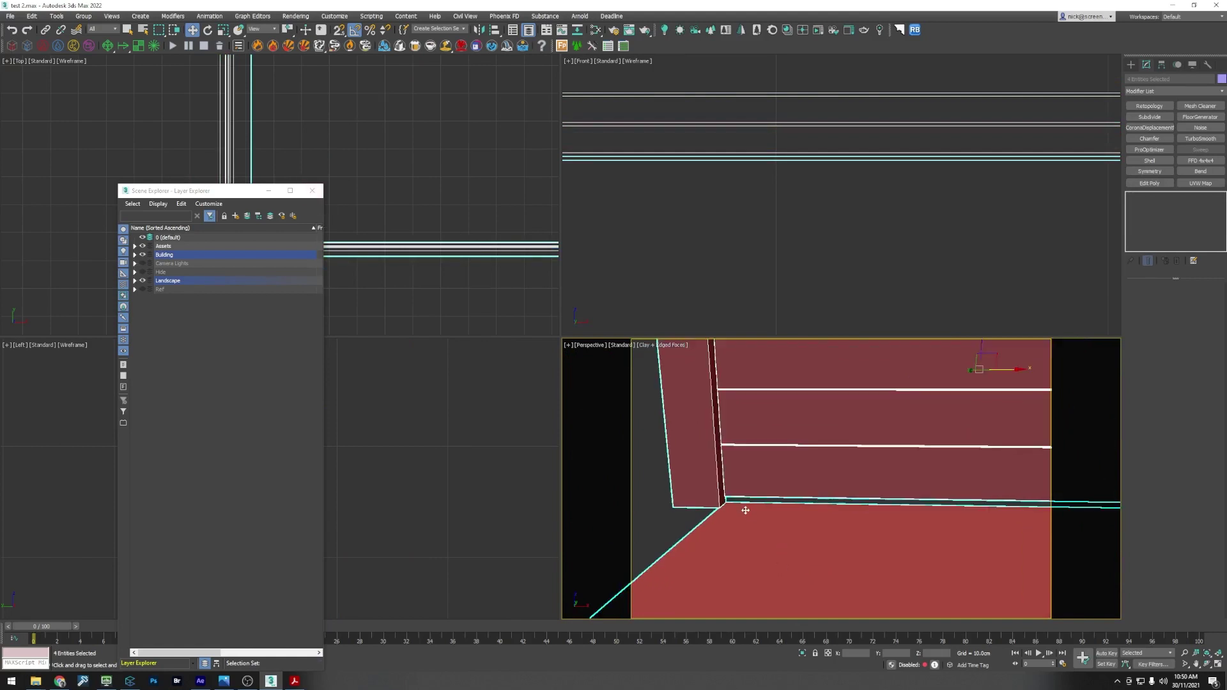
{"action": "scroll", "coordinate": [765, 514], "scroll_direction": "down", "scroll_amount": 8}
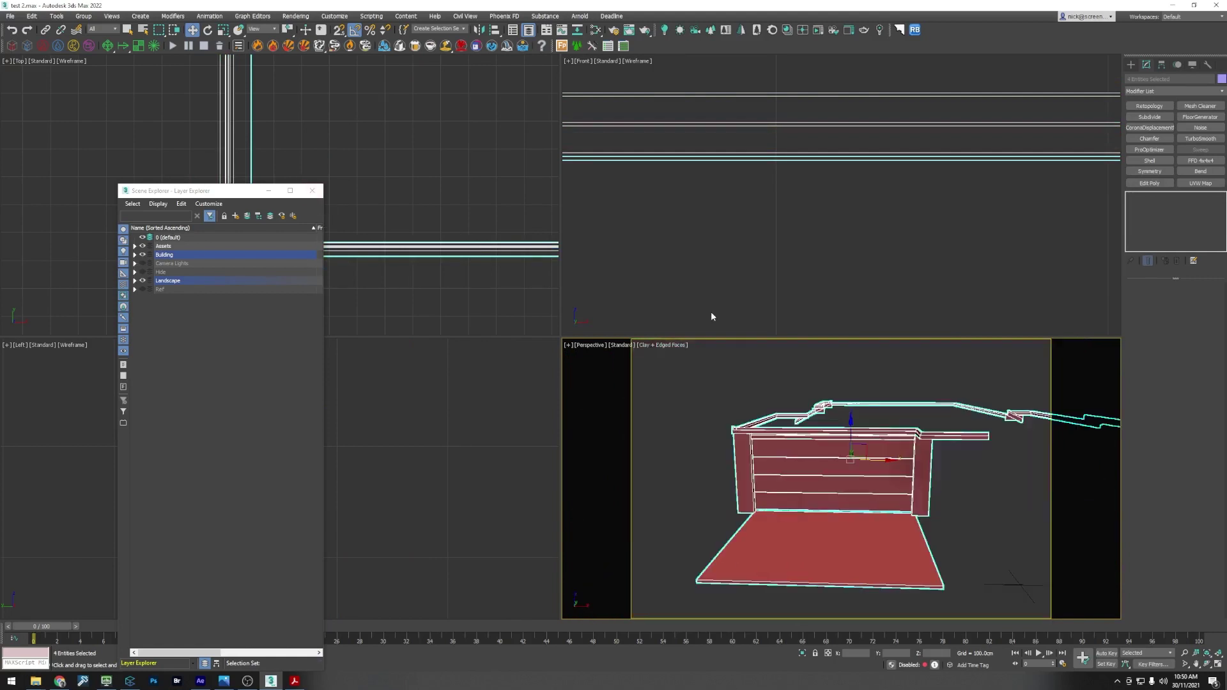
{"action": "scroll", "coordinate": [722, 258], "scroll_direction": "up", "scroll_amount": 6}
{"action": "middle_click_drag", "start_coordinate": [740, 247], "coordinate": [833, 179]}
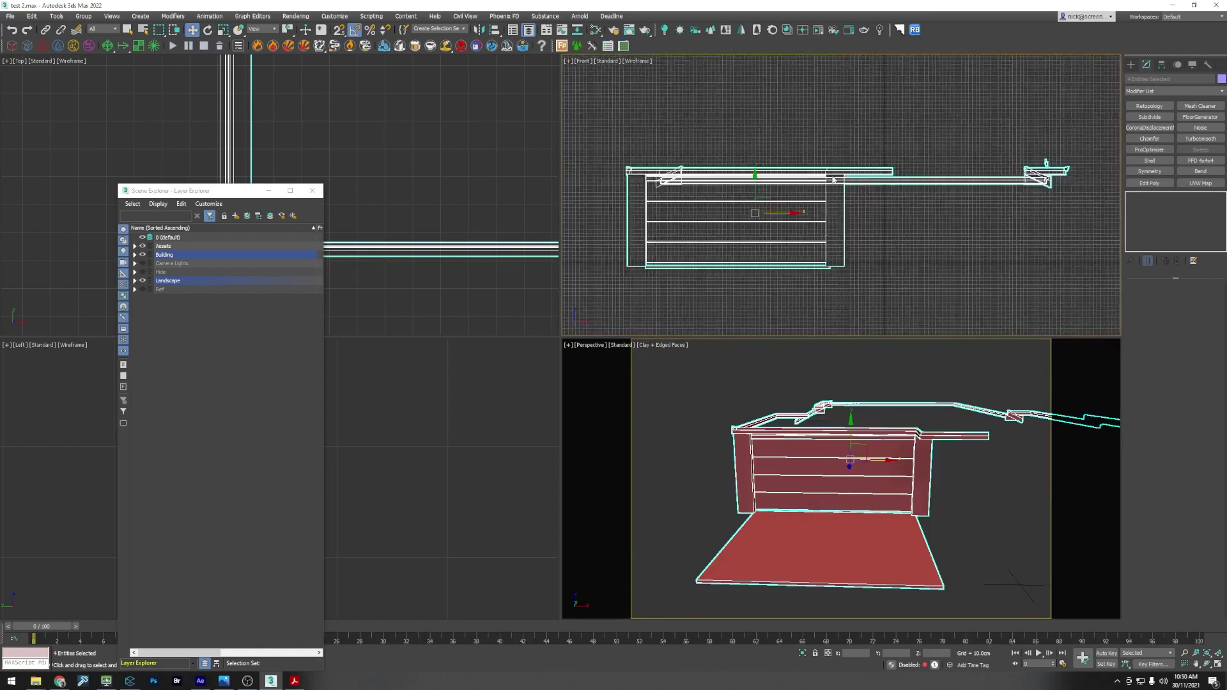
{"action": "scroll", "coordinate": [720, 266], "scroll_direction": "down", "scroll_amount": 3}
{"action": "left_click", "coordinate": [721, 256]}
{"action": "scroll", "coordinate": [702, 227], "scroll_direction": "up", "scroll_amount": 6}
{"action": "left_click", "coordinate": [702, 224]}
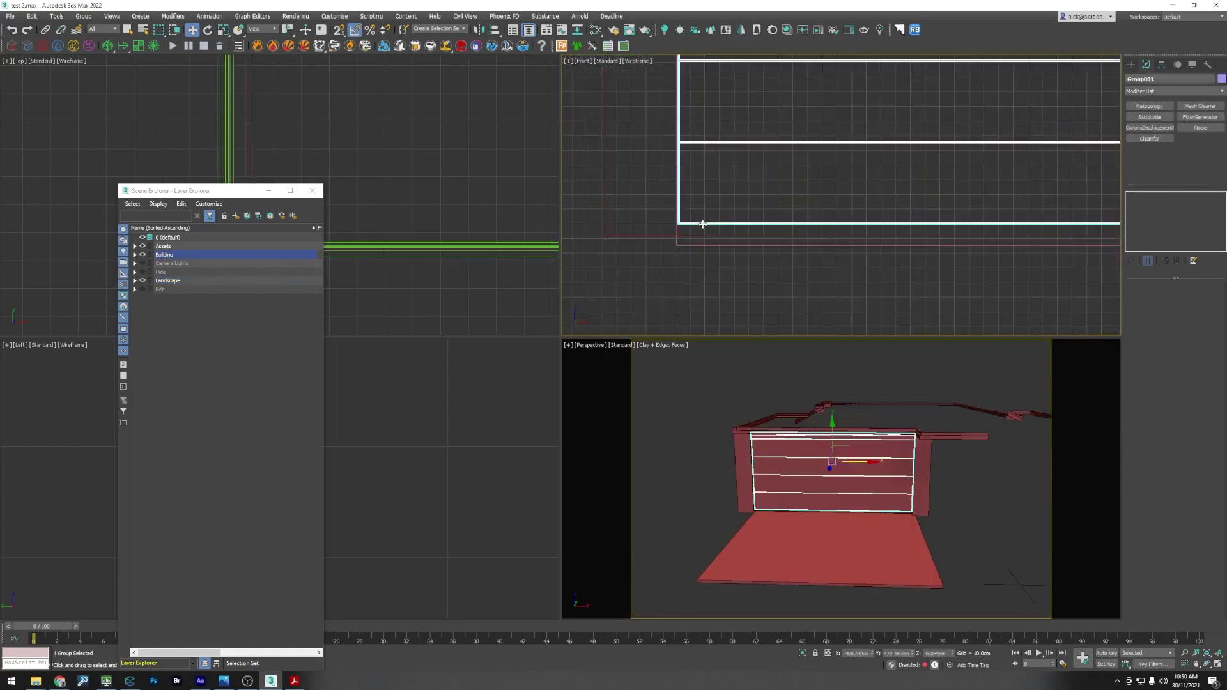
{"action": "scroll", "coordinate": [702, 224], "scroll_direction": "down", "scroll_amount": 2}
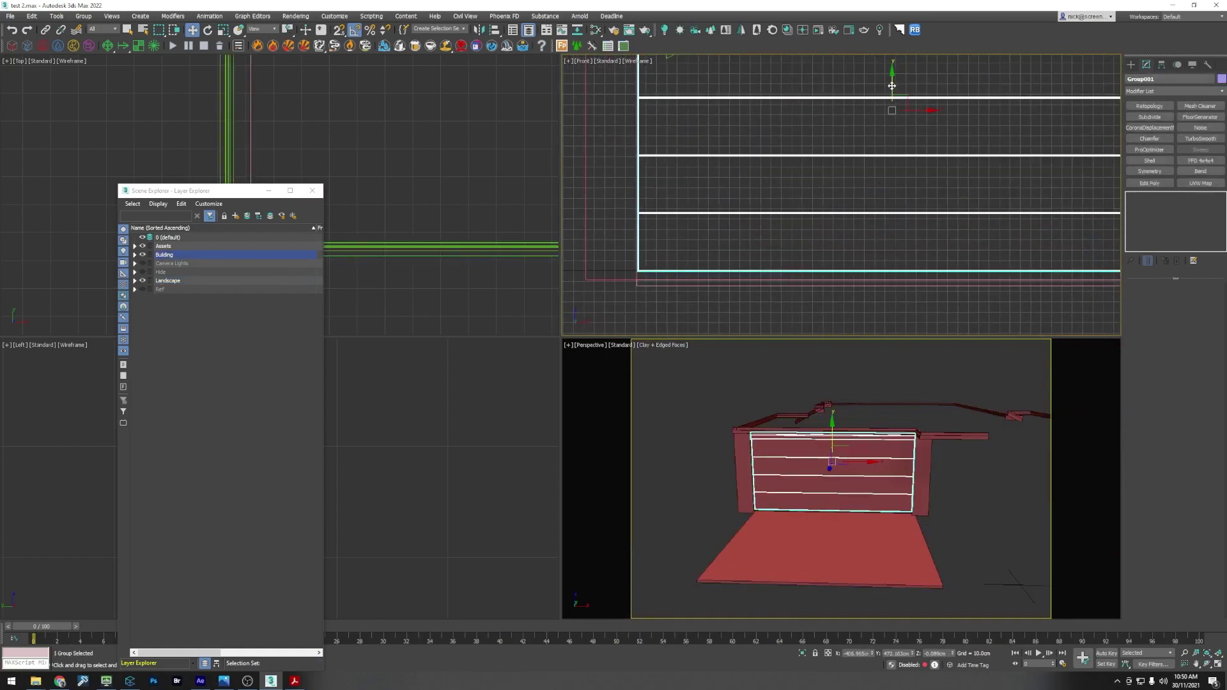
{"action": "left_click_drag", "start_coordinate": [891, 86], "coordinate": [893, 94]}
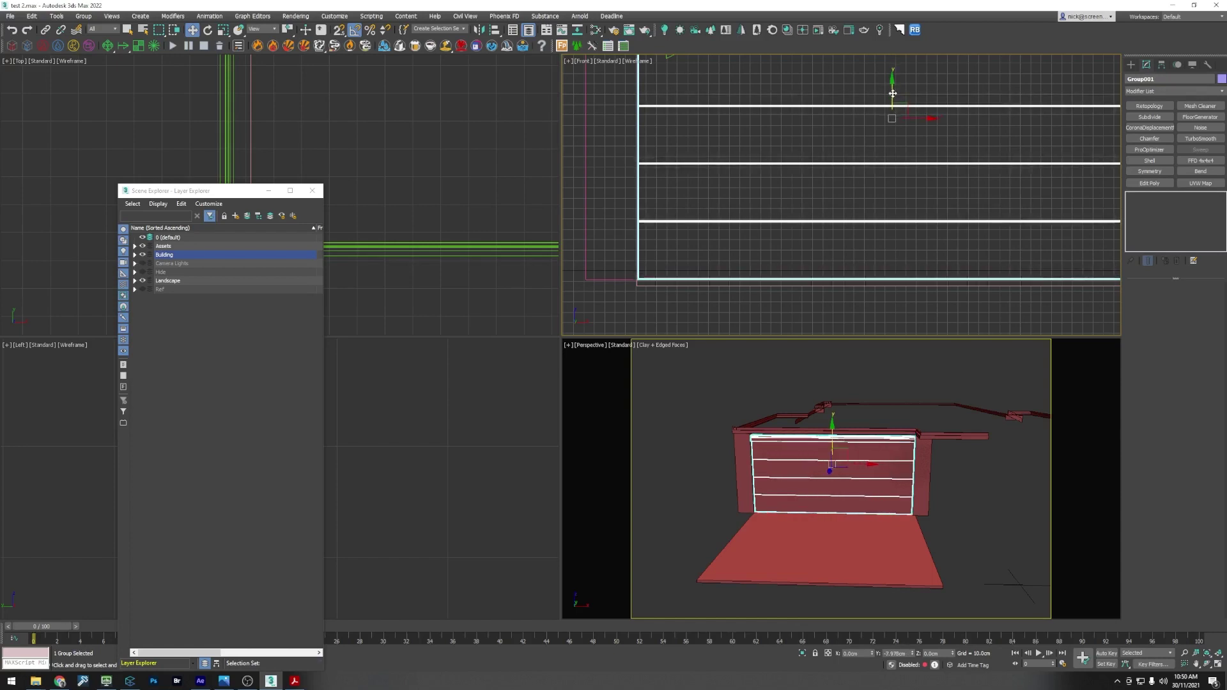
Step: Fine-tune the garage door group's height against the wall base with a slight upward nudge in the front view
{"action": "scroll", "coordinate": [636, 276], "scroll_direction": "up", "scroll_amount": 8}
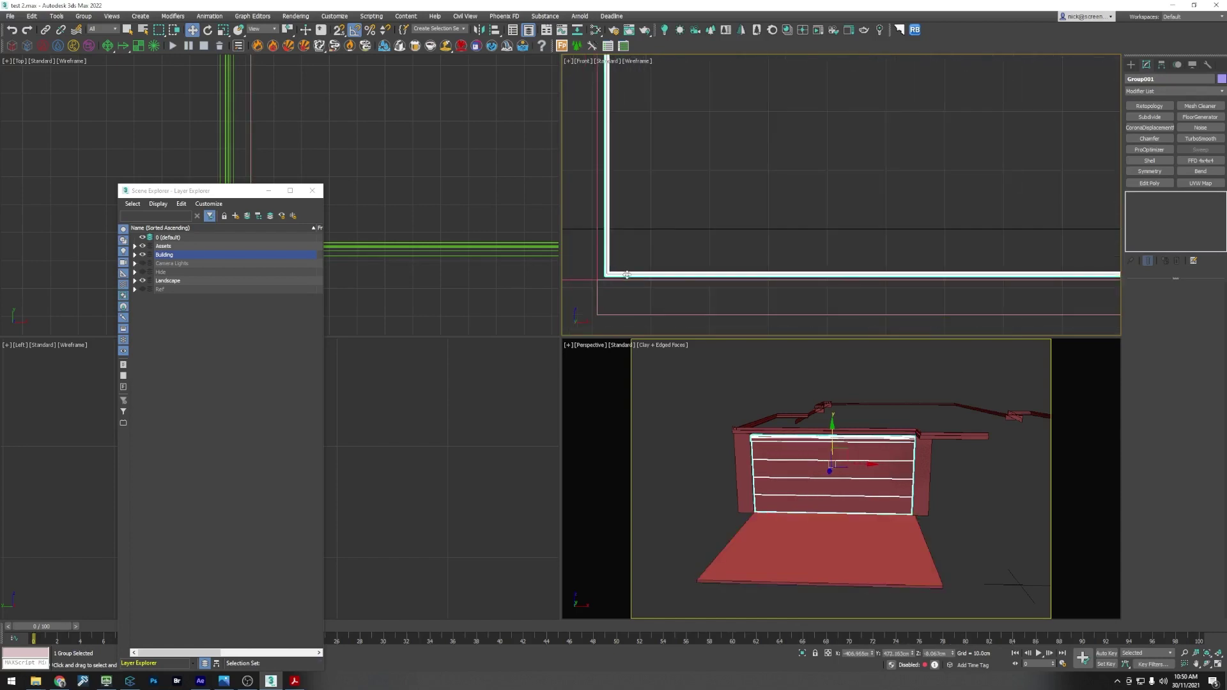
{"action": "scroll", "coordinate": [624, 266], "scroll_direction": "down", "scroll_amount": 6}
{"action": "middle_click_drag", "start_coordinate": [814, 236], "coordinate": [731, 273]}
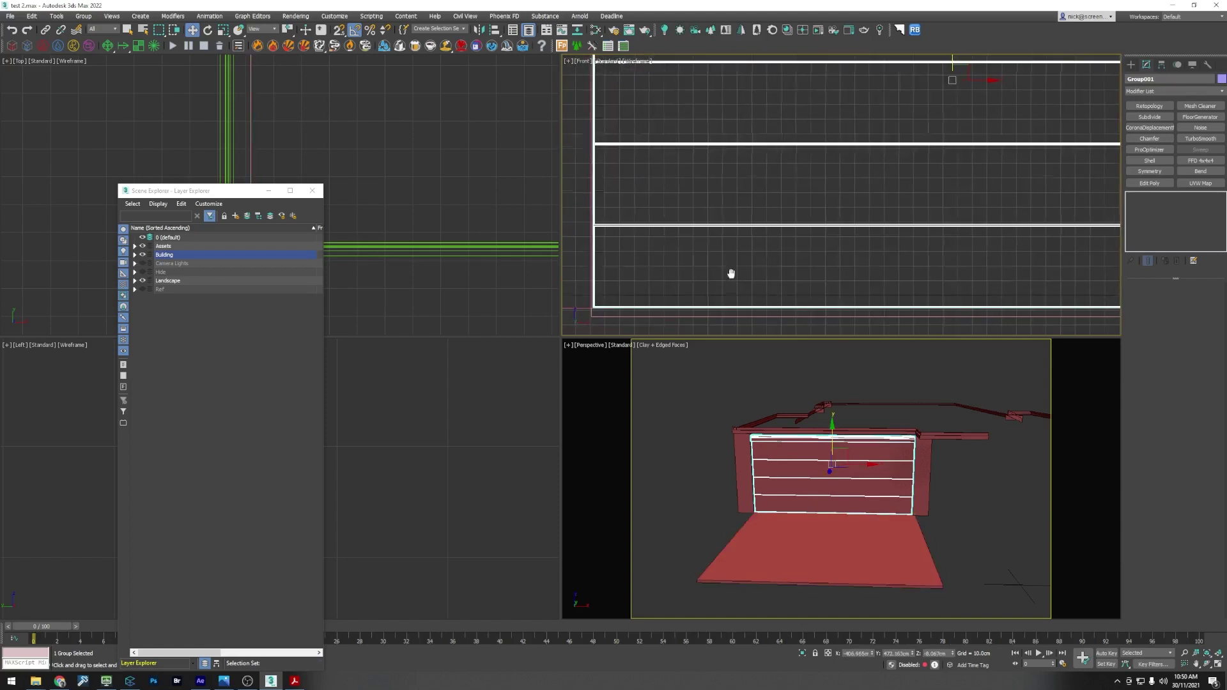
{"action": "middle_click_drag", "start_coordinate": [922, 122], "coordinate": [910, 132]}
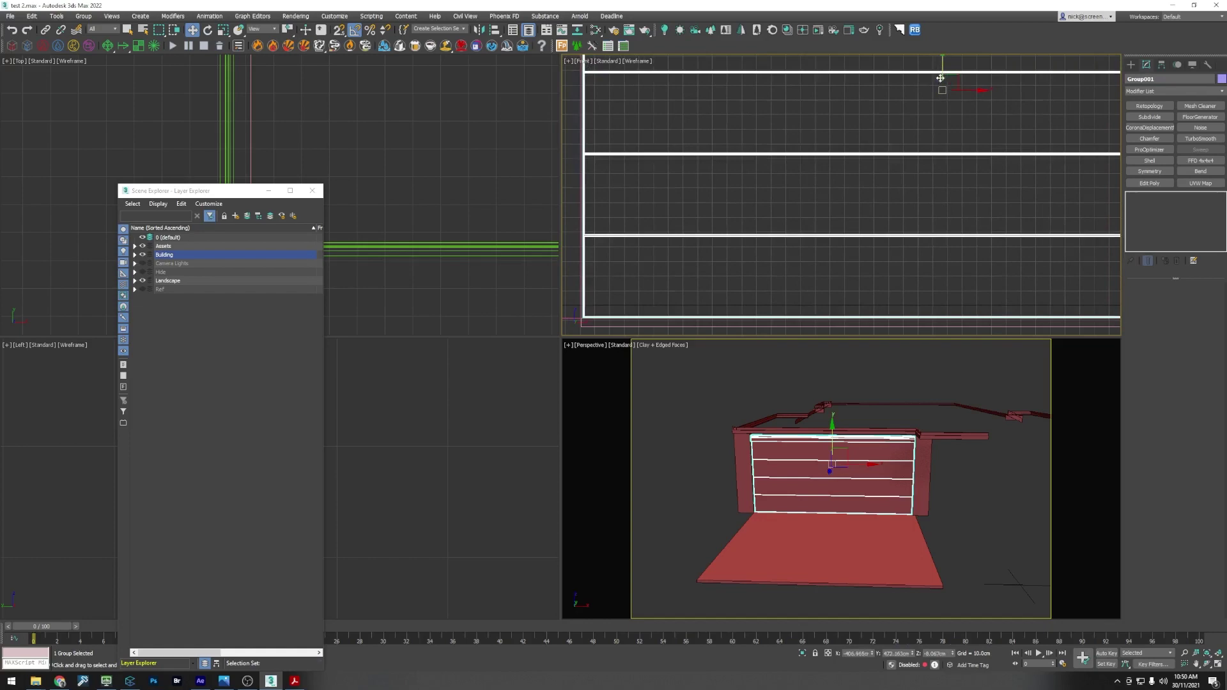
{"action": "key", "text": "alt+w"}
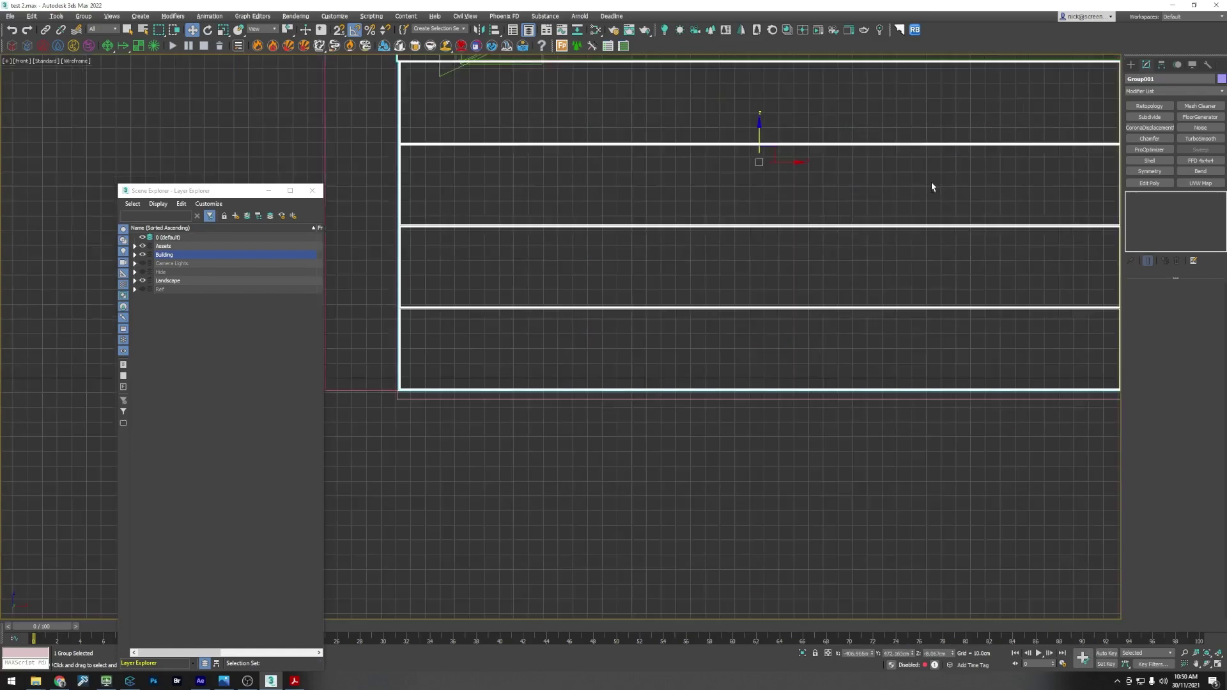
{"action": "left_click_drag", "start_coordinate": [760, 139], "coordinate": [760, 138]}
{"action": "middle_click_drag", "start_coordinate": [718, 222], "coordinate": [707, 302]}
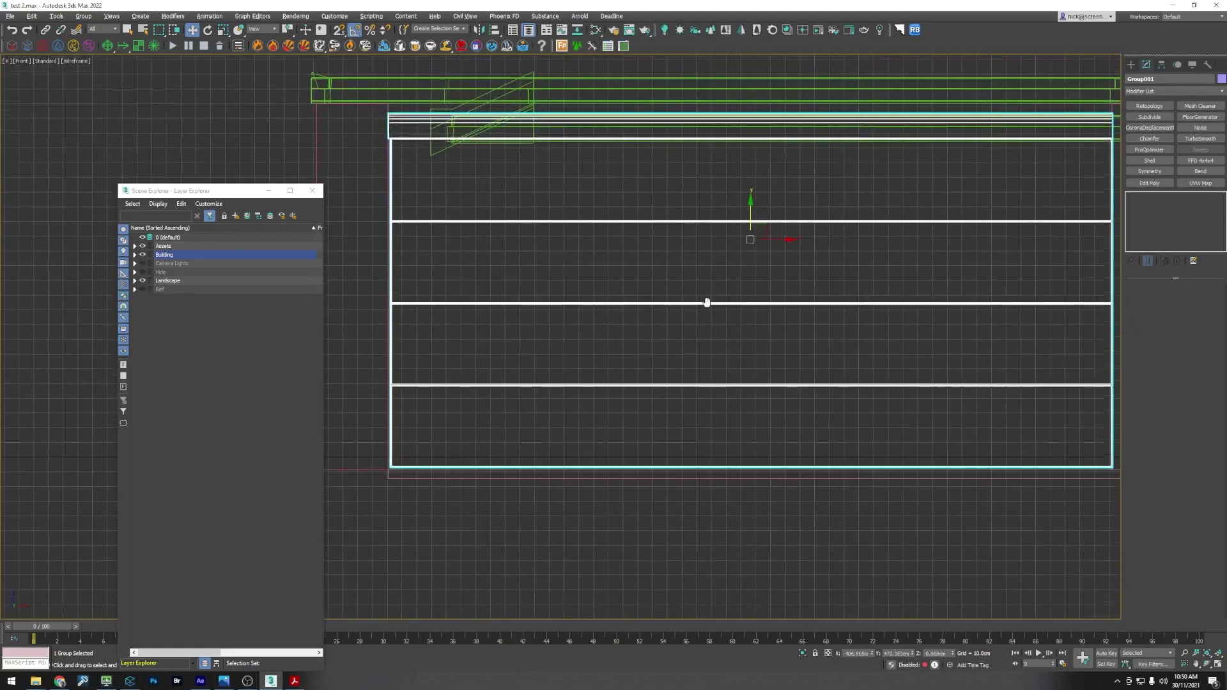
Step: Open the garage door group so its parts can be edited individually
{"action": "scroll", "coordinate": [404, 110], "scroll_direction": "up", "scroll_amount": 3}
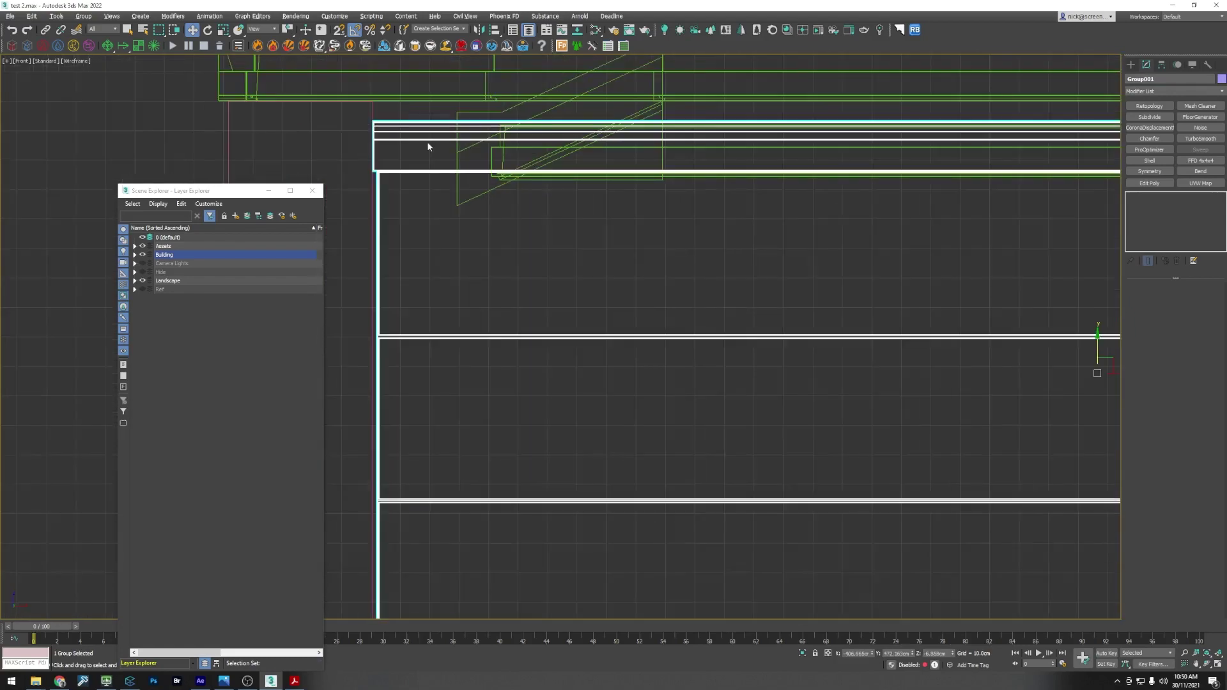
{"action": "left_click", "coordinate": [83, 15]}
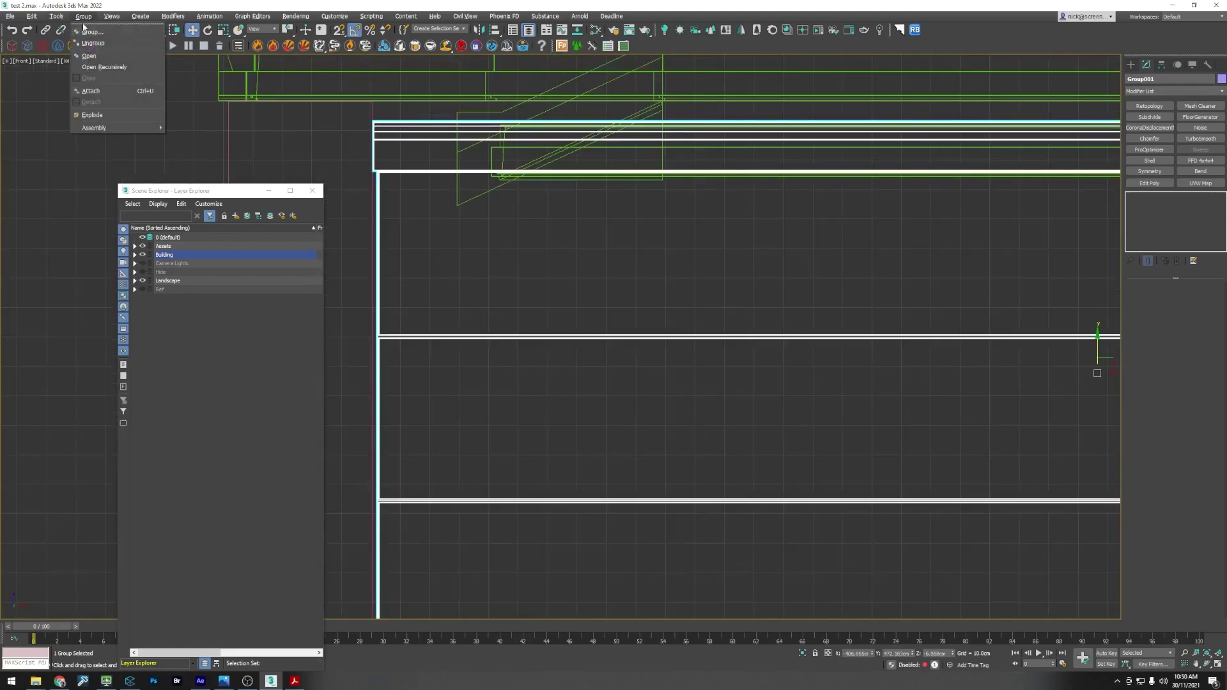
{"action": "left_click", "coordinate": [99, 51]}
Step: Move the box above the garage door panels up to meet the top of the door opening
{"action": "left_click", "coordinate": [406, 131]}
{"action": "middle_click_drag", "start_coordinate": [783, 158], "coordinate": [715, 190]}
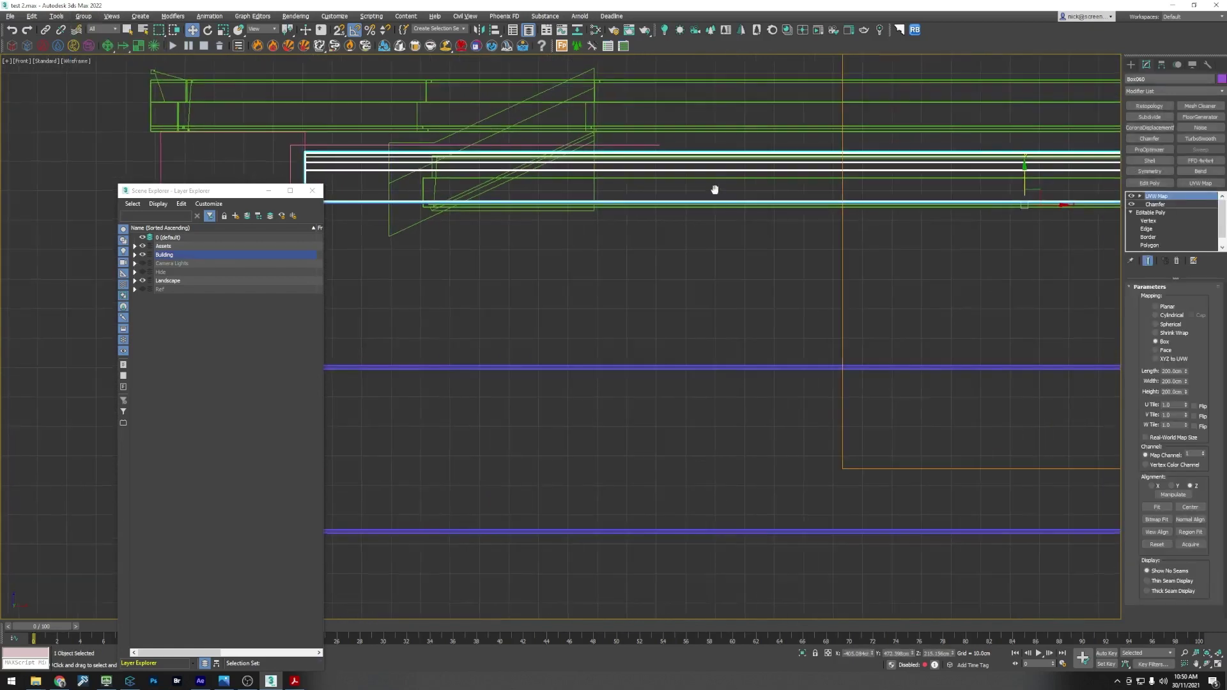
{"action": "key", "text": "alt+w"}
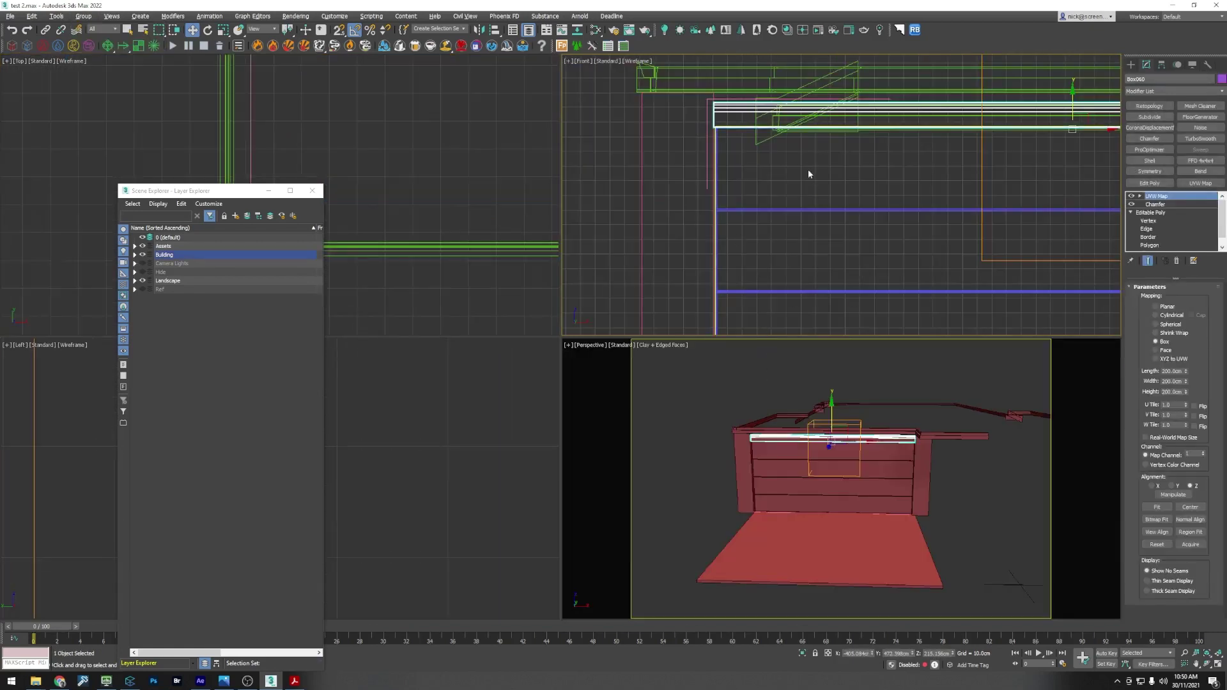
{"action": "middle_click_drag", "start_coordinate": [808, 170], "coordinate": [804, 168]}
{"action": "middle_click_drag", "start_coordinate": [482, 376], "coordinate": [489, 376]}
{"action": "scroll", "coordinate": [812, 125], "scroll_direction": "down", "scroll_amount": 2}
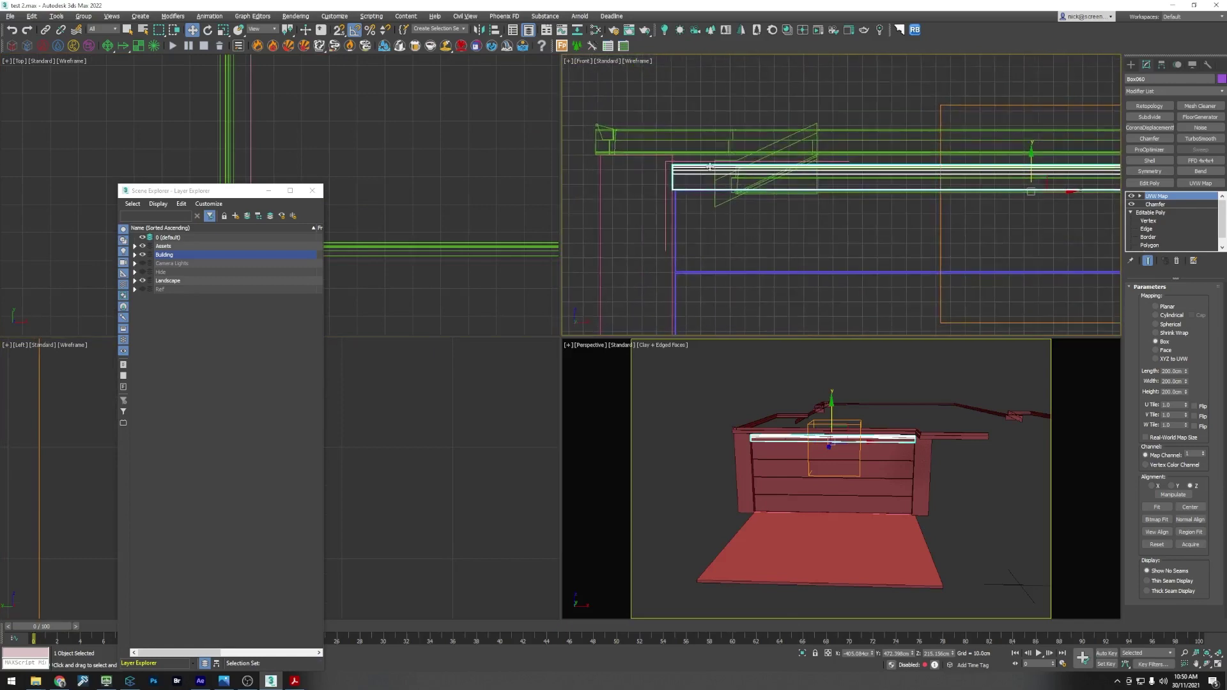
{"action": "middle_click_drag", "start_coordinate": [812, 125], "coordinate": [903, 181]}
{"action": "scroll", "coordinate": [904, 181], "scroll_direction": "up", "scroll_amount": 4}
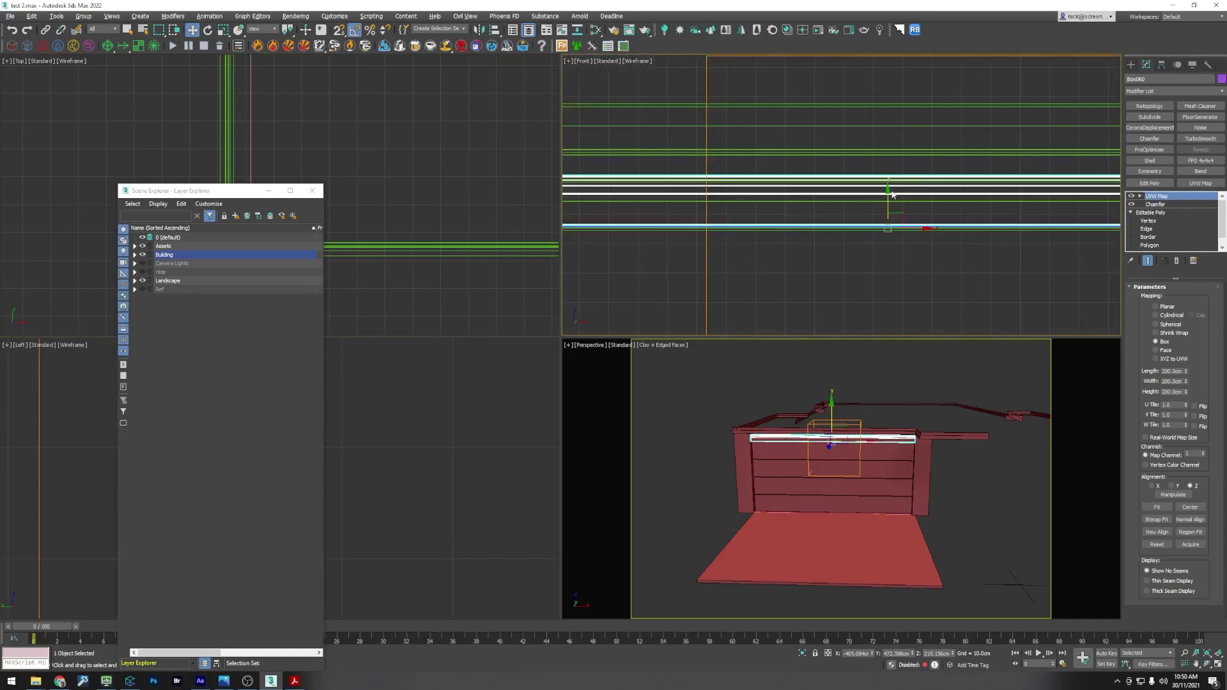
{"action": "left_click_drag", "start_coordinate": [888, 198], "coordinate": [885, 178]}
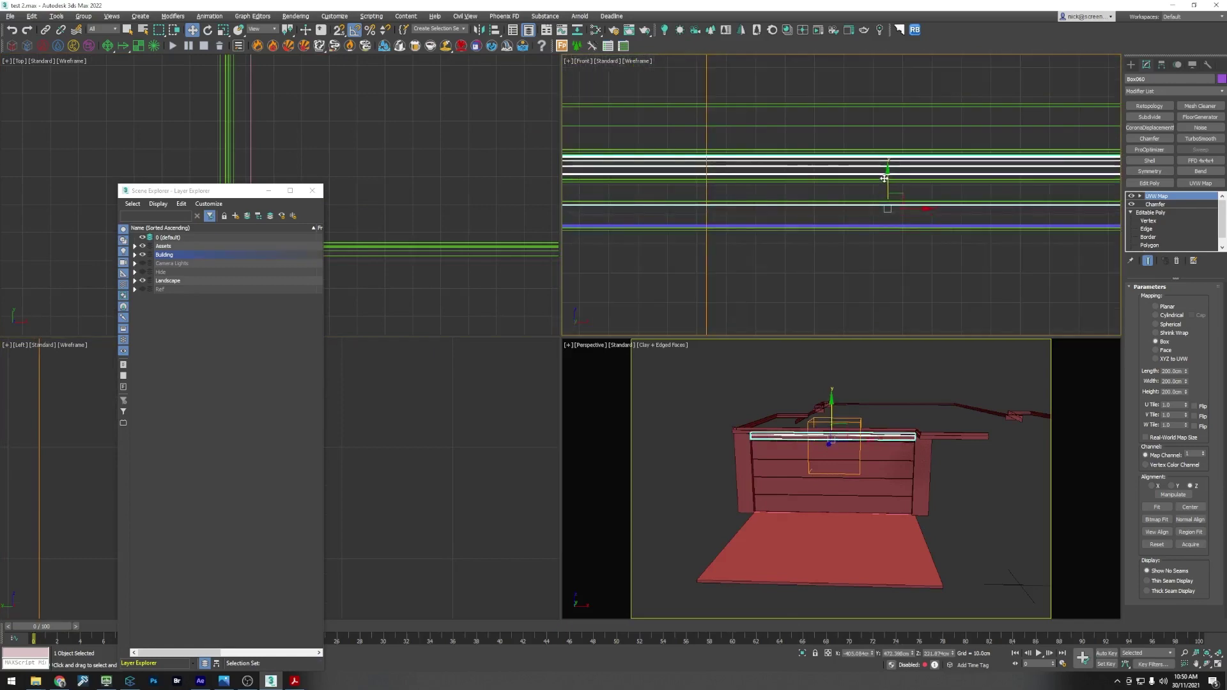
{"action": "scroll", "coordinate": [768, 380], "scroll_direction": "up", "scroll_amount": 8}
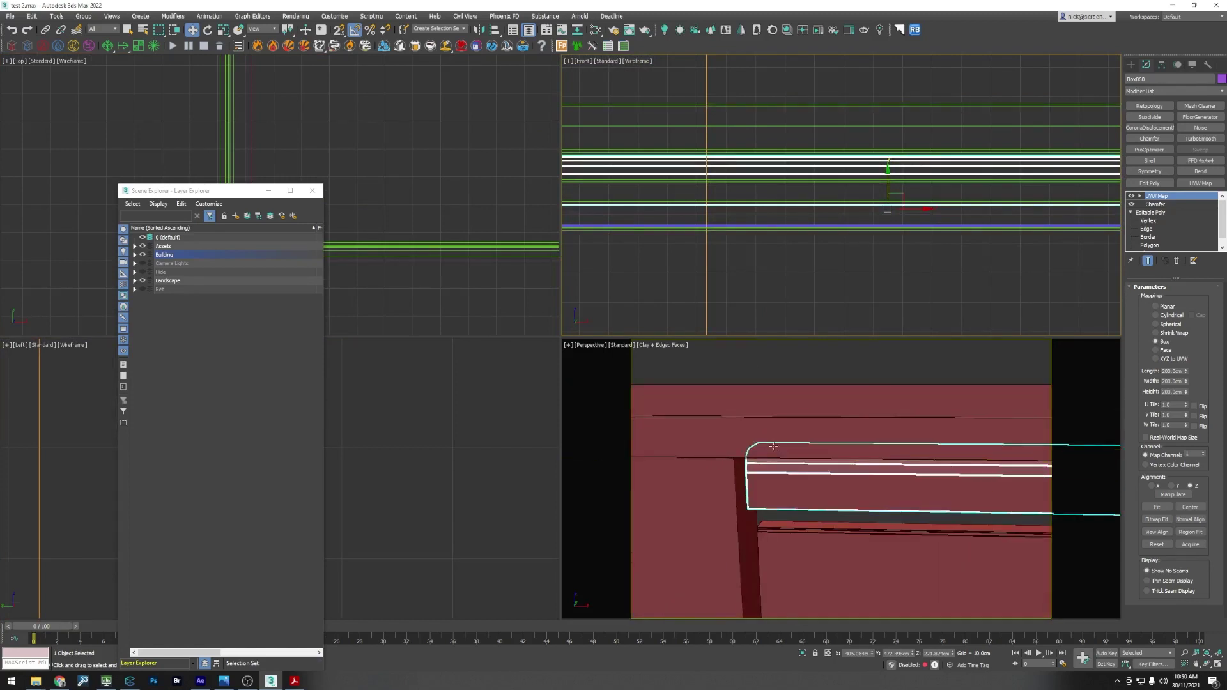
{"action": "middle_click_drag", "start_coordinate": [704, 178], "coordinate": [927, 161]}
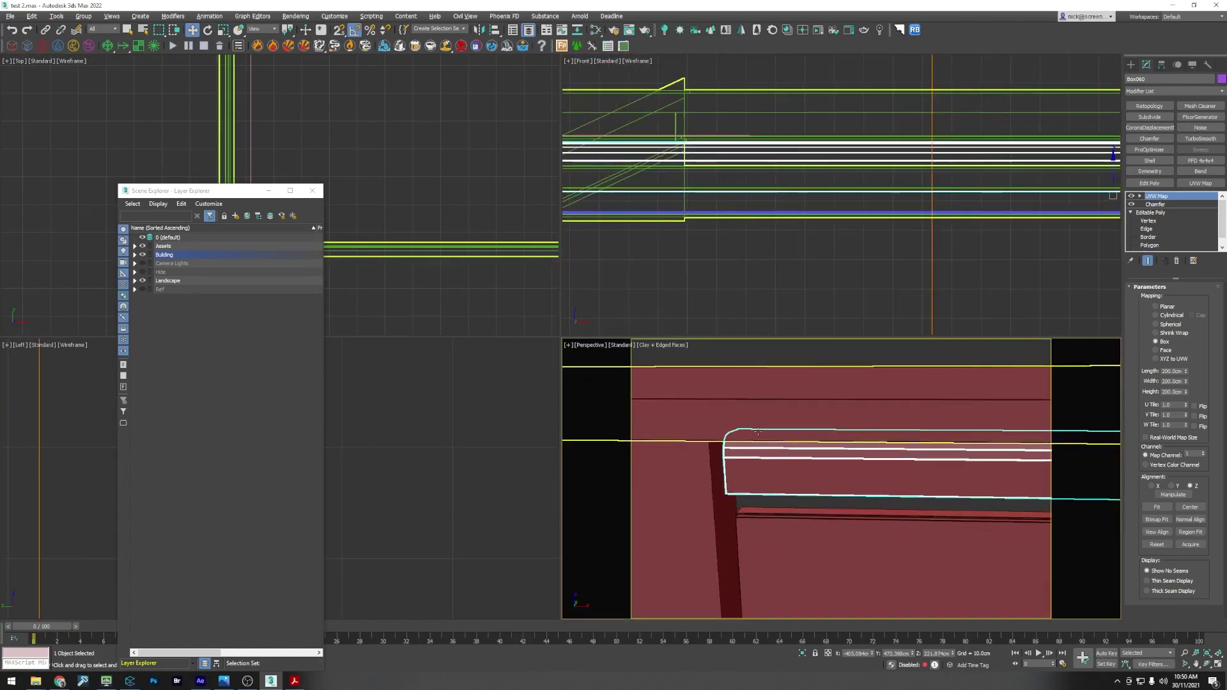
{"action": "middle_click_drag", "start_coordinate": [844, 521], "coordinate": [835, 505], "text": "alt"}
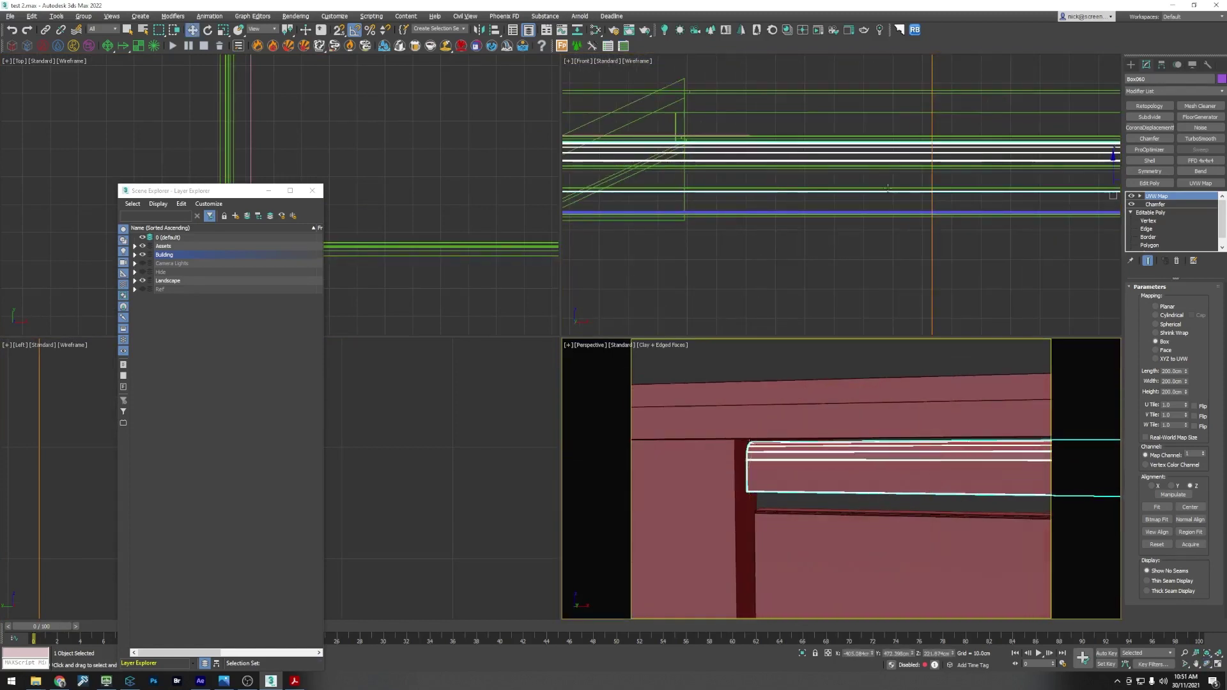
Step: Scale the garage door panels up slightly along the vertical axis in the front view to reduce the gap beneath the box above
{"action": "scroll", "coordinate": [1041, 230], "scroll_direction": "up", "scroll_amount": 6}
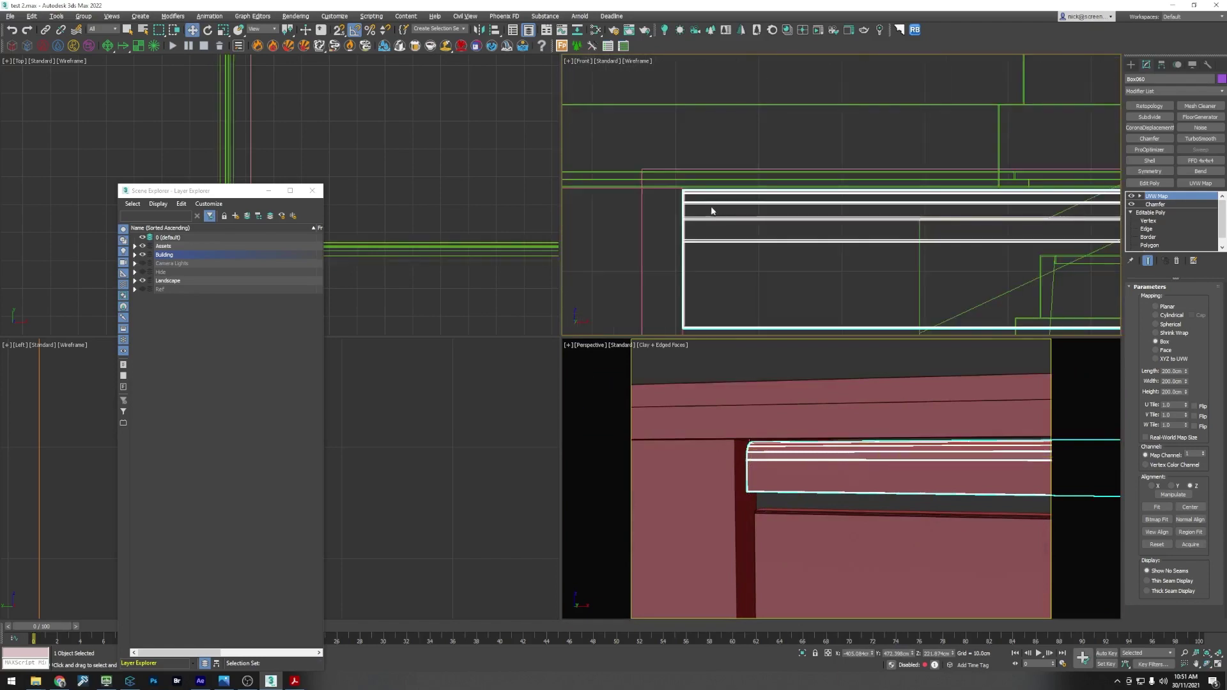
{"action": "scroll", "coordinate": [713, 210], "scroll_direction": "down", "scroll_amount": 4}
{"action": "left_click", "coordinate": [723, 226]}
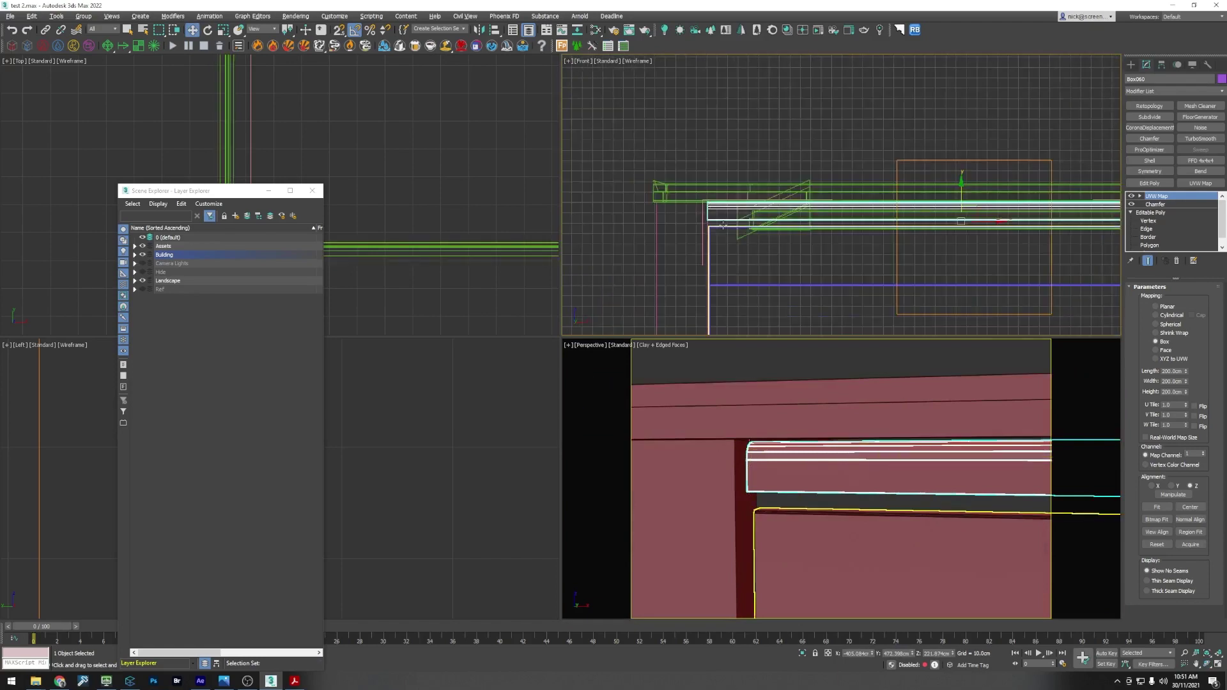
{"action": "left_click", "coordinate": [223, 30]}
{"action": "key", "text": "z"}
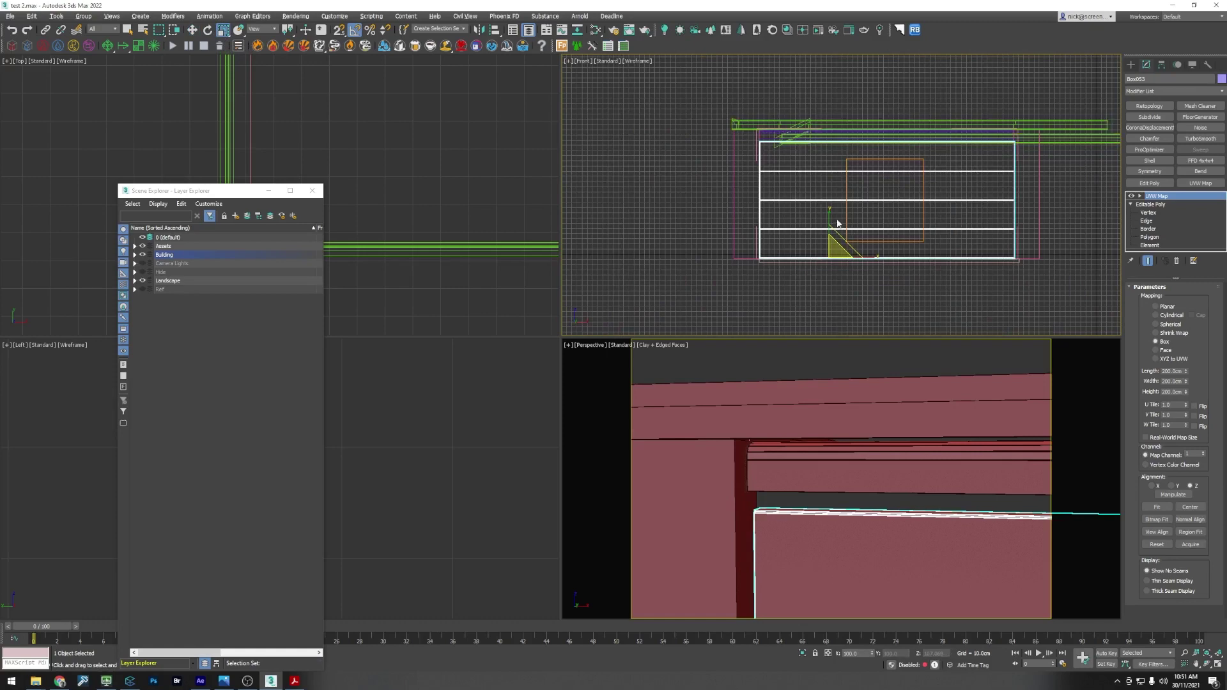
{"action": "scroll", "coordinate": [836, 223], "scroll_direction": "up", "scroll_amount": 2}
{"action": "left_click_drag", "start_coordinate": [827, 234], "coordinate": [824, 234]}
{"action": "scroll", "coordinate": [734, 127], "scroll_direction": "up", "scroll_amount": 6}
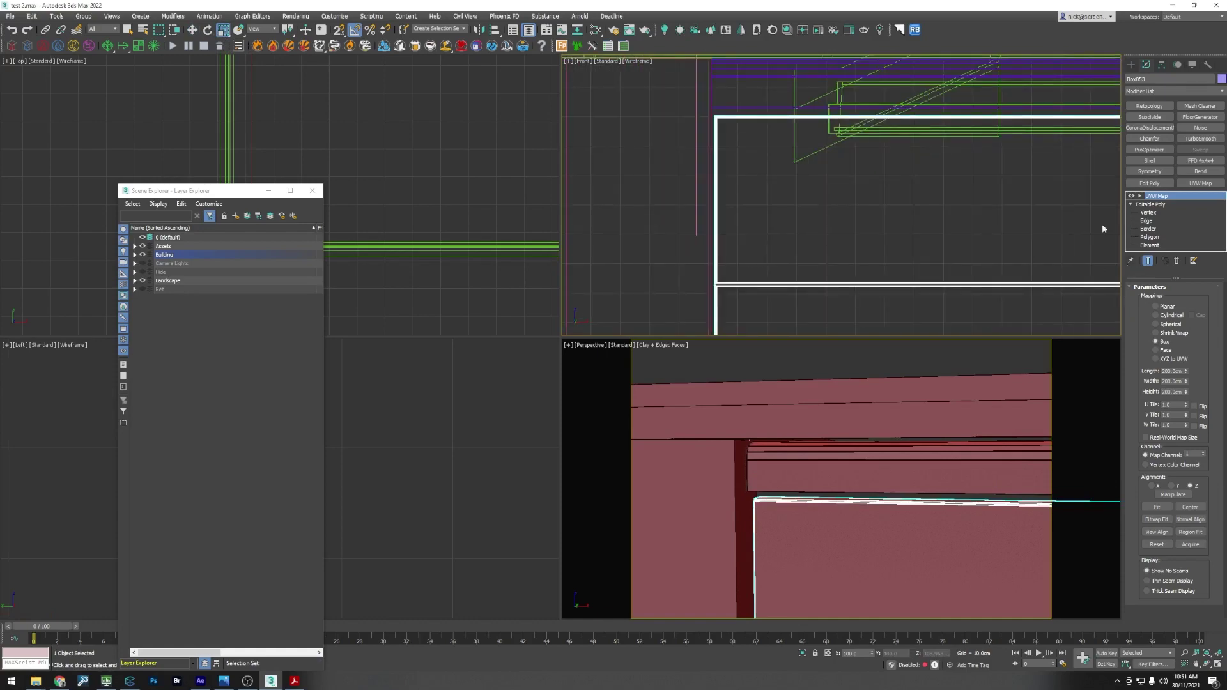
{"action": "scroll", "coordinate": [799, 164], "scroll_direction": "down", "scroll_amount": 5}
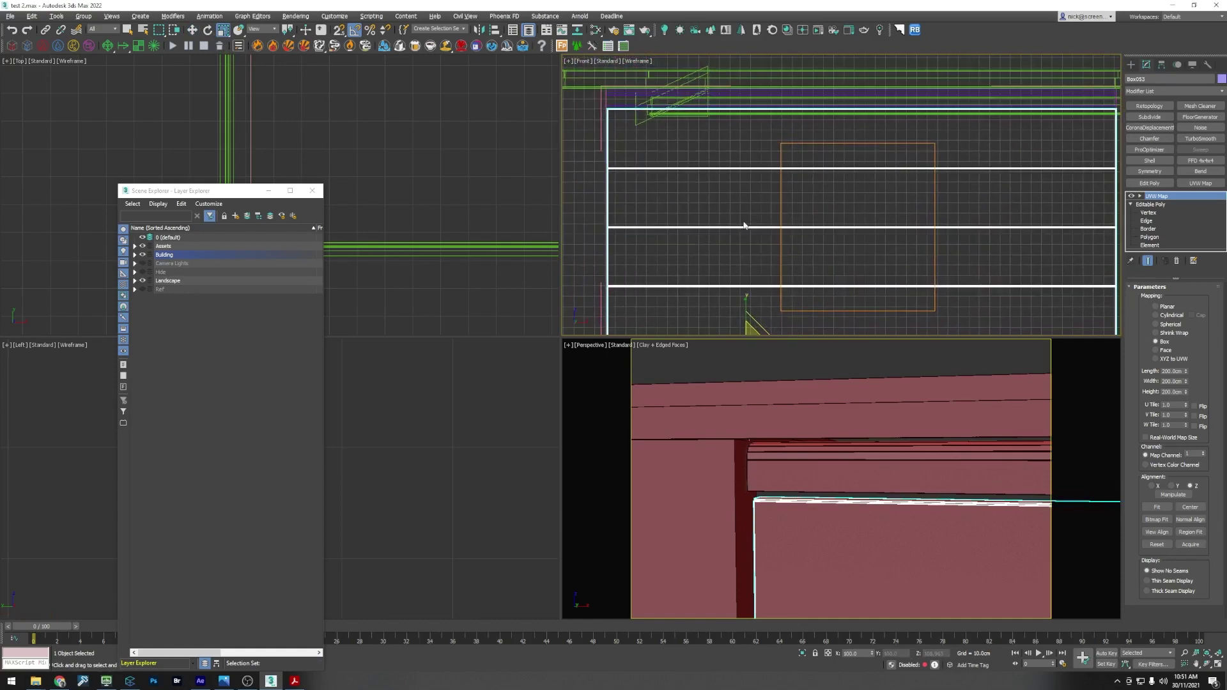
{"action": "key", "text": "alt+w"}
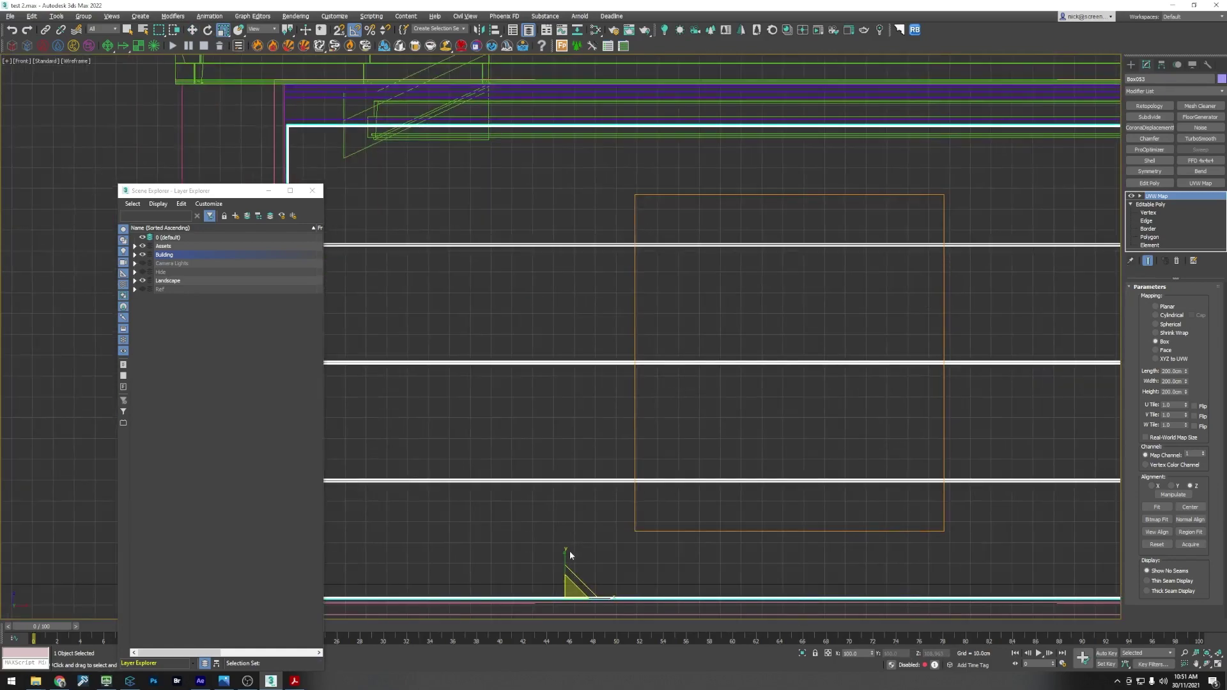
{"action": "left_click_drag", "start_coordinate": [565, 558], "coordinate": [565, 556]}
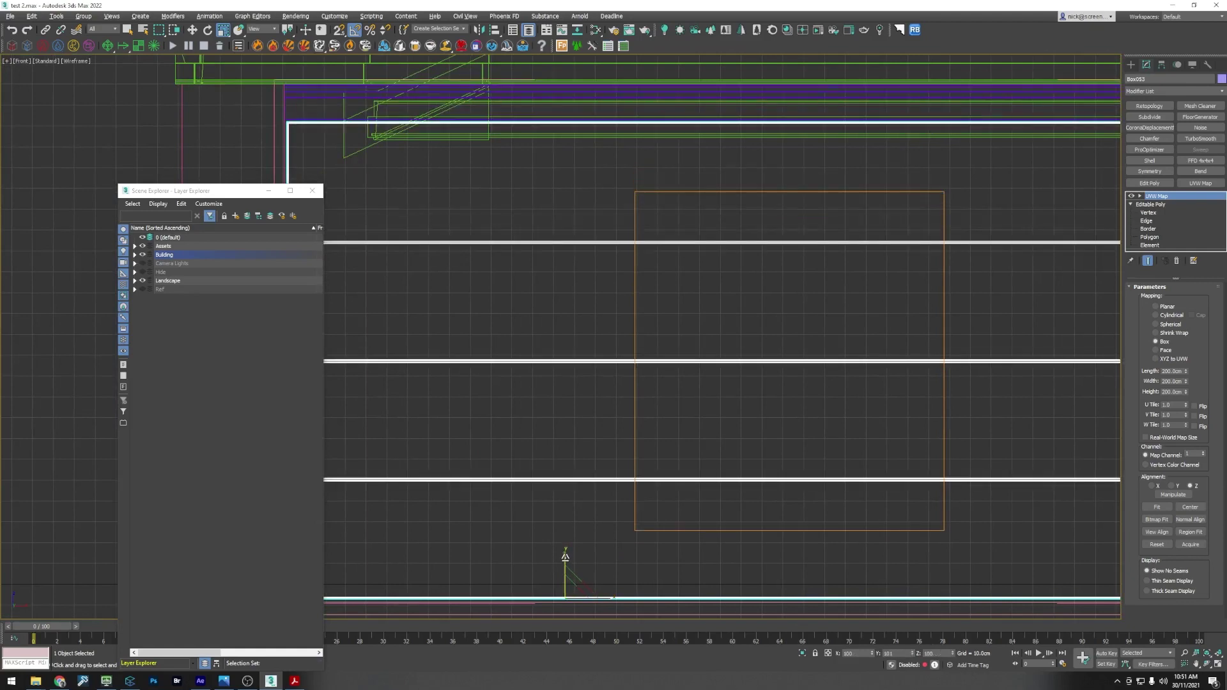
Step: Move the top row of vertices of the garage door panels up to meet the underside of the box above
{"action": "left_click", "coordinate": [1149, 213]}
{"action": "scroll", "coordinate": [764, 212], "scroll_direction": "down", "scroll_amount": 4}
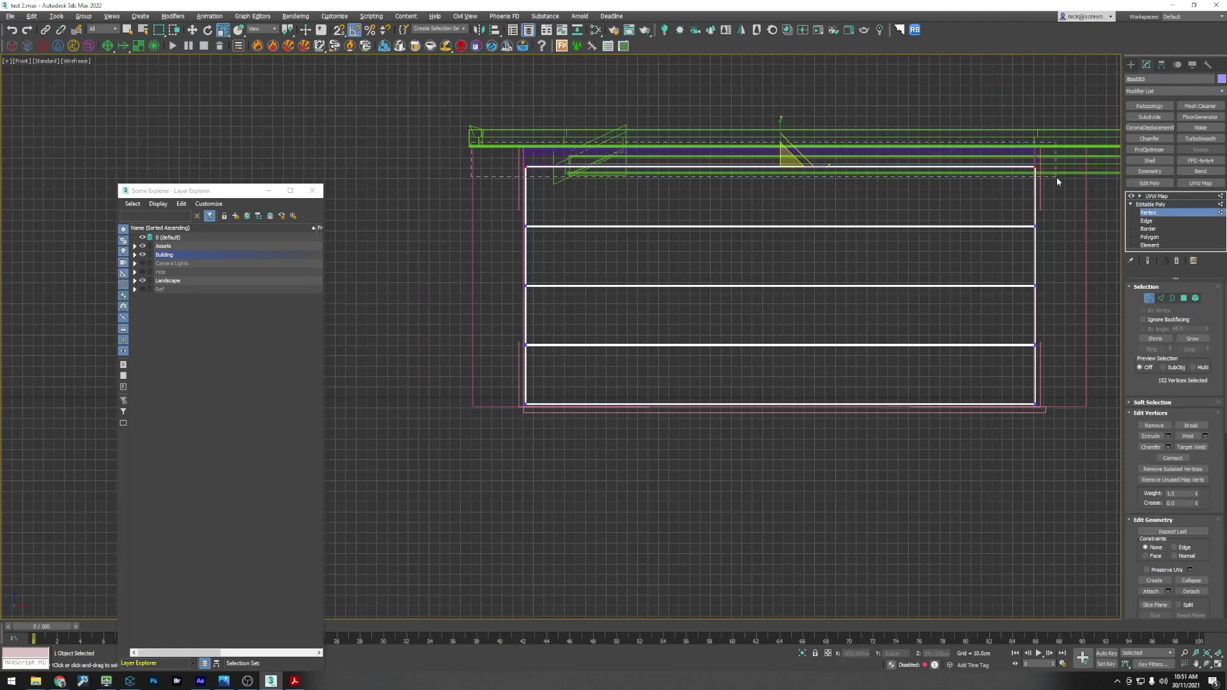
{"action": "key", "text": "w"}
{"action": "scroll", "coordinate": [767, 165], "scroll_direction": "up", "scroll_amount": 10}
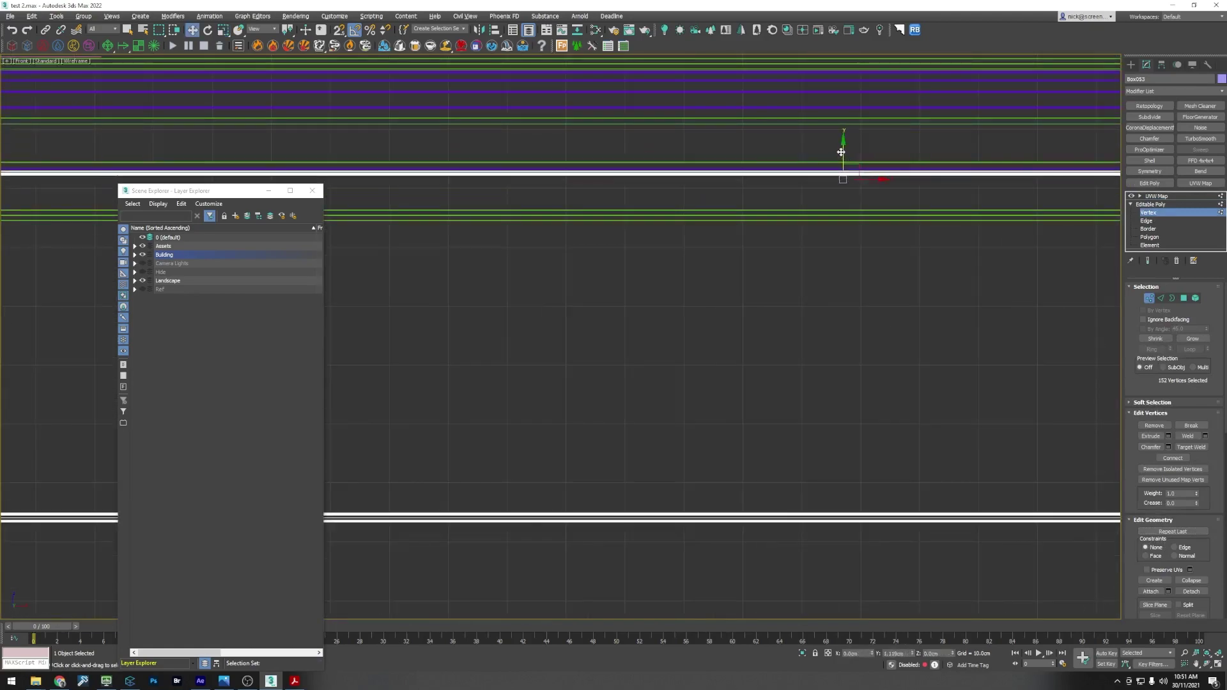
{"action": "scroll", "coordinate": [851, 220], "scroll_direction": "down", "scroll_amount": 5}
{"action": "scroll", "coordinate": [850, 216], "scroll_direction": "down", "scroll_amount": 4}
{"action": "scroll", "coordinate": [600, 208], "scroll_direction": "up", "scroll_amount": 4}
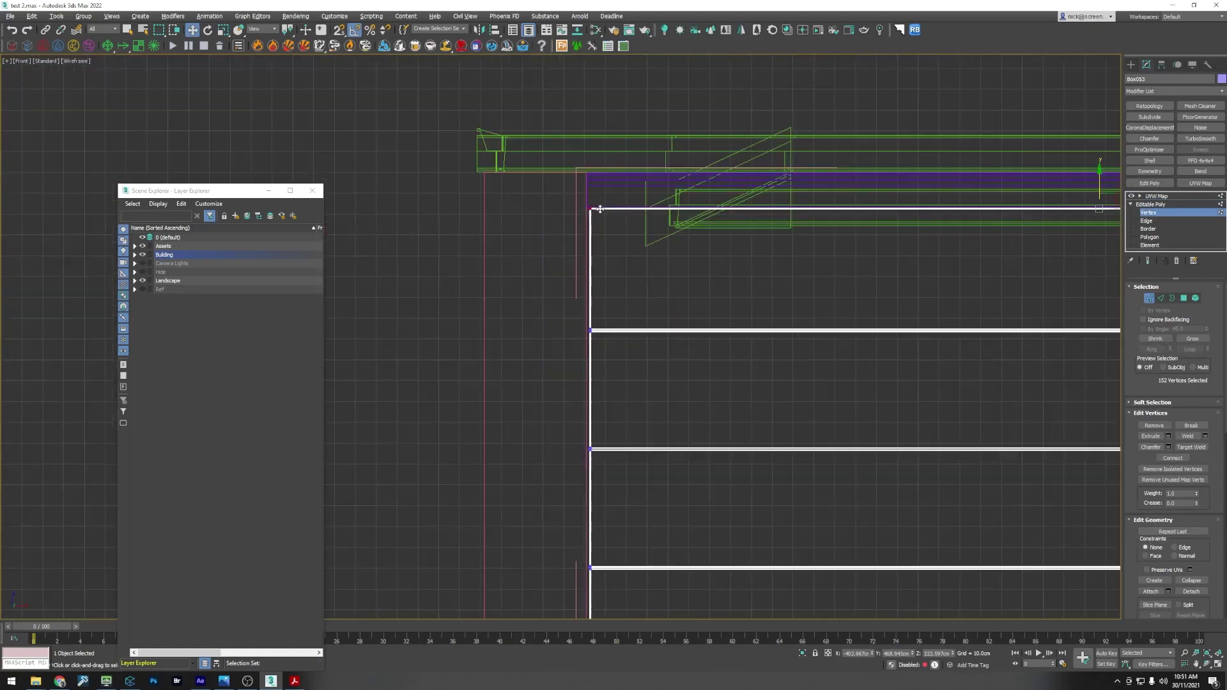
Step: Try to lower the bottom row of vertices of the garage door panels below the base of the wall
{"action": "scroll", "coordinate": [599, 207], "scroll_direction": "down", "scroll_amount": 4}
{"action": "middle_click_drag", "start_coordinate": [608, 354], "coordinate": [568, 409]}
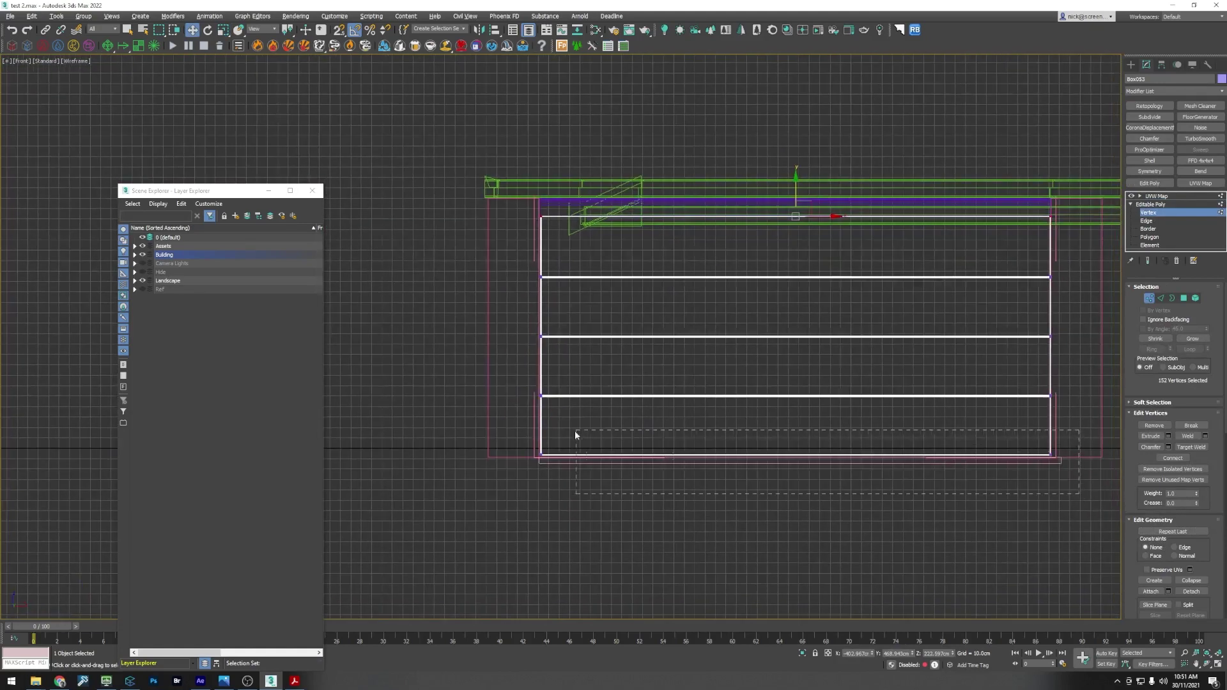
{"action": "left_click_drag", "start_coordinate": [574, 435], "coordinate": [575, 432]}
{"action": "scroll", "coordinate": [608, 451], "scroll_direction": "up", "scroll_amount": 5}
{"action": "scroll", "coordinate": [833, 441], "scroll_direction": "down", "scroll_amount": 2}
{"action": "middle_click_drag", "start_coordinate": [1070, 414], "coordinate": [942, 406]}
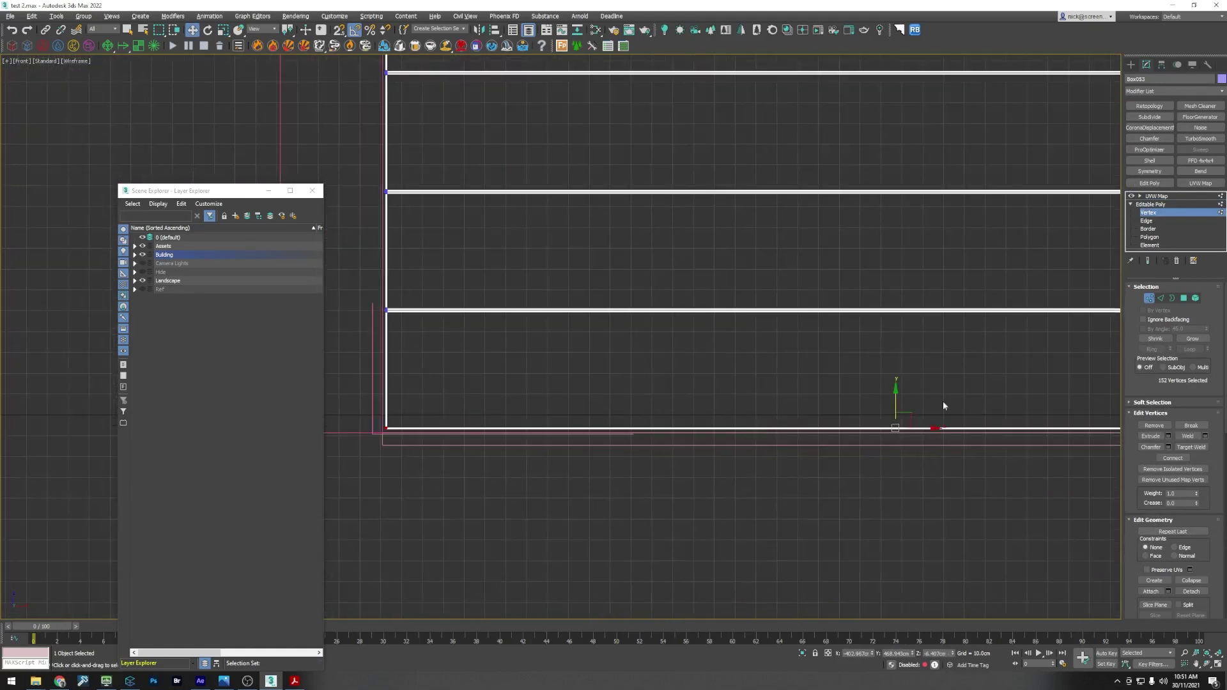
{"action": "left_click_drag", "start_coordinate": [897, 404], "coordinate": [900, 424]}
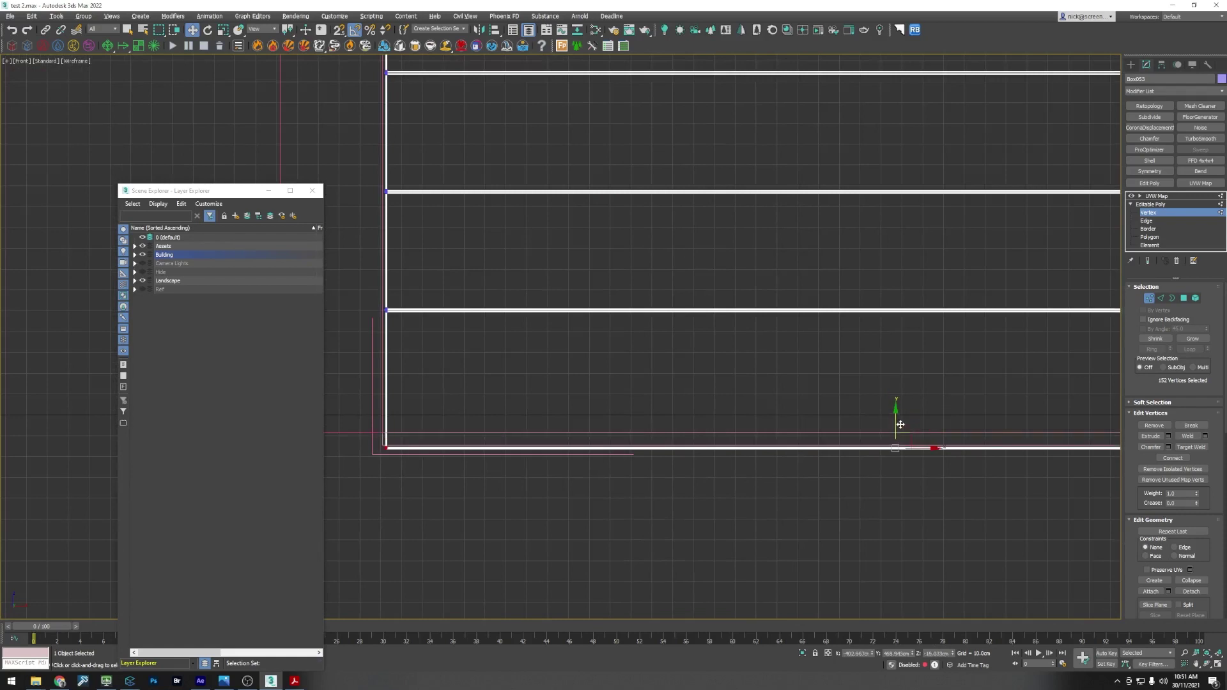
{"action": "key", "text": "ctrl+z"}
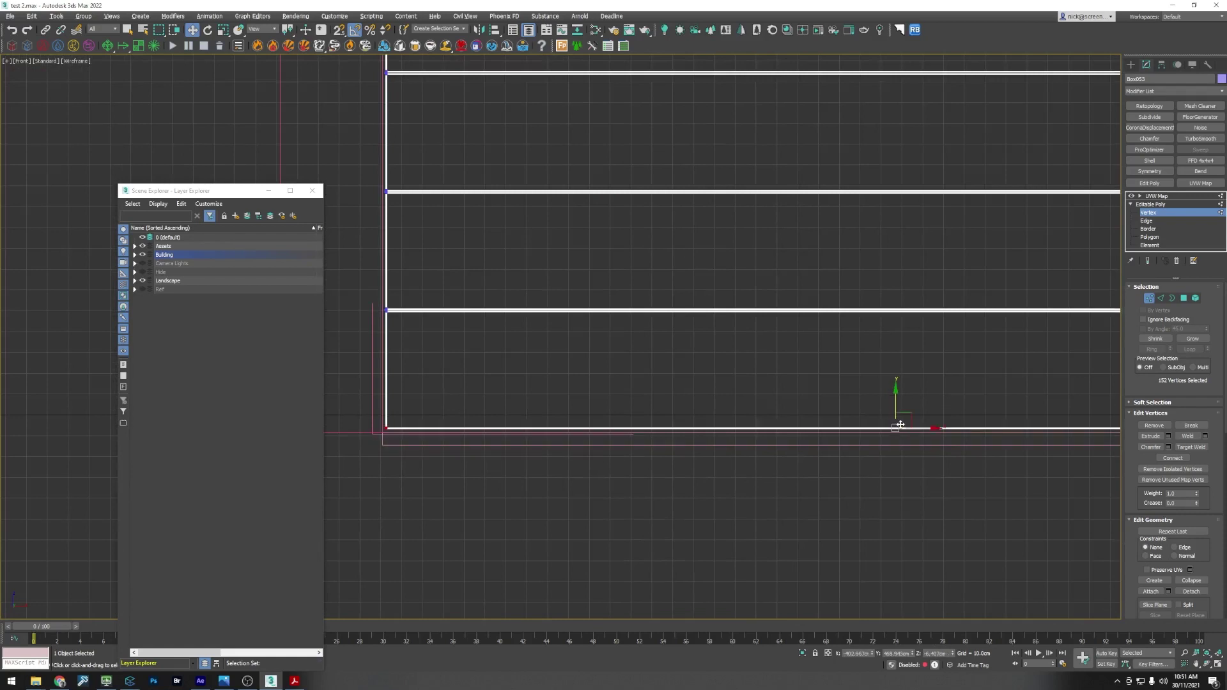
Step: Leave vertex editing and examine how the garage door panels fit the opening in the front and perspective views
{"action": "left_click", "coordinate": [1149, 298]}
{"action": "middle_click_drag", "start_coordinate": [566, 400], "coordinate": [580, 450]}
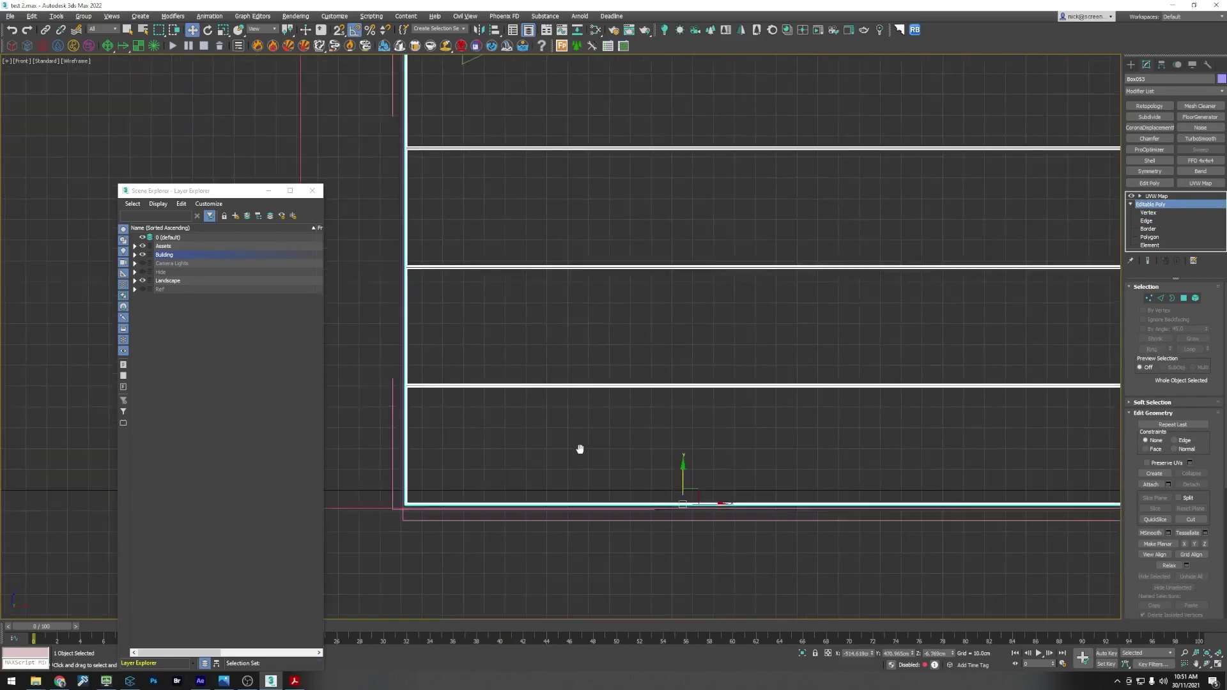
{"action": "scroll", "coordinate": [581, 449], "scroll_direction": "down", "scroll_amount": 2}
{"action": "scroll", "coordinate": [456, 148], "scroll_direction": "up", "scroll_amount": 5}
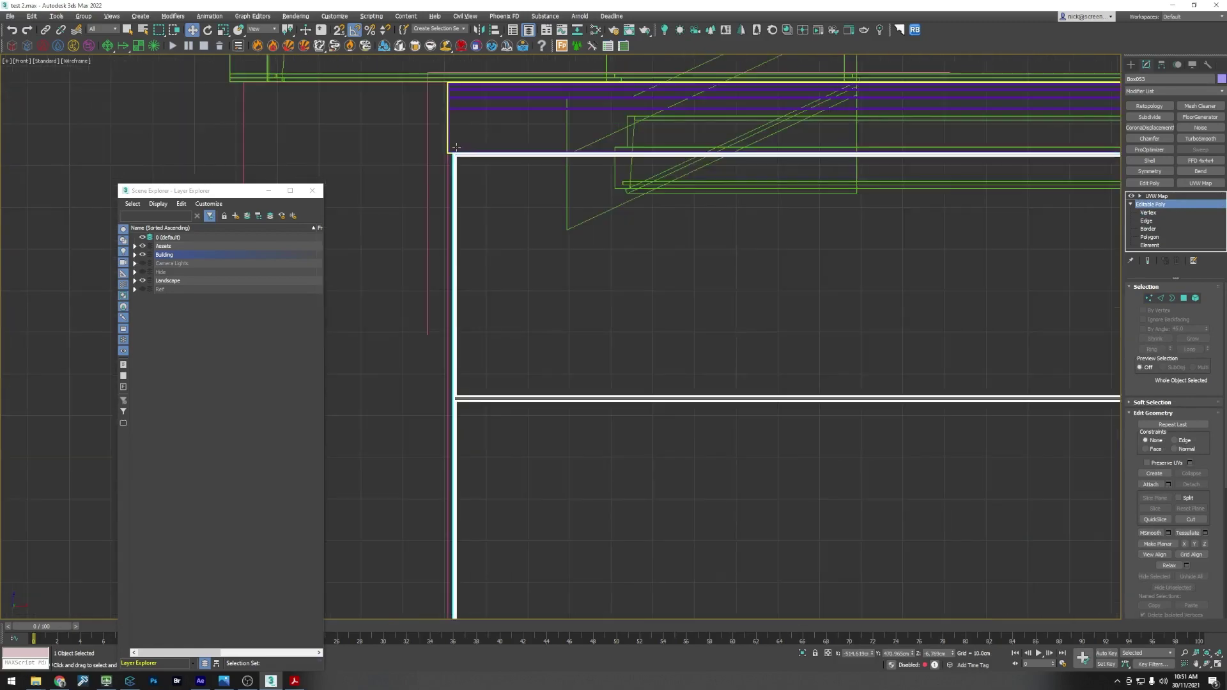
{"action": "scroll", "coordinate": [455, 148], "scroll_direction": "up", "scroll_amount": 2}
{"action": "scroll", "coordinate": [486, 182], "scroll_direction": "down", "scroll_amount": 5}
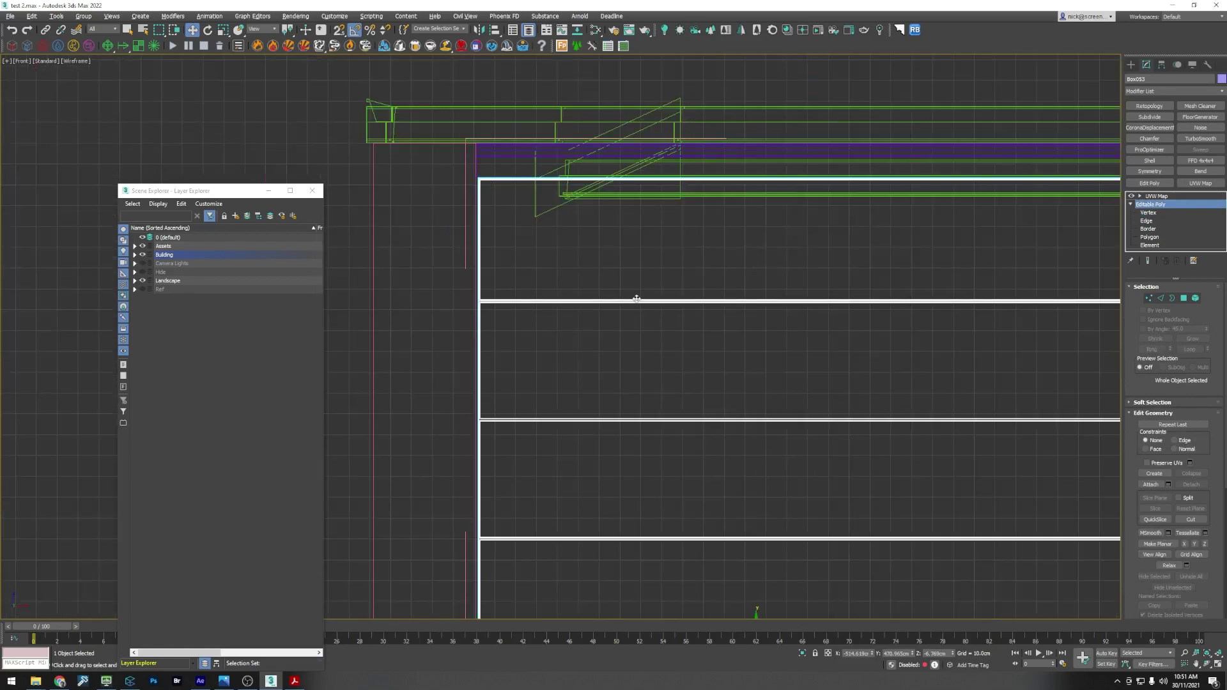
{"action": "key", "text": "alt+w"}
{"action": "scroll", "coordinate": [754, 440], "scroll_direction": "down", "scroll_amount": 2}
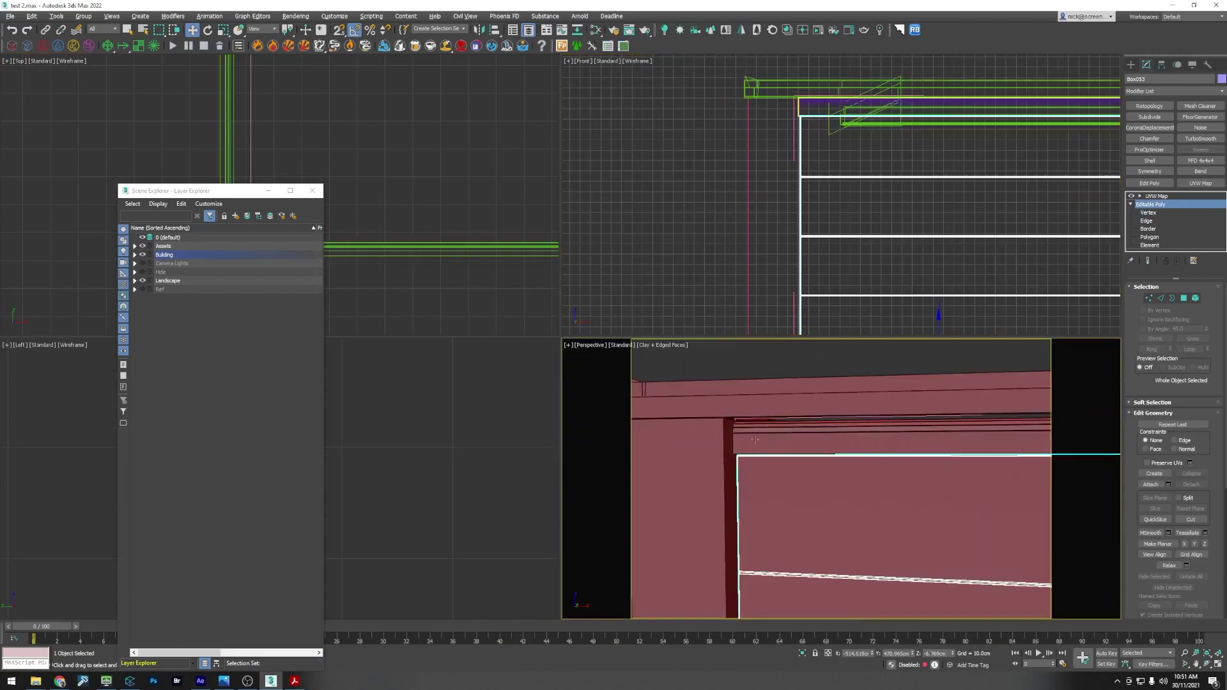
{"action": "middle_click_drag", "start_coordinate": [755, 440], "coordinate": [735, 389], "text": "alt"}
{"action": "key", "text": "w"}
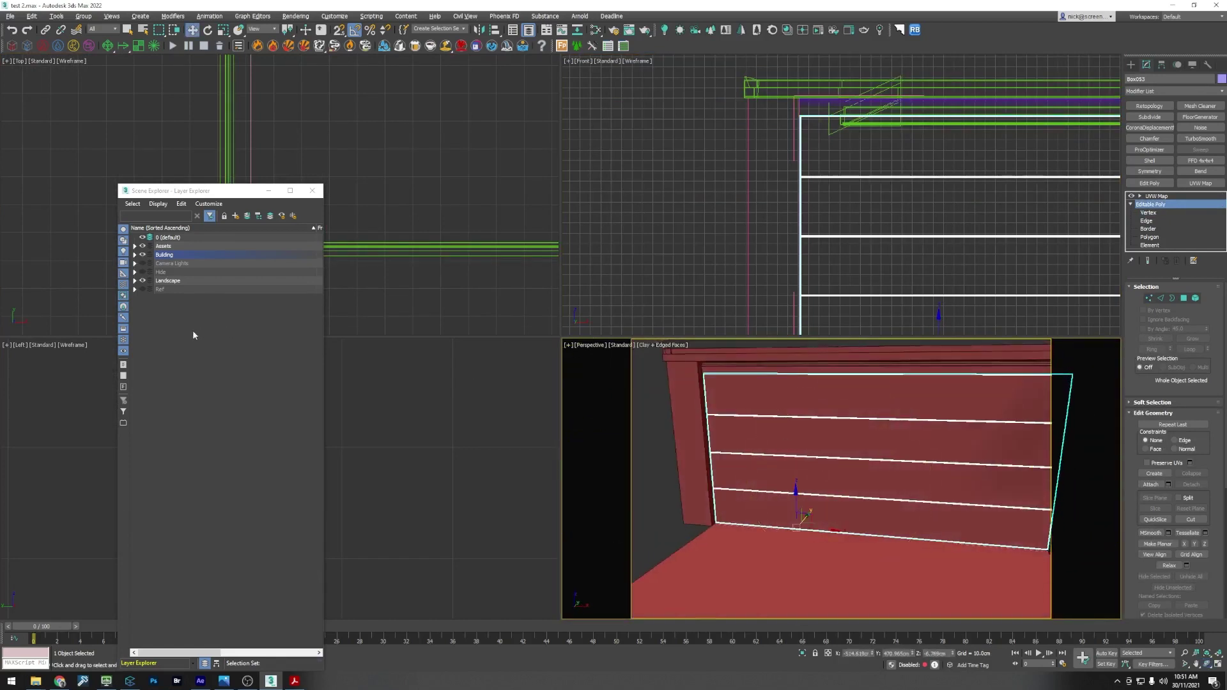
Step: Unhide all objects while keeping the hidden layers hidden
{"action": "right_click", "coordinate": [739, 436]}
{"action": "left_click", "coordinate": [776, 390]}
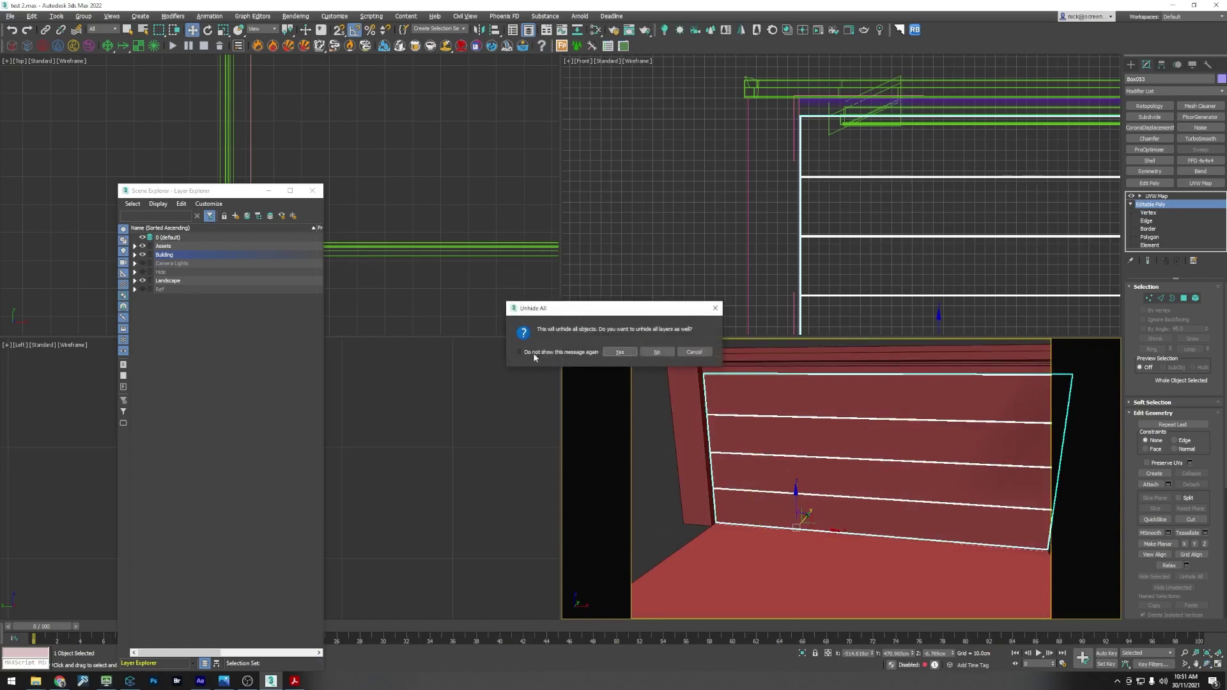
{"action": "left_click", "coordinate": [657, 352]}
Step: Examine the front and side of the house in perspective, including the external wall piece at the front corner
{"action": "middle_click_drag", "start_coordinate": [786, 460], "coordinate": [876, 441], "text": "alt"}
{"action": "key", "text": "alt+w"}
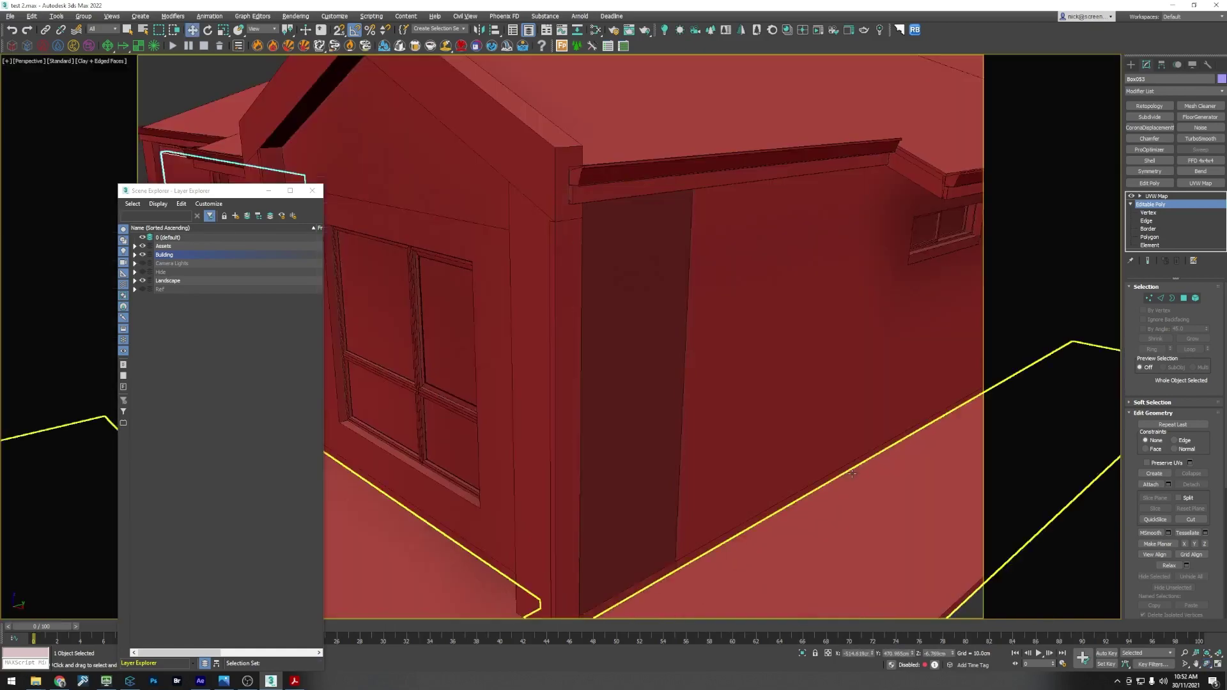
{"action": "middle_click_drag", "start_coordinate": [604, 393], "coordinate": [677, 402]}
{"action": "scroll", "coordinate": [675, 345], "scroll_direction": "down", "scroll_amount": 5}
{"action": "left_click", "coordinate": [727, 337]}
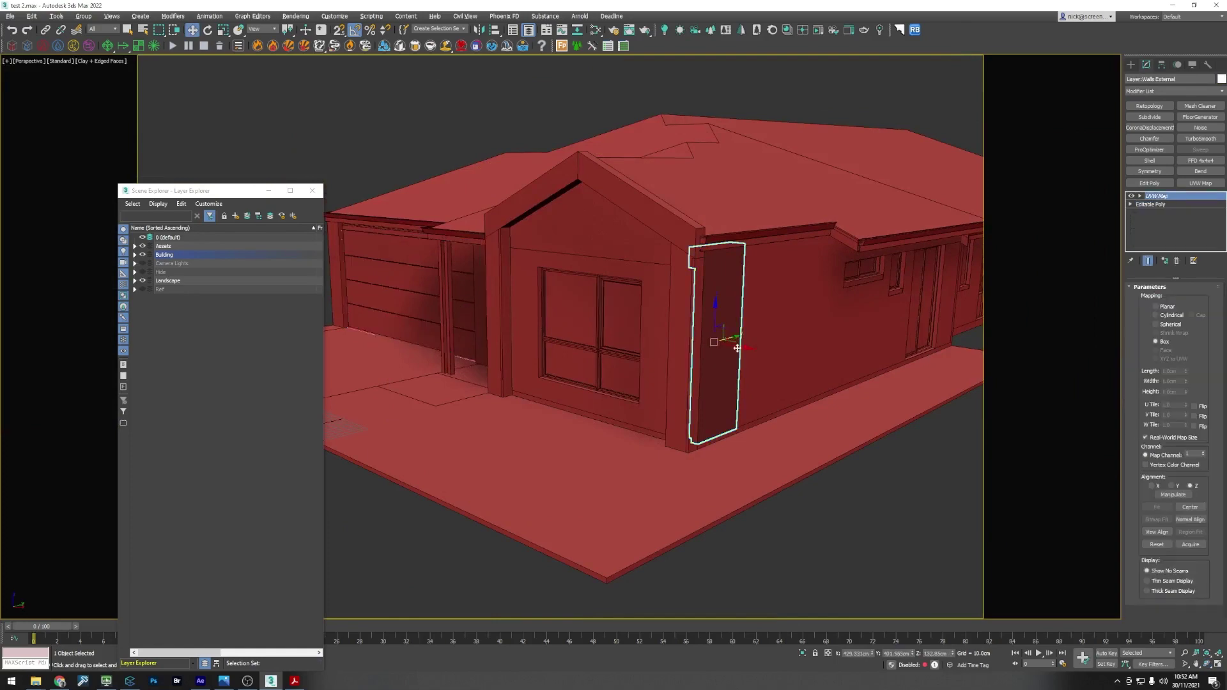
{"action": "middle_click_drag", "start_coordinate": [726, 337], "coordinate": [584, 390], "text": "alt"}
{"action": "scroll", "coordinate": [543, 383], "scroll_direction": "down", "scroll_amount": 3}
{"action": "scroll", "coordinate": [626, 379], "scroll_direction": "up", "scroll_amount": 3}
{"action": "key", "text": "w"}
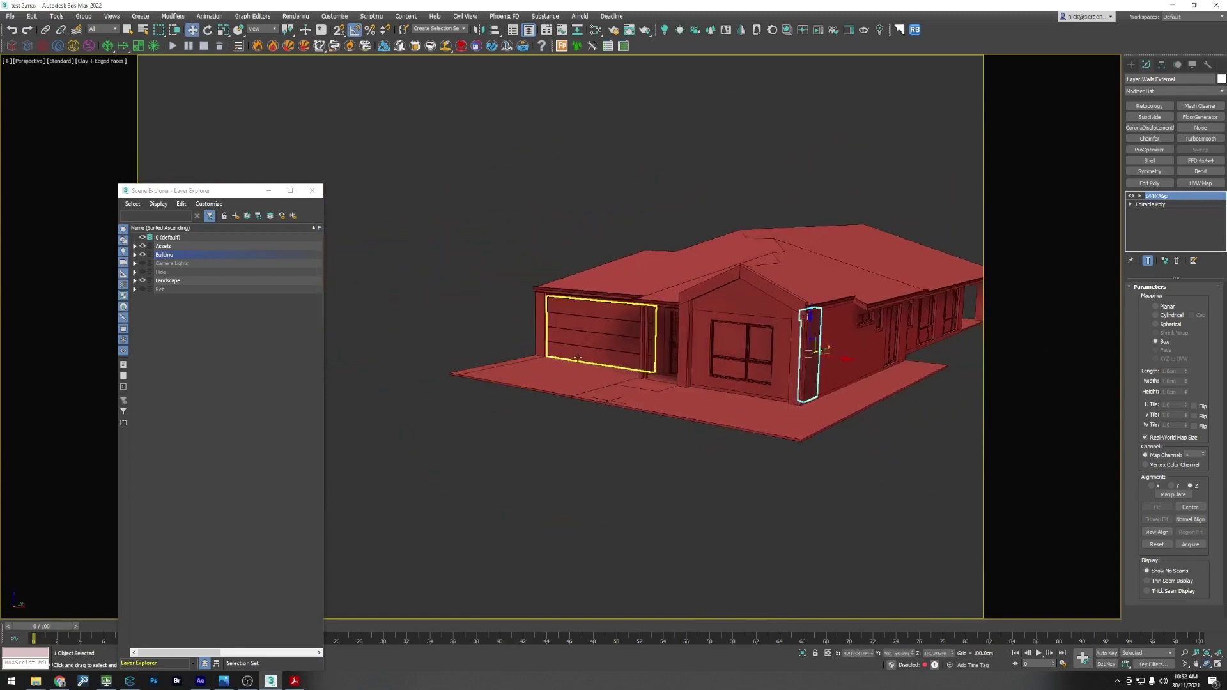
Step: Close the open garage door group and clear the selection
{"action": "left_click", "coordinate": [577, 358]}
{"action": "left_click", "coordinate": [110, 30]}
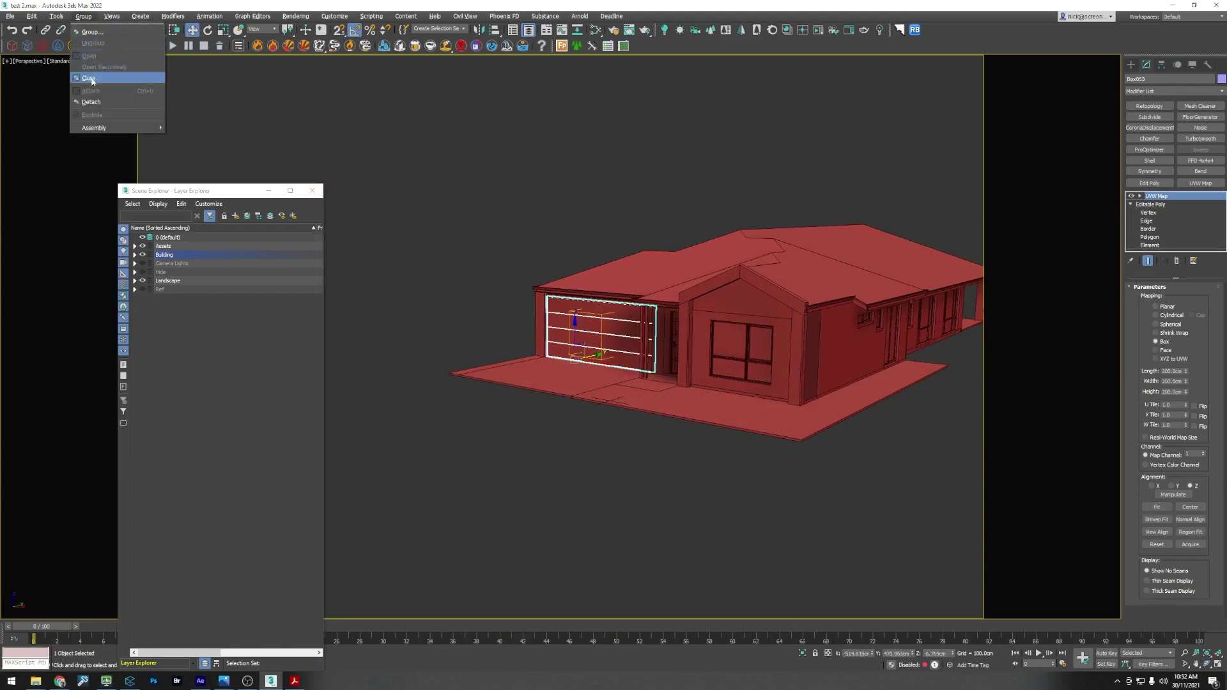
{"action": "left_click", "coordinate": [575, 503]}
Step: Examine the completed house from the garage side, the rear and the front in the perspective view
{"action": "scroll", "coordinate": [732, 380], "scroll_direction": "up", "scroll_amount": 3}
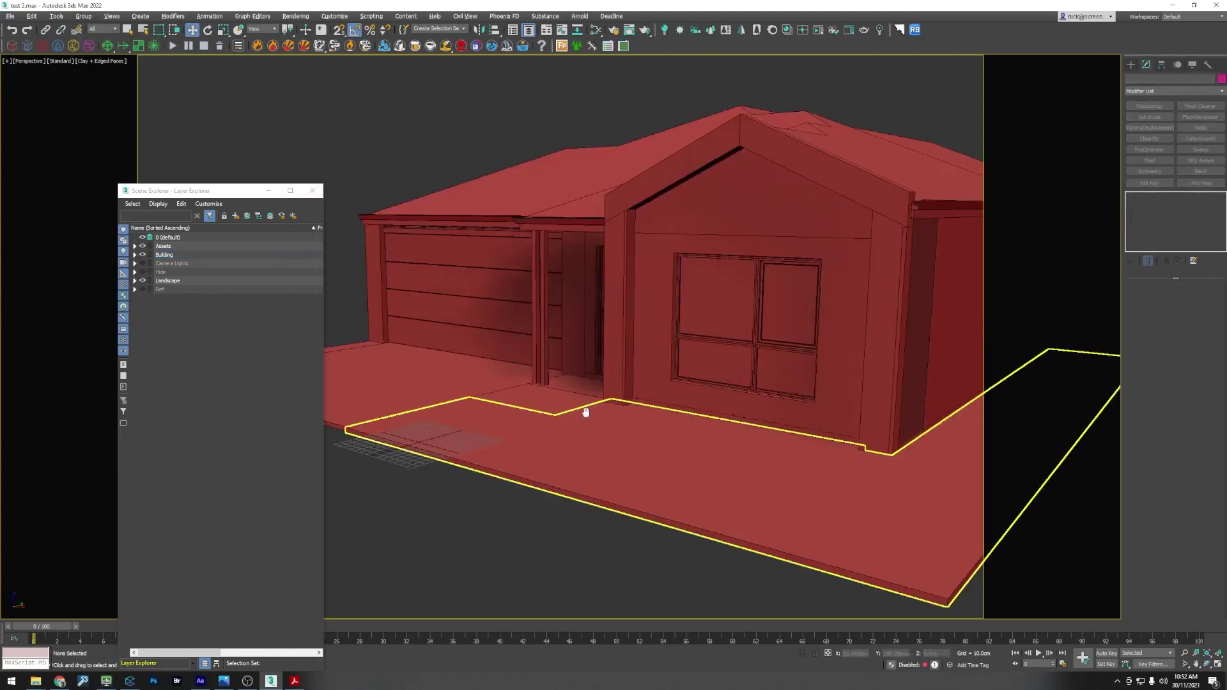
{"action": "middle_click_drag", "start_coordinate": [584, 411], "coordinate": [613, 428], "text": "alt"}
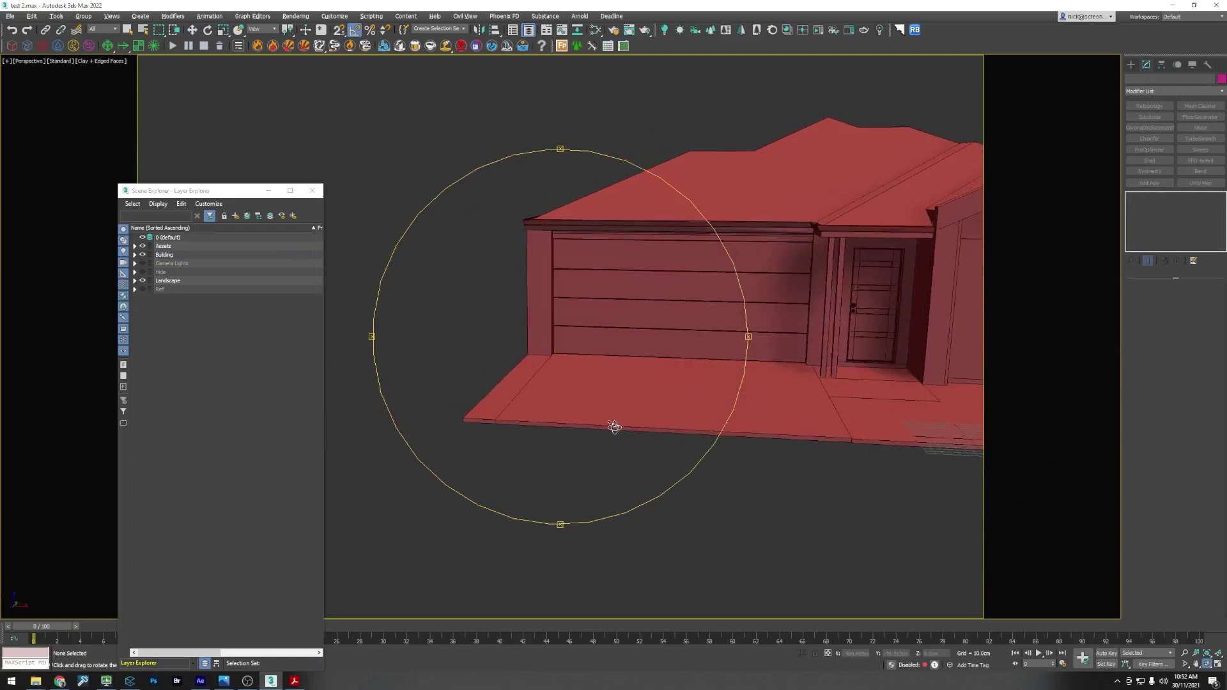
{"action": "key", "text": "w"}
{"action": "middle_click_drag", "start_coordinate": [752, 412], "coordinate": [847, 387]}
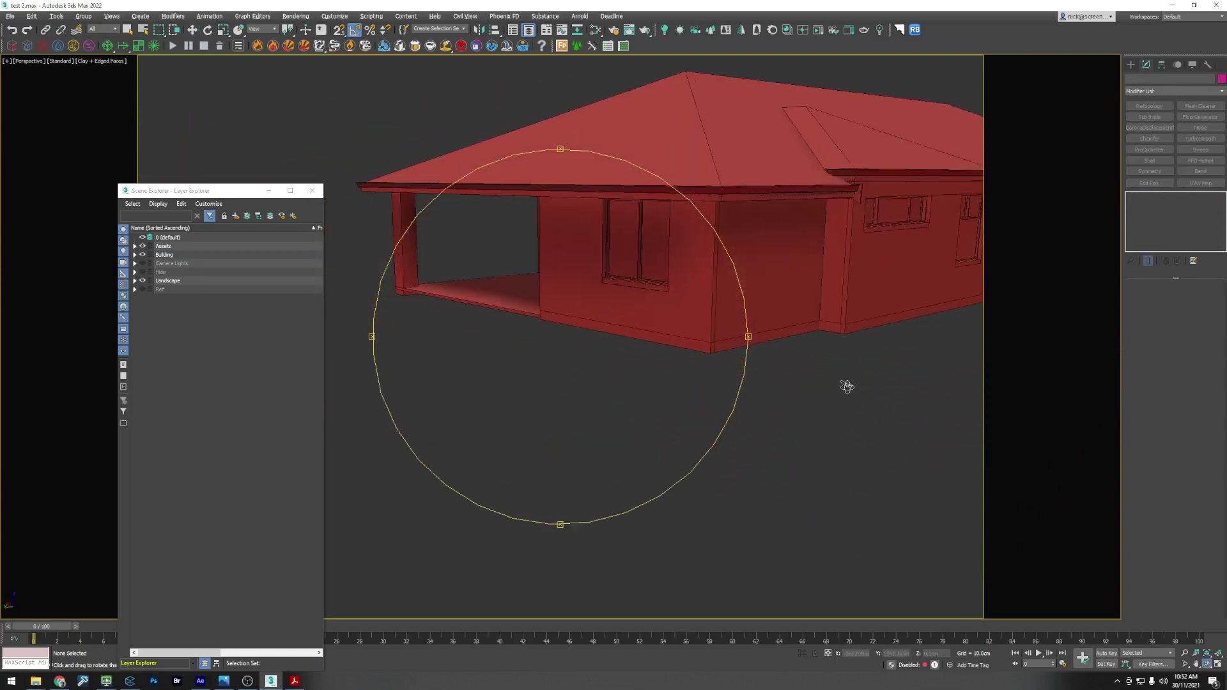
{"action": "middle_click_drag", "start_coordinate": [593, 395], "coordinate": [664, 380], "text": "alt"}
{"action": "middle_click_drag", "start_coordinate": [566, 382], "coordinate": [510, 452], "text": "alt"}
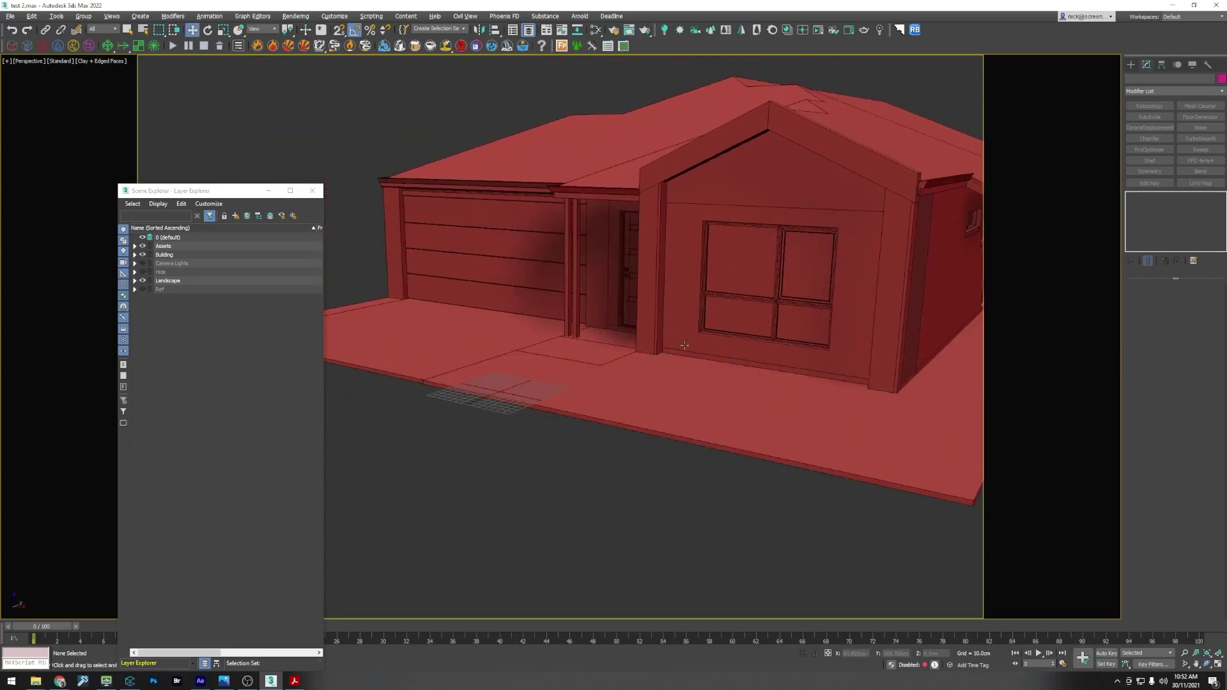
{"action": "middle_click_drag", "start_coordinate": [716, 333], "coordinate": [625, 345], "text": "alt"}
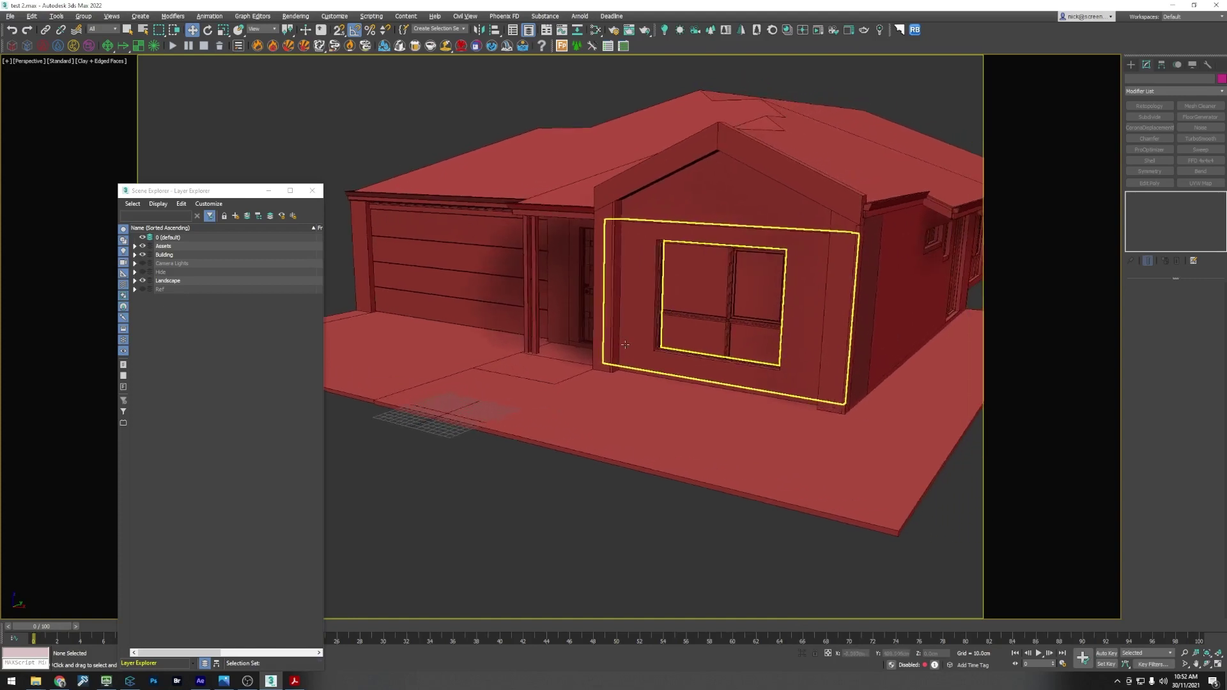
Step: Save the scene under its existing file name
{"action": "left_click", "coordinate": [8, 16]}
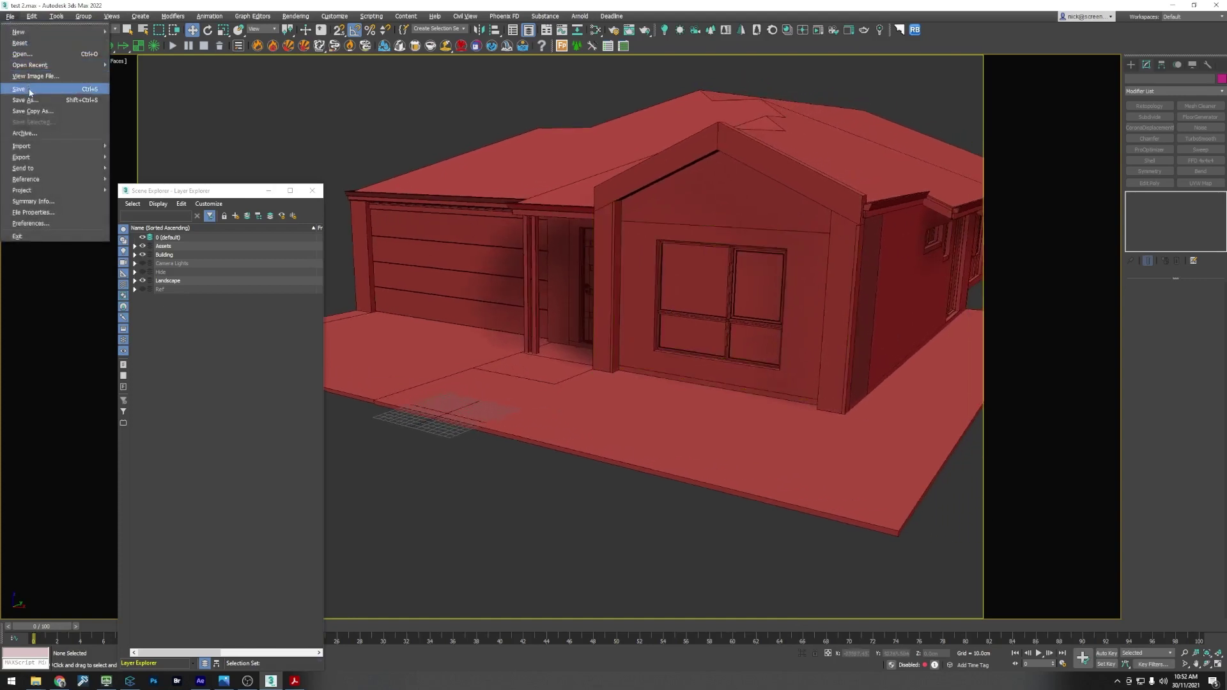
{"action": "left_click", "coordinate": [28, 89]}
{"action": "middle_click_drag", "start_coordinate": [545, 279], "coordinate": [540, 325]}
{"action": "scroll", "coordinate": [568, 279], "scroll_direction": "down", "scroll_amount": 3}
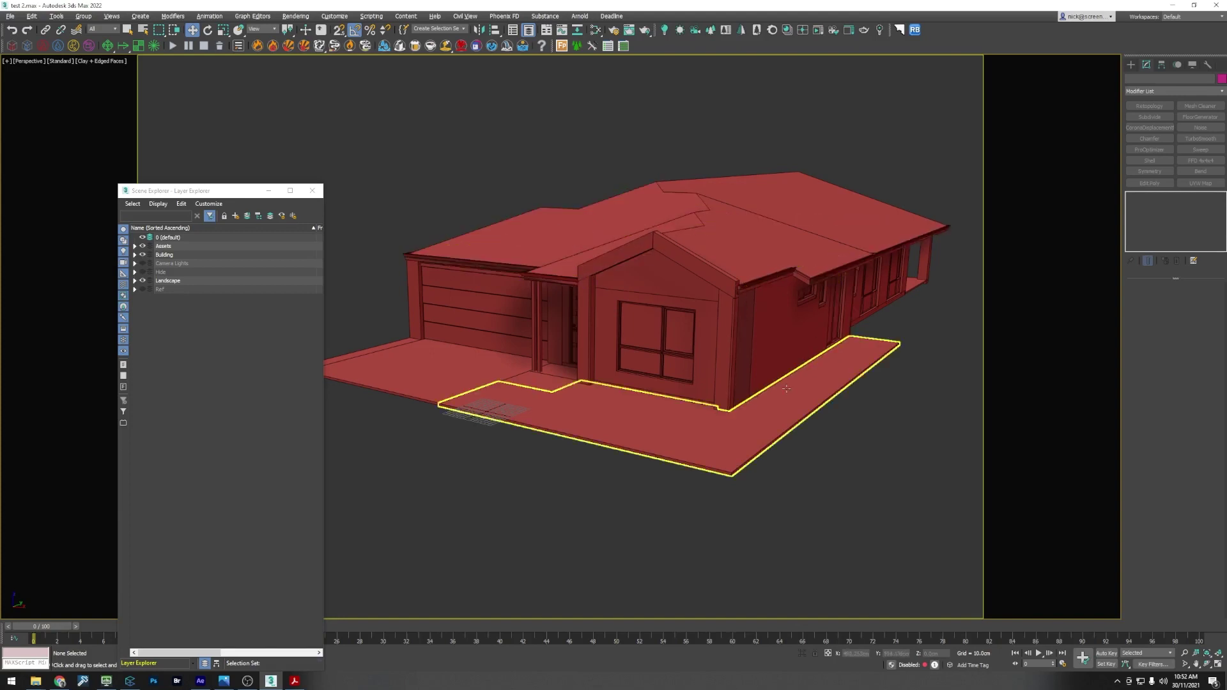
{"action": "middle_click_drag", "start_coordinate": [786, 388], "coordinate": [773, 397]}
{"action": "key", "text": "ctrl+r"}
{"action": "left_click_drag", "start_coordinate": [629, 424], "coordinate": [633, 419]}
{"action": "key", "text": "Escape"}
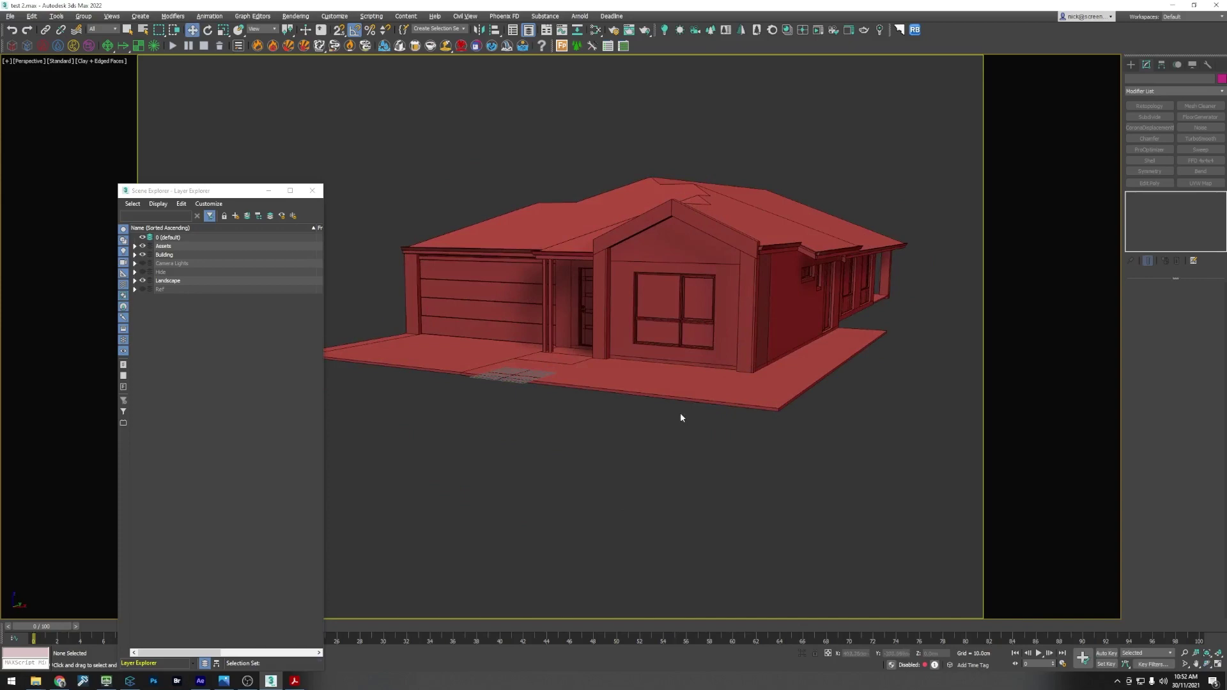